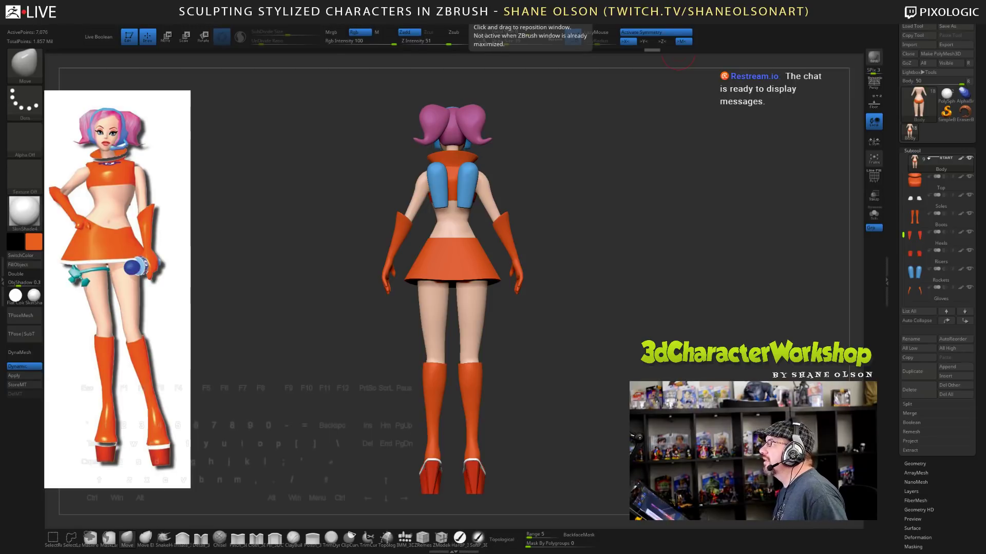
{"action": "left_click_drag", "start_coordinate": [561, 248], "coordinate": [619, 213]}
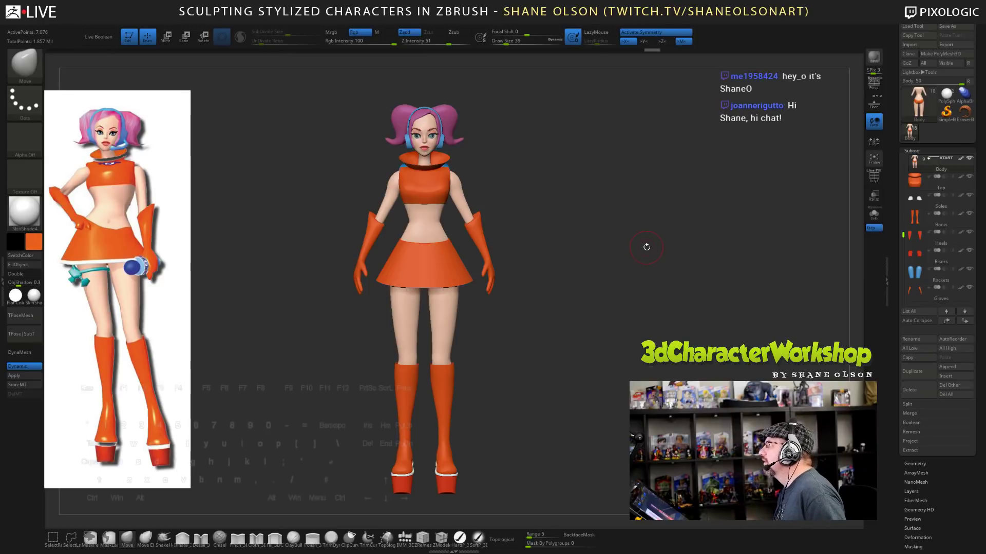
{"action": "left_click_drag", "start_coordinate": [646, 246], "coordinate": [650, 247]}
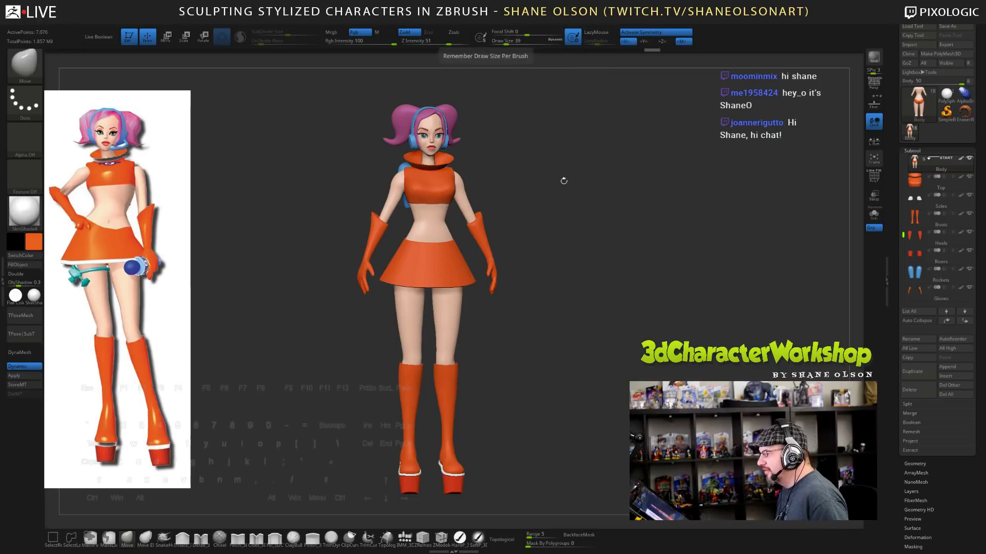
{"action": "left_click_drag", "start_coordinate": [593, 264], "coordinate": [589, 271]}
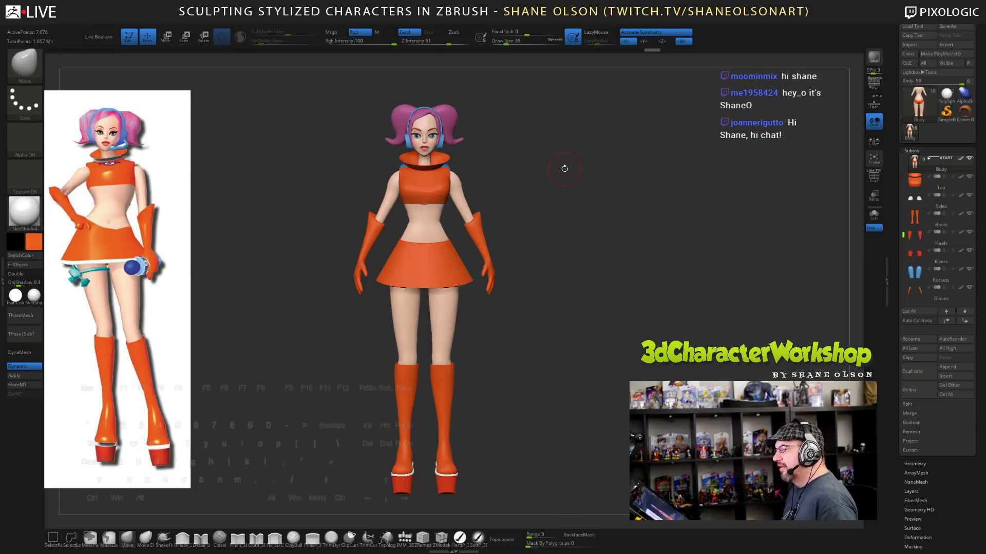
{"action": "left_click_drag", "start_coordinate": [564, 176], "coordinate": [565, 182], "text": "alt"}
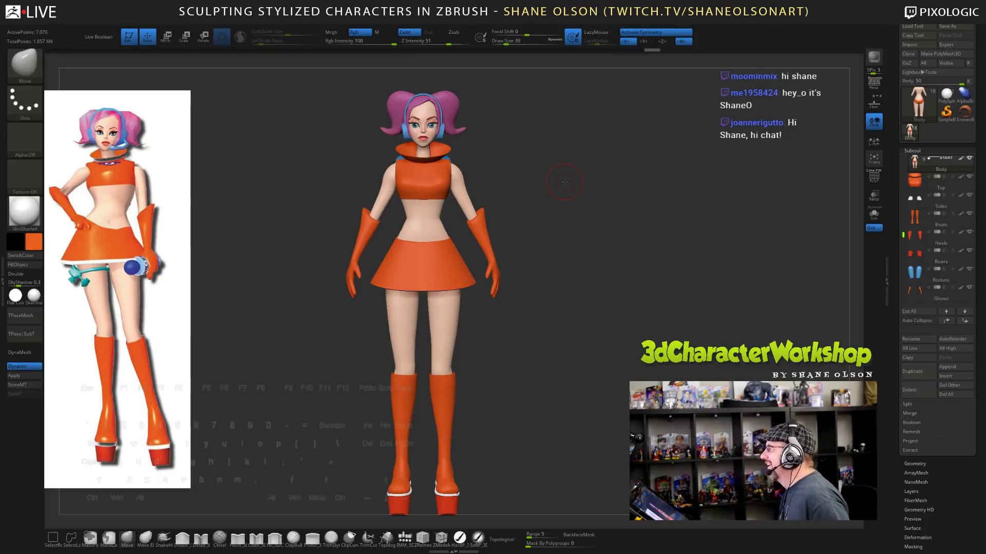
{"action": "left_click_drag", "start_coordinate": [591, 222], "coordinate": [597, 282], "text": "alt"}
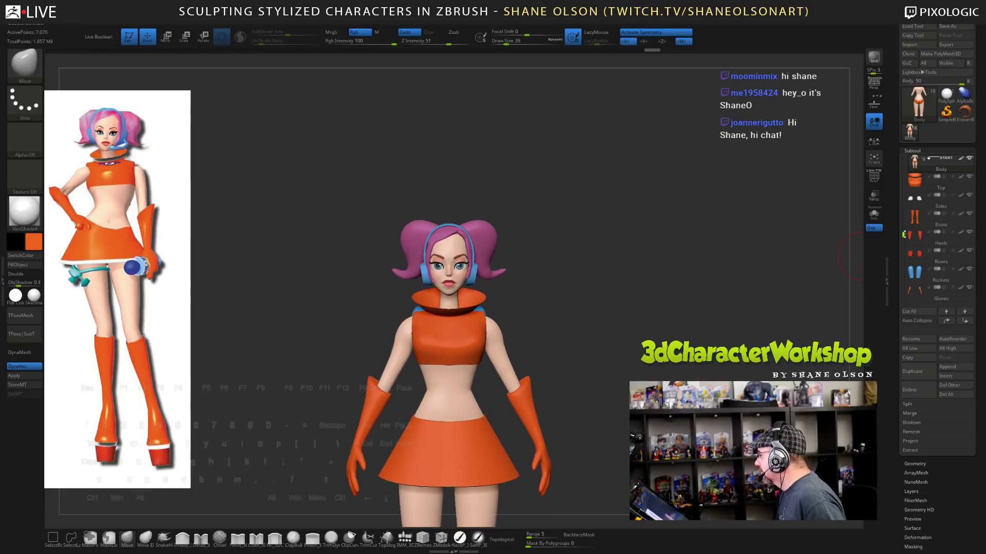
- Make the blue headphones the active subtool and frame the character's upper body
{"action": "left_click_drag", "start_coordinate": [902, 234], "coordinate": [898, 160]}
{"action": "left_click", "coordinate": [932, 182]}
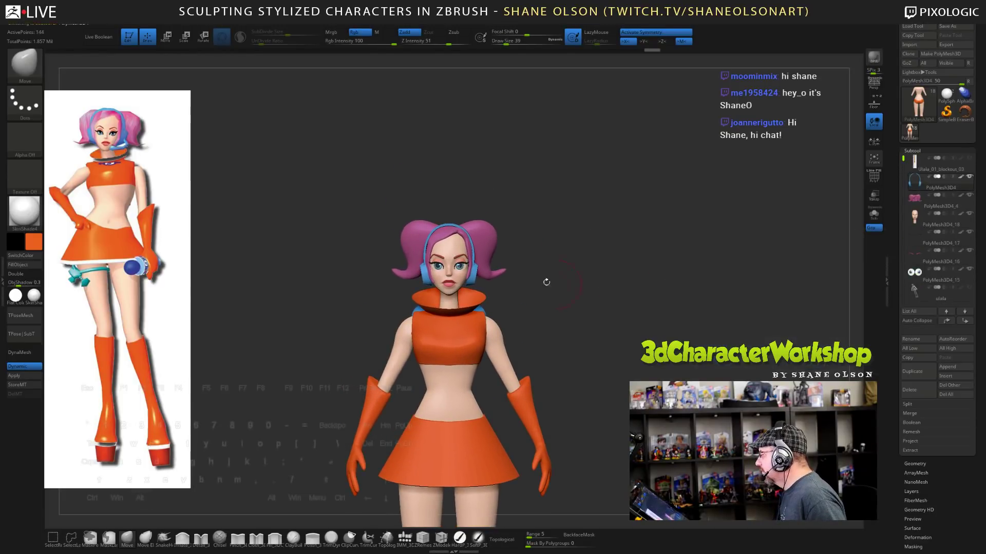
{"action": "left_click_drag", "start_coordinate": [531, 254], "coordinate": [516, 290], "text": "alt"}
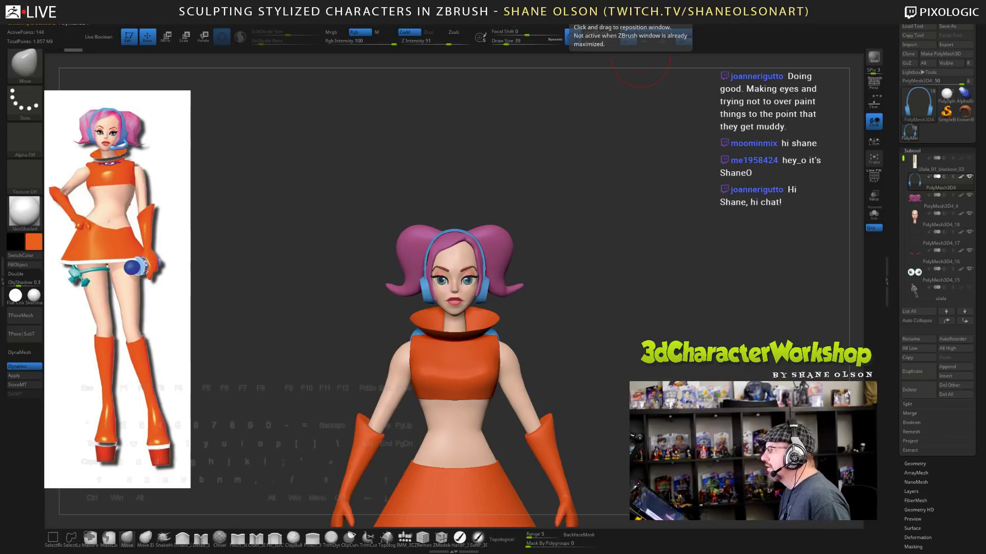
{"action": "type", "text": "dasem"}
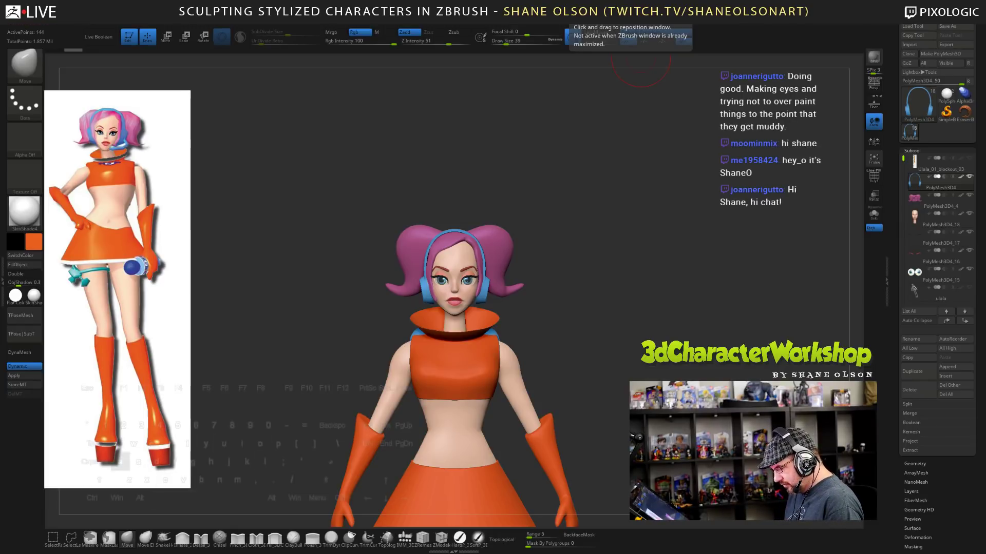
{"action": "key", "text": "space"}
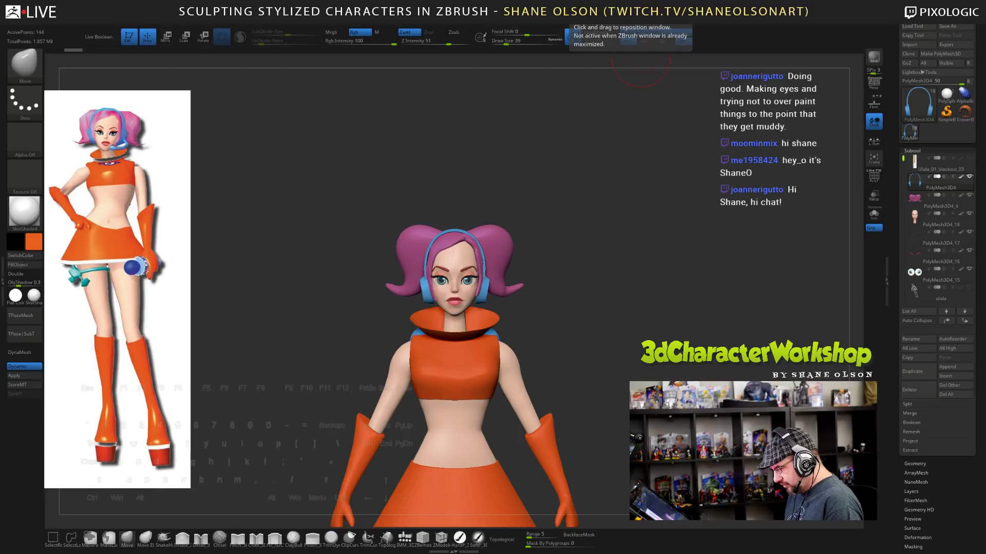
{"action": "type", "text": "ste"}
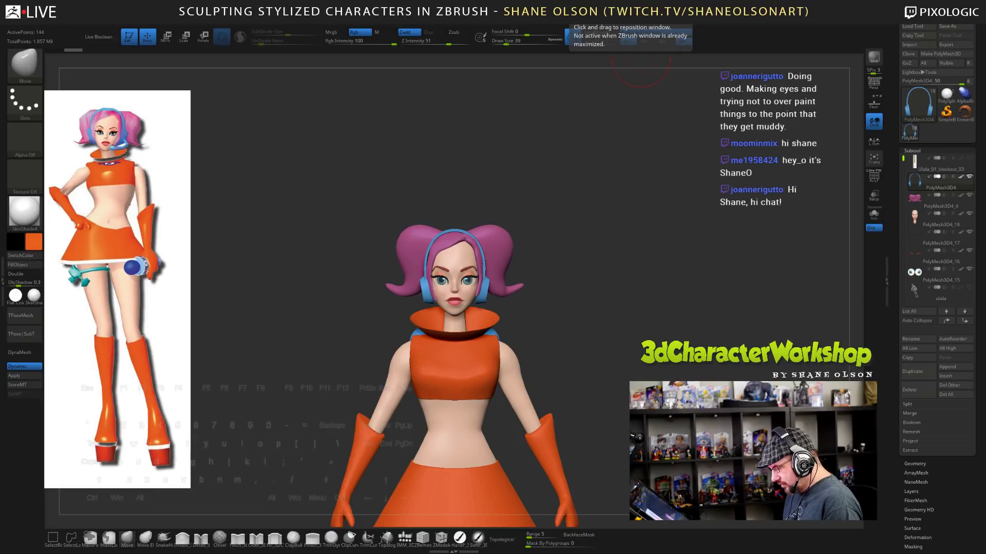
{"action": "key", "text": "shift+g"}
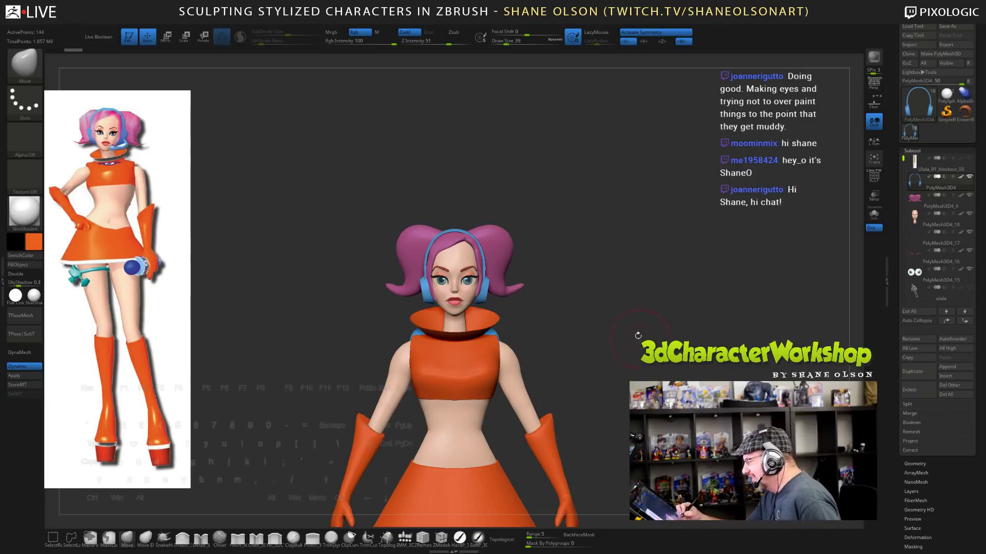
- Set the Move brush's draw size to 44 for working on the character's head
{"action": "key", "text": "s"}
{"action": "mouse_move", "coordinate": [614, 315]}
{"action": "left_mouse_down"}
{"action": "mouse_move", "coordinate": [601, 315]}
{"action": "mouse_move", "coordinate": [611, 318]}
{"action": "mouse_move", "coordinate": [624, 452]}
{"action": "mouse_move", "coordinate": [637, 436]}
{"action": "mouse_move", "coordinate": [688, 437]}
{"action": "mouse_move", "coordinate": [606, 446]}
{"action": "mouse_move", "coordinate": [621, 400]}
{"action": "mouse_move", "coordinate": [606, 411]}
{"action": "mouse_move", "coordinate": [608, 426]}
{"action": "left_mouse_up"}
{"action": "left_click_drag", "start_coordinate": [503, 44], "coordinate": [497, 44]}
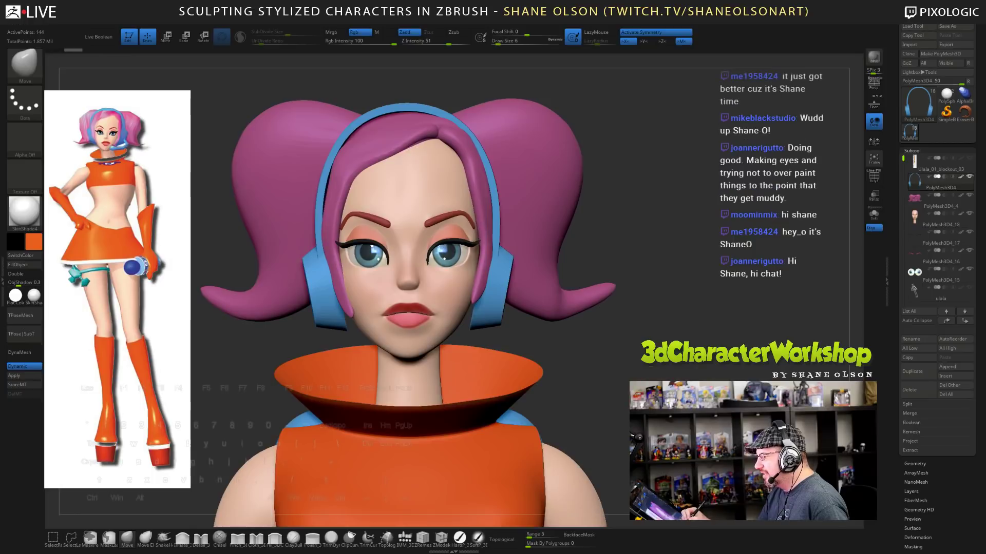
{"action": "mouse_move", "coordinate": [636, 446]}
{"action": "left_mouse_down", "text": "alt"}
{"action": "mouse_move", "coordinate": [639, 329]}
{"action": "mouse_move", "coordinate": [639, 348]}
{"action": "mouse_move", "coordinate": [658, 347]}
{"action": "mouse_move", "coordinate": [632, 339]}
{"action": "mouse_move", "coordinate": [647, 340]}
{"action": "left_mouse_up", "text": "alt"}
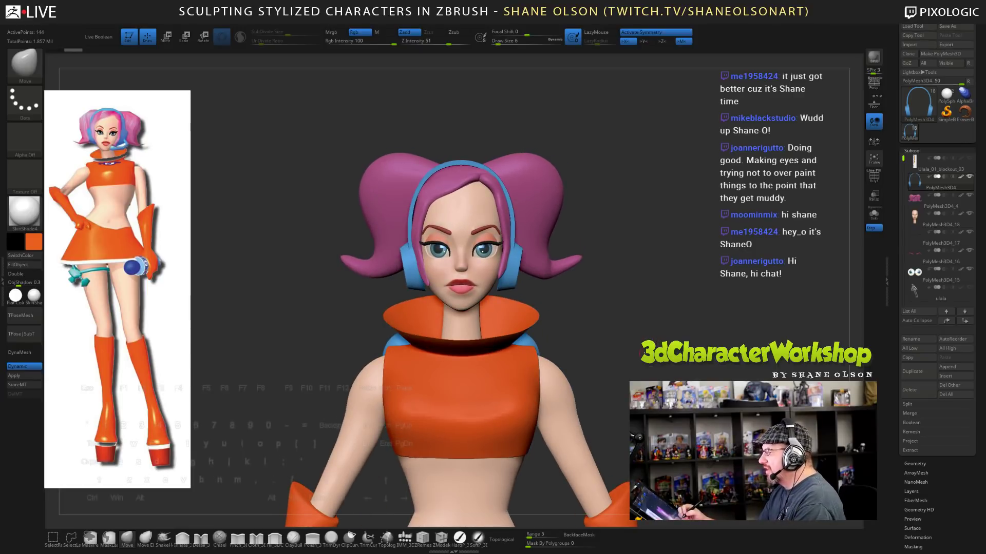
{"action": "key", "text": "s"}
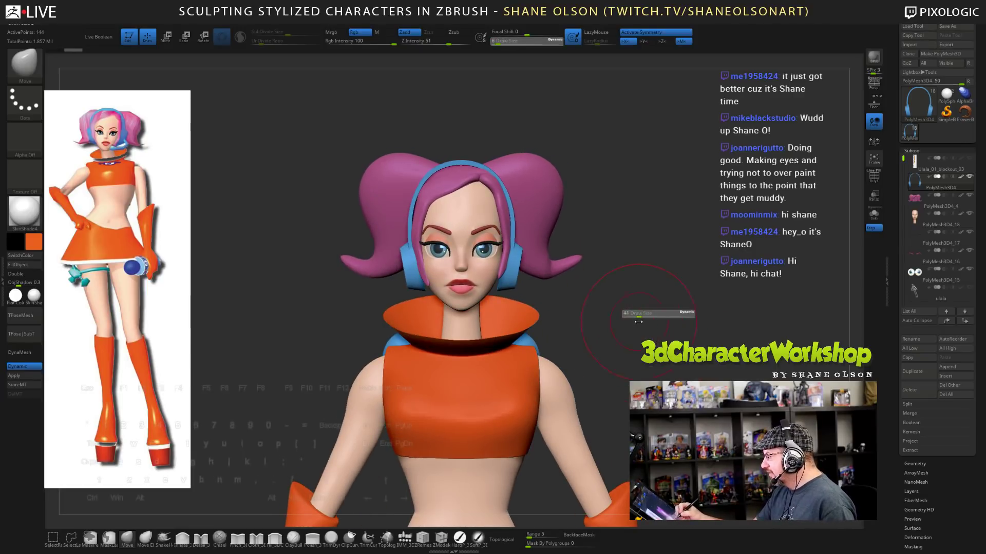
{"action": "mouse_move", "coordinate": [638, 322]}
{"action": "left_mouse_down"}
{"action": "mouse_move", "coordinate": [654, 317]}
{"action": "mouse_move", "coordinate": [606, 321]}
{"action": "mouse_move", "coordinate": [649, 319]}
{"action": "left_mouse_up"}
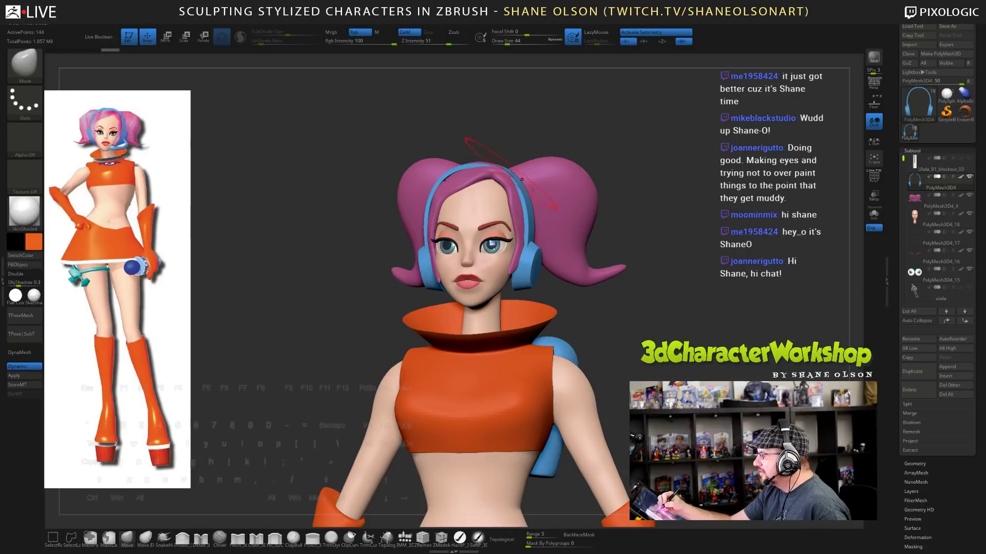
- Make the pink hair the active subtool and nudge its hairline above the forehead with the Move brush
{"action": "mouse_move", "coordinate": [587, 254]}
{"action": "left_mouse_down"}
{"action": "mouse_move", "coordinate": [610, 298]}
{"action": "mouse_move", "coordinate": [613, 269]}
{"action": "mouse_move", "coordinate": [593, 270]}
{"action": "left_mouse_up"}
{"action": "left_click", "coordinate": [520, 163], "text": "alt"}
{"action": "left_click_drag", "start_coordinate": [267, 193], "coordinate": [308, 195]}
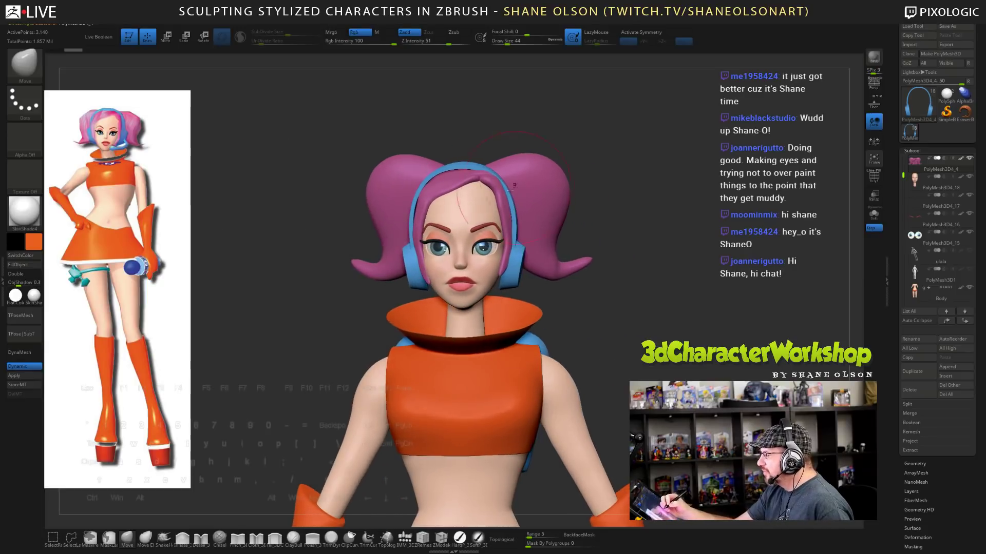
{"action": "left_click", "coordinate": [464, 210], "text": "alt"}
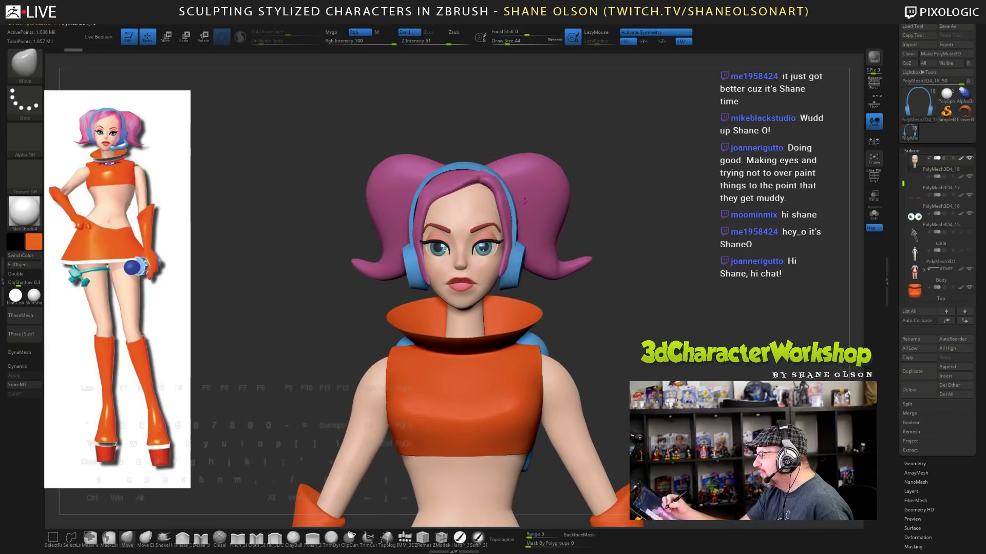
{"action": "right_click_drag", "start_coordinate": [534, 182], "coordinate": [500, 184]}
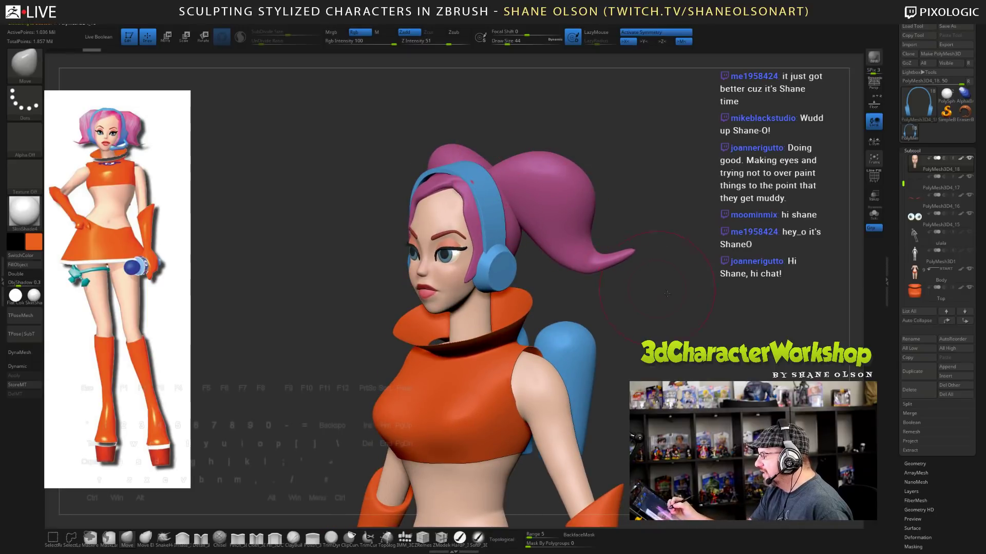
{"action": "left_click_drag", "start_coordinate": [667, 293], "coordinate": [513, 205]}
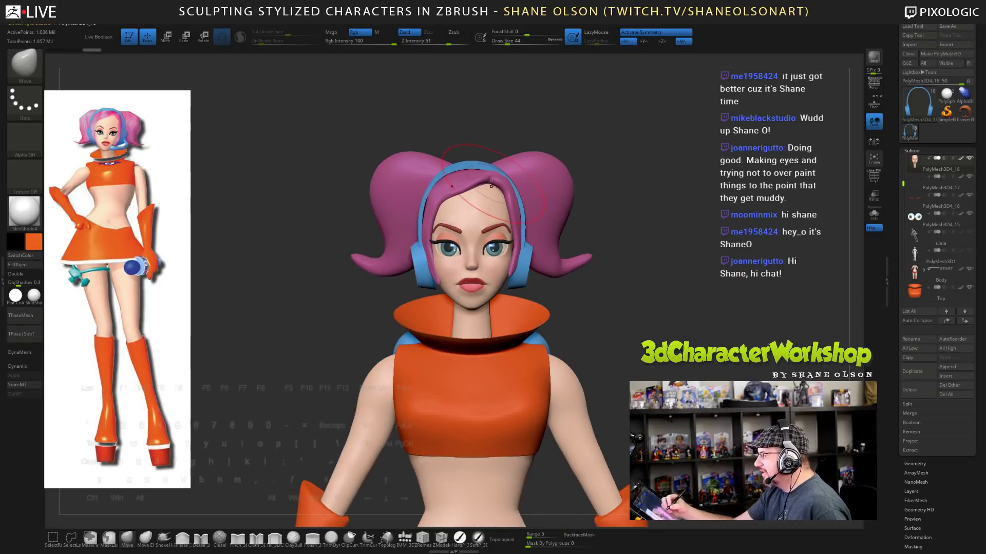
{"action": "left_click", "coordinate": [491, 185], "text": "alt"}
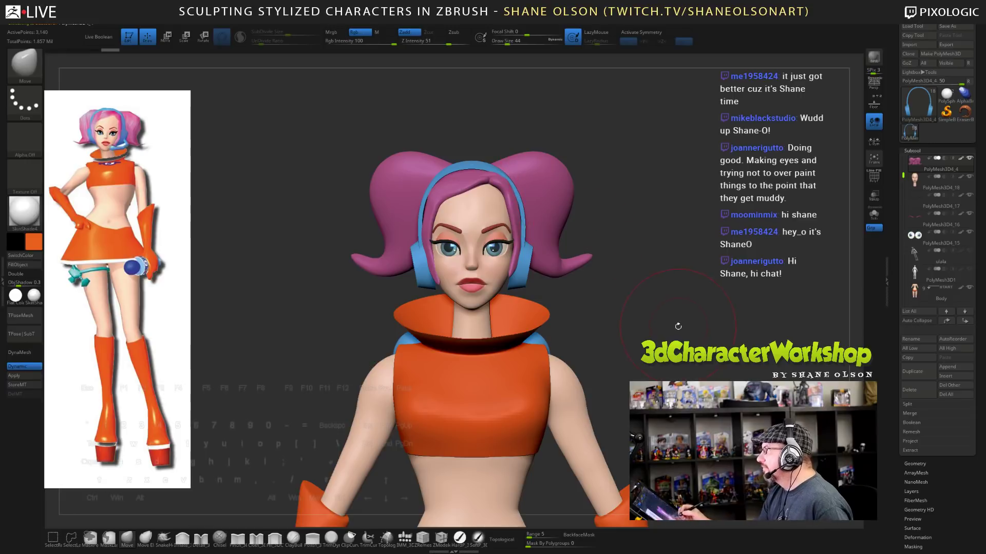
{"action": "mouse_move", "coordinate": [678, 326]}
{"action": "left_mouse_down", "text": "alt"}
{"action": "mouse_move", "coordinate": [631, 277]}
{"action": "mouse_move", "coordinate": [652, 275]}
{"action": "left_mouse_up", "text": "alt"}
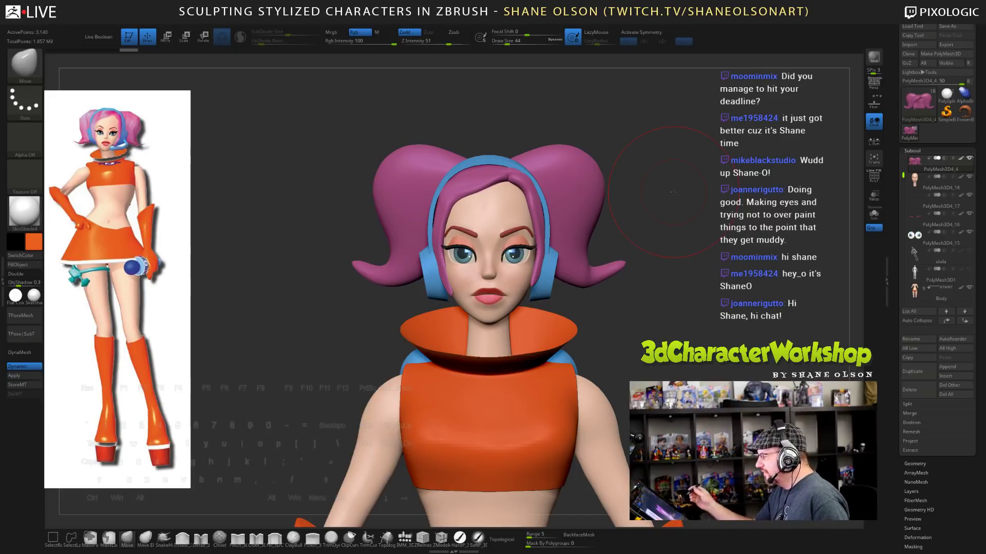
{"action": "mouse_move", "coordinate": [673, 192]}
{"action": "left_mouse_down"}
{"action": "mouse_move", "coordinate": [718, 314]}
{"action": "mouse_move", "coordinate": [670, 287]}
{"action": "mouse_move", "coordinate": [685, 286]}
{"action": "mouse_move", "coordinate": [661, 239]}
{"action": "left_mouse_up"}
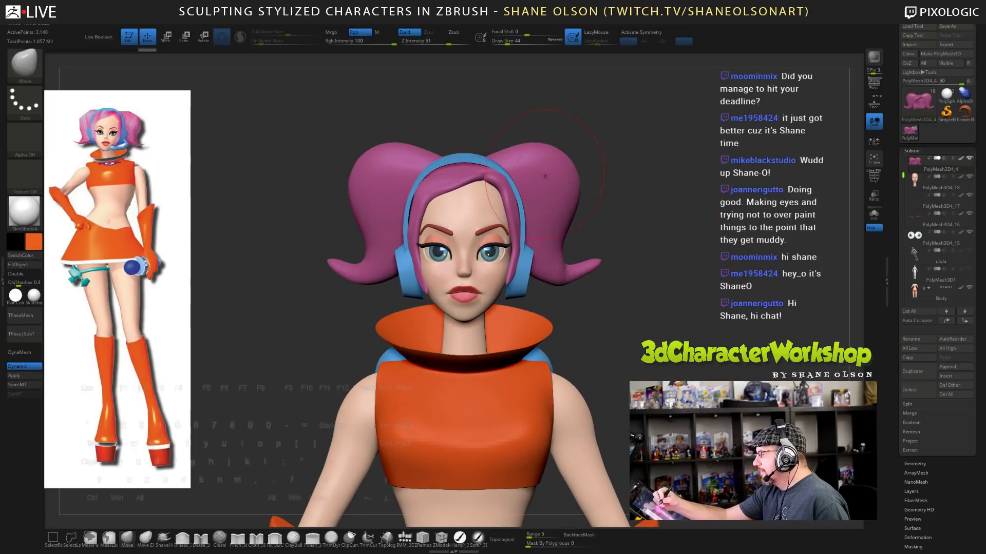
{"action": "left_click_drag", "start_coordinate": [490, 175], "coordinate": [485, 185]}
{"action": "left_click_drag", "start_coordinate": [647, 231], "coordinate": [647, 237]}
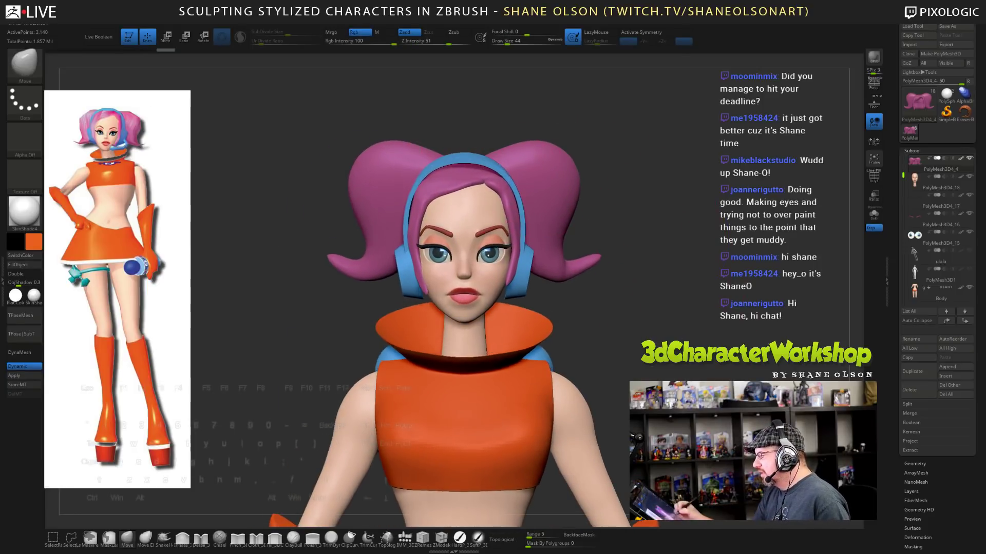
{"action": "left_click_drag", "start_coordinate": [719, 314], "coordinate": [647, 320]}
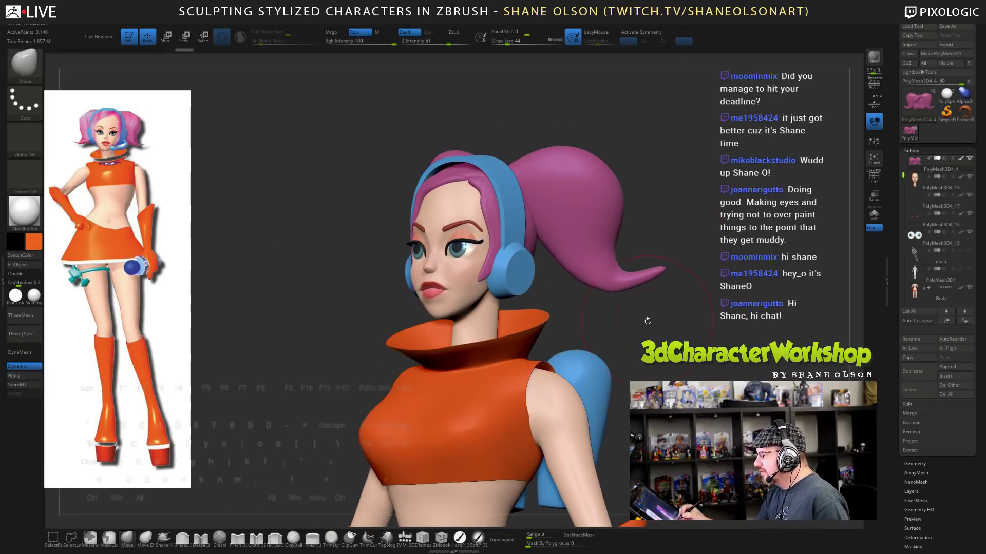
- Make the headphones the active subtool and adjust the headband over the top of the head with a larger Move brush
{"action": "left_click", "coordinate": [486, 162], "text": "alt"}
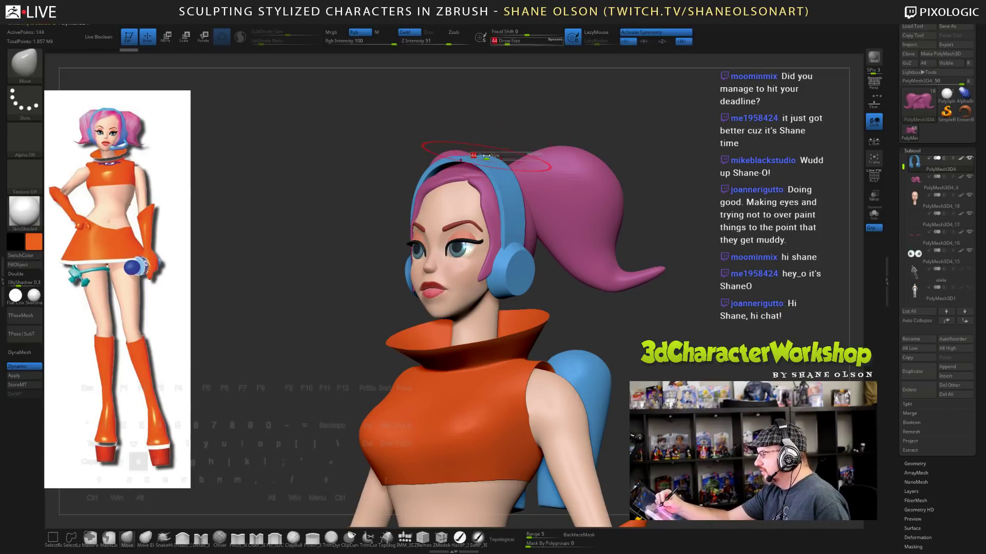
{"action": "left_click_drag", "start_coordinate": [494, 153], "coordinate": [482, 177]}
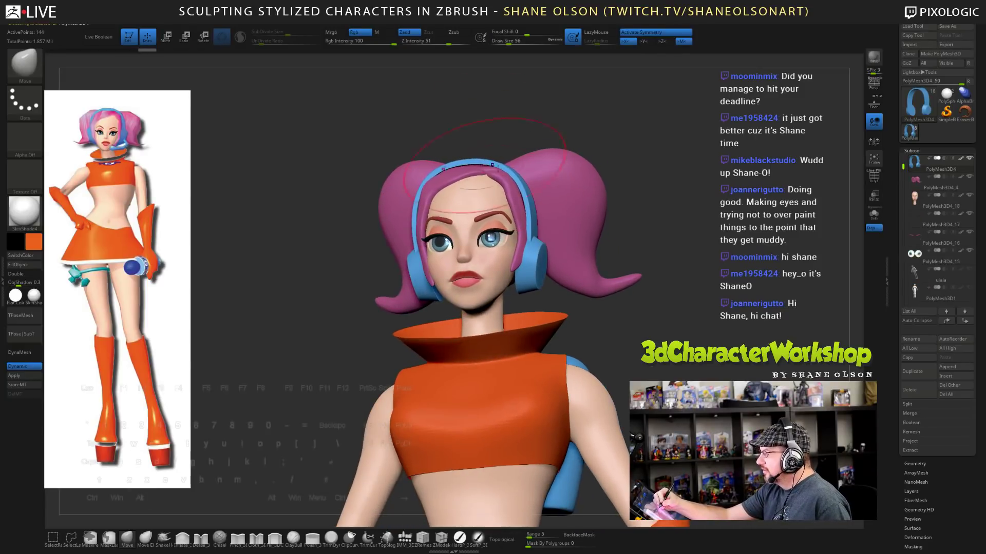
{"action": "mouse_move", "coordinate": [565, 308]}
{"action": "left_mouse_down"}
{"action": "mouse_move", "coordinate": [631, 311]}
{"action": "mouse_move", "coordinate": [464, 210]}
{"action": "left_mouse_up"}
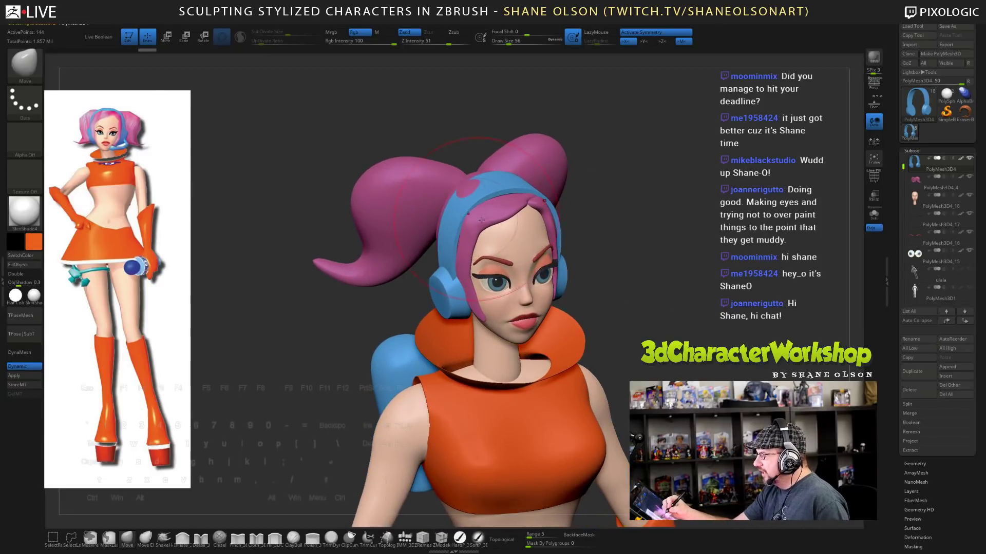
{"action": "mouse_move", "coordinate": [641, 260]}
{"action": "left_mouse_down"}
{"action": "mouse_move", "coordinate": [590, 254]}
{"action": "mouse_move", "coordinate": [550, 213]}
{"action": "mouse_move", "coordinate": [505, 203]}
{"action": "mouse_move", "coordinate": [487, 180]}
{"action": "left_mouse_up"}
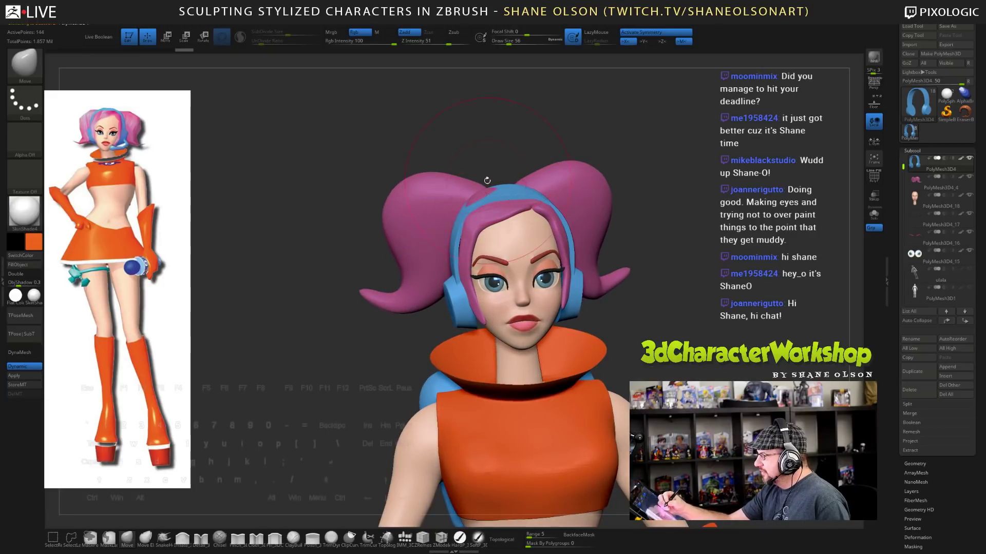
- Make the hair the active subtool, set the draw size to 35 and reshape the hair around the headband from several angles
{"action": "left_click", "coordinate": [484, 211], "text": "alt"}
{"action": "key", "text": "s"}
{"action": "mouse_move", "coordinate": [483, 197]}
{"action": "left_mouse_down"}
{"action": "mouse_move", "coordinate": [473, 196]}
{"action": "mouse_move", "coordinate": [495, 205]}
{"action": "left_mouse_up"}
{"action": "right_click_drag", "start_coordinate": [493, 210], "coordinate": [531, 211]}
{"action": "left_click_drag", "start_coordinate": [530, 210], "coordinate": [500, 226]}
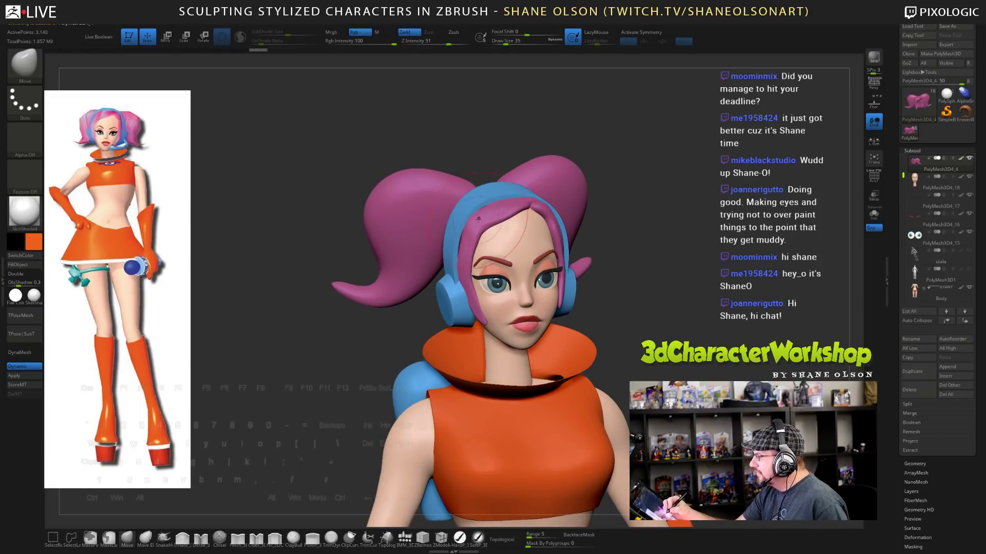
{"action": "left_click_drag", "start_coordinate": [470, 220], "coordinate": [554, 216]}
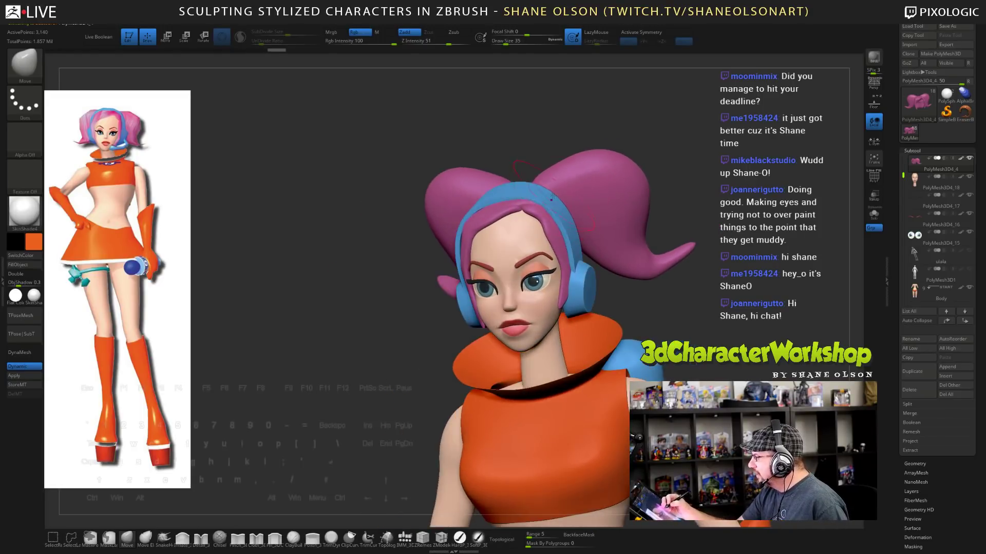
{"action": "right_click_drag", "start_coordinate": [537, 199], "coordinate": [515, 247]}
{"action": "right_click_drag", "start_coordinate": [483, 192], "coordinate": [531, 184]}
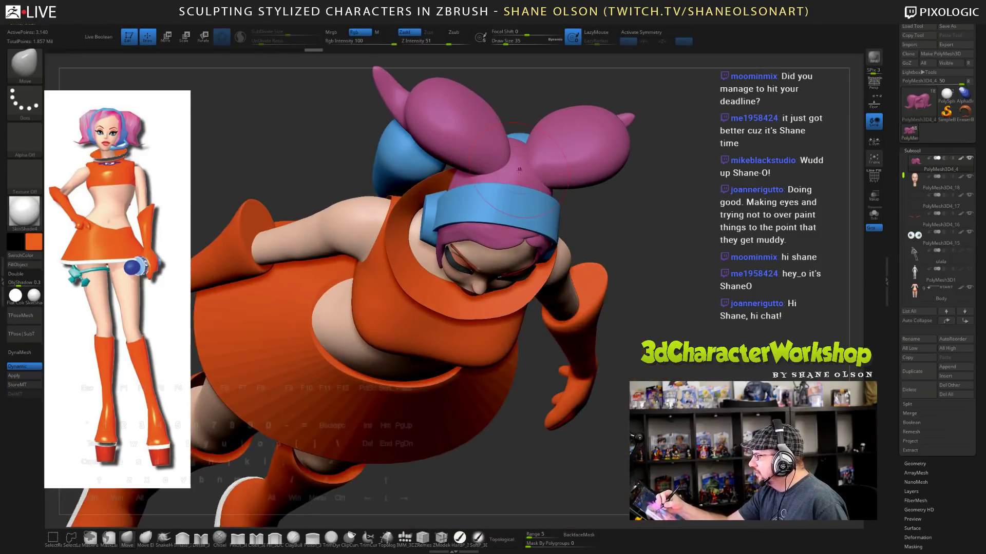
{"action": "left_click_drag", "start_coordinate": [647, 277], "coordinate": [675, 340]}
- Make the headphones the active subtool again and check their fit from the side and front
{"action": "left_click", "coordinate": [578, 296], "text": "alt"}
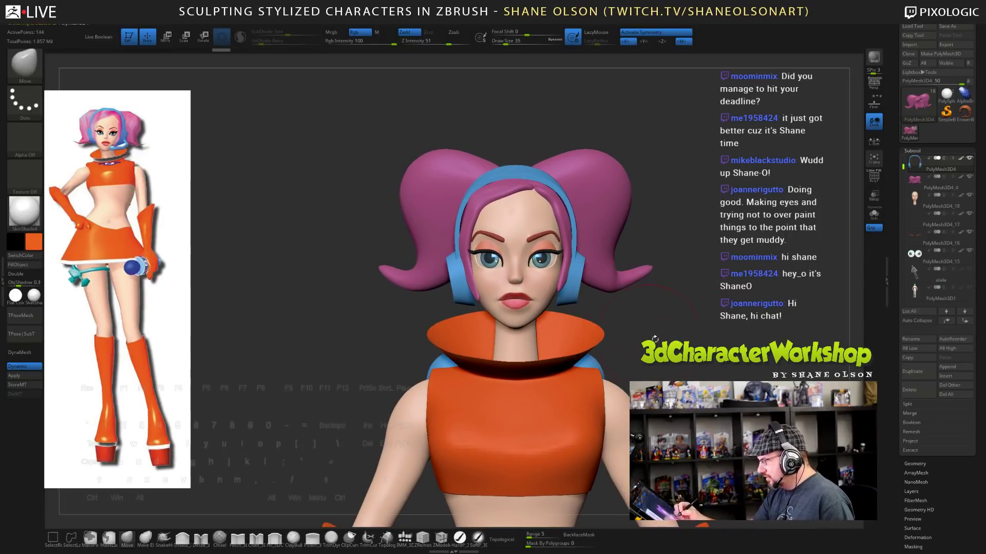
{"action": "left_click_drag", "start_coordinate": [739, 347], "coordinate": [670, 350]}
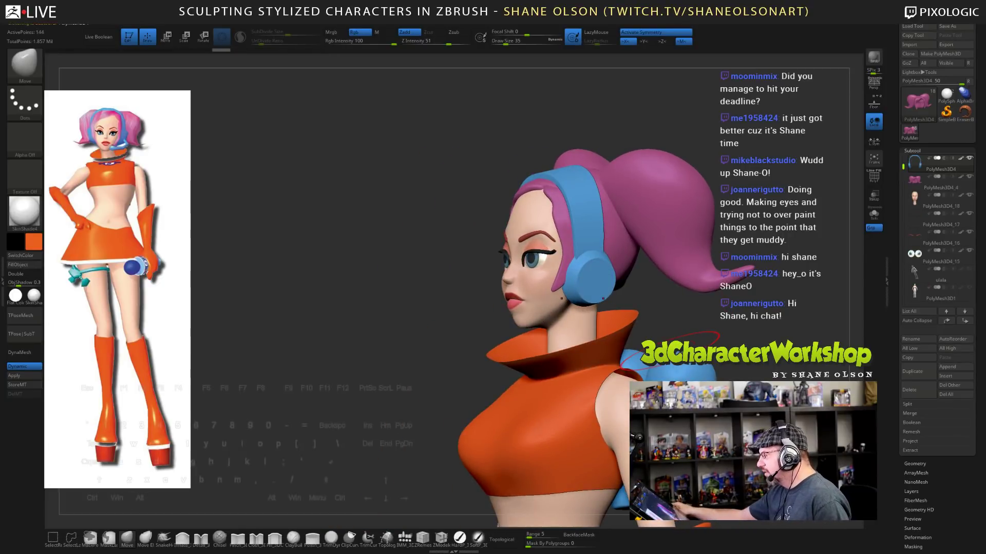
{"action": "mouse_move", "coordinate": [662, 314]}
{"action": "left_mouse_down"}
{"action": "mouse_move", "coordinate": [635, 318]}
{"action": "mouse_move", "coordinate": [644, 313]}
{"action": "left_mouse_up"}
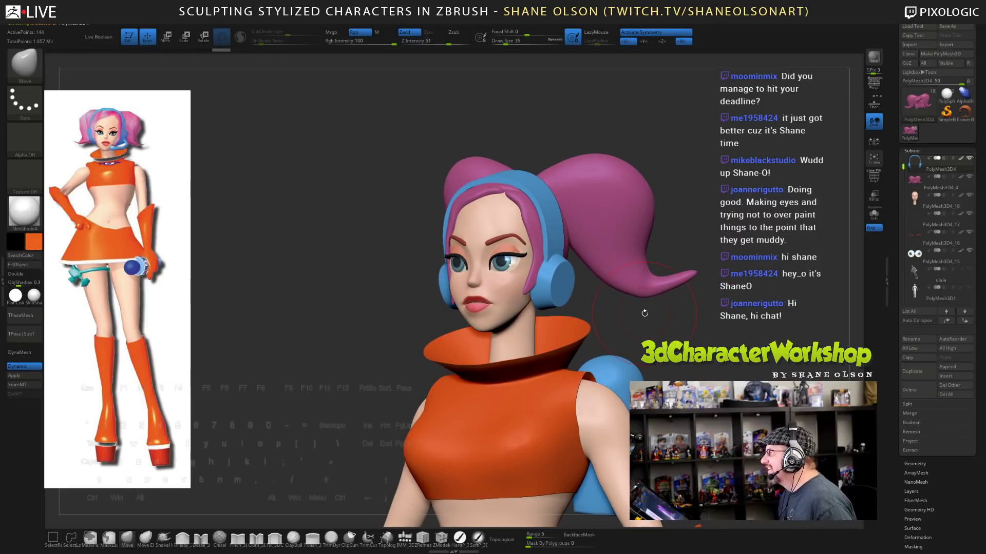
{"action": "left_click_drag", "start_coordinate": [735, 333], "coordinate": [521, 279]}
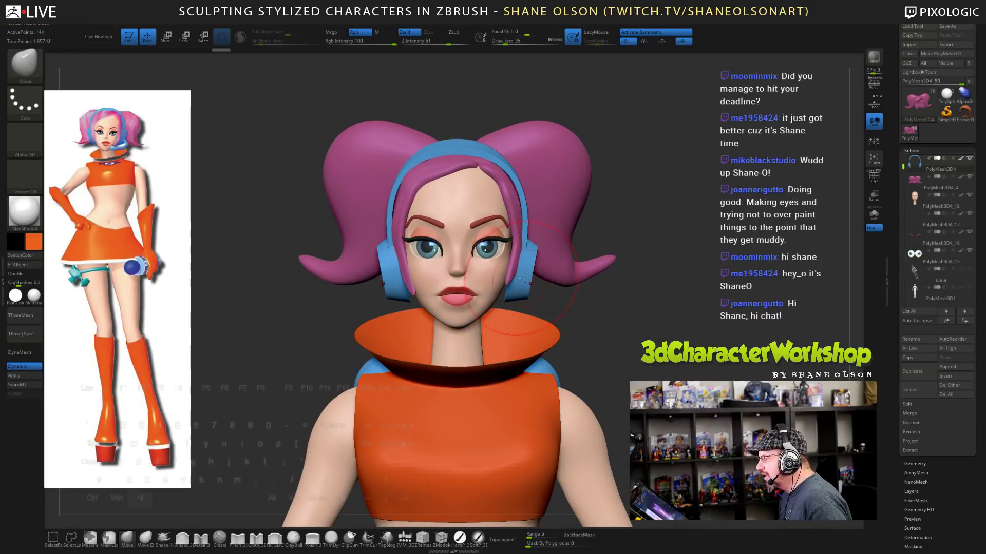
- Display the headphones' polygroups and mask the headband so only the ear cups can be transformed
{"action": "key", "text": "w"}
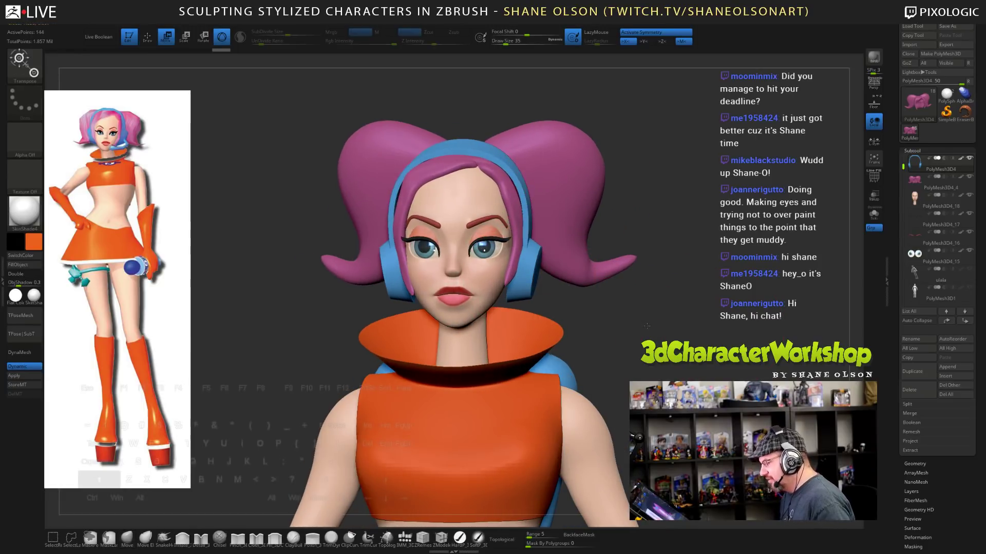
{"action": "key", "text": "shift+f"}
{"action": "left_click_drag", "start_coordinate": [591, 307], "coordinate": [565, 285]}
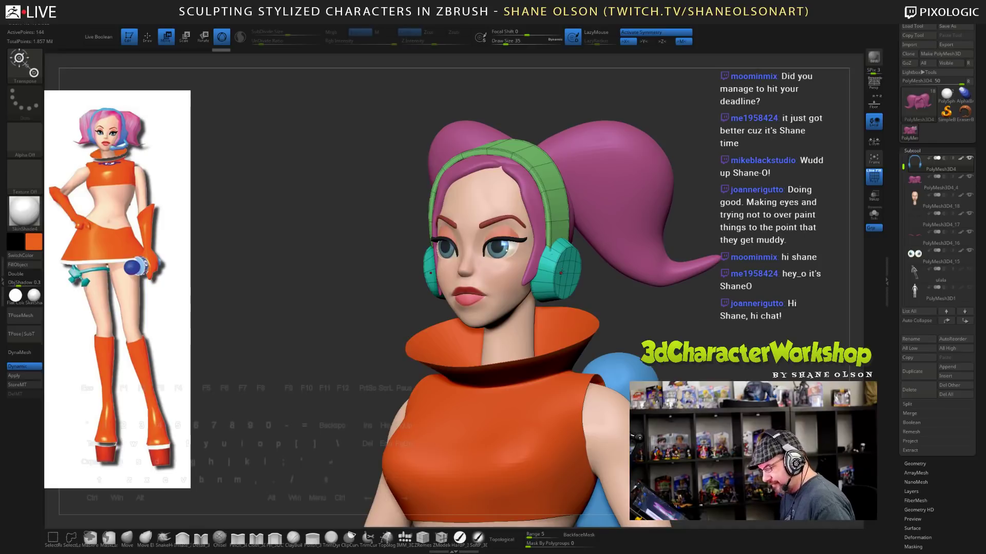
{"action": "left_click", "coordinate": [567, 273], "text": "ctrl"}
{"action": "mouse_move", "coordinate": [560, 314]}
{"action": "right_mouse_down", "text": "shift"}
{"action": "mouse_move", "coordinate": [657, 322]}
{"action": "mouse_move", "coordinate": [569, 321]}
{"action": "right_mouse_up", "text": "shift"}
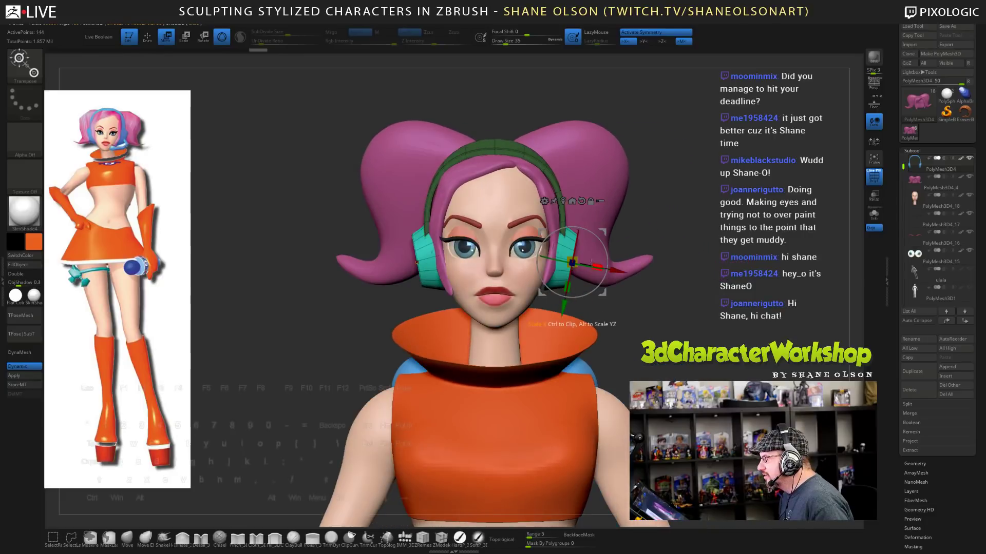
- Shift the unmasked ear cups sideways with the transform gizmo and tilt them to sit against the sides of the head
{"action": "left_click_drag", "start_coordinate": [622, 272], "coordinate": [614, 274]}
{"action": "left_click_drag", "start_coordinate": [613, 273], "coordinate": [614, 273]}
{"action": "left_click_drag", "start_coordinate": [713, 277], "coordinate": [707, 281], "text": "alt"}
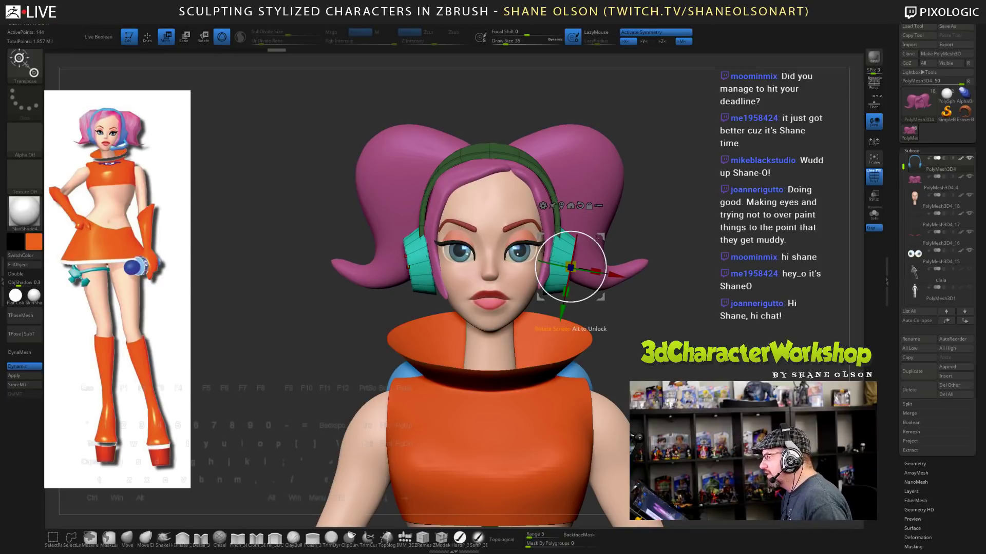
{"action": "left_click_drag", "start_coordinate": [596, 242], "coordinate": [605, 231]}
{"action": "left_click_drag", "start_coordinate": [765, 246], "coordinate": [613, 269]}
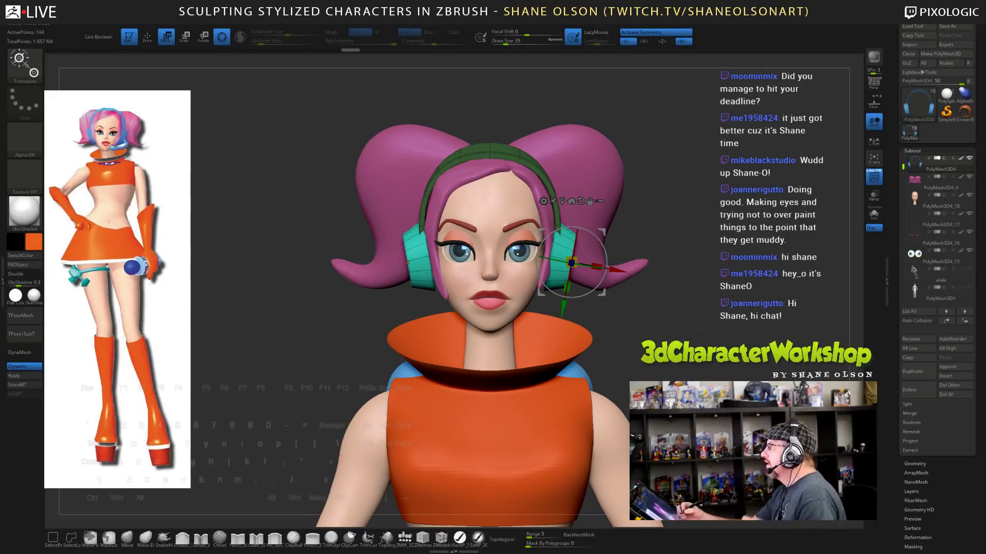
- Hide the polygroup wireframe, return to the Move brush with a smaller draw size and make the hair the active subtool
{"action": "mouse_move", "coordinate": [721, 333]}
{"action": "left_mouse_down"}
{"action": "mouse_move", "coordinate": [709, 326]}
{"action": "mouse_move", "coordinate": [712, 349]}
{"action": "mouse_move", "coordinate": [686, 312]}
{"action": "left_mouse_up"}
{"action": "key", "text": "shift+f"}
{"action": "key", "text": "q"}
{"action": "key", "text": "s"}
{"action": "mouse_move", "coordinate": [686, 313]}
{"action": "left_mouse_down", "text": "alt"}
{"action": "mouse_move", "coordinate": [672, 342]}
{"action": "mouse_move", "coordinate": [663, 340]}
{"action": "left_mouse_up", "text": "alt"}
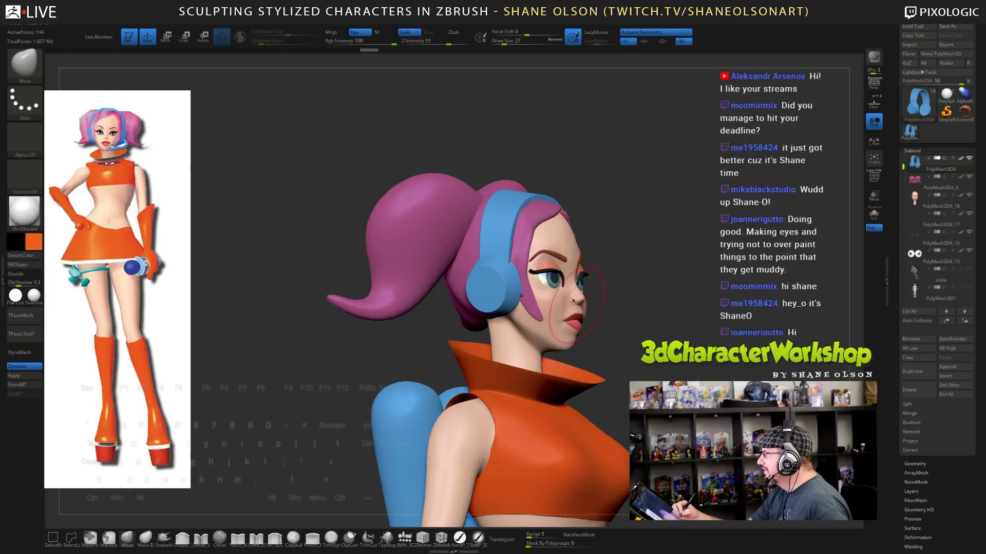
{"action": "right_click_drag", "start_coordinate": [528, 301], "coordinate": [542, 278], "text": "alt"}
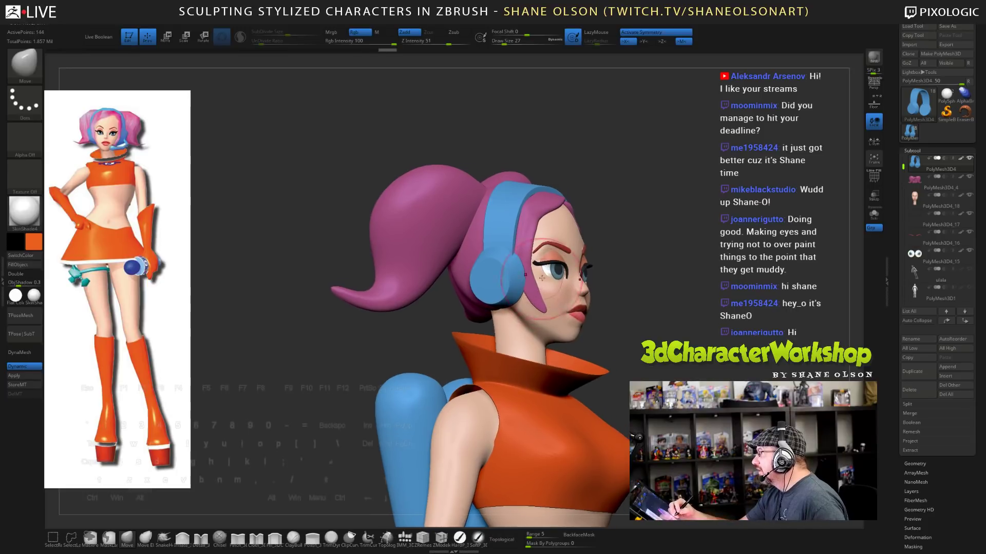
{"action": "key", "text": "s"}
{"action": "left_click_drag", "start_coordinate": [543, 292], "coordinate": [538, 292]}
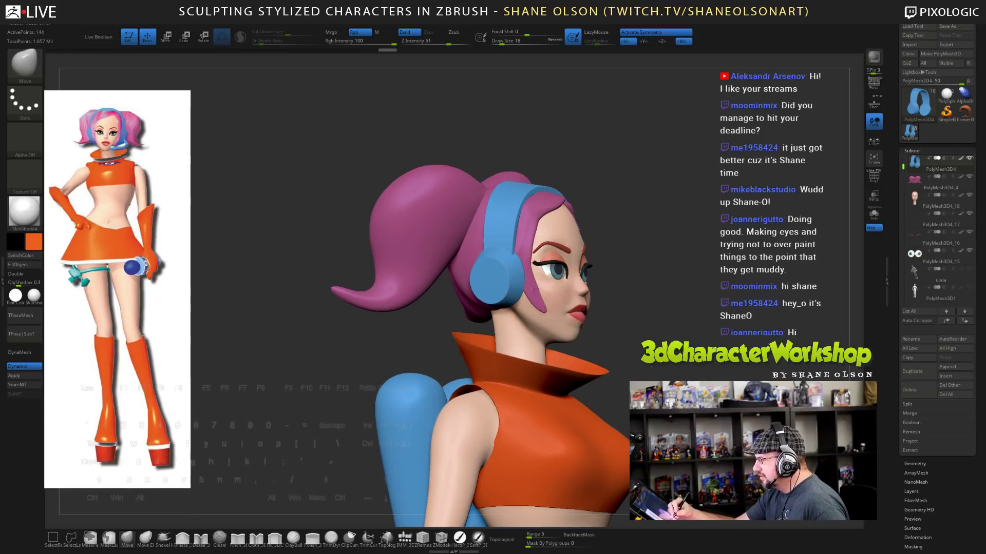
{"action": "left_click", "coordinate": [536, 293], "text": "alt"}
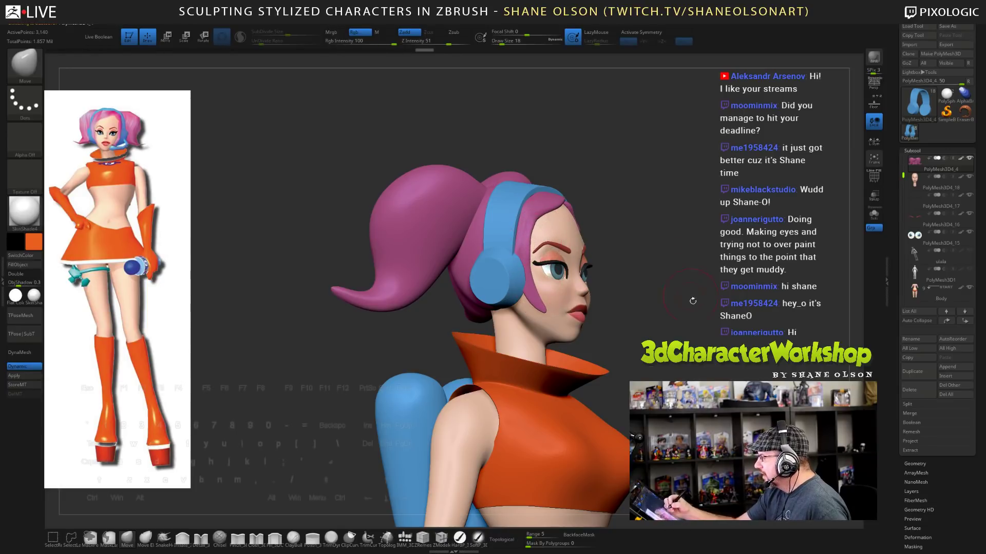
- Examine the head and upper body from the front and compare the proportions with the reference image
{"action": "left_click_drag", "start_coordinate": [693, 300], "coordinate": [616, 313]}
{"action": "mouse_move", "coordinate": [692, 330]}
{"action": "left_mouse_down", "text": "alt"}
{"action": "mouse_move", "coordinate": [691, 303]}
{"action": "mouse_move", "coordinate": [632, 259]}
{"action": "mouse_move", "coordinate": [619, 308]}
{"action": "mouse_move", "coordinate": [651, 327]}
{"action": "mouse_move", "coordinate": [618, 329]}
{"action": "left_mouse_up", "text": "alt"}
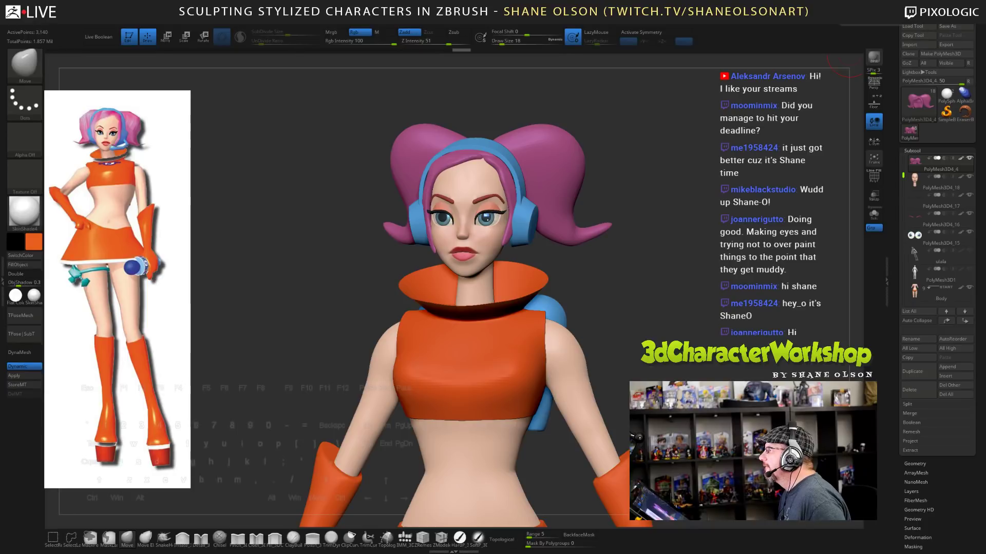
{"action": "left_click_drag", "start_coordinate": [679, 274], "coordinate": [650, 244]}
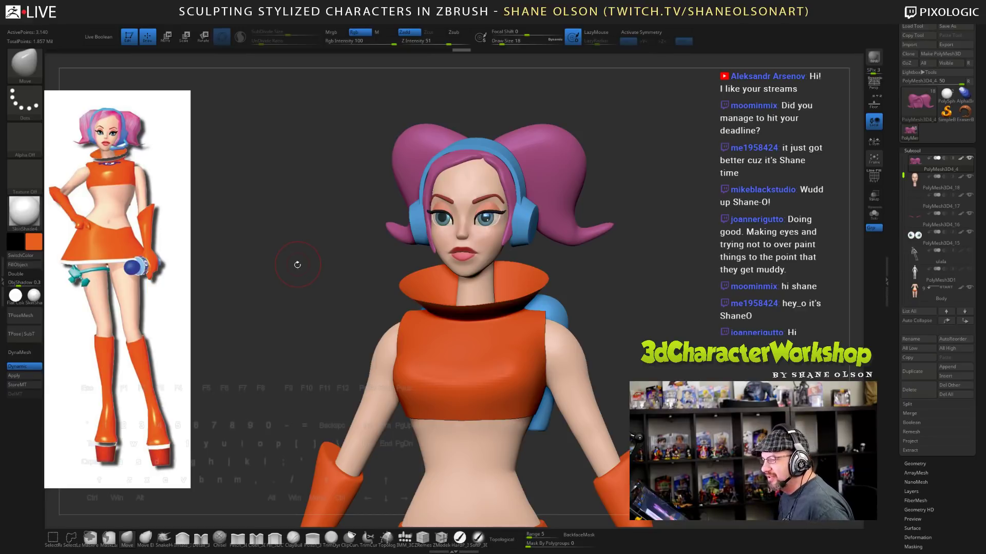
{"action": "left_click_drag", "start_coordinate": [297, 265], "coordinate": [93, 288], "text": "shift"}
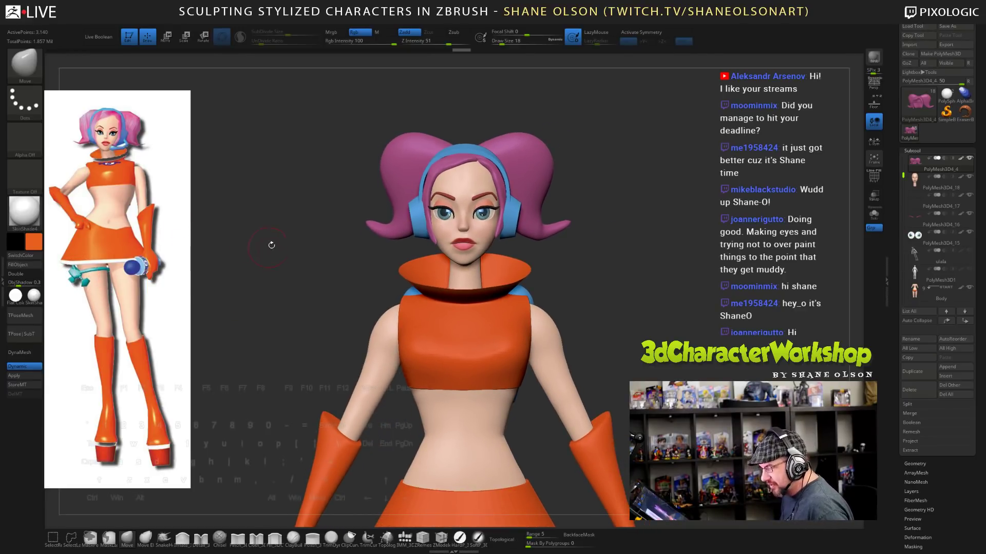
{"action": "left_click_drag", "start_coordinate": [691, 293], "coordinate": [671, 194], "text": "alt"}
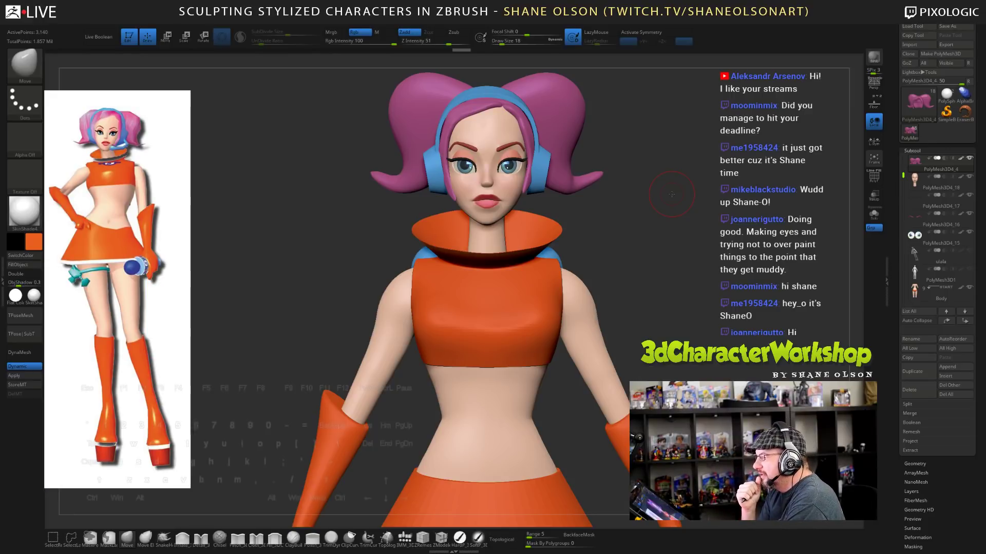
- Make the eyebrows the active subtool and adjust their shape with the Move brush from several angles
{"action": "left_click_drag", "start_coordinate": [677, 246], "coordinate": [693, 208]}
{"action": "left_click", "coordinate": [514, 197], "text": "alt"}
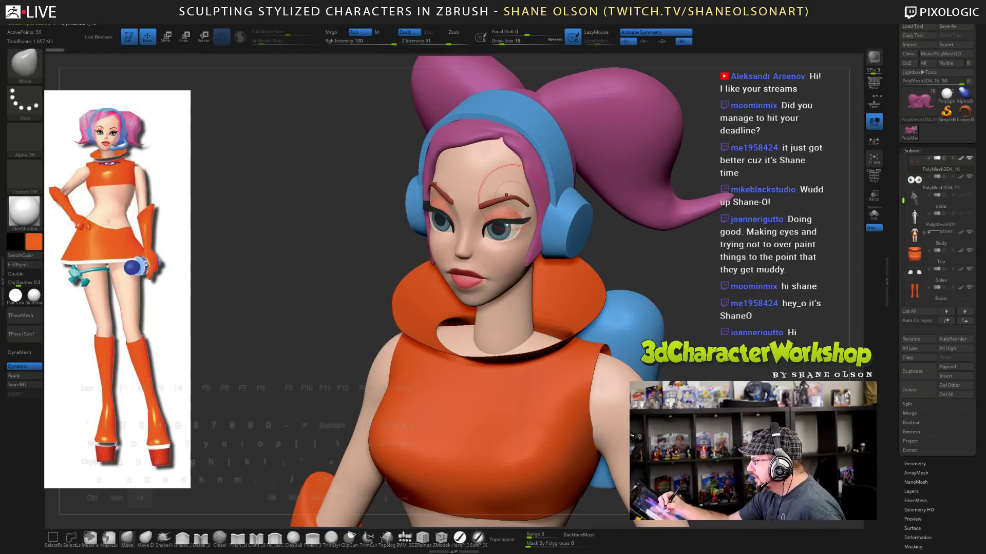
{"action": "right_click_drag", "start_coordinate": [520, 189], "coordinate": [517, 163]}
{"action": "left_click_drag", "start_coordinate": [511, 198], "coordinate": [545, 175]}
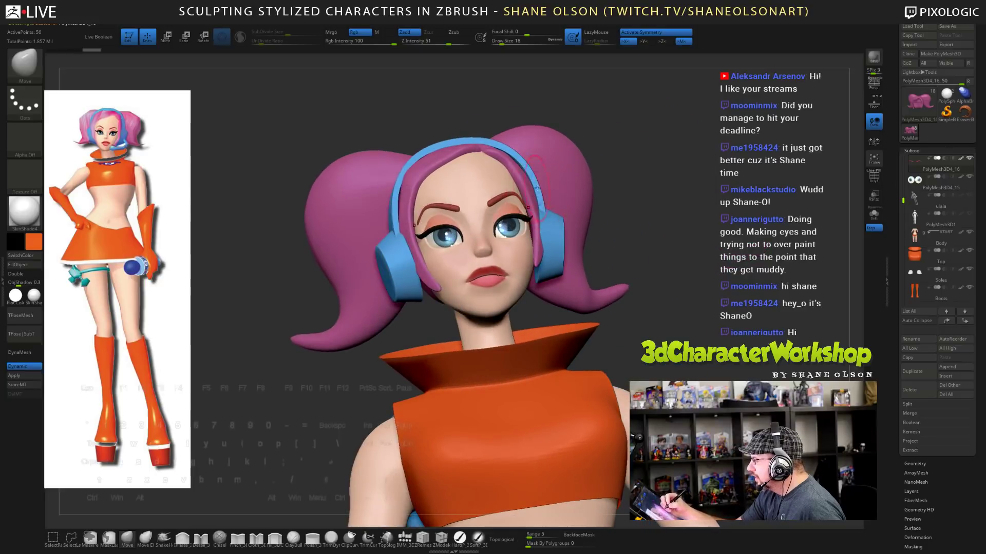
{"action": "right_click_drag", "start_coordinate": [537, 188], "coordinate": [670, 351], "text": "shift"}
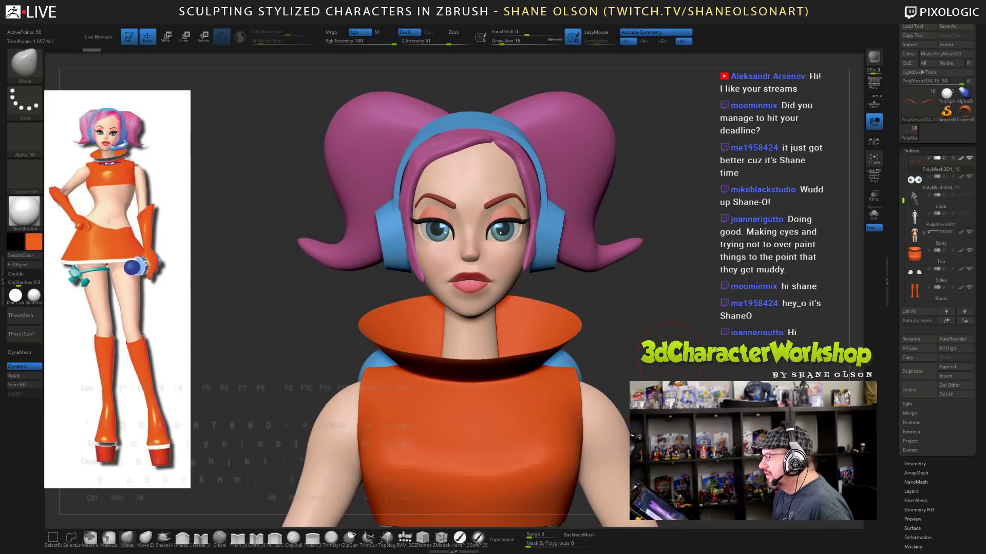
- Make the head the active subtool and check the face from the front and at a slight angle
{"action": "left_click", "coordinate": [477, 259], "text": "alt"}
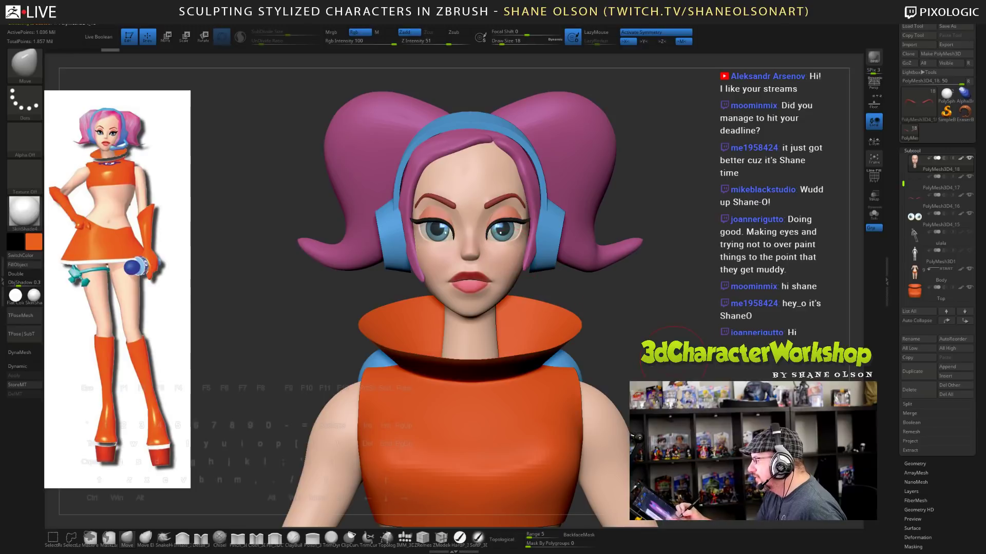
{"action": "mouse_move", "coordinate": [646, 331]}
{"action": "left_mouse_down"}
{"action": "mouse_move", "coordinate": [657, 327]}
{"action": "mouse_move", "coordinate": [677, 349]}
{"action": "mouse_move", "coordinate": [653, 332]}
{"action": "left_mouse_up"}
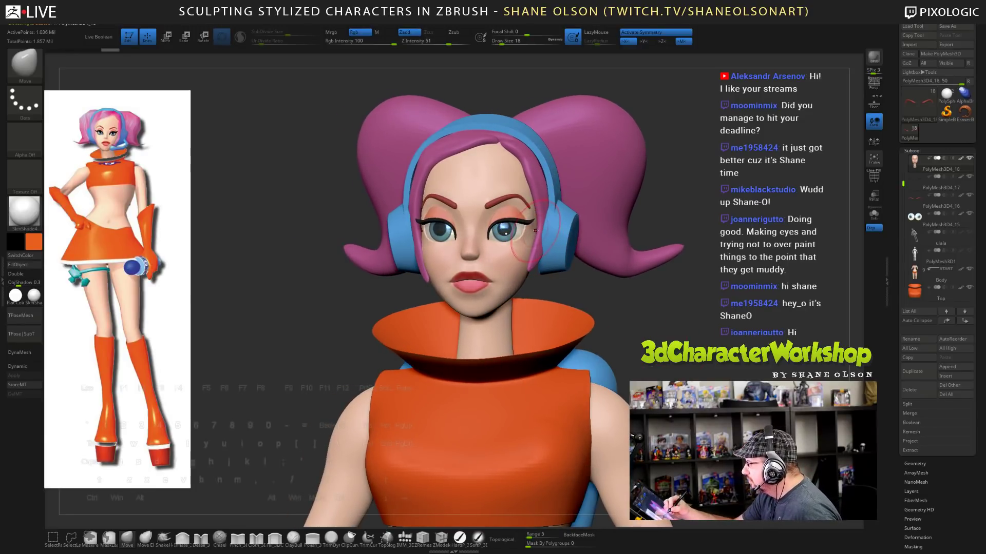
{"action": "left_click_drag", "start_coordinate": [646, 327], "coordinate": [589, 312], "text": "shift"}
- Make the orange top the active subtool, set the draw size to 25 and nudge its lower hem with the Move brush
{"action": "left_click", "coordinate": [563, 309], "text": "alt"}
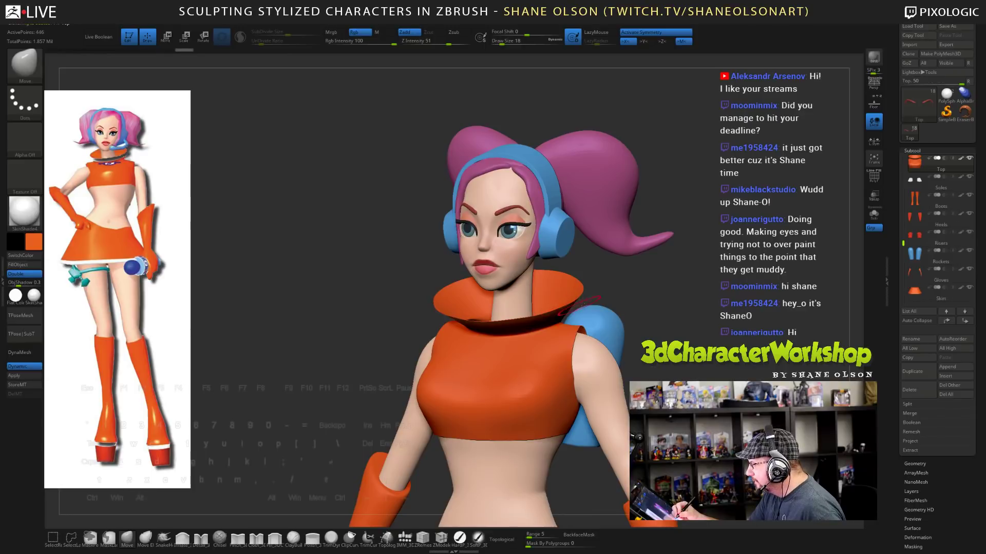
{"action": "mouse_move", "coordinate": [658, 334]}
{"action": "left_mouse_down", "text": "shift"}
{"action": "mouse_move", "coordinate": [667, 333]}
{"action": "mouse_move", "coordinate": [635, 331]}
{"action": "left_mouse_up", "text": "shift"}
{"action": "key", "text": "shift+f"}
{"action": "key", "text": "shift+f"}
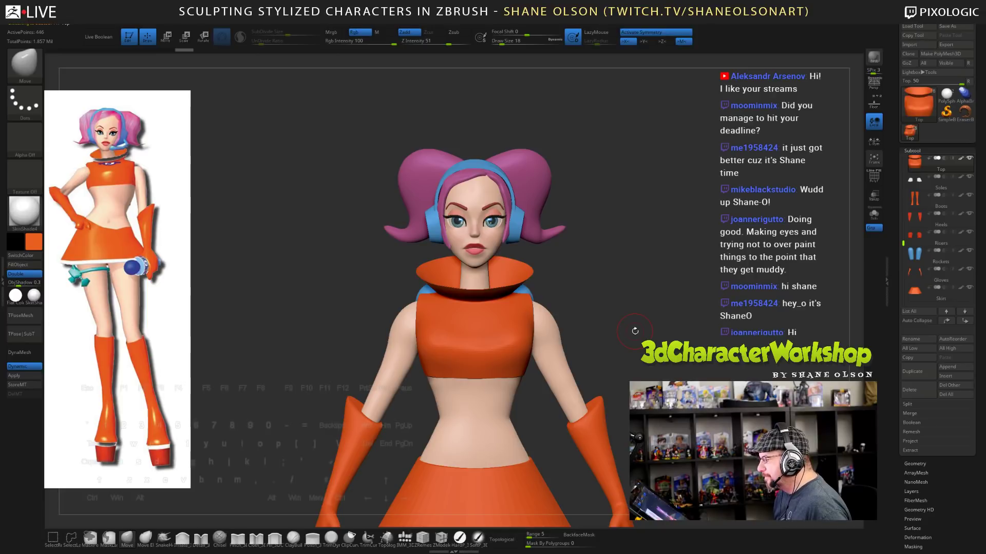
{"action": "mouse_move", "coordinate": [641, 367]}
{"action": "left_mouse_down"}
{"action": "mouse_move", "coordinate": [575, 369]}
{"action": "mouse_move", "coordinate": [597, 369]}
{"action": "left_mouse_up"}
{"action": "key", "text": "s"}
{"action": "left_click_drag", "start_coordinate": [493, 382], "coordinate": [495, 379]}
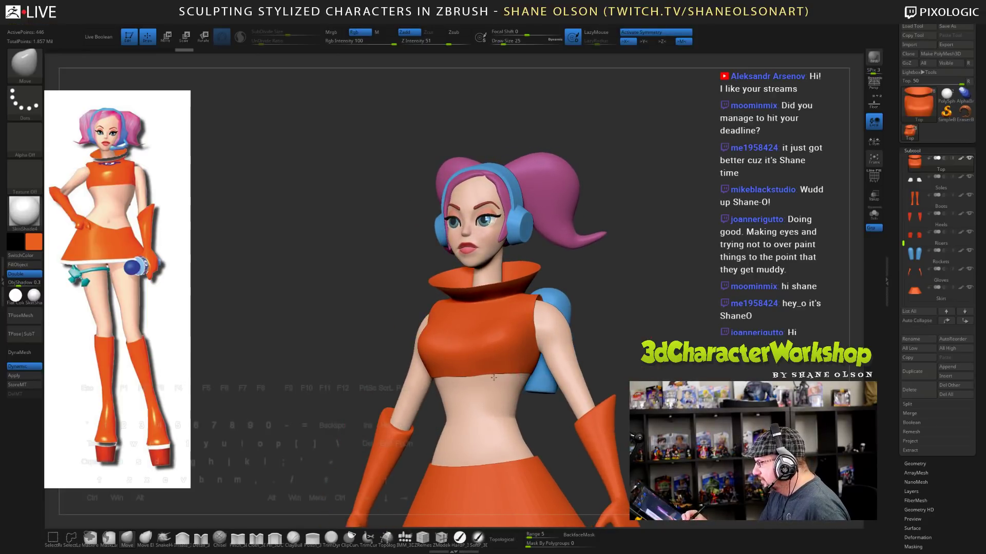
{"action": "left_click_drag", "start_coordinate": [601, 385], "coordinate": [666, 395]}
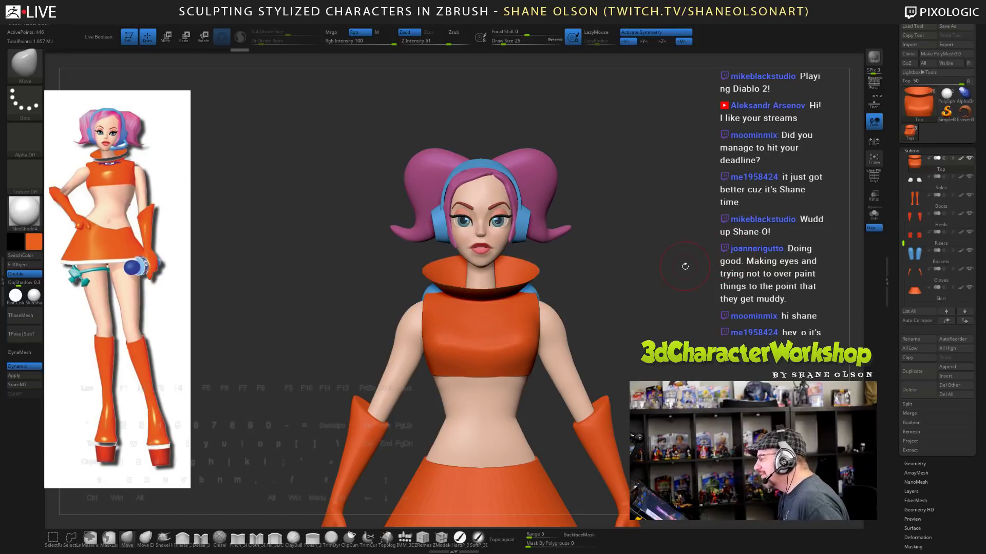
- Switch to the ZModeler brush, show the top's wireframe and set the polygon action to Extrude with the Polygroup All target
{"action": "mouse_move", "coordinate": [681, 269]}
{"action": "left_mouse_down", "text": "alt"}
{"action": "mouse_move", "coordinate": [684, 250]}
{"action": "mouse_move", "coordinate": [649, 265]}
{"action": "mouse_move", "coordinate": [692, 265]}
{"action": "mouse_move", "coordinate": [694, 280]}
{"action": "left_mouse_up", "text": "alt"}
{"action": "left_click_drag", "start_coordinate": [632, 311], "coordinate": [647, 290], "text": "alt"}
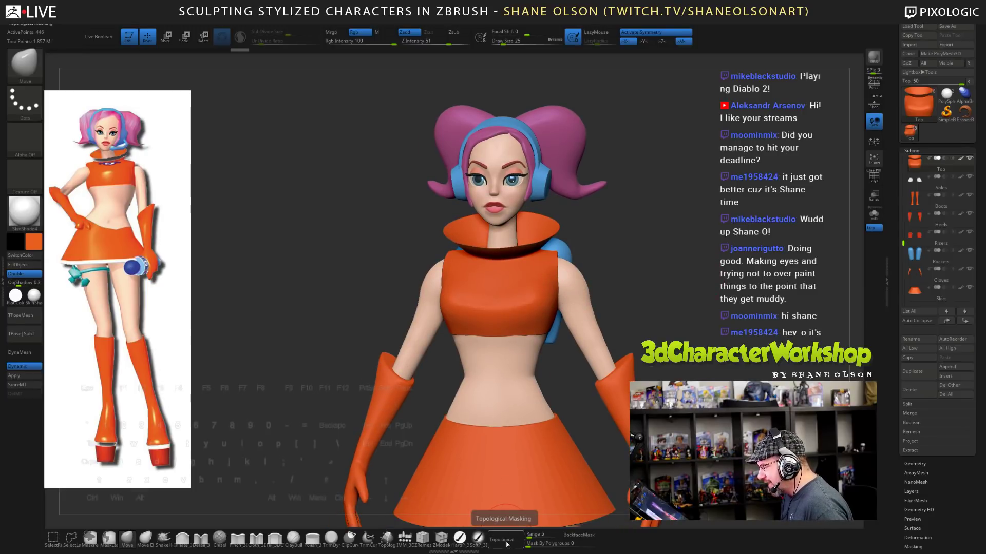
{"action": "left_click", "coordinate": [440, 538]}
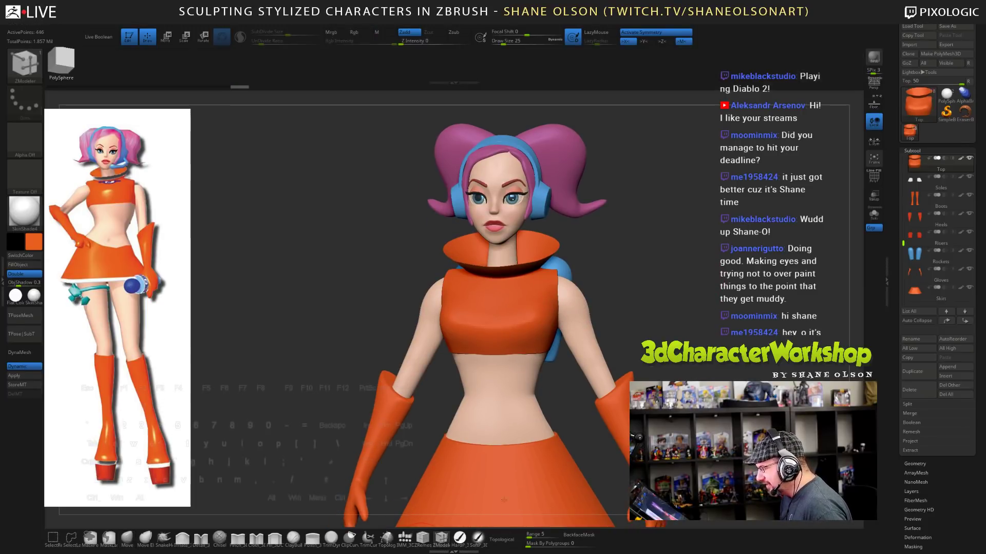
{"action": "key", "text": "shift+f"}
{"action": "left_click_drag", "start_coordinate": [663, 234], "coordinate": [562, 248], "text": "alt"}
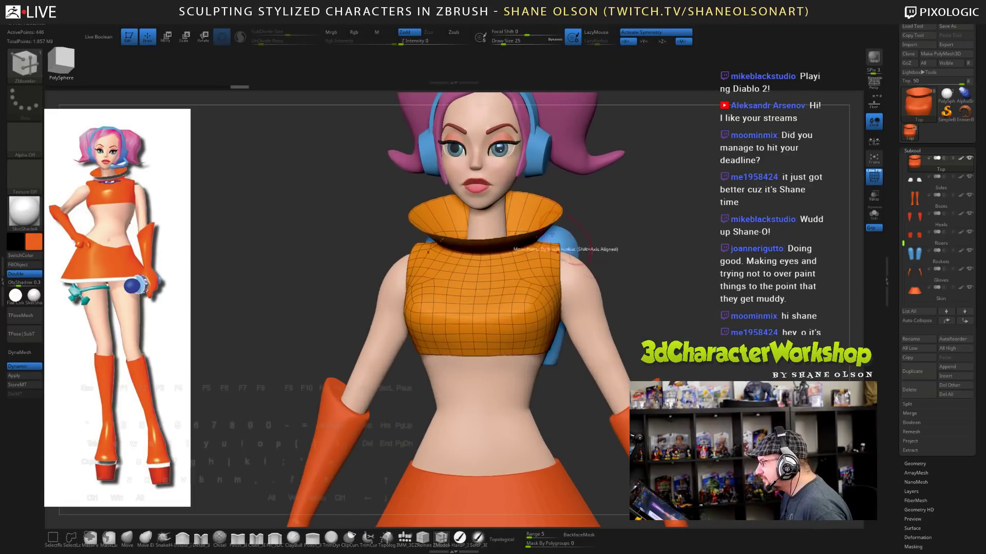
{"action": "left_click_drag", "start_coordinate": [710, 229], "coordinate": [618, 227], "text": "alt"}
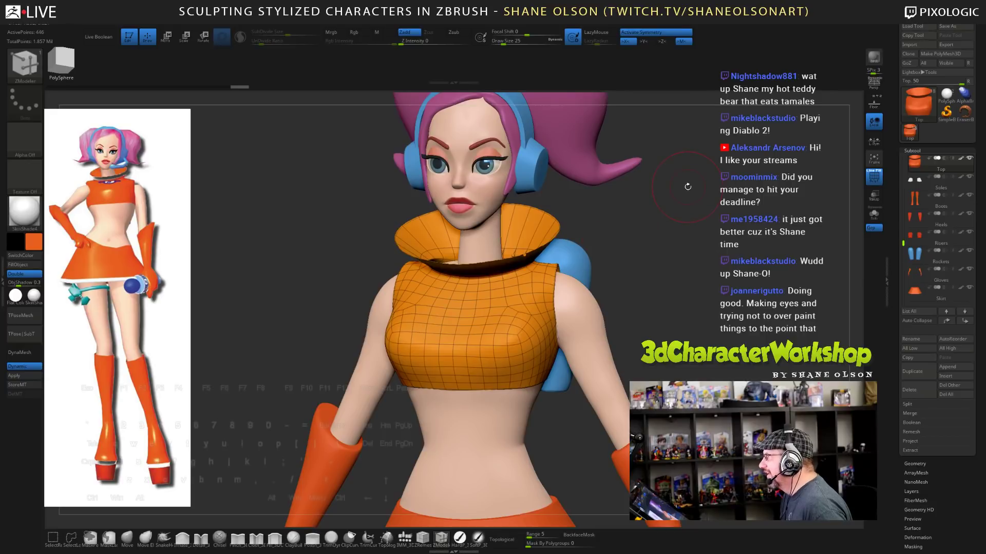
{"action": "key", "text": "space"}
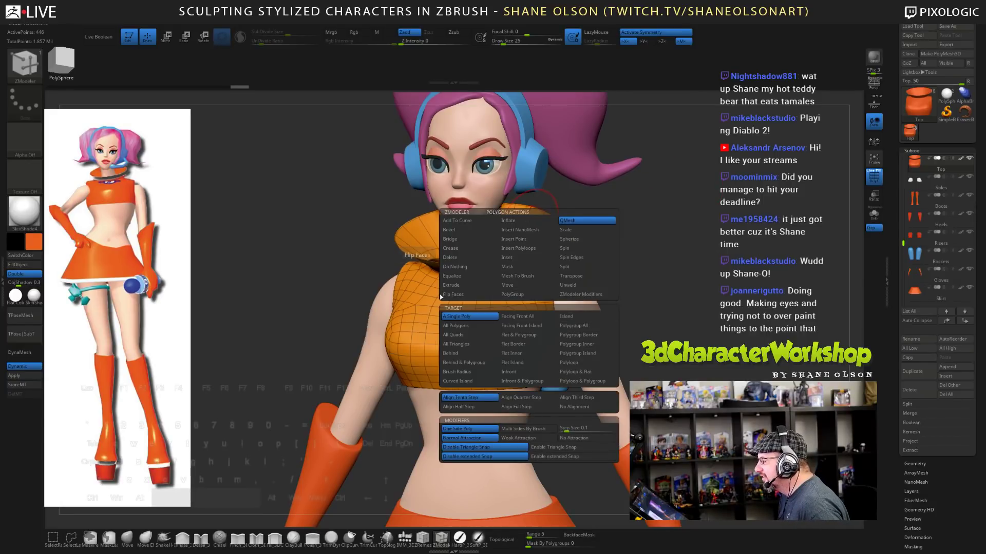
{"action": "left_click", "coordinate": [469, 285]}
{"action": "left_click", "coordinate": [583, 325]}
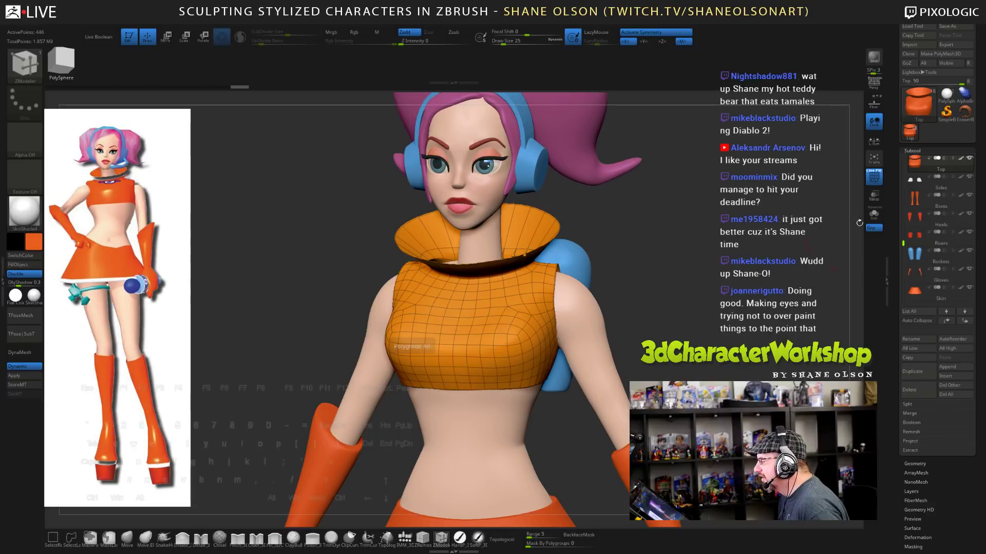
- Extrude the whole orange top, including its collar, to give the garment thickness
{"action": "left_click_drag", "start_coordinate": [537, 226], "coordinate": [520, 223]}
{"action": "mouse_move", "coordinate": [627, 244]}
{"action": "left_mouse_down"}
{"action": "mouse_move", "coordinate": [561, 244]}
{"action": "mouse_move", "coordinate": [723, 244]}
{"action": "mouse_move", "coordinate": [688, 215]}
{"action": "mouse_move", "coordinate": [667, 248]}
{"action": "mouse_move", "coordinate": [706, 232]}
{"action": "left_mouse_up"}
{"action": "key", "text": "b"}
{"action": "key", "text": "z"}
{"action": "key", "text": "m"}
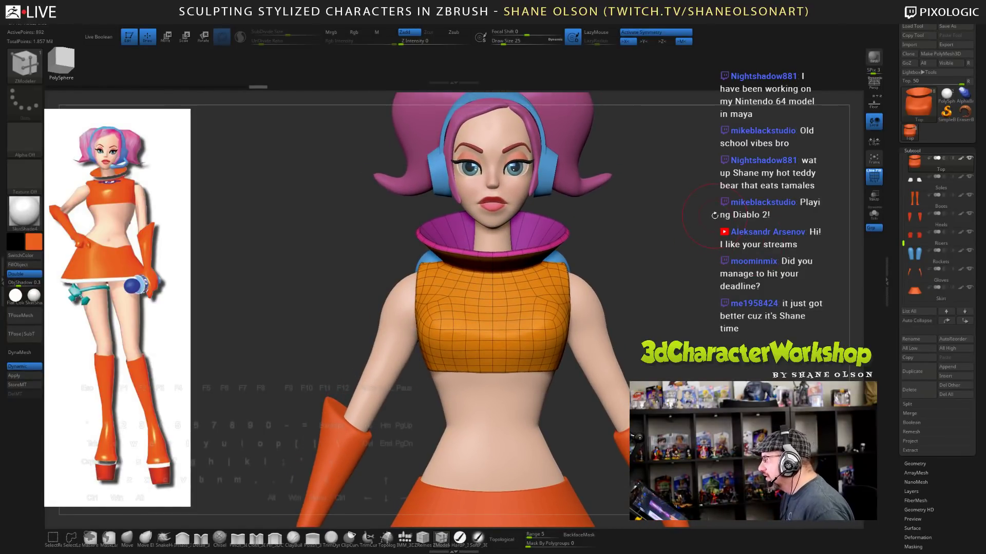
{"action": "left_click_drag", "start_coordinate": [714, 215], "coordinate": [713, 232]}
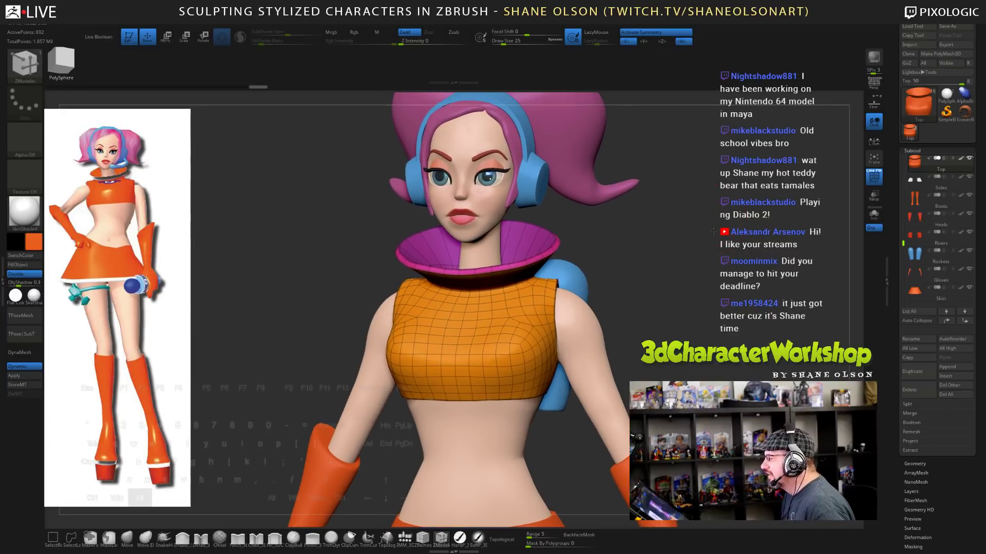
- Switch back to the Move brush, hide the wireframe and check the thickened top from the front
{"action": "left_click", "coordinate": [135, 541]}
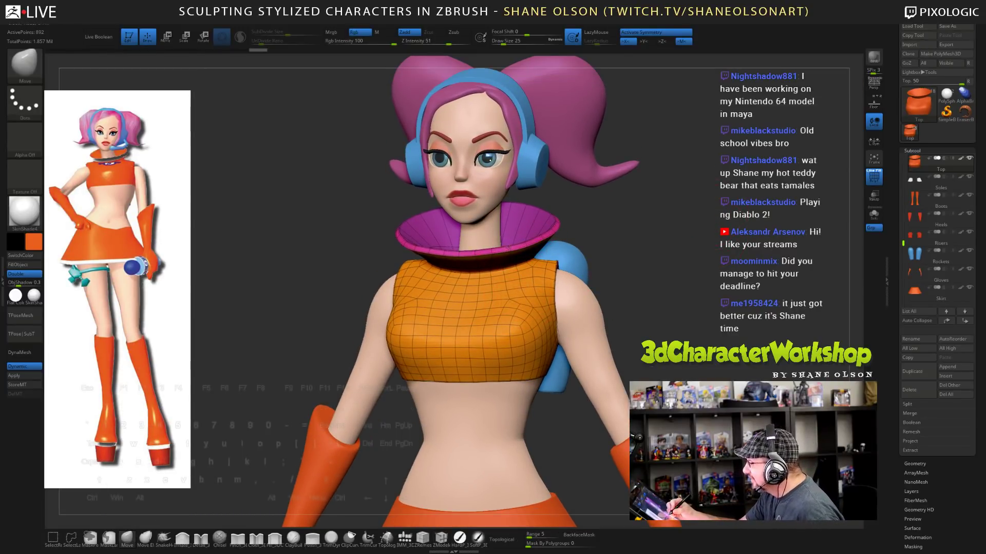
{"action": "left_click_drag", "start_coordinate": [656, 263], "coordinate": [701, 288]}
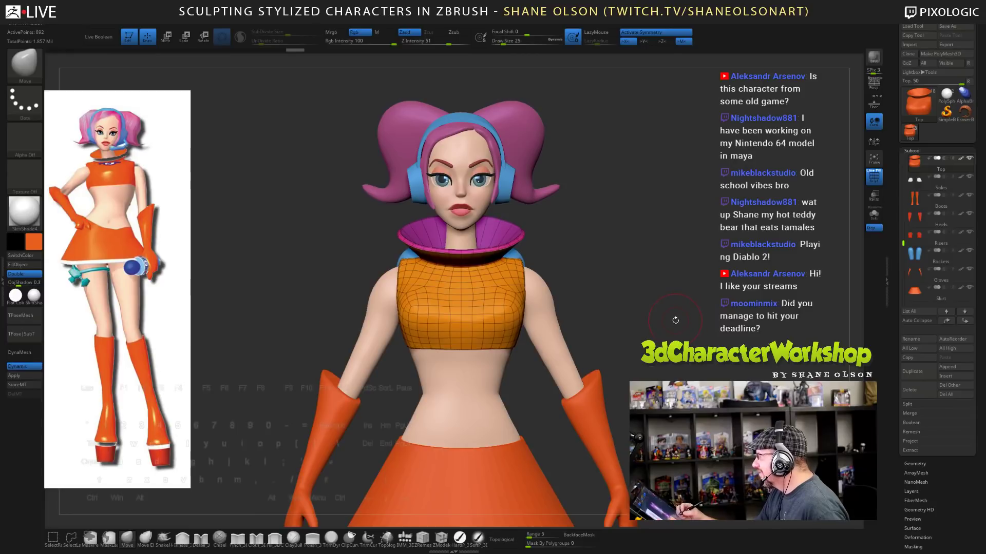
{"action": "left_click_drag", "start_coordinate": [669, 388], "coordinate": [664, 359], "text": "alt"}
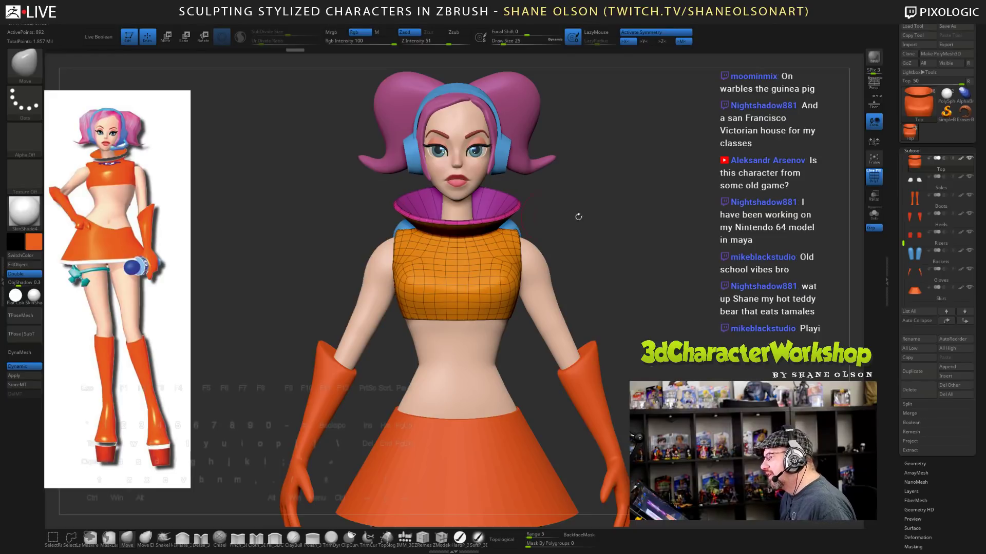
{"action": "key", "text": "shift+f"}
{"action": "right_click_drag", "start_coordinate": [636, 259], "coordinate": [635, 251], "text": "ctrl"}
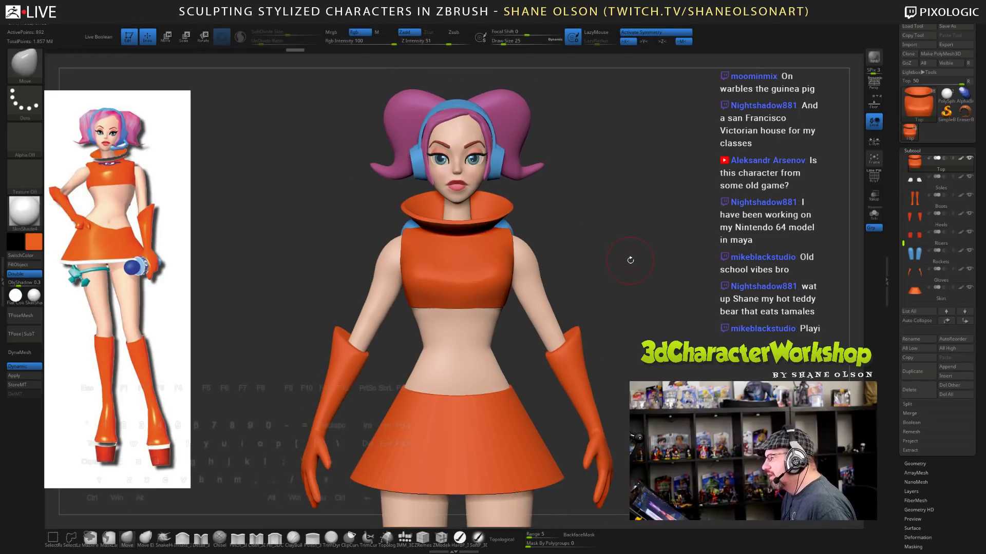
- Set the draw size to 49 and reshape the orange top around the side and armhole with the Move brush
{"action": "mouse_move", "coordinate": [630, 260]}
{"action": "left_mouse_down"}
{"action": "mouse_move", "coordinate": [595, 285]}
{"action": "mouse_move", "coordinate": [529, 288]}
{"action": "mouse_move", "coordinate": [561, 301]}
{"action": "mouse_move", "coordinate": [546, 302]}
{"action": "left_mouse_up"}
{"action": "key", "text": "s"}
{"action": "key", "text": "s"}
{"action": "key", "text": "s"}
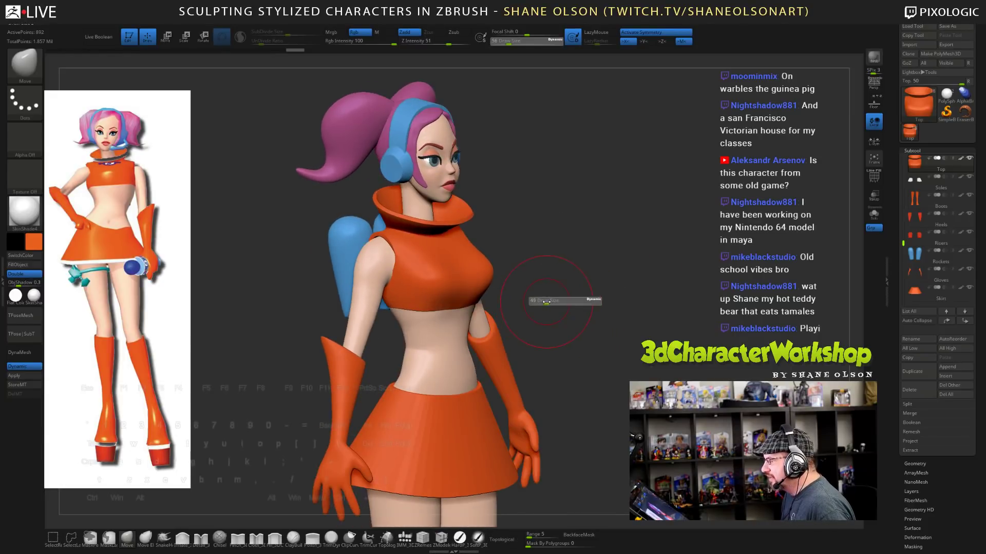
{"action": "left_click_drag", "start_coordinate": [384, 281], "coordinate": [386, 281]}
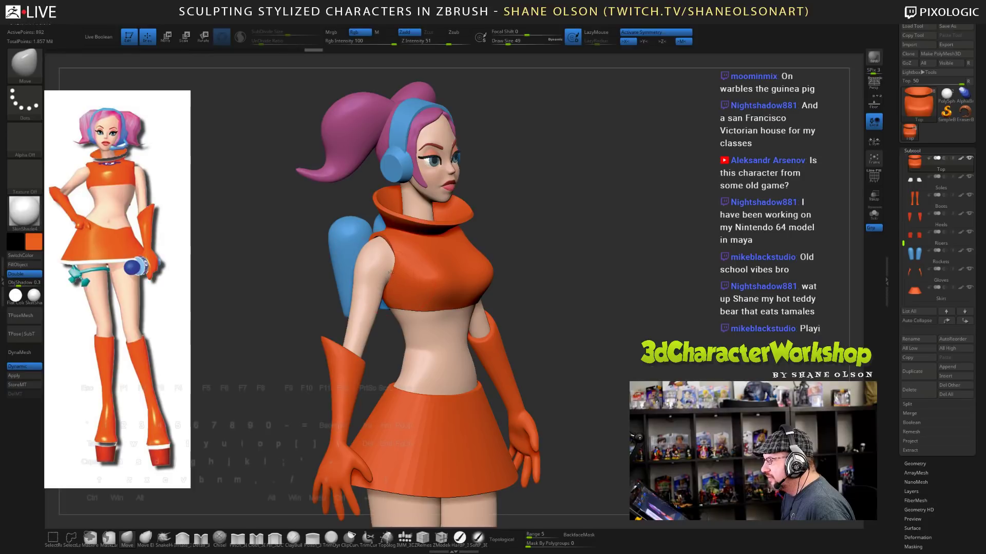
{"action": "right_click_drag", "start_coordinate": [423, 268], "coordinate": [380, 267]}
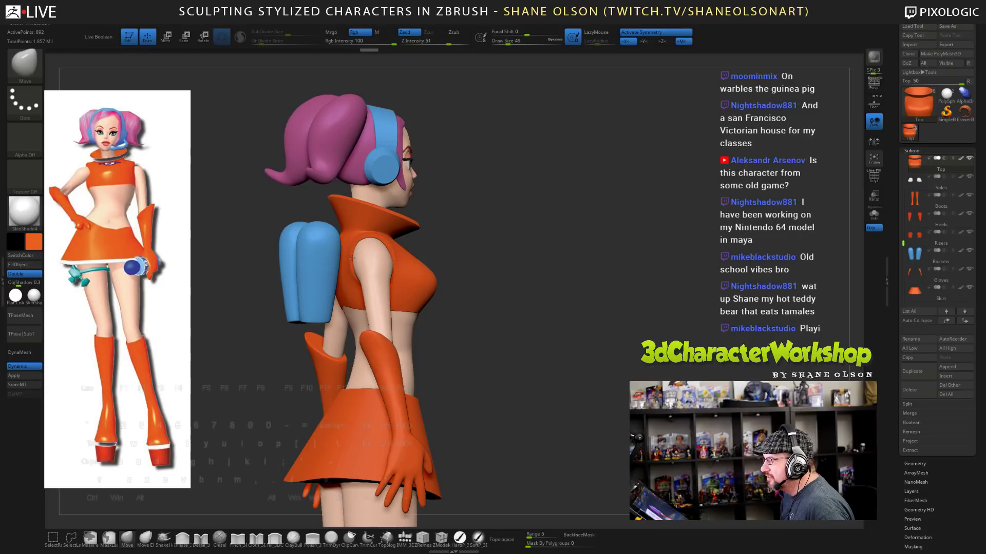
{"action": "left_click_drag", "start_coordinate": [523, 246], "coordinate": [410, 249]}
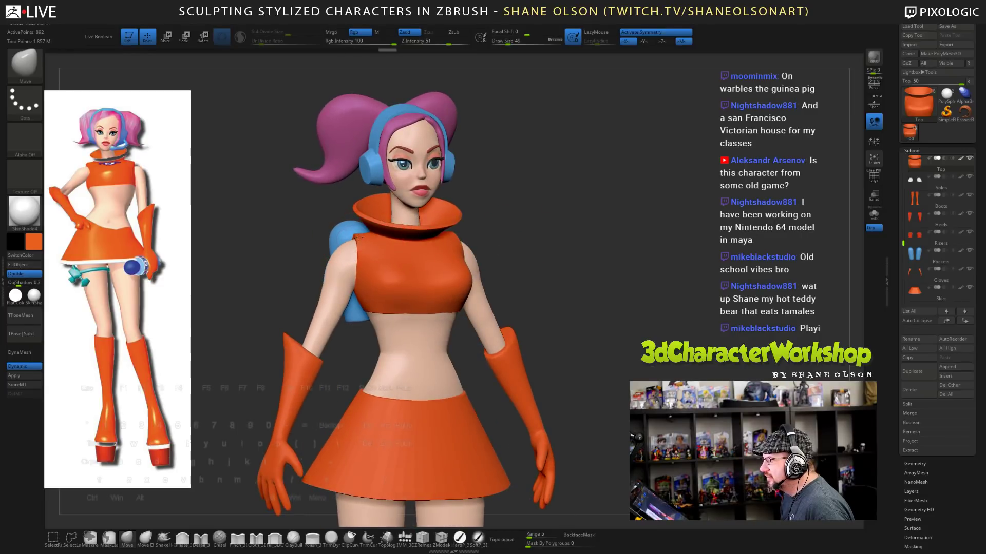
- Reduce the draw size to 27 and reshape the top's lower hem under the bust from below with the Move brush
{"action": "mouse_move", "coordinate": [359, 238]}
{"action": "right_mouse_down"}
{"action": "mouse_move", "coordinate": [462, 247]}
{"action": "mouse_move", "coordinate": [568, 279]}
{"action": "mouse_move", "coordinate": [568, 242]}
{"action": "mouse_move", "coordinate": [568, 290]}
{"action": "mouse_move", "coordinate": [652, 259]}
{"action": "mouse_move", "coordinate": [662, 275]}
{"action": "mouse_move", "coordinate": [636, 277]}
{"action": "mouse_move", "coordinate": [625, 292]}
{"action": "right_mouse_up"}
{"action": "key", "text": "s"}
{"action": "left_click", "coordinate": [561, 251]}
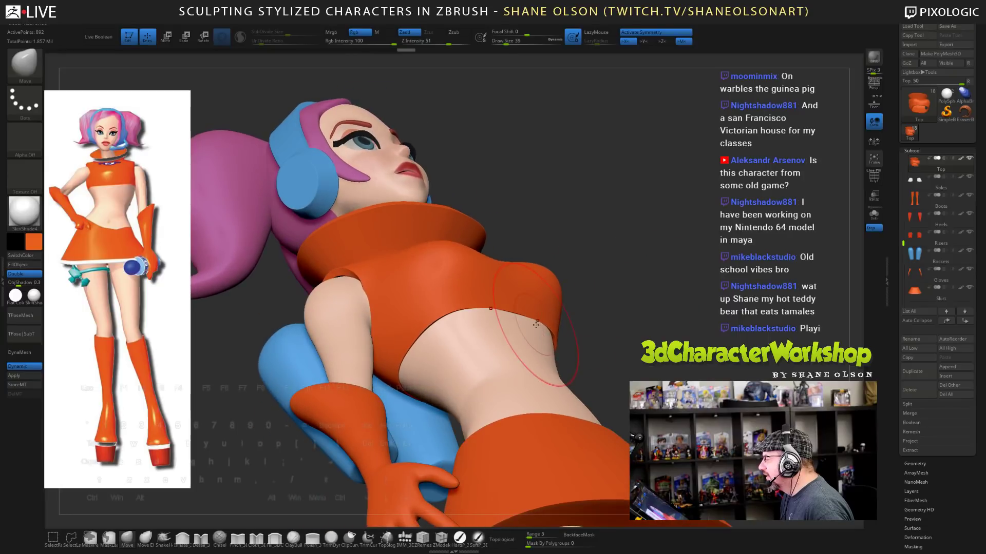
{"action": "key", "text": "s"}
{"action": "left_click_drag", "start_coordinate": [660, 296], "coordinate": [658, 295]}
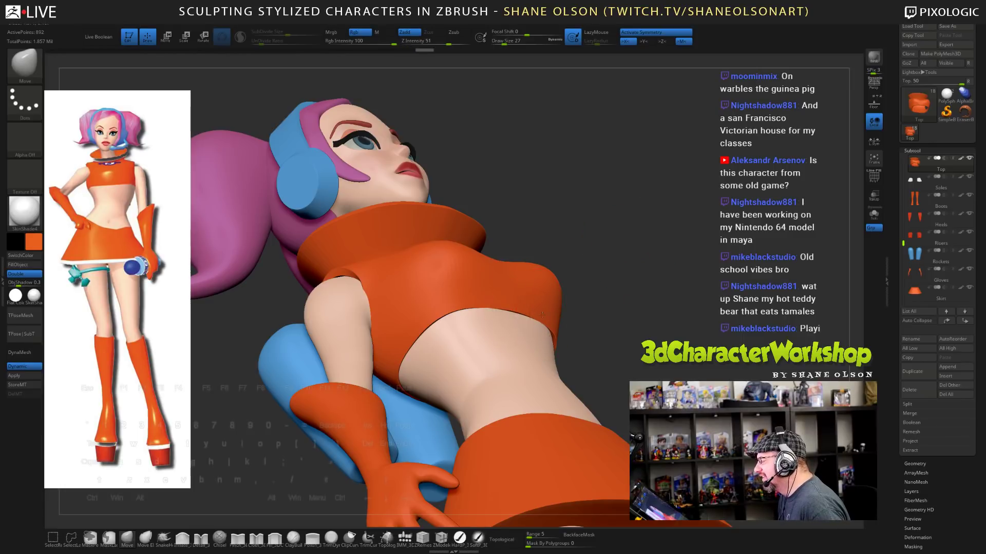
{"action": "mouse_move", "coordinate": [543, 312]}
{"action": "left_mouse_down"}
{"action": "mouse_move", "coordinate": [540, 325]}
{"action": "mouse_move", "coordinate": [591, 318]}
{"action": "mouse_move", "coordinate": [654, 286]}
{"action": "mouse_move", "coordinate": [647, 301]}
{"action": "left_mouse_up"}
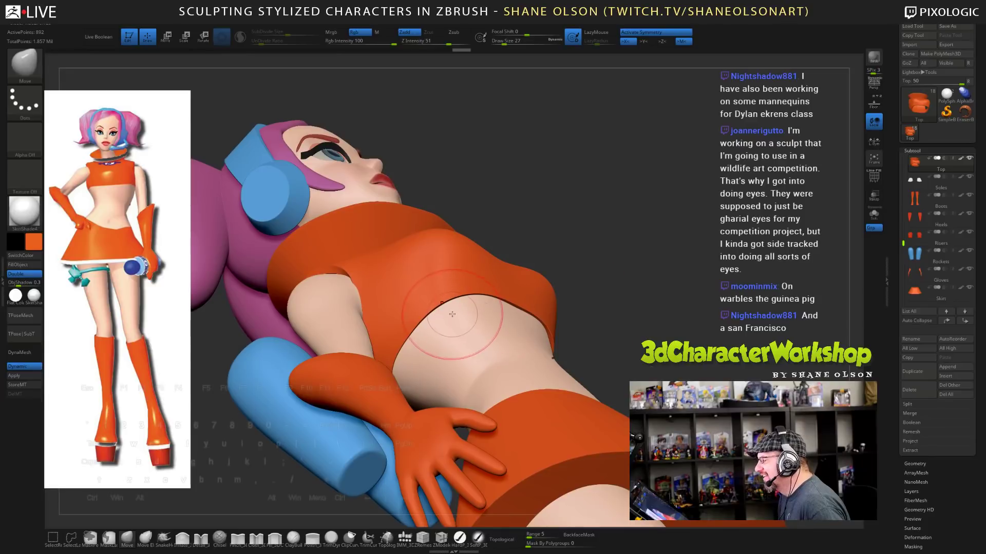
{"action": "left_click_drag", "start_coordinate": [451, 314], "coordinate": [487, 302]}
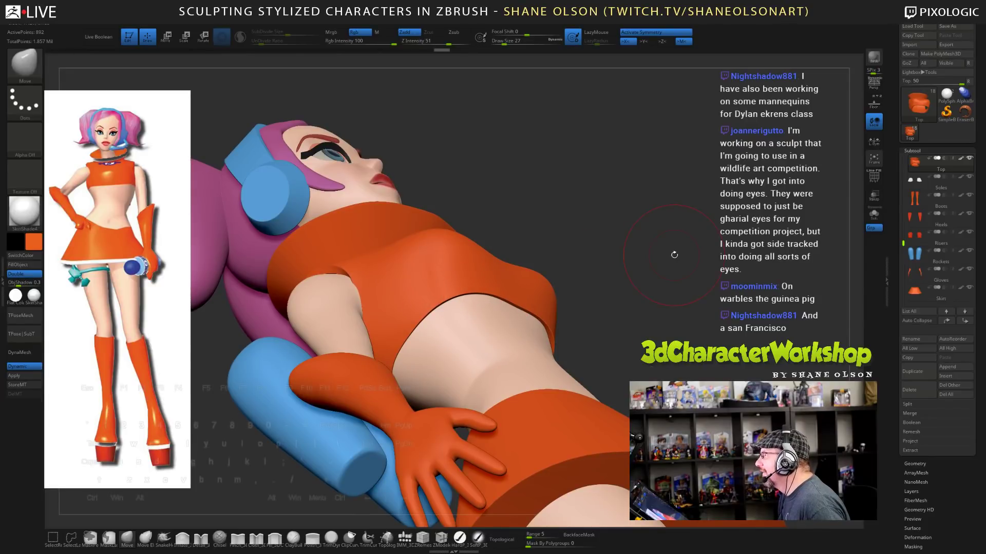
- Set the draw size to 46 and adjust the top around the shoulder and armhole with the Move brush
{"action": "mouse_move", "coordinate": [685, 255]}
{"action": "left_mouse_down"}
{"action": "mouse_move", "coordinate": [699, 272]}
{"action": "mouse_move", "coordinate": [673, 292]}
{"action": "mouse_move", "coordinate": [464, 350]}
{"action": "left_mouse_up"}
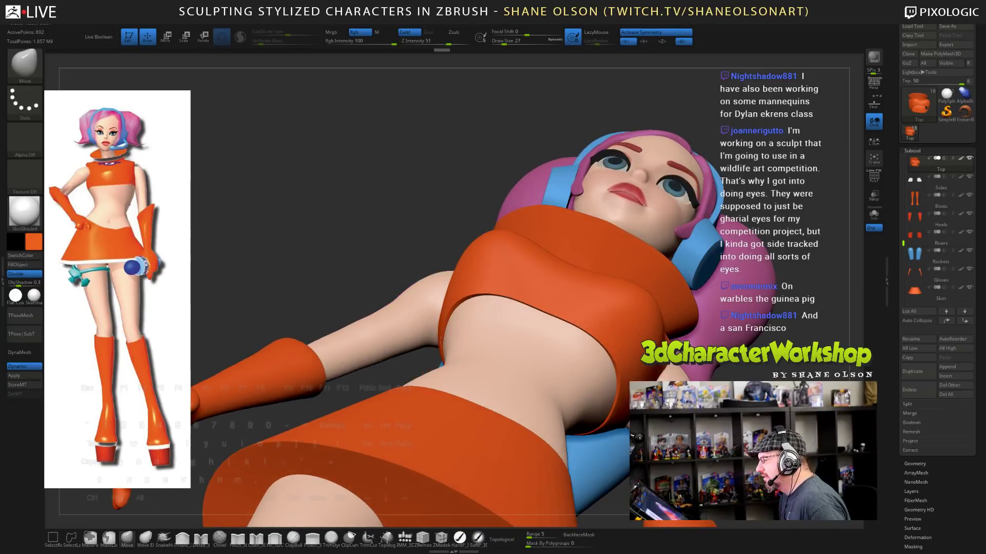
{"action": "left_click_drag", "start_coordinate": [485, 165], "coordinate": [617, 212]}
{"action": "left_click_drag", "start_coordinate": [745, 193], "coordinate": [760, 236], "text": "shift"}
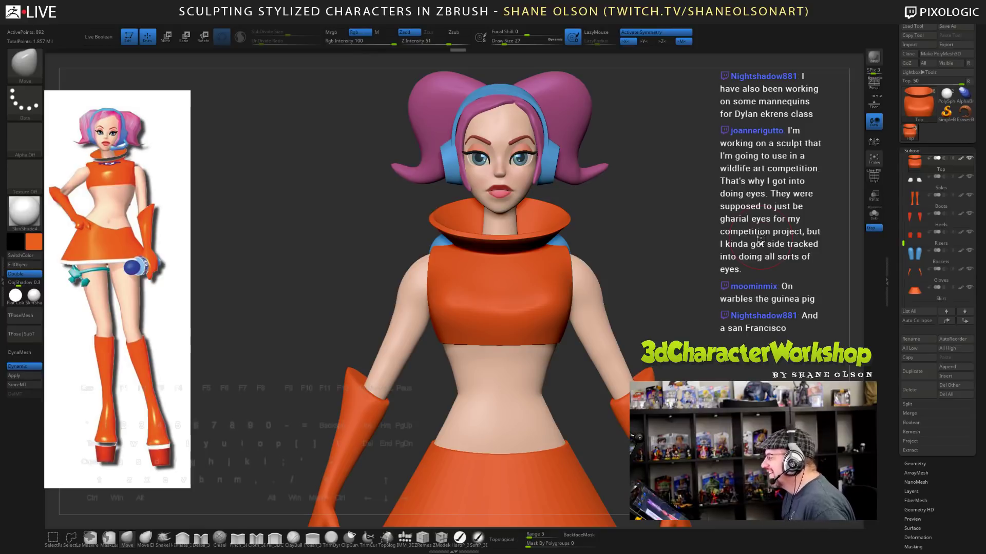
{"action": "mouse_move", "coordinate": [715, 276]}
{"action": "left_mouse_down"}
{"action": "mouse_move", "coordinate": [694, 295]}
{"action": "mouse_move", "coordinate": [739, 295]}
{"action": "left_mouse_up"}
{"action": "key", "text": "s"}
{"action": "left_click_drag", "start_coordinate": [378, 252], "coordinate": [385, 251]}
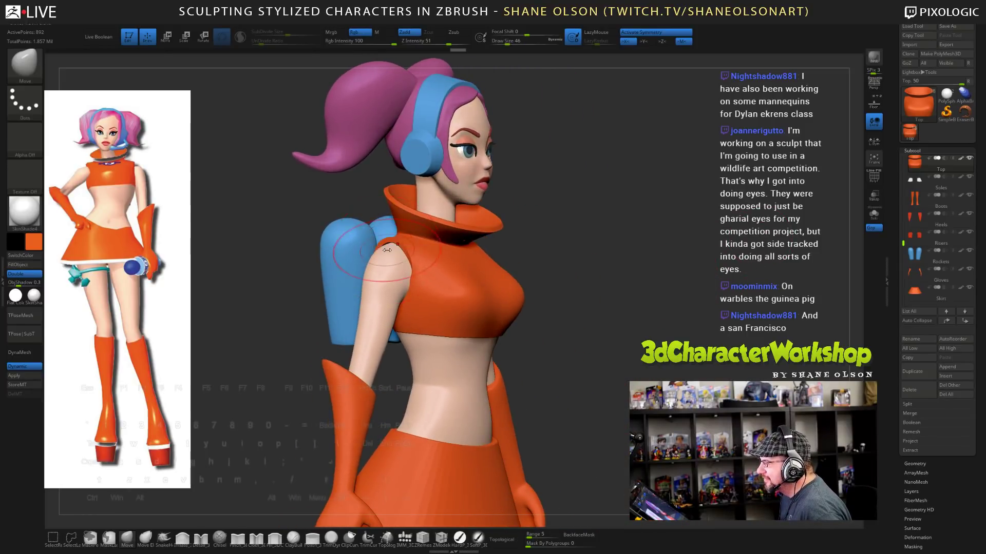
{"action": "left_click_drag", "start_coordinate": [605, 299], "coordinate": [534, 303], "text": "shift"}
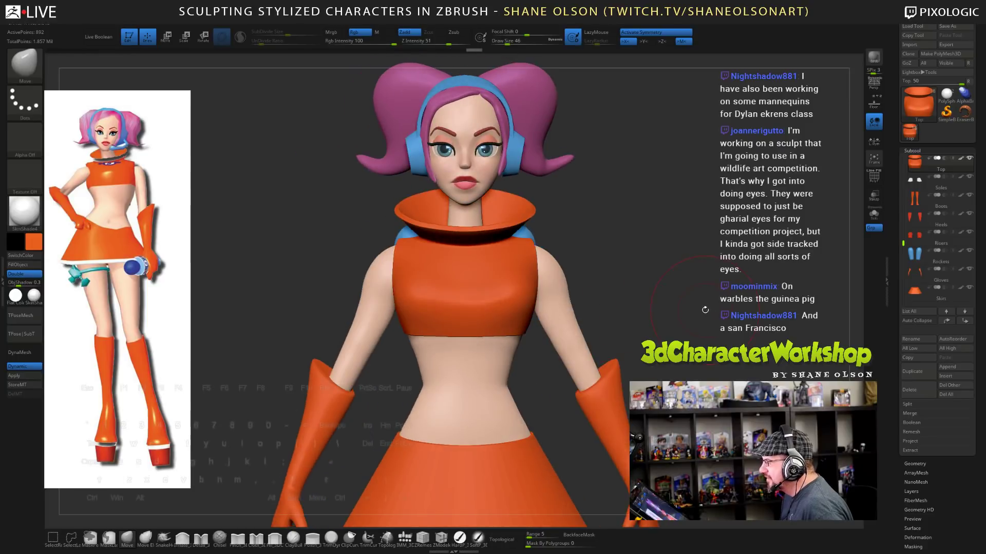
{"action": "left_click_drag", "start_coordinate": [650, 328], "coordinate": [539, 330]}
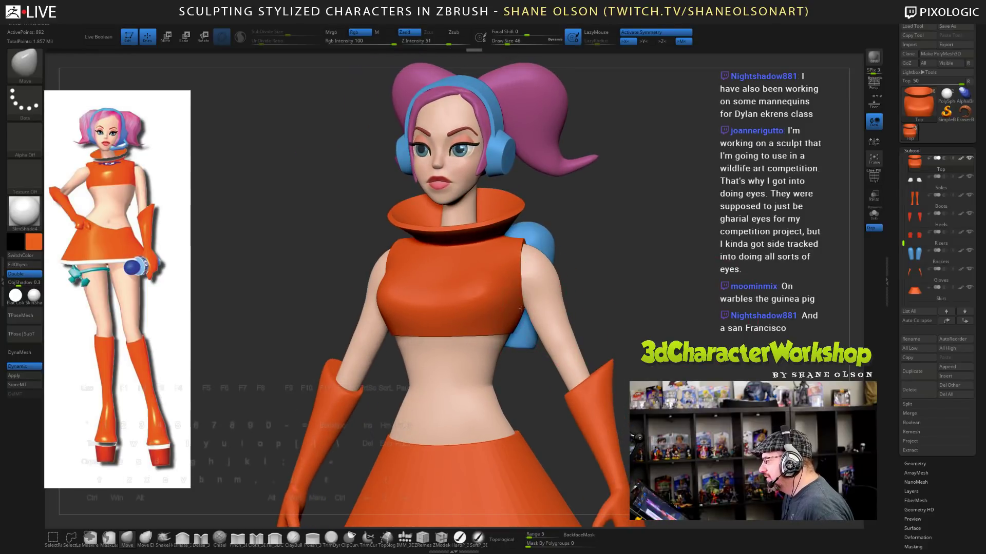
{"action": "left_click_drag", "start_coordinate": [651, 306], "coordinate": [547, 307]}
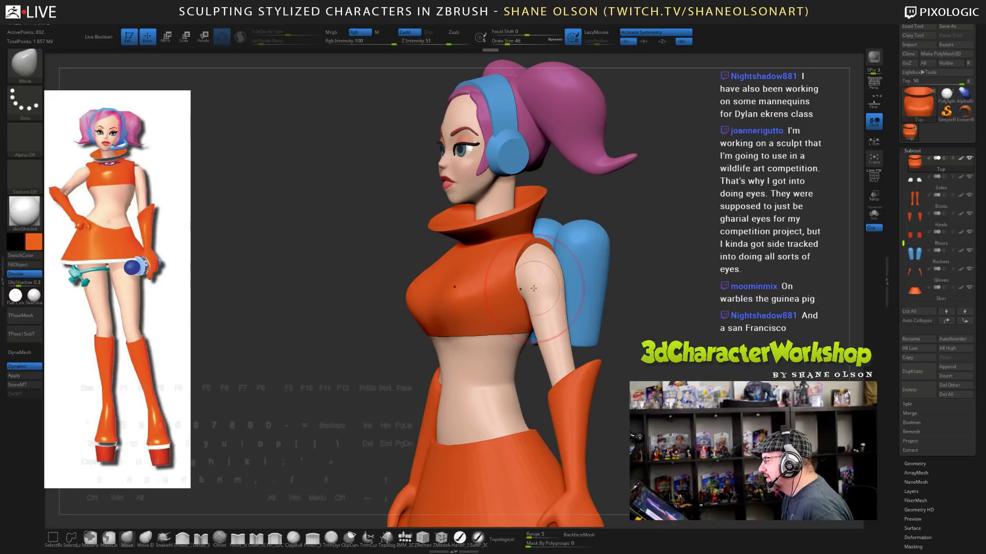
{"action": "mouse_move", "coordinate": [666, 310]}
{"action": "left_mouse_down"}
{"action": "mouse_move", "coordinate": [638, 311]}
{"action": "mouse_move", "coordinate": [668, 297]}
{"action": "left_mouse_up"}
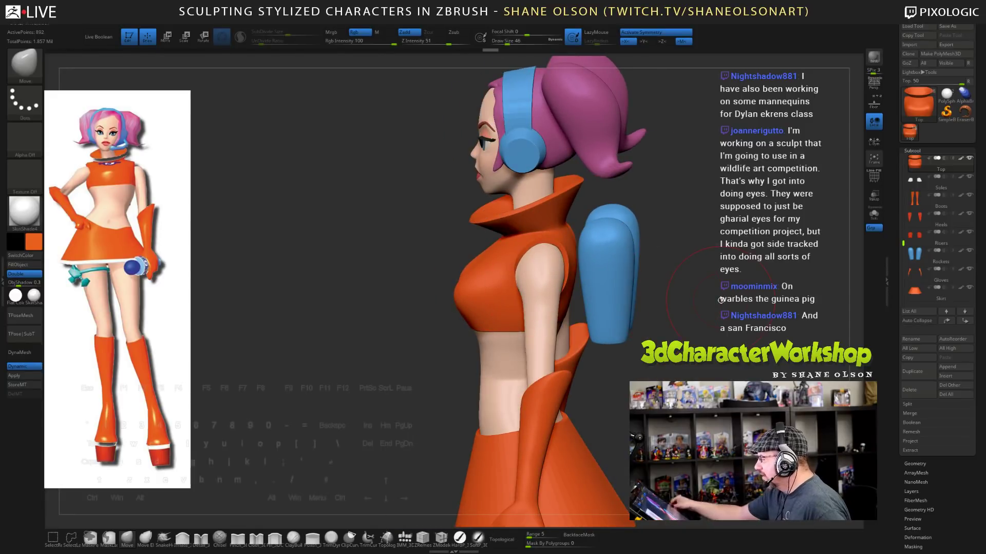
- Try to smooth the top along the front of the armhole at draw size 25
{"action": "key", "text": "s"}
{"action": "left_click_drag", "start_coordinate": [679, 261], "coordinate": [674, 262]}
{"action": "key", "text": "shift"}
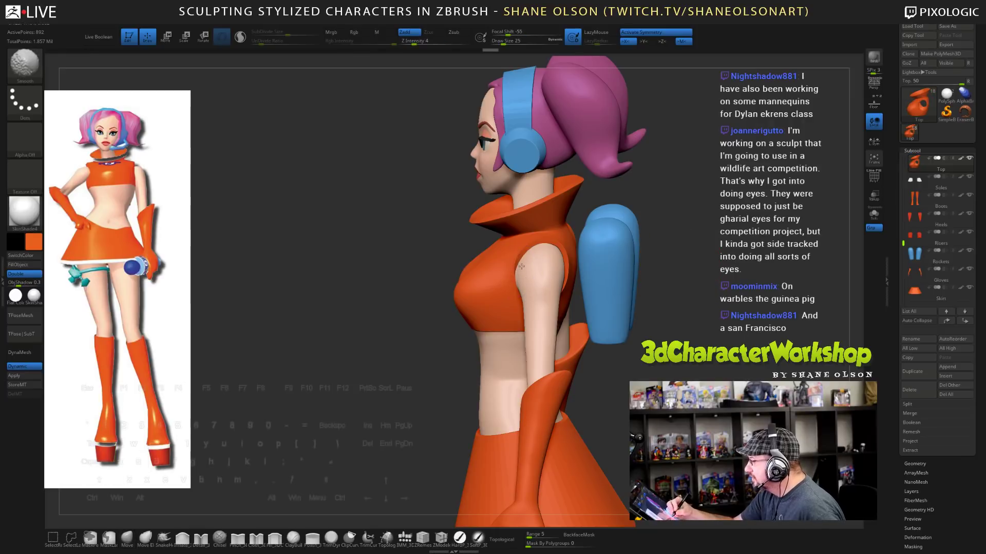
{"action": "key", "text": "ctrl+z"}
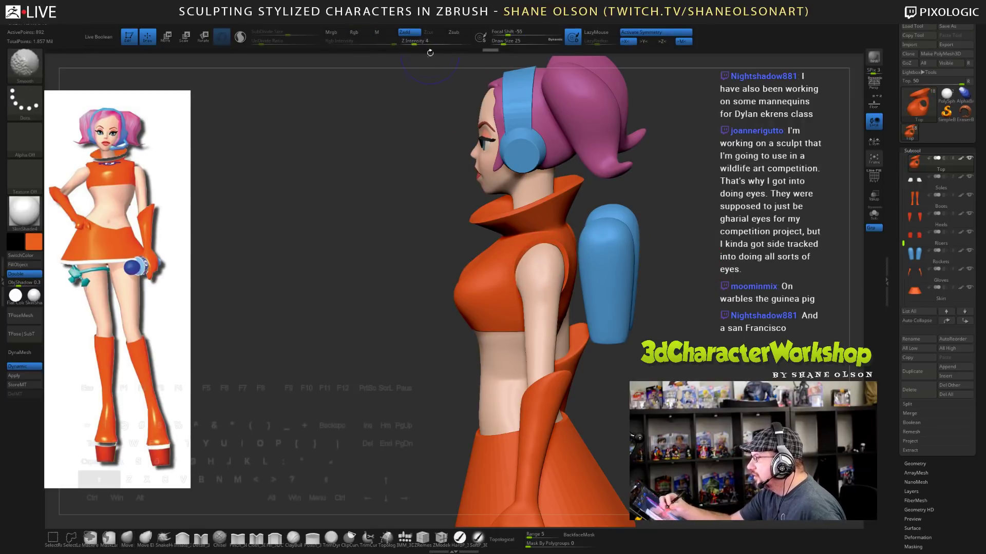
- Set the draw size to 14 and fit the armhole edge around the shoulder with the Move brush
{"action": "right_click_drag", "start_coordinate": [545, 244], "coordinate": [539, 269], "text": "ctrl"}
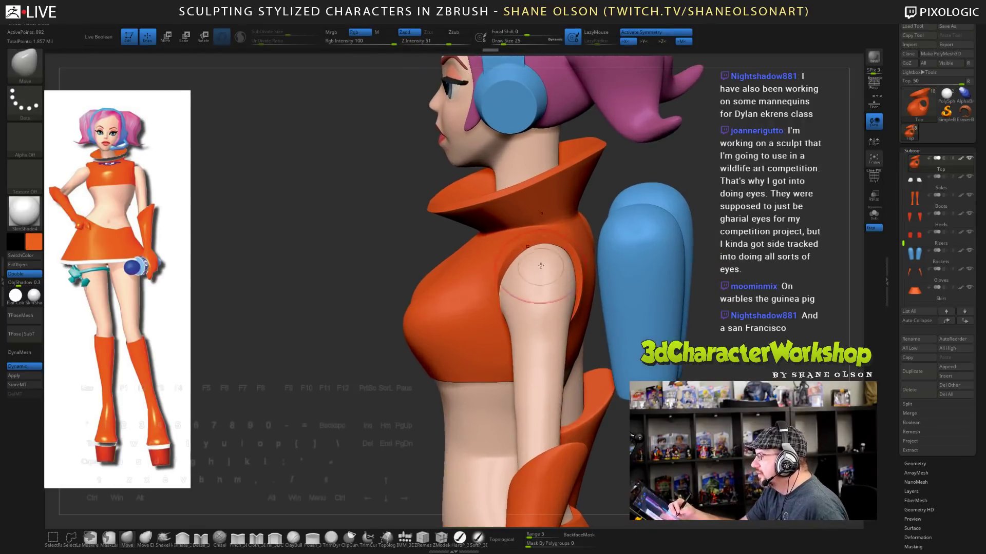
{"action": "key", "text": "s"}
{"action": "left_click_drag", "start_coordinate": [541, 279], "coordinate": [512, 257]}
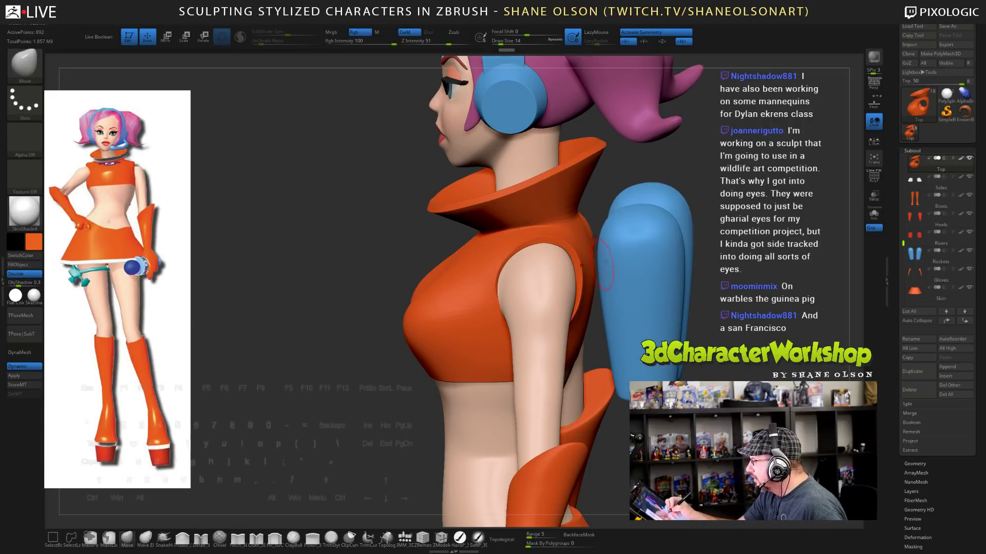
- Show the top's wireframe, set the draw size to 27 and reshape the garment near the armhole and collar with the Move brush
{"action": "mouse_move", "coordinate": [701, 291]}
{"action": "left_mouse_down"}
{"action": "mouse_move", "coordinate": [688, 313]}
{"action": "mouse_move", "coordinate": [706, 329]}
{"action": "mouse_move", "coordinate": [585, 319]}
{"action": "left_mouse_up"}
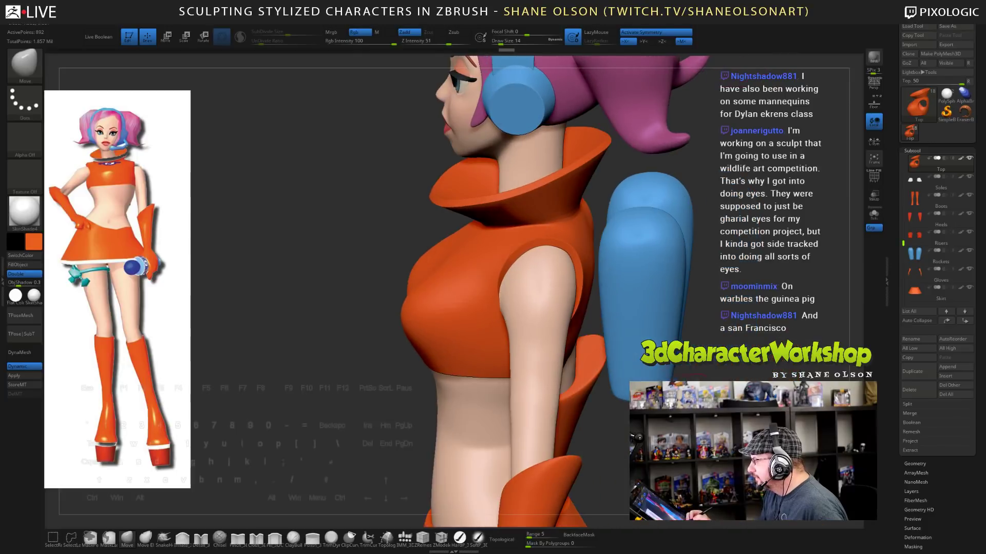
{"action": "key", "text": "shift+f"}
{"action": "mouse_move", "coordinate": [579, 319]}
{"action": "right_mouse_down"}
{"action": "mouse_move", "coordinate": [539, 321]}
{"action": "mouse_move", "coordinate": [577, 326]}
{"action": "right_mouse_up"}
{"action": "left_click_drag", "start_coordinate": [577, 325], "coordinate": [411, 433]}
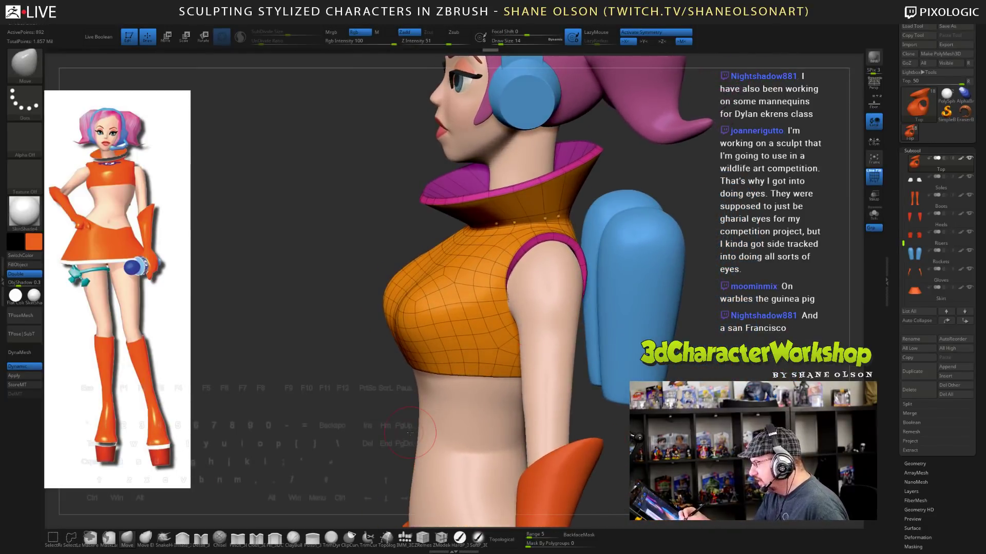
{"action": "key", "text": "s"}
{"action": "left_click_drag", "start_coordinate": [511, 308], "coordinate": [513, 314]}
{"action": "right_click_drag", "start_coordinate": [535, 299], "coordinate": [629, 352]}
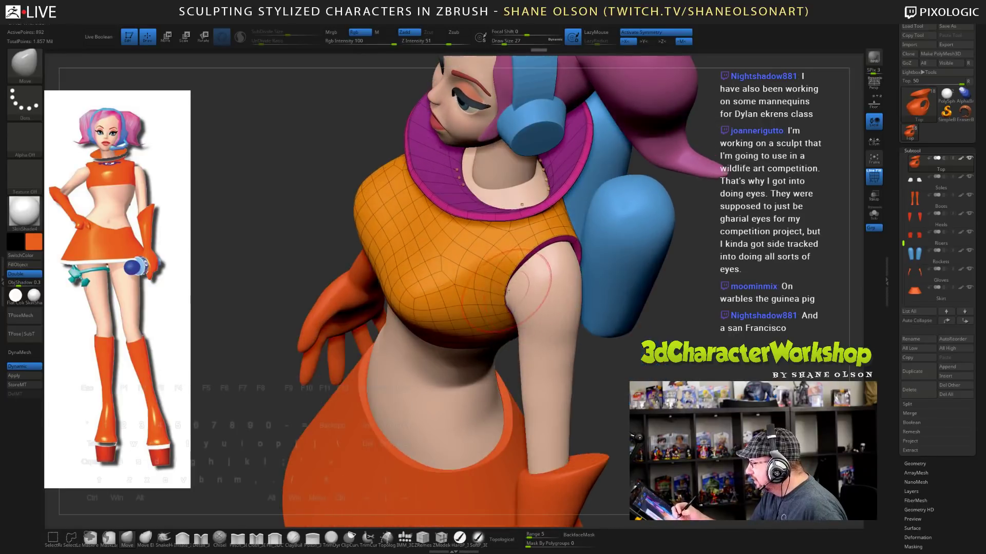
{"action": "mouse_move", "coordinate": [630, 352]}
{"action": "left_mouse_down"}
{"action": "mouse_move", "coordinate": [698, 339]}
{"action": "mouse_move", "coordinate": [676, 308]}
{"action": "left_mouse_up"}
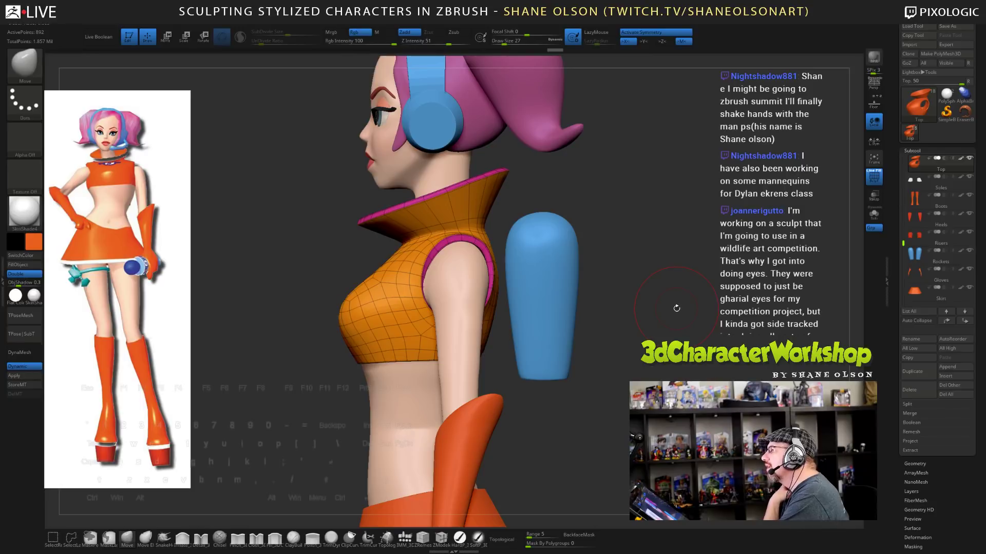
- Hide the wireframe, set the draw size to 33 and check the top's shape from the side and back
{"action": "key", "text": "shift"}
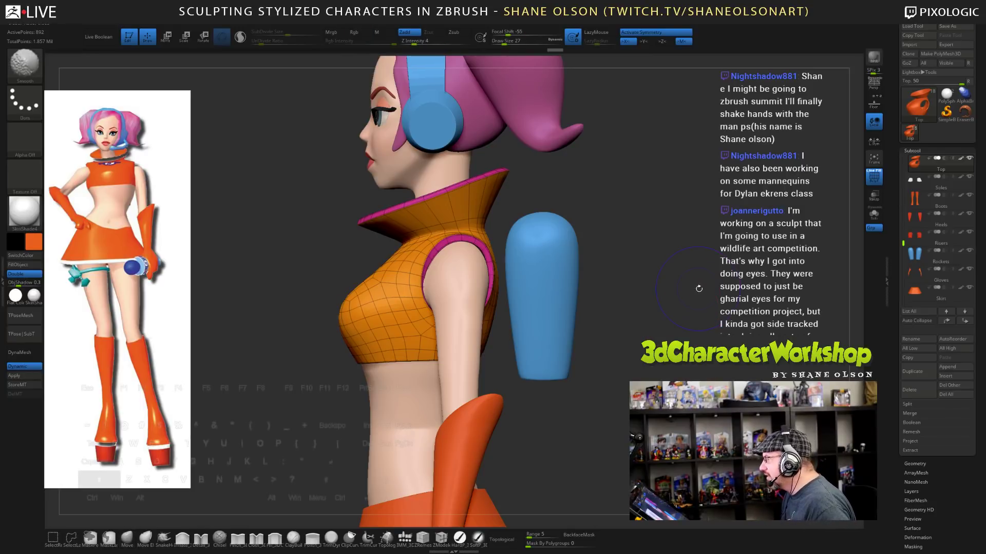
{"action": "key", "text": "shift+f"}
{"action": "key", "text": "s"}
{"action": "left_click_drag", "start_coordinate": [620, 217], "coordinate": [621, 217]}
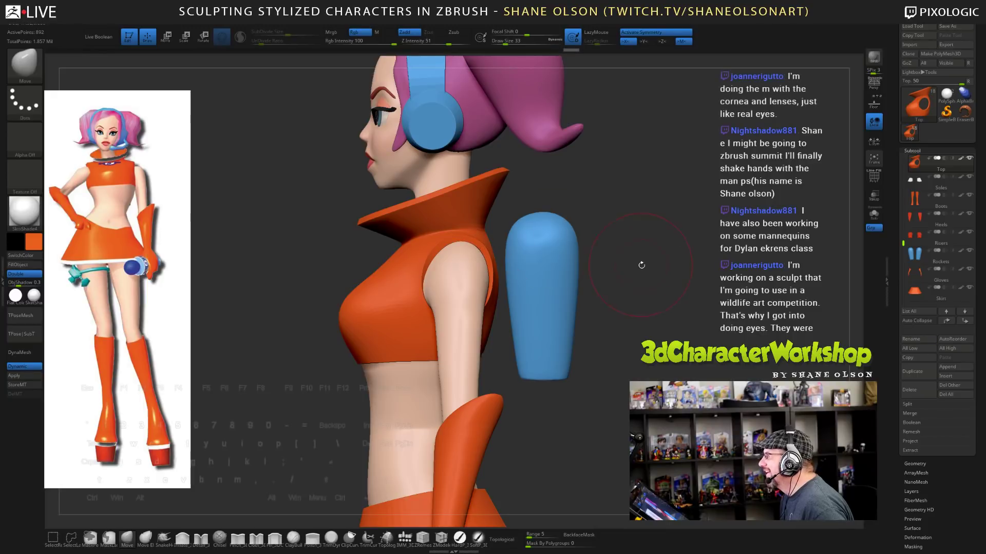
{"action": "left_click_drag", "start_coordinate": [641, 265], "coordinate": [644, 259]}
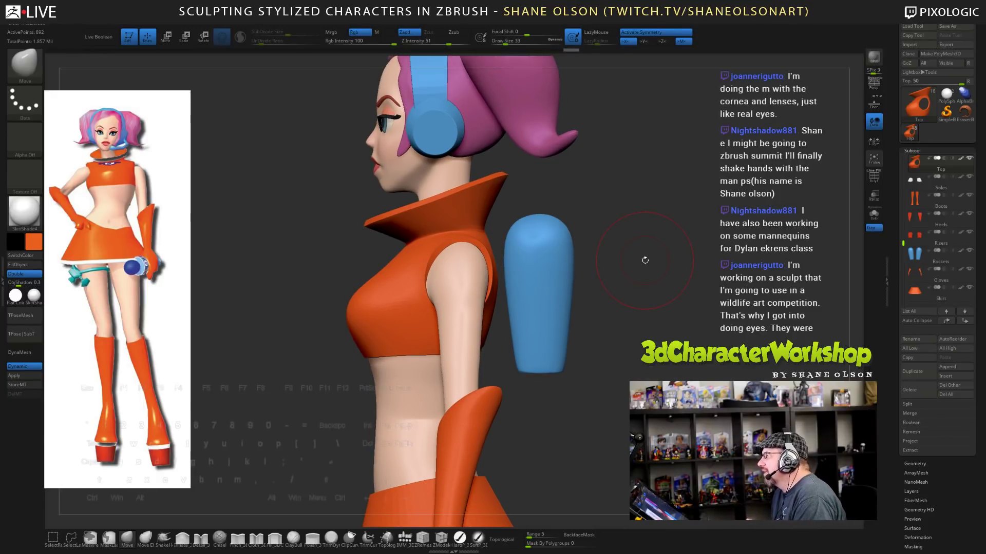
{"action": "mouse_move", "coordinate": [663, 286]}
{"action": "left_mouse_down"}
{"action": "mouse_move", "coordinate": [617, 303]}
{"action": "mouse_move", "coordinate": [661, 301]}
{"action": "mouse_move", "coordinate": [650, 292]}
{"action": "mouse_move", "coordinate": [638, 306]}
{"action": "mouse_move", "coordinate": [671, 293]}
{"action": "mouse_move", "coordinate": [673, 272]}
{"action": "mouse_move", "coordinate": [700, 280]}
{"action": "mouse_move", "coordinate": [701, 294]}
{"action": "mouse_move", "coordinate": [705, 267]}
{"action": "mouse_move", "coordinate": [680, 276]}
{"action": "left_mouse_up"}
{"action": "left_click_drag", "start_coordinate": [624, 356], "coordinate": [603, 355]}
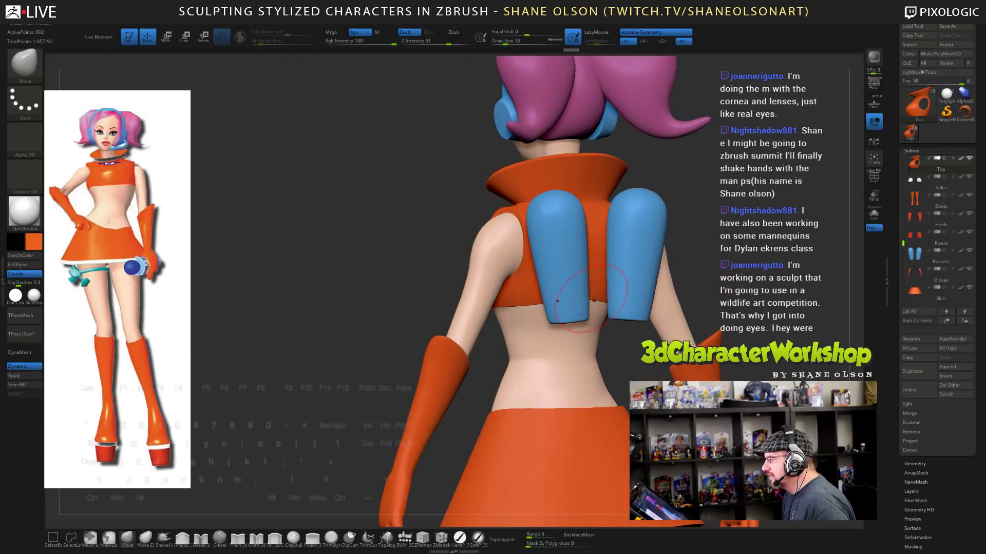
- Set the draw size to 44 and adjust the top's lower back hem beneath the rockets with the Move brush
{"action": "key", "text": "s"}
{"action": "left_click_drag", "start_coordinate": [583, 300], "coordinate": [585, 300]}
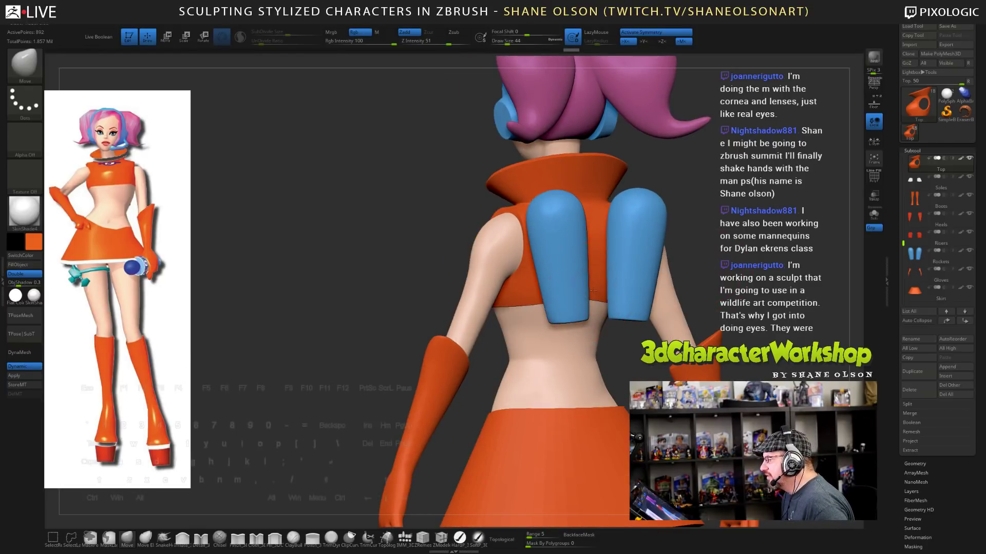
{"action": "mouse_move", "coordinate": [688, 267]}
{"action": "left_mouse_down"}
{"action": "mouse_move", "coordinate": [748, 228]}
{"action": "mouse_move", "coordinate": [739, 290]}
{"action": "mouse_move", "coordinate": [690, 302]}
{"action": "mouse_move", "coordinate": [770, 285]}
{"action": "mouse_move", "coordinate": [702, 279]}
{"action": "mouse_move", "coordinate": [704, 169]}
{"action": "left_mouse_up"}
- Make the head the active subtool and pull the nose forward in profile with the Move brush
{"action": "left_click_drag", "start_coordinate": [343, 187], "coordinate": [422, 446], "text": "alt"}
{"action": "key", "text": "s"}
{"action": "left_click_drag", "start_coordinate": [398, 404], "coordinate": [391, 405]}
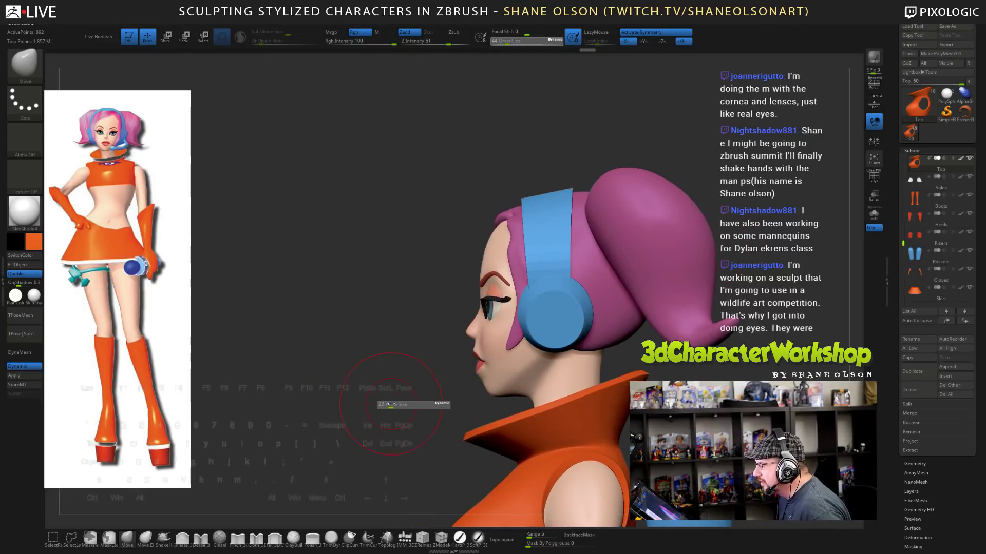
{"action": "left_click", "coordinate": [467, 334], "text": "alt"}
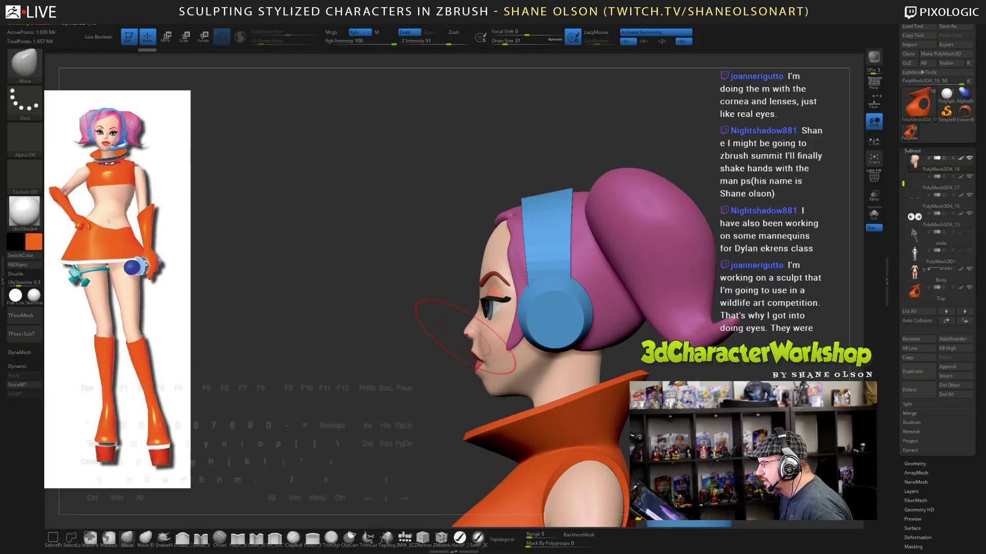
{"action": "key", "text": "s"}
{"action": "left_click_drag", "start_coordinate": [463, 334], "coordinate": [461, 362]}
{"action": "key", "text": "s"}
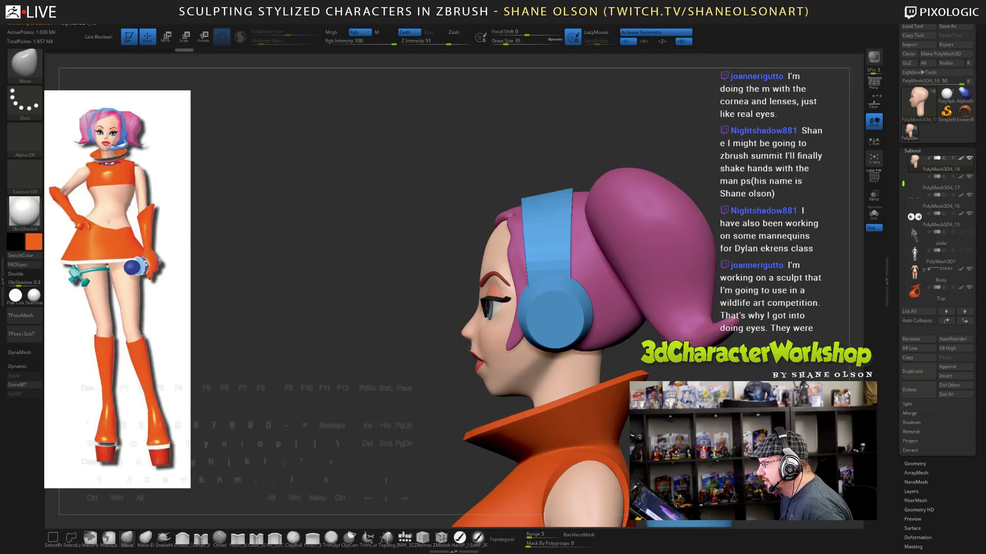
- Reduce the draw size to 17 and refine the bridge of the nose in profile with the Move brush
{"action": "key", "text": "s"}
{"action": "left_click_drag", "start_coordinate": [454, 319], "coordinate": [450, 319]}
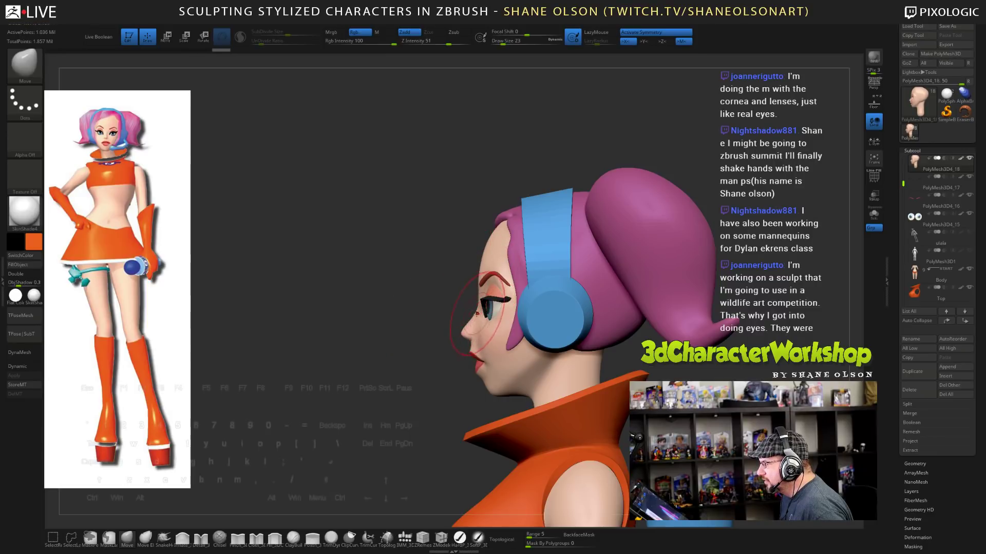
{"action": "key", "text": "s"}
{"action": "left_click", "coordinate": [475, 310]}
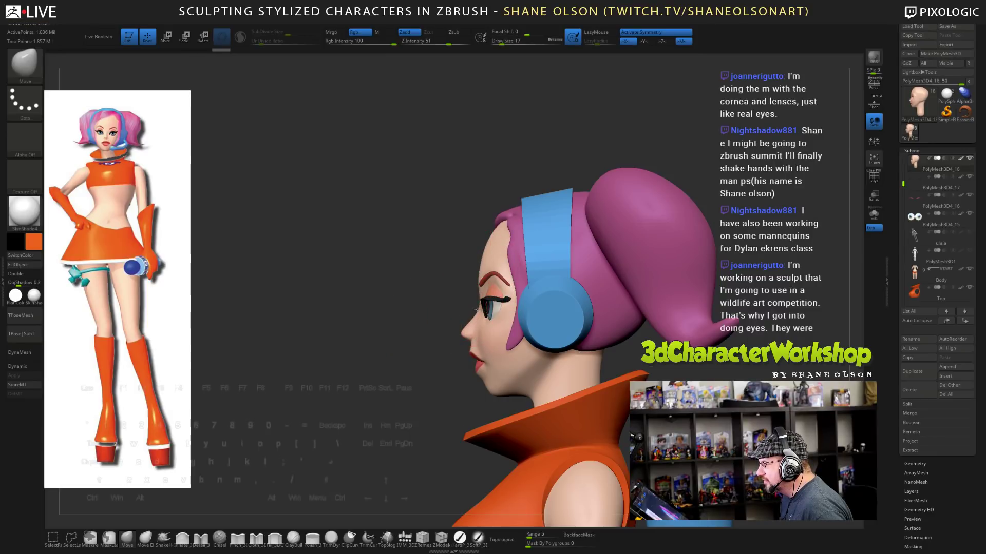
- Set the draw size to 25, make the head the active subtool and adjust the jawline in profile with the Move brush
{"action": "left_click", "coordinate": [483, 305], "text": "alt"}
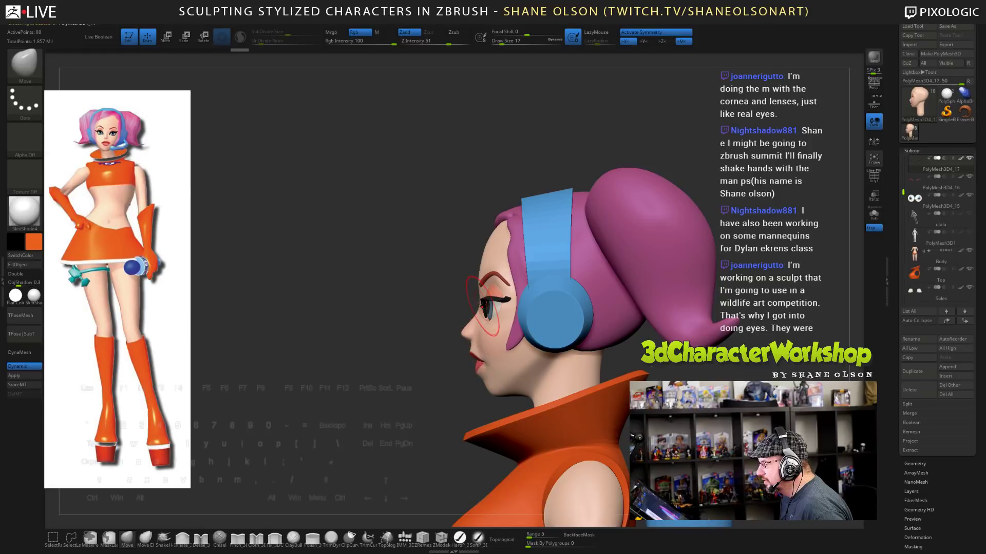
{"action": "mouse_move", "coordinate": [399, 305]}
{"action": "left_mouse_down"}
{"action": "mouse_move", "coordinate": [465, 306]}
{"action": "mouse_move", "coordinate": [405, 306]}
{"action": "left_mouse_up"}
{"action": "mouse_move", "coordinate": [434, 349]}
{"action": "left_mouse_down", "text": "alt"}
{"action": "mouse_move", "coordinate": [423, 385]}
{"action": "mouse_move", "coordinate": [477, 385]}
{"action": "left_mouse_up", "text": "alt"}
{"action": "key", "text": "s"}
{"action": "key", "text": "s"}
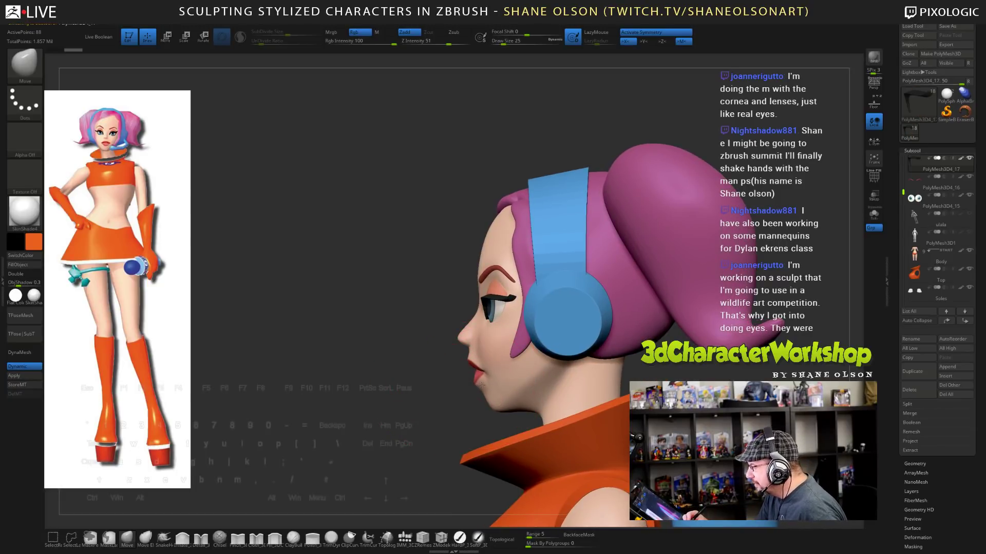
{"action": "left_click", "coordinate": [493, 387], "text": "alt"}
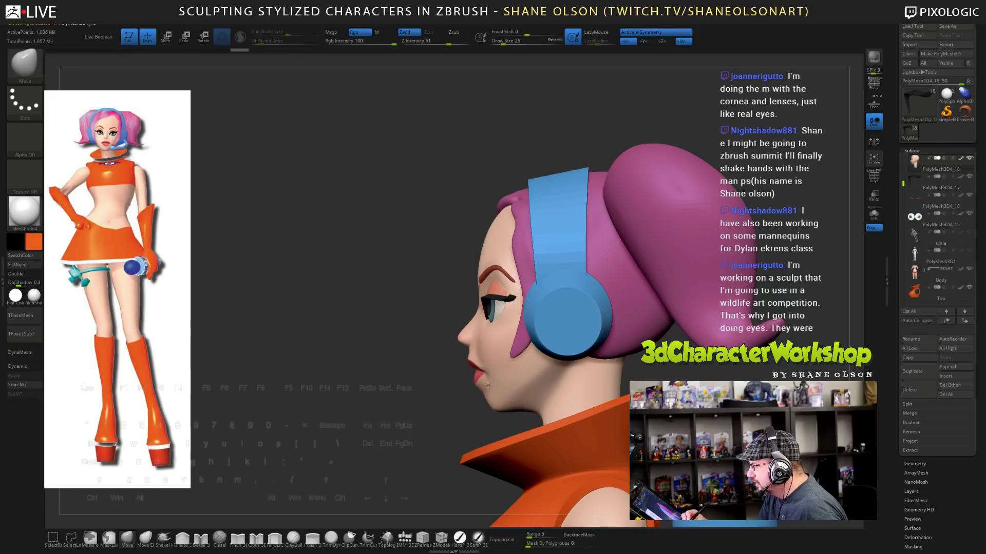
{"action": "left_click_drag", "start_coordinate": [492, 385], "coordinate": [533, 400]}
{"action": "mouse_move", "coordinate": [590, 383]}
{"action": "right_mouse_down"}
{"action": "mouse_move", "coordinate": [698, 377]}
{"action": "mouse_move", "coordinate": [649, 379]}
{"action": "mouse_move", "coordinate": [690, 367]}
{"action": "mouse_move", "coordinate": [637, 317]}
{"action": "right_mouse_up"}
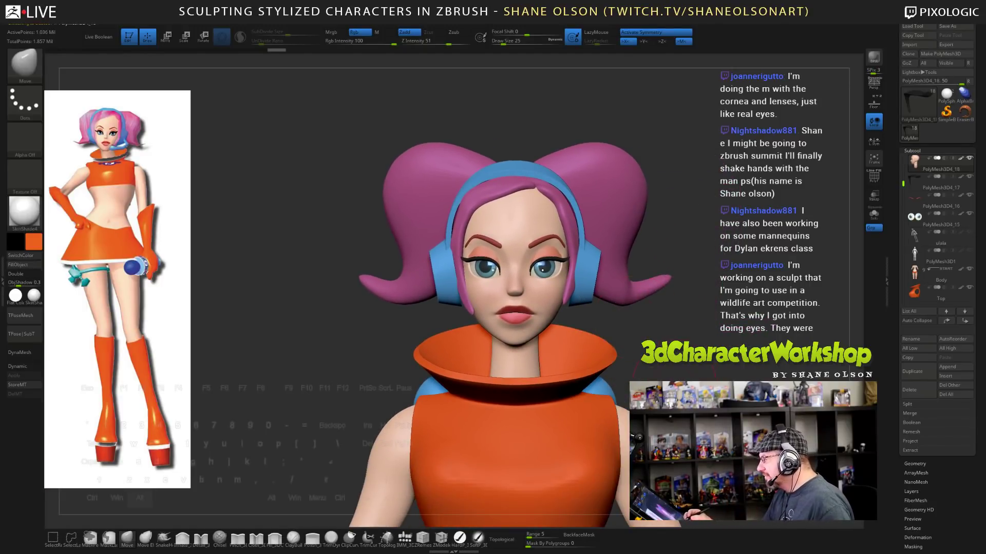
- Make the hair the active subtool and adjust the fringe and side lock around the face with the Move brush
{"action": "mouse_move", "coordinate": [673, 370]}
{"action": "left_mouse_down"}
{"action": "mouse_move", "coordinate": [651, 373]}
{"action": "mouse_move", "coordinate": [642, 343]}
{"action": "mouse_move", "coordinate": [730, 329]}
{"action": "mouse_move", "coordinate": [669, 331]}
{"action": "left_mouse_up"}
{"action": "left_click", "coordinate": [444, 199], "text": "alt"}
{"action": "right_click_drag", "start_coordinate": [494, 211], "coordinate": [504, 172]}
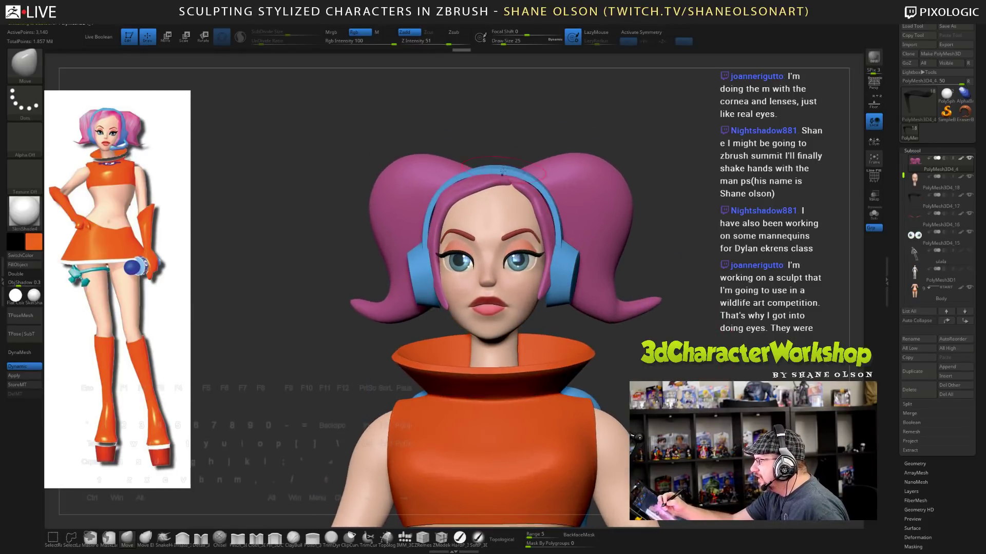
{"action": "right_click_drag", "start_coordinate": [451, 199], "coordinate": [483, 201]}
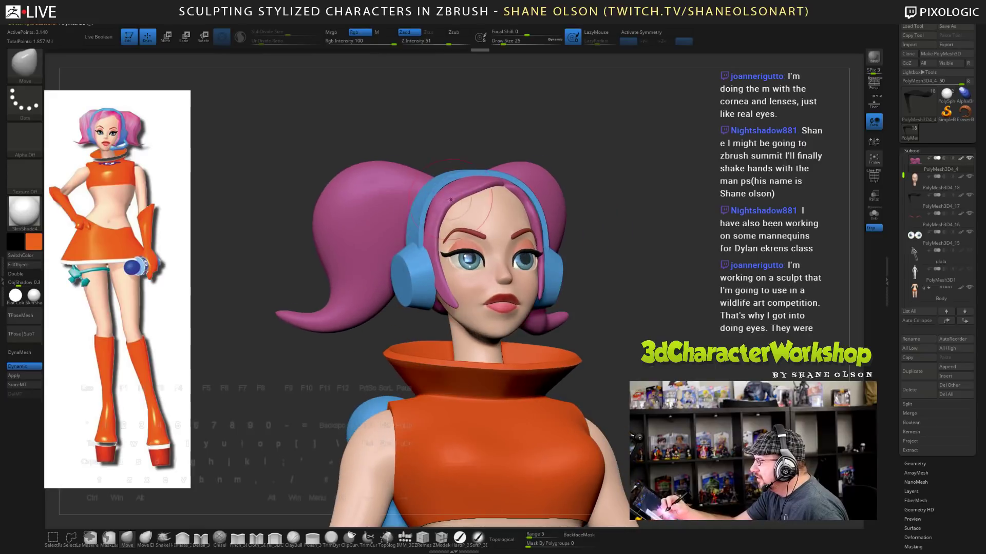
{"action": "left_click_drag", "start_coordinate": [427, 215], "coordinate": [459, 184]}
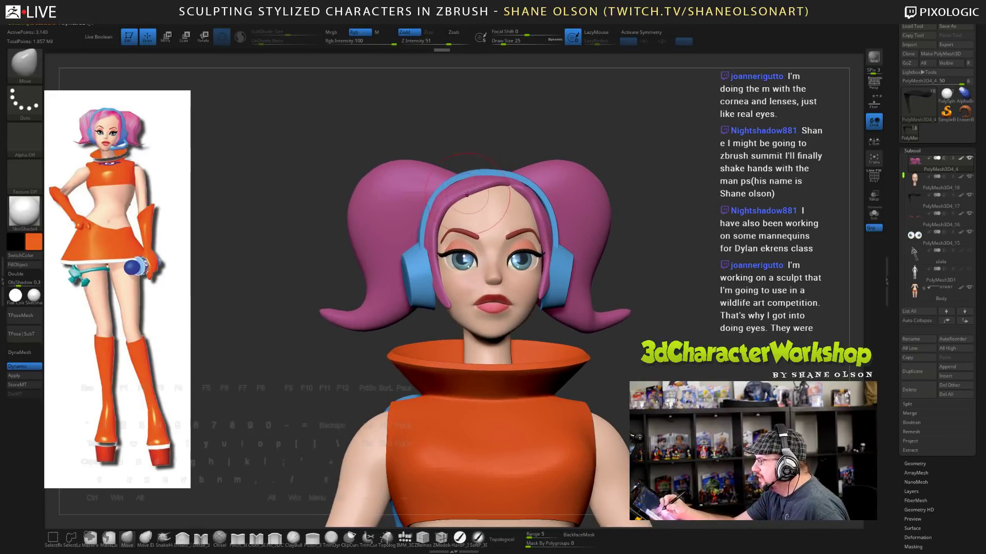
{"action": "left_click_drag", "start_coordinate": [445, 282], "coordinate": [473, 321]}
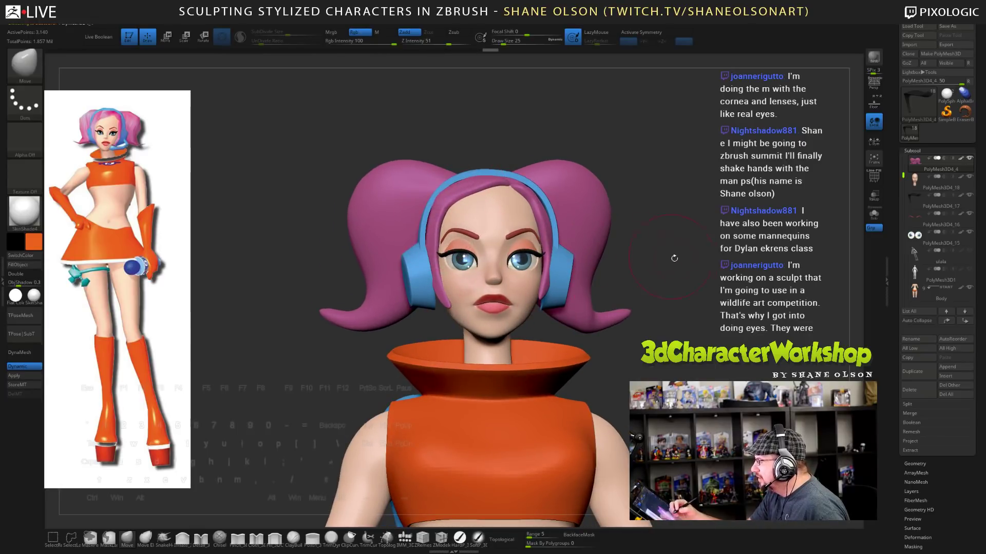
{"action": "left_click_drag", "start_coordinate": [674, 259], "coordinate": [581, 225]}
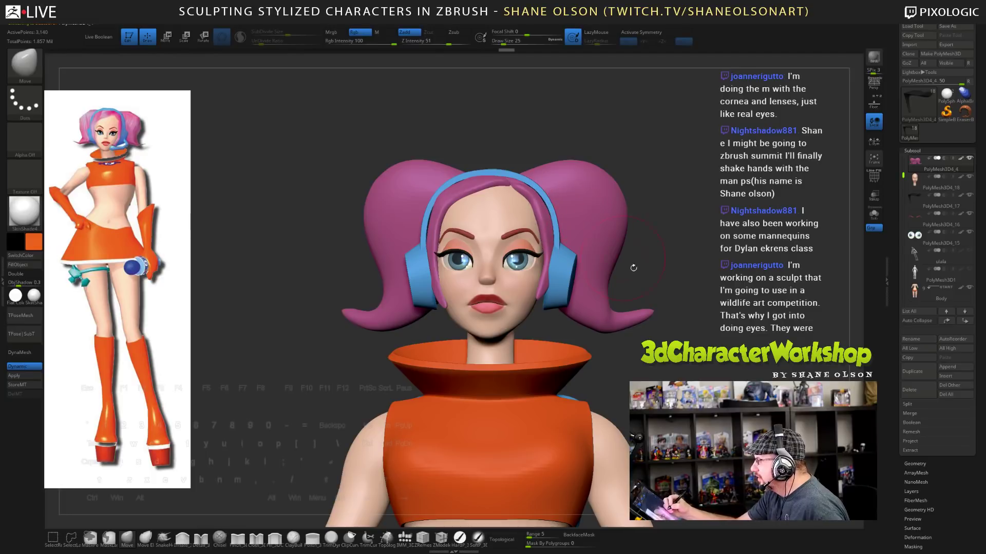
- Examine the character's head, torso and full-body proportions from the front against the reference image
{"action": "left_click_drag", "start_coordinate": [700, 278], "coordinate": [703, 315]}
{"action": "mouse_move", "coordinate": [695, 343]}
{"action": "left_mouse_down"}
{"action": "mouse_move", "coordinate": [693, 374]}
{"action": "mouse_move", "coordinate": [649, 308]}
{"action": "left_mouse_up"}
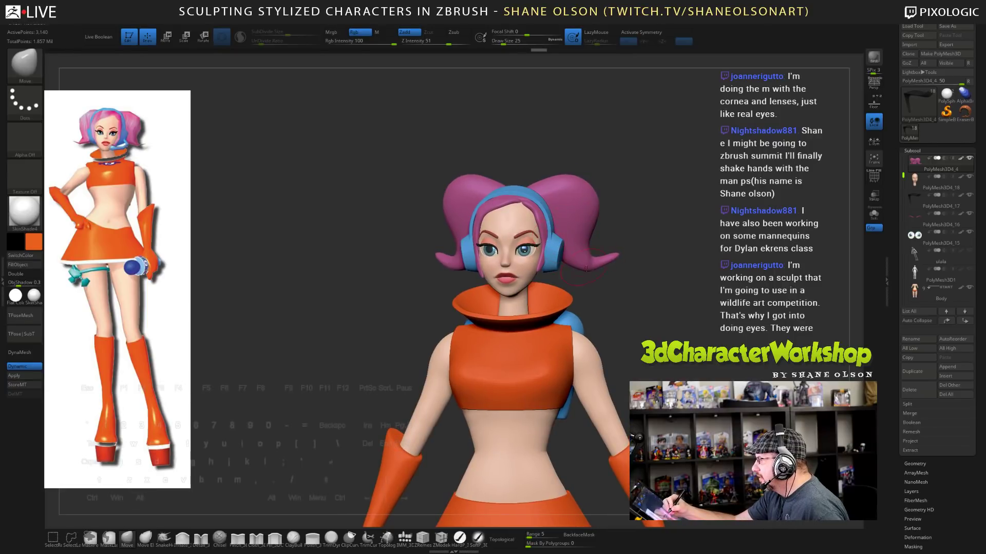
{"action": "left_click_drag", "start_coordinate": [585, 268], "coordinate": [637, 356]}
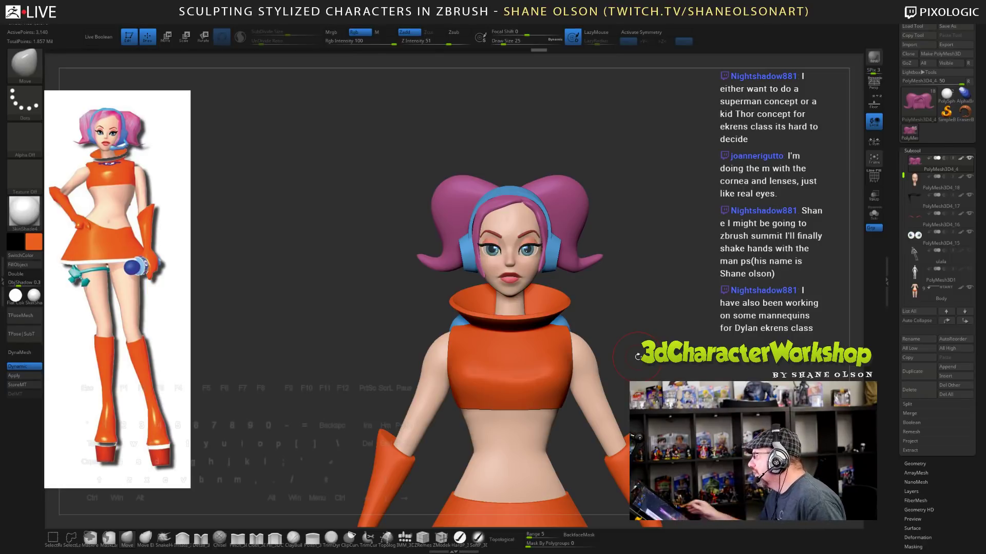
{"action": "left_click_drag", "start_coordinate": [725, 274], "coordinate": [717, 257], "text": "alt"}
{"action": "key", "text": "bracketright"}
{"action": "key", "text": "bracketright"}
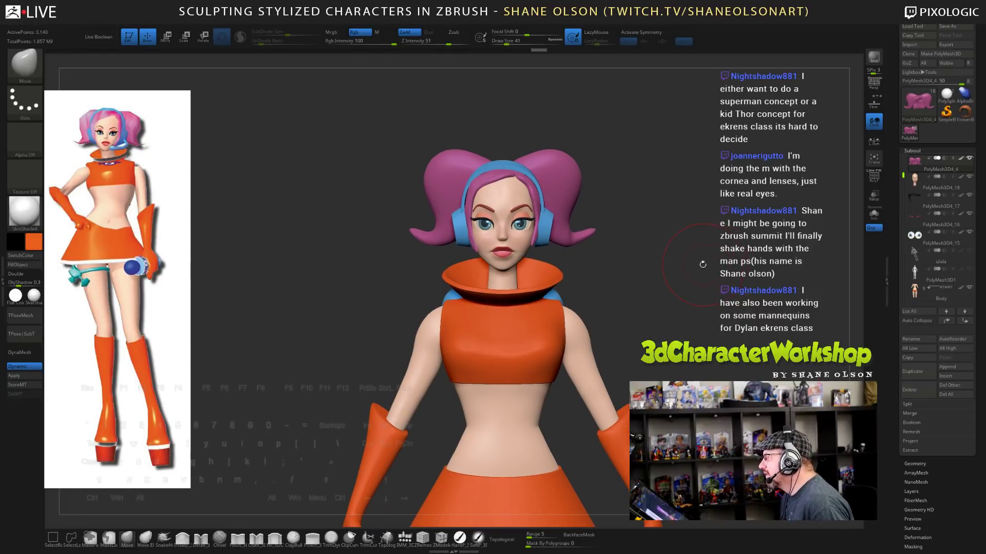
{"action": "mouse_move", "coordinate": [645, 289]}
{"action": "left_mouse_down"}
{"action": "mouse_move", "coordinate": [570, 286]}
{"action": "mouse_move", "coordinate": [642, 296]}
{"action": "mouse_move", "coordinate": [626, 341]}
{"action": "mouse_move", "coordinate": [650, 328]}
{"action": "mouse_move", "coordinate": [658, 343]}
{"action": "mouse_move", "coordinate": [650, 295]}
{"action": "left_mouse_up"}
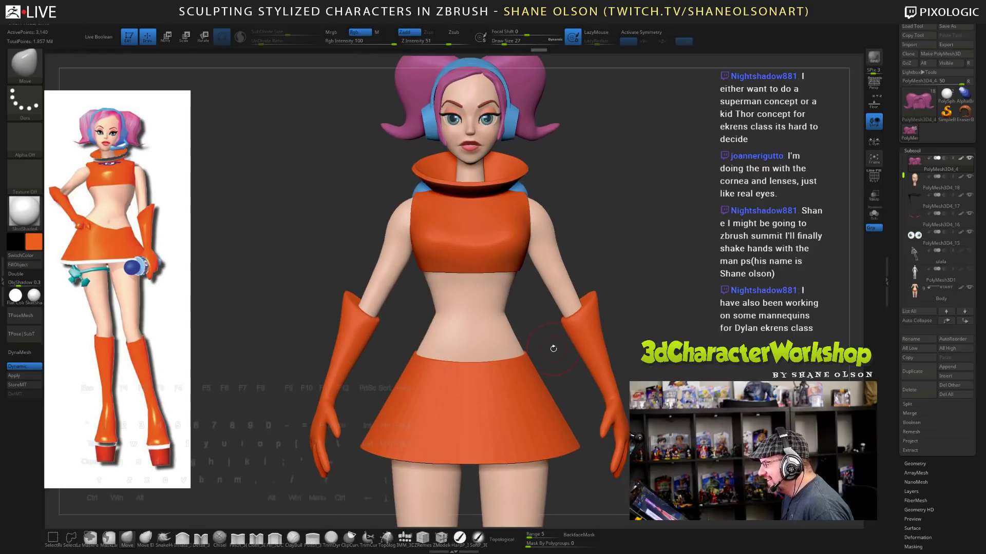
{"action": "mouse_move", "coordinate": [553, 349]}
{"action": "left_mouse_down"}
{"action": "mouse_move", "coordinate": [520, 355]}
{"action": "mouse_move", "coordinate": [556, 363]}
{"action": "left_mouse_up"}
{"action": "mouse_move", "coordinate": [653, 375]}
{"action": "left_mouse_down"}
{"action": "mouse_move", "coordinate": [654, 332]}
{"action": "mouse_move", "coordinate": [654, 354]}
{"action": "mouse_move", "coordinate": [678, 308]}
{"action": "mouse_move", "coordinate": [672, 251]}
{"action": "mouse_move", "coordinate": [660, 252]}
{"action": "mouse_move", "coordinate": [673, 377]}
{"action": "mouse_move", "coordinate": [656, 300]}
{"action": "left_mouse_up"}
{"action": "left_click_drag", "start_coordinate": [601, 200], "coordinate": [601, 328], "text": "alt"}
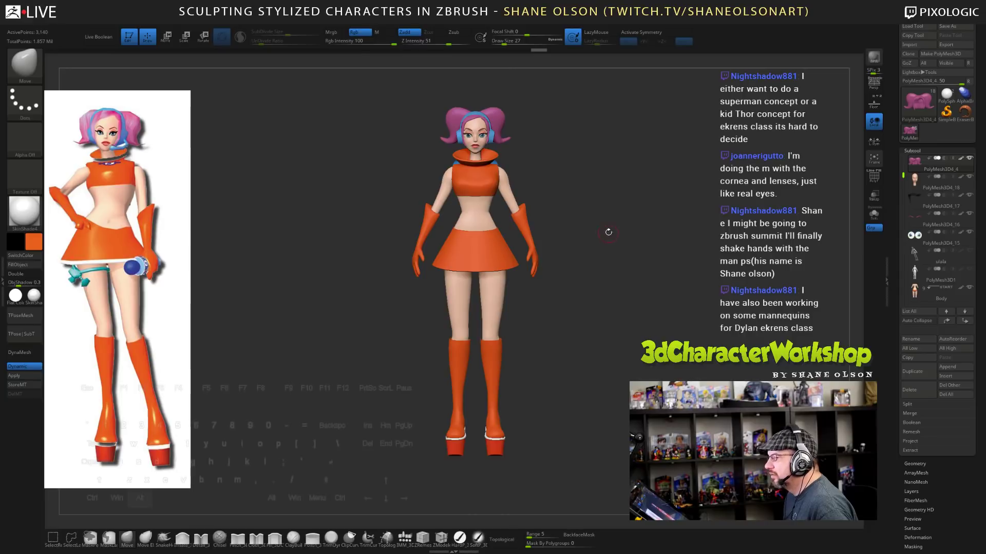
{"action": "left_click_drag", "start_coordinate": [607, 231], "coordinate": [609, 327], "text": "alt"}
{"action": "left_click_drag", "start_coordinate": [593, 267], "coordinate": [613, 291]}
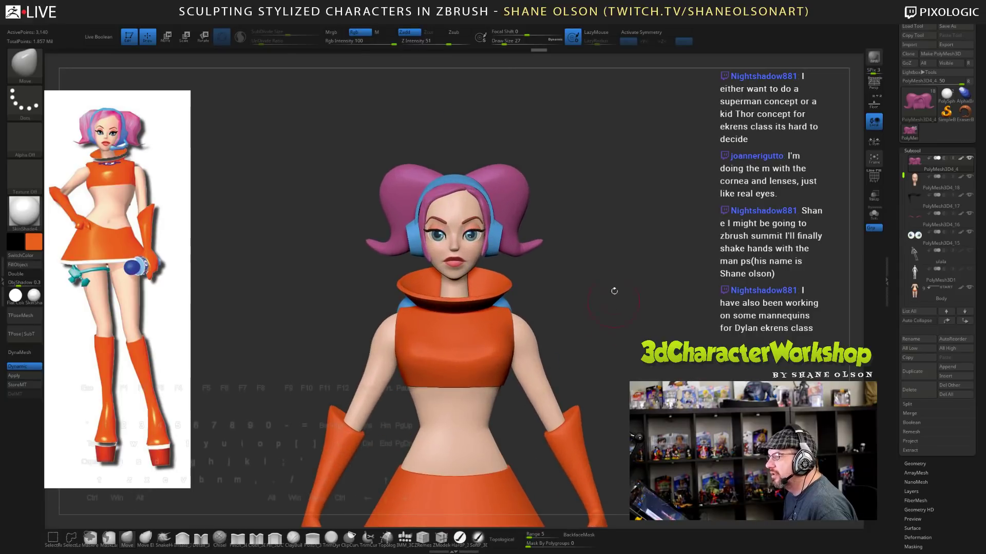
{"action": "left_click_drag", "start_coordinate": [612, 238], "coordinate": [628, 229], "text": "alt"}
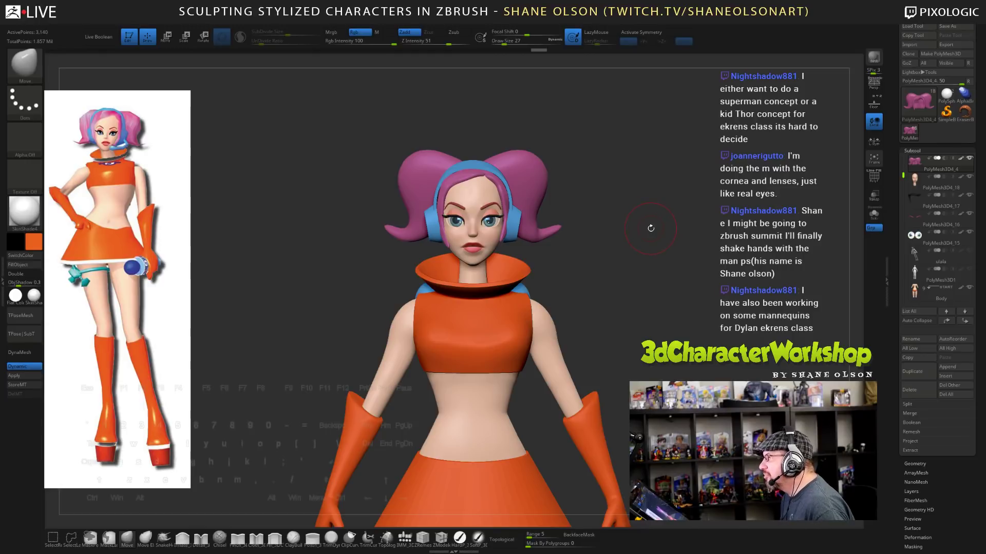
{"action": "left_click_drag", "start_coordinate": [648, 230], "coordinate": [655, 238]}
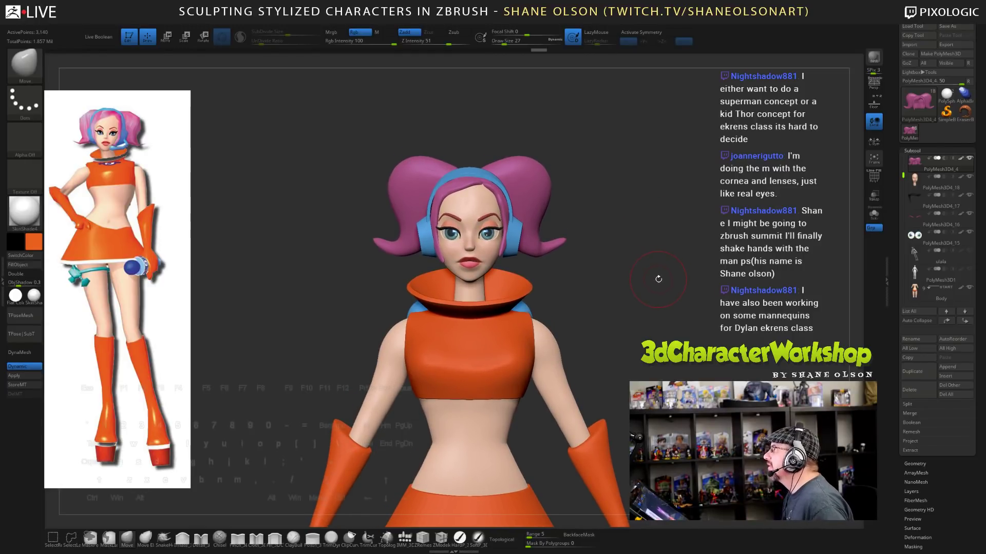
{"action": "left_click_drag", "start_coordinate": [664, 222], "coordinate": [667, 216], "text": "alt"}
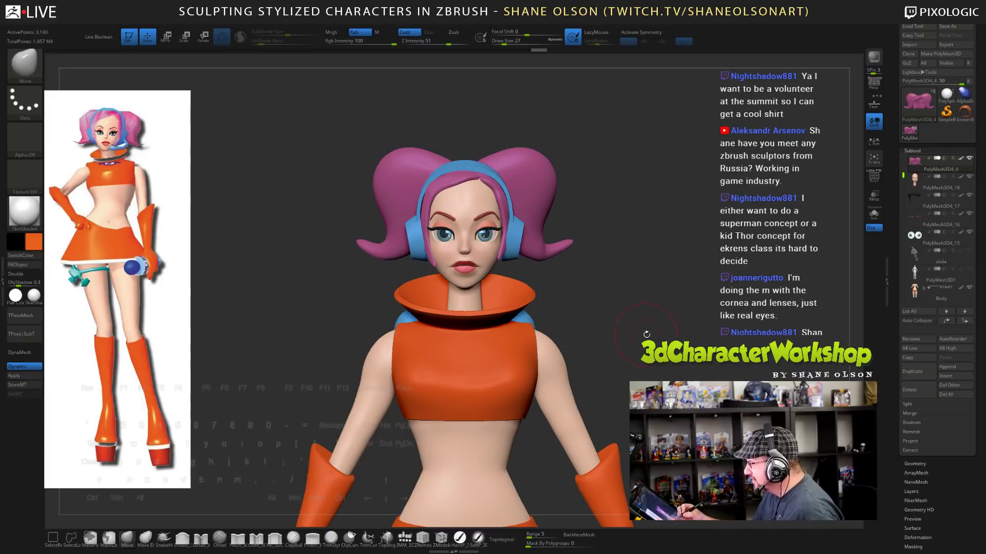
- Turn on symmetry for the hair and set the draw size to 13
{"action": "mouse_move", "coordinate": [644, 333]}
{"action": "left_mouse_down"}
{"action": "mouse_move", "coordinate": [619, 336]}
{"action": "mouse_move", "coordinate": [632, 337]}
{"action": "left_mouse_up"}
{"action": "left_click_drag", "start_coordinate": [616, 272], "coordinate": [616, 302], "text": "alt"}
{"action": "key", "text": "s"}
{"action": "left_click_drag", "start_coordinate": [511, 254], "coordinate": [507, 254]}
{"action": "key", "text": "x"}
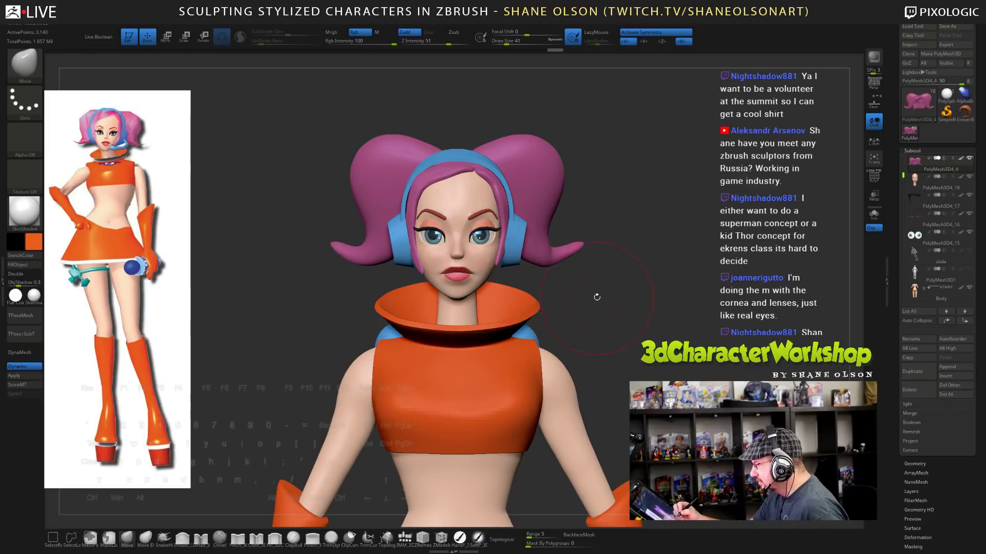
{"action": "mouse_move", "coordinate": [596, 297]}
{"action": "left_mouse_down", "text": "alt"}
{"action": "mouse_move", "coordinate": [584, 314]}
{"action": "mouse_move", "coordinate": [518, 281]}
{"action": "left_mouse_up", "text": "alt"}
{"action": "key", "text": "s"}
{"action": "key", "text": "s"}
{"action": "left_click", "coordinate": [517, 282]}
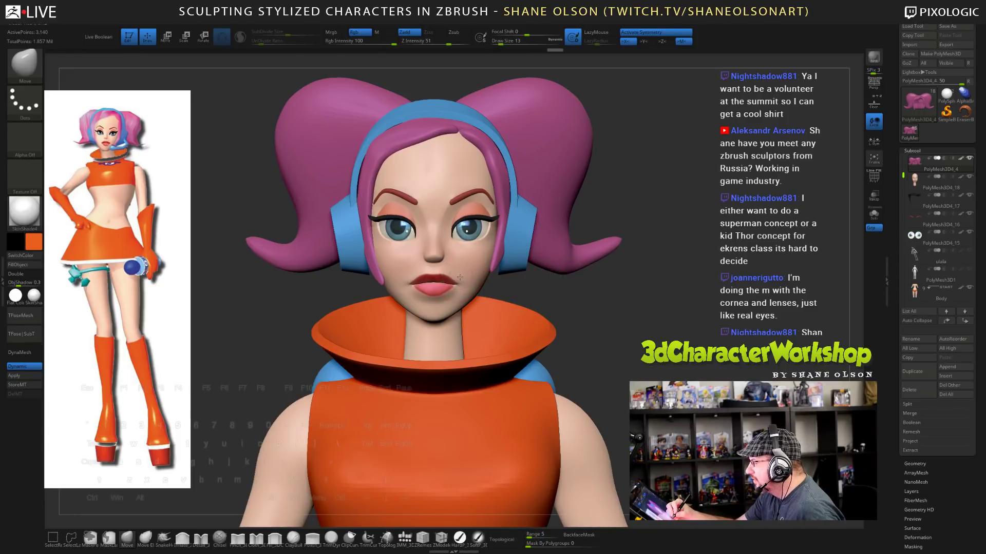
- Make the head the active subtool and reduce the draw size to 8 for work around the mouth corners
{"action": "left_click", "coordinate": [460, 276], "text": "alt"}
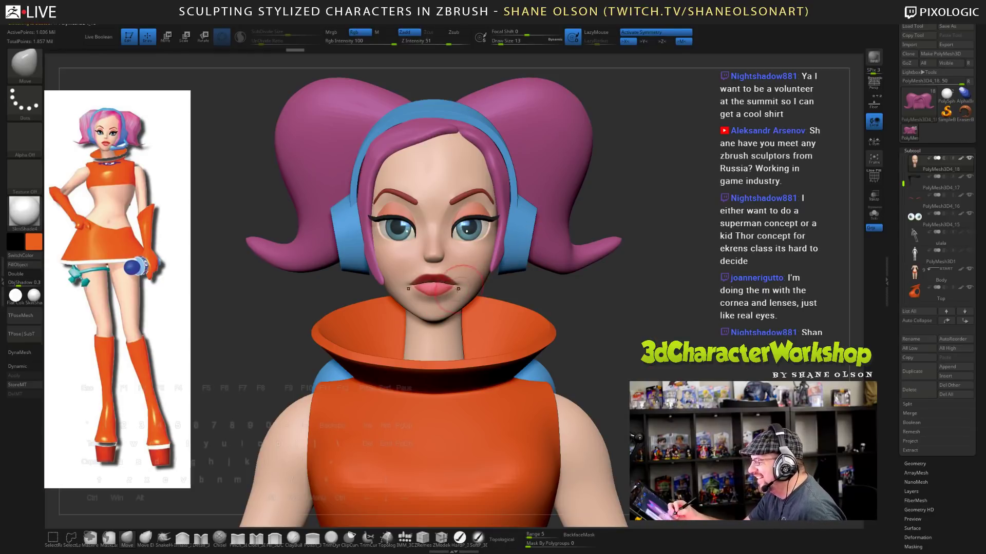
{"action": "key", "text": "s"}
{"action": "left_click_drag", "start_coordinate": [456, 257], "coordinate": [451, 260]}
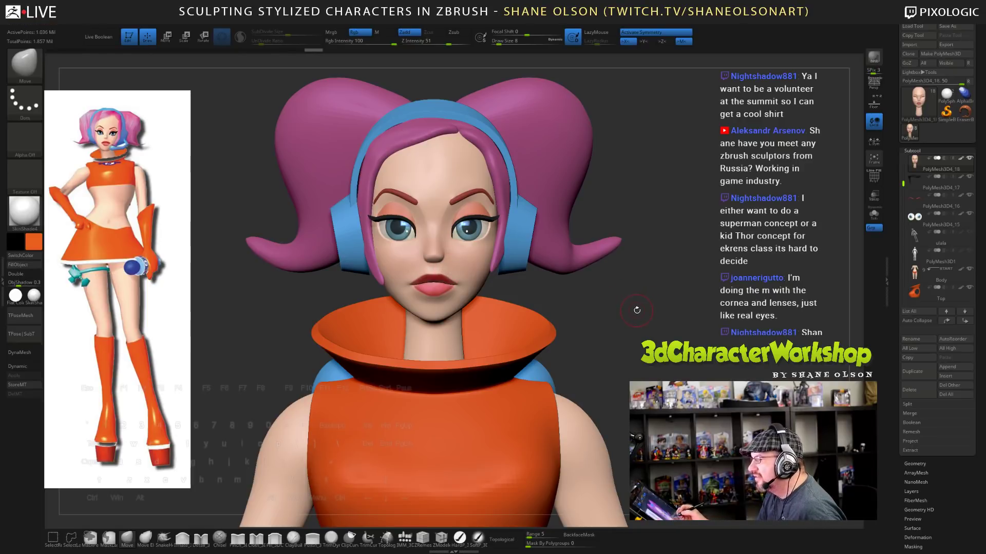
{"action": "left_click_drag", "start_coordinate": [627, 316], "coordinate": [619, 355]}
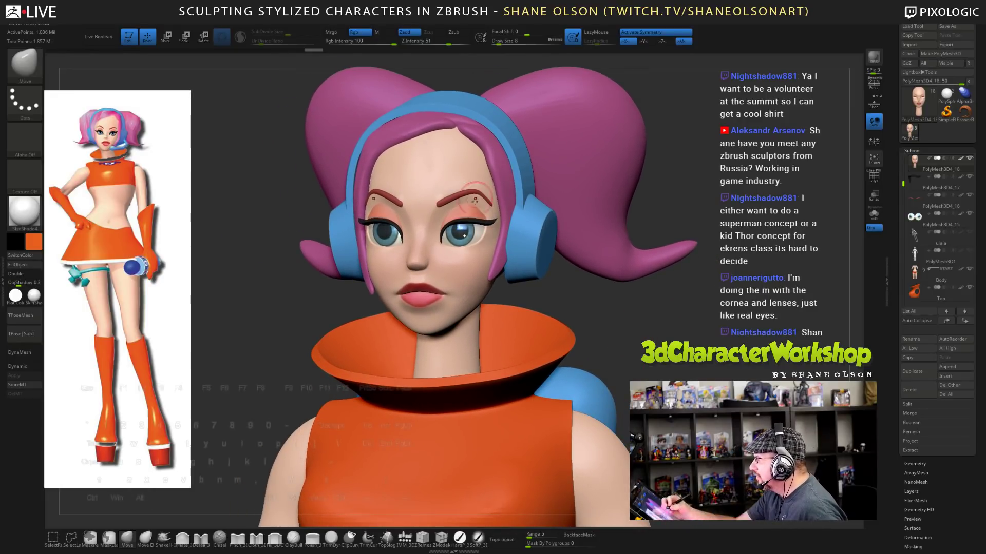
- Work the brow and outer upper eyelid with the Move brush, using draw size 11 and reducing it to 4
{"action": "key", "text": "s"}
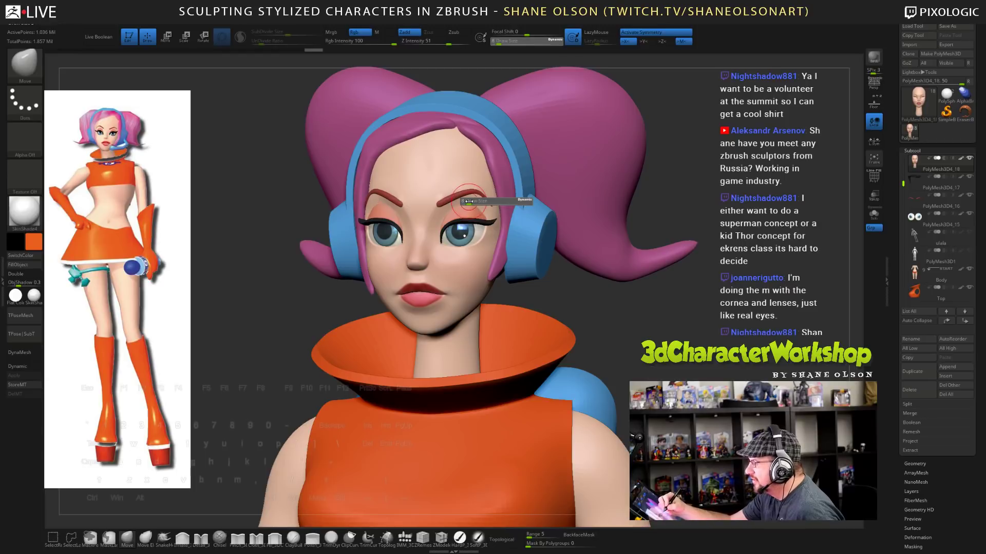
{"action": "left_click_drag", "start_coordinate": [468, 201], "coordinate": [470, 201]}
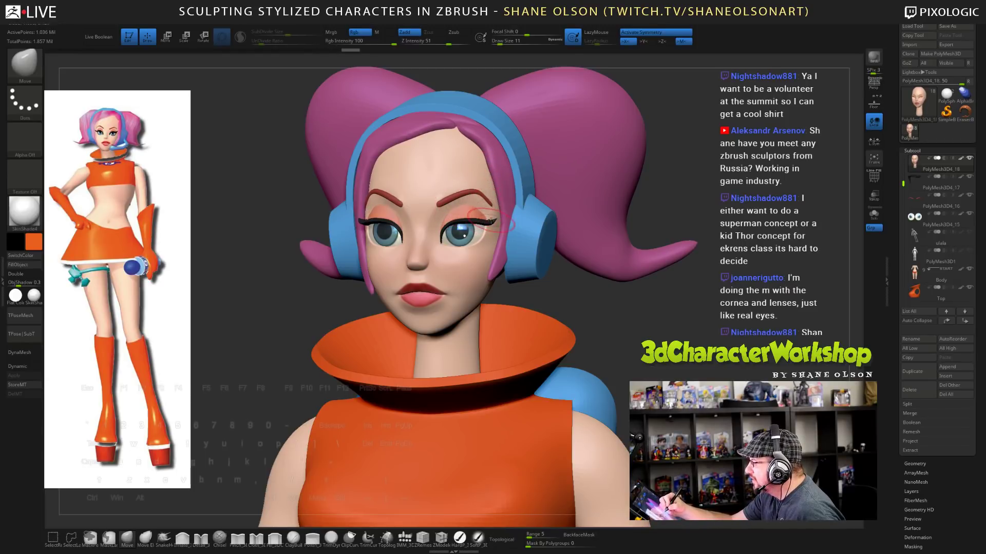
{"action": "key", "text": "bracketleft"}
{"action": "key", "text": "bracketleft"}
{"action": "key", "text": "bracketleft"}
{"action": "key", "text": "bracketleft"}
{"action": "key", "text": "bracketleft"}
{"action": "key", "text": "bracketleft"}
{"action": "key", "text": "bracketleft"}
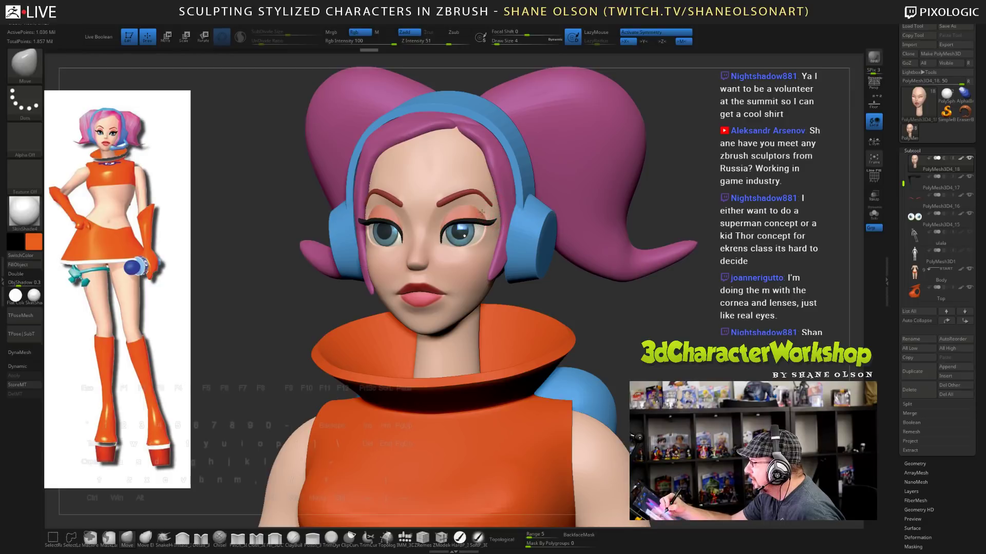
{"action": "left_click_drag", "start_coordinate": [577, 323], "coordinate": [648, 283]}
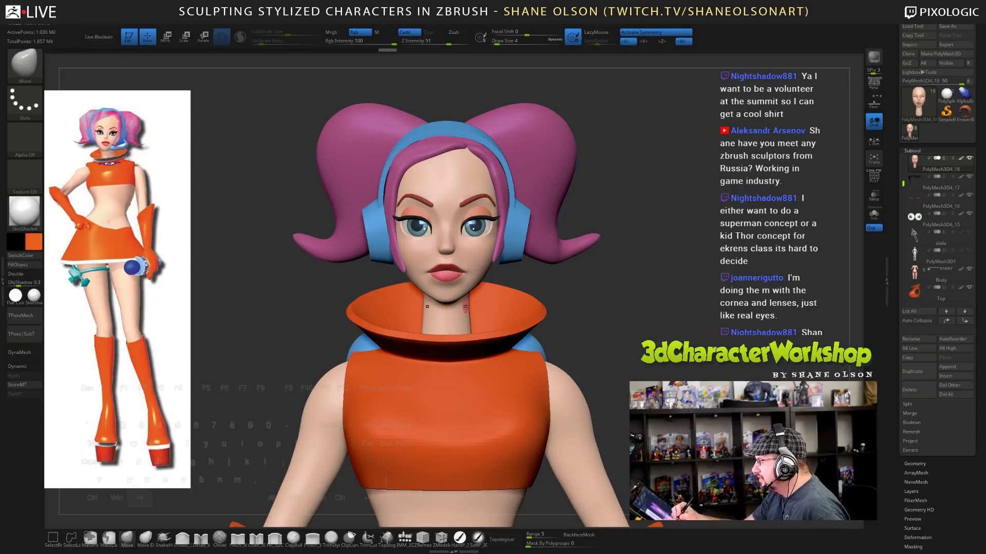
- Set the draw size to 27 and thicken the neck with the Move brush from the front
{"action": "left_click_drag", "start_coordinate": [551, 271], "coordinate": [585, 288]}
{"action": "key", "text": "s"}
{"action": "mouse_move", "coordinate": [476, 293]}
{"action": "left_mouse_down"}
{"action": "mouse_move", "coordinate": [477, 281]}
{"action": "mouse_move", "coordinate": [474, 350]}
{"action": "left_mouse_up"}
{"action": "mouse_move", "coordinate": [554, 306]}
{"action": "left_mouse_down"}
{"action": "mouse_move", "coordinate": [577, 348]}
{"action": "mouse_move", "coordinate": [507, 281]}
{"action": "mouse_move", "coordinate": [473, 270]}
{"action": "left_mouse_up"}
{"action": "right_click_drag", "start_coordinate": [473, 255], "coordinate": [482, 274]}
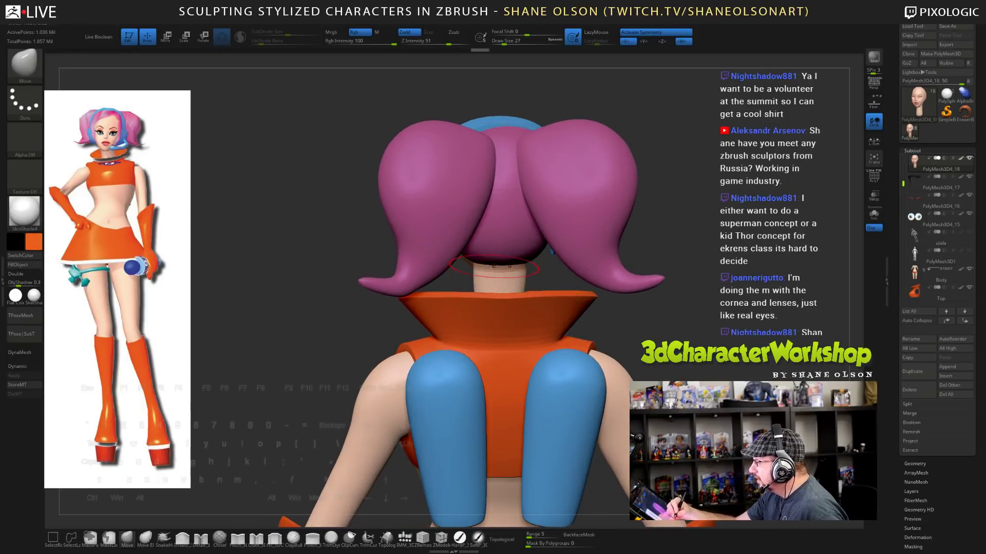
- Refine the neck below the hair from behind with the Move brush, and check the front with the wireframe briefly toggled
{"action": "left_click_drag", "start_coordinate": [494, 266], "coordinate": [502, 304]}
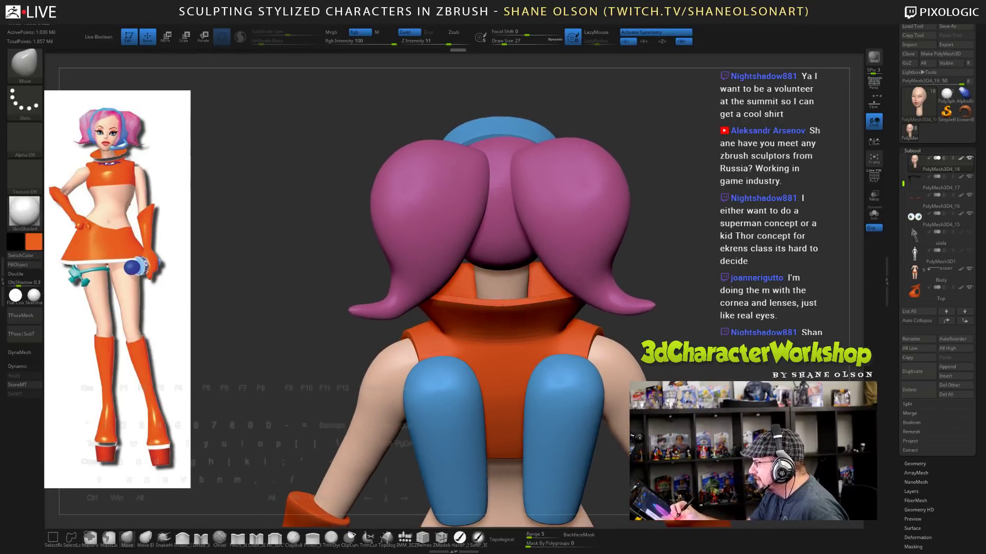
{"action": "right_click_drag", "start_coordinate": [502, 307], "coordinate": [510, 327]}
{"action": "left_click_drag", "start_coordinate": [527, 297], "coordinate": [521, 297]}
{"action": "mouse_move", "coordinate": [659, 365]}
{"action": "left_mouse_down"}
{"action": "mouse_move", "coordinate": [668, 333]}
{"action": "mouse_move", "coordinate": [505, 333]}
{"action": "mouse_move", "coordinate": [483, 359]}
{"action": "mouse_move", "coordinate": [521, 365]}
{"action": "left_mouse_up"}
{"action": "mouse_move", "coordinate": [662, 385]}
{"action": "left_mouse_down"}
{"action": "mouse_move", "coordinate": [681, 352]}
{"action": "mouse_move", "coordinate": [681, 374]}
{"action": "mouse_move", "coordinate": [647, 319]}
{"action": "left_mouse_up"}
{"action": "key", "text": "shift+f"}
{"action": "key", "text": "shift+f"}
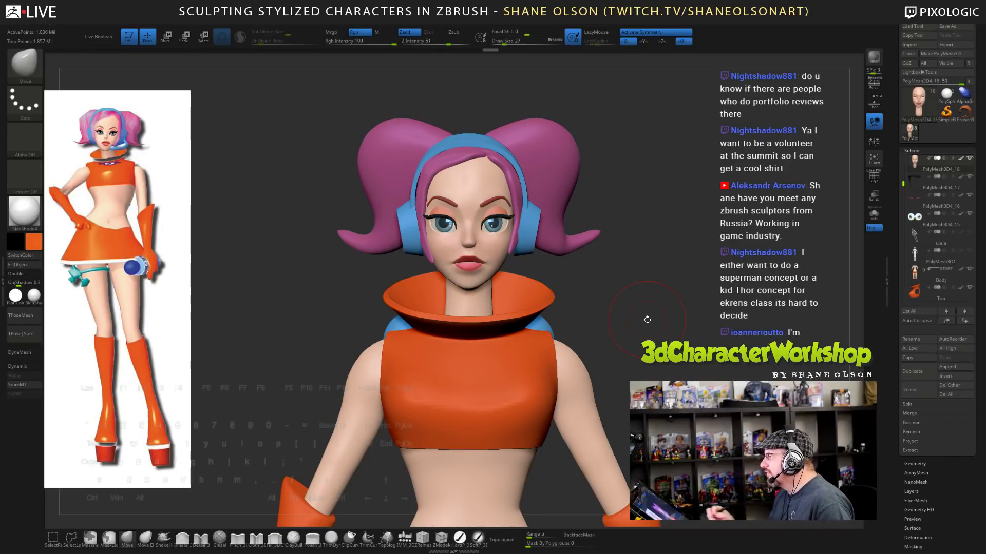
- Make the hair the active subtool, turn symmetry off, and reshape the fringe with the Move brush at draw size 23
{"action": "key", "text": "s"}
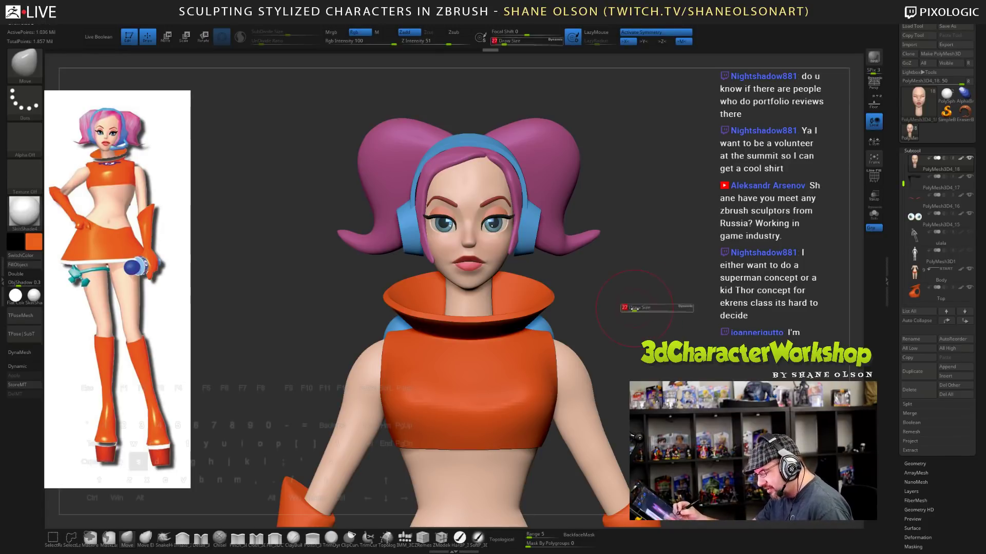
{"action": "left_click_drag", "start_coordinate": [632, 308], "coordinate": [630, 308]}
{"action": "left_click_drag", "start_coordinate": [638, 356], "coordinate": [641, 343], "text": "alt"}
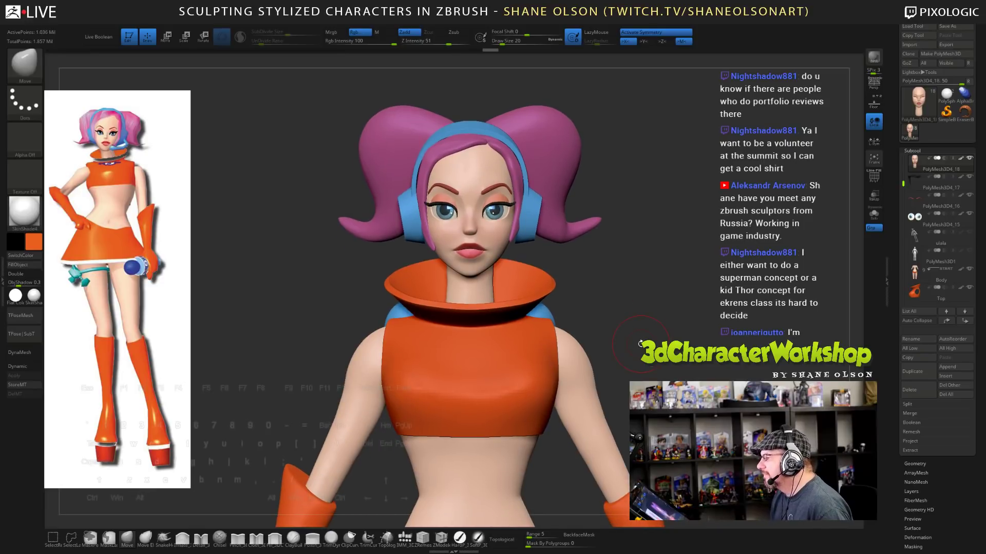
{"action": "left_click", "coordinate": [459, 152], "text": "alt"}
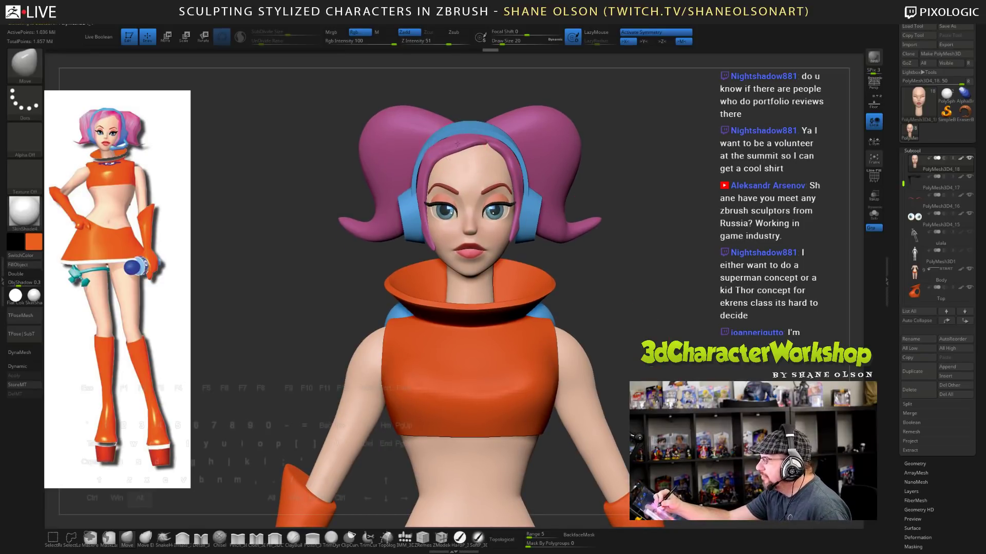
{"action": "key", "text": "s"}
{"action": "left_click_drag", "start_coordinate": [456, 146], "coordinate": [460, 146]}
{"action": "key", "text": "x"}
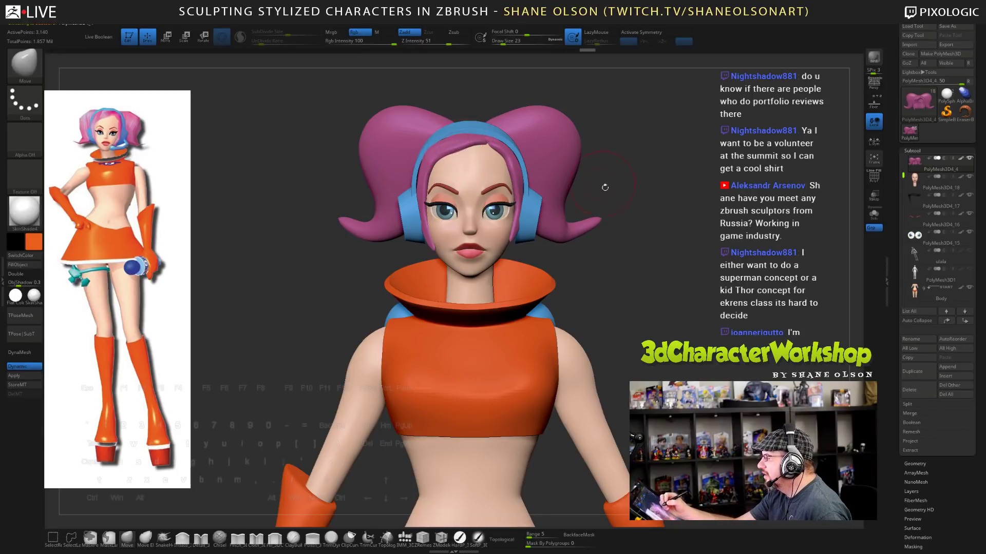
{"action": "left_click_drag", "start_coordinate": [632, 239], "coordinate": [633, 224]}
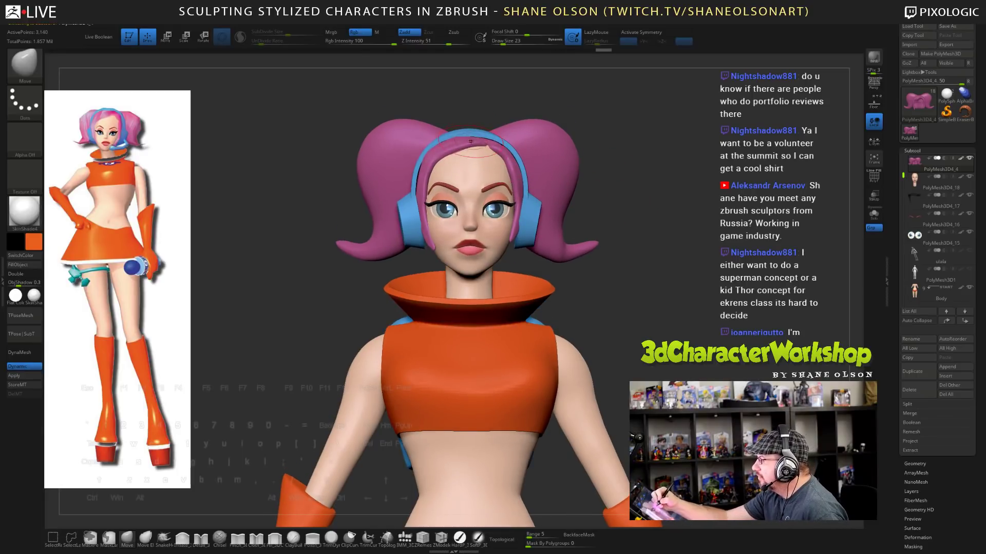
{"action": "left_click_drag", "start_coordinate": [636, 317], "coordinate": [621, 287]}
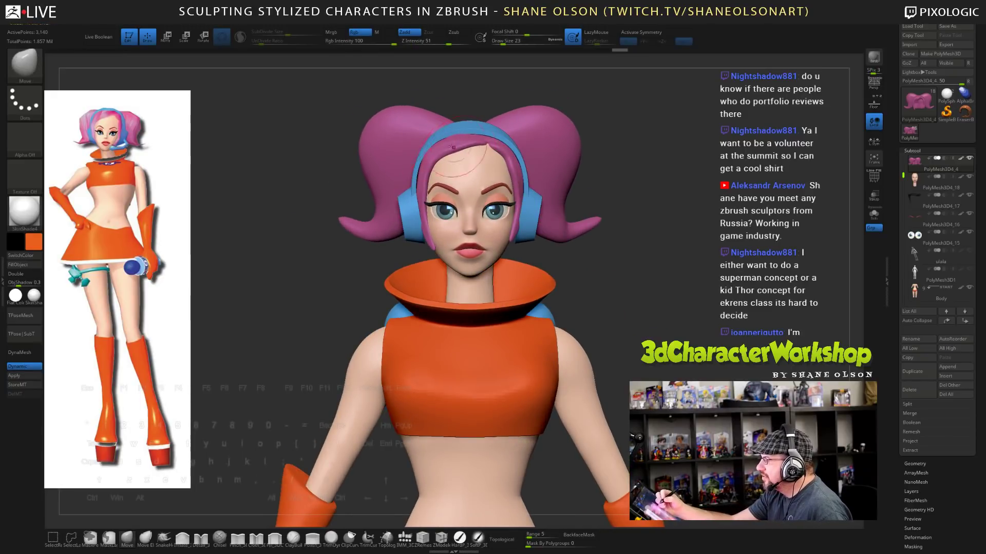
{"action": "left_click_drag", "start_coordinate": [669, 299], "coordinate": [660, 294], "text": "alt"}
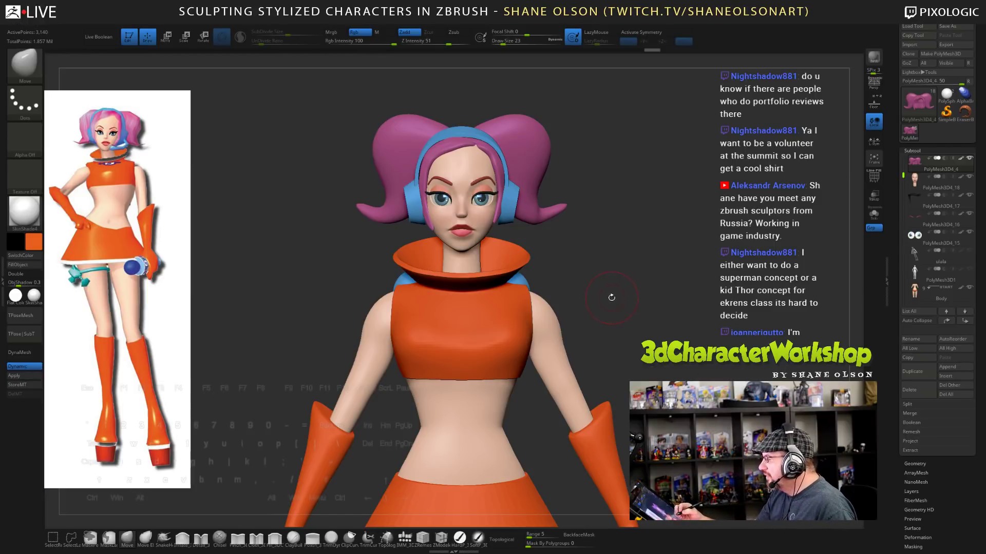
- Refine and smooth the ponytails from the side and back, raising the draw size to 27
{"action": "left_click_drag", "start_coordinate": [623, 300], "coordinate": [610, 255]}
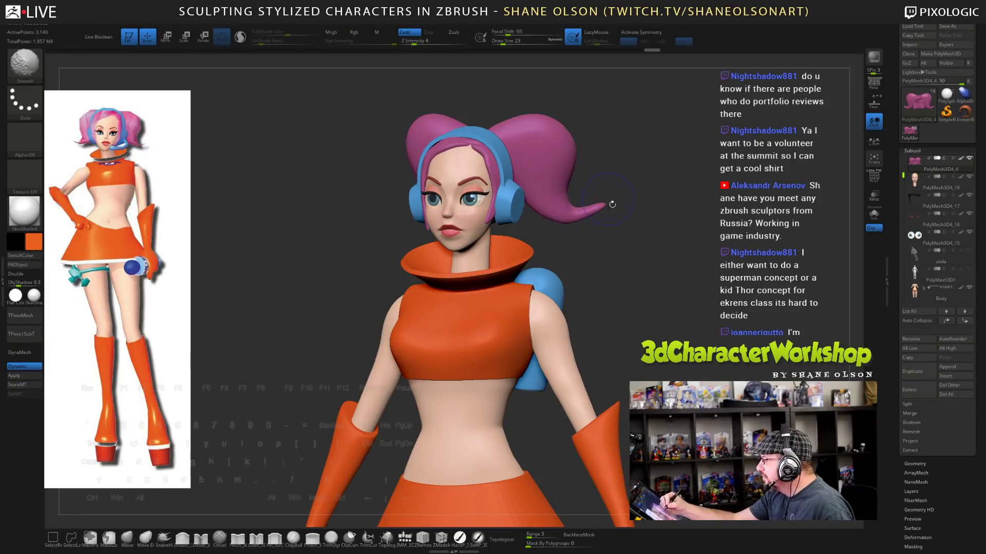
{"action": "left_click_drag", "start_coordinate": [612, 204], "coordinate": [624, 184]}
{"action": "key", "text": "shift"}
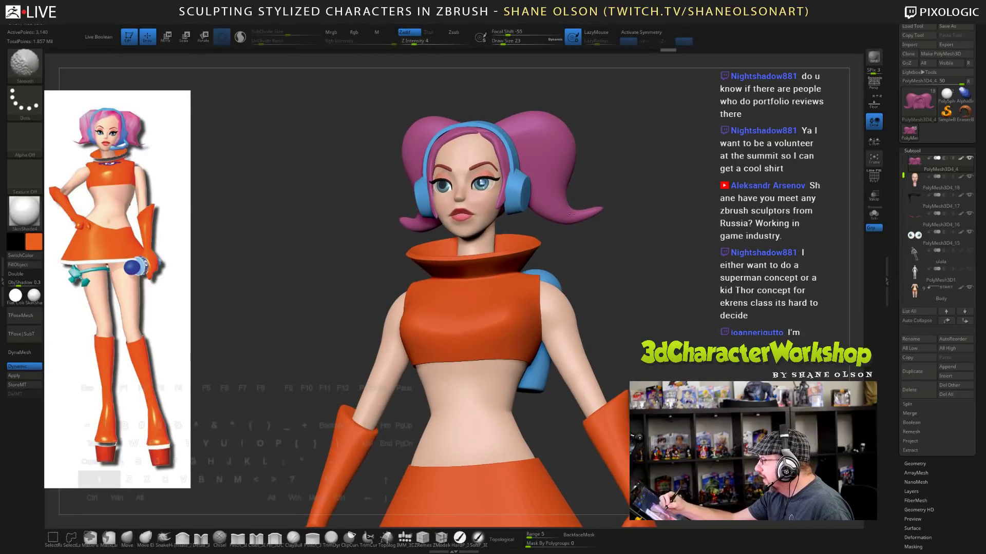
{"action": "mouse_move", "coordinate": [630, 253]}
{"action": "left_mouse_down"}
{"action": "mouse_move", "coordinate": [655, 241]}
{"action": "mouse_move", "coordinate": [603, 218]}
{"action": "mouse_move", "coordinate": [648, 267]}
{"action": "mouse_move", "coordinate": [605, 206]}
{"action": "mouse_move", "coordinate": [614, 216]}
{"action": "left_mouse_up"}
{"action": "key", "text": "shift"}
{"action": "key", "text": "s"}
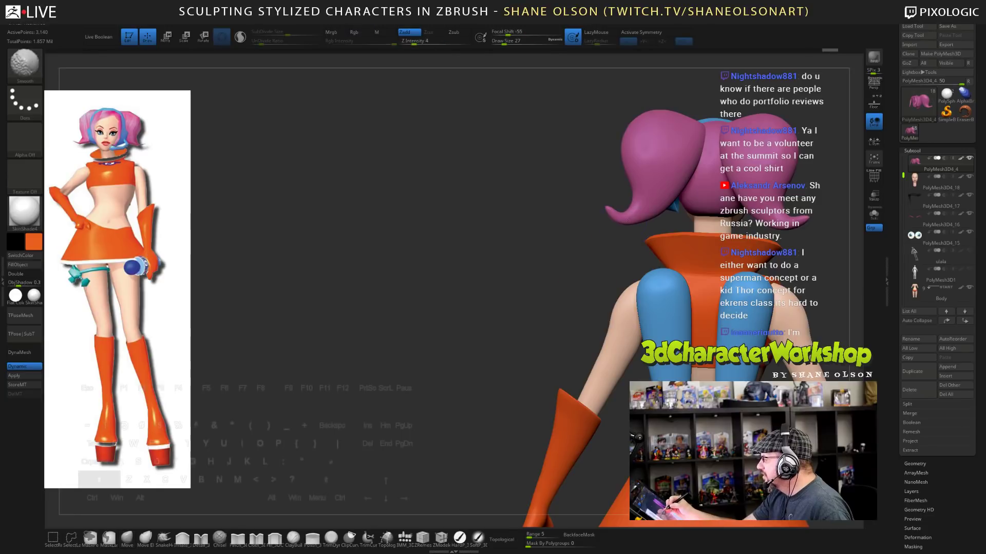
{"action": "left_click_drag", "start_coordinate": [567, 293], "coordinate": [395, 369]}
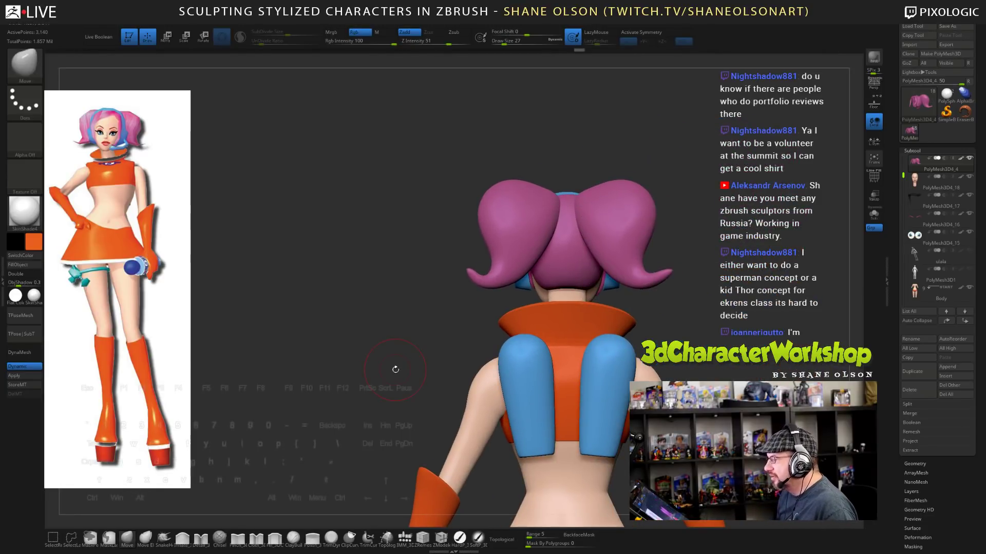
- Examine the whole figure against the reference, browse the sheet's other poses, and return the standing pose beside the model
{"action": "left_click_drag", "start_coordinate": [395, 369], "coordinate": [760, 329]}
{"action": "left_click_drag", "start_coordinate": [670, 406], "coordinate": [700, 376], "text": "alt"}
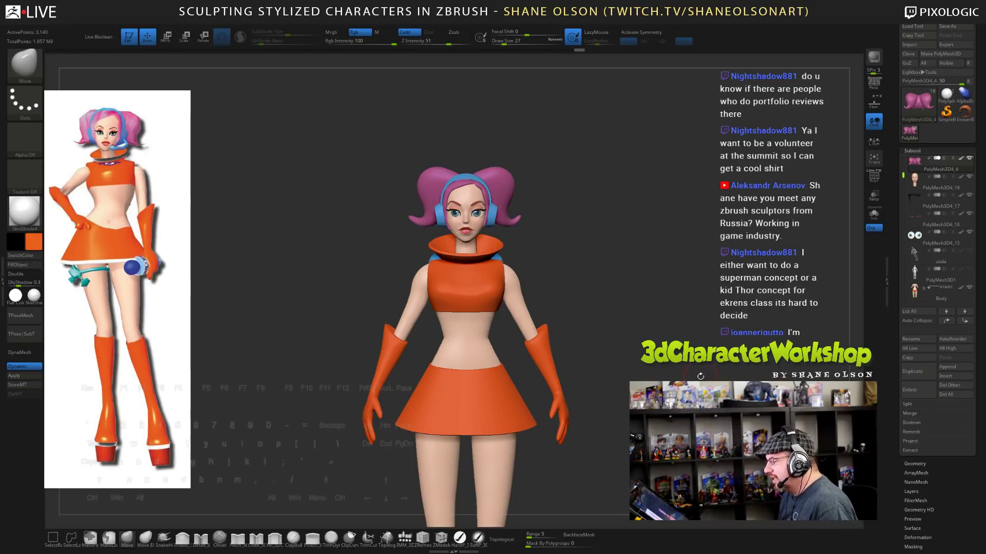
{"action": "left_click_drag", "start_coordinate": [700, 376], "coordinate": [660, 376]}
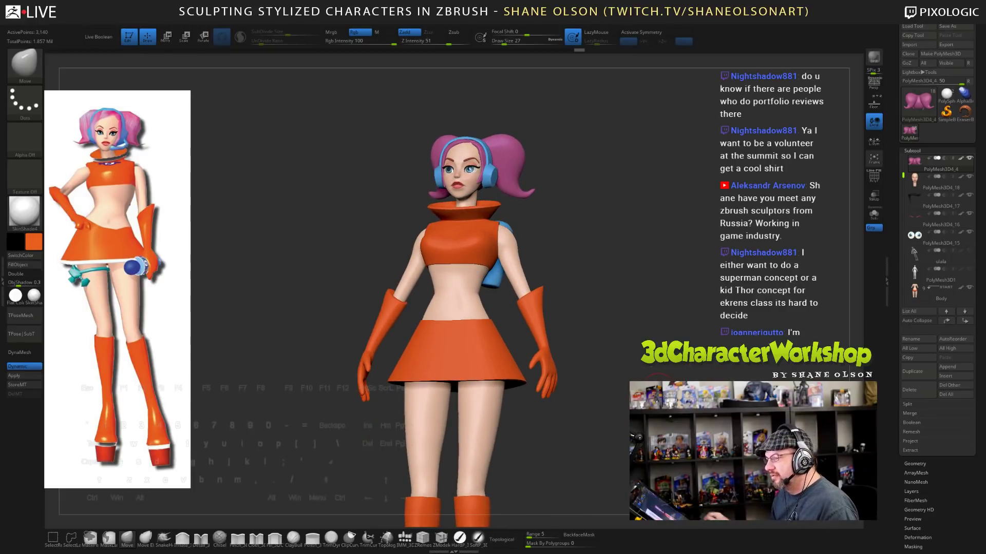
{"action": "left_click_drag", "start_coordinate": [263, 356], "coordinate": [272, 356], "text": "shift"}
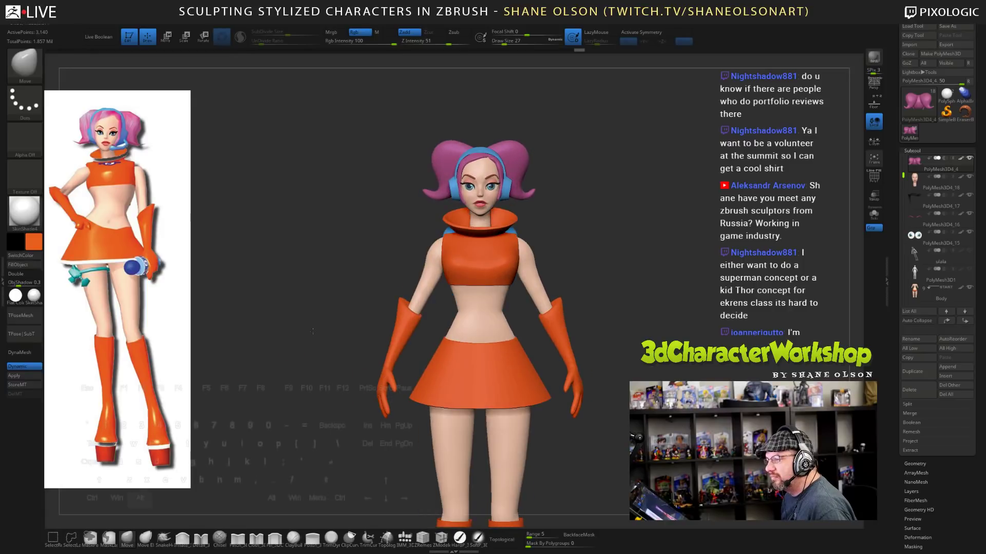
{"action": "left_click_drag", "start_coordinate": [312, 332], "coordinate": [304, 320], "text": "alt"}
{"action": "left_click", "coordinate": [130, 309]}
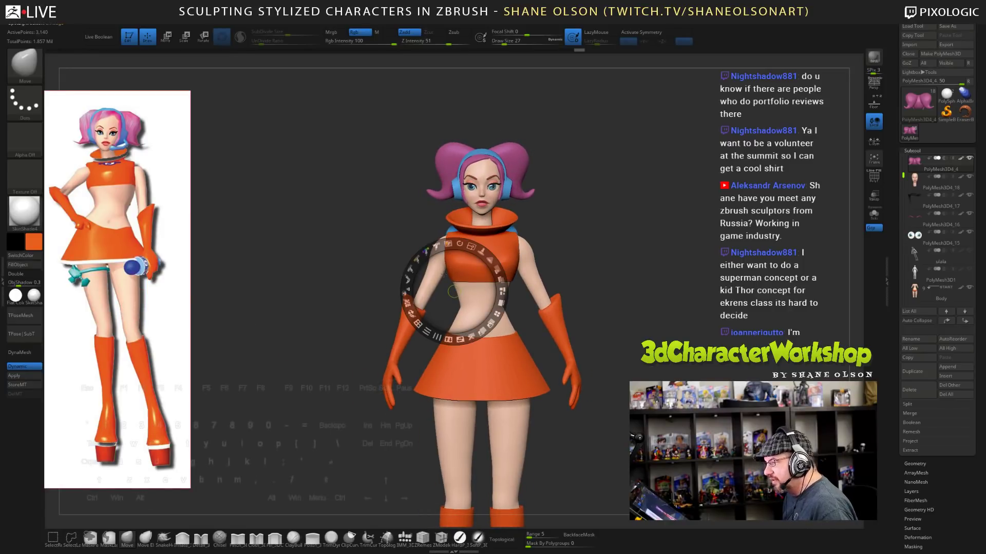
{"action": "left_click_drag", "start_coordinate": [454, 291], "coordinate": [417, 354]}
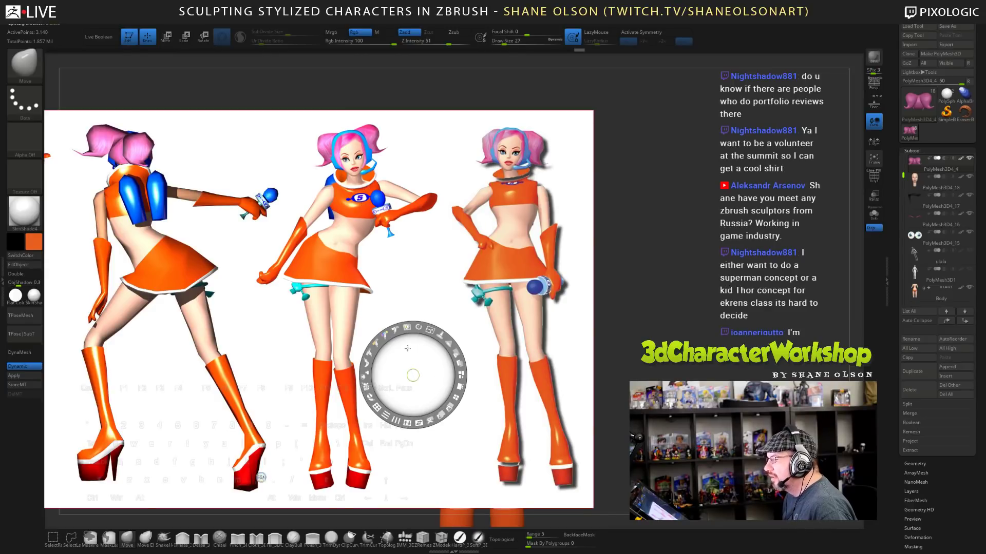
{"action": "left_click_drag", "start_coordinate": [408, 349], "coordinate": [751, 353]}
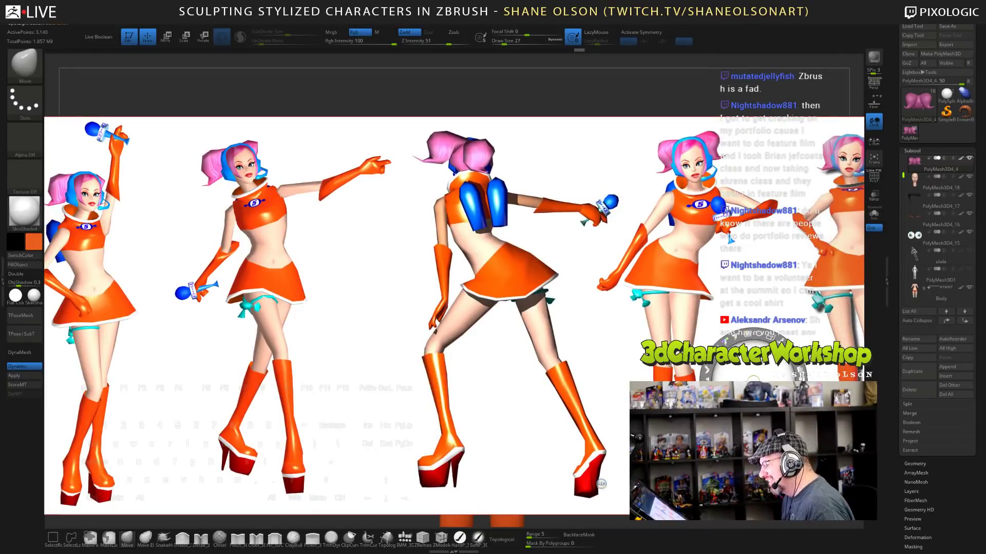
{"action": "left_click", "coordinate": [373, 351]}
{"action": "left_click", "coordinate": [312, 351]}
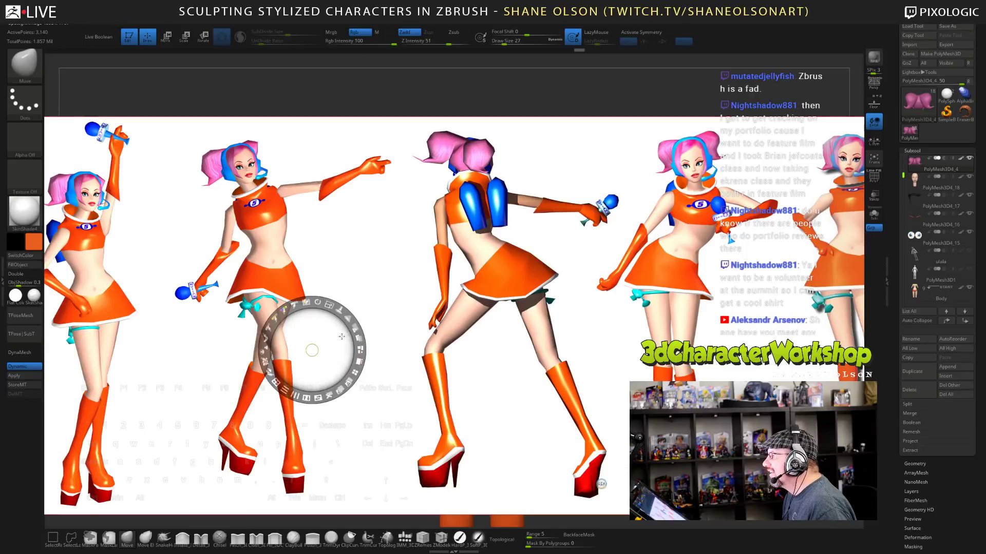
{"action": "left_click_drag", "start_coordinate": [341, 337], "coordinate": [598, 329]}
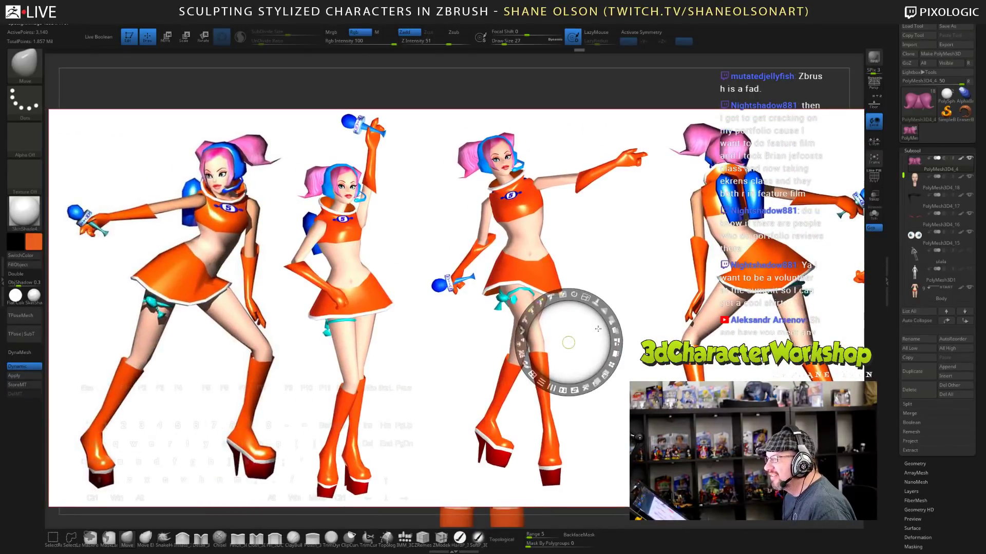
{"action": "left_click_drag", "start_coordinate": [597, 329], "coordinate": [21, 296]}
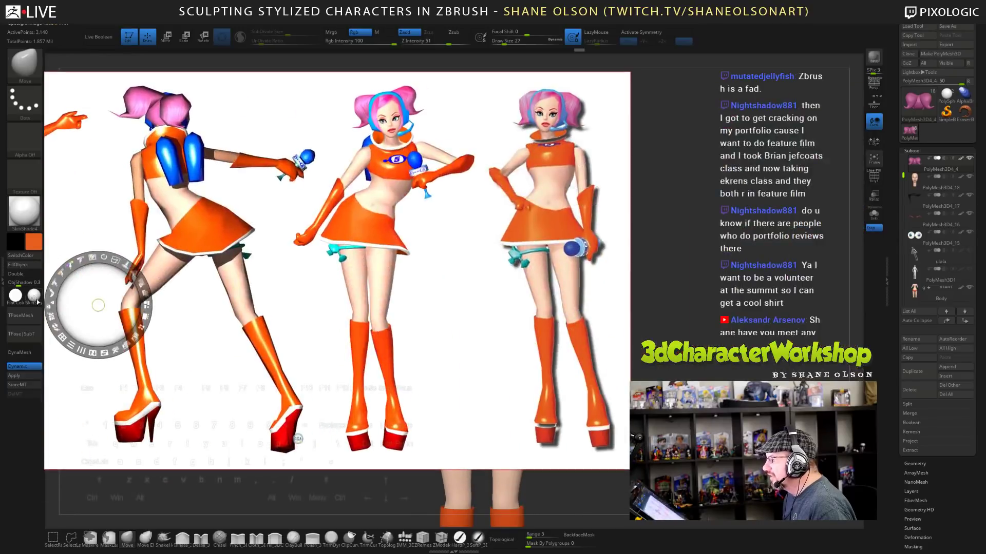
{"action": "left_click", "coordinate": [360, 278]}
{"action": "left_click_drag", "start_coordinate": [364, 272], "coordinate": [126, 294]}
{"action": "key", "text": "z"}
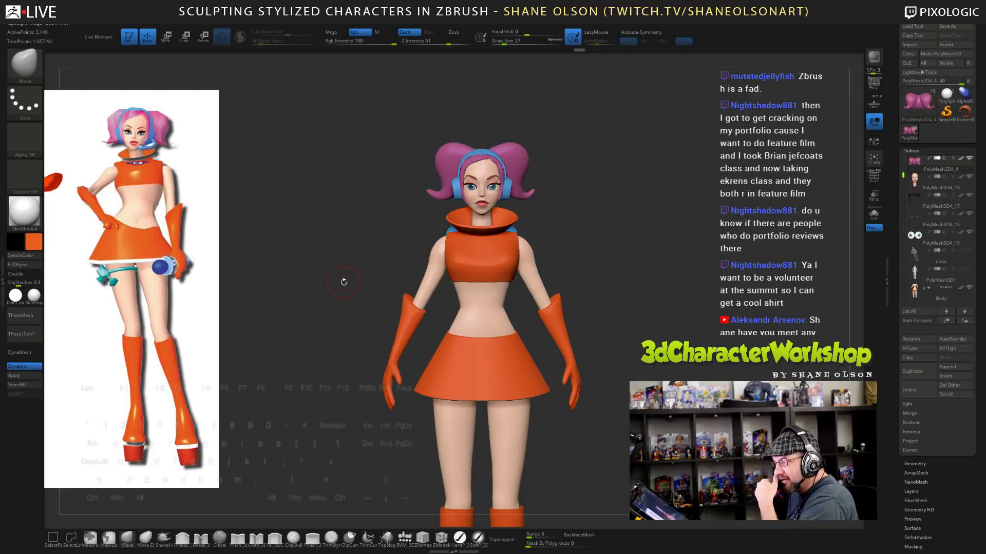
- Make the orange top the active subtool and reshape it around the shoulders and back with the Move brush at draw size 35
{"action": "left_click_drag", "start_coordinate": [347, 283], "coordinate": [401, 257], "text": "alt"}
{"action": "left_click_drag", "start_coordinate": [683, 357], "coordinate": [635, 357]}
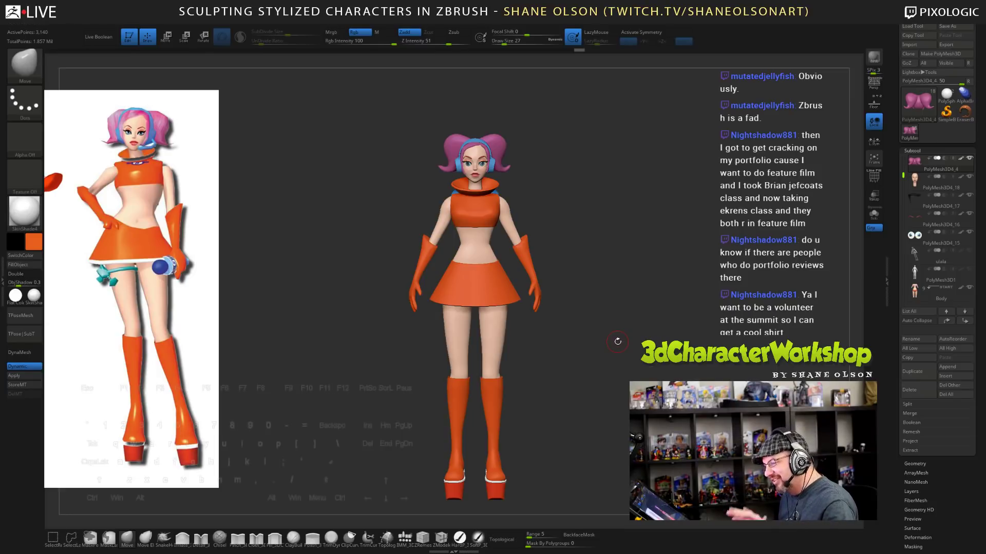
{"action": "left_click_drag", "start_coordinate": [600, 283], "coordinate": [534, 228], "text": "alt"}
{"action": "left_click", "coordinate": [493, 231], "text": "alt"}
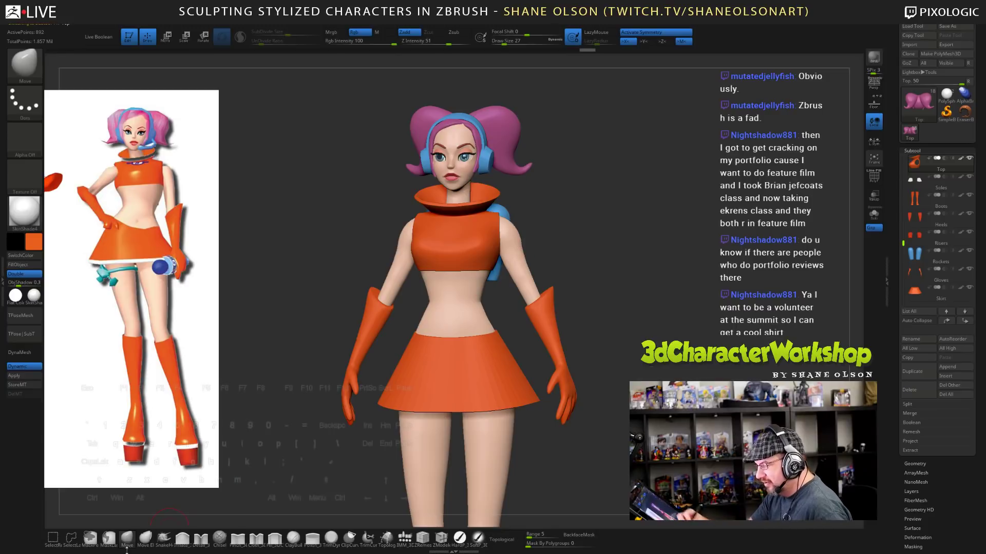
{"action": "key", "text": "s"}
{"action": "left_click_drag", "start_coordinate": [567, 226], "coordinate": [571, 229]}
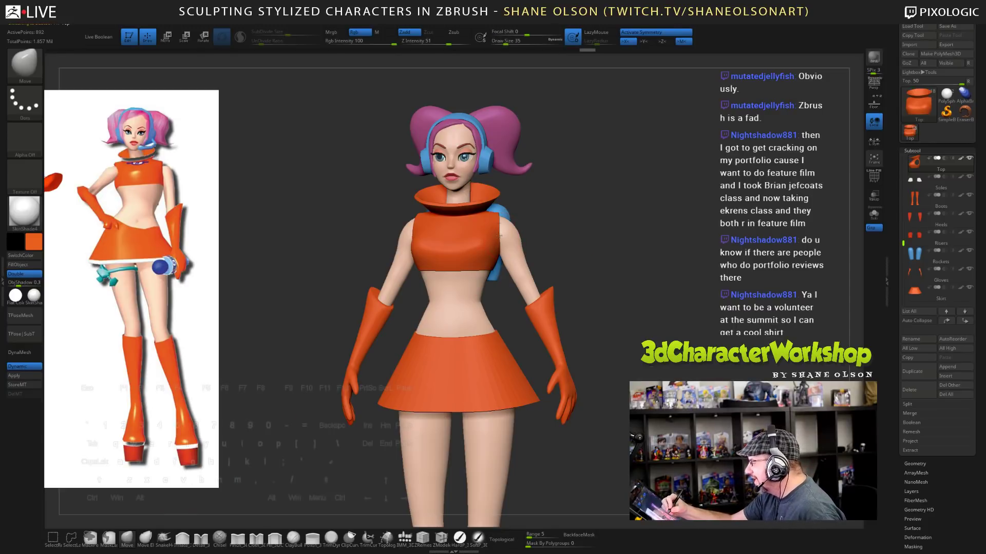
{"action": "right_click_drag", "start_coordinate": [504, 231], "coordinate": [451, 229]}
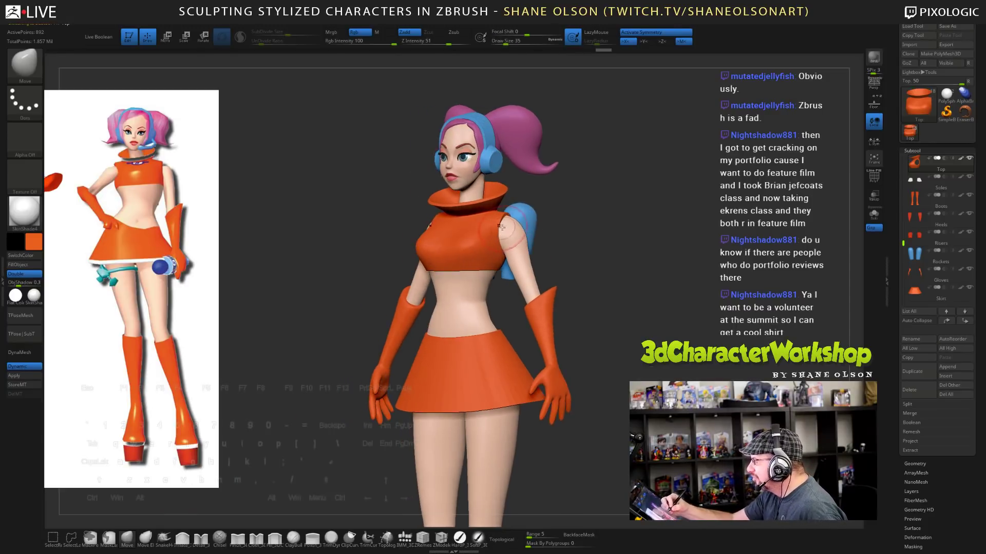
{"action": "mouse_move", "coordinate": [585, 261]}
{"action": "left_mouse_down"}
{"action": "mouse_move", "coordinate": [564, 262]}
{"action": "mouse_move", "coordinate": [590, 271]}
{"action": "left_mouse_up"}
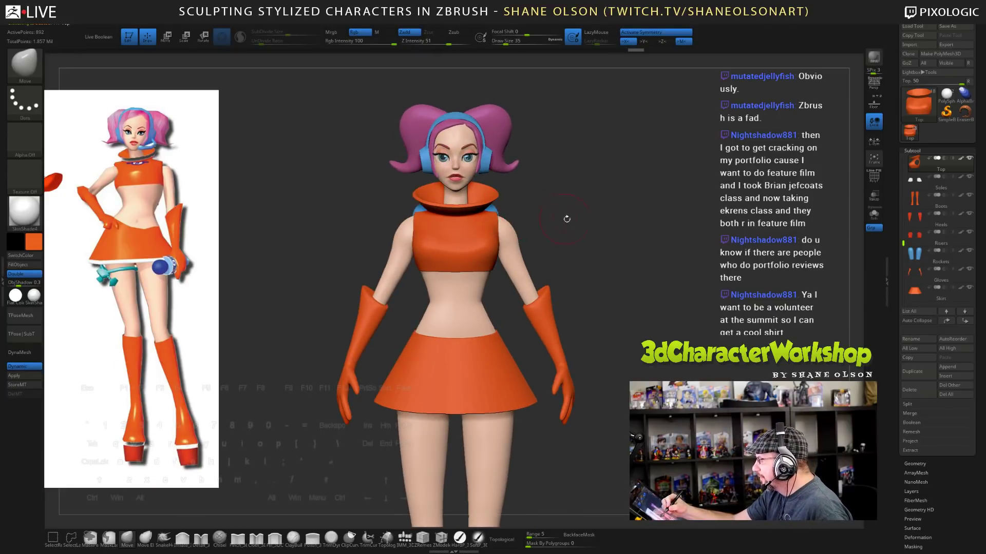
{"action": "left_click_drag", "start_coordinate": [565, 217], "coordinate": [491, 250]}
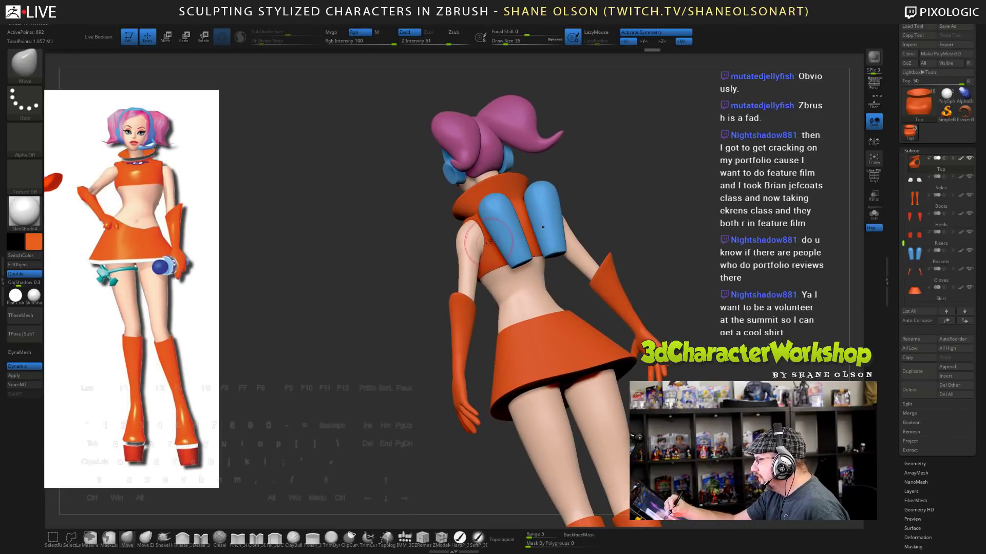
{"action": "left_click_drag", "start_coordinate": [598, 214], "coordinate": [659, 313]}
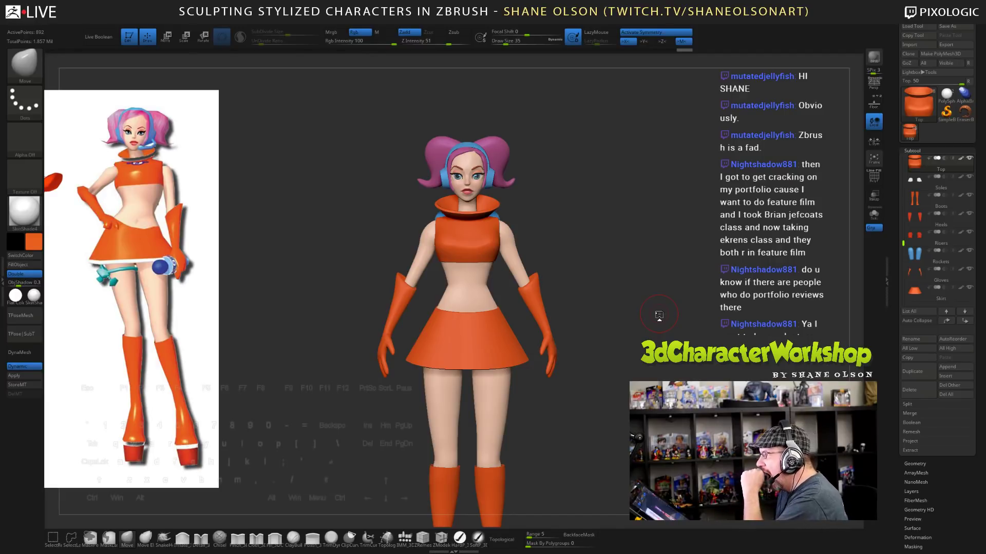
- Make the skirt the active subtool, show its polygroup wireframe, and isolate it in Solo mode
{"action": "mouse_move", "coordinate": [658, 314]}
{"action": "left_mouse_down"}
{"action": "mouse_move", "coordinate": [608, 354]}
{"action": "mouse_move", "coordinate": [616, 359]}
{"action": "mouse_move", "coordinate": [615, 306]}
{"action": "mouse_move", "coordinate": [599, 266]}
{"action": "mouse_move", "coordinate": [564, 298]}
{"action": "left_mouse_up"}
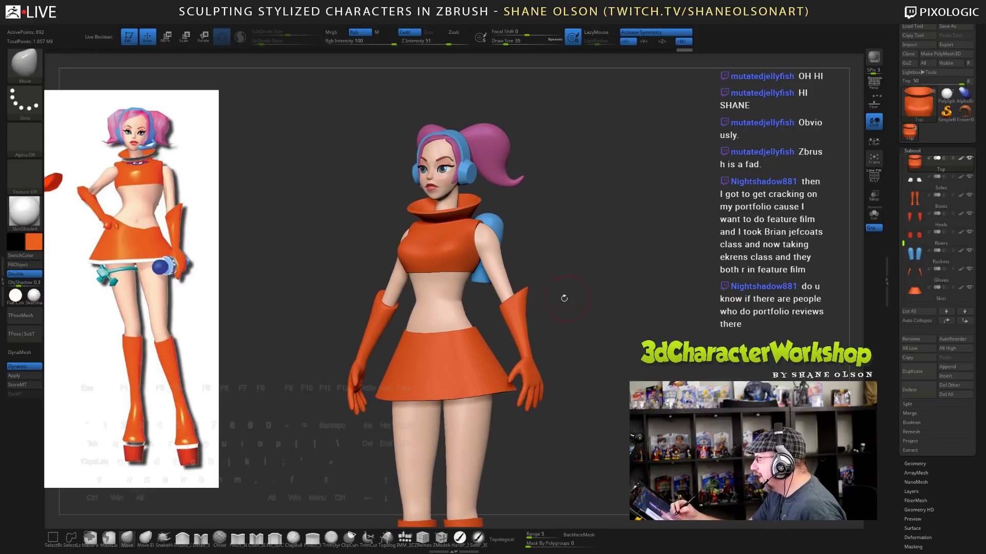
{"action": "left_click", "coordinate": [518, 300], "text": "alt"}
{"action": "left_click_drag", "start_coordinate": [590, 365], "coordinate": [630, 358]}
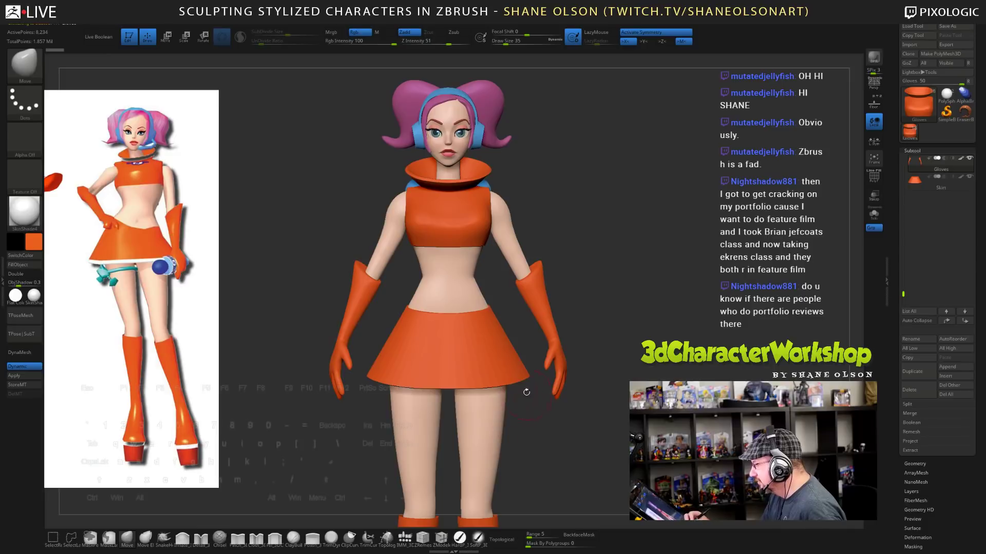
{"action": "left_click", "coordinate": [501, 369], "text": "alt"}
{"action": "key", "text": "shift+f"}
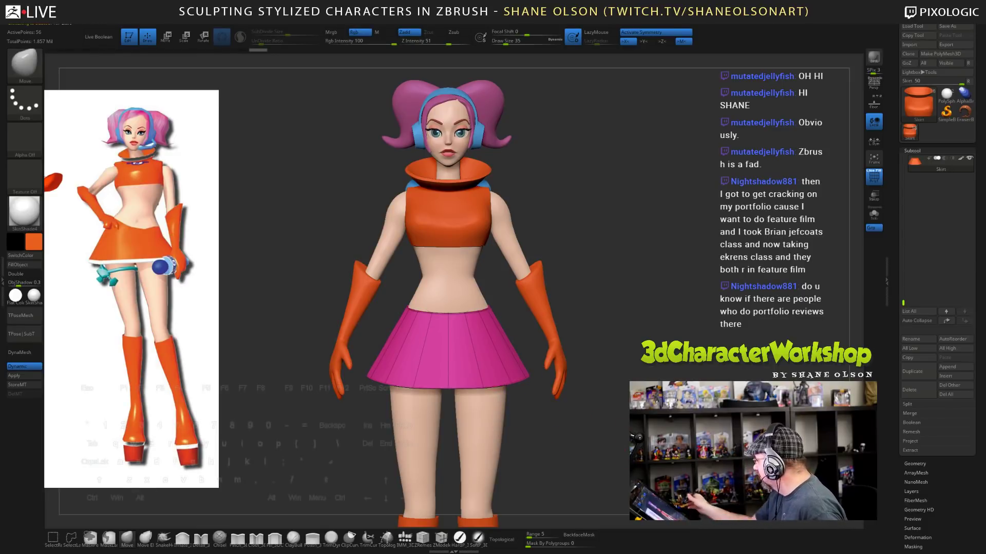
{"action": "mouse_move", "coordinate": [842, 277]}
{"action": "left_mouse_down"}
{"action": "mouse_move", "coordinate": [791, 241]}
{"action": "mouse_move", "coordinate": [845, 270]}
{"action": "left_mouse_up"}
{"action": "left_click", "coordinate": [874, 215]}
{"action": "left_click_drag", "start_coordinate": [626, 281], "coordinate": [606, 349], "text": "alt"}
{"action": "left_click_drag", "start_coordinate": [597, 310], "coordinate": [718, 311], "text": "alt"}
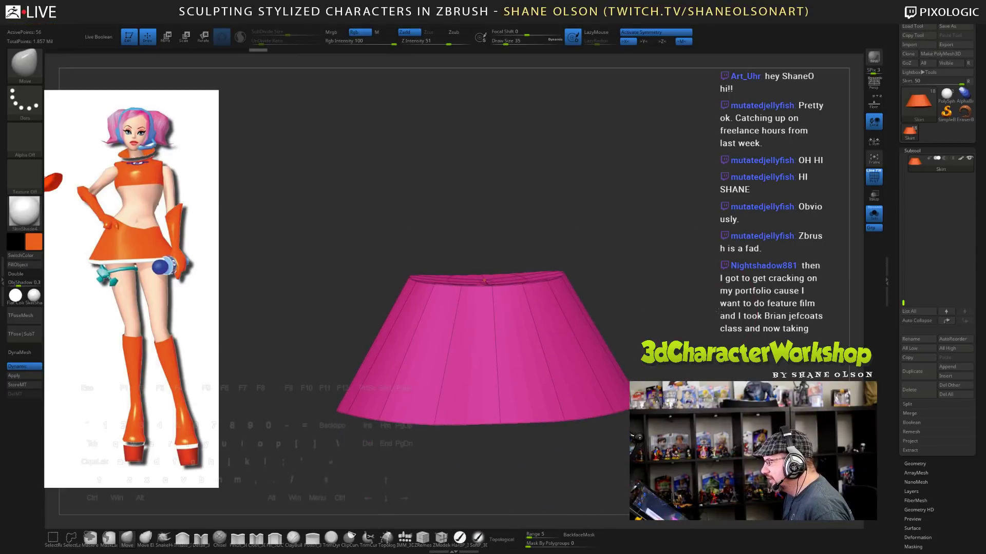
- Assign the skirt's polygroups with Groups By Normals and switch to the ZModeler brush
{"action": "key", "text": "2"}
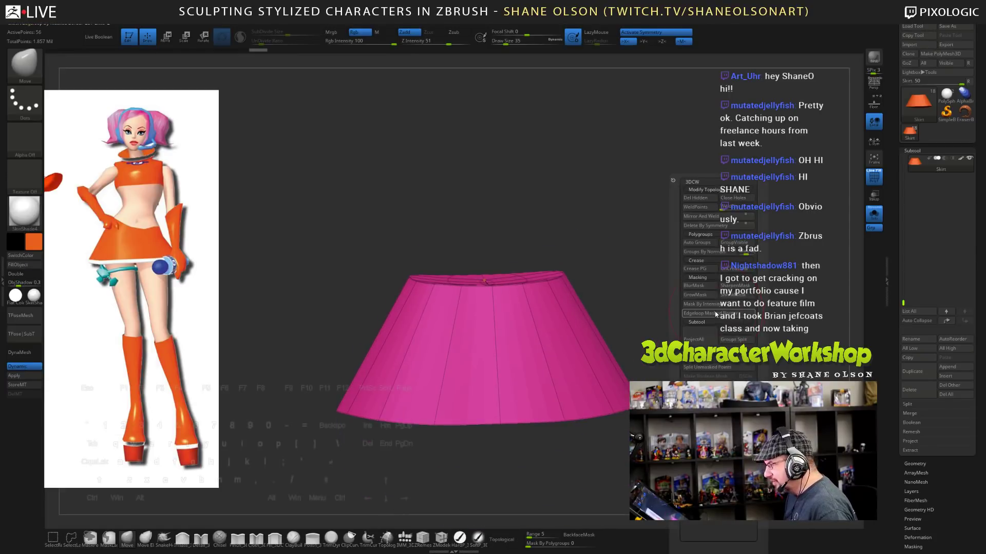
{"action": "left_click", "coordinate": [698, 252]}
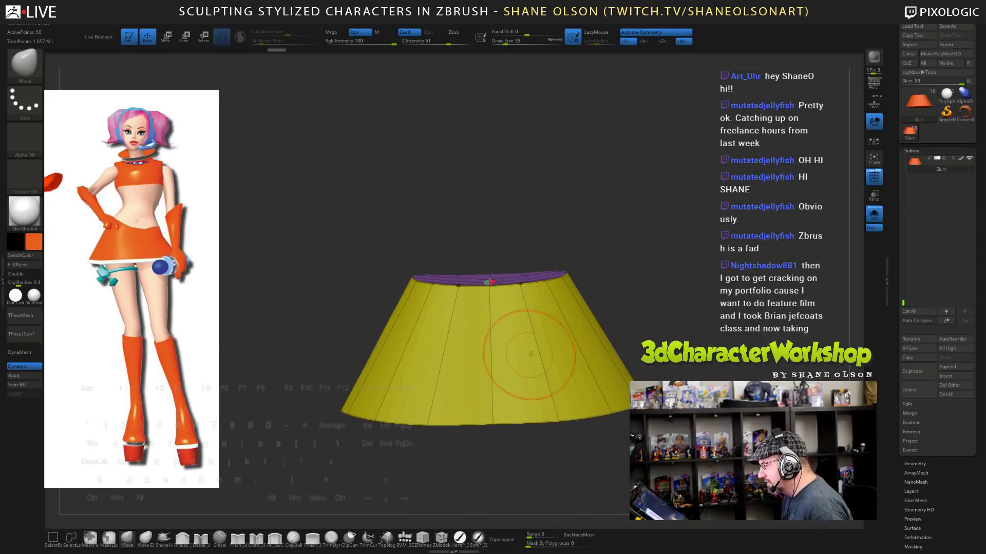
{"action": "left_click", "coordinate": [422, 538]}
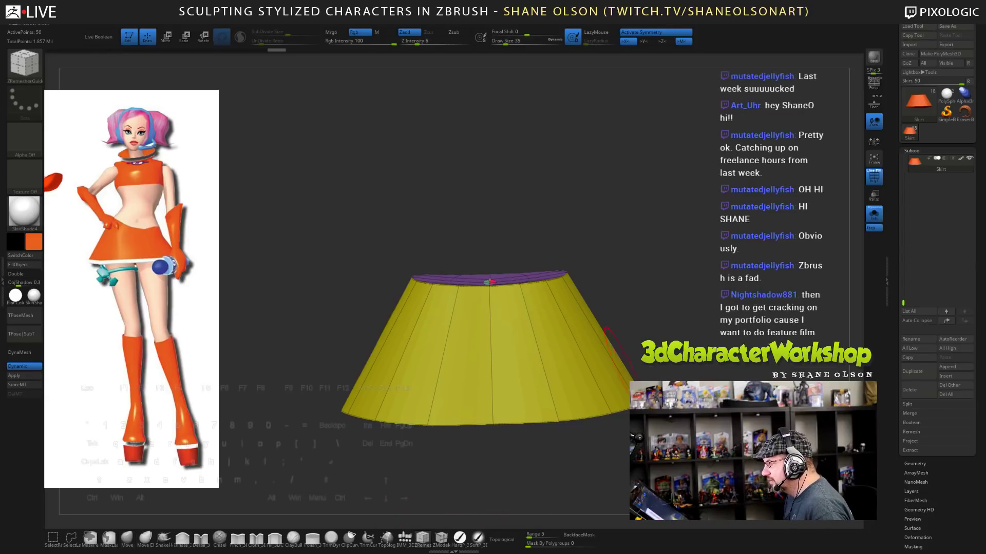
- Turn off the skirt's dynamic subdivision and insert a horizontal edge loop halfway up its side with ZModeler at draw size 16
{"action": "left_click_drag", "start_coordinate": [694, 334], "coordinate": [645, 337]}
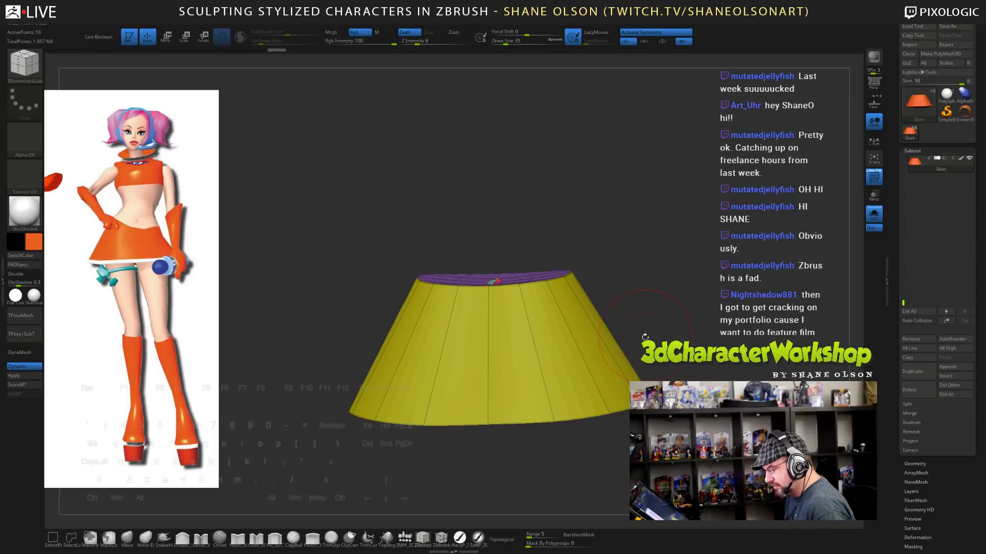
{"action": "mouse_move", "coordinate": [737, 312]}
{"action": "left_mouse_down"}
{"action": "mouse_move", "coordinate": [737, 354]}
{"action": "mouse_move", "coordinate": [739, 314]}
{"action": "mouse_move", "coordinate": [722, 324]}
{"action": "mouse_move", "coordinate": [730, 327]}
{"action": "left_mouse_up"}
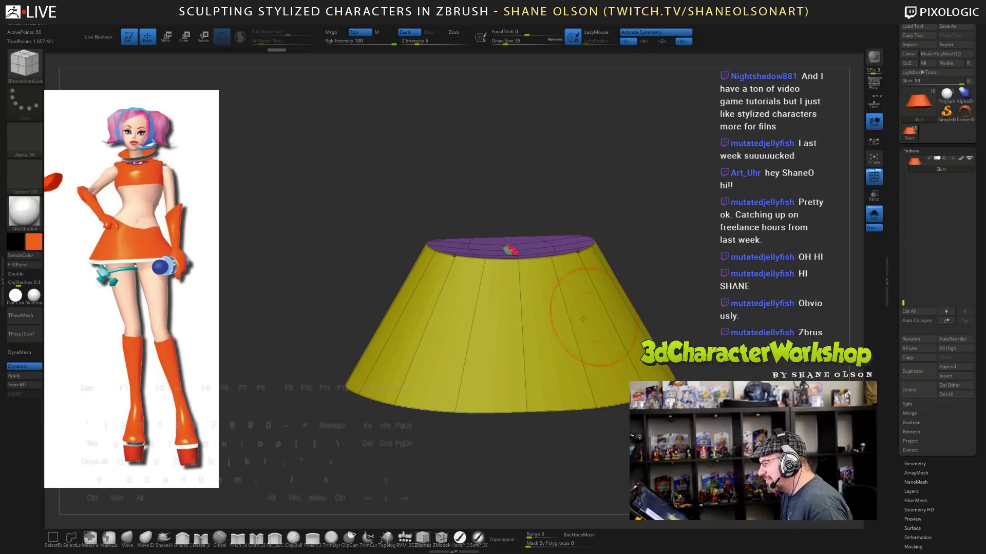
{"action": "key", "text": "shift+d"}
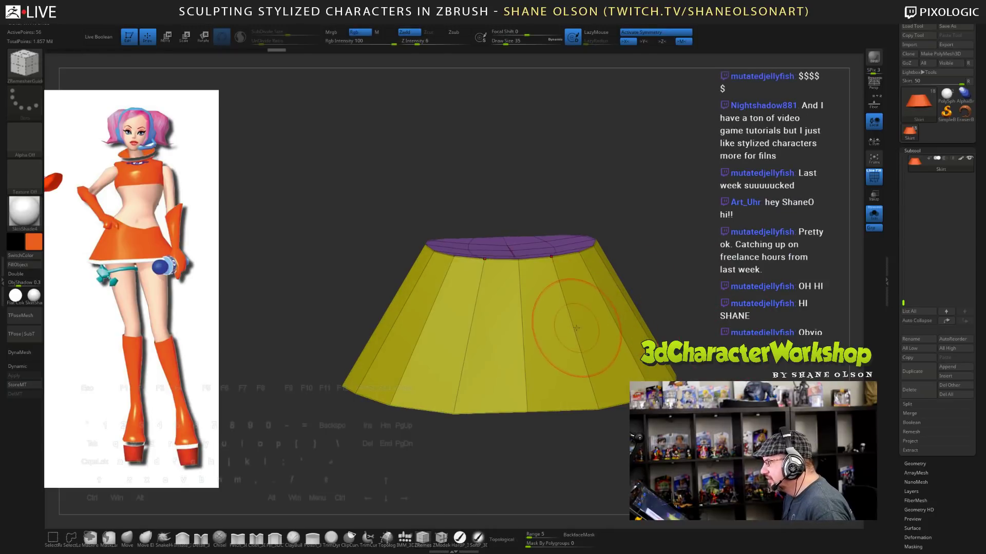
{"action": "key", "text": "s"}
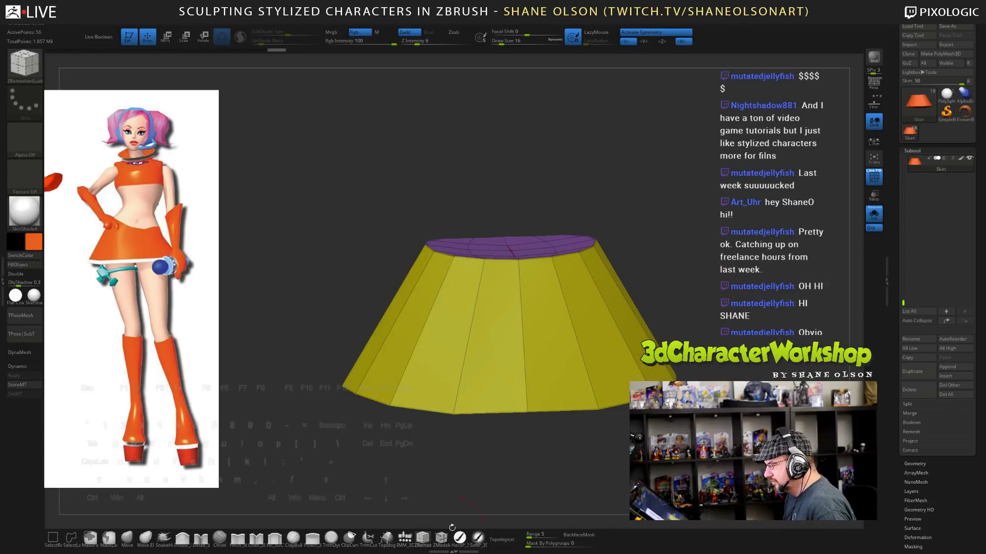
{"action": "left_click", "coordinate": [441, 537]}
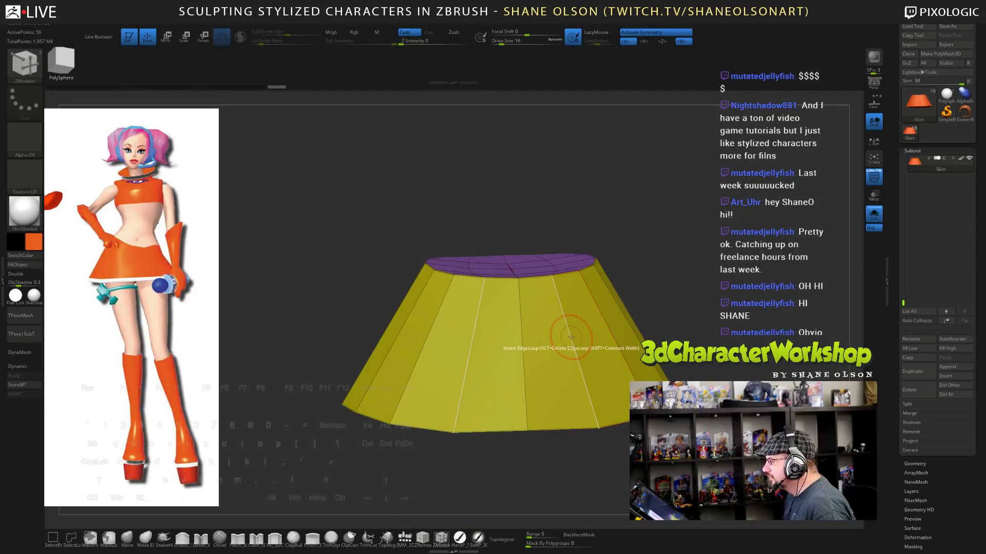
{"action": "left_click", "coordinate": [571, 337]}
- Isolate the skirt's yellow side polygroup, delete the hidden end caps, and turn on double-sided display
{"action": "mouse_move", "coordinate": [696, 299]}
{"action": "left_mouse_down"}
{"action": "mouse_move", "coordinate": [695, 283]}
{"action": "mouse_move", "coordinate": [692, 297]}
{"action": "mouse_move", "coordinate": [745, 312]}
{"action": "mouse_move", "coordinate": [734, 299]}
{"action": "left_mouse_up"}
{"action": "left_click", "coordinate": [571, 348], "text": "ctrl+shift"}
{"action": "key", "text": "2"}
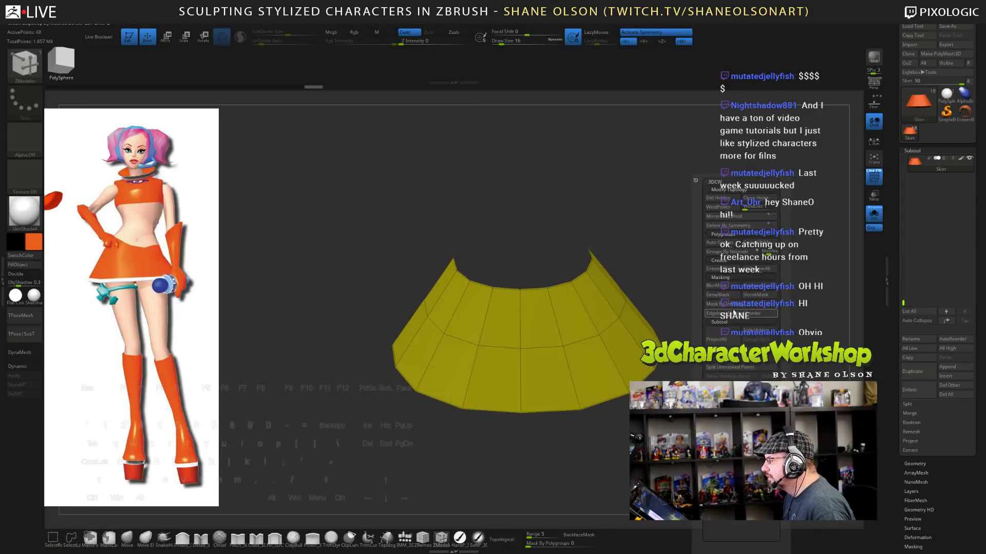
{"action": "left_click", "coordinate": [730, 201]}
{"action": "left_click_drag", "start_coordinate": [682, 240], "coordinate": [399, 292]}
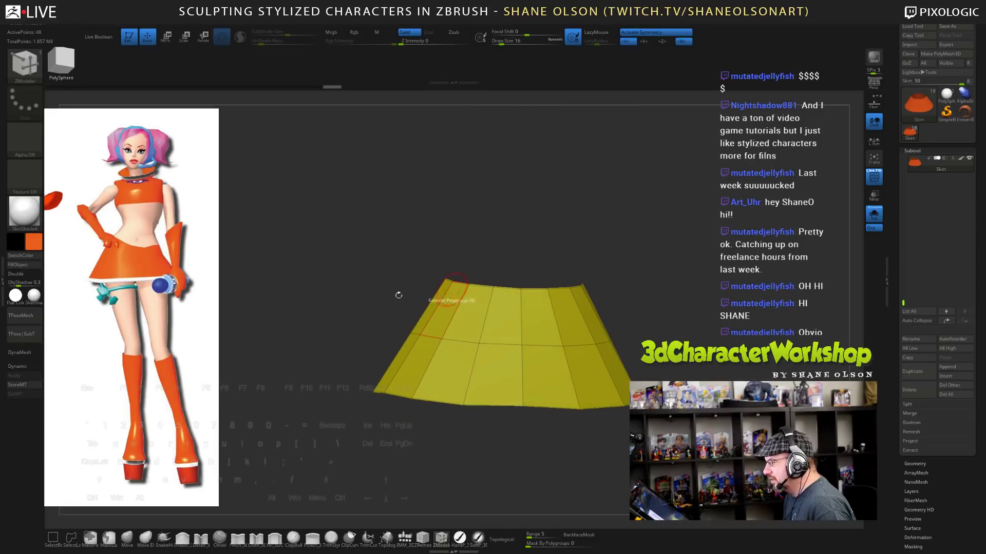
{"action": "left_click", "coordinate": [23, 274]}
{"action": "left_click_drag", "start_coordinate": [708, 287], "coordinate": [713, 322]}
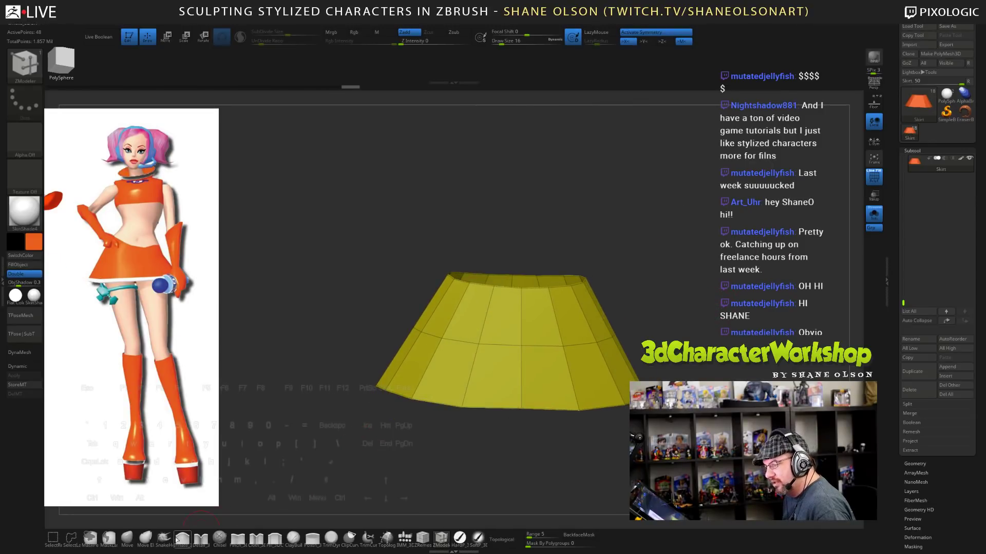
- Reshape the skirt's hem and middle edge loop from several angles with the Move brush at draw size 16
{"action": "left_click", "coordinate": [127, 538]}
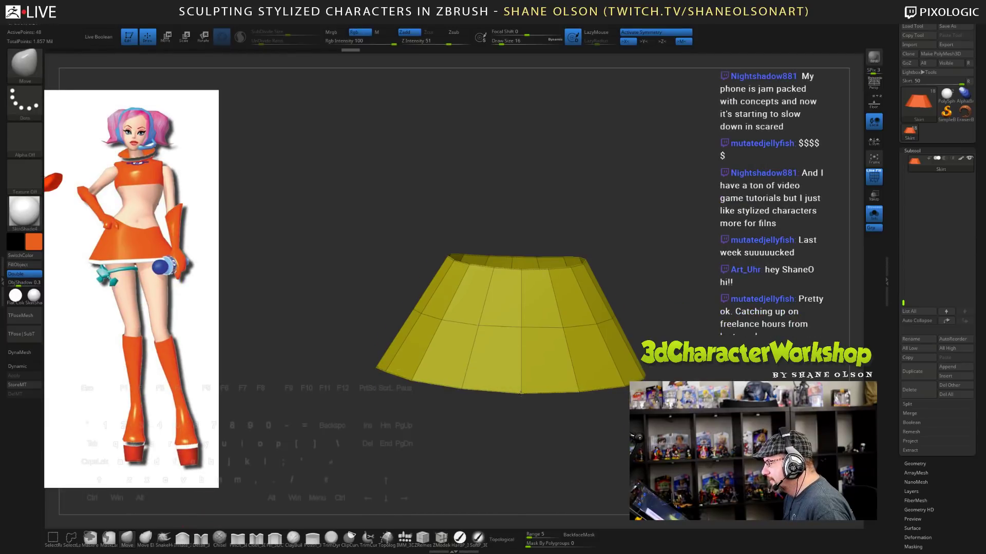
{"action": "left_click_drag", "start_coordinate": [758, 345], "coordinate": [667, 342]}
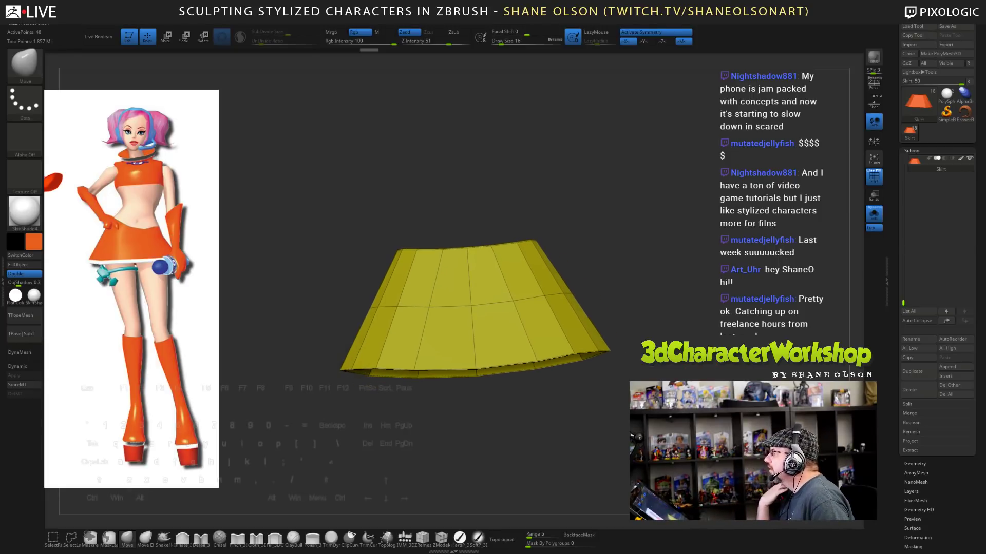
{"action": "mouse_move", "coordinate": [557, 384]}
{"action": "left_mouse_down"}
{"action": "mouse_move", "coordinate": [558, 400]}
{"action": "mouse_move", "coordinate": [550, 375]}
{"action": "left_mouse_up"}
{"action": "mouse_move", "coordinate": [589, 400]}
{"action": "left_mouse_down"}
{"action": "mouse_move", "coordinate": [577, 378]}
{"action": "mouse_move", "coordinate": [546, 363]}
{"action": "mouse_move", "coordinate": [581, 400]}
{"action": "left_mouse_up"}
{"action": "left_click_drag", "start_coordinate": [511, 368], "coordinate": [503, 368]}
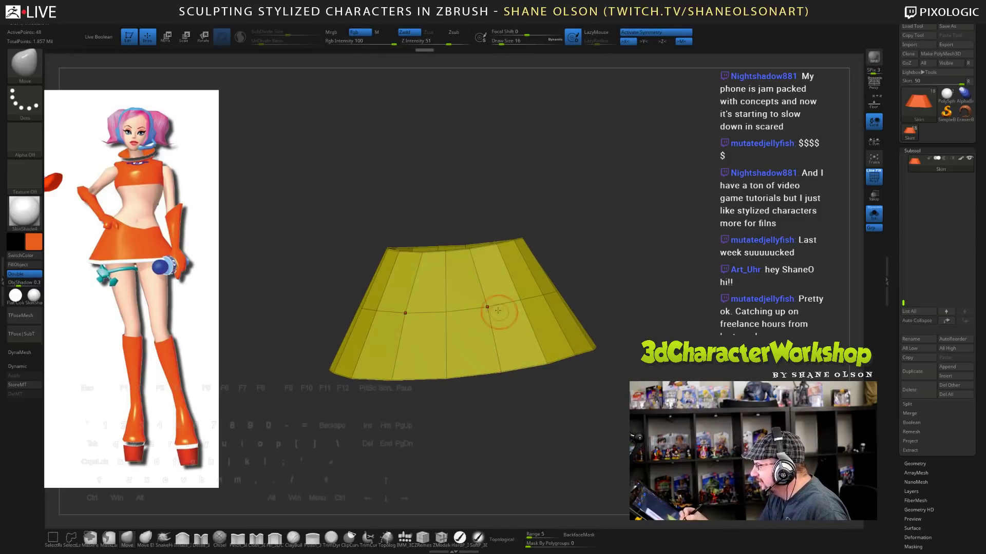
{"action": "left_click_drag", "start_coordinate": [496, 310], "coordinate": [495, 310]}
{"action": "left_click_drag", "start_coordinate": [614, 417], "coordinate": [603, 410]}
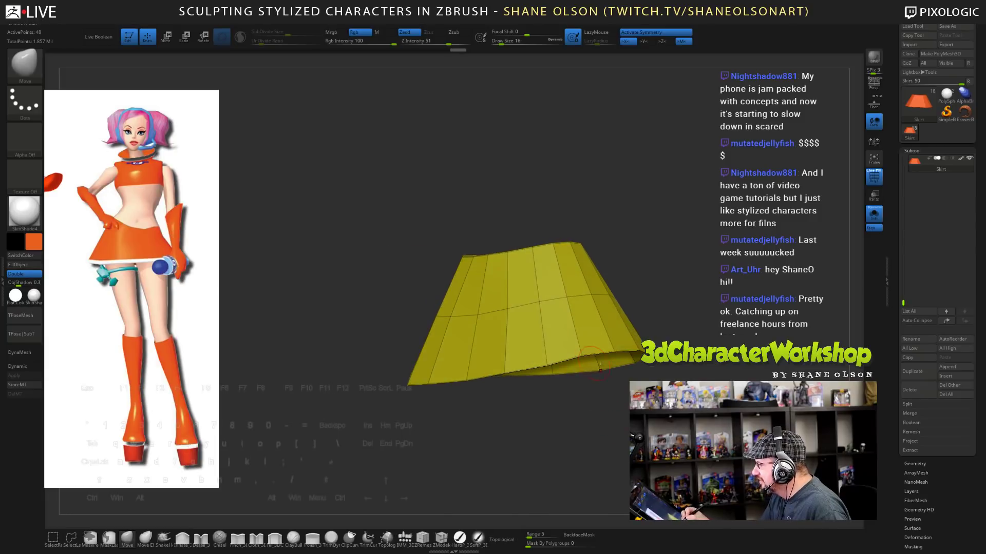
{"action": "left_click_drag", "start_coordinate": [600, 364], "coordinate": [553, 421]}
{"action": "right_click_drag", "start_coordinate": [440, 333], "coordinate": [455, 362]}
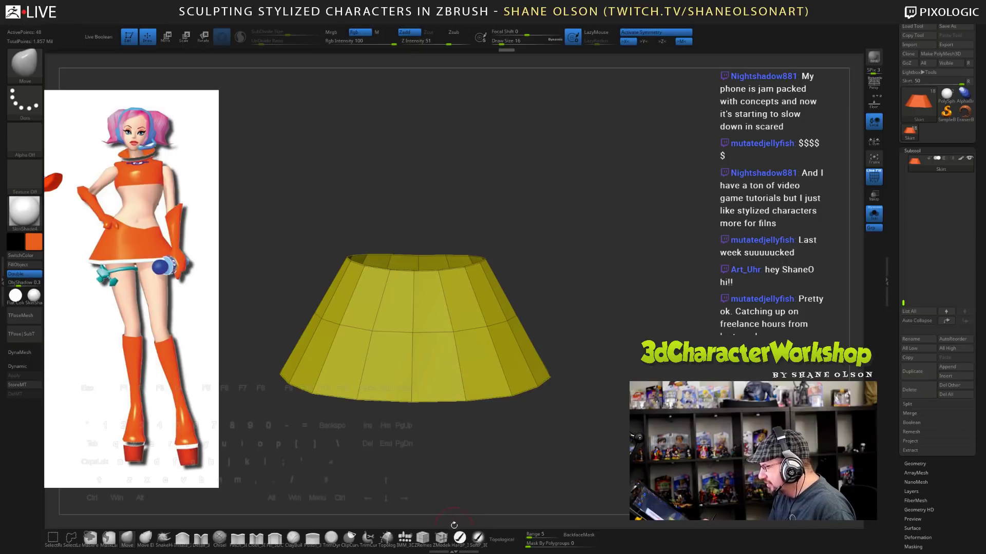
- Insert one more horizontal edge loop in each of the skirt's upper and lower bands with ZModeler
{"action": "left_click", "coordinate": [441, 538]}
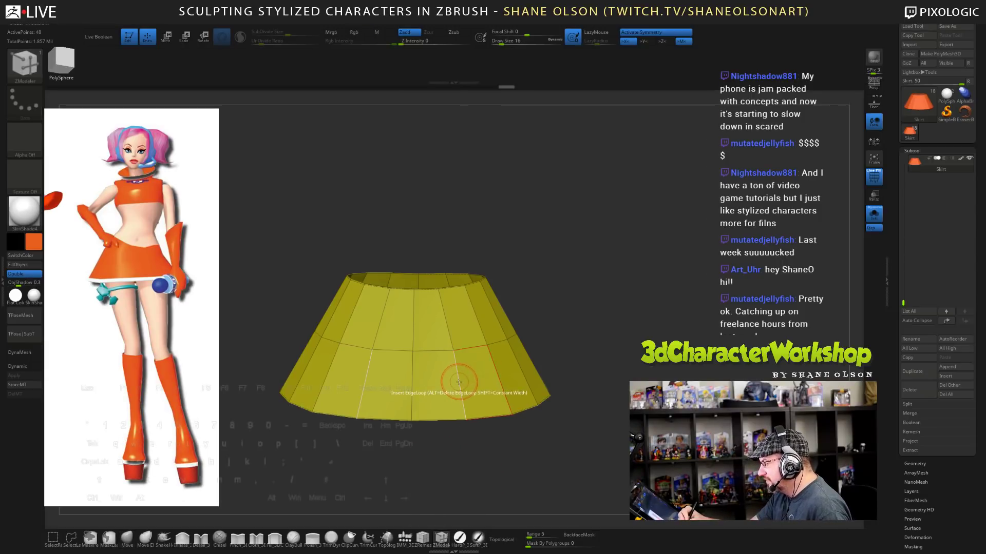
{"action": "left_click", "coordinate": [443, 315]}
{"action": "left_click_drag", "start_coordinate": [625, 402], "coordinate": [561, 457], "text": "alt"}
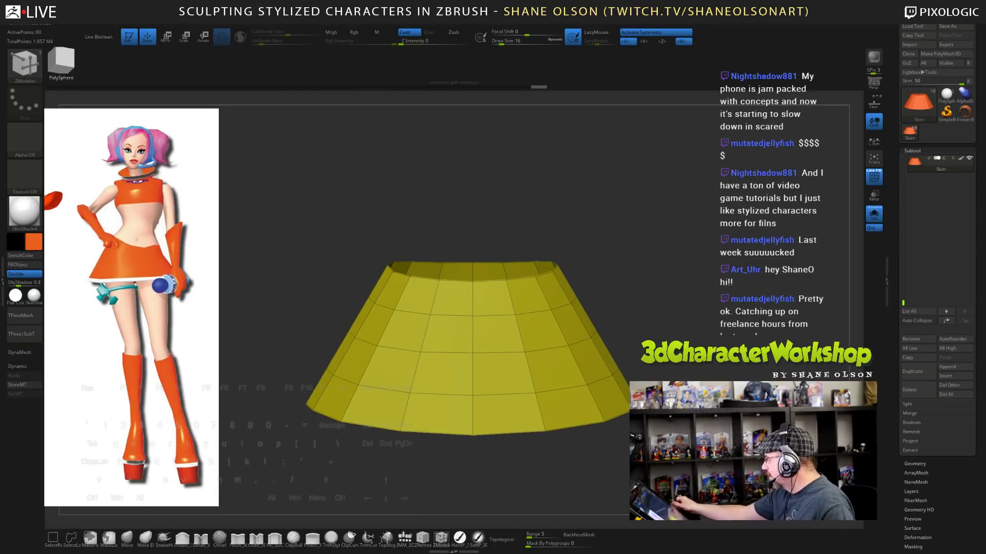
- Activate Dynamic Subdiv on the skirt with the Always YES option and extrude its whole polygroup to give the cloth thickness
{"action": "left_click_drag", "start_coordinate": [689, 366], "coordinate": [707, 366], "text": "alt"}
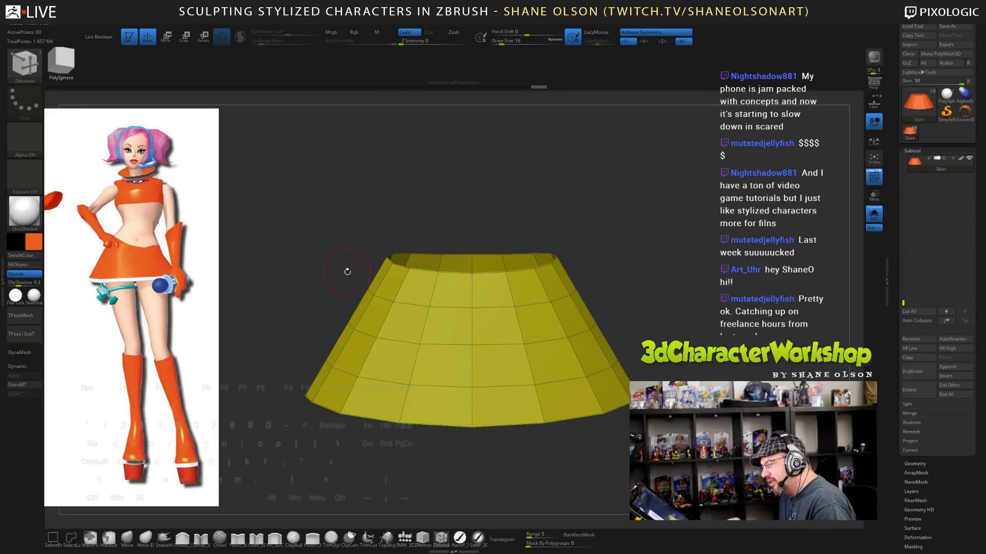
{"action": "left_click_drag", "start_coordinate": [674, 243], "coordinate": [707, 247], "text": "alt"}
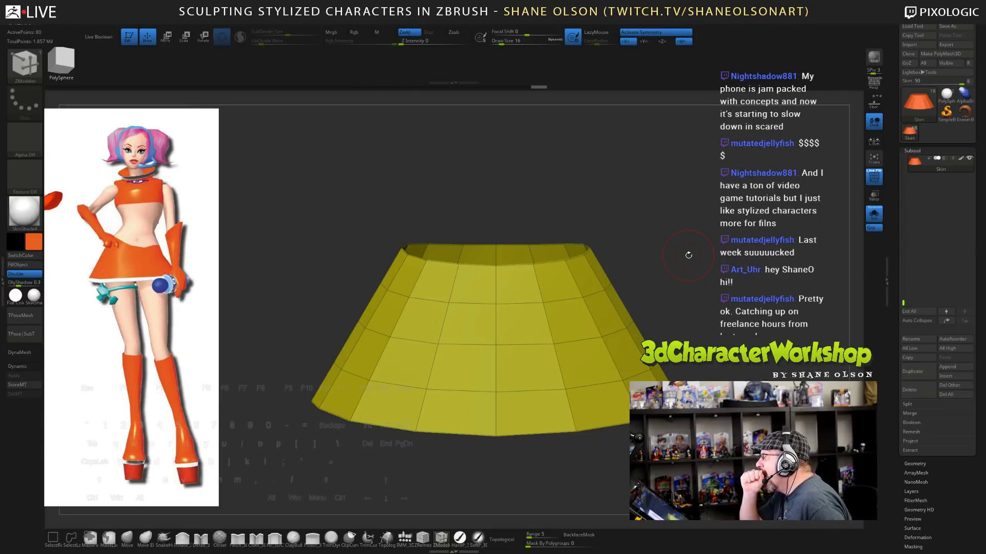
{"action": "mouse_move", "coordinate": [694, 266]}
{"action": "left_mouse_down", "text": "alt"}
{"action": "mouse_move", "coordinate": [703, 278]}
{"action": "mouse_move", "coordinate": [702, 259]}
{"action": "left_mouse_up", "text": "alt"}
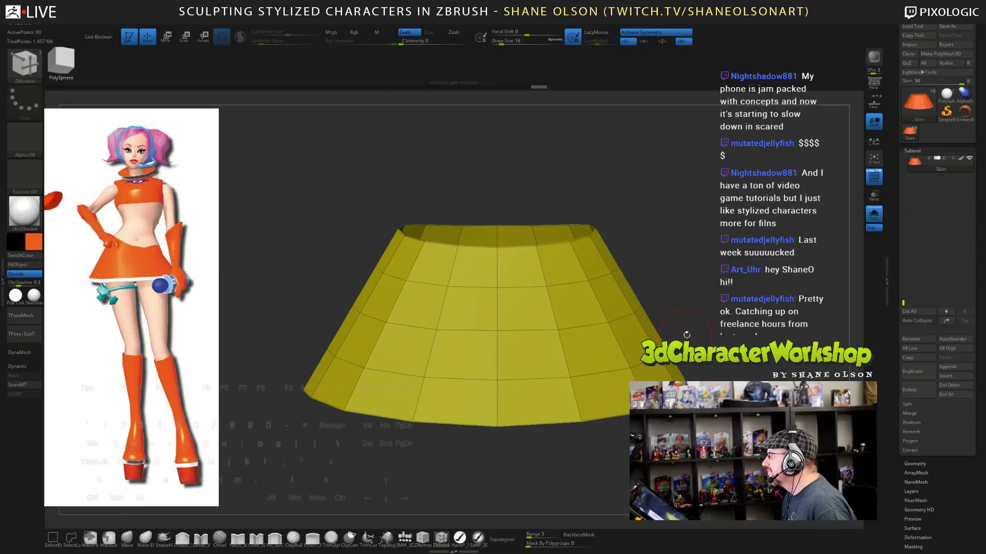
{"action": "left_click_drag", "start_coordinate": [686, 334], "coordinate": [648, 373]}
{"action": "key", "text": "d"}
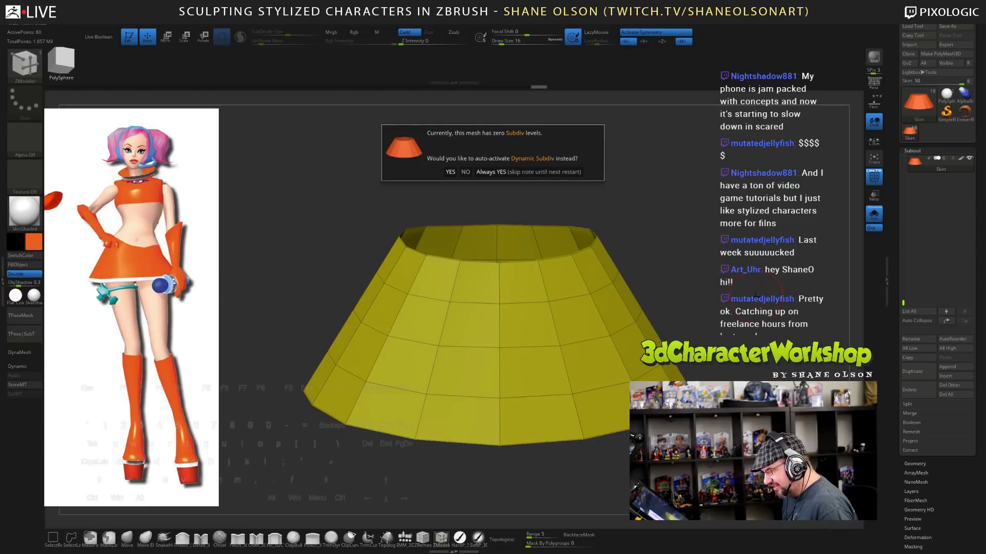
{"action": "left_click", "coordinate": [494, 172]}
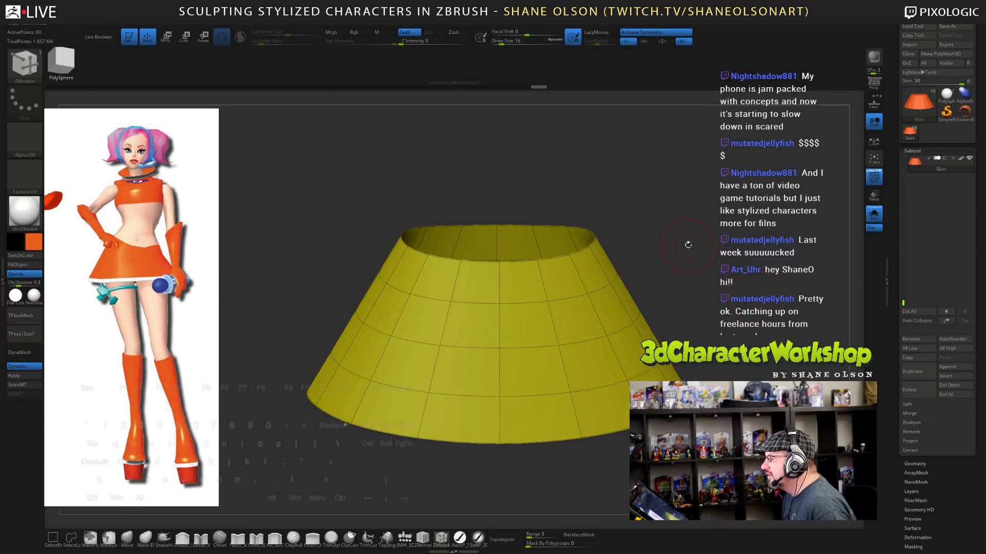
{"action": "left_click_drag", "start_coordinate": [704, 259], "coordinate": [692, 239], "text": "alt"}
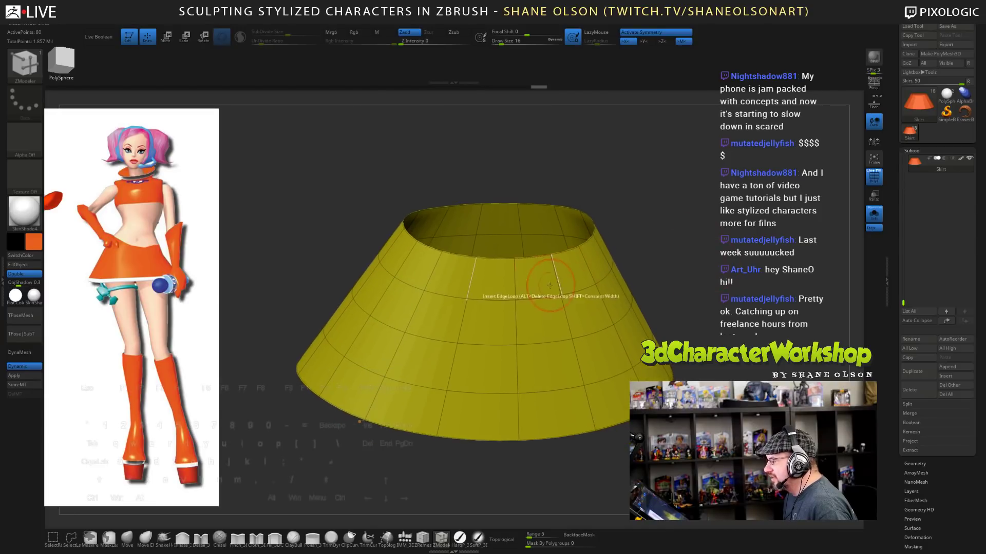
{"action": "left_click_drag", "start_coordinate": [530, 273], "coordinate": [500, 266]}
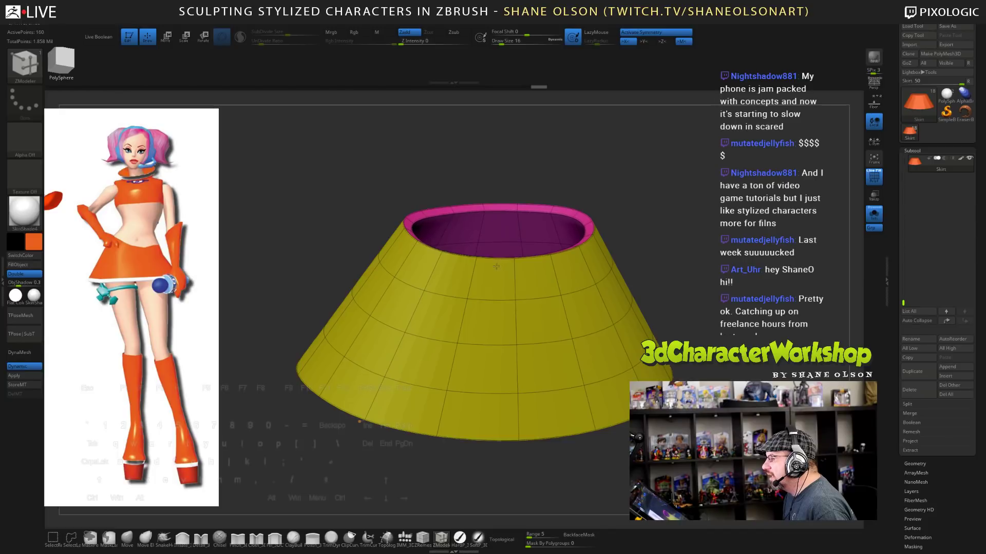
- Leave Solo mode and apply ZModeler's Transpose EdgeLoop Complete action to the skirt's waist edge
{"action": "left_click_drag", "start_coordinate": [725, 276], "coordinate": [711, 251]}
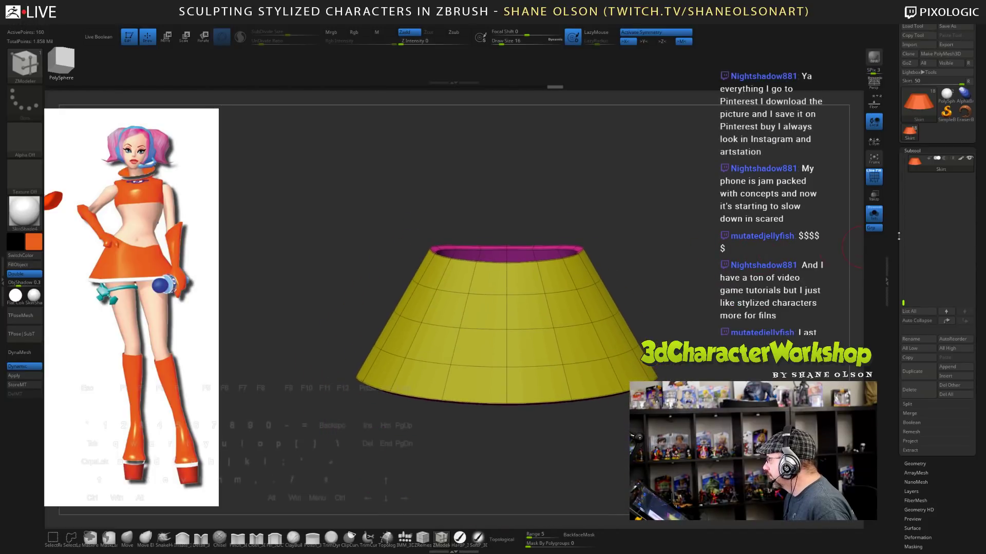
{"action": "left_click", "coordinate": [871, 221]}
{"action": "left_click_drag", "start_coordinate": [785, 286], "coordinate": [717, 274]}
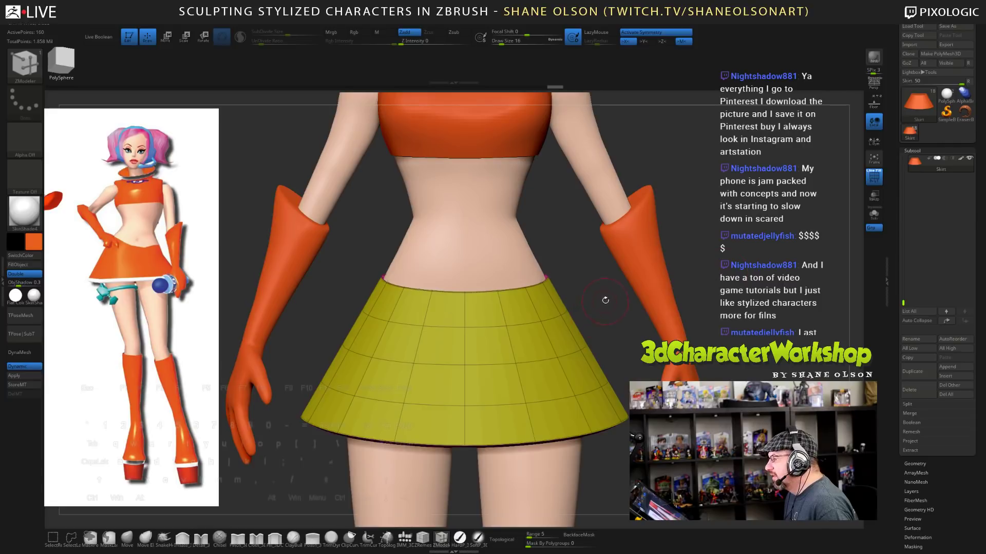
{"action": "left_click_drag", "start_coordinate": [580, 276], "coordinate": [591, 303], "text": "alt"}
{"action": "left_click_drag", "start_coordinate": [595, 242], "coordinate": [576, 261]}
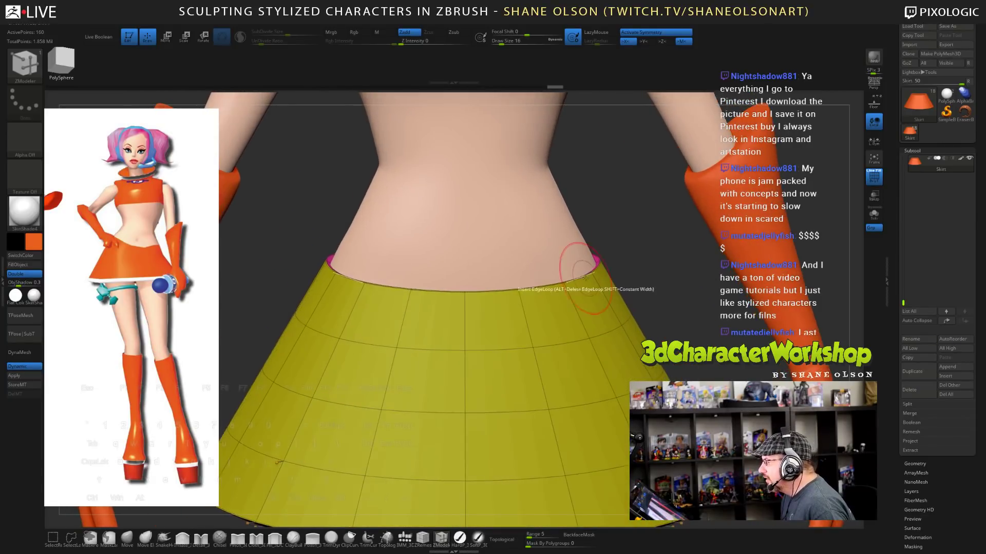
{"action": "key", "text": "space"}
{"action": "left_click", "coordinate": [625, 342]}
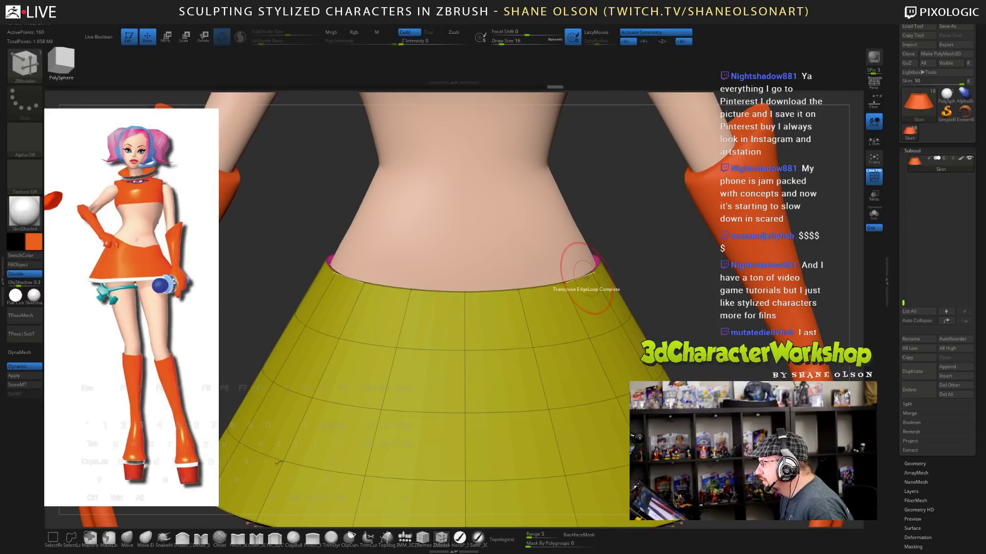
{"action": "left_click", "coordinate": [586, 279]}
{"action": "left_click_drag", "start_coordinate": [648, 256], "coordinate": [574, 253]}
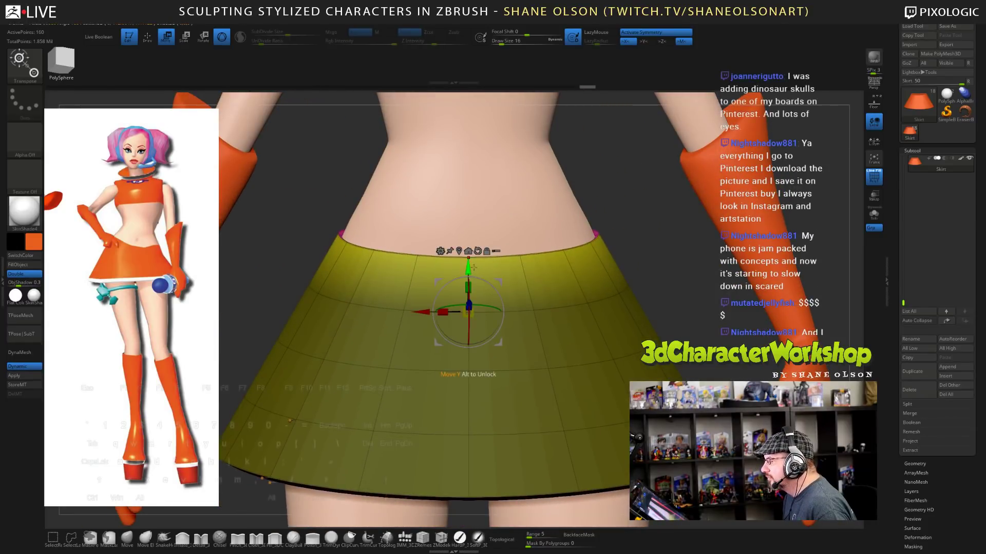
- Lower the skirt's waist edge slightly and widen it a little so it fits the hips, and clear the mask
{"action": "left_click", "coordinate": [478, 251]}
{"action": "left_click_drag", "start_coordinate": [468, 265], "coordinate": [469, 274]}
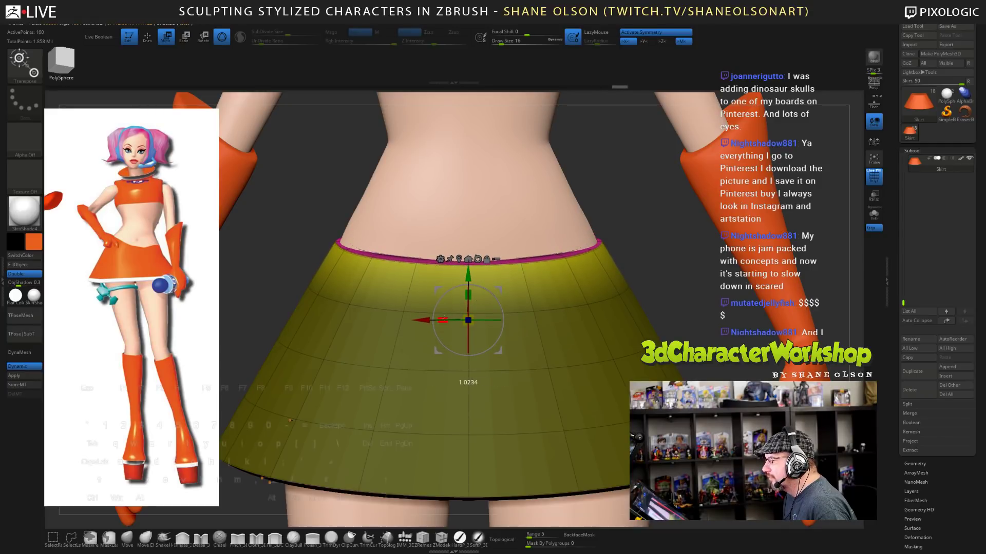
{"action": "left_click_drag", "start_coordinate": [610, 165], "coordinate": [609, 206]}
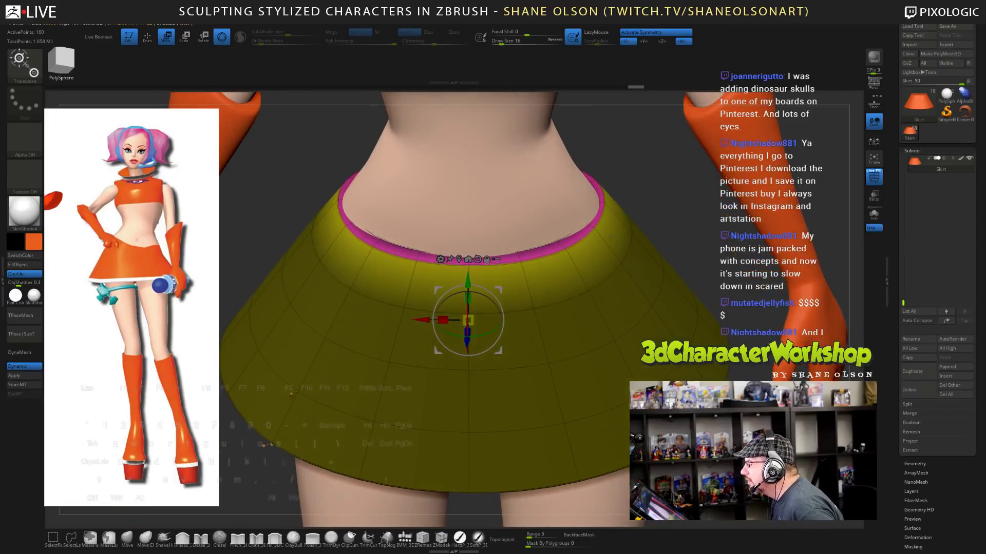
{"action": "right_click_drag", "start_coordinate": [608, 205], "coordinate": [608, 198], "text": "shift"}
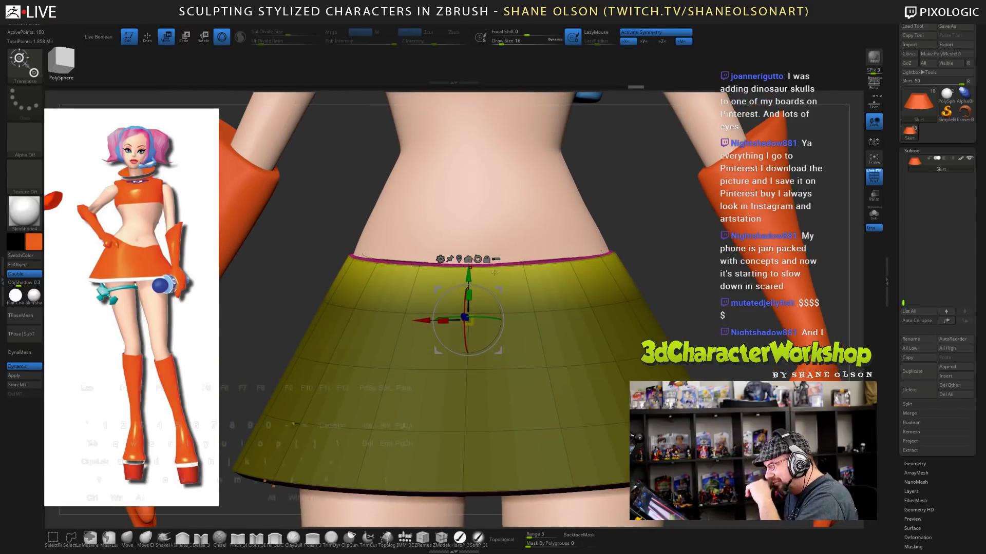
{"action": "left_click_drag", "start_coordinate": [468, 274], "coordinate": [468, 276]}
{"action": "left_click_drag", "start_coordinate": [642, 194], "coordinate": [620, 174], "text": "shift"}
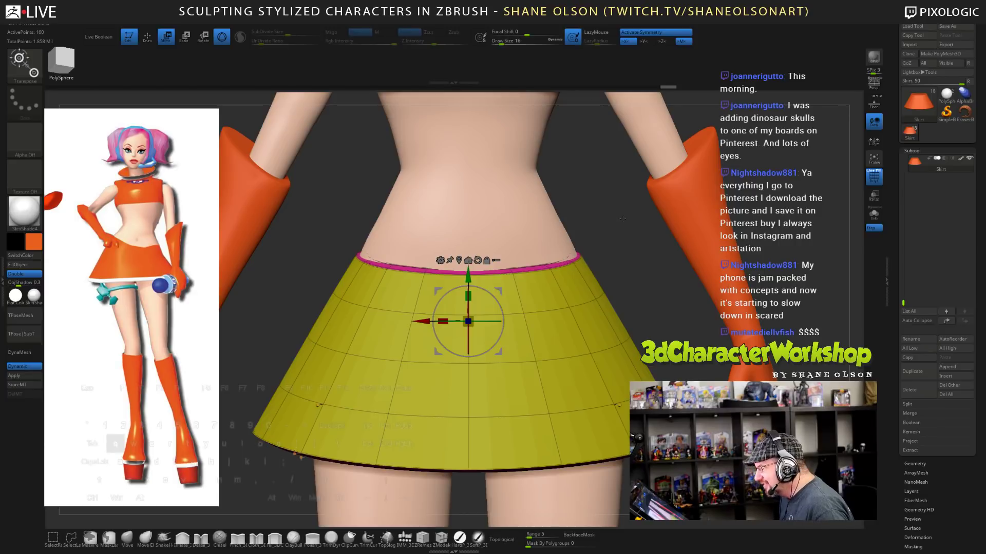
- Solo the skirt, mask everything except its pink waistband, and centre the reoriented gizmo on the unmasked band with symmetry off
{"action": "key", "text": "q"}
{"action": "left_click", "coordinate": [875, 216]}
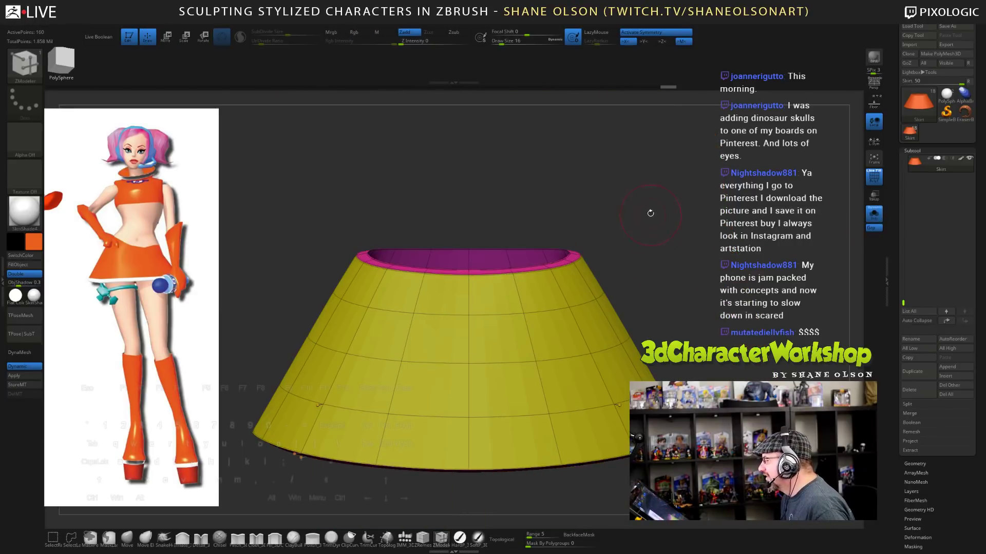
{"action": "left_click_drag", "start_coordinate": [651, 213], "coordinate": [670, 250], "text": "alt"}
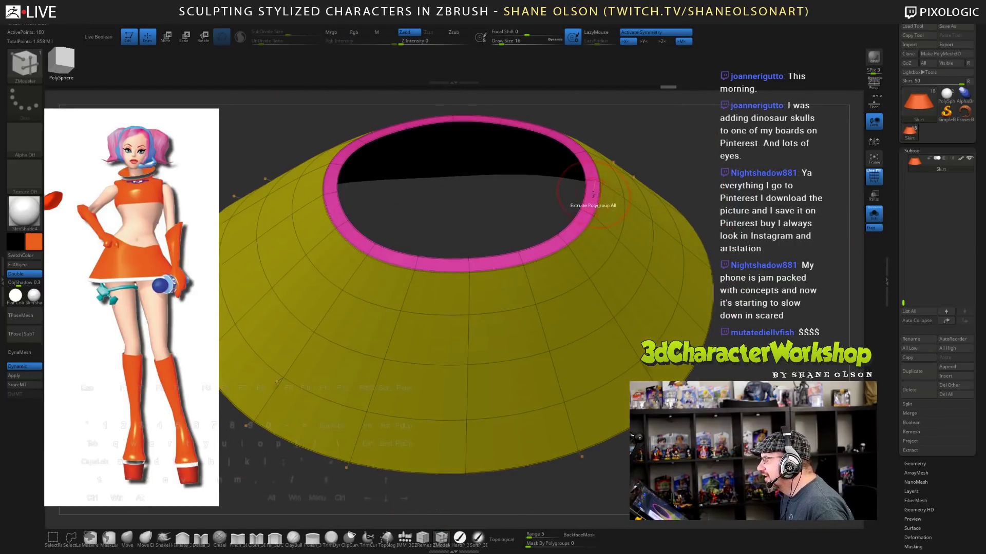
{"action": "left_click", "coordinate": [590, 198], "text": "ctrl"}
{"action": "key", "text": "w"}
{"action": "left_click_drag", "start_coordinate": [729, 216], "coordinate": [750, 150], "text": "shift"}
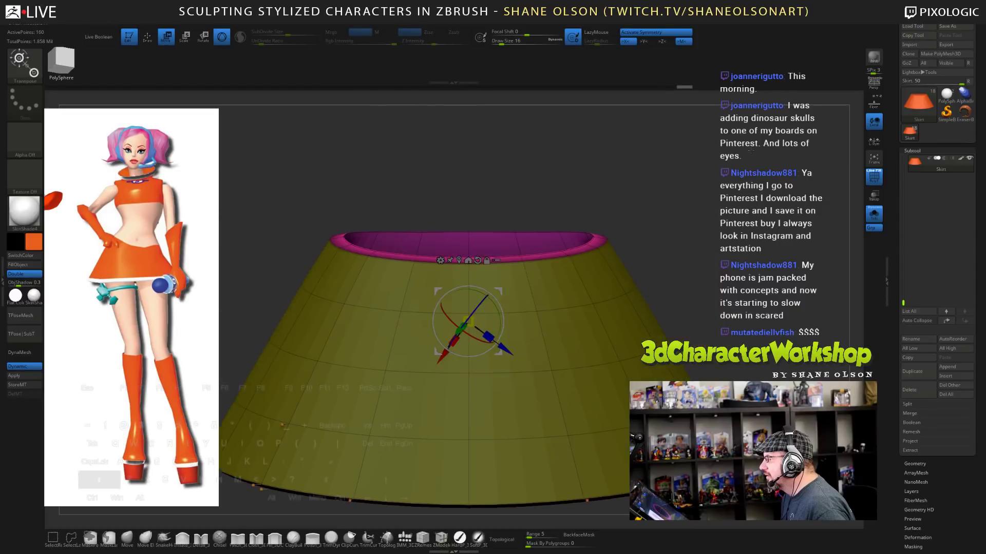
{"action": "key", "text": "alt"}
{"action": "key", "text": "x"}
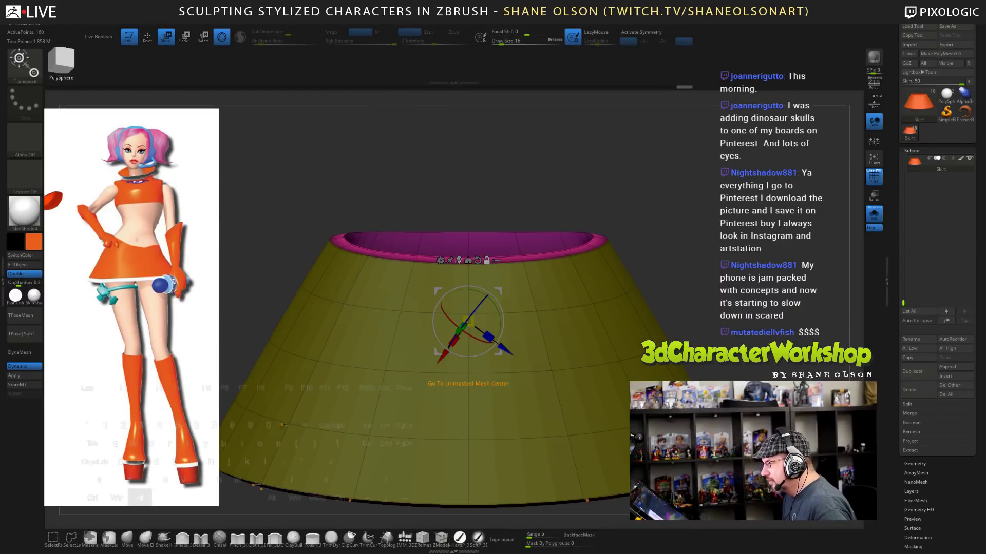
{"action": "left_click", "coordinate": [467, 260]}
{"action": "left_click", "coordinate": [477, 180], "text": "alt"}
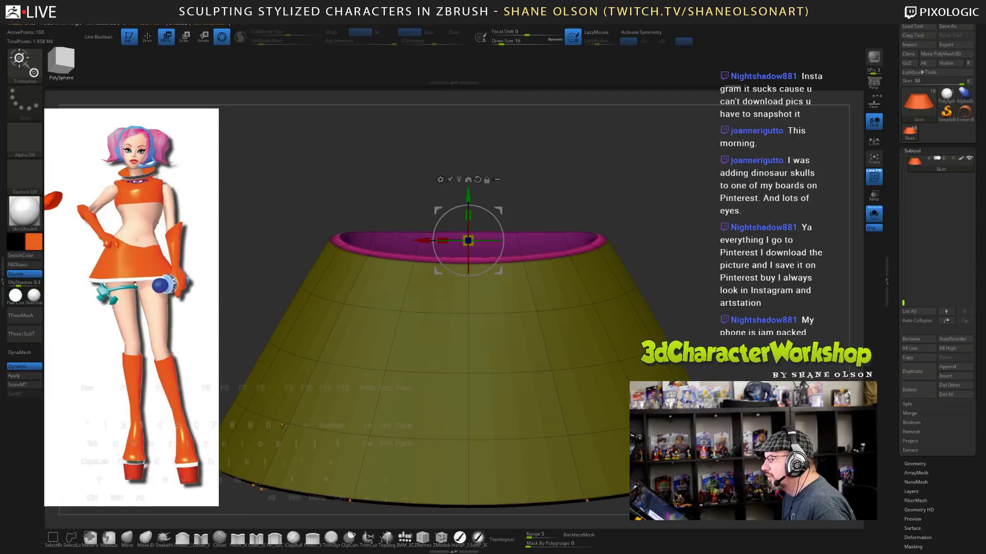
- Leave Solo mode, raise the skirt's waistband slightly against the hips and clear the mask
{"action": "left_click", "coordinate": [874, 215]}
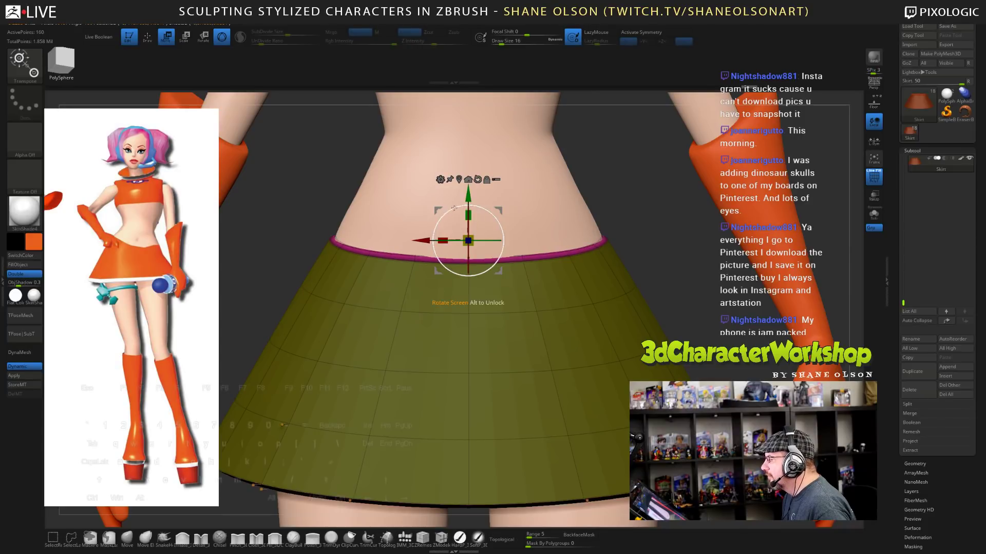
{"action": "left_click_drag", "start_coordinate": [466, 195], "coordinate": [467, 193]}
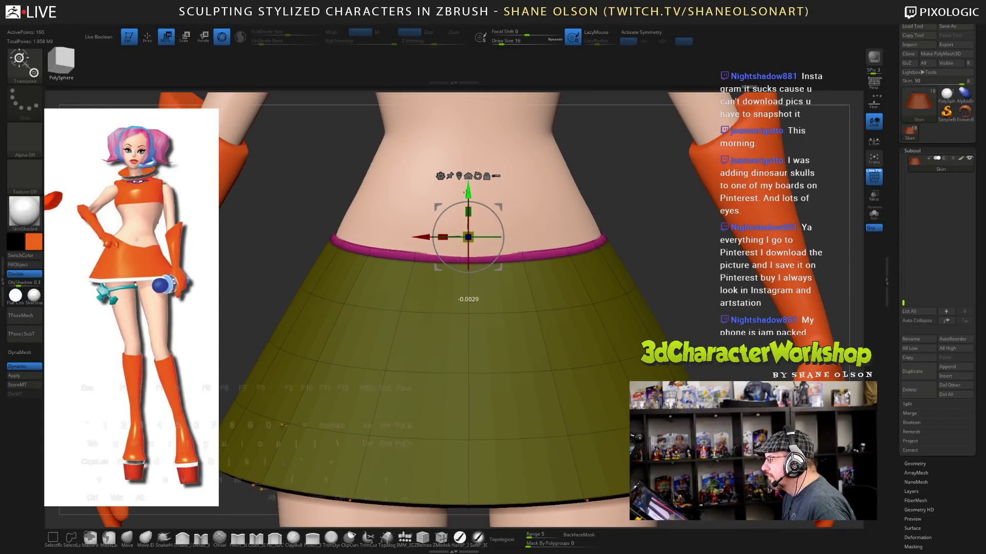
{"action": "left_click_drag", "start_coordinate": [601, 177], "coordinate": [626, 175]}
{"action": "left_click_drag", "start_coordinate": [639, 236], "coordinate": [641, 200], "text": "alt"}
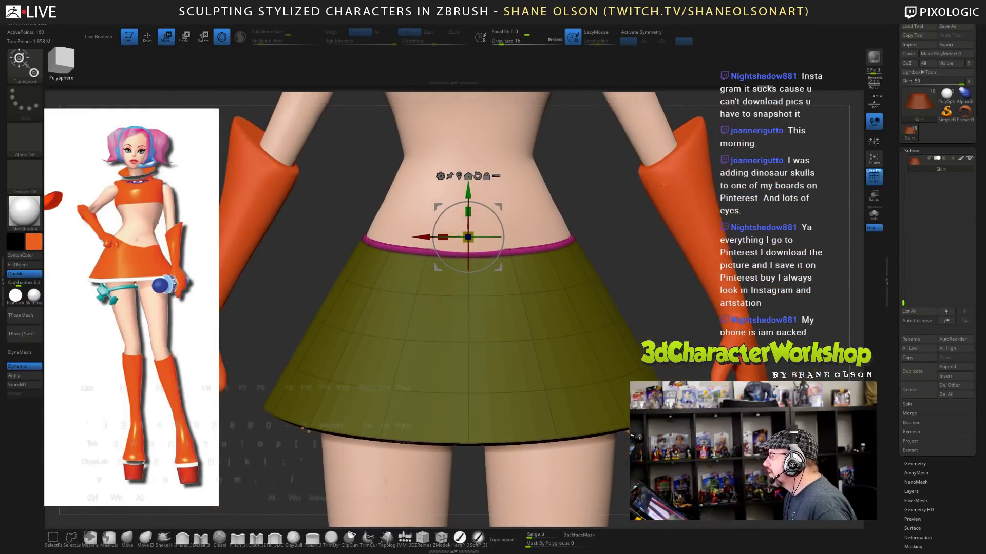
{"action": "left_click_drag", "start_coordinate": [769, 179], "coordinate": [763, 225], "text": "ctrl"}
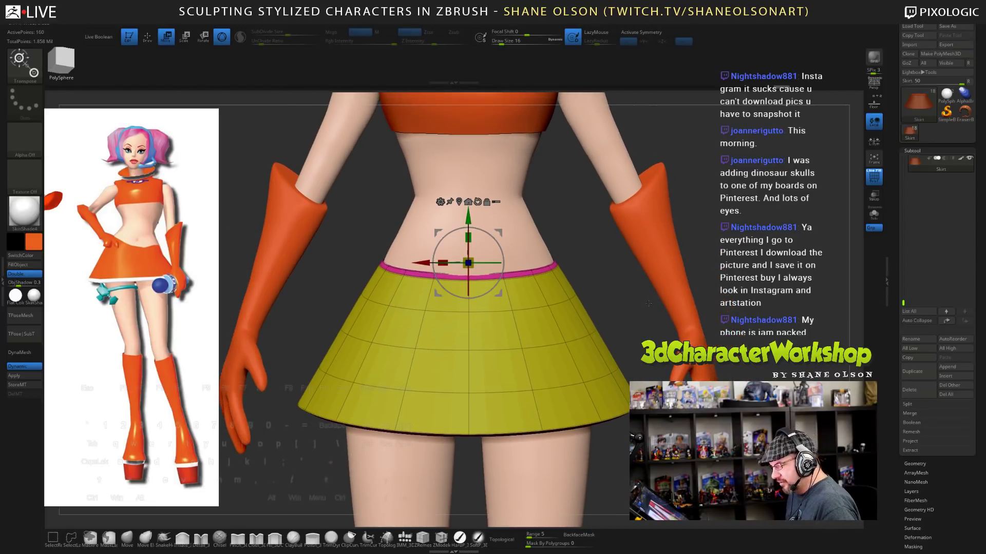
- Switch to the Move brush with draw size 31 and X symmetry on to shape the skirt around the hips
{"action": "key", "text": "q"}
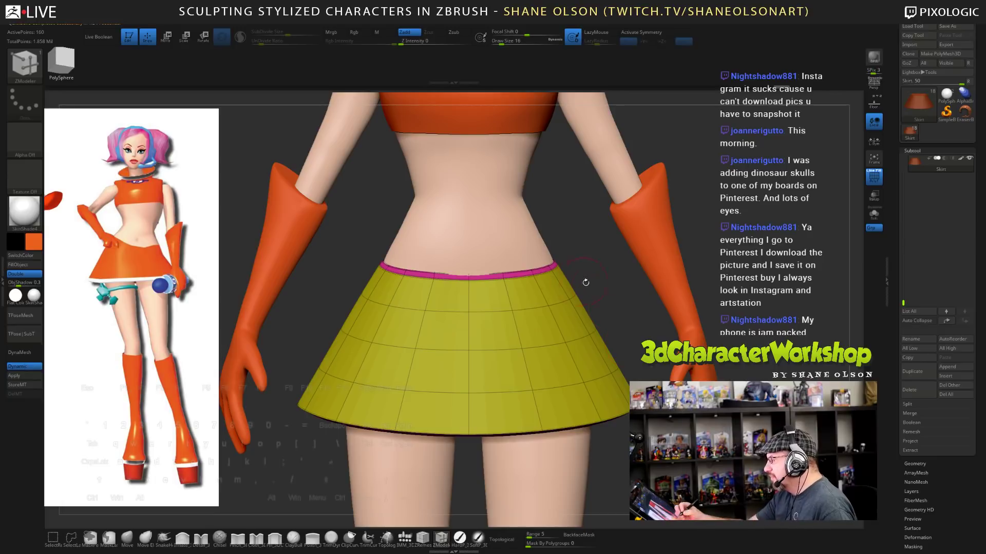
{"action": "left_click", "coordinate": [127, 537]}
{"action": "key", "text": "s"}
{"action": "left_click_drag", "start_coordinate": [739, 337], "coordinate": [737, 374]}
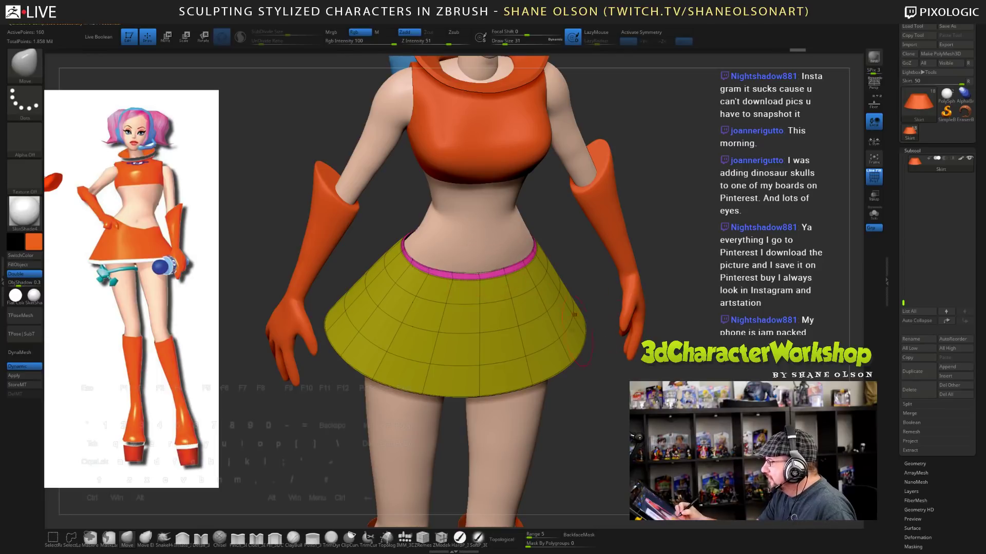
{"action": "mouse_move", "coordinate": [743, 332]}
{"action": "left_mouse_down"}
{"action": "mouse_move", "coordinate": [662, 333]}
{"action": "mouse_move", "coordinate": [693, 354]}
{"action": "mouse_move", "coordinate": [711, 334]}
{"action": "left_mouse_up"}
{"action": "right_click_drag", "start_coordinate": [563, 264], "coordinate": [573, 237]}
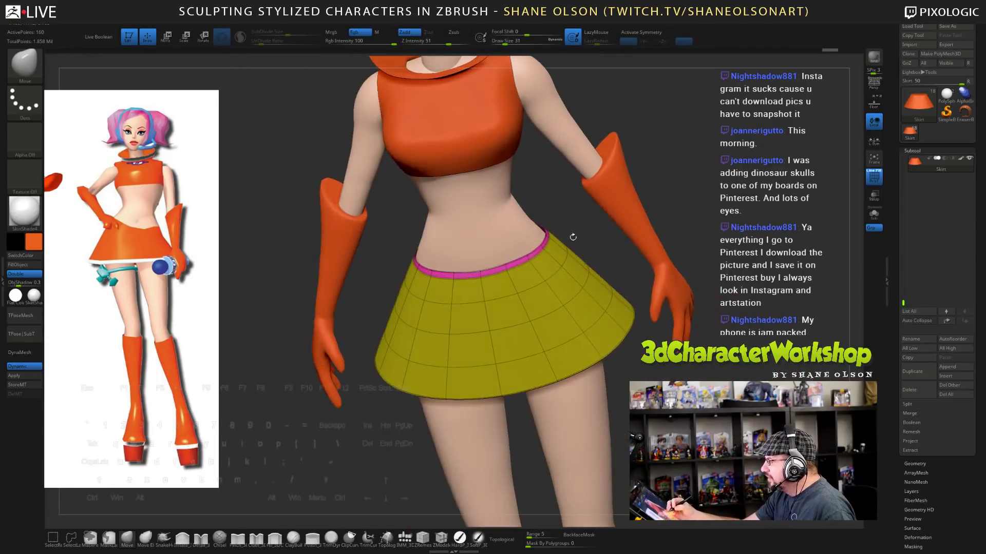
{"action": "key", "text": "x"}
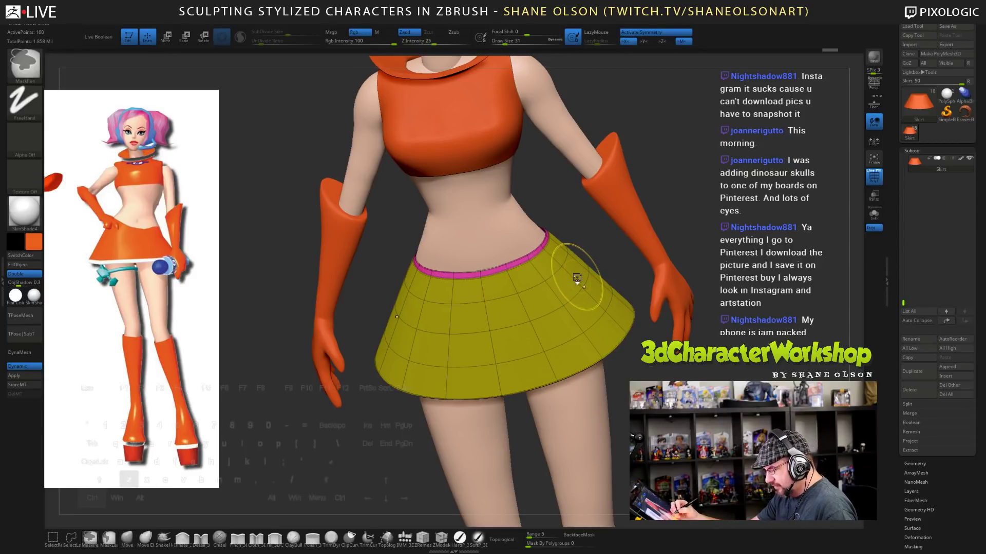
{"action": "mouse_move", "coordinate": [566, 256]}
{"action": "right_mouse_down"}
{"action": "mouse_move", "coordinate": [563, 267]}
{"action": "mouse_move", "coordinate": [596, 282]}
{"action": "mouse_move", "coordinate": [607, 329]}
{"action": "mouse_move", "coordinate": [583, 277]}
{"action": "right_mouse_up"}
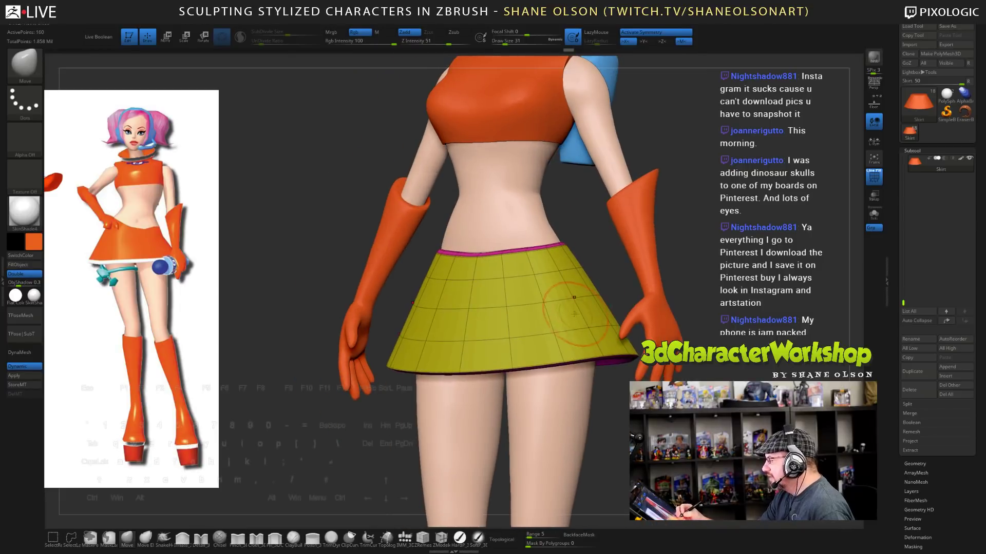
{"action": "mouse_move", "coordinate": [574, 314]}
{"action": "right_mouse_down"}
{"action": "mouse_move", "coordinate": [652, 329]}
{"action": "mouse_move", "coordinate": [742, 283]}
{"action": "right_mouse_up"}
- Reduce the Move brush's draw size to 13 and refine how the skirt's waistband sits on the hips
{"action": "key", "text": "s"}
{"action": "left_click_drag", "start_coordinate": [744, 283], "coordinate": [742, 283]}
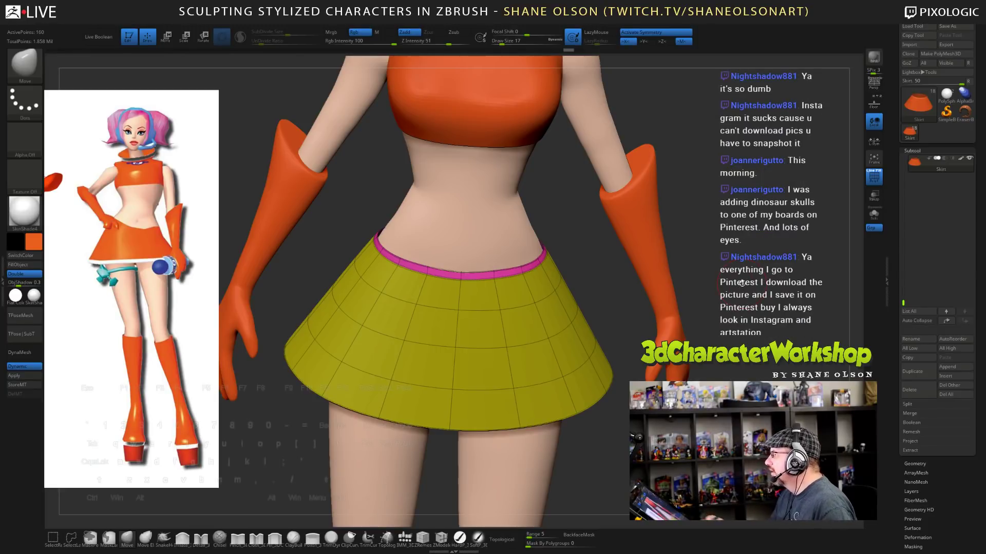
{"action": "mouse_move", "coordinate": [570, 269]}
{"action": "right_mouse_down", "text": "alt"}
{"action": "mouse_move", "coordinate": [575, 219]}
{"action": "mouse_move", "coordinate": [586, 238]}
{"action": "right_mouse_up", "text": "alt"}
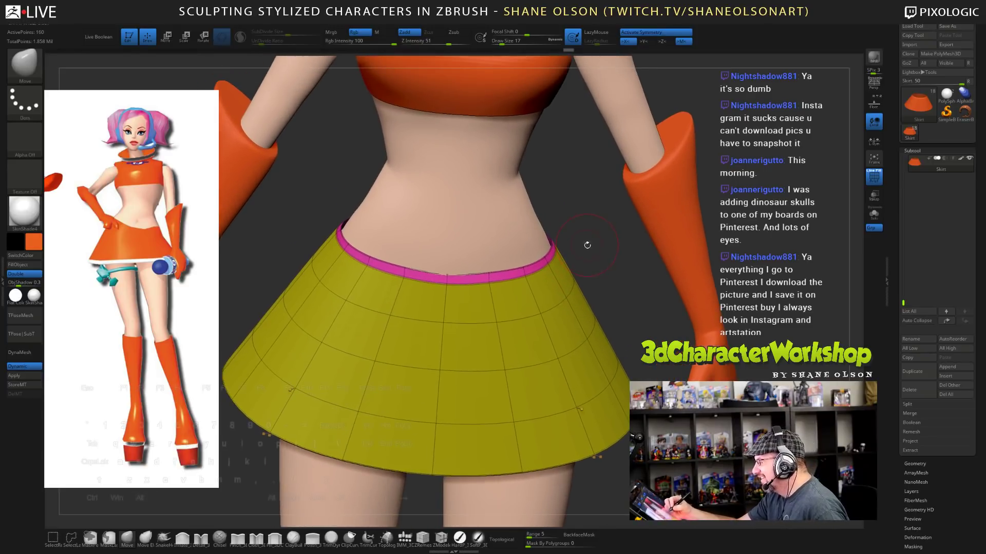
{"action": "key", "text": "s"}
{"action": "left_click_drag", "start_coordinate": [586, 246], "coordinate": [584, 247]}
{"action": "mouse_move", "coordinate": [586, 248]}
{"action": "right_mouse_down", "text": "alt"}
{"action": "mouse_move", "coordinate": [604, 257]}
{"action": "mouse_move", "coordinate": [594, 249]}
{"action": "mouse_move", "coordinate": [594, 259]}
{"action": "right_mouse_up", "text": "alt"}
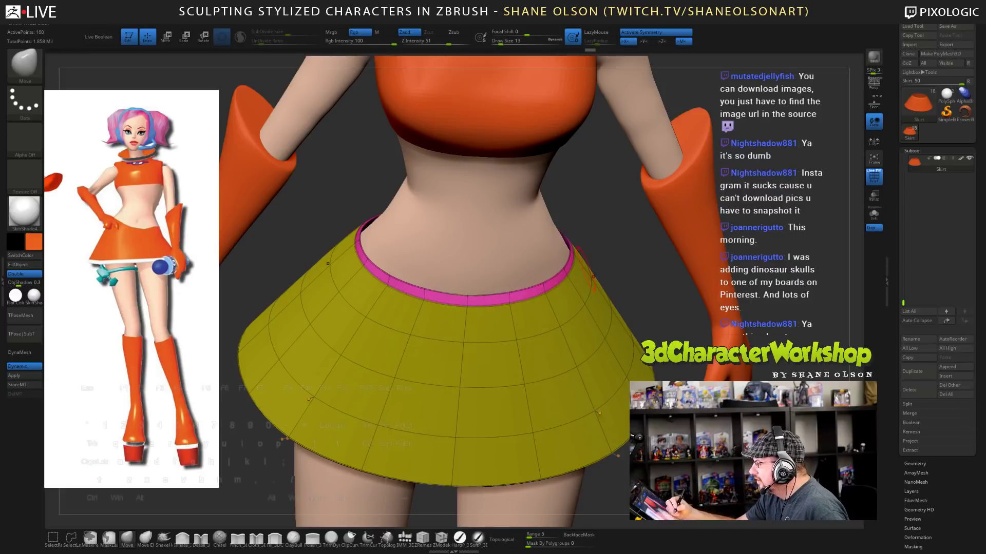
{"action": "right_click_drag", "start_coordinate": [515, 305], "coordinate": [543, 299]}
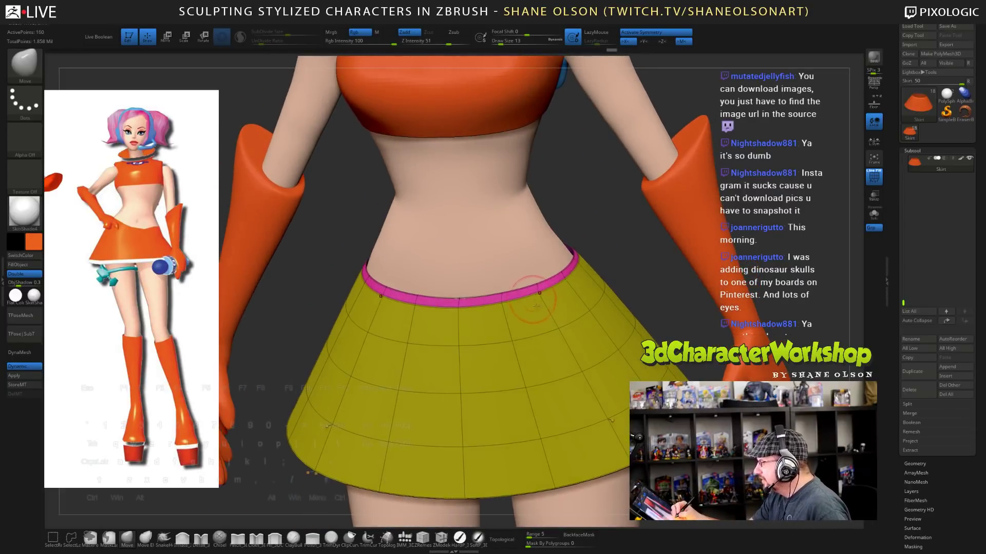
- Crease the skirt's waist edge with ZModeler's Crease EdgeLoop Complete action and turn off the Dynamic Subdiv preview
{"action": "left_click", "coordinate": [445, 535]}
{"action": "key", "text": "space"}
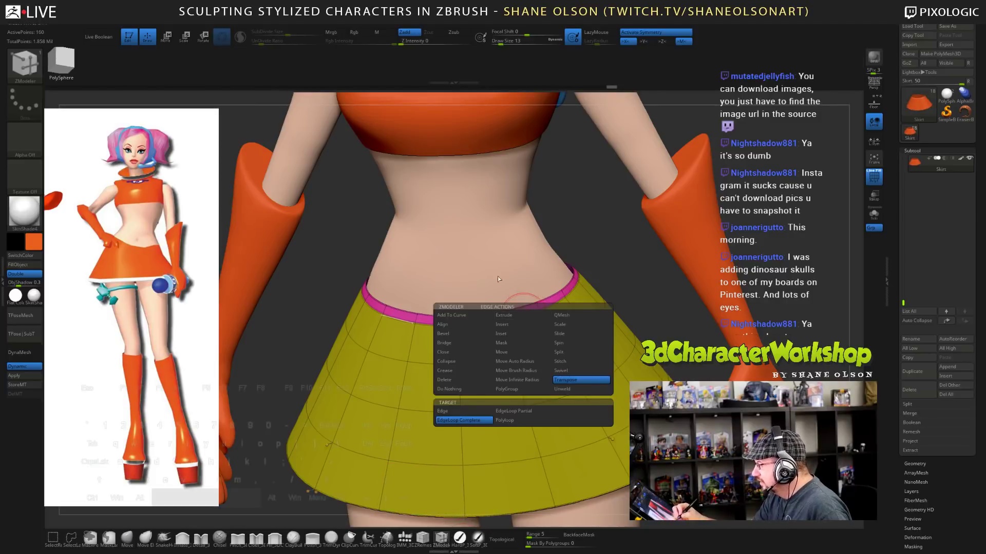
{"action": "left_click", "coordinate": [465, 370]}
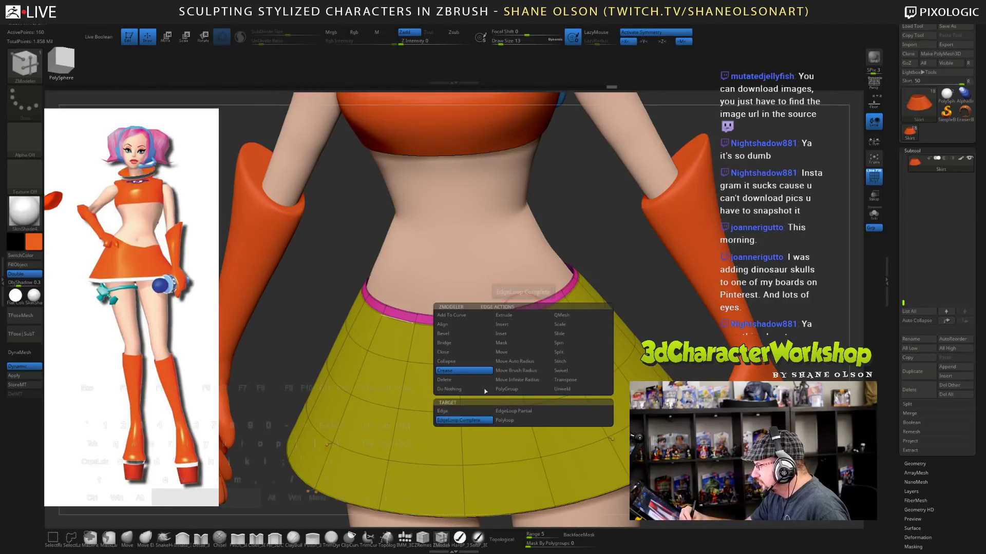
{"action": "left_click", "coordinate": [525, 302]}
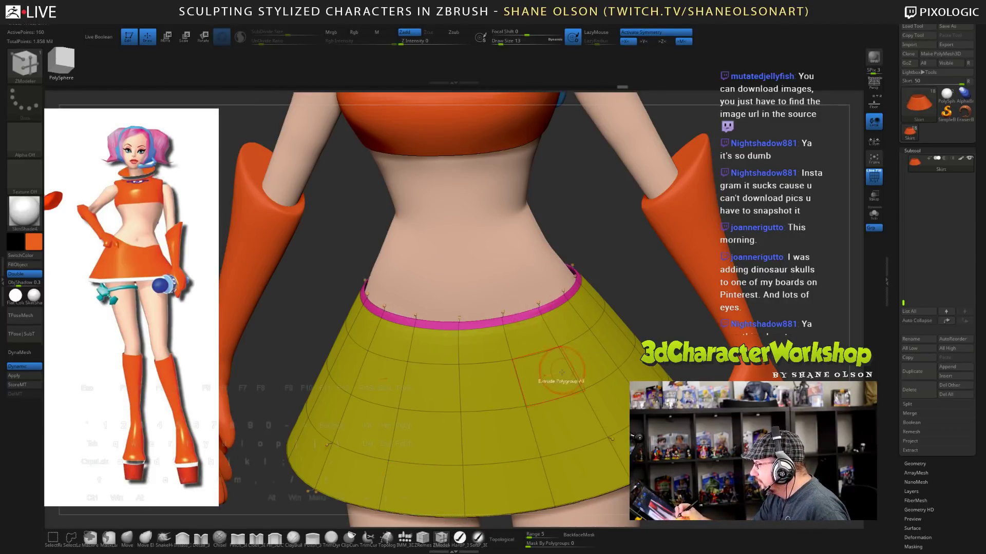
{"action": "mouse_move", "coordinate": [524, 302]}
{"action": "right_mouse_down"}
{"action": "mouse_move", "coordinate": [576, 354]}
{"action": "mouse_move", "coordinate": [577, 390]}
{"action": "mouse_move", "coordinate": [572, 324]}
{"action": "mouse_move", "coordinate": [595, 283]}
{"action": "right_mouse_up"}
{"action": "key", "text": "shift"}
{"action": "key", "text": "shift+d"}
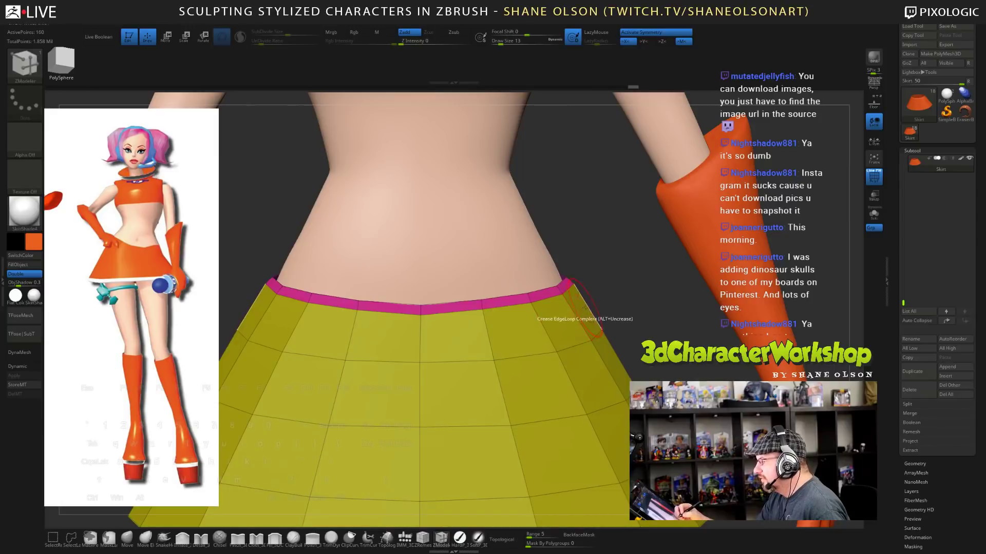
- Apply ZModeler's Transpose EdgeLoop Complete action to the waist edge, then turn symmetry off and centre and realign the gizmo
{"action": "key", "text": "space"}
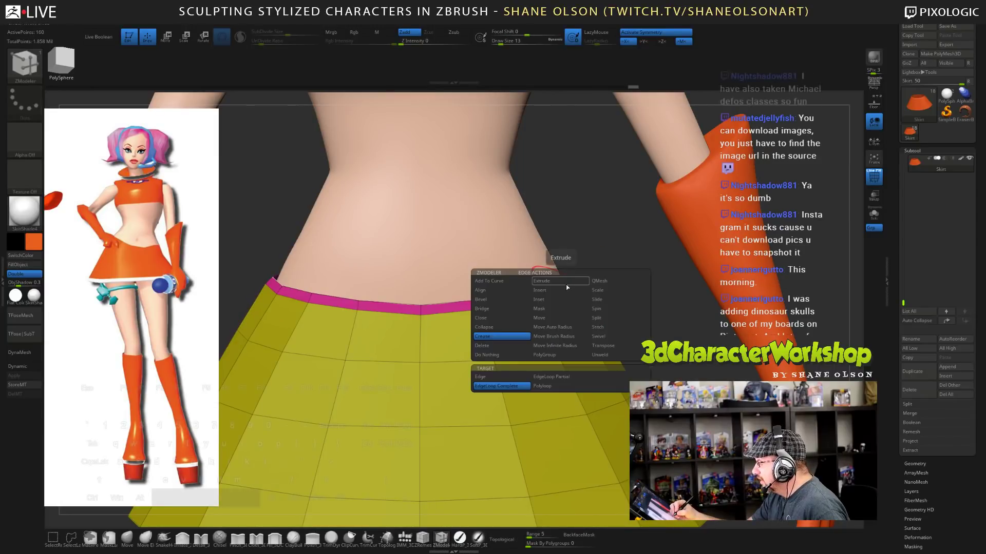
{"action": "left_click", "coordinate": [604, 338]}
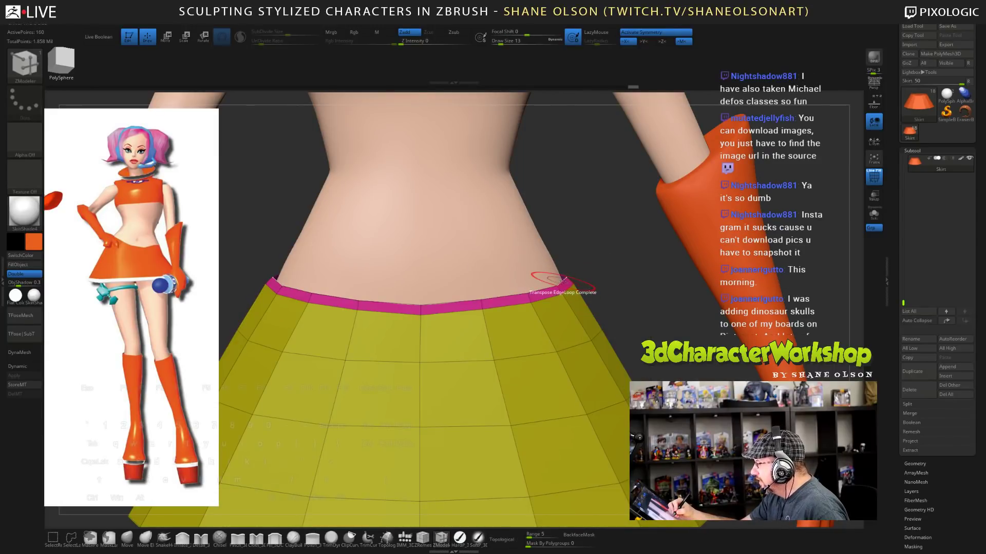
{"action": "key", "text": "w"}
{"action": "left_click", "coordinate": [563, 283], "text": "ctrl"}
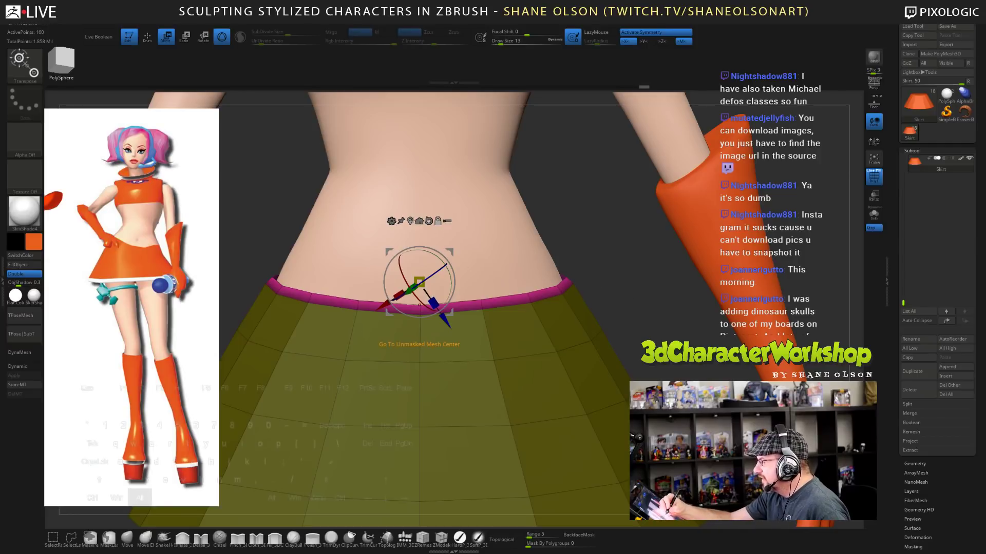
{"action": "key", "text": "x"}
{"action": "left_click", "coordinate": [420, 220]}
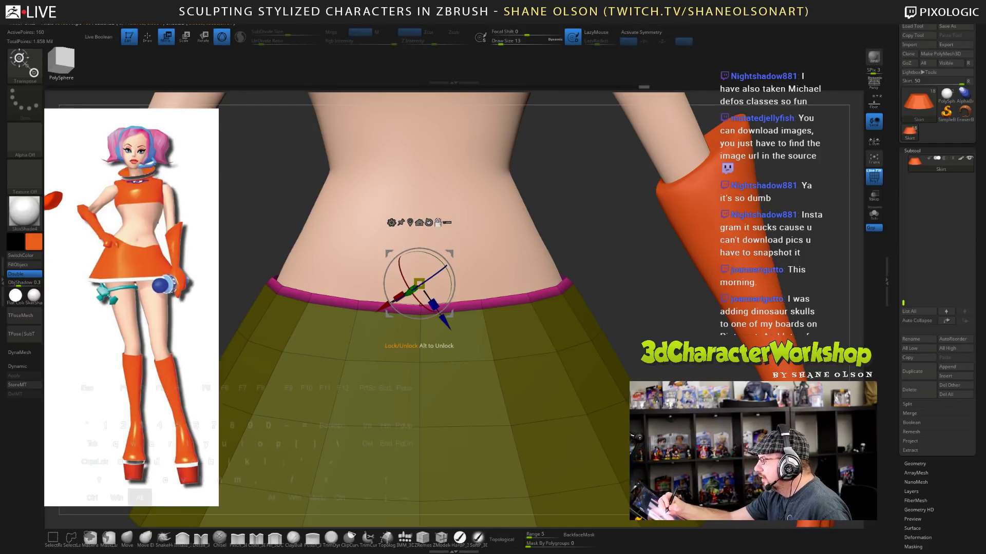
{"action": "left_click", "coordinate": [429, 222], "text": "alt"}
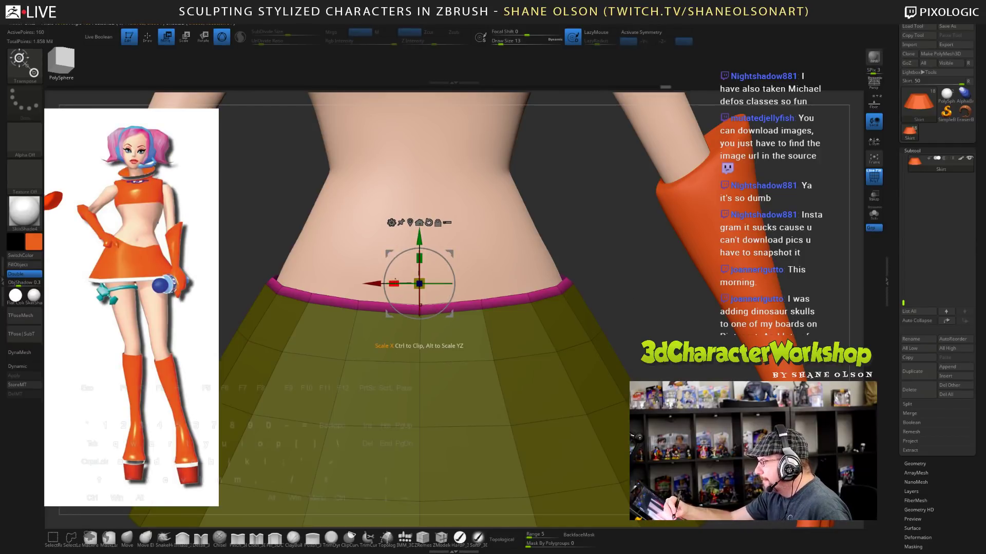
- Scale the waist edge slightly in X and lower it a little, then clear the mask and return to the low-poly view
{"action": "left_click_drag", "start_coordinate": [397, 281], "coordinate": [399, 282]}
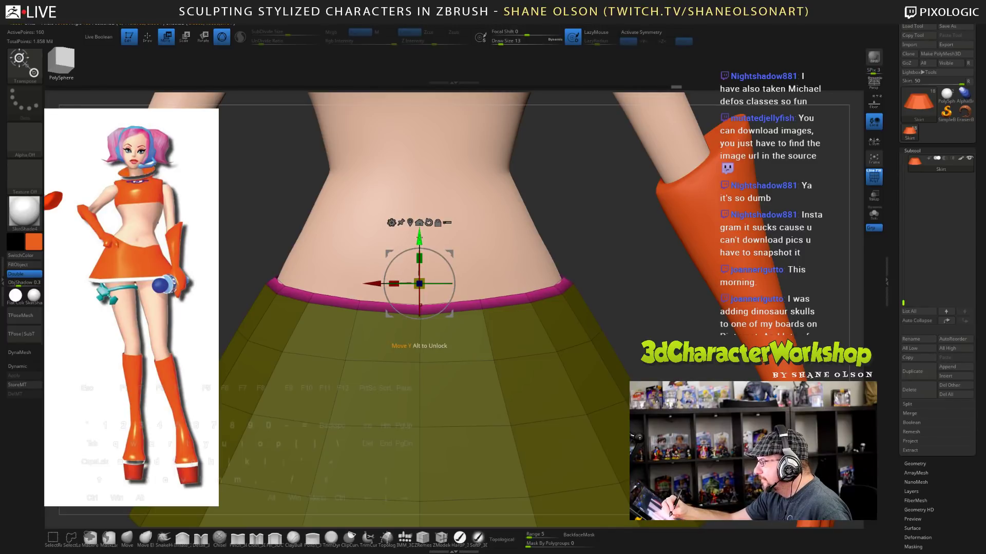
{"action": "left_click_drag", "start_coordinate": [419, 238], "coordinate": [419, 242]}
{"action": "mouse_move", "coordinate": [536, 262]}
{"action": "right_mouse_down"}
{"action": "mouse_move", "coordinate": [536, 279]}
{"action": "mouse_move", "coordinate": [535, 264]}
{"action": "right_mouse_up"}
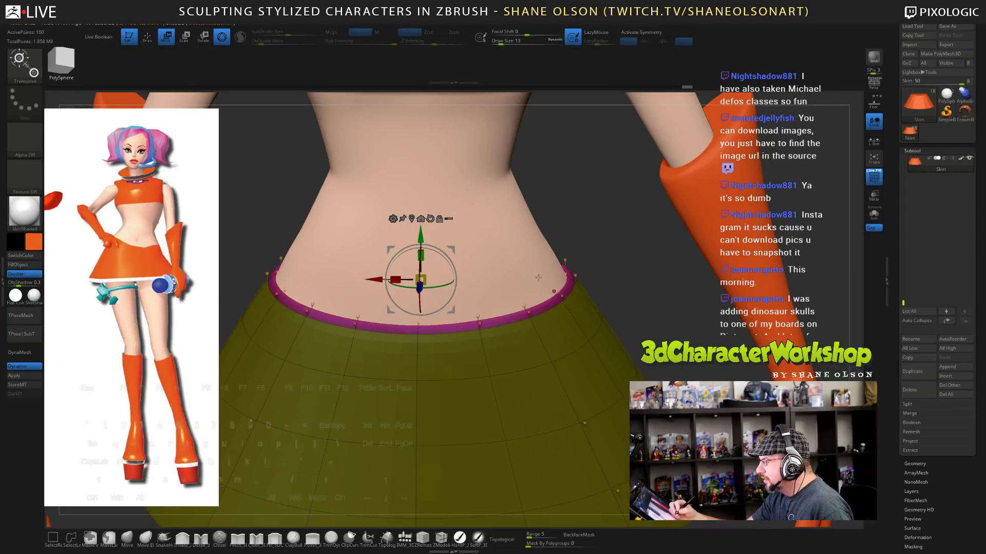
{"action": "mouse_move", "coordinate": [612, 274]}
{"action": "left_mouse_down"}
{"action": "mouse_move", "coordinate": [603, 293]}
{"action": "mouse_move", "coordinate": [610, 280]}
{"action": "mouse_move", "coordinate": [602, 259]}
{"action": "left_mouse_up"}
{"action": "key", "text": "q"}
{"action": "key", "text": "shift+d"}
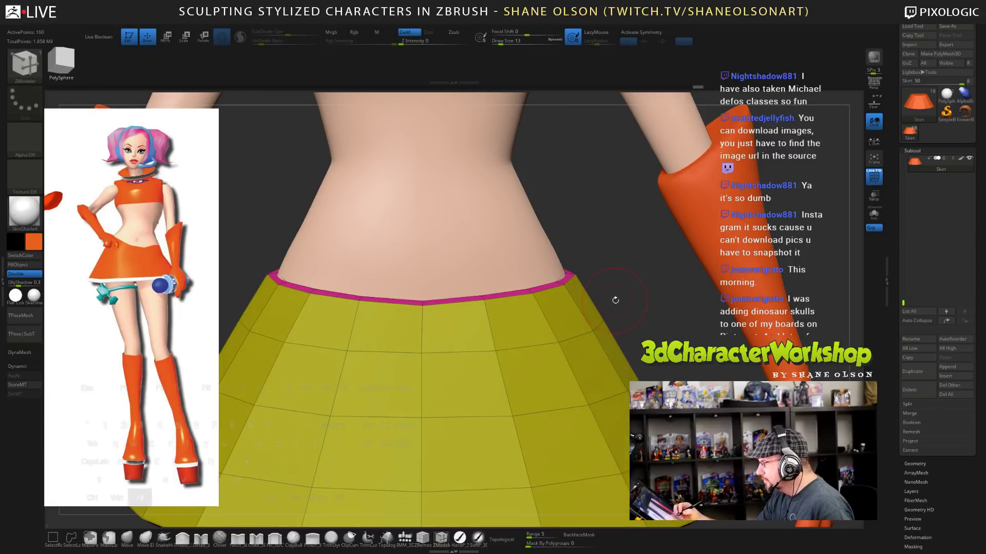
- Insert supporting edge loops close to the skirt's waist edge and close to its hem with ZModeler's Insert EdgeLoop action
{"action": "left_click_drag", "start_coordinate": [614, 301], "coordinate": [636, 305], "text": "alt"}
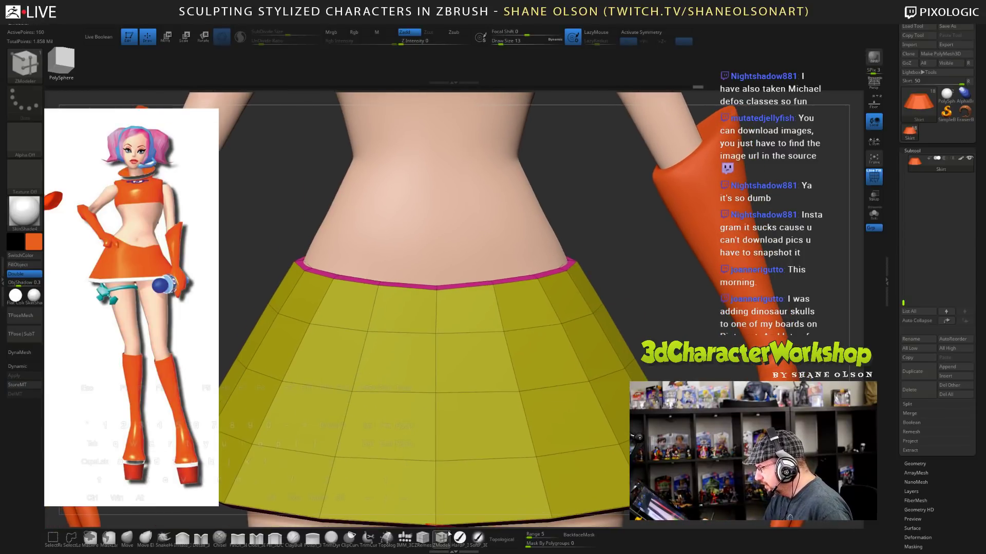
{"action": "key", "text": "space"}
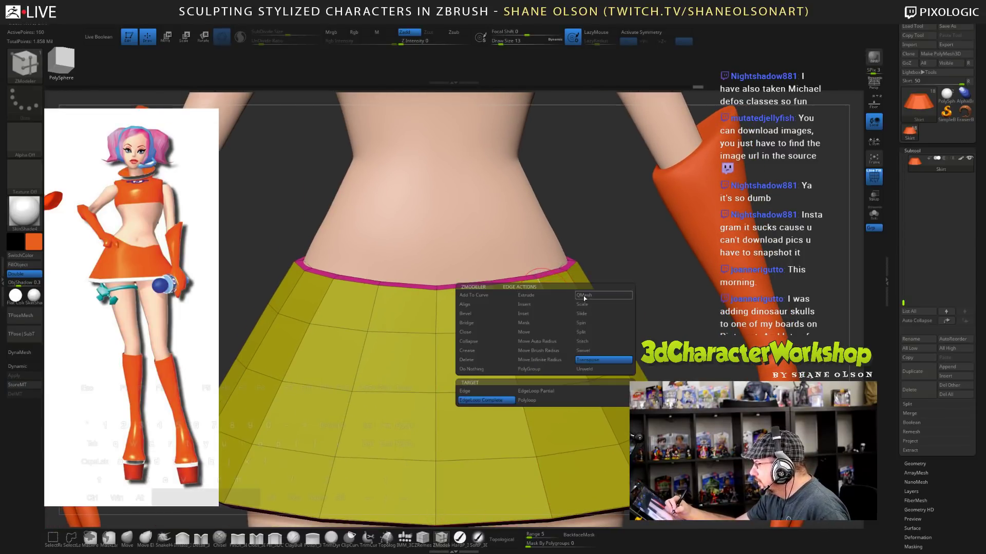
{"action": "left_click", "coordinate": [545, 304]}
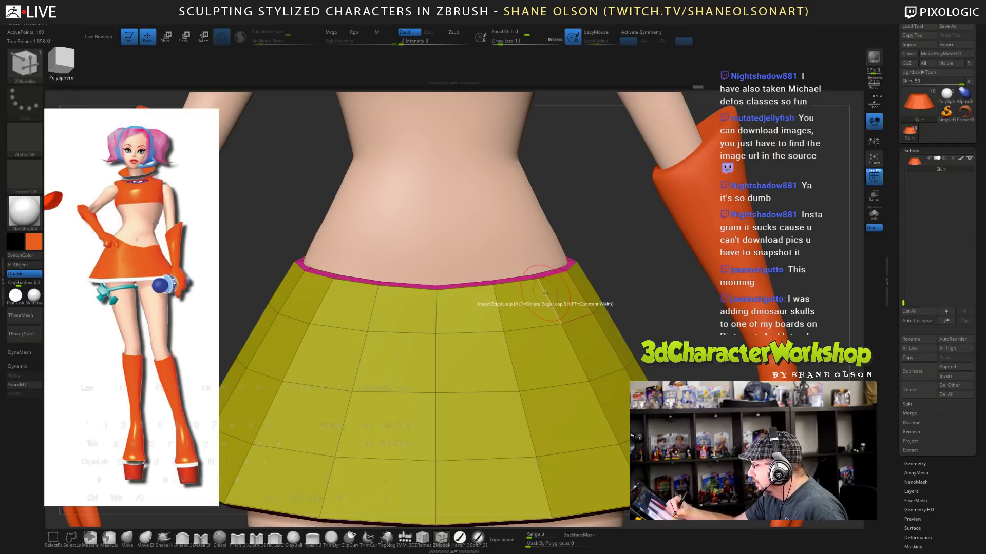
{"action": "left_click", "coordinate": [539, 282]}
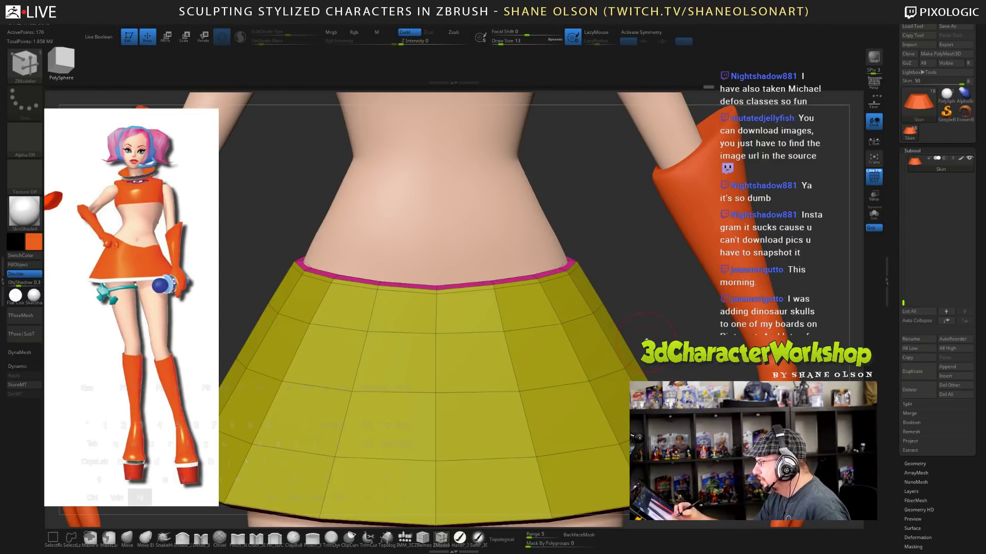
{"action": "left_click_drag", "start_coordinate": [642, 306], "coordinate": [622, 258], "text": "alt"}
{"action": "left_click", "coordinate": [626, 448]}
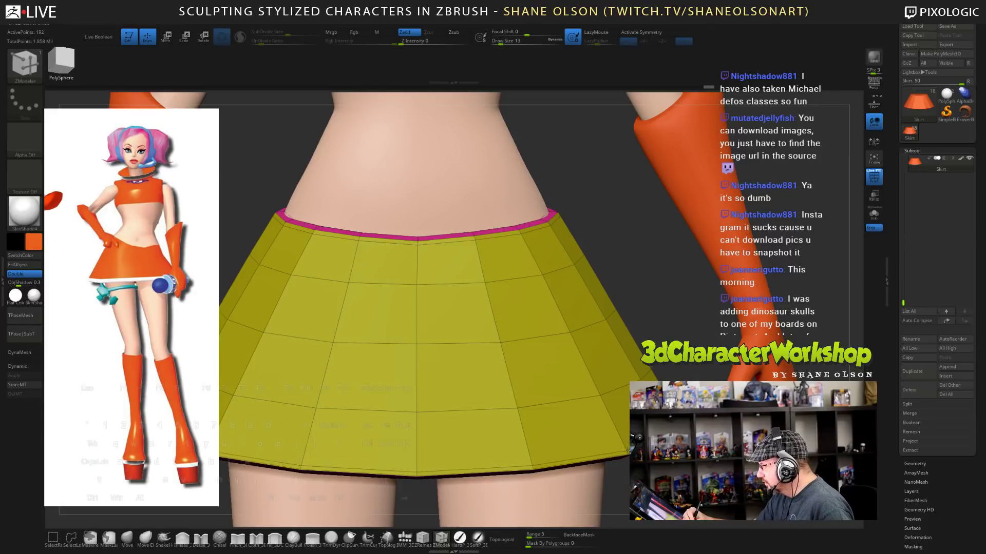
- Insert extra edge loops above the skirt's hem with ZModeler's Insert EdgeLoop action, then undo the last two
{"action": "left_click", "coordinate": [614, 428]}
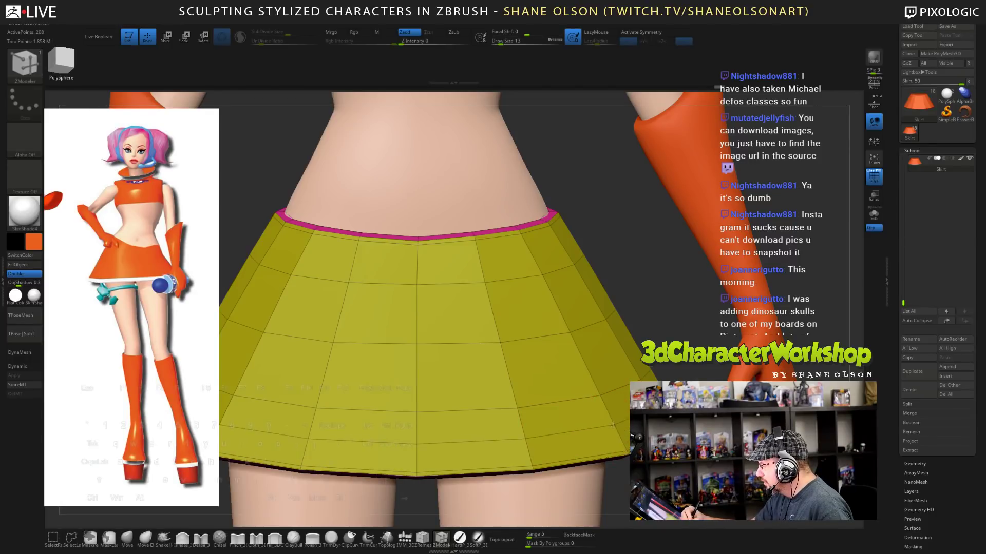
{"action": "left_click", "coordinate": [612, 425]}
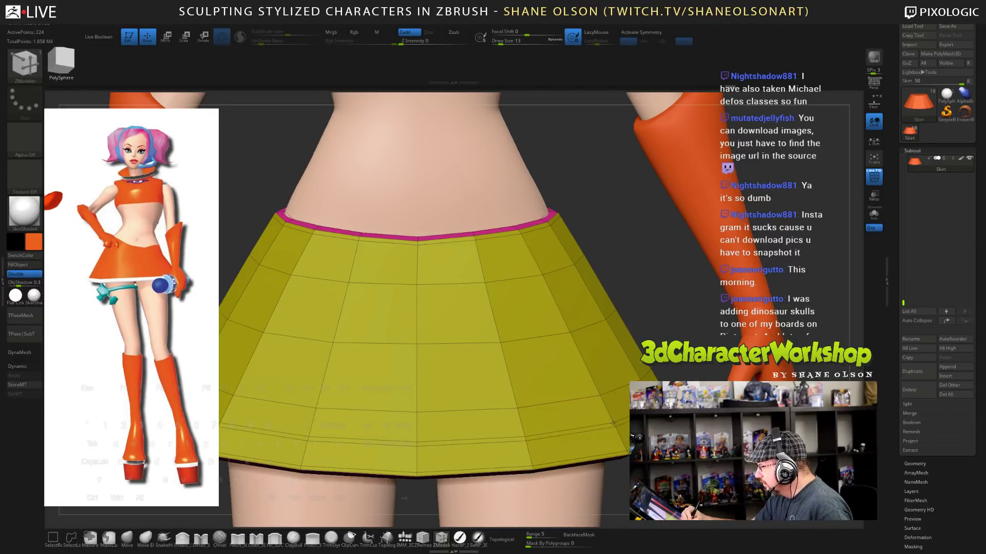
{"action": "right_click_drag", "start_coordinate": [613, 423], "coordinate": [596, 390], "text": "alt"}
{"action": "left_click", "coordinate": [590, 433]}
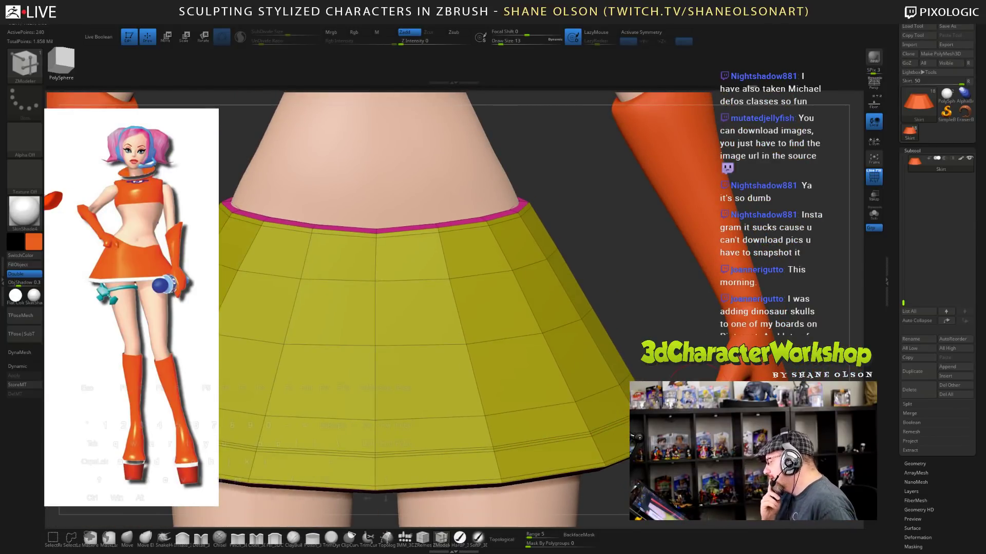
{"action": "key", "text": "ctrl+z"}
{"action": "key", "text": "ctrl+z"}
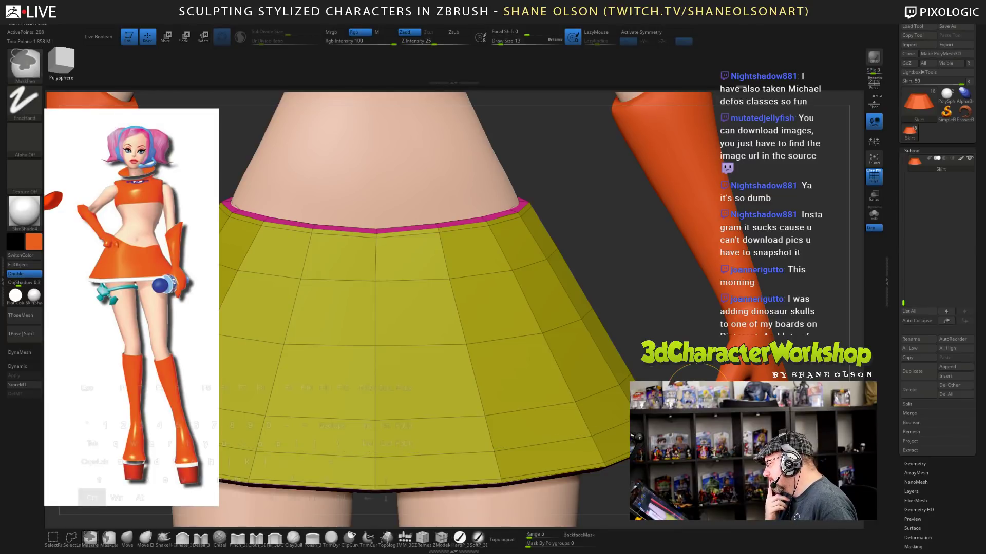
- Turn on the Dynamic Subdiv preview and nudge the centre of the skirt's waist edge with the Move brush at draw size 37
{"action": "left_click_drag", "start_coordinate": [642, 385], "coordinate": [643, 352], "text": "alt"}
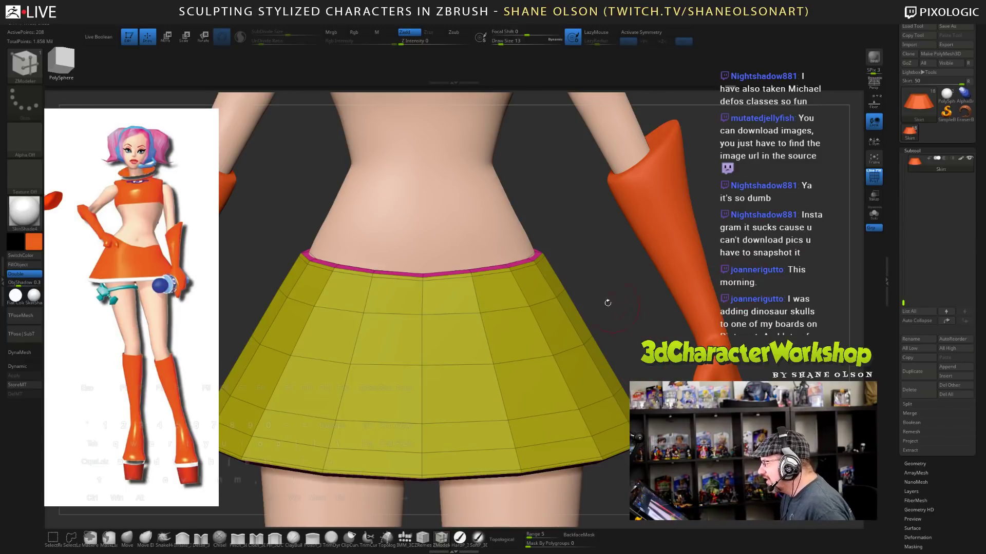
{"action": "key", "text": "d"}
{"action": "left_click_drag", "start_coordinate": [605, 280], "coordinate": [576, 297]}
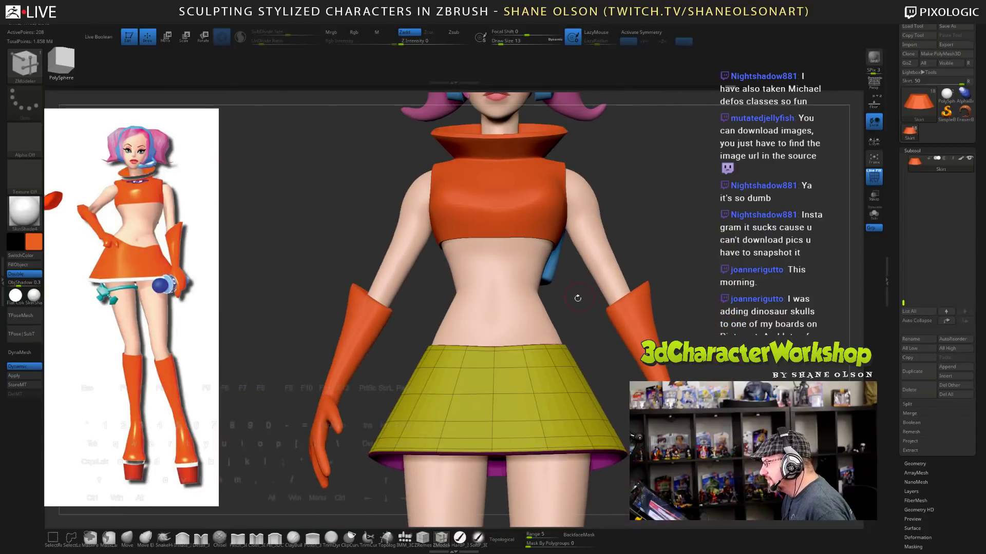
{"action": "left_click", "coordinate": [127, 538]}
{"action": "key", "text": "s"}
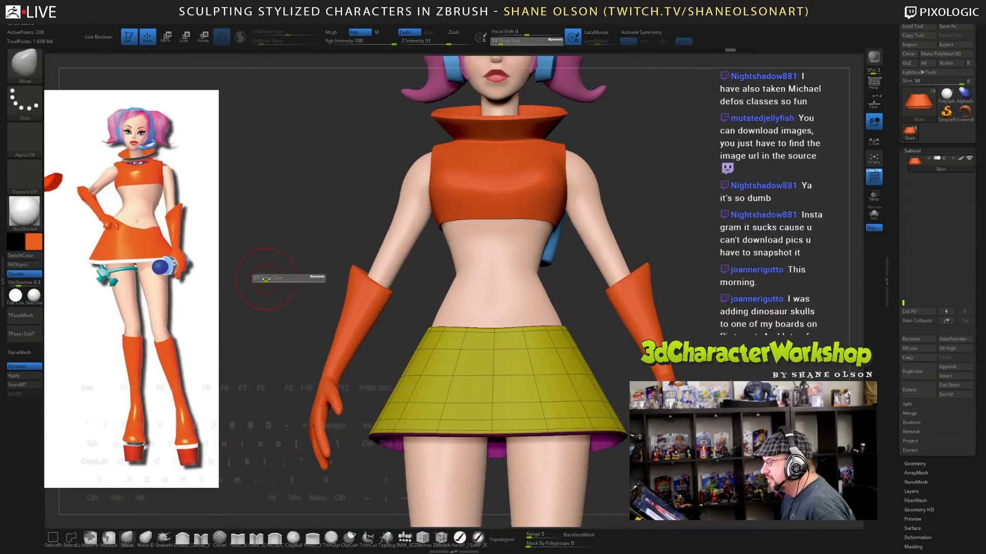
{"action": "left_click", "coordinate": [268, 280]}
{"action": "left_click_drag", "start_coordinate": [494, 328], "coordinate": [493, 324]}
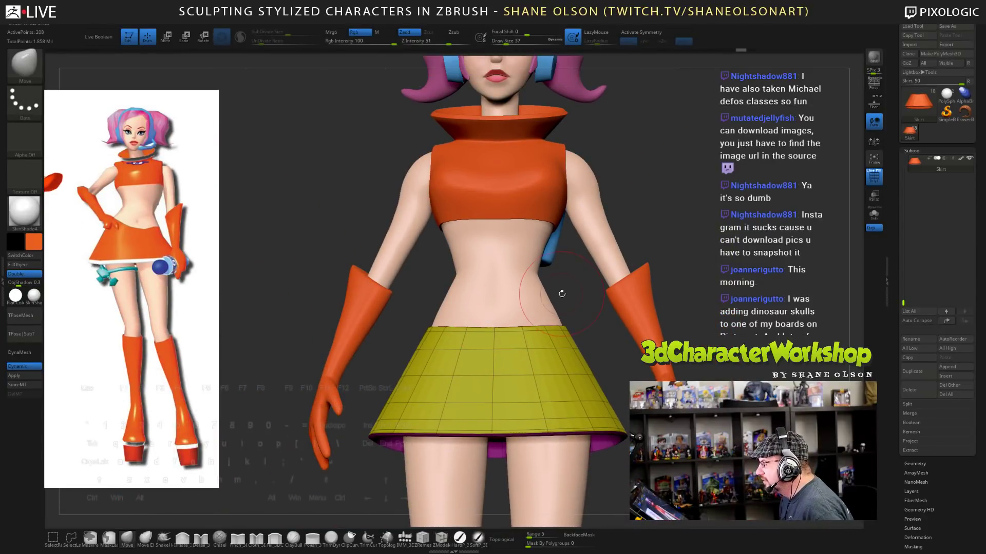
{"action": "mouse_move", "coordinate": [561, 292]}
{"action": "left_mouse_down"}
{"action": "mouse_move", "coordinate": [576, 301]}
{"action": "mouse_move", "coordinate": [568, 257]}
{"action": "mouse_move", "coordinate": [591, 268]}
{"action": "mouse_move", "coordinate": [590, 226]}
{"action": "left_mouse_up"}
- Examine the smoothed skirt's silhouette and fit on the body from several angles, with the polyframe hidden and shown
{"action": "key", "text": "s"}
{"action": "key", "text": "shift+f"}
{"action": "left_click_drag", "start_coordinate": [590, 313], "coordinate": [714, 335]}
{"action": "mouse_move", "coordinate": [691, 369]}
{"action": "left_mouse_down"}
{"action": "mouse_move", "coordinate": [711, 373]}
{"action": "mouse_move", "coordinate": [683, 376]}
{"action": "mouse_move", "coordinate": [683, 416]}
{"action": "mouse_move", "coordinate": [689, 389]}
{"action": "left_mouse_up"}
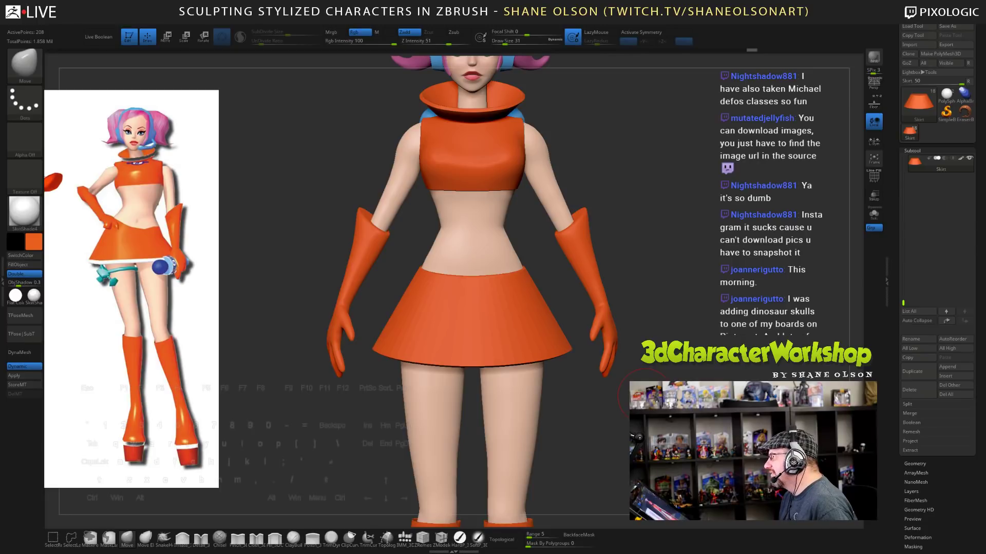
{"action": "left_click_drag", "start_coordinate": [645, 396], "coordinate": [648, 420], "text": "alt"}
{"action": "left_click_drag", "start_coordinate": [680, 387], "coordinate": [694, 373], "text": "alt"}
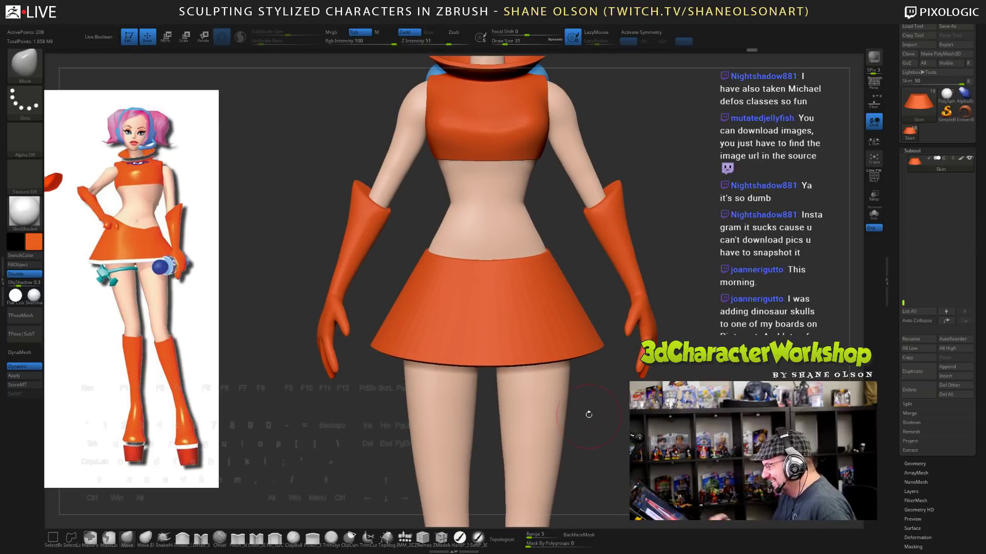
{"action": "key", "text": "shift+f"}
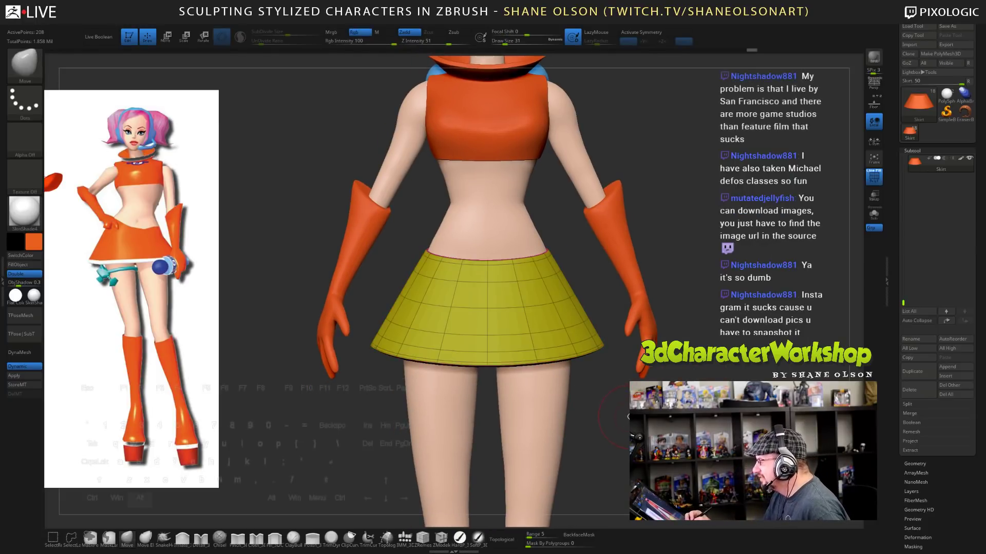
{"action": "left_click_drag", "start_coordinate": [628, 417], "coordinate": [617, 436], "text": "alt"}
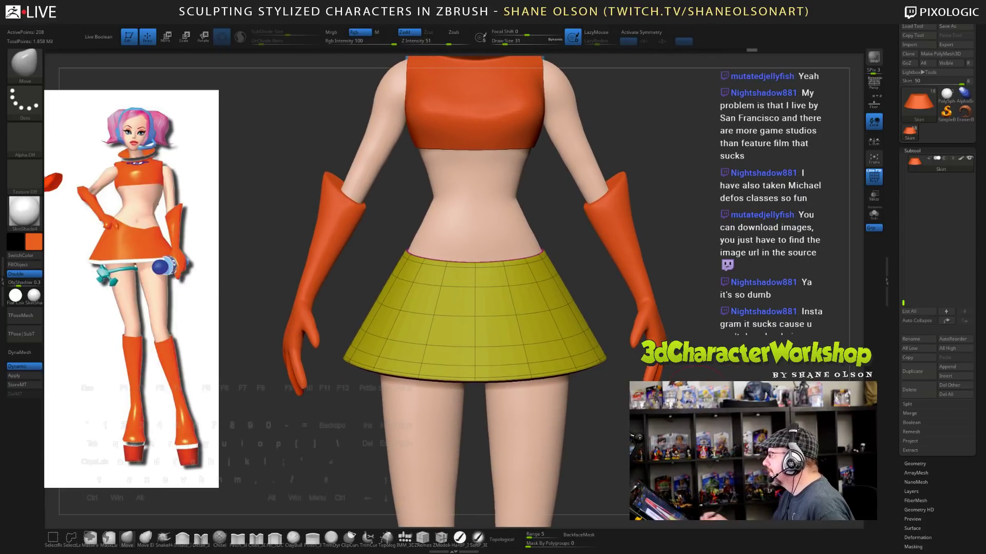
{"action": "left_click_drag", "start_coordinate": [617, 435], "coordinate": [630, 440]}
{"action": "left_click_drag", "start_coordinate": [505, 43], "coordinate": [502, 42]}
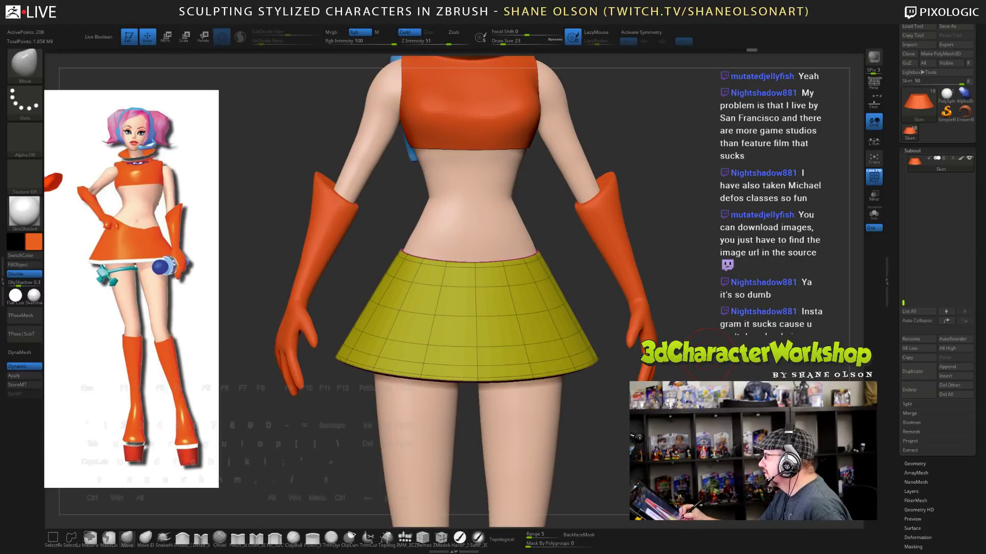
{"action": "mouse_move", "coordinate": [702, 367]}
{"action": "left_mouse_down"}
{"action": "mouse_move", "coordinate": [713, 377]}
{"action": "mouse_move", "coordinate": [686, 378]}
{"action": "left_mouse_up"}
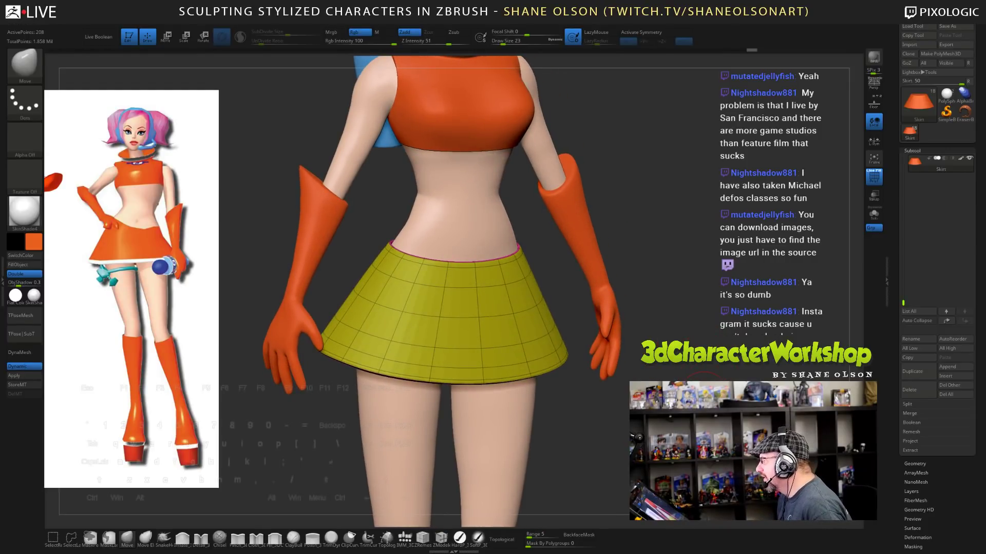
{"action": "left_click_drag", "start_coordinate": [704, 394], "coordinate": [680, 436], "text": "alt"}
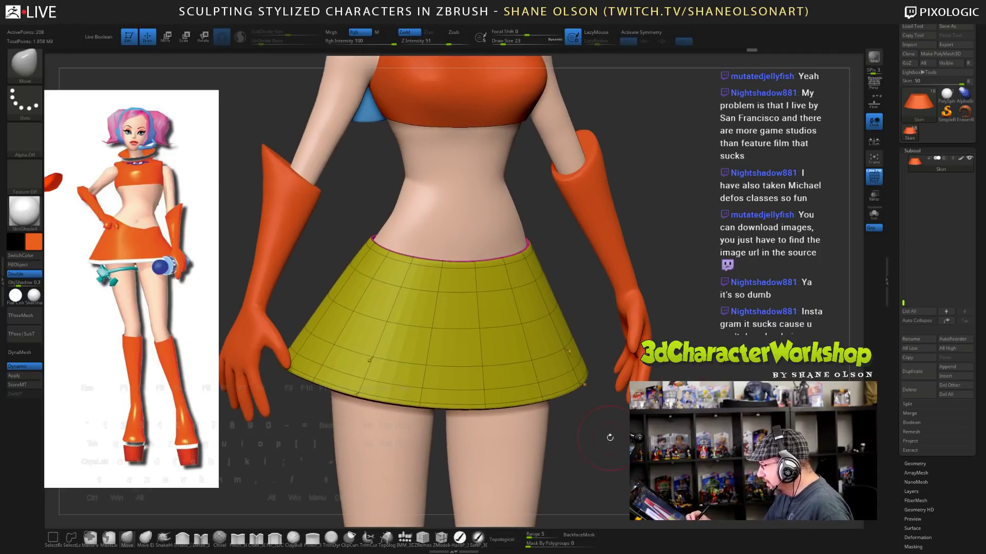
- Check the smoothed skirt once more without the polyframe, then show the polyframe and turn off the Dynamic Subdiv preview
{"action": "key", "text": "s"}
{"action": "left_click_drag", "start_coordinate": [610, 440], "coordinate": [607, 441]}
{"action": "key", "text": "shift"}
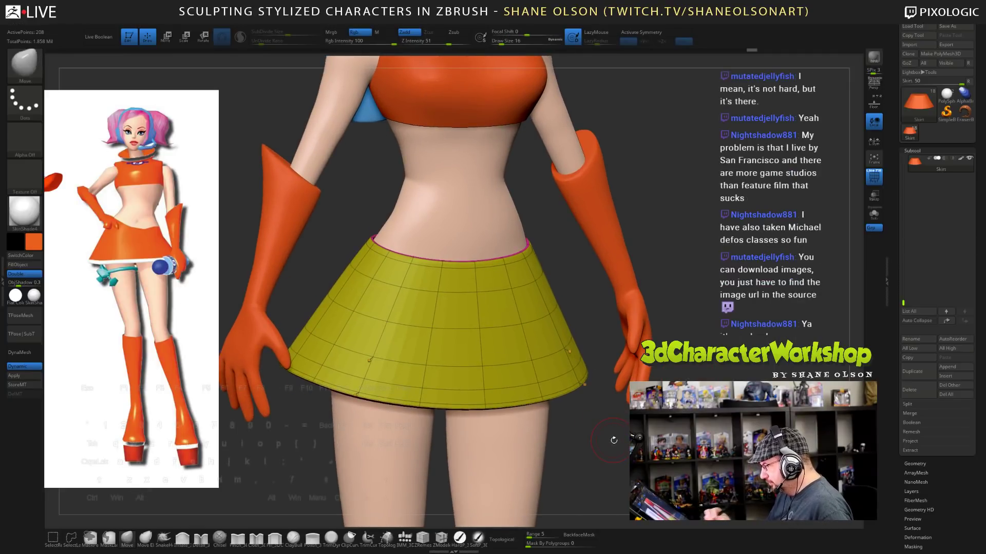
{"action": "key", "text": "shift"}
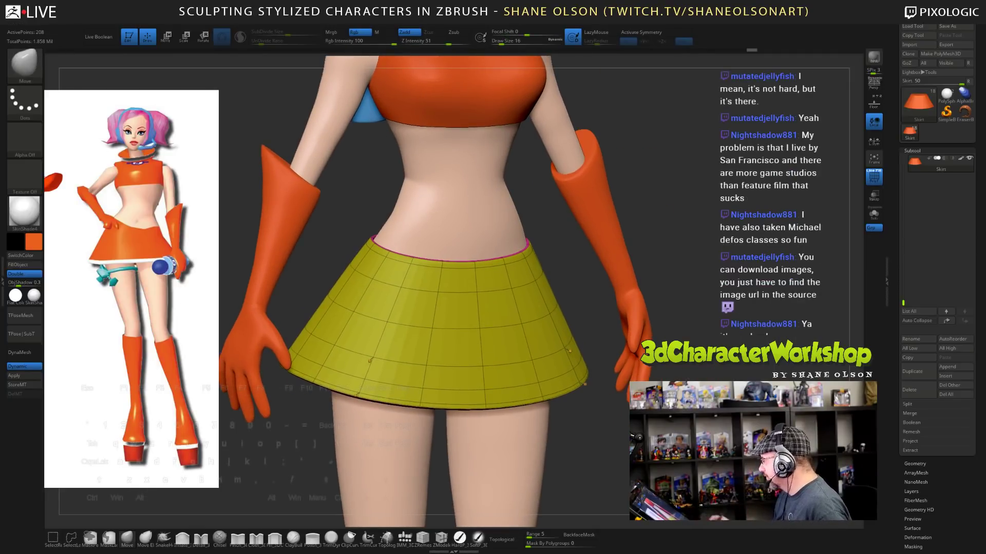
{"action": "key", "text": "shift"}
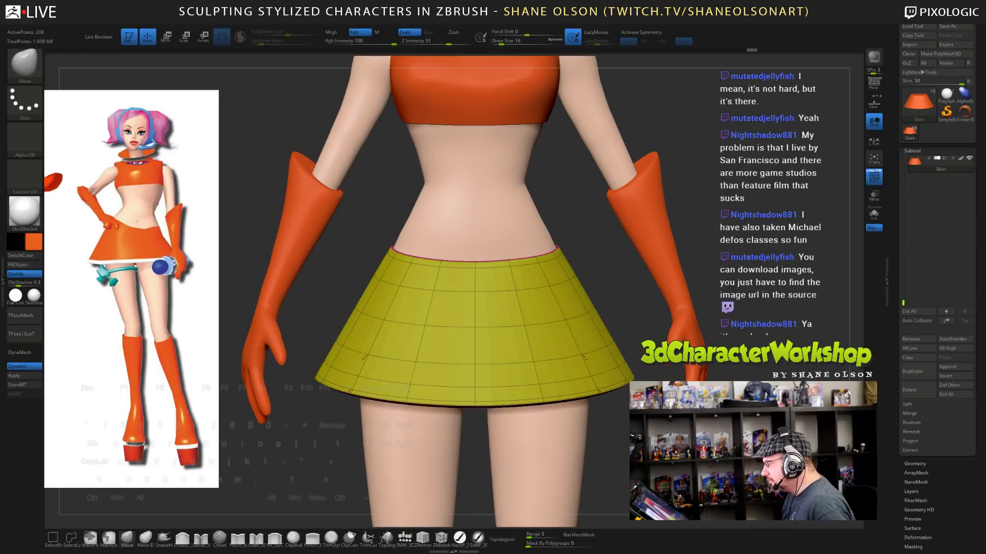
{"action": "mouse_move", "coordinate": [630, 464]}
{"action": "left_mouse_down", "text": "alt"}
{"action": "mouse_move", "coordinate": [590, 426]}
{"action": "mouse_move", "coordinate": [629, 447]}
{"action": "mouse_move", "coordinate": [625, 457]}
{"action": "mouse_move", "coordinate": [611, 438]}
{"action": "left_mouse_up", "text": "alt"}
{"action": "key", "text": "shift+f"}
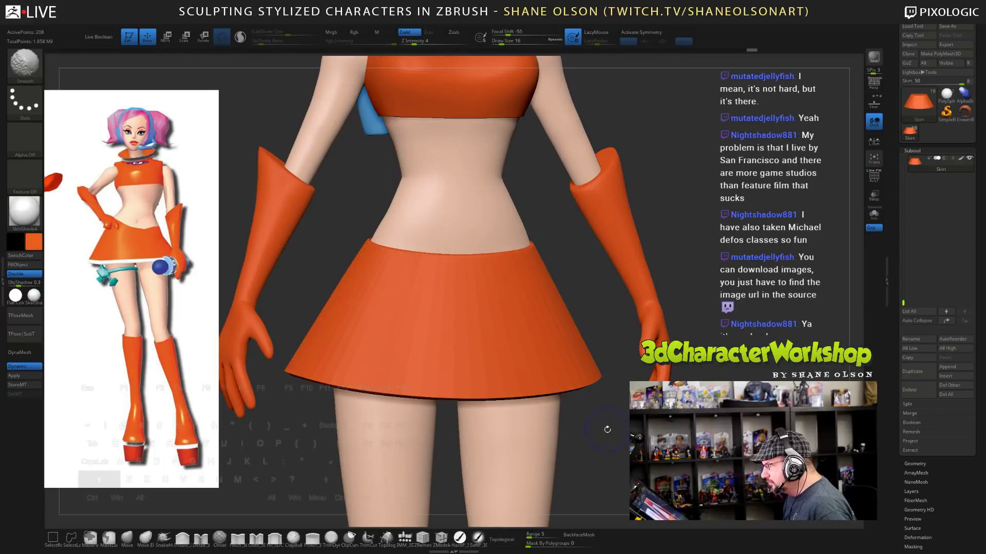
{"action": "key", "text": "shift+f"}
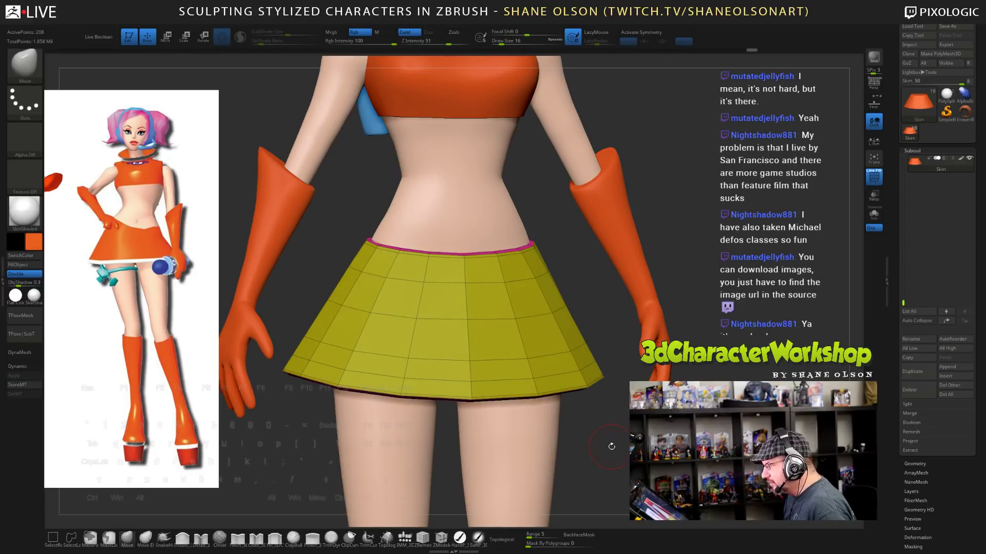
- Duplicate the skirt subtool and switch to the ZModeler brush with draw size 7
{"action": "left_click", "coordinate": [924, 371]}
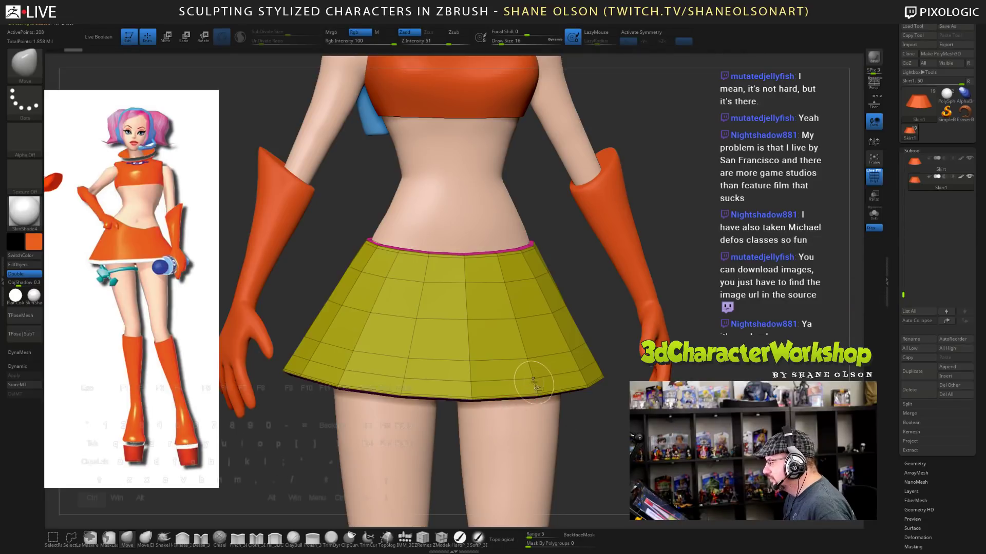
{"action": "key", "text": "shift"}
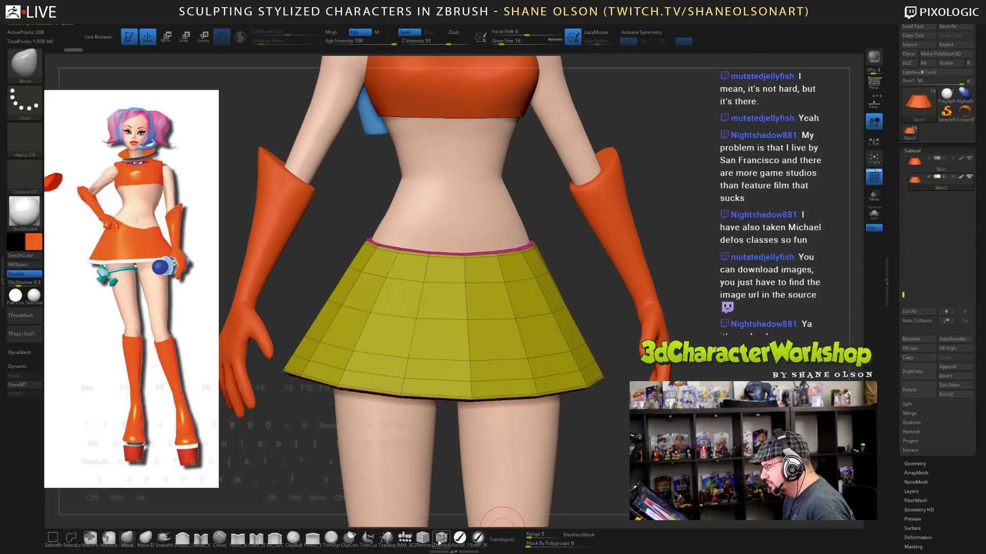
{"action": "left_click", "coordinate": [441, 539]}
{"action": "key", "text": "ctrl+shift"}
{"action": "left_click_drag", "start_coordinate": [585, 440], "coordinate": [600, 488], "text": "alt"}
{"action": "key", "text": "ctrl+shift"}
{"action": "key", "text": "s"}
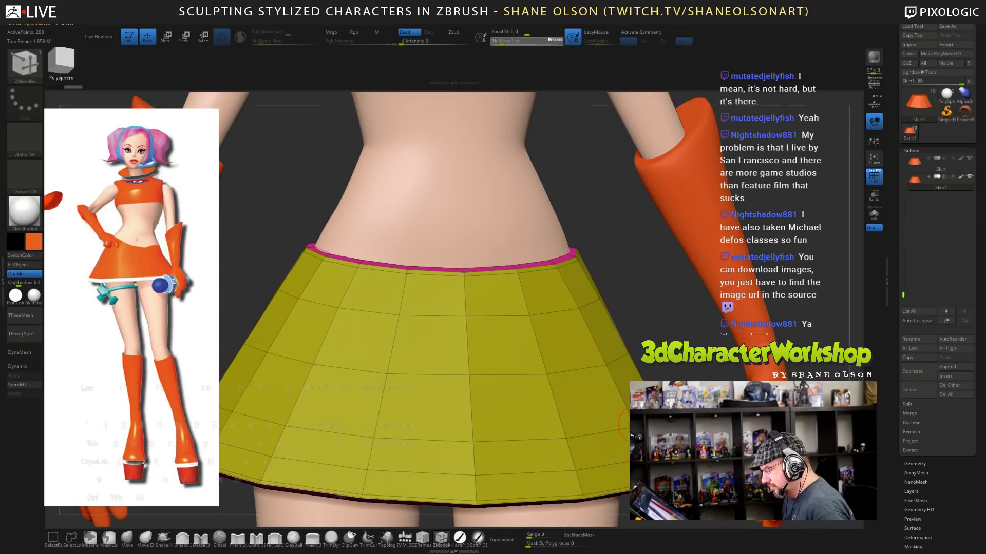
{"action": "key", "text": "ctrl+shift"}
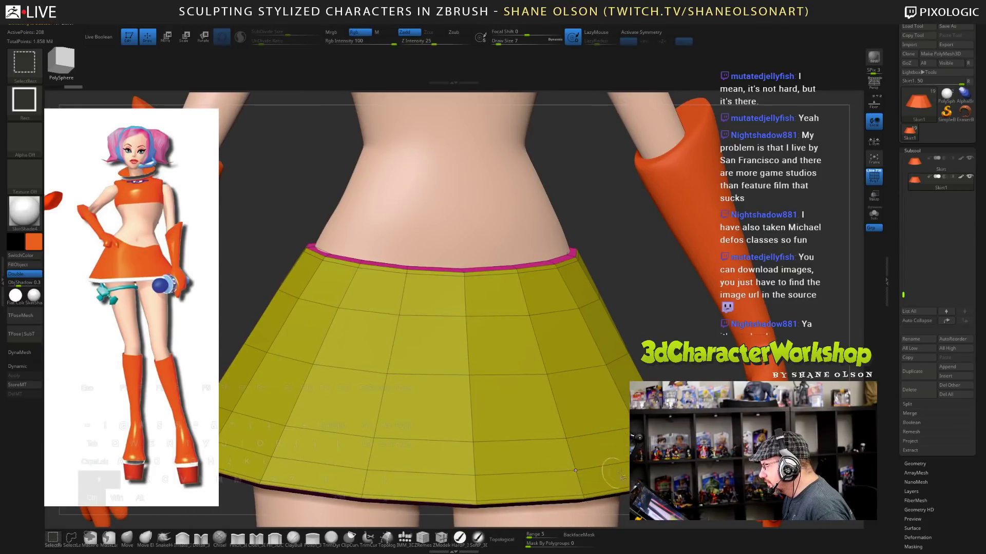
- Isolate the outer polygroup of the duplicated skirt, undoing the extra visibility inversion
{"action": "right_click_drag", "start_coordinate": [471, 483], "coordinate": [426, 391], "text": "alt"}
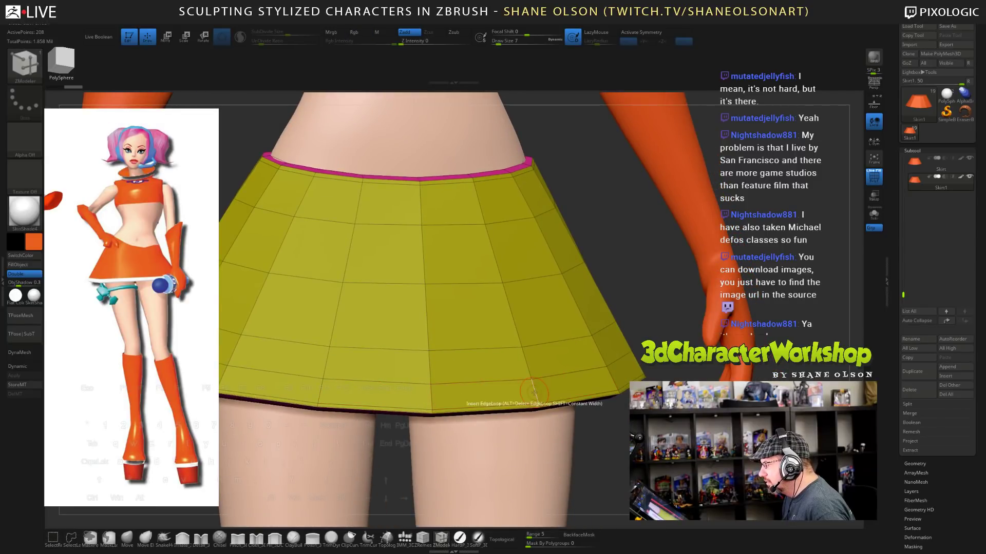
{"action": "key", "text": "ctrl+shift"}
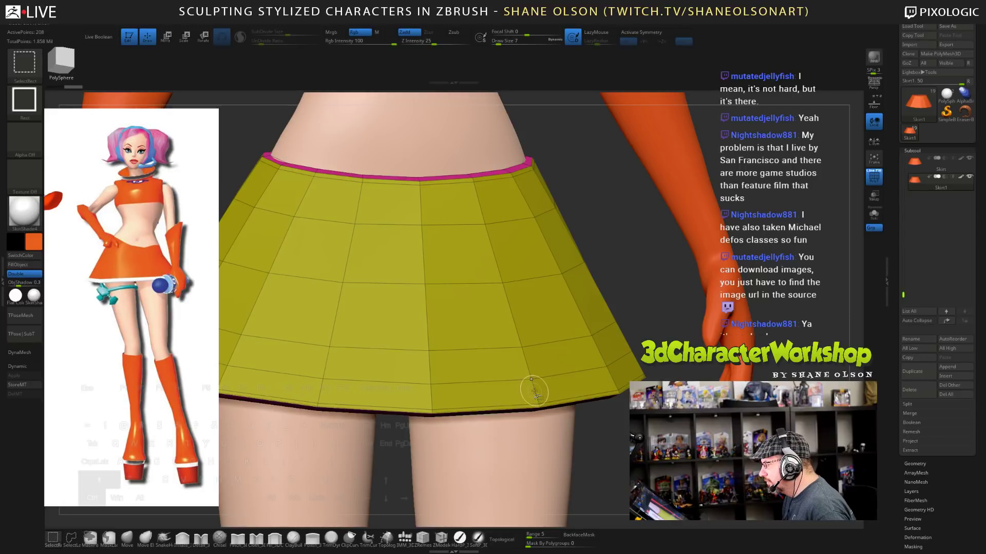
{"action": "left_click", "coordinate": [534, 392], "text": "ctrl+shift"}
{"action": "left_click", "coordinate": [534, 393], "text": "ctrl+shift"}
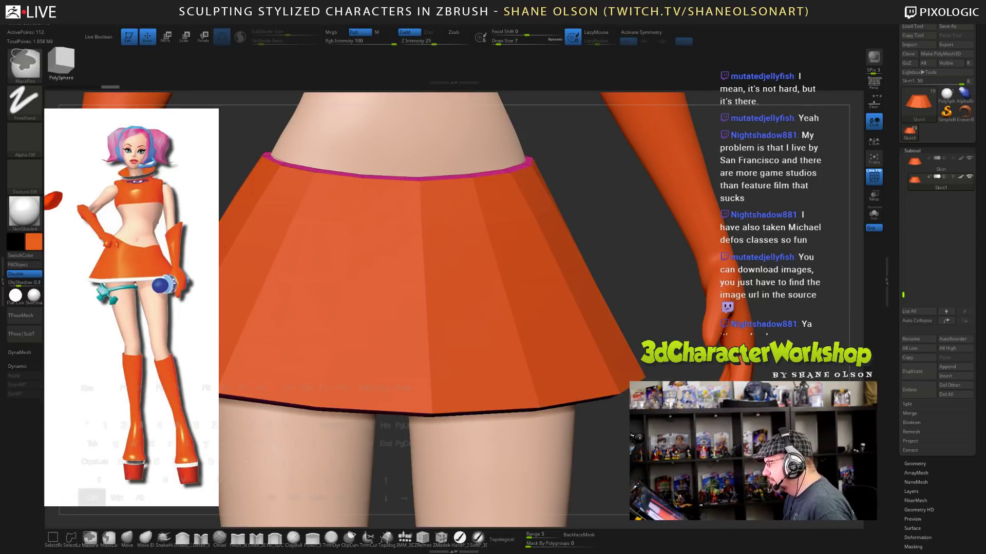
{"action": "key", "text": "ctrl+z"}
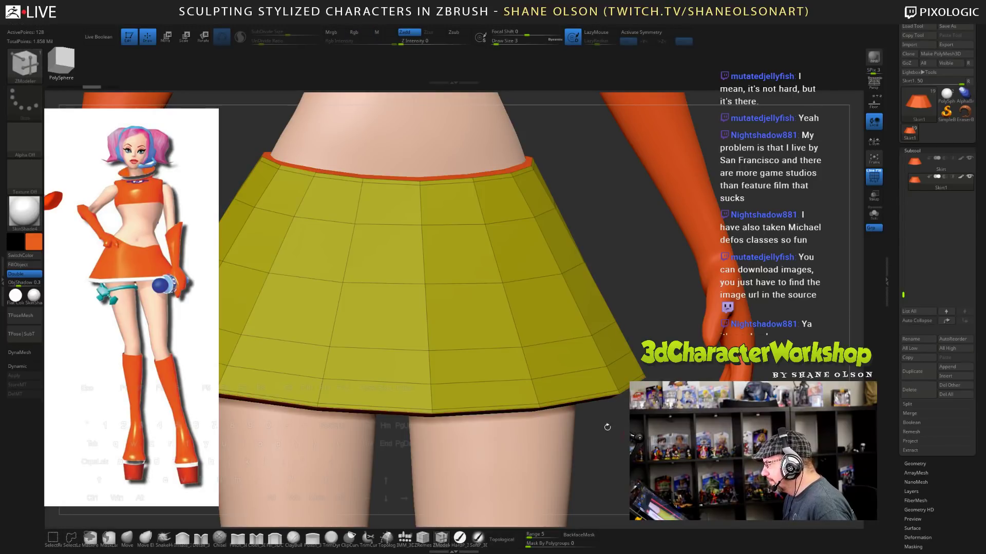
- Hide the outer loops above the duplicate's hem band with the SelectLasso brush and invert the visibility to show the band
{"action": "key", "text": "ctrl+shift"}
{"action": "mouse_move", "coordinate": [534, 395]}
{"action": "right_mouse_down", "text": "alt"}
{"action": "mouse_move", "coordinate": [542, 299]}
{"action": "mouse_move", "coordinate": [562, 298]}
{"action": "right_mouse_up", "text": "alt"}
{"action": "key", "text": "ctrl+shift"}
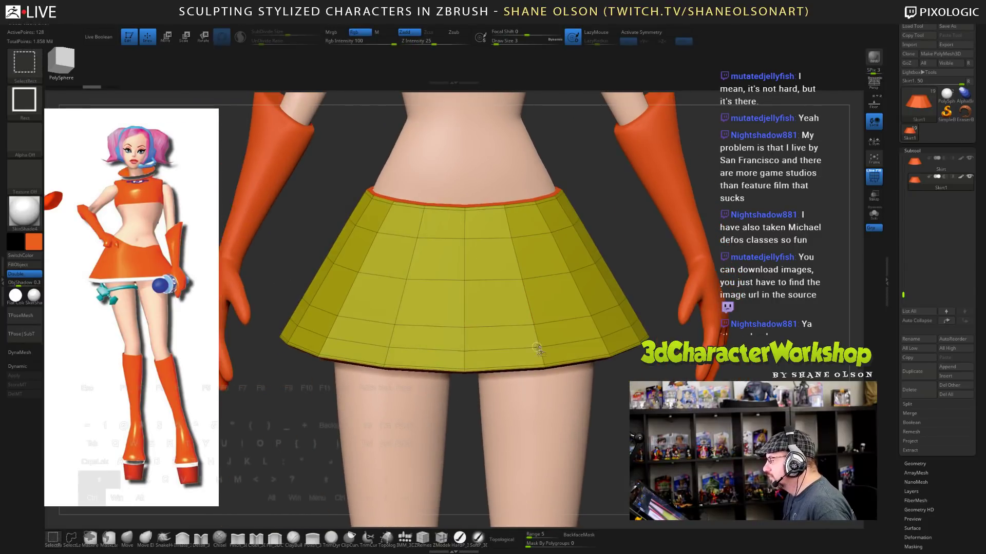
{"action": "right_click_drag", "start_coordinate": [564, 333], "coordinate": [593, 447], "text": "alt"}
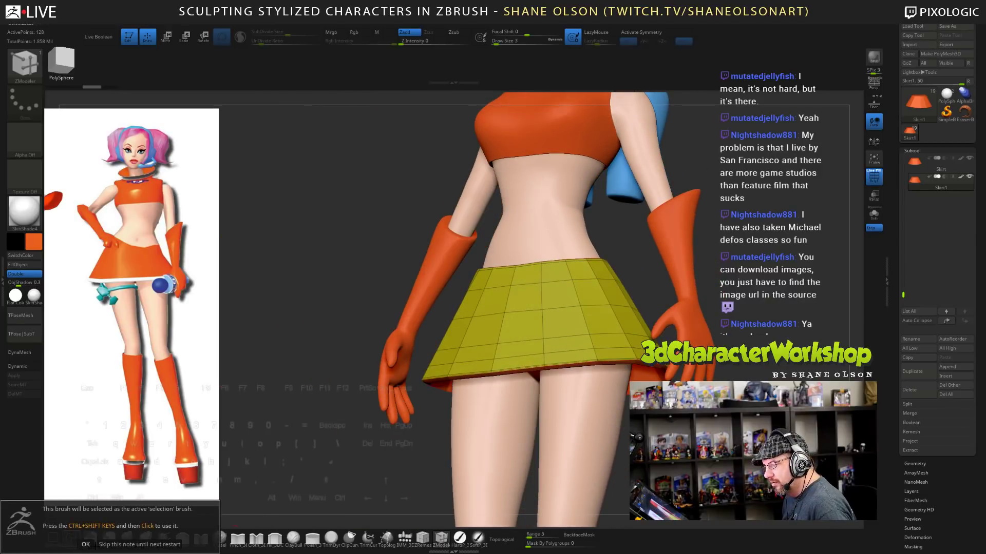
{"action": "key", "text": "ctrl+shift"}
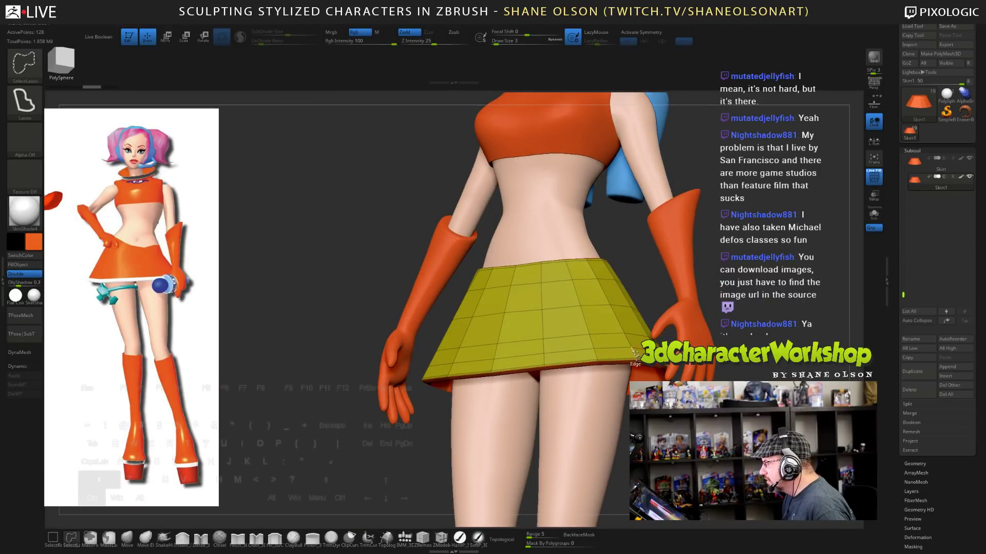
{"action": "left_click", "coordinate": [632, 349], "text": "ctrl+shift"}
{"action": "left_click_drag", "start_coordinate": [625, 385], "coordinate": [629, 394], "text": "ctrl+shift"}
- Turn on Solo mode for the duplicated skirt and orbit to inspect its hem band and inner shell from below
{"action": "right_click_drag", "start_coordinate": [628, 390], "coordinate": [628, 437], "text": "alt"}
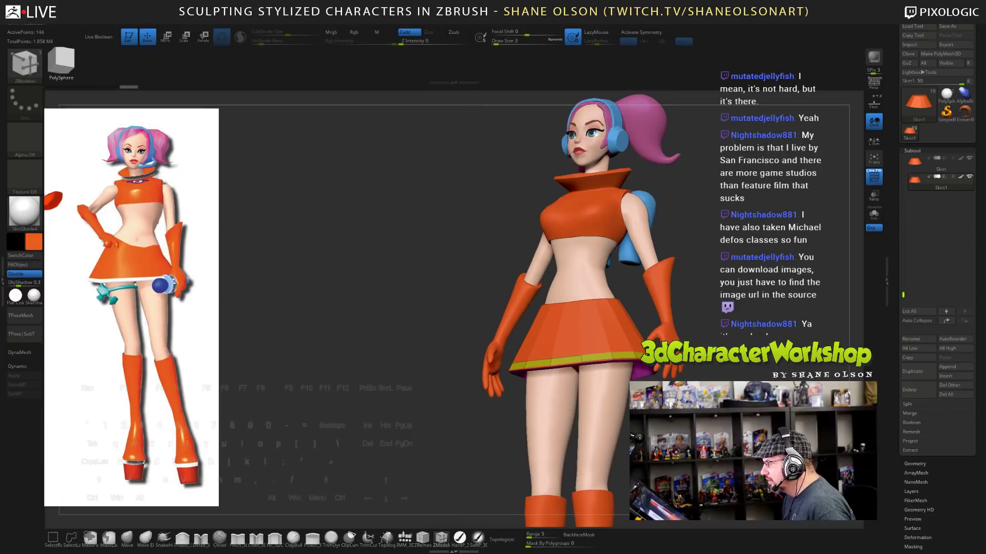
{"action": "left_click_drag", "start_coordinate": [822, 226], "coordinate": [842, 226]}
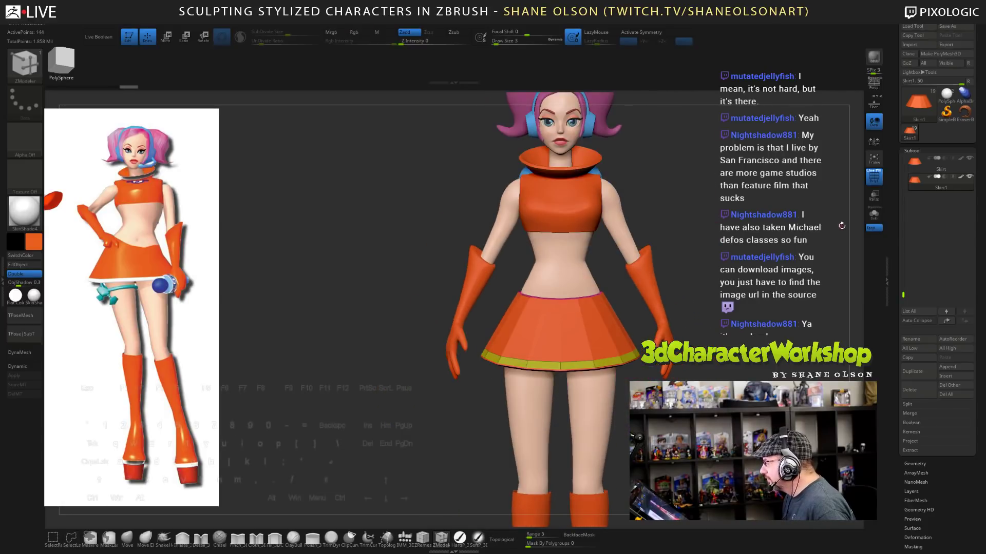
{"action": "left_click", "coordinate": [873, 213]}
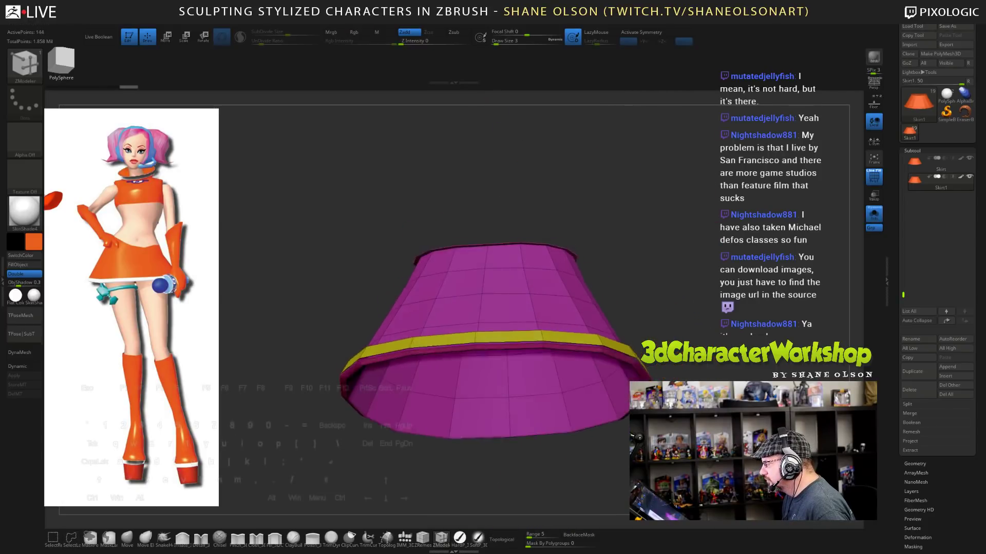
{"action": "right_click_drag", "start_coordinate": [545, 380], "coordinate": [546, 332]}
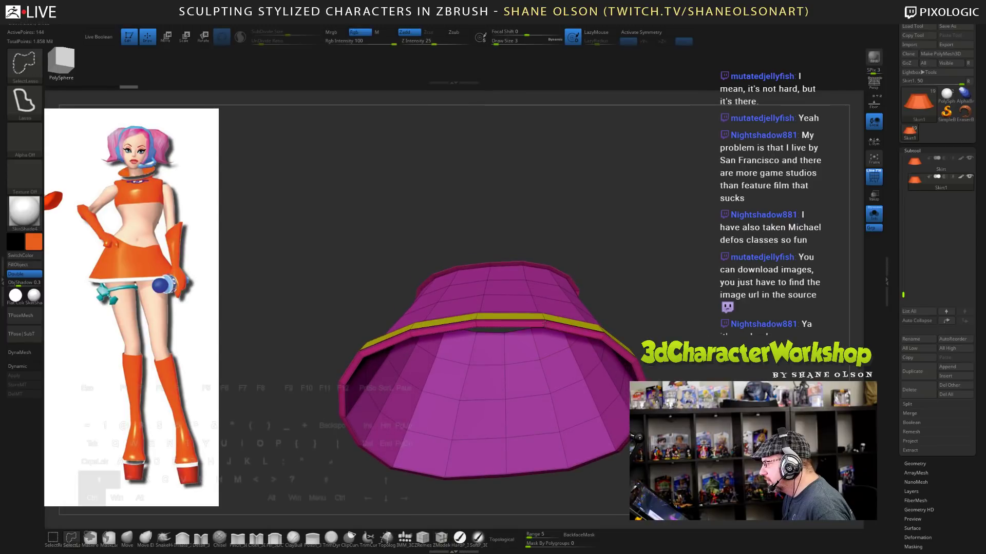
- Isolate the yellow hem-band polygroup of the duplicated skirt and delete its hidden geometry
{"action": "left_click", "coordinate": [693, 279], "text": "ctrl+shift"}
{"action": "mouse_move", "coordinate": [714, 273]}
{"action": "left_mouse_down"}
{"action": "mouse_move", "coordinate": [727, 326]}
{"action": "mouse_move", "coordinate": [704, 326]}
{"action": "left_mouse_up"}
{"action": "key", "text": "ctrl+shift"}
{"action": "left_click", "coordinate": [543, 314], "text": "ctrl+shift"}
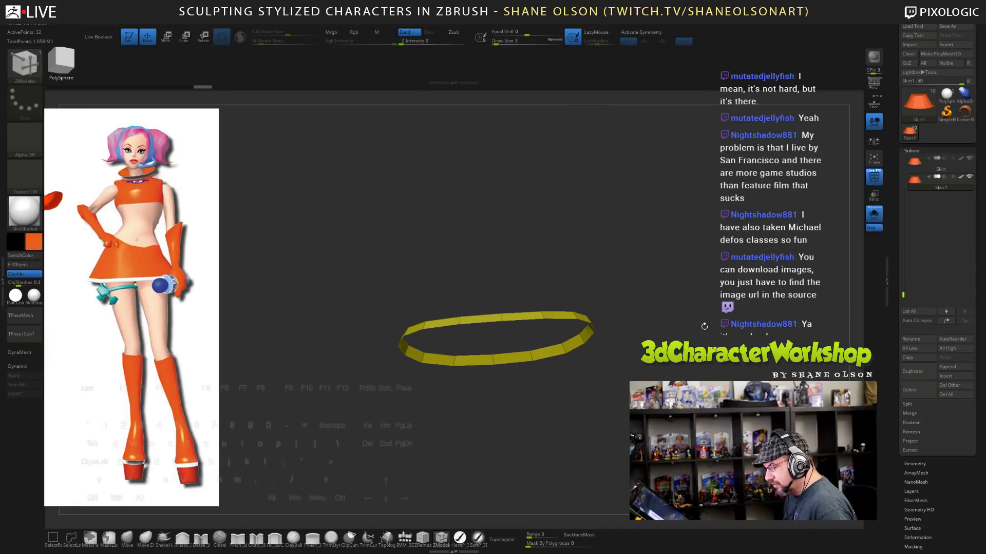
{"action": "key", "text": "2"}
{"action": "left_click", "coordinate": [689, 202]}
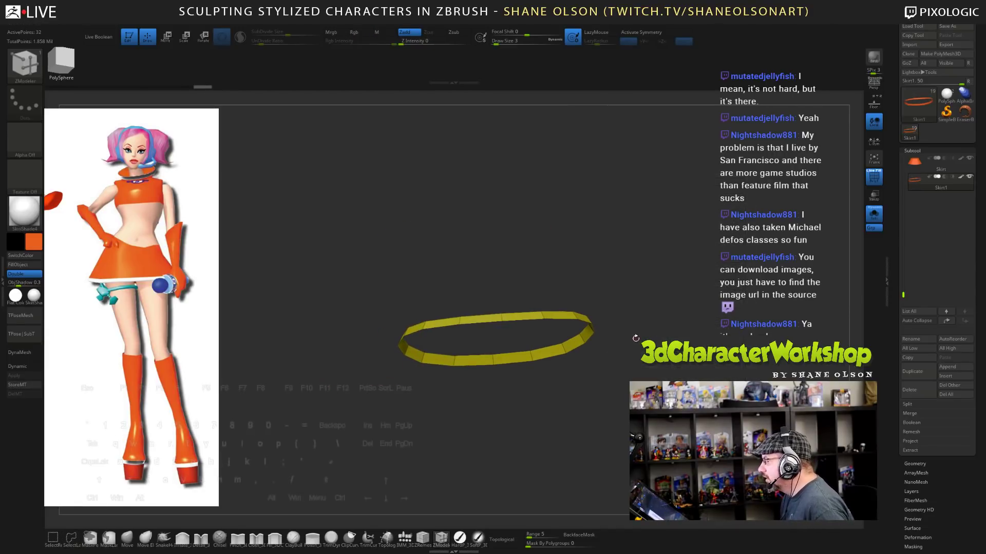
{"action": "left_click_drag", "start_coordinate": [656, 319], "coordinate": [669, 356], "text": "alt"}
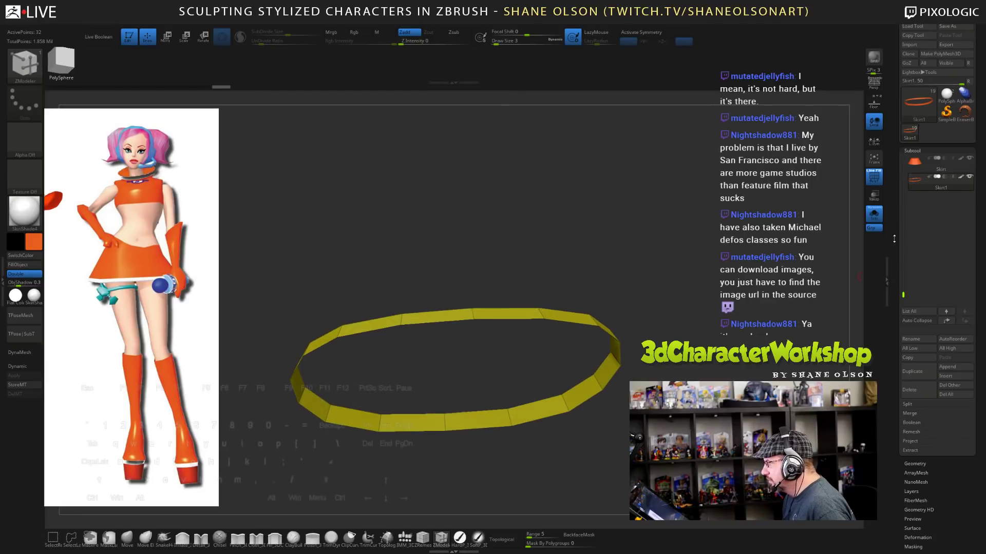
- Turn off Solo mode and apply ZModeler's Transpose to the hem band's complete edge loop
{"action": "left_click", "coordinate": [871, 218]}
{"action": "left_click_drag", "start_coordinate": [693, 264], "coordinate": [750, 307]}
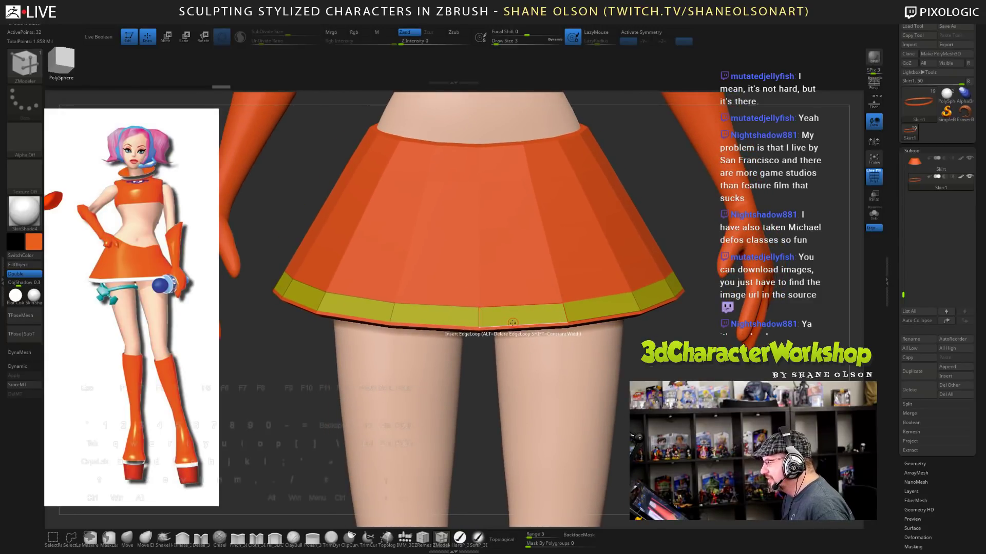
{"action": "key", "text": "space"}
{"action": "left_click", "coordinate": [570, 374]}
{"action": "left_click", "coordinate": [452, 418]}
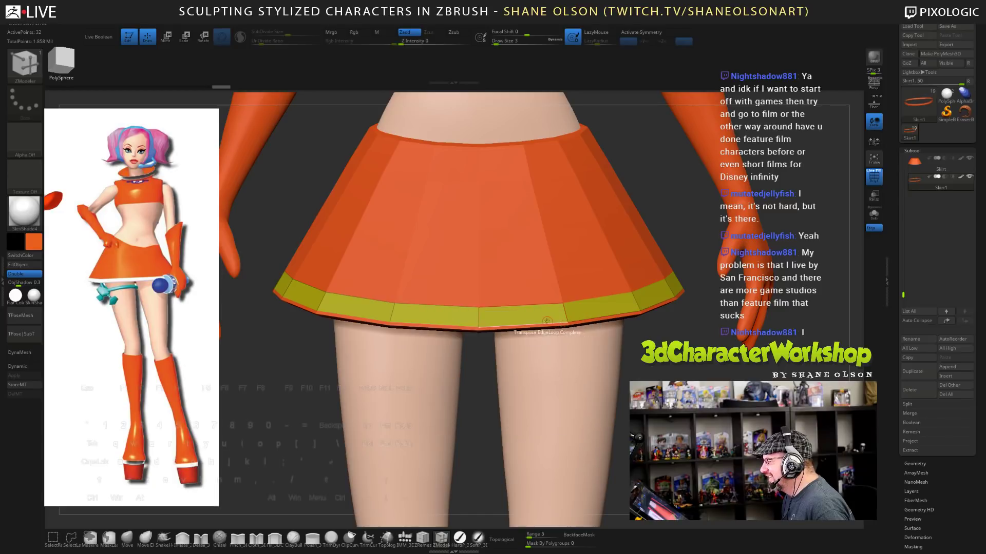
{"action": "left_click", "coordinate": [546, 322]}
- Reset the gizmo's orientation, center it on the hem band, and move the band slightly down along the skirt's lower edge
{"action": "right_click_drag", "start_coordinate": [470, 97], "coordinate": [470, 177], "text": "alt"}
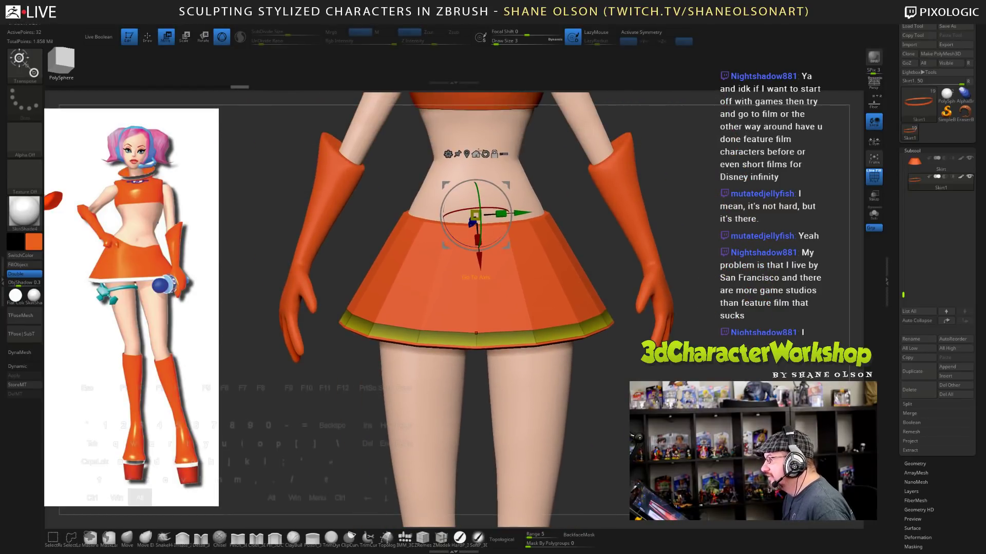
{"action": "left_click", "coordinate": [485, 154], "text": "alt"}
{"action": "left_click", "coordinate": [467, 154], "text": "alt"}
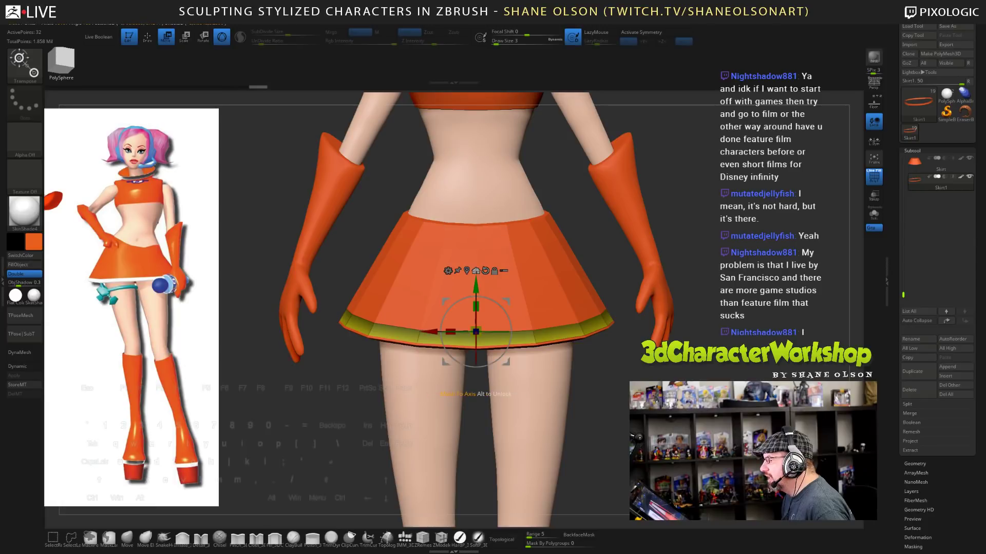
{"action": "left_click_drag", "start_coordinate": [476, 283], "coordinate": [477, 292]}
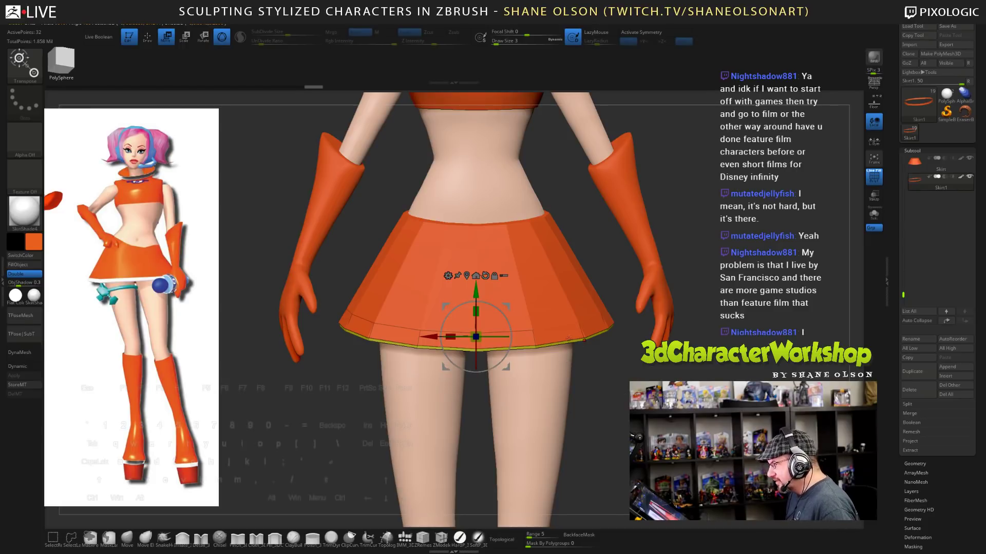
- Extrude the hem band's whole polygroup outward with ZModeler to give it thickness around the skirt's lower edge
{"action": "key", "text": "q"}
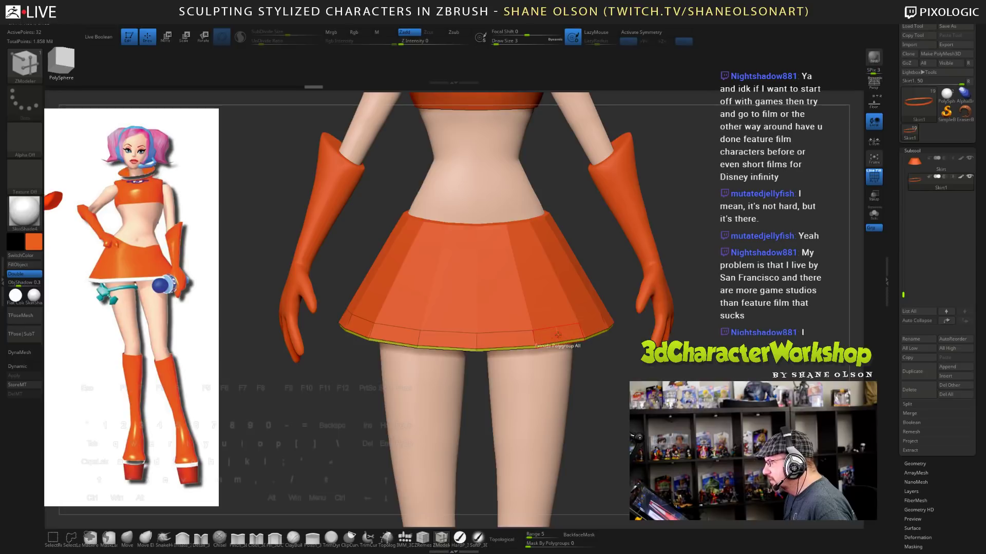
{"action": "left_click_drag", "start_coordinate": [558, 335], "coordinate": [560, 334]}
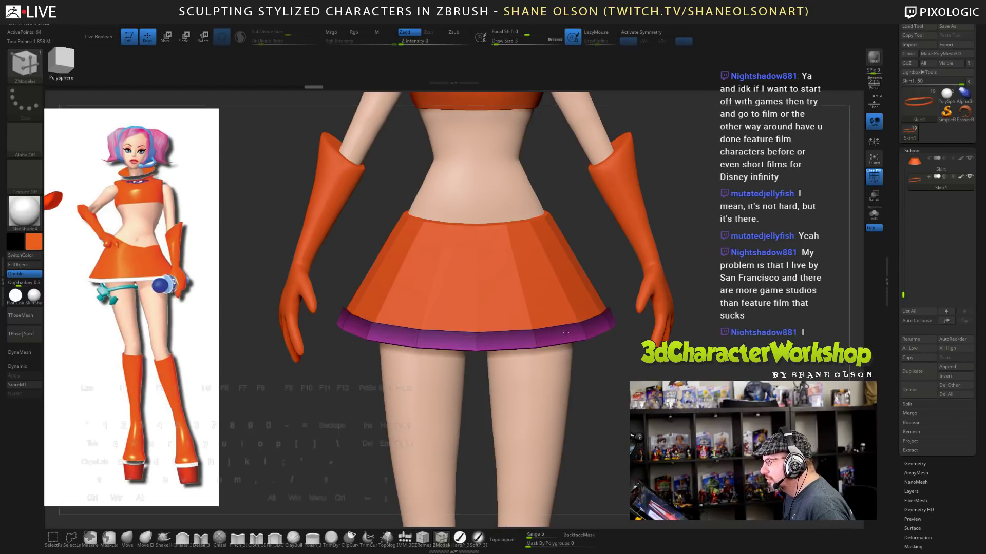
{"action": "right_click_drag", "start_coordinate": [567, 331], "coordinate": [570, 342], "text": "alt"}
{"action": "left_click_drag", "start_coordinate": [611, 369], "coordinate": [624, 383], "text": "ctrl"}
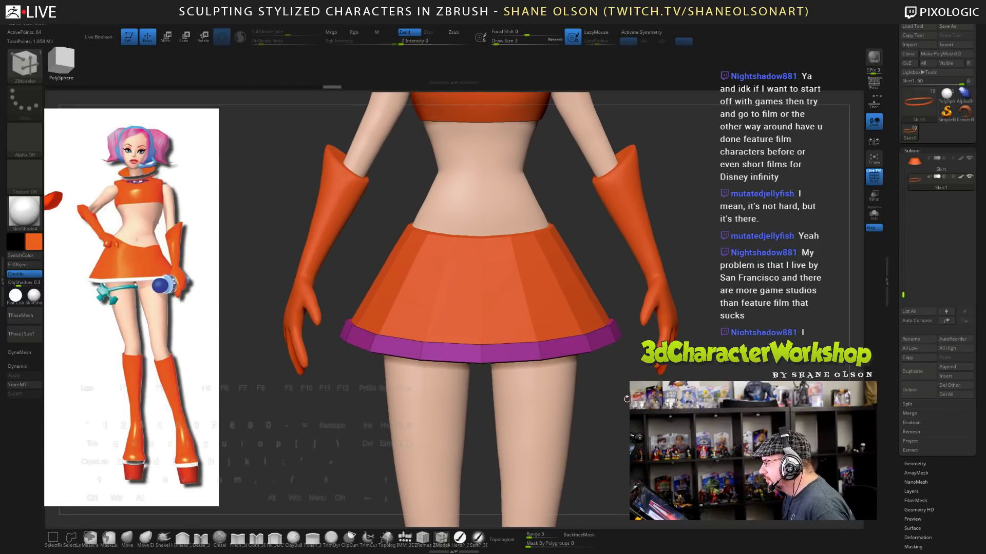
{"action": "right_click_drag", "start_coordinate": [611, 370], "coordinate": [632, 406]}
{"action": "left_click_drag", "start_coordinate": [619, 441], "coordinate": [622, 398]}
{"action": "mouse_move", "coordinate": [623, 398]}
{"action": "right_mouse_down", "text": "ctrl"}
{"action": "mouse_move", "coordinate": [617, 387]}
{"action": "mouse_move", "coordinate": [628, 401]}
{"action": "right_mouse_up", "text": "ctrl"}
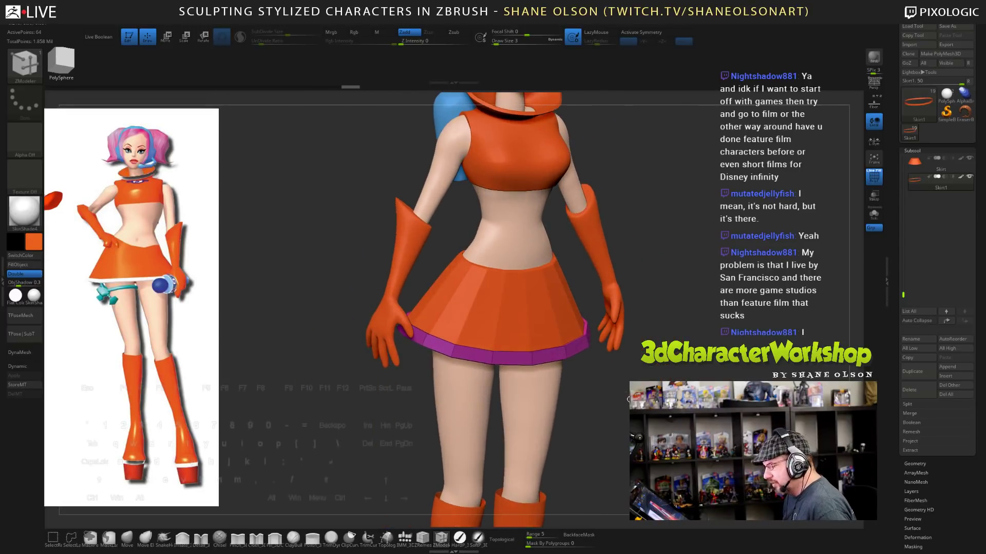
- Turn on Dynamic Subdivision for both the hem band and the skirt to smooth them
{"action": "key", "text": "d"}
{"action": "left_click_drag", "start_coordinate": [621, 400], "coordinate": [606, 415], "text": "shift"}
{"action": "left_click", "coordinate": [570, 313], "text": "alt"}
{"action": "key", "text": "d"}
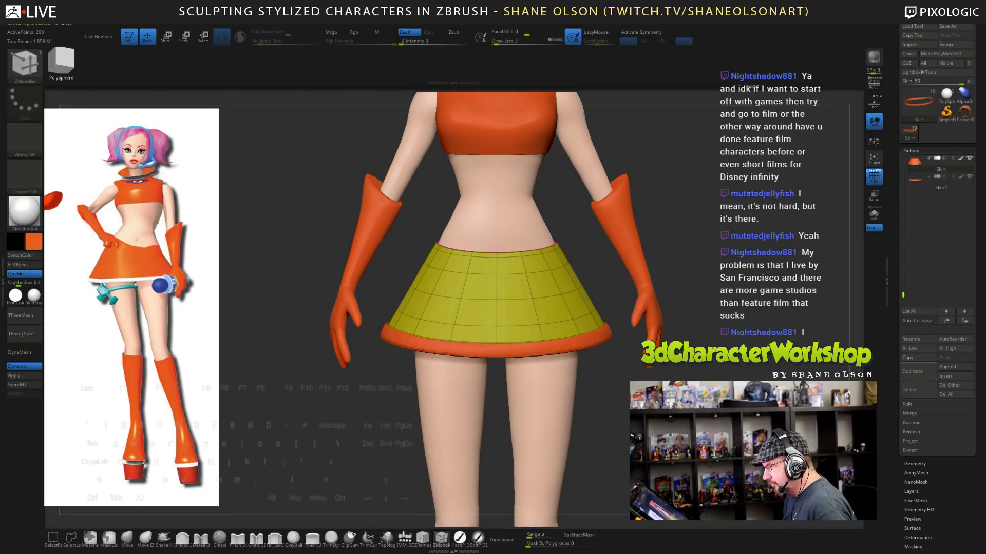
- Recolor the hem band white, turn off its polyframe display, and frame the full character
{"action": "left_click", "coordinate": [539, 344], "text": "alt"}
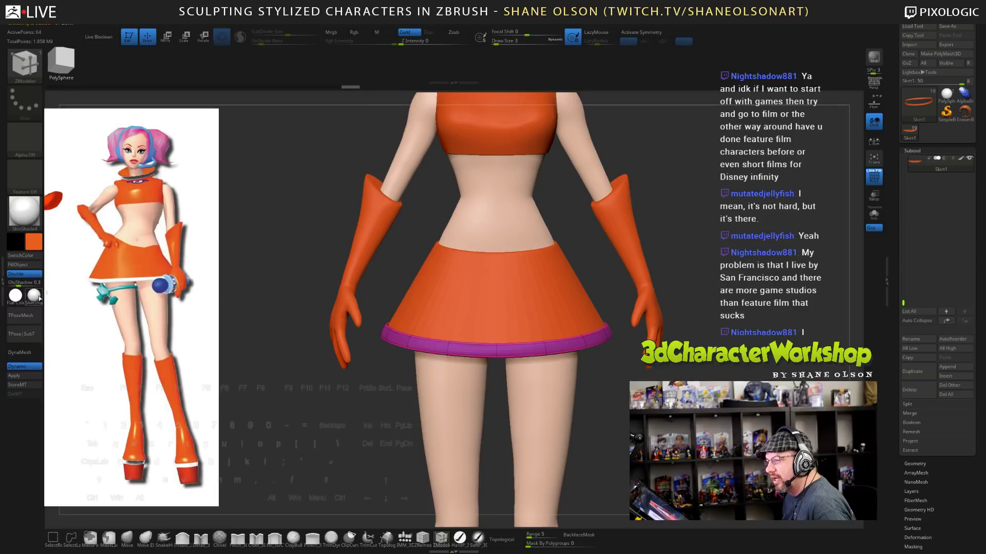
{"action": "left_click", "coordinate": [34, 243]}
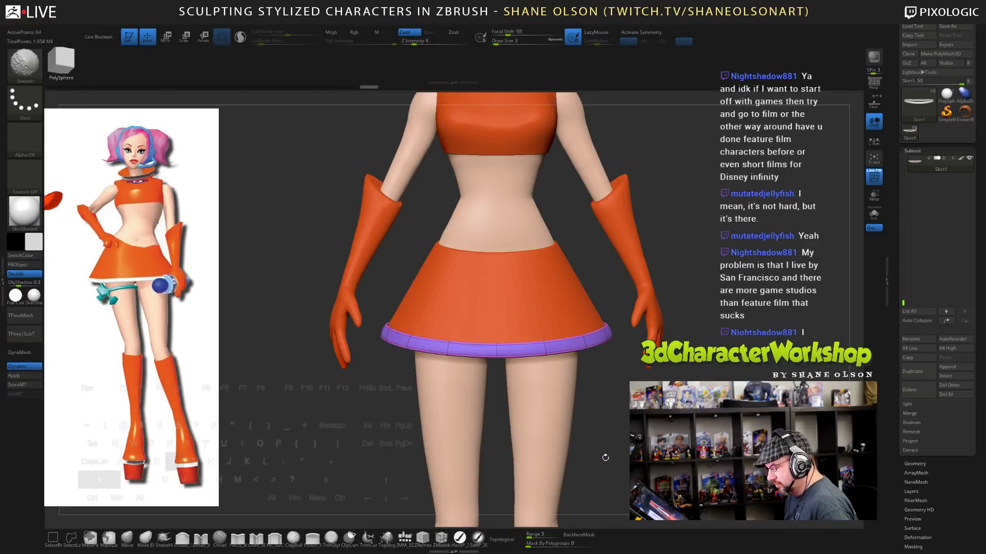
{"action": "key", "text": "shift+f"}
{"action": "key", "text": "f"}
{"action": "right_click_drag", "start_coordinate": [661, 410], "coordinate": [661, 370], "text": "ctrl"}
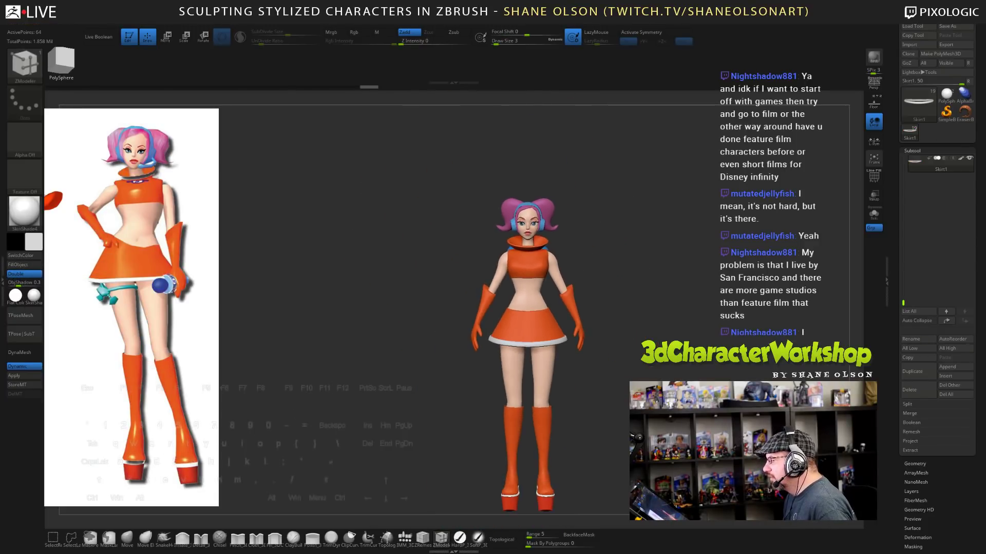
{"action": "mouse_move", "coordinate": [661, 369]}
{"action": "left_mouse_down"}
{"action": "mouse_move", "coordinate": [780, 368]}
{"action": "mouse_move", "coordinate": [664, 367]}
{"action": "mouse_move", "coordinate": [665, 354]}
{"action": "left_mouse_up"}
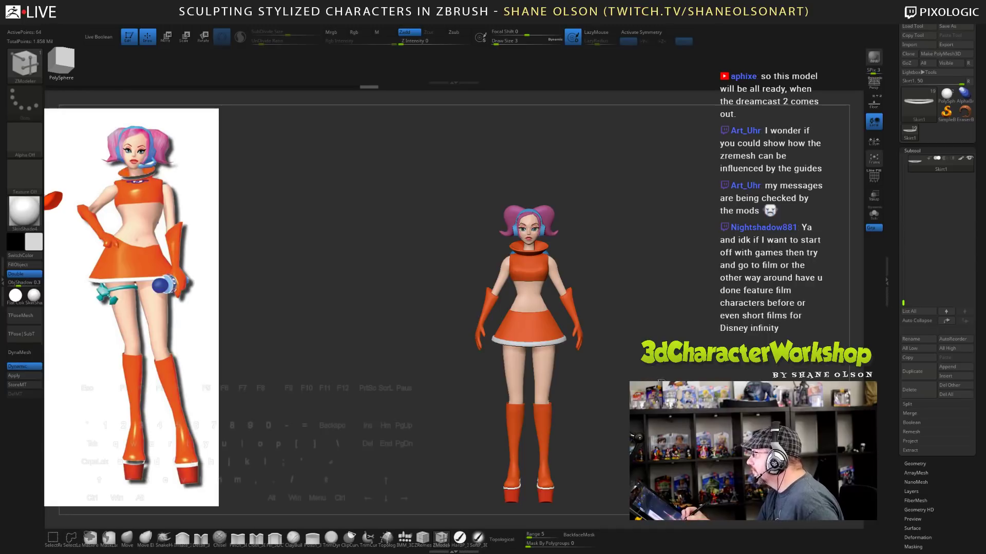
{"action": "left_click_drag", "start_coordinate": [661, 381], "coordinate": [617, 382]}
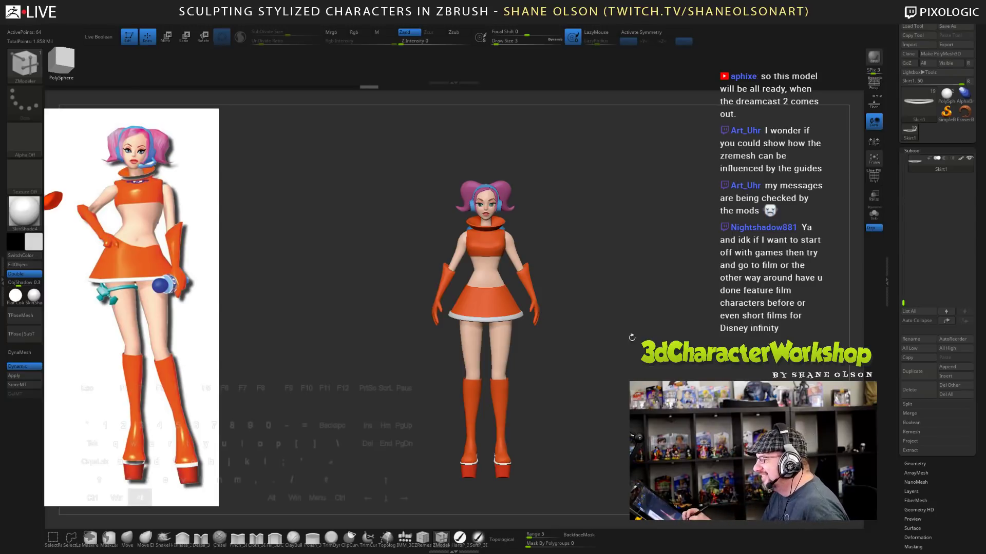
{"action": "left_click_drag", "start_coordinate": [631, 337], "coordinate": [625, 282], "text": "alt"}
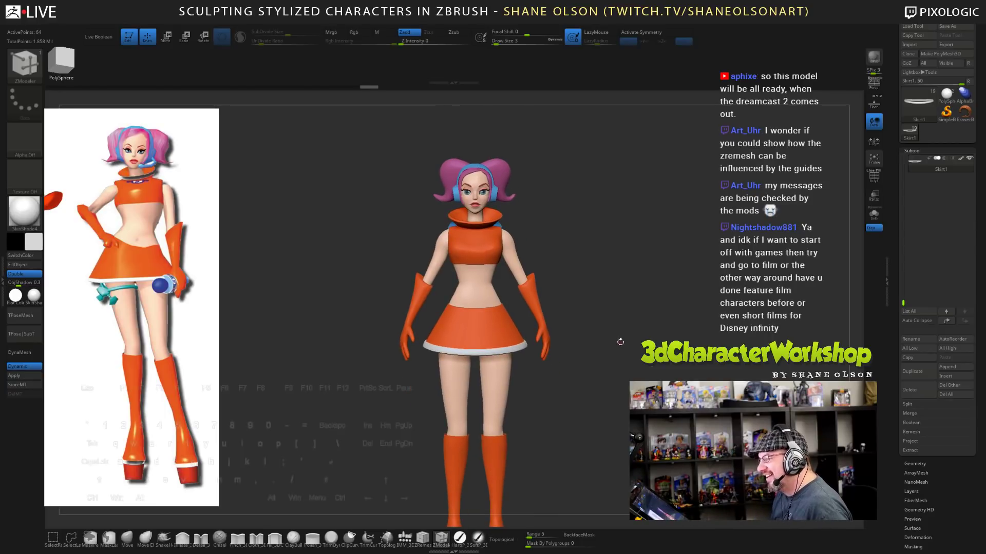
{"action": "left_click_drag", "start_coordinate": [620, 342], "coordinate": [624, 323], "text": "alt"}
{"action": "left_click_drag", "start_coordinate": [652, 354], "coordinate": [617, 398]}
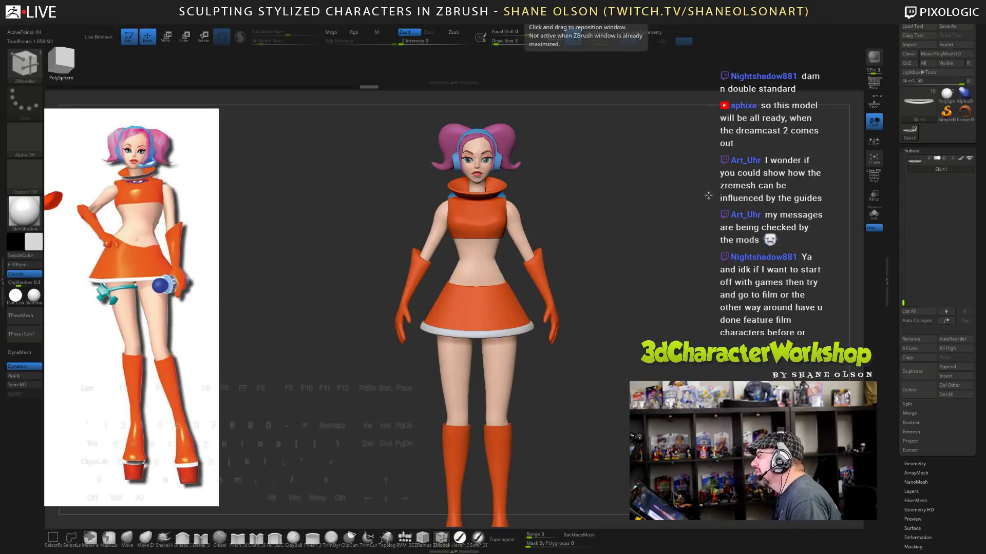
{"action": "left_click_drag", "start_coordinate": [710, 203], "coordinate": [680, 226]}
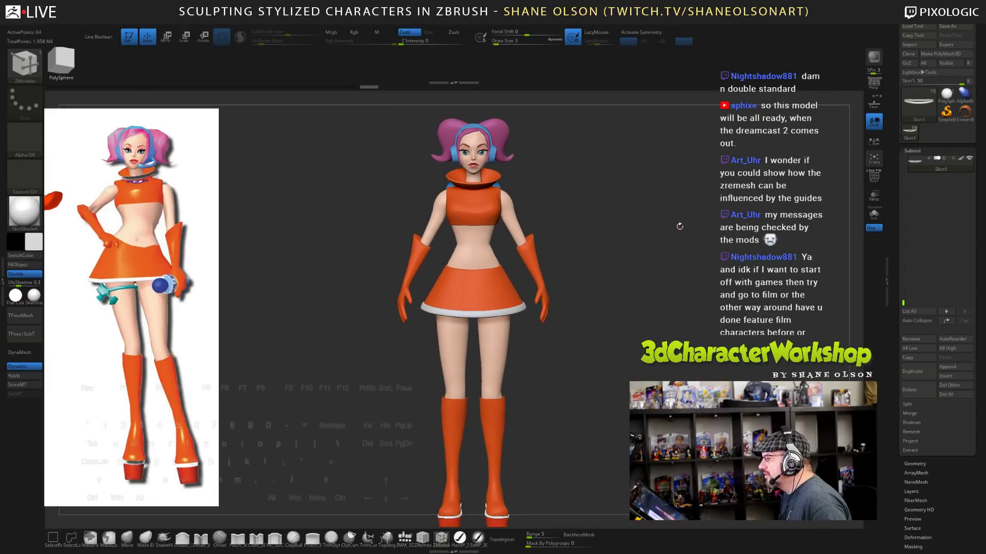
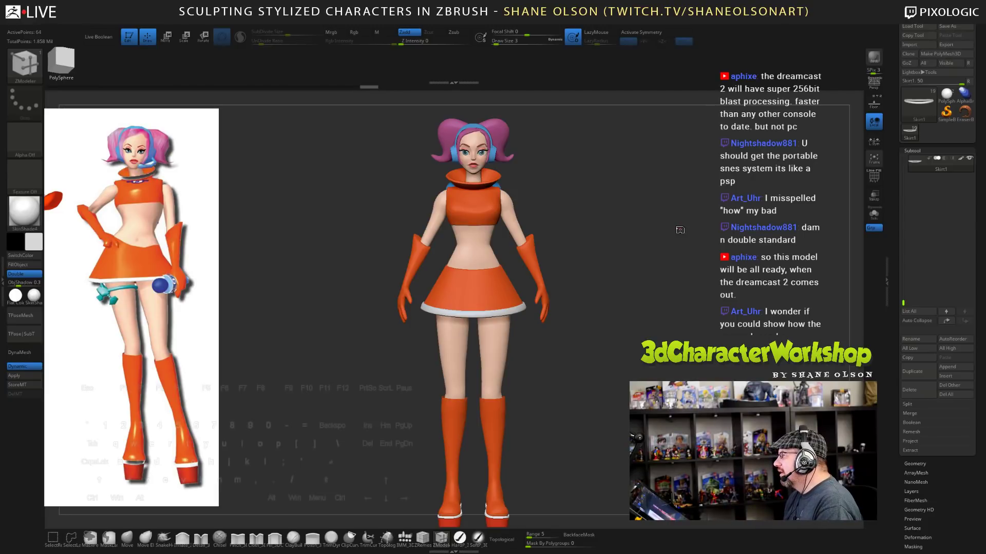
- Save the project and open the ZRemesher settings for the hem band's geometry
{"action": "key", "text": "ctrl+s"}
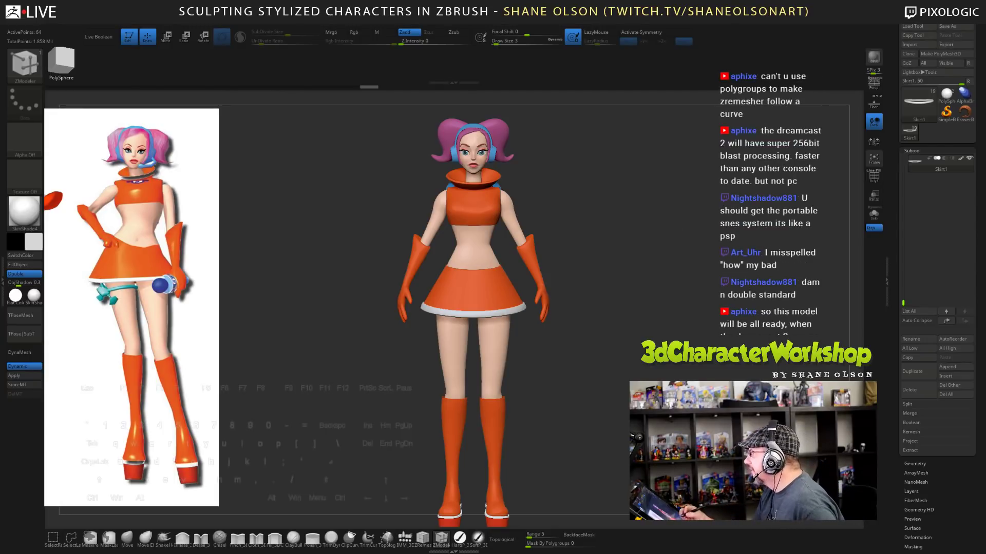
{"action": "left_click_drag", "start_coordinate": [647, 367], "coordinate": [627, 368]}
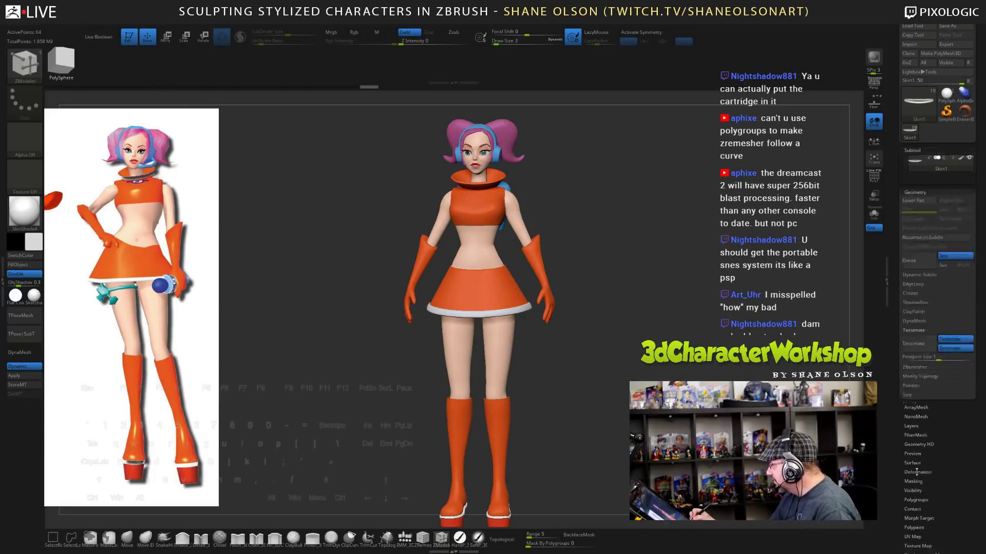
{"action": "left_click", "coordinate": [914, 464]}
{"action": "left_click", "coordinate": [916, 334]}
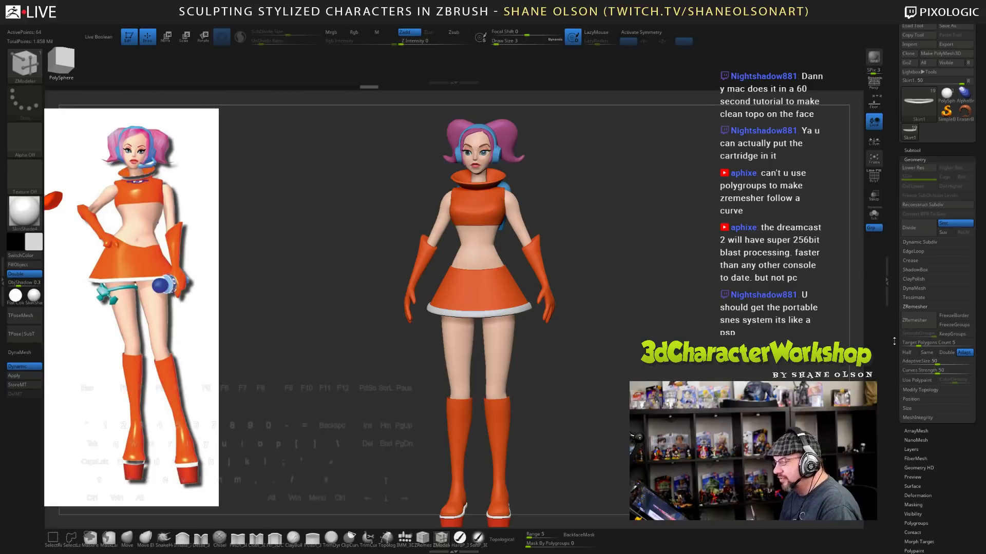
{"action": "mouse_move", "coordinate": [619, 404]}
{"action": "left_mouse_down"}
{"action": "mouse_move", "coordinate": [623, 373]}
{"action": "mouse_move", "coordinate": [618, 406]}
{"action": "left_mouse_up"}
{"action": "left_click_drag", "start_coordinate": [582, 339], "coordinate": [610, 383], "text": "alt"}
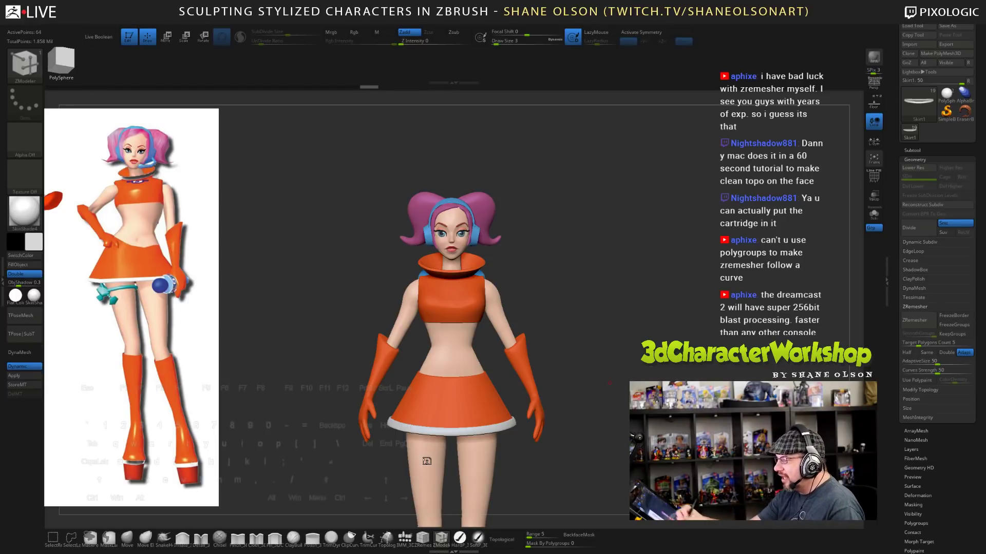
{"action": "left_click_drag", "start_coordinate": [584, 334], "coordinate": [588, 332]}
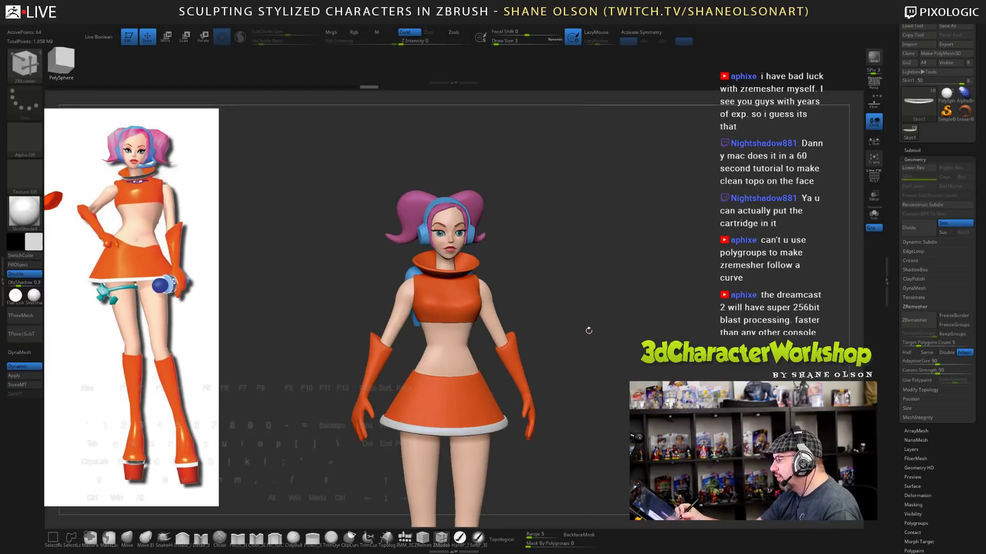
{"action": "key", "text": "s"}
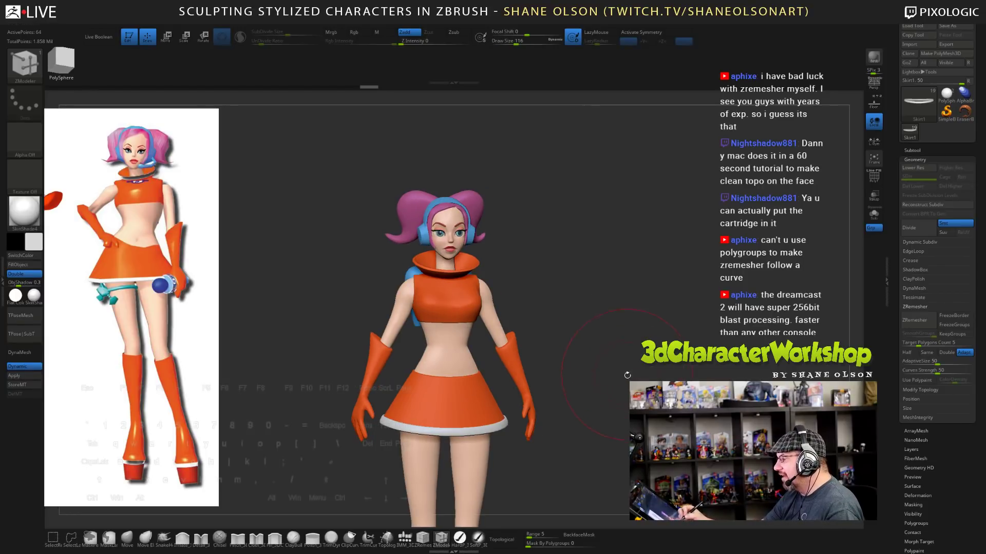
{"action": "mouse_move", "coordinate": [627, 375]}
{"action": "left_mouse_down"}
{"action": "mouse_move", "coordinate": [614, 381]}
{"action": "mouse_move", "coordinate": [604, 364]}
{"action": "left_mouse_up"}
{"action": "mouse_move", "coordinate": [549, 320]}
{"action": "left_mouse_down", "text": "alt"}
{"action": "mouse_move", "coordinate": [574, 343]}
{"action": "mouse_move", "coordinate": [569, 376]}
{"action": "left_mouse_up", "text": "alt"}
{"action": "key", "text": "s"}
{"action": "key", "text": "s"}
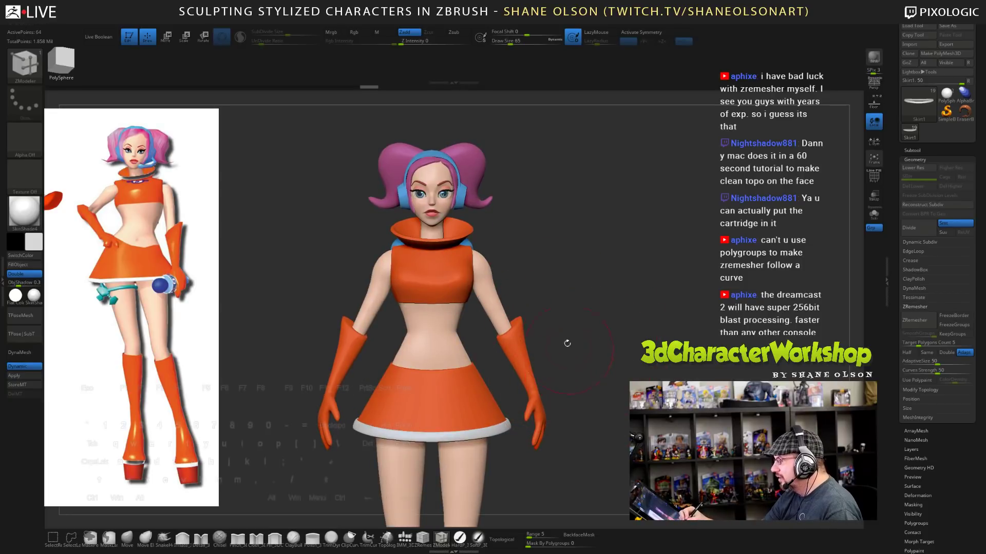
{"action": "left_click_drag", "start_coordinate": [534, 255], "coordinate": [538, 300], "text": "alt"}
- Select the gloves, show their polyframe, and turn off Dynamic Subdivision to inspect the base topology
{"action": "left_click", "coordinate": [527, 382], "text": "alt"}
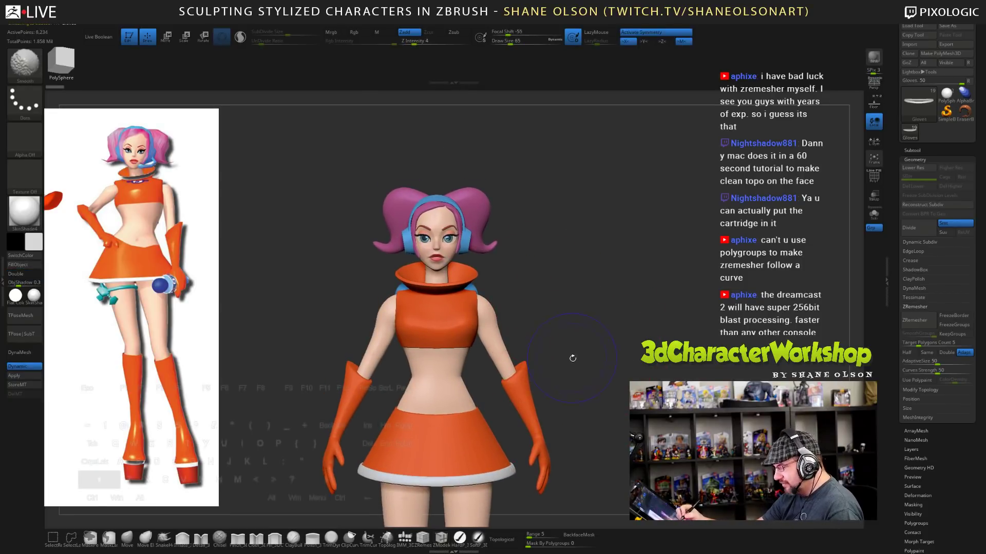
{"action": "key", "text": "shift+f"}
{"action": "key", "text": "shift+d"}
{"action": "left_click_drag", "start_coordinate": [616, 389], "coordinate": [624, 441], "text": "alt"}
{"action": "mouse_move", "coordinate": [693, 374]}
{"action": "left_mouse_down"}
{"action": "mouse_move", "coordinate": [571, 369]}
{"action": "mouse_move", "coordinate": [619, 357]}
{"action": "mouse_move", "coordinate": [565, 313]}
{"action": "left_mouse_up"}
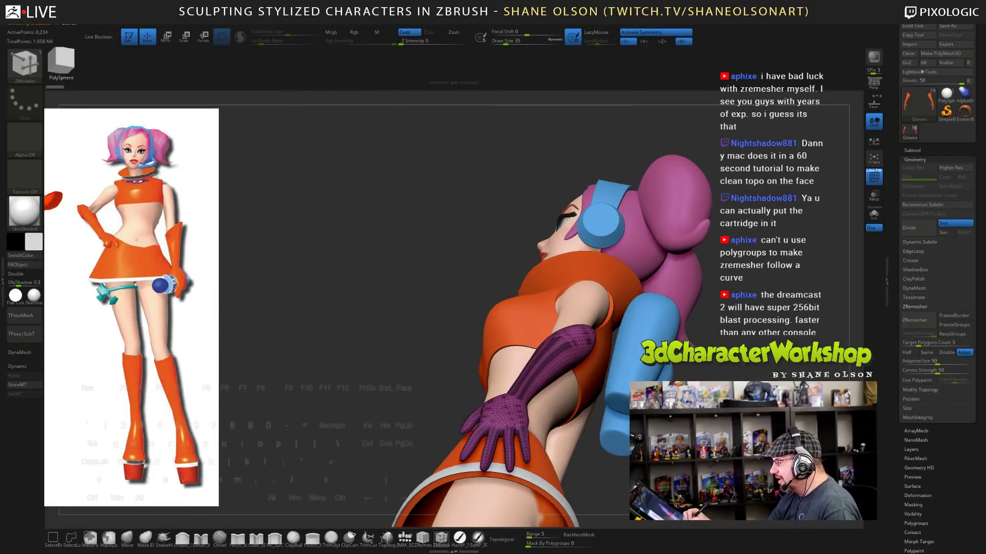
- Turn Dynamic Subdivision back on for the gloves, examine their cuffs and hands, and return to Draw mode
{"action": "key", "text": "w"}
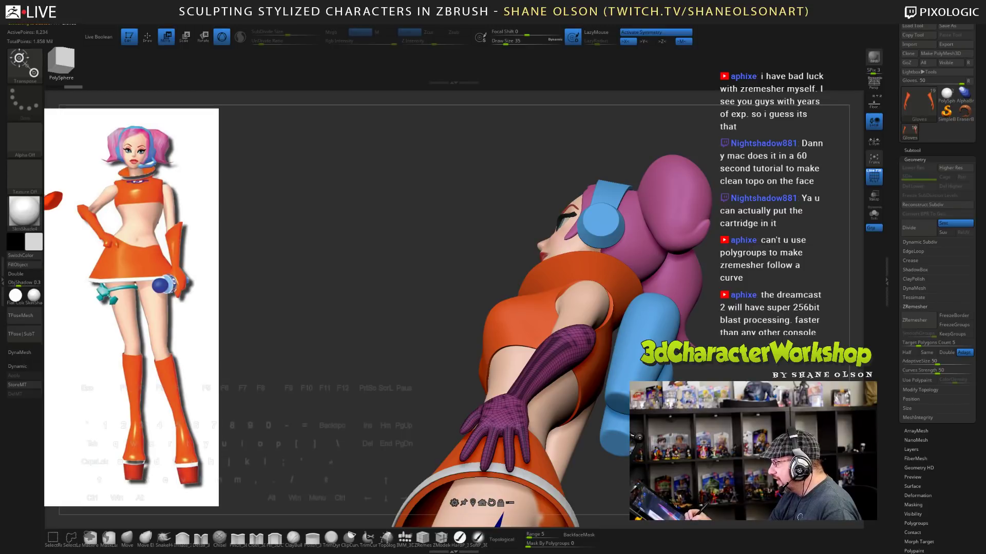
{"action": "left_click_drag", "start_coordinate": [565, 313], "coordinate": [624, 361]}
{"action": "key", "text": "d"}
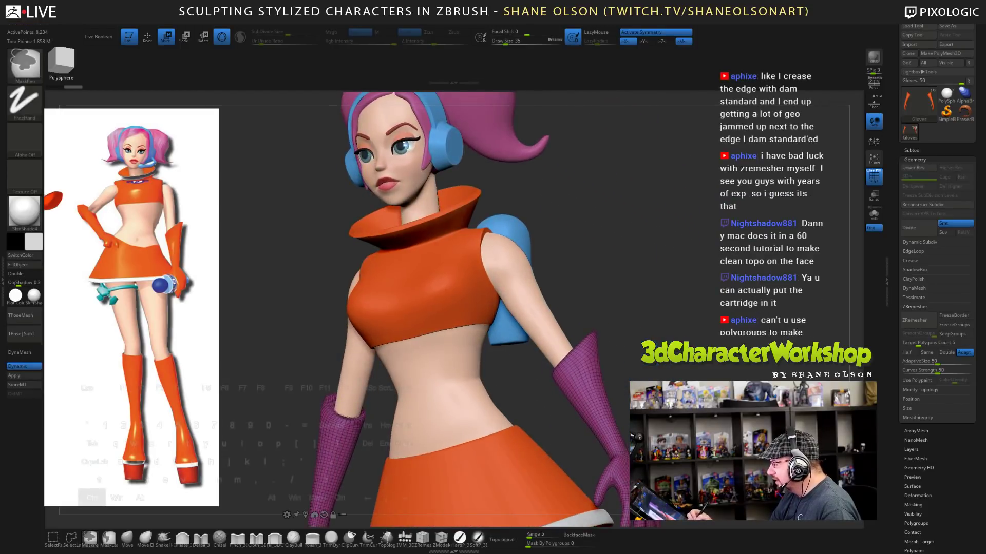
{"action": "left_click_drag", "start_coordinate": [541, 359], "coordinate": [471, 264], "text": "alt"}
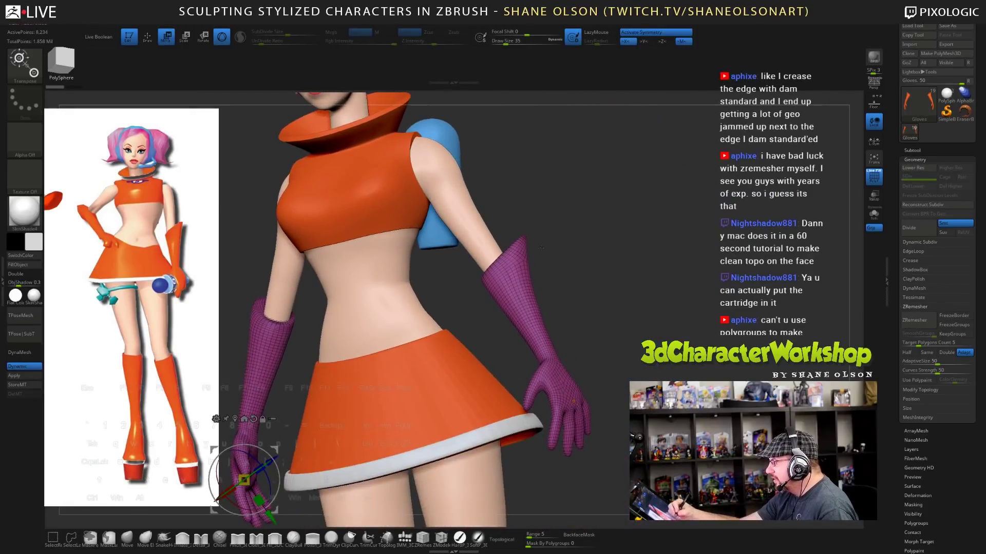
{"action": "left_click_drag", "start_coordinate": [590, 359], "coordinate": [641, 359]}
{"action": "key", "text": "q"}
{"action": "left_click_drag", "start_coordinate": [690, 440], "coordinate": [645, 374], "text": "alt"}
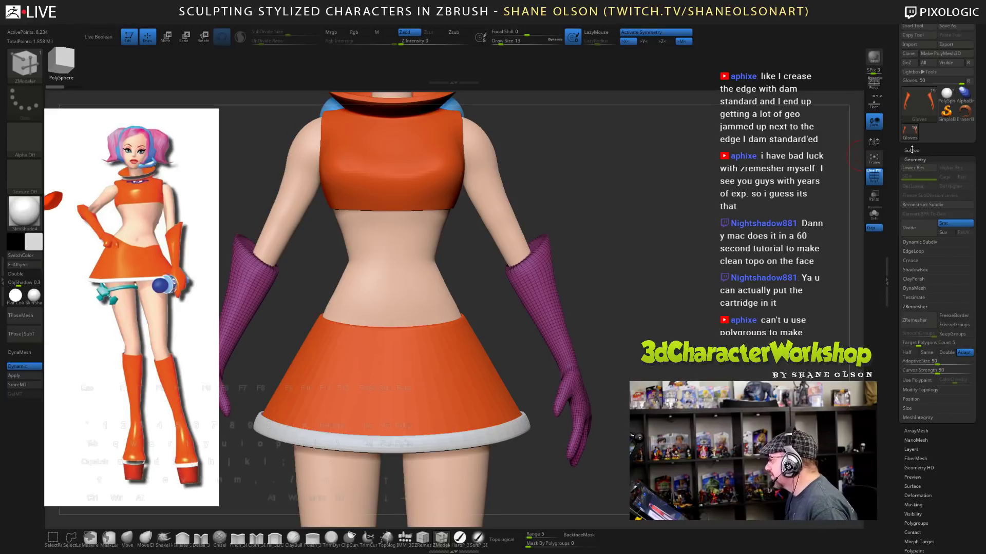
- Switch to the PolySphere tool and hide both the reference image and the ruler subtool
{"action": "left_click", "coordinate": [912, 150]}
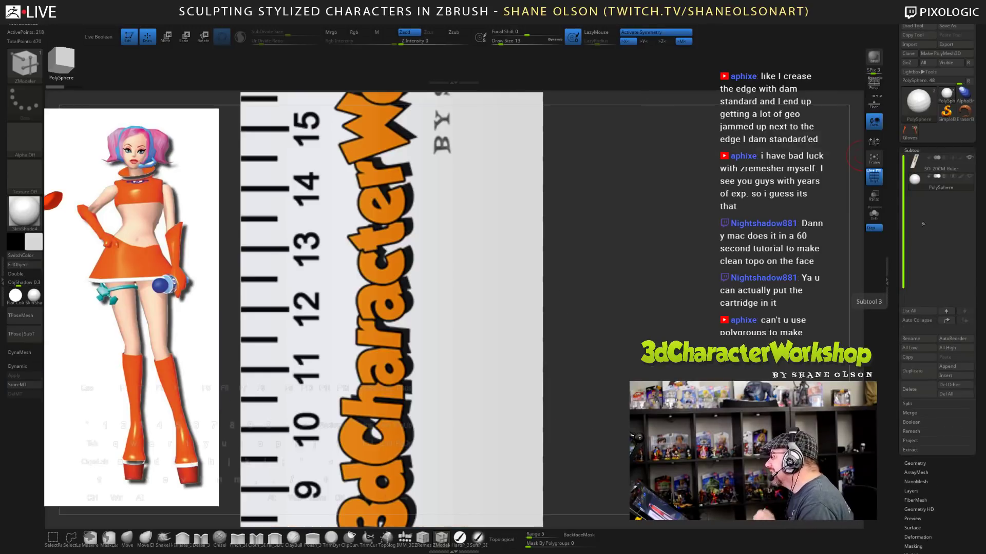
{"action": "left_click_drag", "start_coordinate": [667, 226], "coordinate": [625, 159], "text": "alt"}
{"action": "key", "text": "shift+z"}
{"action": "left_click", "coordinate": [969, 157]}
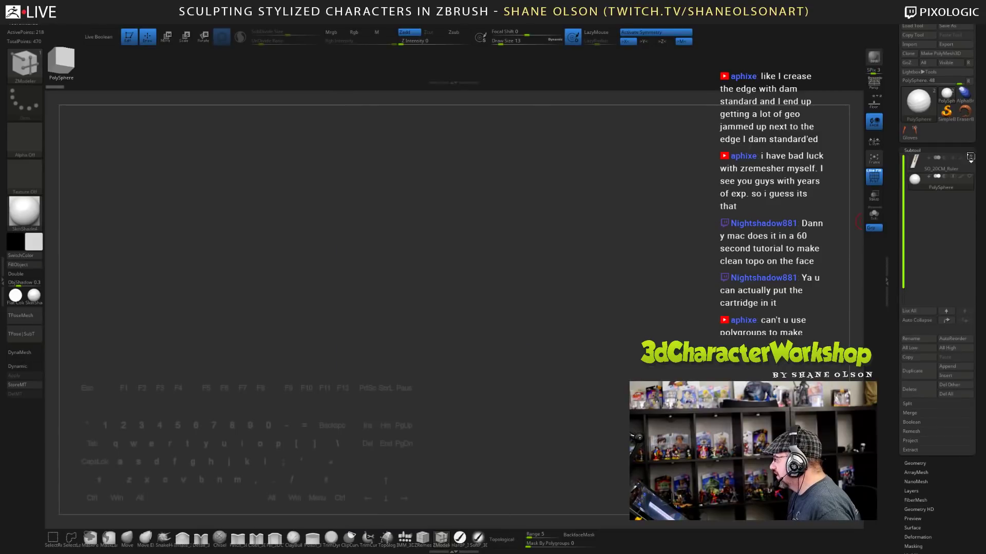
- Frame the sphere, turn on and apply Dynamic Subdivision, and delete its lower subdivision levels
{"action": "key", "text": "f"}
{"action": "key", "text": "d"}
{"action": "left_click_drag", "start_coordinate": [715, 295], "coordinate": [666, 288], "text": "alt"}
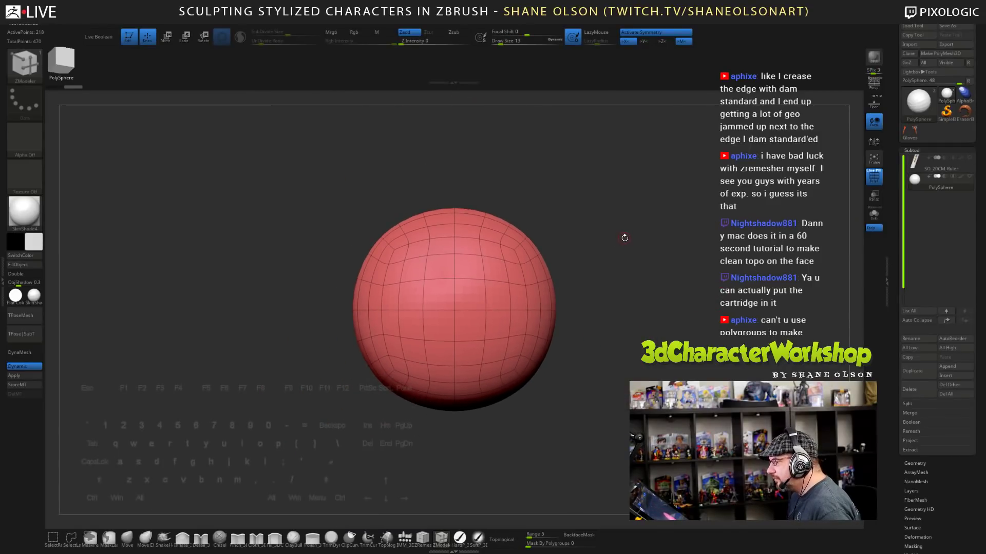
{"action": "left_click", "coordinate": [37, 378]}
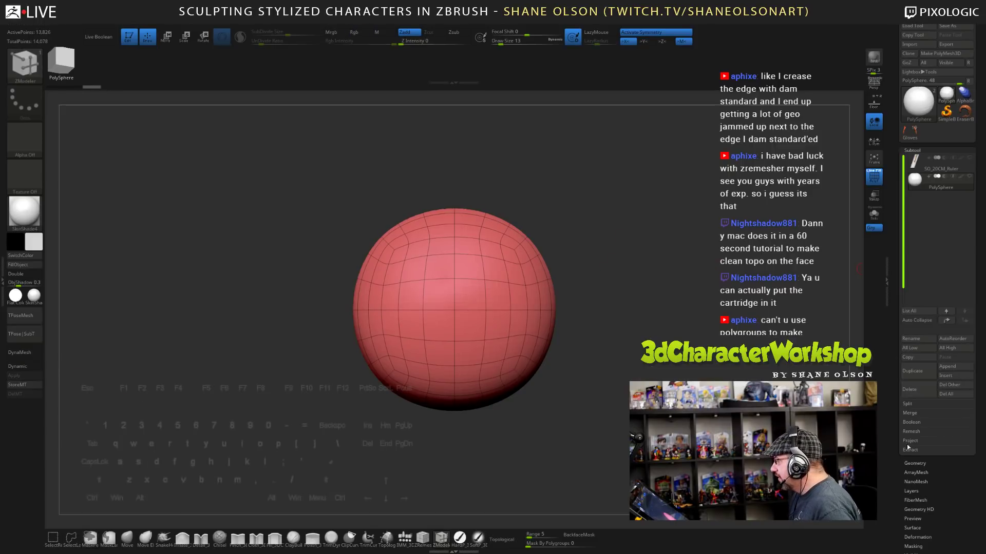
{"action": "left_click", "coordinate": [910, 463]}
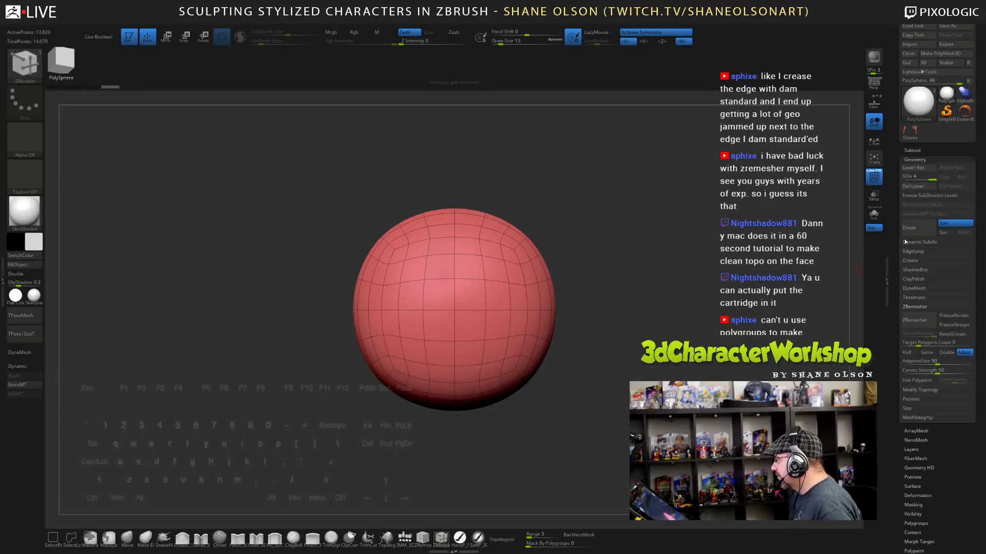
{"action": "left_click", "coordinate": [913, 189]}
- Paint a large curved mask on the side of the sphere at draw size 39 with symmetry on
{"action": "mouse_move", "coordinate": [658, 231]}
{"action": "left_mouse_down", "text": "alt"}
{"action": "mouse_move", "coordinate": [656, 249]}
{"action": "mouse_move", "coordinate": [657, 228]}
{"action": "mouse_move", "coordinate": [630, 240]}
{"action": "mouse_move", "coordinate": [647, 248]}
{"action": "left_mouse_up", "text": "alt"}
{"action": "key", "text": "s"}
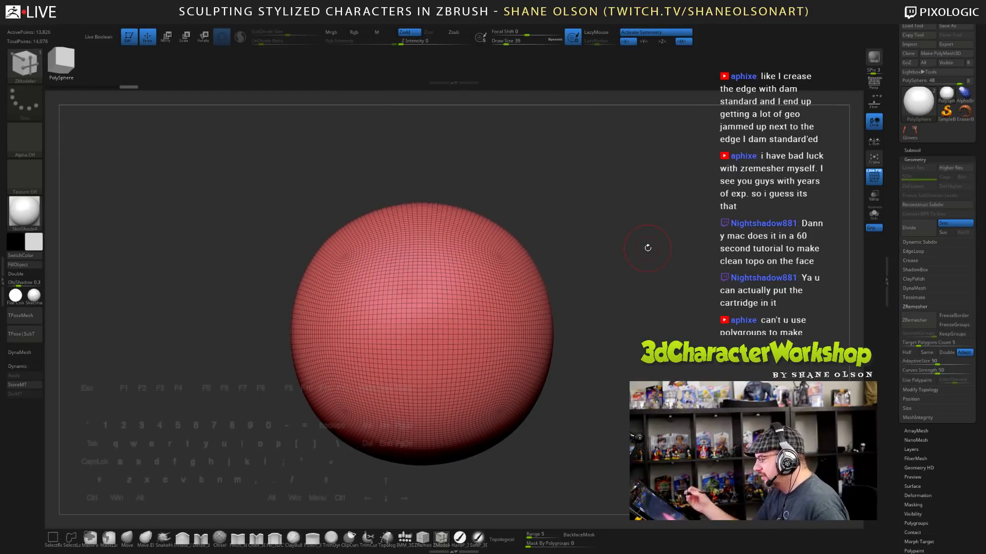
{"action": "mouse_move", "coordinate": [515, 319]}
{"action": "left_mouse_down", "text": "ctrl"}
{"action": "mouse_move", "coordinate": [514, 288]}
{"action": "mouse_move", "coordinate": [483, 358]}
{"action": "mouse_move", "coordinate": [462, 334]}
{"action": "mouse_move", "coordinate": [500, 341]}
{"action": "left_mouse_up", "text": "ctrl"}
{"action": "mouse_move", "coordinate": [624, 380]}
{"action": "left_mouse_down"}
{"action": "mouse_move", "coordinate": [518, 341]}
{"action": "mouse_move", "coordinate": [631, 369]}
{"action": "mouse_move", "coordinate": [534, 287]}
{"action": "mouse_move", "coordinate": [597, 360]}
{"action": "mouse_move", "coordinate": [590, 314]}
{"action": "mouse_move", "coordinate": [559, 300]}
{"action": "mouse_move", "coordinate": [488, 300]}
{"action": "left_mouse_up"}
{"action": "key", "text": "ctrl"}
{"action": "left_click_drag", "start_coordinate": [746, 333], "coordinate": [768, 366]}
- Apply Edgeloop Masked Border to the sphere's masked area, then clear the mask
{"action": "left_click", "coordinate": [918, 154]}
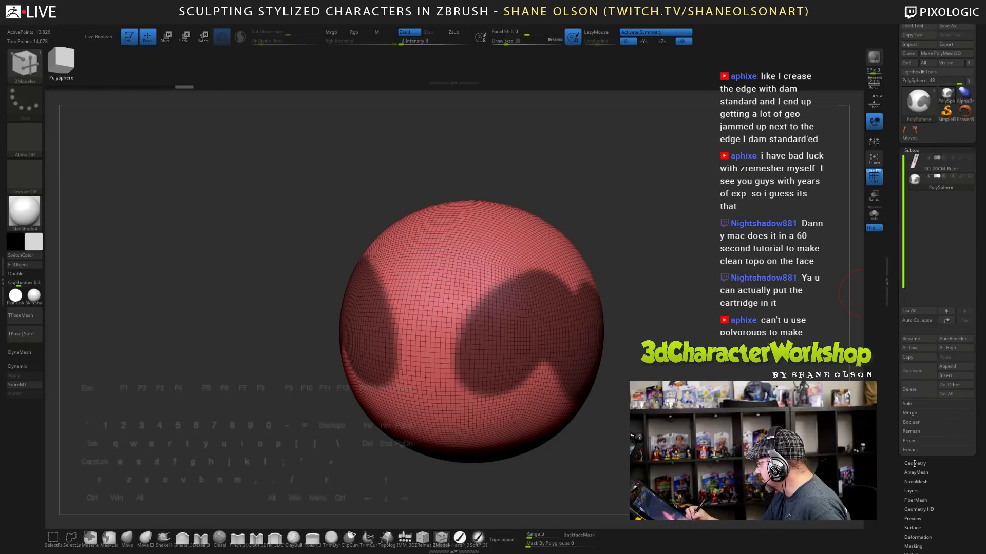
{"action": "left_click_drag", "start_coordinate": [914, 463], "coordinate": [915, 461]}
{"action": "scroll", "coordinate": [948, 343], "scroll_direction": "down", "scroll_amount": 1}
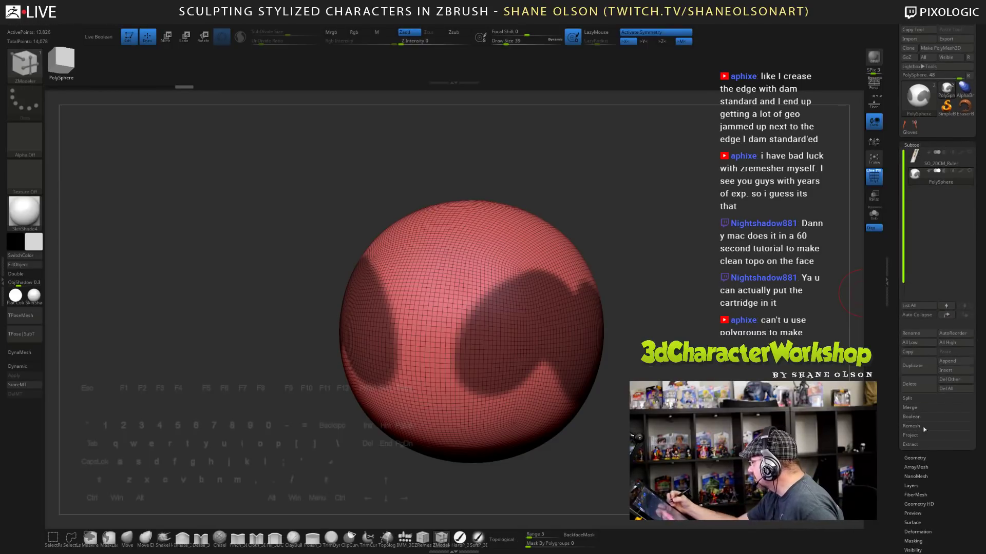
{"action": "left_click", "coordinate": [915, 458]}
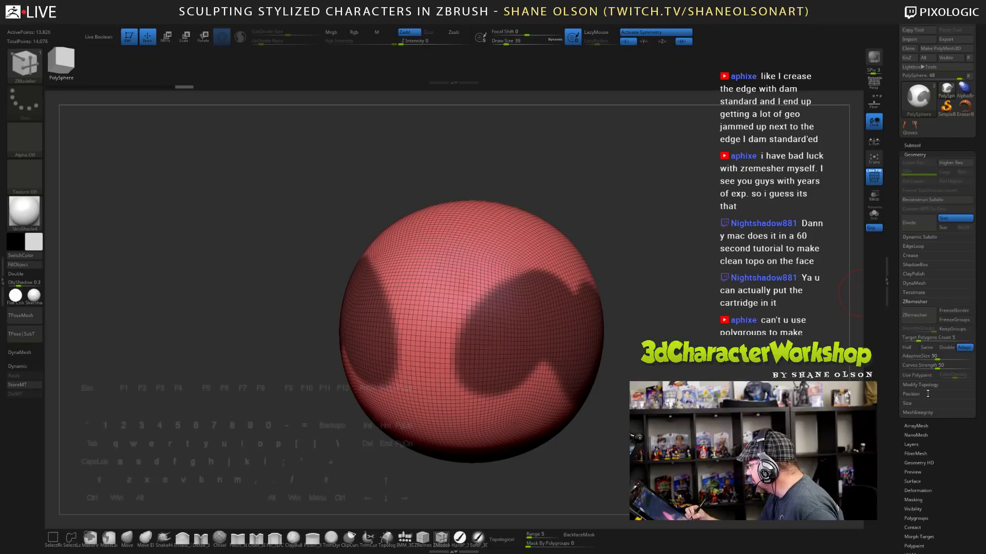
{"action": "left_click", "coordinate": [914, 246]}
{"action": "left_click", "coordinate": [928, 255]}
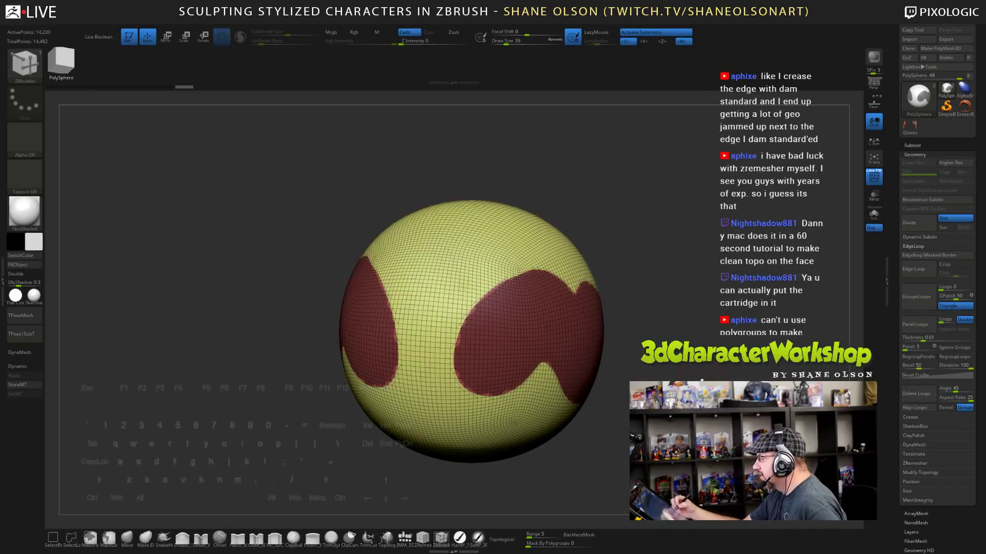
{"action": "left_click_drag", "start_coordinate": [704, 379], "coordinate": [646, 373], "text": "ctrl"}
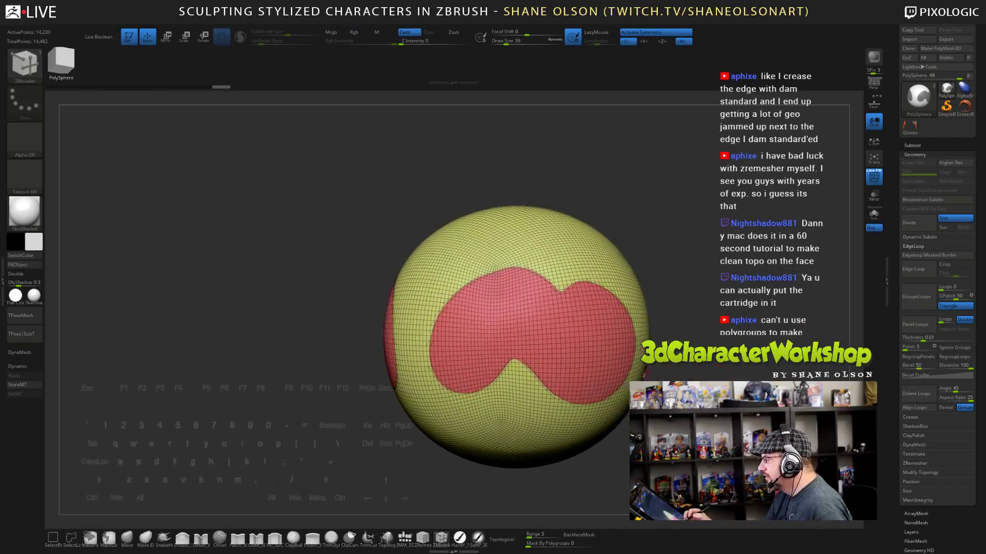
- Smooth the notches along the border between the sphere's two polygroups
{"action": "left_click_drag", "start_coordinate": [686, 249], "coordinate": [642, 328], "text": "alt"}
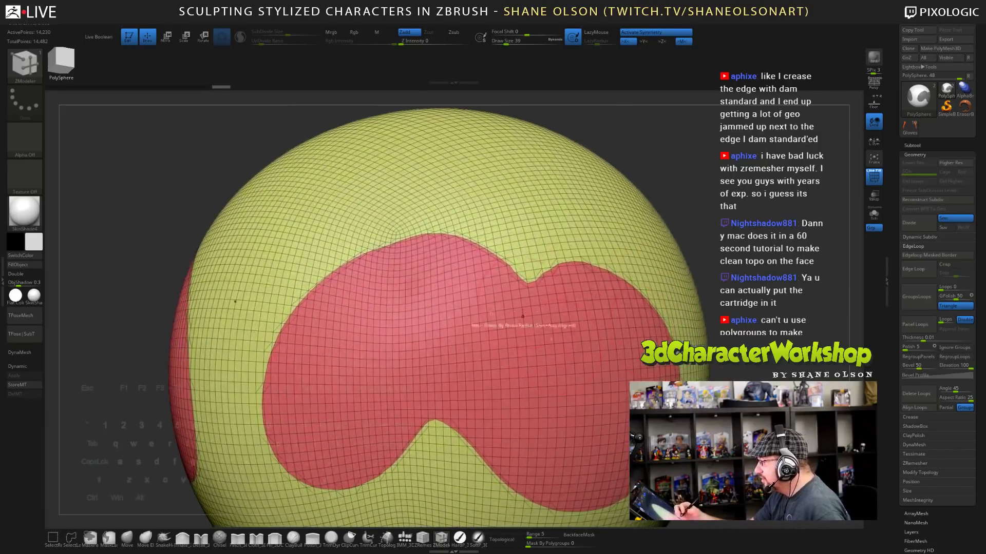
{"action": "left_click_drag", "start_coordinate": [731, 303], "coordinate": [715, 269], "text": "alt"}
{"action": "left_click_drag", "start_coordinate": [715, 269], "coordinate": [662, 270]}
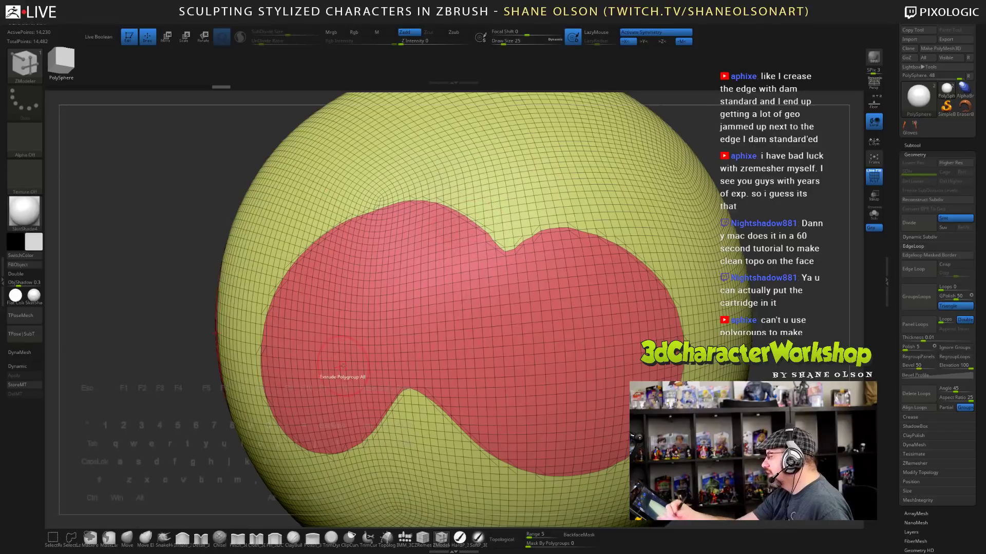
{"action": "key", "text": "space"}
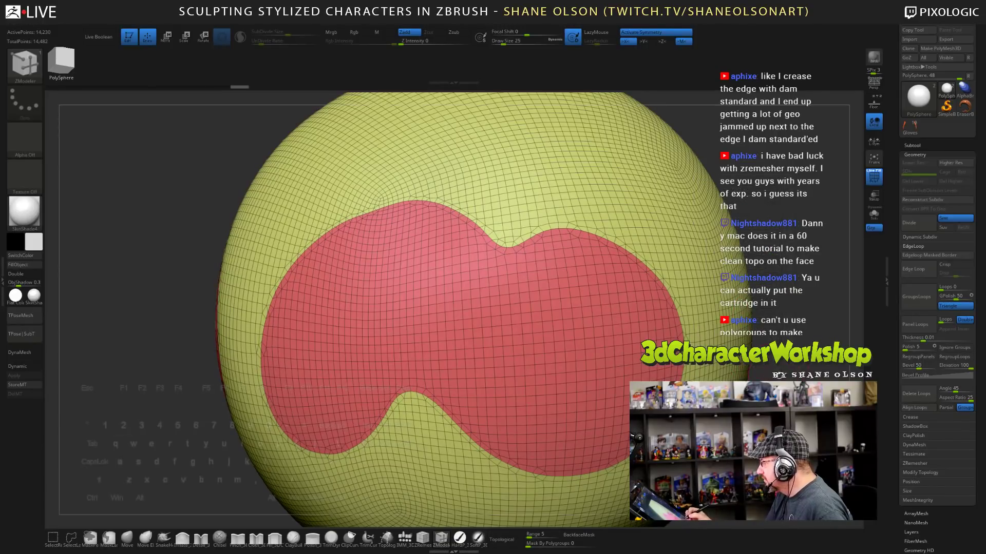
{"action": "left_click_drag", "start_coordinate": [780, 376], "coordinate": [790, 377]}
{"action": "key", "text": "space"}
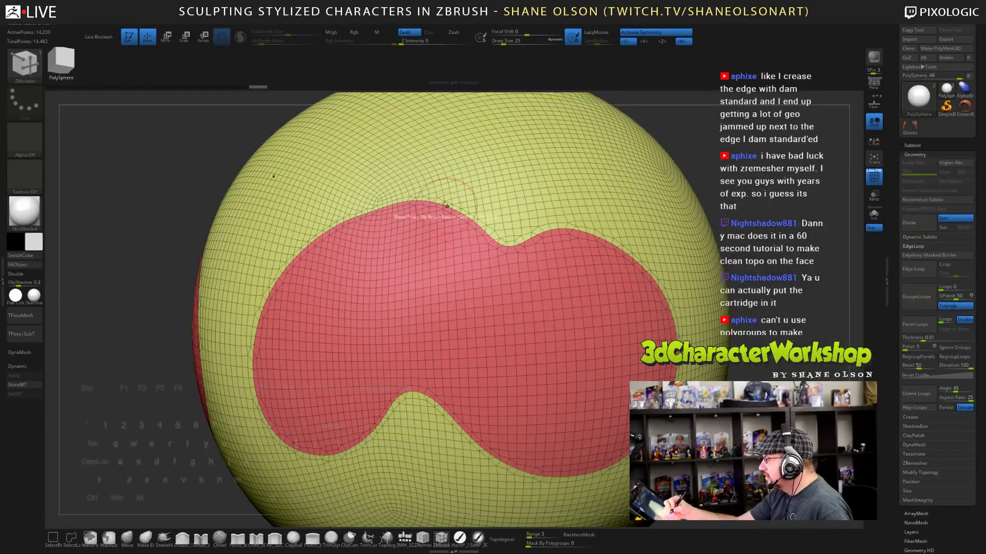
{"action": "left_click_drag", "start_coordinate": [779, 376], "coordinate": [729, 376], "text": "alt"}
{"action": "left_click_drag", "start_coordinate": [622, 376], "coordinate": [631, 401]}
- Remesh the sphere with ZRemesher while keeping its polygroups with KeepGroups
{"action": "left_click", "coordinate": [911, 324]}
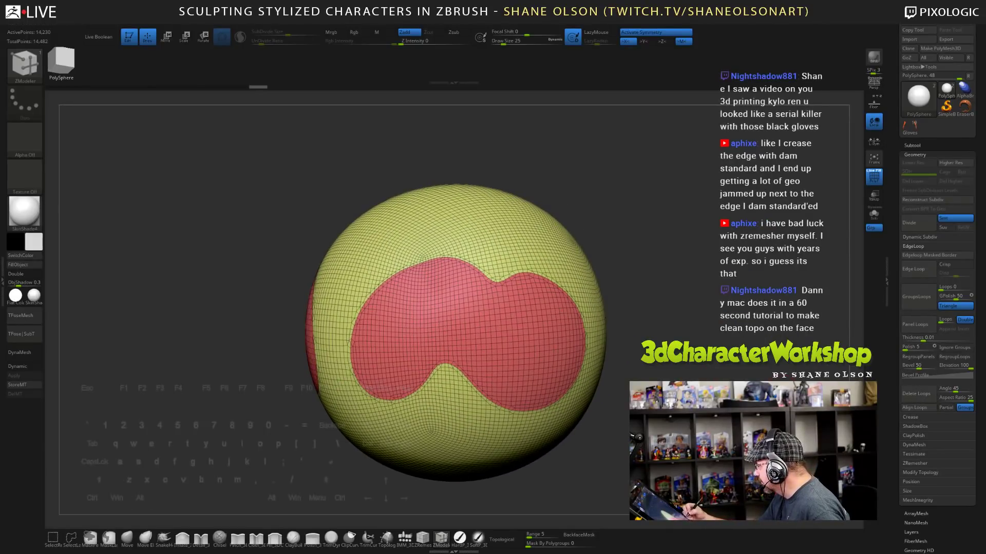
{"action": "scroll", "coordinate": [916, 367], "scroll_direction": "down", "scroll_amount": 3}
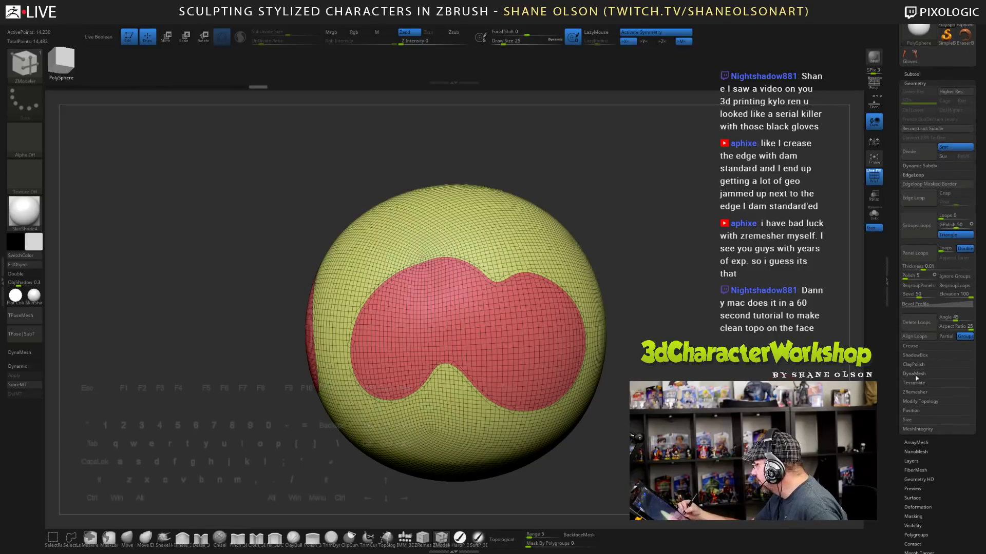
{"action": "left_click", "coordinate": [916, 393]}
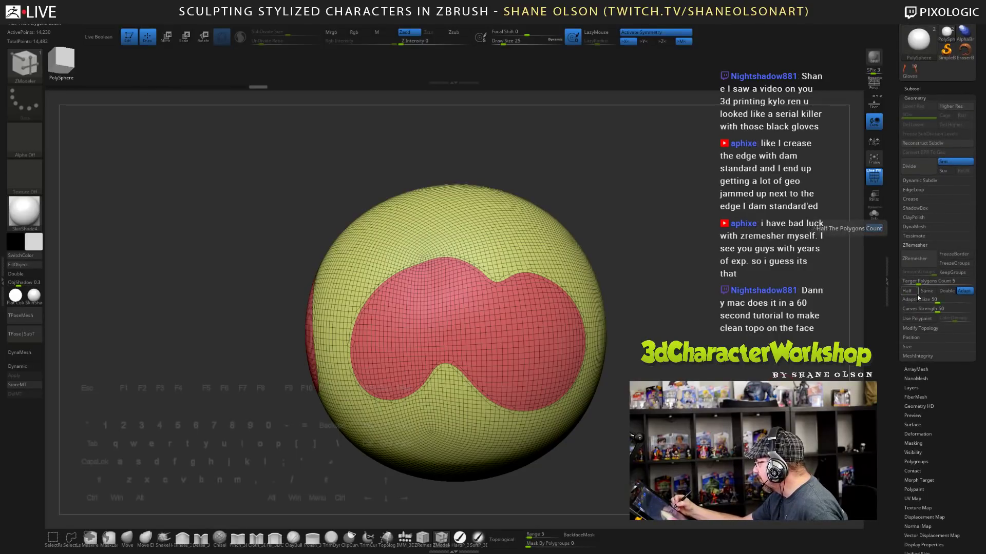
{"action": "left_click", "coordinate": [952, 272]}
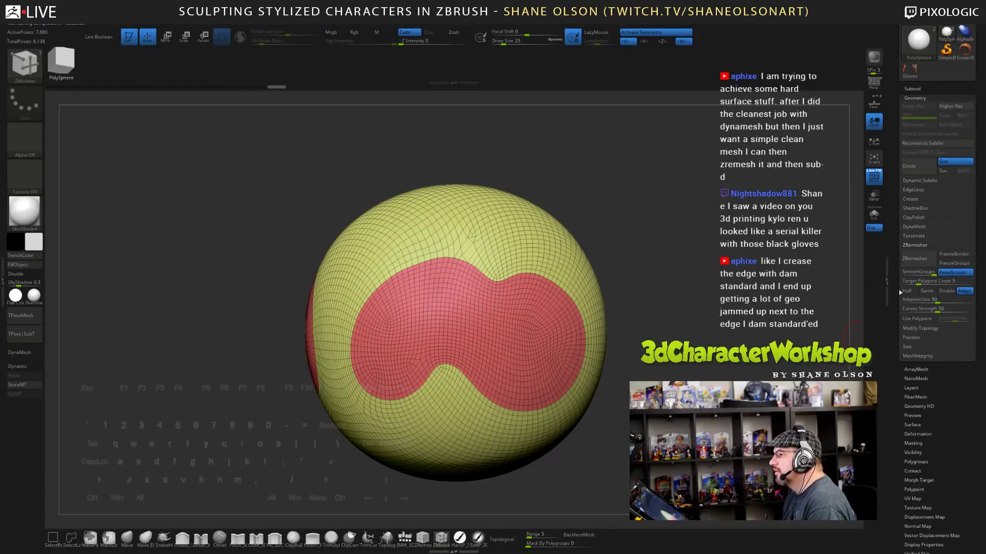
- Examine the remeshed sphere's edge flow along the polygroup border from several angles
{"action": "left_click_drag", "start_coordinate": [833, 341], "coordinate": [843, 340]}
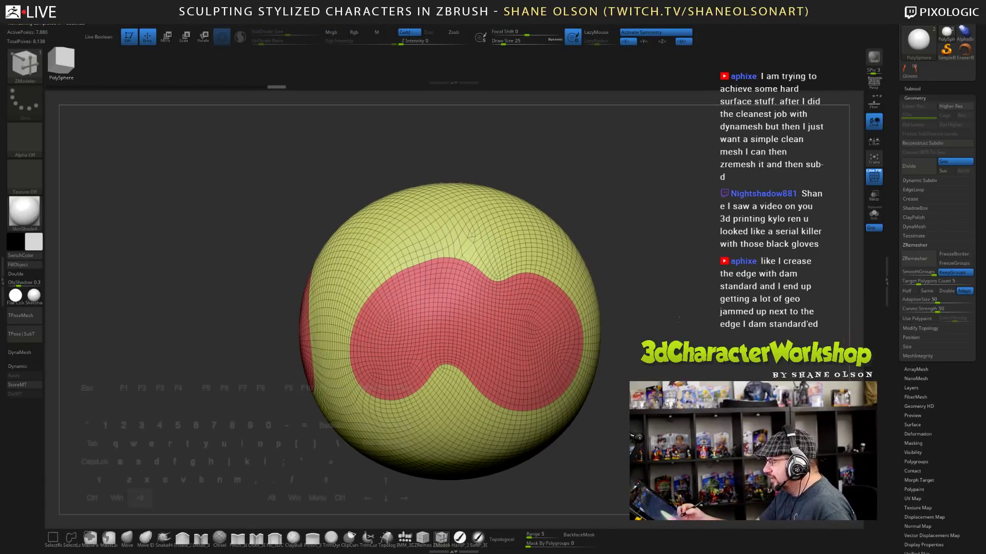
{"action": "mouse_move", "coordinate": [678, 319]}
{"action": "left_mouse_down", "text": "alt"}
{"action": "mouse_move", "coordinate": [690, 221]}
{"action": "mouse_move", "coordinate": [686, 298]}
{"action": "left_mouse_up", "text": "alt"}
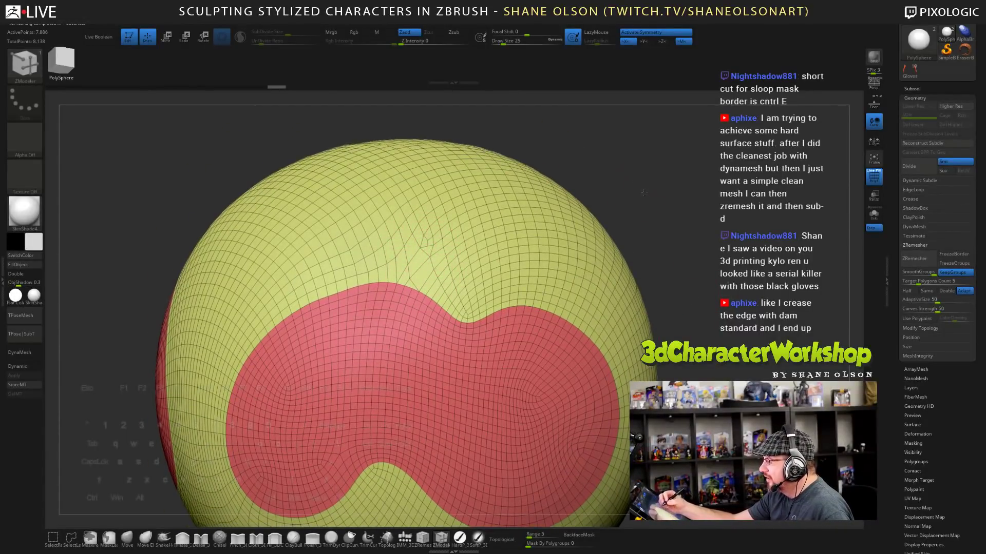
{"action": "left_click_drag", "start_coordinate": [642, 192], "coordinate": [580, 200]}
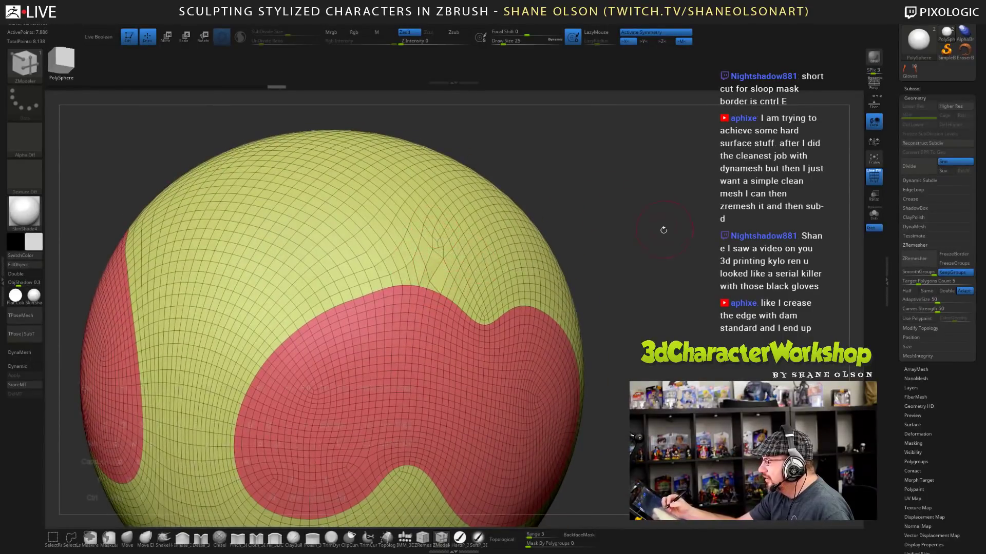
{"action": "left_click_drag", "start_coordinate": [663, 230], "coordinate": [603, 239]}
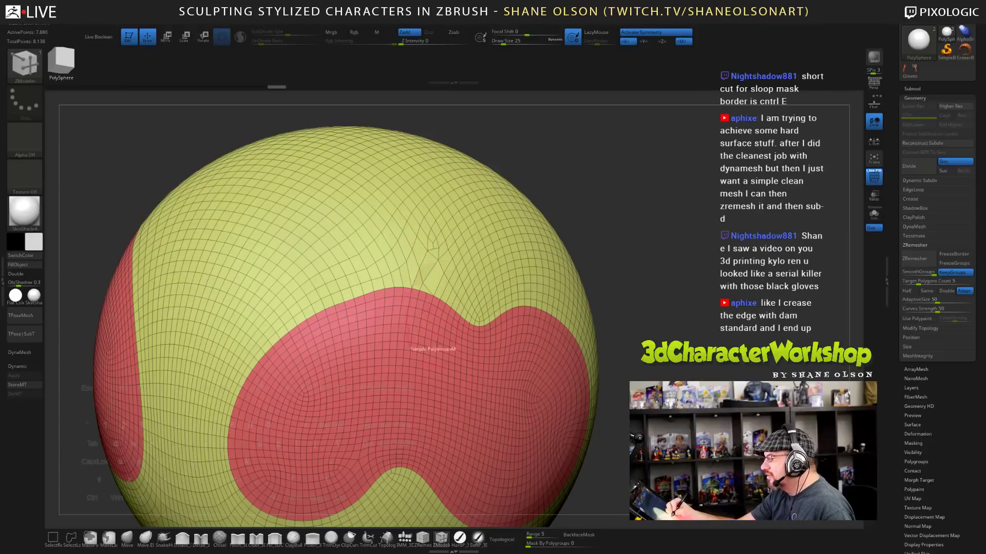
{"action": "left_click_drag", "start_coordinate": [687, 351], "coordinate": [682, 290], "text": "alt"}
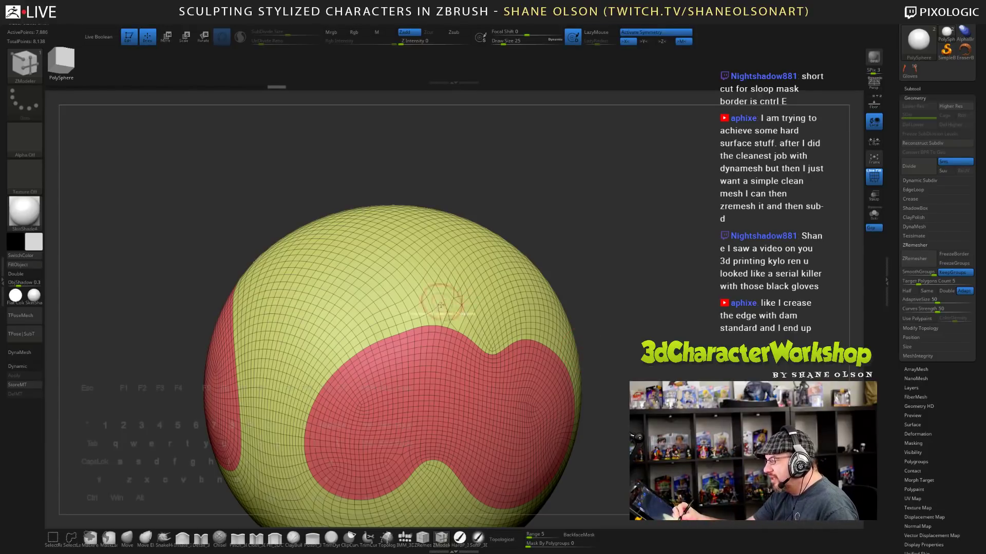
{"action": "left_click_drag", "start_coordinate": [584, 315], "coordinate": [582, 267], "text": "alt"}
{"action": "left_click_drag", "start_coordinate": [660, 371], "coordinate": [638, 324]}
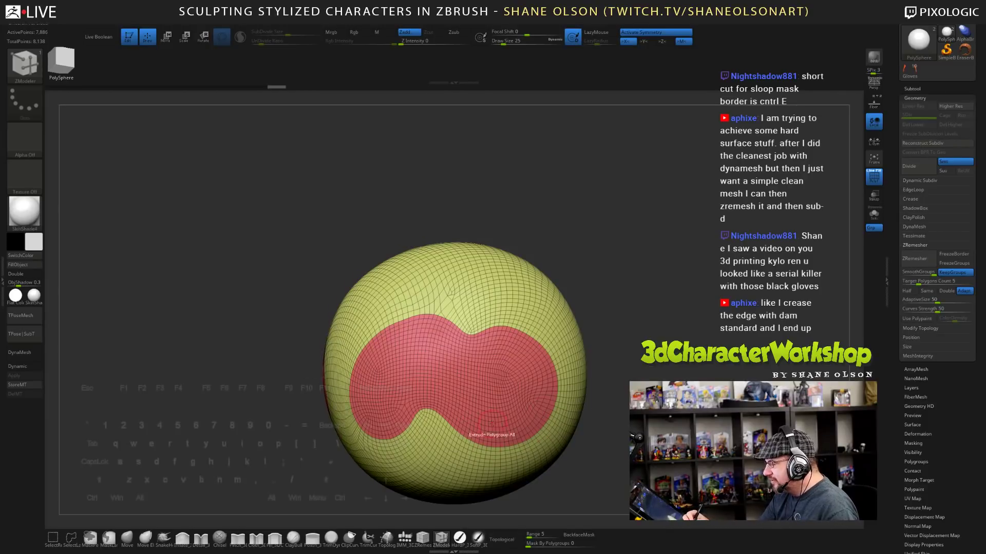
{"action": "left_click_drag", "start_coordinate": [635, 350], "coordinate": [627, 346]}
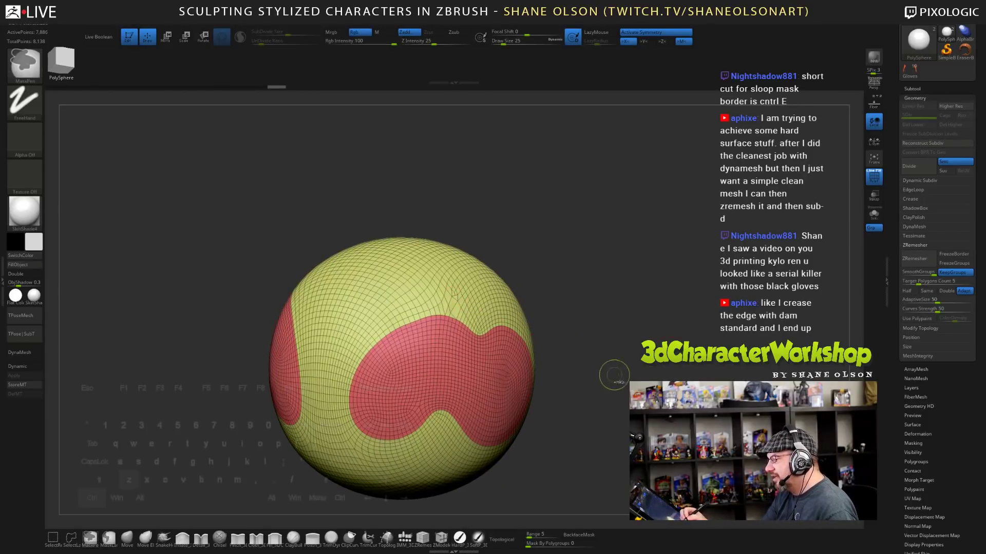
- Undo the remesh, border smoothing, masked-border edge loop and mask on the sphere
{"action": "key", "text": "ctrl+z"}
{"action": "key", "text": "ctrl+z"}
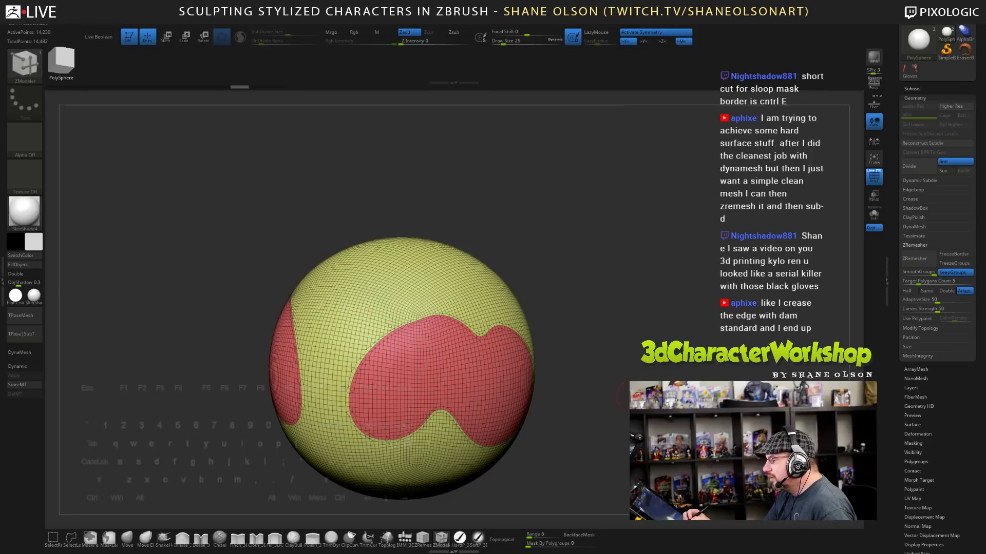
{"action": "mouse_move", "coordinate": [618, 391]}
{"action": "left_mouse_down", "text": "alt"}
{"action": "mouse_move", "coordinate": [630, 410]}
{"action": "mouse_move", "coordinate": [643, 364]}
{"action": "left_mouse_up", "text": "alt"}
{"action": "key", "text": "ctrl+z"}
{"action": "key", "text": "ctrl+z"}
{"action": "key", "text": "ctrl+z"}
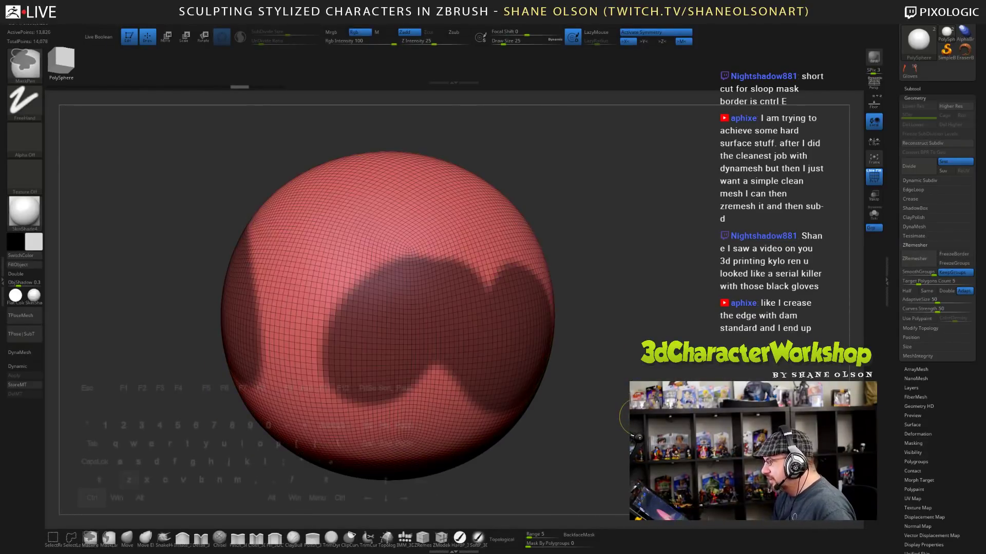
{"action": "left_click_drag", "start_coordinate": [616, 366], "coordinate": [634, 425], "text": "alt"}
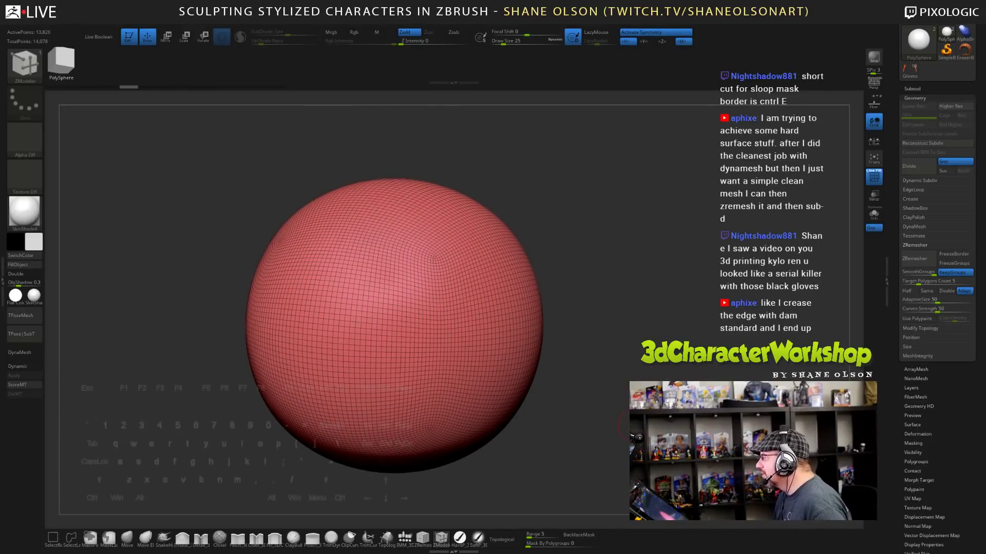
- Mask a small oval patch on the sphere and try the Edge Loop shortcut on it, clearing the mask at the end
{"action": "left_click_drag", "start_coordinate": [451, 321], "coordinate": [447, 347], "text": "ctrl"}
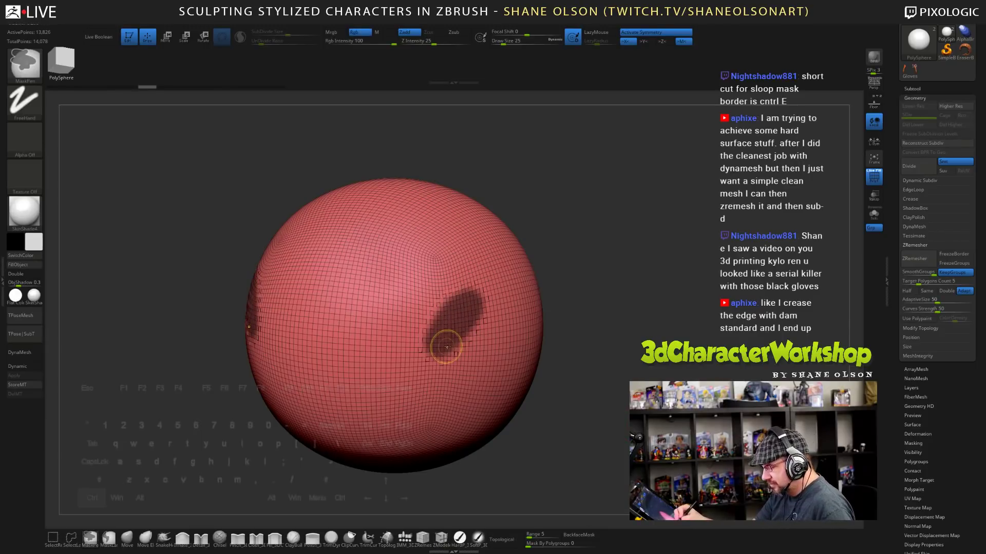
{"action": "key", "text": "ctrl+e"}
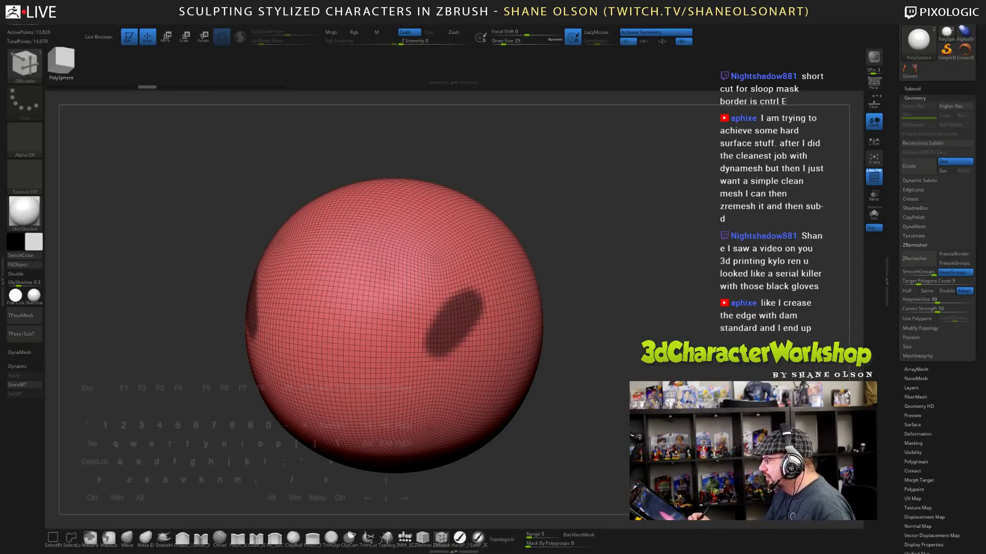
{"action": "left_click", "coordinate": [572, 434], "text": "ctrl"}
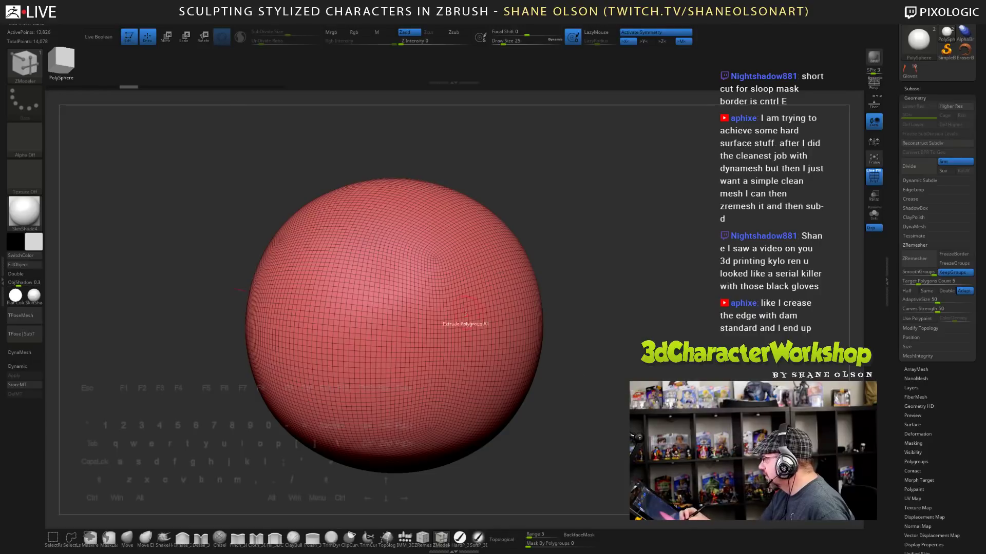
- Mask a larger patch on the sphere, try the Edge Loop command again, and undo the mask
{"action": "key", "text": "ctrl"}
{"action": "mouse_move", "coordinate": [484, 297]}
{"action": "left_mouse_down", "text": "ctrl"}
{"action": "mouse_move", "coordinate": [462, 329]}
{"action": "mouse_move", "coordinate": [436, 319]}
{"action": "mouse_move", "coordinate": [446, 349]}
{"action": "mouse_move", "coordinate": [450, 281]}
{"action": "mouse_move", "coordinate": [410, 327]}
{"action": "mouse_move", "coordinate": [423, 344]}
{"action": "left_mouse_up", "text": "ctrl"}
{"action": "key", "text": "ctrl+e"}
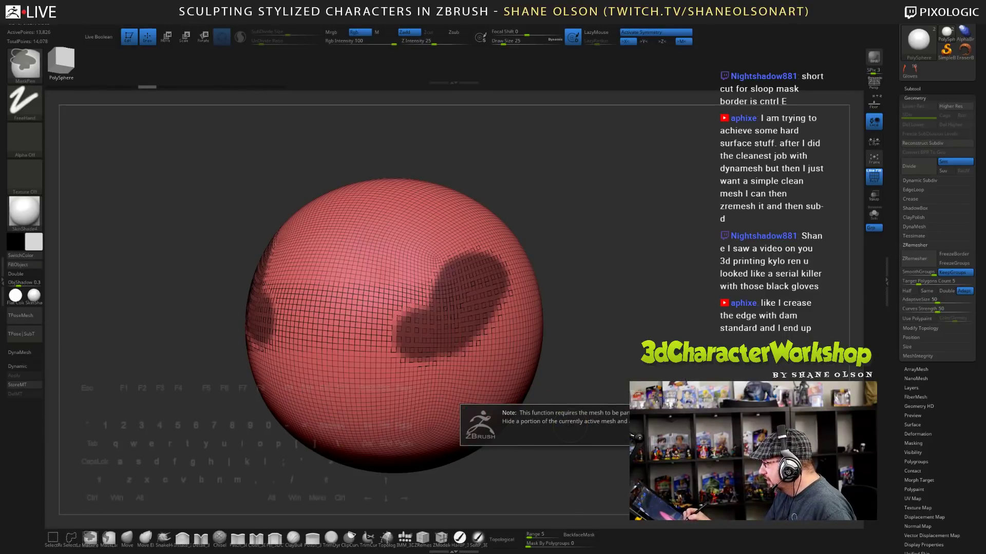
{"action": "left_click_drag", "start_coordinate": [569, 426], "coordinate": [611, 424]}
{"action": "key", "text": "ctrl+z"}
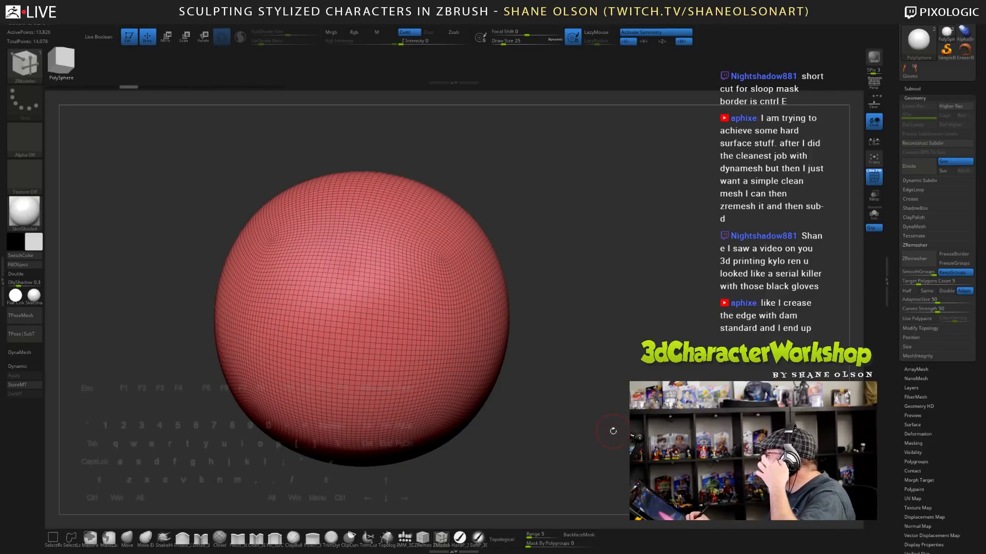
{"action": "left_click_drag", "start_coordinate": [619, 420], "coordinate": [603, 408]}
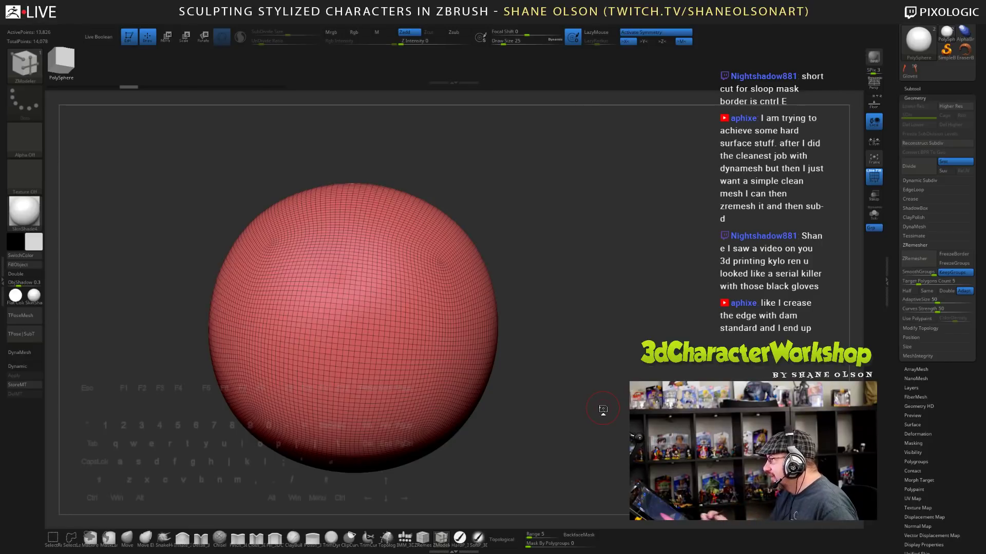
- Draw a closed bean-shaped guide curve on the sphere with the ZRemesher Guides brush and remesh the sphere along it
{"action": "left_click_drag", "start_coordinate": [602, 409], "coordinate": [601, 389]}
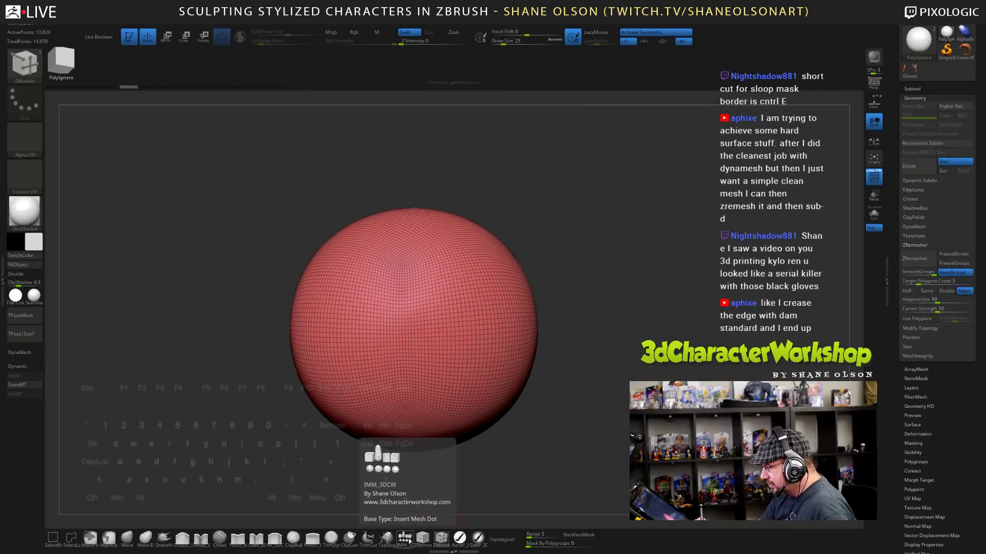
{"action": "left_click", "coordinate": [422, 538]}
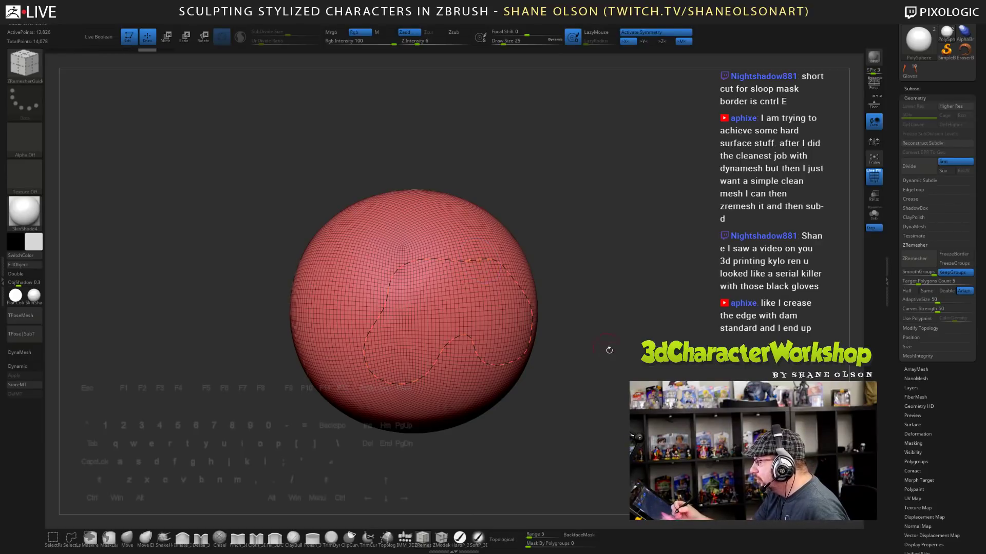
{"action": "left_click_drag", "start_coordinate": [609, 350], "coordinate": [596, 371]}
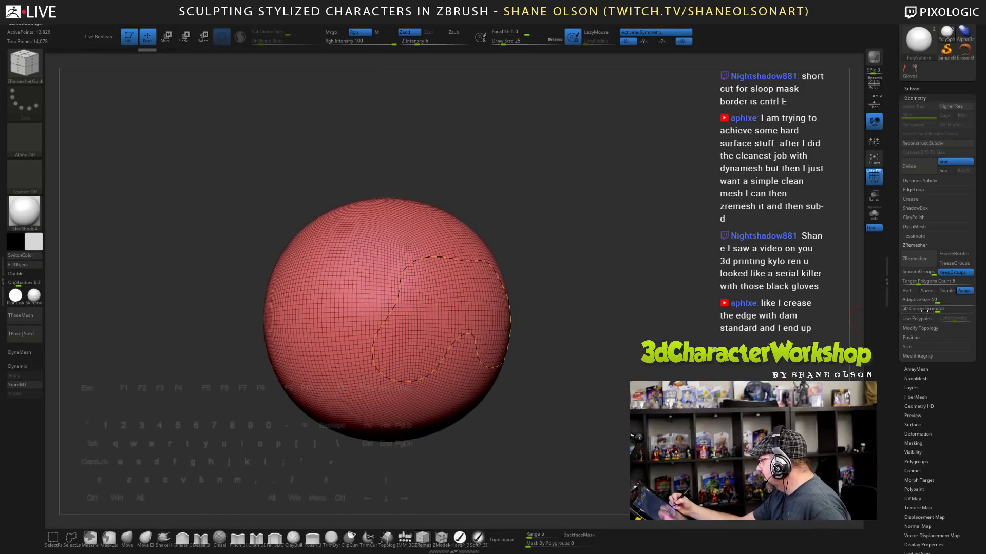
{"action": "left_click", "coordinate": [915, 258]}
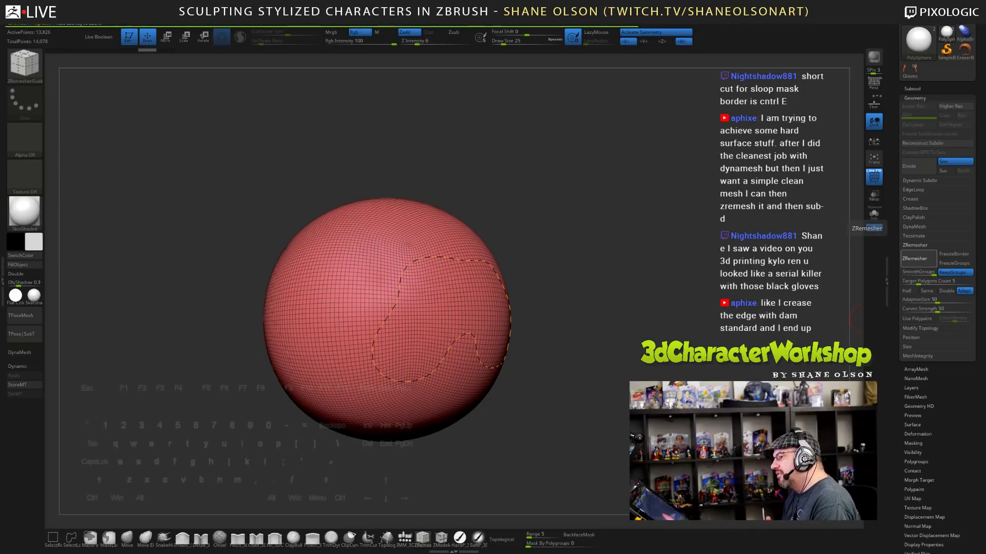
{"action": "left_click_drag", "start_coordinate": [683, 429], "coordinate": [630, 424]}
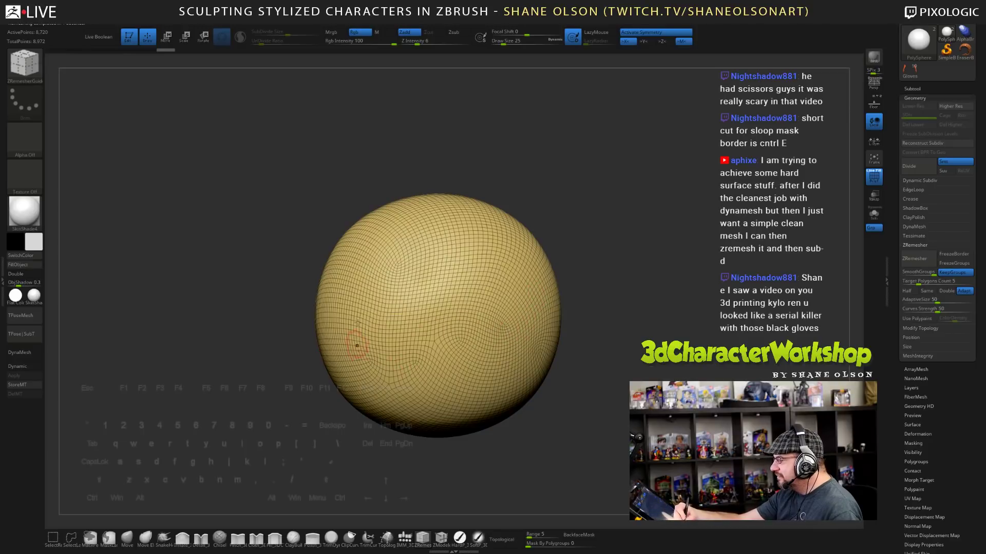
{"action": "mouse_move", "coordinate": [667, 378]}
{"action": "left_mouse_down"}
{"action": "mouse_move", "coordinate": [721, 379]}
{"action": "mouse_move", "coordinate": [711, 395]}
{"action": "left_mouse_up"}
- Undo the guided remesh and remove the guide curve from the sphere
{"action": "key", "text": "ctrl+z"}
{"action": "mouse_move", "coordinate": [657, 411]}
{"action": "left_mouse_down", "text": "alt"}
{"action": "mouse_move", "coordinate": [679, 380]}
{"action": "mouse_move", "coordinate": [653, 409]}
{"action": "mouse_move", "coordinate": [641, 385]}
{"action": "left_mouse_up", "text": "alt"}
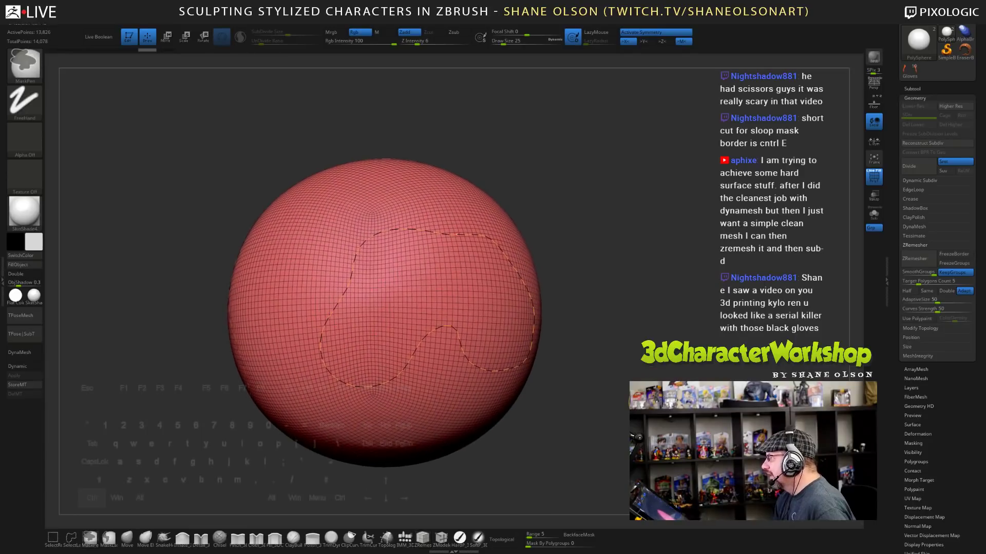
{"action": "key", "text": "ctrl+z"}
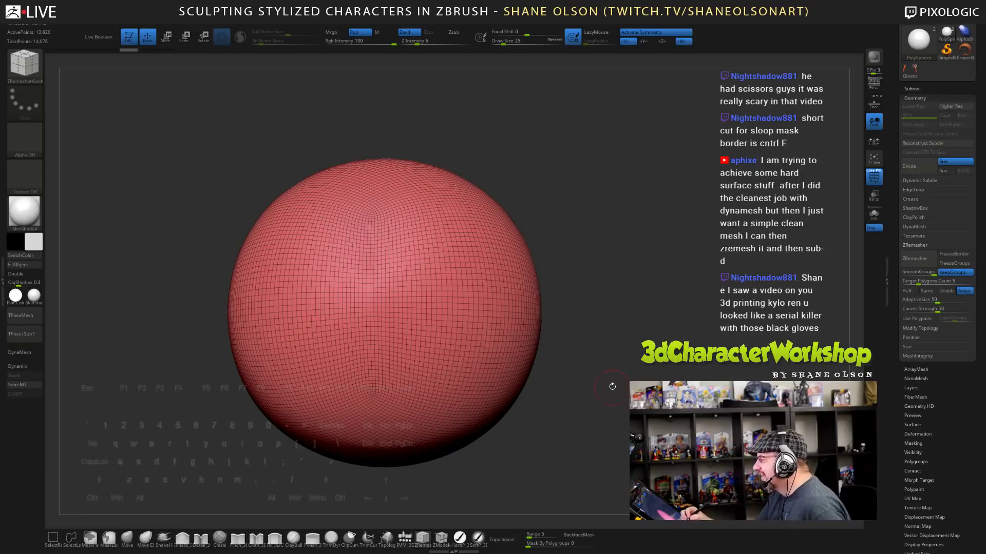
{"action": "left_click_drag", "start_coordinate": [612, 386], "coordinate": [607, 363], "text": "alt"}
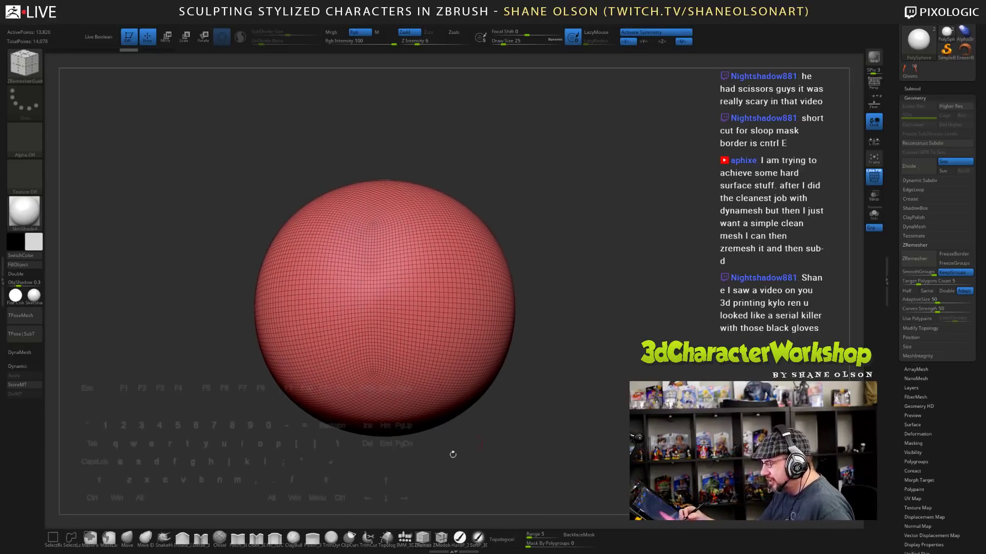
- Sculpt a sharp-edged bean-shaped form into the front of the sphere with a resized creasing brush, undoing the first trial stroke
{"action": "left_click", "coordinate": [201, 538]}
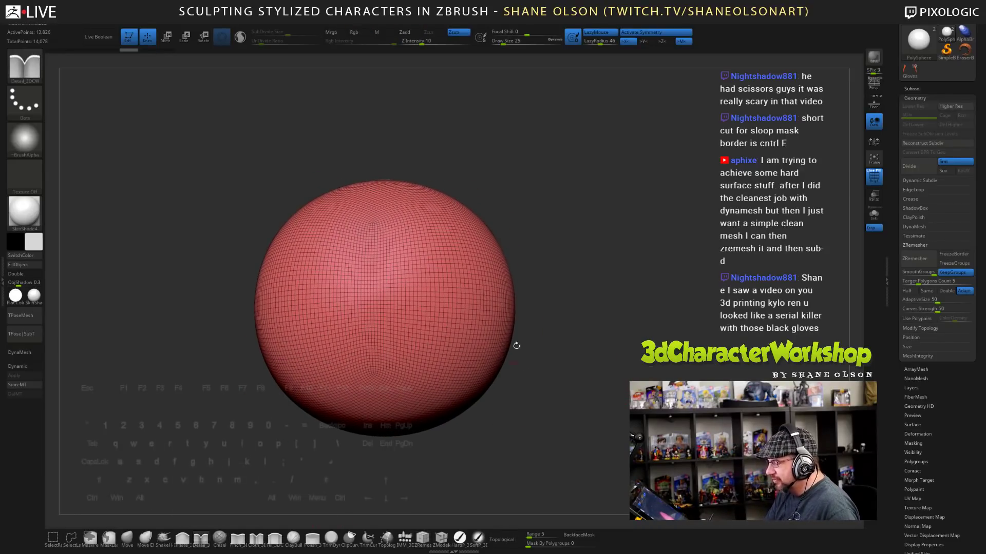
{"action": "key", "text": "s"}
{"action": "mouse_move", "coordinate": [440, 272]}
{"action": "left_mouse_down"}
{"action": "mouse_move", "coordinate": [403, 277]}
{"action": "mouse_move", "coordinate": [371, 334]}
{"action": "mouse_move", "coordinate": [406, 382]}
{"action": "mouse_move", "coordinate": [465, 352]}
{"action": "mouse_move", "coordinate": [488, 368]}
{"action": "mouse_move", "coordinate": [502, 357]}
{"action": "mouse_move", "coordinate": [508, 301]}
{"action": "mouse_move", "coordinate": [478, 261]}
{"action": "mouse_move", "coordinate": [444, 250]}
{"action": "mouse_move", "coordinate": [403, 272]}
{"action": "left_mouse_up"}
{"action": "key", "text": "ctrl+z"}
{"action": "left_click_drag", "start_coordinate": [627, 422], "coordinate": [577, 384]}
{"action": "mouse_move", "coordinate": [383, 288]}
{"action": "left_mouse_down"}
{"action": "mouse_move", "coordinate": [375, 347]}
{"action": "mouse_move", "coordinate": [418, 354]}
{"action": "mouse_move", "coordinate": [447, 334]}
{"action": "mouse_move", "coordinate": [485, 366]}
{"action": "mouse_move", "coordinate": [515, 364]}
{"action": "mouse_move", "coordinate": [539, 318]}
{"action": "mouse_move", "coordinate": [527, 275]}
{"action": "mouse_move", "coordinate": [450, 243]}
{"action": "mouse_move", "coordinate": [370, 339]}
{"action": "left_mouse_up"}
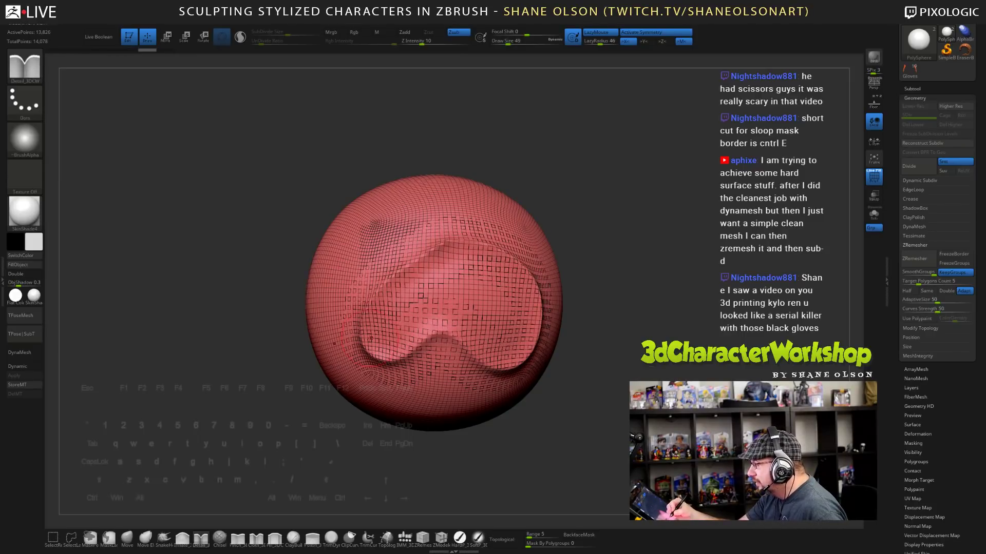
- Rework the surface along the form's upper edge and carve a second, smaller contour inside it
{"action": "mouse_move", "coordinate": [629, 402]}
{"action": "left_mouse_down"}
{"action": "mouse_move", "coordinate": [724, 406]}
{"action": "mouse_move", "coordinate": [513, 411]}
{"action": "mouse_move", "coordinate": [632, 435]}
{"action": "left_mouse_up"}
{"action": "left_click_drag", "start_coordinate": [448, 244], "coordinate": [496, 245], "text": "alt"}
{"action": "left_click_drag", "start_coordinate": [621, 281], "coordinate": [623, 248]}
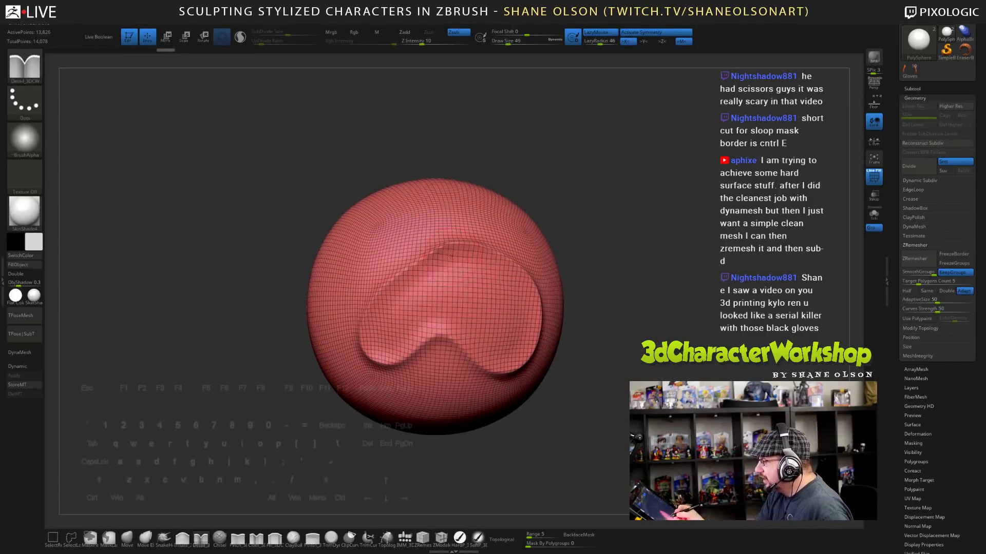
{"action": "mouse_move", "coordinate": [445, 249]}
{"action": "left_mouse_down"}
{"action": "mouse_move", "coordinate": [370, 333]}
{"action": "mouse_move", "coordinate": [446, 318]}
{"action": "mouse_move", "coordinate": [498, 354]}
{"action": "mouse_move", "coordinate": [521, 344]}
{"action": "mouse_move", "coordinate": [521, 295]}
{"action": "mouse_move", "coordinate": [490, 265]}
{"action": "mouse_move", "coordinate": [444, 252]}
{"action": "left_mouse_up"}
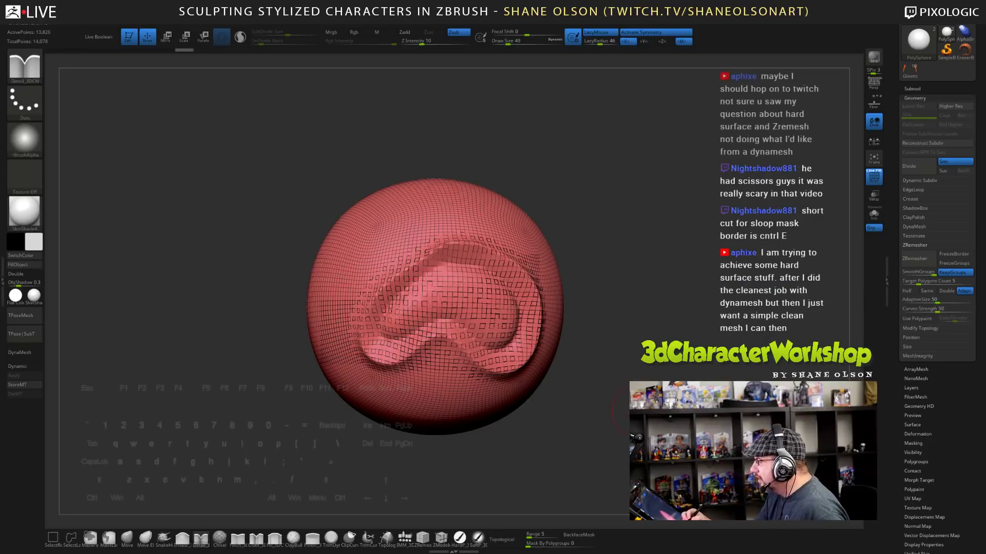
{"action": "mouse_move", "coordinate": [591, 272]}
{"action": "left_mouse_down"}
{"action": "mouse_move", "coordinate": [667, 275]}
{"action": "mouse_move", "coordinate": [608, 313]}
{"action": "mouse_move", "coordinate": [598, 333]}
{"action": "mouse_move", "coordinate": [640, 422]}
{"action": "left_mouse_up"}
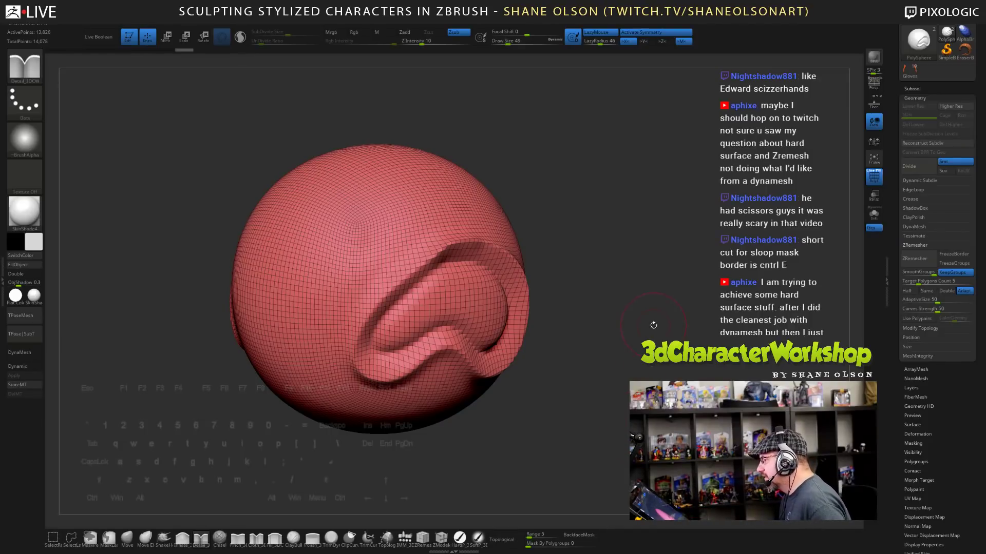
- Run ZRemesher on the sculpted sphere with KeepGroups enabled
{"action": "left_click_drag", "start_coordinate": [653, 325], "coordinate": [650, 306]}
{"action": "left_click", "coordinate": [924, 261]}
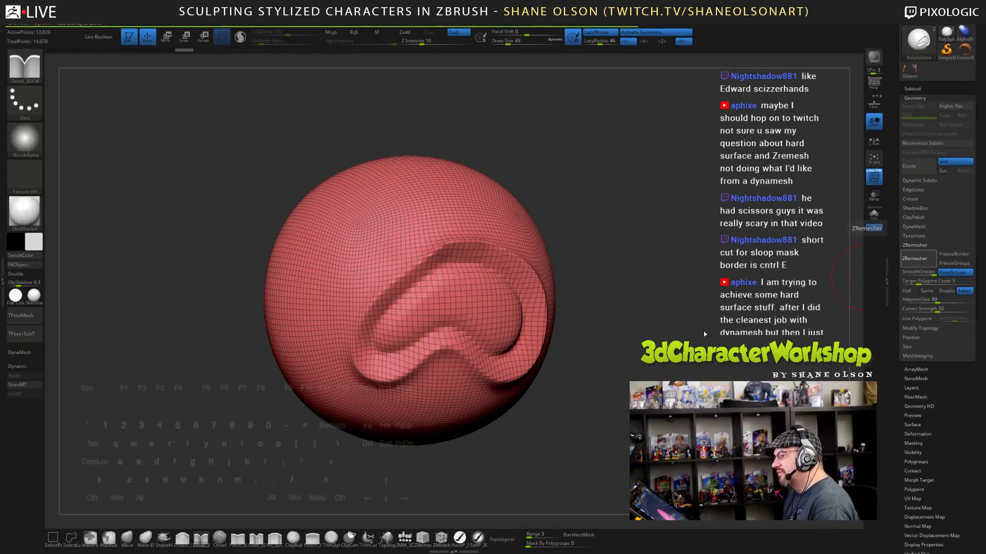
{"action": "mouse_move", "coordinate": [691, 327]}
{"action": "left_mouse_down"}
{"action": "mouse_move", "coordinate": [606, 327]}
{"action": "mouse_move", "coordinate": [688, 324]}
{"action": "mouse_move", "coordinate": [616, 329]}
{"action": "left_mouse_up"}
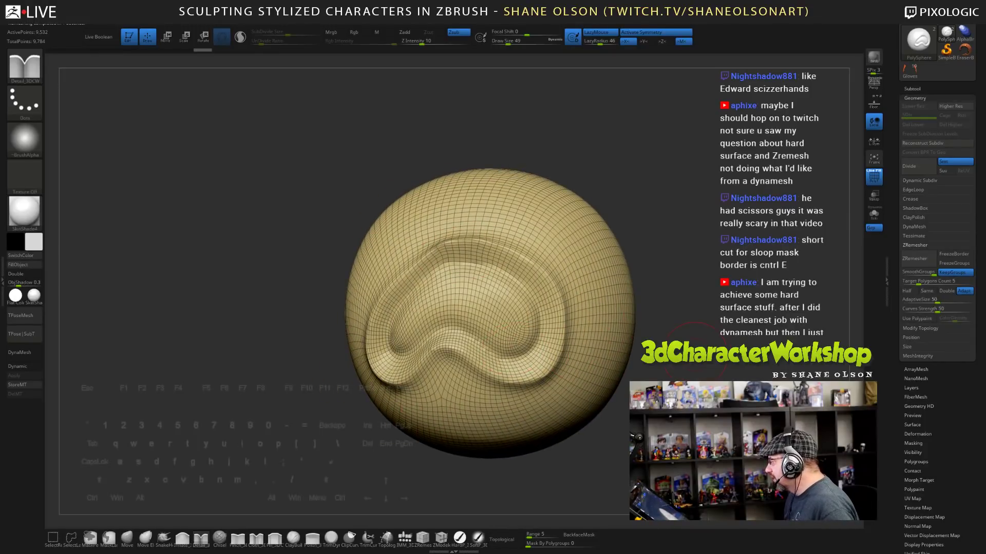
{"action": "mouse_move", "coordinate": [695, 352]}
{"action": "left_mouse_down"}
{"action": "mouse_move", "coordinate": [772, 342]}
{"action": "mouse_move", "coordinate": [693, 354]}
{"action": "left_mouse_up"}
- Smooth away the carved ridges on the remeshed sphere at draw size 74 and a Z Intensity of 56
{"action": "key", "text": "s"}
{"action": "key", "text": "shift"}
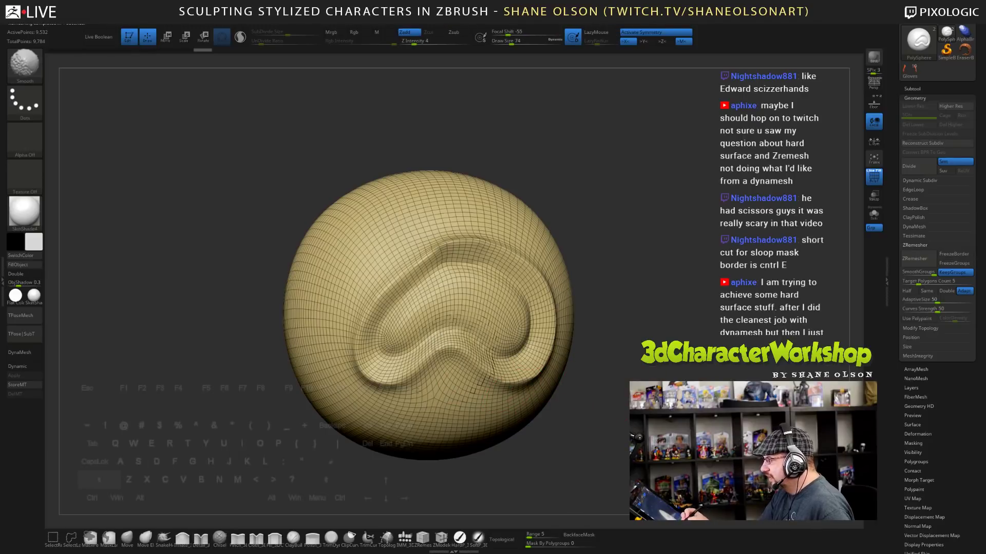
{"action": "left_click_drag", "start_coordinate": [444, 363], "coordinate": [408, 366], "text": "shift"}
{"action": "left_click", "coordinate": [451, 41], "text": "shift"}
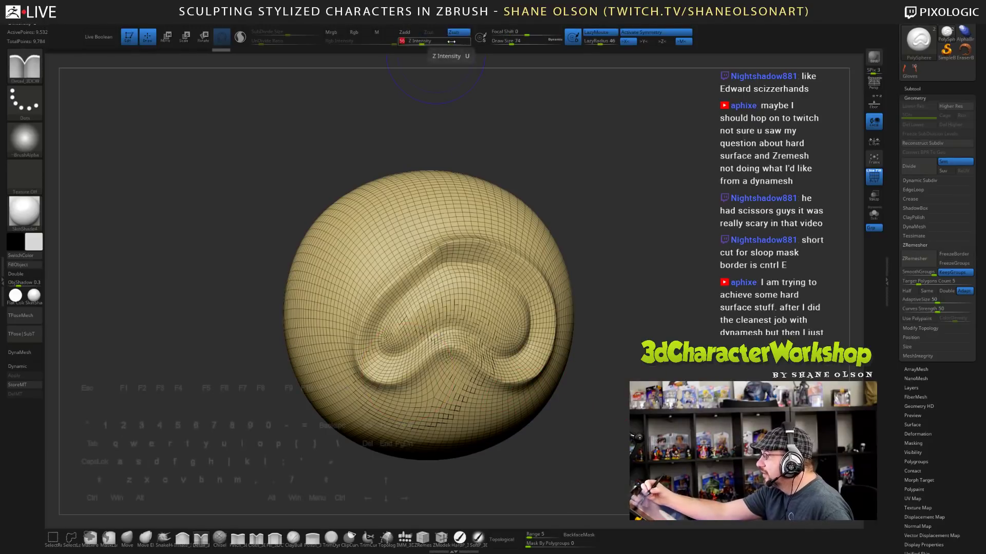
{"action": "mouse_move", "coordinate": [486, 280]}
{"action": "left_mouse_down", "text": "shift"}
{"action": "mouse_move", "coordinate": [385, 293]}
{"action": "mouse_move", "coordinate": [386, 362]}
{"action": "mouse_move", "coordinate": [476, 308]}
{"action": "left_mouse_up", "text": "shift"}
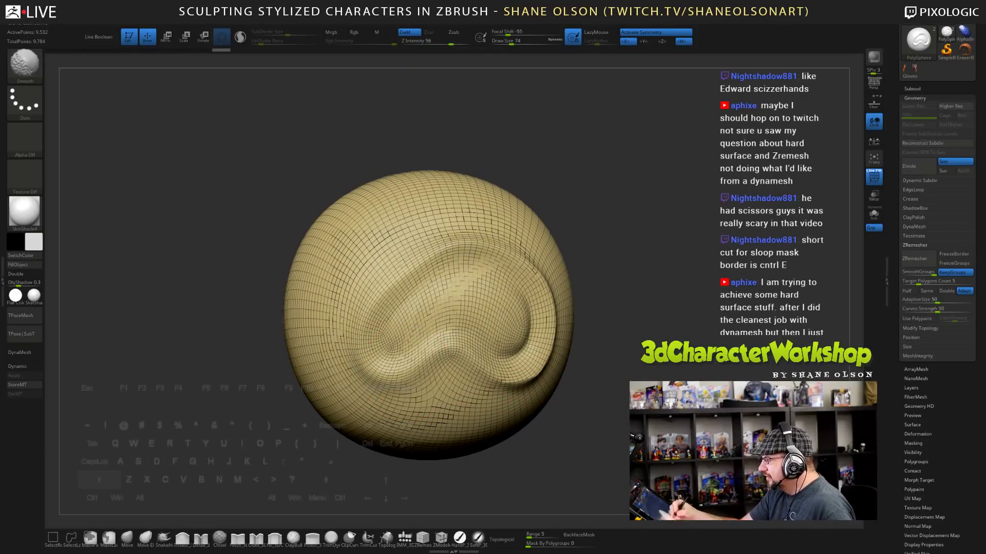
{"action": "mouse_move", "coordinate": [421, 360]}
{"action": "left_mouse_down", "text": "shift"}
{"action": "mouse_move", "coordinate": [519, 333]}
{"action": "mouse_move", "coordinate": [529, 287]}
{"action": "mouse_move", "coordinate": [462, 256]}
{"action": "mouse_move", "coordinate": [385, 359]}
{"action": "mouse_move", "coordinate": [516, 313]}
{"action": "mouse_move", "coordinate": [411, 293]}
{"action": "mouse_move", "coordinate": [385, 372]}
{"action": "left_mouse_up", "text": "shift"}
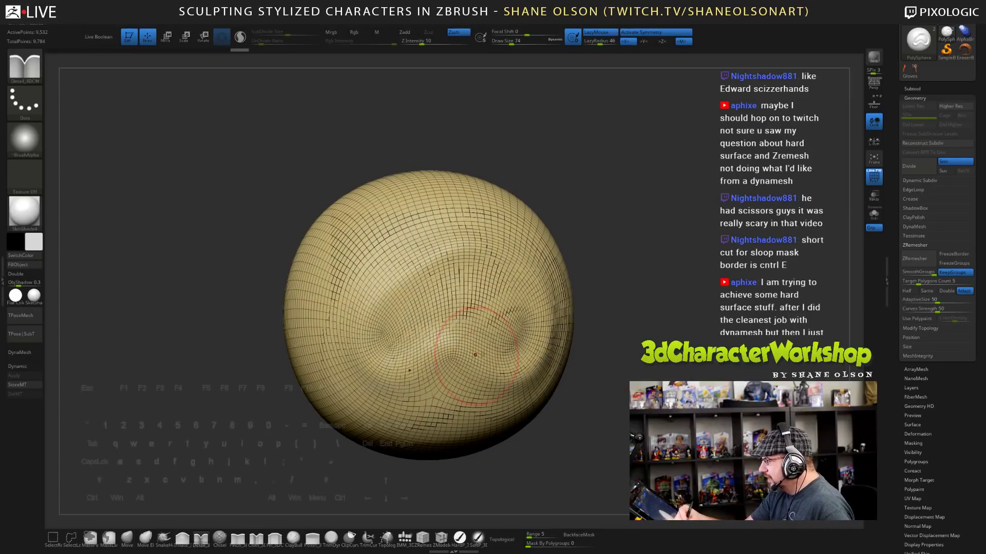
- Examine the smoothed sphere's edge flow around the former ridges from the front and side
{"action": "mouse_move", "coordinate": [601, 367]}
{"action": "left_mouse_down"}
{"action": "mouse_move", "coordinate": [647, 367]}
{"action": "mouse_move", "coordinate": [472, 359]}
{"action": "mouse_move", "coordinate": [590, 371]}
{"action": "left_mouse_up"}
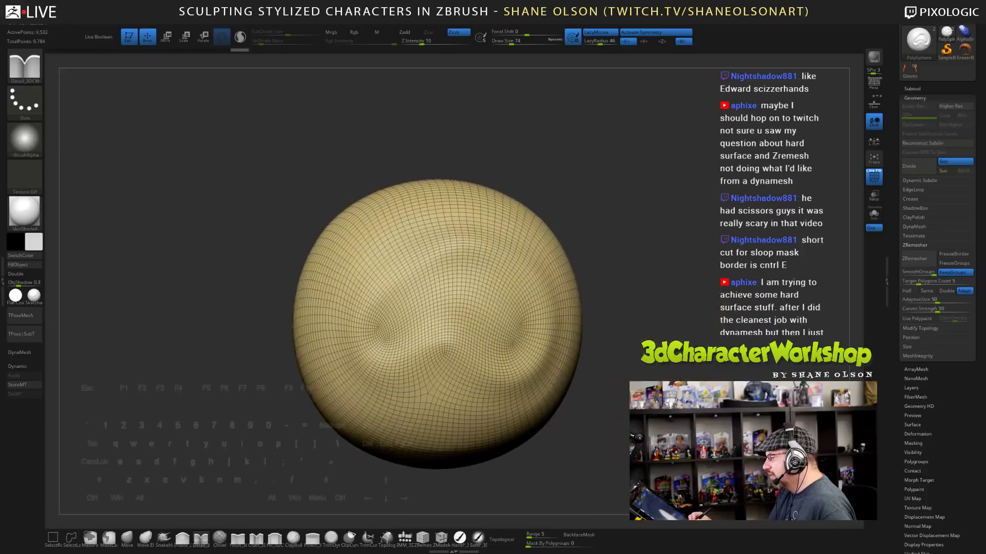
{"action": "mouse_move", "coordinate": [593, 413]}
{"action": "left_mouse_down"}
{"action": "mouse_move", "coordinate": [656, 422]}
{"action": "mouse_move", "coordinate": [617, 458]}
{"action": "mouse_move", "coordinate": [642, 465]}
{"action": "left_mouse_up"}
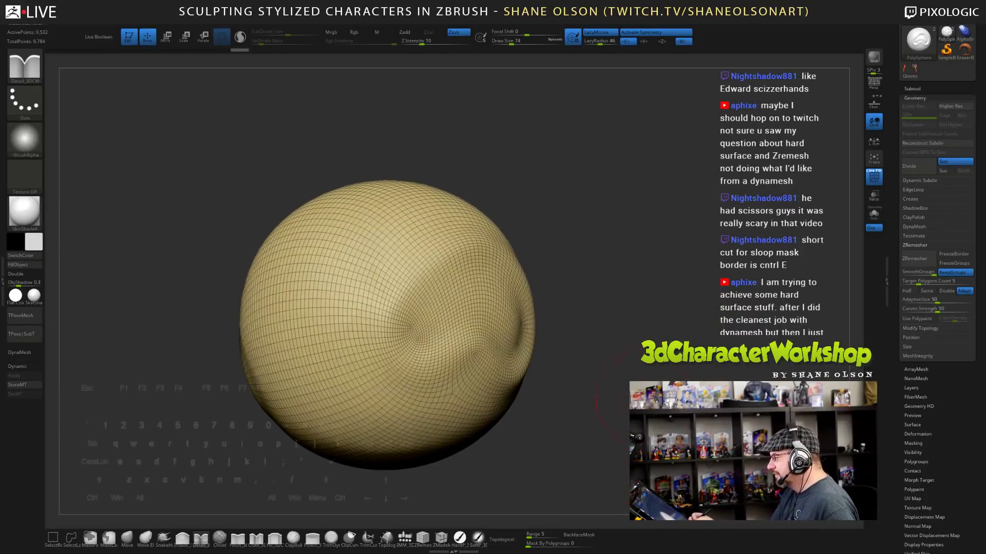
{"action": "key", "text": "bracketleft"}
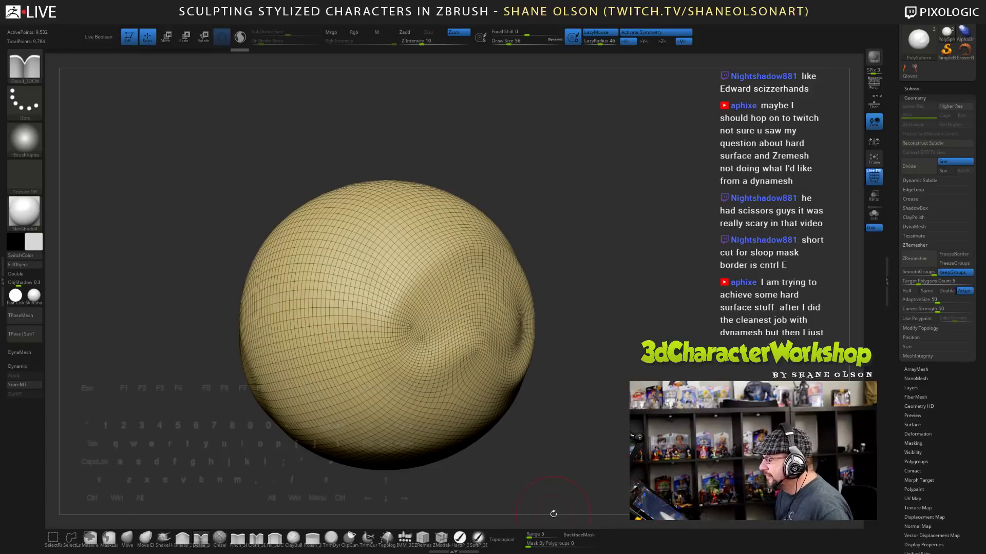
{"action": "mouse_move", "coordinate": [620, 403]}
{"action": "left_mouse_down"}
{"action": "mouse_move", "coordinate": [641, 377]}
{"action": "mouse_move", "coordinate": [634, 379]}
{"action": "left_mouse_up"}
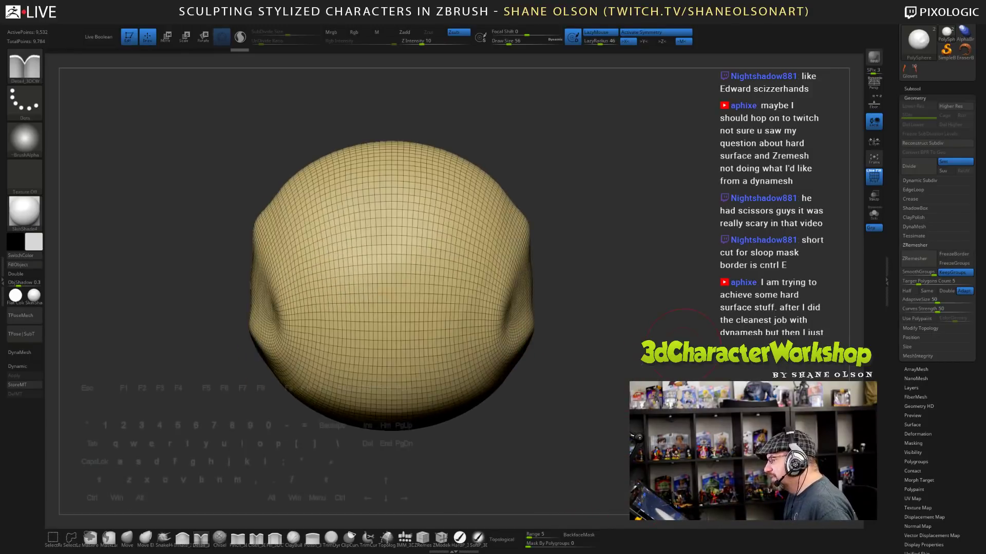
{"action": "mouse_move", "coordinate": [683, 329]}
{"action": "left_mouse_down"}
{"action": "mouse_move", "coordinate": [719, 325]}
{"action": "mouse_move", "coordinate": [708, 312]}
{"action": "left_mouse_up"}
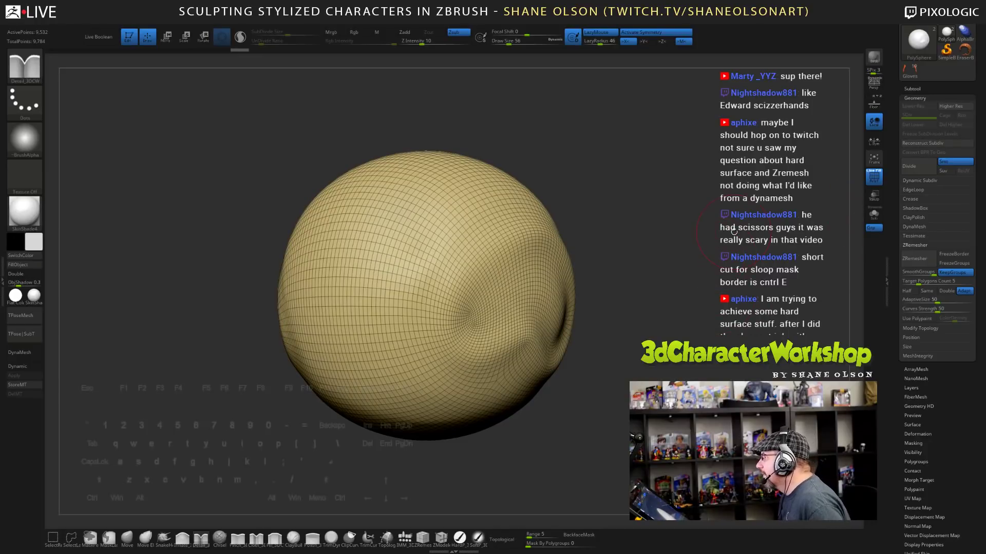
{"action": "left_click_drag", "start_coordinate": [734, 232], "coordinate": [734, 235], "text": "alt"}
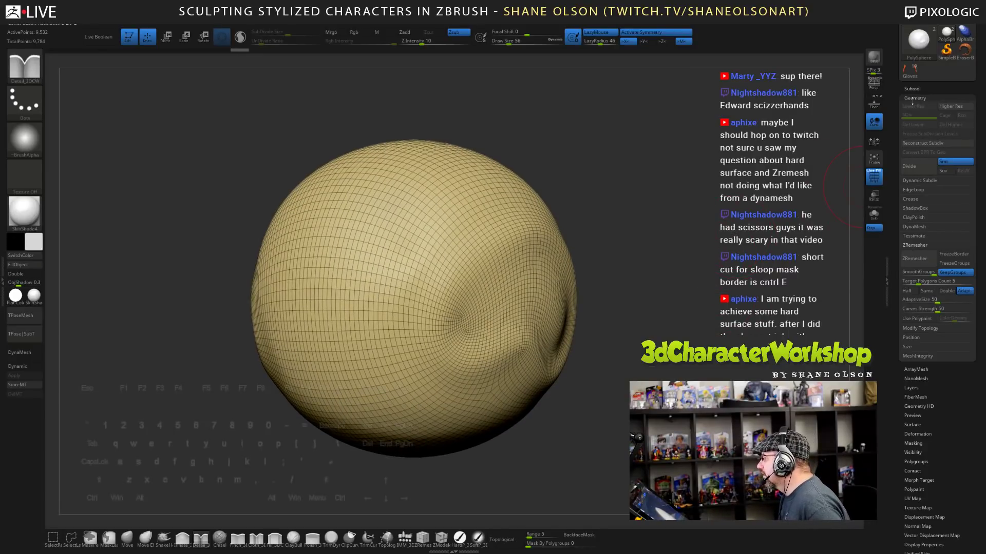
- Switch from the test sphere back to the character's gloves model and frame the full figure from the front
{"action": "left_click", "coordinate": [915, 71]}
{"action": "left_click_drag", "start_coordinate": [627, 204], "coordinate": [641, 246], "text": "alt"}
{"action": "left_click_drag", "start_coordinate": [638, 179], "coordinate": [639, 315], "text": "alt"}
{"action": "left_click_drag", "start_coordinate": [637, 277], "coordinate": [633, 373], "text": "alt"}
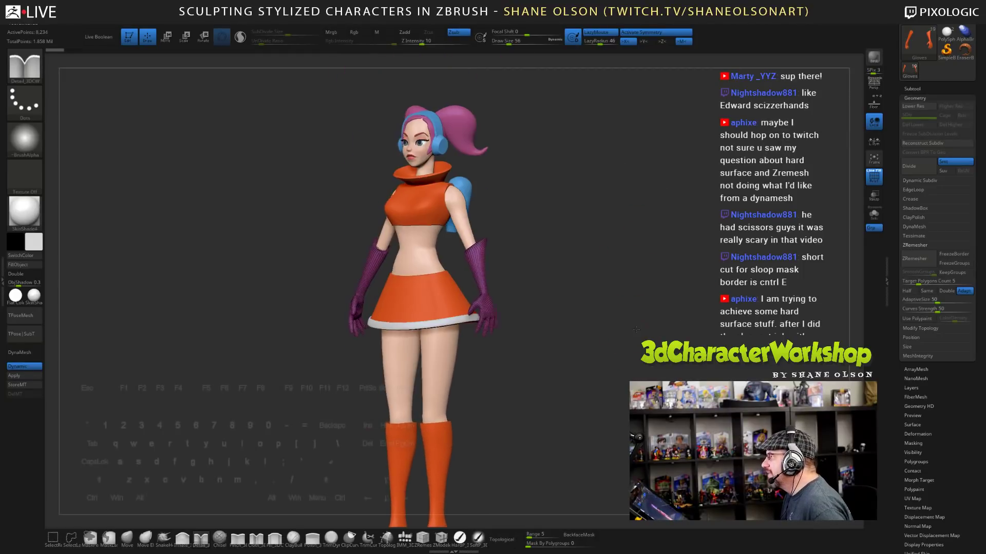
{"action": "left_click_drag", "start_coordinate": [635, 329], "coordinate": [656, 278]}
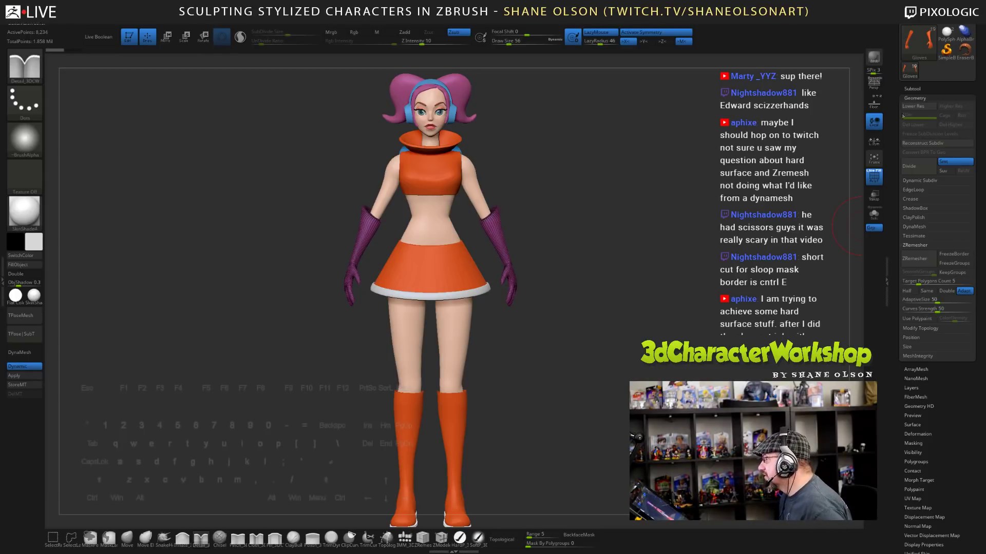
- Expand the subtool list and turn off the wireframe display on the gloves
{"action": "left_click", "coordinate": [918, 90]}
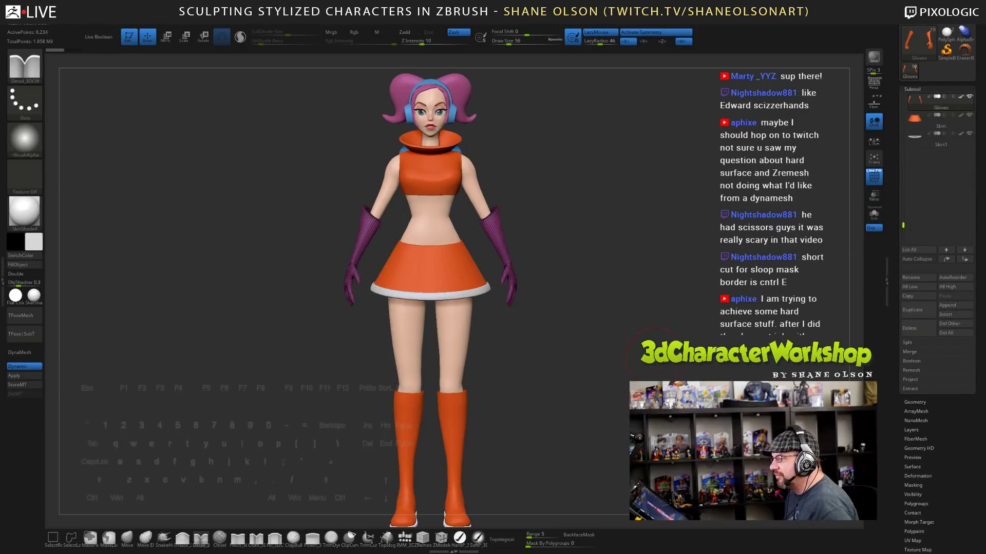
{"action": "left_click_drag", "start_coordinate": [634, 351], "coordinate": [589, 366]}
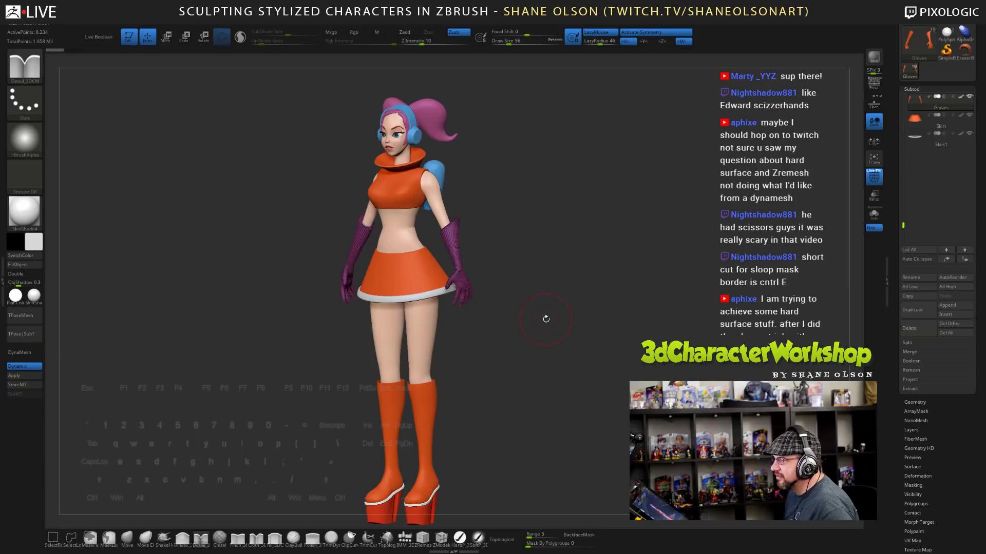
{"action": "left_click_drag", "start_coordinate": [545, 318], "coordinate": [569, 310]}
{"action": "key", "text": "shift+f"}
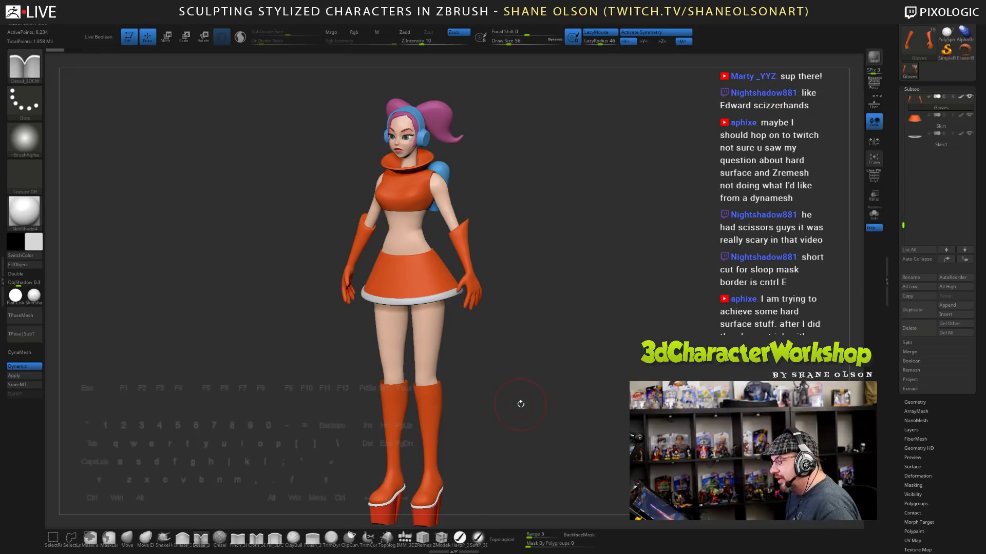
- Activate the Topology brush, turn off symmetry for the gloves and set the draw size to 25
{"action": "mouse_move", "coordinate": [536, 386]}
{"action": "left_mouse_down", "text": "alt"}
{"action": "mouse_move", "coordinate": [577, 421]}
{"action": "mouse_move", "coordinate": [570, 377]}
{"action": "left_mouse_up", "text": "alt"}
{"action": "left_click", "coordinate": [390, 539]}
{"action": "mouse_move", "coordinate": [589, 320]}
{"action": "left_mouse_down"}
{"action": "mouse_move", "coordinate": [635, 324]}
{"action": "mouse_move", "coordinate": [655, 339]}
{"action": "mouse_move", "coordinate": [420, 358]}
{"action": "left_mouse_up"}
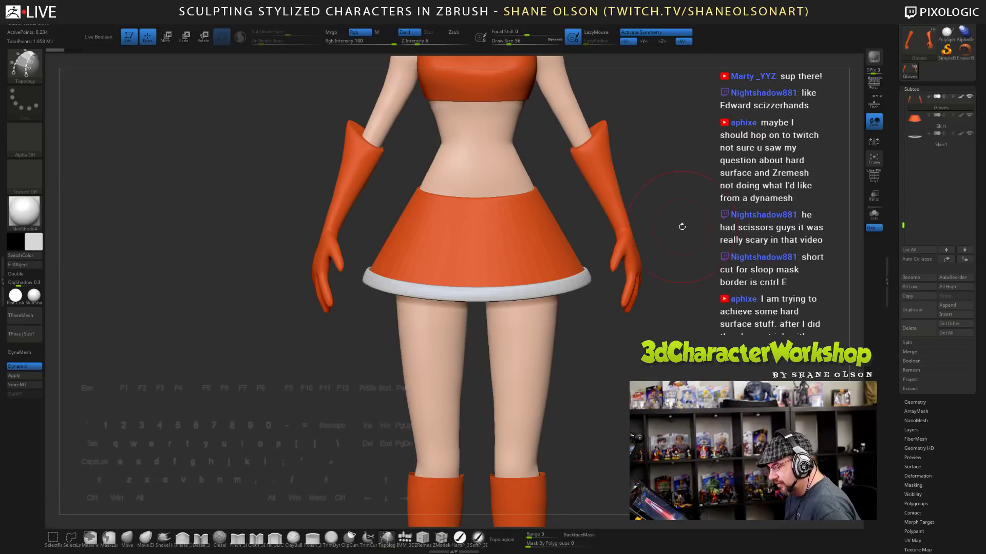
{"action": "key", "text": "x"}
{"action": "key", "text": "s"}
{"action": "left_click_drag", "start_coordinate": [645, 358], "coordinate": [641, 346]}
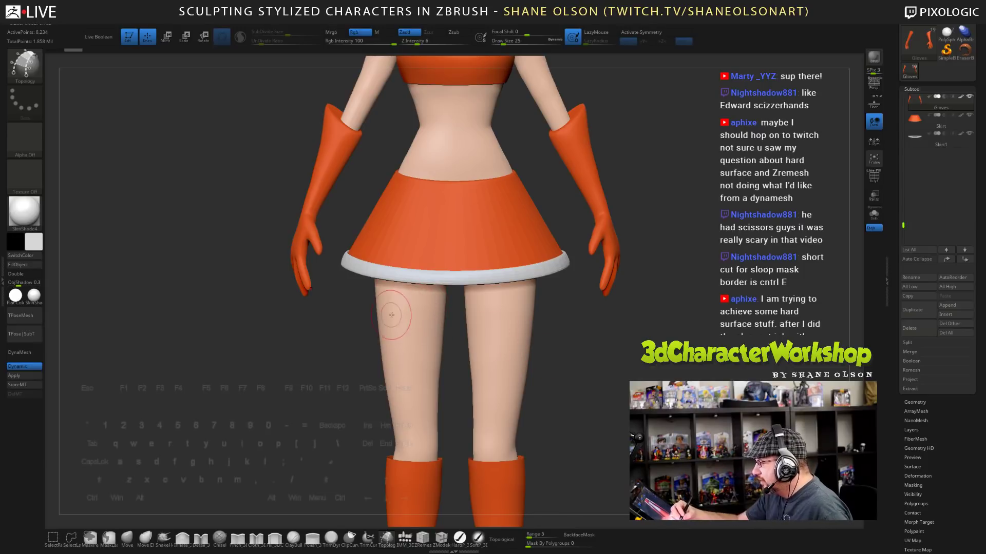
- Make the Body subtool active
{"action": "left_click", "coordinate": [874, 214]}
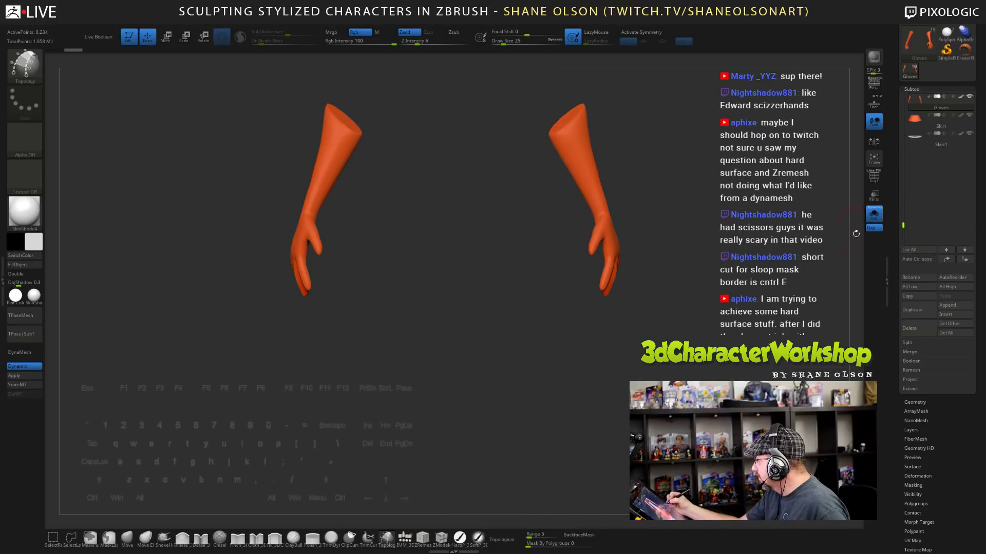
{"action": "left_click", "coordinate": [873, 219]}
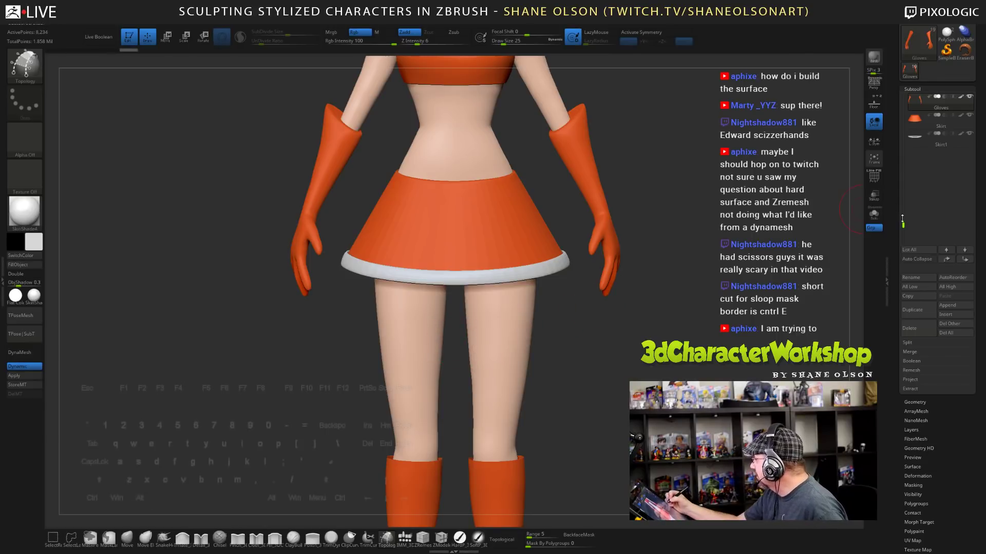
{"action": "left_click_drag", "start_coordinate": [903, 225], "coordinate": [903, 114]}
{"action": "left_click", "coordinate": [929, 211]}
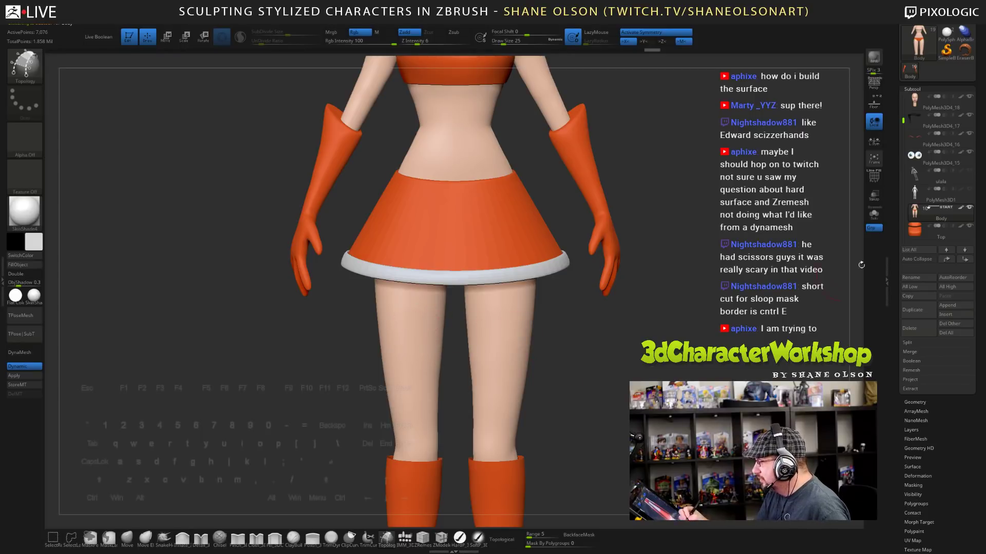
- Isolate the body, hide everything except the two upper thigh sections and reduce the draw size to 13
{"action": "left_click", "coordinate": [873, 214]}
{"action": "mouse_move", "coordinate": [299, 285]}
{"action": "left_mouse_down", "text": "ctrl+shift"}
{"action": "mouse_move", "coordinate": [352, 334]}
{"action": "mouse_move", "coordinate": [452, 272]}
{"action": "mouse_move", "coordinate": [379, 243]}
{"action": "mouse_move", "coordinate": [333, 238]}
{"action": "left_mouse_up", "text": "ctrl+shift"}
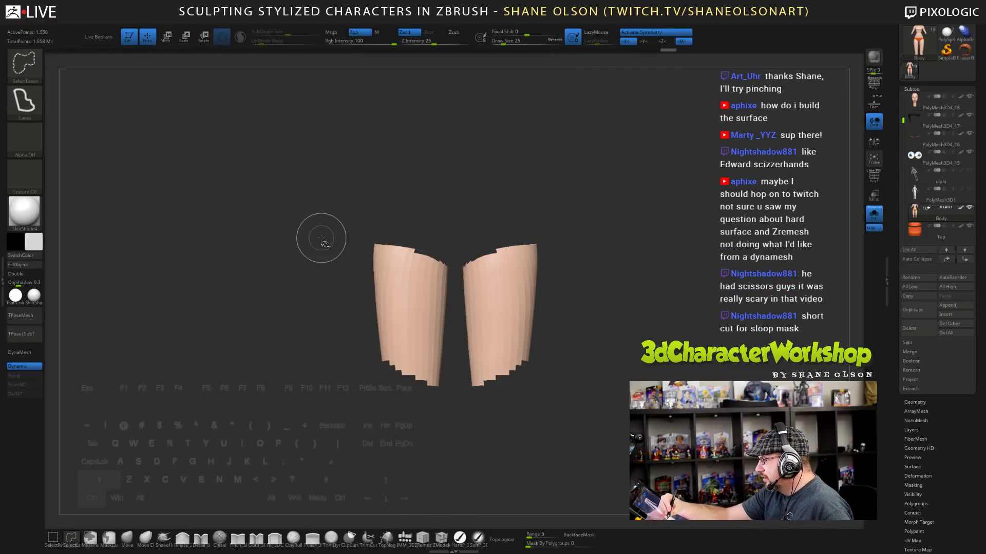
{"action": "mouse_move", "coordinate": [616, 359]}
{"action": "left_mouse_down", "text": "alt"}
{"action": "mouse_move", "coordinate": [615, 398]}
{"action": "mouse_move", "coordinate": [573, 395]}
{"action": "left_mouse_up", "text": "alt"}
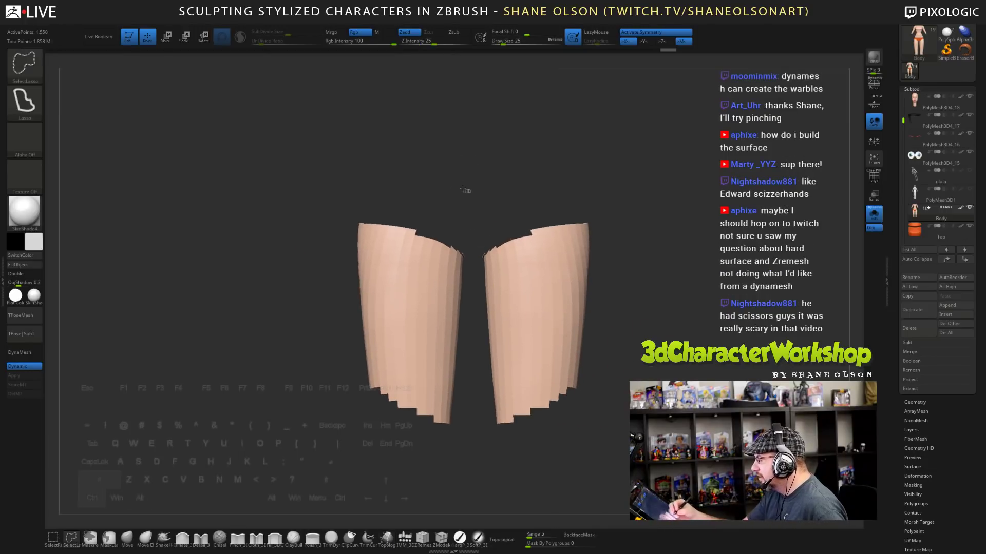
{"action": "mouse_move", "coordinate": [467, 192]}
{"action": "left_mouse_down", "text": "ctrl+shift"}
{"action": "mouse_move", "coordinate": [292, 210]}
{"action": "mouse_move", "coordinate": [470, 285]}
{"action": "left_mouse_up", "text": "ctrl+shift"}
{"action": "mouse_move", "coordinate": [657, 345]}
{"action": "left_mouse_down", "text": "alt"}
{"action": "mouse_move", "coordinate": [638, 336]}
{"action": "mouse_move", "coordinate": [621, 301]}
{"action": "mouse_move", "coordinate": [708, 375]}
{"action": "mouse_move", "coordinate": [753, 389]}
{"action": "mouse_move", "coordinate": [769, 359]}
{"action": "mouse_move", "coordinate": [734, 378]}
{"action": "mouse_move", "coordinate": [667, 360]}
{"action": "mouse_move", "coordinate": [714, 368]}
{"action": "mouse_move", "coordinate": [673, 382]}
{"action": "left_mouse_up", "text": "alt"}
{"action": "key", "text": "bracketleft"}
{"action": "left_click_drag", "start_coordinate": [673, 382], "coordinate": [699, 383]}
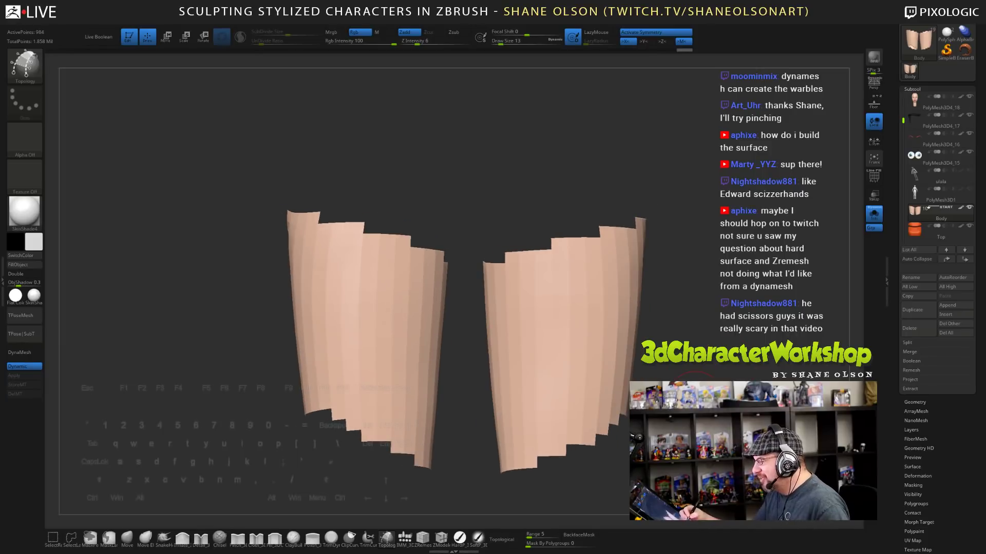
- Turn off symmetry and hide one thigh so only the character's right thigh section stays visible
{"action": "key", "text": "x"}
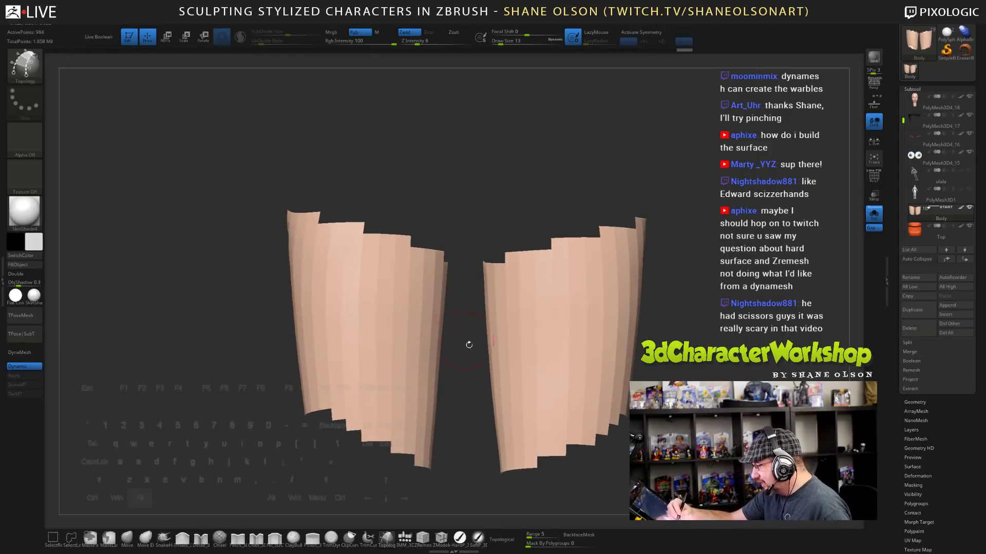
{"action": "left_click_drag", "start_coordinate": [469, 345], "coordinate": [454, 342], "text": "alt"}
{"action": "left_click_drag", "start_coordinate": [673, 312], "coordinate": [684, 310], "text": "shift"}
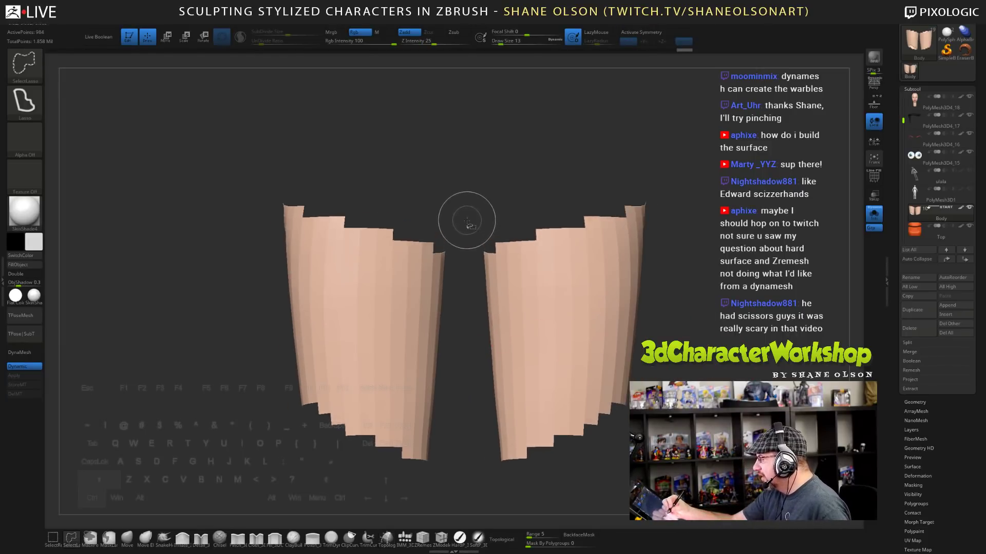
{"action": "mouse_move", "coordinate": [465, 220]}
{"action": "left_mouse_down", "text": "ctrl+shift"}
{"action": "mouse_move", "coordinate": [651, 218]}
{"action": "mouse_move", "coordinate": [560, 501]}
{"action": "mouse_move", "coordinate": [470, 493]}
{"action": "left_mouse_up", "text": "ctrl+shift"}
{"action": "left_click_drag", "start_coordinate": [710, 432], "coordinate": [700, 376], "text": "alt"}
- Display the character reference image beside the thigh, leave its editing mode and turn on the wireframe
{"action": "key", "text": "shift+z"}
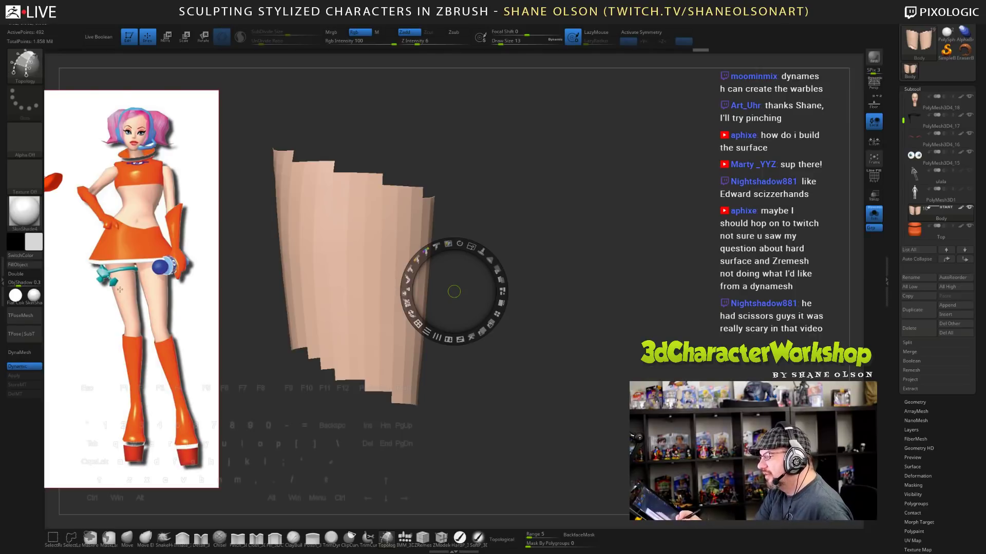
{"action": "key", "text": "z"}
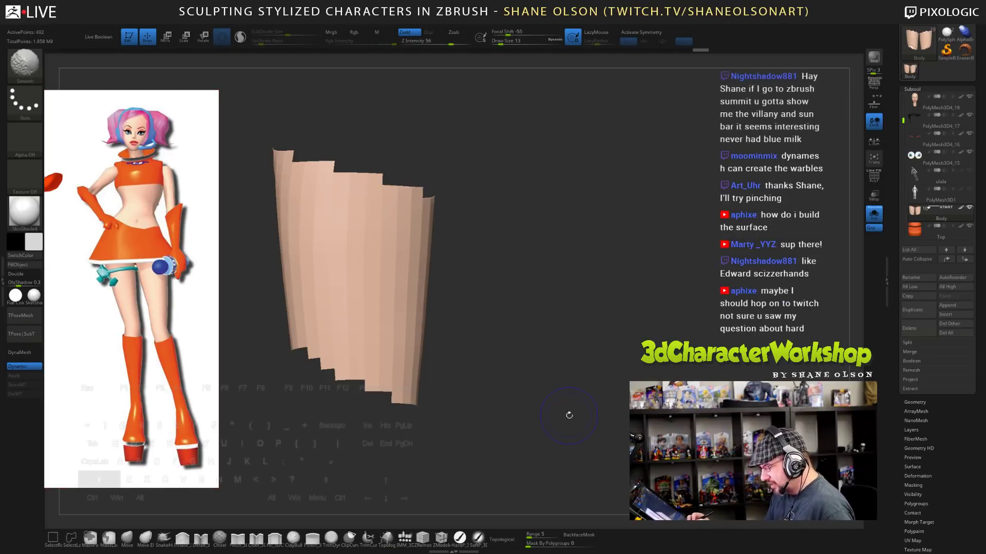
{"action": "key", "text": "shift+f"}
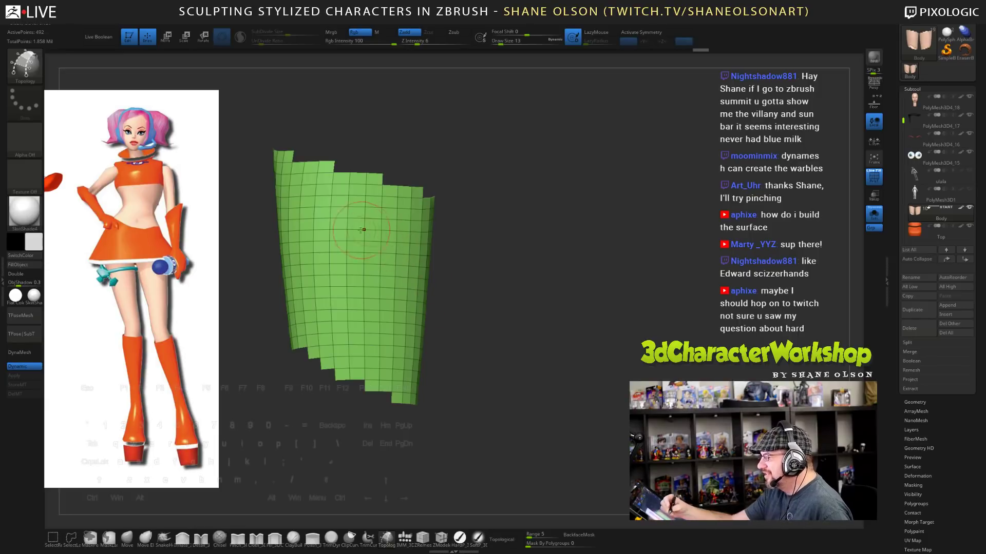
- Try to isolate a single horizontal polygon loop on the thigh by hiding it and inverting visibility
{"action": "left_click_drag", "start_coordinate": [552, 321], "coordinate": [599, 331], "text": "alt"}
{"action": "left_click_drag", "start_coordinate": [630, 347], "coordinate": [601, 346]}
{"action": "left_click", "coordinate": [397, 248], "text": "ctrl+shift"}
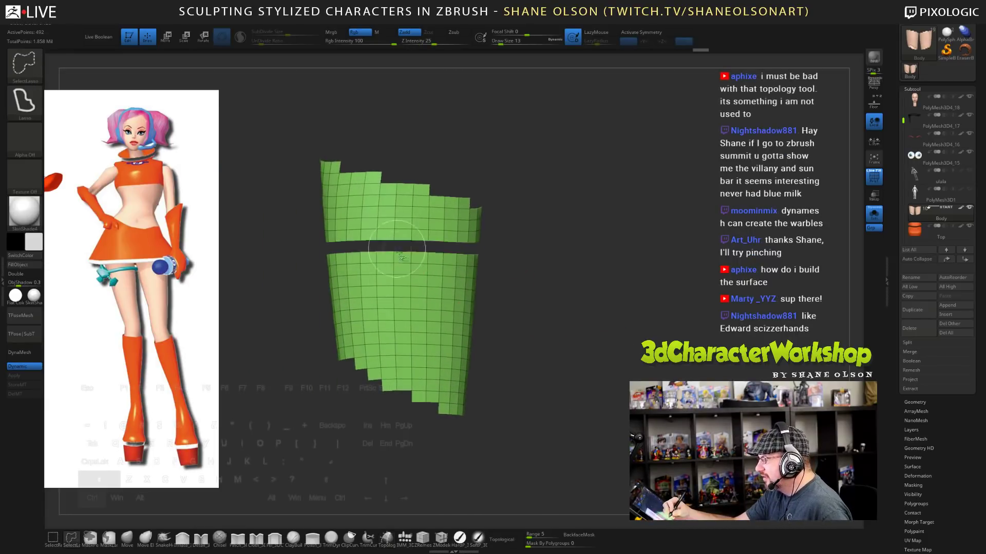
{"action": "left_click", "coordinate": [563, 327], "text": "ctrl+shift"}
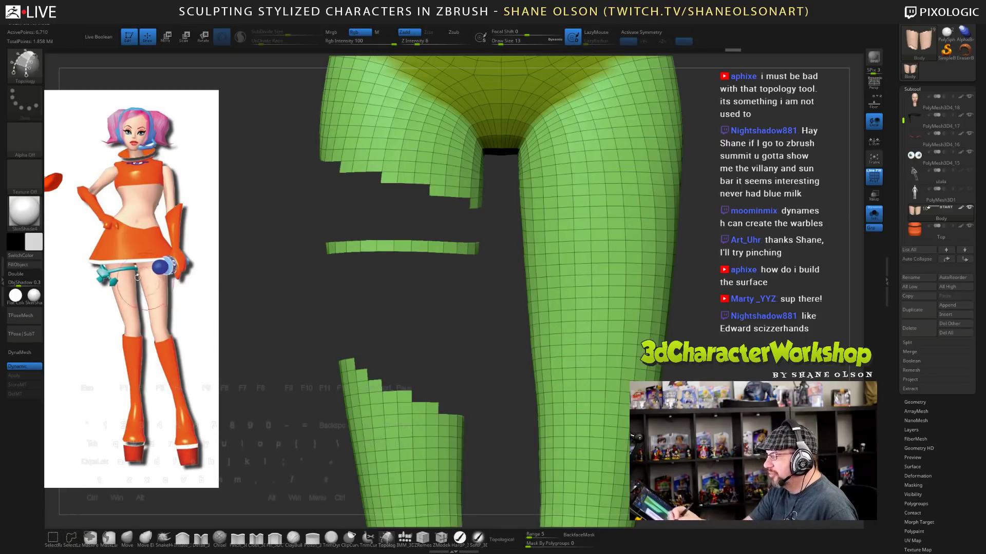
{"action": "left_click", "coordinate": [716, 363], "text": "ctrl+shift"}
{"action": "key", "text": "ctrl+z"}
{"action": "key", "text": "ctrl+z"}
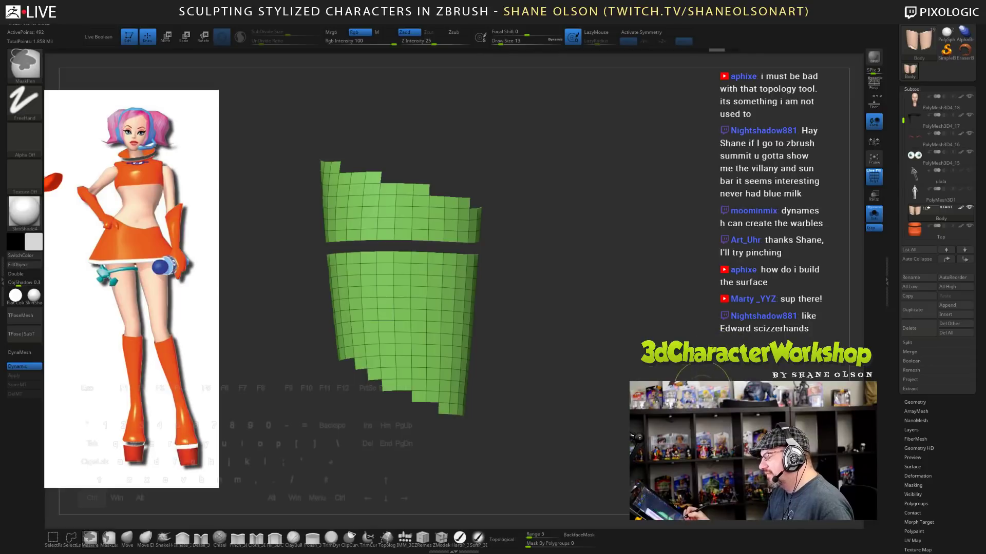
- Turn off the wireframe, set the Topology brush's draw size to 9 and begin two slanted curves across the thigh
{"action": "left_click_drag", "start_coordinate": [580, 308], "coordinate": [623, 339], "text": "alt"}
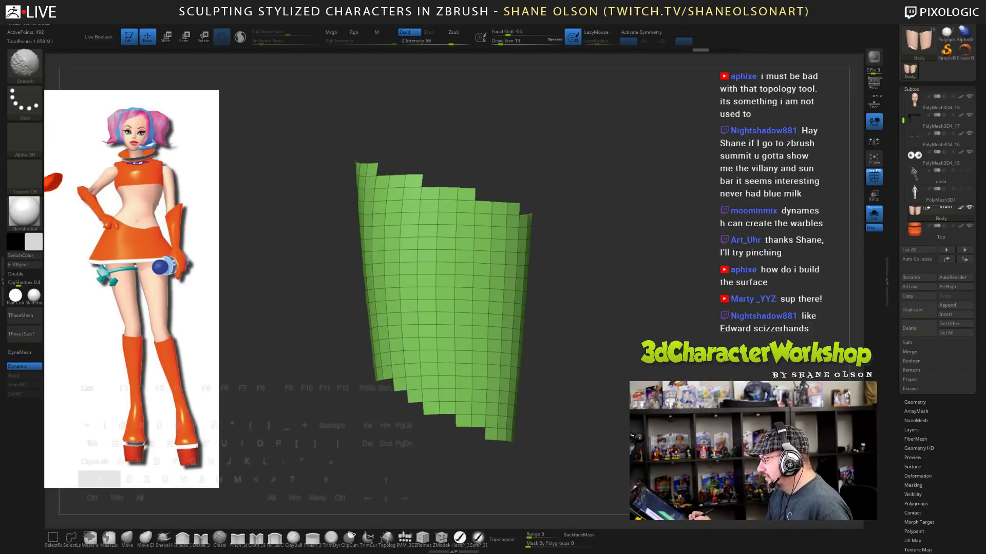
{"action": "key", "text": "shift+f"}
{"action": "key", "text": "s"}
{"action": "left_click", "coordinate": [616, 340]}
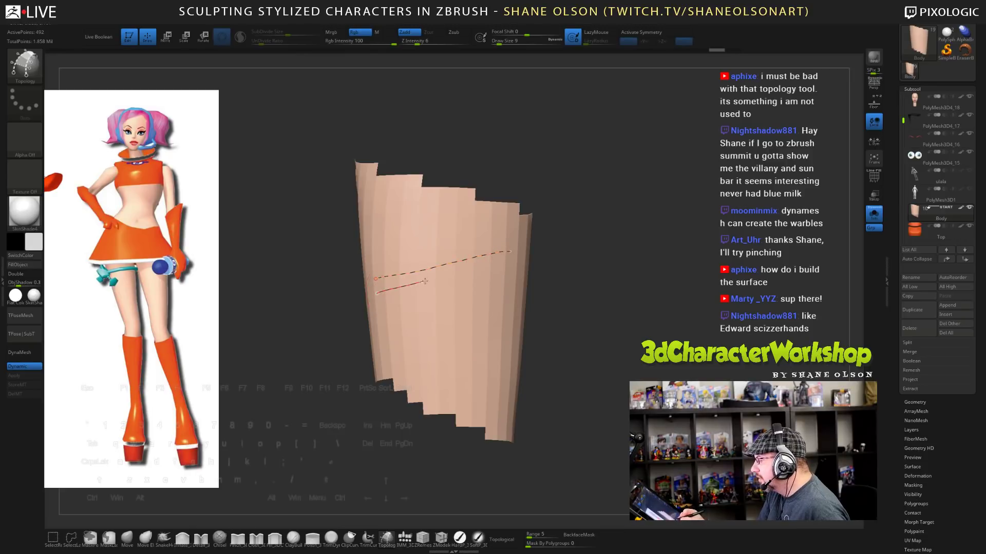
- Continue the two parallel topology curves around the thigh to outline the upper and lower edges of the garter band
{"action": "left_click_drag", "start_coordinate": [594, 293], "coordinate": [527, 298]}
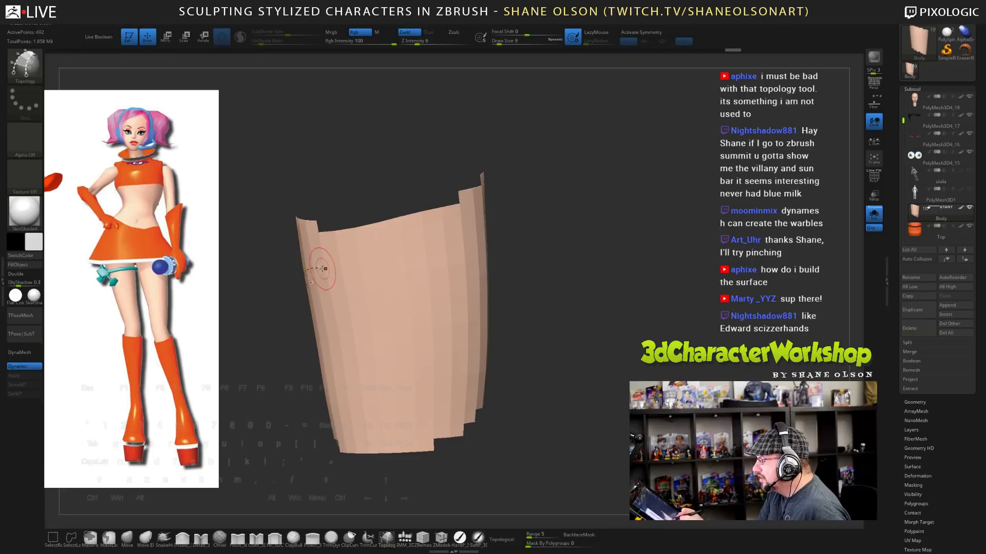
{"action": "left_click_drag", "start_coordinate": [458, 232], "coordinate": [468, 230]}
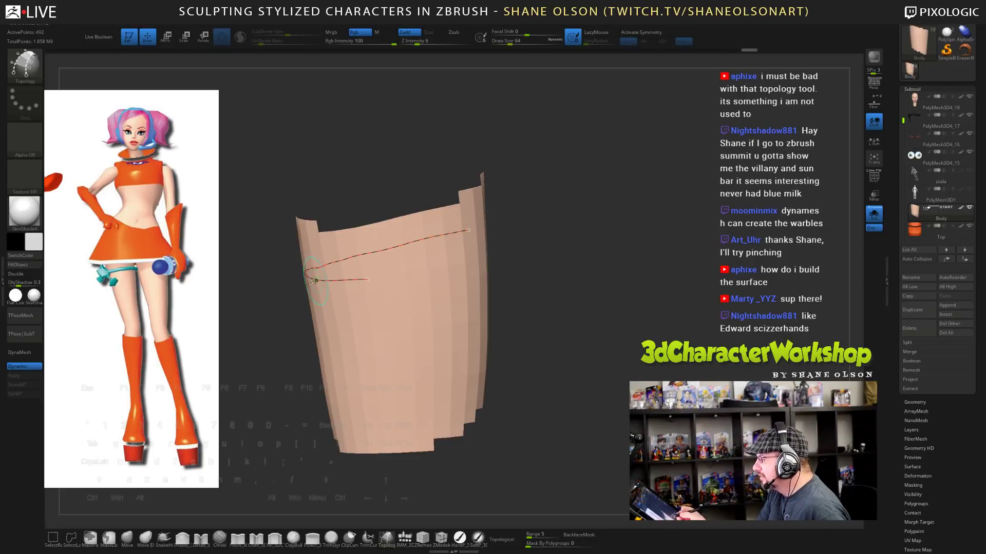
{"action": "left_click_drag", "start_coordinate": [400, 263], "coordinate": [465, 250]}
{"action": "mouse_move", "coordinate": [667, 314]}
{"action": "left_mouse_down"}
{"action": "mouse_move", "coordinate": [575, 324]}
{"action": "mouse_move", "coordinate": [714, 333]}
{"action": "mouse_move", "coordinate": [734, 348]}
{"action": "mouse_move", "coordinate": [718, 352]}
{"action": "left_mouse_up"}
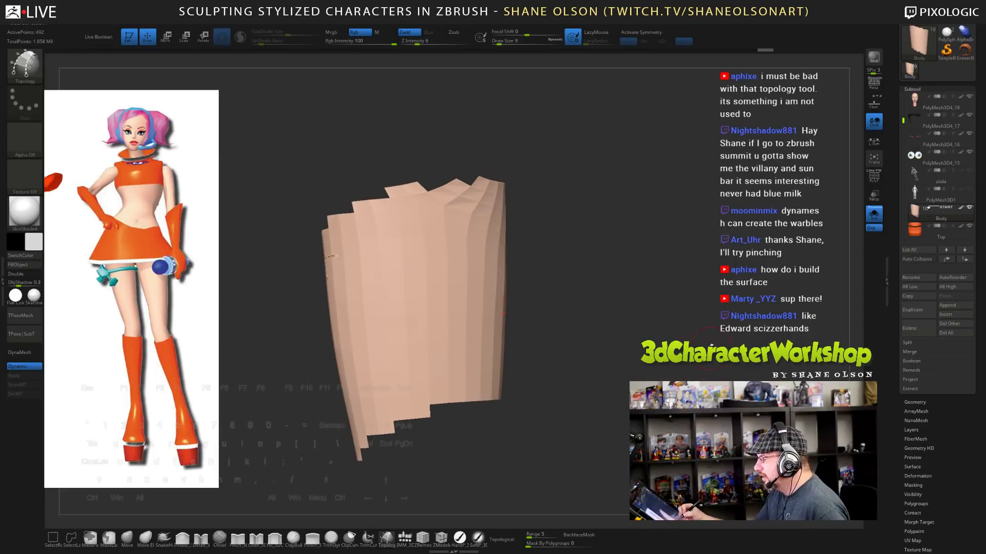
{"action": "left_click_drag", "start_coordinate": [337, 256], "coordinate": [356, 258]}
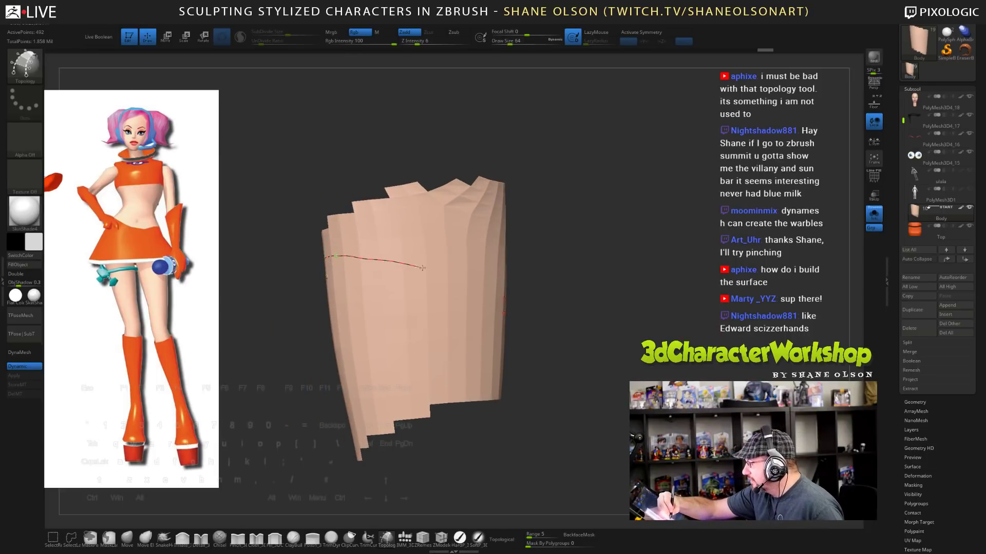
{"action": "left_click_drag", "start_coordinate": [477, 287], "coordinate": [478, 288]}
{"action": "left_click_drag", "start_coordinate": [327, 277], "coordinate": [342, 278]}
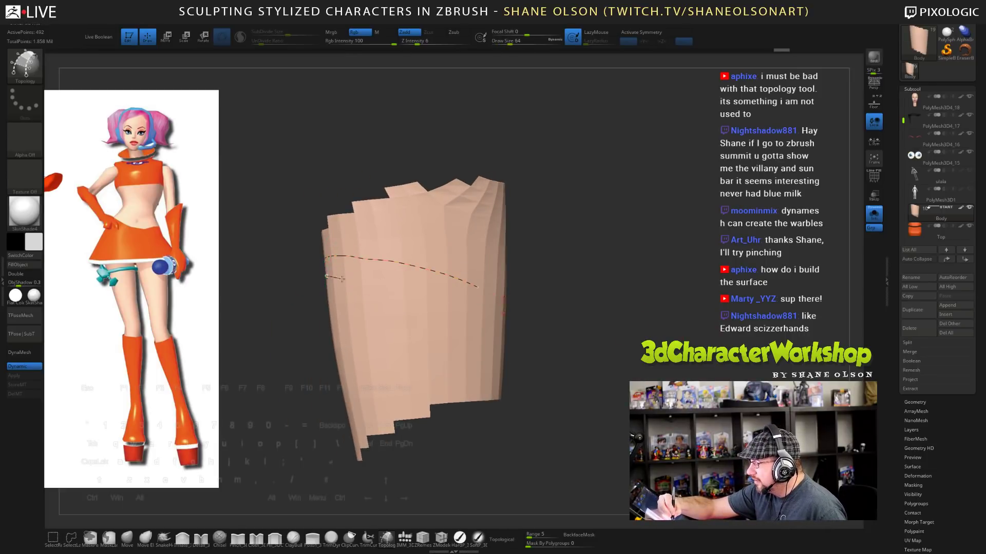
{"action": "left_click_drag", "start_coordinate": [467, 306], "coordinate": [468, 306]}
- Try to bridge the remaining gap in the upper garter curve
{"action": "mouse_move", "coordinate": [616, 340]}
{"action": "left_mouse_down"}
{"action": "mouse_move", "coordinate": [568, 342]}
{"action": "mouse_move", "coordinate": [603, 373]}
{"action": "left_mouse_up"}
{"action": "left_click_drag", "start_coordinate": [703, 359], "coordinate": [638, 364]}
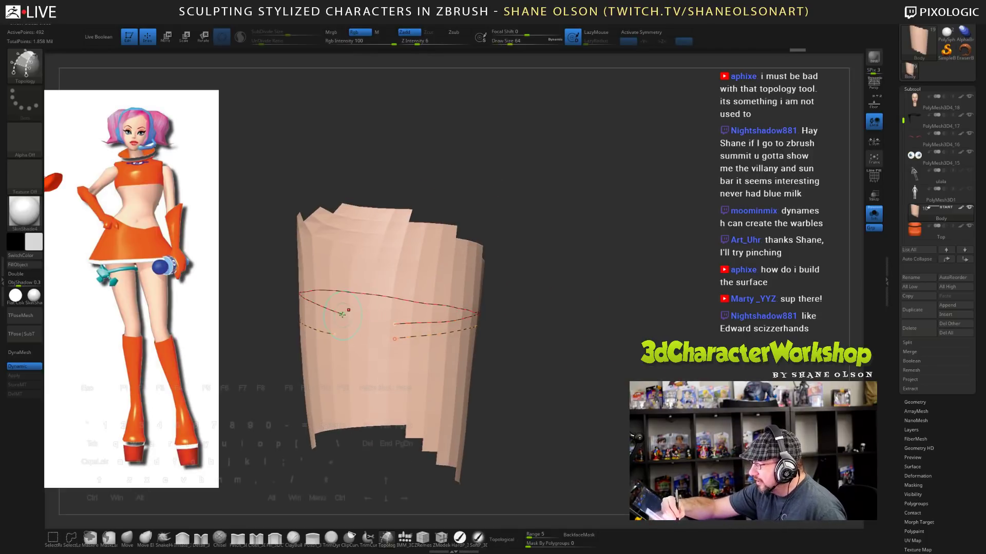
{"action": "left_click_drag", "start_coordinate": [341, 315], "coordinate": [368, 319]}
{"action": "key", "text": "ctrl+z"}
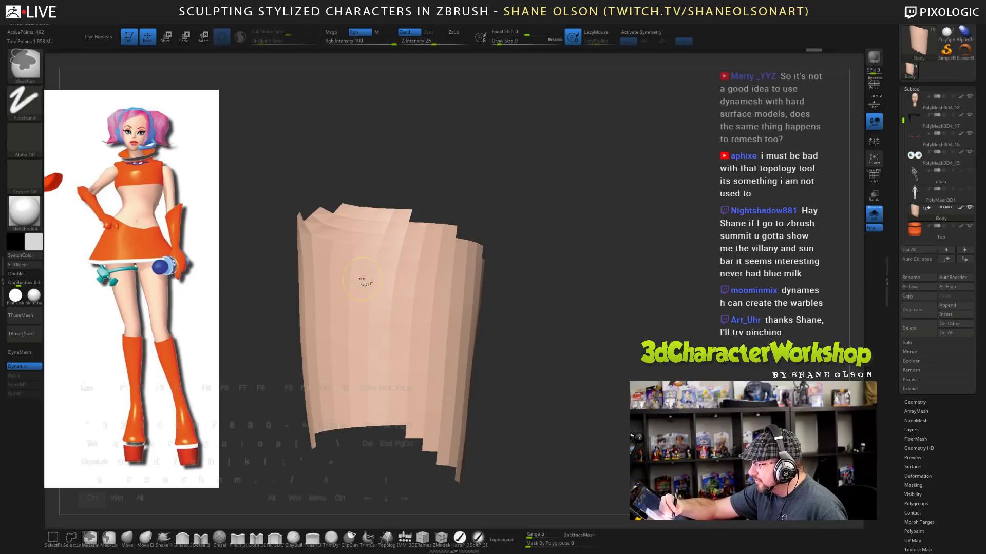
{"action": "key", "text": "ctrl+z"}
- Draw the missing segments of the upper and lower garter curves to close both loops around the thigh
{"action": "left_click_drag", "start_coordinate": [342, 313], "coordinate": [394, 324]}
{"action": "left_click_drag", "start_coordinate": [334, 334], "coordinate": [395, 340]}
{"action": "mouse_move", "coordinate": [589, 399]}
{"action": "left_mouse_down"}
{"action": "mouse_move", "coordinate": [593, 369]}
{"action": "mouse_move", "coordinate": [661, 373]}
{"action": "left_mouse_up"}
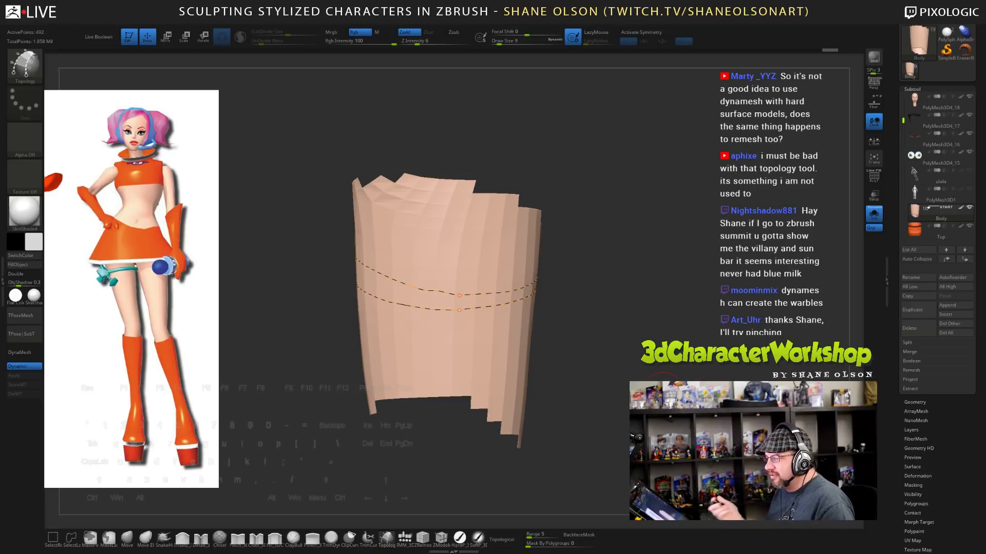
- Draw the first three short vertical curves crossing both garter loops at even spacing
{"action": "mouse_move", "coordinate": [663, 359]}
{"action": "left_mouse_down"}
{"action": "mouse_move", "coordinate": [576, 337]}
{"action": "mouse_move", "coordinate": [559, 362]}
{"action": "left_mouse_up"}
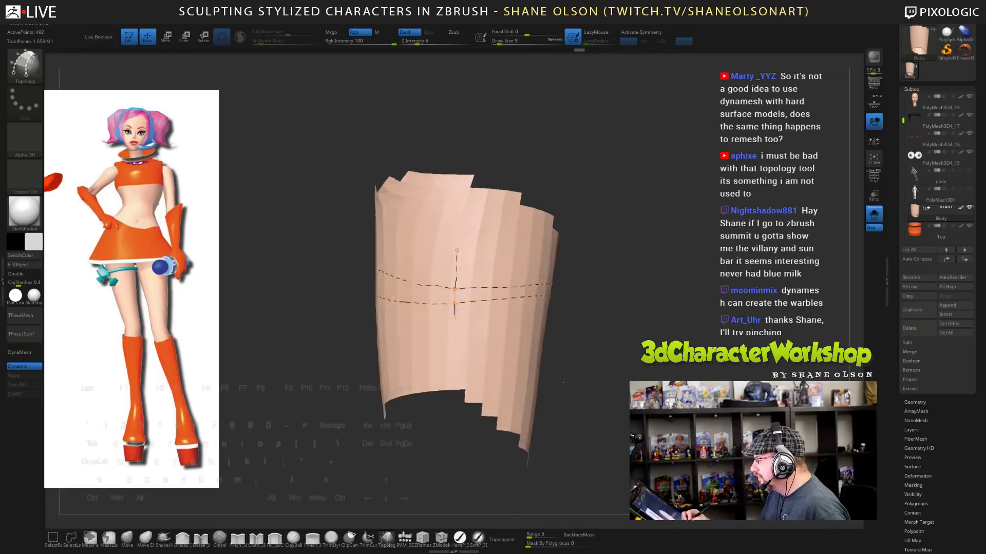
{"action": "left_click_drag", "start_coordinate": [560, 385], "coordinate": [538, 380]}
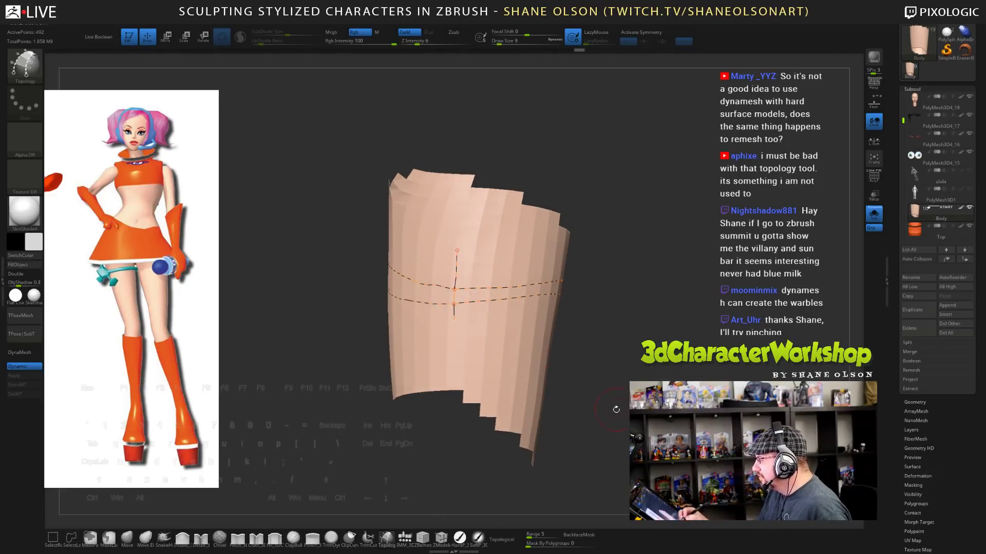
{"action": "left_click_drag", "start_coordinate": [615, 409], "coordinate": [603, 408]}
{"action": "left_click_drag", "start_coordinate": [476, 271], "coordinate": [474, 324]}
{"action": "left_click_drag", "start_coordinate": [499, 270], "coordinate": [497, 323]}
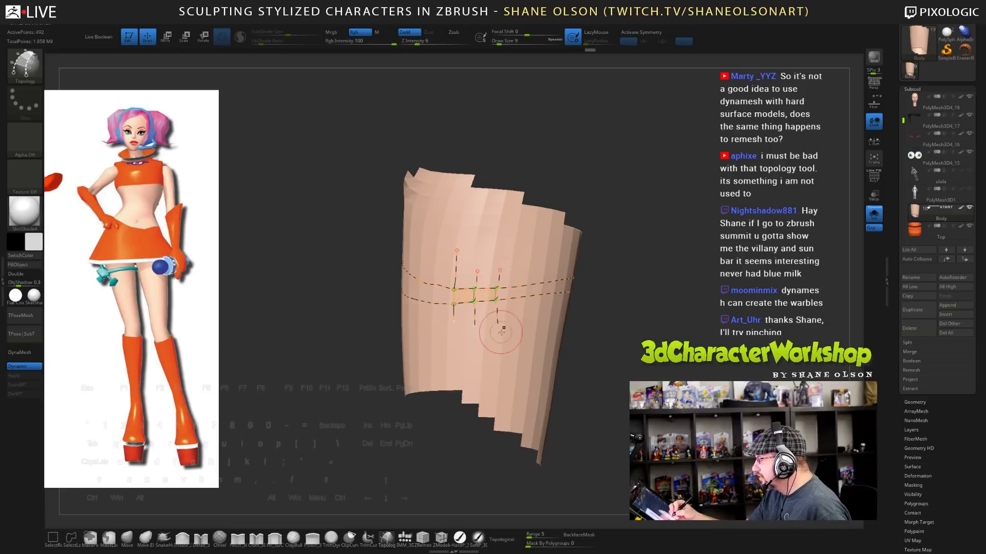
- Continue drawing evenly spaced short vertical curves across both garter loops, working around the back of the thigh
{"action": "left_click_drag", "start_coordinate": [590, 317], "coordinate": [610, 314]}
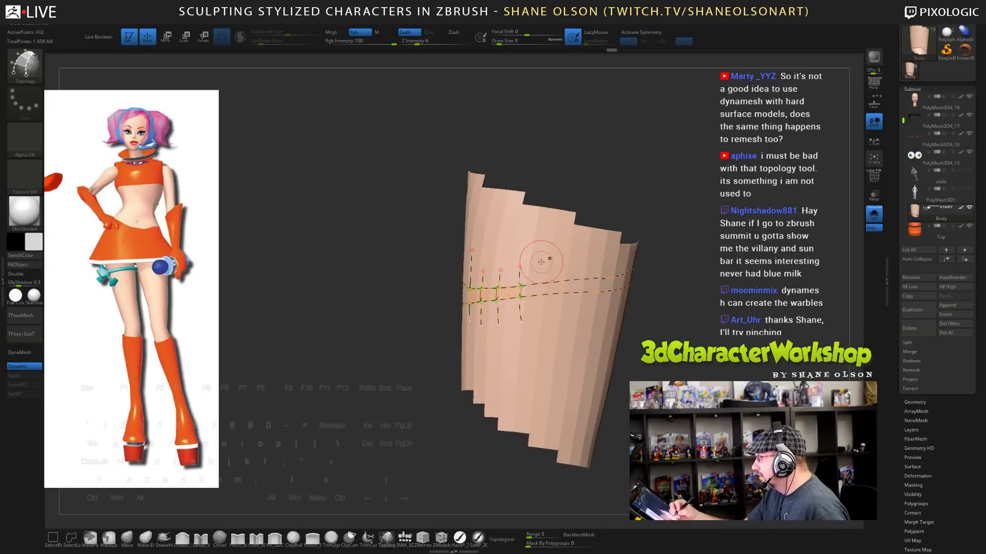
{"action": "mouse_move", "coordinate": [543, 264]}
{"action": "left_mouse_down"}
{"action": "mouse_move", "coordinate": [543, 323]}
{"action": "mouse_move", "coordinate": [564, 315]}
{"action": "left_mouse_up"}
{"action": "left_click_drag", "start_coordinate": [617, 345], "coordinate": [639, 341]}
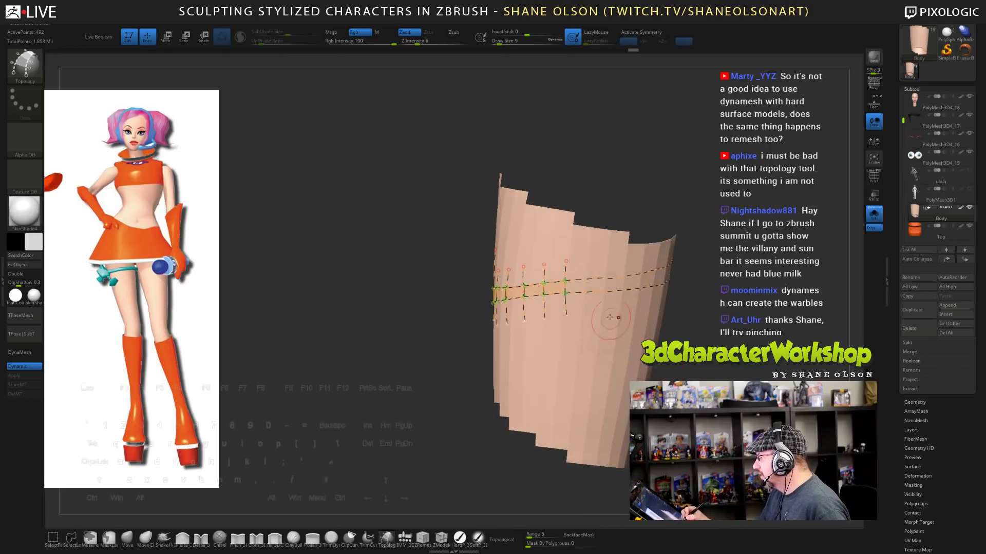
{"action": "mouse_move", "coordinate": [587, 260]}
{"action": "left_mouse_down"}
{"action": "mouse_move", "coordinate": [588, 319]}
{"action": "mouse_move", "coordinate": [610, 306]}
{"action": "left_mouse_up"}
{"action": "right_click_drag", "start_coordinate": [620, 319], "coordinate": [567, 346], "text": "alt"}
{"action": "right_click_drag", "start_coordinate": [636, 325], "coordinate": [605, 327]}
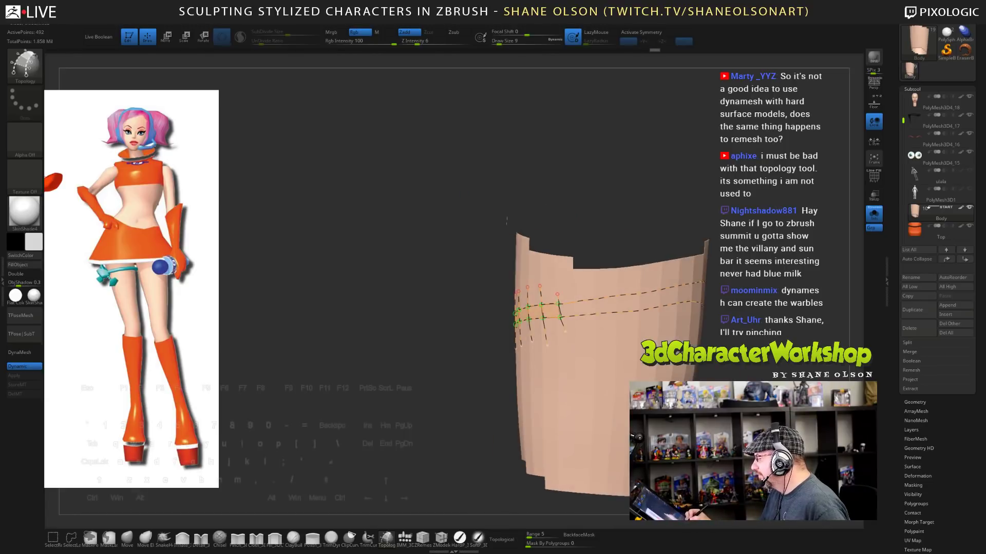
{"action": "left_click_drag", "start_coordinate": [577, 289], "coordinate": [586, 337]}
{"action": "left_click_drag", "start_coordinate": [702, 377], "coordinate": [672, 376]}
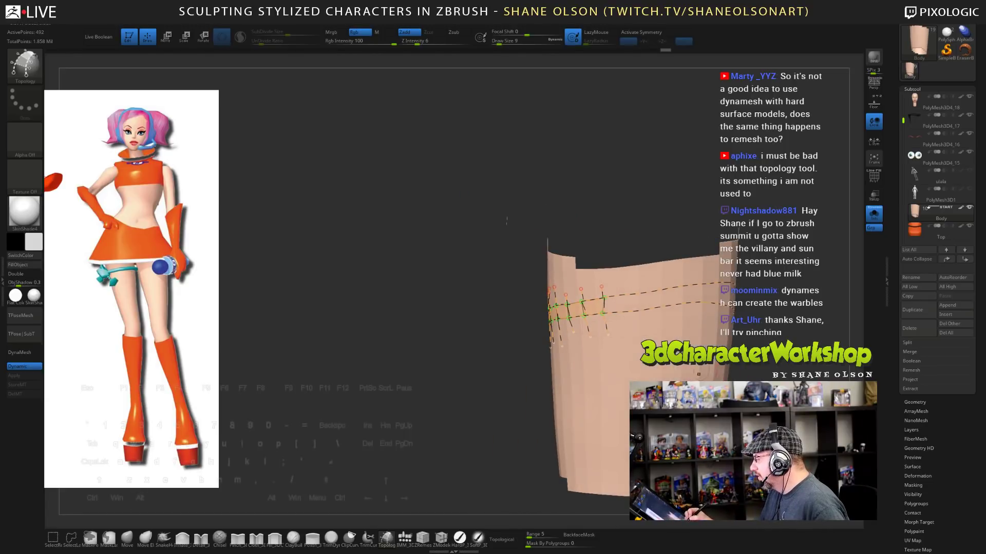
{"action": "mouse_move", "coordinate": [627, 280]}
{"action": "left_mouse_down"}
{"action": "mouse_move", "coordinate": [631, 326]}
{"action": "mouse_move", "coordinate": [650, 298]}
{"action": "left_mouse_up"}
{"action": "left_click_drag", "start_coordinate": [507, 221], "coordinate": [396, 221], "text": "alt"}
{"action": "mouse_move", "coordinate": [598, 278]}
{"action": "left_mouse_down"}
{"action": "mouse_move", "coordinate": [604, 331]}
{"action": "mouse_move", "coordinate": [623, 300]}
{"action": "left_mouse_up"}
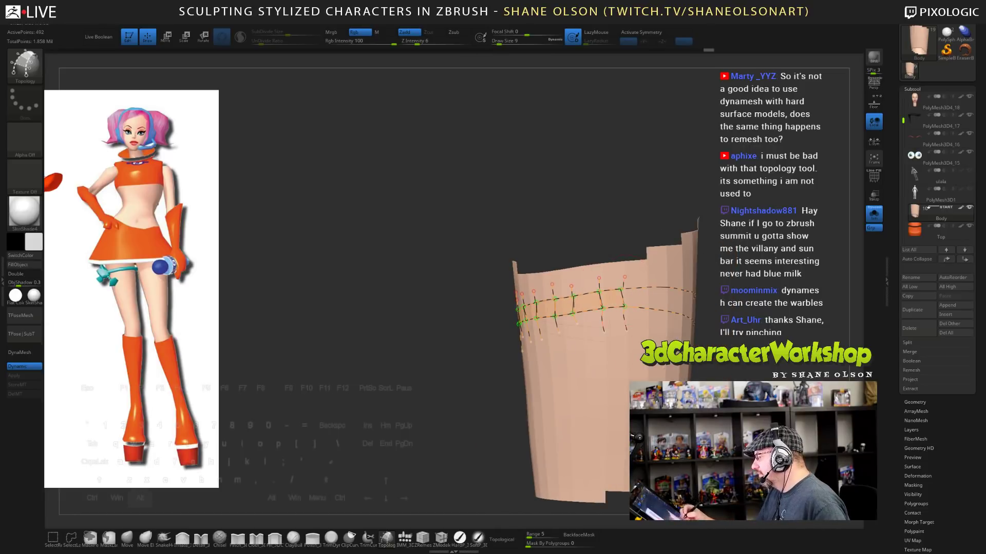
{"action": "left_click_drag", "start_coordinate": [569, 231], "coordinate": [444, 232], "text": "alt"}
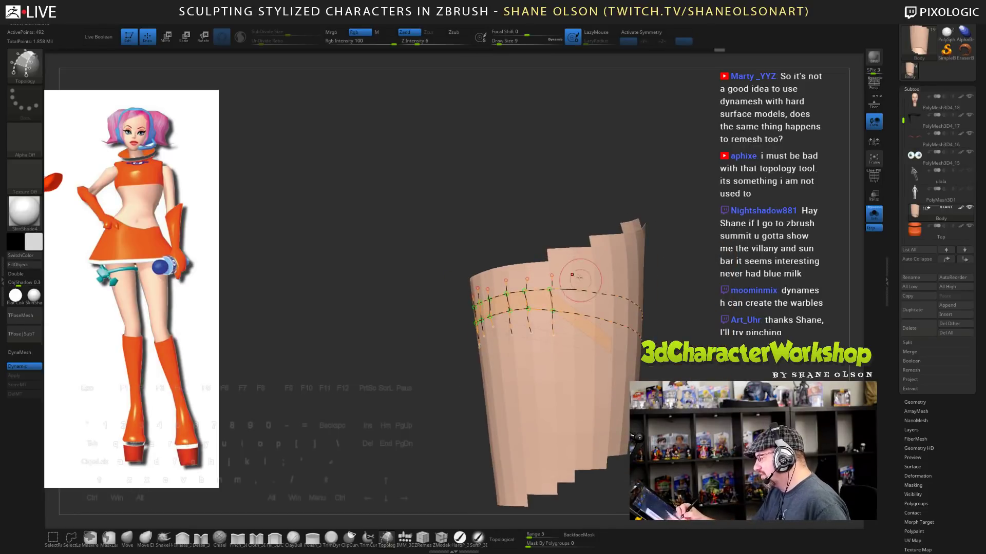
{"action": "left_click_drag", "start_coordinate": [570, 226], "coordinate": [467, 239], "text": "alt"}
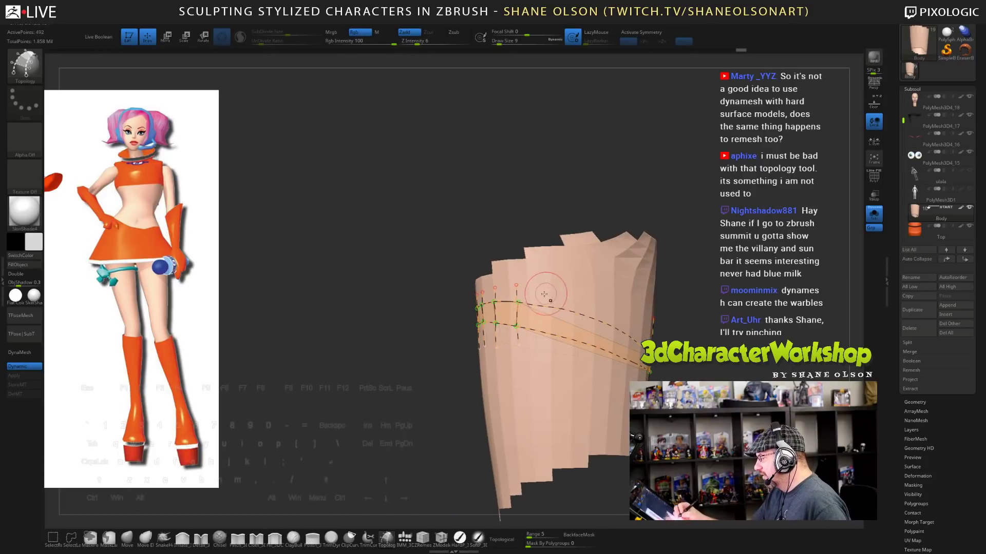
- Draw the remaining vertical curves across both garter loops on the front of the thigh to complete the ring of faces
{"action": "right_click_drag", "start_coordinate": [575, 367], "coordinate": [520, 375], "text": "alt"}
{"action": "right_click_drag", "start_coordinate": [520, 374], "coordinate": [482, 375]}
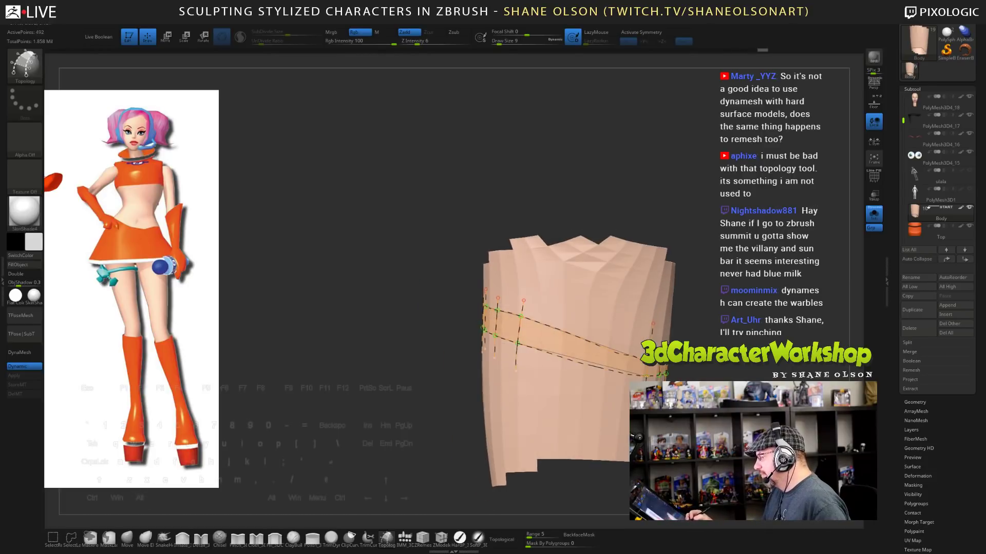
{"action": "left_click_drag", "start_coordinate": [557, 306], "coordinate": [548, 382]}
{"action": "right_click_drag", "start_coordinate": [548, 383], "coordinate": [513, 381]}
{"action": "left_click_drag", "start_coordinate": [587, 323], "coordinate": [574, 394]}
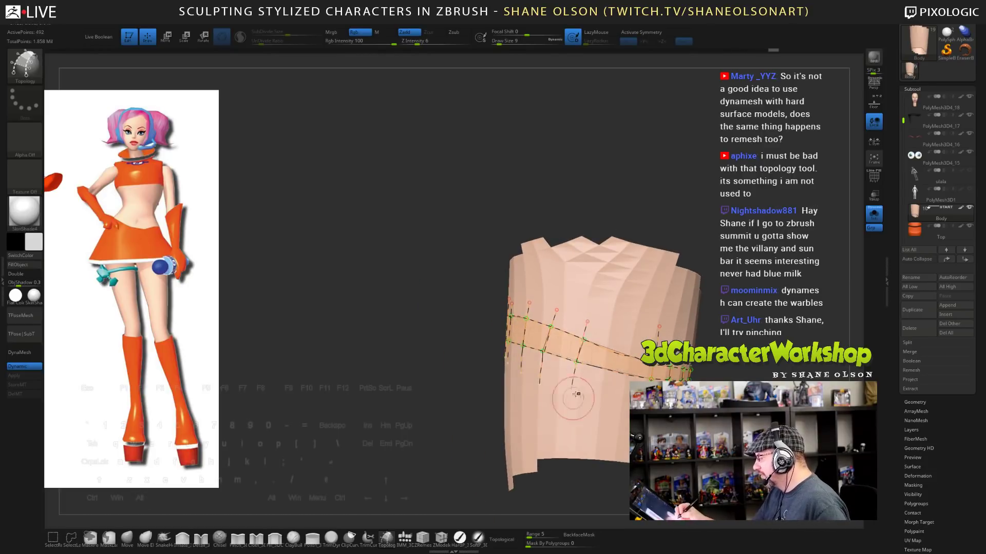
{"action": "left_click_drag", "start_coordinate": [620, 333], "coordinate": [610, 379]}
{"action": "right_click_drag", "start_coordinate": [610, 379], "coordinate": [573, 379]}
{"action": "left_click_drag", "start_coordinate": [630, 335], "coordinate": [620, 399]}
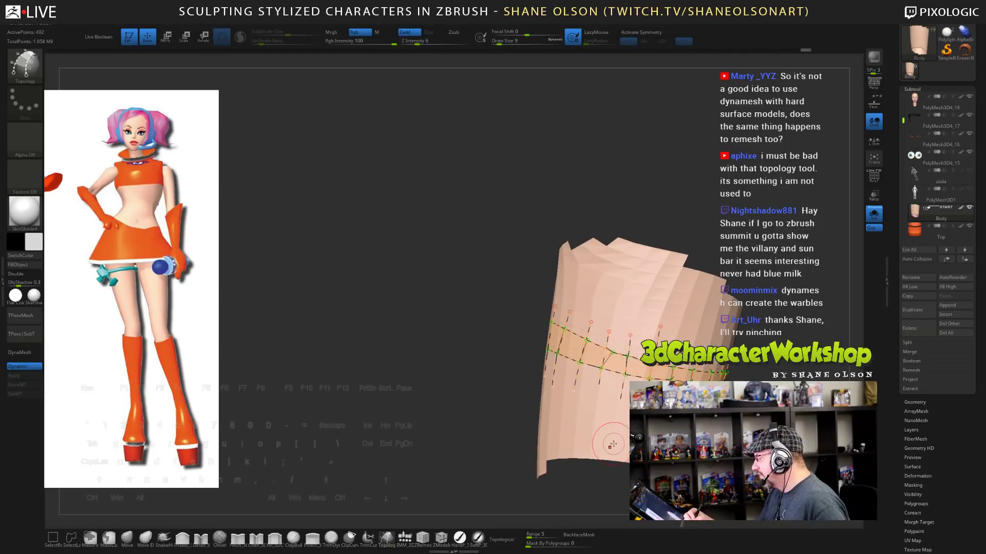
- Trim the overhanging ends of the vertical topology curves above and below the garter loops
{"action": "left_click", "coordinate": [638, 441], "text": "alt"}
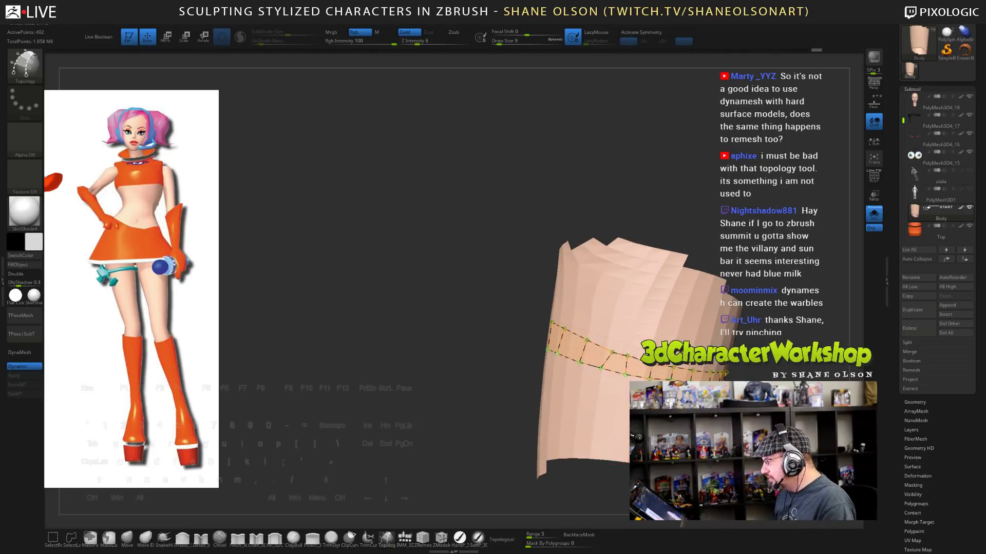
{"action": "right_click_drag", "start_coordinate": [638, 441], "coordinate": [569, 413], "text": "alt"}
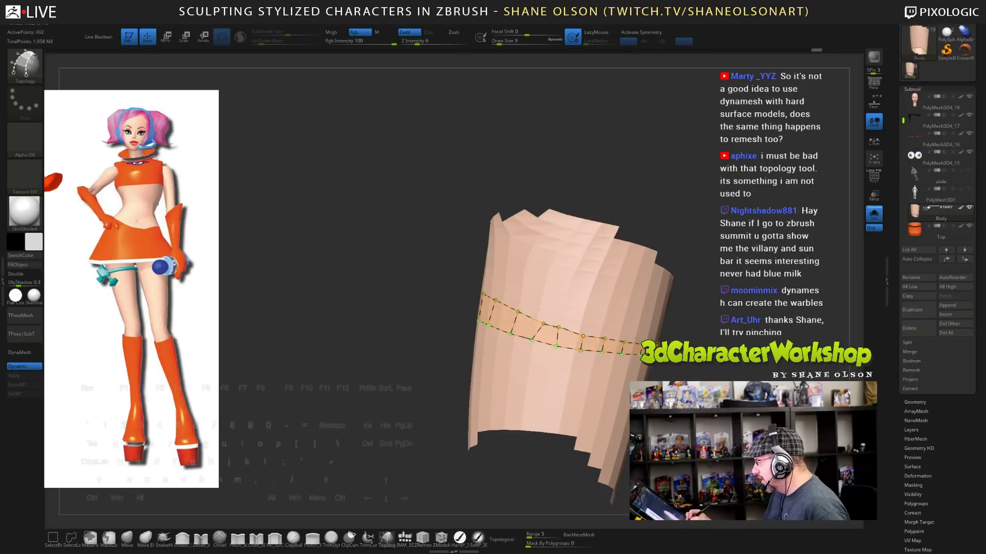
{"action": "right_click_drag", "start_coordinate": [696, 390], "coordinate": [614, 402]}
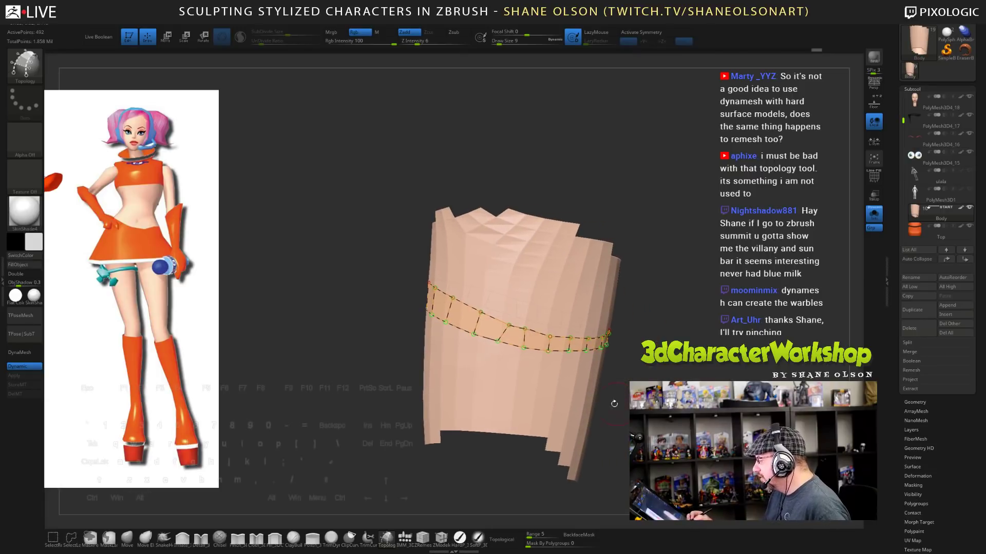
- Undo a mesh generation attempt on the isolated thigh section and unhide the whole body
{"action": "left_click", "coordinate": [534, 260]}
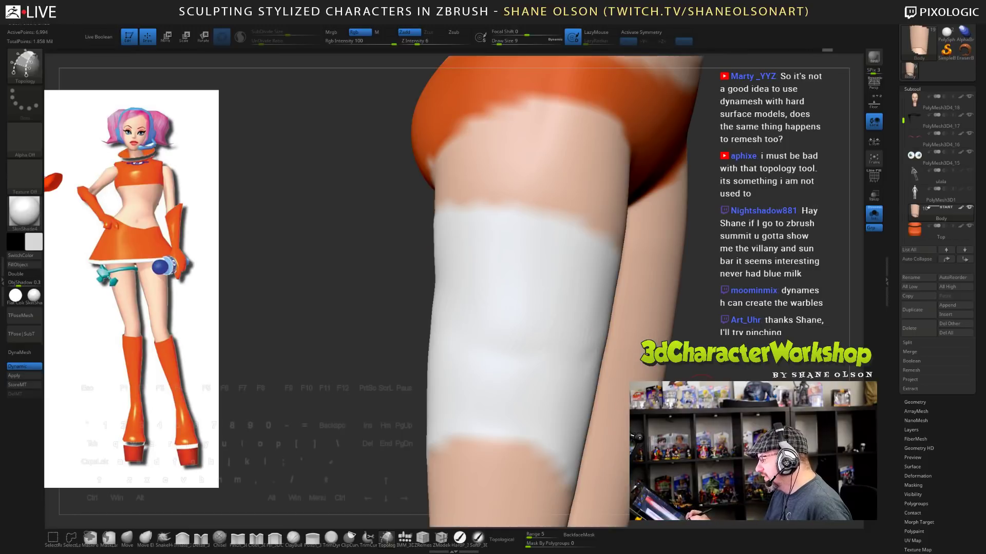
{"action": "key", "text": "ctrl+z"}
{"action": "left_click_drag", "start_coordinate": [703, 393], "coordinate": [654, 380]}
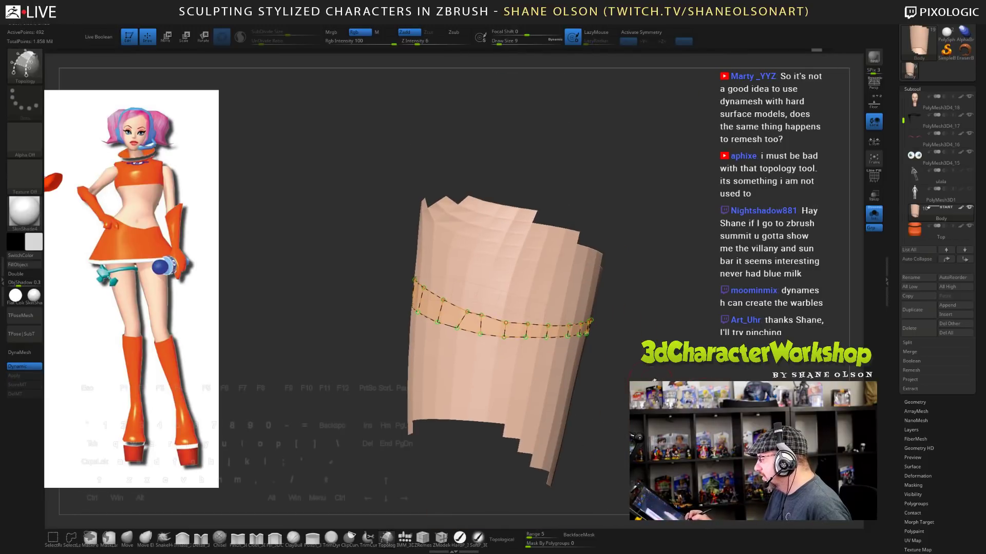
{"action": "left_click", "coordinate": [654, 380], "text": "ctrl+shift"}
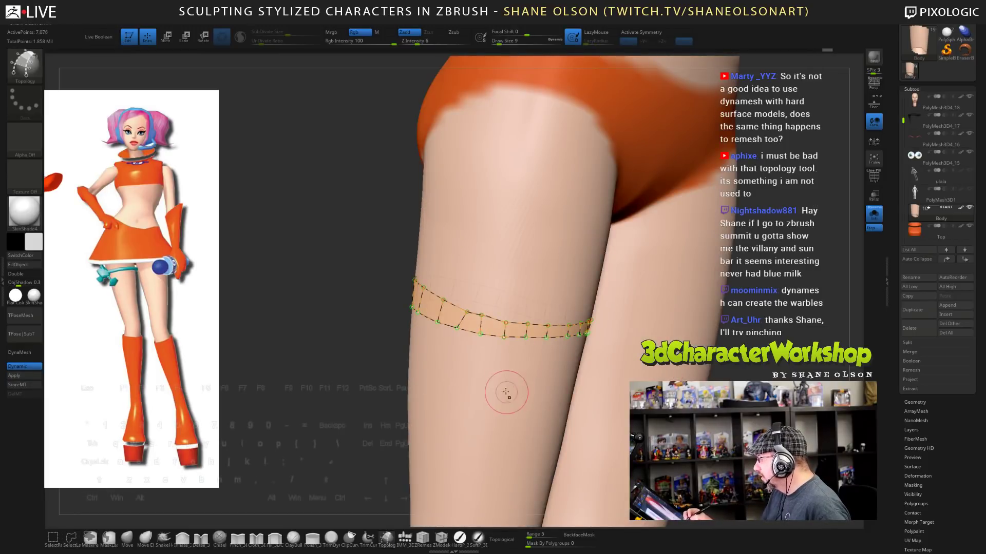
- Try to generate the garter band mesh from the topology curves at draw size 9
{"action": "left_click", "coordinate": [508, 394]}
{"action": "right_click_drag", "start_coordinate": [520, 426], "coordinate": [527, 400]}
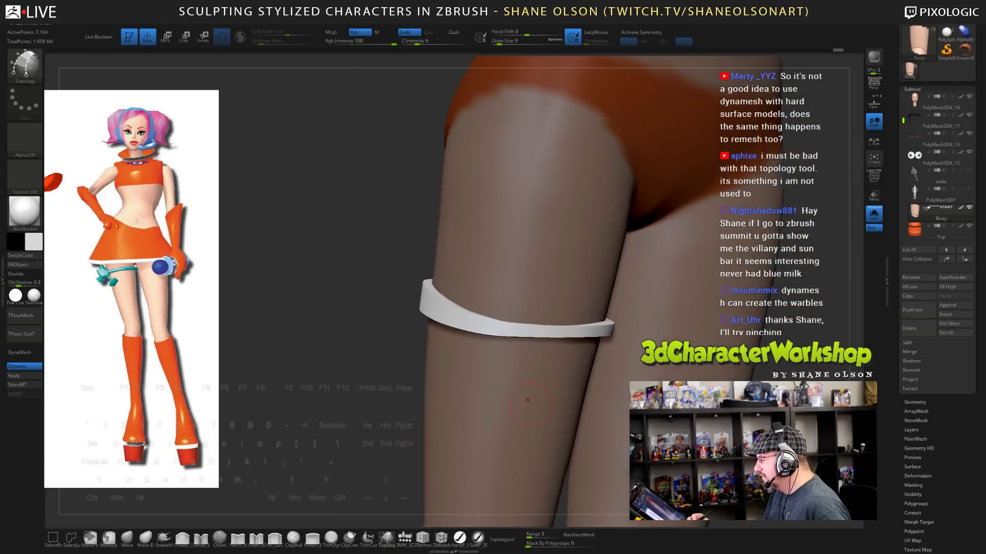
{"action": "right_click_drag", "start_coordinate": [420, 207], "coordinate": [314, 149], "text": "alt"}
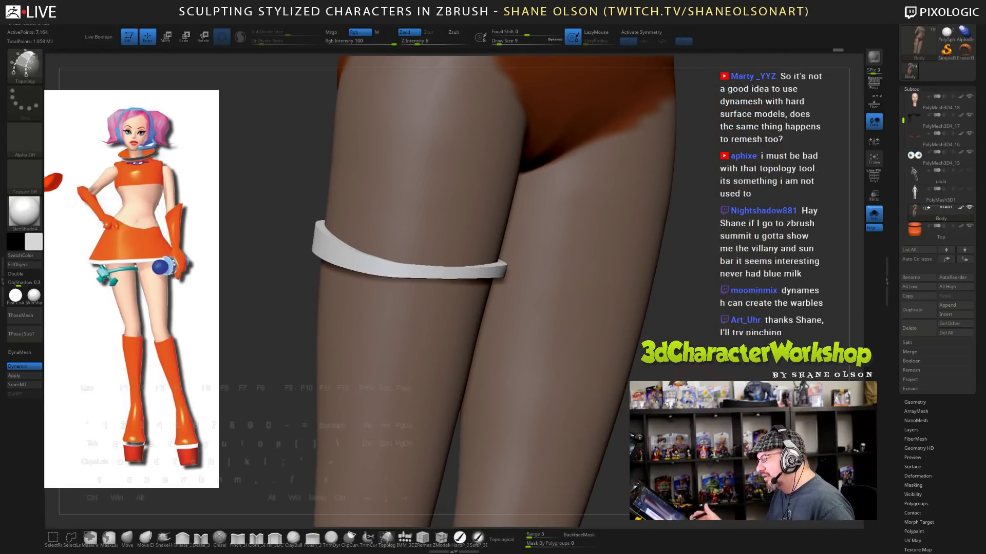
{"action": "left_click_drag", "start_coordinate": [695, 377], "coordinate": [711, 359]}
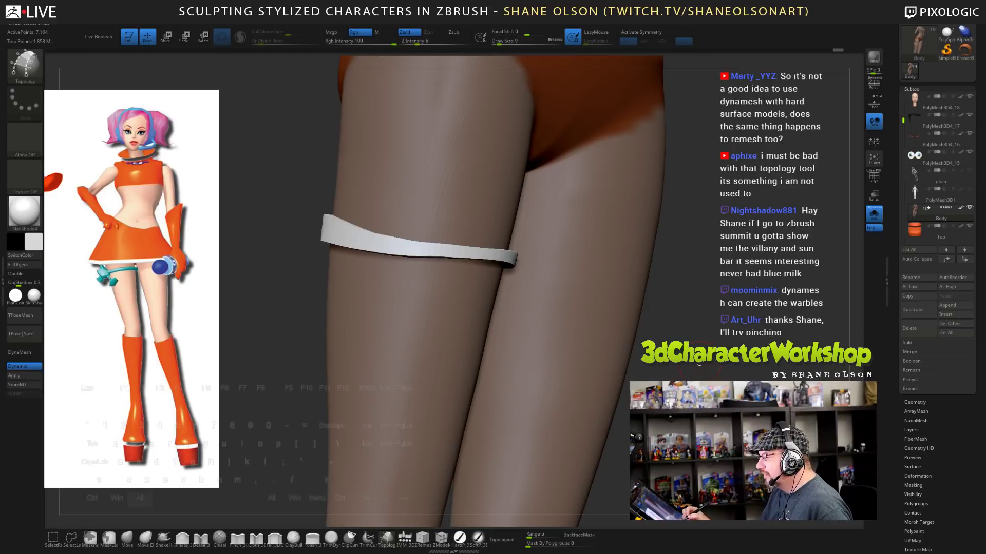
{"action": "right_click_drag", "start_coordinate": [690, 375], "coordinate": [703, 379]}
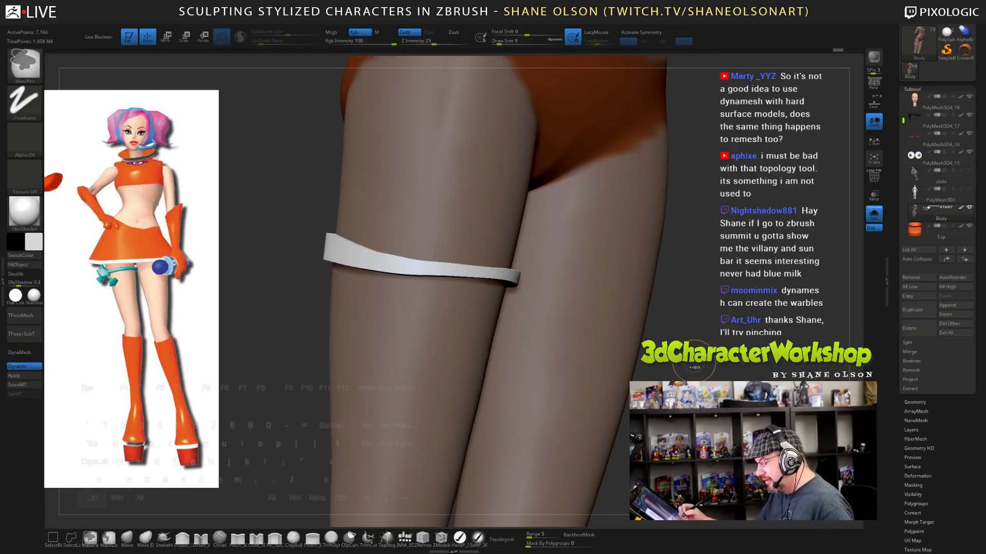
{"action": "key", "text": "ctrl+z"}
- Set the draw size to 1 and generate the garter band from the topology curves as a single-layer surface
{"action": "left_click_drag", "start_coordinate": [707, 371], "coordinate": [715, 379], "text": "shift"}
{"action": "right_click_drag", "start_coordinate": [715, 379], "coordinate": [702, 342]}
{"action": "key", "text": "s"}
{"action": "left_click_drag", "start_coordinate": [710, 339], "coordinate": [696, 338]}
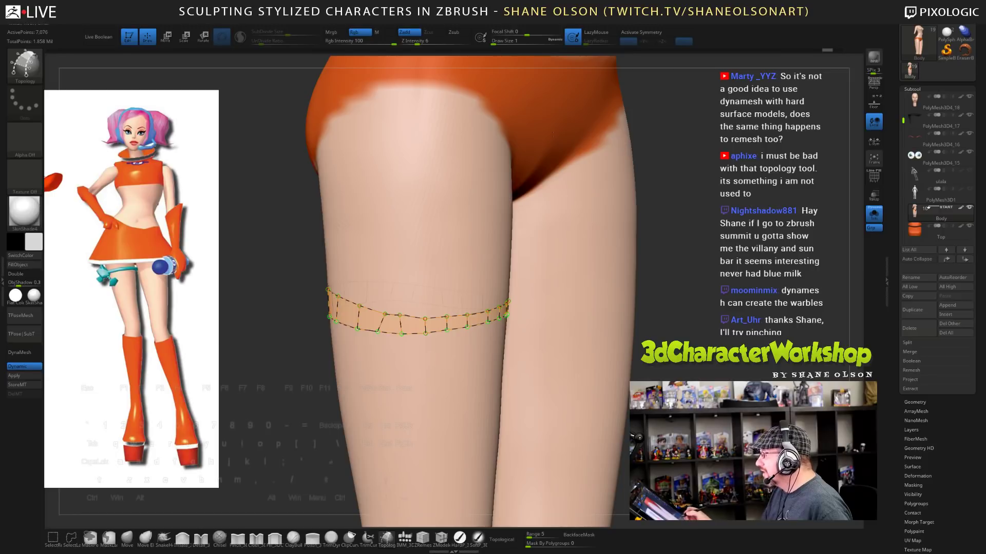
{"action": "left_click", "coordinate": [452, 390]}
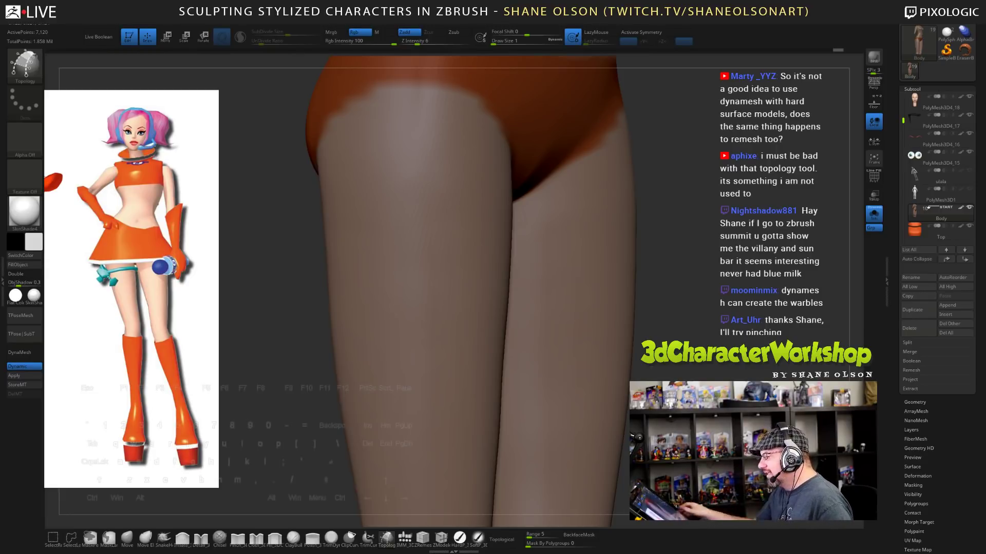
- Split the unmasked garter band off the body into its own subtool and select it
{"action": "key", "text": "3"}
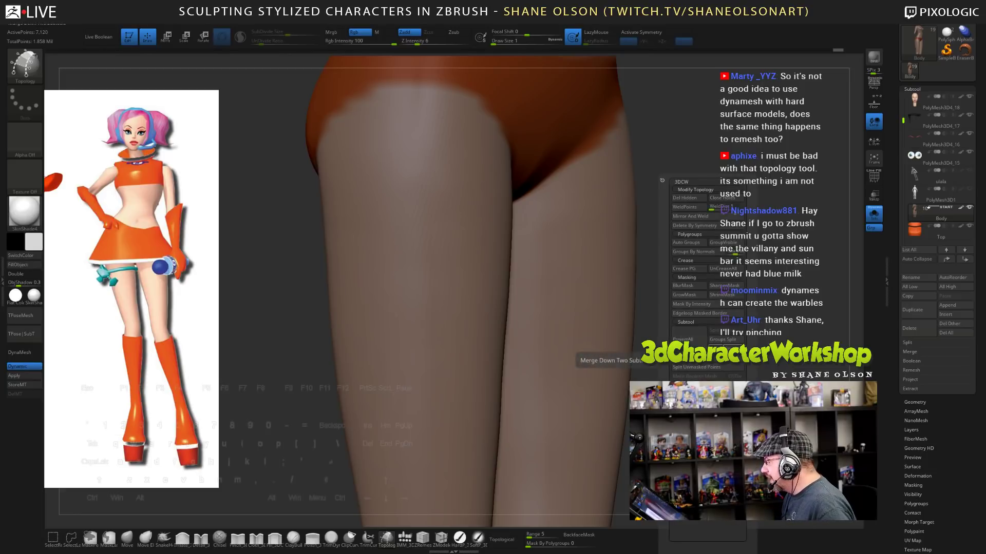
{"action": "left_click", "coordinate": [692, 367]}
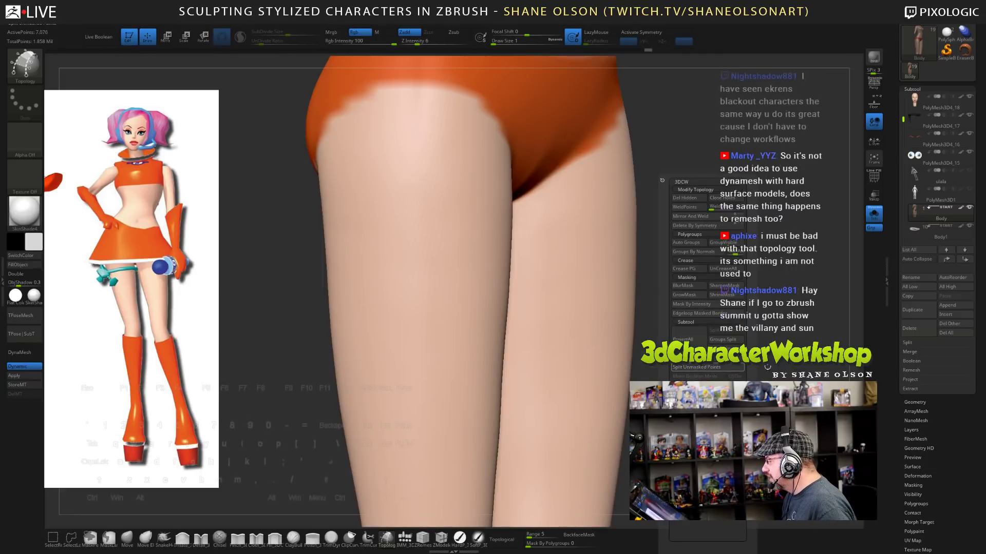
{"action": "key", "text": "Down"}
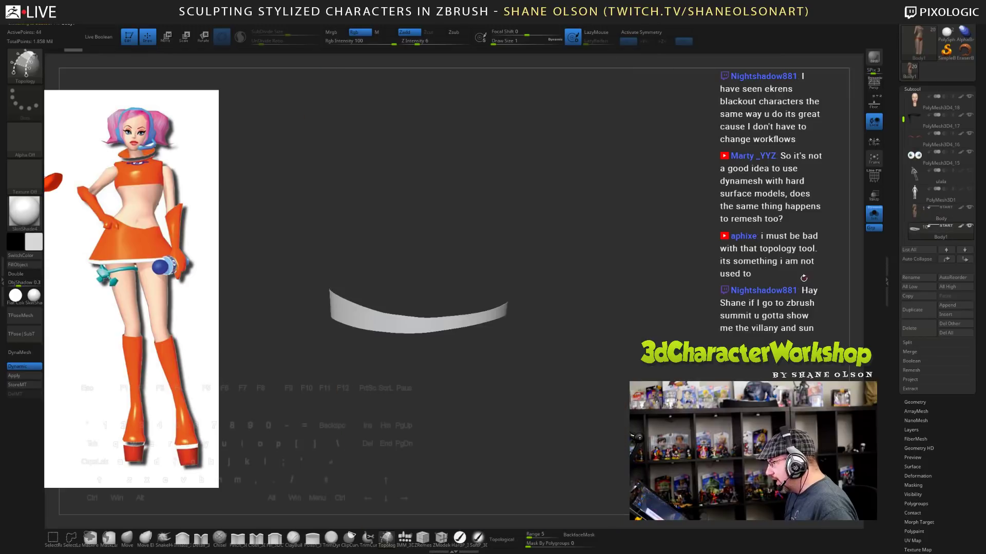
{"action": "left_click_drag", "start_coordinate": [644, 308], "coordinate": [475, 333]}
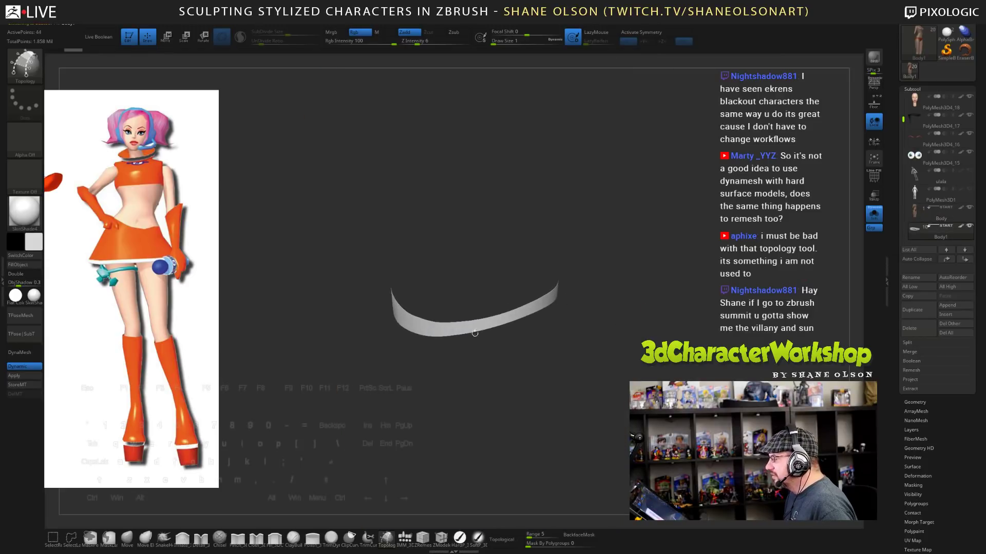
- Turn on double-sided display and polyframes for the garter band and view it from the side
{"action": "left_click", "coordinate": [39, 275]}
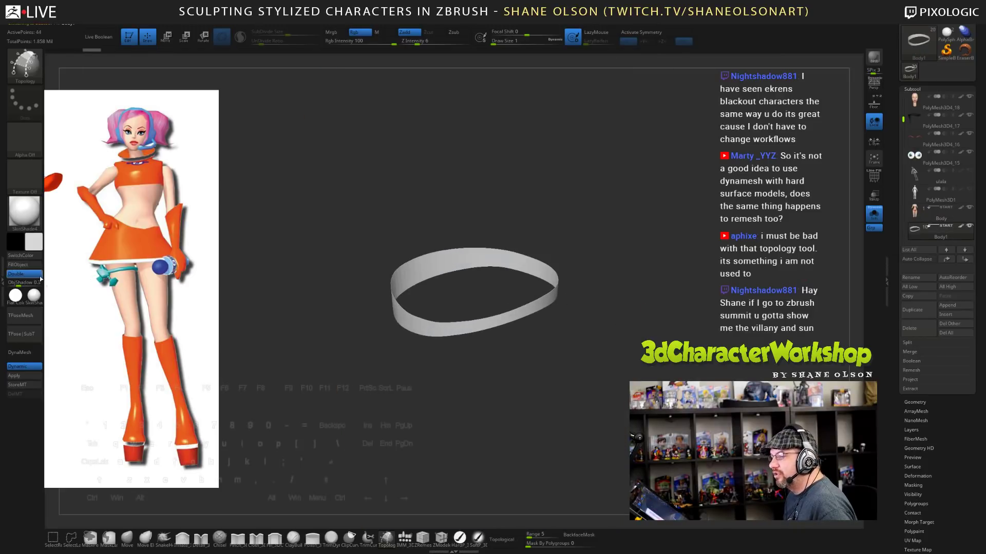
{"action": "mouse_move", "coordinate": [594, 379]}
{"action": "left_mouse_down"}
{"action": "mouse_move", "coordinate": [666, 326]}
{"action": "mouse_move", "coordinate": [679, 373]}
{"action": "mouse_move", "coordinate": [628, 371]}
{"action": "mouse_move", "coordinate": [693, 365]}
{"action": "mouse_move", "coordinate": [660, 357]}
{"action": "left_mouse_up"}
{"action": "key", "text": "shift+f"}
{"action": "left_click_drag", "start_coordinate": [724, 307], "coordinate": [654, 293]}
{"action": "left_click_drag", "start_coordinate": [676, 334], "coordinate": [681, 365]}
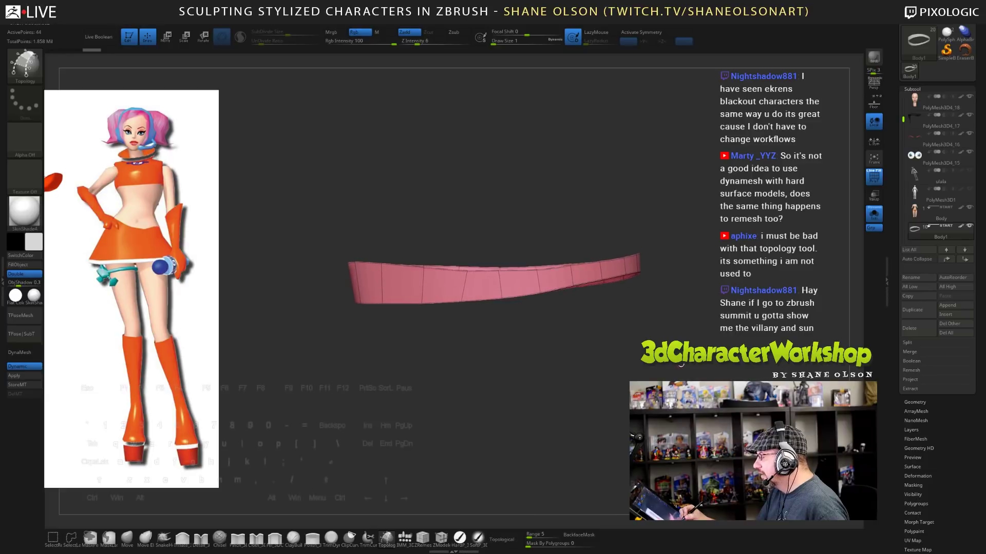
- Straighten the garter band's upper edge by clipping it with ClipCurve lines along its length
{"action": "mouse_move", "coordinate": [327, 285]}
{"action": "left_mouse_down", "text": "ctrl"}
{"action": "mouse_move", "coordinate": [633, 365]}
{"action": "mouse_move", "coordinate": [680, 355]}
{"action": "left_mouse_up", "text": "ctrl"}
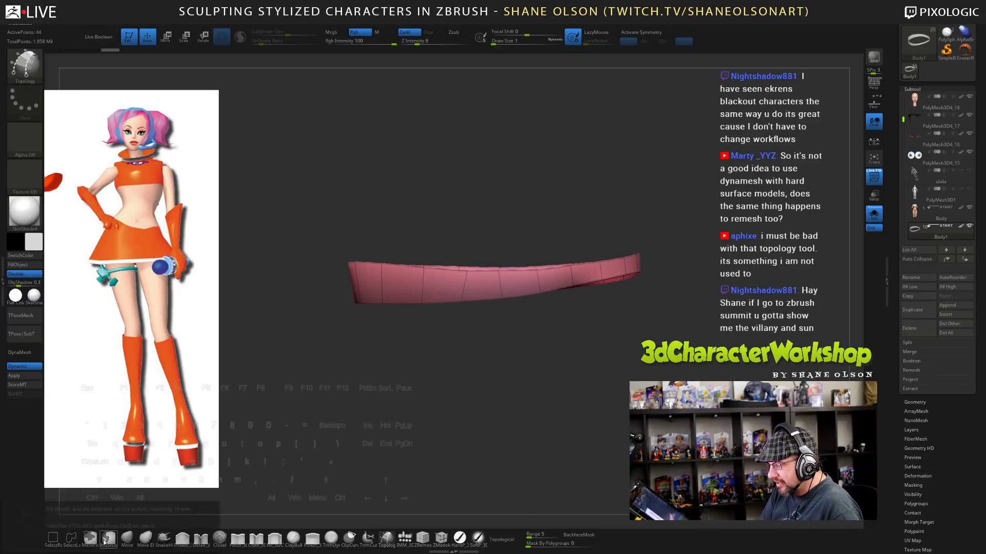
{"action": "mouse_move", "coordinate": [316, 290]}
{"action": "left_mouse_down", "text": "ctrl"}
{"action": "mouse_move", "coordinate": [328, 385]}
{"action": "mouse_move", "coordinate": [636, 380]}
{"action": "mouse_move", "coordinate": [685, 258]}
{"action": "left_mouse_up", "text": "ctrl"}
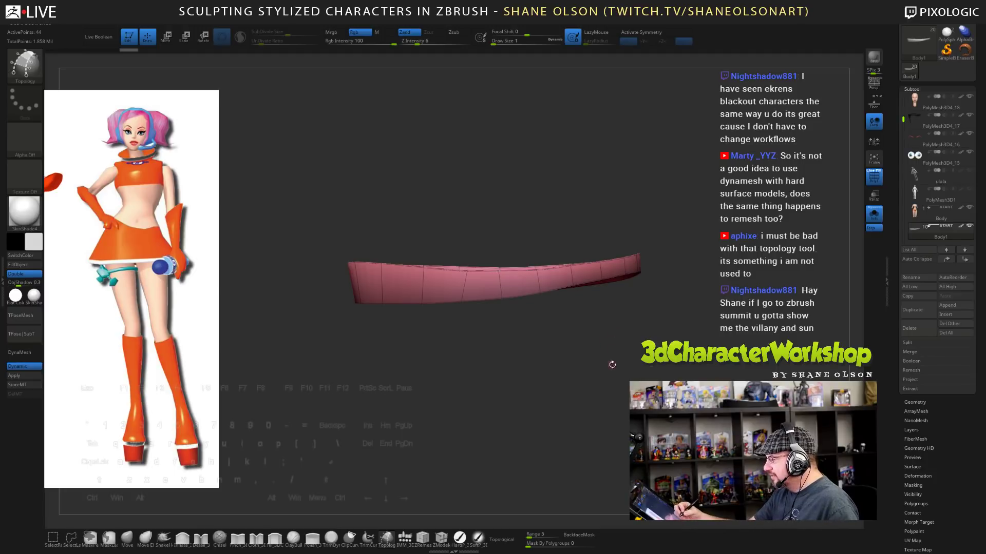
{"action": "key", "text": "ctrl+shift"}
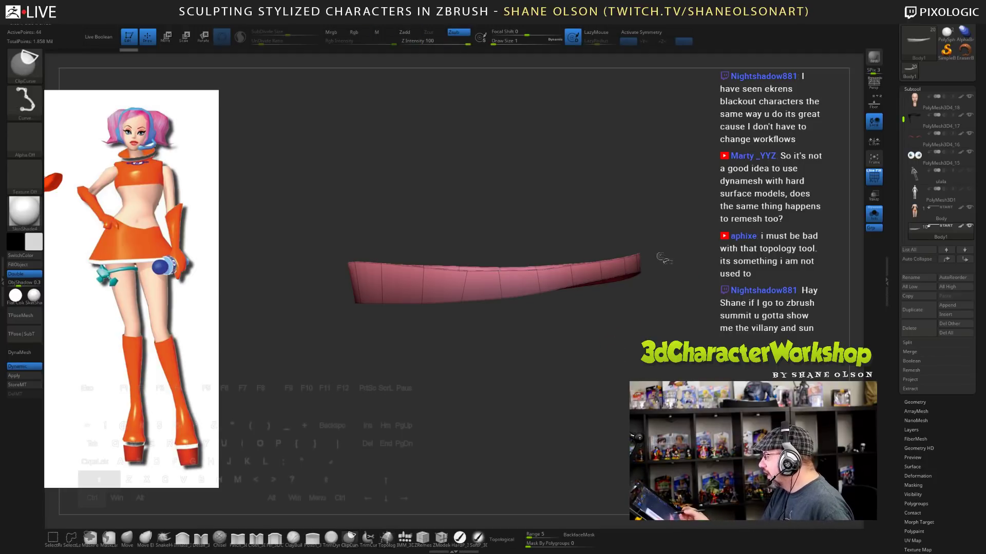
{"action": "mouse_move", "coordinate": [678, 255]}
{"action": "left_mouse_down", "text": "ctrl+shift"}
{"action": "mouse_move", "coordinate": [307, 258]}
{"action": "mouse_move", "coordinate": [305, 270]}
{"action": "left_mouse_up", "text": "ctrl+shift"}
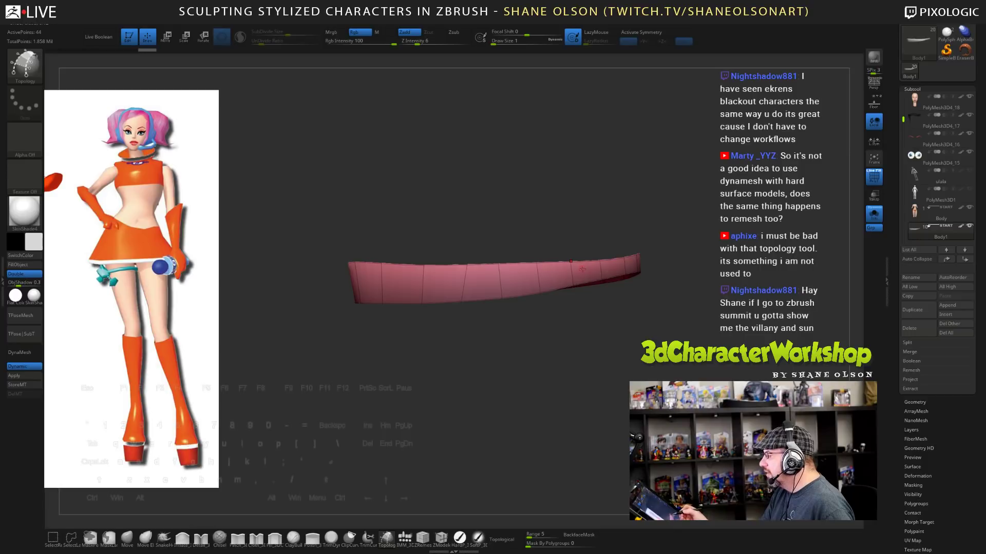
{"action": "key", "text": "ctrl+shift"}
{"action": "mouse_move", "coordinate": [277, 272]}
{"action": "left_mouse_down", "text": "ctrl+shift"}
{"action": "mouse_move", "coordinate": [709, 234]}
{"action": "mouse_move", "coordinate": [717, 258]}
{"action": "left_mouse_up", "text": "ctrl+shift"}
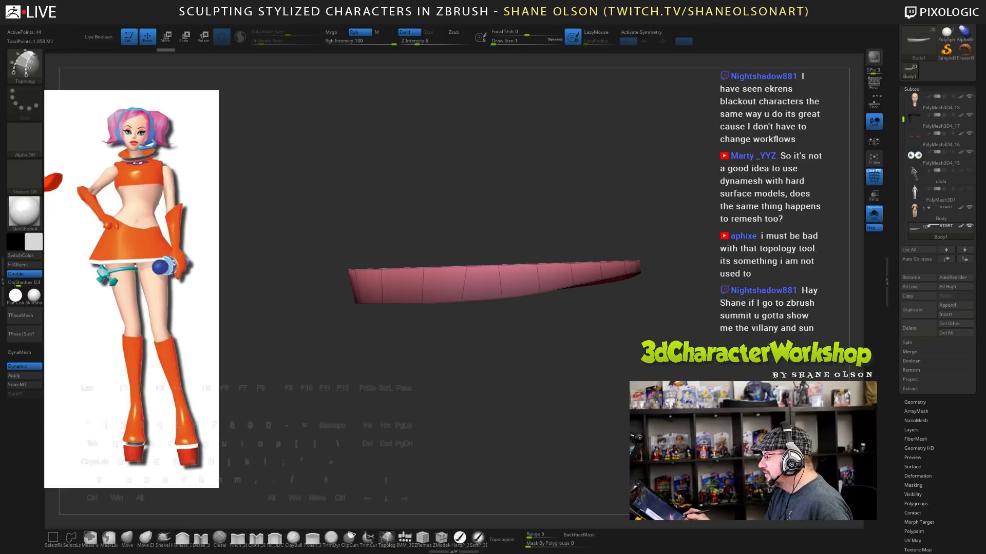
{"action": "key", "text": "ctrl"}
{"action": "left_click", "coordinate": [708, 372], "text": "ctrl"}
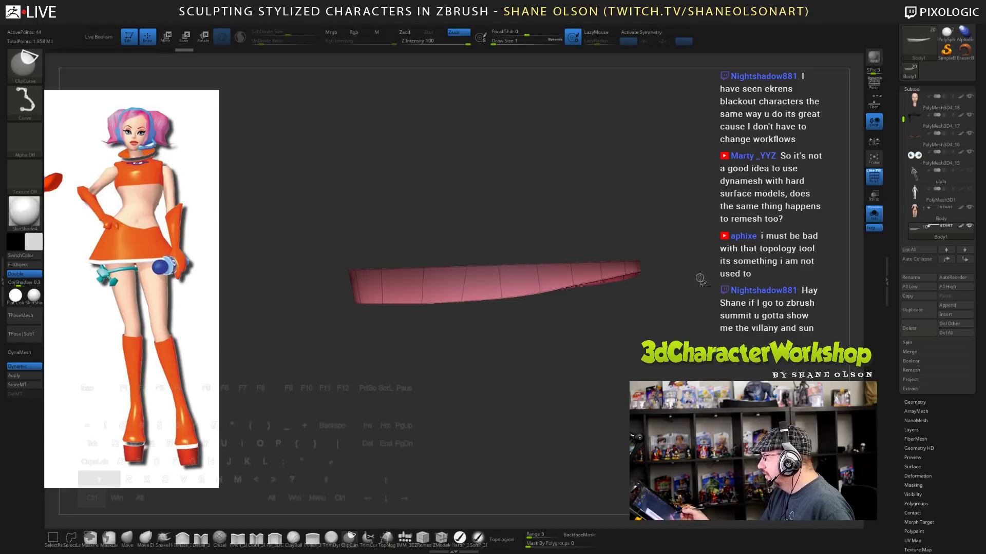
- Clip the garter band's lower edge straight and roughly parallel to its upper edge with ClipCurve
{"action": "mouse_move", "coordinate": [701, 283]}
{"action": "left_mouse_down", "text": "ctrl+shift"}
{"action": "mouse_move", "coordinate": [299, 315]}
{"action": "mouse_move", "coordinate": [292, 292]}
{"action": "mouse_move", "coordinate": [721, 297]}
{"action": "mouse_move", "coordinate": [724, 286]}
{"action": "left_mouse_up", "text": "ctrl+shift"}
{"action": "left_click_drag", "start_coordinate": [297, 300], "coordinate": [293, 289], "text": "ctrl+shift"}
{"action": "left_click_drag", "start_coordinate": [728, 278], "coordinate": [728, 279], "text": "ctrl+shift"}
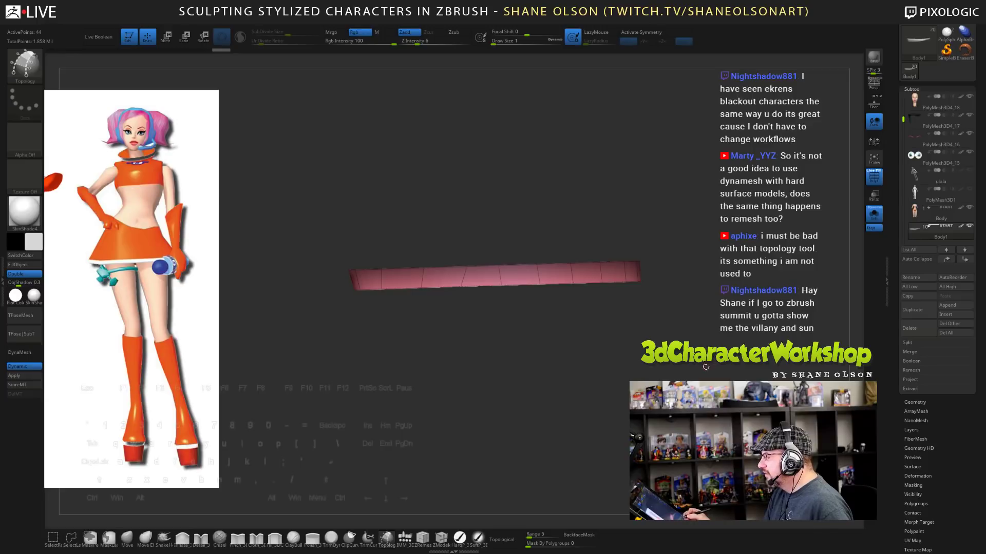
- Clear the garter band's mask and adjust the middle of its edge with the Move brush
{"action": "left_click_drag", "start_coordinate": [696, 377], "coordinate": [661, 380], "text": "ctrl"}
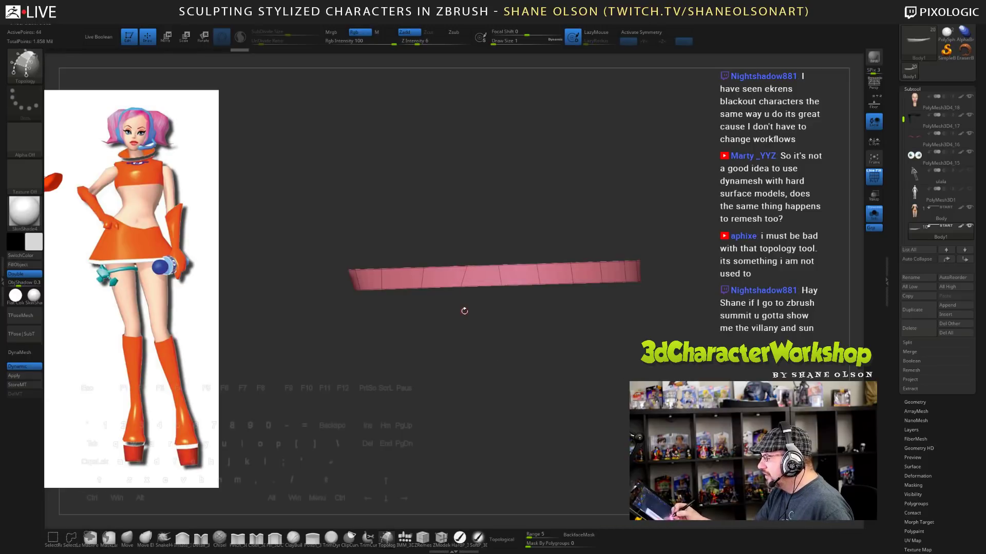
{"action": "left_click", "coordinate": [133, 536]}
{"action": "left_click_drag", "start_coordinate": [508, 355], "coordinate": [527, 350]}
{"action": "left_click_drag", "start_coordinate": [471, 266], "coordinate": [465, 280]}
{"action": "mouse_move", "coordinate": [525, 363]}
{"action": "left_mouse_down"}
{"action": "mouse_move", "coordinate": [534, 399]}
{"action": "mouse_move", "coordinate": [560, 405]}
{"action": "mouse_move", "coordinate": [579, 393]}
{"action": "mouse_move", "coordinate": [590, 423]}
{"action": "left_mouse_up"}
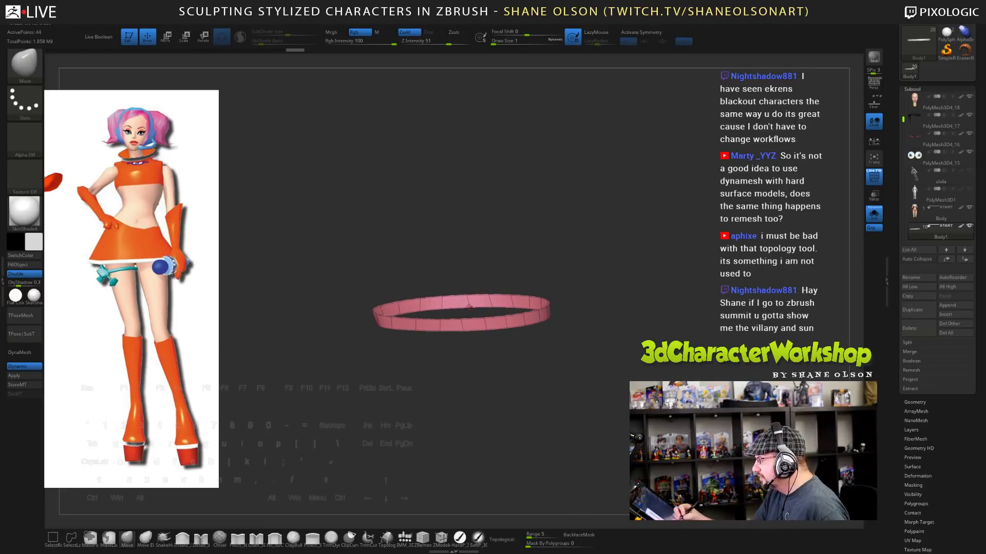
{"action": "left_click_drag", "start_coordinate": [532, 400], "coordinate": [555, 432]}
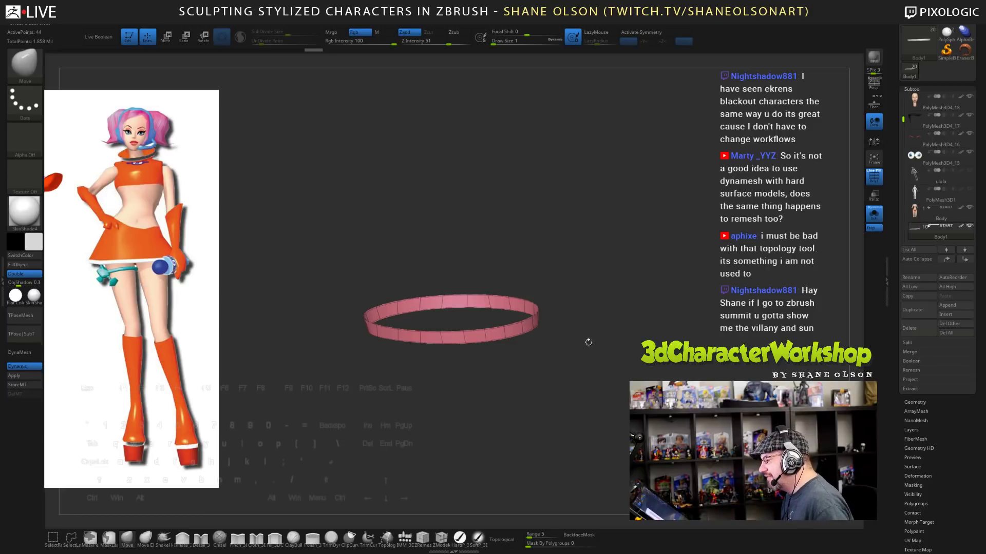
{"action": "left_click_drag", "start_coordinate": [587, 341], "coordinate": [623, 306]}
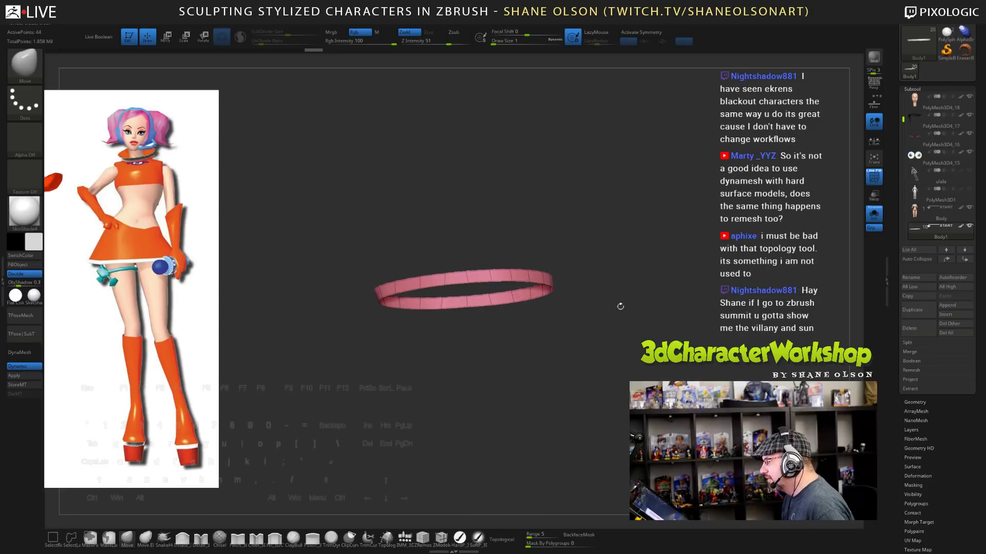
- Show the full character again and thicken the garter band by extruding its polygons outward with ZModeler
{"action": "left_click", "coordinate": [873, 215]}
{"action": "left_click_drag", "start_coordinate": [730, 291], "coordinate": [545, 526]}
{"action": "left_click", "coordinate": [441, 537]}
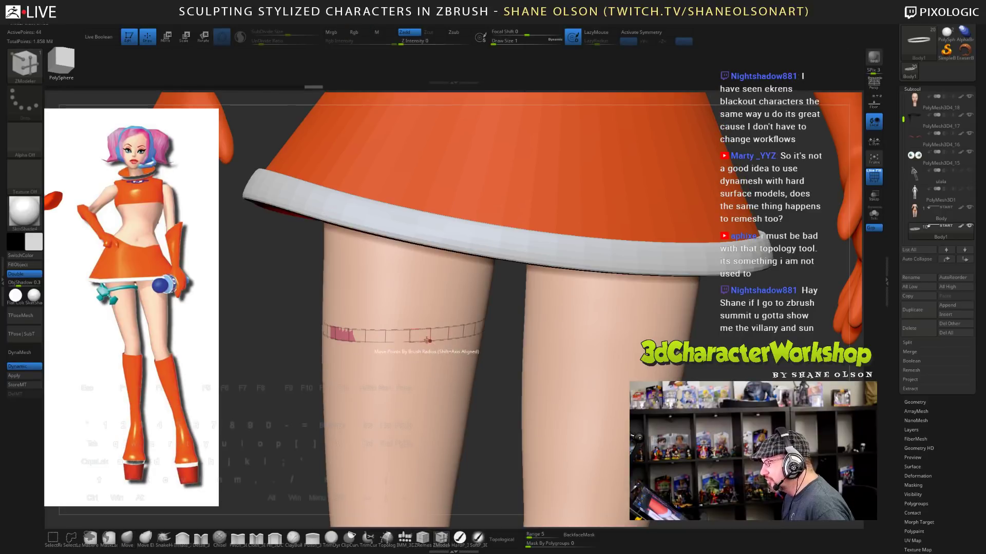
{"action": "left_click_drag", "start_coordinate": [437, 333], "coordinate": [452, 341]}
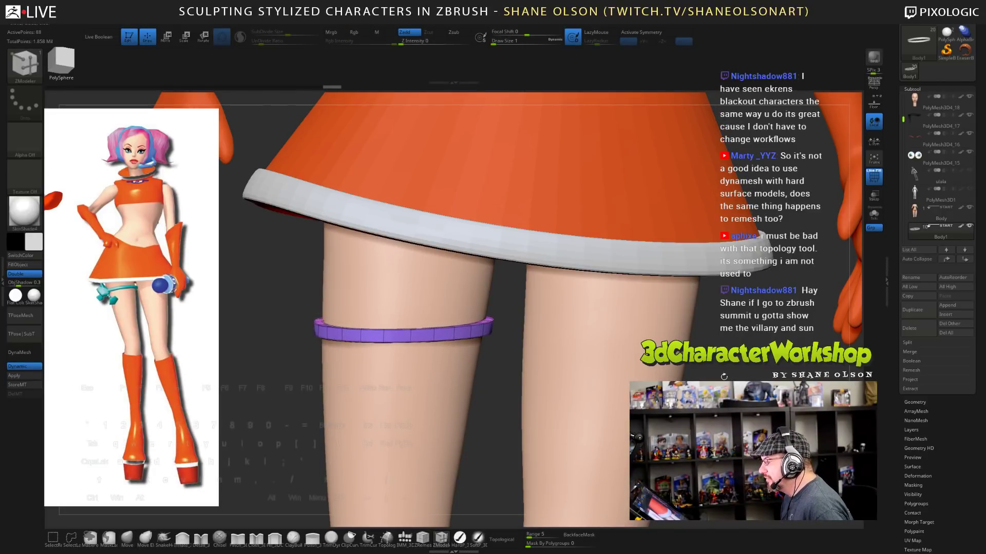
{"action": "left_click_drag", "start_coordinate": [724, 376], "coordinate": [602, 352], "text": "shift"}
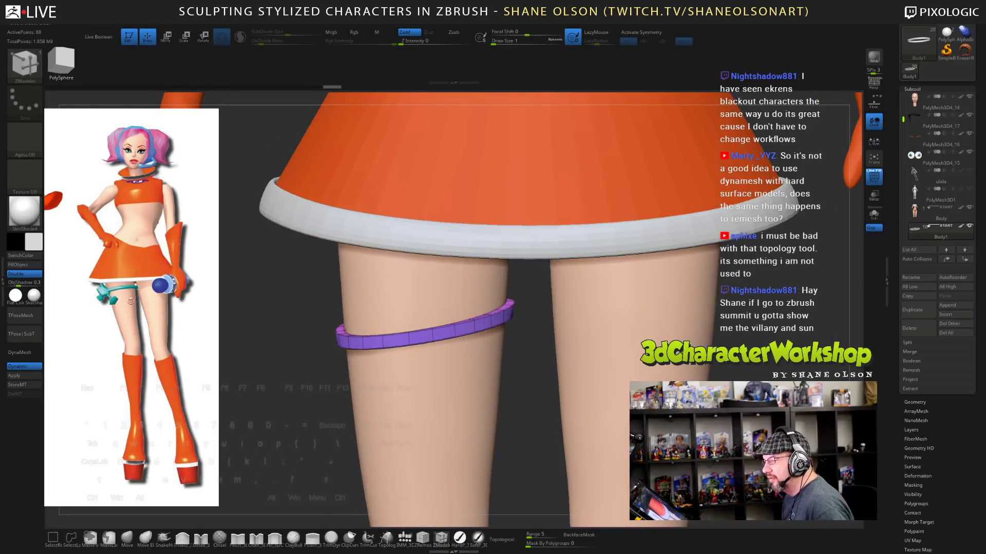
- Isolate the thickened garter band, hide its polyframes and examine its edges and thickness from several angles
{"action": "left_click", "coordinate": [871, 216]}
{"action": "left_click_drag", "start_coordinate": [566, 334], "coordinate": [501, 282], "text": "alt"}
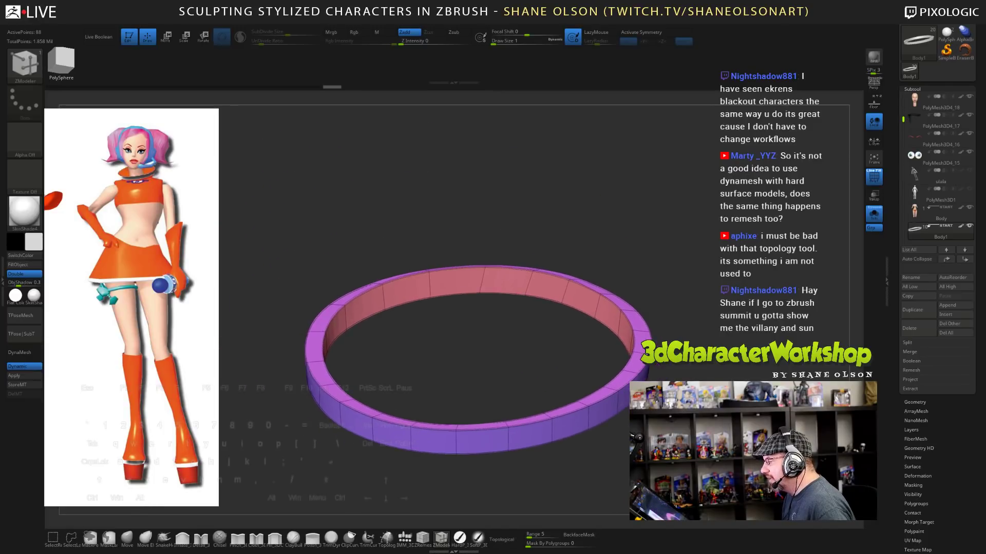
{"action": "left_click_drag", "start_coordinate": [715, 360], "coordinate": [763, 365]}
{"action": "key", "text": "shift+f"}
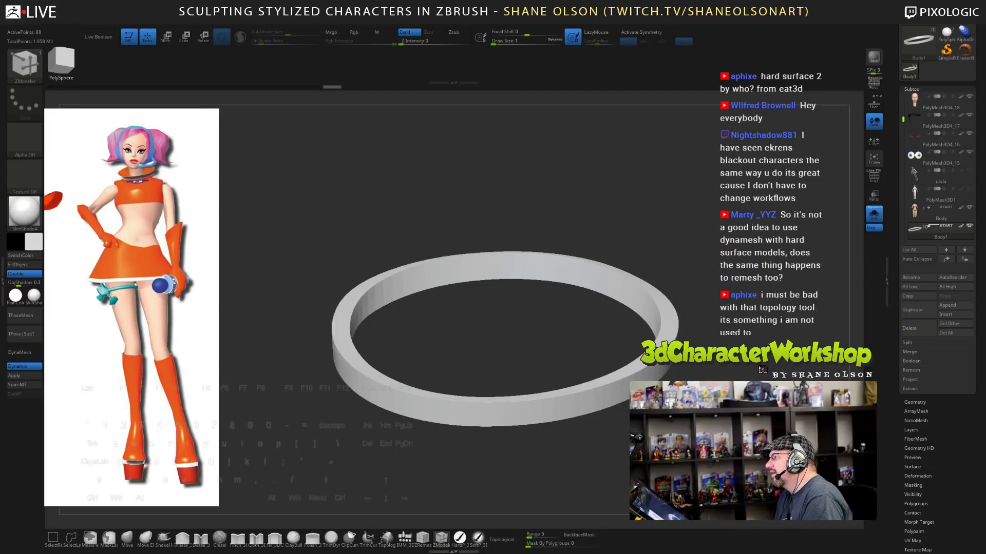
{"action": "key", "text": "ctrl+s"}
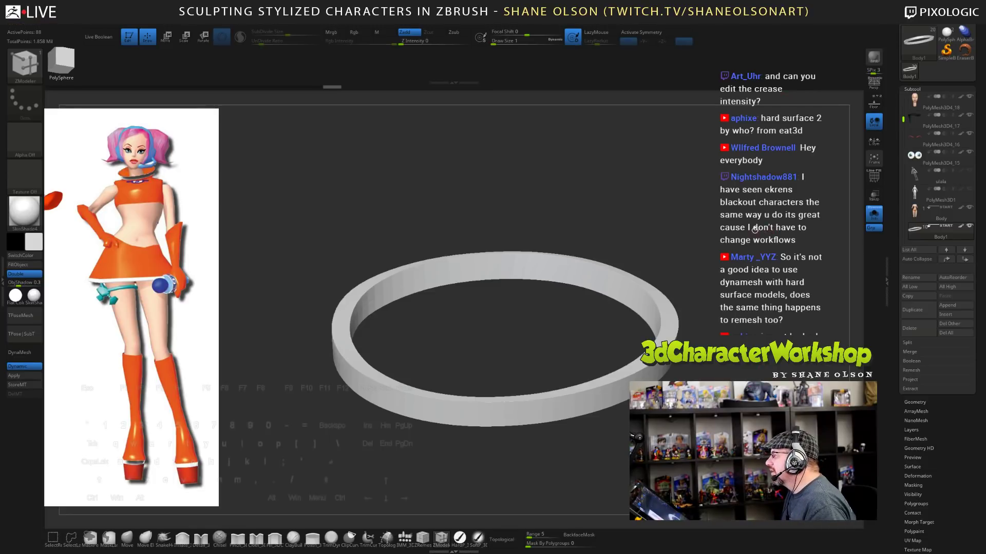
{"action": "left_click_drag", "start_coordinate": [740, 235], "coordinate": [703, 245], "text": "alt"}
{"action": "left_click_drag", "start_coordinate": [727, 209], "coordinate": [737, 215], "text": "alt"}
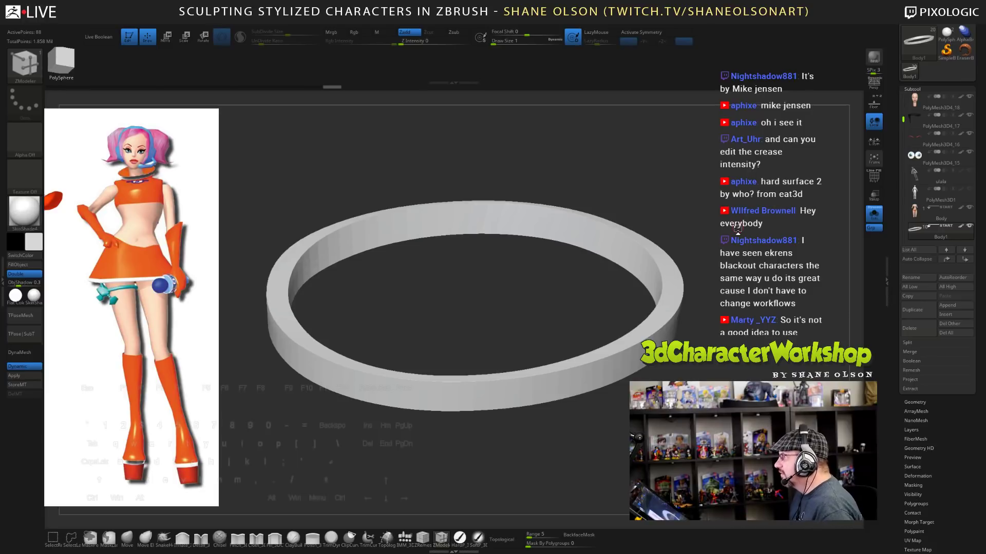
{"action": "mouse_move", "coordinate": [753, 273]}
{"action": "left_mouse_down", "text": "alt"}
{"action": "mouse_move", "coordinate": [752, 293]}
{"action": "mouse_move", "coordinate": [763, 283]}
{"action": "left_mouse_up", "text": "alt"}
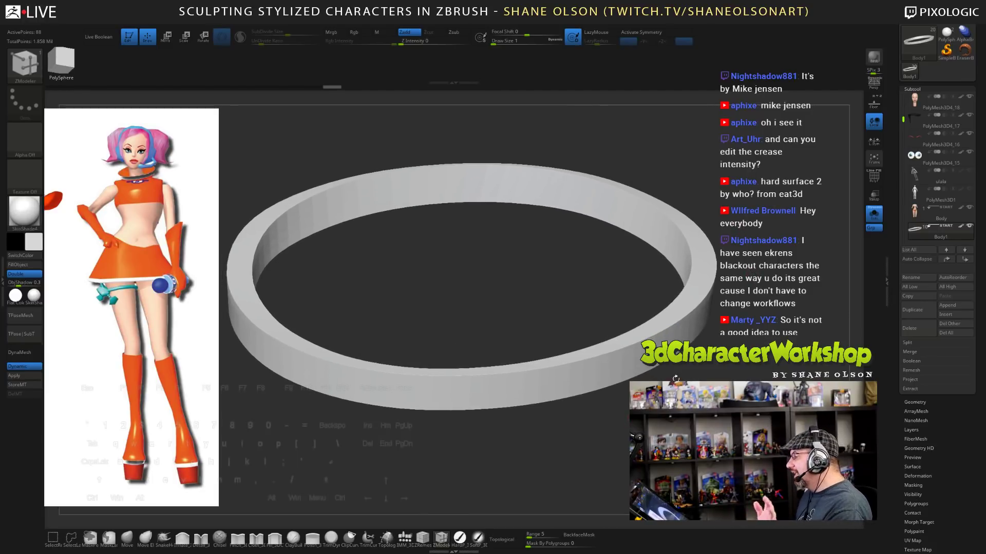
{"action": "left_click_drag", "start_coordinate": [743, 366], "coordinate": [749, 378], "text": "alt"}
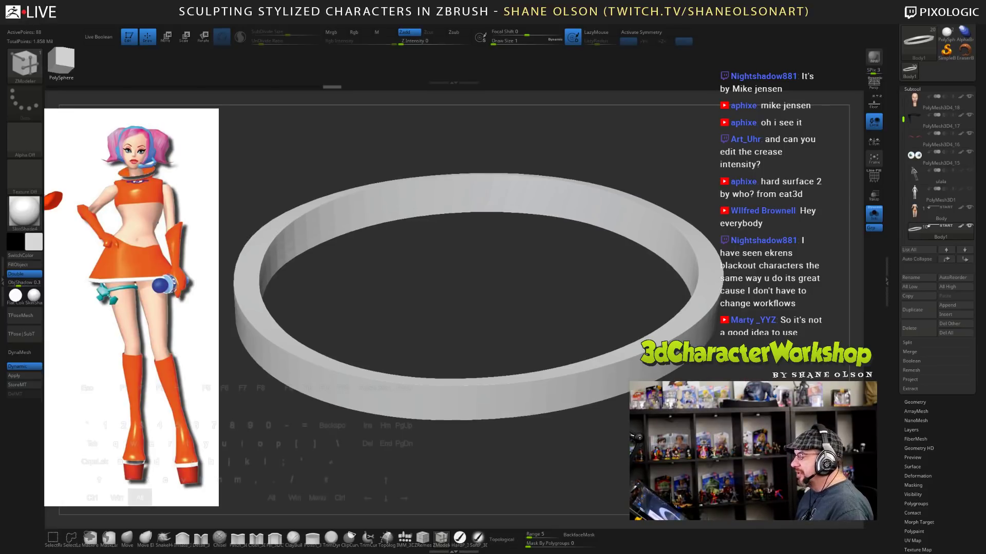
{"action": "left_click_drag", "start_coordinate": [749, 381], "coordinate": [765, 390], "text": "alt"}
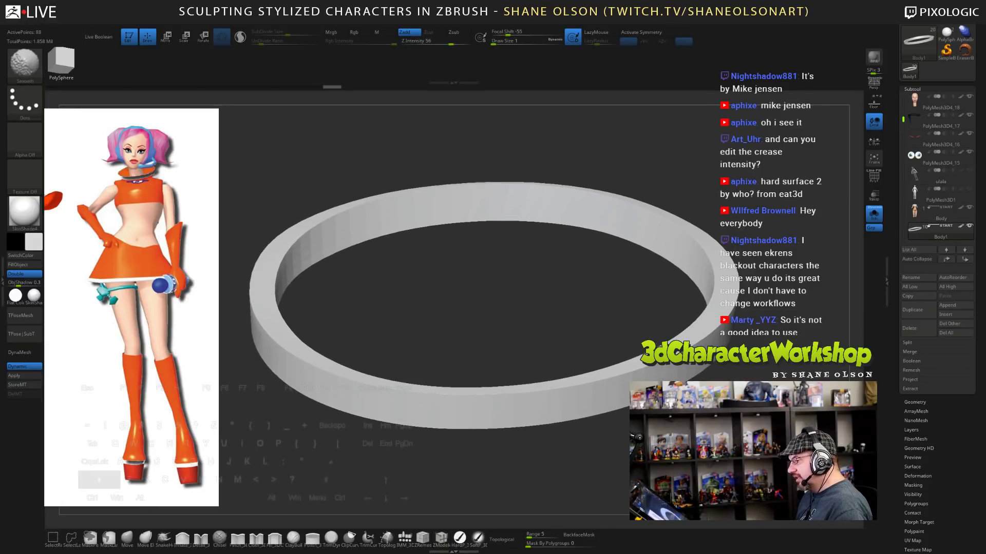
- Display the garter band's polyframes again and remove all creases from it
{"action": "key", "text": "shift+f"}
{"action": "key", "text": "shift+f"}
{"action": "left_click_drag", "start_coordinate": [793, 378], "coordinate": [755, 369], "text": "alt"}
{"action": "key", "text": "shift+f"}
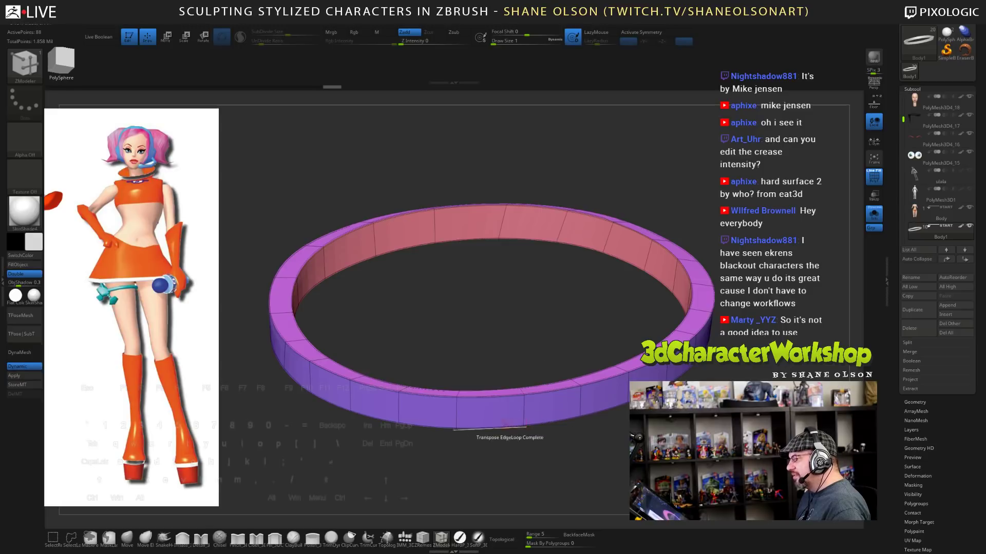
{"action": "left_click_drag", "start_coordinate": [588, 455], "coordinate": [548, 438]}
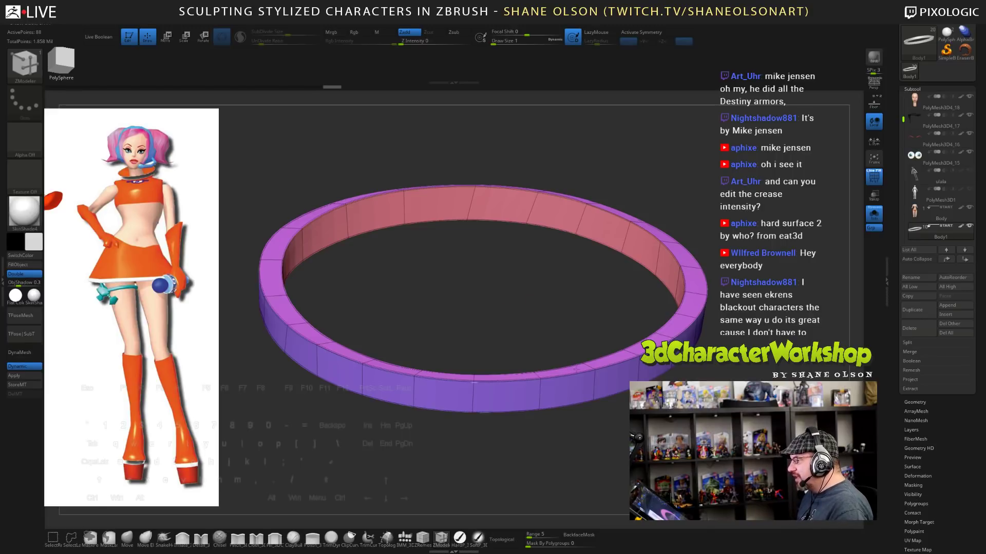
{"action": "key", "text": "space"}
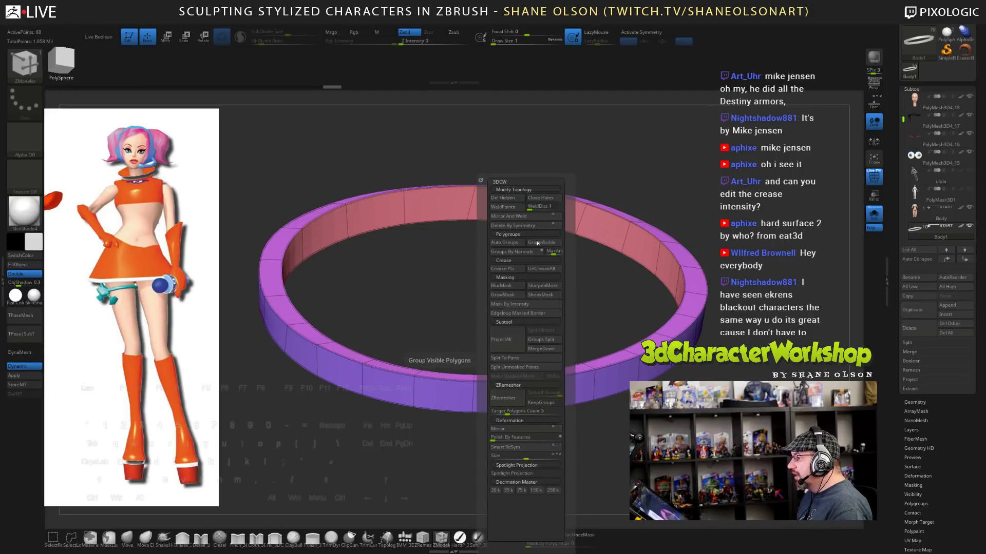
{"action": "left_click", "coordinate": [540, 269]}
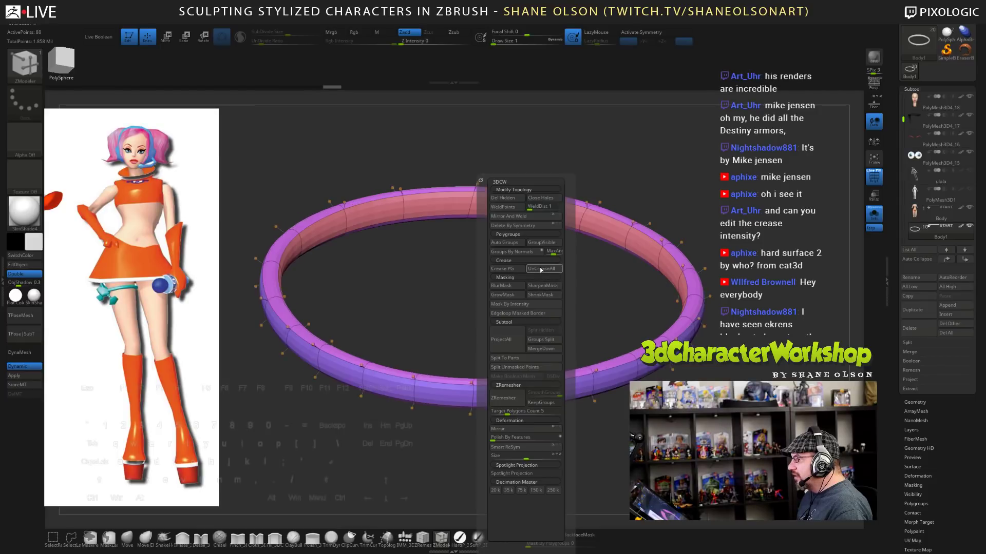
{"action": "mouse_move", "coordinate": [469, 410]}
{"action": "left_mouse_down"}
{"action": "mouse_move", "coordinate": [475, 370]}
{"action": "mouse_move", "coordinate": [475, 436]}
{"action": "mouse_move", "coordinate": [474, 390]}
{"action": "mouse_move", "coordinate": [475, 431]}
{"action": "mouse_move", "coordinate": [469, 398]}
{"action": "left_mouse_up"}
- Set the garter band's crease level to 2
{"action": "left_click", "coordinate": [912, 401]}
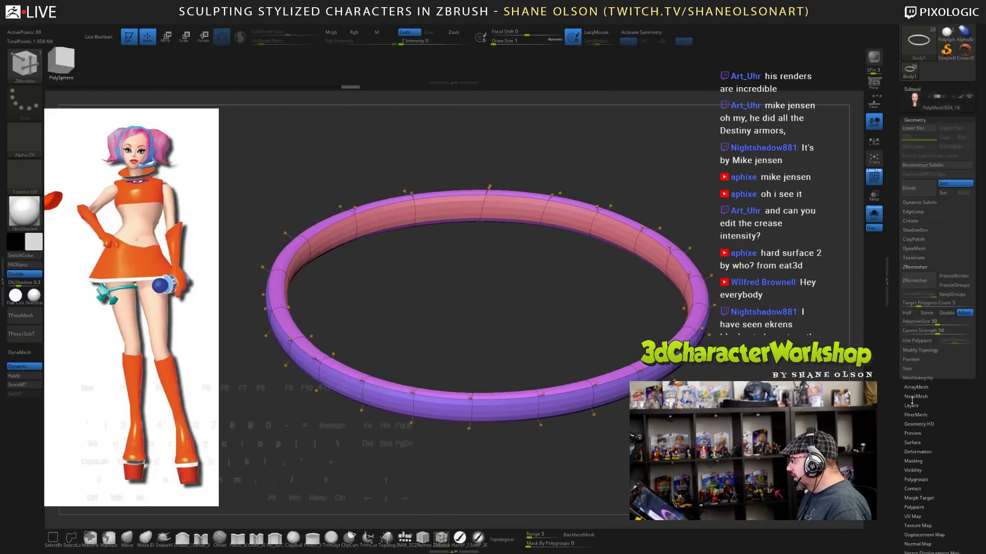
{"action": "left_click", "coordinate": [912, 215]}
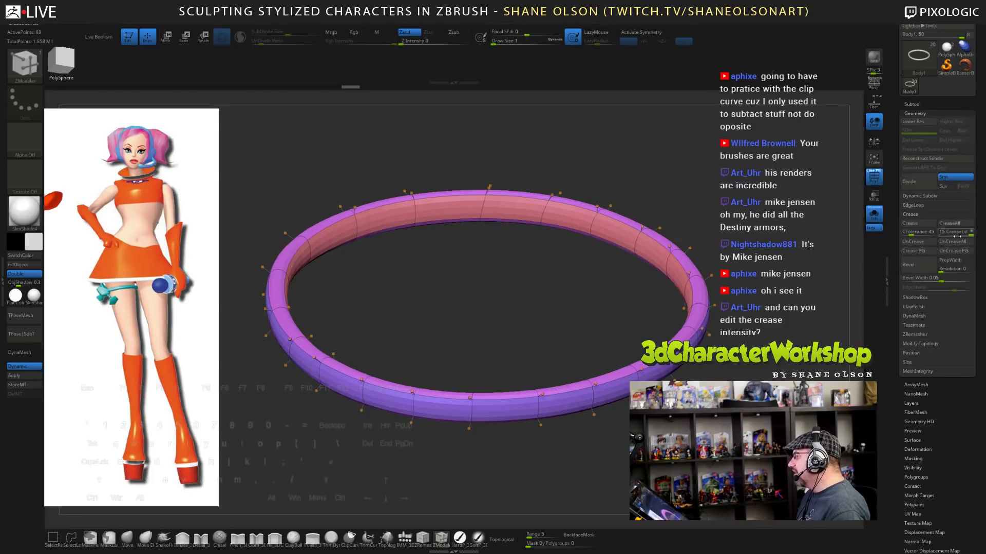
{"action": "left_click_drag", "start_coordinate": [956, 236], "coordinate": [947, 236]}
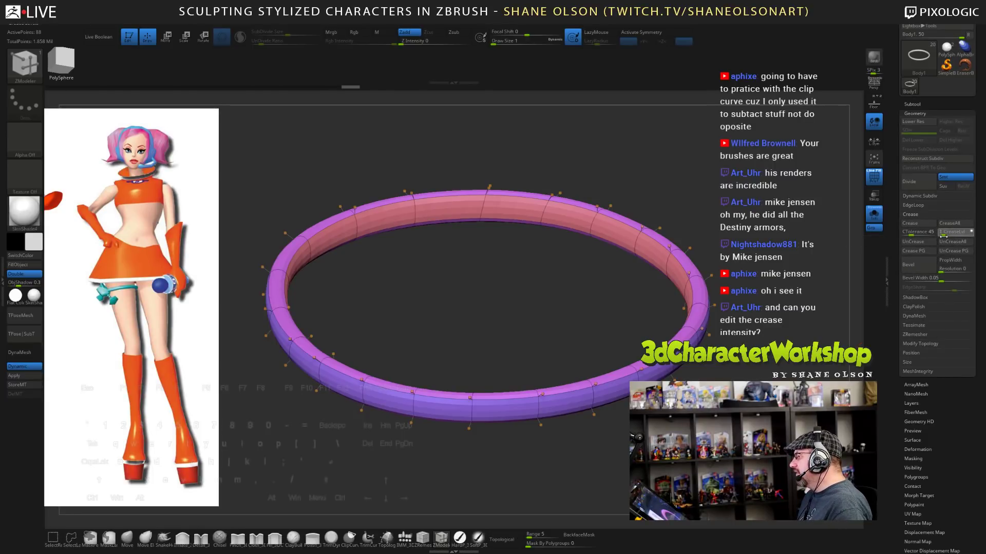
{"action": "left_click", "coordinate": [944, 236]}
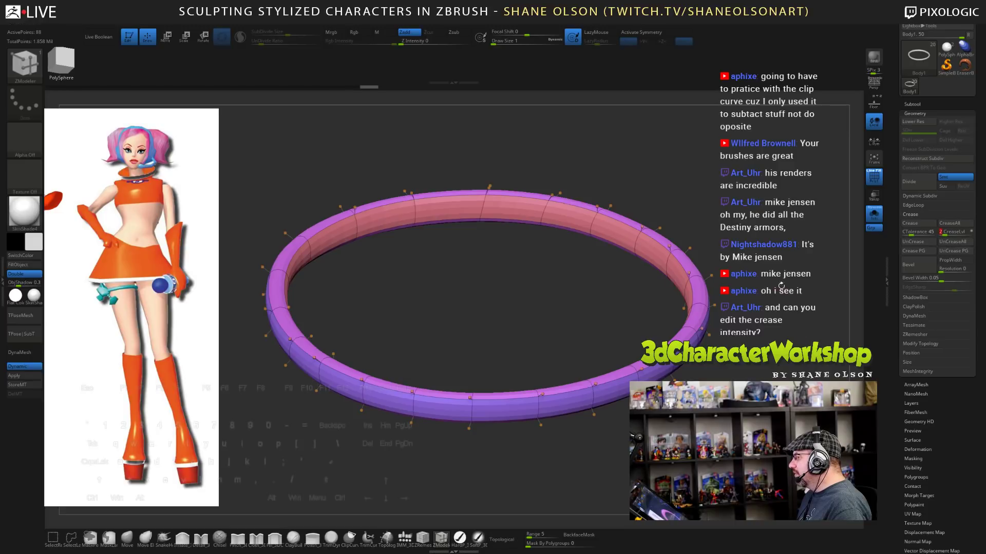
{"action": "left_click_drag", "start_coordinate": [781, 286], "coordinate": [785, 340]}
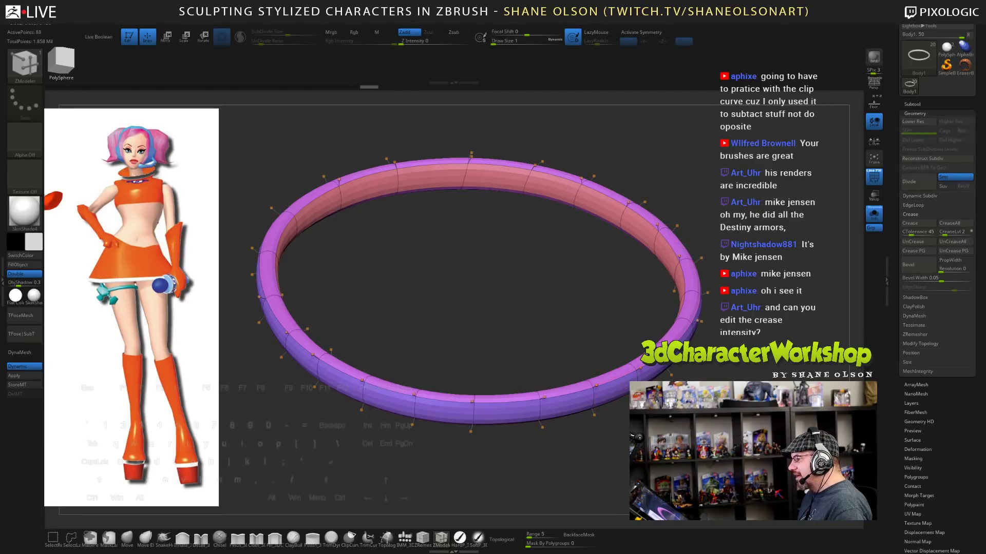
- Crease the garter band's edges along its polygroup borders
{"action": "key", "text": "2"}
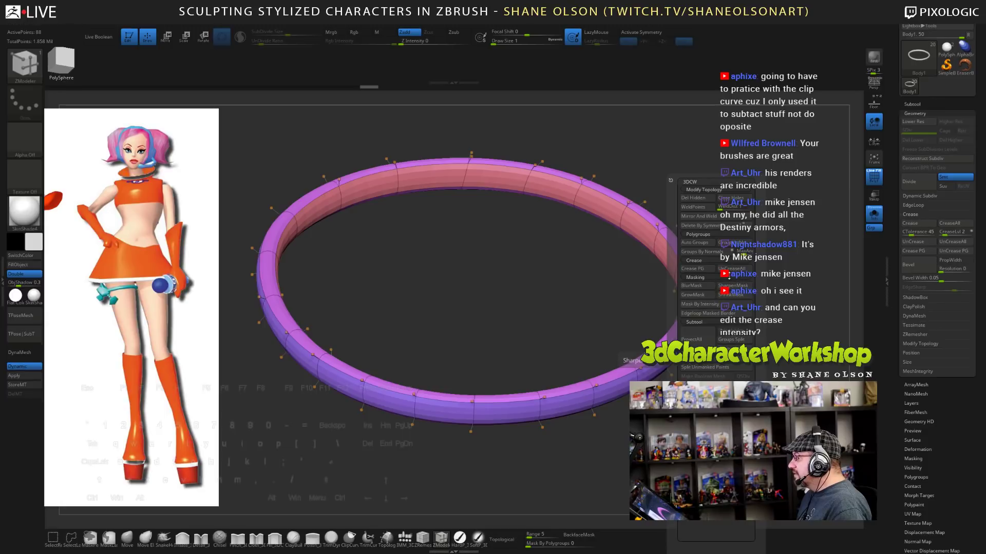
{"action": "left_click", "coordinate": [701, 271]}
{"action": "left_click_drag", "start_coordinate": [708, 371], "coordinate": [708, 328]}
{"action": "left_click_drag", "start_coordinate": [458, 204], "coordinate": [466, 176], "text": "alt"}
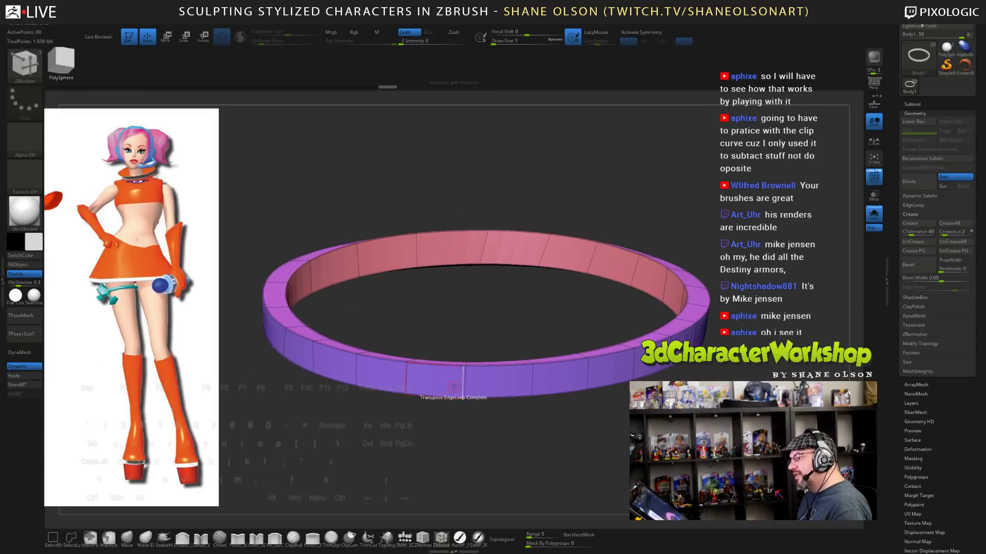
{"action": "left_click", "coordinate": [478, 395]}
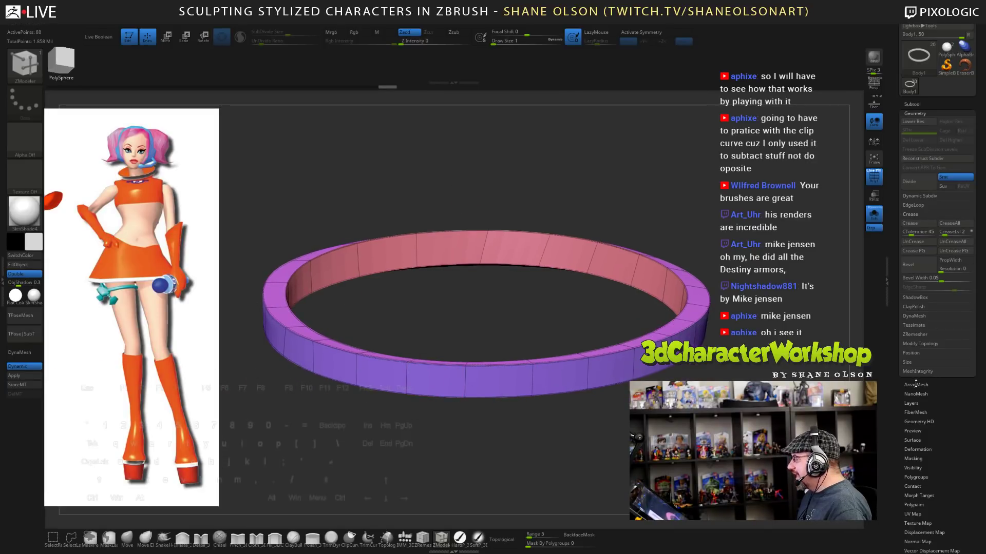
{"action": "left_click", "coordinate": [563, 365]}
- Apply the garter band's dynamic subdivision as real subdivision levels, store a morph target and work at SDiv 4
{"action": "left_click", "coordinate": [17, 384]}
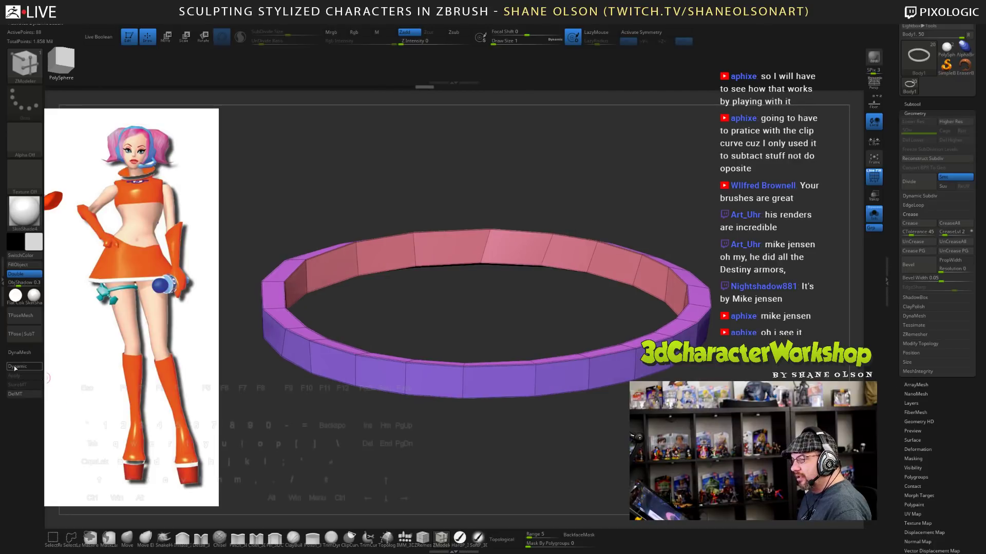
{"action": "left_click", "coordinate": [19, 375]}
{"action": "key", "text": "ctrl"}
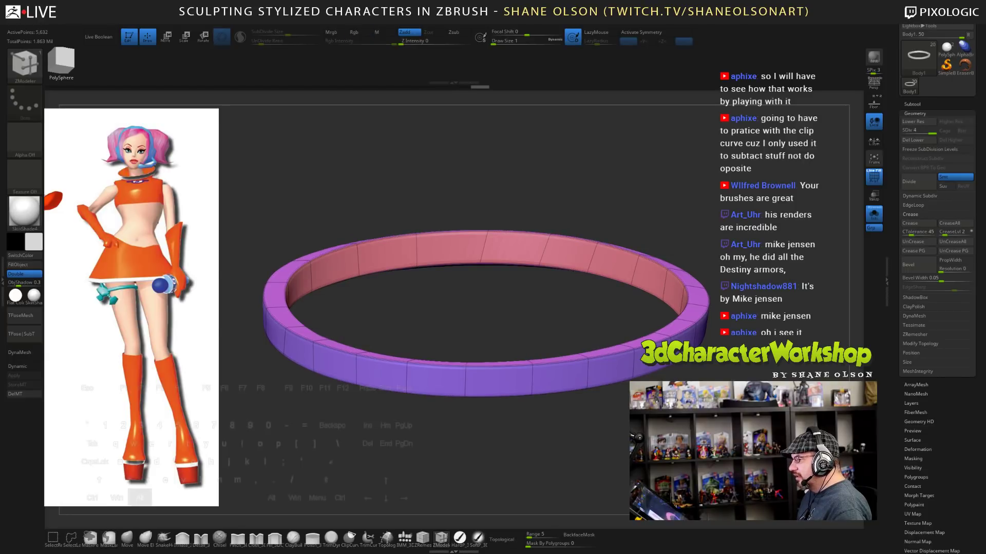
{"action": "left_click_drag", "start_coordinate": [490, 321], "coordinate": [490, 347], "text": "alt"}
{"action": "mouse_move", "coordinate": [562, 451]}
{"action": "left_mouse_down", "text": "alt"}
{"action": "mouse_move", "coordinate": [614, 447]}
{"action": "mouse_move", "coordinate": [596, 434]}
{"action": "left_mouse_up", "text": "alt"}
{"action": "key", "text": "shift"}
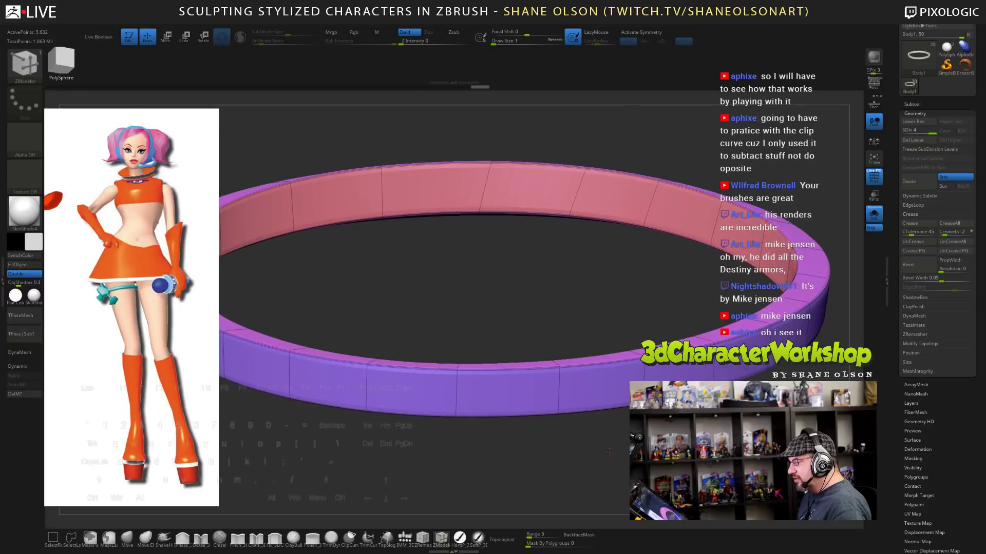
- Switch to the darker gray zbro MatCap material, hide the polyframes and inspect the garter band's softened edges
{"action": "left_click", "coordinate": [34, 296]}
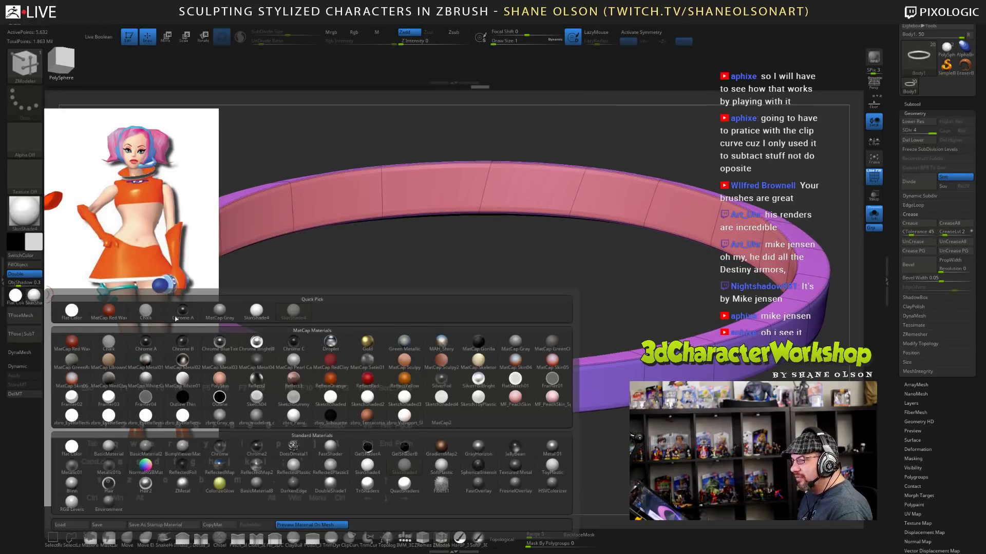
{"action": "mouse_move", "coordinate": [222, 313]}
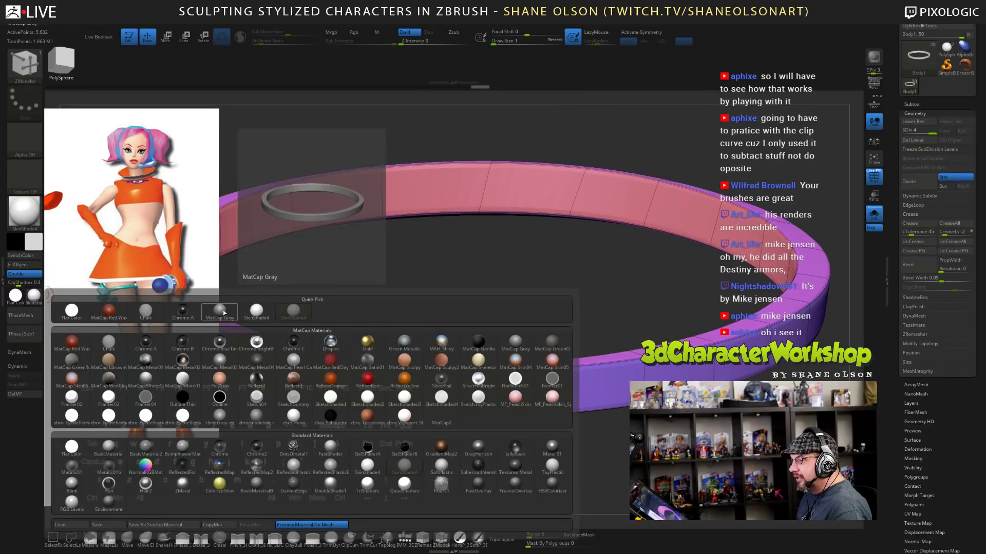
{"action": "left_click", "coordinate": [256, 415]}
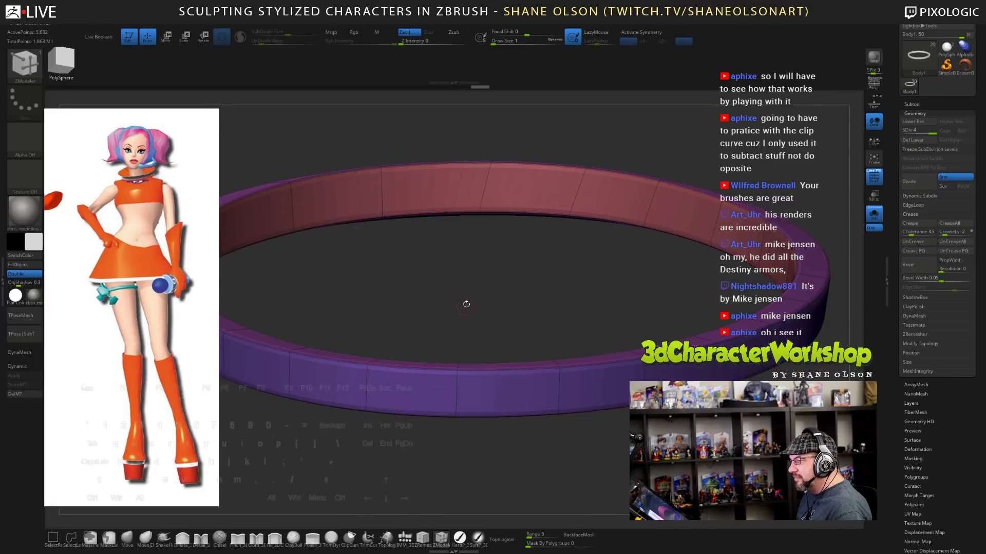
{"action": "key", "text": "shift+f"}
{"action": "left_click_drag", "start_coordinate": [459, 311], "coordinate": [361, 287]}
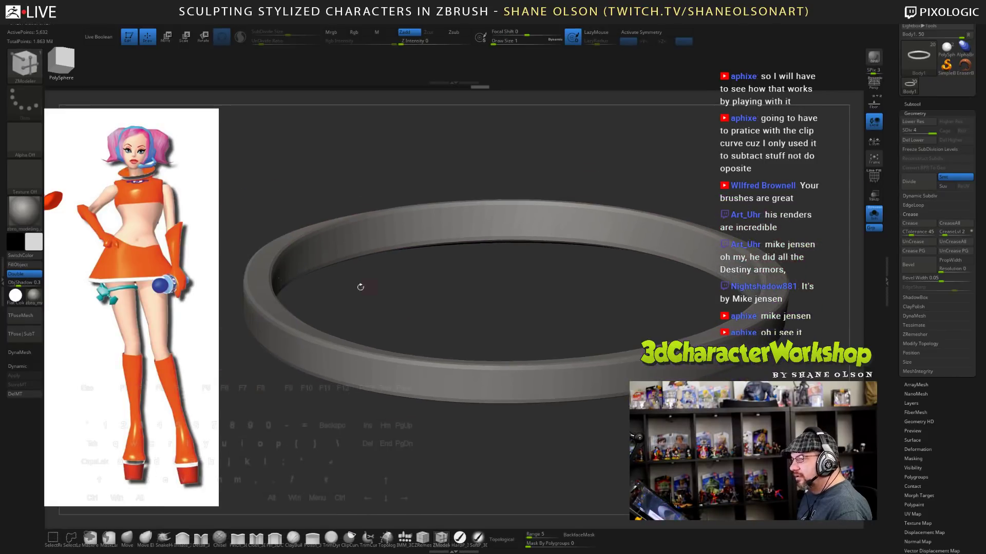
{"action": "left_click_drag", "start_coordinate": [464, 295], "coordinate": [625, 394]}
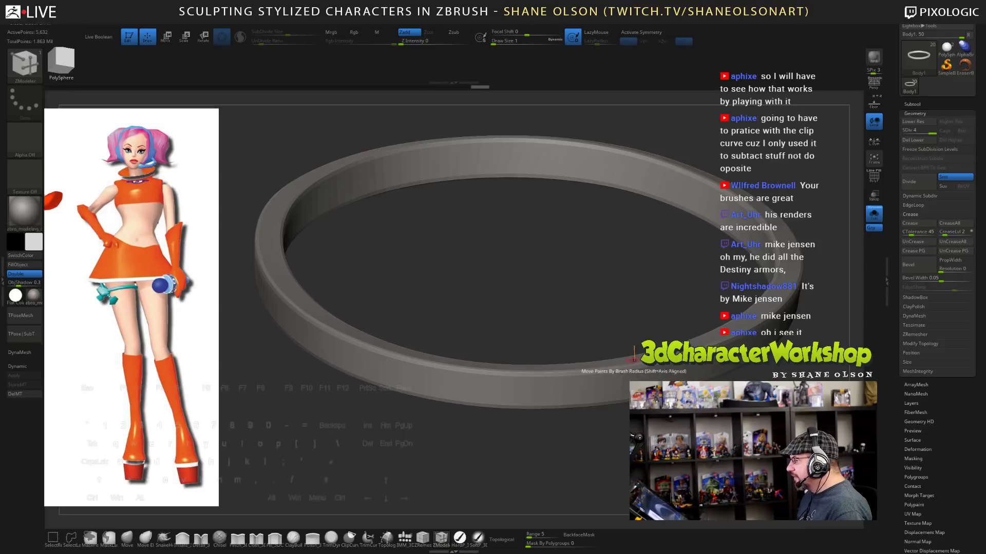
{"action": "left_click_drag", "start_coordinate": [592, 313], "coordinate": [516, 288], "text": "alt"}
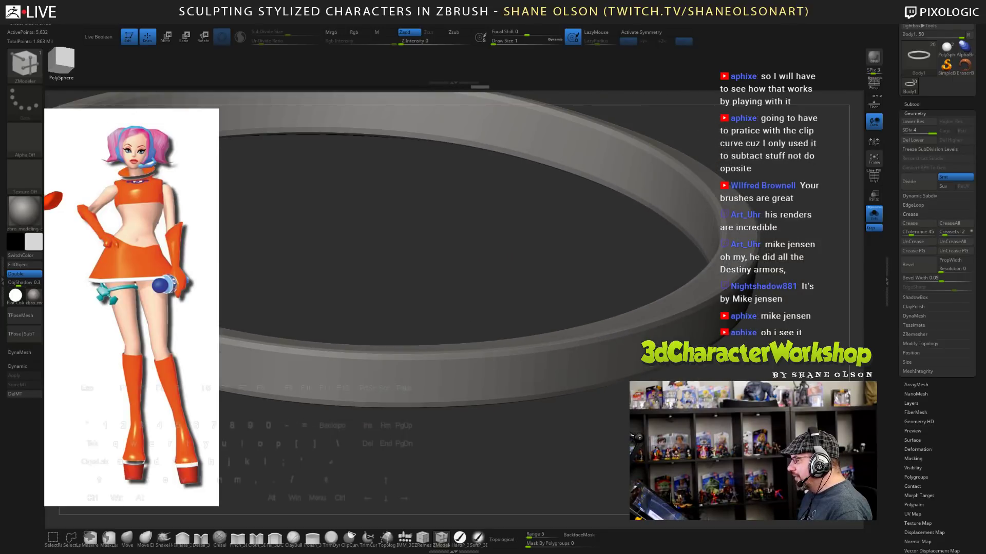
- Subdivide the garter band up to level 7 and inspect how its edges soften
{"action": "key", "text": "ctrl"}
{"action": "key", "text": "ctrl+d"}
{"action": "key", "text": "ctrl+d"}
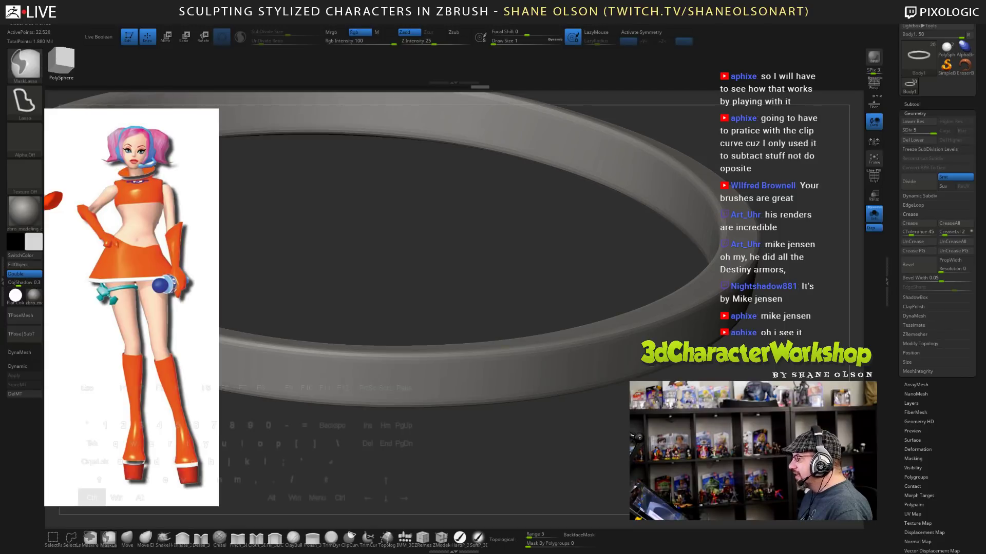
{"action": "key", "text": "ctrl+d"}
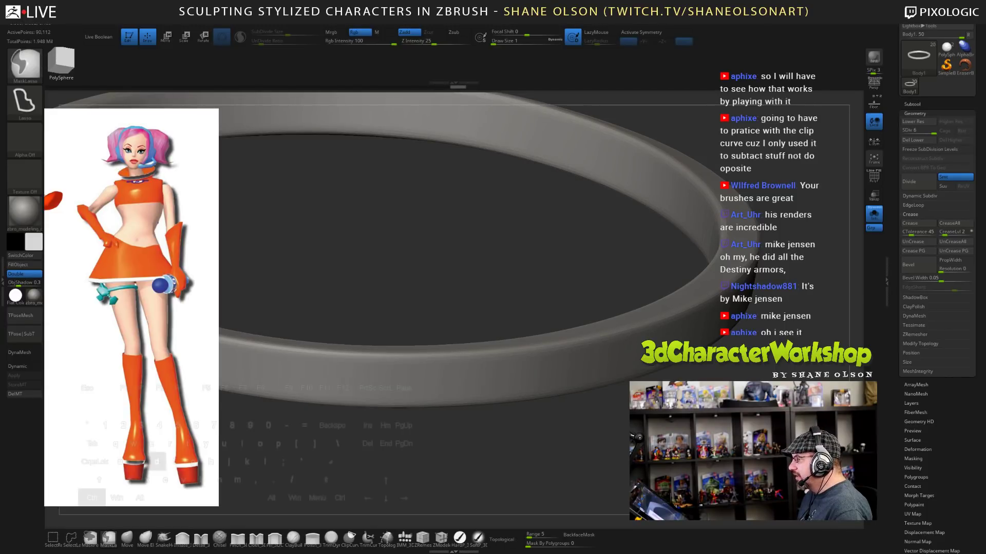
{"action": "mouse_move", "coordinate": [516, 287]}
{"action": "left_mouse_down", "text": "alt"}
{"action": "mouse_move", "coordinate": [513, 257]}
{"action": "mouse_move", "coordinate": [505, 278]}
{"action": "mouse_move", "coordinate": [524, 308]}
{"action": "mouse_move", "coordinate": [585, 288]}
{"action": "mouse_move", "coordinate": [488, 303]}
{"action": "mouse_move", "coordinate": [475, 278]}
{"action": "mouse_move", "coordinate": [508, 329]}
{"action": "mouse_move", "coordinate": [557, 341]}
{"action": "mouse_move", "coordinate": [508, 354]}
{"action": "mouse_move", "coordinate": [483, 333]}
{"action": "mouse_move", "coordinate": [480, 351]}
{"action": "left_mouse_up", "text": "alt"}
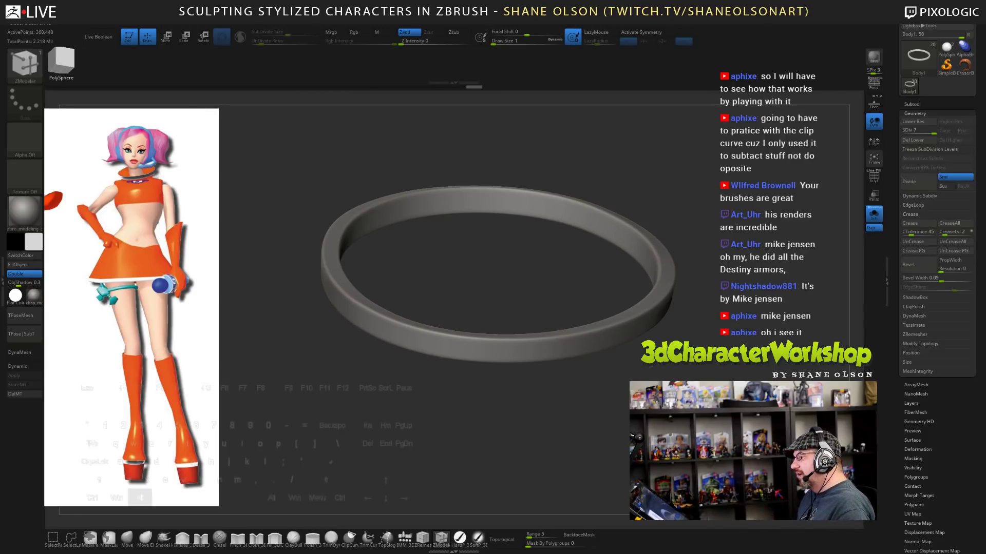
{"action": "left_click_drag", "start_coordinate": [493, 411], "coordinate": [524, 406], "text": "alt"}
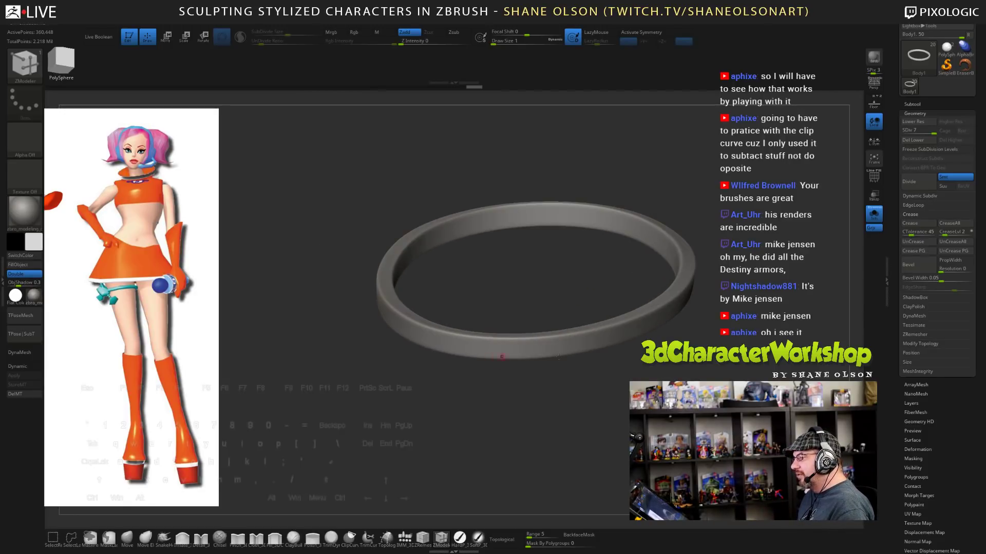
{"action": "left_click_drag", "start_coordinate": [683, 374], "coordinate": [699, 393], "text": "alt"}
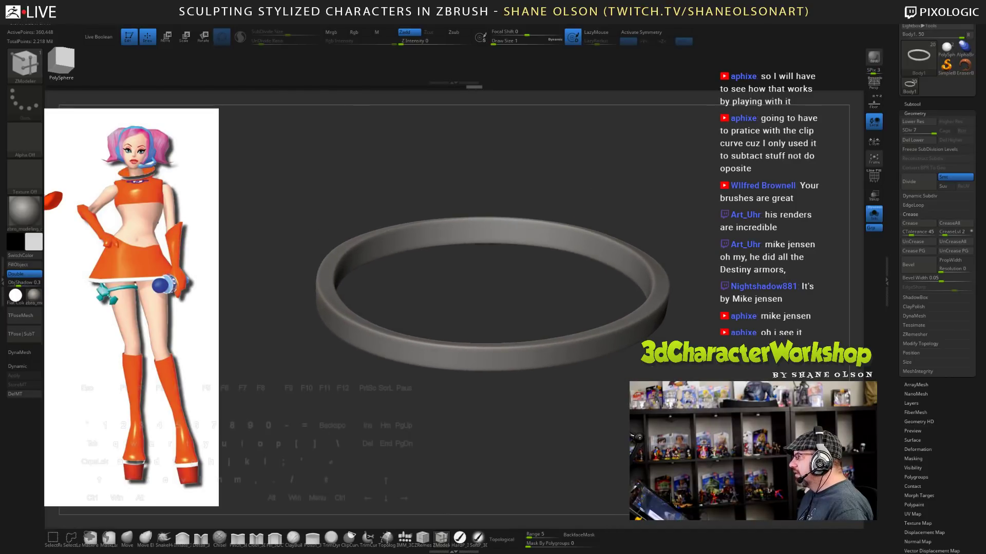
- Undo the garter band's added divisions and applied subdivision, back to the low-poly band with its polygroups
{"action": "key", "text": "ctrl+z"}
{"action": "key", "text": "ctrl+z"}
{"action": "key", "text": "ctrl+z"}
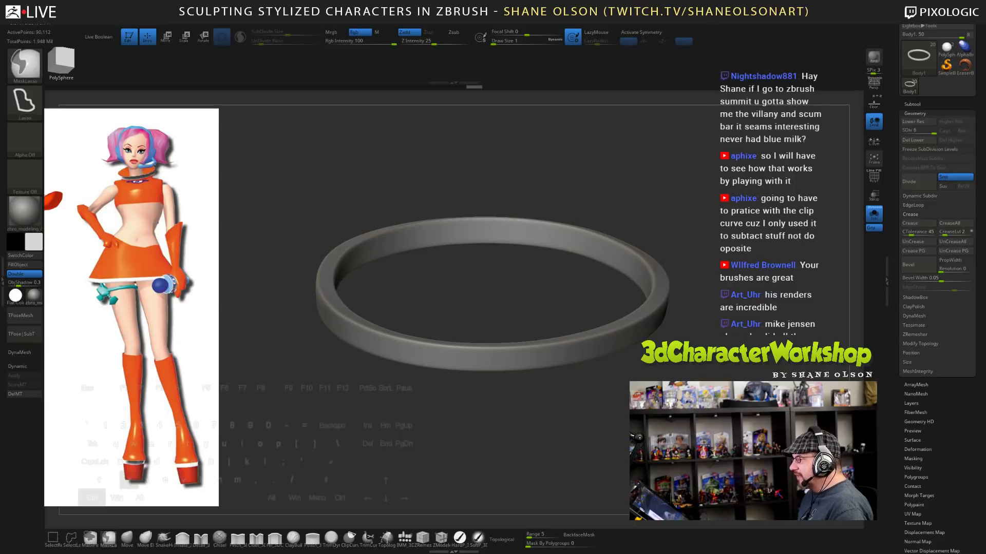
{"action": "key", "text": "ctrl+z"}
{"action": "key", "text": "ctrl+z"}
{"action": "key", "text": "ctrl+z"}
{"action": "key", "text": "ctrl+z"}
{"action": "key", "text": "ctrl+z"}
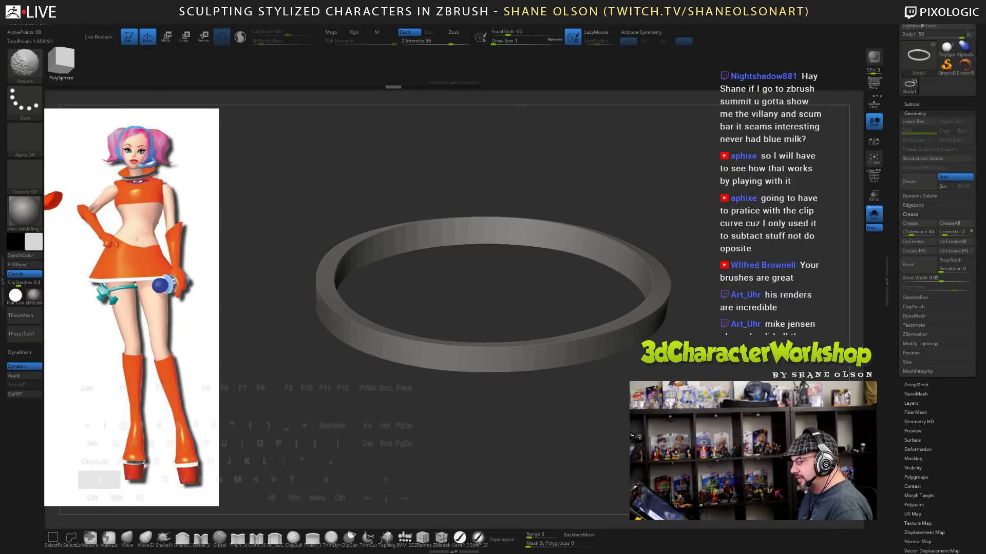
{"action": "key", "text": "ctrl+z"}
{"action": "key", "text": "ctrl+z"}
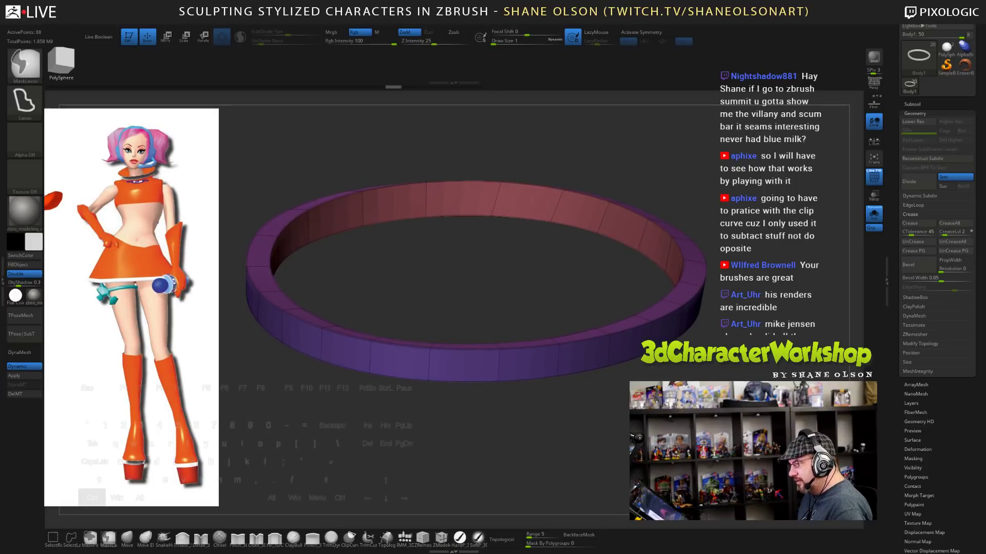
{"action": "key", "text": "ctrl+z"}
{"action": "key", "text": "ctrl+z"}
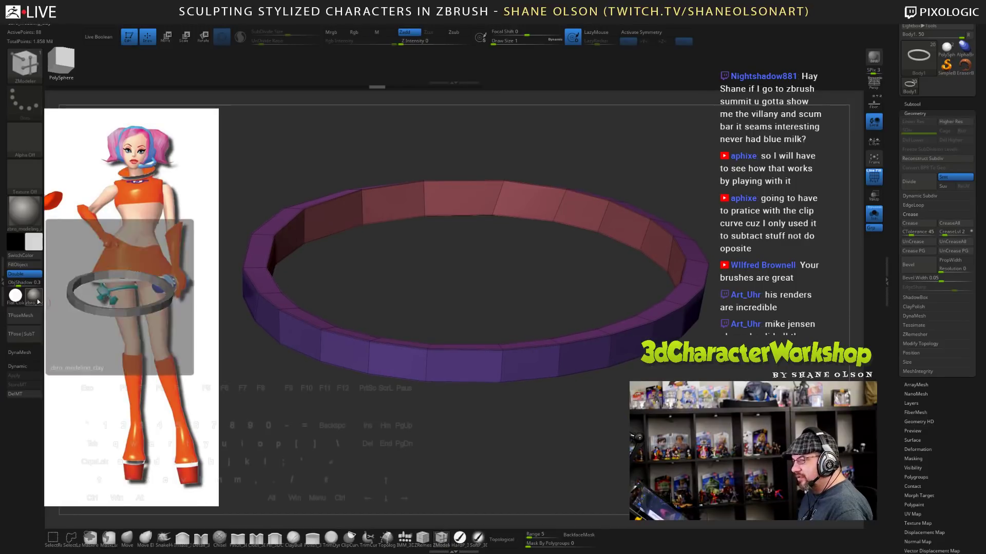
- Switch the material back to the brighter SkinShade4
{"action": "left_click", "coordinate": [35, 297]}
{"action": "left_click", "coordinate": [300, 313]}
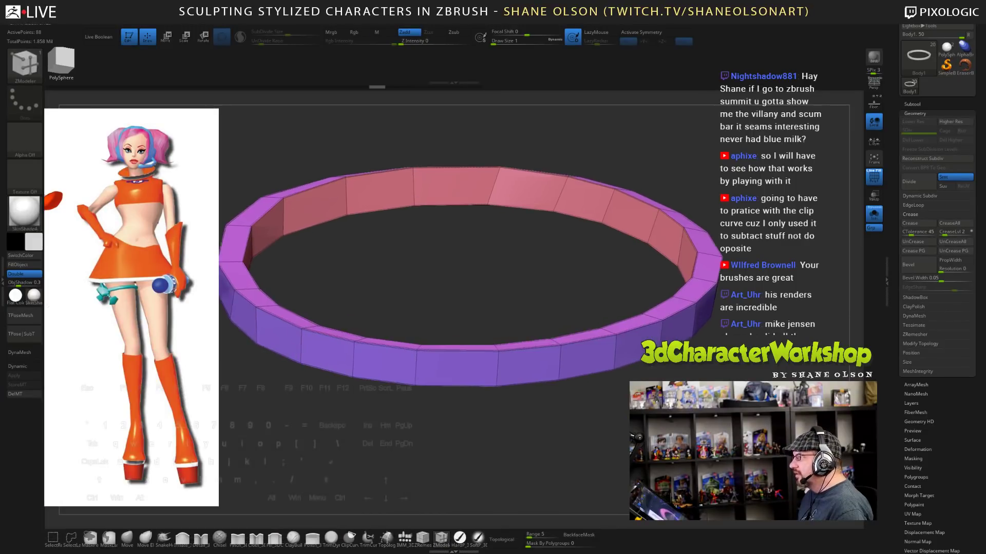
{"action": "left_click_drag", "start_coordinate": [462, 277], "coordinate": [513, 274], "text": "alt"}
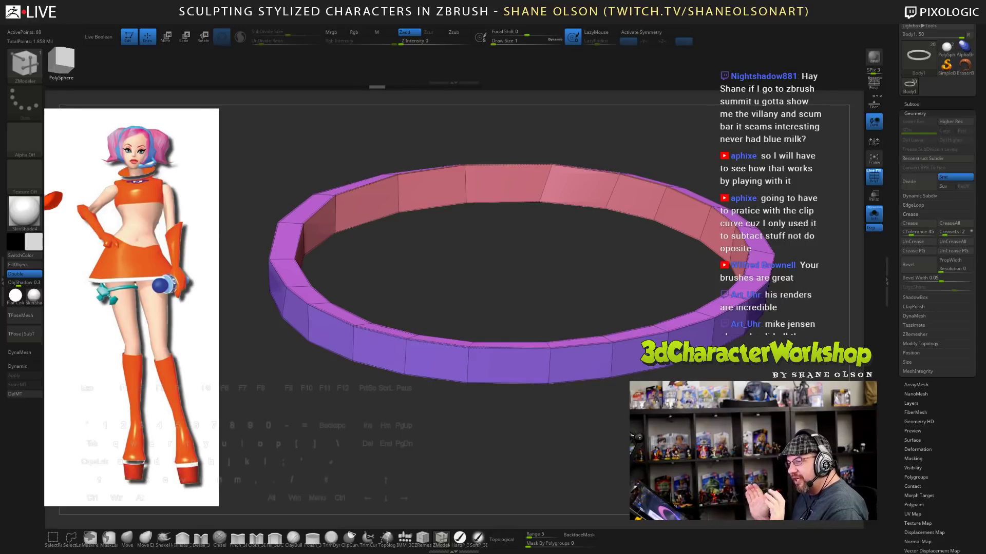
- Select the ruler subtool, frame it and view it straight from the front
{"action": "left_click", "coordinate": [919, 104]}
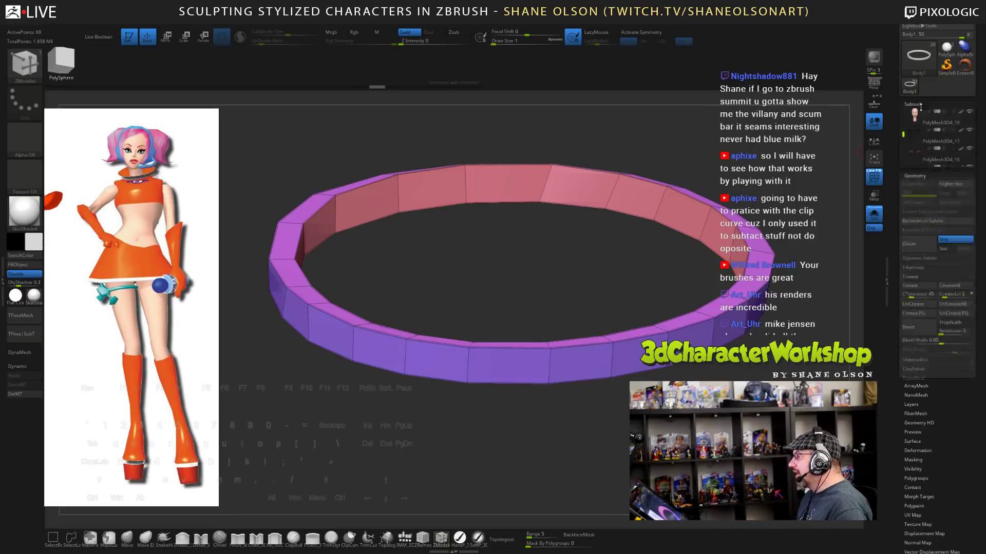
{"action": "scroll", "coordinate": [936, 124], "scroll_direction": "up", "scroll_amount": 3}
{"action": "left_click", "coordinate": [936, 121]}
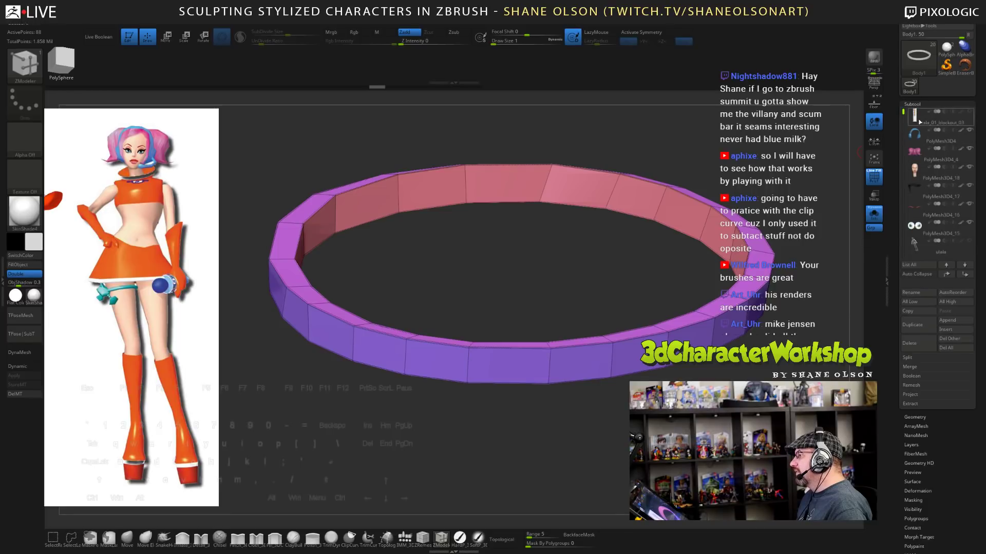
{"action": "key", "text": "f"}
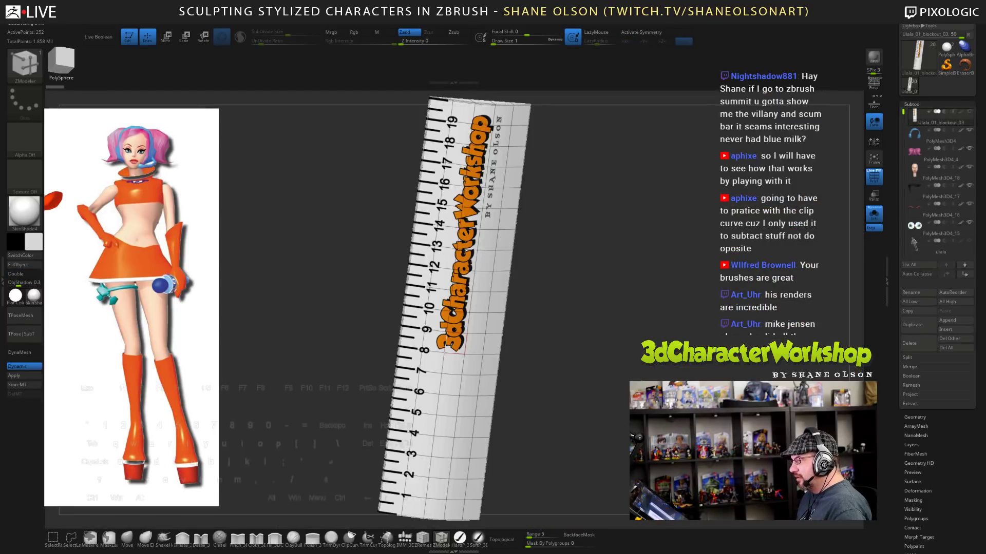
{"action": "left_click_drag", "start_coordinate": [671, 324], "coordinate": [665, 386], "text": "shift"}
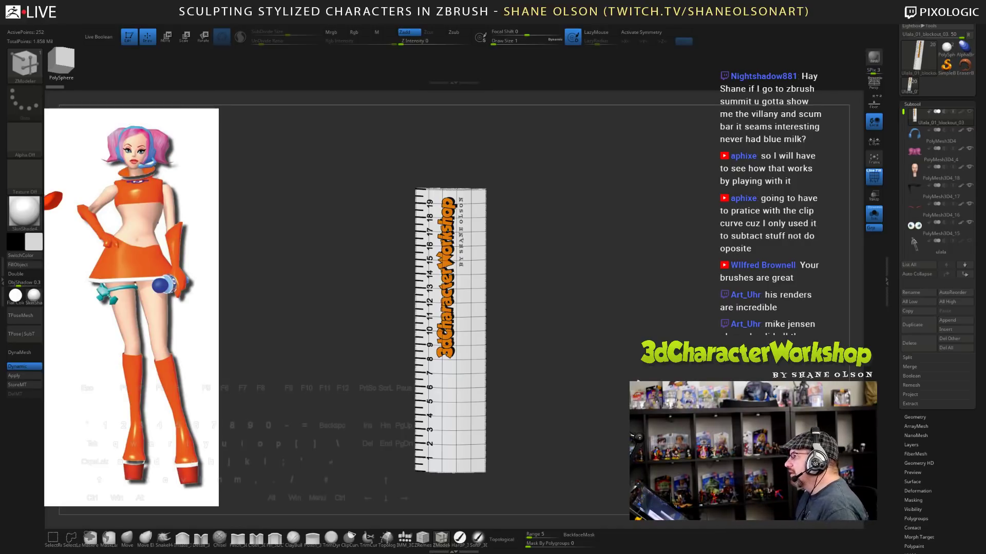
{"action": "left_click_drag", "start_coordinate": [554, 329], "coordinate": [539, 335]}
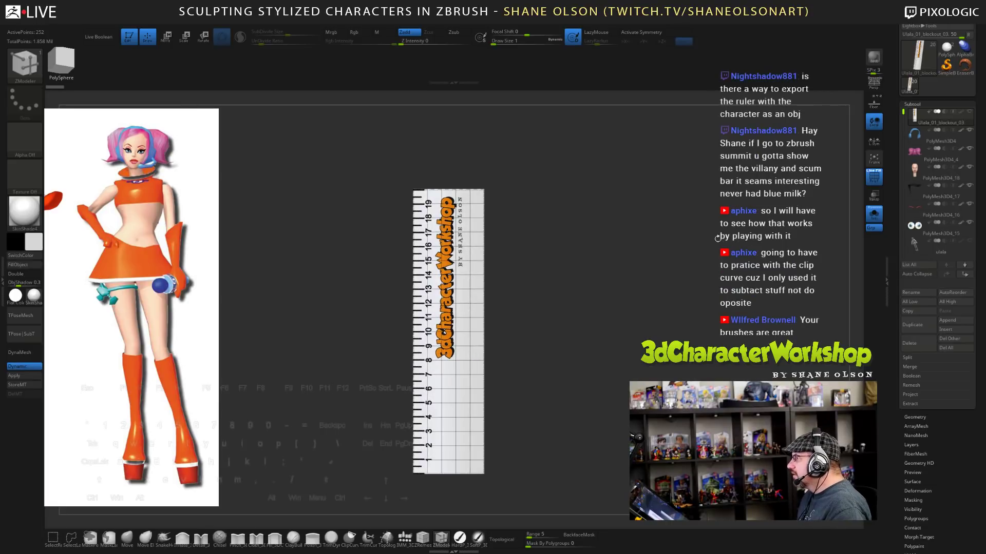
{"action": "left_click_drag", "start_coordinate": [717, 240], "coordinate": [698, 234], "text": "alt"}
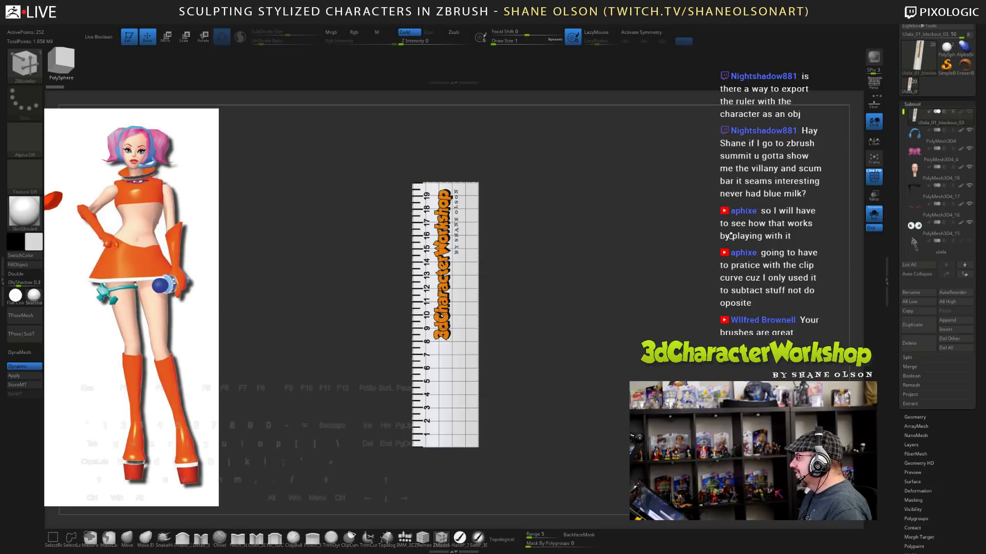
- Select the skirt trim subtool Skirt1, frame it and turn off its dynamic subdivision preview
{"action": "left_click_drag", "start_coordinate": [903, 112], "coordinate": [902, 200]}
{"action": "left_click", "coordinate": [914, 246]}
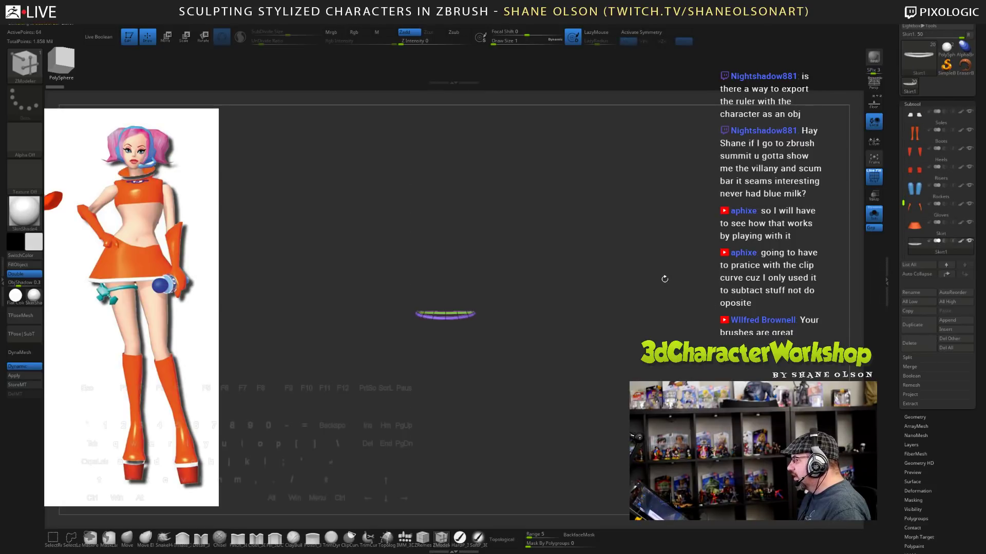
{"action": "key", "text": "f"}
{"action": "left_click_drag", "start_coordinate": [656, 405], "coordinate": [675, 397], "text": "alt"}
{"action": "key", "text": "shift+d"}
{"action": "left_click_drag", "start_coordinate": [675, 398], "coordinate": [710, 381], "text": "alt"}
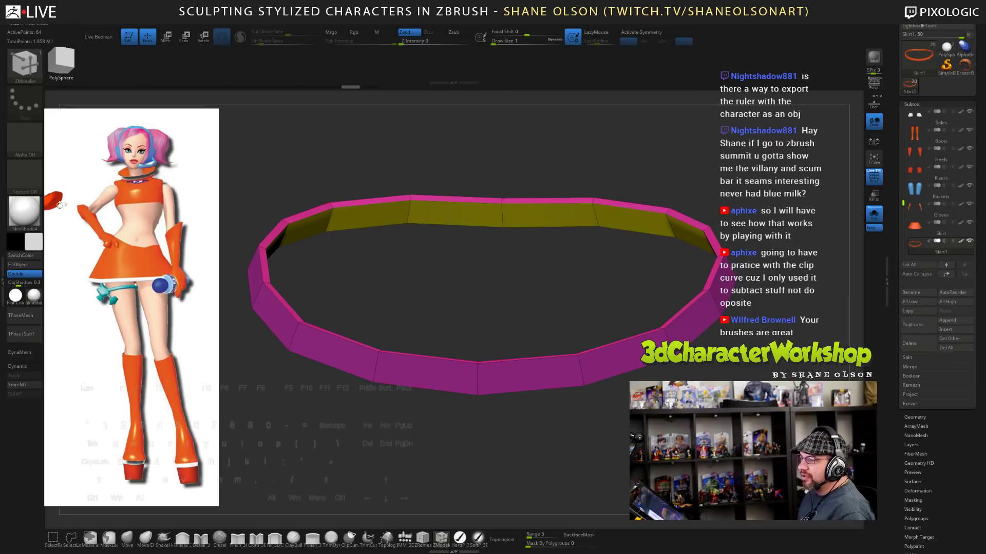
- Look through the export and import options of the FBX ExportImport plugin
{"action": "left_click", "coordinate": [3, 282]}
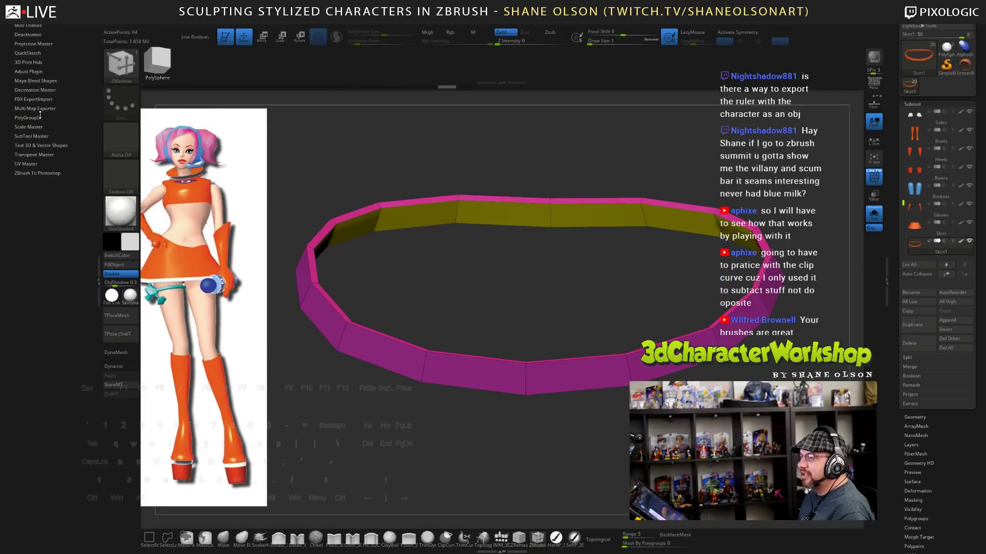
{"action": "left_click", "coordinate": [37, 99]}
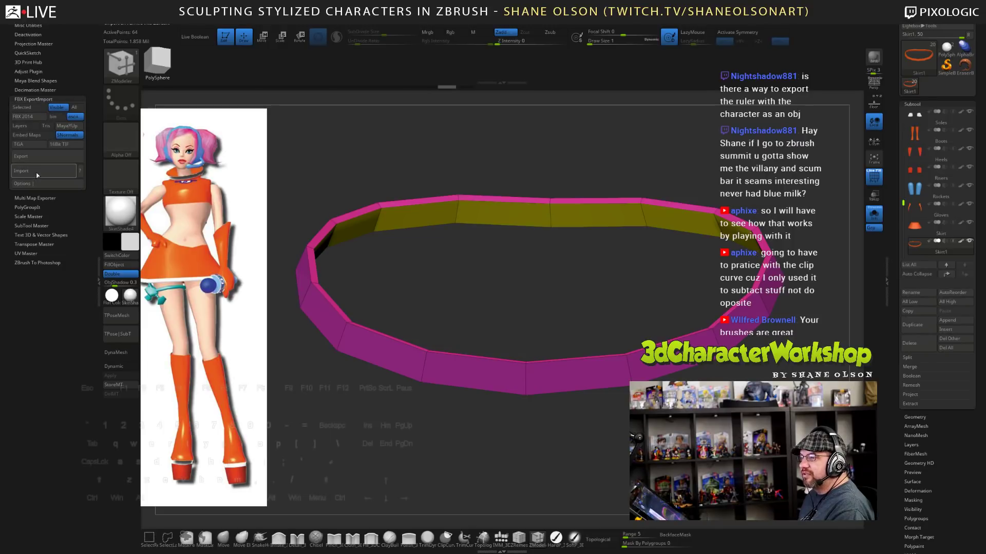
{"action": "left_click", "coordinate": [43, 159]}
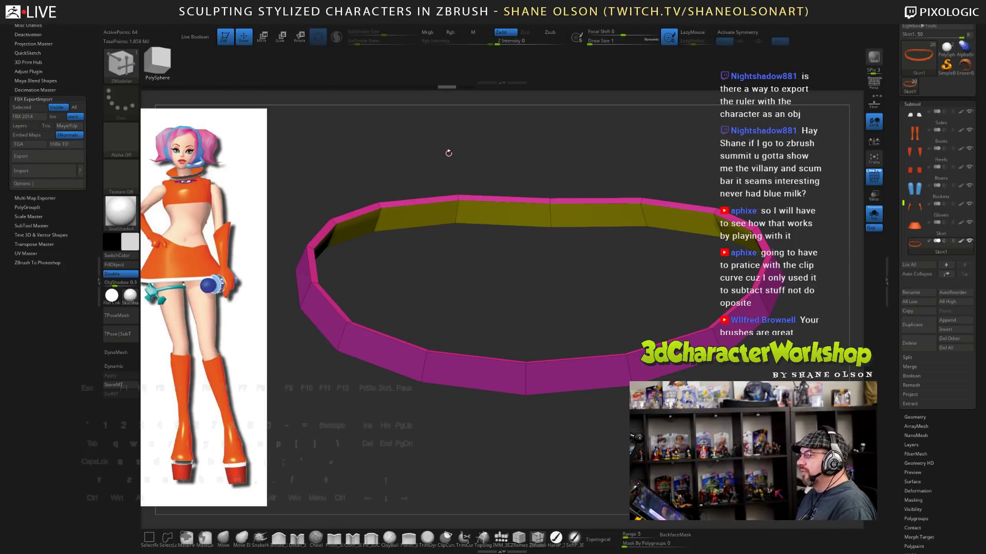
{"action": "left_click", "coordinate": [99, 256]}
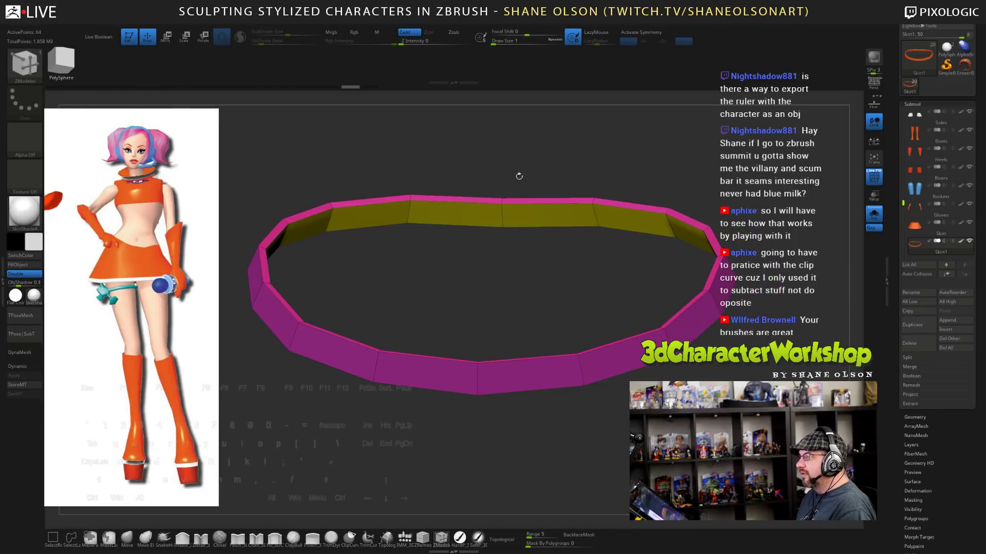
- Extrude the skirt trim's outer polygroup outward to thicken the band
{"action": "left_click_drag", "start_coordinate": [731, 194], "coordinate": [484, 257]}
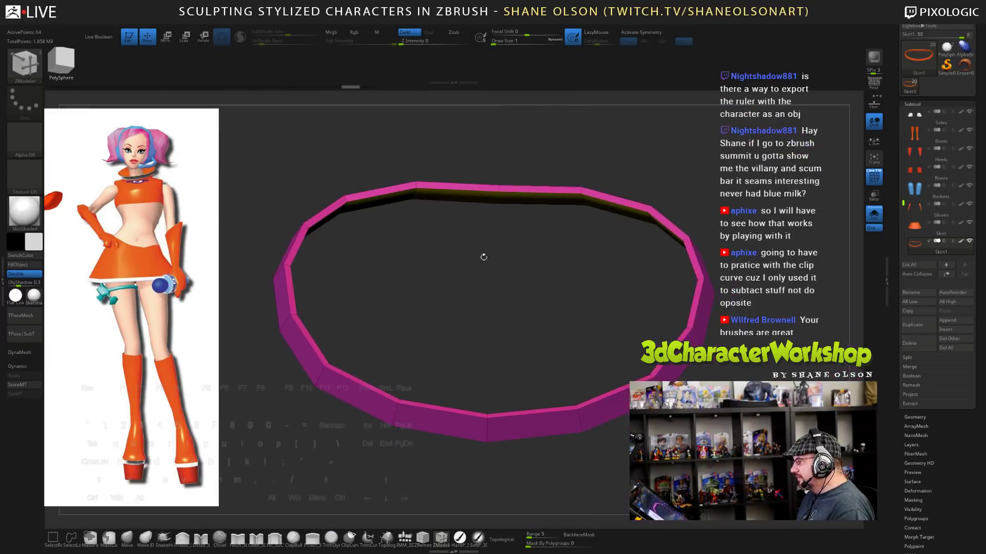
{"action": "key", "text": "w"}
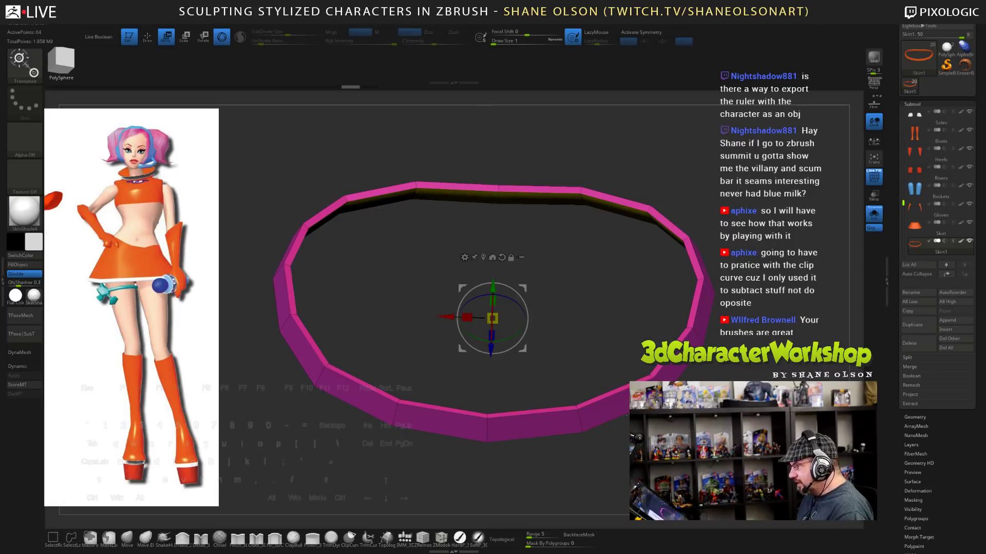
{"action": "left_click_drag", "start_coordinate": [628, 403], "coordinate": [627, 413], "text": "alt"}
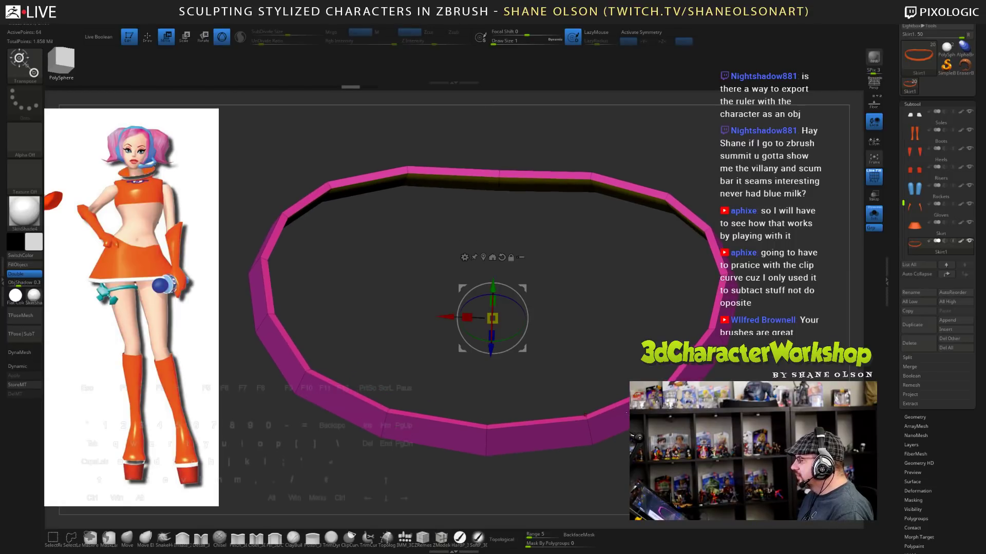
{"action": "key", "text": "q"}
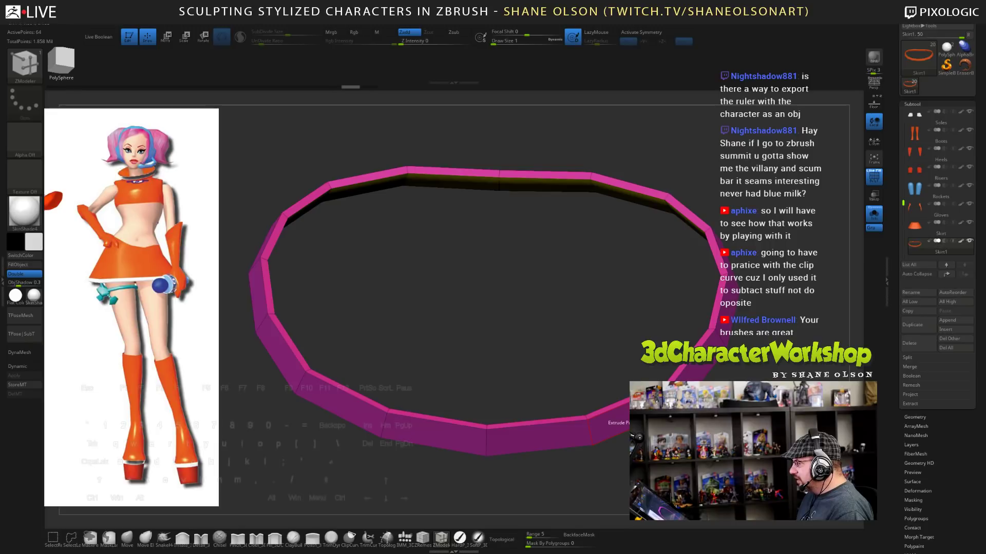
{"action": "left_click_drag", "start_coordinate": [627, 414], "coordinate": [637, 429]}
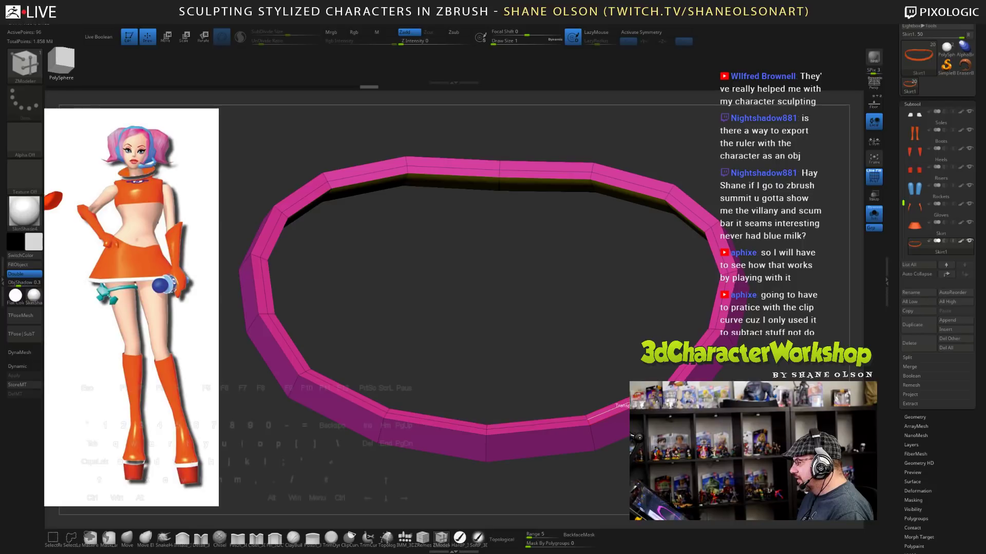
- Set the ZModeler edge action to Insert and delete the extra edge loops left by the skirt trim's extrusion
{"action": "key", "text": "space"}
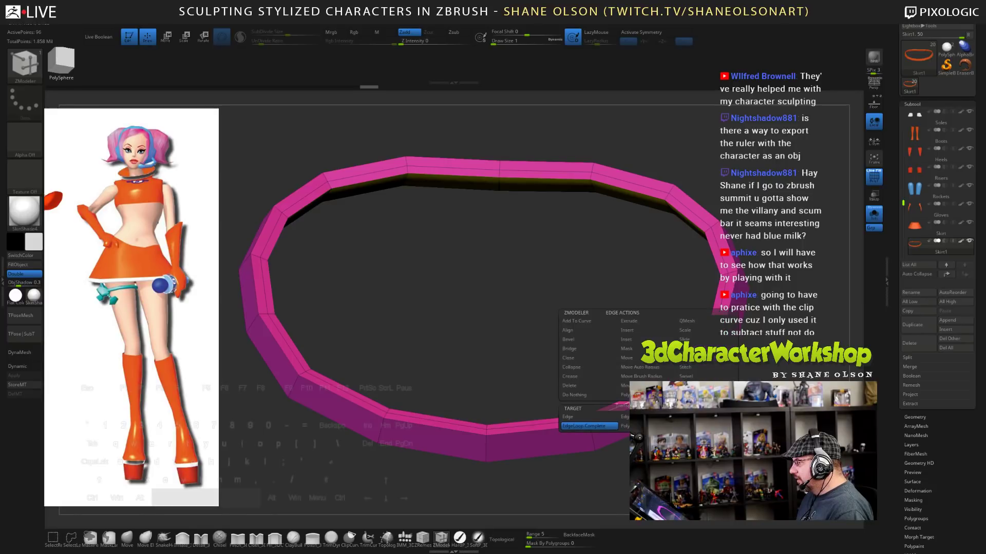
{"action": "left_click", "coordinate": [638, 332]}
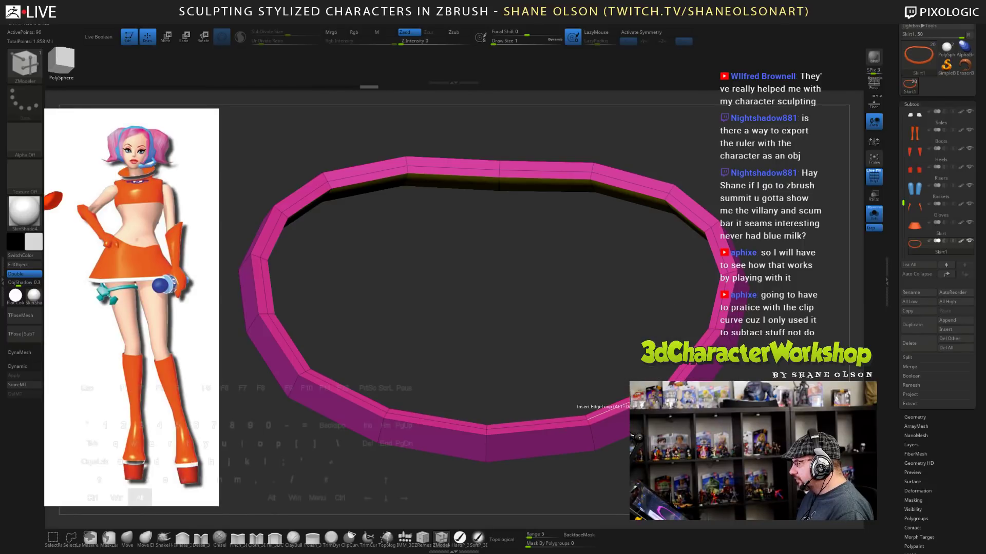
{"action": "left_click_drag", "start_coordinate": [638, 332], "coordinate": [634, 365]}
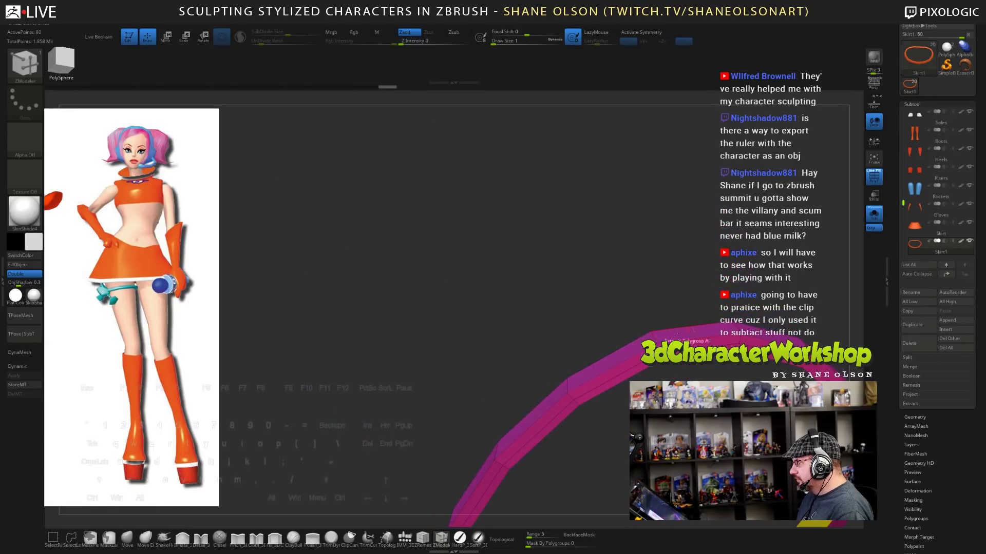
{"action": "left_click", "coordinate": [634, 366], "text": "alt"}
- Preview the thickened skirt trim with dynamic subdivision and show the whole character to check its fit
{"action": "left_click_drag", "start_coordinate": [616, 328], "coordinate": [608, 275], "text": "alt"}
{"action": "key", "text": "d"}
{"action": "left_click_drag", "start_coordinate": [719, 359], "coordinate": [724, 377]}
{"action": "left_click", "coordinate": [872, 214]}
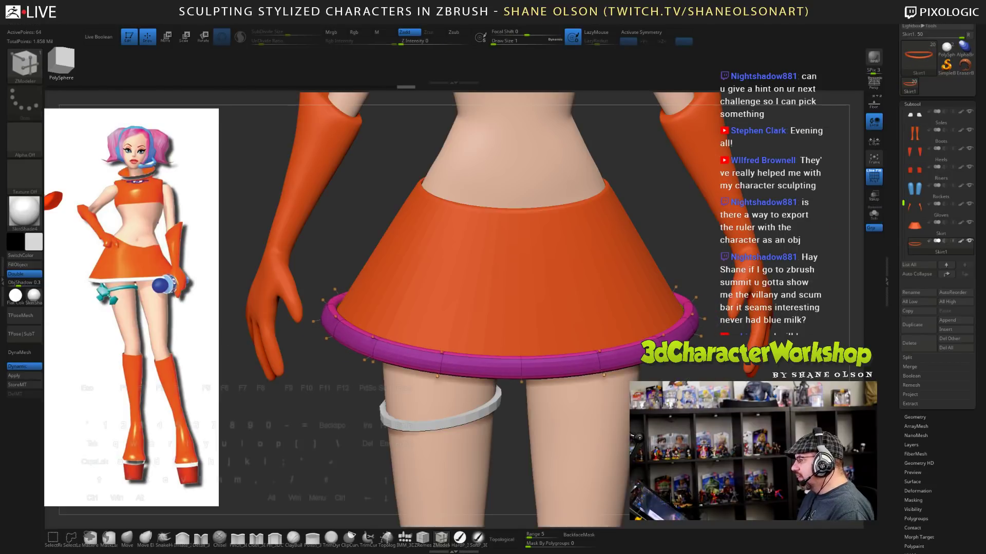
{"action": "left_click_drag", "start_coordinate": [667, 257], "coordinate": [667, 231]}
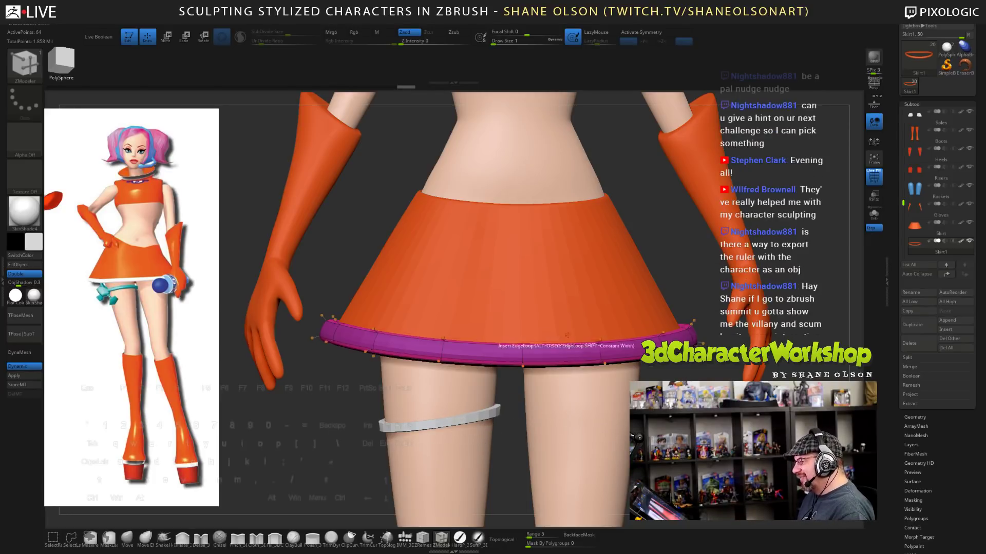
- Undo the skirt trim's thickening, back to the thin single-sided strip
{"action": "key", "text": "ctrl"}
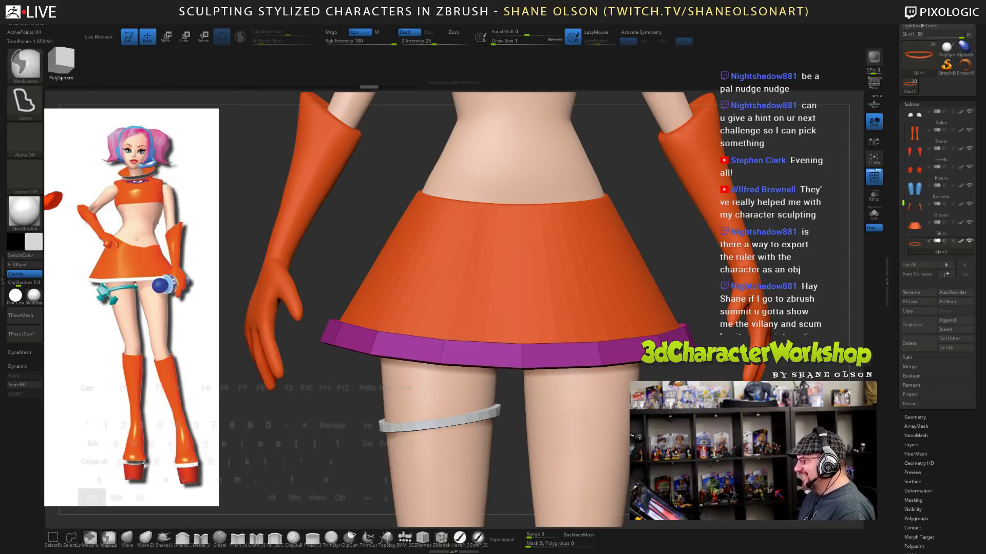
{"action": "key", "text": "ctrl+z"}
{"action": "key", "text": "ctrl+z"}
{"action": "key", "text": "ctrl+z"}
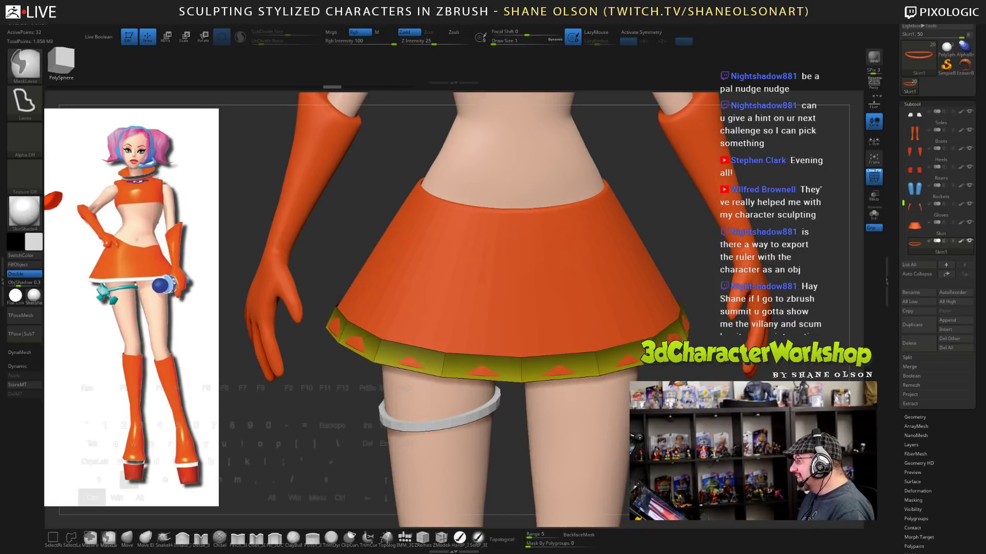
- Restore the thickened skirt trim from the undo history, then crease its polygroup borders and smooth it with dynamic subdivision
{"action": "key", "text": "ctrl+z"}
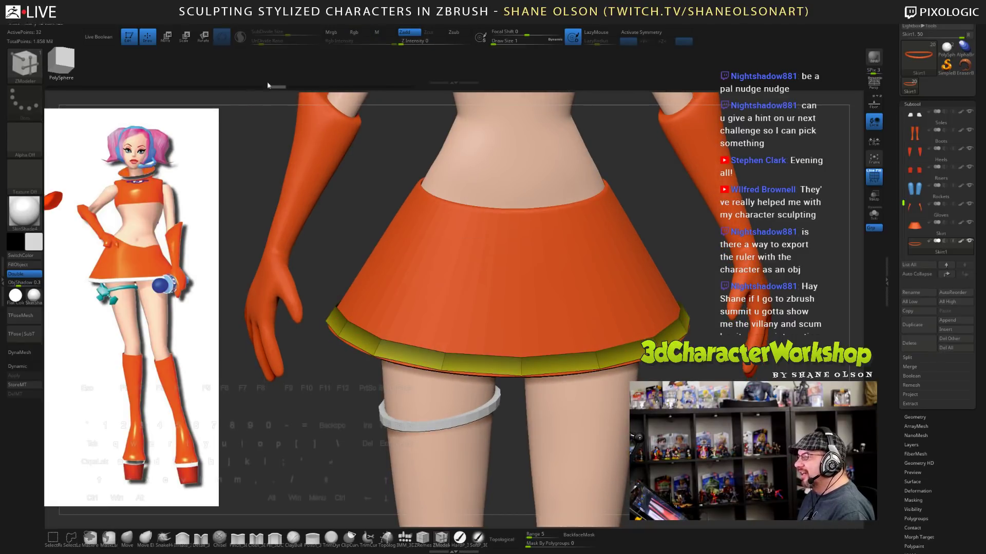
{"action": "left_click_drag", "start_coordinate": [267, 86], "coordinate": [351, 87]}
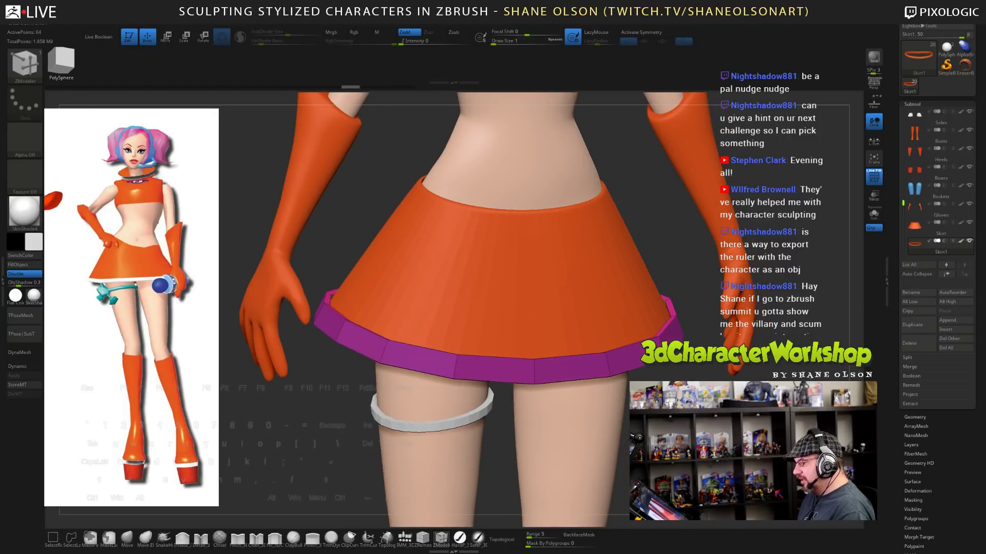
{"action": "key", "text": "2"}
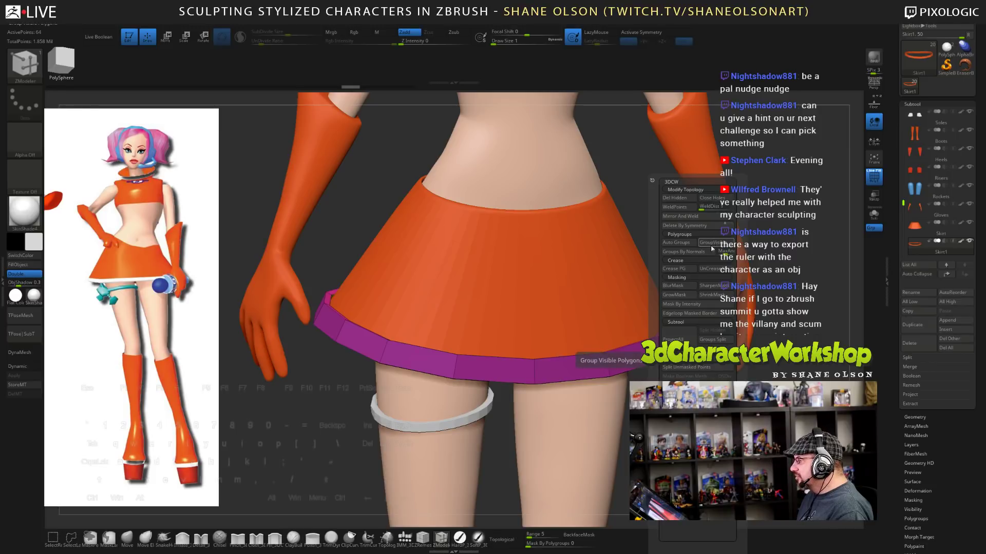
{"action": "left_click", "coordinate": [682, 269]}
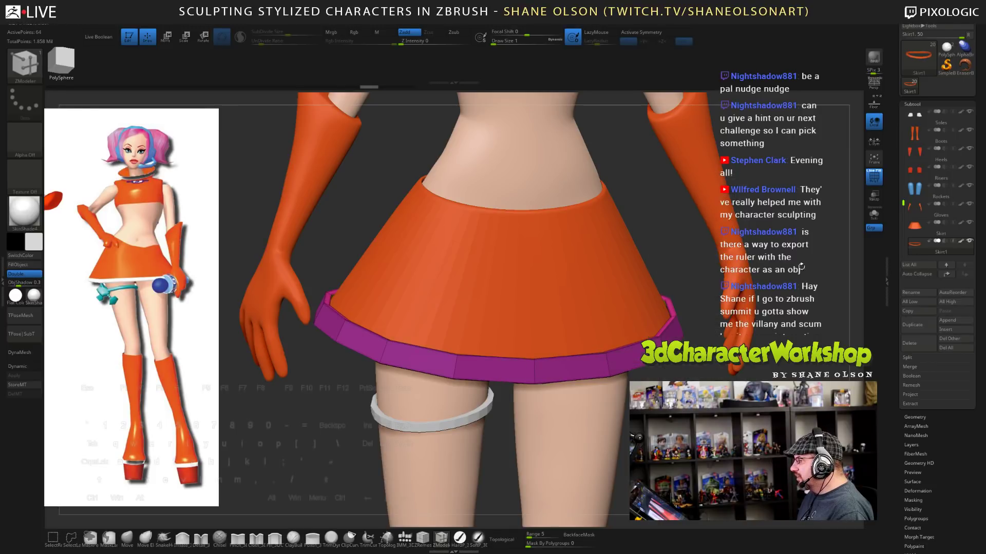
{"action": "key", "text": "d"}
{"action": "left_click_drag", "start_coordinate": [668, 426], "coordinate": [667, 375]}
- Switch to the thigh garter subtool, turn on dynamic subdivision and remove its polygroup creases to round the edges
{"action": "left_click", "coordinate": [507, 413], "text": "alt"}
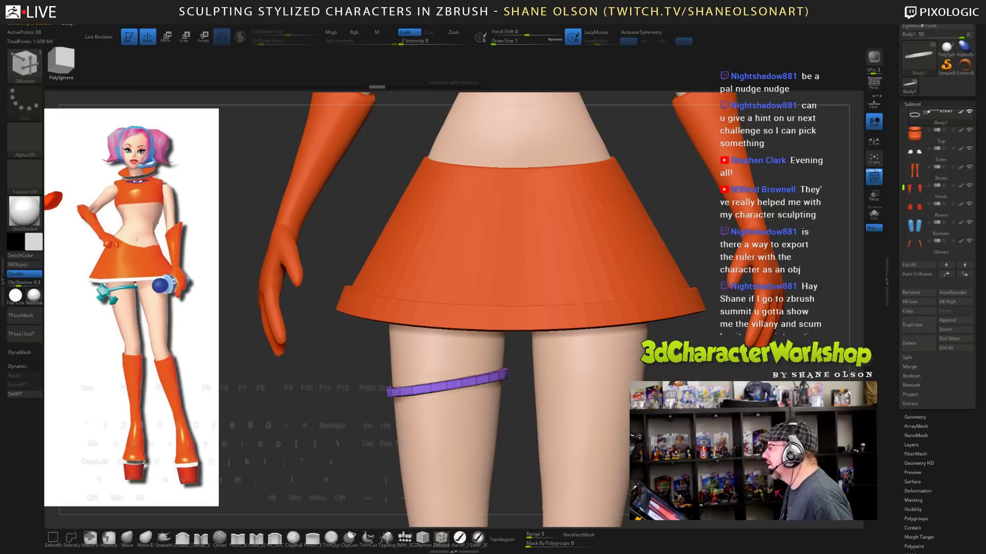
{"action": "left_click_drag", "start_coordinate": [730, 390], "coordinate": [717, 368], "text": "alt"}
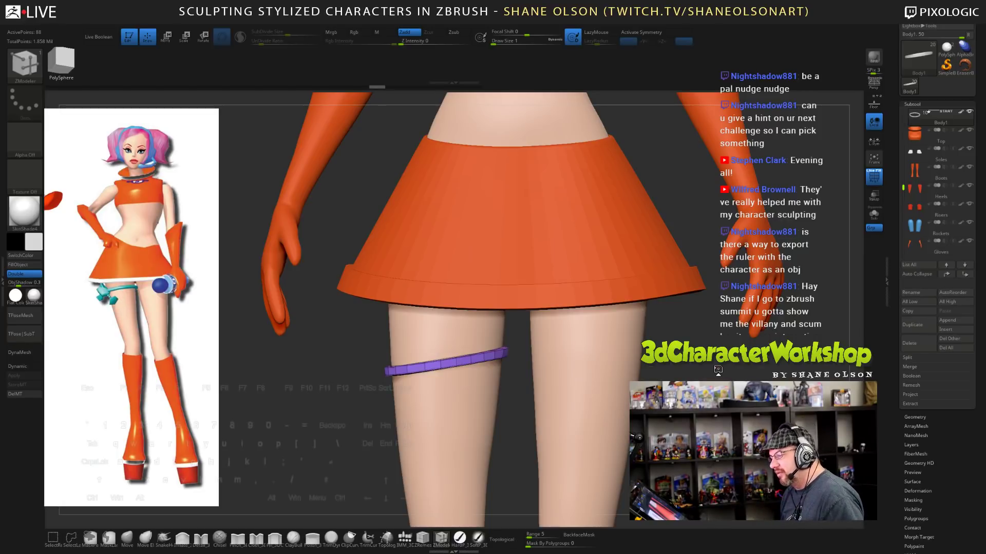
{"action": "left_click_drag", "start_coordinate": [717, 369], "coordinate": [702, 388]}
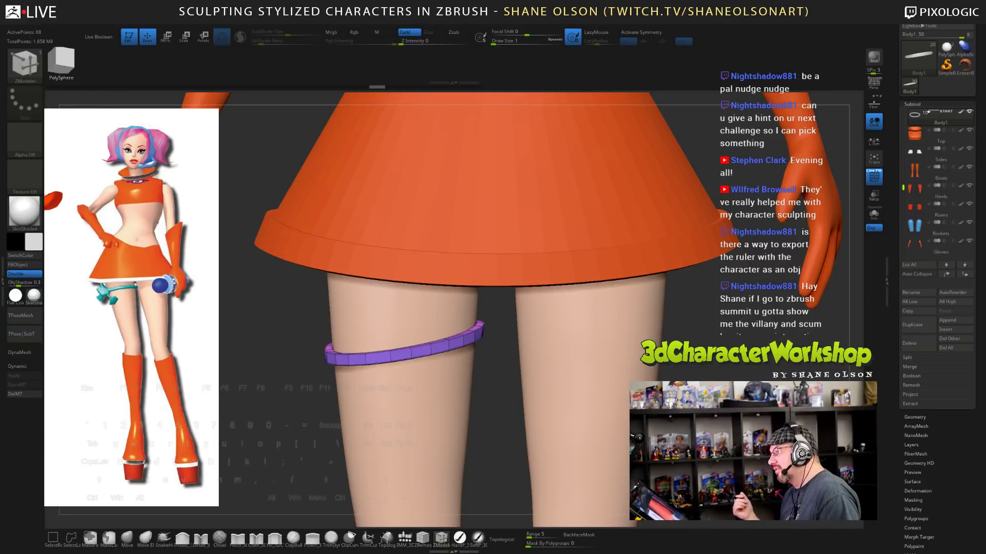
{"action": "mouse_move", "coordinate": [690, 354]}
{"action": "left_mouse_down"}
{"action": "mouse_move", "coordinate": [600, 358]}
{"action": "mouse_move", "coordinate": [677, 355]}
{"action": "left_mouse_up"}
{"action": "left_click_drag", "start_coordinate": [478, 355], "coordinate": [509, 347]}
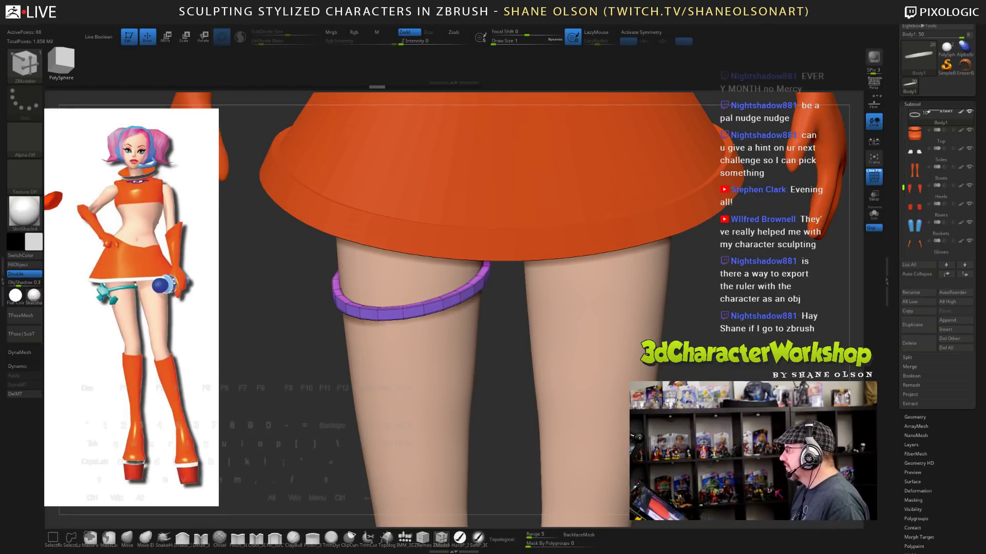
{"action": "left_click_drag", "start_coordinate": [495, 370], "coordinate": [493, 318]}
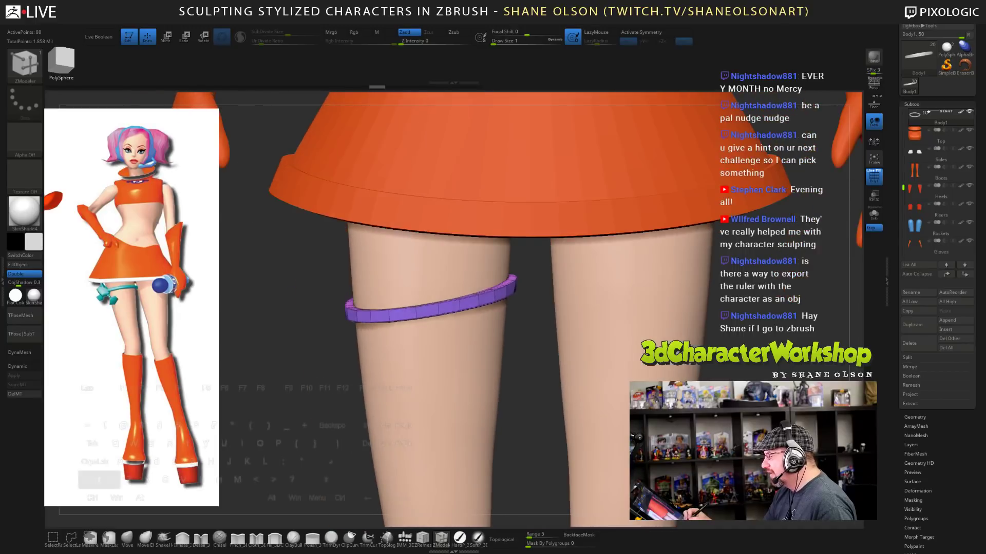
{"action": "key", "text": "d"}
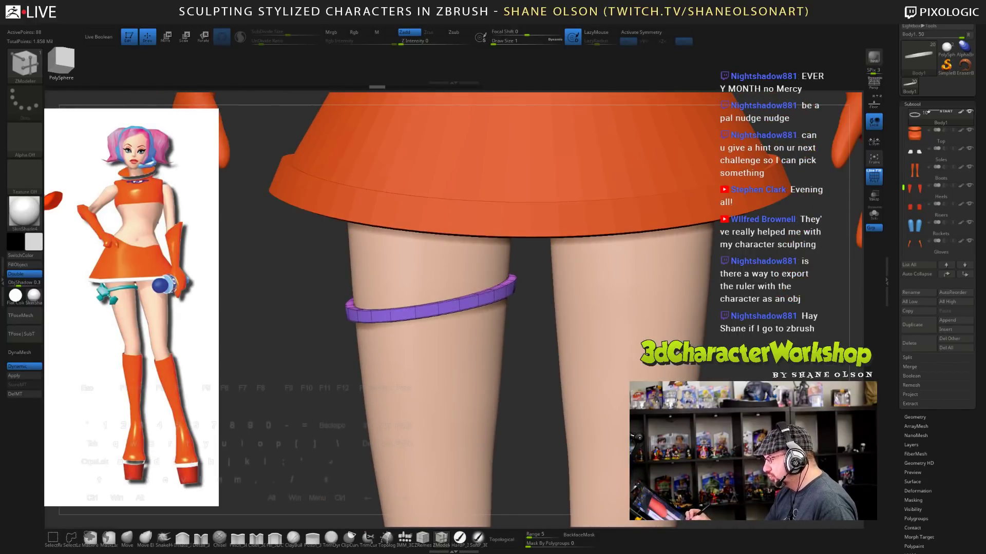
{"action": "key", "text": "space"}
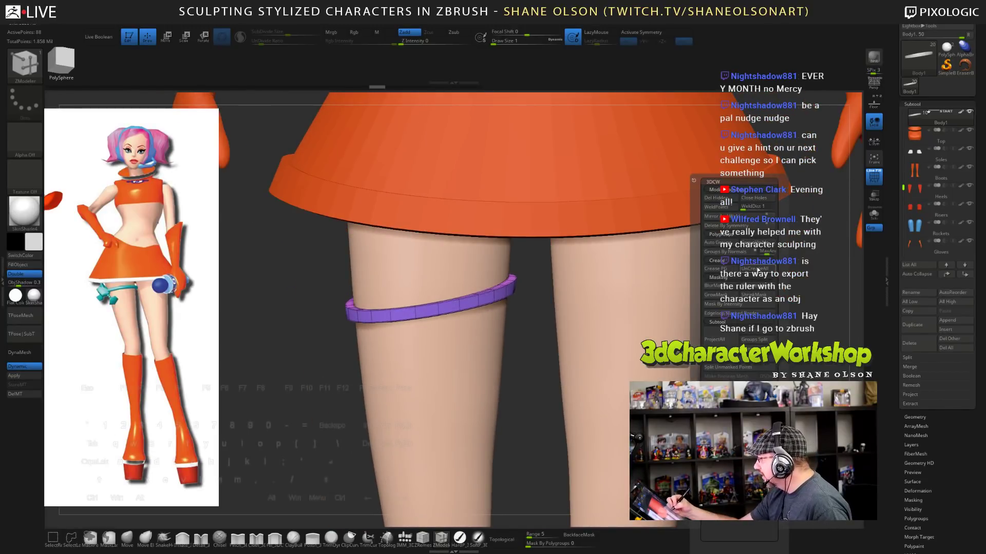
{"action": "left_click", "coordinate": [754, 269]}
{"action": "left_click_drag", "start_coordinate": [523, 374], "coordinate": [536, 393]}
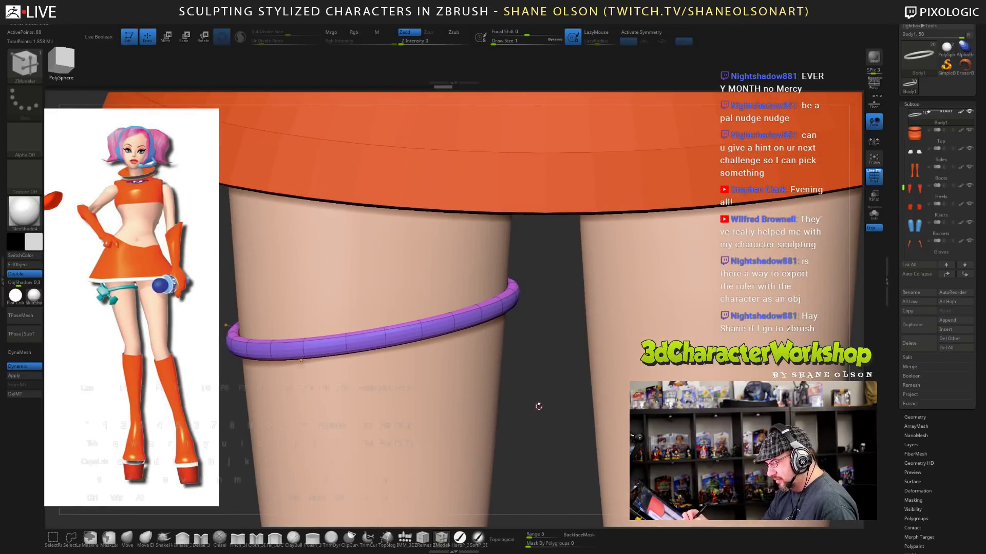
- Isolate the thigh garter and turn off its dynamic subdivision to work on the low-poly band
{"action": "left_click", "coordinate": [873, 215]}
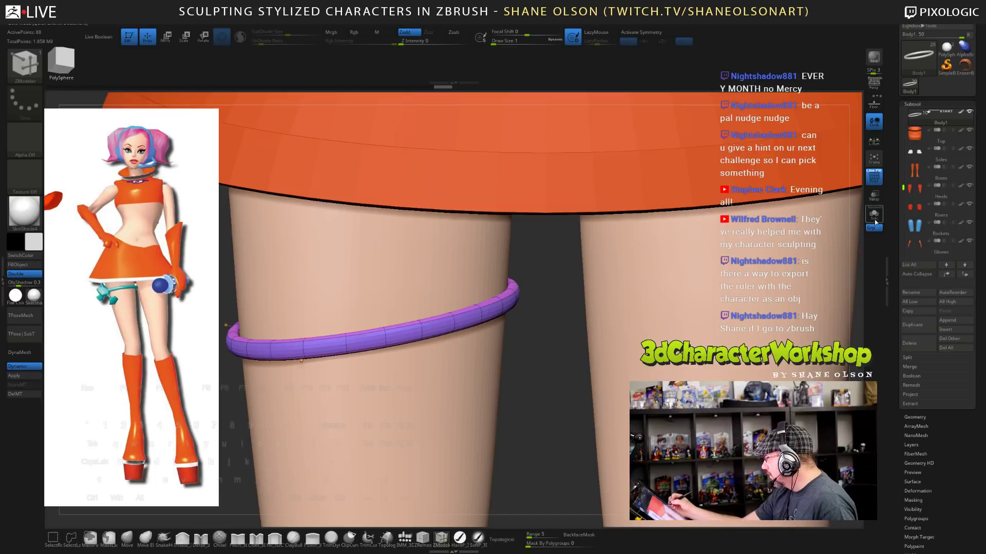
{"action": "left_click_drag", "start_coordinate": [534, 380], "coordinate": [679, 391], "text": "alt"}
{"action": "key", "text": "shift+d"}
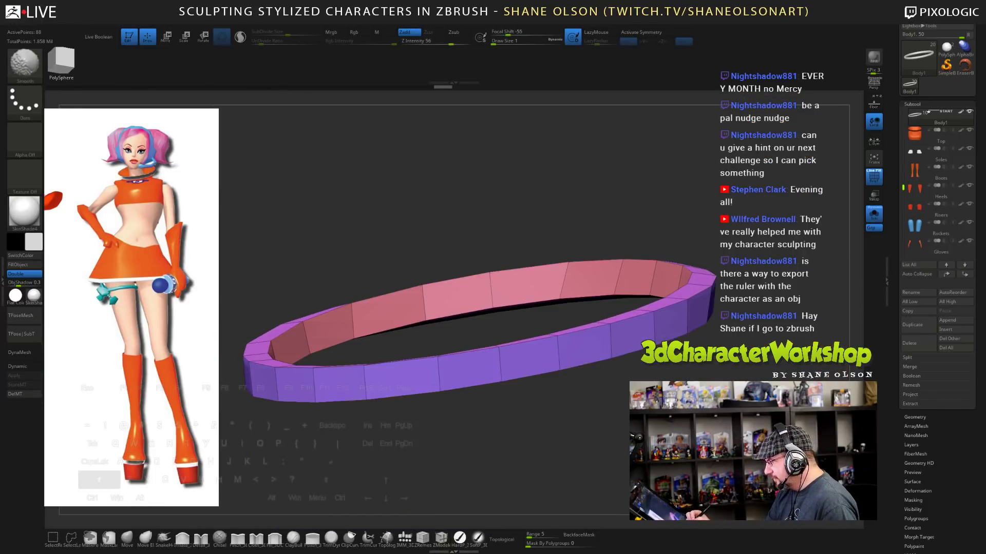
{"action": "mouse_move", "coordinate": [590, 411]}
{"action": "left_mouse_down"}
{"action": "mouse_move", "coordinate": [534, 390]}
{"action": "mouse_move", "coordinate": [590, 398]}
{"action": "left_mouse_up"}
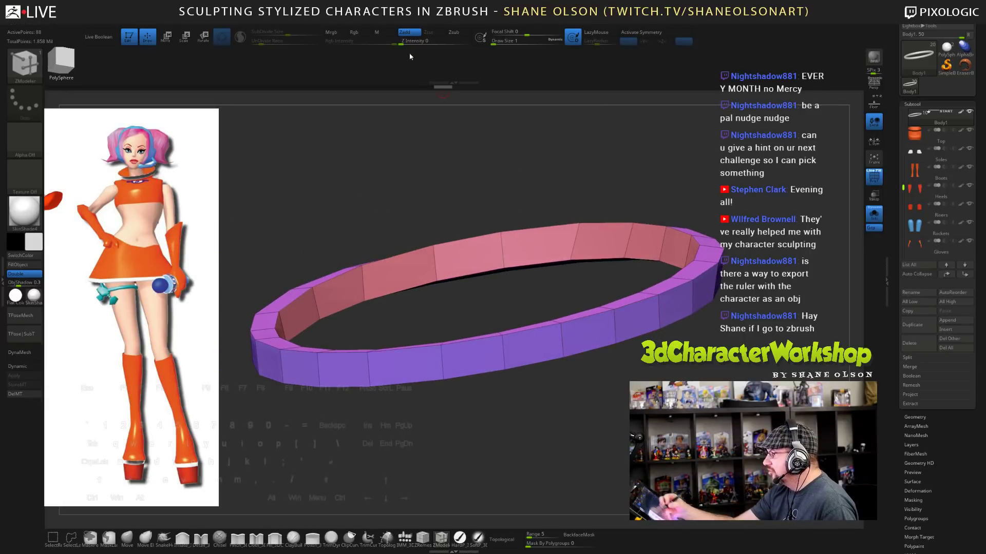
{"action": "left_click_drag", "start_coordinate": [551, 389], "coordinate": [492, 390]}
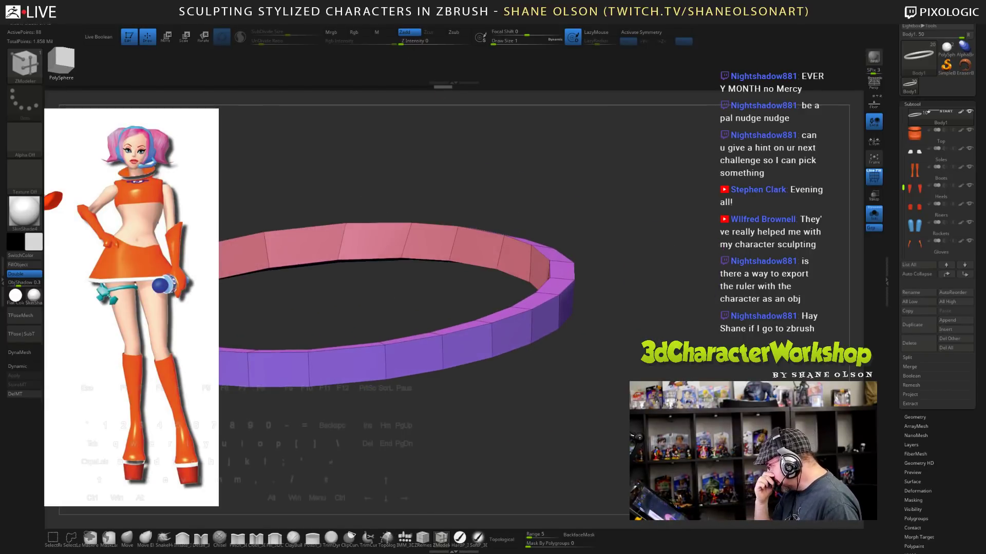
{"action": "left_click_drag", "start_coordinate": [671, 379], "coordinate": [701, 369], "text": "alt"}
{"action": "left_click_drag", "start_coordinate": [616, 369], "coordinate": [590, 352]}
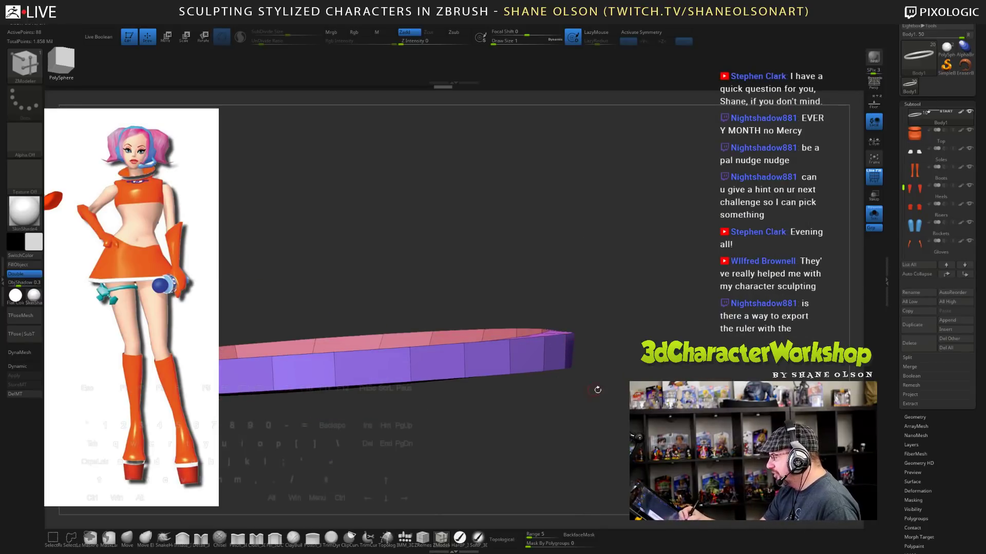
{"action": "left_click_drag", "start_coordinate": [594, 413], "coordinate": [626, 418]}
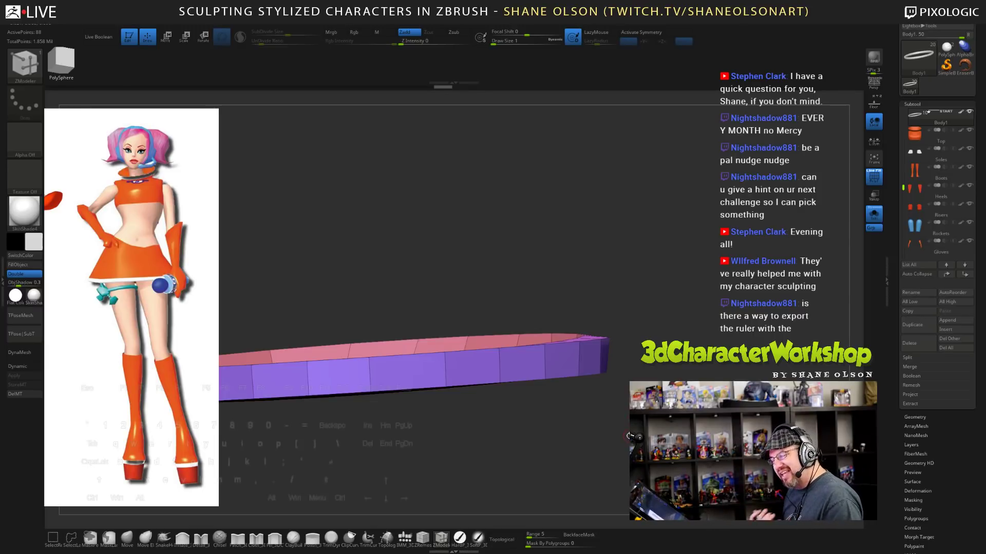
{"action": "left_click_drag", "start_coordinate": [593, 413], "coordinate": [614, 401], "text": "alt"}
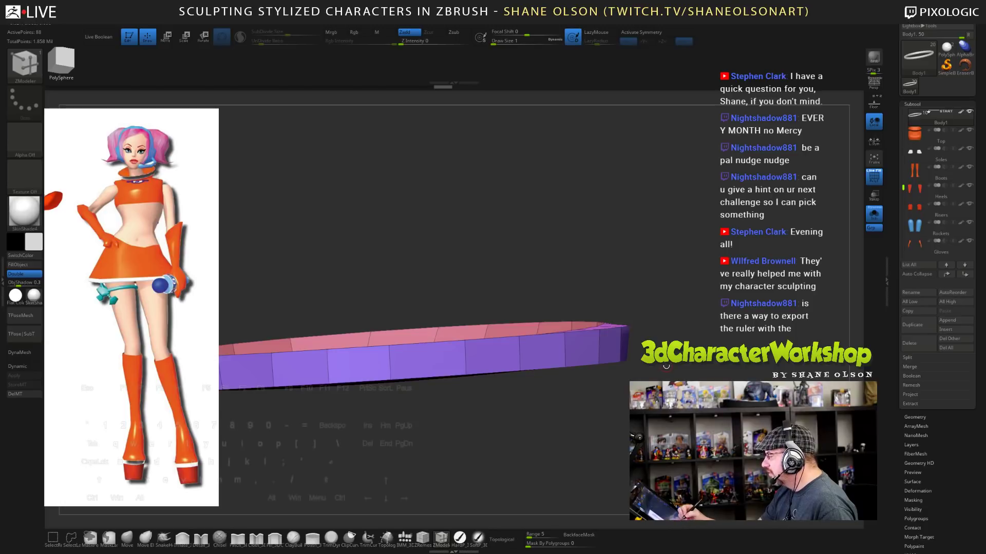
- Try adding an edge loop around the middle of the garter's outer face and preview it with dynamic subdivision
{"action": "left_click", "coordinate": [599, 343]}
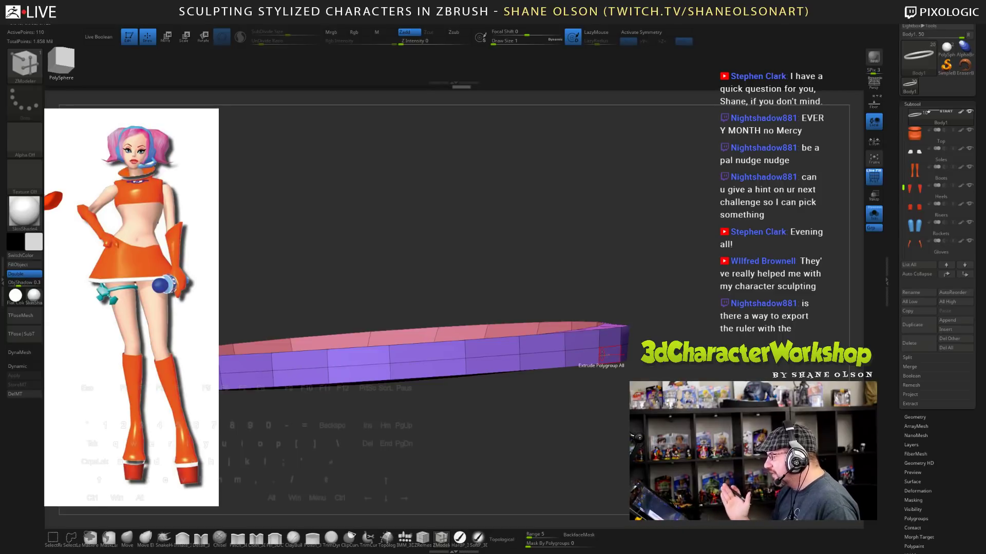
{"action": "key", "text": "d"}
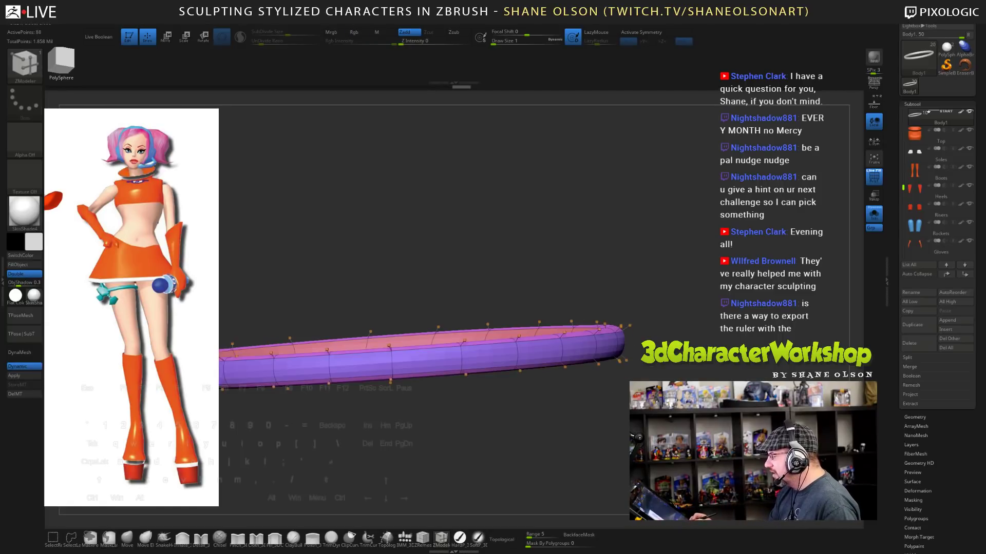
{"action": "key", "text": "shift+d"}
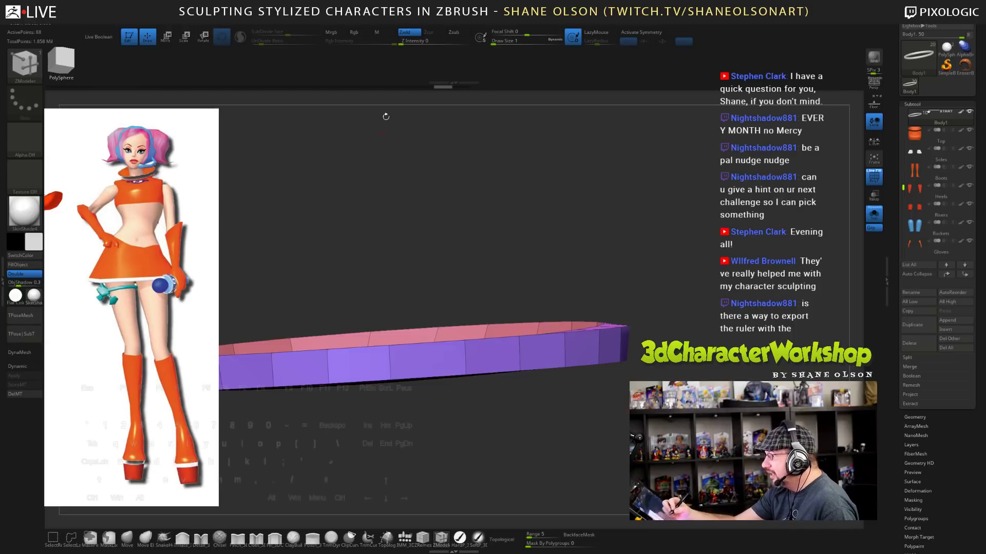
- Set the ZModeler Z Intensity to 13, test an edge loop insertion around the garter's outer face and undo it
{"action": "left_click", "coordinate": [407, 42]}
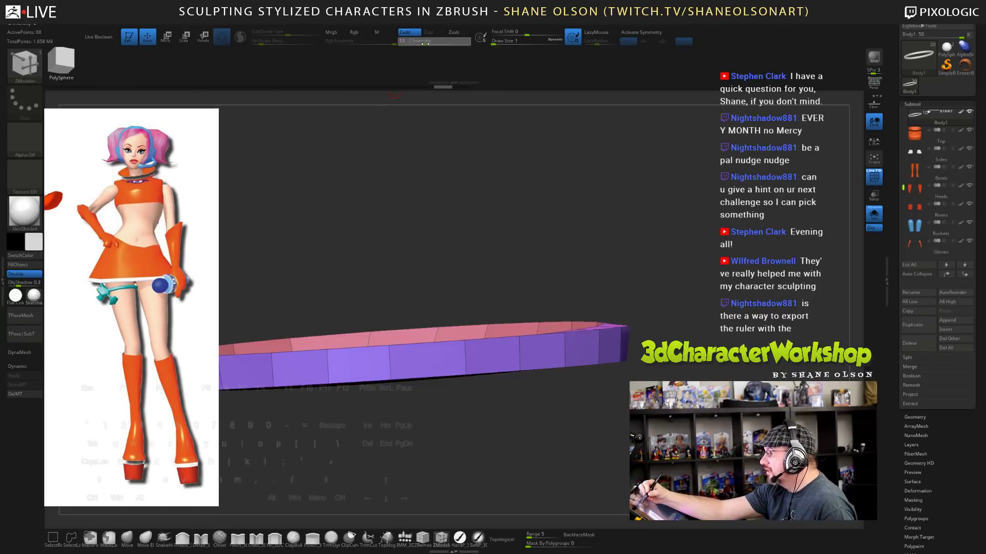
{"action": "left_click_drag", "start_coordinate": [697, 306], "coordinate": [696, 324]}
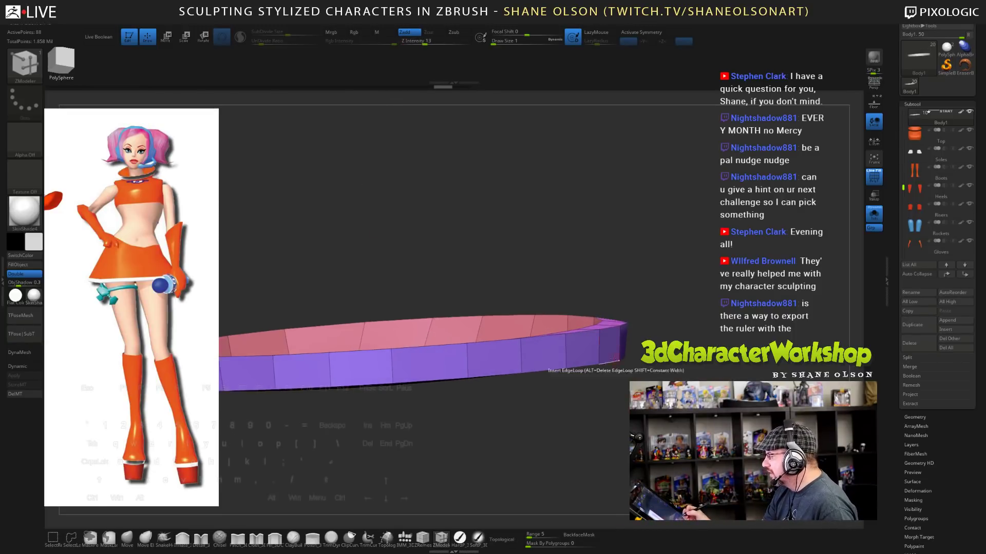
{"action": "left_click", "coordinate": [614, 361]}
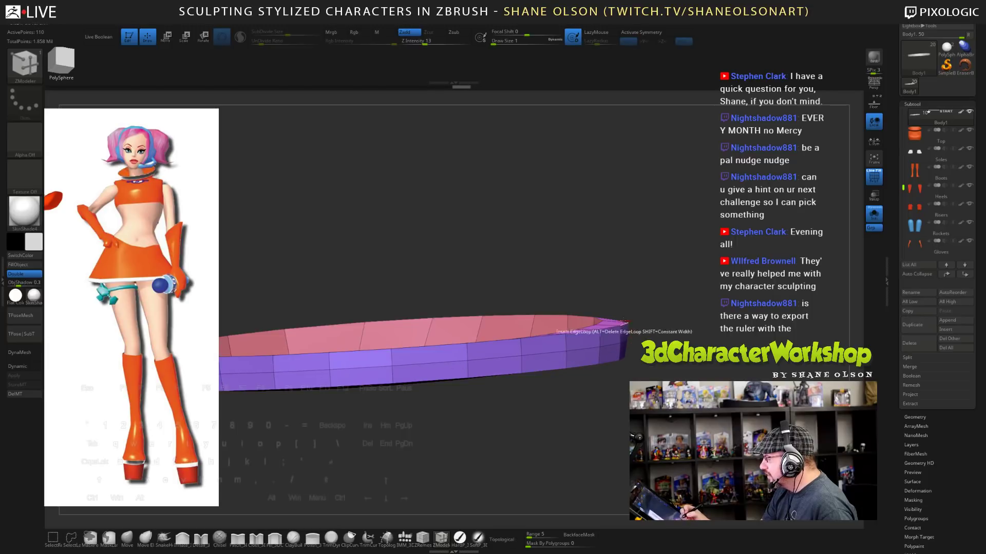
{"action": "key", "text": "ctrl"}
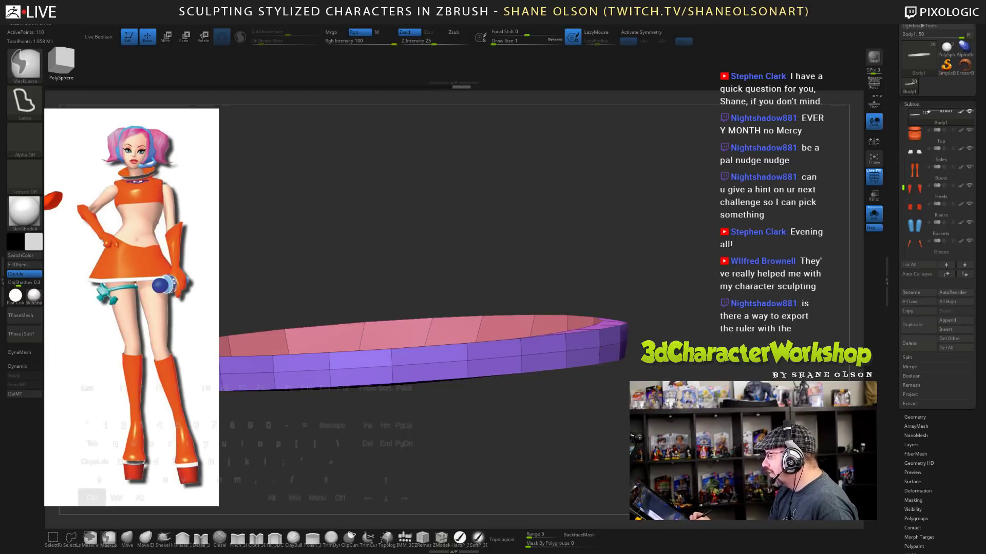
{"action": "key", "text": "ctrl+z"}
{"action": "key", "text": "shift+d"}
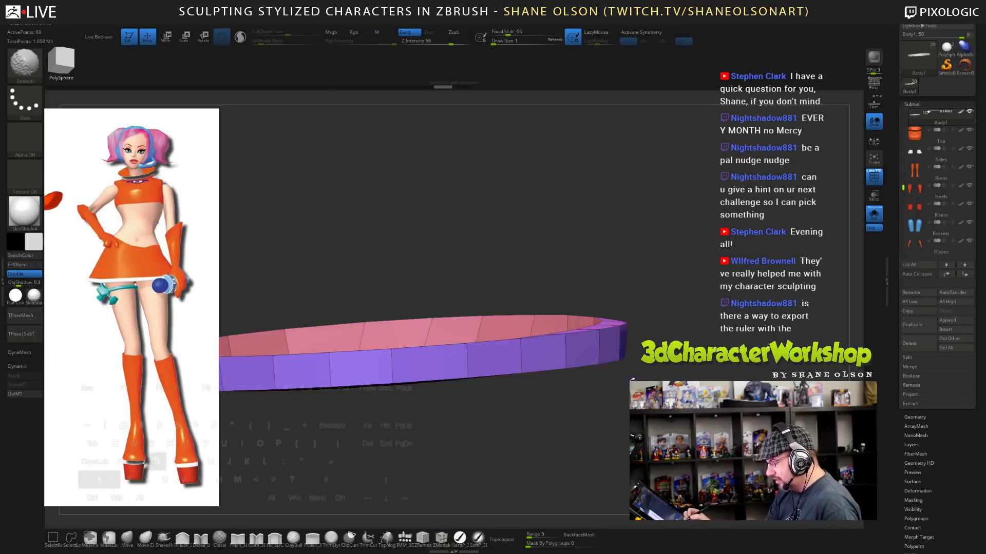
- Nudge points on the far inner side of the garter with the Move brush
{"action": "left_click_drag", "start_coordinate": [566, 256], "coordinate": [631, 247], "text": "alt"}
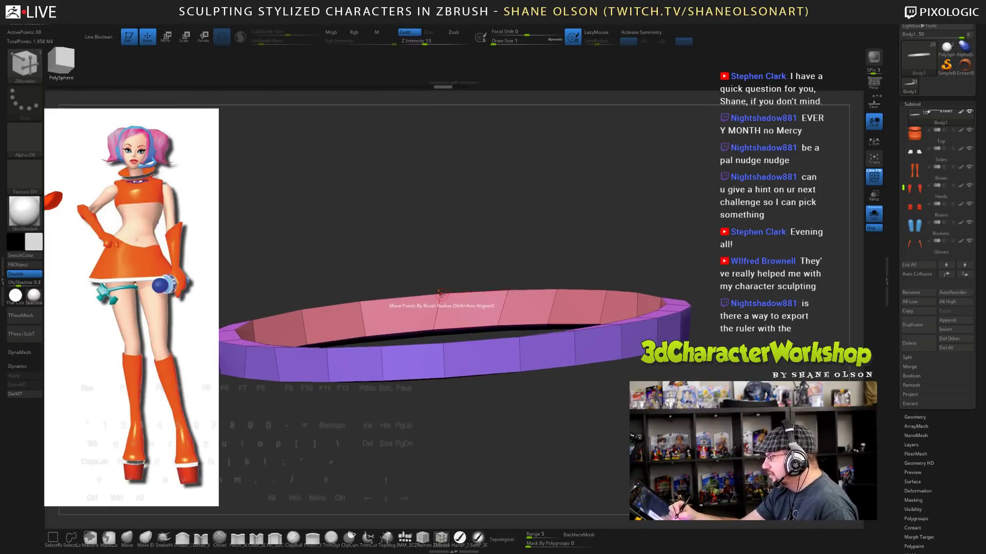
{"action": "left_click", "coordinate": [127, 537]}
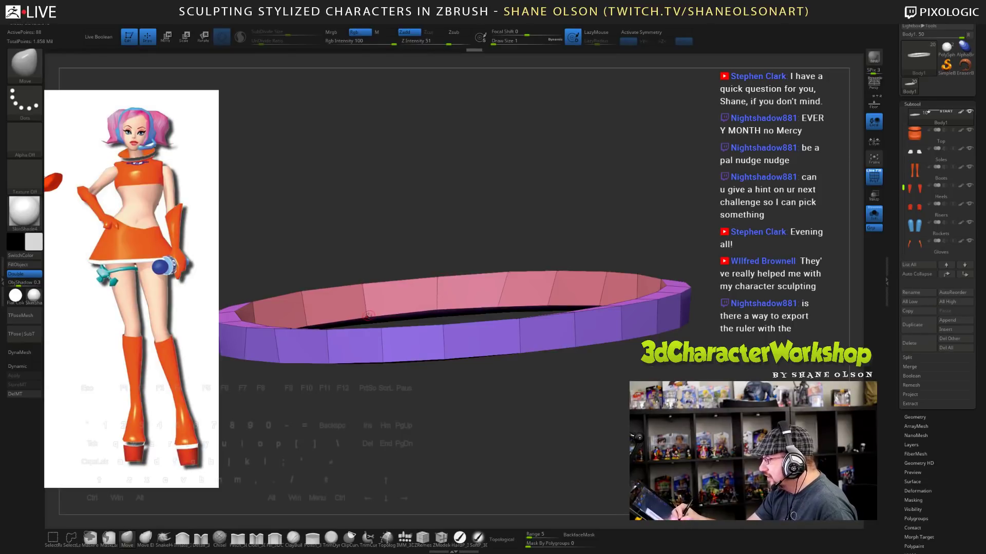
{"action": "left_click_drag", "start_coordinate": [563, 207], "coordinate": [598, 211]}
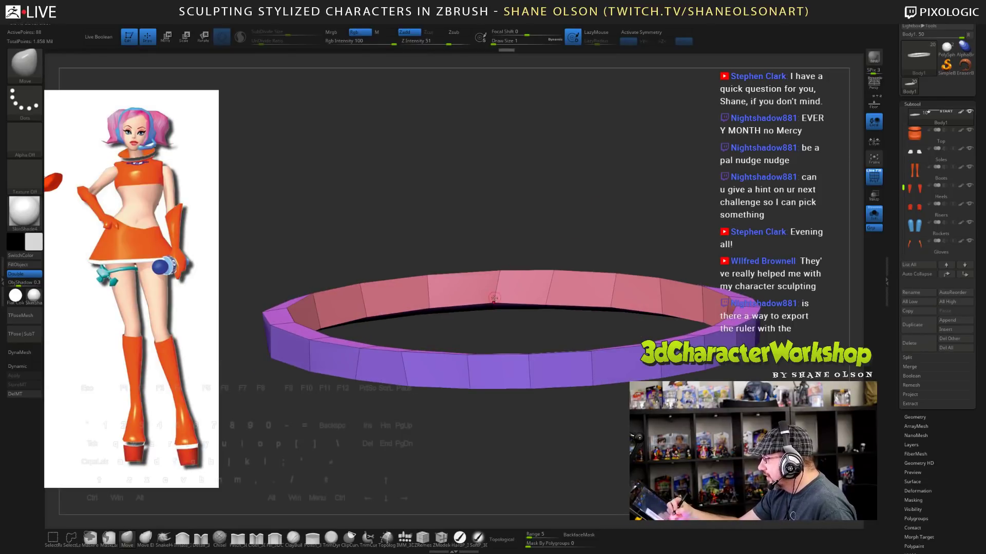
{"action": "left_click_drag", "start_coordinate": [511, 266], "coordinate": [552, 202]}
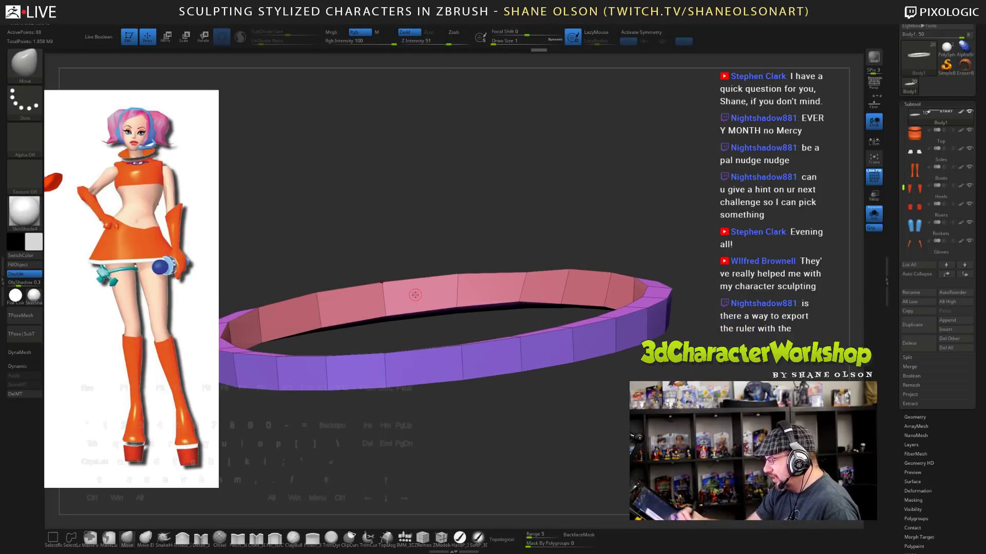
- Return to the ZModeler brush, try an edge loop on the garter's outer face at Z Intensity 29 and undo it
{"action": "left_click", "coordinate": [441, 537]}
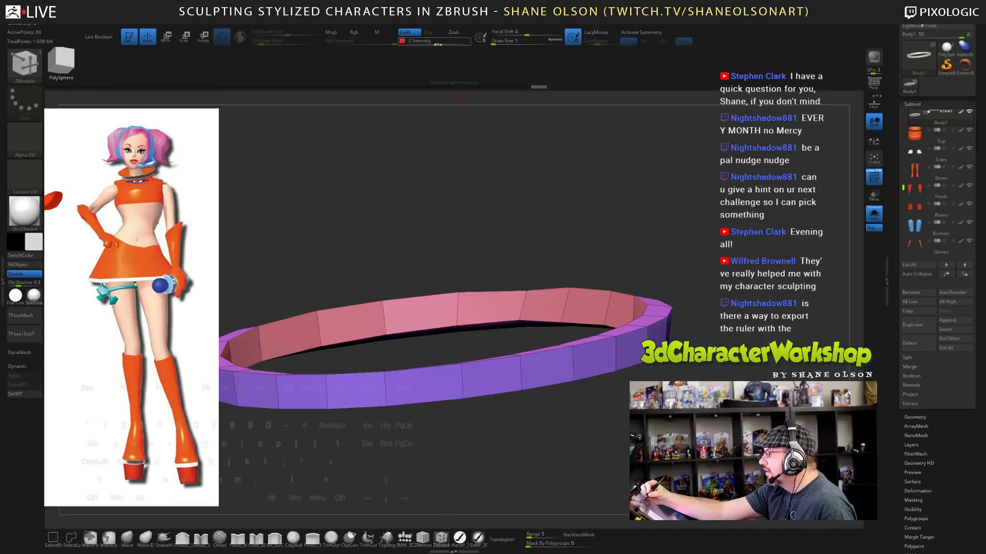
{"action": "left_click", "coordinate": [566, 375]}
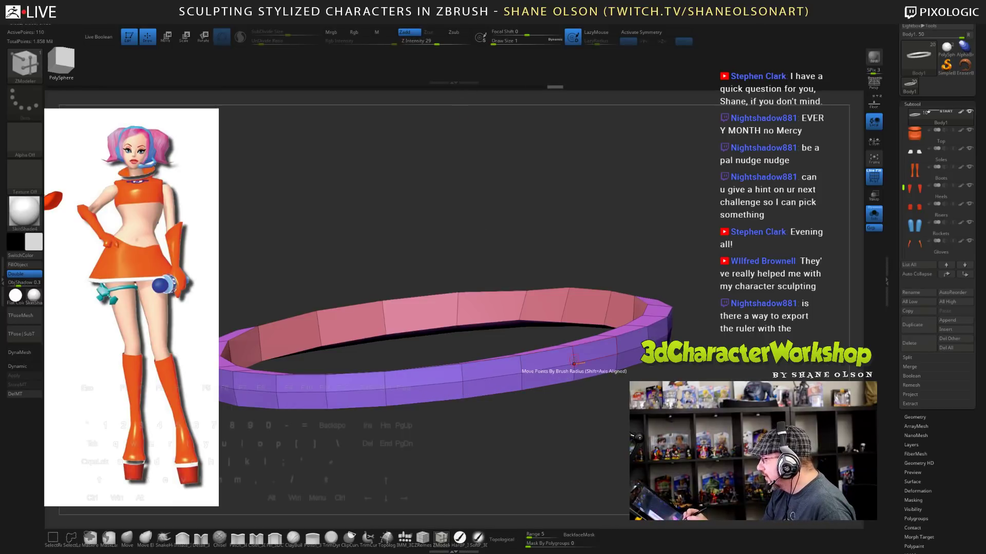
{"action": "key", "text": "ctrl+z"}
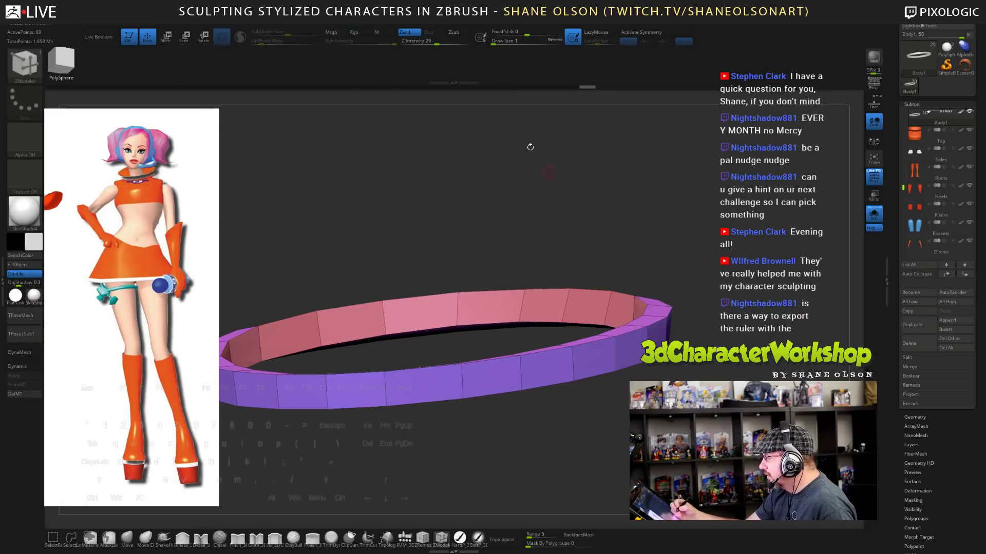
- Raise the ZModeler Z Intensity to 59 and insert an edge loop around both the outer and inner faces of the garter
{"action": "left_click_drag", "start_coordinate": [442, 41], "coordinate": [452, 41]}
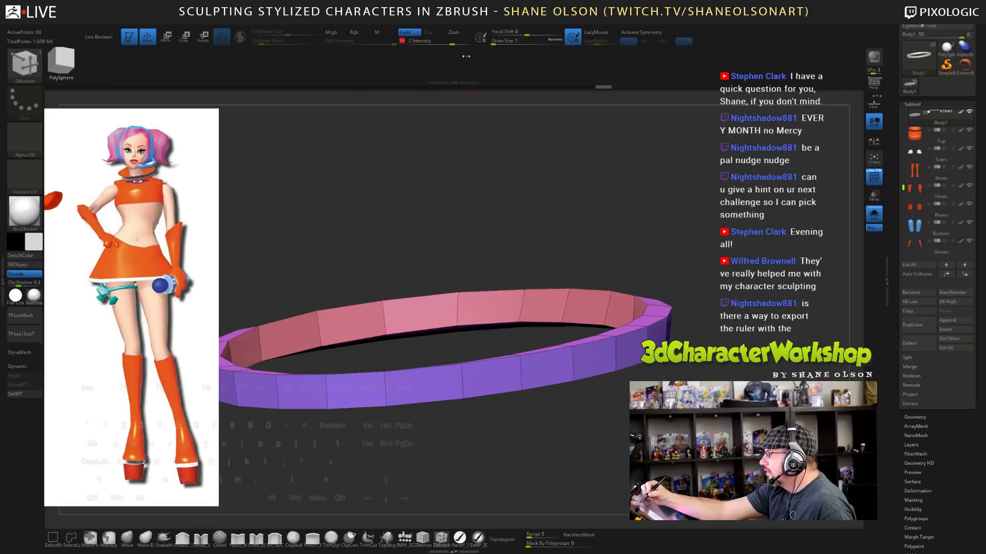
{"action": "left_click", "coordinate": [617, 354]}
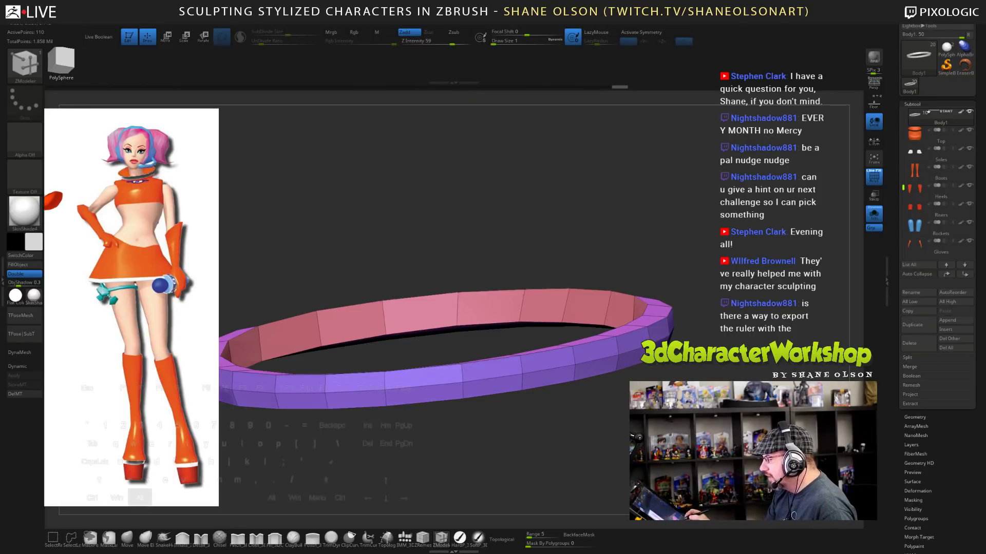
{"action": "left_click_drag", "start_coordinate": [596, 400], "coordinate": [554, 375], "text": "alt"}
{"action": "left_click_drag", "start_coordinate": [493, 323], "coordinate": [418, 317]}
{"action": "left_click", "coordinate": [545, 301]}
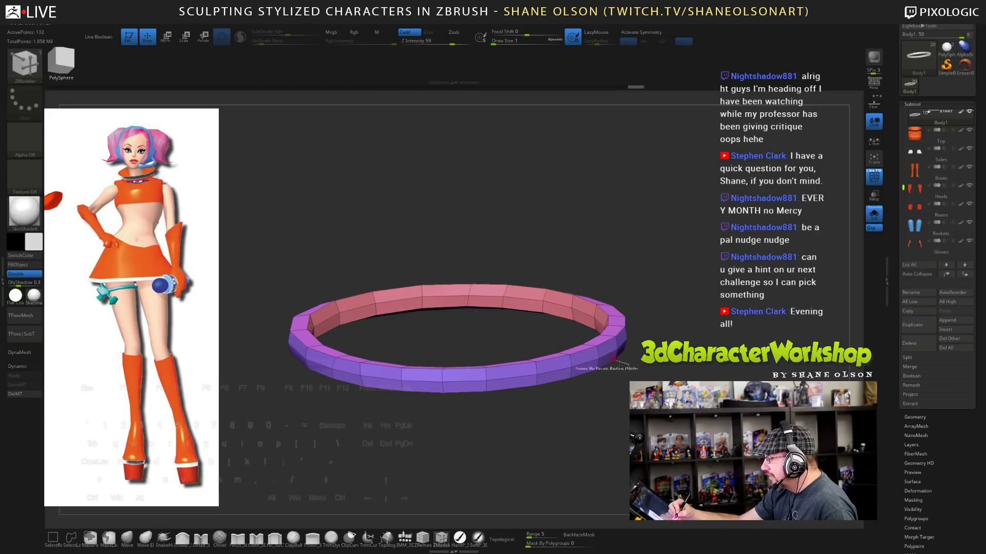
{"action": "left_click_drag", "start_coordinate": [597, 363], "coordinate": [618, 347], "text": "alt"}
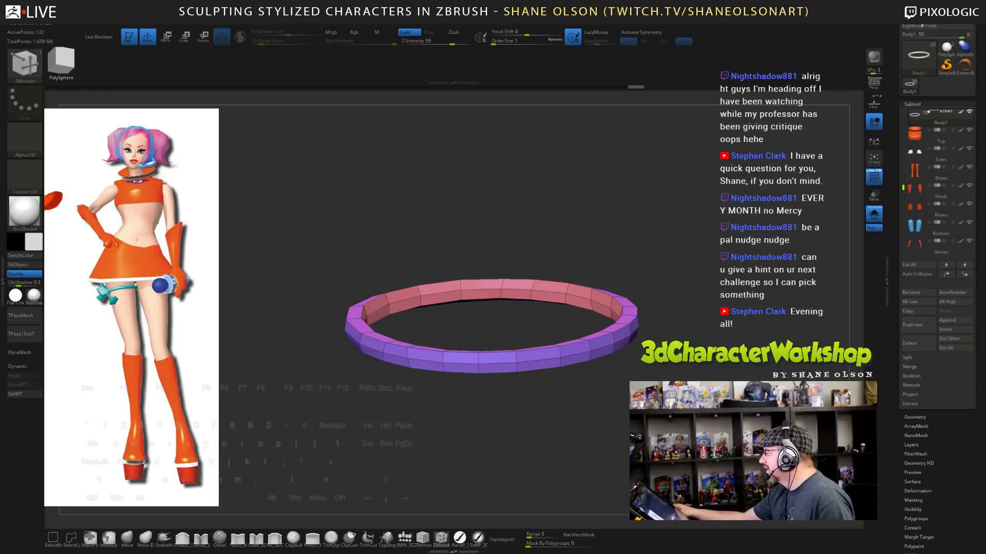
{"action": "left_click_drag", "start_coordinate": [731, 278], "coordinate": [728, 275]}
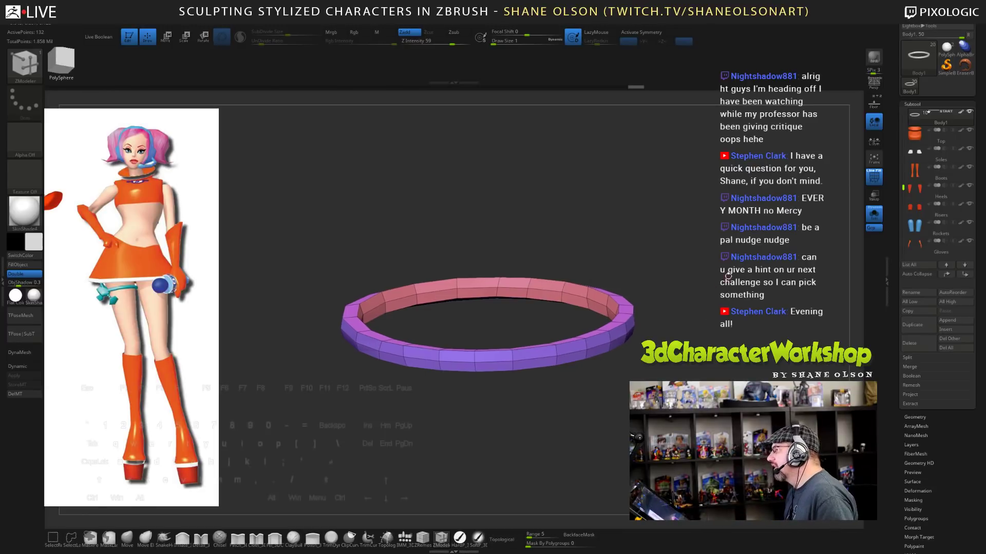
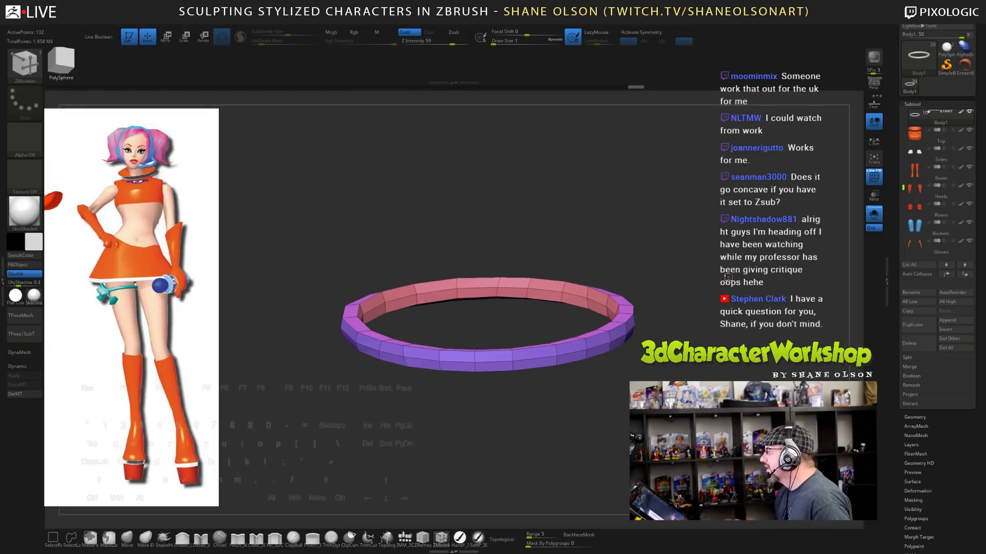
- Turn on dynamic subdivision for the garter and inspect its smoothed, rounded profile from several angles
{"action": "left_click_drag", "start_coordinate": [701, 378], "coordinate": [687, 465], "text": "alt"}
{"action": "key", "text": "d"}
{"action": "left_click_drag", "start_coordinate": [462, 339], "coordinate": [480, 308], "text": "alt"}
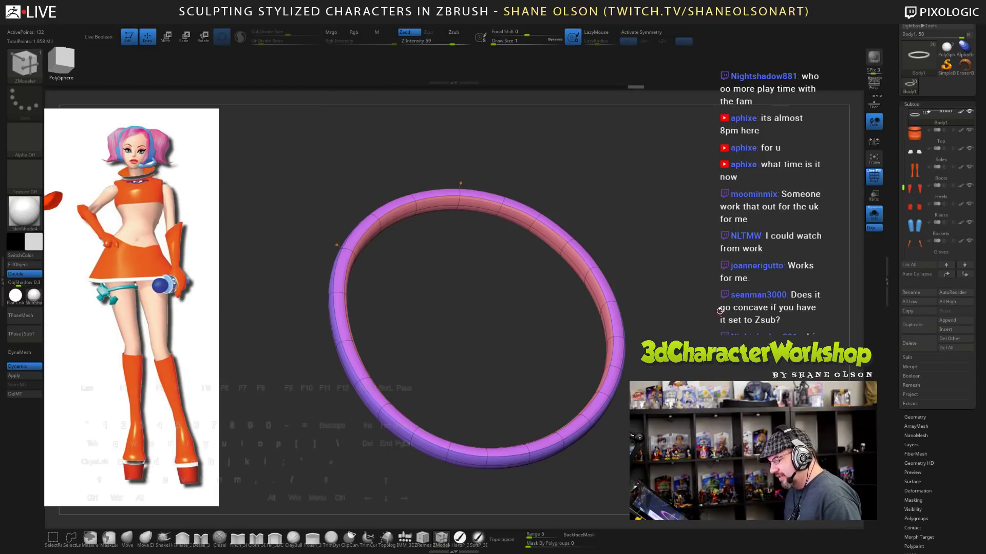
{"action": "left_click_drag", "start_coordinate": [720, 310], "coordinate": [686, 292]}
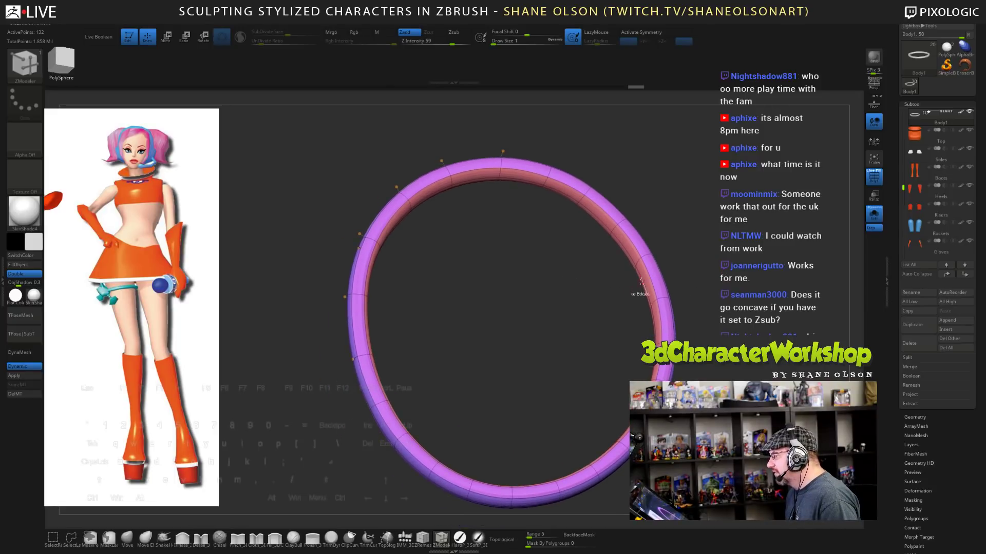
{"action": "mouse_move", "coordinate": [561, 306]}
{"action": "left_mouse_down"}
{"action": "mouse_move", "coordinate": [605, 307]}
{"action": "mouse_move", "coordinate": [557, 309]}
{"action": "left_mouse_up"}
{"action": "left_click_drag", "start_coordinate": [757, 319], "coordinate": [765, 221]}
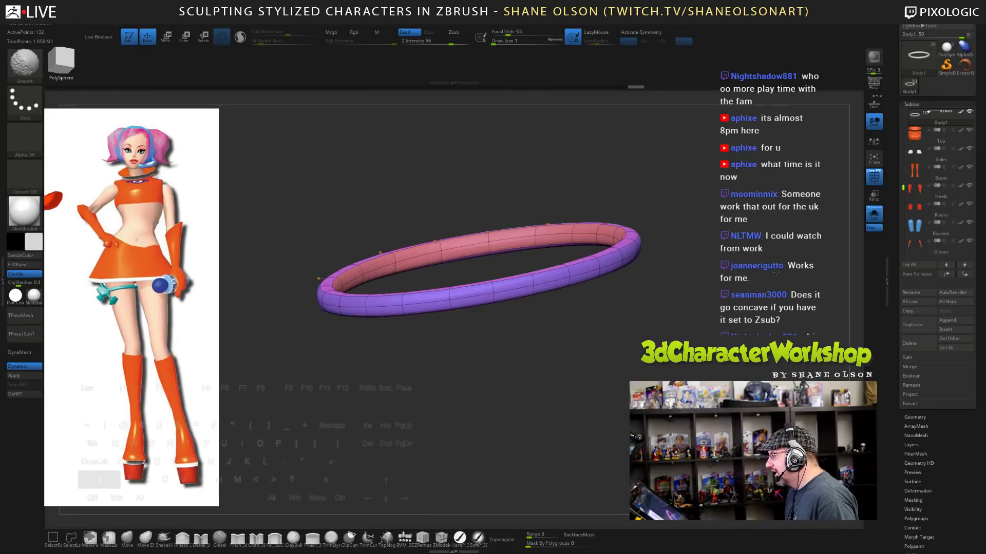
- Hide the polyframe and leave solo display to show the garter on the full character's thigh
{"action": "left_click_drag", "start_coordinate": [692, 331], "coordinate": [640, 295], "text": "alt"}
{"action": "key", "text": "shift+f"}
{"action": "left_click_drag", "start_coordinate": [404, 362], "coordinate": [409, 317], "text": "alt"}
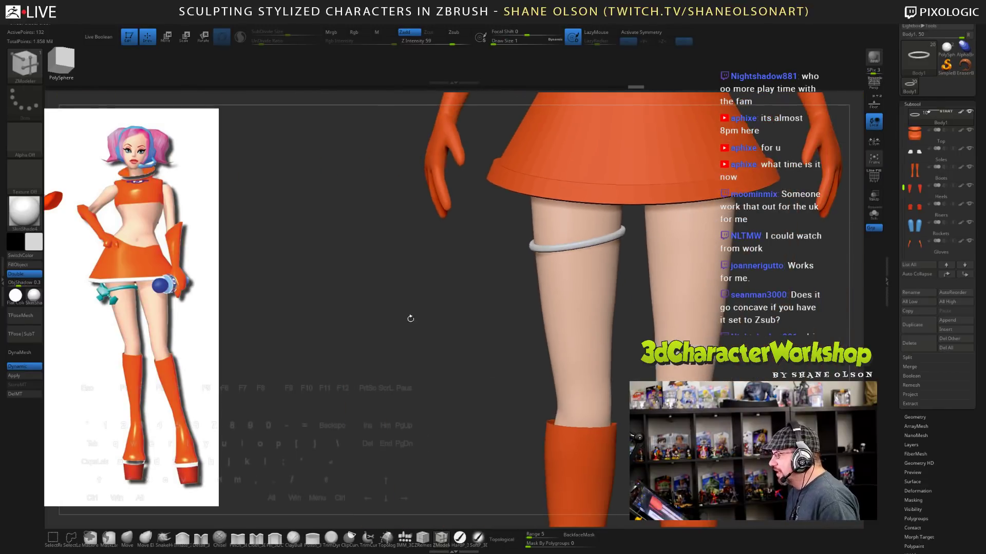
{"action": "left_click_drag", "start_coordinate": [784, 270], "coordinate": [669, 326], "text": "alt"}
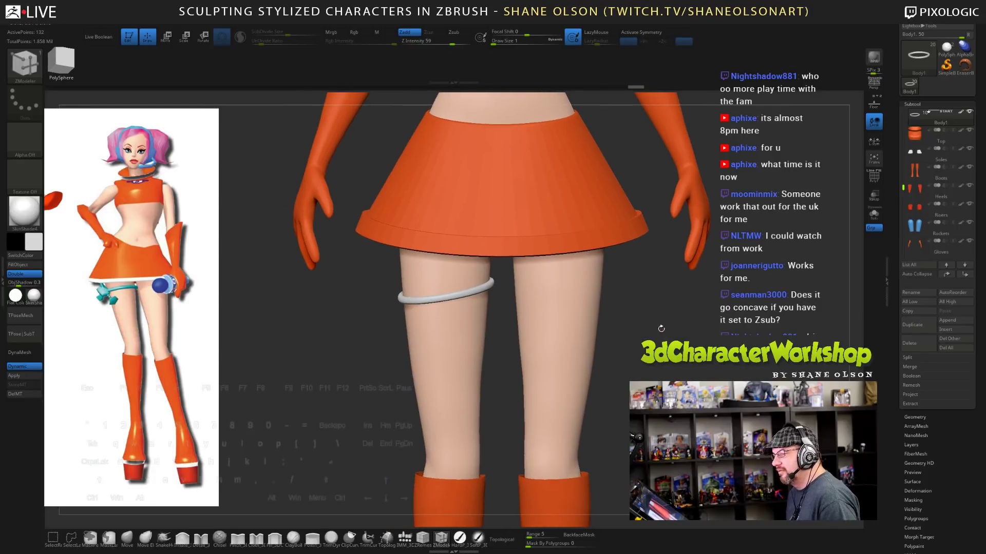
- Set the brush draw size to 13 beside the Spotlight reference image
{"action": "key", "text": "z"}
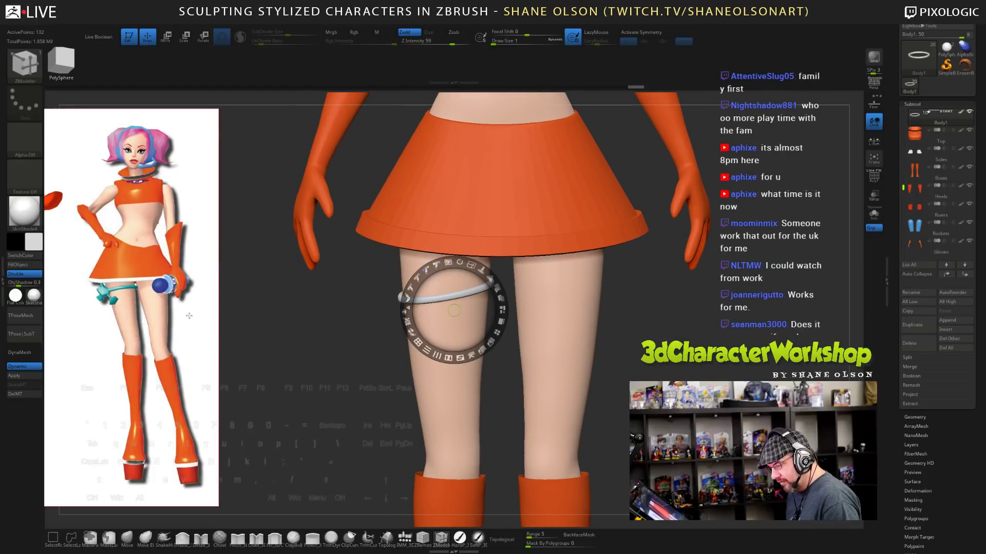
{"action": "key", "text": "z"}
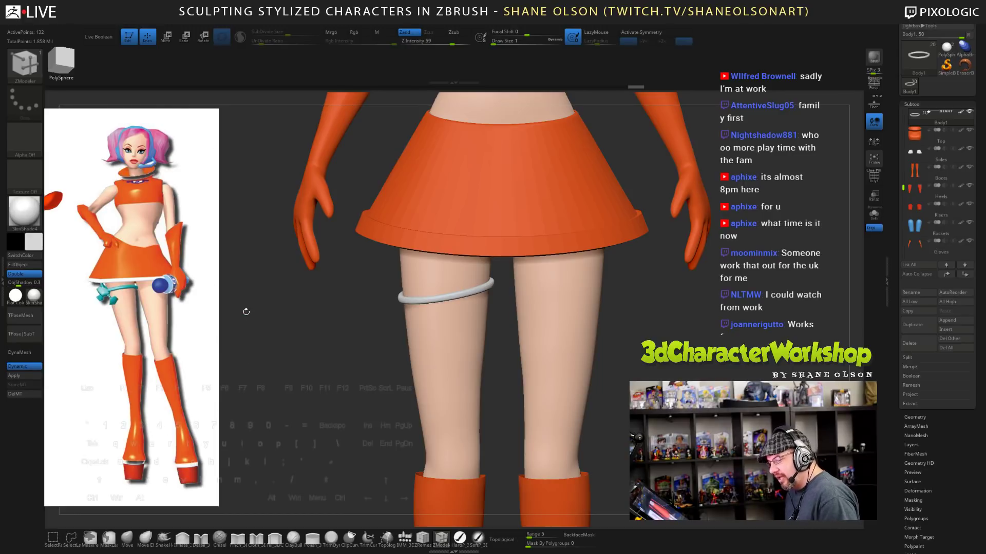
{"action": "key", "text": "s"}
{"action": "left_click_drag", "start_coordinate": [249, 316], "coordinate": [258, 317]}
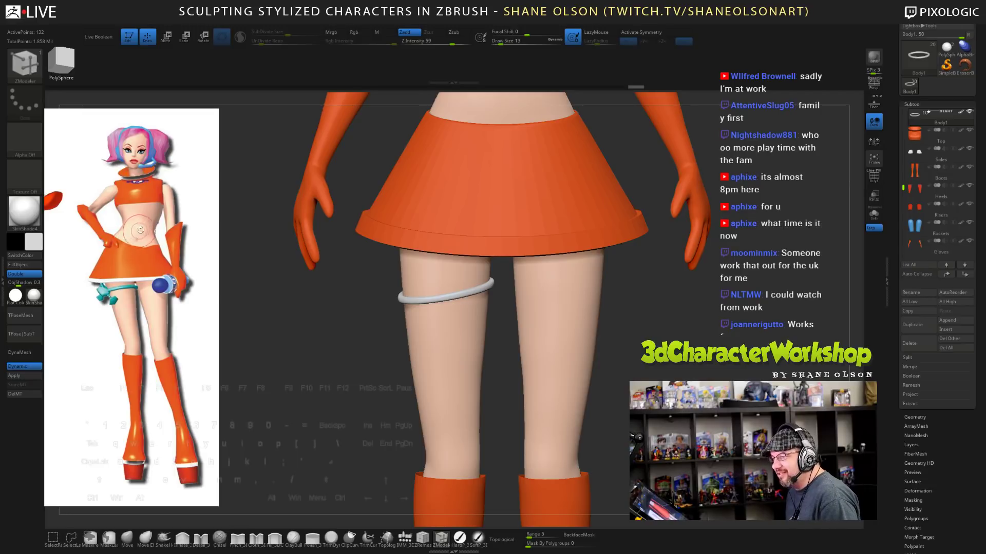
- Try to sample colours from the character reference image with Spotlight editing off
{"action": "key", "text": "c"}
{"action": "key", "text": "c"}
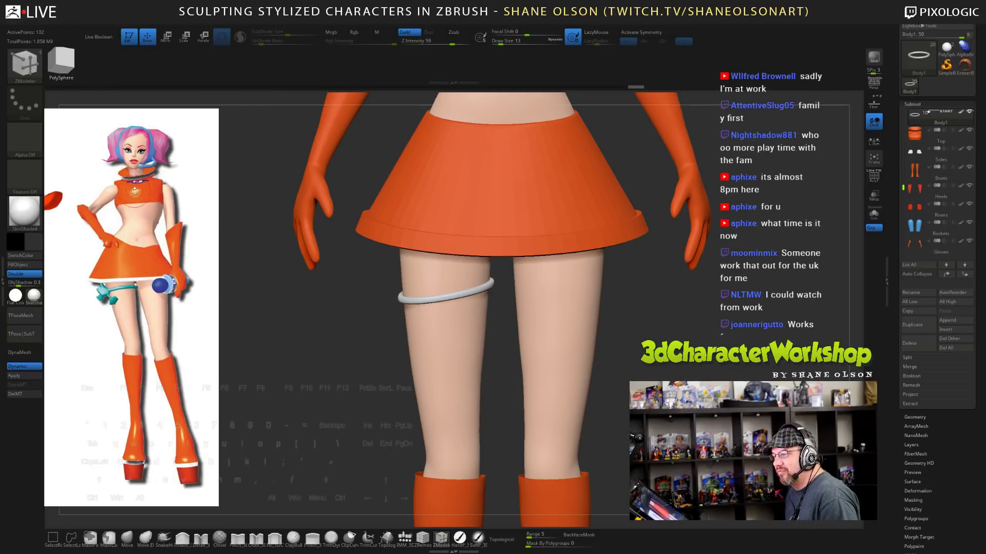
{"action": "key", "text": "c"}
{"action": "key", "text": "c"}
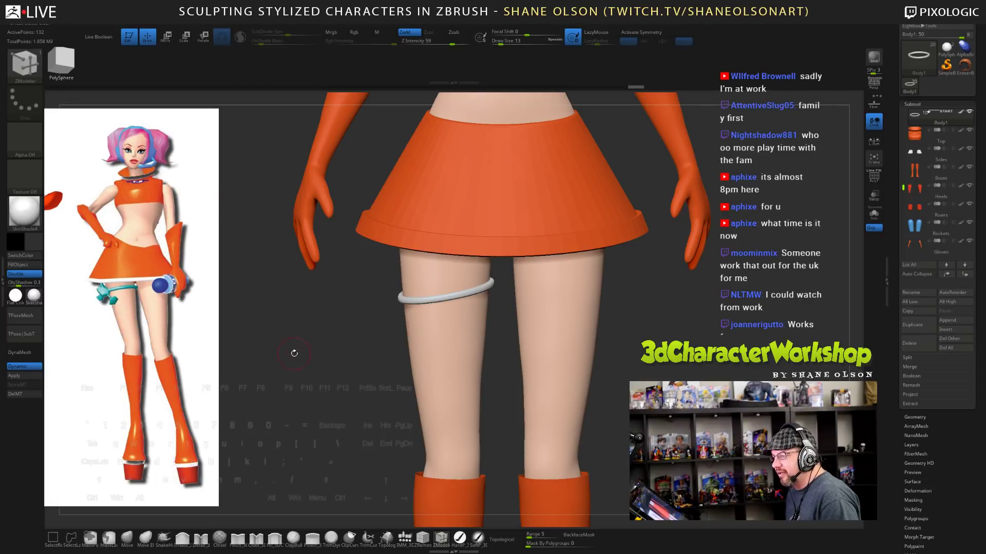
{"action": "key", "text": "c"}
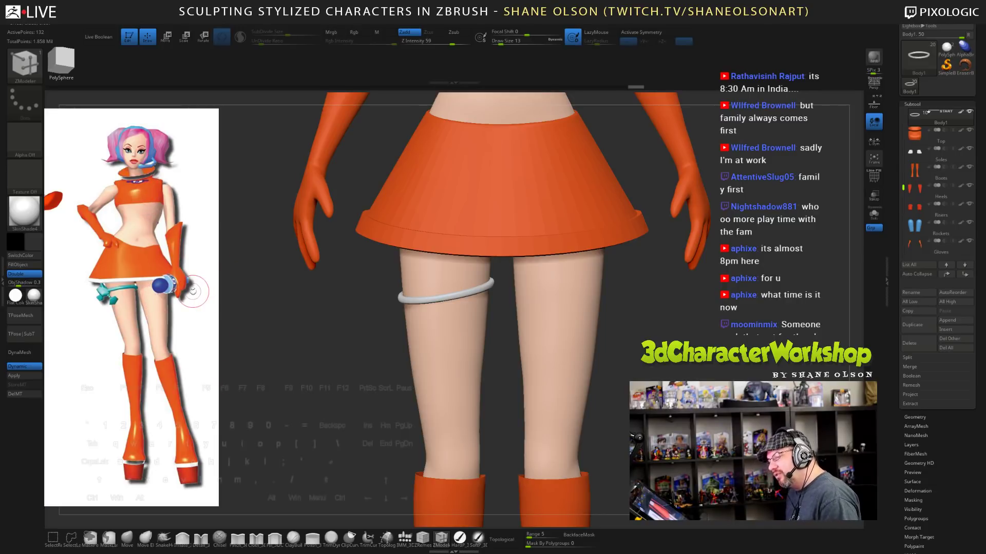
- Activate Spotlight editing, move its wheel beside the leg, and sample the garter's teal from the reference image as the active colour
{"action": "key", "text": "z"}
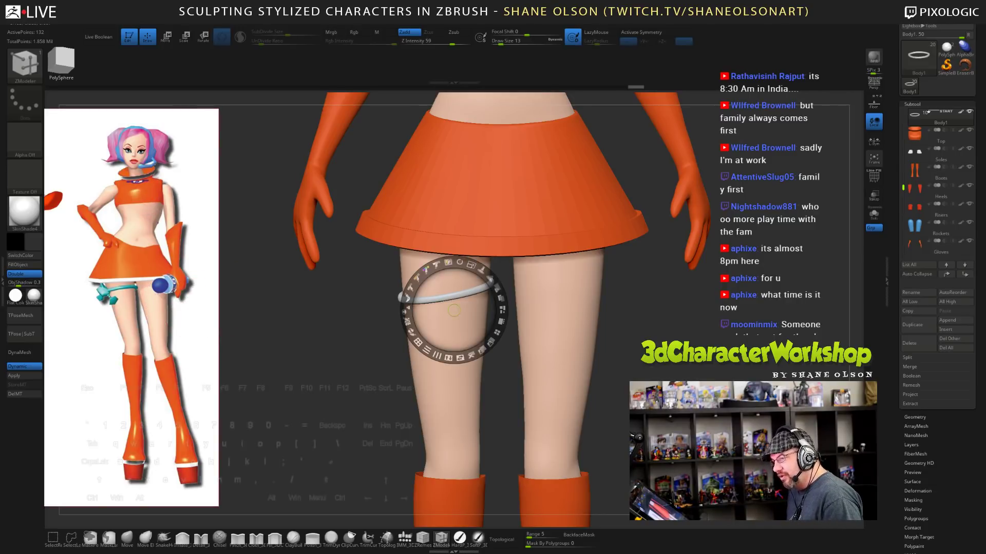
{"action": "left_click_drag", "start_coordinate": [452, 321], "coordinate": [304, 321]}
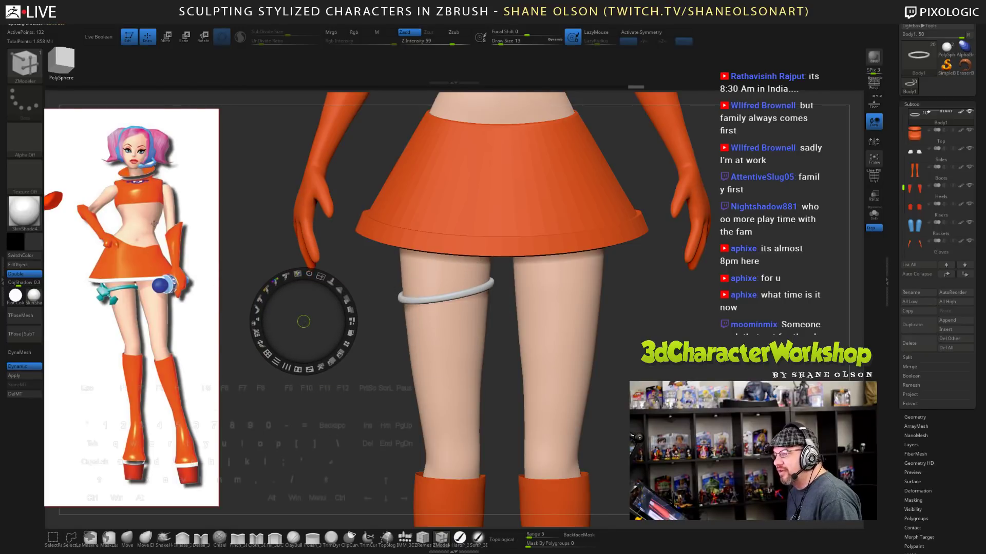
{"action": "key", "text": "c"}
{"action": "key", "text": "c"}
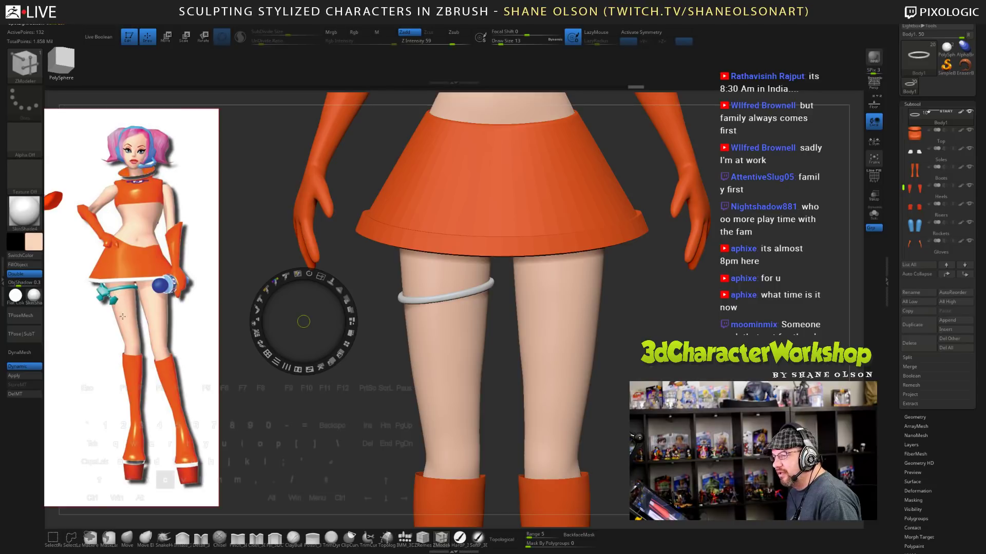
{"action": "key", "text": "c"}
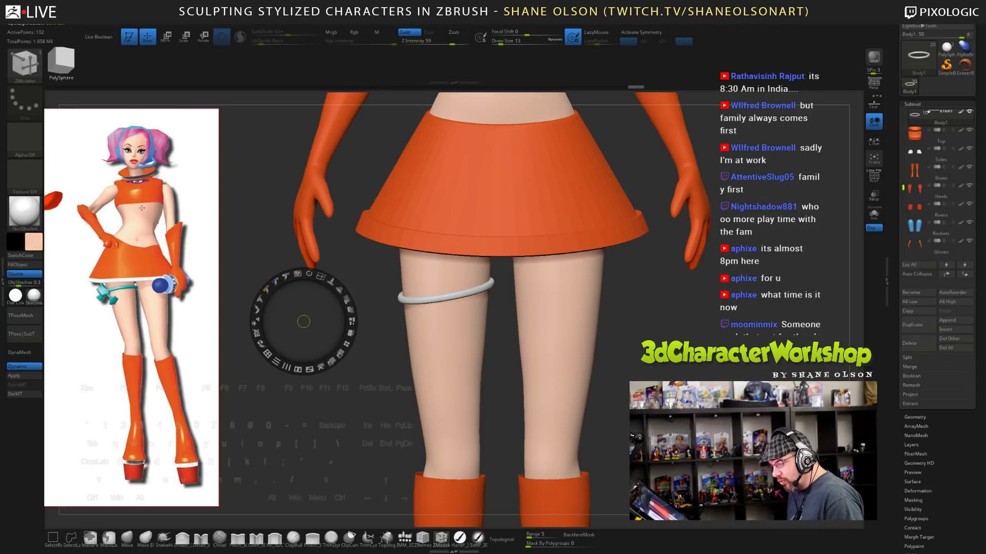
{"action": "key", "text": "c"}
{"action": "key", "text": "c"}
{"action": "key", "text": "c"}
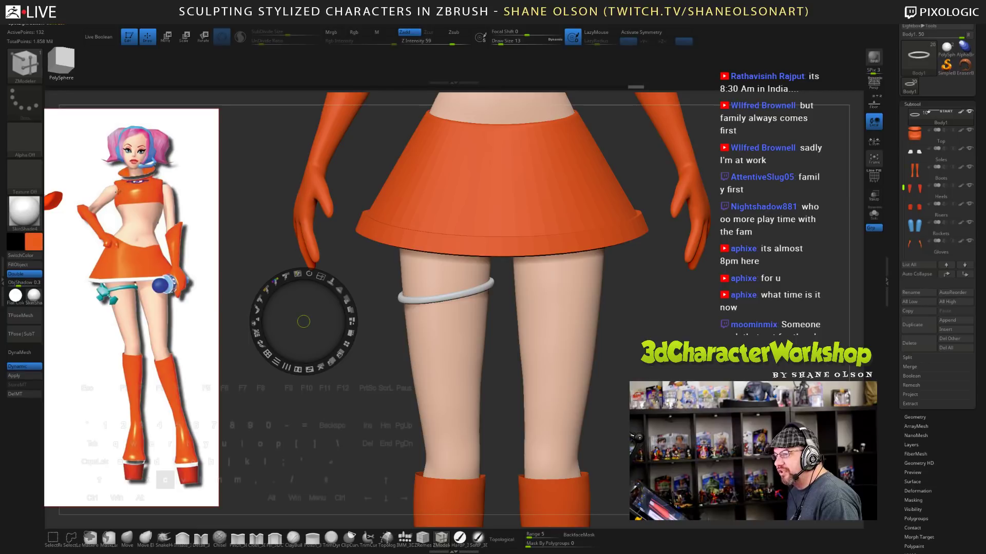
{"action": "key", "text": "c"}
{"action": "key", "text": "c"}
{"action": "key", "text": "c"}
{"action": "key", "text": "c"}
{"action": "key", "text": "c"}
{"action": "key", "text": "c"}
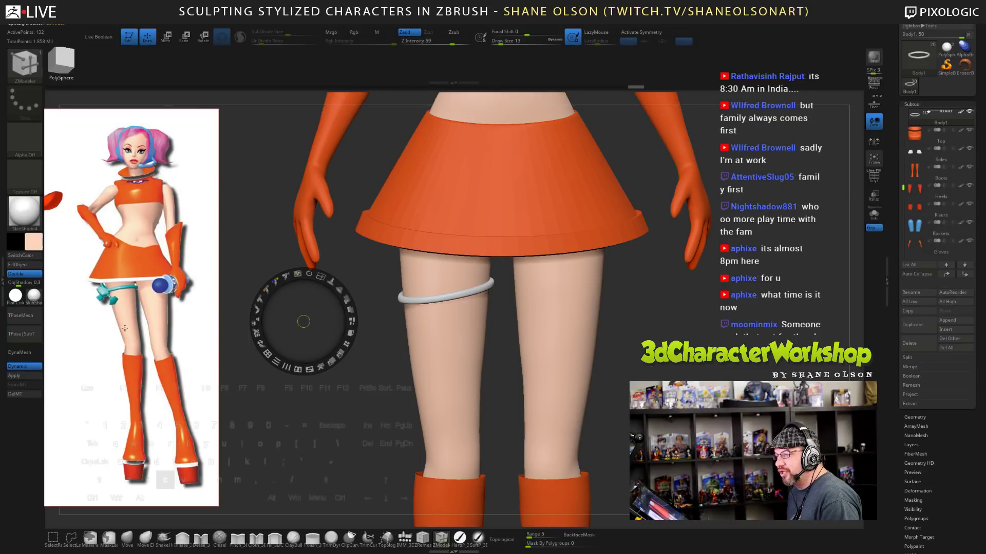
{"action": "key", "text": "c"}
{"action": "key", "text": "c"}
{"action": "key", "text": "c"}
{"action": "key", "text": "c"}
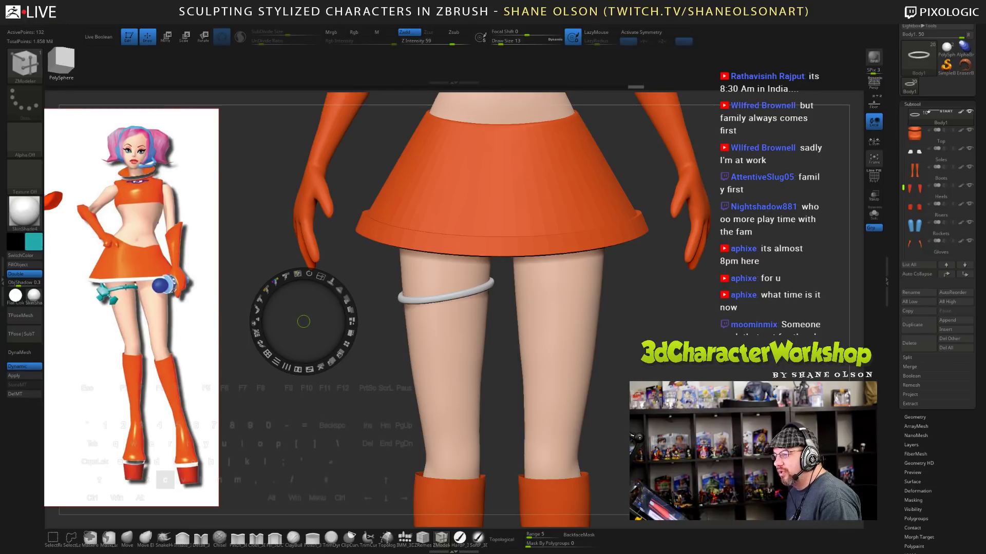
{"action": "key", "text": "z"}
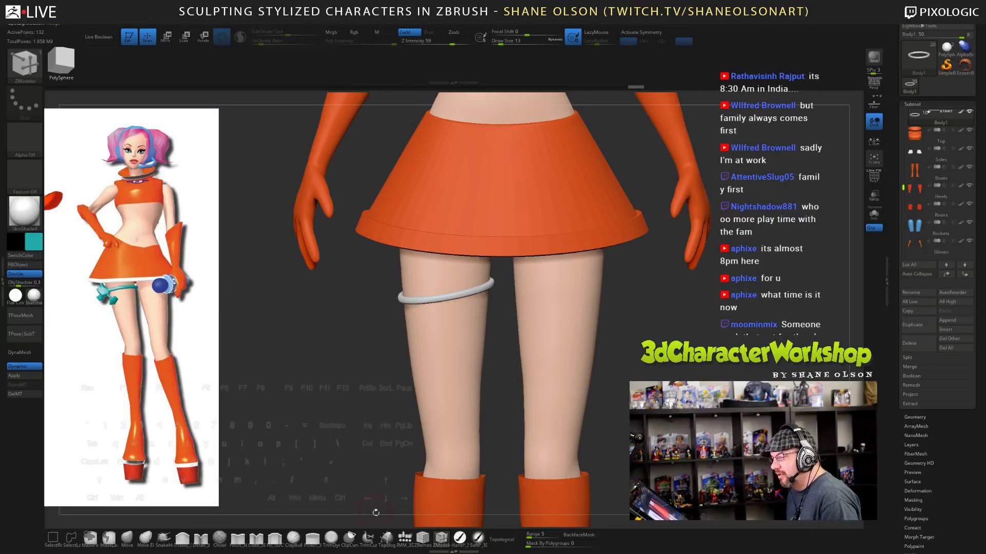
- Switch to the HardP_3DCW brush with Rgb on and fill the garter with the sampled teal
{"action": "left_click", "coordinate": [460, 537]}
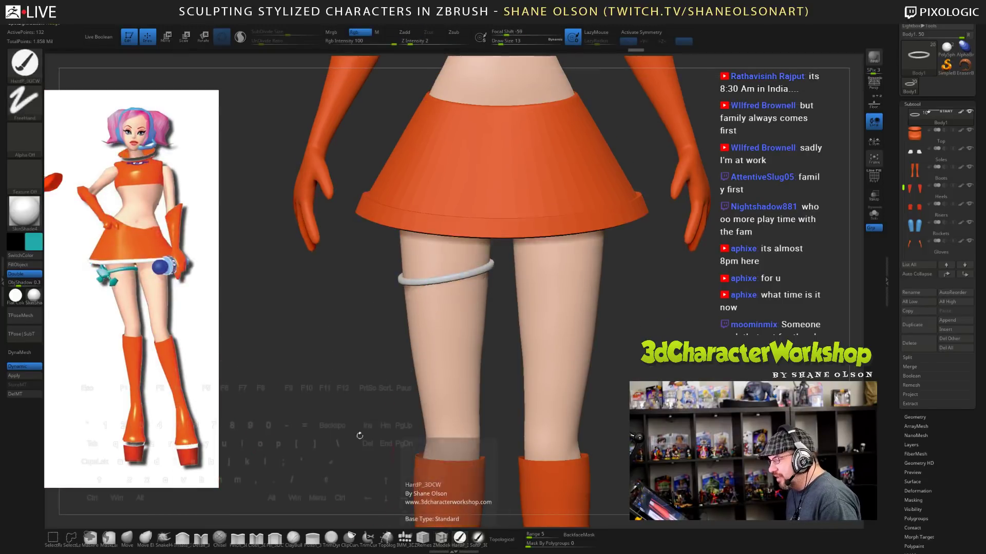
{"action": "left_click", "coordinate": [18, 264]}
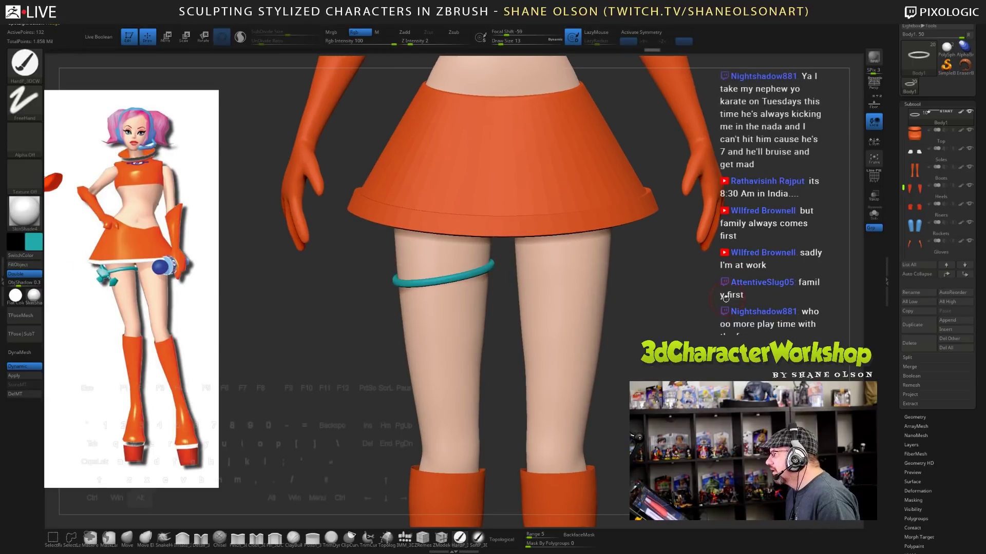
{"action": "left_click_drag", "start_coordinate": [725, 293], "coordinate": [703, 312]}
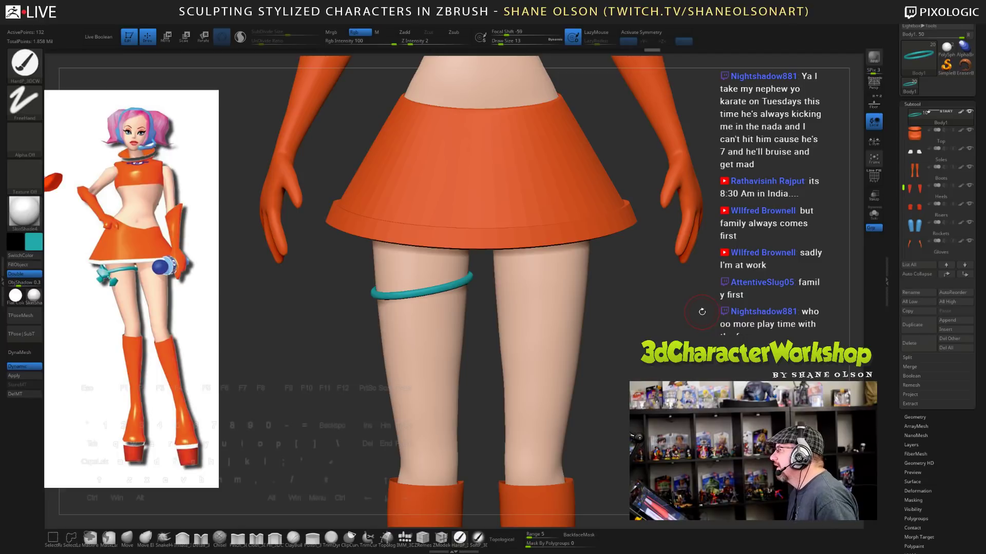
{"action": "left_click_drag", "start_coordinate": [703, 314], "coordinate": [741, 267]}
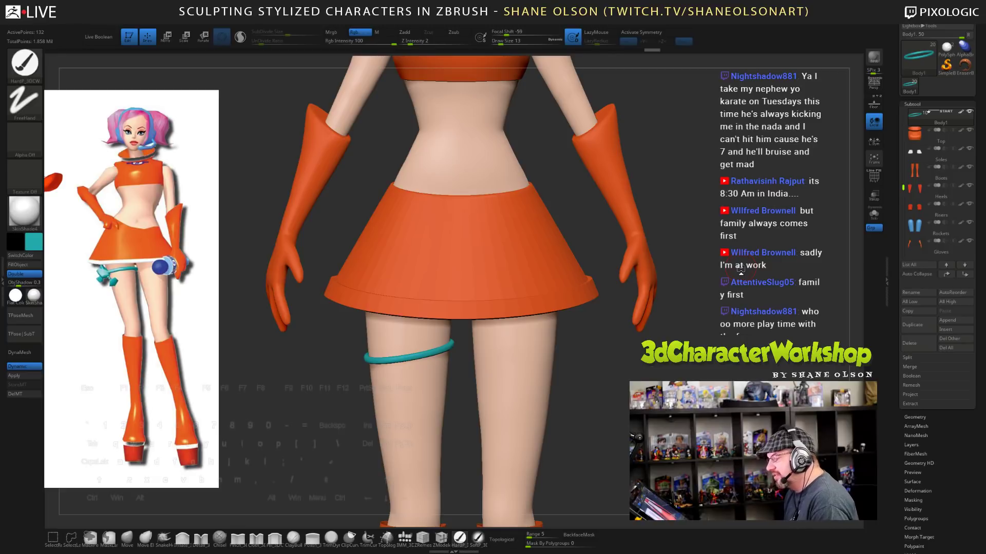
{"action": "left_click_drag", "start_coordinate": [740, 269], "coordinate": [700, 284], "text": "alt"}
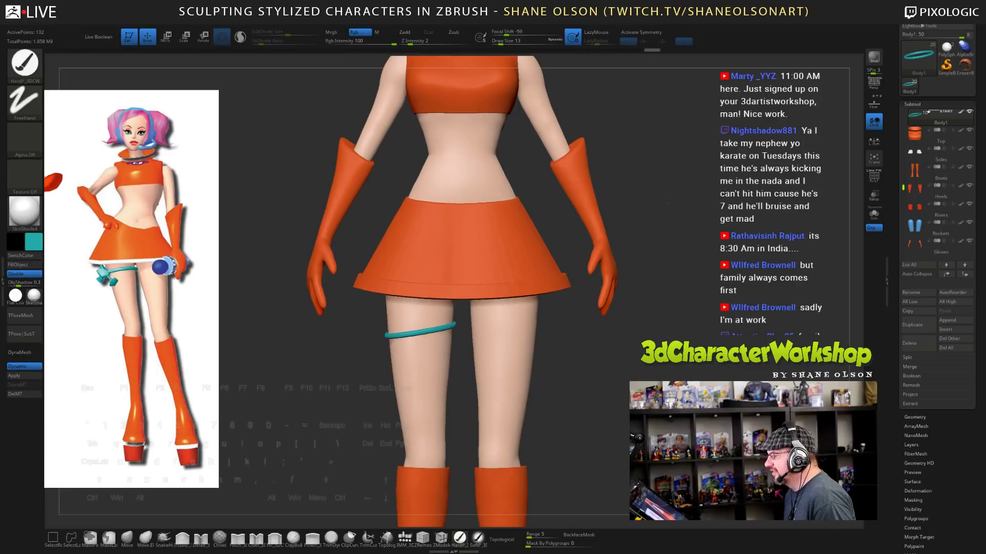
- Select the skirt hem trim subtool, pick a near-white colour and fill the trim with it
{"action": "left_click_drag", "start_coordinate": [663, 214], "coordinate": [625, 272]}
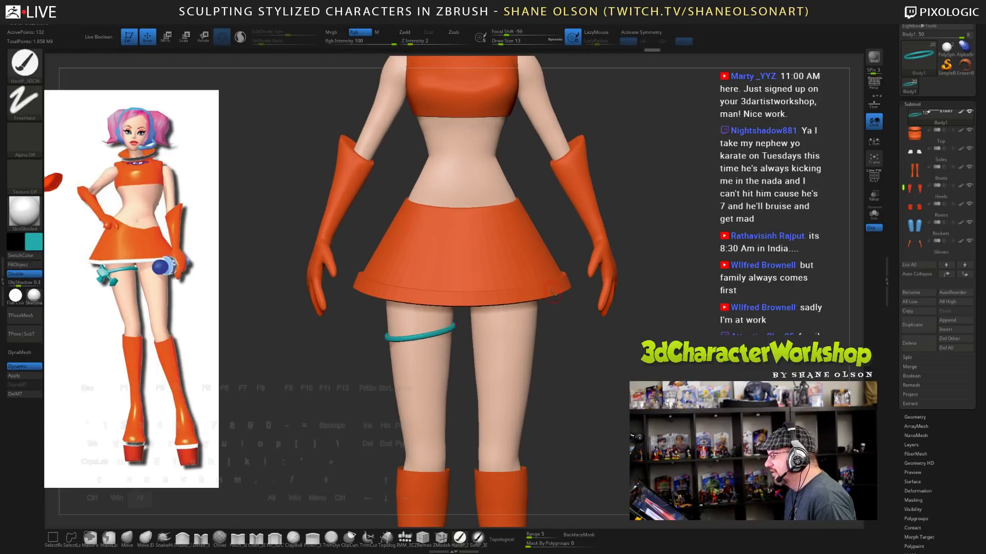
{"action": "left_click", "coordinate": [552, 294], "text": "alt"}
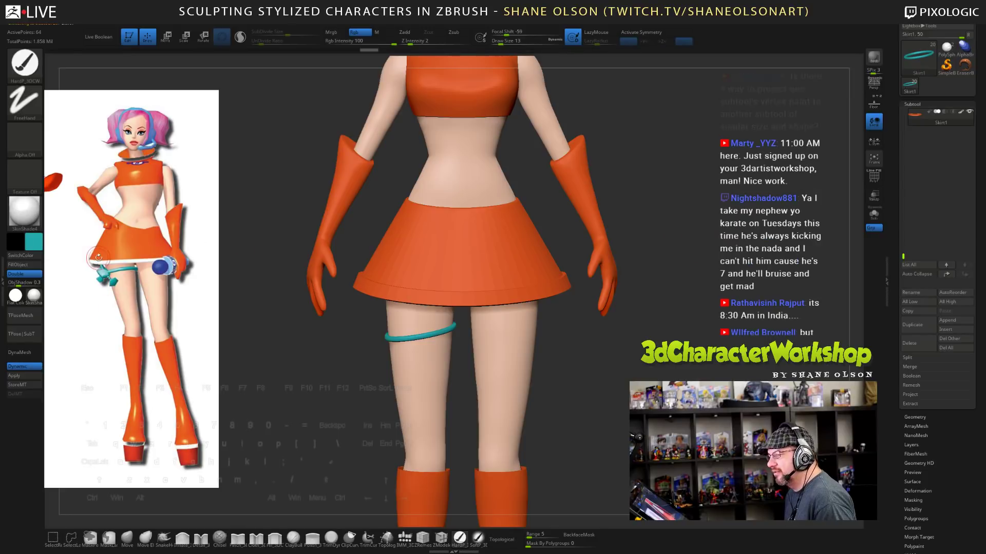
{"action": "left_click", "coordinate": [34, 245]}
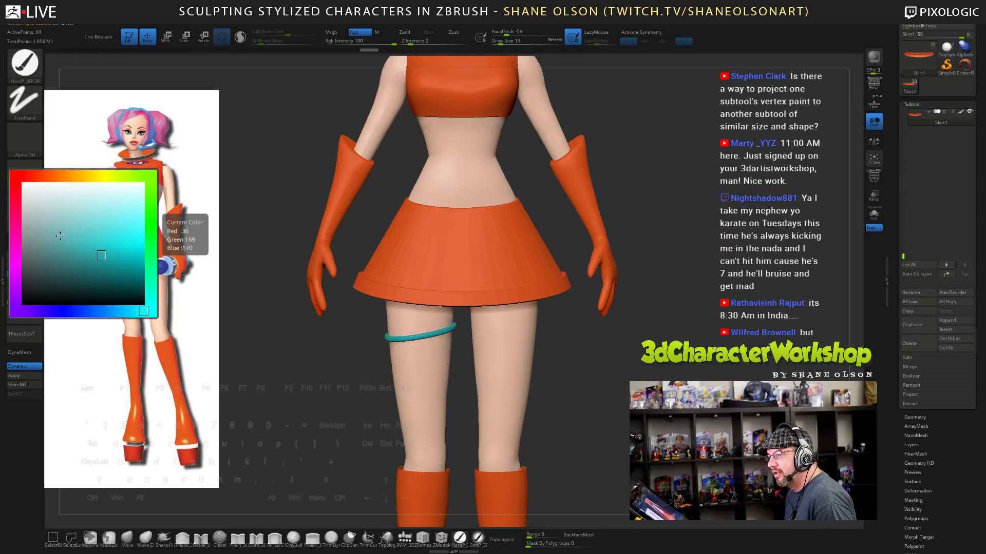
{"action": "left_click", "coordinate": [26, 198]}
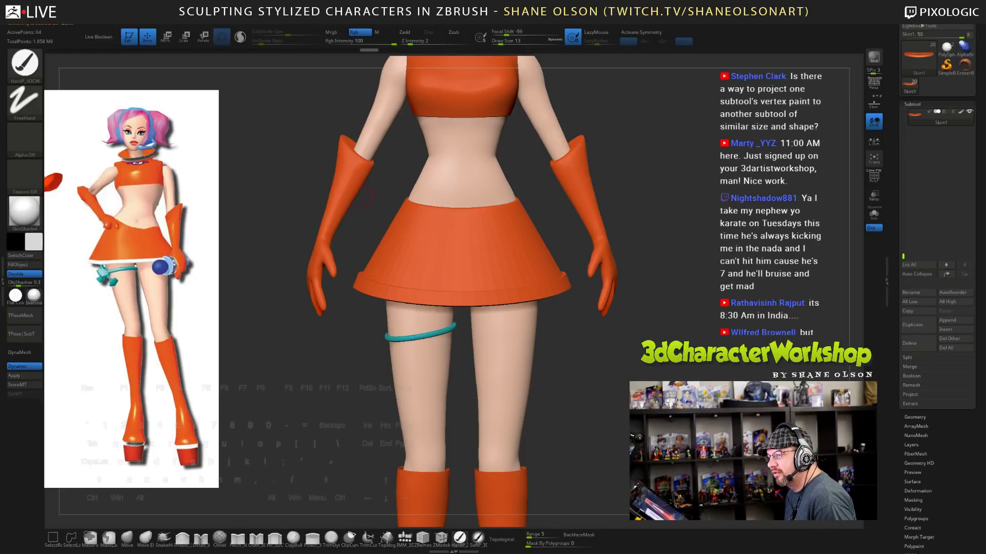
{"action": "left_click", "coordinate": [19, 265]}
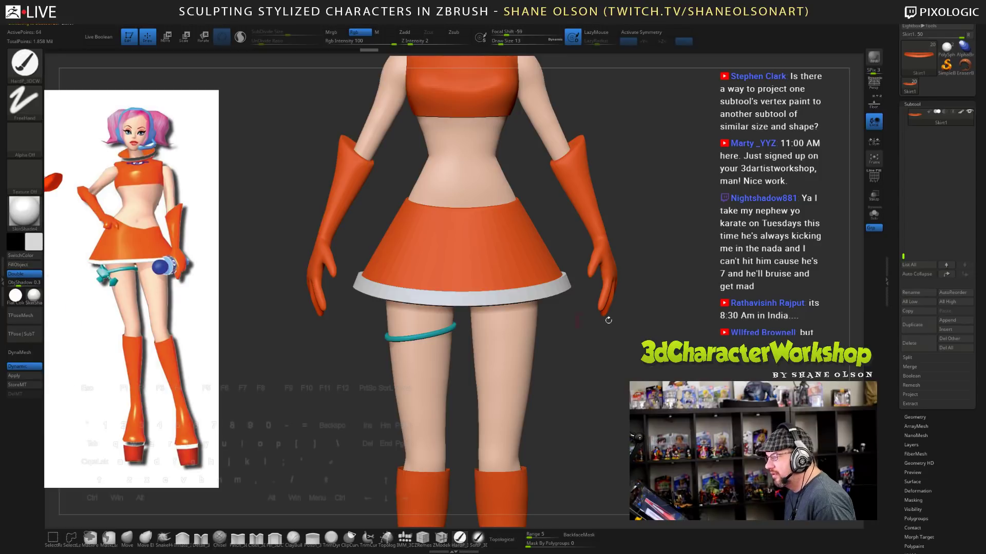
- Compare the coloured garter and skirt trim on the whole figure with the character reference image
{"action": "left_click_drag", "start_coordinate": [695, 367], "coordinate": [692, 316], "text": "alt"}
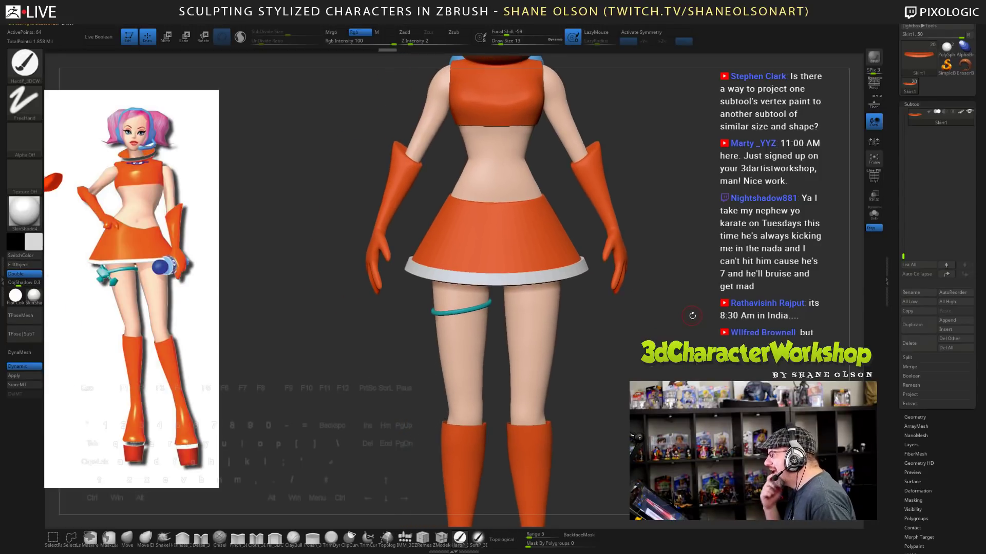
{"action": "left_click_drag", "start_coordinate": [703, 207], "coordinate": [702, 199], "text": "alt"}
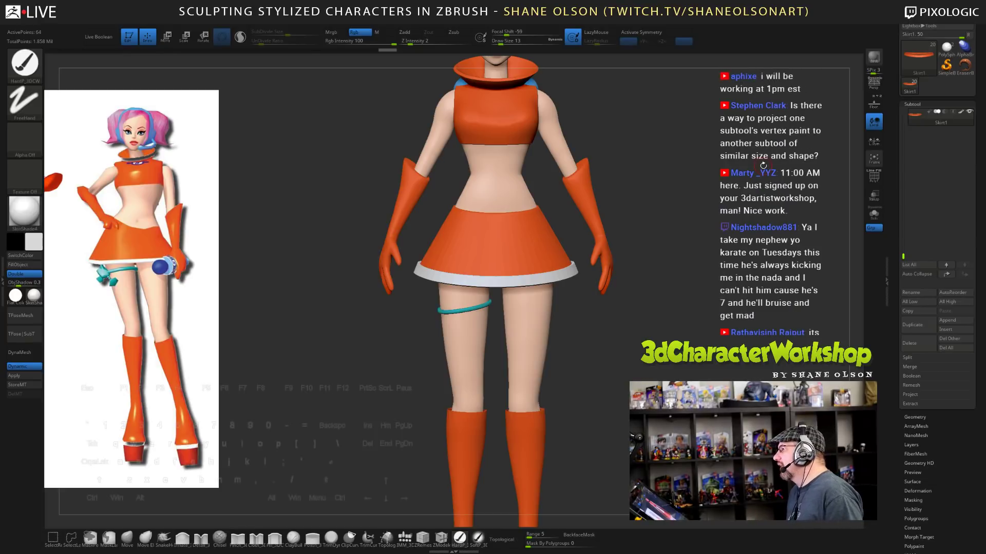
{"action": "right_click_drag", "start_coordinate": [721, 205], "coordinate": [636, 237], "text": "ctrl"}
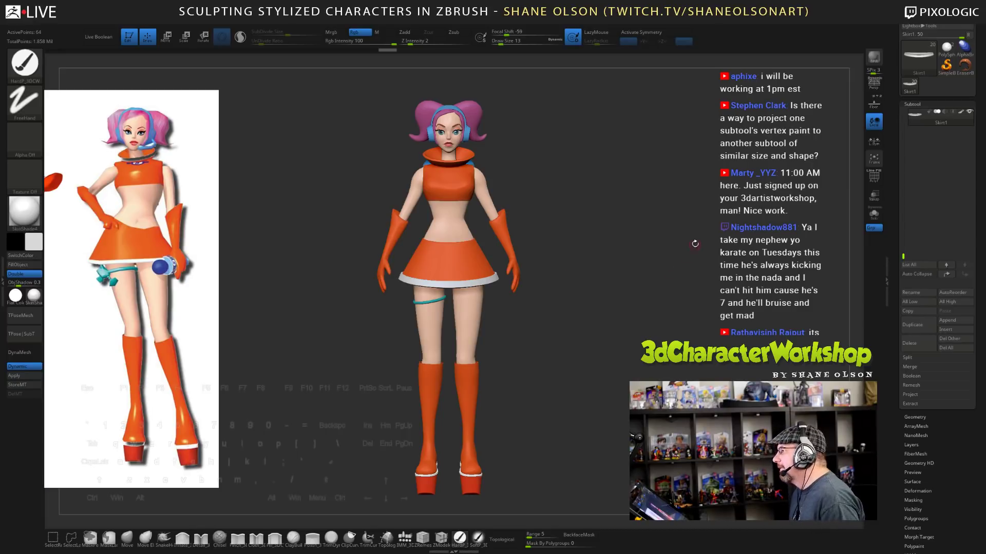
{"action": "left_click_drag", "start_coordinate": [693, 244], "coordinate": [680, 261]}
{"action": "left_click_drag", "start_coordinate": [688, 226], "coordinate": [715, 248], "text": "alt"}
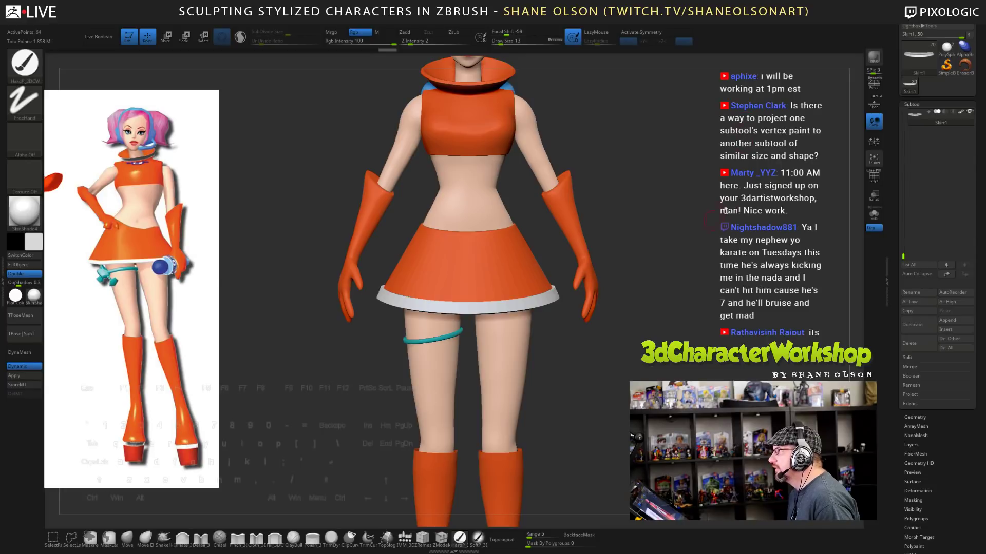
{"action": "left_click_drag", "start_coordinate": [738, 272], "coordinate": [792, 367], "text": "alt"}
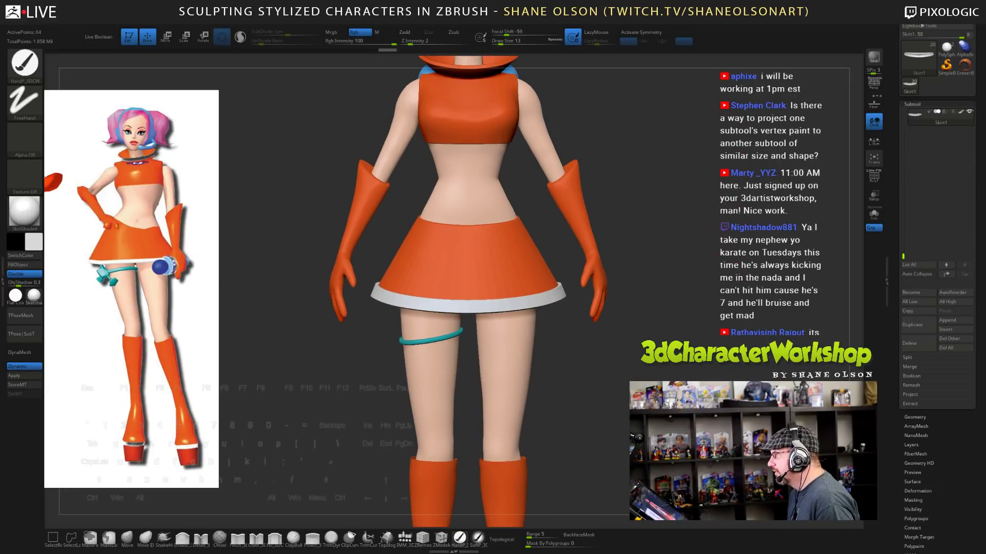
{"action": "scroll", "coordinate": [892, 370], "scroll_direction": "down", "scroll_amount": 3}
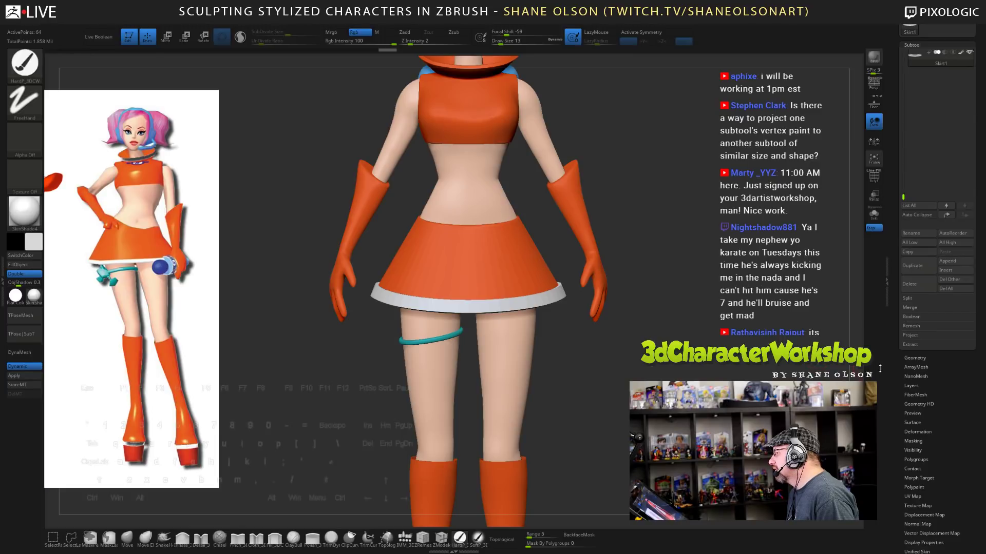
{"action": "left_click_drag", "start_coordinate": [896, 394], "coordinate": [897, 370]}
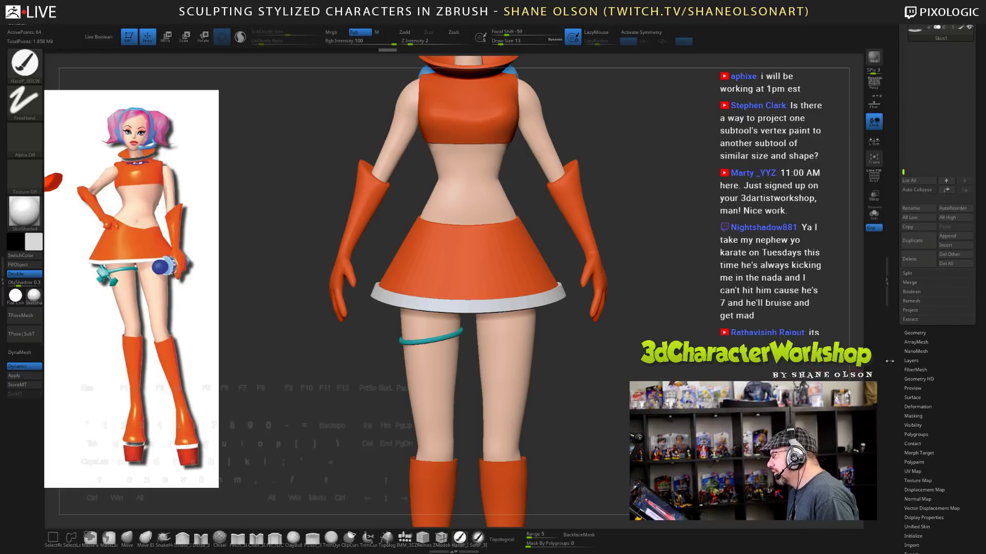
{"action": "left_click", "coordinate": [919, 334]}
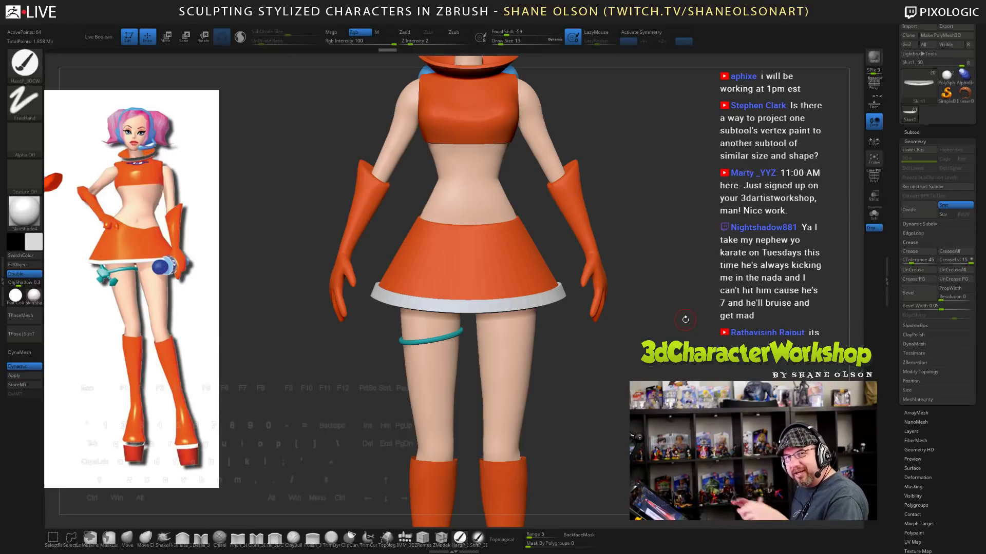
{"action": "left_click_drag", "start_coordinate": [678, 317], "coordinate": [701, 300]}
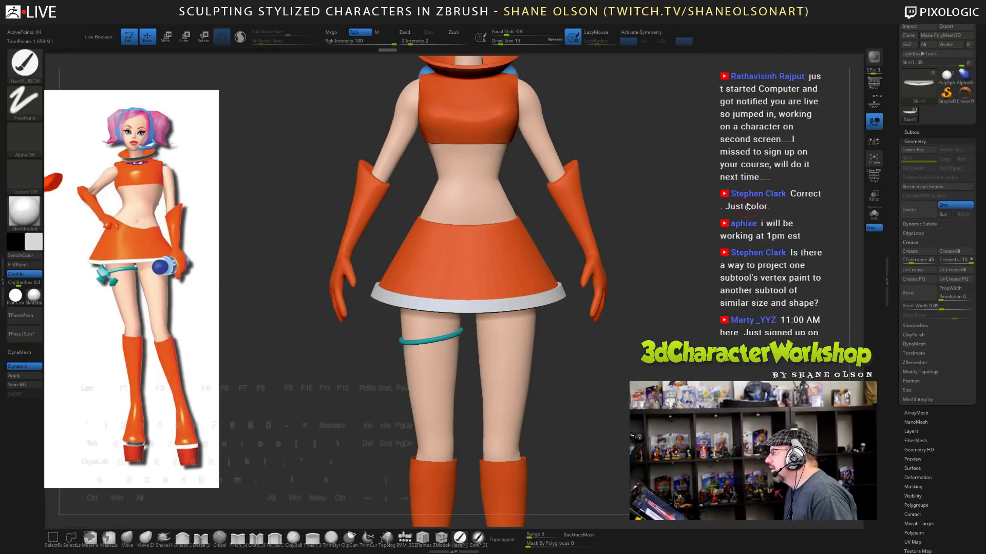
{"action": "mouse_move", "coordinate": [747, 209]}
{"action": "left_mouse_down"}
{"action": "mouse_move", "coordinate": [768, 208]}
{"action": "mouse_move", "coordinate": [747, 209]}
{"action": "left_mouse_up"}
{"action": "left_click_drag", "start_coordinate": [752, 245], "coordinate": [752, 241], "text": "alt"}
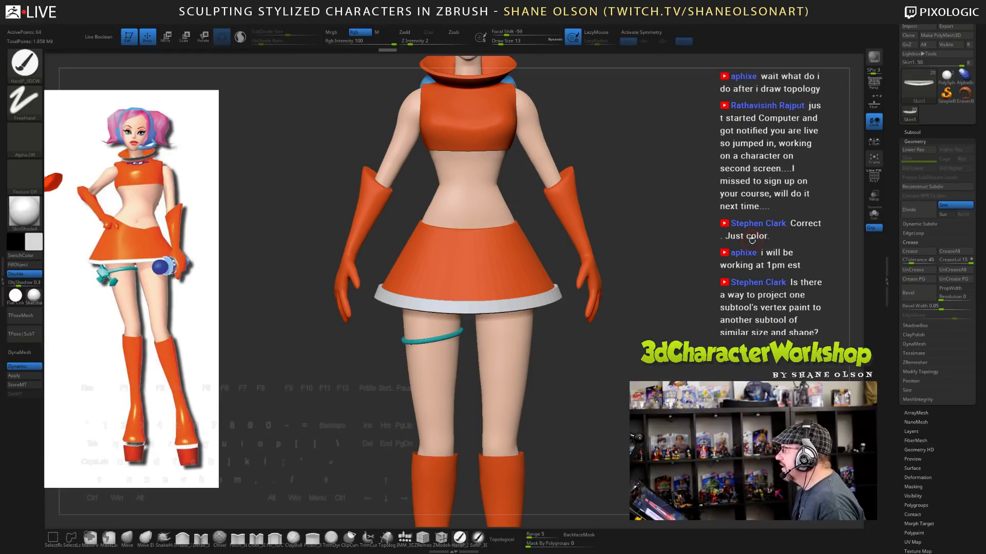
- Switch the active tool to PolySphere and hide the Spotlight reference image
{"action": "left_click", "coordinate": [913, 132]}
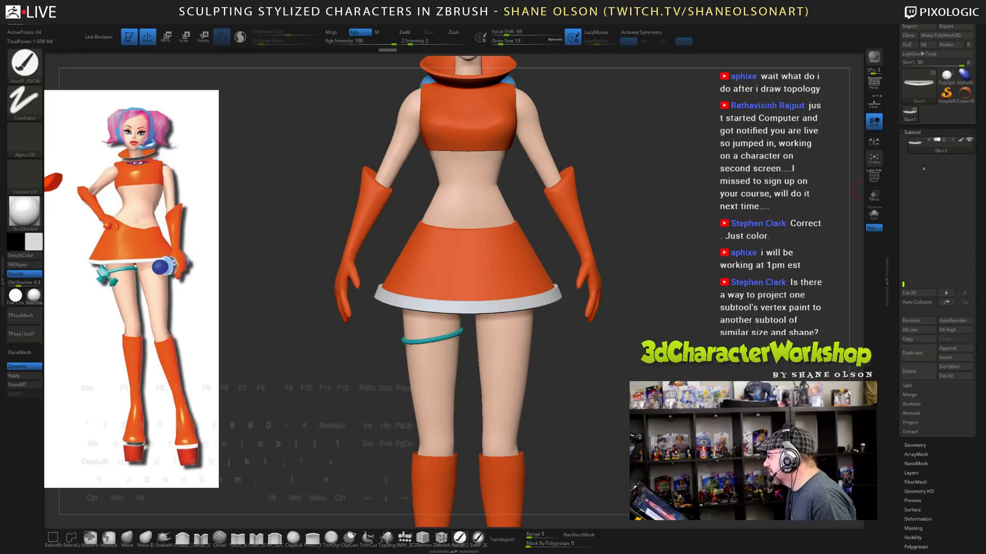
{"action": "left_click", "coordinate": [946, 76]}
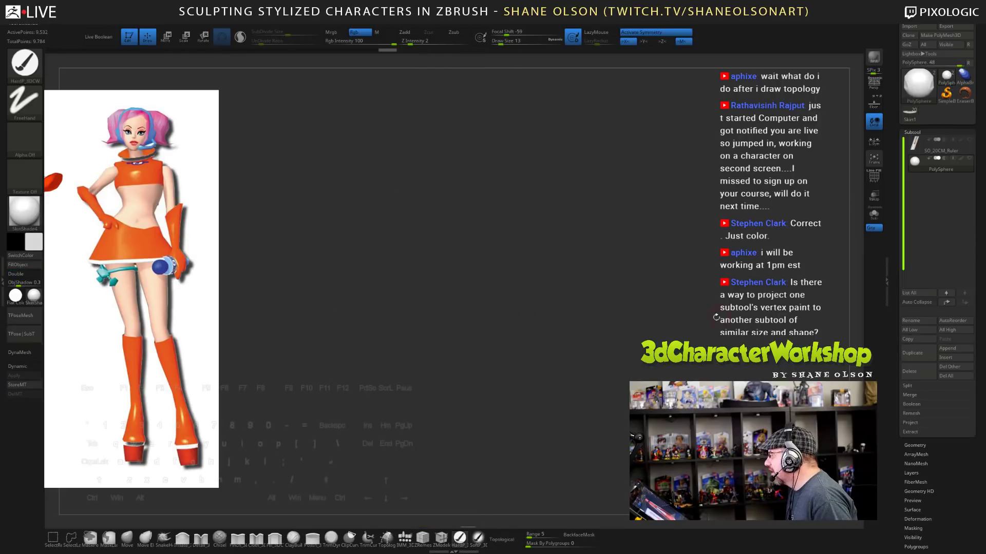
{"action": "key", "text": "shift+z"}
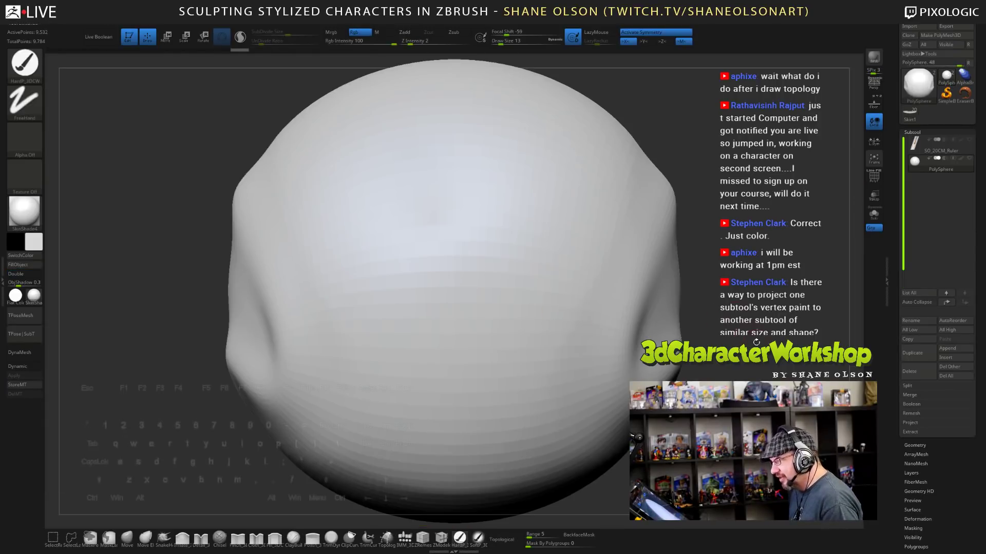
- Duplicate the sphere within its subtool using the Move gizmo, then shift the copy back up over the masked original
{"action": "mouse_move", "coordinate": [701, 319]}
{"action": "left_mouse_down", "text": "alt"}
{"action": "mouse_move", "coordinate": [715, 262]}
{"action": "mouse_move", "coordinate": [618, 303]}
{"action": "left_mouse_up", "text": "alt"}
{"action": "left_click_drag", "start_coordinate": [617, 303], "coordinate": [576, 286]}
{"action": "key", "text": "w"}
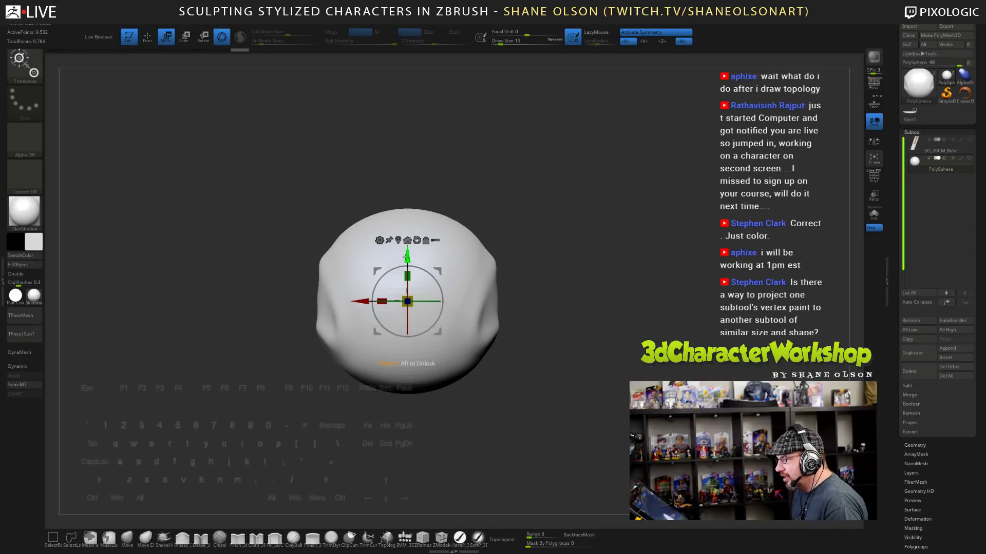
{"action": "left_click_drag", "start_coordinate": [406, 257], "coordinate": [406, 264], "text": "ctrl"}
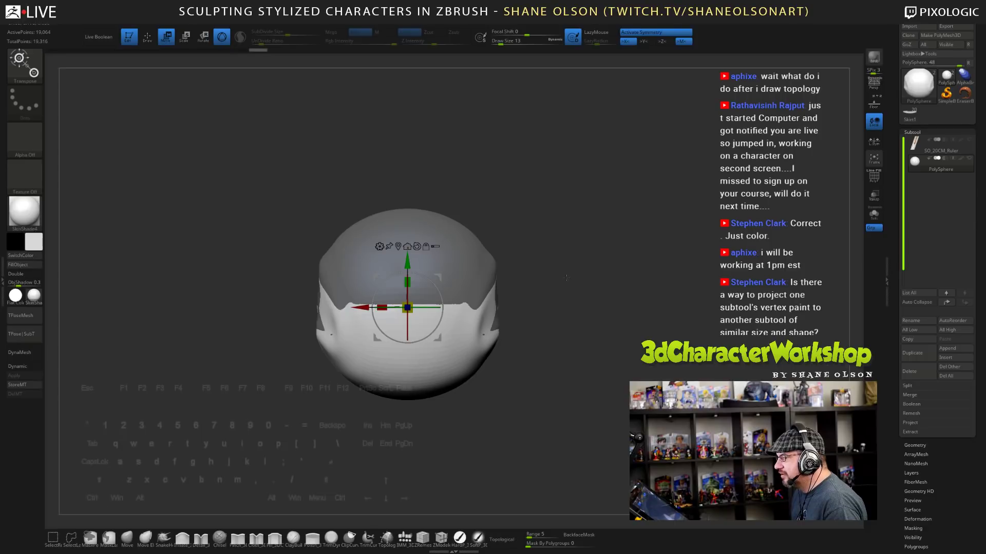
{"action": "left_click_drag", "start_coordinate": [601, 277], "coordinate": [580, 280]}
{"action": "left_click_drag", "start_coordinate": [409, 265], "coordinate": [410, 258]}
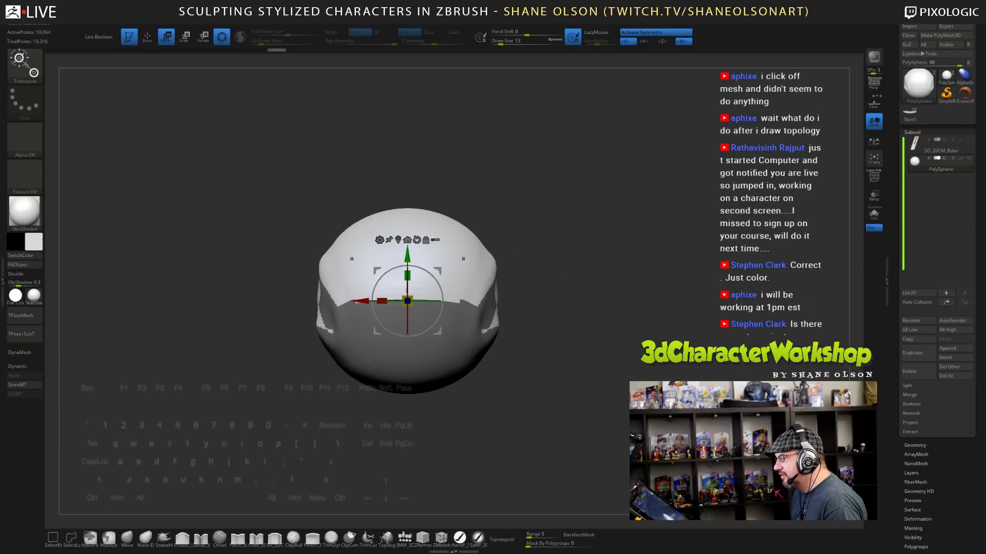
- Try to separate the duplicated sphere into subtools with Groups Split
{"action": "key", "text": "space"}
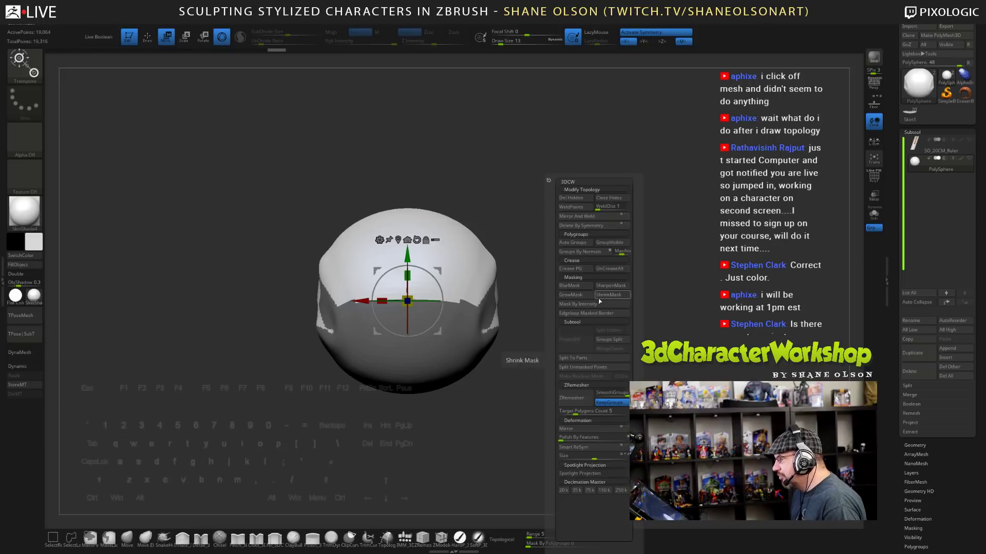
{"action": "left_click", "coordinate": [601, 340]}
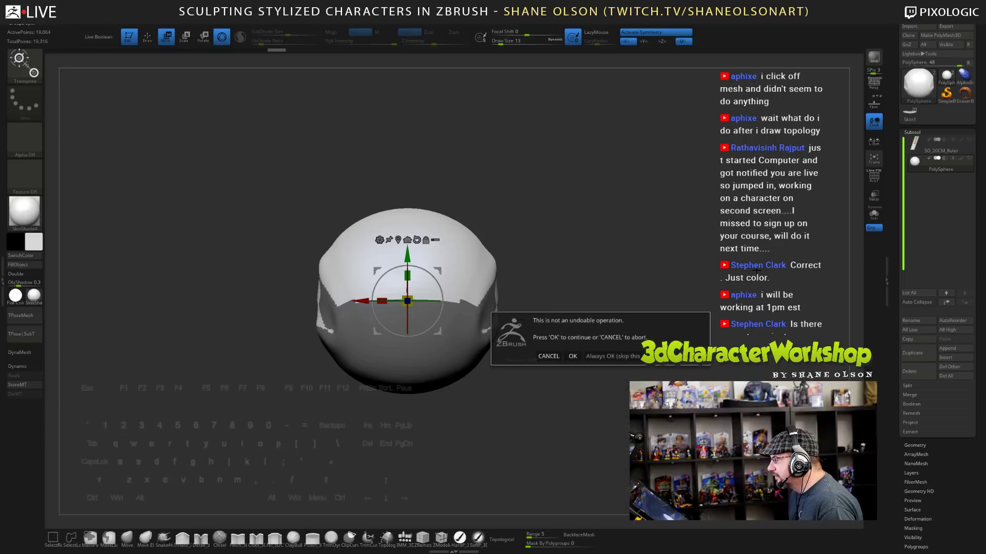
{"action": "left_click", "coordinate": [572, 356]}
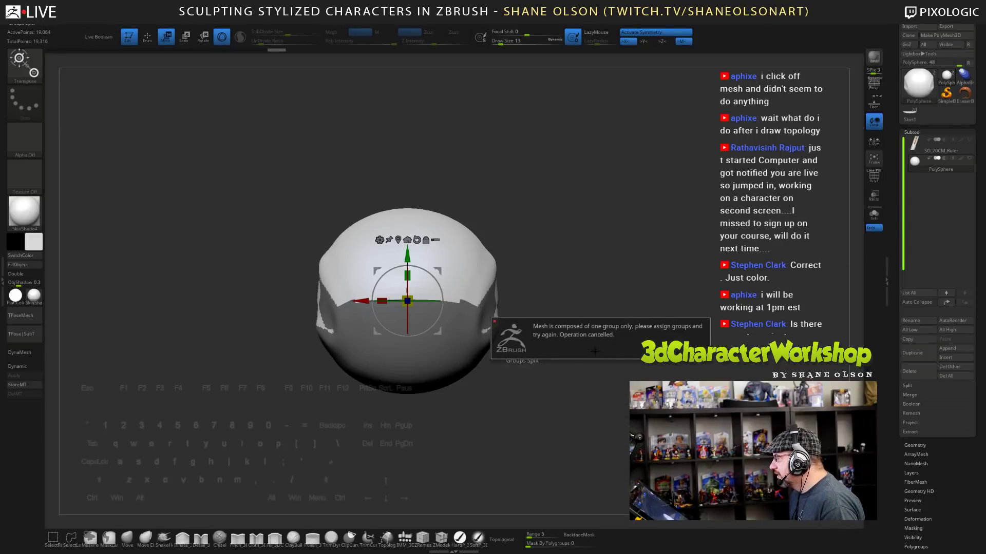
- Split the unmasked sphere copy into its own subtool with Split Unmasked Points
{"action": "scroll", "coordinate": [889, 371], "scroll_direction": "down", "scroll_amount": 2}
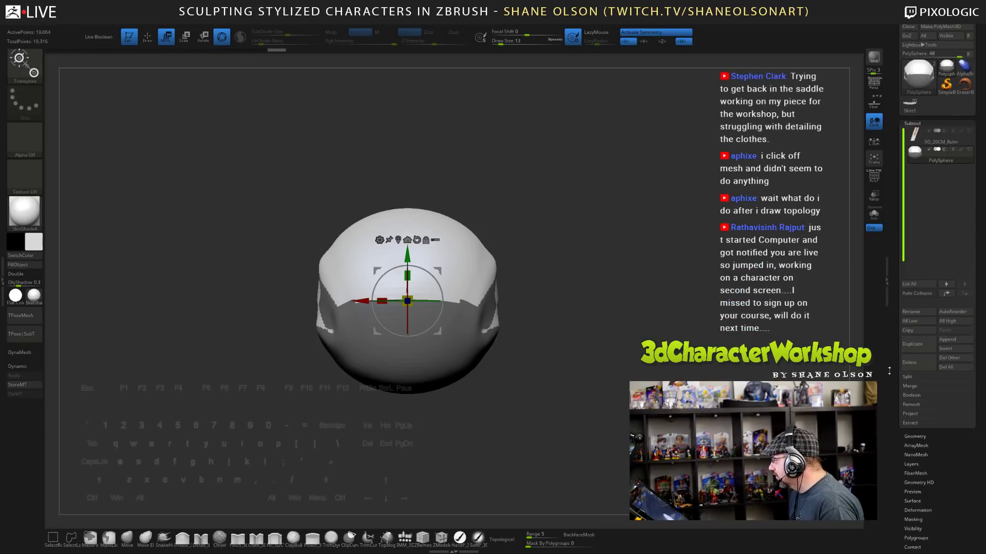
{"action": "scroll", "coordinate": [889, 371], "scroll_direction": "down", "scroll_amount": 2}
{"action": "left_click", "coordinate": [916, 418]}
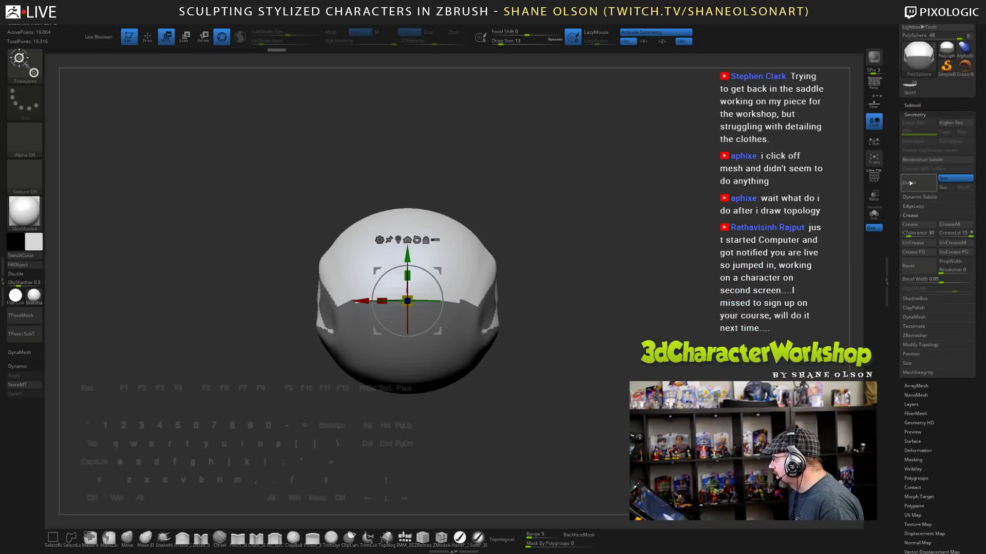
{"action": "key", "text": "space"}
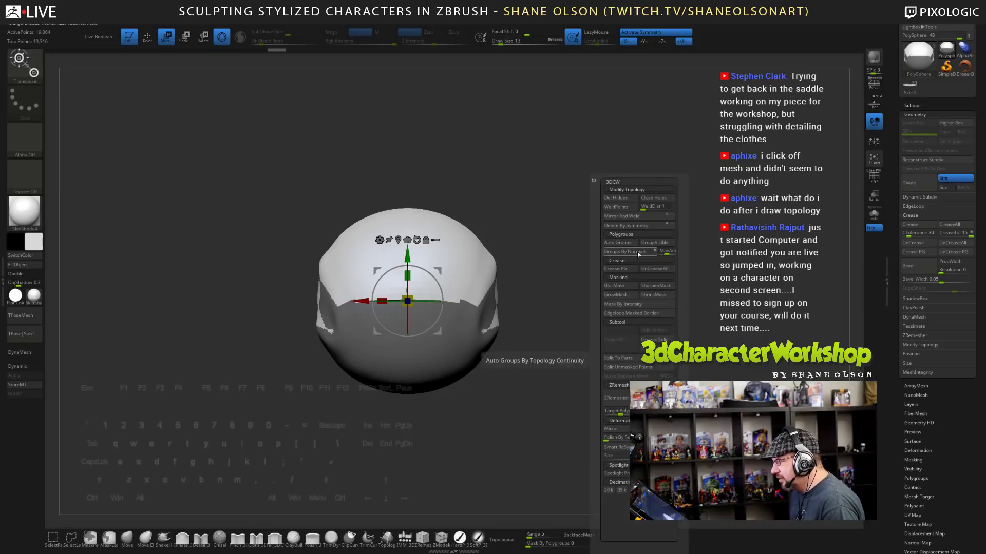
{"action": "left_click", "coordinate": [637, 367]}
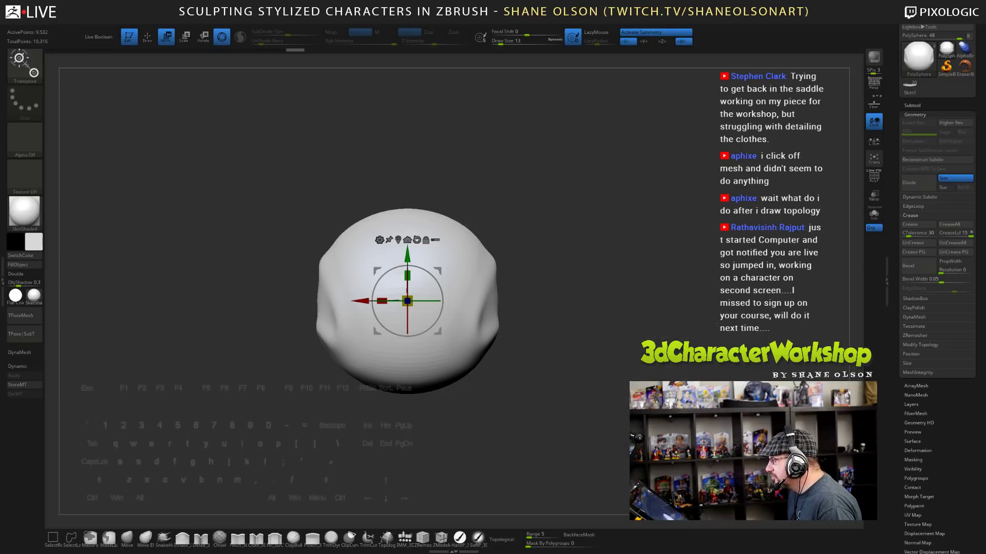
- Pick a muted red colour and fill the PolySphere subtool with it
{"action": "left_click", "coordinate": [919, 106]}
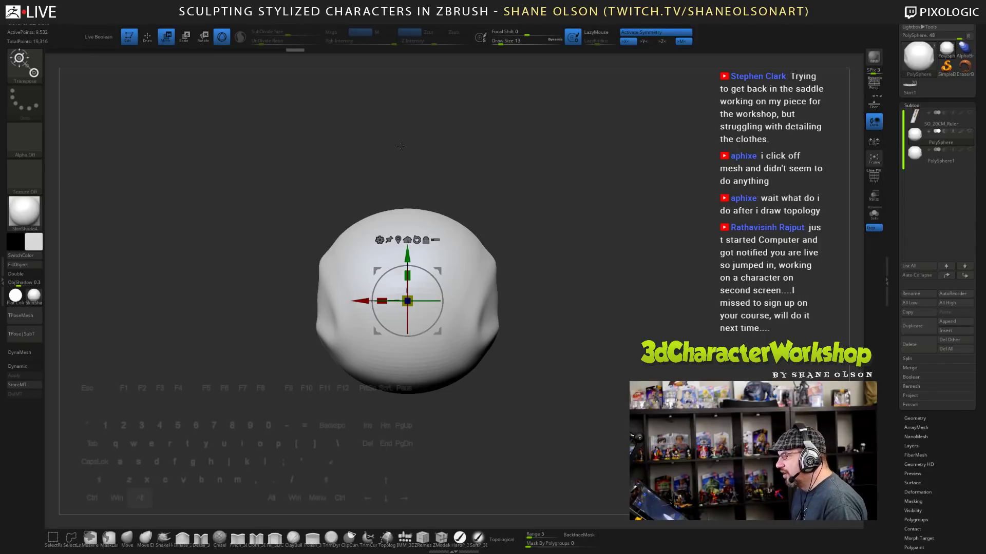
{"action": "left_click_drag", "start_coordinate": [400, 145], "coordinate": [429, 145], "text": "alt"}
{"action": "left_click", "coordinate": [34, 242]}
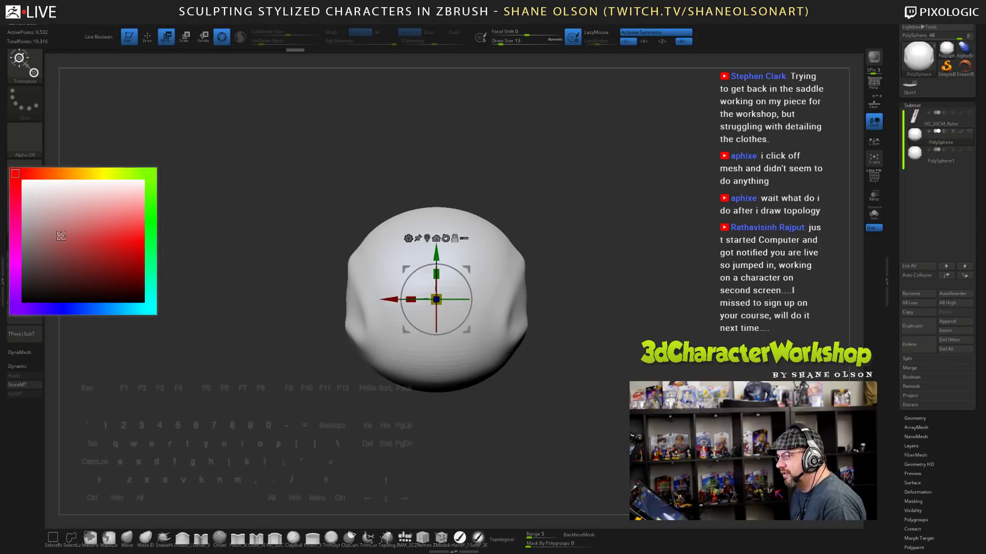
{"action": "left_click", "coordinate": [60, 236]}
{"action": "left_click", "coordinate": [33, 265]}
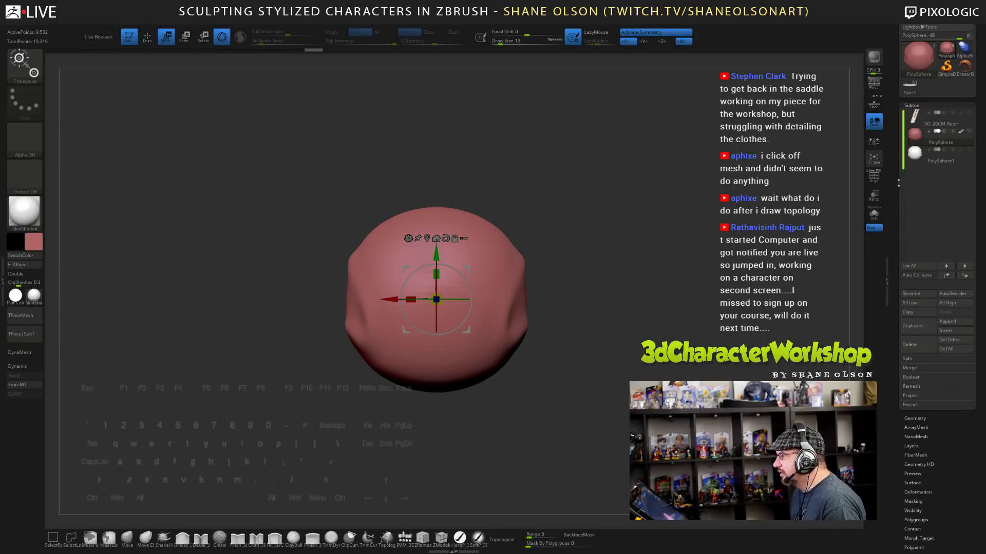
- Select the PolySphere1 subtool, show both spheres together, and fill PolySphere1 with a dark purple
{"action": "left_click", "coordinate": [941, 156]}
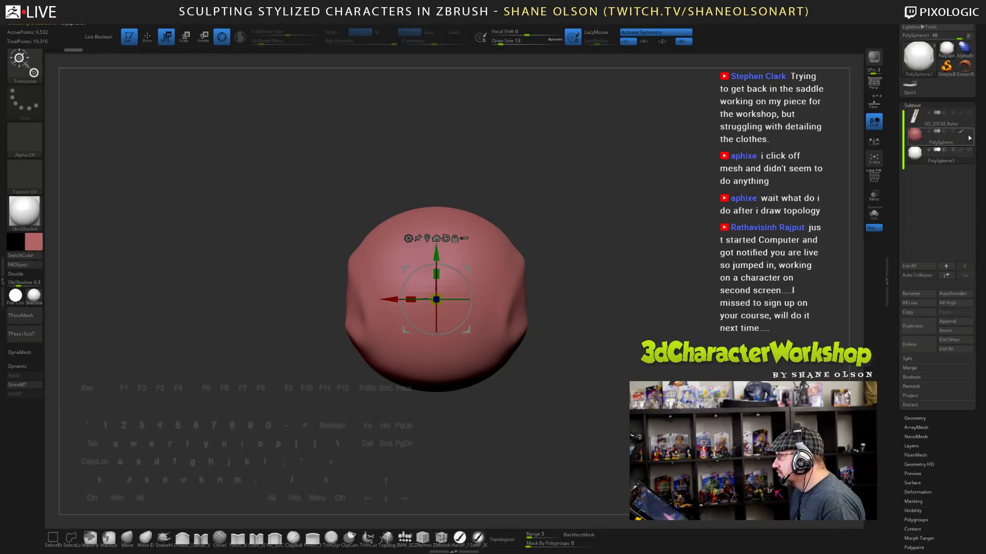
{"action": "mouse_move", "coordinate": [977, 129]}
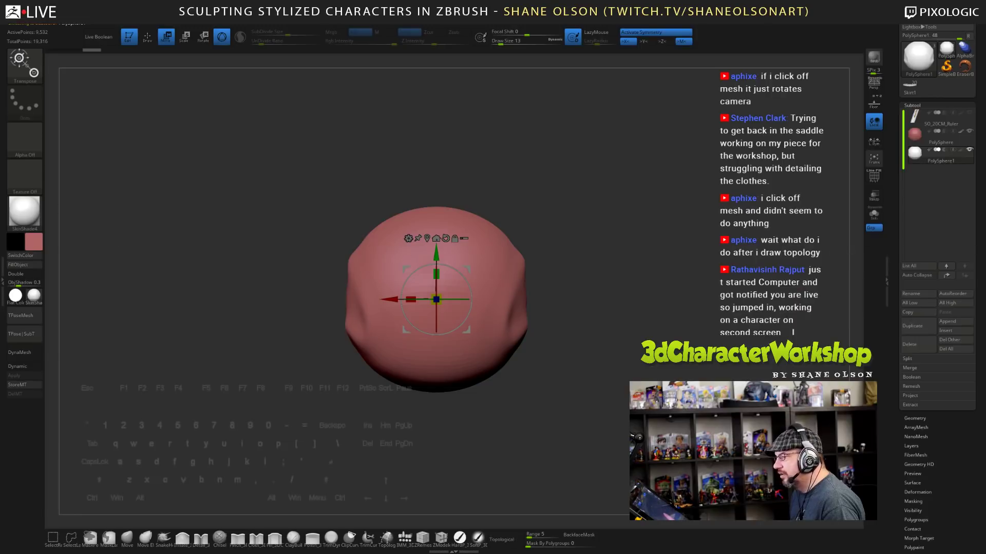
{"action": "left_click", "coordinate": [33, 241]}
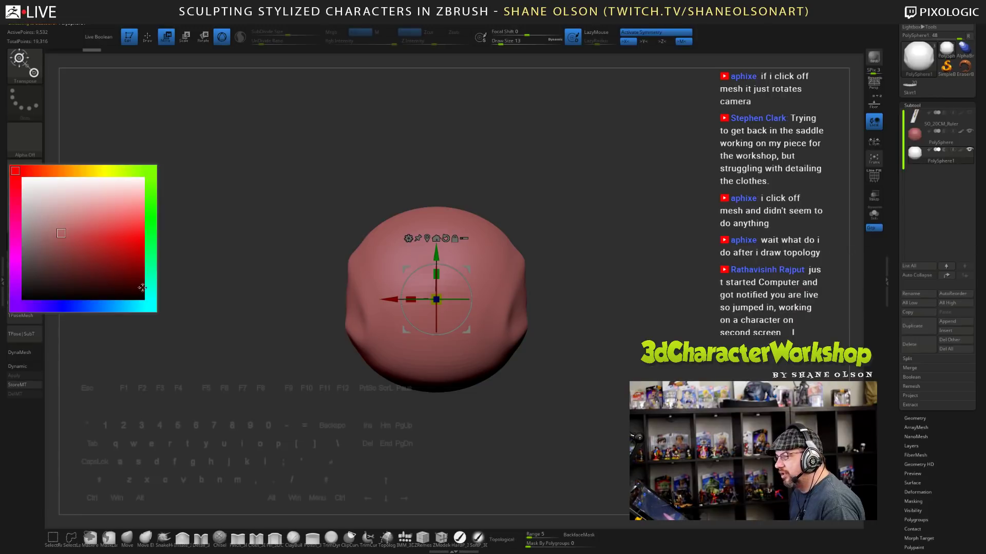
{"action": "left_click", "coordinate": [39, 307]}
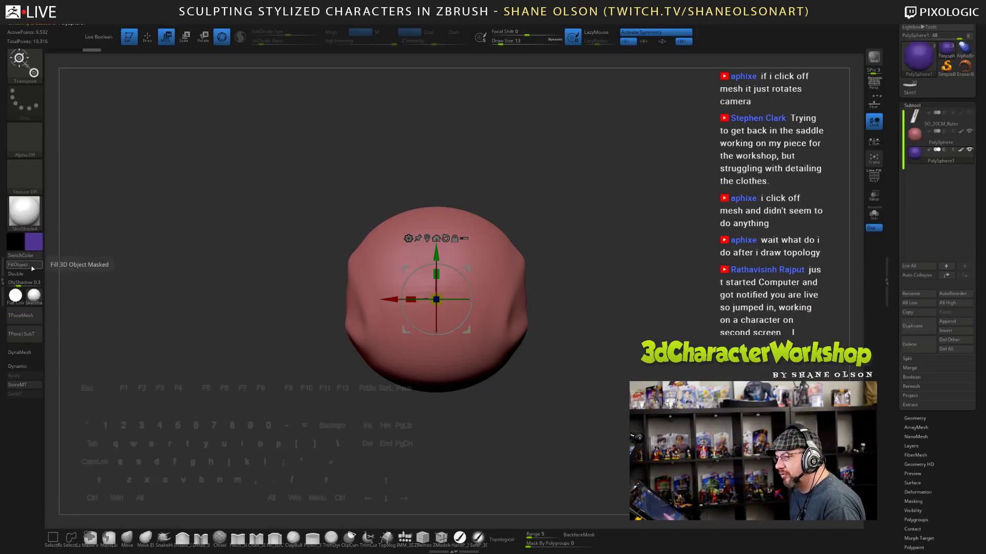
{"action": "left_click", "coordinate": [32, 266]}
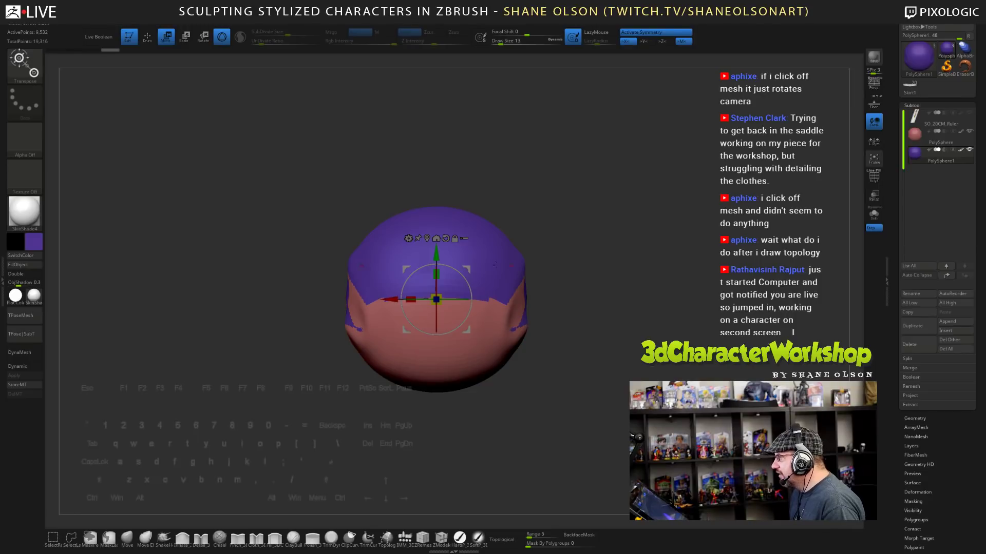
- Slightly reshape the upper and lower sides of the purple sphere symmetrically with the Move brush
{"action": "left_click", "coordinate": [130, 539]}
{"action": "key", "text": "s"}
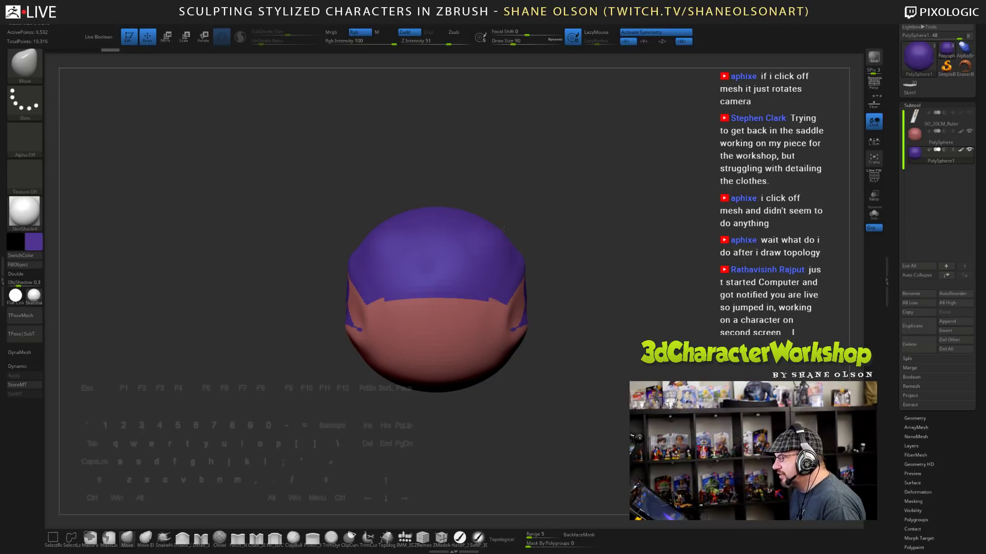
{"action": "mouse_move", "coordinate": [503, 229]}
{"action": "left_mouse_down"}
{"action": "mouse_move", "coordinate": [512, 224]}
{"action": "mouse_move", "coordinate": [505, 234]}
{"action": "left_mouse_up"}
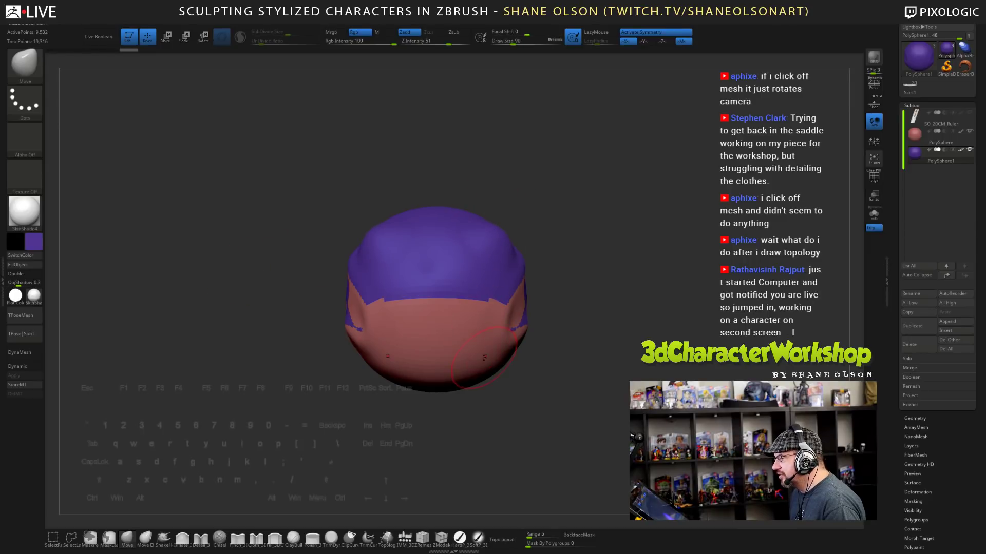
{"action": "left_click_drag", "start_coordinate": [476, 340], "coordinate": [479, 339]}
{"action": "mouse_move", "coordinate": [619, 297]}
{"action": "left_mouse_down", "text": "alt"}
{"action": "mouse_move", "coordinate": [644, 213]}
{"action": "mouse_move", "coordinate": [667, 204]}
{"action": "mouse_move", "coordinate": [597, 239]}
{"action": "mouse_move", "coordinate": [654, 228]}
{"action": "left_mouse_up", "text": "alt"}
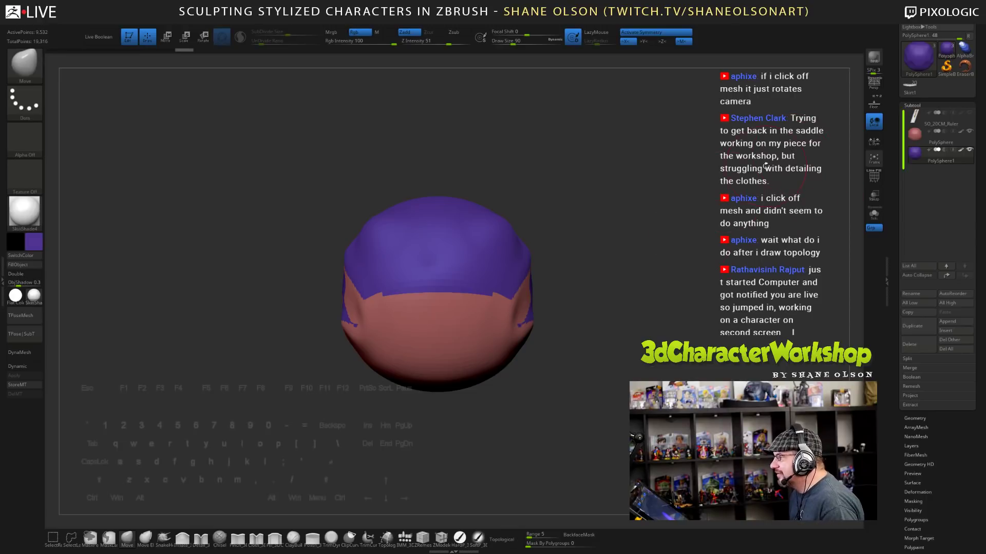
{"action": "left_click_drag", "start_coordinate": [633, 232], "coordinate": [605, 236]}
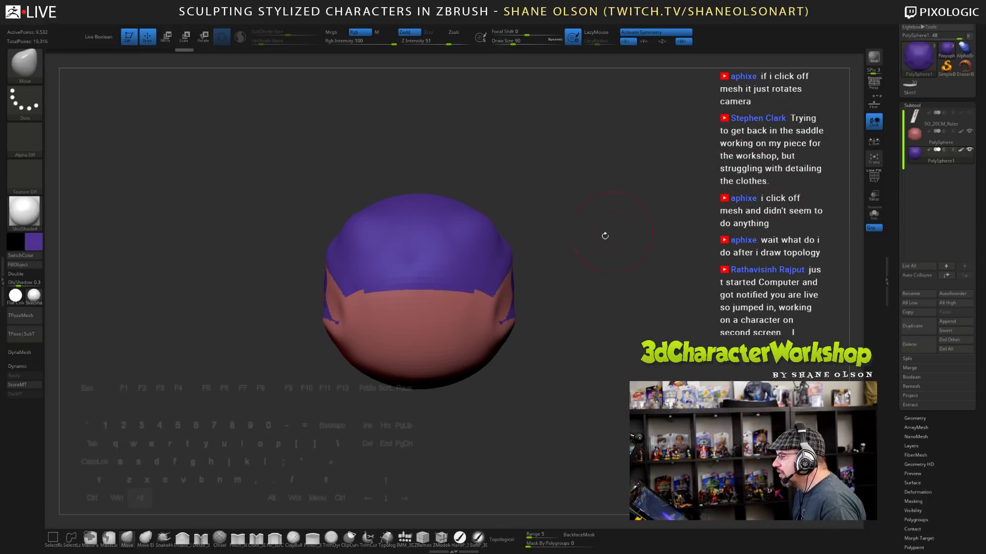
- Select the PolySphere subtool and choose a saturated red as the brush colour
{"action": "left_click", "coordinate": [916, 135]}
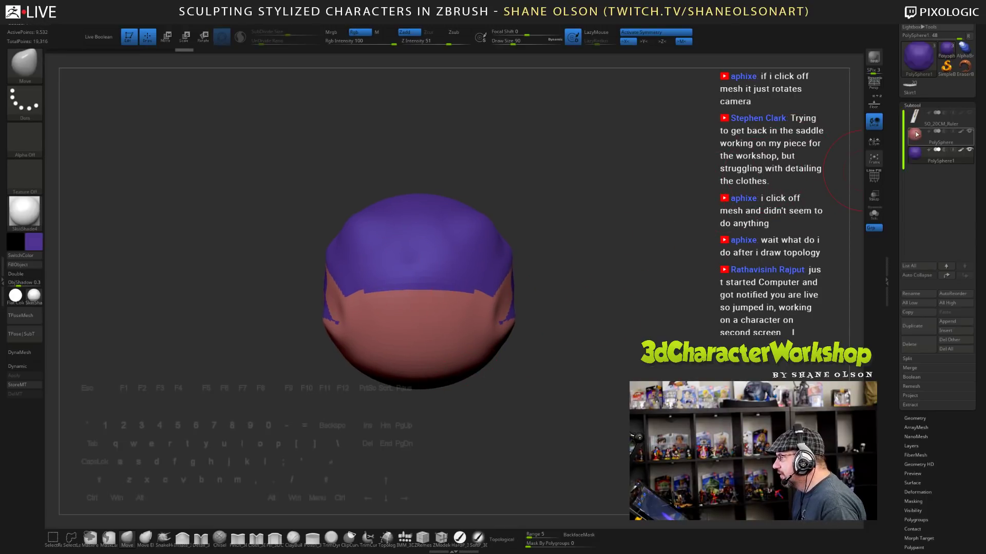
{"action": "left_click", "coordinate": [37, 243]}
{"action": "left_click", "coordinate": [101, 254]}
{"action": "key", "text": "s"}
{"action": "left_click", "coordinate": [380, 399]}
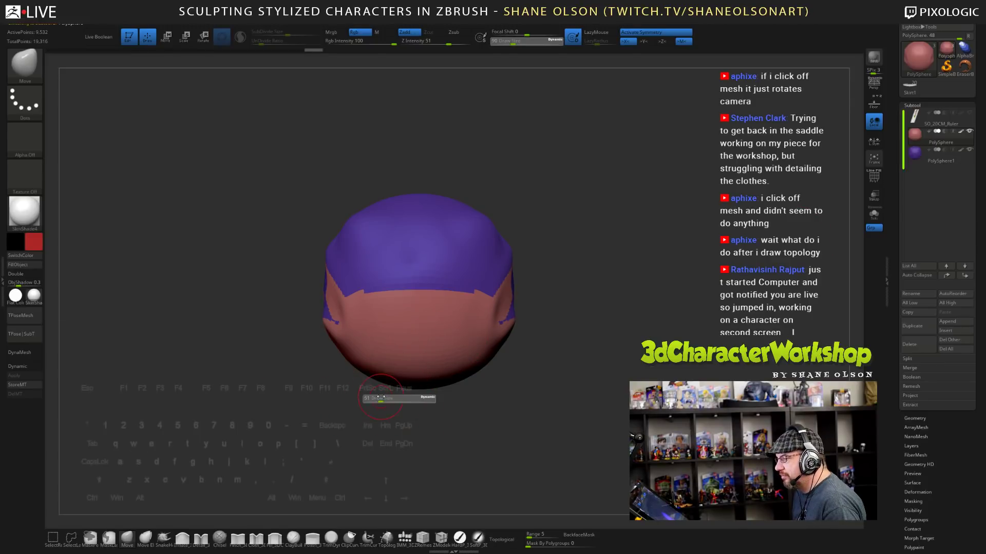
- Paint saturated red patches symmetrically across the lower front of PolySphere with the hard paint brush
{"action": "mouse_move", "coordinate": [420, 329]}
{"action": "left_mouse_down"}
{"action": "mouse_move", "coordinate": [421, 338]}
{"action": "mouse_move", "coordinate": [467, 345]}
{"action": "mouse_move", "coordinate": [501, 370]}
{"action": "mouse_move", "coordinate": [457, 367]}
{"action": "mouse_move", "coordinate": [527, 382]}
{"action": "mouse_move", "coordinate": [514, 392]}
{"action": "left_mouse_up"}
{"action": "key", "text": "ctrl+z"}
{"action": "left_click", "coordinate": [459, 538]}
{"action": "left_click_drag", "start_coordinate": [638, 433], "coordinate": [605, 410], "text": "shift"}
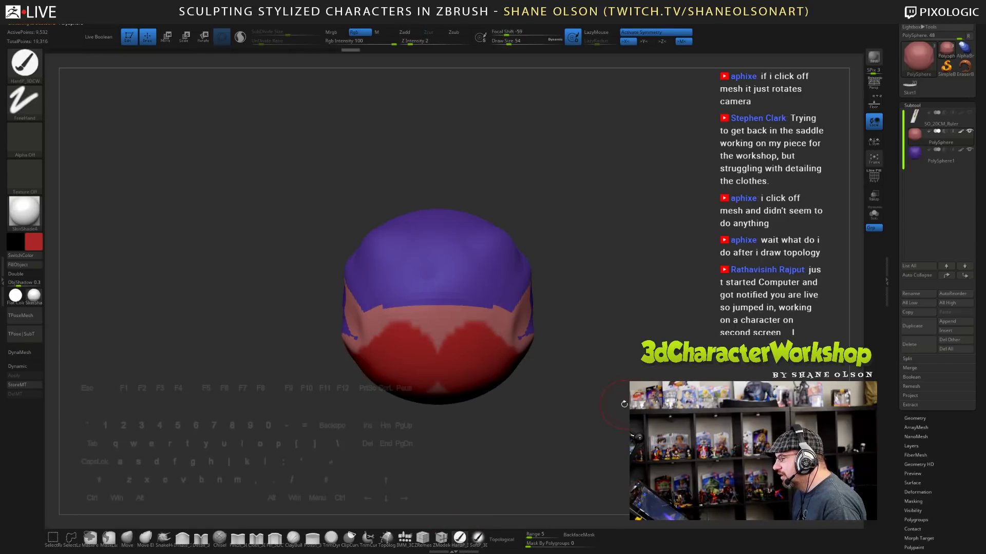
{"action": "left_click_drag", "start_coordinate": [508, 343], "coordinate": [506, 335]}
{"action": "mouse_move", "coordinate": [729, 406]}
{"action": "left_mouse_down"}
{"action": "mouse_move", "coordinate": [650, 406]}
{"action": "mouse_move", "coordinate": [729, 406]}
{"action": "left_mouse_up"}
{"action": "left_click_drag", "start_coordinate": [626, 351], "coordinate": [614, 360], "text": "alt"}
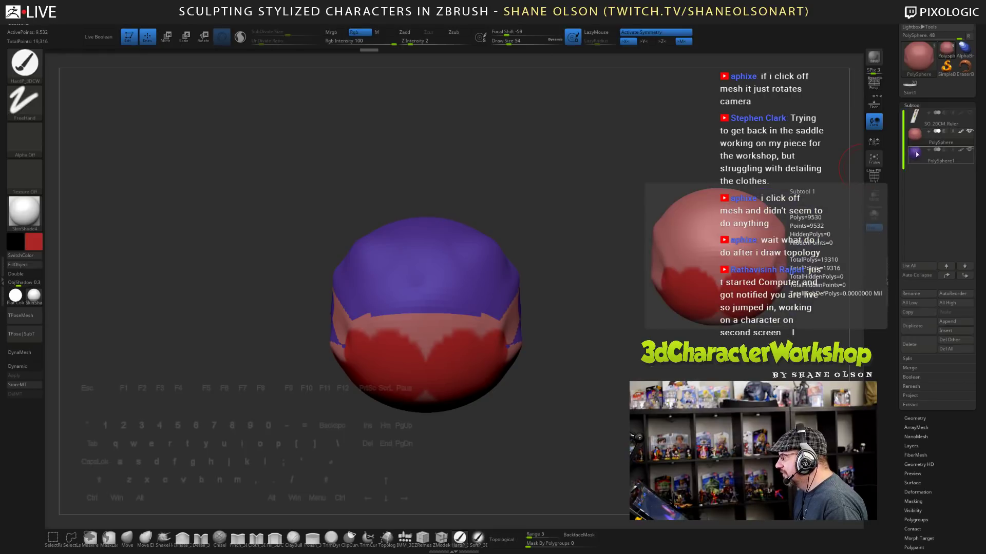
- Select the PolySphere1 subtool and store a morph target of its current shape
{"action": "mouse_move", "coordinate": [915, 155]}
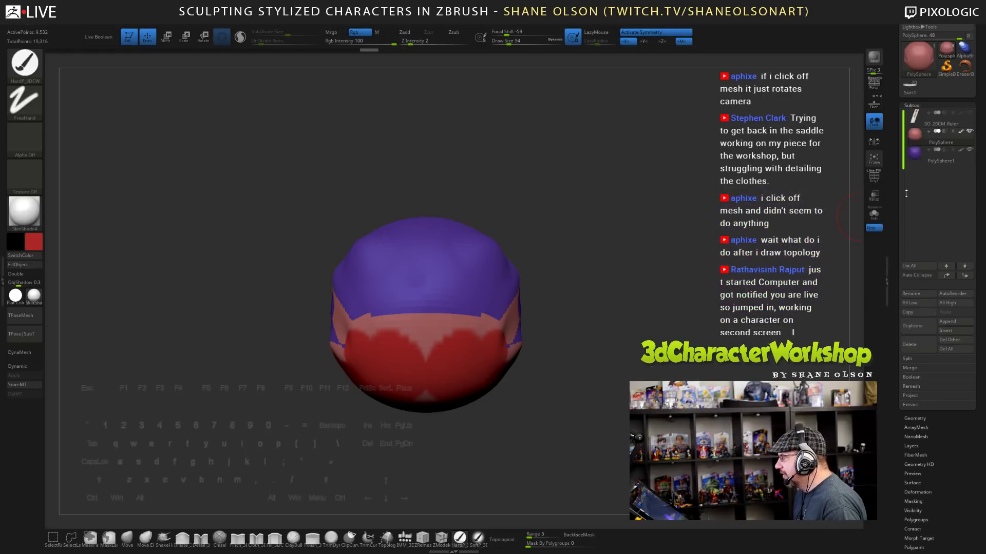
{"action": "left_click_drag", "start_coordinate": [893, 255], "coordinate": [894, 208]}
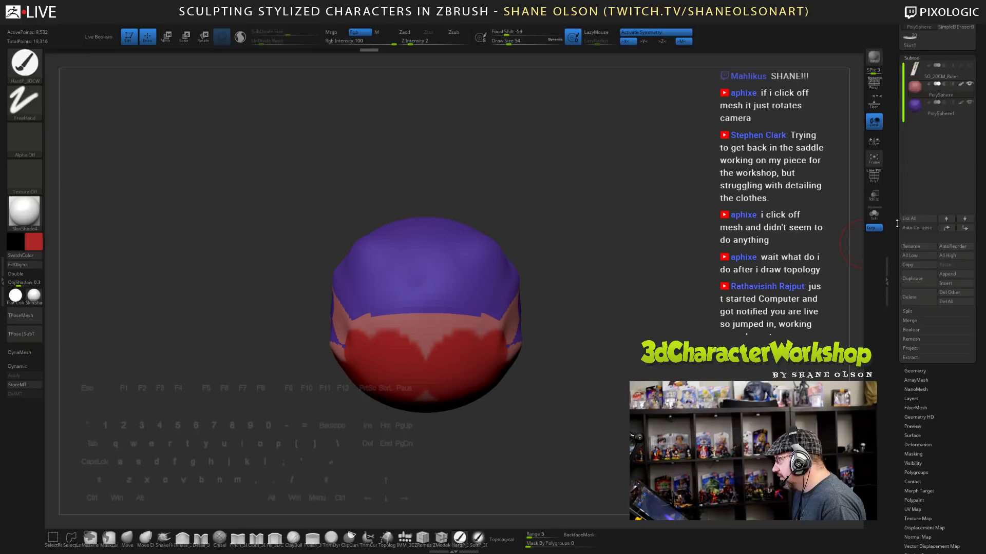
{"action": "left_click", "coordinate": [916, 109]}
{"action": "left_click_drag", "start_coordinate": [679, 275], "coordinate": [648, 281], "text": "alt"}
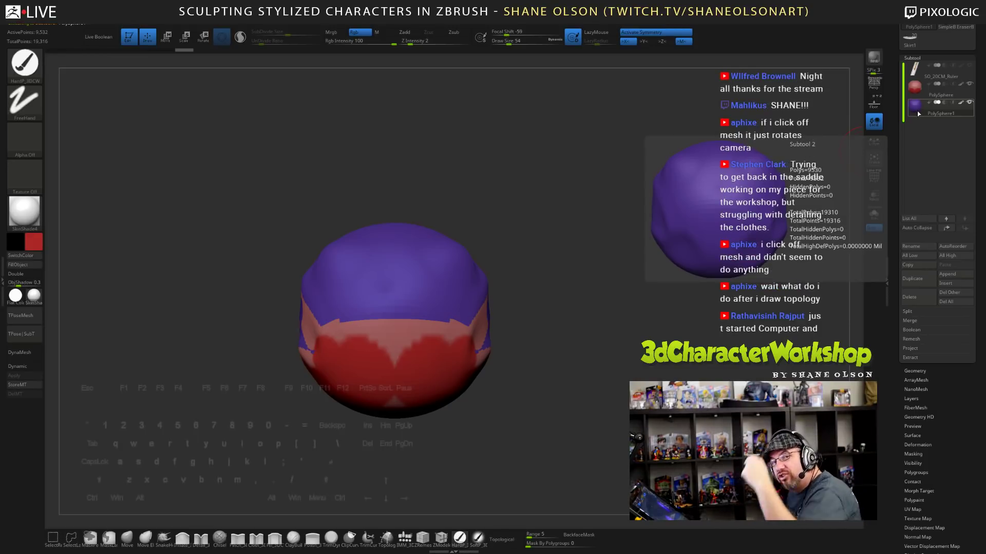
{"action": "left_click_drag", "start_coordinate": [897, 303], "coordinate": [896, 208]}
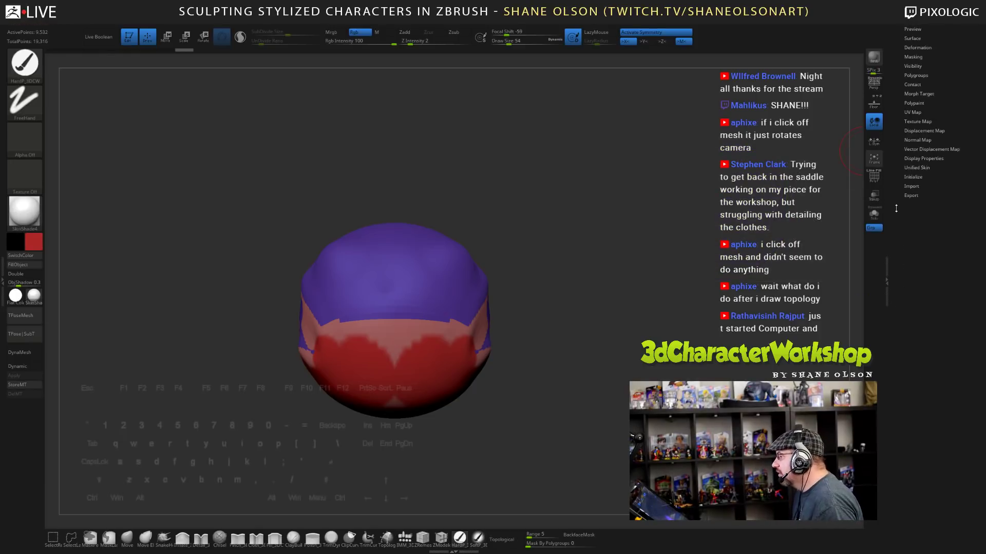
{"action": "scroll", "coordinate": [904, 263], "scroll_direction": "up", "scroll_amount": 5}
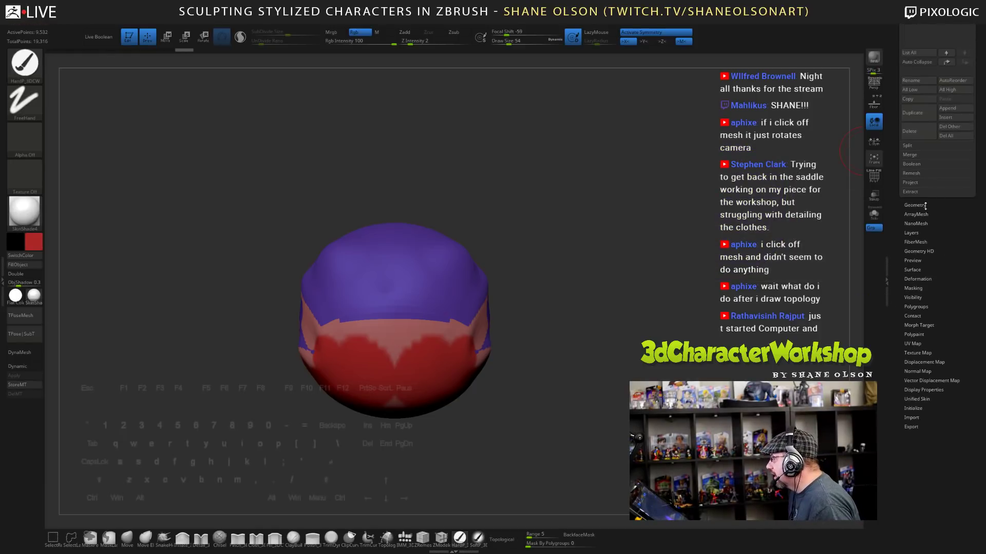
{"action": "left_click", "coordinate": [919, 325]}
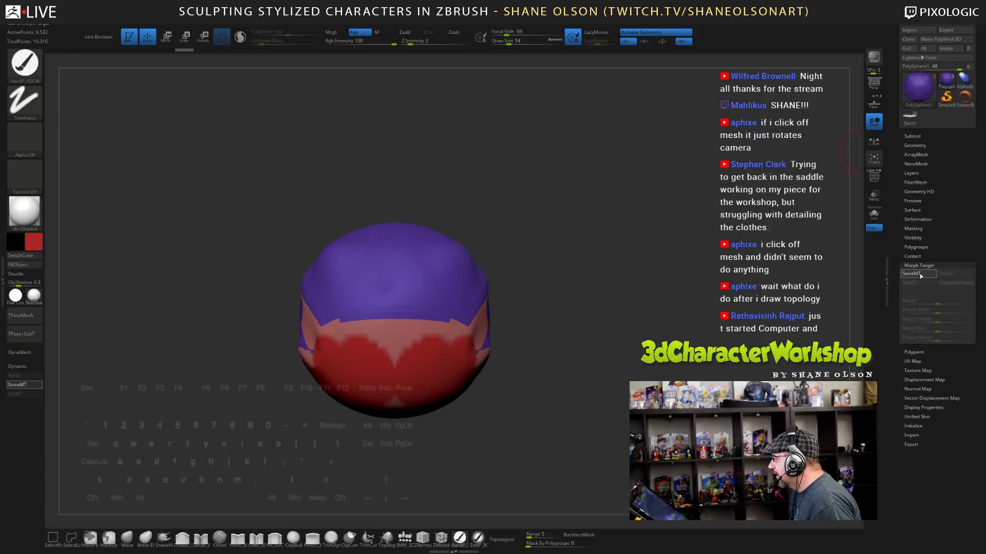
{"action": "left_click", "coordinate": [919, 275]}
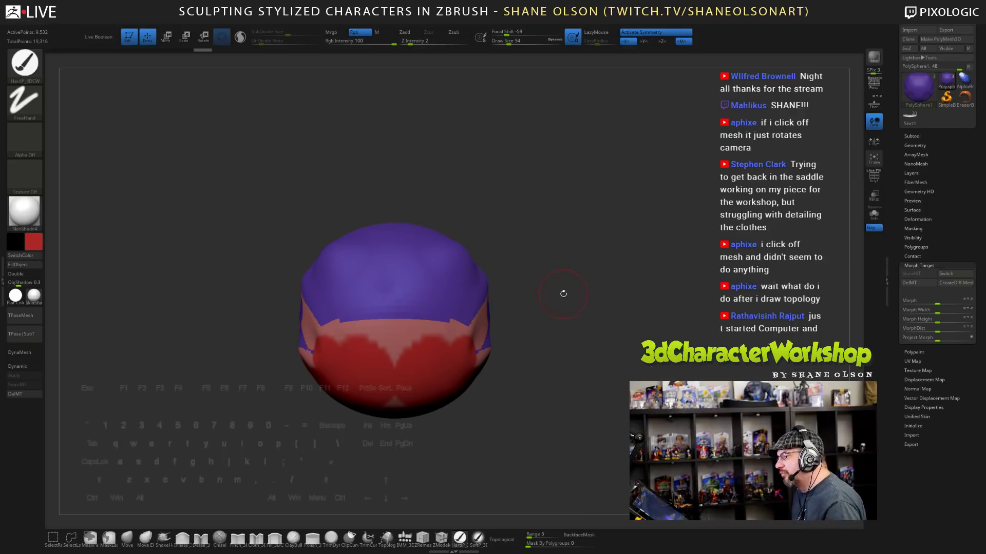
- Project PolySphere's shape and vertex paint onto PolySphere1 with ProjectAll
{"action": "left_click", "coordinate": [908, 136]}
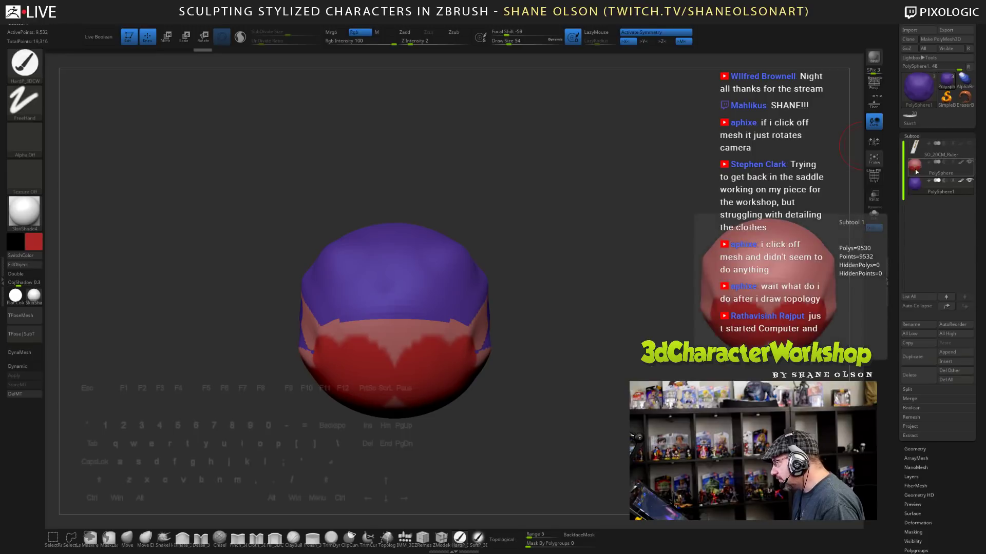
{"action": "mouse_move", "coordinate": [943, 191]}
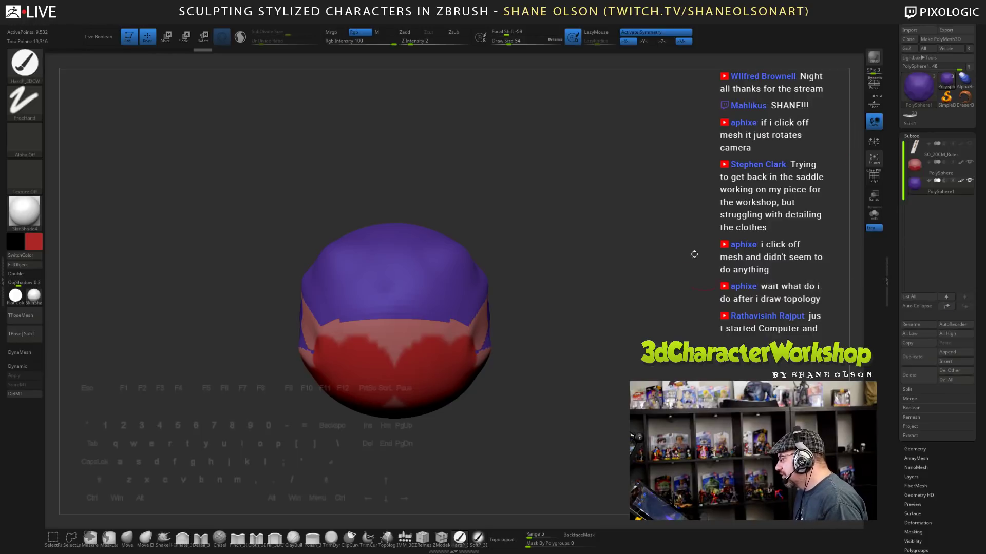
{"action": "key", "text": "2"}
{"action": "left_click", "coordinate": [662, 333]}
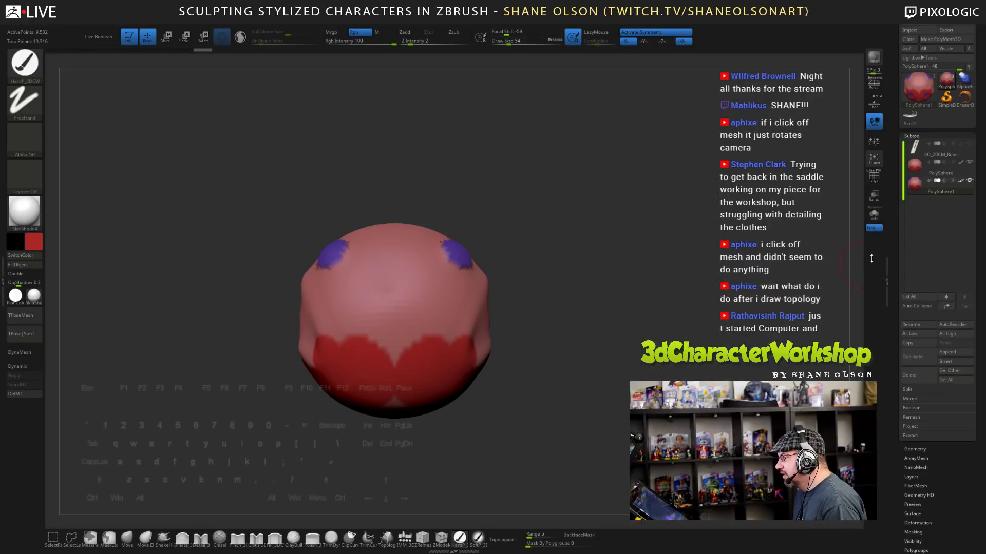
{"action": "left_click_drag", "start_coordinate": [616, 215], "coordinate": [589, 225]}
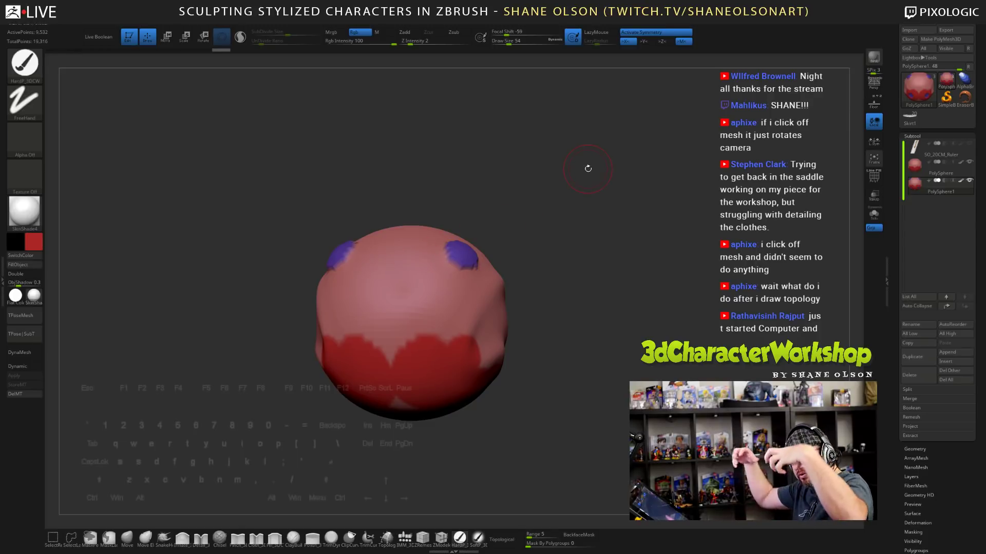
{"action": "mouse_move", "coordinate": [583, 179]}
{"action": "left_mouse_down", "text": "alt"}
{"action": "mouse_move", "coordinate": [580, 231]}
{"action": "mouse_move", "coordinate": [631, 226]}
{"action": "mouse_move", "coordinate": [611, 226]}
{"action": "left_mouse_up", "text": "alt"}
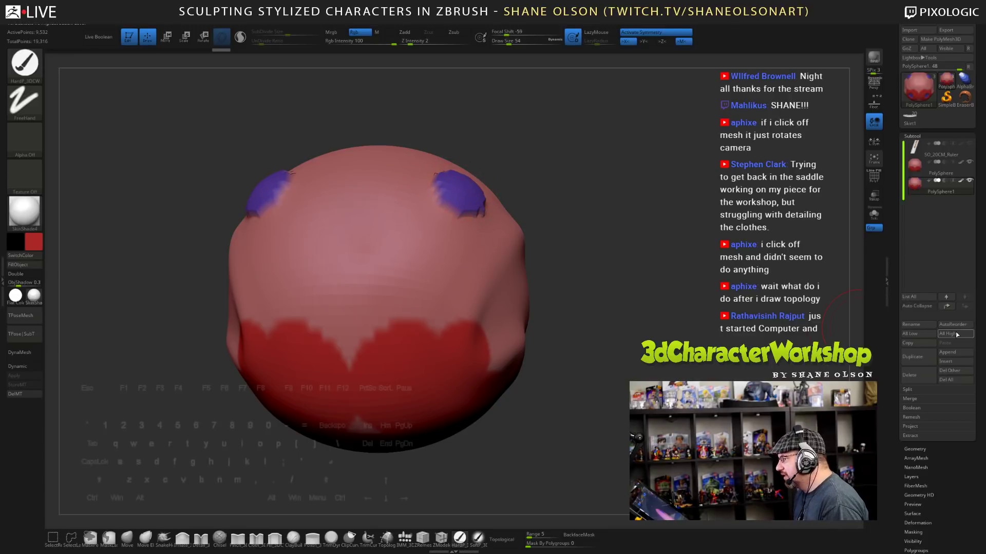
- Look through the geometry options and find the ProjectAll distance, mean and PA blur settings
{"action": "scroll", "coordinate": [913, 399], "scroll_direction": "down", "scroll_amount": 2}
{"action": "left_click", "coordinate": [914, 406]}
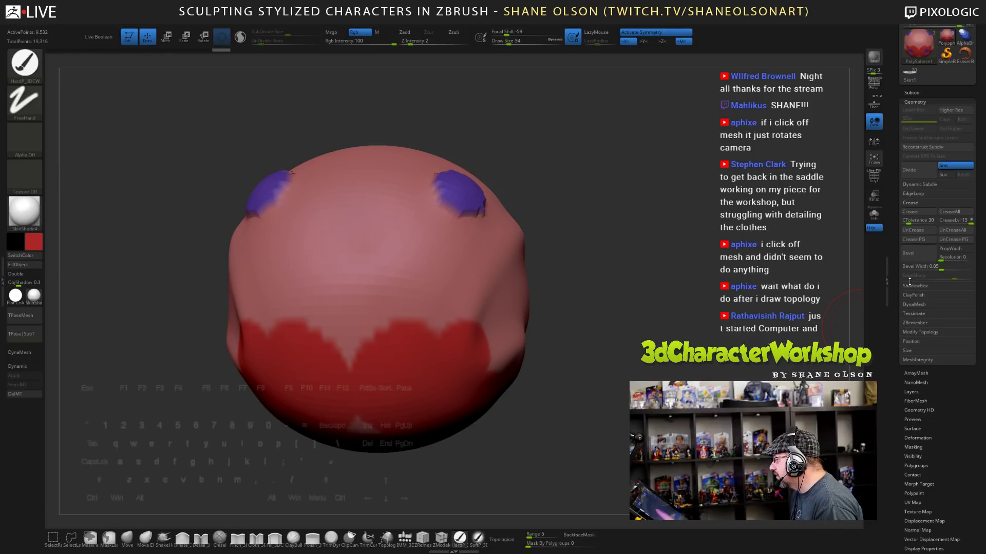
{"action": "scroll", "coordinate": [912, 369], "scroll_direction": "up", "scroll_amount": 1}
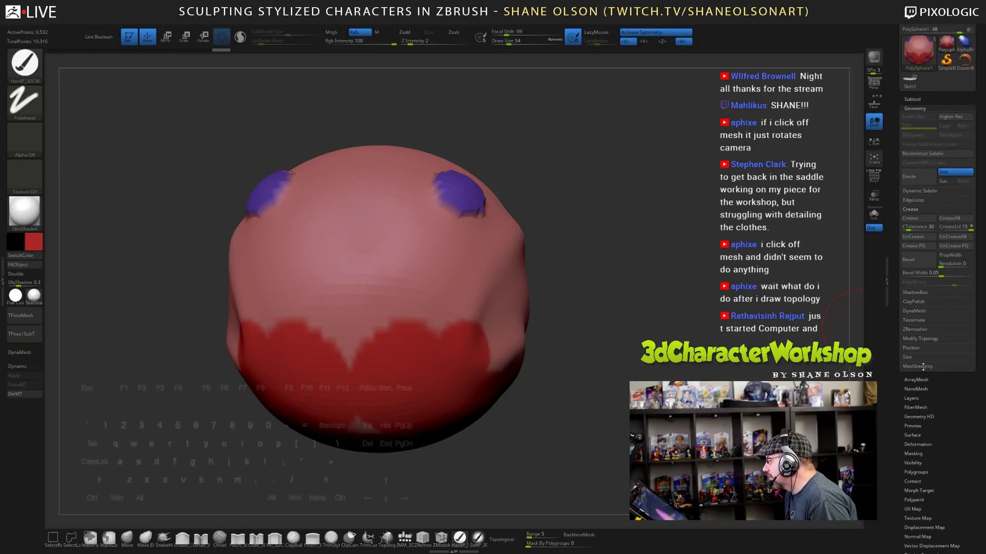
{"action": "left_click", "coordinate": [924, 340]}
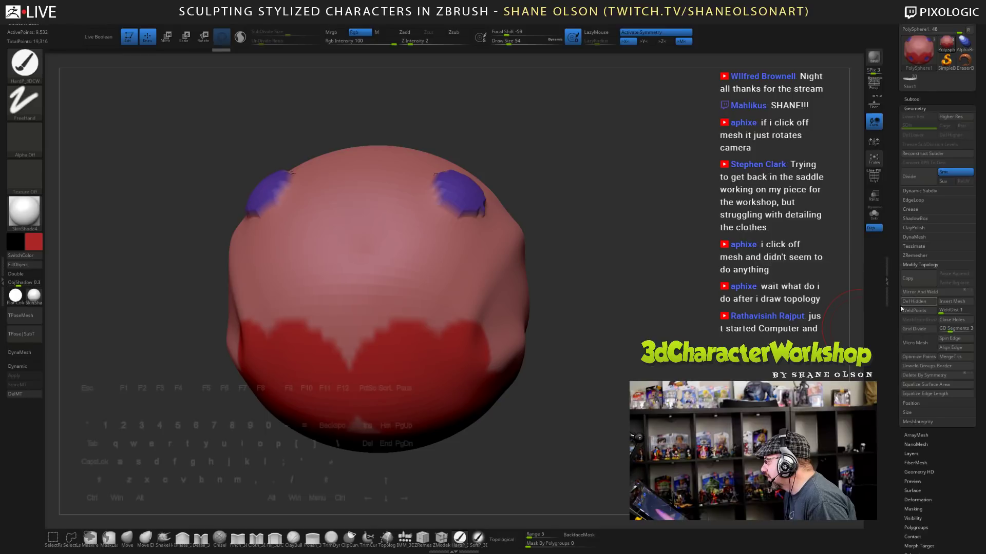
{"action": "left_click", "coordinate": [915, 265]}
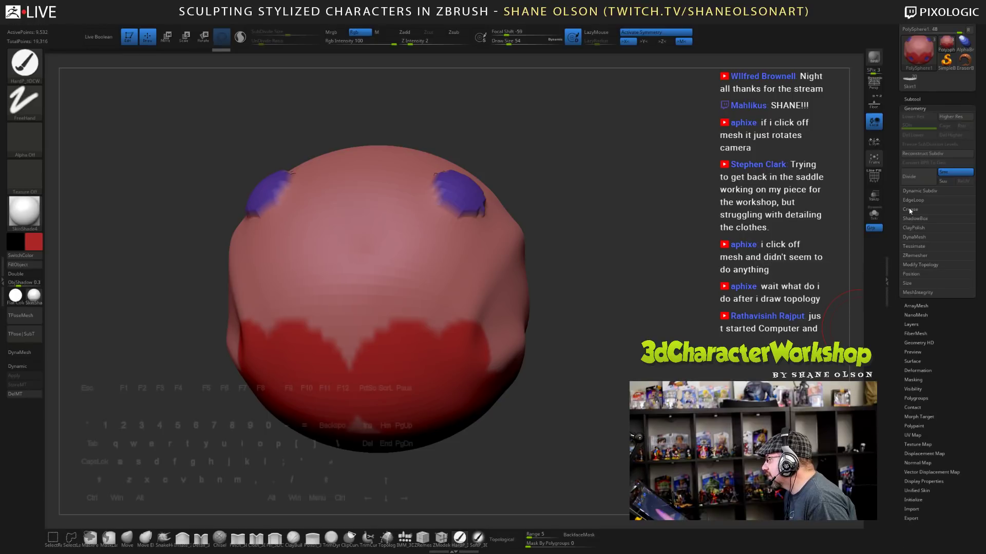
{"action": "left_click", "coordinate": [918, 98]}
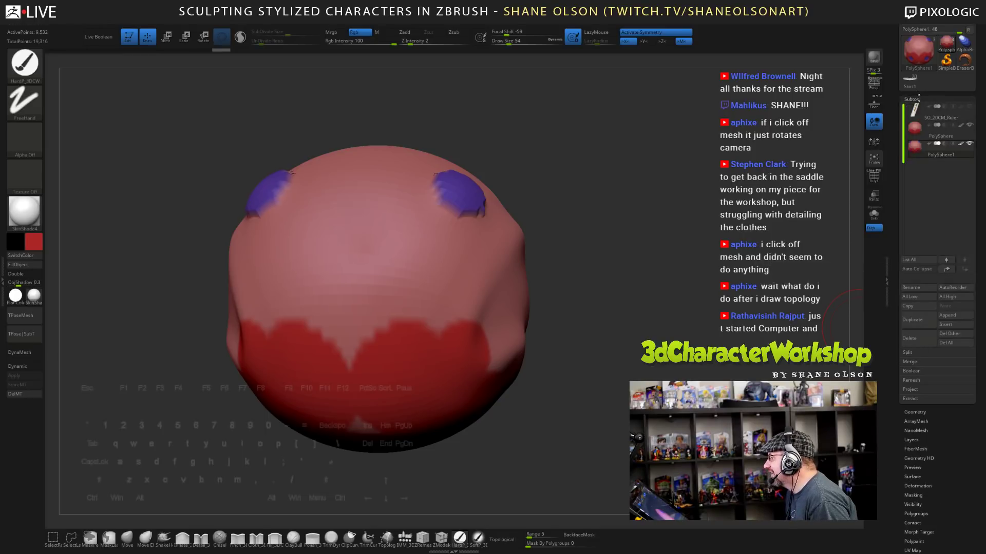
{"action": "left_click", "coordinate": [909, 390]}
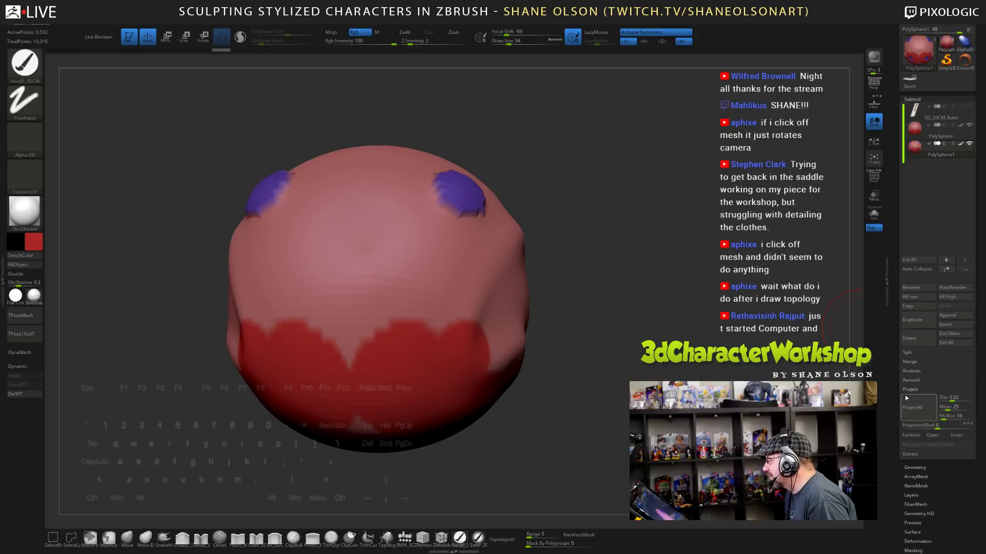
{"action": "scroll", "coordinate": [924, 398], "scroll_direction": "down", "scroll_amount": 3}
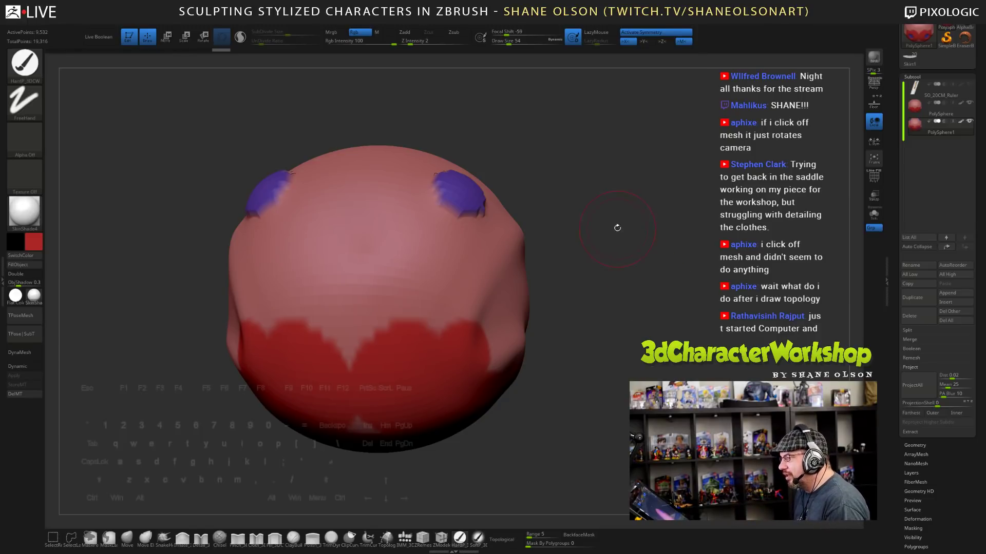
- Smooth the raised purple patches on PolySphere1's upper front and run ProjectAll again to recolour them
{"action": "mouse_move", "coordinate": [614, 196]}
{"action": "left_mouse_down", "text": "alt"}
{"action": "mouse_move", "coordinate": [627, 222]}
{"action": "mouse_move", "coordinate": [549, 215]}
{"action": "left_mouse_up", "text": "alt"}
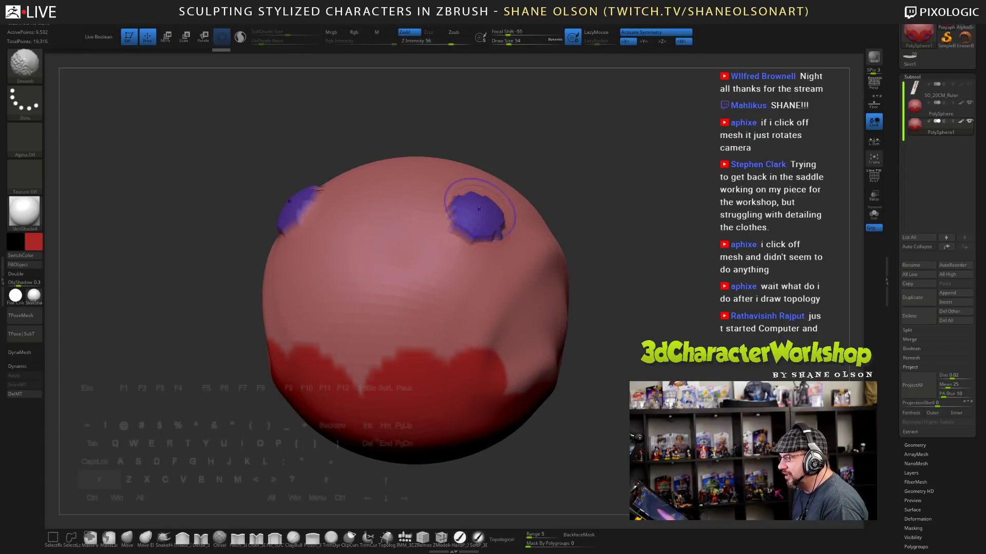
{"action": "key", "text": "ctrl+z"}
{"action": "key", "text": "ctrl+shift+z"}
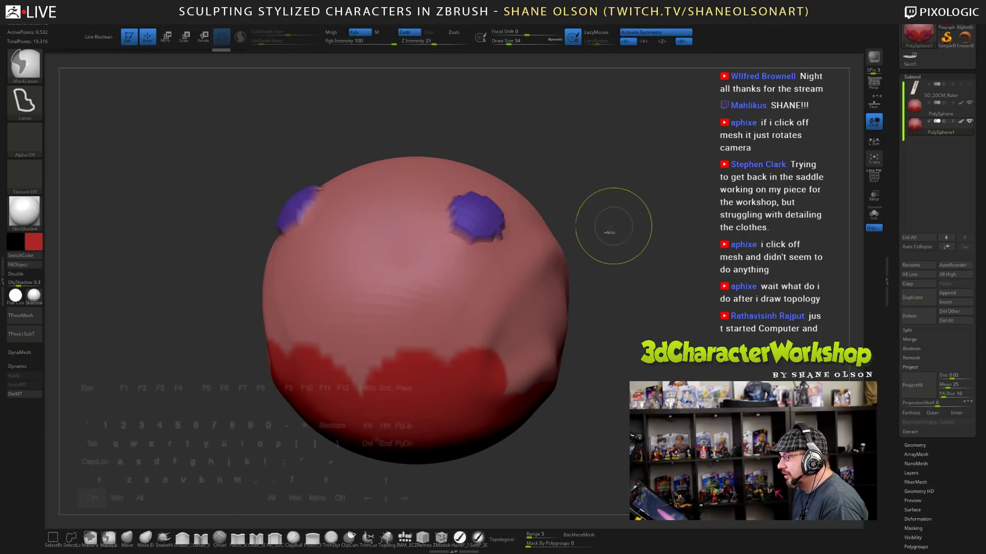
{"action": "left_click_drag", "start_coordinate": [481, 216], "coordinate": [478, 213], "text": "shift"}
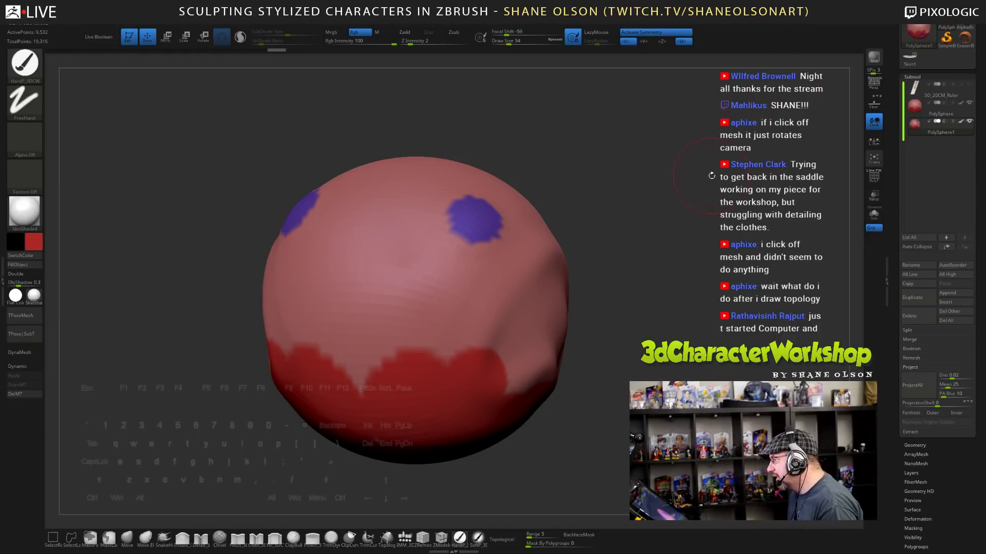
{"action": "right_click", "coordinate": [696, 206]}
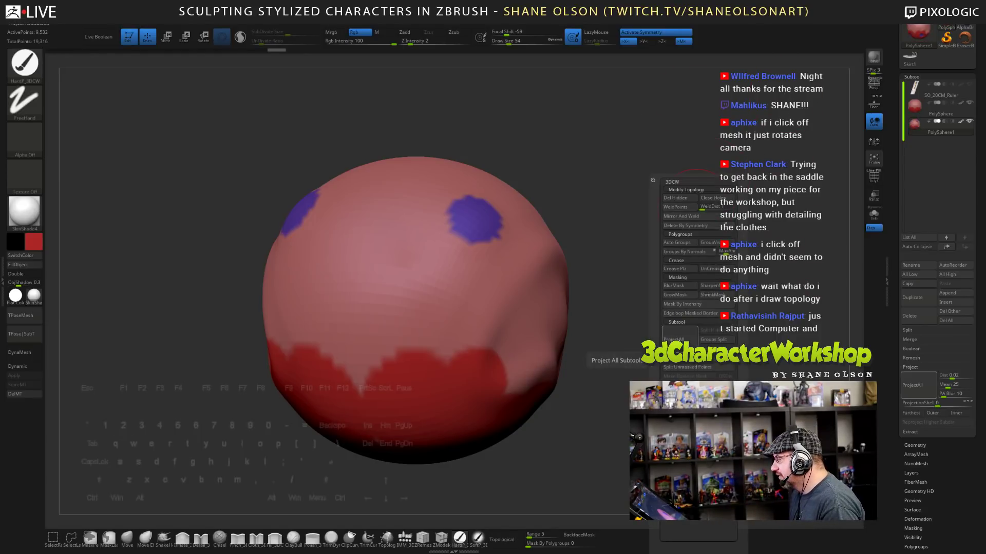
{"action": "key", "text": "ctrl+z"}
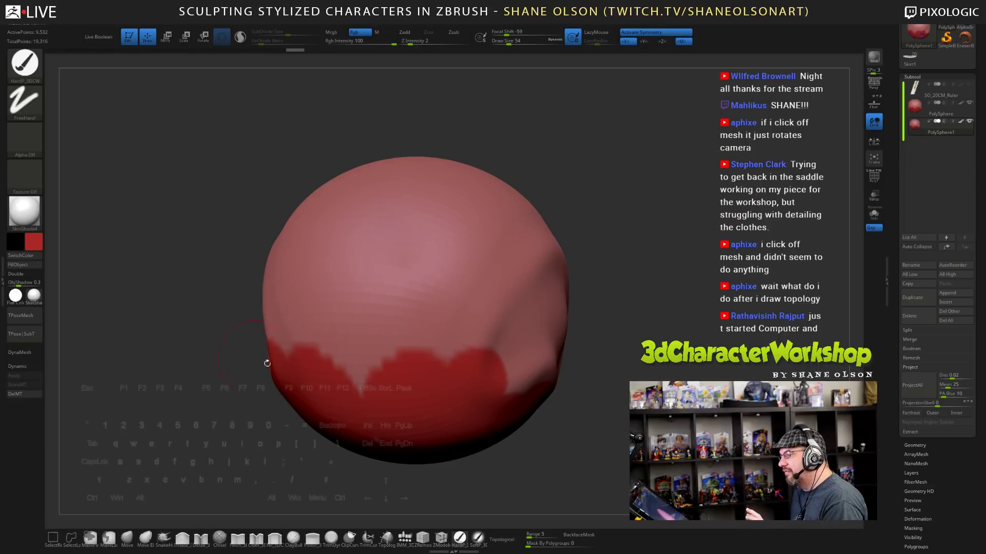
- Hide PolySphere and smooth the two recessed purple patches on PolySphere1's underside
{"action": "left_click", "coordinate": [969, 103]}
{"action": "left_click_drag", "start_coordinate": [724, 264], "coordinate": [576, 314]}
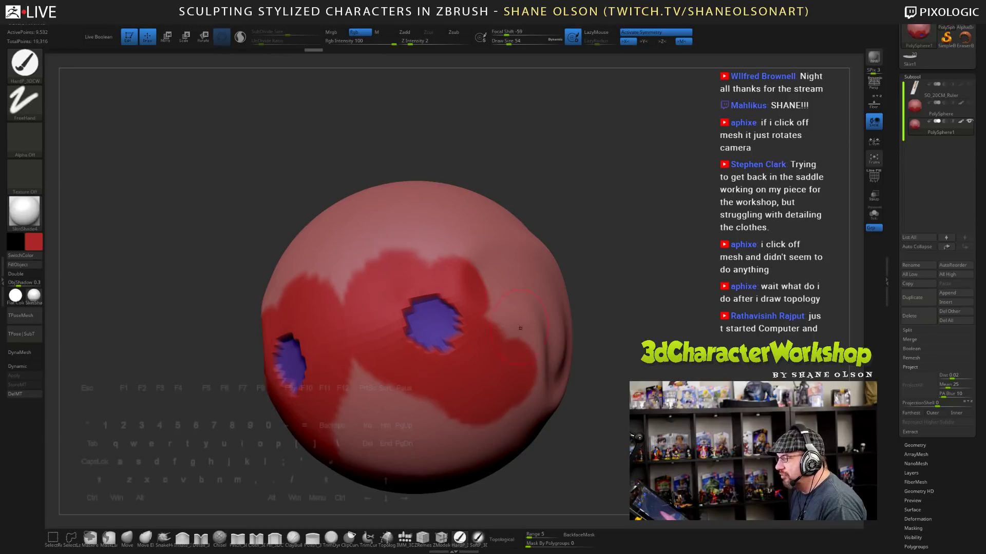
{"action": "left_click_drag", "start_coordinate": [616, 267], "coordinate": [646, 298]}
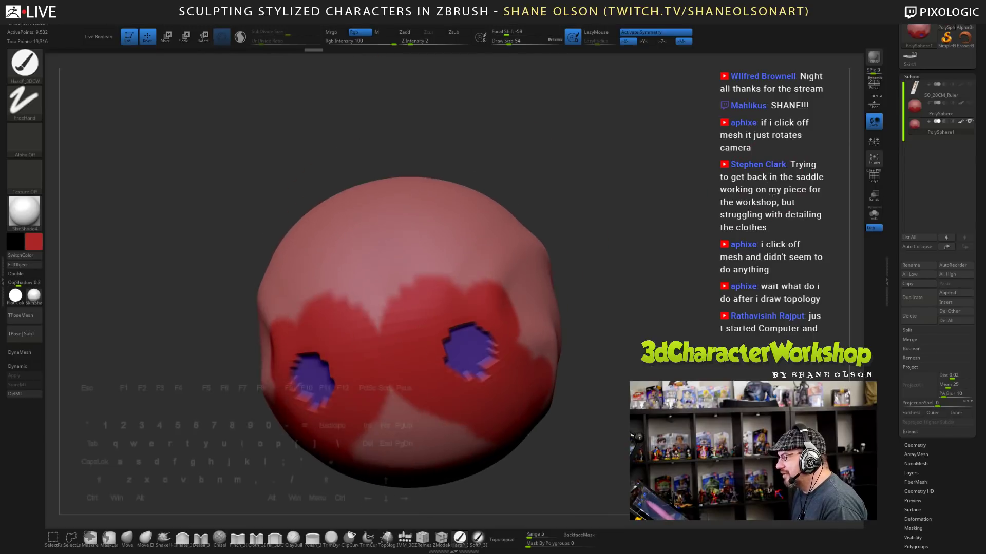
{"action": "key", "text": "shift"}
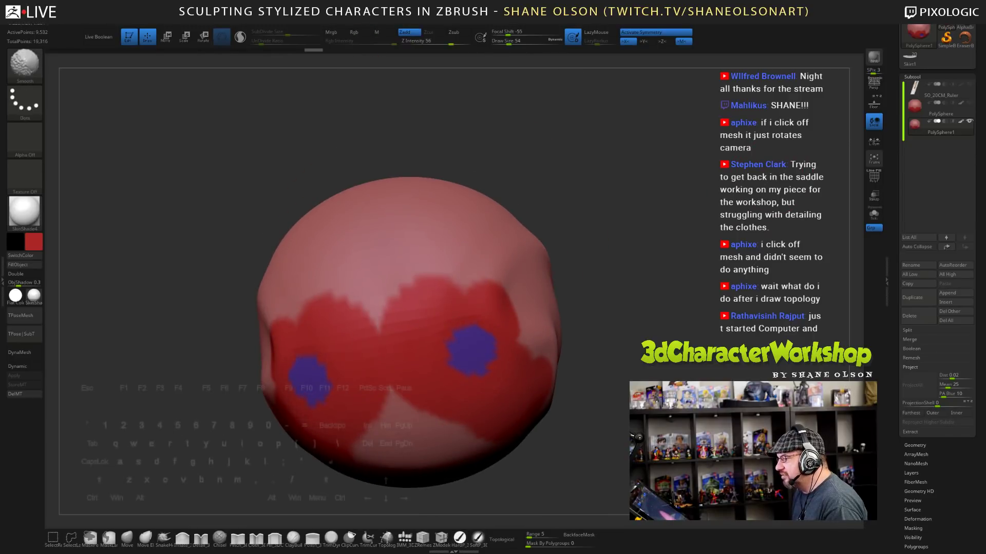
- Show PolySphere, project its paint onto PolySphere1's underside, and hide PolySphere again
{"action": "left_click", "coordinate": [968, 104]}
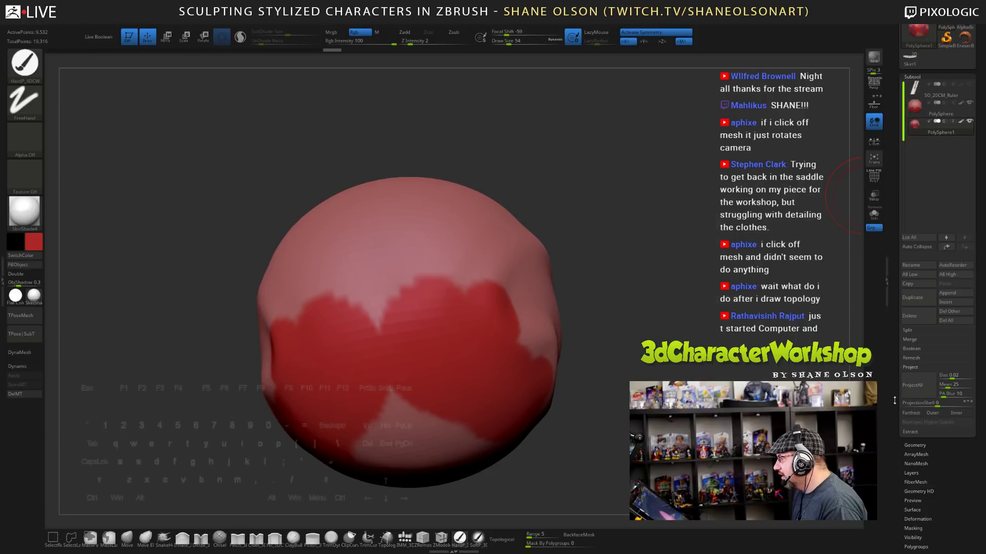
{"action": "left_click", "coordinate": [969, 103]}
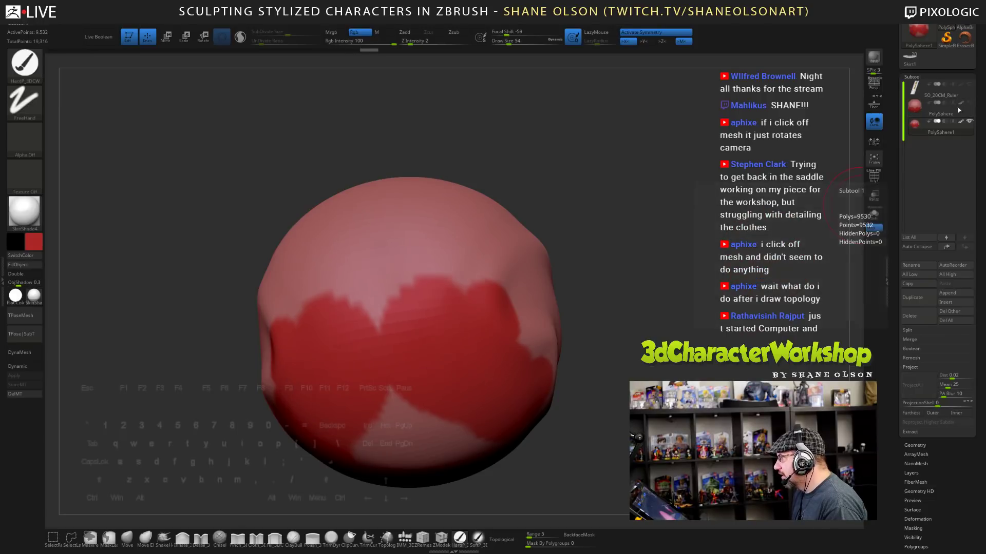
{"action": "mouse_move", "coordinate": [718, 169]}
{"action": "left_mouse_down"}
{"action": "mouse_move", "coordinate": [672, 257]}
{"action": "mouse_move", "coordinate": [704, 259]}
{"action": "mouse_move", "coordinate": [690, 279]}
{"action": "mouse_move", "coordinate": [565, 258]}
{"action": "left_mouse_up"}
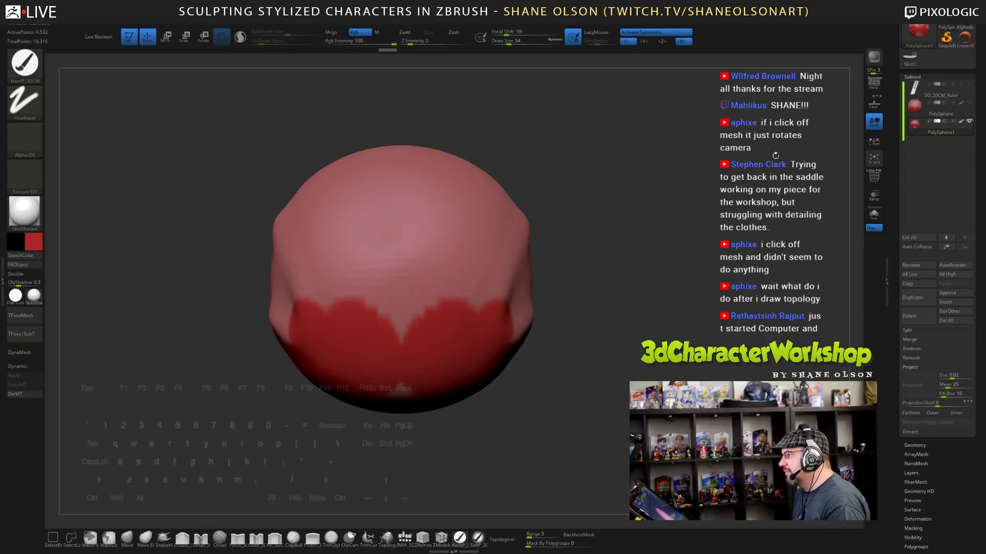
{"action": "left_click_drag", "start_coordinate": [889, 260], "coordinate": [892, 190]}
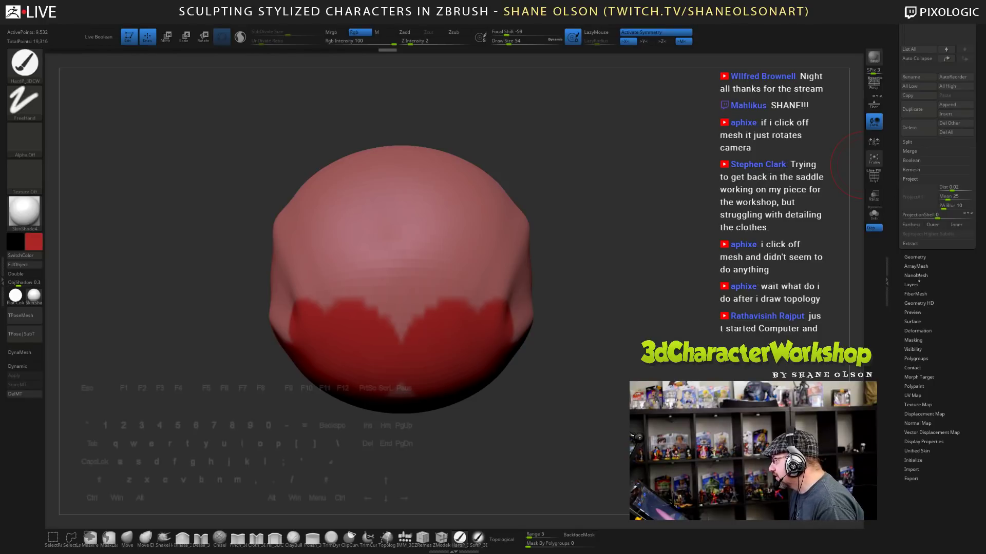
- Switch PolySphere1 to its stored morph target so the sculpted shape returns with the projected paint
{"action": "left_click", "coordinate": [918, 377]}
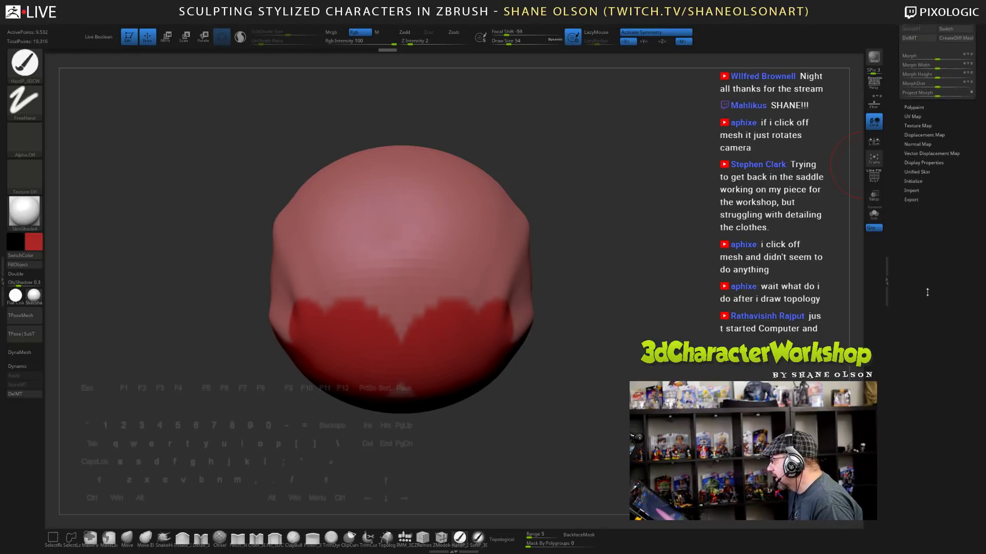
{"action": "left_click", "coordinate": [958, 293]}
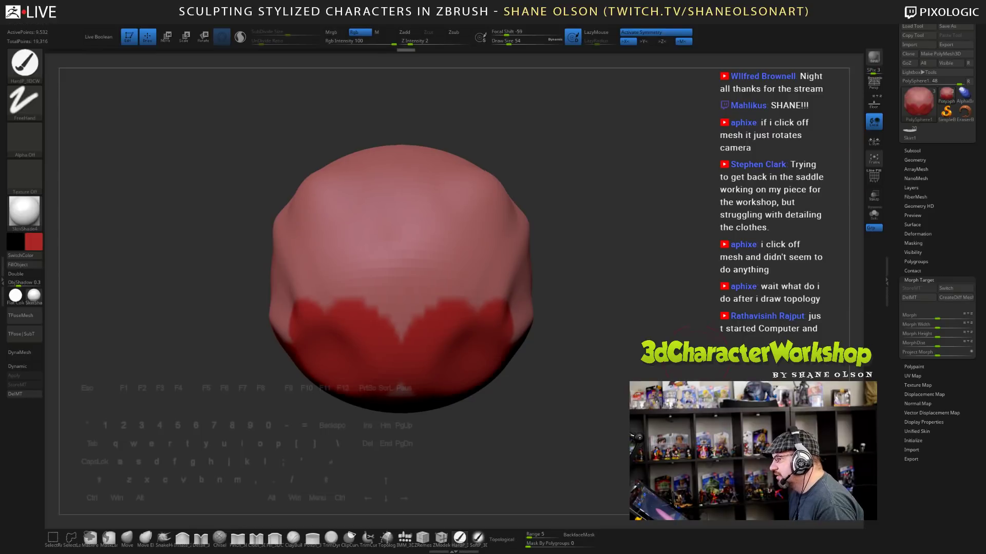
{"action": "mouse_move", "coordinate": [683, 296]}
{"action": "left_mouse_down"}
{"action": "mouse_move", "coordinate": [434, 335]}
{"action": "mouse_move", "coordinate": [444, 285]}
{"action": "mouse_move", "coordinate": [424, 226]}
{"action": "left_mouse_up"}
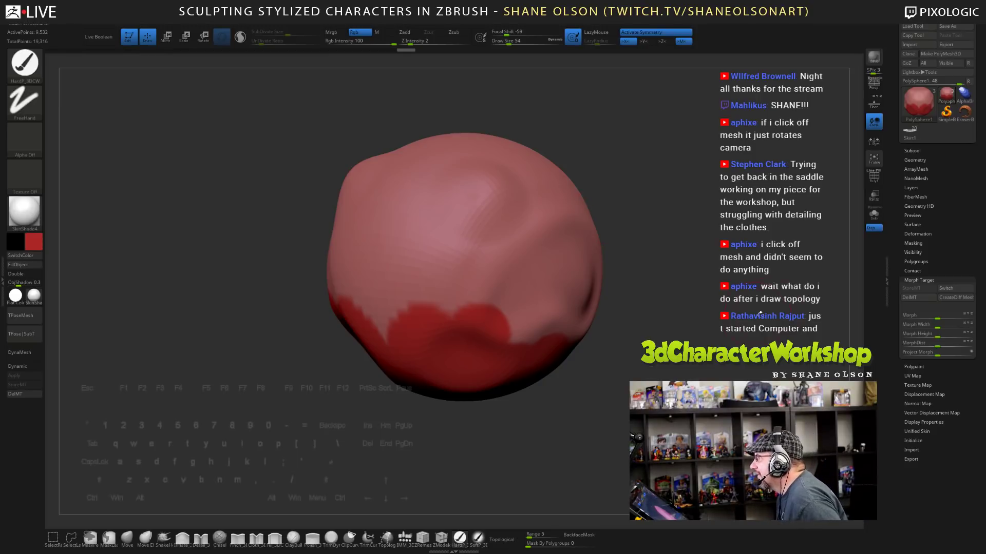
{"action": "left_click_drag", "start_coordinate": [788, 248], "coordinate": [763, 249], "text": "alt"}
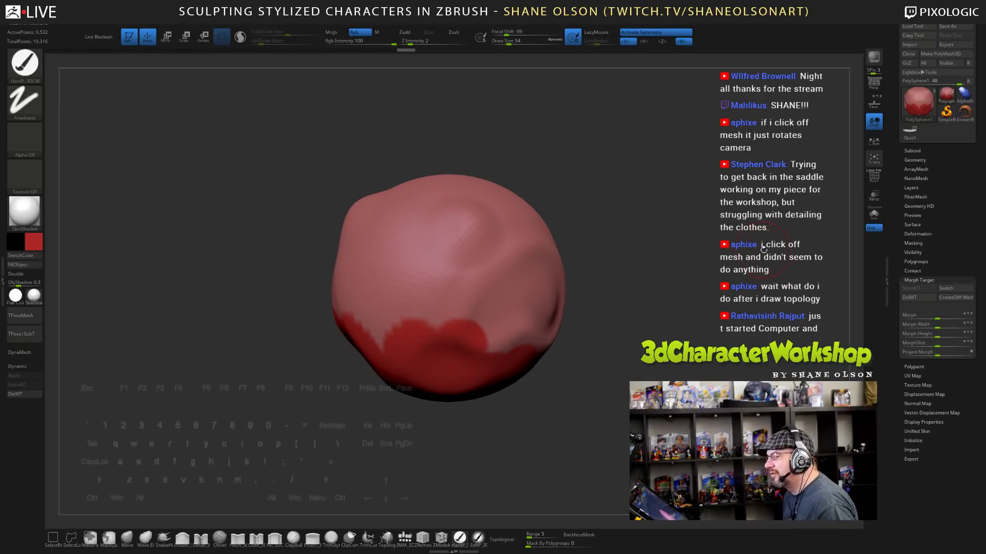
- Make the Skirt1 character tool active again in place of the demonstration spheres
{"action": "left_click", "coordinate": [922, 151]}
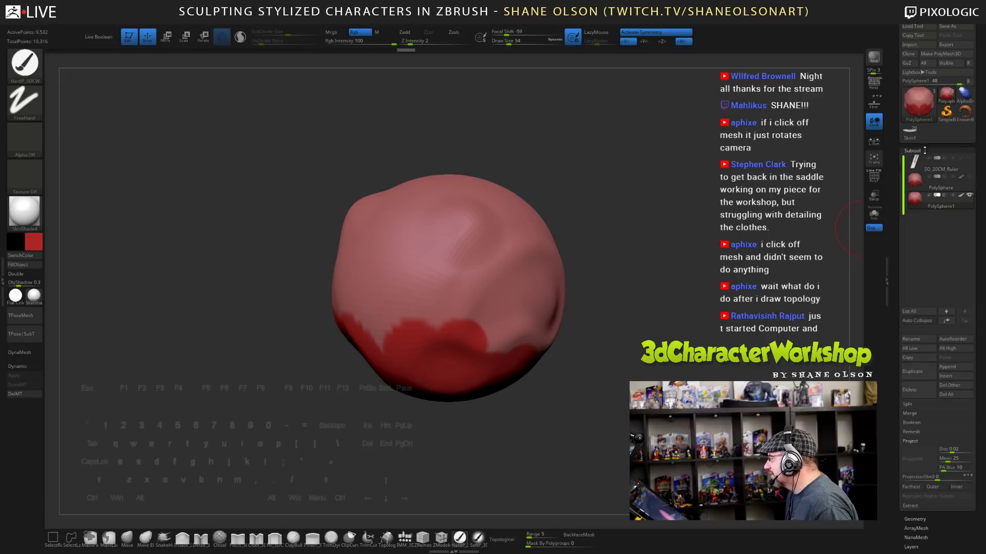
{"action": "left_click", "coordinate": [909, 132]}
{"action": "left_click_drag", "start_coordinate": [651, 82], "coordinate": [642, 277], "text": "alt"}
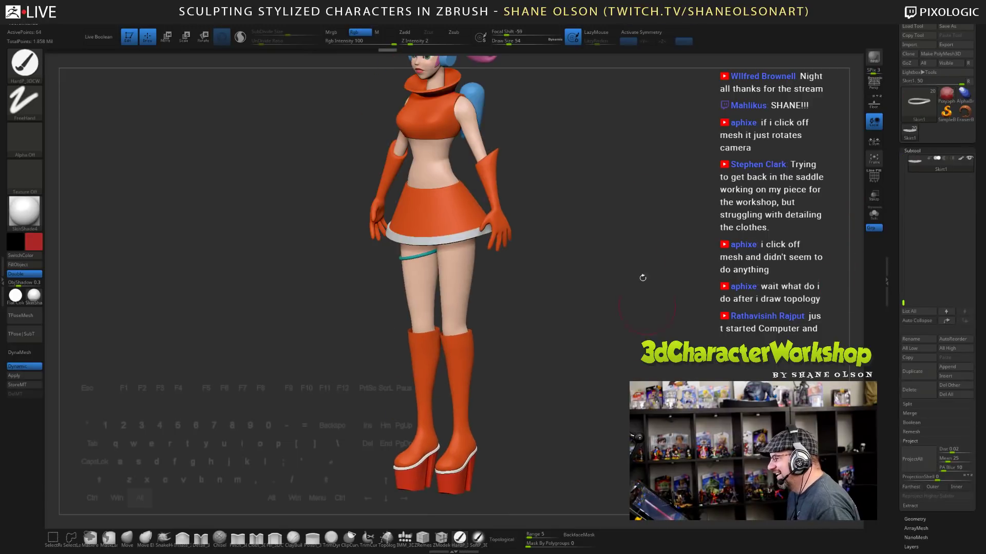
{"action": "left_click_drag", "start_coordinate": [635, 204], "coordinate": [624, 327], "text": "alt"}
{"action": "left_click_drag", "start_coordinate": [624, 327], "coordinate": [641, 230]}
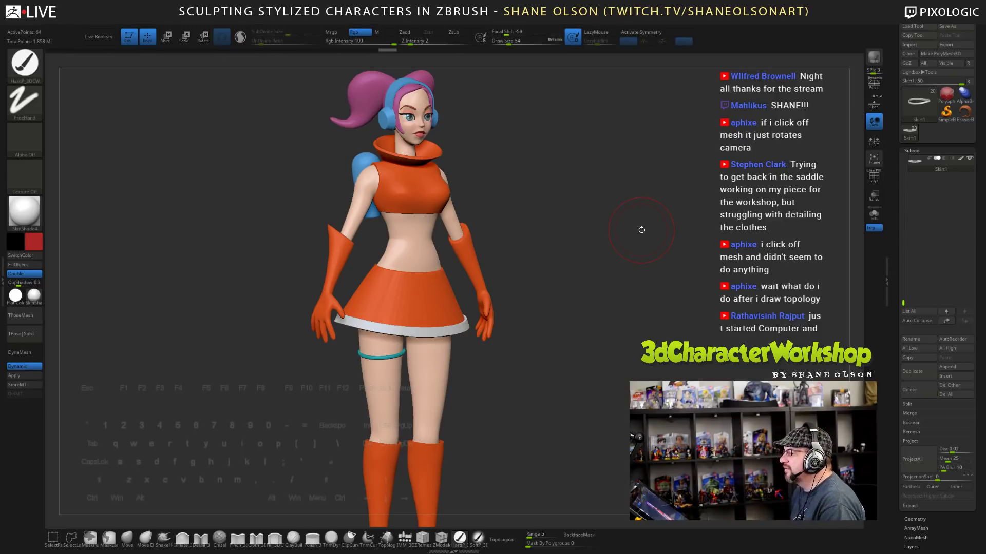
- Set the draw size to 31 and show the reference image beside the front view of the character
{"action": "key", "text": "s"}
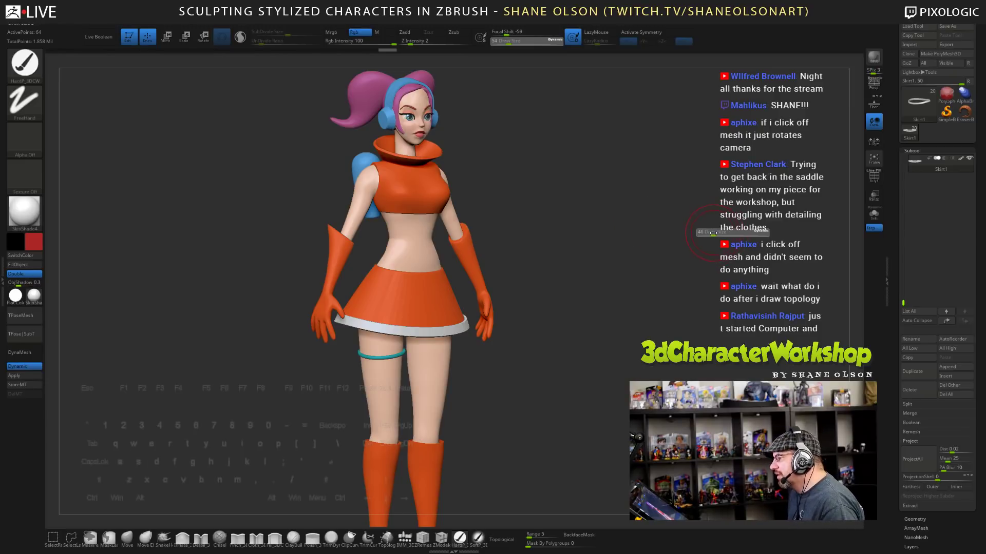
{"action": "left_click_drag", "start_coordinate": [714, 232], "coordinate": [711, 232]}
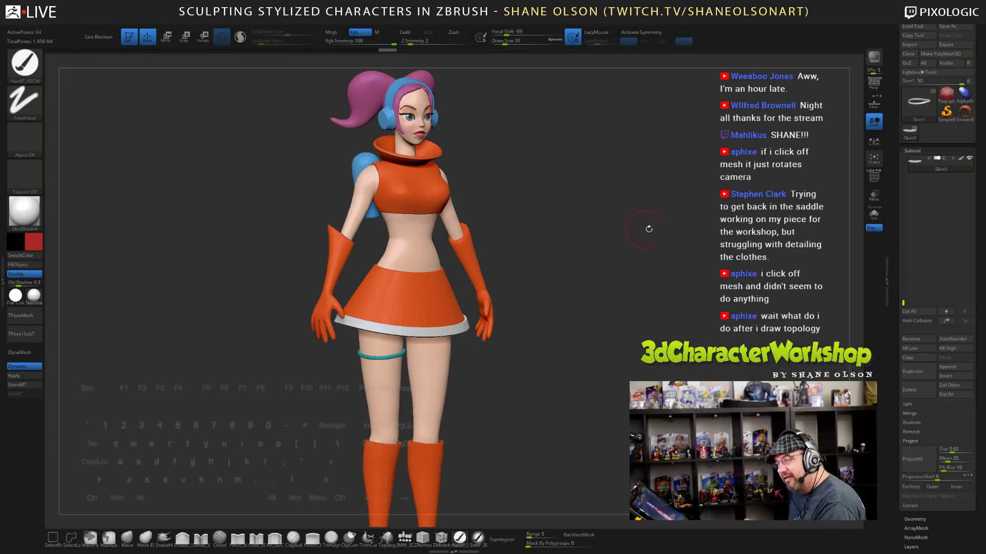
{"action": "mouse_move", "coordinate": [759, 243]}
{"action": "left_mouse_down"}
{"action": "mouse_move", "coordinate": [686, 235]}
{"action": "mouse_move", "coordinate": [755, 242]}
{"action": "mouse_move", "coordinate": [737, 237]}
{"action": "mouse_move", "coordinate": [733, 248]}
{"action": "mouse_move", "coordinate": [673, 229]}
{"action": "mouse_move", "coordinate": [681, 232]}
{"action": "left_mouse_up"}
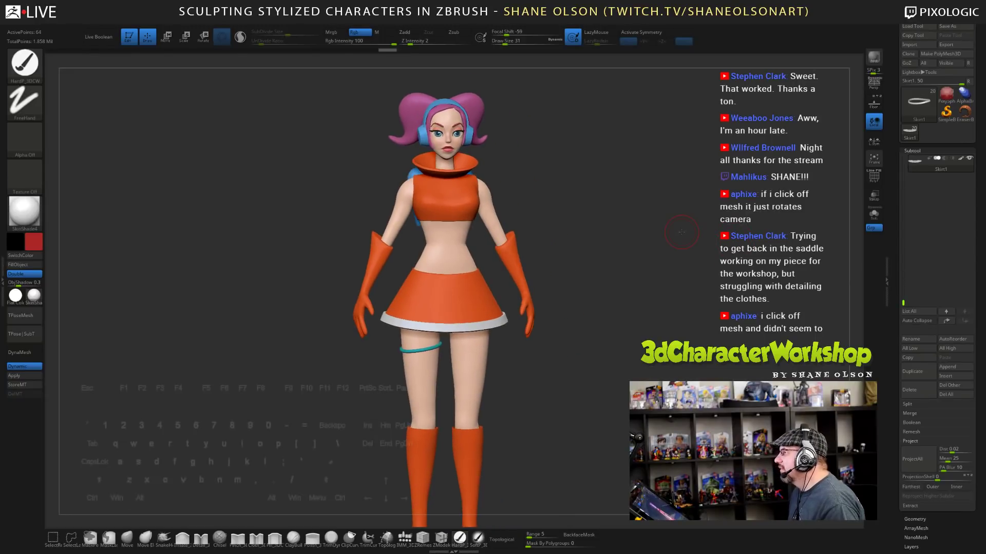
{"action": "left_click_drag", "start_coordinate": [622, 289], "coordinate": [681, 275], "text": "alt"}
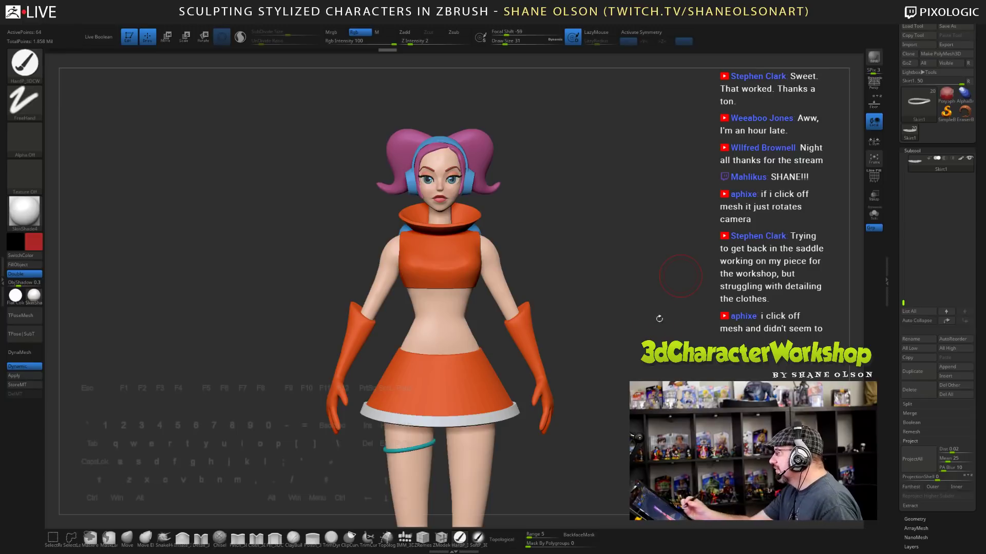
{"action": "mouse_move", "coordinate": [660, 319]}
{"action": "left_mouse_down"}
{"action": "mouse_move", "coordinate": [644, 356]}
{"action": "mouse_move", "coordinate": [652, 315]}
{"action": "left_mouse_up"}
{"action": "key", "text": "shift+z"}
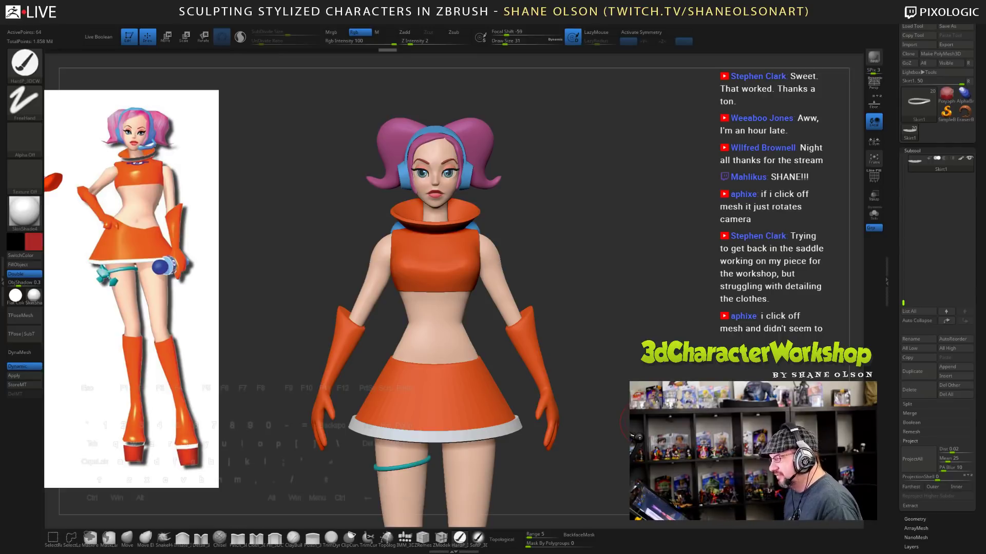
- Select the character's pink hair subtool and set the draw size to 22
{"action": "left_click_drag", "start_coordinate": [641, 422], "coordinate": [642, 373], "text": "alt"}
{"action": "left_click_drag", "start_coordinate": [665, 405], "coordinate": [642, 451], "text": "alt"}
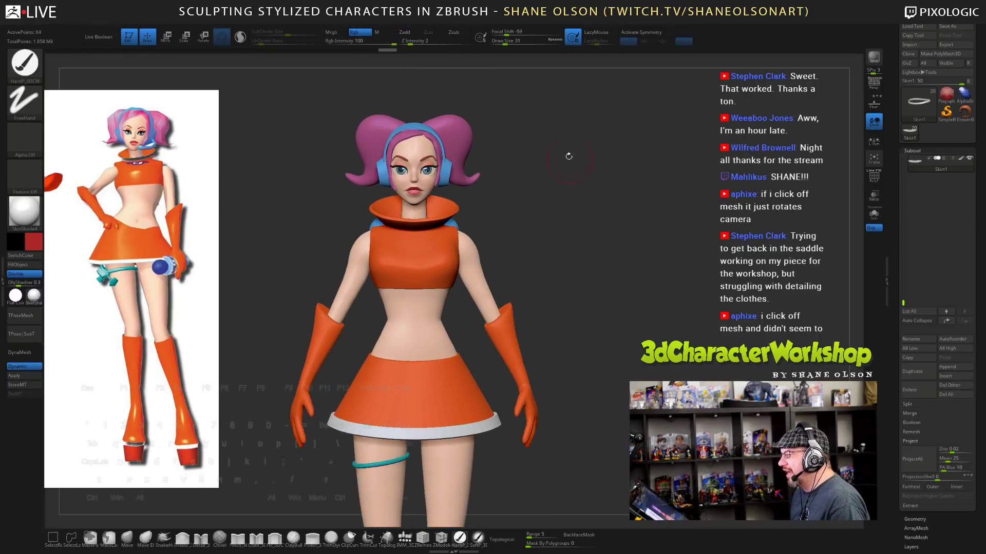
{"action": "left_click_drag", "start_coordinate": [567, 146], "coordinate": [654, 312], "text": "alt"}
{"action": "left_click", "coordinate": [475, 302], "text": "alt"}
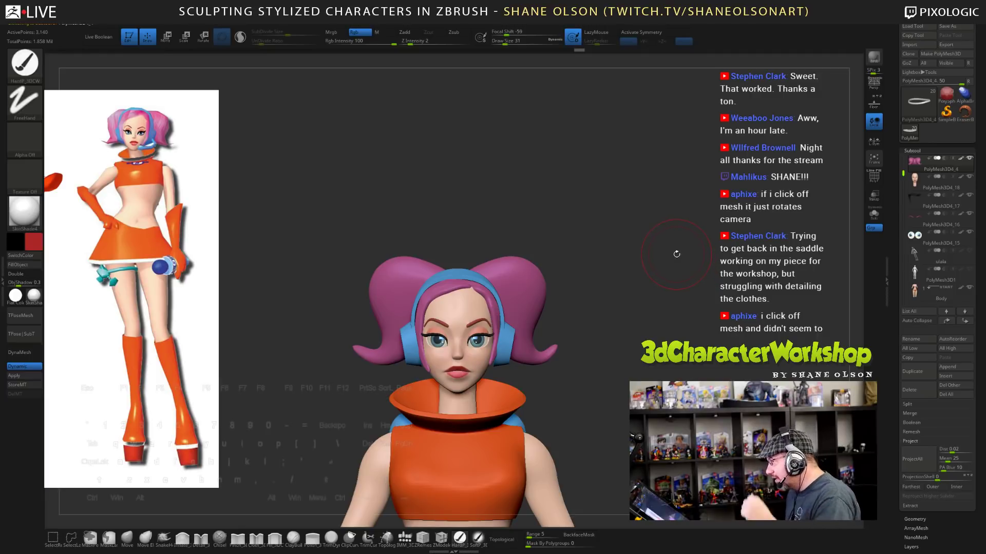
{"action": "left_click_drag", "start_coordinate": [688, 266], "coordinate": [686, 319], "text": "alt"}
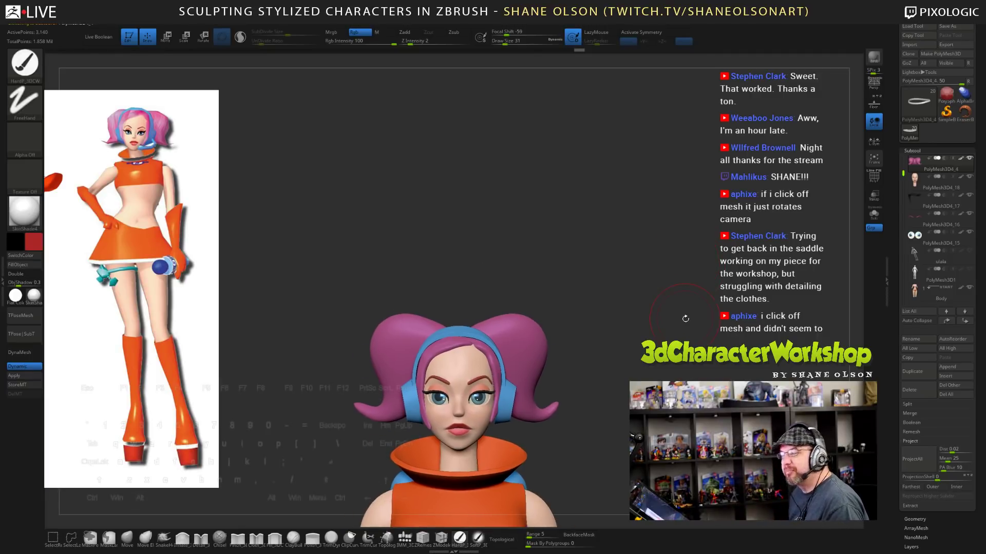
{"action": "left_click_drag", "start_coordinate": [701, 274], "coordinate": [686, 501]}
{"action": "left_click_drag", "start_coordinate": [696, 309], "coordinate": [701, 310], "text": "shift"}
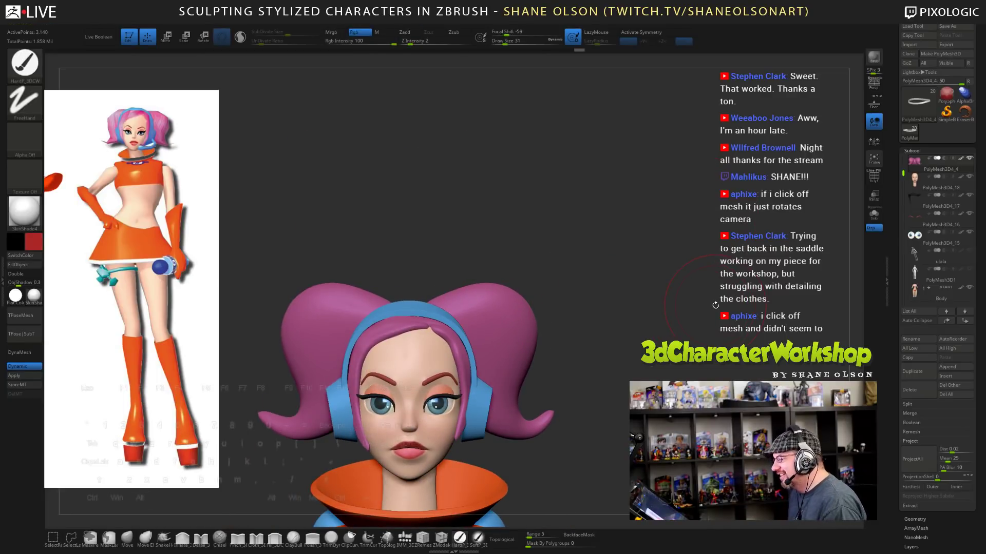
{"action": "left_click_drag", "start_coordinate": [701, 276], "coordinate": [714, 285], "text": "alt"}
{"action": "key", "text": "s"}
{"action": "left_click_drag", "start_coordinate": [697, 259], "coordinate": [695, 258]}
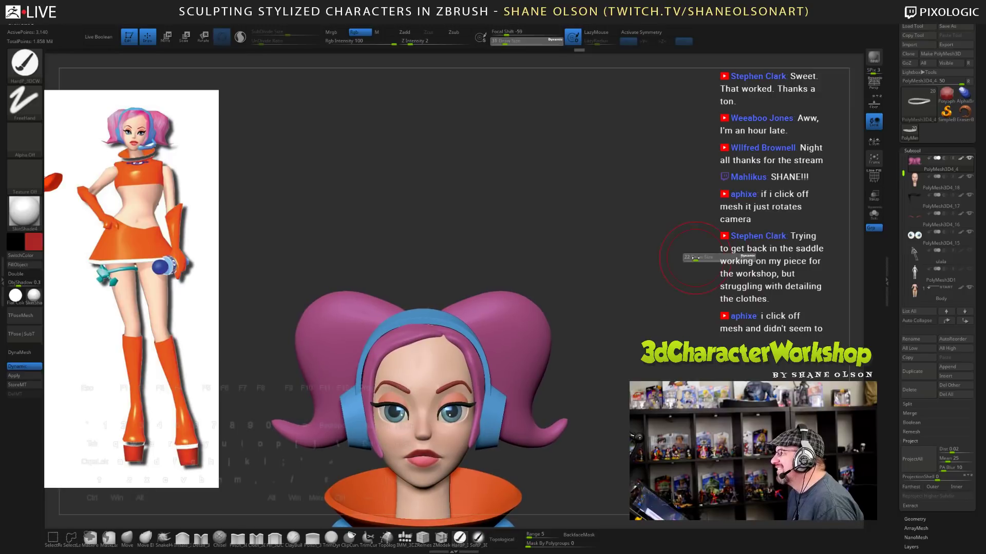
- Sample the pink colour from the pigtail and choose the custom hair curve insert brush
{"action": "left_click_drag", "start_coordinate": [668, 224], "coordinate": [693, 253], "text": "alt"}
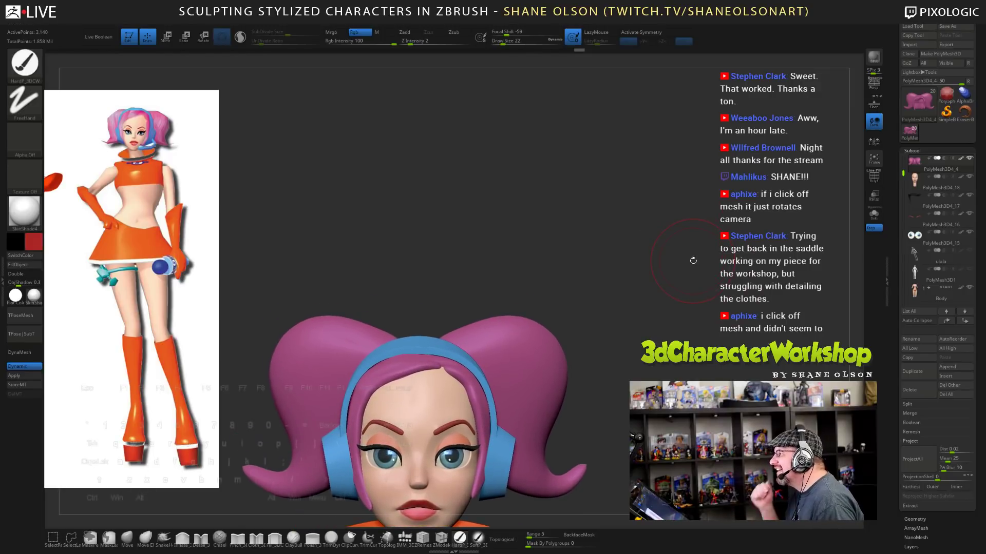
{"action": "left_click_drag", "start_coordinate": [753, 367], "coordinate": [762, 294], "text": "alt"}
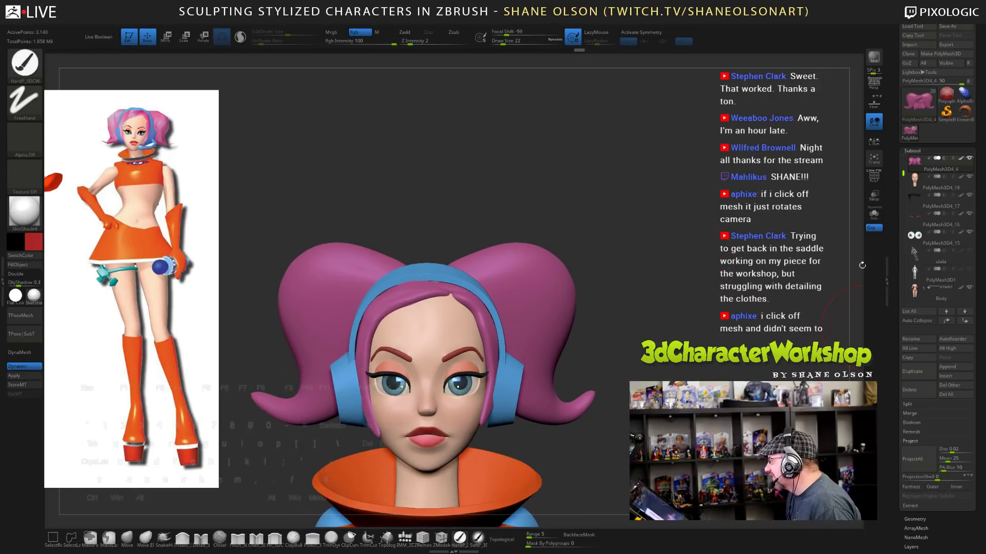
{"action": "left_click_drag", "start_coordinate": [603, 414], "coordinate": [664, 368]}
{"action": "left_click_drag", "start_coordinate": [741, 383], "coordinate": [728, 349]}
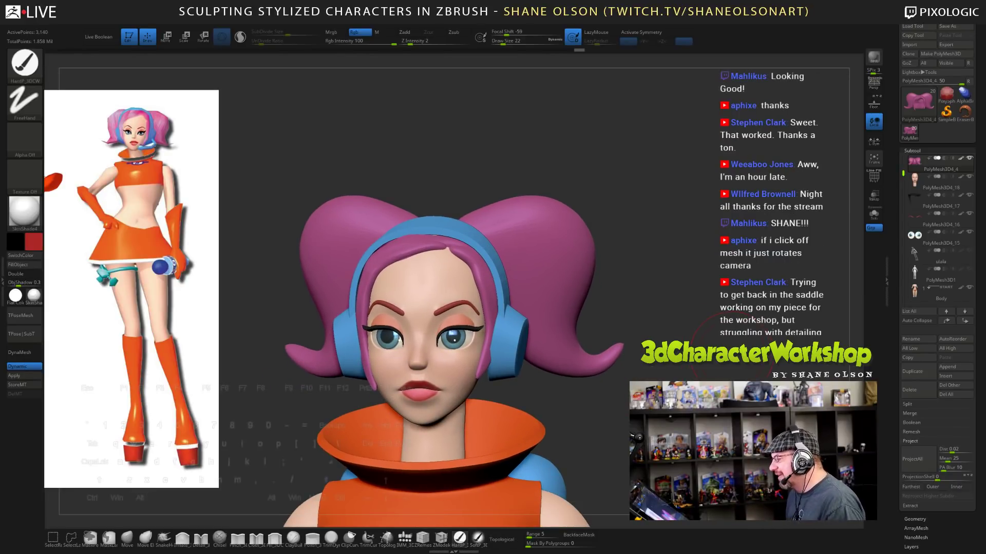
{"action": "left_click_drag", "start_coordinate": [757, 343], "coordinate": [748, 345]}
{"action": "left_click_drag", "start_coordinate": [747, 345], "coordinate": [741, 315], "text": "alt"}
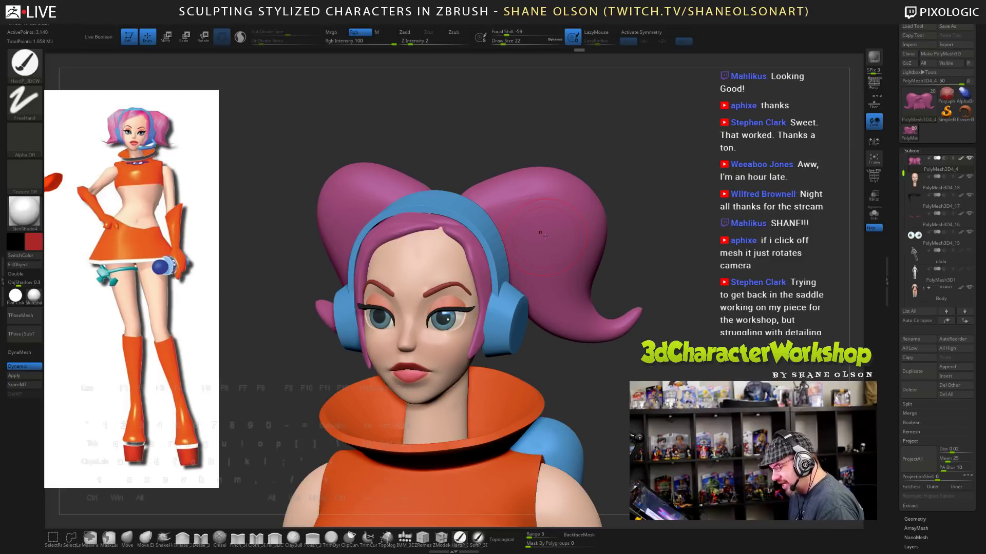
{"action": "key", "text": "c"}
{"action": "left_click_drag", "start_coordinate": [733, 275], "coordinate": [736, 247], "text": "alt"}
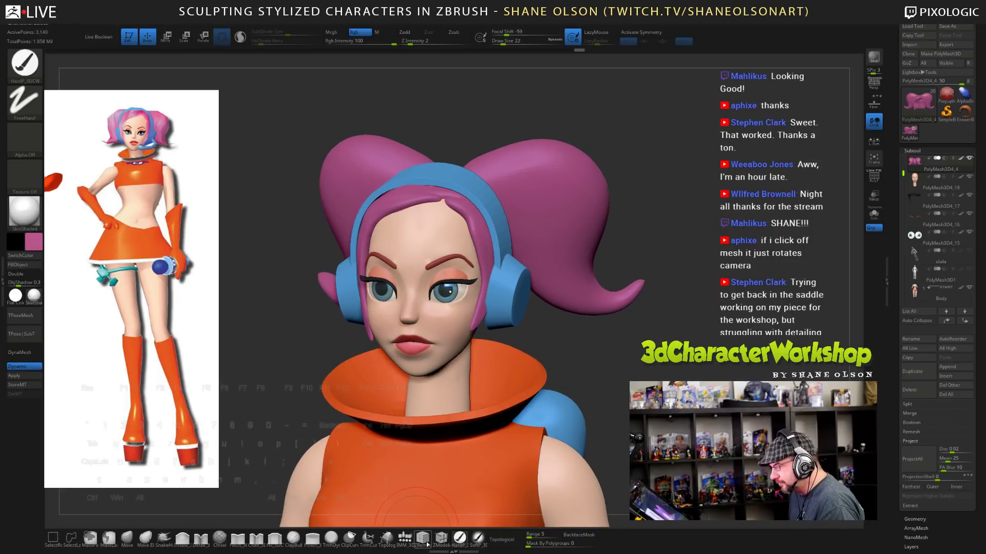
{"action": "key", "text": "b"}
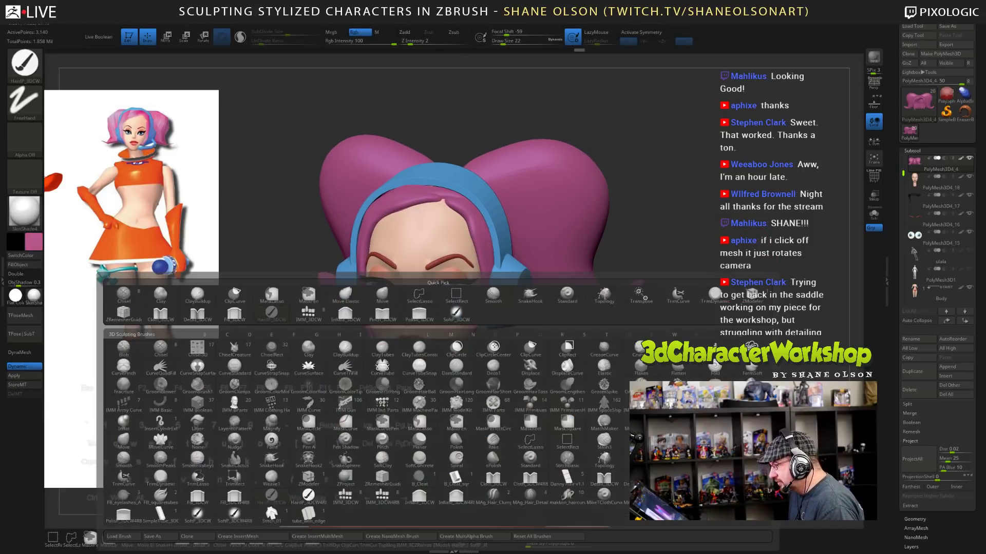
{"action": "left_click", "coordinate": [560, 499]}
- Reshape the hair brush's curve falloff in the curve modifiers, raising its start point and lowering its end point
{"action": "mouse_move", "coordinate": [501, 188]}
{"action": "left_mouse_down"}
{"action": "mouse_move", "coordinate": [547, 183]}
{"action": "mouse_move", "coordinate": [563, 220]}
{"action": "left_mouse_up"}
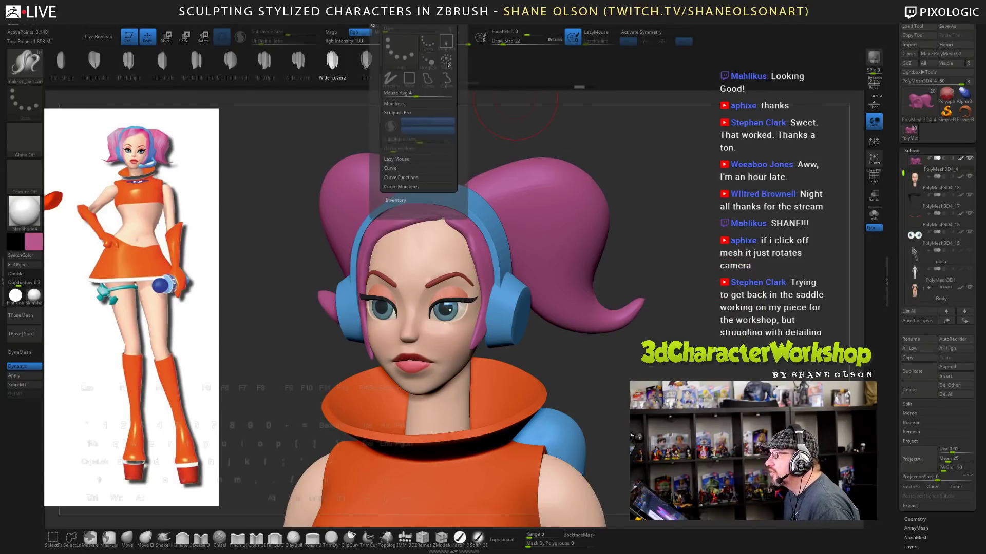
{"action": "left_click", "coordinate": [388, 37]}
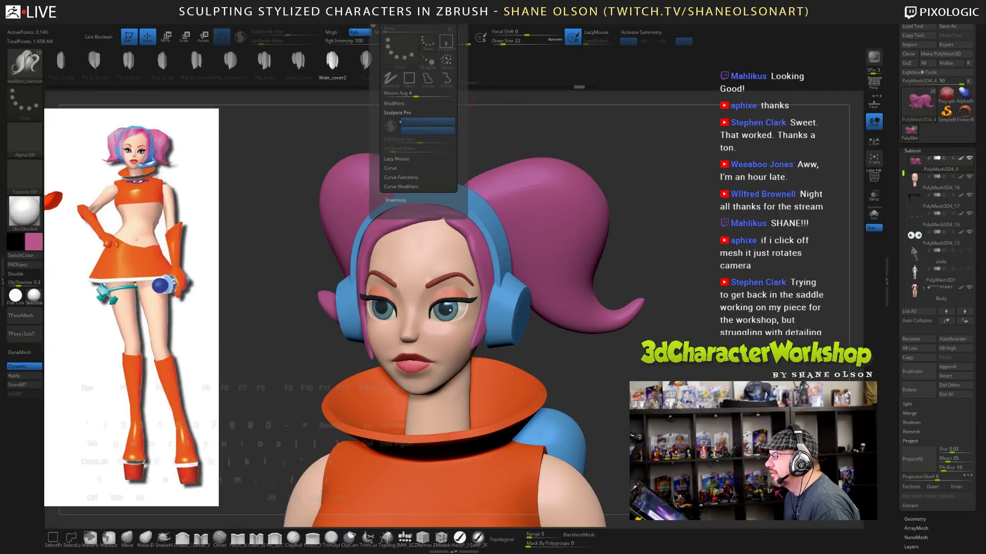
{"action": "left_click", "coordinate": [396, 176]}
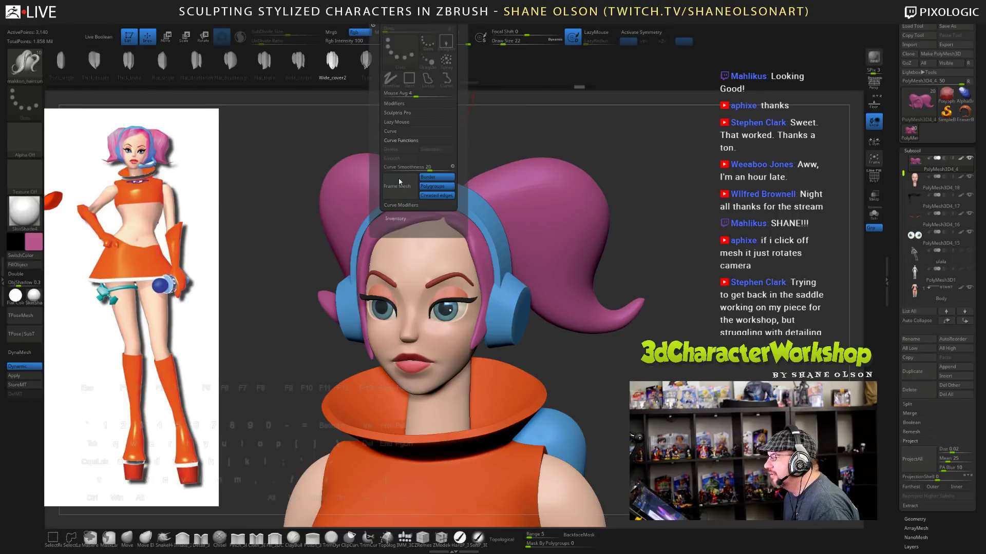
{"action": "left_click", "coordinate": [395, 204]}
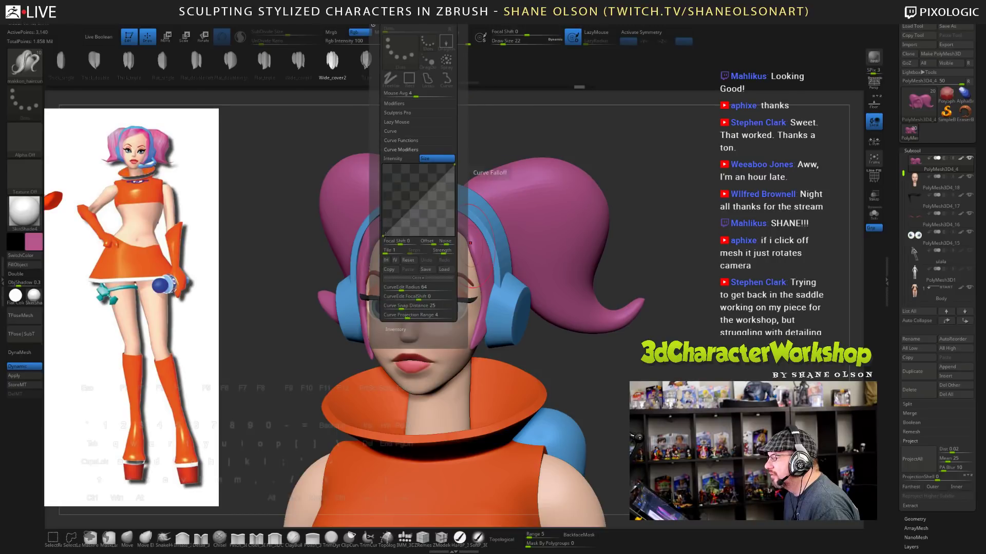
{"action": "left_click_drag", "start_coordinate": [384, 235], "coordinate": [385, 201]}
{"action": "left_click_drag", "start_coordinate": [453, 166], "coordinate": [455, 184]}
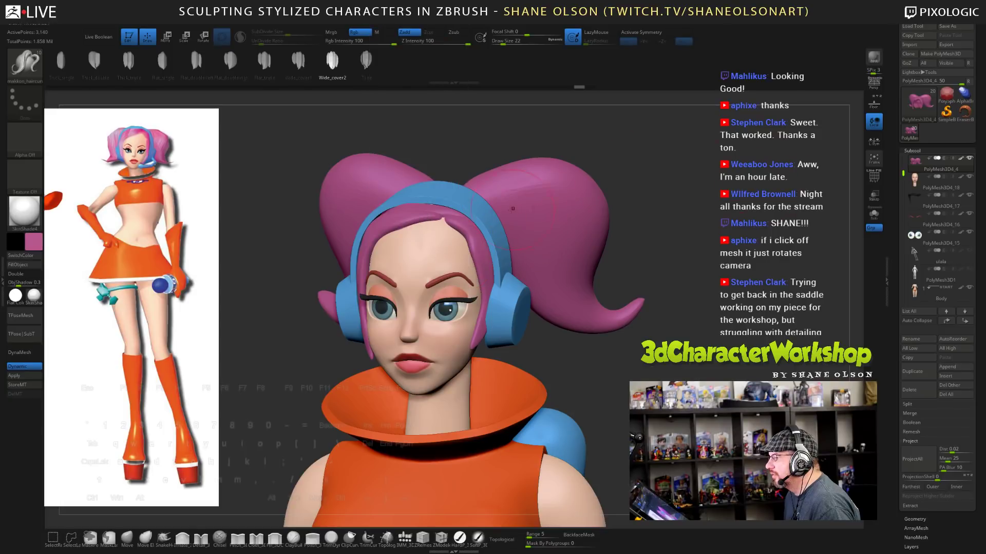
- Try a Wide_cover2 hair strand along the character's pigtail and undo it
{"action": "mouse_move", "coordinate": [736, 228]}
{"action": "left_mouse_down"}
{"action": "mouse_move", "coordinate": [501, 223]}
{"action": "mouse_move", "coordinate": [718, 236]}
{"action": "left_mouse_up"}
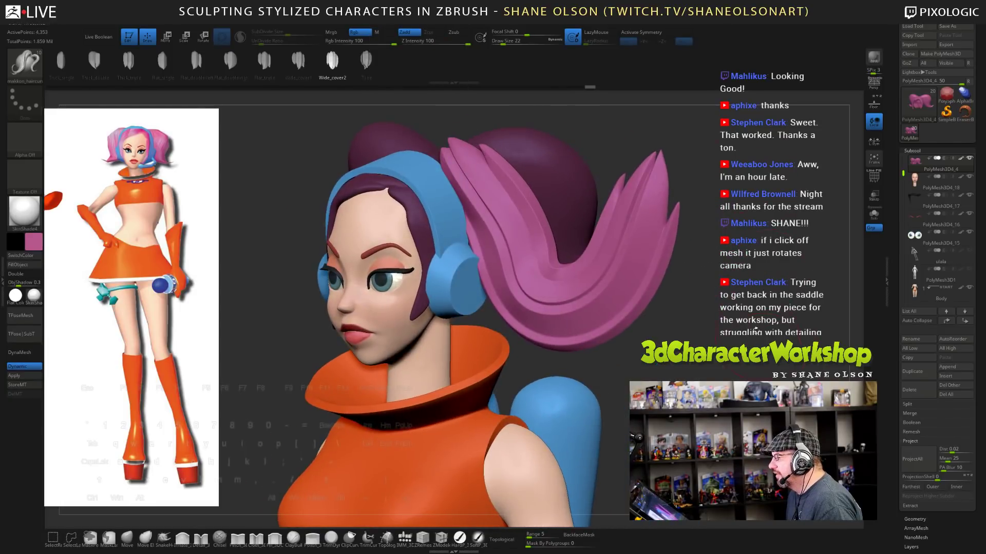
{"action": "left_click_drag", "start_coordinate": [750, 273], "coordinate": [725, 345], "text": "alt"}
{"action": "key", "text": "ctrl+z"}
{"action": "left_click_drag", "start_coordinate": [686, 249], "coordinate": [696, 279], "text": "alt"}
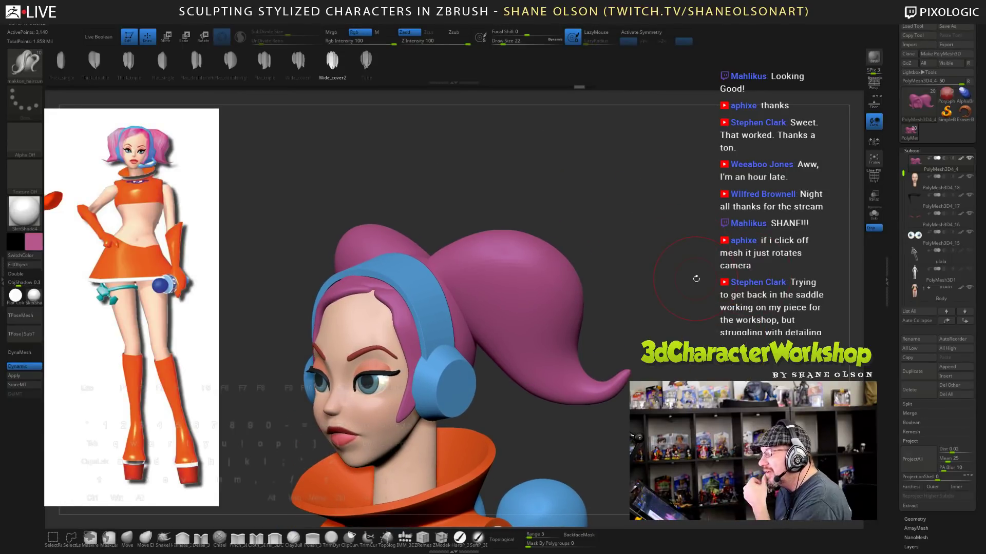
- Save the tool as Ulala_01_blockout_03, replacing the existing file
{"action": "left_click_drag", "start_coordinate": [570, 228], "coordinate": [647, 308]}
{"action": "key", "text": "ctrl+s"}
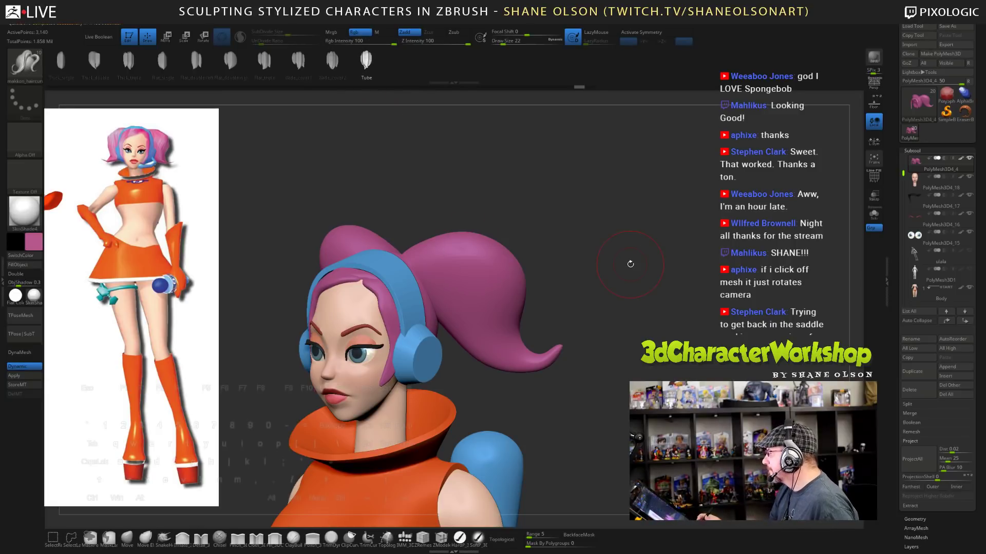
{"action": "left_click", "coordinate": [953, 27]}
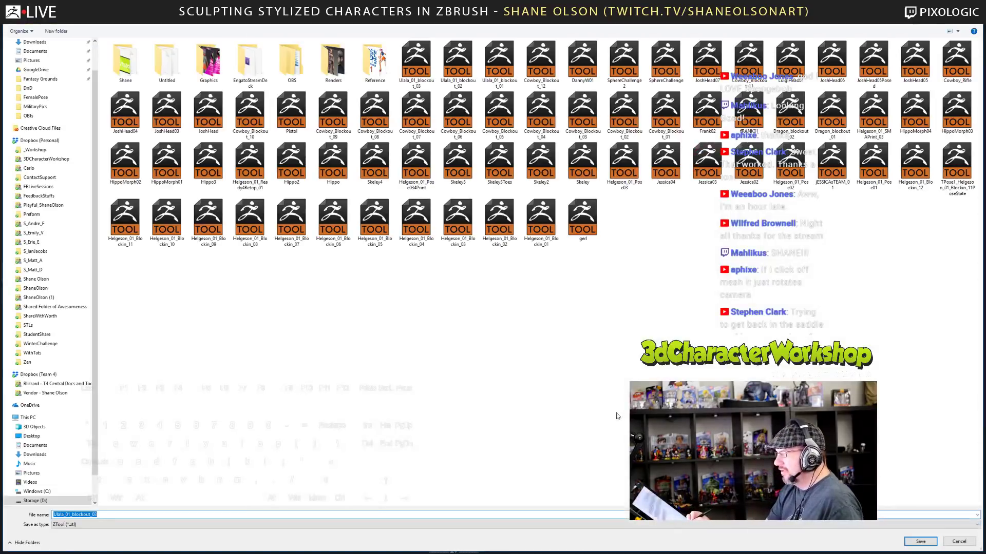
{"action": "left_click", "coordinate": [914, 542]}
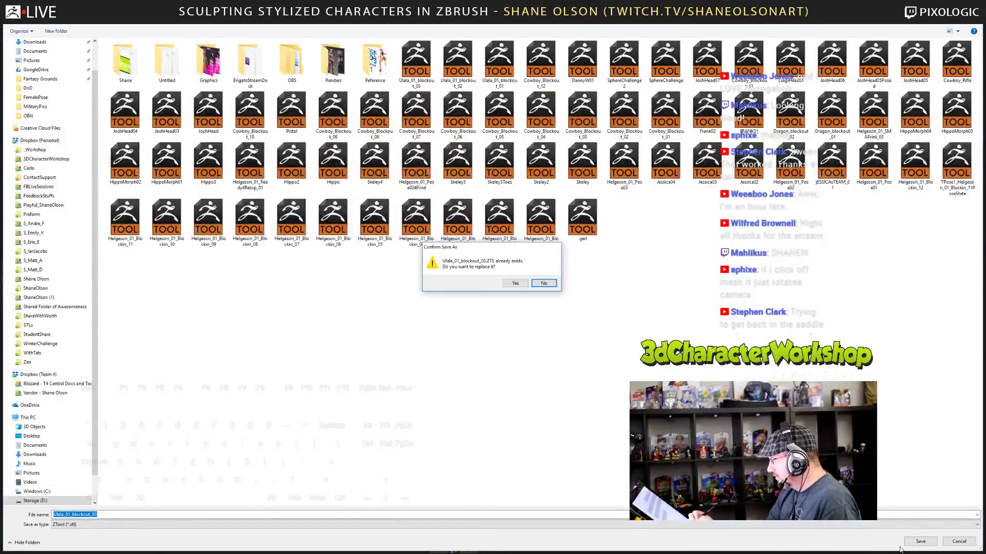
{"action": "left_click", "coordinate": [515, 284]}
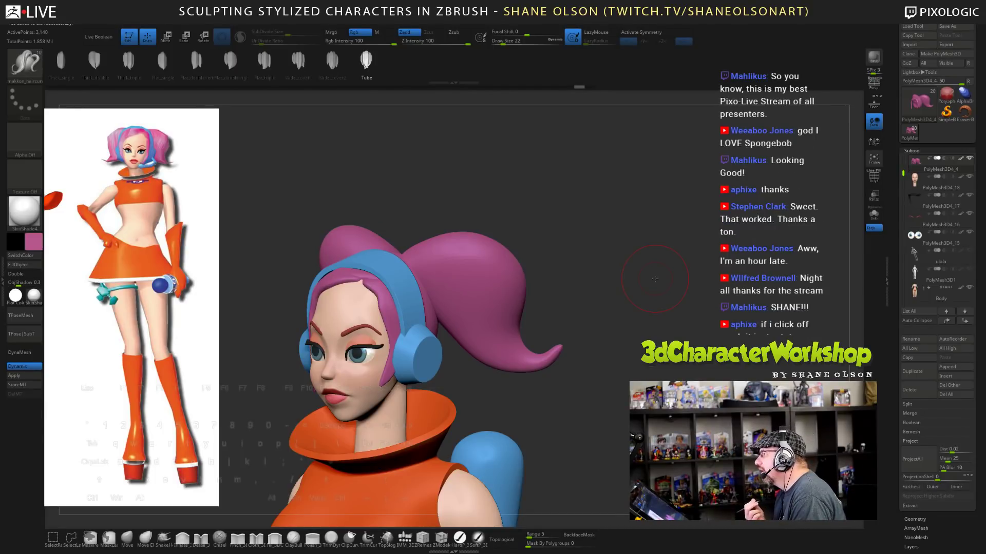
{"action": "left_click_drag", "start_coordinate": [654, 279], "coordinate": [632, 285]}
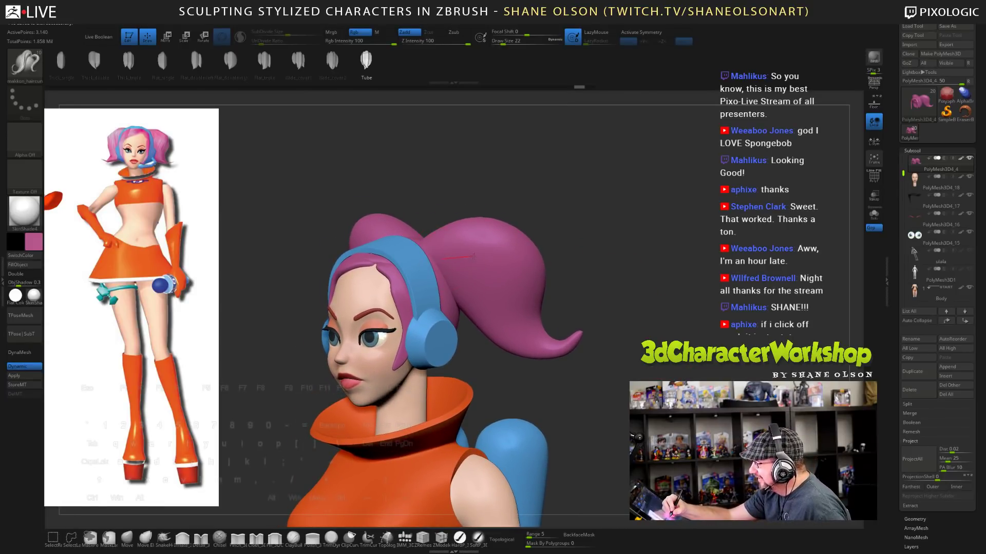
- Try a narrow hair strand following the upper curve of the character's pigtail
{"action": "left_click_drag", "start_coordinate": [545, 347], "coordinate": [564, 345]}
{"action": "key", "text": "ctrl+z"}
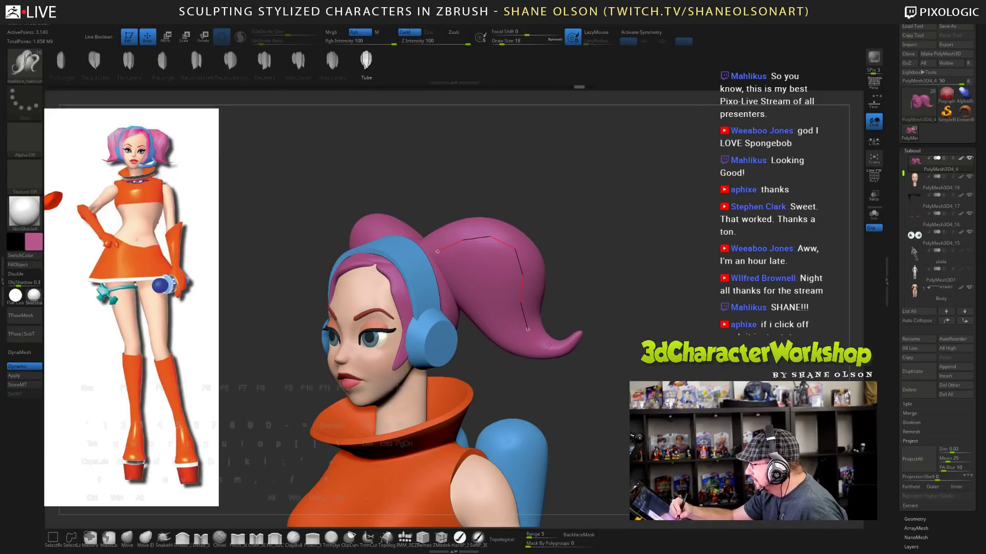
{"action": "left_click_drag", "start_coordinate": [548, 345], "coordinate": [564, 345]}
{"action": "mouse_move", "coordinate": [637, 303]}
{"action": "left_mouse_down"}
{"action": "mouse_move", "coordinate": [565, 292]}
{"action": "mouse_move", "coordinate": [657, 292]}
{"action": "mouse_move", "coordinate": [595, 291]}
{"action": "left_mouse_up"}
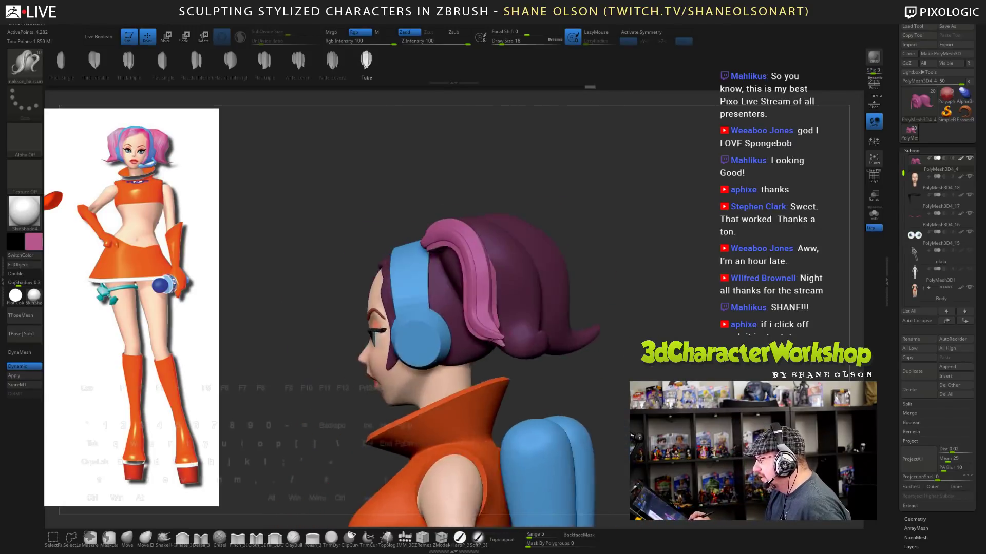
- Pull the strand's curve points inward so the strand lies over the top of the pigtail
{"action": "left_click_drag", "start_coordinate": [523, 308], "coordinate": [605, 387]}
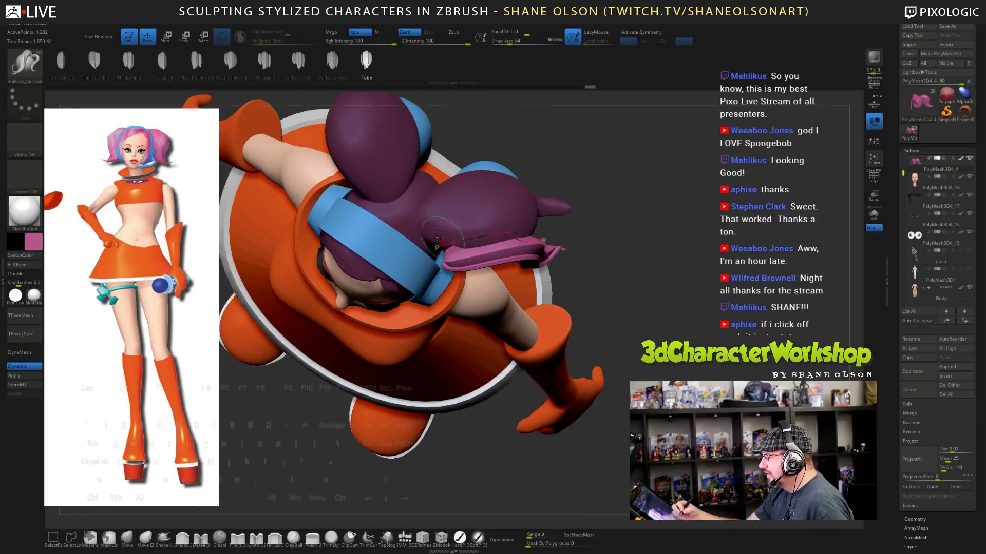
{"action": "mouse_move", "coordinate": [437, 247]}
{"action": "left_mouse_down"}
{"action": "mouse_move", "coordinate": [446, 229]}
{"action": "mouse_move", "coordinate": [422, 218]}
{"action": "left_mouse_up"}
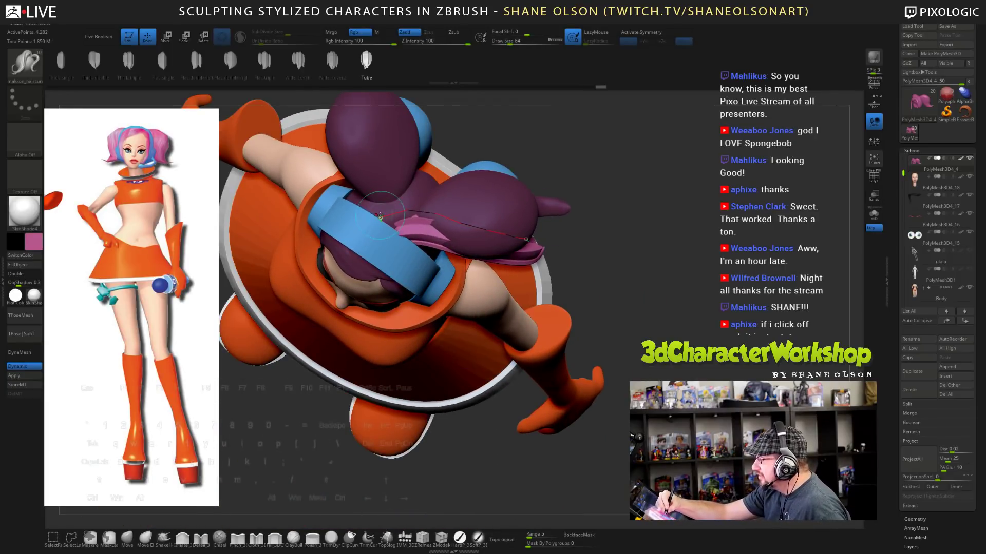
{"action": "mouse_move", "coordinate": [589, 238]}
{"action": "left_mouse_down"}
{"action": "mouse_move", "coordinate": [600, 231]}
{"action": "mouse_move", "coordinate": [598, 159]}
{"action": "mouse_move", "coordinate": [605, 233]}
{"action": "left_mouse_up"}
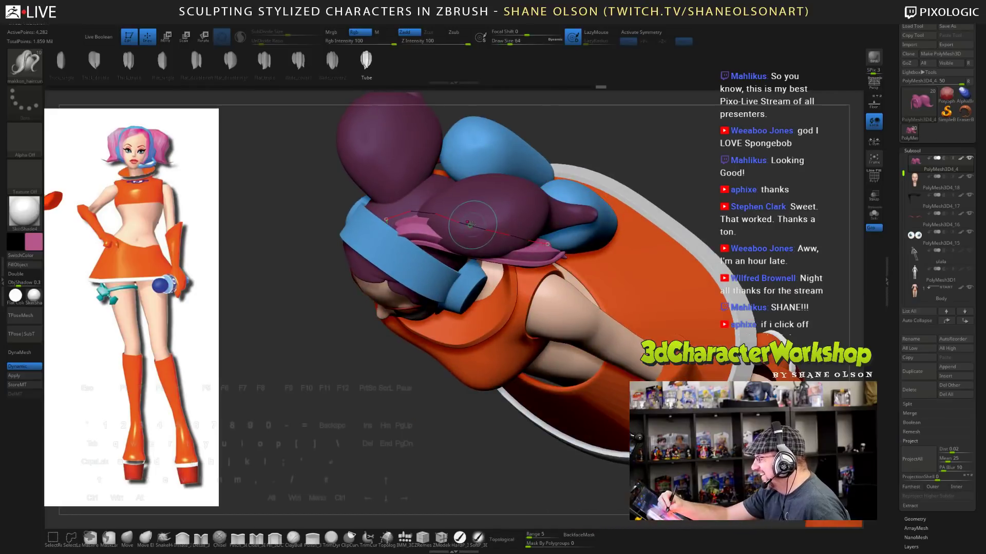
{"action": "left_click_drag", "start_coordinate": [473, 220], "coordinate": [473, 195]}
{"action": "right_click_drag", "start_coordinate": [579, 308], "coordinate": [568, 261]}
{"action": "mouse_move", "coordinate": [557, 252]}
{"action": "left_mouse_down"}
{"action": "mouse_move", "coordinate": [578, 221]}
{"action": "mouse_move", "coordinate": [610, 229]}
{"action": "left_mouse_up"}
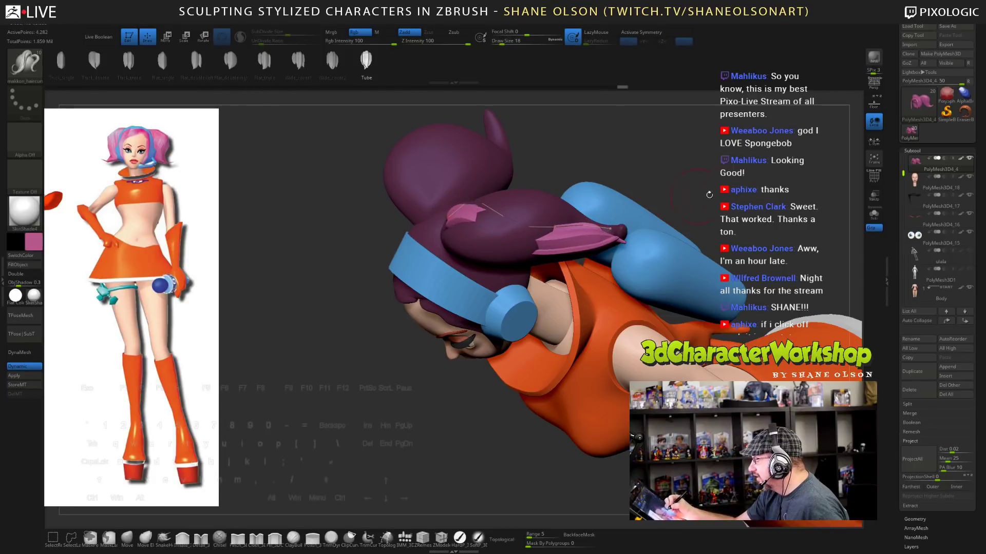
{"action": "left_click_drag", "start_coordinate": [709, 193], "coordinate": [706, 179], "text": "alt"}
{"action": "mouse_move", "coordinate": [611, 164]}
{"action": "left_mouse_down", "text": "alt"}
{"action": "mouse_move", "coordinate": [540, 329]}
{"action": "mouse_move", "coordinate": [559, 284]}
{"action": "left_mouse_up", "text": "alt"}
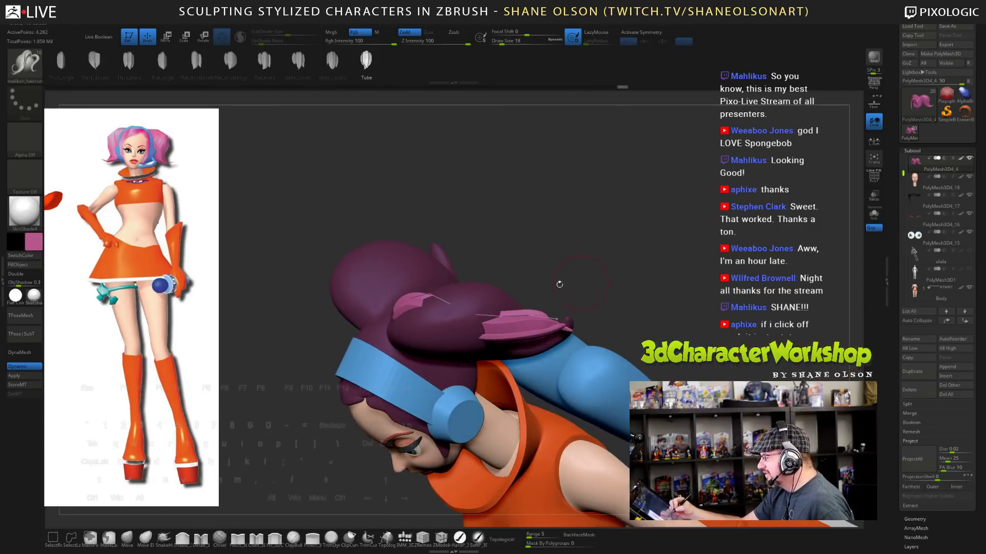
- Nudge the strand's curve once more, check it from the front, and undo the strand
{"action": "left_click_drag", "start_coordinate": [470, 312], "coordinate": [476, 303]}
{"action": "left_click_drag", "start_coordinate": [622, 270], "coordinate": [642, 232]}
{"action": "mouse_move", "coordinate": [370, 348]}
{"action": "left_mouse_down"}
{"action": "mouse_move", "coordinate": [351, 345]}
{"action": "mouse_move", "coordinate": [299, 299]}
{"action": "mouse_move", "coordinate": [452, 159]}
{"action": "mouse_move", "coordinate": [538, 233]}
{"action": "mouse_move", "coordinate": [760, 215]}
{"action": "mouse_move", "coordinate": [719, 308]}
{"action": "mouse_move", "coordinate": [606, 359]}
{"action": "mouse_move", "coordinate": [471, 399]}
{"action": "mouse_move", "coordinate": [524, 349]}
{"action": "mouse_move", "coordinate": [511, 368]}
{"action": "left_mouse_up"}
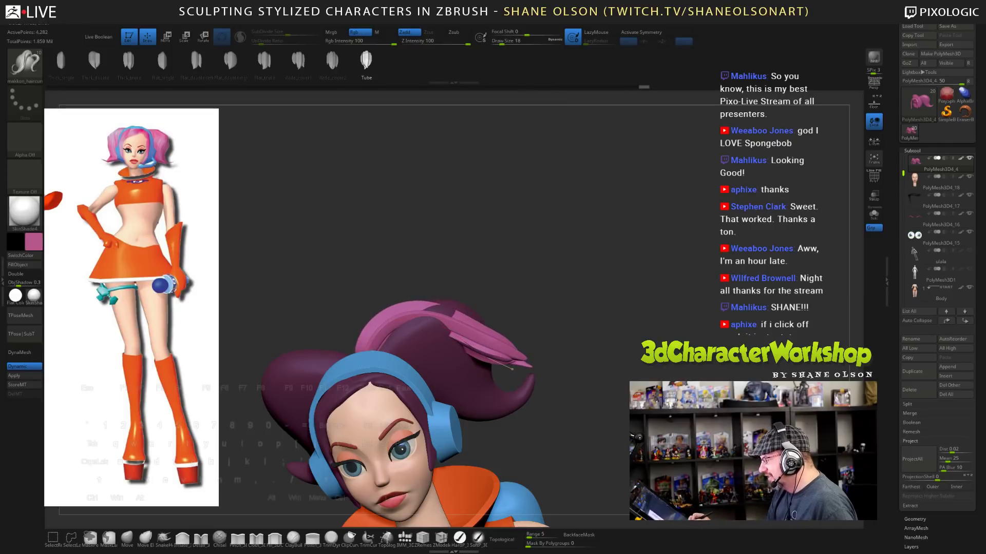
{"action": "mouse_move", "coordinate": [616, 329]}
{"action": "left_mouse_down"}
{"action": "mouse_move", "coordinate": [574, 313]}
{"action": "mouse_move", "coordinate": [610, 324]}
{"action": "mouse_move", "coordinate": [599, 322]}
{"action": "left_mouse_up"}
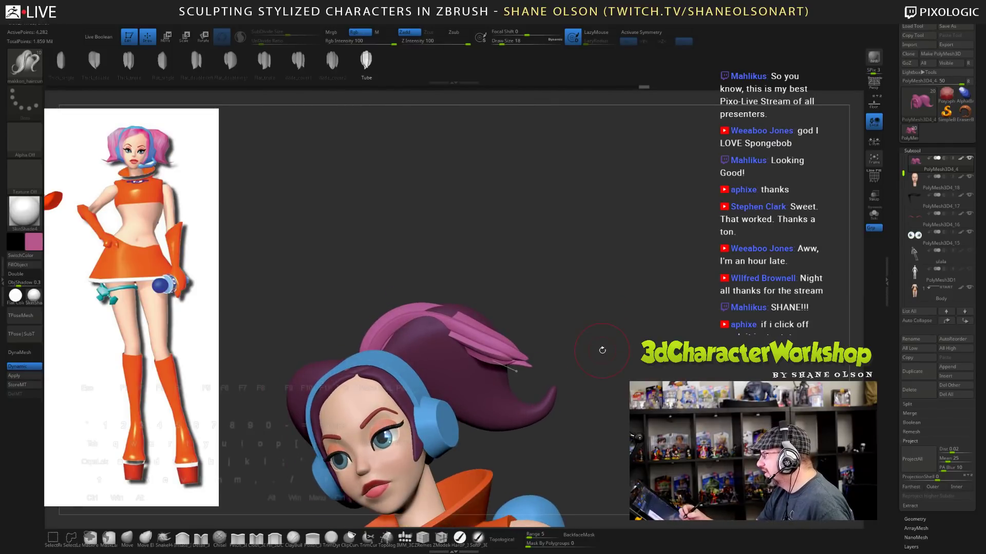
{"action": "key", "text": "ctrl+z"}
{"action": "key", "text": "ctrl+z"}
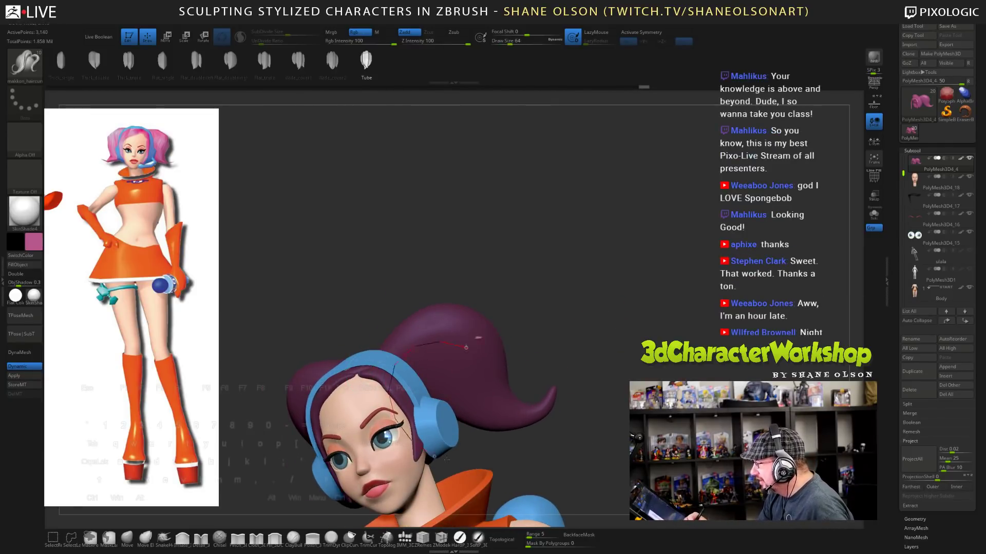
- Try a new hair strand down the pigtail to its tip and rebuild it at draw size 34
{"action": "mouse_move", "coordinate": [447, 434]}
{"action": "left_mouse_down"}
{"action": "mouse_move", "coordinate": [693, 452]}
{"action": "mouse_move", "coordinate": [773, 367]}
{"action": "mouse_move", "coordinate": [765, 331]}
{"action": "mouse_move", "coordinate": [686, 297]}
{"action": "mouse_move", "coordinate": [644, 309]}
{"action": "mouse_move", "coordinate": [545, 410]}
{"action": "mouse_move", "coordinate": [524, 415]}
{"action": "mouse_move", "coordinate": [487, 408]}
{"action": "mouse_move", "coordinate": [464, 343]}
{"action": "mouse_move", "coordinate": [429, 327]}
{"action": "mouse_move", "coordinate": [398, 339]}
{"action": "mouse_move", "coordinate": [380, 377]}
{"action": "left_mouse_up"}
{"action": "mouse_move", "coordinate": [631, 442]}
{"action": "left_mouse_down"}
{"action": "mouse_move", "coordinate": [582, 439]}
{"action": "mouse_move", "coordinate": [618, 435]}
{"action": "left_mouse_up"}
{"action": "mouse_move", "coordinate": [503, 372]}
{"action": "left_mouse_down"}
{"action": "mouse_move", "coordinate": [497, 427]}
{"action": "mouse_move", "coordinate": [530, 426]}
{"action": "left_mouse_up"}
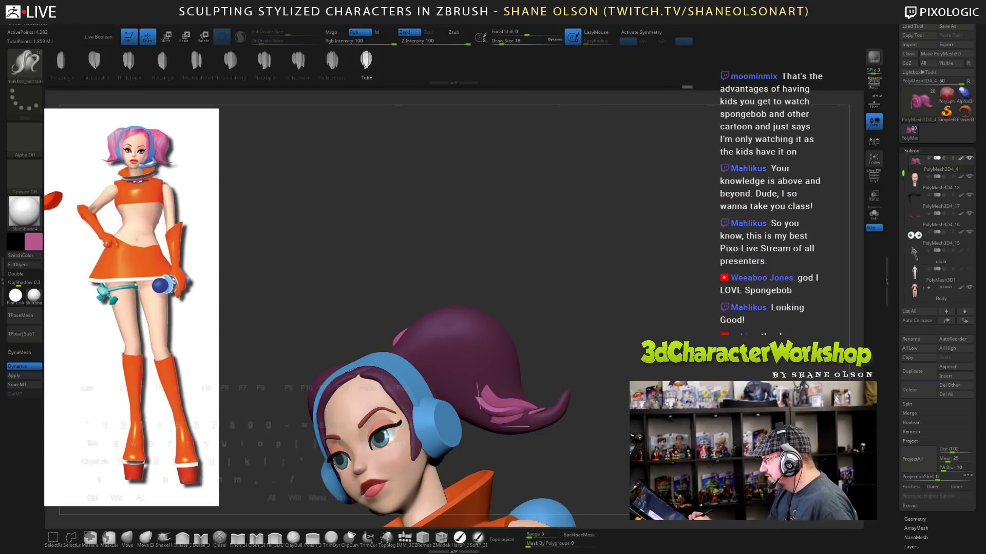
{"action": "left_click_drag", "start_coordinate": [661, 432], "coordinate": [646, 368], "text": "alt"}
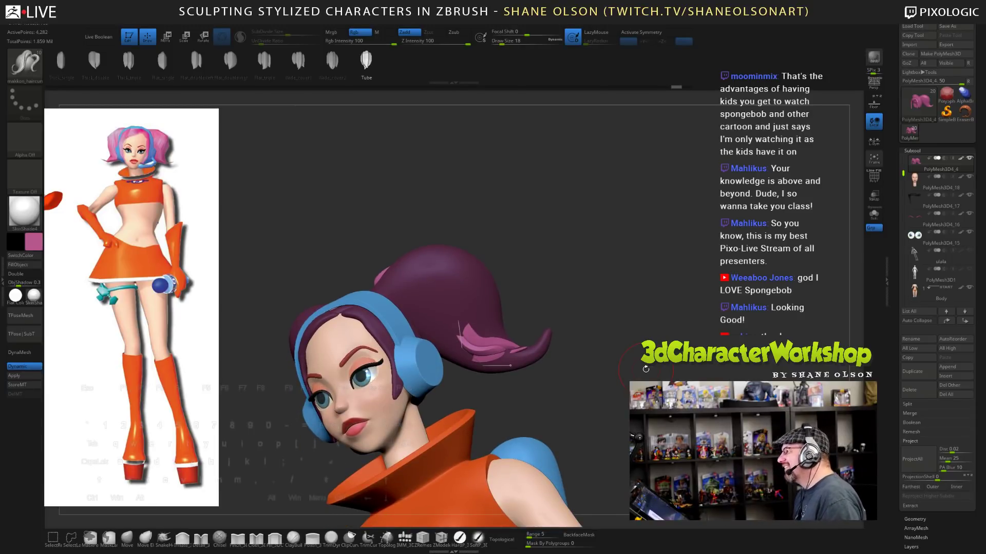
{"action": "left_click_drag", "start_coordinate": [642, 371], "coordinate": [618, 370]}
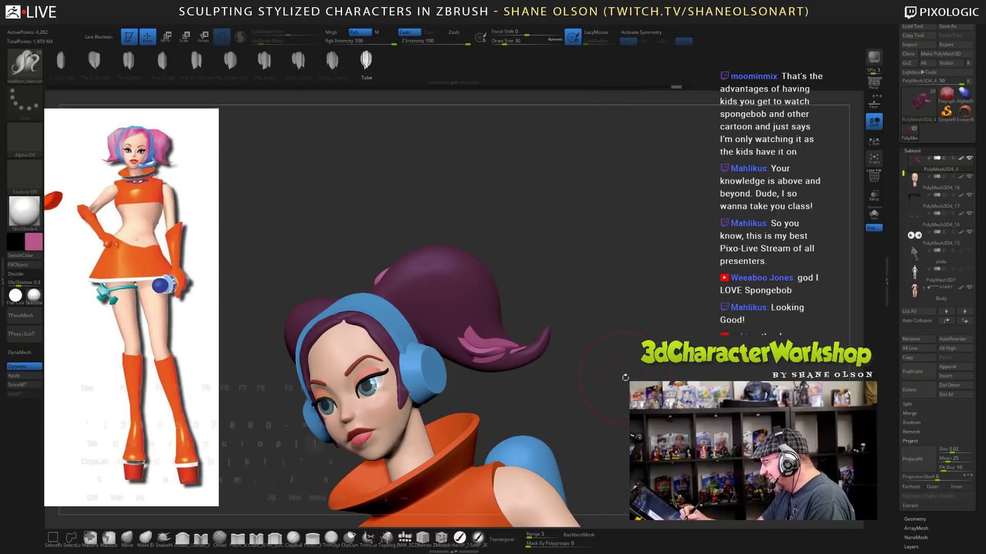
{"action": "left_click", "coordinate": [463, 328]}
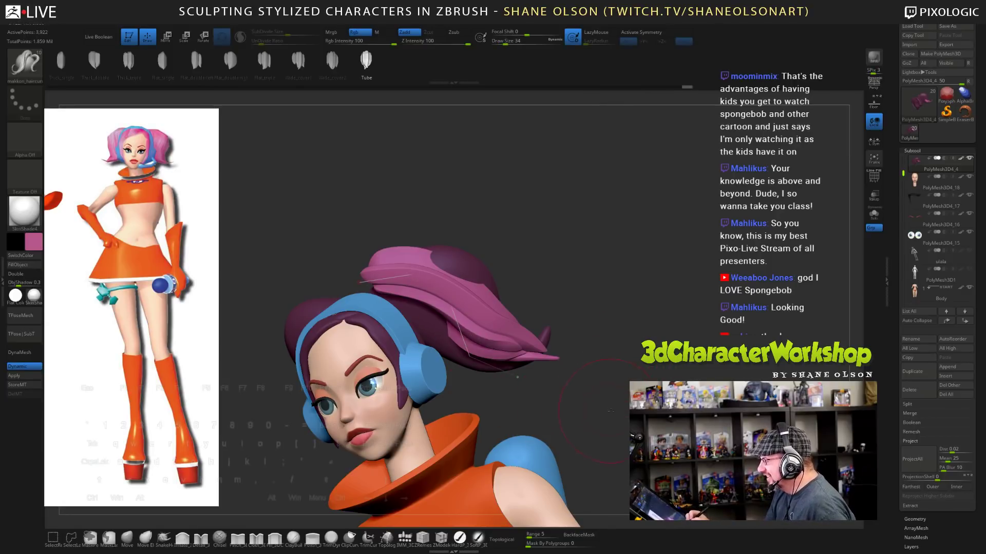
- Try to reposition the start of the thickened strand's curve at the pigtail's base with a larger brush
{"action": "left_click_drag", "start_coordinate": [609, 401], "coordinate": [711, 398]}
{"action": "left_click_drag", "start_coordinate": [490, 391], "coordinate": [626, 404]}
{"action": "key", "text": "bracketright"}
{"action": "key", "text": "bracketright"}
{"action": "key", "text": "bracketright"}
{"action": "left_click_drag", "start_coordinate": [362, 286], "coordinate": [353, 299]}
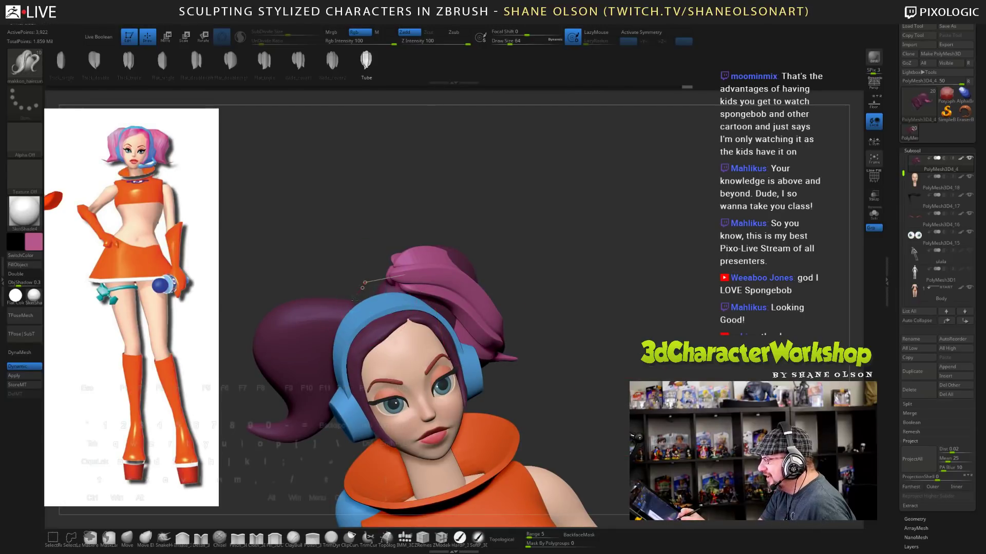
{"action": "left_click_drag", "start_coordinate": [347, 359], "coordinate": [347, 358]}
{"action": "mouse_move", "coordinate": [605, 405]}
{"action": "left_mouse_down"}
{"action": "mouse_move", "coordinate": [677, 411]}
{"action": "mouse_move", "coordinate": [606, 412]}
{"action": "left_mouse_up"}
- Undo the hair strand edits until the pigtail has no strands on it
{"action": "key", "text": "ctrl+z"}
{"action": "key", "text": "ctrl+z"}
{"action": "key", "text": "ctrl+z"}
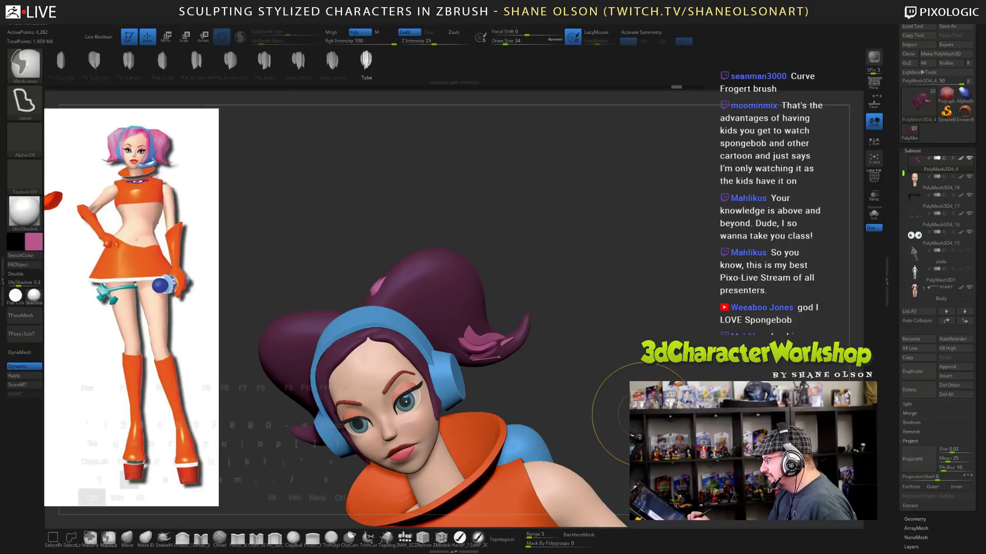
{"action": "key", "text": "ctrl+z"}
{"action": "key", "text": "ctrl+z"}
{"action": "key", "text": "ctrl+z"}
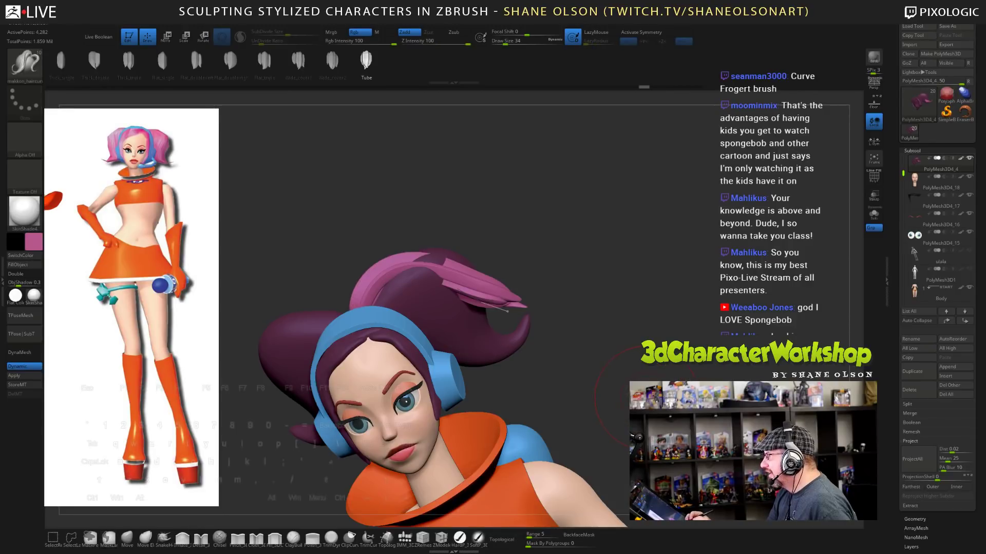
{"action": "key", "text": "ctrl+z"}
{"action": "left_click_drag", "start_coordinate": [645, 362], "coordinate": [665, 395], "text": "alt"}
{"action": "key", "text": "ctrl+z"}
{"action": "left_click_drag", "start_coordinate": [627, 335], "coordinate": [651, 330], "text": "alt"}
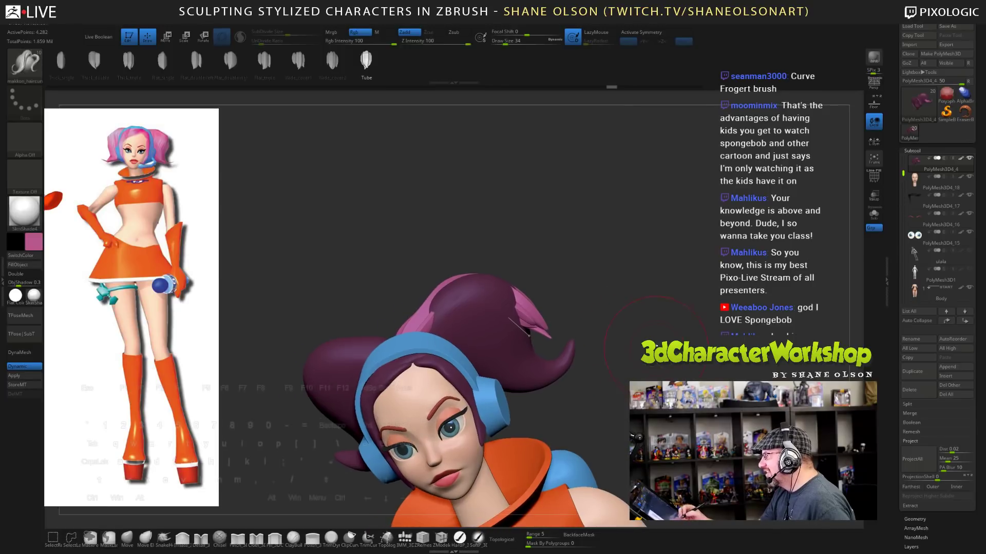
{"action": "key", "text": "ctrl+z"}
{"action": "key", "text": "ctrl+z"}
{"action": "key", "text": "ctrl+z"}
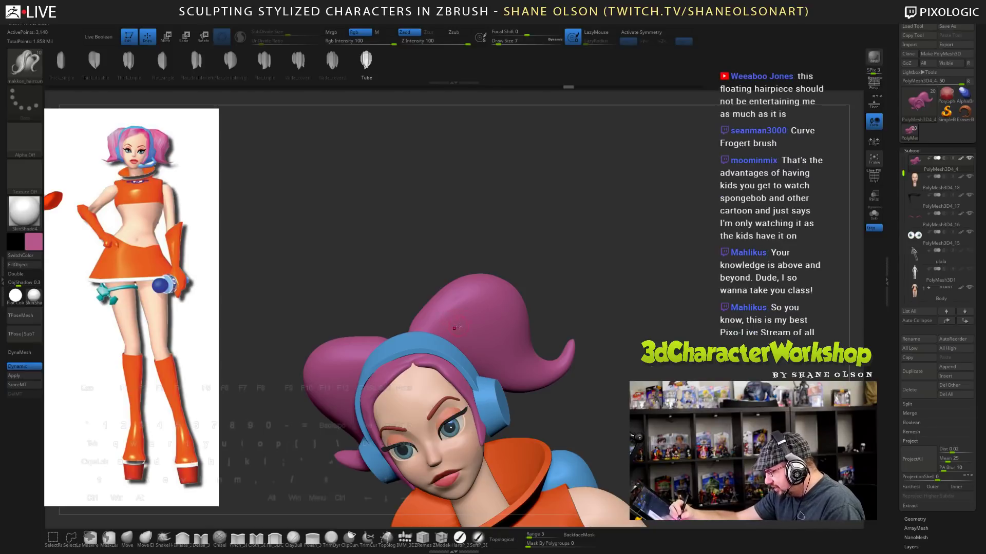
- Try an S-shaped hair strand along the pigtail at draw size 5 and rebuild it at draw size 37
{"action": "mouse_move", "coordinate": [445, 324]}
{"action": "left_mouse_down"}
{"action": "mouse_move", "coordinate": [461, 295]}
{"action": "mouse_move", "coordinate": [489, 322]}
{"action": "left_mouse_up"}
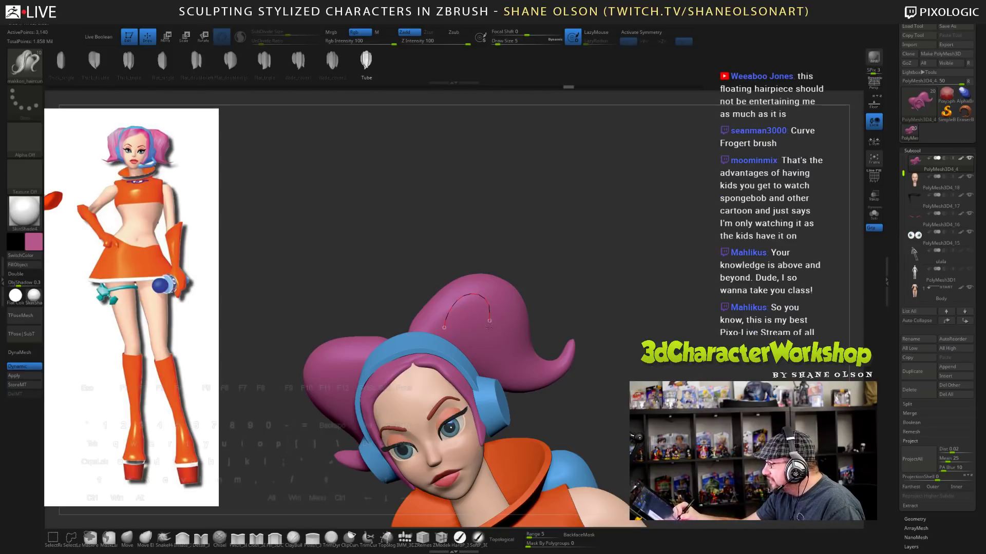
{"action": "mouse_move", "coordinate": [506, 371]}
{"action": "left_mouse_down"}
{"action": "mouse_move", "coordinate": [541, 376]}
{"action": "mouse_move", "coordinate": [551, 365]}
{"action": "left_mouse_up"}
{"action": "left_click_drag", "start_coordinate": [595, 329], "coordinate": [591, 377], "text": "alt"}
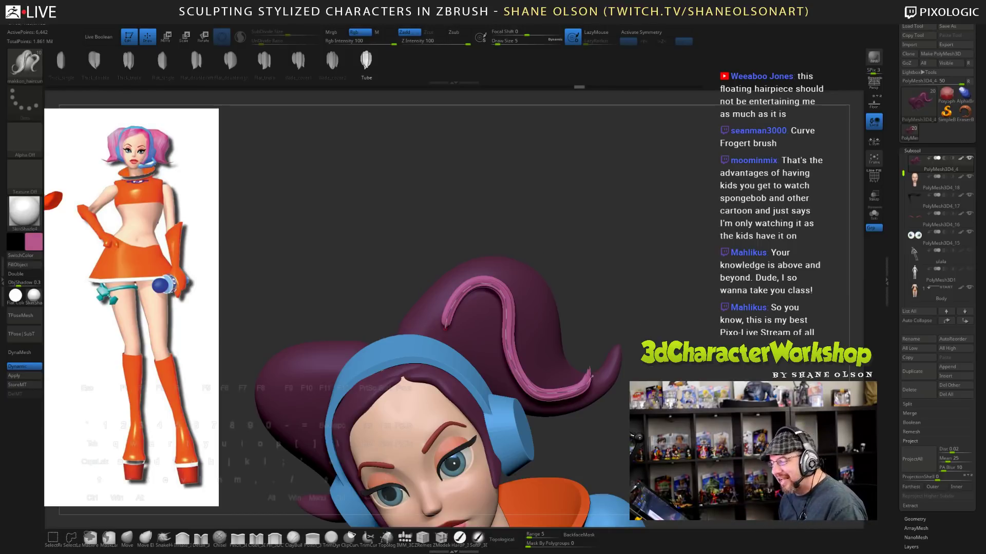
{"action": "mouse_move", "coordinate": [592, 376]}
{"action": "right_mouse_down"}
{"action": "mouse_move", "coordinate": [602, 377]}
{"action": "mouse_move", "coordinate": [591, 376]}
{"action": "right_mouse_up"}
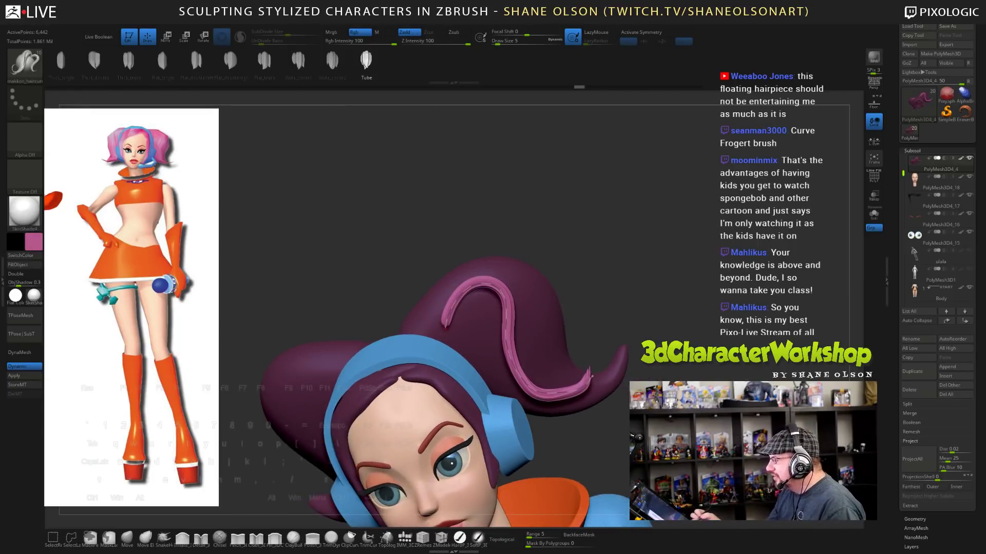
{"action": "key", "text": "s"}
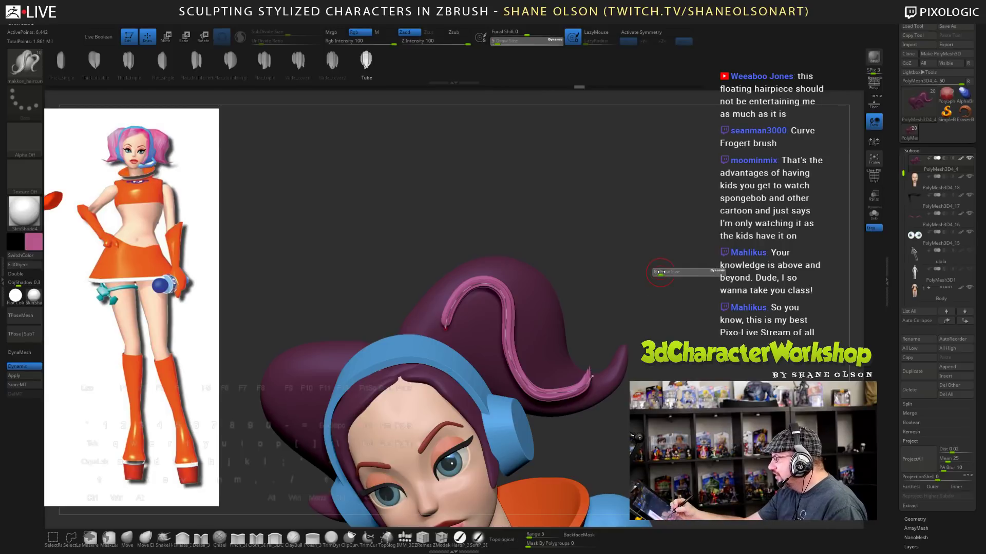
{"action": "left_click_drag", "start_coordinate": [668, 271], "coordinate": [669, 272]}
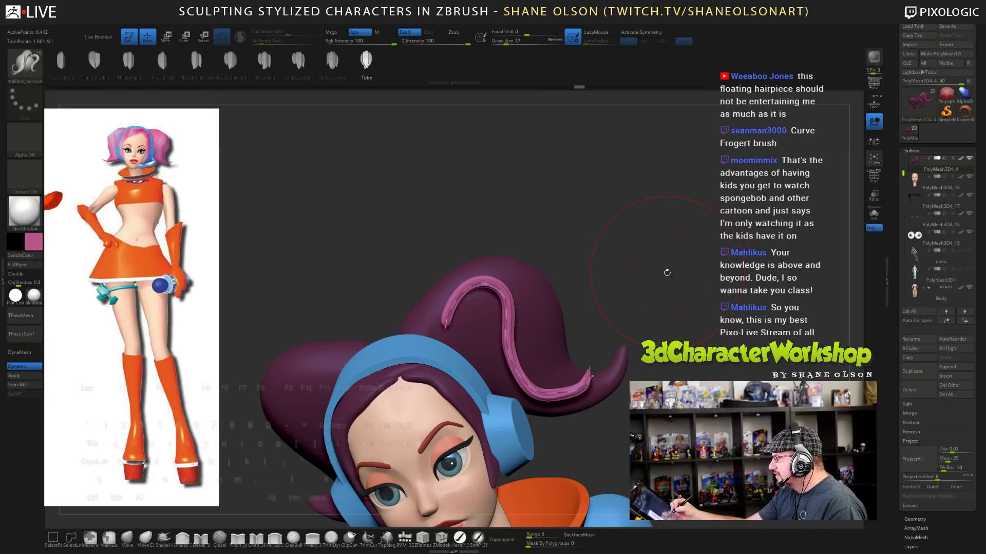
{"action": "left_click", "coordinate": [506, 336]}
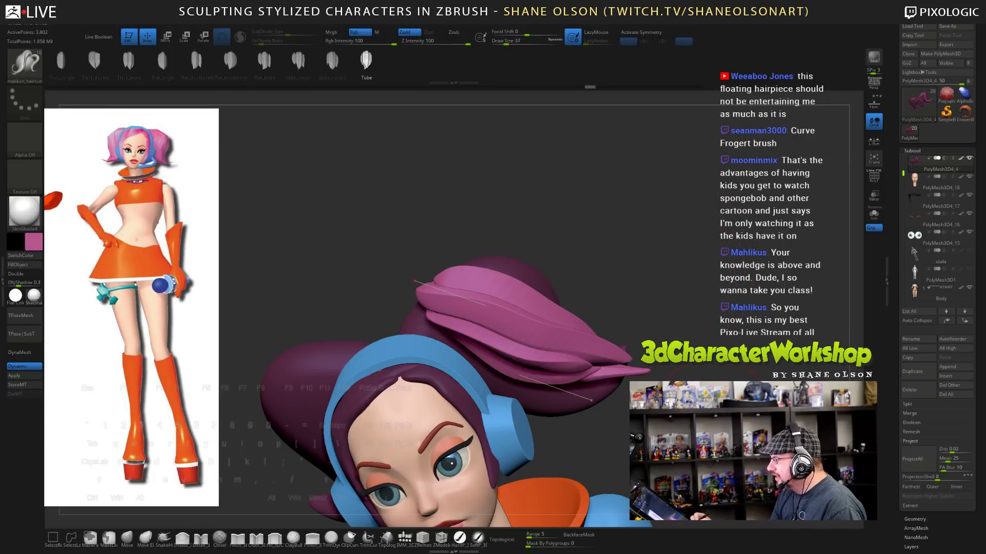
- Check the widened S-shaped strand from the side and front, and undo it
{"action": "left_click_drag", "start_coordinate": [711, 455], "coordinate": [720, 448]}
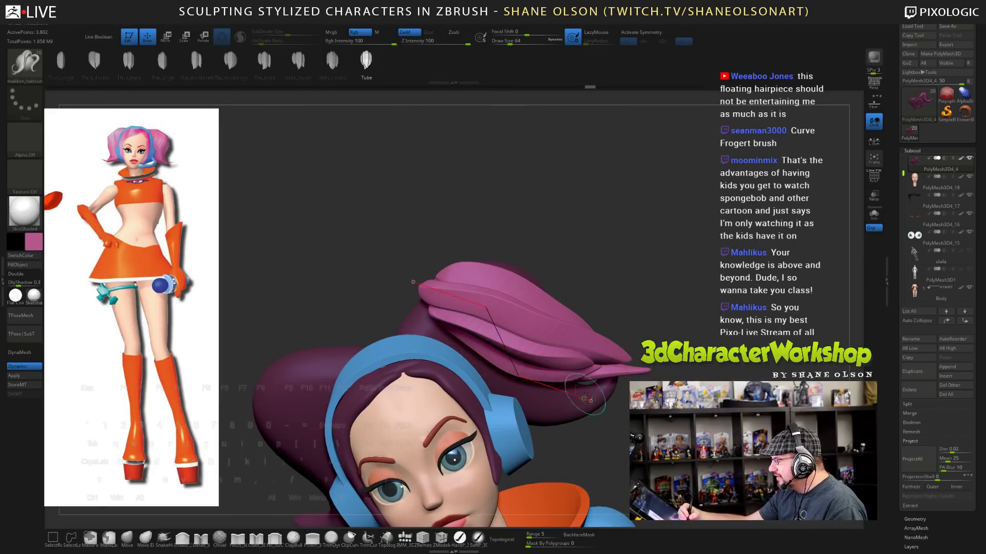
{"action": "mouse_move", "coordinate": [611, 447]}
{"action": "left_mouse_down"}
{"action": "mouse_move", "coordinate": [544, 439]}
{"action": "mouse_move", "coordinate": [508, 447]}
{"action": "left_mouse_up"}
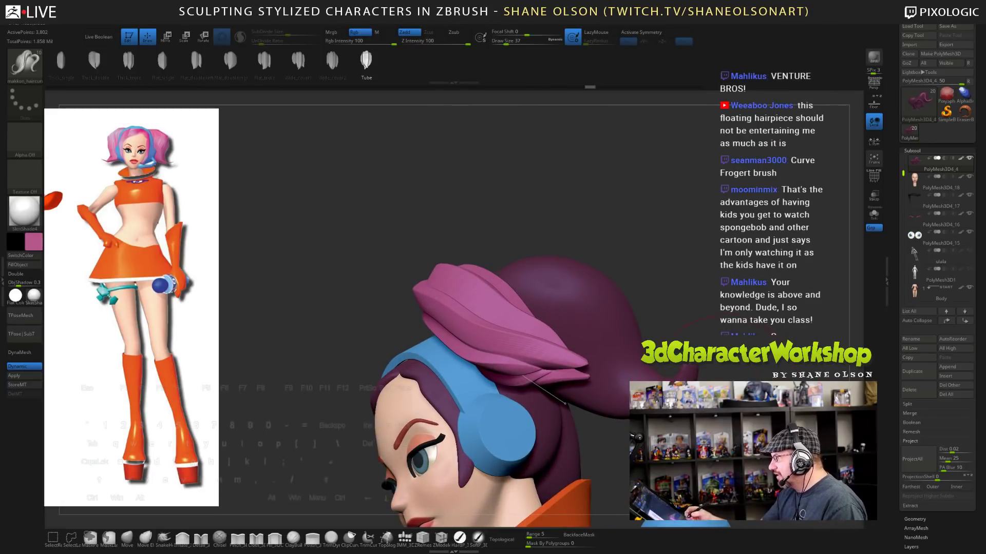
{"action": "left_click_drag", "start_coordinate": [678, 446], "coordinate": [729, 374]}
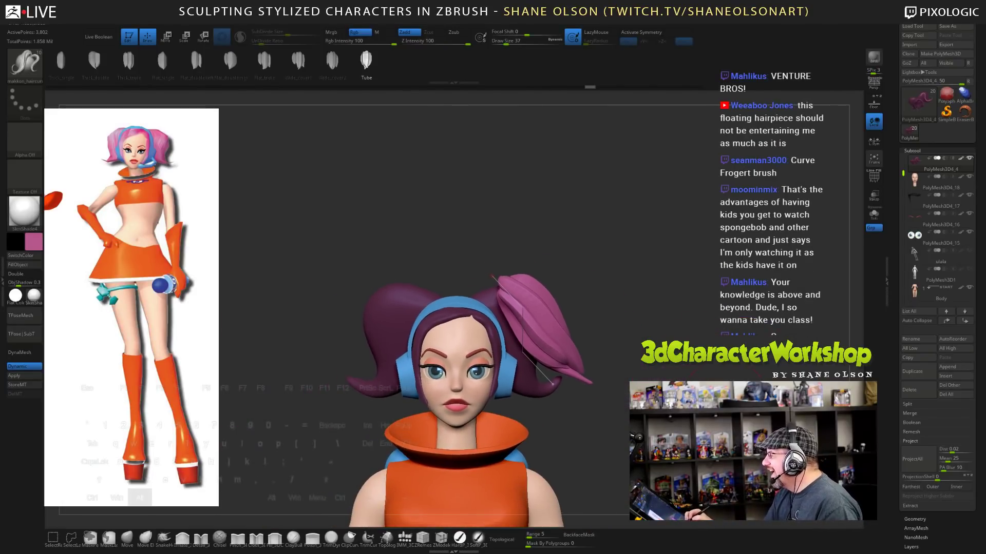
{"action": "key", "text": "ctrl+z"}
{"action": "key", "text": "ctrl+z"}
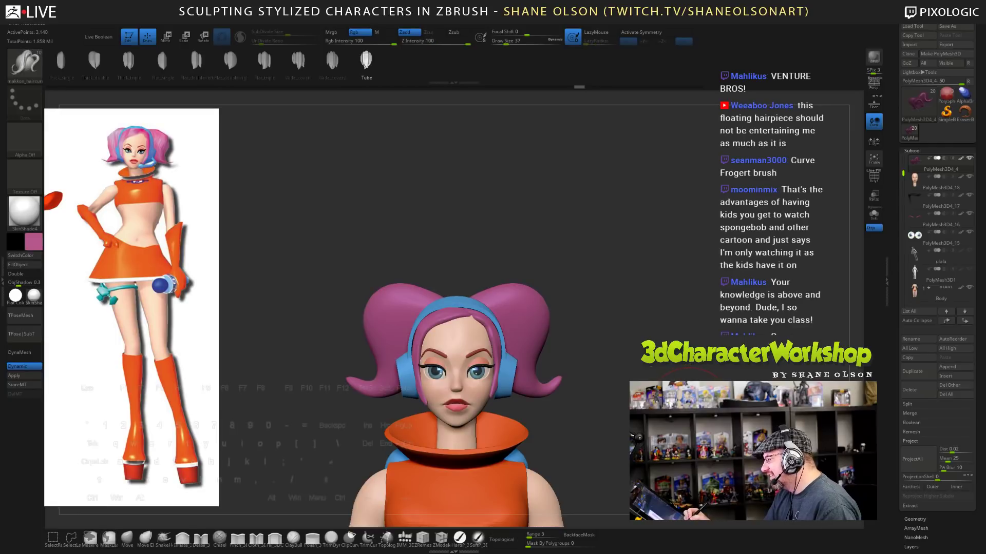
- Add a hair strand down the back of the pigtail at draw size 11 and thicken it with draw size 35
{"action": "mouse_move", "coordinate": [689, 401]}
{"action": "left_mouse_down"}
{"action": "mouse_move", "coordinate": [681, 396]}
{"action": "mouse_move", "coordinate": [660, 433]}
{"action": "mouse_move", "coordinate": [613, 419]}
{"action": "mouse_move", "coordinate": [623, 421]}
{"action": "left_mouse_up"}
{"action": "key", "text": "["}
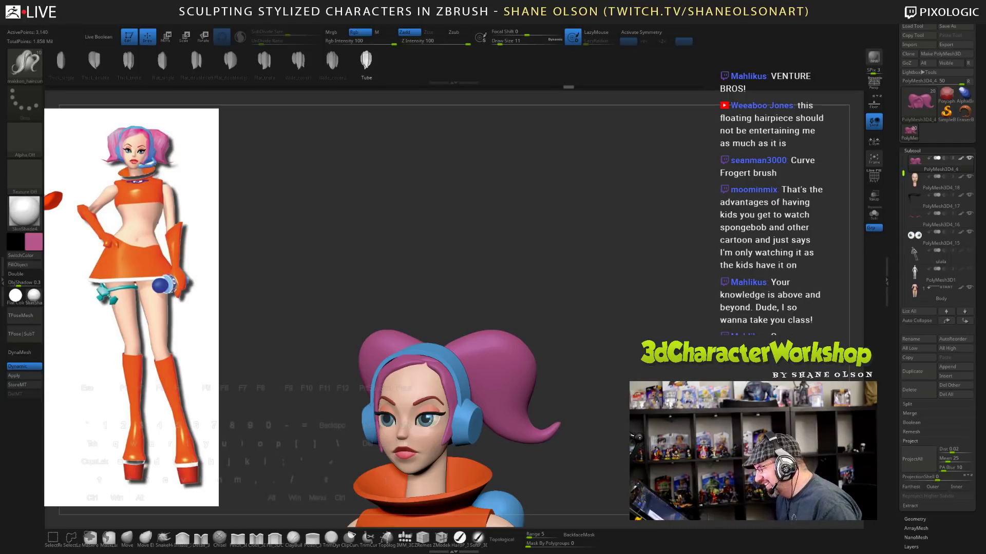
{"action": "left_click_drag", "start_coordinate": [611, 334], "coordinate": [575, 301]}
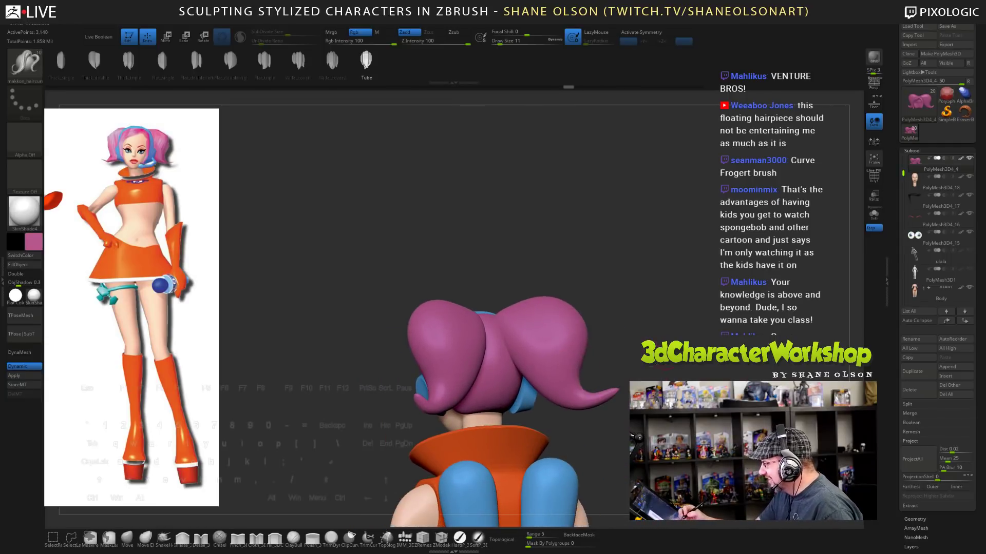
{"action": "left_click_drag", "start_coordinate": [664, 357], "coordinate": [625, 313]}
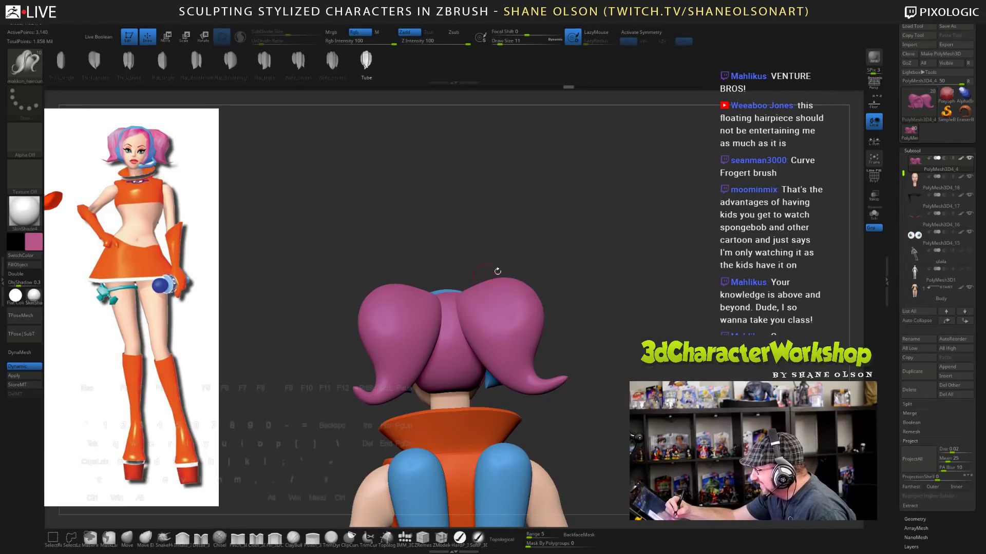
{"action": "left_click_drag", "start_coordinate": [498, 271], "coordinate": [468, 296]}
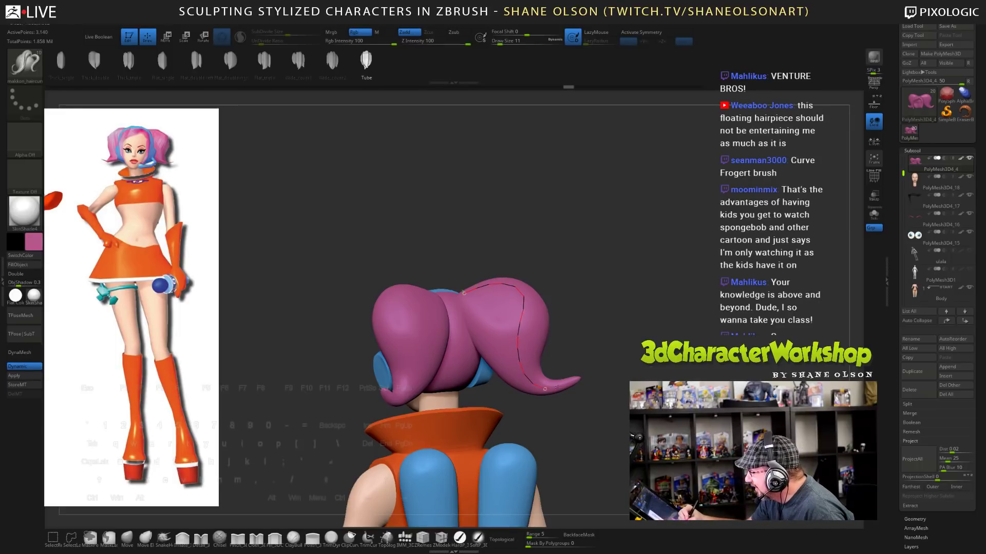
{"action": "mouse_move", "coordinate": [598, 366]}
{"action": "left_mouse_down"}
{"action": "mouse_move", "coordinate": [575, 355]}
{"action": "mouse_move", "coordinate": [488, 356]}
{"action": "mouse_move", "coordinate": [591, 349]}
{"action": "left_mouse_up"}
{"action": "key", "text": "s"}
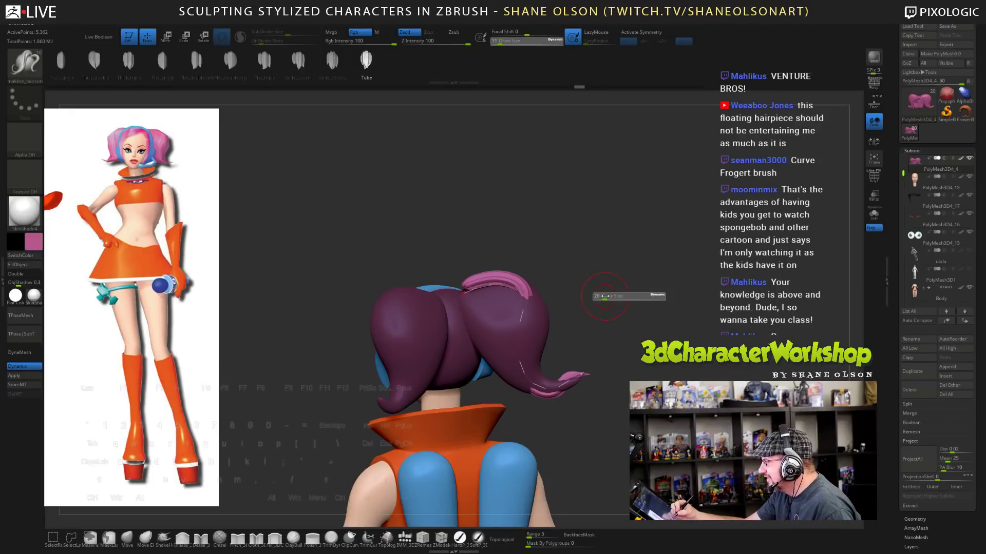
{"action": "left_click", "coordinate": [522, 314]}
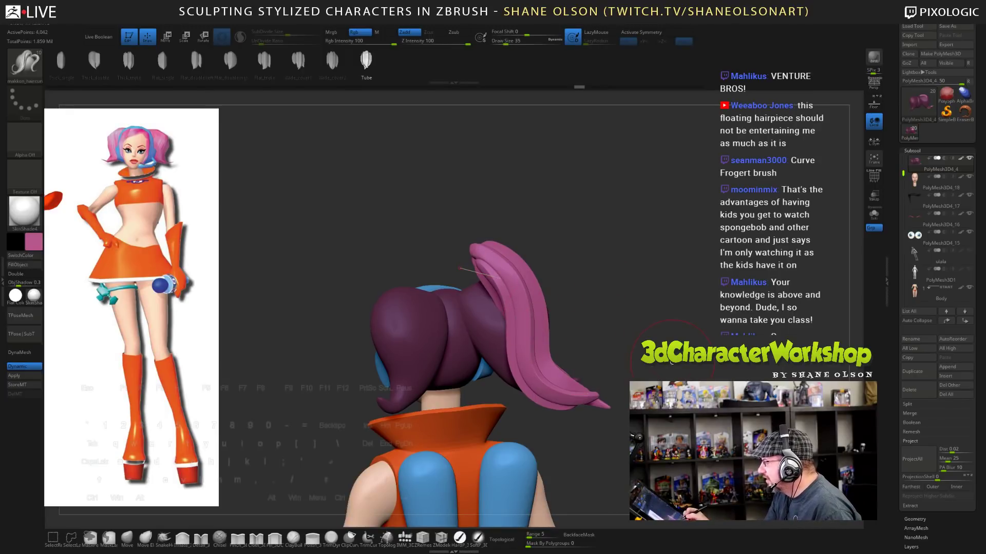
- Examine the new pink hair strand on the pigtail from the back, the side and three-quarter angles
{"action": "left_click_drag", "start_coordinate": [671, 363], "coordinate": [570, 362]}
{"action": "mouse_move", "coordinate": [450, 291]}
{"action": "left_mouse_down"}
{"action": "mouse_move", "coordinate": [563, 420]}
{"action": "mouse_move", "coordinate": [447, 303]}
{"action": "mouse_move", "coordinate": [449, 325]}
{"action": "left_mouse_up"}
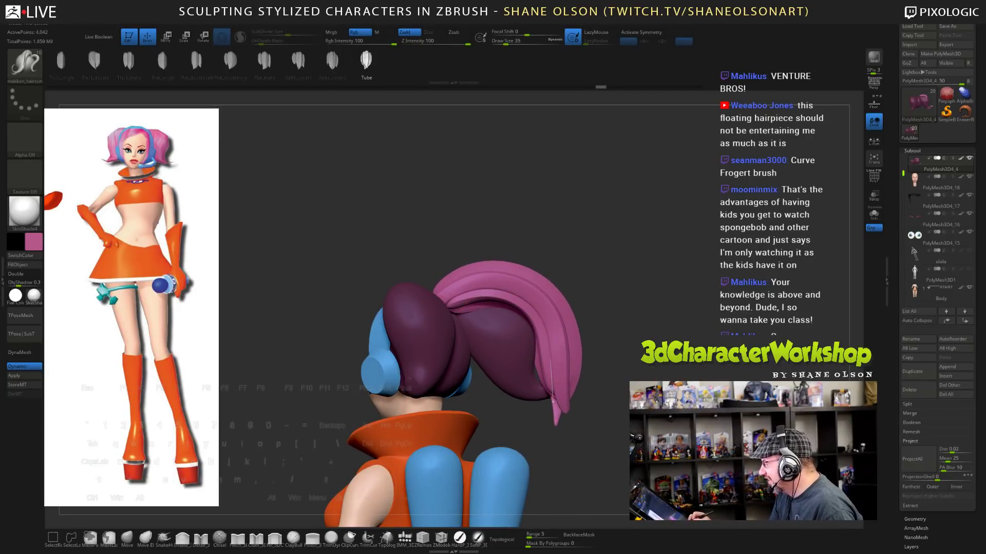
{"action": "left_click_drag", "start_coordinate": [708, 426], "coordinate": [622, 431]}
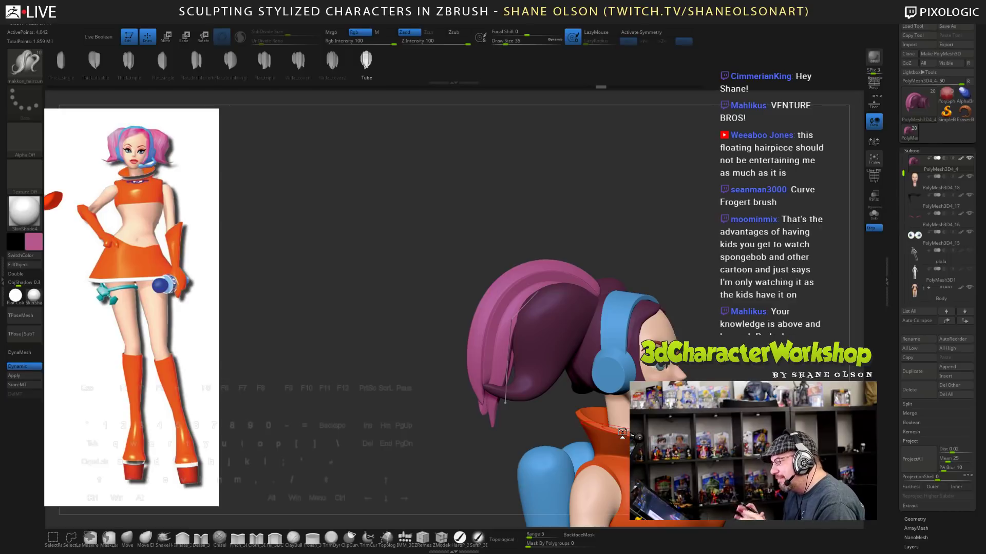
{"action": "left_click_drag", "start_coordinate": [771, 378], "coordinate": [703, 339], "text": "alt"}
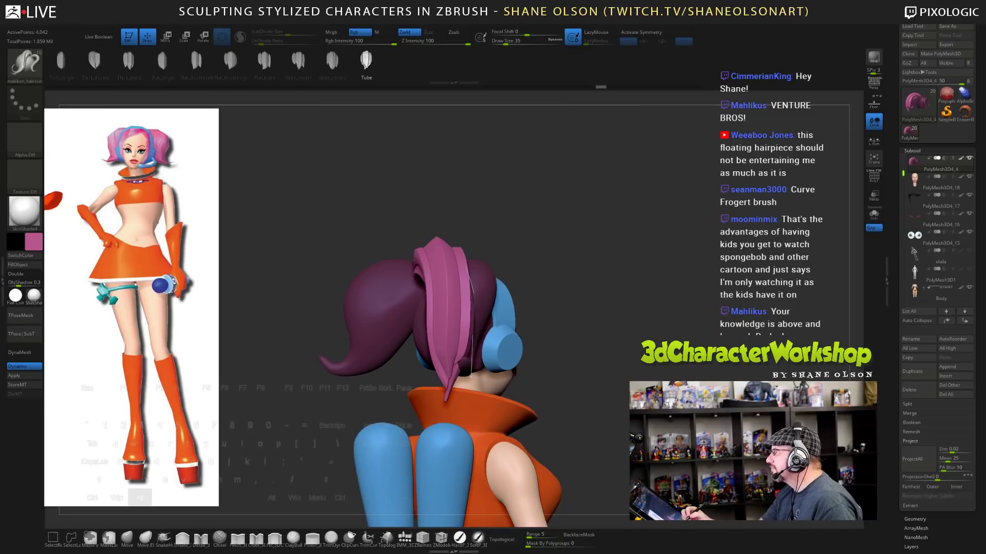
{"action": "left_click_drag", "start_coordinate": [639, 360], "coordinate": [653, 357], "text": "alt"}
{"action": "left_click_drag", "start_coordinate": [633, 318], "coordinate": [659, 347]}
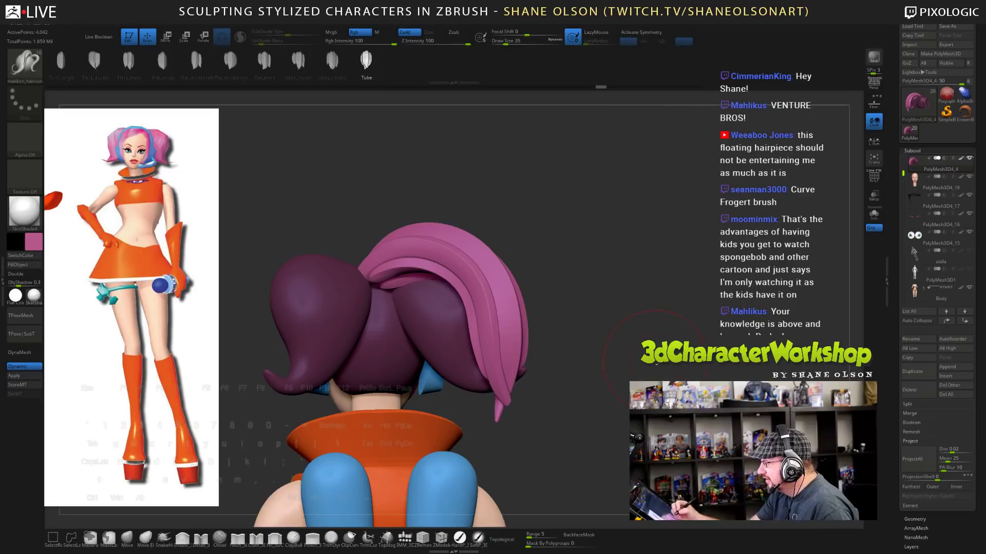
{"action": "left_click_drag", "start_coordinate": [554, 284], "coordinate": [571, 269], "text": "alt"}
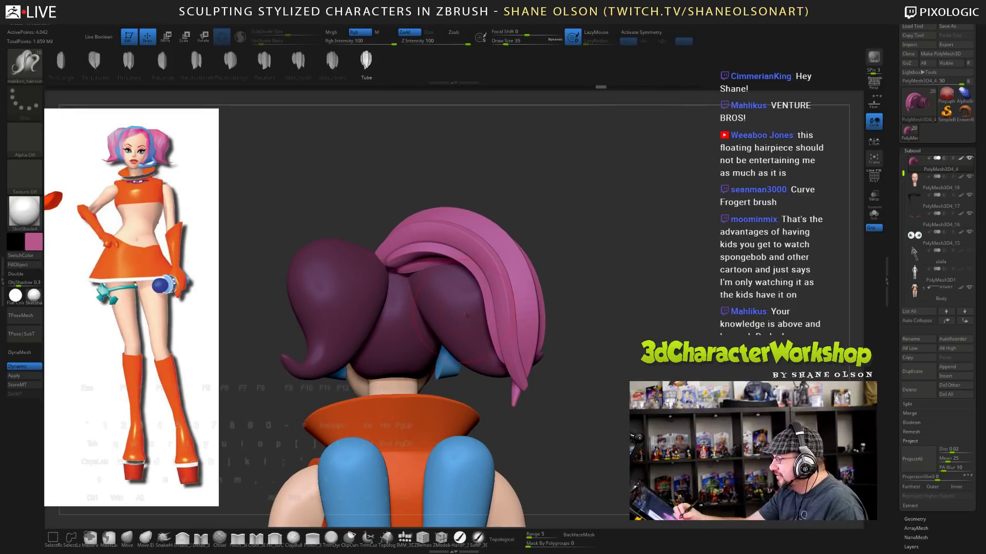
{"action": "left_click_drag", "start_coordinate": [655, 447], "coordinate": [681, 452], "text": "alt"}
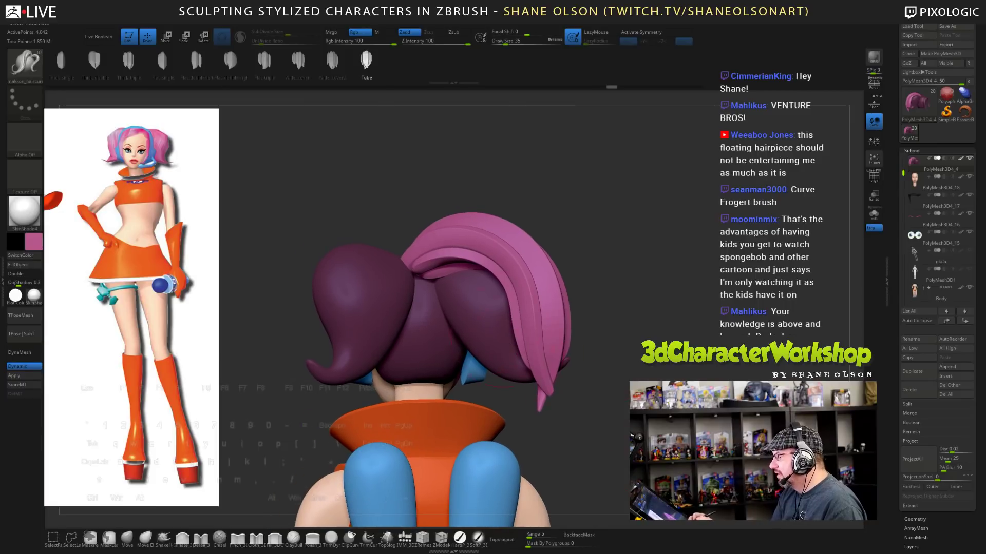
{"action": "left_click_drag", "start_coordinate": [659, 416], "coordinate": [405, 234]}
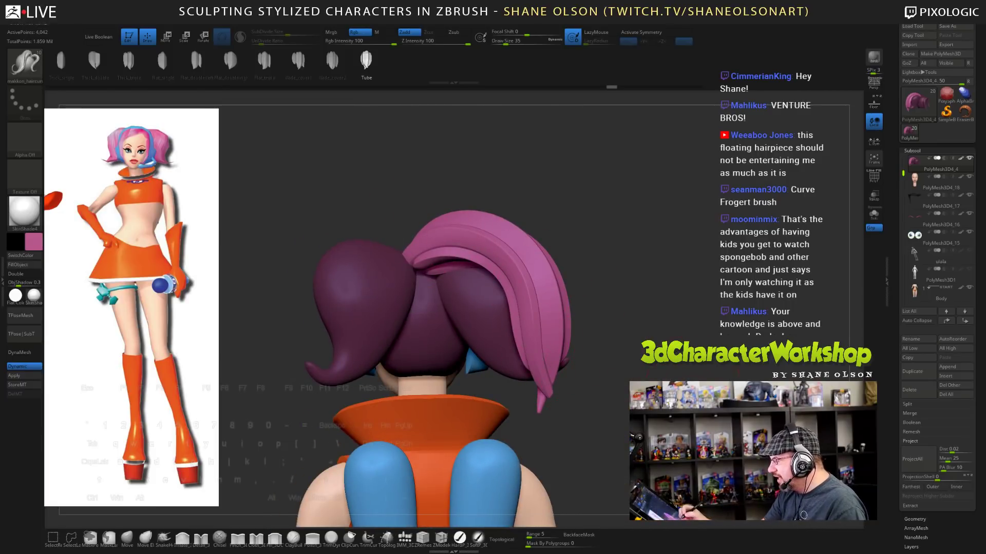
{"action": "left_click_drag", "start_coordinate": [688, 408], "coordinate": [622, 422], "text": "alt"}
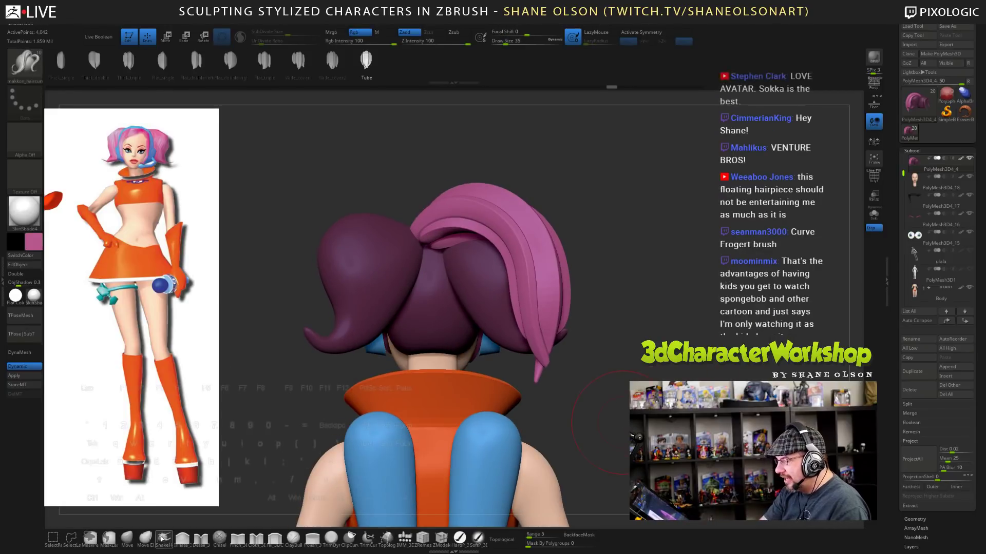
- Switch to the SnakeHook brush, split the unmasked hair strand off into its own subtool and make it active
{"action": "left_click", "coordinate": [162, 536]}
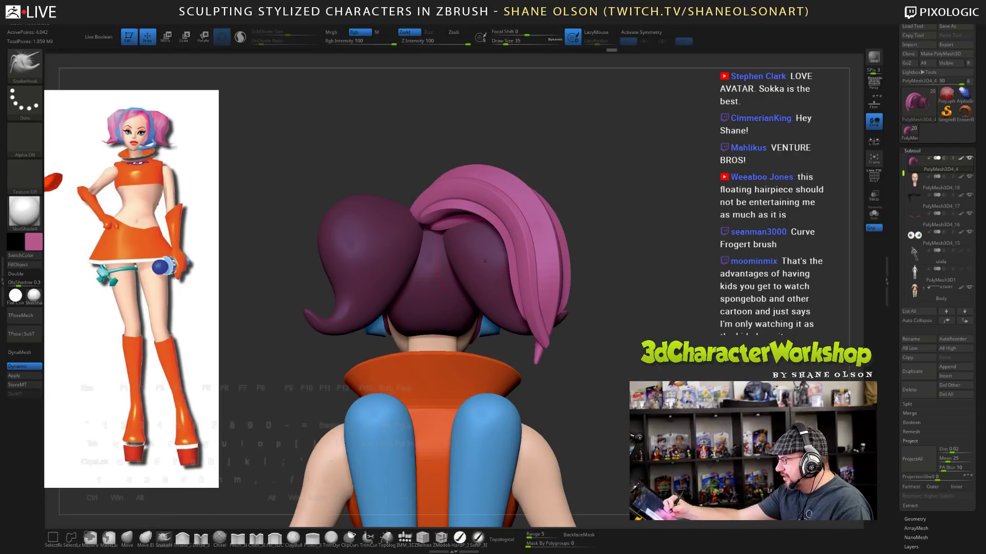
{"action": "left_click_drag", "start_coordinate": [696, 352], "coordinate": [680, 308], "text": "alt"}
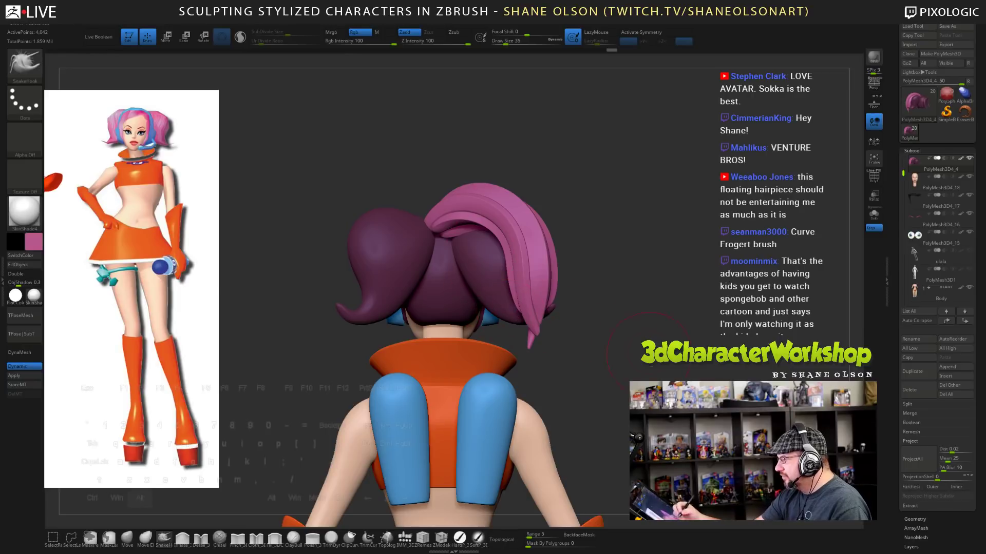
{"action": "left_click_drag", "start_coordinate": [647, 354], "coordinate": [651, 373]}
{"action": "key", "text": "2"}
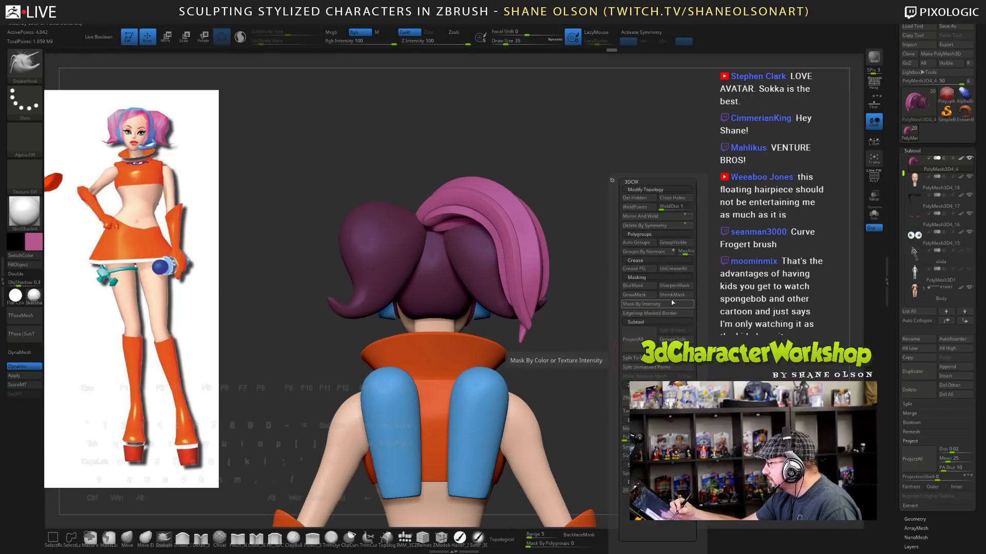
{"action": "left_click", "coordinate": [666, 368]}
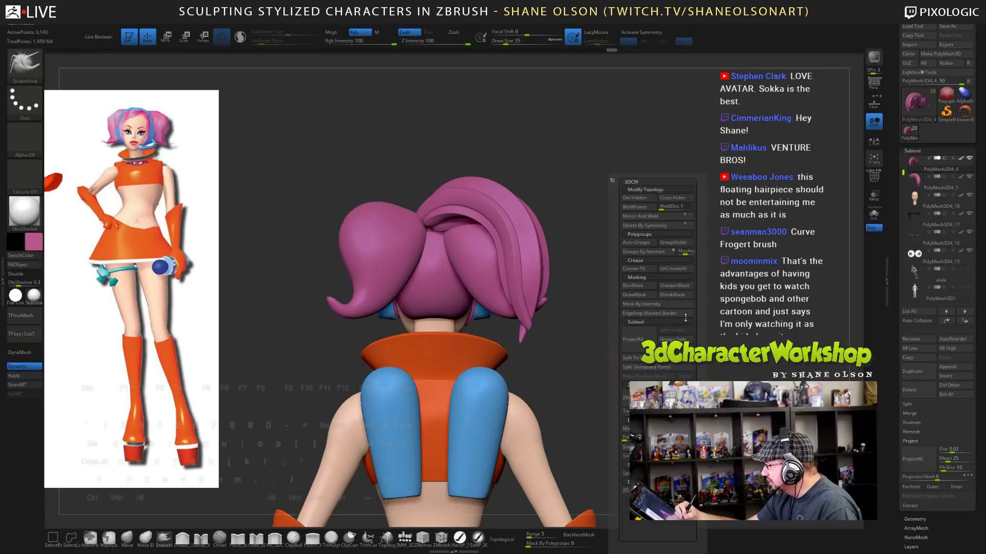
{"action": "left_click_drag", "start_coordinate": [750, 333], "coordinate": [720, 372]}
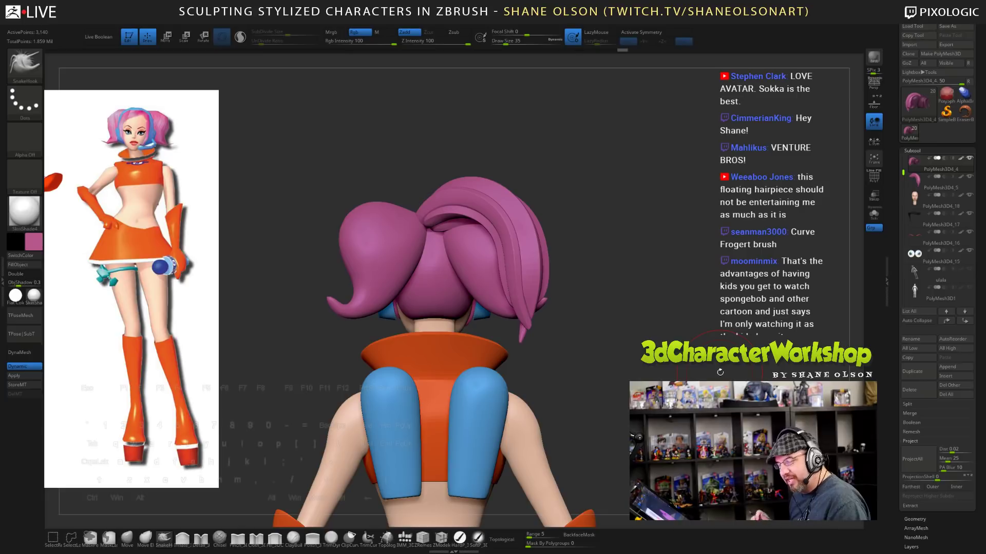
{"action": "key", "text": "Down"}
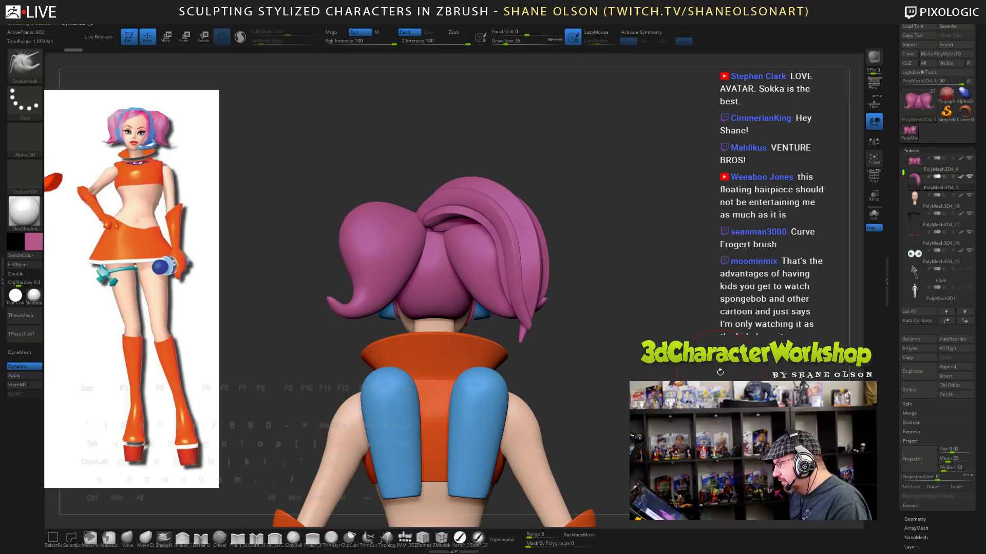
- Step down the subtools to PolyMesh3D4_16 and back up to the separated hair strand
{"action": "mouse_move", "coordinate": [930, 163]}
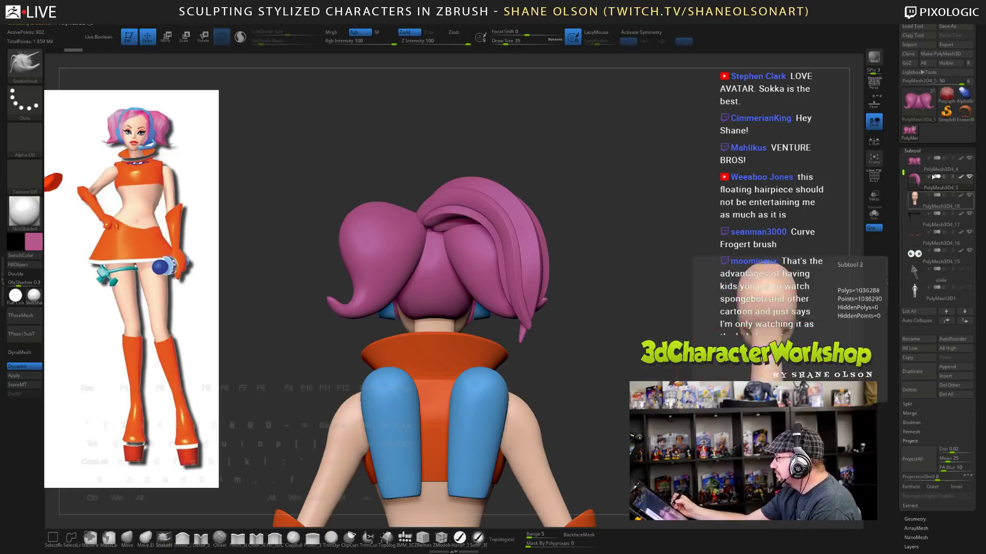
{"action": "mouse_move", "coordinate": [919, 296]}
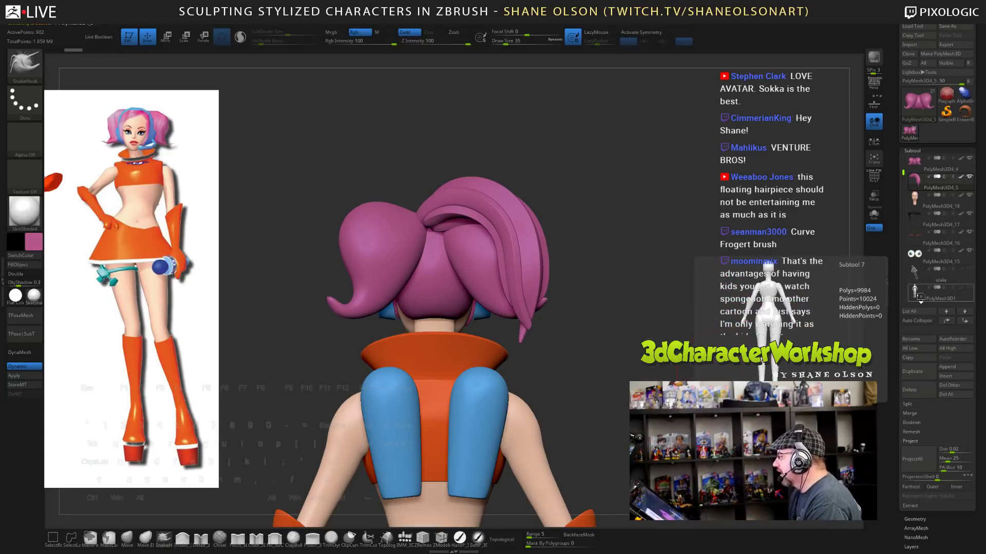
{"action": "key", "text": "Down"}
{"action": "key", "text": "Down"}
{"action": "key", "text": "Down"}
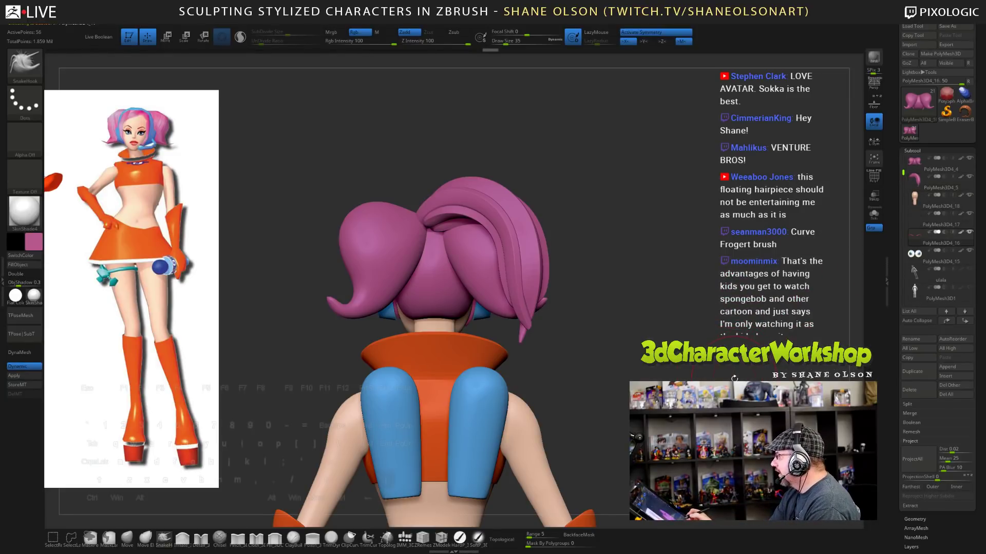
{"action": "key", "text": "Up"}
{"action": "key", "text": "Up"}
{"action": "key", "text": "Up"}
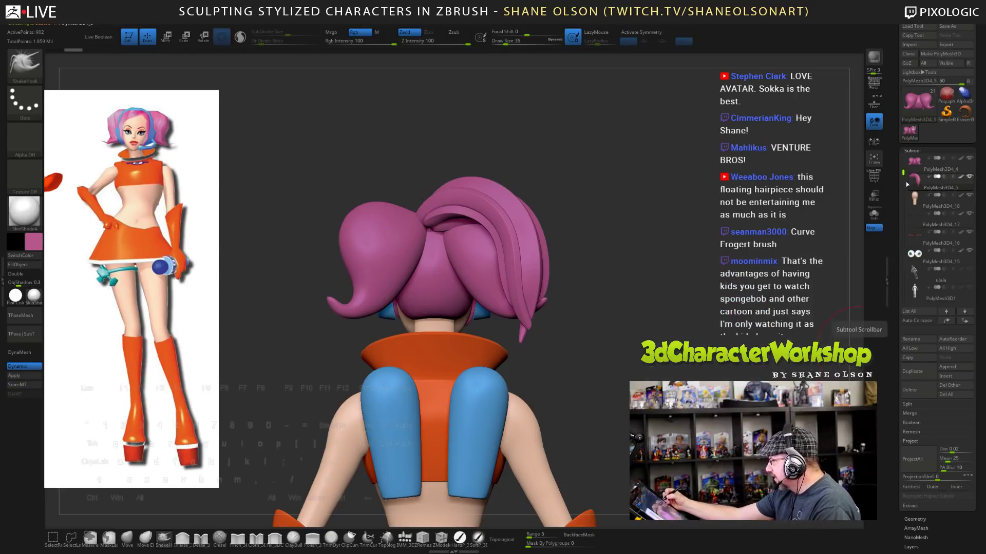
{"action": "left_click_drag", "start_coordinate": [686, 368], "coordinate": [687, 388], "text": "alt"}
{"action": "left_click_drag", "start_coordinate": [652, 319], "coordinate": [681, 342]}
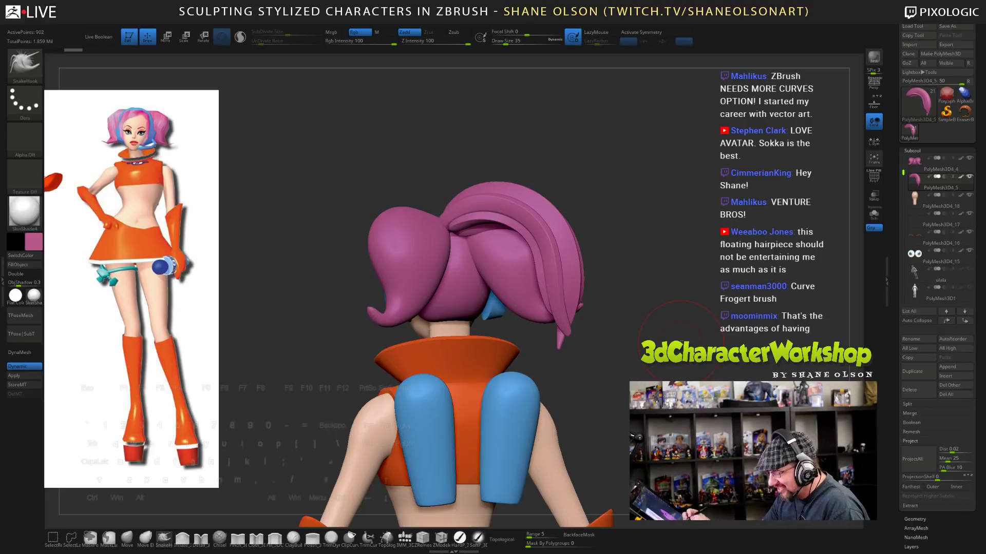
- Turn off Rgb and start reshaping the strand piece on the character's right pigtail with SnakeHook at draw size 77
{"action": "left_click", "coordinate": [361, 32]}
{"action": "left_click_drag", "start_coordinate": [670, 302], "coordinate": [643, 309], "text": "alt"}
{"action": "key", "text": "s"}
{"action": "left_click_drag", "start_coordinate": [637, 265], "coordinate": [643, 265]}
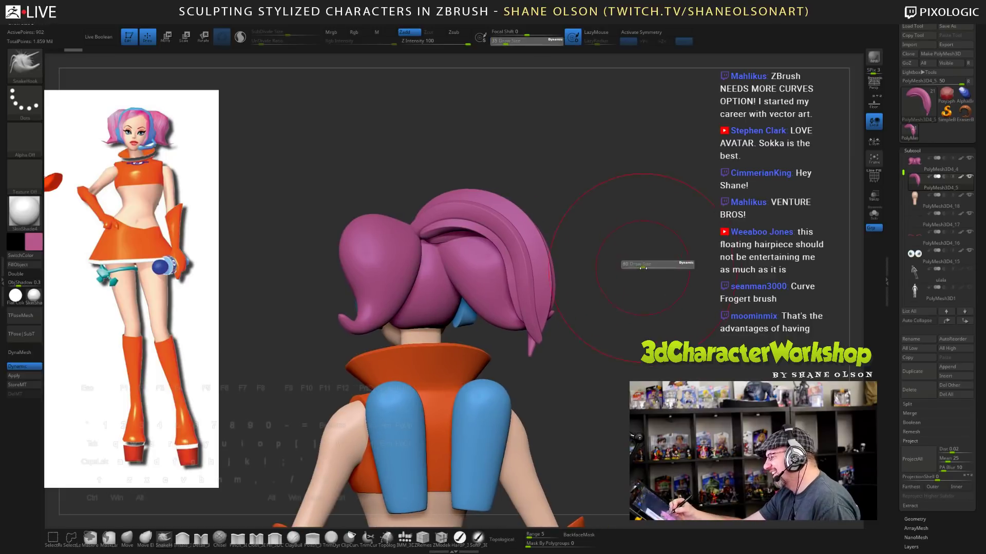
{"action": "mouse_move", "coordinate": [786, 372]}
{"action": "left_mouse_down"}
{"action": "mouse_move", "coordinate": [691, 335]}
{"action": "mouse_move", "coordinate": [674, 339]}
{"action": "left_mouse_up"}
{"action": "left_click_drag", "start_coordinate": [440, 282], "coordinate": [467, 275]}
{"action": "left_click_drag", "start_coordinate": [313, 287], "coordinate": [554, 269]}
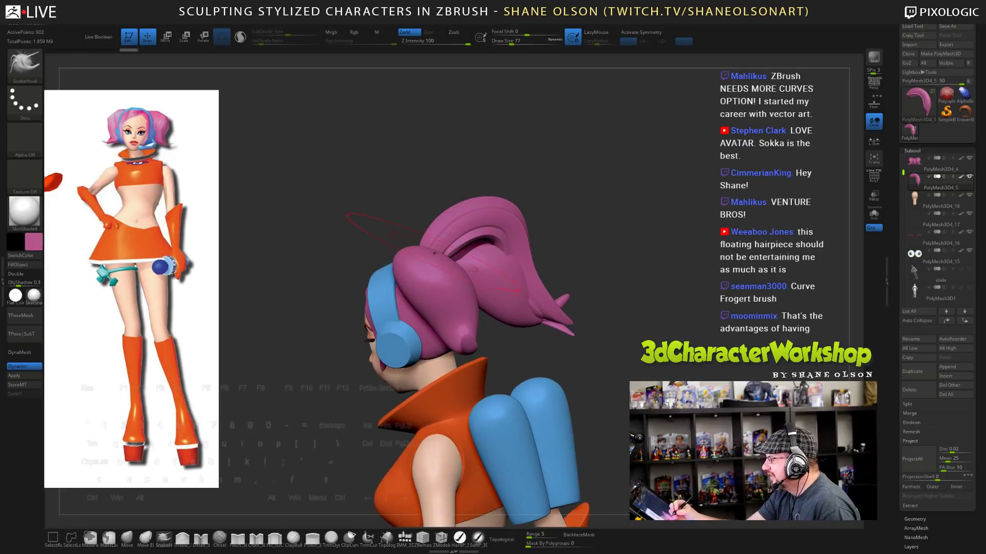
- Pull the strand piece into place near the pigtail's root and along its outer side with SnakeHook
{"action": "left_click_drag", "start_coordinate": [433, 253], "coordinate": [450, 246]}
{"action": "left_click_drag", "start_coordinate": [579, 251], "coordinate": [662, 261]}
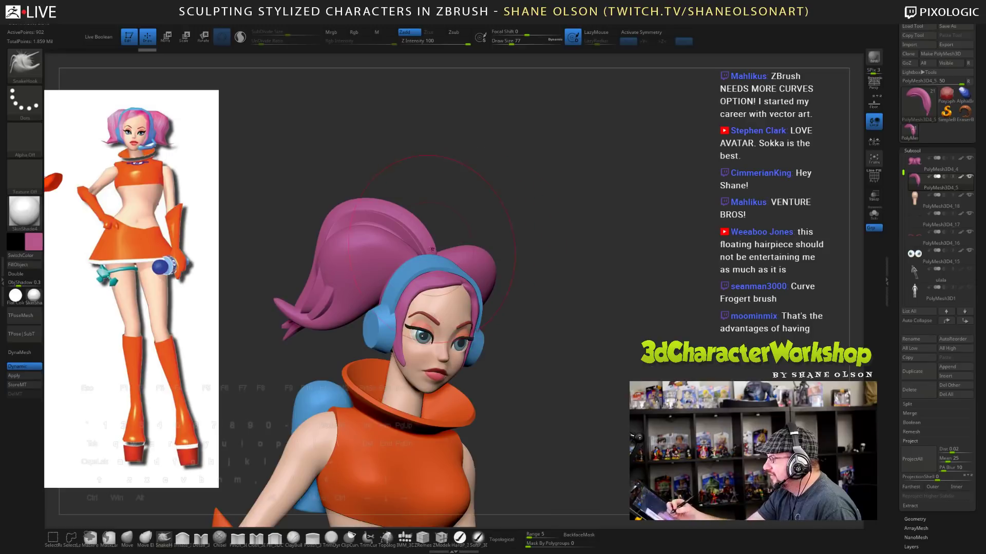
{"action": "left_click_drag", "start_coordinate": [483, 138], "coordinate": [469, 211]}
{"action": "left_click_drag", "start_coordinate": [362, 221], "coordinate": [331, 274]}
{"action": "mouse_move", "coordinate": [574, 302]}
{"action": "left_mouse_down"}
{"action": "mouse_move", "coordinate": [590, 326]}
{"action": "mouse_move", "coordinate": [436, 302]}
{"action": "left_mouse_up"}
{"action": "left_click_drag", "start_coordinate": [749, 318], "coordinate": [745, 368]}
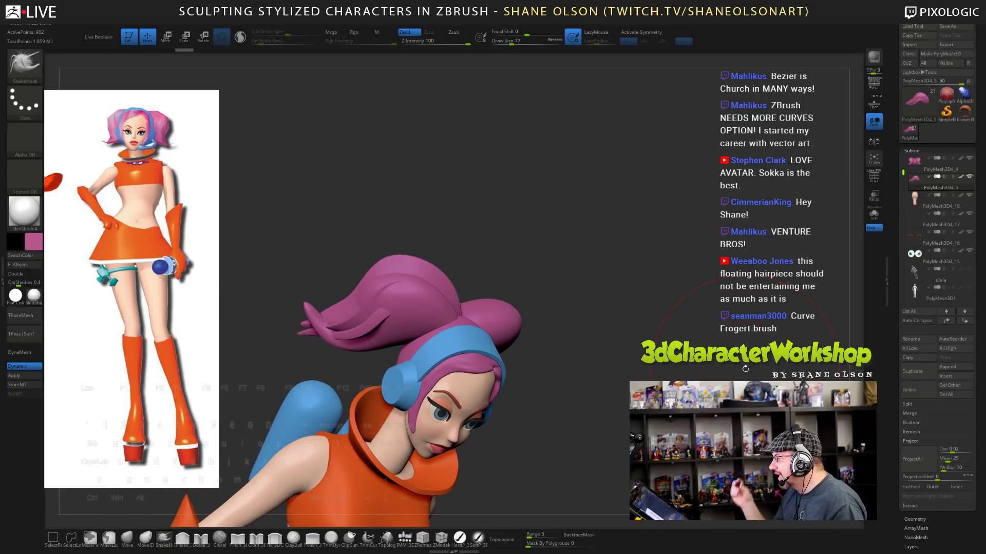
- Turn on transparency for the other subtools and set the SnakeHook draw size to 50 for the pigtail strands
{"action": "left_click", "coordinate": [873, 195]}
{"action": "mouse_move", "coordinate": [620, 394]}
{"action": "left_mouse_down"}
{"action": "mouse_move", "coordinate": [612, 366]}
{"action": "mouse_move", "coordinate": [636, 522]}
{"action": "mouse_move", "coordinate": [618, 326]}
{"action": "mouse_move", "coordinate": [650, 373]}
{"action": "left_mouse_up"}
{"action": "key", "text": "s"}
{"action": "left_click_drag", "start_coordinate": [607, 336], "coordinate": [582, 354]}
{"action": "mouse_move", "coordinate": [514, 380]}
{"action": "left_mouse_down"}
{"action": "mouse_move", "coordinate": [514, 371]}
{"action": "mouse_move", "coordinate": [552, 411]}
{"action": "left_mouse_up"}
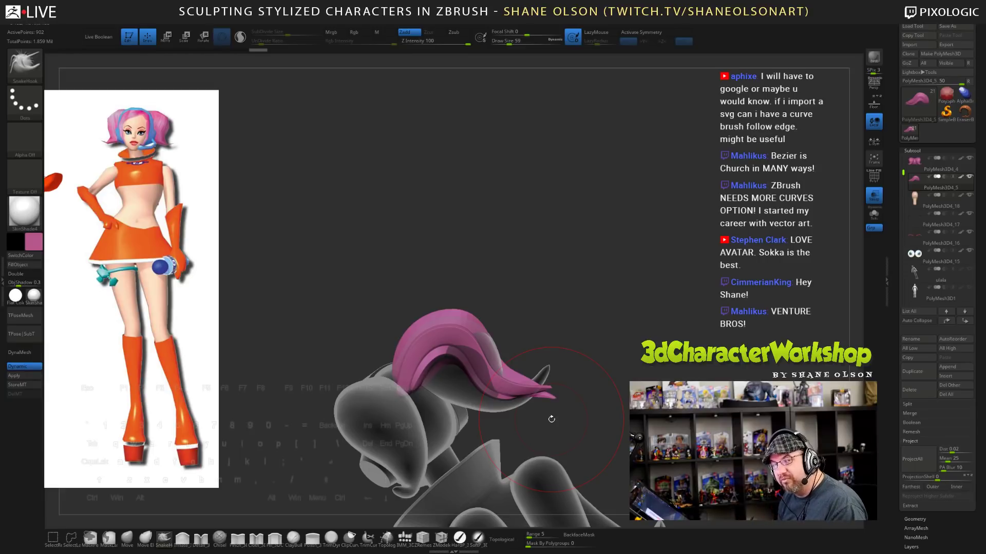
- Fit the strands around the pigtail's tip and root with SnakeHook at draw sizes 44 and 65
{"action": "key", "text": "s"}
{"action": "left_click", "coordinate": [570, 387]}
{"action": "mouse_move", "coordinate": [505, 388]}
{"action": "left_mouse_down"}
{"action": "mouse_move", "coordinate": [509, 400]}
{"action": "mouse_move", "coordinate": [553, 390]}
{"action": "mouse_move", "coordinate": [559, 375]}
{"action": "mouse_move", "coordinate": [566, 396]}
{"action": "mouse_move", "coordinate": [548, 392]}
{"action": "mouse_move", "coordinate": [580, 396]}
{"action": "mouse_move", "coordinate": [594, 447]}
{"action": "mouse_move", "coordinate": [610, 416]}
{"action": "left_mouse_up"}
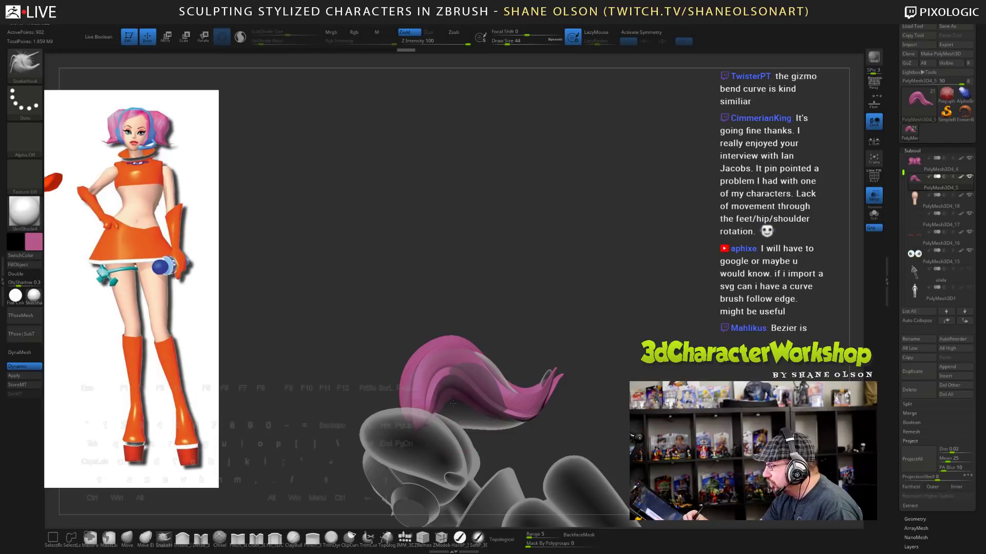
{"action": "mouse_move", "coordinate": [453, 403]}
{"action": "left_mouse_down"}
{"action": "mouse_move", "coordinate": [462, 396]}
{"action": "mouse_move", "coordinate": [445, 371]}
{"action": "mouse_move", "coordinate": [442, 388]}
{"action": "left_mouse_up"}
{"action": "key", "text": "s"}
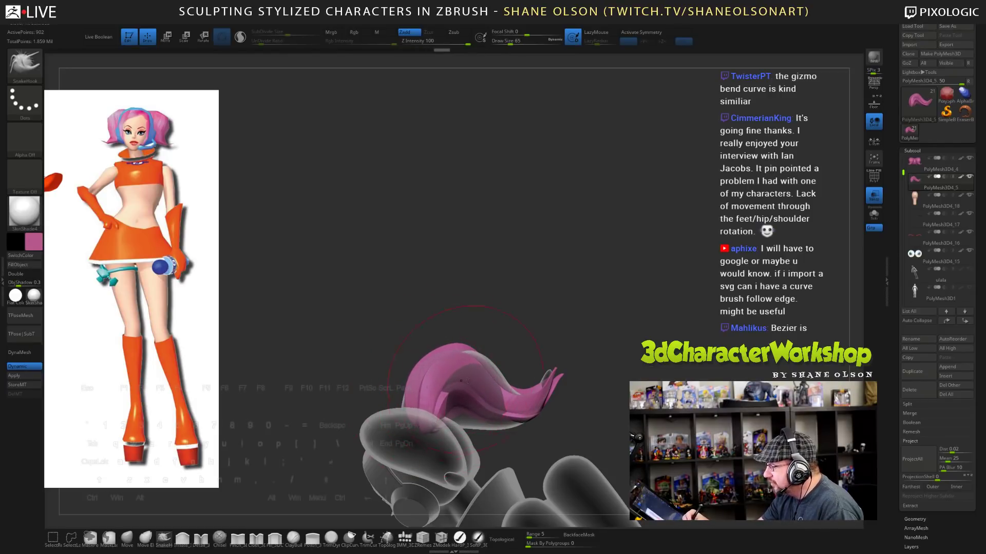
{"action": "left_click_drag", "start_coordinate": [560, 401], "coordinate": [624, 405]}
{"action": "left_click_drag", "start_coordinate": [451, 391], "coordinate": [435, 372]}
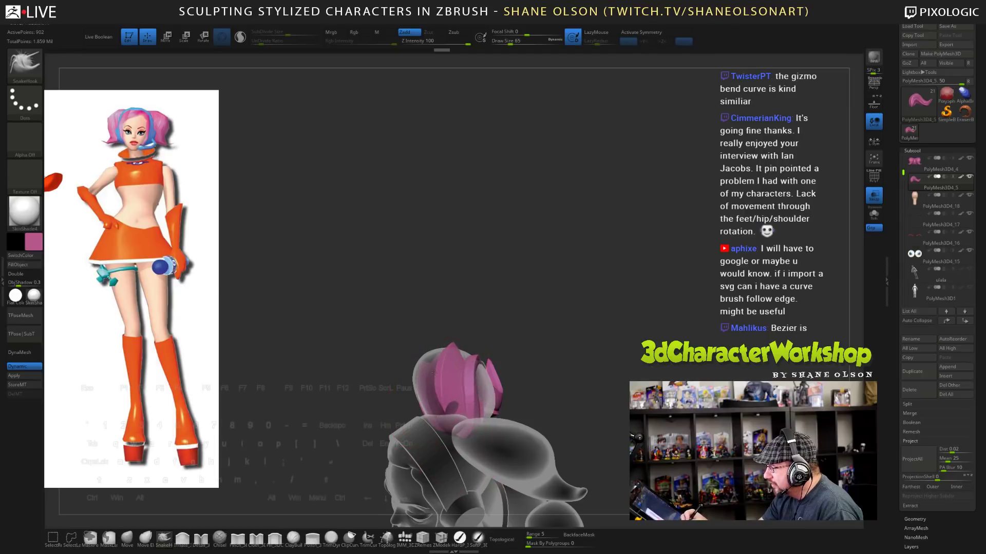
- Pull the strands around the pigtail's root and front side, reducing the SnakeHook draw size to 49
{"action": "left_click_drag", "start_coordinate": [578, 404], "coordinate": [536, 372]}
{"action": "left_click_drag", "start_coordinate": [444, 420], "coordinate": [426, 429]}
{"action": "left_click_drag", "start_coordinate": [541, 372], "coordinate": [532, 367]}
{"action": "mouse_move", "coordinate": [426, 390]}
{"action": "left_mouse_down"}
{"action": "mouse_move", "coordinate": [446, 375]}
{"action": "mouse_move", "coordinate": [436, 380]}
{"action": "left_mouse_up"}
{"action": "key", "text": "s"}
{"action": "mouse_move", "coordinate": [536, 376]}
{"action": "left_mouse_down"}
{"action": "mouse_move", "coordinate": [543, 382]}
{"action": "mouse_move", "coordinate": [537, 358]}
{"action": "mouse_move", "coordinate": [585, 366]}
{"action": "left_mouse_up"}
{"action": "left_click_drag", "start_coordinate": [382, 387], "coordinate": [381, 373]}
{"action": "left_click_drag", "start_coordinate": [498, 361], "coordinate": [456, 368]}
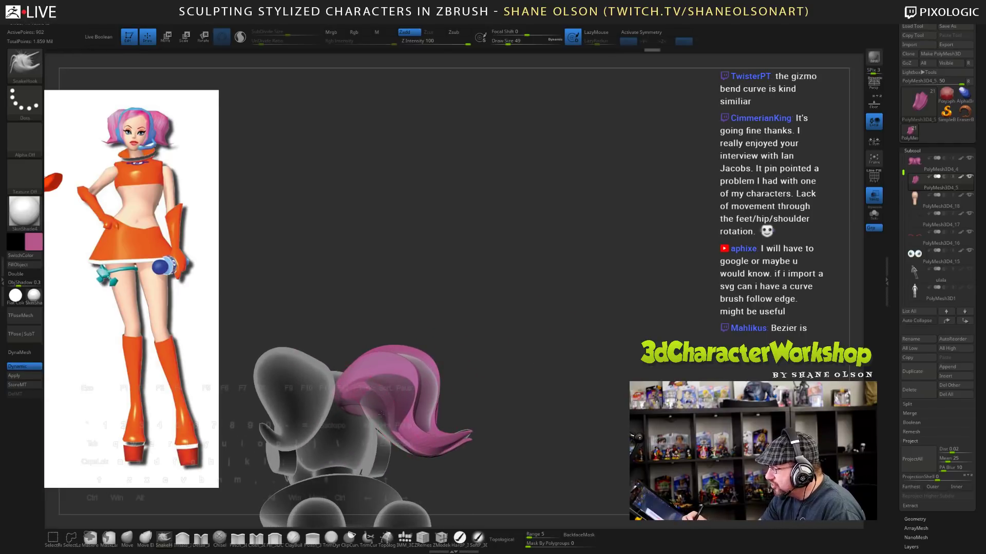
- Shape the strands down the back of the pigtail toward its tip with SnakeHook at draw sizes 35 and 37
{"action": "left_click_drag", "start_coordinate": [380, 413], "coordinate": [386, 410]}
{"action": "mouse_move", "coordinate": [526, 398]}
{"action": "left_mouse_down"}
{"action": "mouse_move", "coordinate": [536, 433]}
{"action": "mouse_move", "coordinate": [526, 439]}
{"action": "left_mouse_up"}
{"action": "key", "text": "s"}
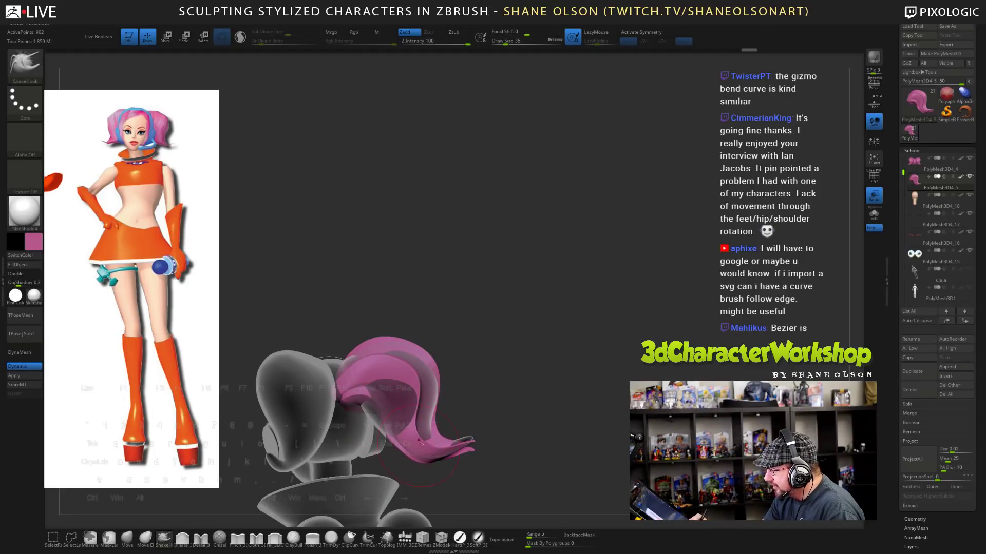
{"action": "left_click_drag", "start_coordinate": [600, 433], "coordinate": [659, 457]}
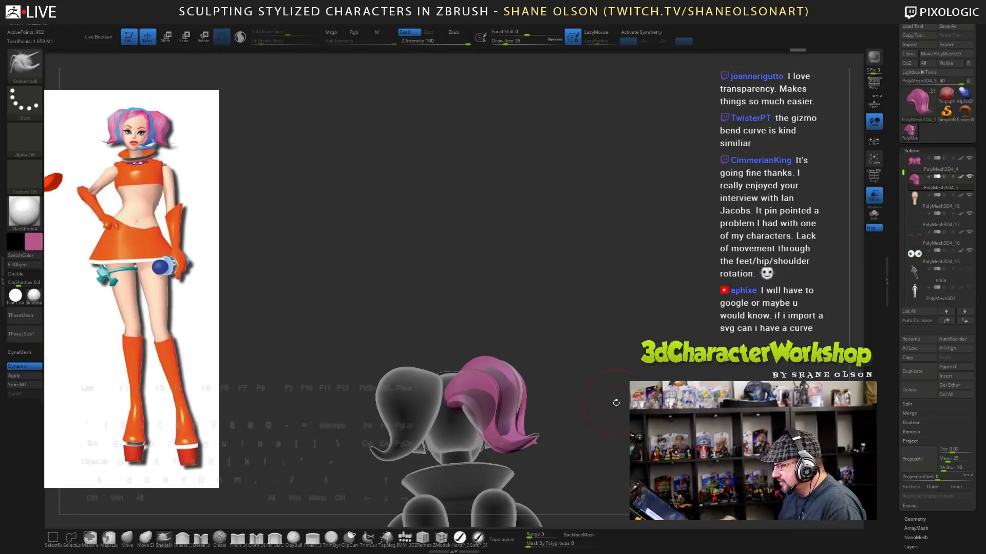
{"action": "left_click_drag", "start_coordinate": [616, 402], "coordinate": [574, 431]}
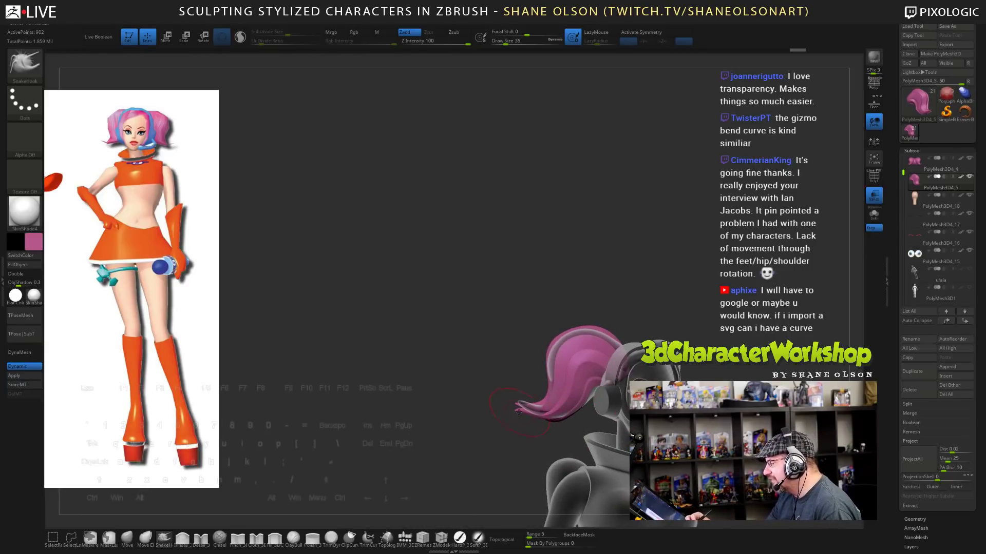
{"action": "mouse_move", "coordinate": [517, 411]}
{"action": "left_mouse_down"}
{"action": "mouse_move", "coordinate": [555, 424]}
{"action": "mouse_move", "coordinate": [568, 420]}
{"action": "mouse_move", "coordinate": [519, 410]}
{"action": "mouse_move", "coordinate": [568, 408]}
{"action": "mouse_move", "coordinate": [586, 430]}
{"action": "mouse_move", "coordinate": [619, 410]}
{"action": "mouse_move", "coordinate": [601, 439]}
{"action": "mouse_move", "coordinate": [587, 421]}
{"action": "left_mouse_up"}
{"action": "key", "text": "s"}
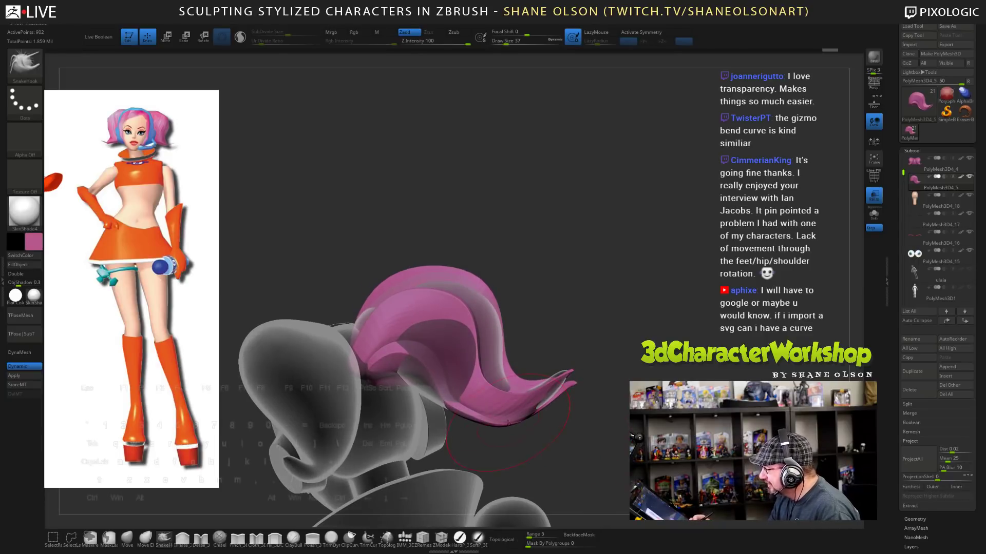
- Undo the last pull on the pigtail's lower edge and rework that edge with SnakeHook at draw size 31
{"action": "left_click_drag", "start_coordinate": [509, 423], "coordinate": [447, 405]}
{"action": "key", "text": "ctrl+z"}
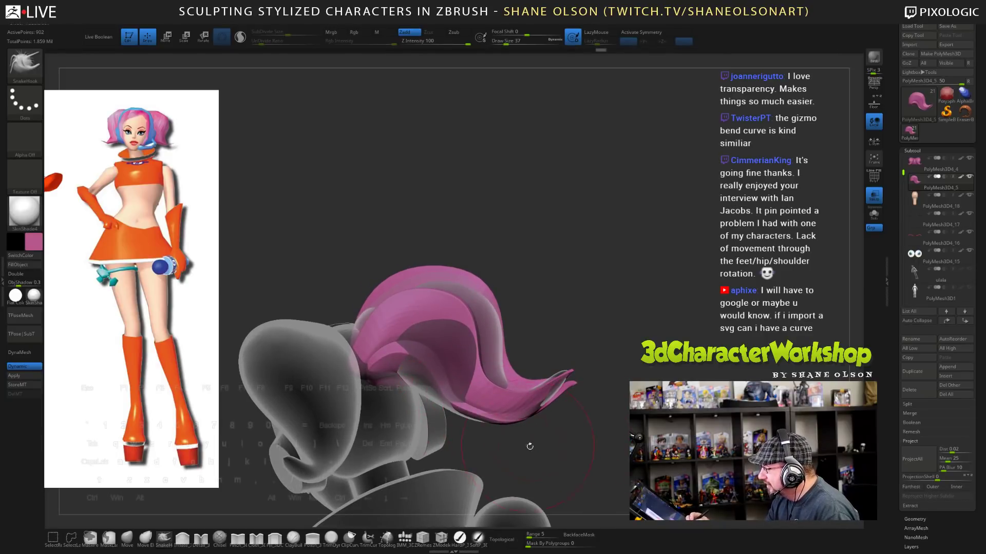
{"action": "key", "text": "s"}
{"action": "left_click_drag", "start_coordinate": [530, 449], "coordinate": [528, 449]}
{"action": "key", "text": "s"}
{"action": "left_click_drag", "start_coordinate": [487, 416], "coordinate": [485, 415]}
{"action": "left_click_drag", "start_coordinate": [490, 422], "coordinate": [481, 417]}
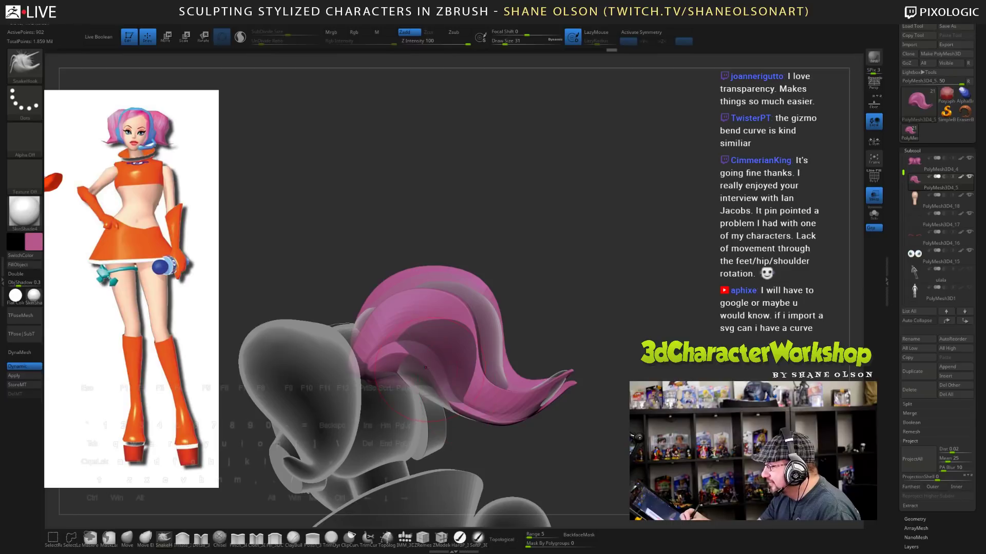
- Pull the inner strands and their root end over the pigtail with SnakeHook at draw sizes 83 and 62
{"action": "key", "text": "s"}
{"action": "left_click_drag", "start_coordinate": [435, 378], "coordinate": [454, 401]}
{"action": "mouse_move", "coordinate": [532, 442]}
{"action": "left_mouse_down"}
{"action": "mouse_move", "coordinate": [593, 474]}
{"action": "mouse_move", "coordinate": [568, 435]}
{"action": "left_mouse_up"}
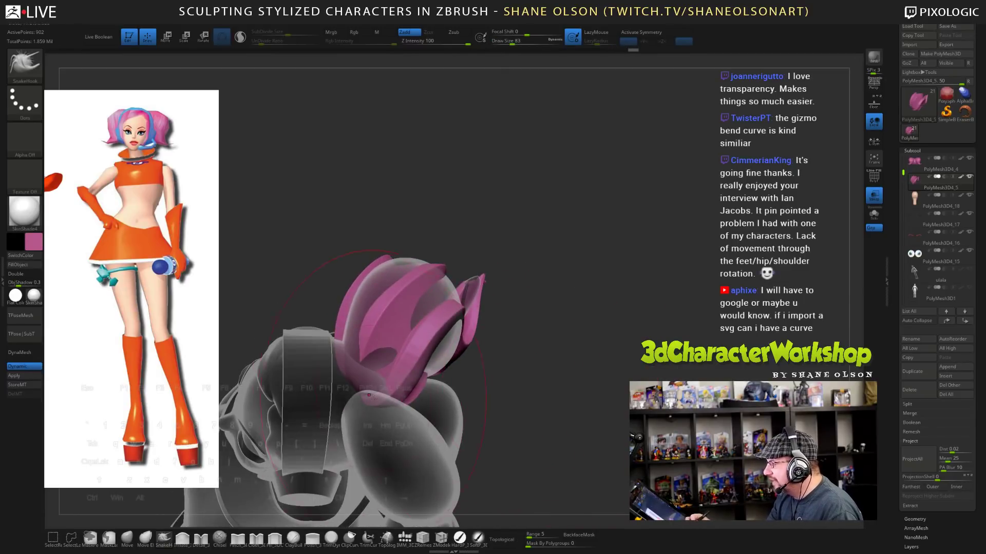
{"action": "key", "text": "s"}
{"action": "left_click_drag", "start_coordinate": [387, 397], "coordinate": [389, 382]}
{"action": "key", "text": "s"}
{"action": "left_click_drag", "start_coordinate": [488, 392], "coordinate": [436, 391]}
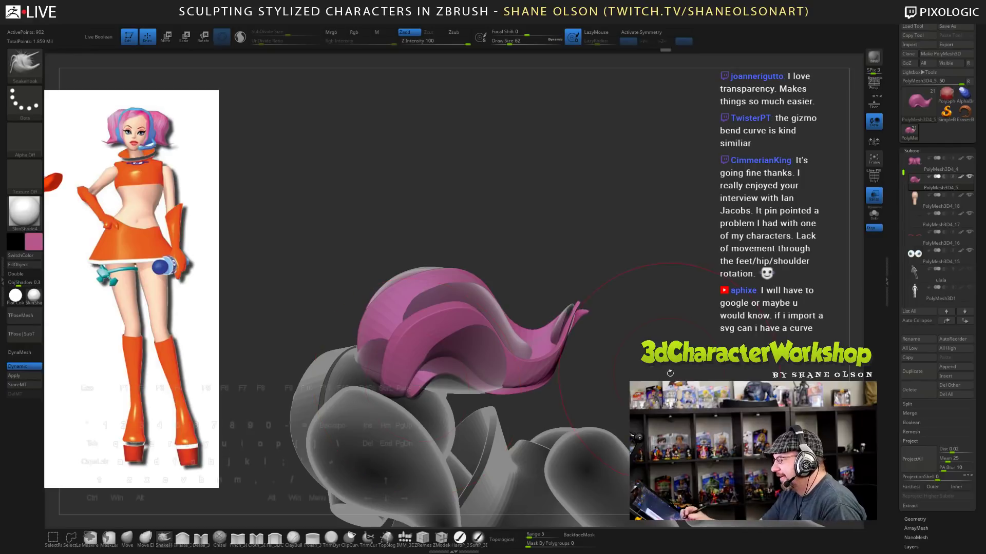
- Check the strands' underside and reduce the SnakeHook draw size to 35 and 17
{"action": "mouse_move", "coordinate": [621, 329]}
{"action": "left_mouse_down"}
{"action": "mouse_move", "coordinate": [669, 370]}
{"action": "mouse_move", "coordinate": [669, 333]}
{"action": "mouse_move", "coordinate": [637, 341]}
{"action": "mouse_move", "coordinate": [640, 368]}
{"action": "left_mouse_up"}
{"action": "key", "text": "s"}
{"action": "left_click", "coordinate": [663, 336]}
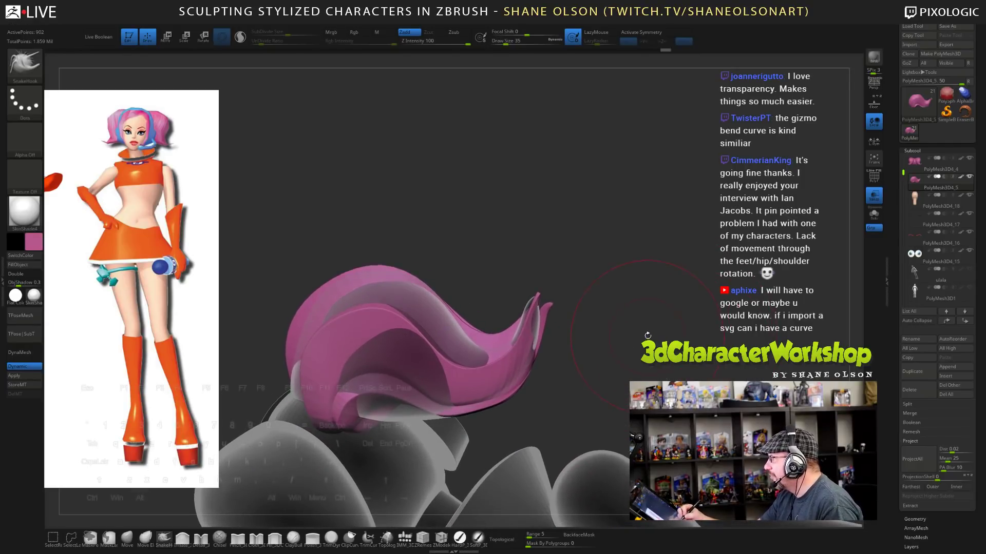
{"action": "key", "text": "s"}
{"action": "left_click", "coordinate": [644, 337]}
{"action": "left_click_drag", "start_coordinate": [282, 500], "coordinate": [297, 526]}
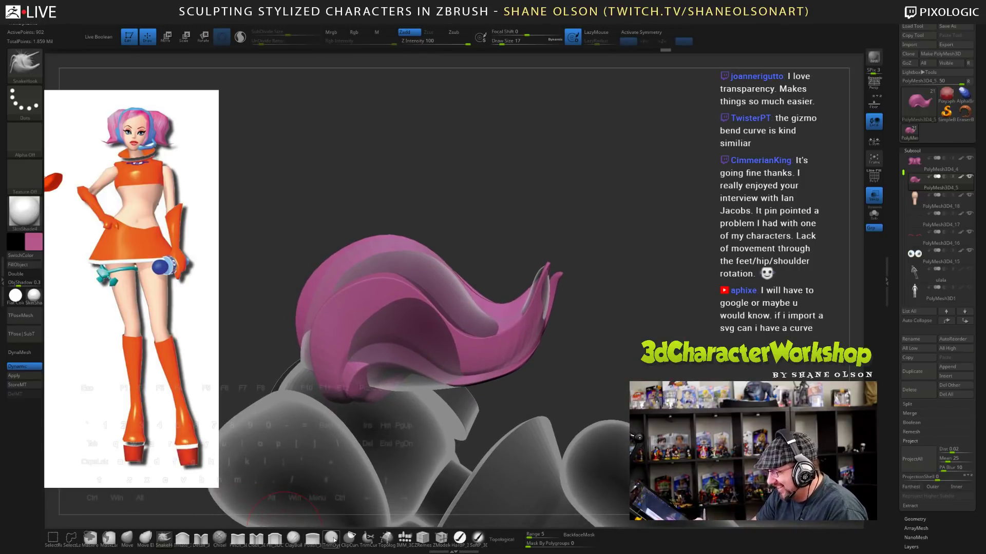
- Thicken the strand ends at the pigtail's tip with the Inflate brush at draw size 27
{"action": "left_click", "coordinate": [182, 538]}
{"action": "key", "text": "s"}
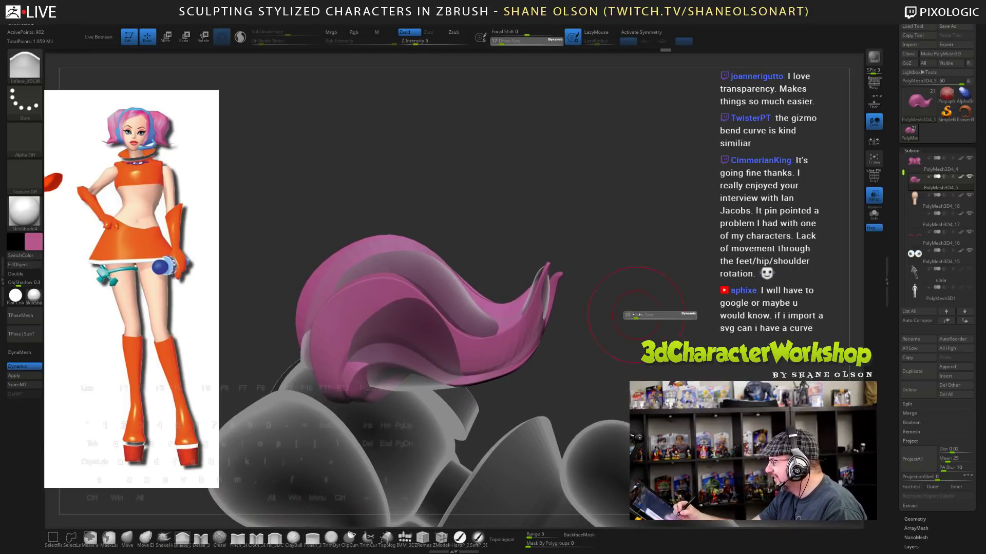
{"action": "left_click", "coordinate": [640, 311]}
{"action": "left_click_drag", "start_coordinate": [557, 291], "coordinate": [547, 274]}
{"action": "mouse_move", "coordinate": [593, 298]}
{"action": "left_mouse_down"}
{"action": "mouse_move", "coordinate": [615, 321]}
{"action": "mouse_move", "coordinate": [567, 301]}
{"action": "left_mouse_up"}
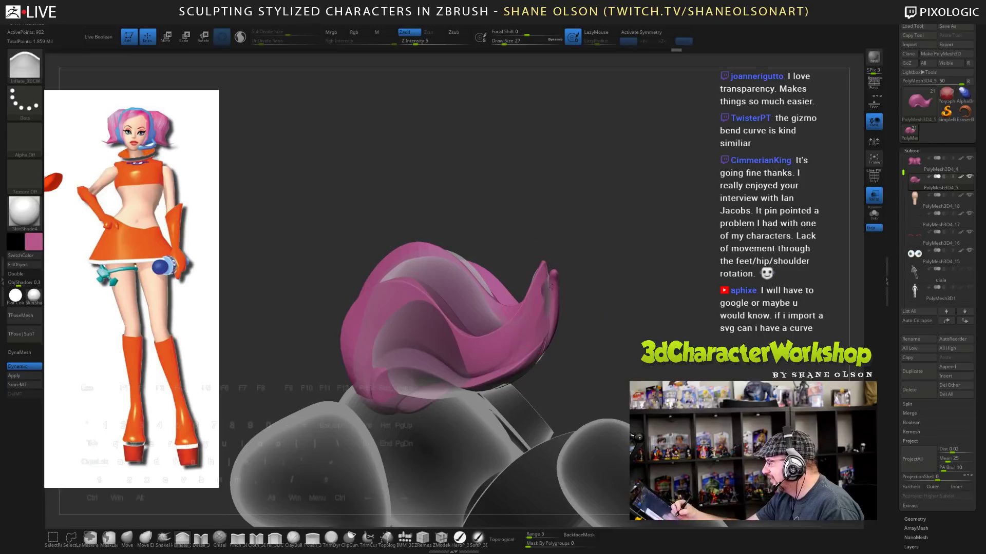
- Inflate the upper and inner strands along the pigtail's body and root with draw size 39
{"action": "mouse_move", "coordinate": [629, 321]}
{"action": "left_mouse_down"}
{"action": "mouse_move", "coordinate": [607, 298]}
{"action": "mouse_move", "coordinate": [611, 314]}
{"action": "left_mouse_up"}
{"action": "key", "text": "s"}
{"action": "left_click", "coordinate": [450, 256]}
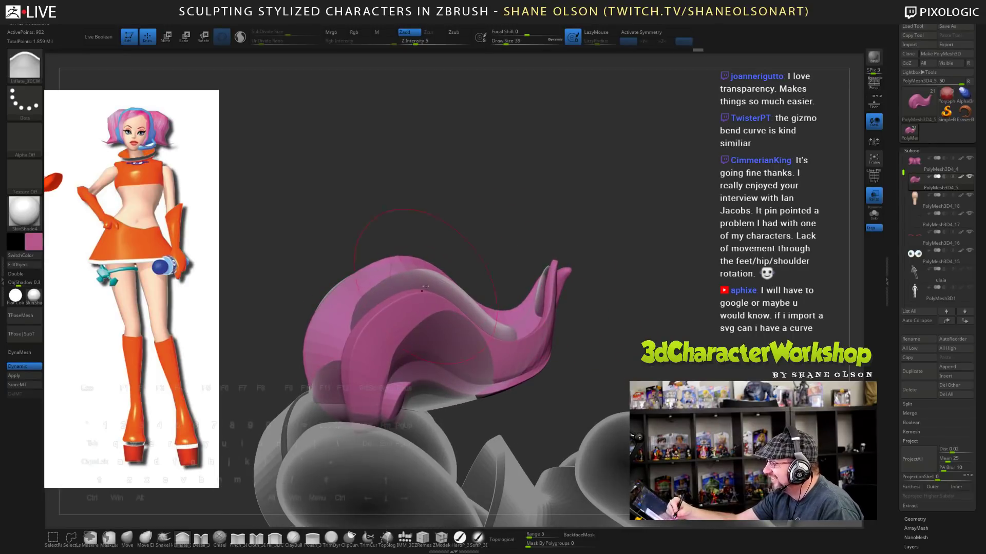
{"action": "left_click_drag", "start_coordinate": [446, 357], "coordinate": [414, 331]}
{"action": "left_click_drag", "start_coordinate": [602, 347], "coordinate": [578, 333]}
{"action": "left_click_drag", "start_coordinate": [474, 398], "coordinate": [444, 394]}
{"action": "mouse_move", "coordinate": [575, 346]}
{"action": "left_mouse_down", "text": "alt"}
{"action": "mouse_move", "coordinate": [552, 373]}
{"action": "mouse_move", "coordinate": [564, 367]}
{"action": "left_mouse_up", "text": "alt"}
{"action": "left_click_drag", "start_coordinate": [414, 387], "coordinate": [372, 393]}
{"action": "left_click_drag", "start_coordinate": [473, 356], "coordinate": [672, 395]}
{"action": "left_click_drag", "start_coordinate": [608, 408], "coordinate": [668, 390], "text": "alt"}
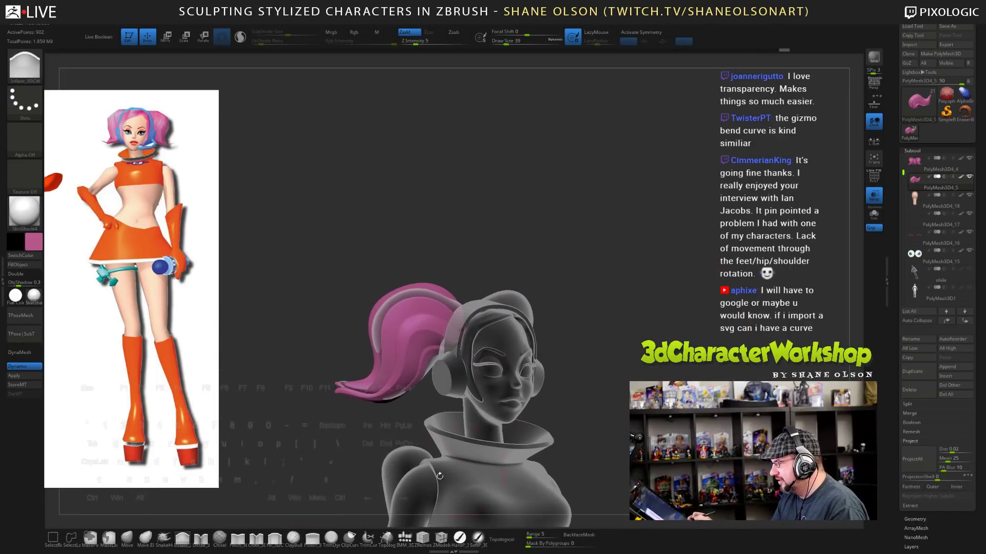
- Switch back to SnakeHook and adjust the strand tips from the front at draw size 51
{"action": "left_click", "coordinate": [164, 538]}
{"action": "mouse_move", "coordinate": [390, 448]}
{"action": "left_mouse_down", "text": "shift"}
{"action": "mouse_move", "coordinate": [405, 399]}
{"action": "mouse_move", "coordinate": [414, 421]}
{"action": "mouse_move", "coordinate": [411, 408]}
{"action": "left_mouse_up", "text": "shift"}
{"action": "key", "text": "s"}
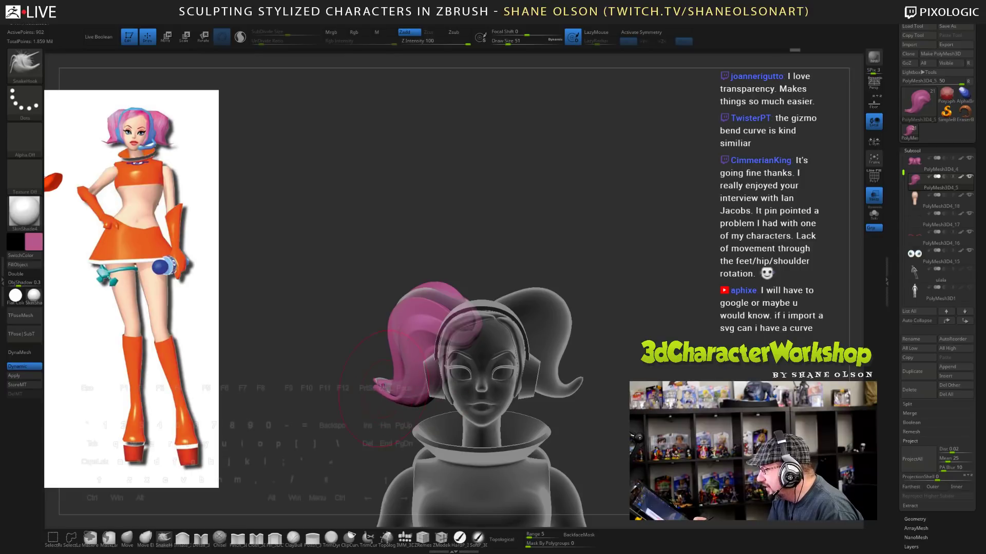
{"action": "left_click_drag", "start_coordinate": [359, 437], "coordinate": [423, 422]}
{"action": "left_click_drag", "start_coordinate": [375, 395], "coordinate": [379, 398]}
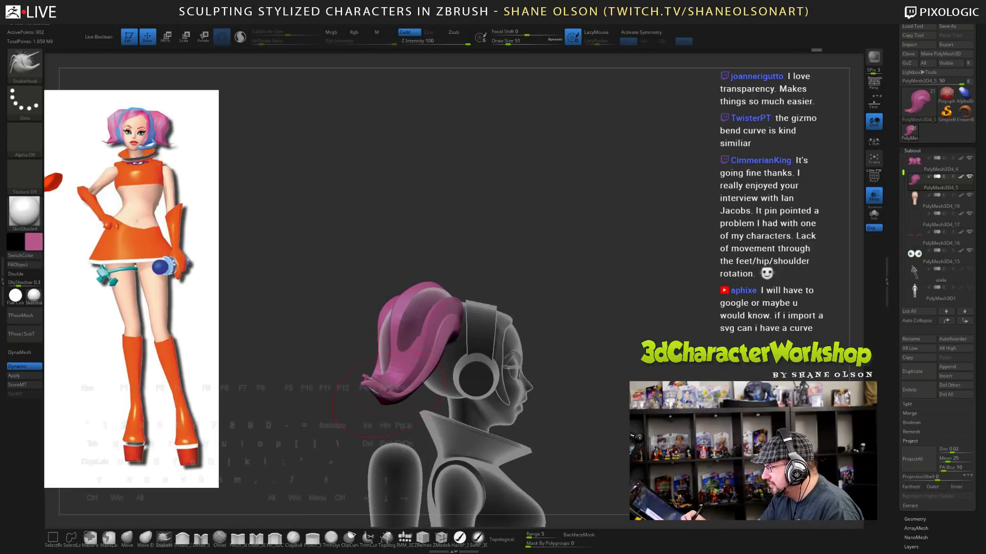
{"action": "left_click_drag", "start_coordinate": [381, 434], "coordinate": [504, 443]}
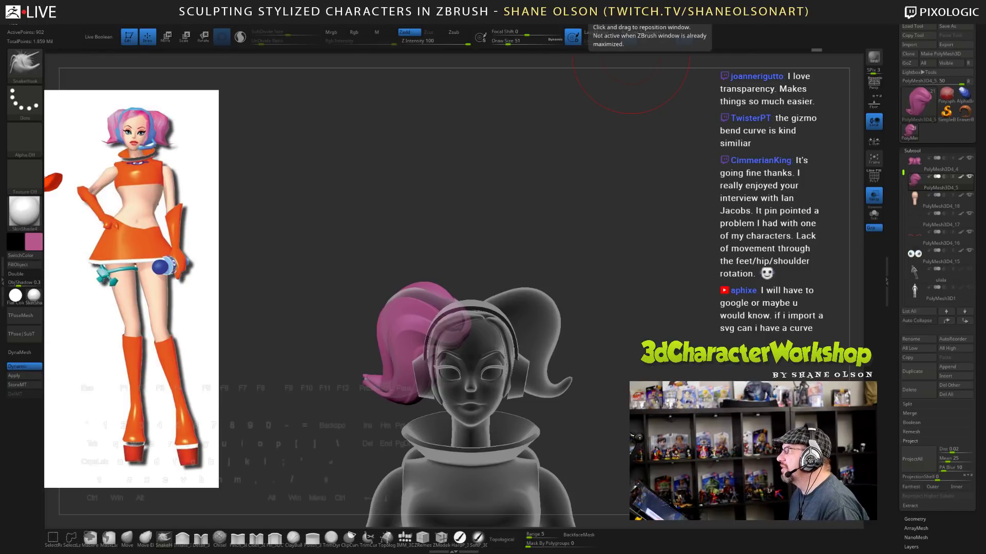
- Bring up the Chrome browser over the sculpt and search Google for "funky bunnies"
{"action": "left_click_drag", "start_coordinate": [401, 0], "coordinate": [389, 67]}
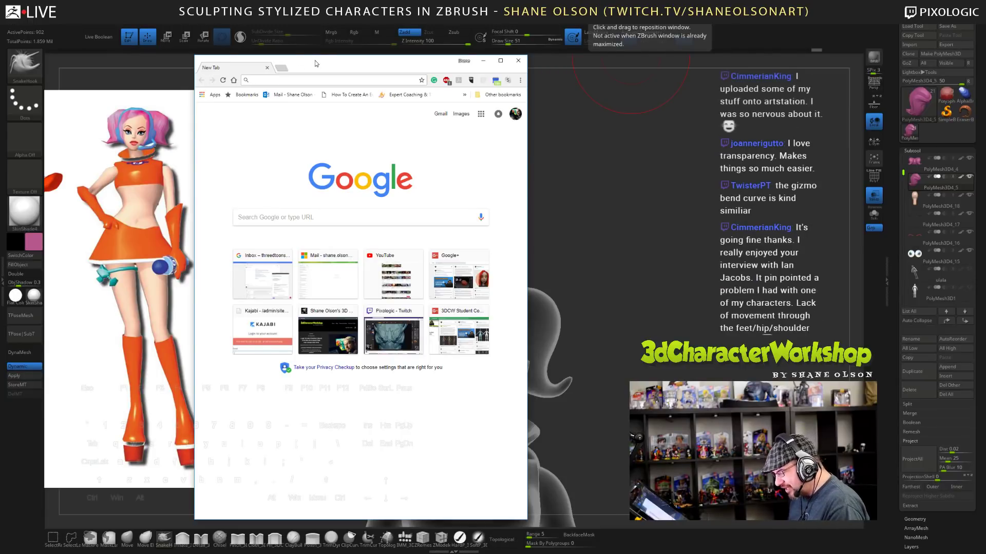
{"action": "type", "text": "funk"}
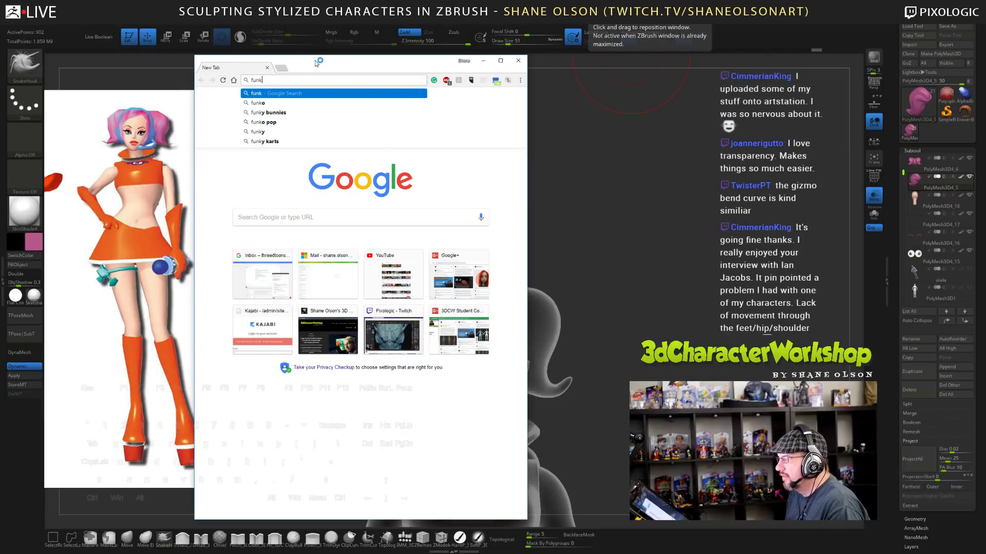
{"action": "key", "text": "Down"}
{"action": "key", "text": "Down"}
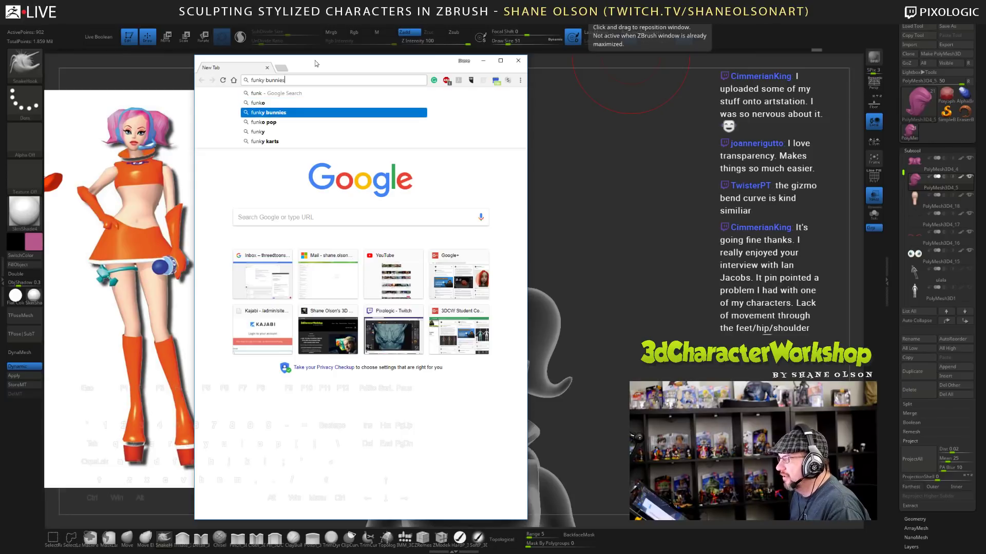
{"action": "key", "text": "Return"}
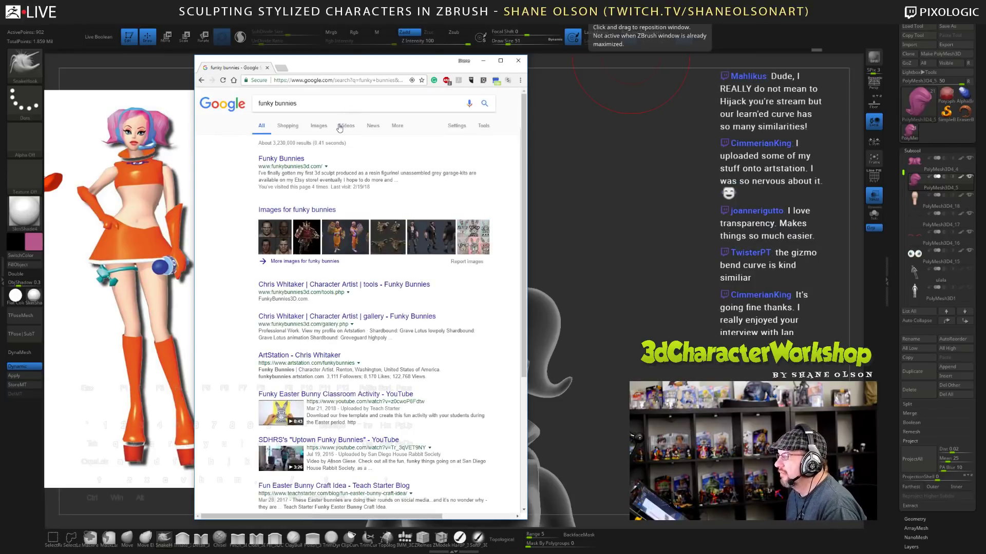
- Change the search to "funkybunnies" and open the Funky Bunnies website from the results
{"action": "left_click", "coordinate": [280, 102]}
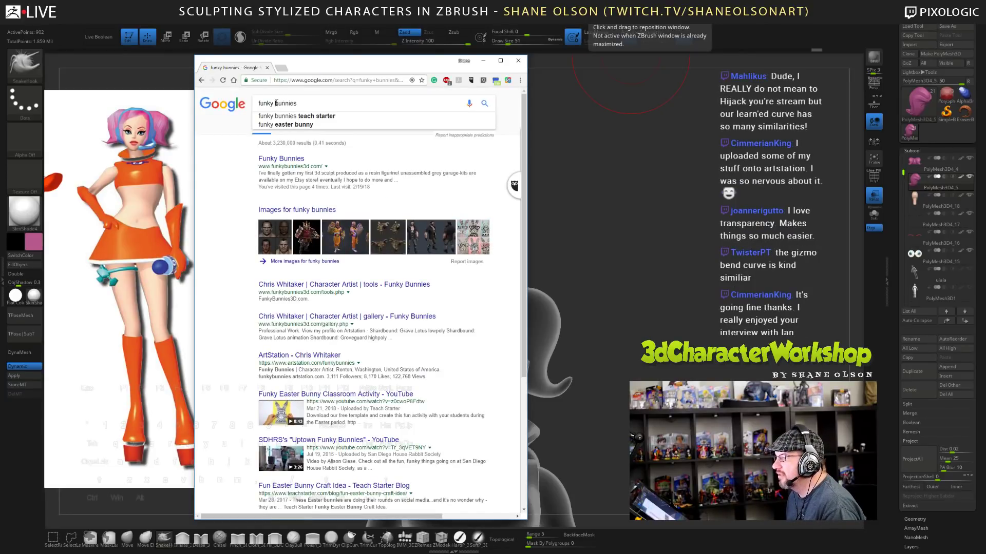
{"action": "key", "text": "BackSpace"}
{"action": "key", "text": "Return"}
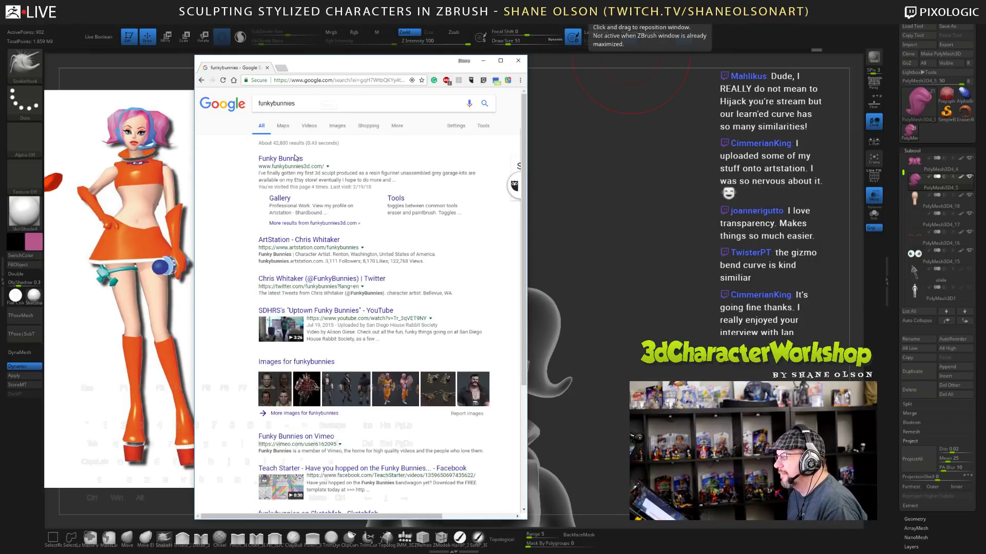
{"action": "left_click", "coordinate": [280, 159]}
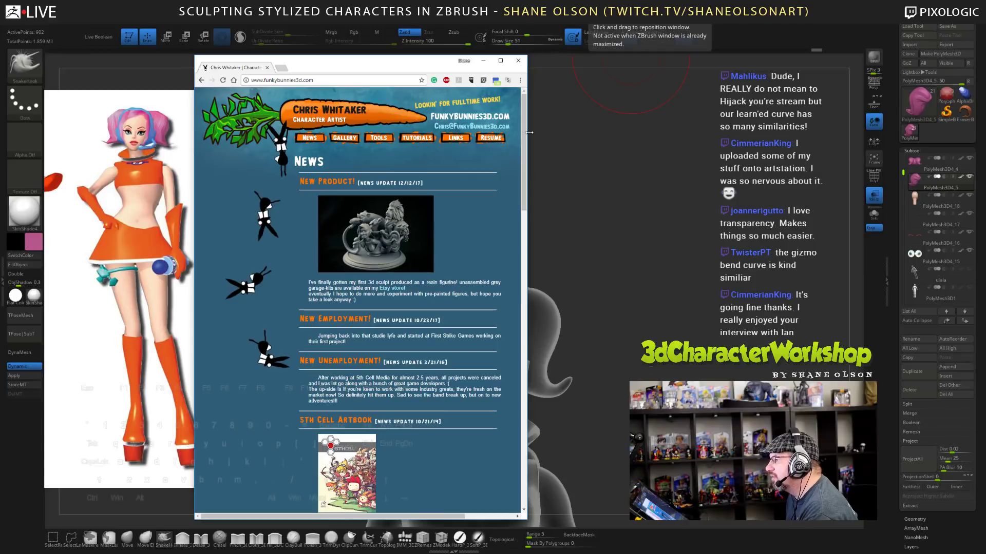
- Widen the browser window, skim the site's news and open its Tools page
{"action": "left_click_drag", "start_coordinate": [527, 136], "coordinate": [784, 142]}
{"action": "scroll", "coordinate": [251, 126], "scroll_direction": "down", "scroll_amount": 3}
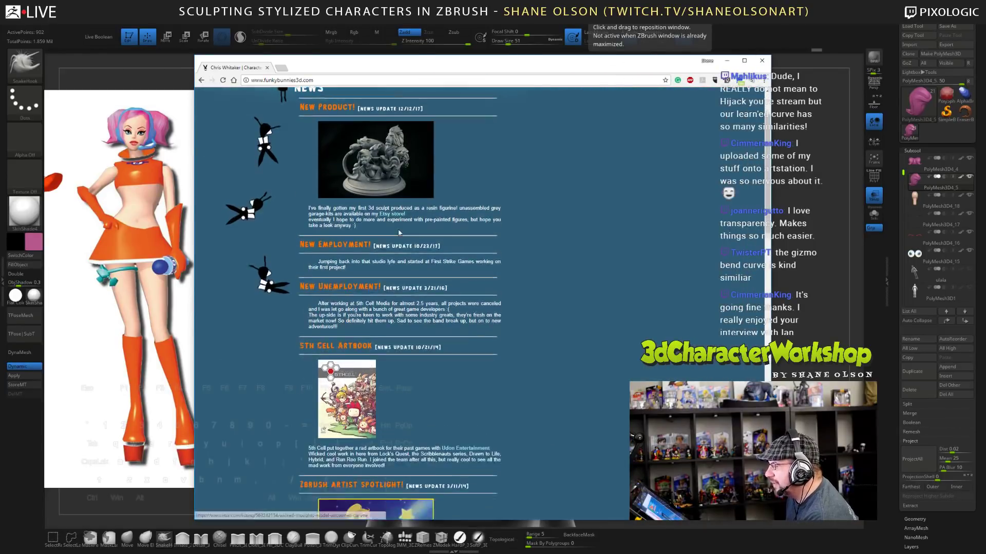
{"action": "scroll", "coordinate": [251, 125], "scroll_direction": "up", "scroll_amount": 3}
{"action": "left_click", "coordinate": [378, 138]}
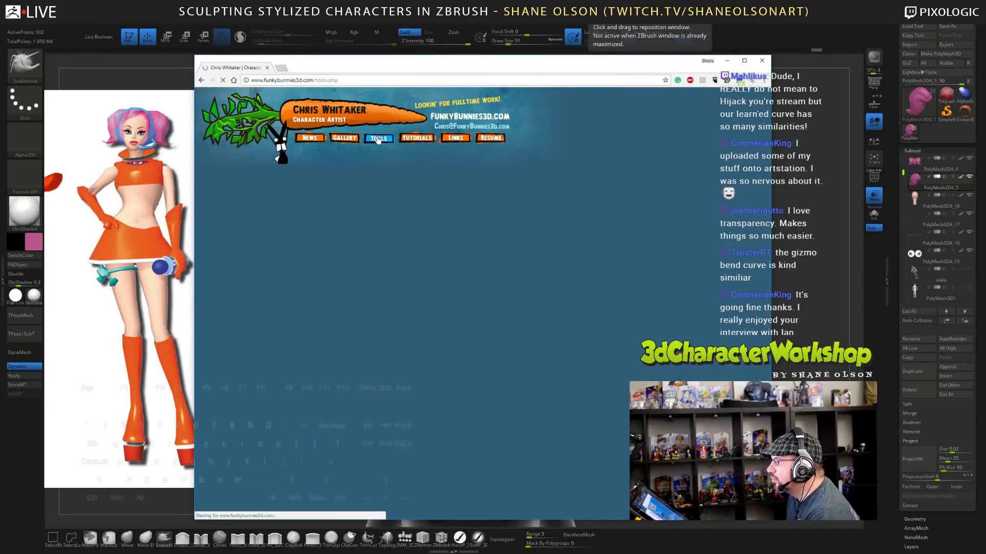
- Expand the Zbrush Brushes entry on the Tools page, look over its curl and hair brushes, and move the browser off the sculpt
{"action": "scroll", "coordinate": [339, 359], "scroll_direction": "down", "scroll_amount": 1}
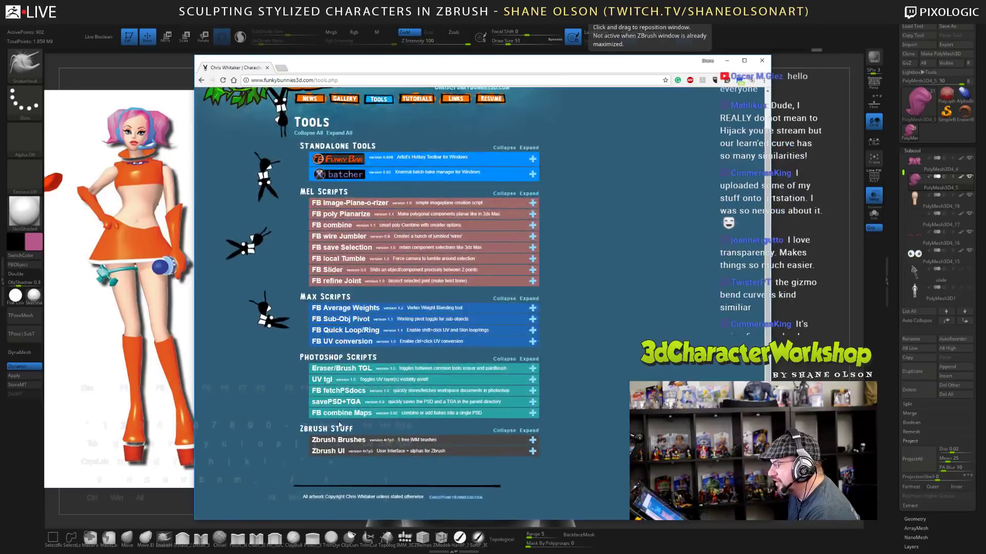
{"action": "left_click", "coordinate": [339, 444]}
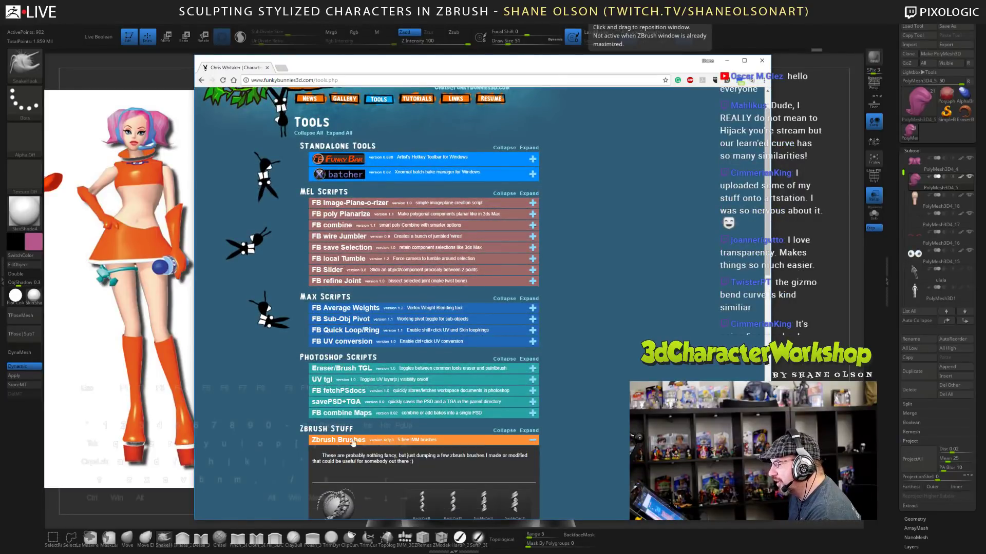
{"action": "scroll", "coordinate": [434, 437], "scroll_direction": "down", "scroll_amount": 2}
{"action": "scroll", "coordinate": [434, 438], "scroll_direction": "down", "scroll_amount": 3}
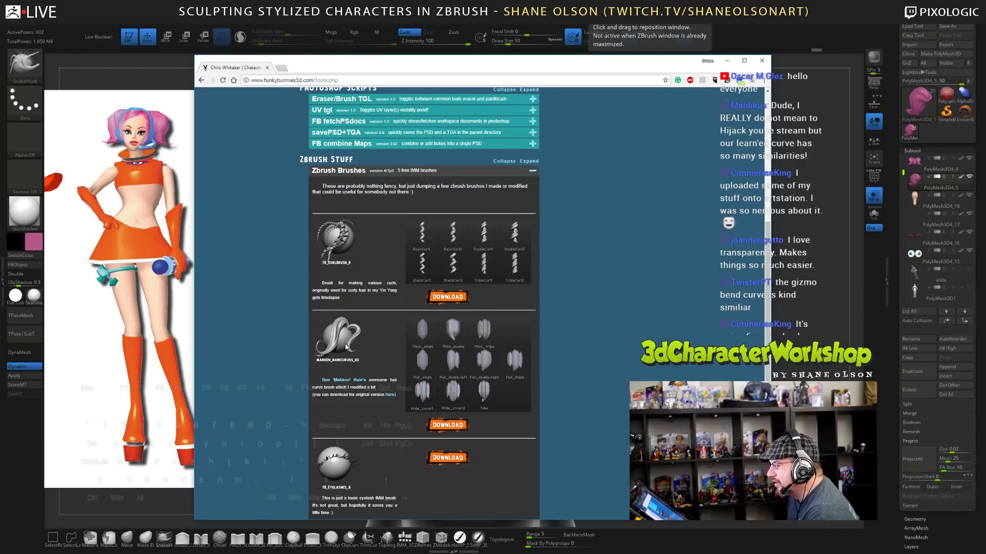
{"action": "scroll", "coordinate": [347, 348], "scroll_direction": "down", "scroll_amount": 1}
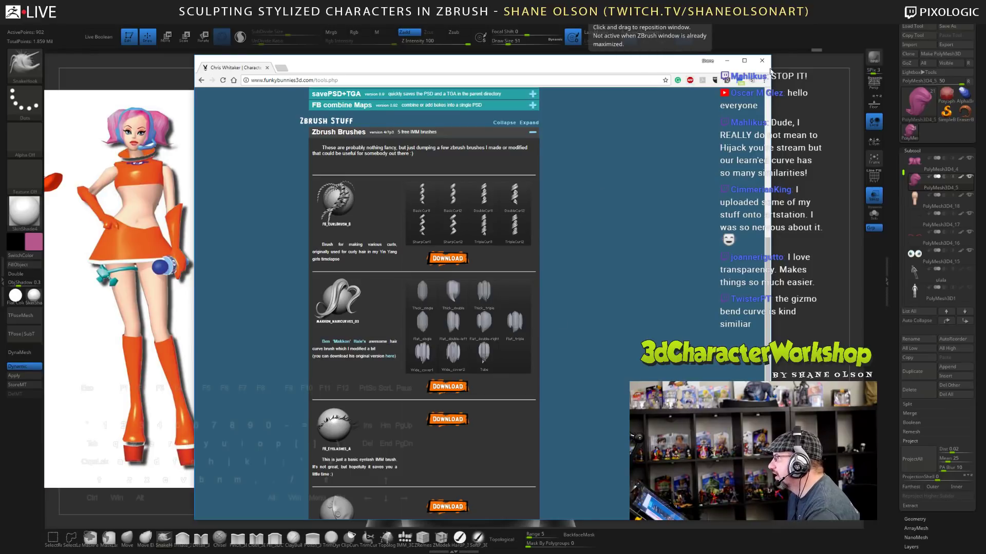
{"action": "left_click_drag", "start_coordinate": [647, 64], "coordinate": [585, 0]}
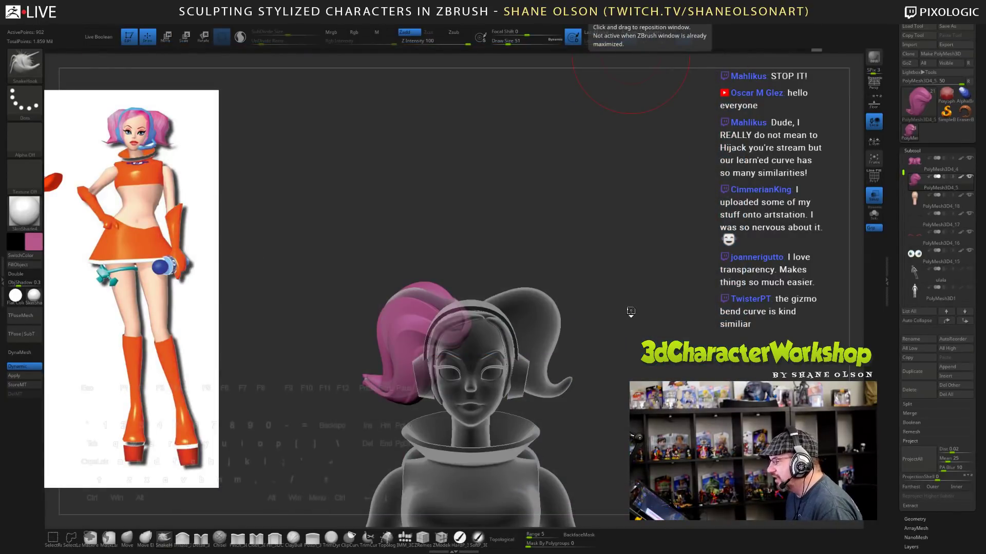
- Examine the pigtails against the head and upper body from the front
{"action": "left_click_drag", "start_coordinate": [627, 312], "coordinate": [654, 240]}
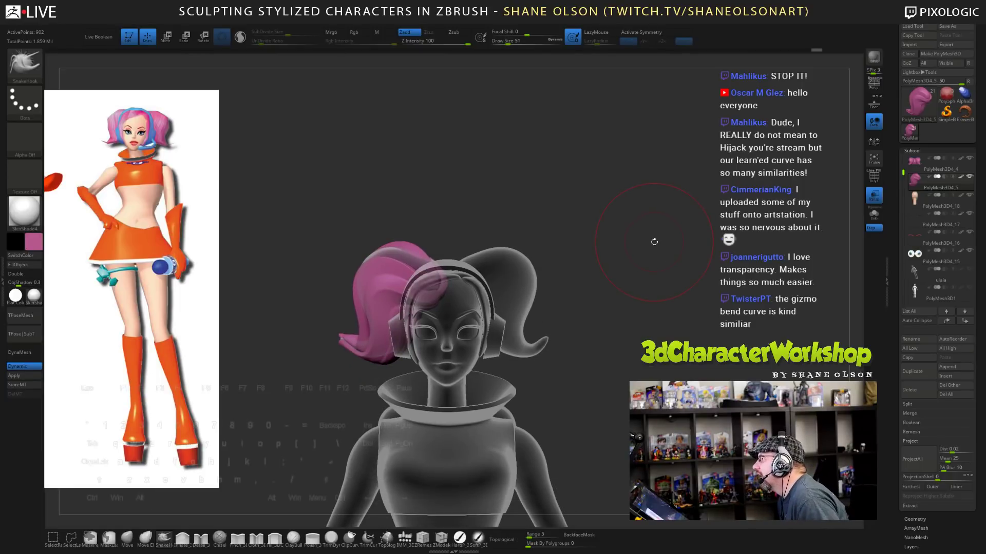
{"action": "left_click_drag", "start_coordinate": [653, 242], "coordinate": [652, 246]}
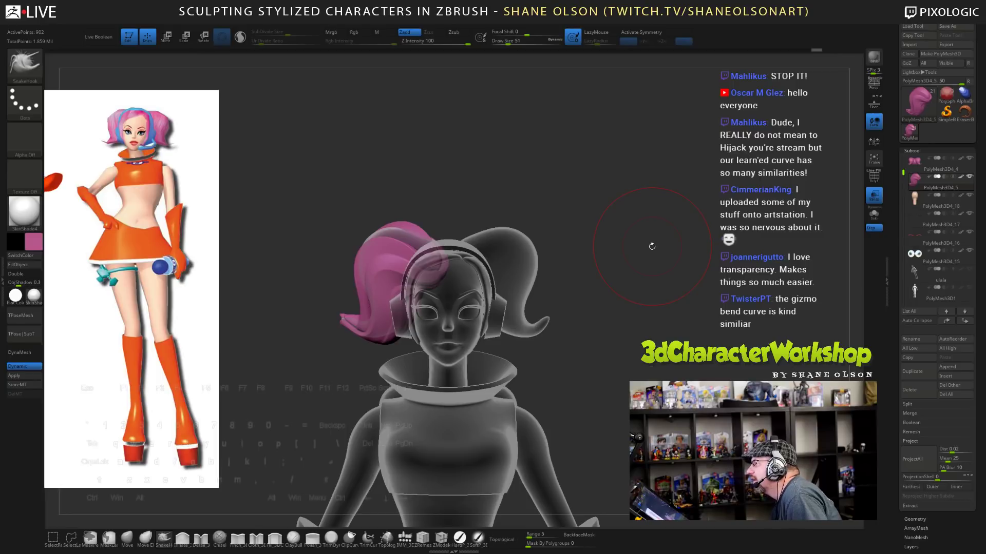
{"action": "mouse_move", "coordinate": [637, 245]}
{"action": "left_mouse_down"}
{"action": "mouse_move", "coordinate": [649, 248]}
{"action": "mouse_move", "coordinate": [638, 216]}
{"action": "left_mouse_up"}
{"action": "key", "text": "s"}
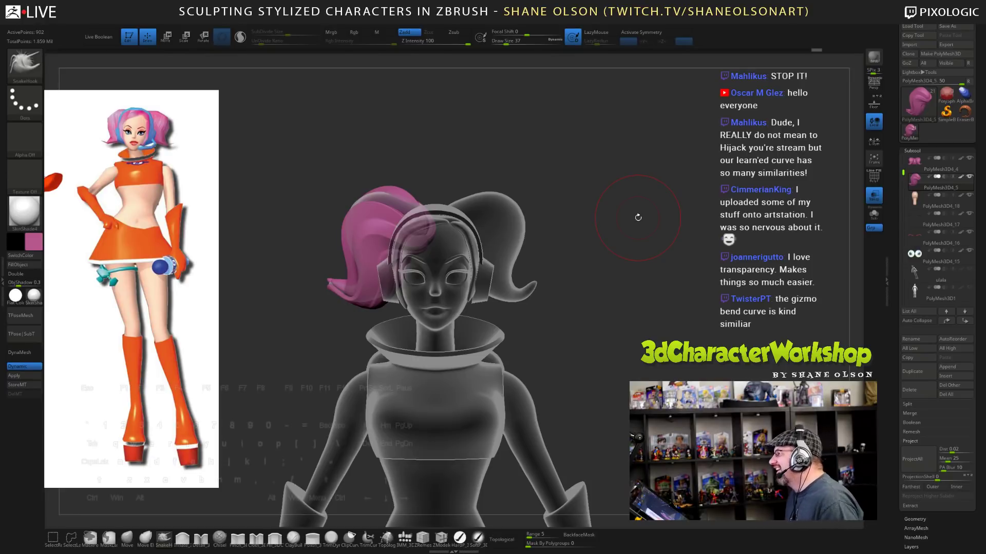
{"action": "left_click_drag", "start_coordinate": [645, 232], "coordinate": [635, 215], "text": "alt"}
{"action": "key", "text": "s"}
{"action": "mouse_move", "coordinate": [631, 265]}
{"action": "left_mouse_down"}
{"action": "mouse_move", "coordinate": [642, 294]}
{"action": "mouse_move", "coordinate": [646, 276]}
{"action": "left_mouse_up"}
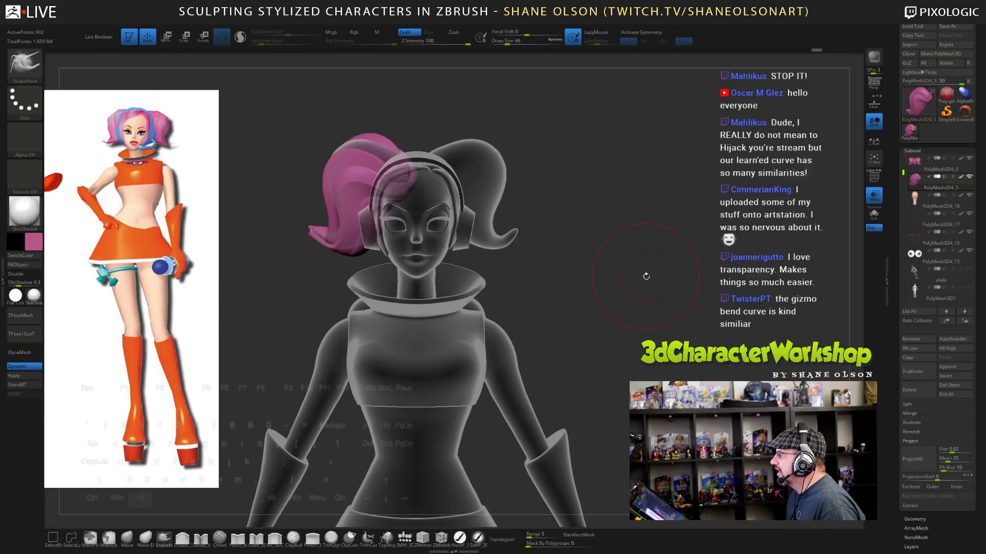
{"action": "left_click_drag", "start_coordinate": [647, 276], "coordinate": [646, 275], "text": "alt"}
- Set the SnakeHook draw size to 25 and adjust the strand near the pigtail's tip from behind
{"action": "left_click_drag", "start_coordinate": [591, 238], "coordinate": [612, 281], "text": "alt"}
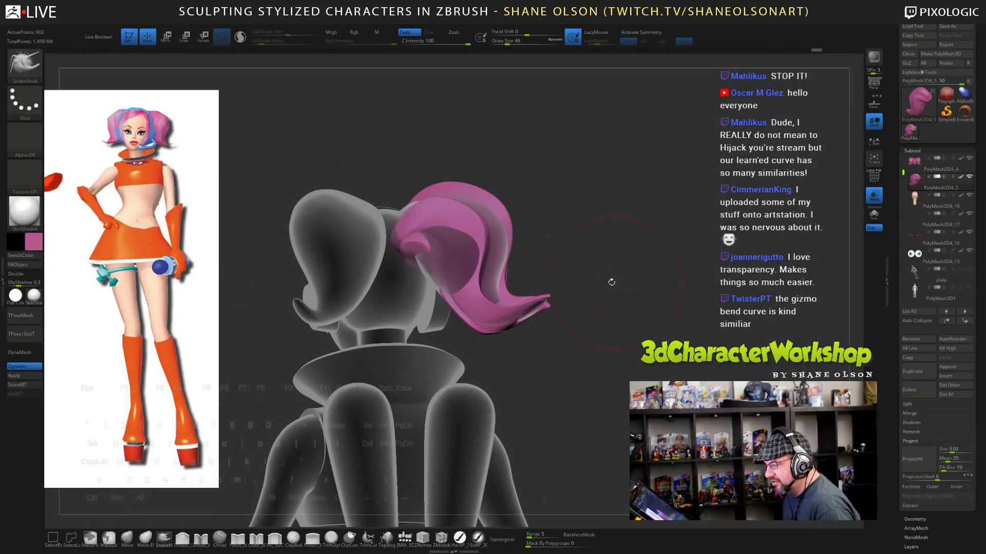
{"action": "key", "text": "s"}
{"action": "left_click", "coordinate": [592, 283]}
{"action": "left_click_drag", "start_coordinate": [526, 310], "coordinate": [505, 303]}
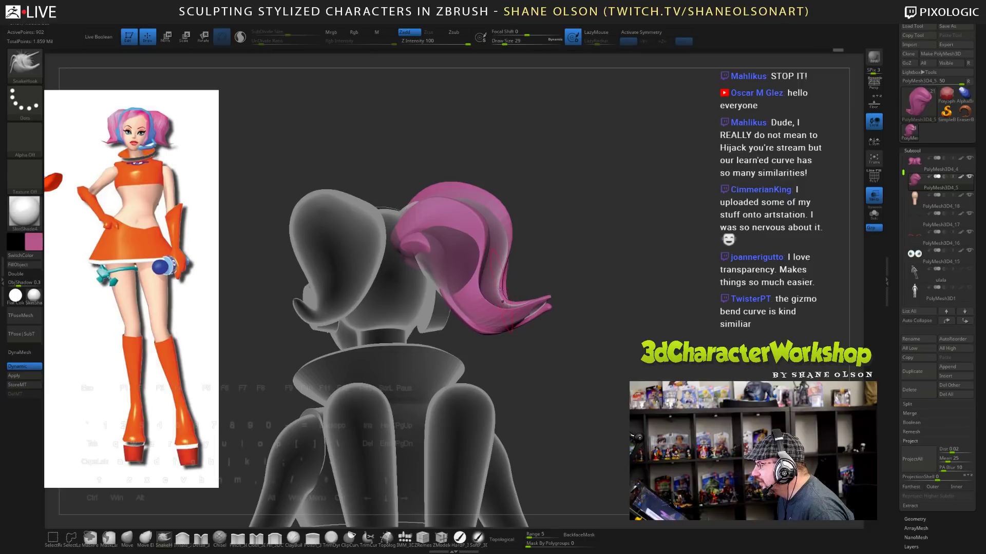
- Nudge the mid-length strand edges of the pink pigtail with small SnakeHook strokes, varying the draw size
{"action": "left_click_drag", "start_coordinate": [479, 269], "coordinate": [483, 268]}
{"action": "key", "text": "s"}
{"action": "left_click_drag", "start_coordinate": [540, 259], "coordinate": [544, 259]}
{"action": "left_click_drag", "start_coordinate": [605, 247], "coordinate": [580, 300]}
{"action": "left_click_drag", "start_coordinate": [459, 252], "coordinate": [455, 254]}
{"action": "key", "text": "s"}
{"action": "left_click_drag", "start_coordinate": [459, 247], "coordinate": [450, 247]}
- Set the draw size to 35 and pull the pigtail's strand edge nearest the headphones from behind
{"action": "mouse_move", "coordinate": [660, 255]}
{"action": "left_mouse_down"}
{"action": "mouse_move", "coordinate": [612, 256]}
{"action": "mouse_move", "coordinate": [696, 207]}
{"action": "mouse_move", "coordinate": [481, 304]}
{"action": "mouse_move", "coordinate": [528, 280]}
{"action": "left_mouse_up"}
{"action": "key", "text": "s"}
{"action": "key", "text": "s"}
{"action": "key", "text": "s"}
{"action": "left_click_drag", "start_coordinate": [700, 186], "coordinate": [697, 198]}
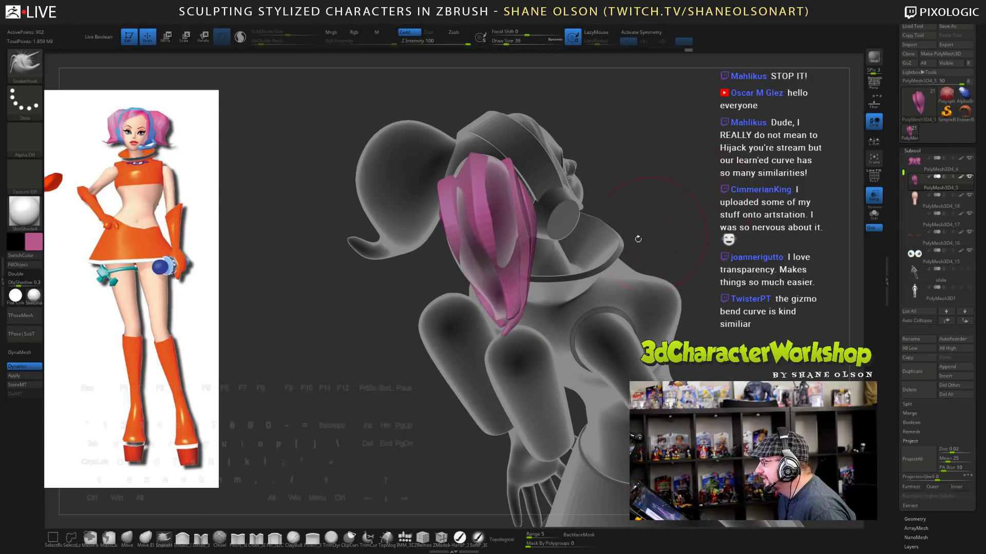
{"action": "key", "text": "s"}
{"action": "left_click_drag", "start_coordinate": [528, 279], "coordinate": [527, 280]}
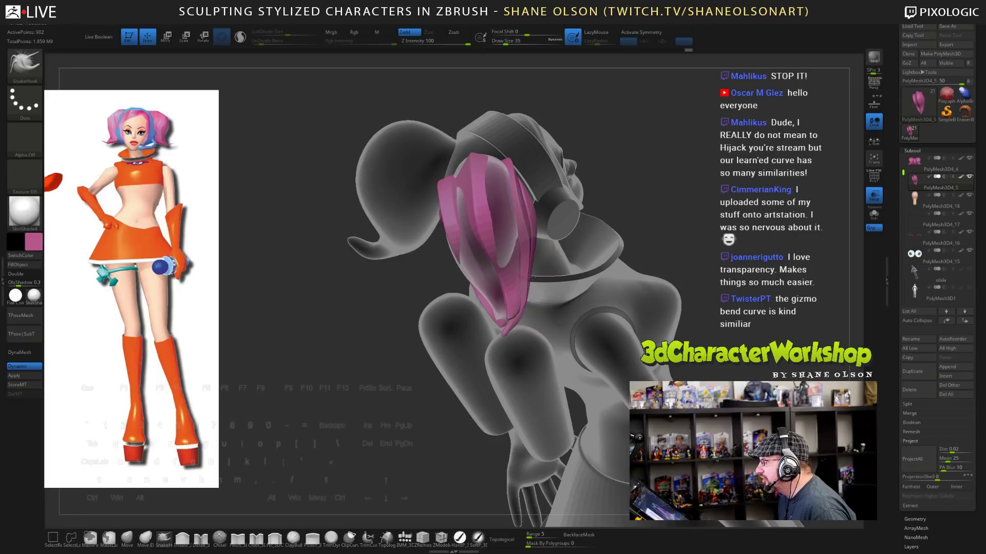
{"action": "left_click_drag", "start_coordinate": [531, 232], "coordinate": [527, 229]}
- Try a SnakeHook adjustment on the pigtail at draw size 27 and undo it
{"action": "mouse_move", "coordinate": [791, 205]}
{"action": "left_mouse_down"}
{"action": "mouse_move", "coordinate": [739, 226]}
{"action": "mouse_move", "coordinate": [830, 175]}
{"action": "mouse_move", "coordinate": [801, 144]}
{"action": "mouse_move", "coordinate": [616, 169]}
{"action": "left_mouse_up"}
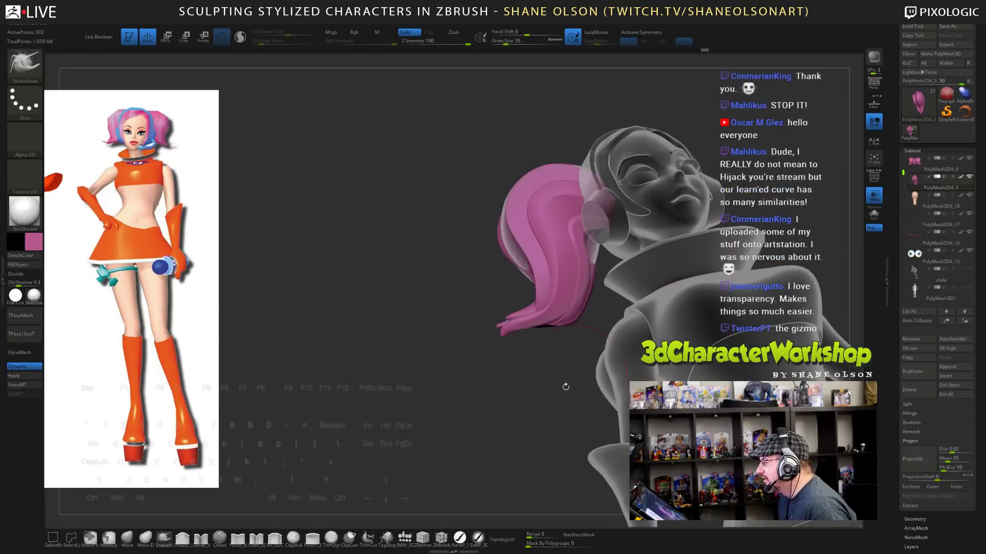
{"action": "key", "text": "s"}
{"action": "mouse_move", "coordinate": [555, 391]}
{"action": "left_mouse_down"}
{"action": "mouse_move", "coordinate": [483, 411]}
{"action": "mouse_move", "coordinate": [524, 369]}
{"action": "mouse_move", "coordinate": [518, 348]}
{"action": "left_mouse_up"}
{"action": "key", "text": "ctrl+z"}
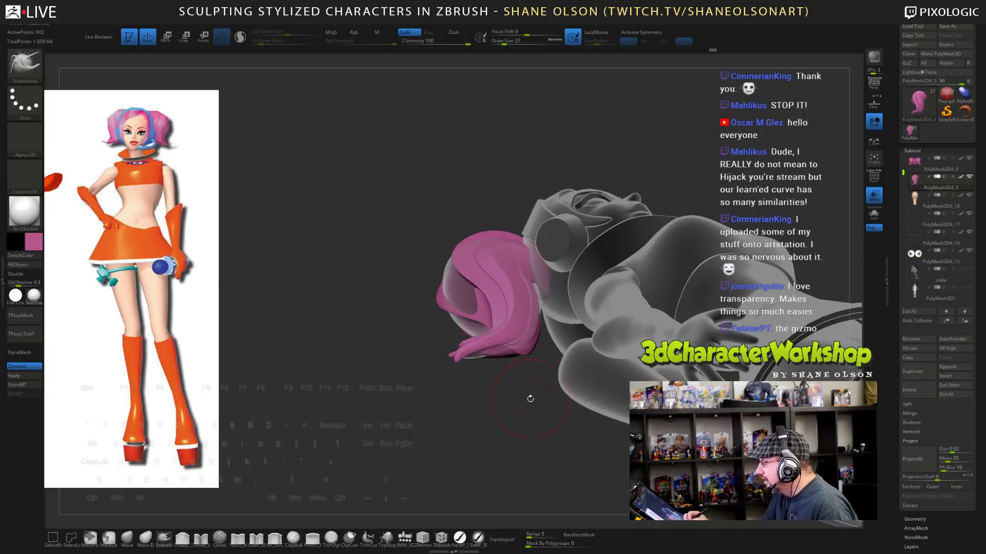
- Set the draw size to 18, lower the Smooth brush intensity, and smooth the pigtail's lower strands
{"action": "key", "text": "s"}
{"action": "left_click_drag", "start_coordinate": [527, 402], "coordinate": [524, 402]}
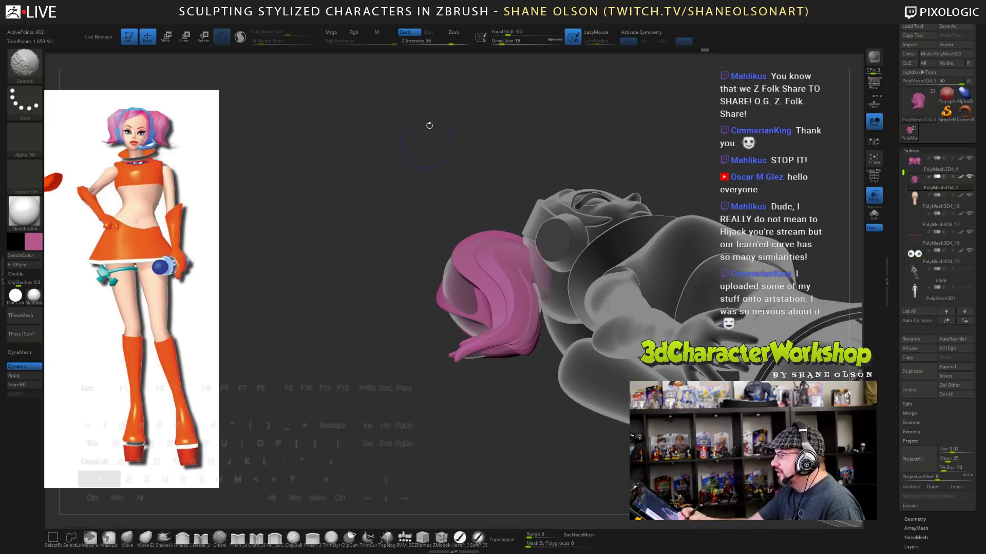
{"action": "left_click", "coordinate": [408, 41], "text": "shift"}
{"action": "mouse_move", "coordinate": [486, 384]}
{"action": "left_mouse_down"}
{"action": "mouse_move", "coordinate": [480, 429]}
{"action": "mouse_move", "coordinate": [496, 391]}
{"action": "left_mouse_up"}
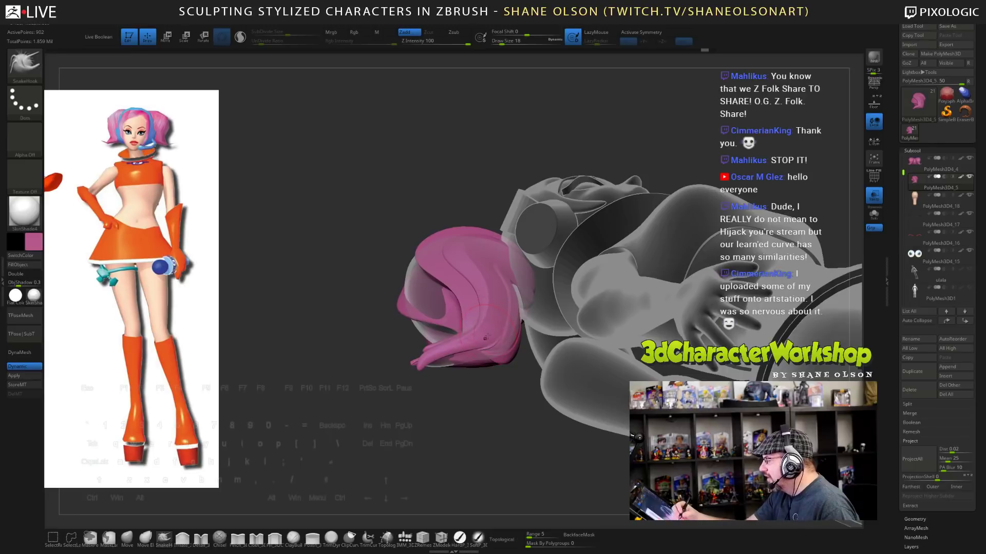
{"action": "mouse_move", "coordinate": [496, 341]}
{"action": "left_mouse_down", "text": "shift"}
{"action": "mouse_move", "coordinate": [475, 346]}
{"action": "mouse_move", "coordinate": [494, 349]}
{"action": "mouse_move", "coordinate": [502, 434]}
{"action": "mouse_move", "coordinate": [498, 384]}
{"action": "mouse_move", "coordinate": [466, 447]}
{"action": "mouse_move", "coordinate": [468, 426]}
{"action": "left_mouse_up", "text": "shift"}
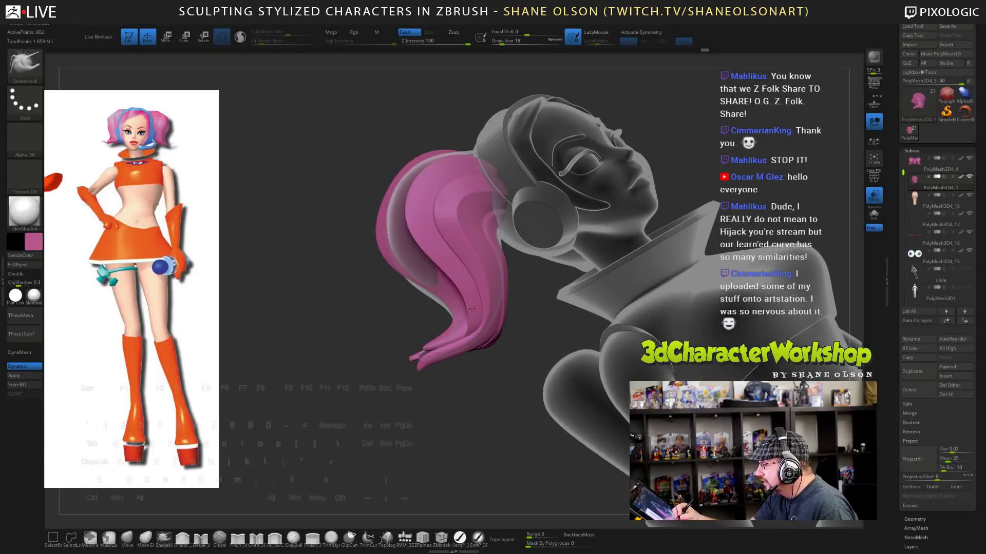
{"action": "left_click_drag", "start_coordinate": [463, 382], "coordinate": [482, 374]}
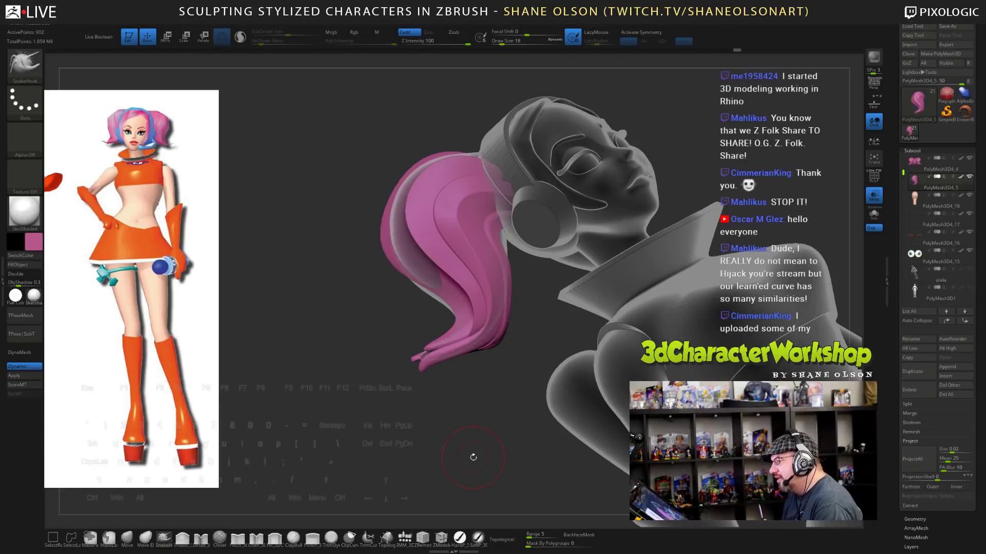
- Set the SnakeHook draw size to 25 and push the pigtail's outer back edge slightly inward
{"action": "key", "text": "s"}
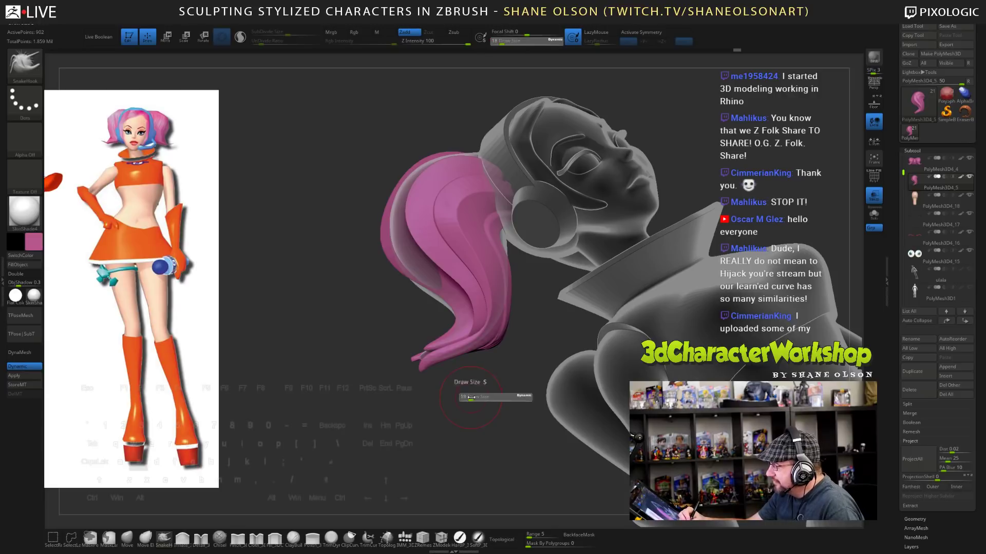
{"action": "left_click_drag", "start_coordinate": [471, 396], "coordinate": [473, 396]}
{"action": "left_click_drag", "start_coordinate": [382, 242], "coordinate": [391, 241]}
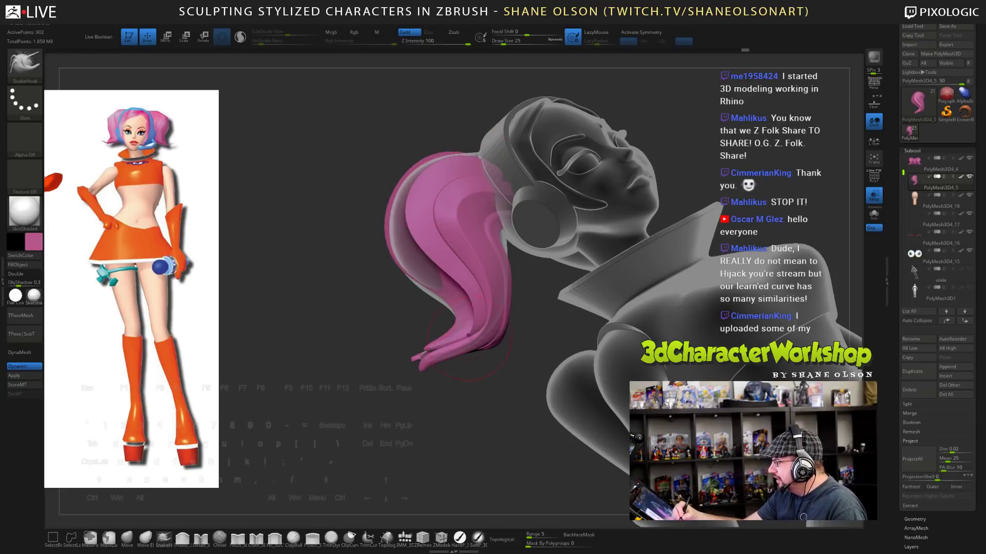
{"action": "left_click_drag", "start_coordinate": [477, 427], "coordinate": [469, 397]}
{"action": "key", "text": "s"}
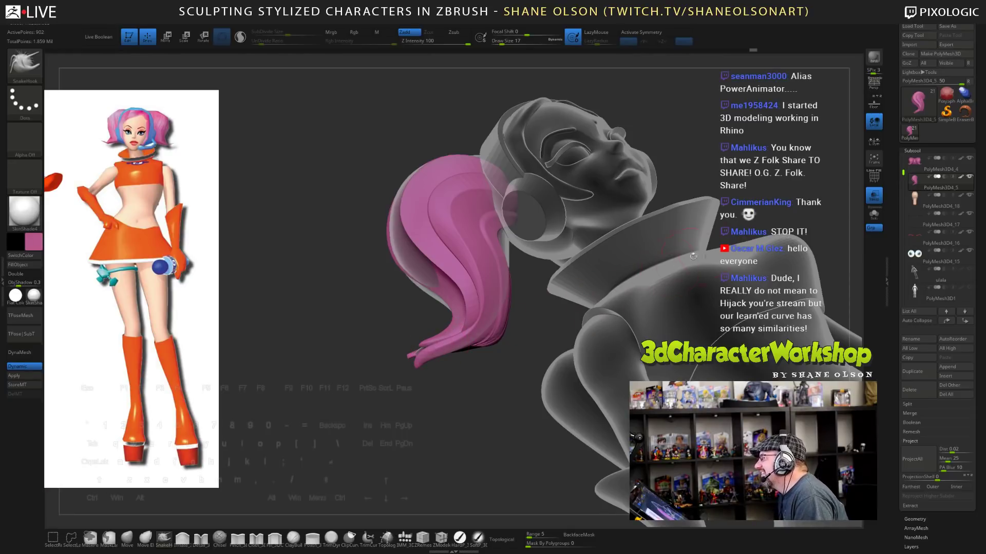
- Set the draw size to 27 and adjust the pigtail's strand tips from a three-quarter view
{"action": "mouse_move", "coordinate": [780, 190]}
{"action": "left_mouse_down"}
{"action": "mouse_move", "coordinate": [756, 183]}
{"action": "mouse_move", "coordinate": [734, 308]}
{"action": "left_mouse_up"}
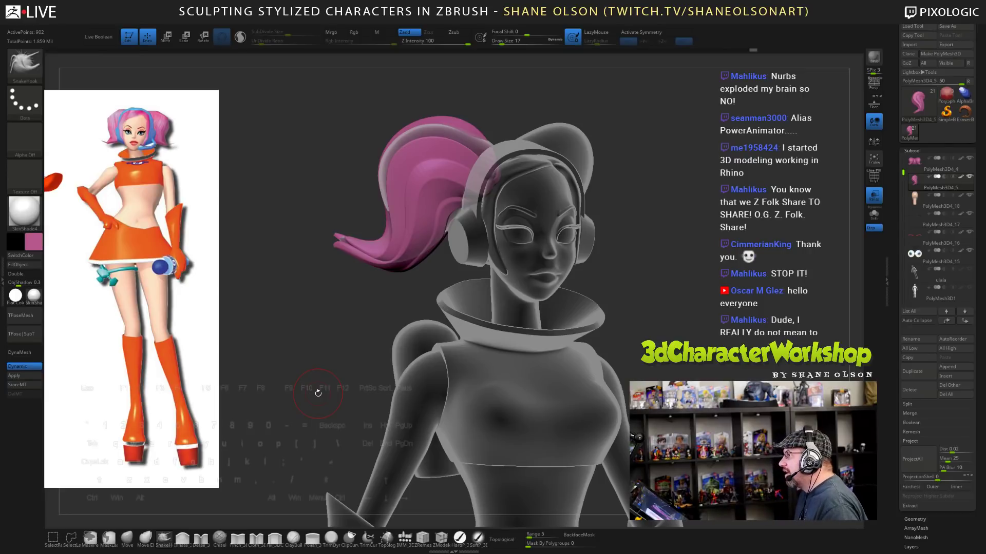
{"action": "left_click_drag", "start_coordinate": [711, 326], "coordinate": [698, 304], "text": "shift"}
{"action": "key", "text": "s"}
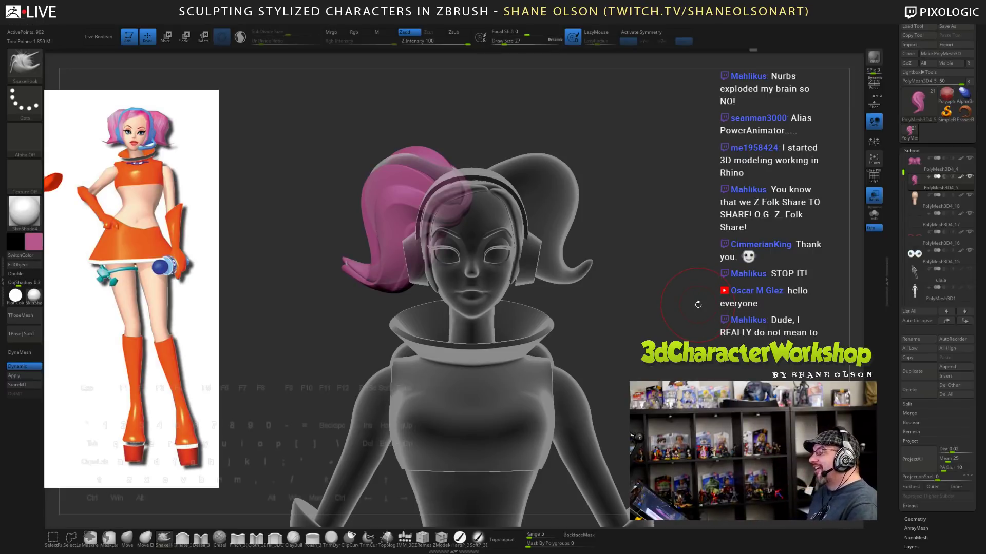
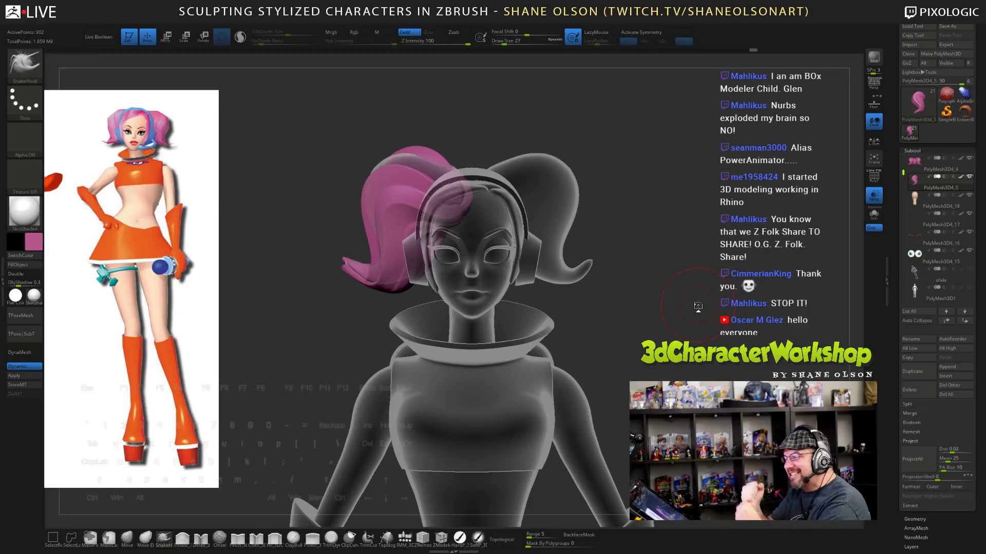
{"action": "left_click_drag", "start_coordinate": [706, 306], "coordinate": [706, 310], "text": "shift"}
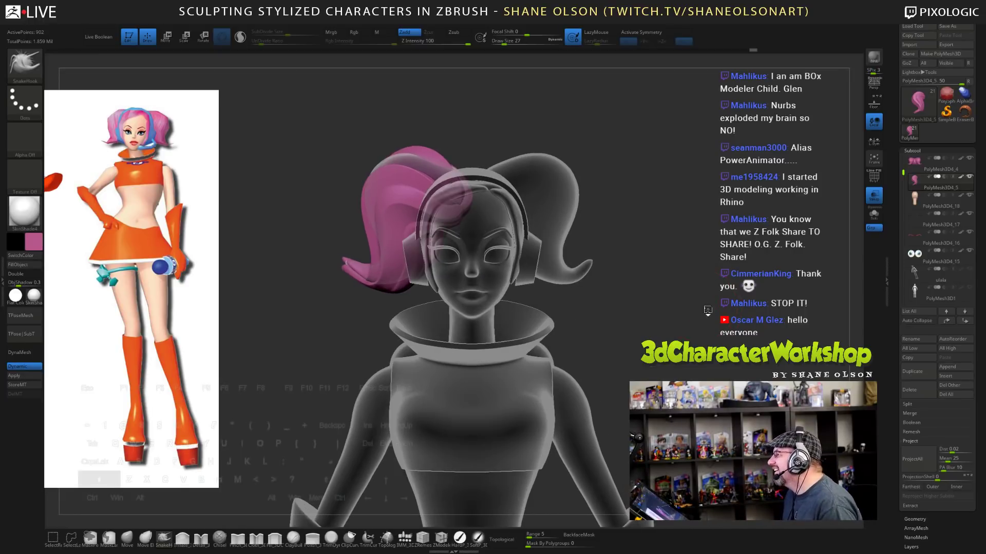
{"action": "left_click_drag", "start_coordinate": [690, 422], "coordinate": [714, 314], "text": "alt"}
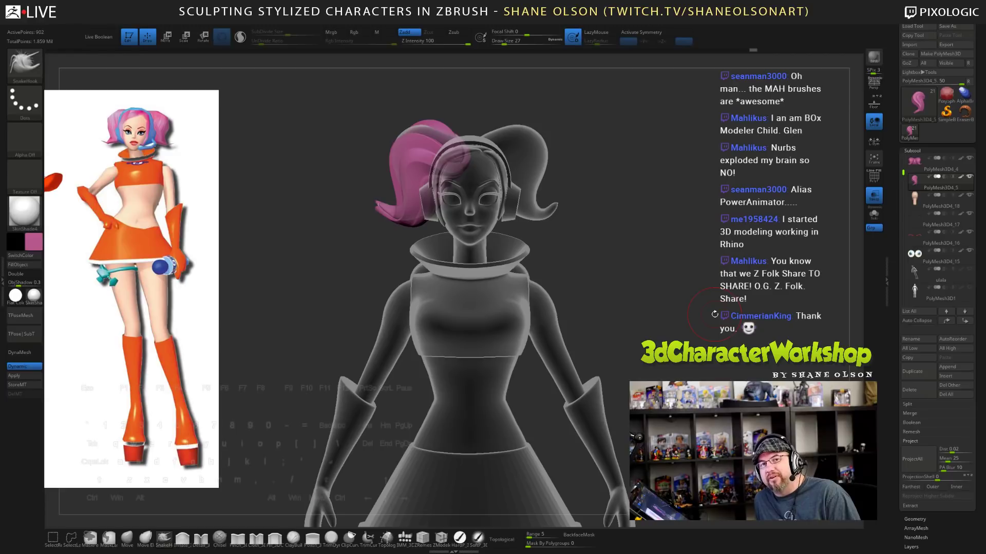
{"action": "mouse_move", "coordinate": [700, 303]}
{"action": "left_mouse_down"}
{"action": "mouse_move", "coordinate": [690, 296]}
{"action": "mouse_move", "coordinate": [707, 271]}
{"action": "mouse_move", "coordinate": [642, 317]}
{"action": "mouse_move", "coordinate": [656, 277]}
{"action": "mouse_move", "coordinate": [656, 317]}
{"action": "left_mouse_up"}
{"action": "key", "text": "shift"}
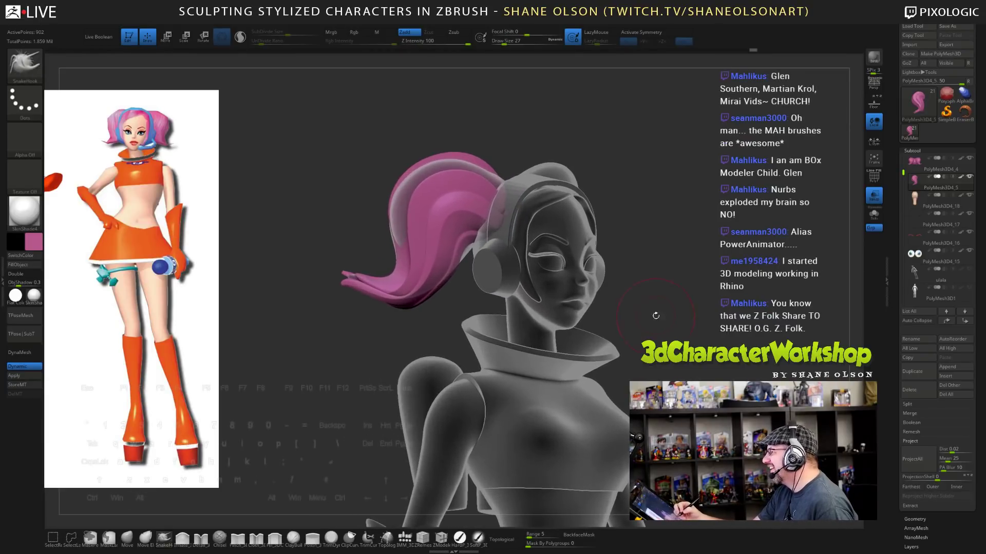
{"action": "left_click_drag", "start_coordinate": [364, 291], "coordinate": [354, 283]}
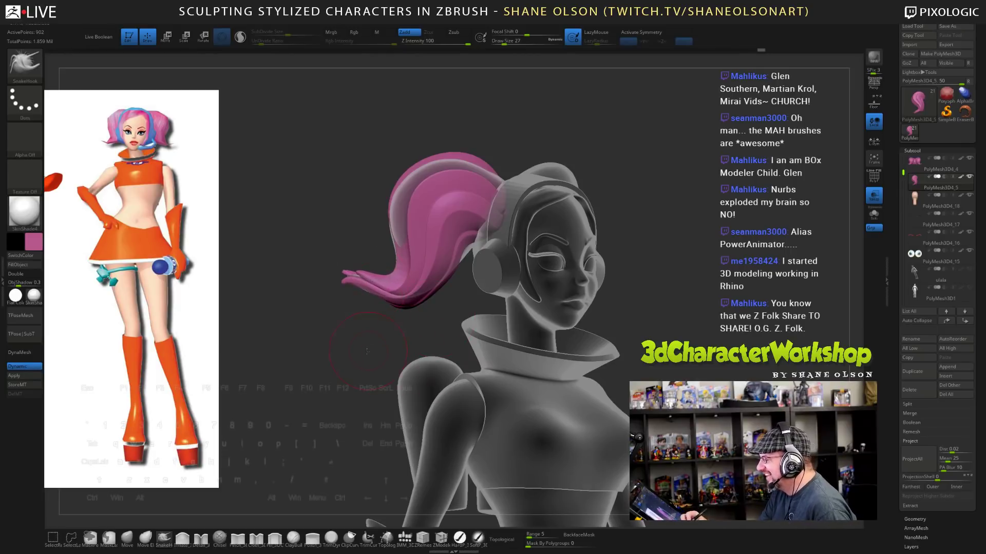
- Pull the pigtail's lower strand edge slightly inward from behind with SnakeHook
{"action": "left_click_drag", "start_coordinate": [647, 308], "coordinate": [670, 308]}
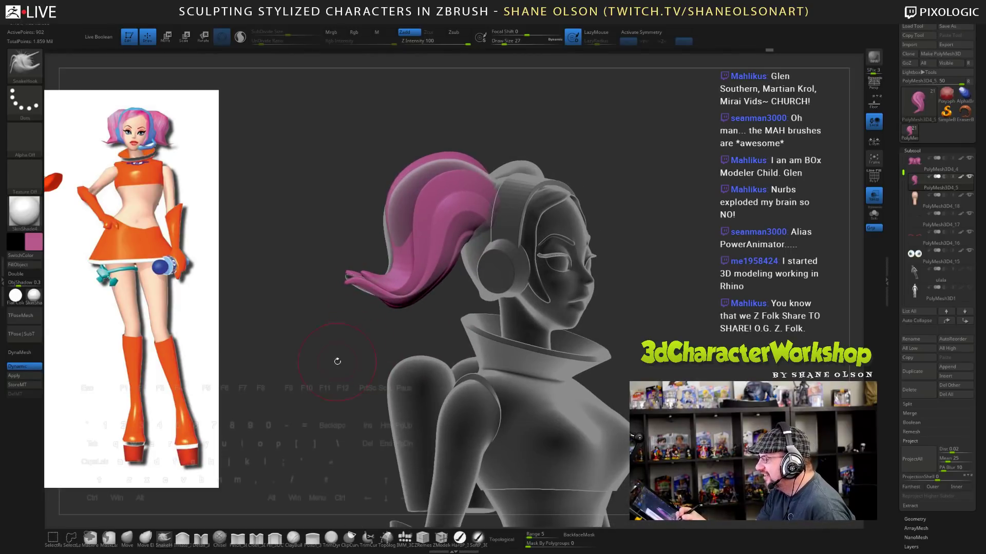
{"action": "mouse_move", "coordinate": [338, 361]}
{"action": "left_mouse_down"}
{"action": "mouse_move", "coordinate": [397, 327]}
{"action": "mouse_move", "coordinate": [447, 326]}
{"action": "mouse_move", "coordinate": [418, 316]}
{"action": "left_mouse_up"}
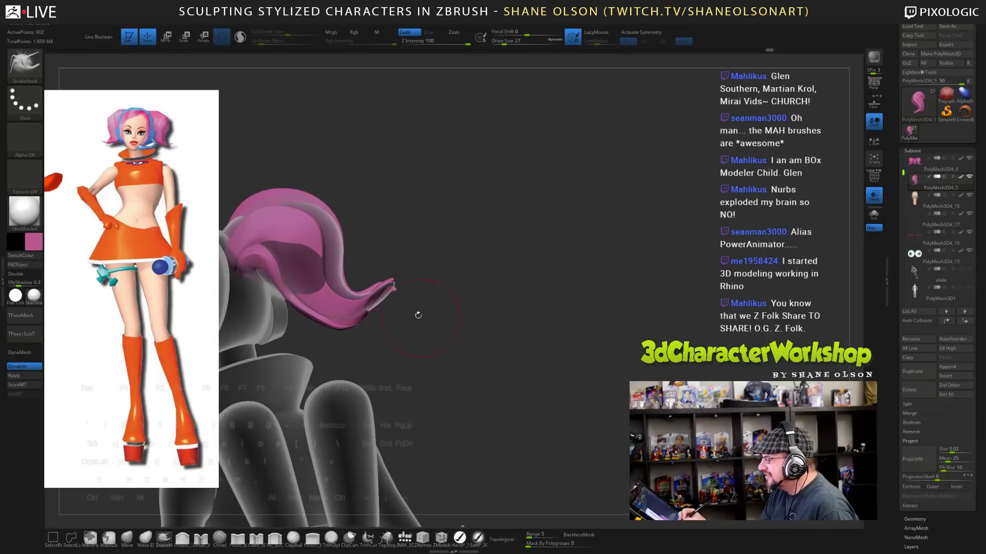
{"action": "left_click_drag", "start_coordinate": [313, 318], "coordinate": [299, 308]}
{"action": "left_click_drag", "start_coordinate": [493, 376], "coordinate": [401, 376]}
- Set the draw size to 44 and push the pigtail's inner edge away from the head's centre in top view
{"action": "mouse_move", "coordinate": [590, 372]}
{"action": "left_mouse_down", "text": "shift"}
{"action": "mouse_move", "coordinate": [509, 369]}
{"action": "mouse_move", "coordinate": [594, 352]}
{"action": "mouse_move", "coordinate": [578, 353]}
{"action": "mouse_move", "coordinate": [503, 241]}
{"action": "mouse_move", "coordinate": [509, 217]}
{"action": "left_mouse_up", "text": "shift"}
{"action": "key", "text": "s"}
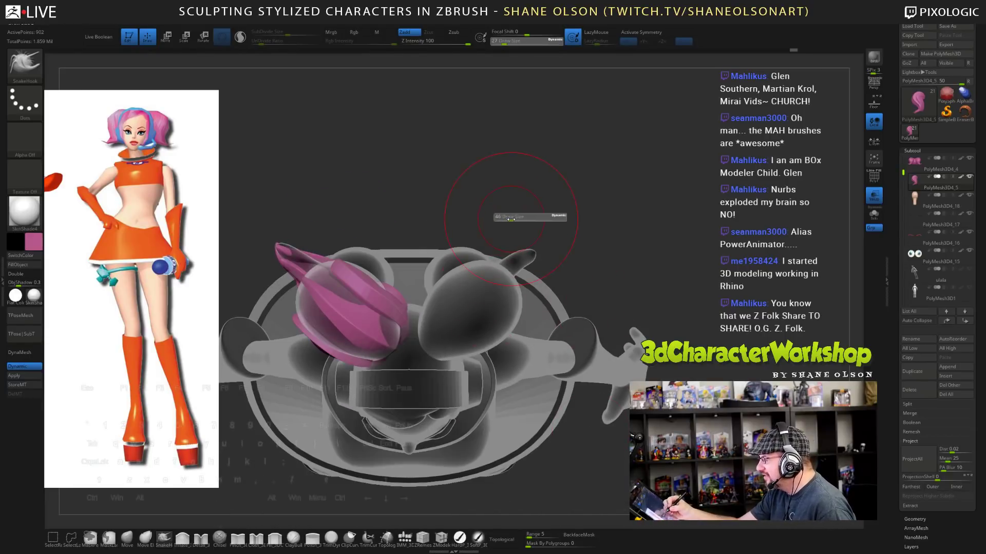
{"action": "left_click_drag", "start_coordinate": [405, 305], "coordinate": [398, 302]}
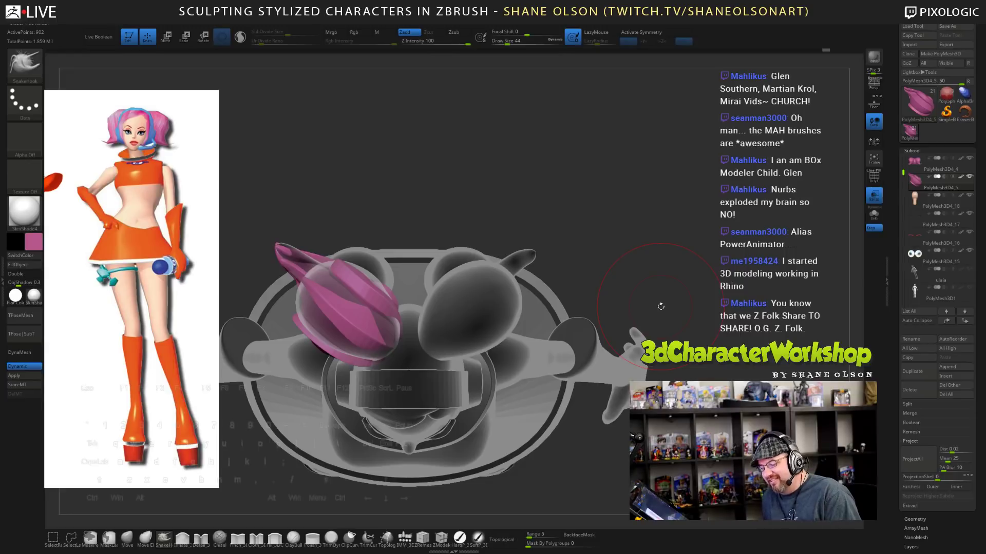
- Set the draw size to 20 and examine the pigtail's silhouette from the front, side and top
{"action": "left_click_drag", "start_coordinate": [660, 306], "coordinate": [695, 295]}
{"action": "left_click_drag", "start_coordinate": [631, 290], "coordinate": [673, 319]}
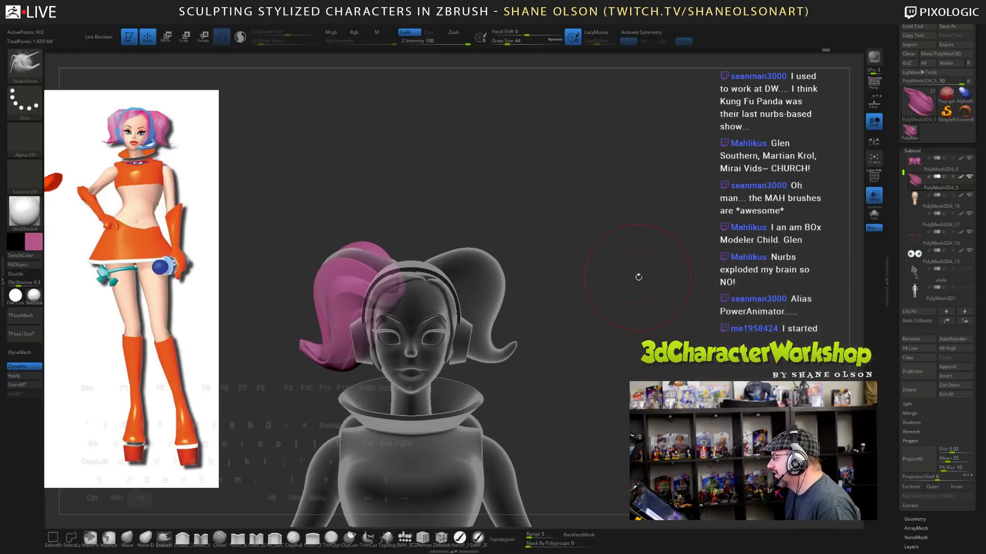
{"action": "mouse_move", "coordinate": [638, 276]}
{"action": "left_mouse_down"}
{"action": "mouse_move", "coordinate": [641, 304]}
{"action": "mouse_move", "coordinate": [354, 386]}
{"action": "mouse_move", "coordinate": [441, 344]}
{"action": "mouse_move", "coordinate": [681, 303]}
{"action": "mouse_move", "coordinate": [687, 320]}
{"action": "left_mouse_up"}
{"action": "key", "text": "s"}
{"action": "left_click_drag", "start_coordinate": [662, 309], "coordinate": [678, 282], "text": "alt"}
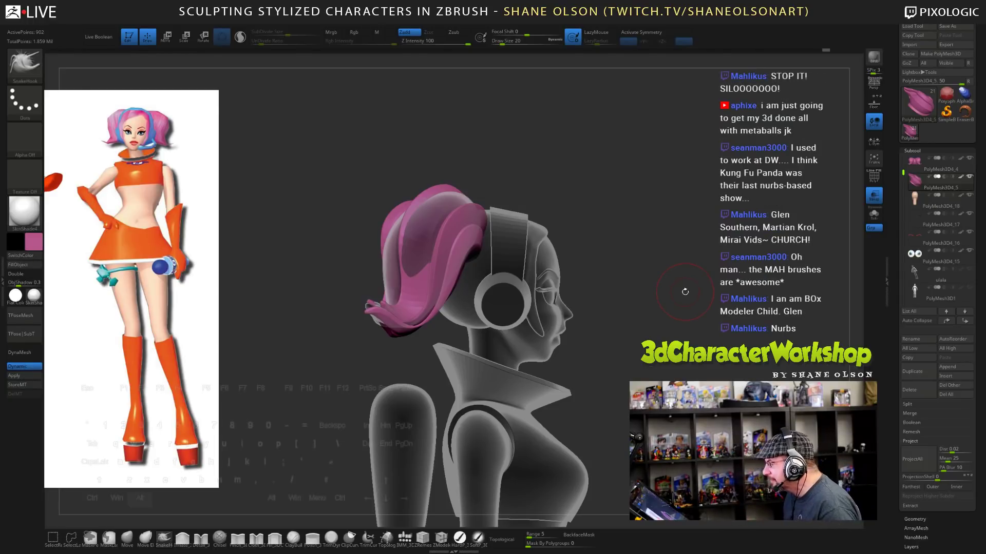
{"action": "left_click_drag", "start_coordinate": [684, 291], "coordinate": [615, 394]}
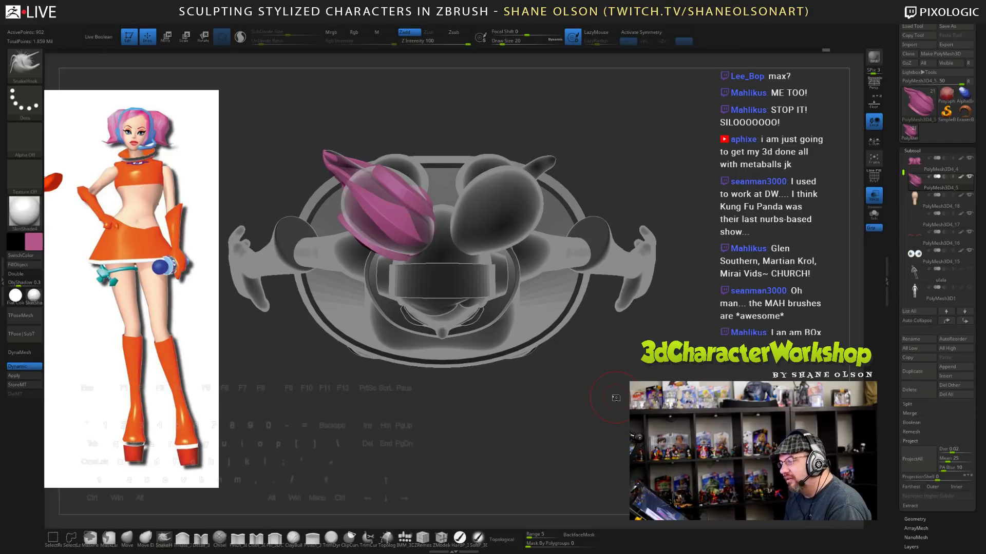
{"action": "left_click_drag", "start_coordinate": [616, 398], "coordinate": [646, 324]}
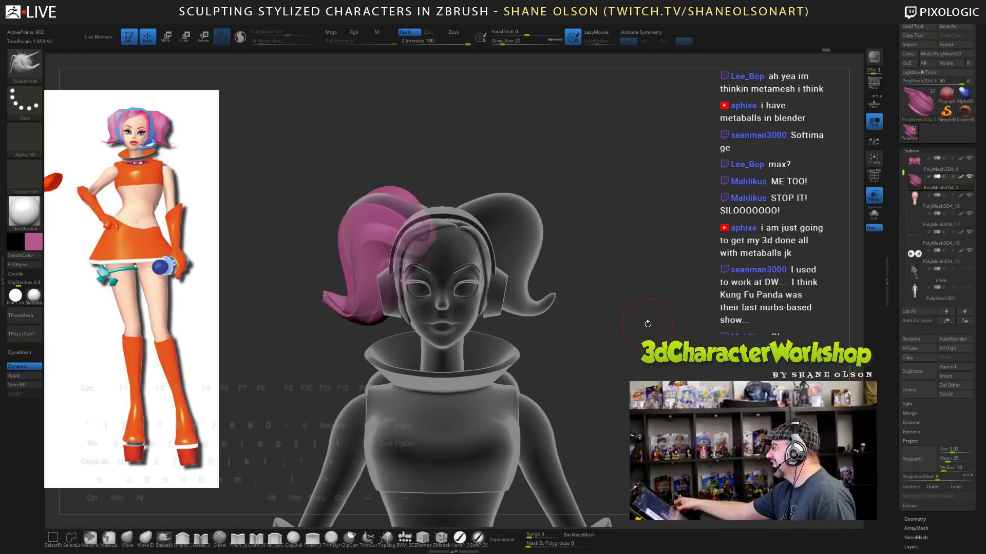
{"action": "mouse_move", "coordinate": [668, 303]}
{"action": "left_mouse_down", "text": "alt"}
{"action": "mouse_move", "coordinate": [654, 294]}
{"action": "mouse_move", "coordinate": [670, 303]}
{"action": "mouse_move", "coordinate": [644, 350]}
{"action": "mouse_move", "coordinate": [657, 331]}
{"action": "left_mouse_up", "text": "alt"}
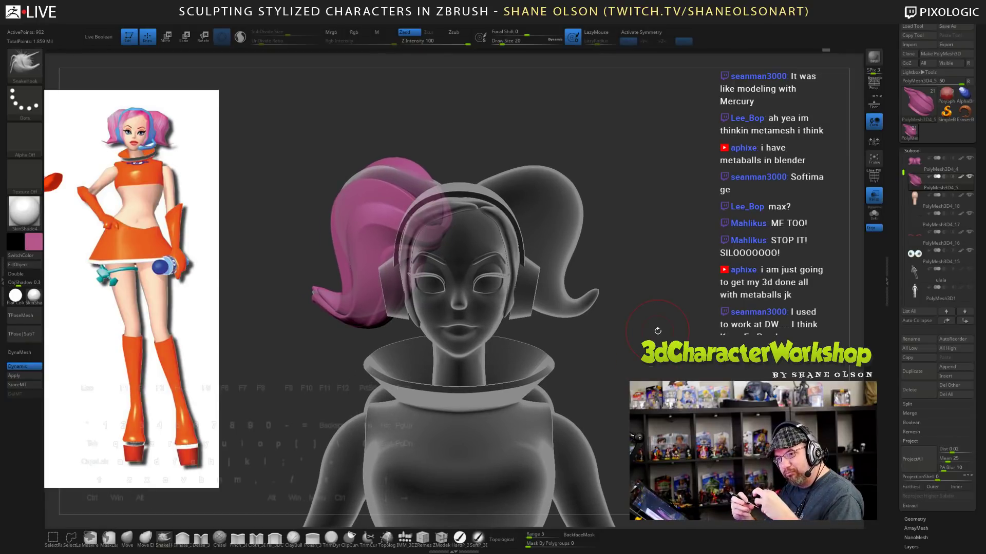
{"action": "left_click_drag", "start_coordinate": [658, 331], "coordinate": [695, 400]}
{"action": "mouse_move", "coordinate": [667, 354]}
{"action": "left_mouse_down", "text": "alt"}
{"action": "mouse_move", "coordinate": [664, 345]}
{"action": "mouse_move", "coordinate": [680, 403]}
{"action": "mouse_move", "coordinate": [700, 378]}
{"action": "mouse_move", "coordinate": [736, 393]}
{"action": "mouse_move", "coordinate": [721, 371]}
{"action": "mouse_move", "coordinate": [685, 367]}
{"action": "left_mouse_up", "text": "alt"}
- Turn off transparency, make the main hair mesh the active subtool and set the draw size to 20
{"action": "left_click", "coordinate": [873, 196]}
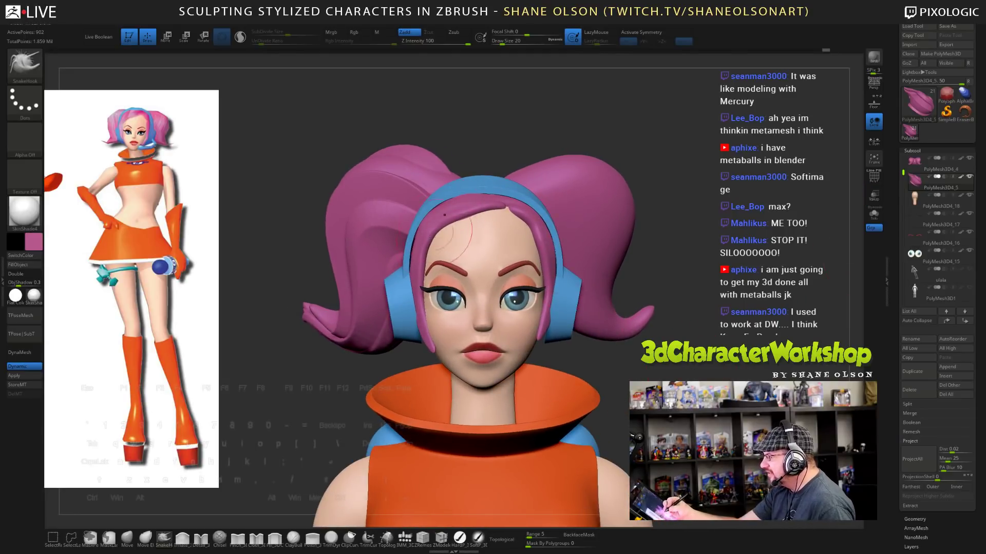
{"action": "left_click_drag", "start_coordinate": [533, 249], "coordinate": [521, 209]}
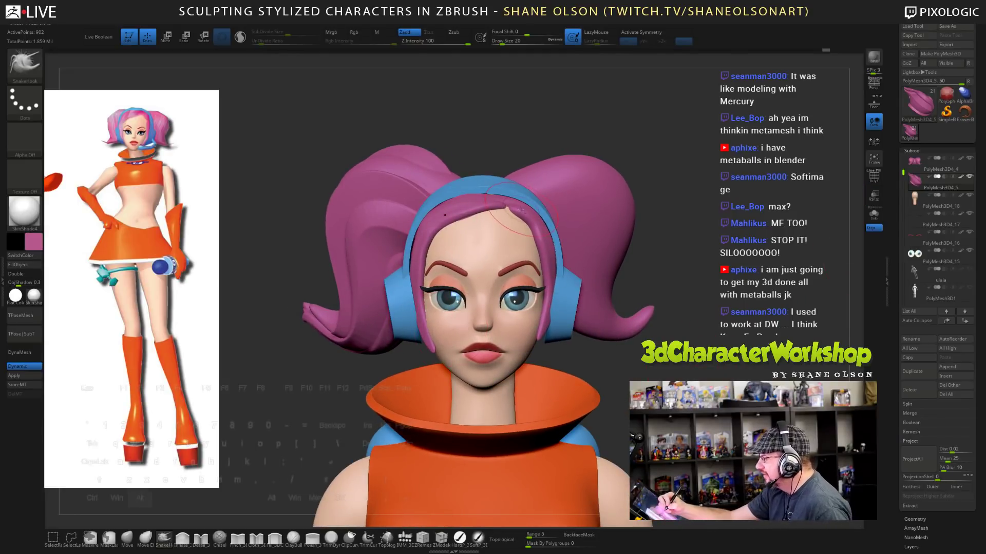
{"action": "left_click", "coordinate": [522, 213], "text": "alt"}
{"action": "mouse_move", "coordinate": [724, 369]}
{"action": "left_mouse_down"}
{"action": "mouse_move", "coordinate": [636, 368]}
{"action": "mouse_move", "coordinate": [791, 362]}
{"action": "mouse_move", "coordinate": [688, 365]}
{"action": "mouse_move", "coordinate": [688, 408]}
{"action": "left_mouse_up"}
{"action": "key", "text": "s"}
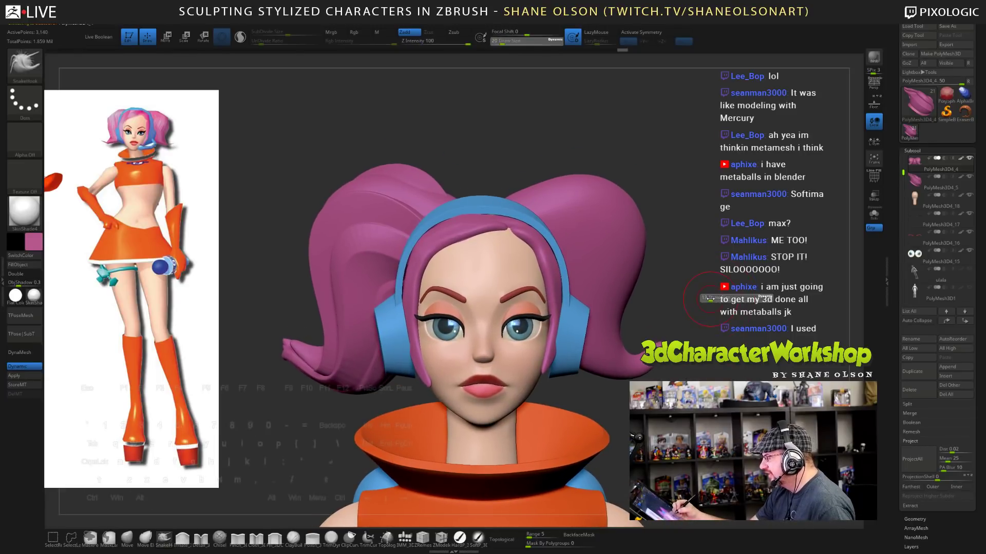
{"action": "mouse_move", "coordinate": [712, 308]}
{"action": "left_mouse_down", "text": "shift"}
{"action": "mouse_move", "coordinate": [706, 327]}
{"action": "mouse_move", "coordinate": [699, 305]}
{"action": "left_mouse_up", "text": "shift"}
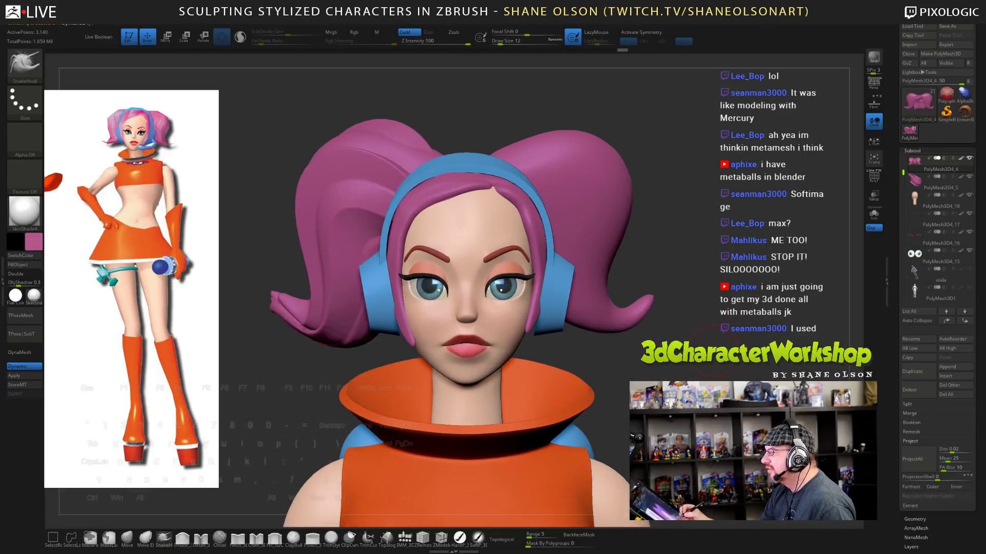
{"action": "key", "text": "s"}
{"action": "left_click_drag", "start_coordinate": [555, 294], "coordinate": [558, 294]}
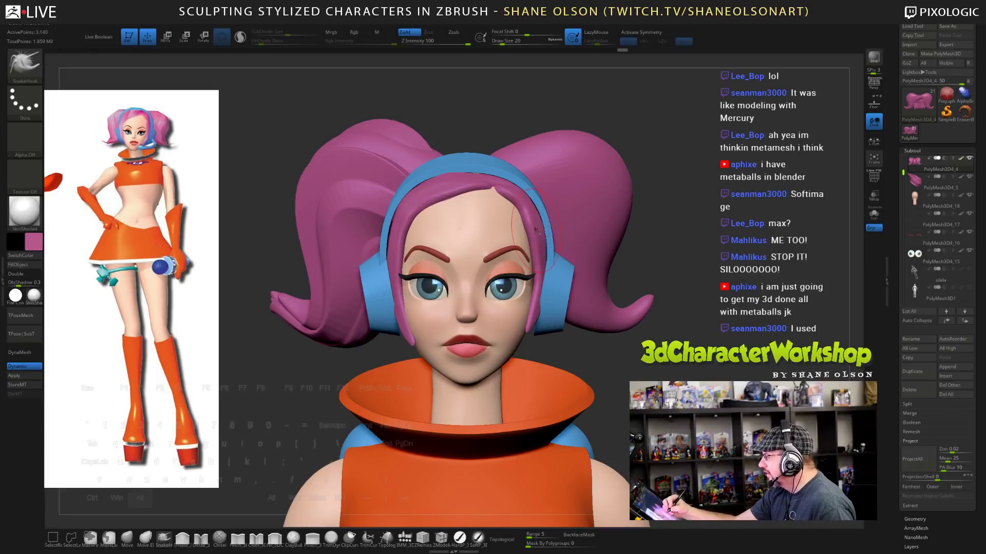
- Choose the hair curve insert brush with its Flat_double-left strand and set the draw size to 7
{"action": "key", "text": "b"}
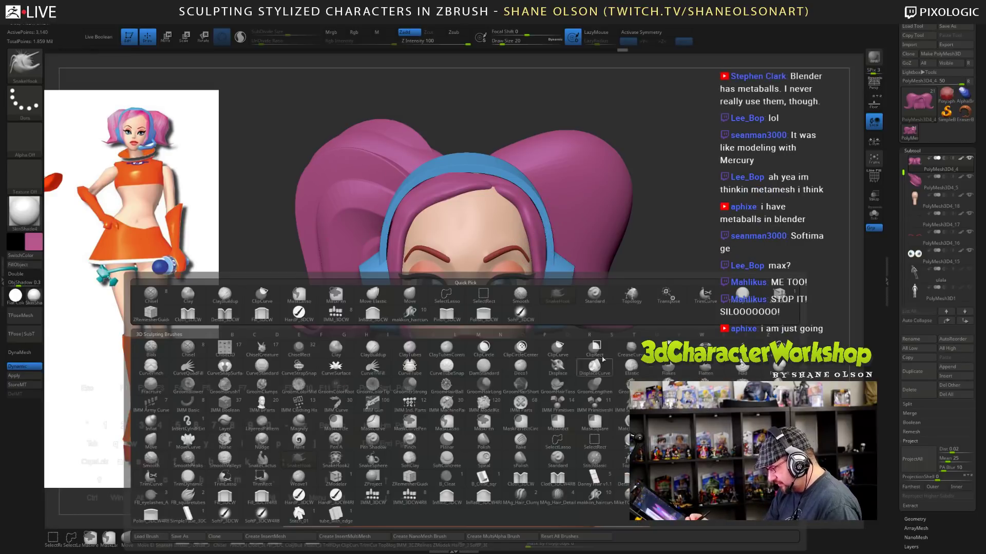
{"action": "left_click", "coordinate": [594, 496]}
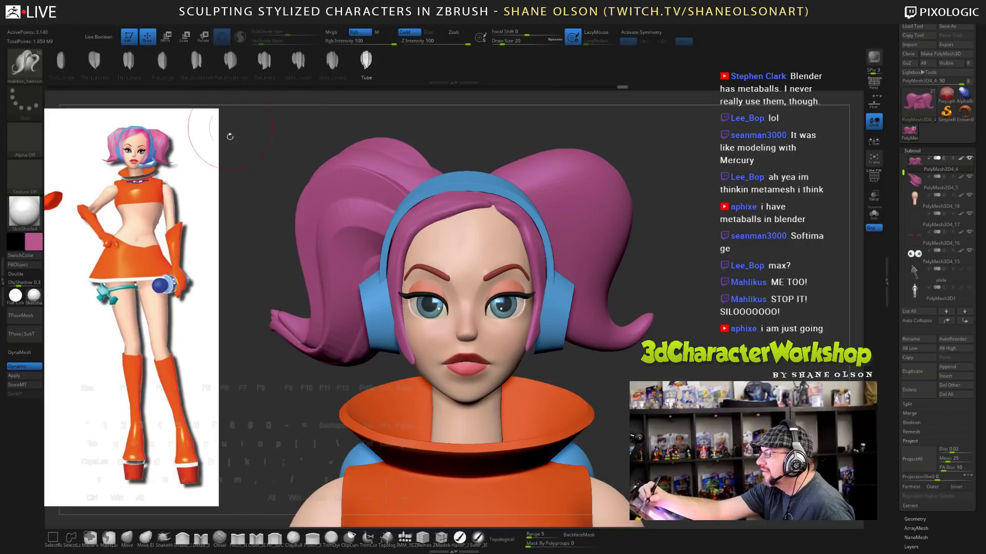
{"action": "left_click", "coordinate": [197, 63]}
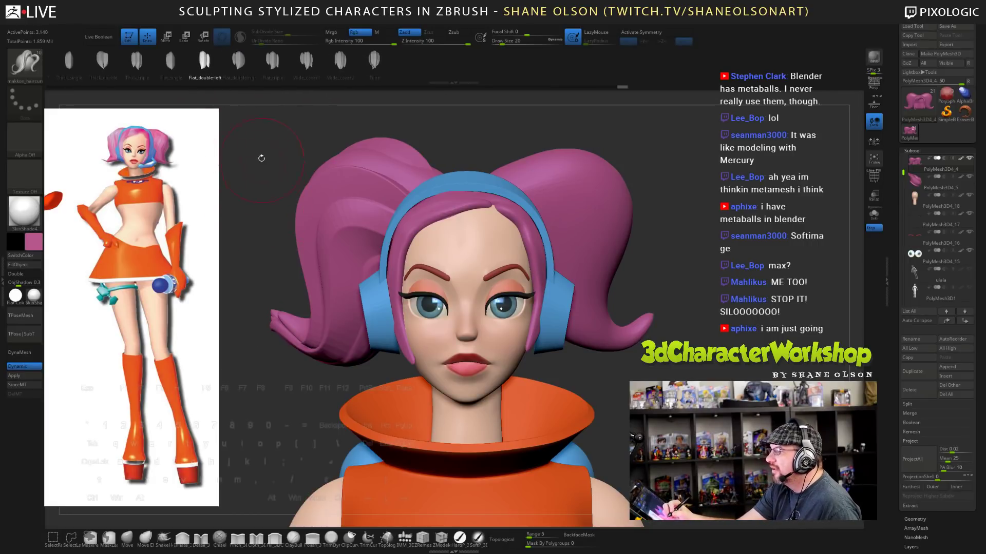
{"action": "key", "text": "s"}
{"action": "left_click_drag", "start_coordinate": [261, 157], "coordinate": [257, 156]}
{"action": "mouse_move", "coordinate": [717, 318]}
{"action": "left_mouse_down"}
{"action": "mouse_move", "coordinate": [705, 284]}
{"action": "mouse_move", "coordinate": [699, 293]}
{"action": "left_mouse_up"}
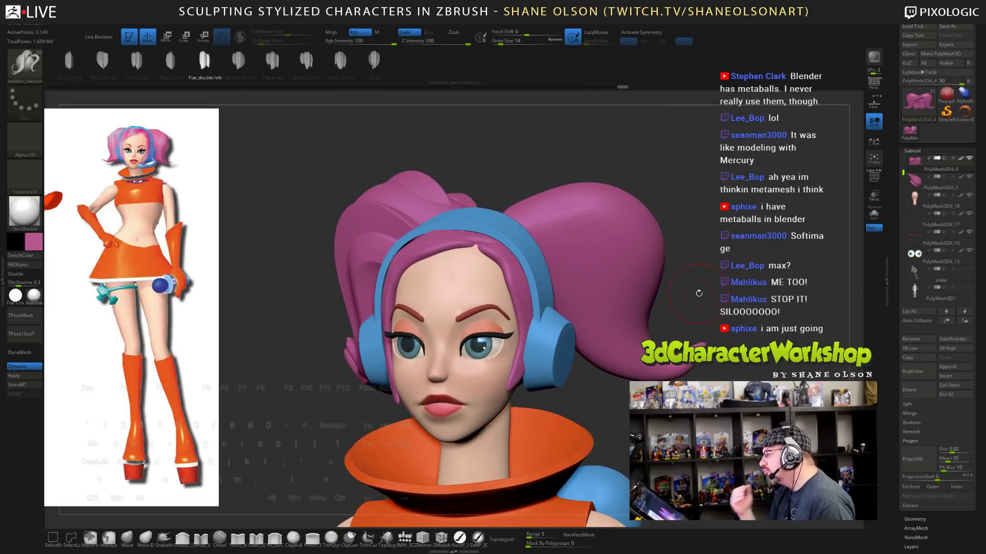
{"action": "key", "text": "bracketleft"}
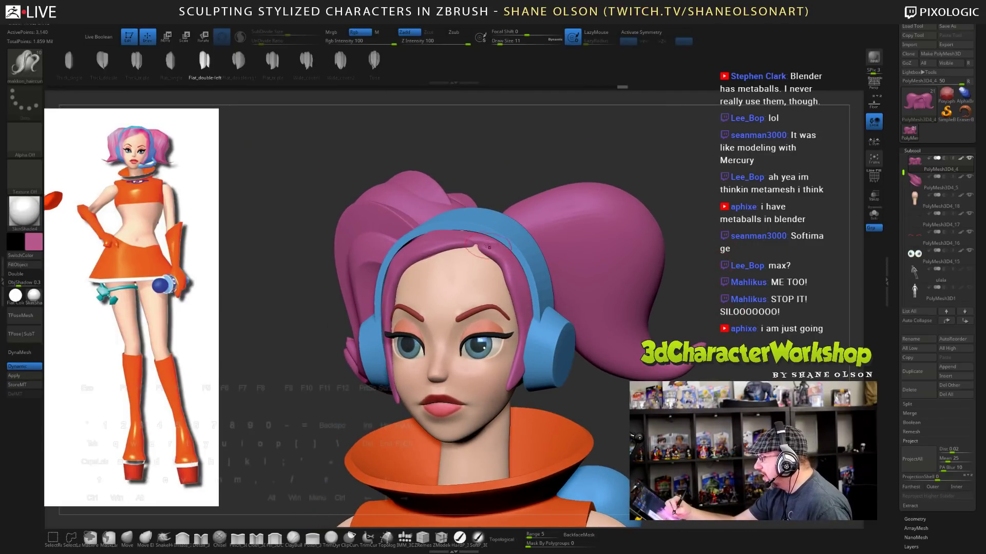
{"action": "key", "text": "bracketleft"}
{"action": "key", "text": "bracketleft"}
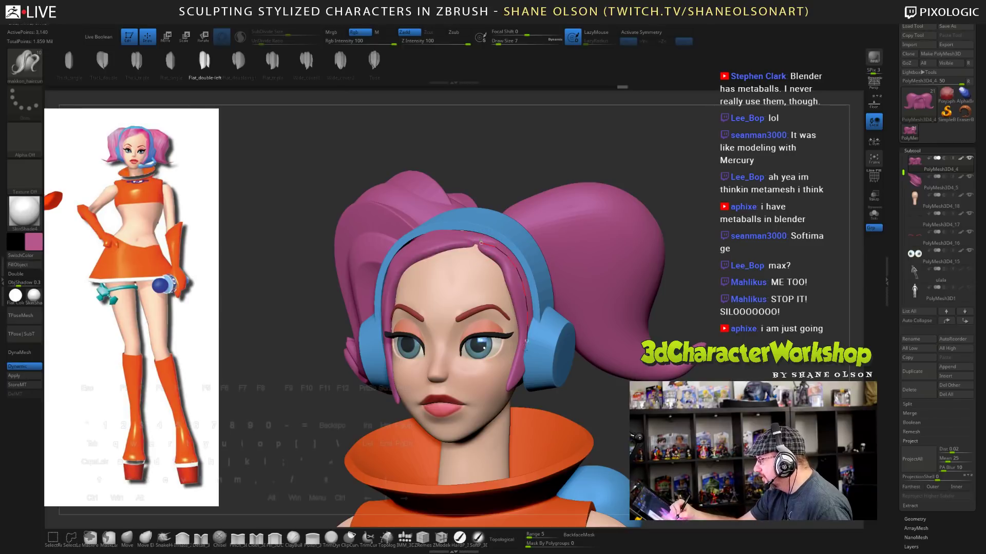
- Draw a strand from the parting down the side of the face beside the earpiece and split it into its own subtool
{"action": "left_click_drag", "start_coordinate": [526, 350], "coordinate": [517, 371]}
{"action": "mouse_move", "coordinate": [603, 401]}
{"action": "left_mouse_down"}
{"action": "mouse_move", "coordinate": [446, 385]}
{"action": "mouse_move", "coordinate": [503, 377]}
{"action": "left_mouse_up"}
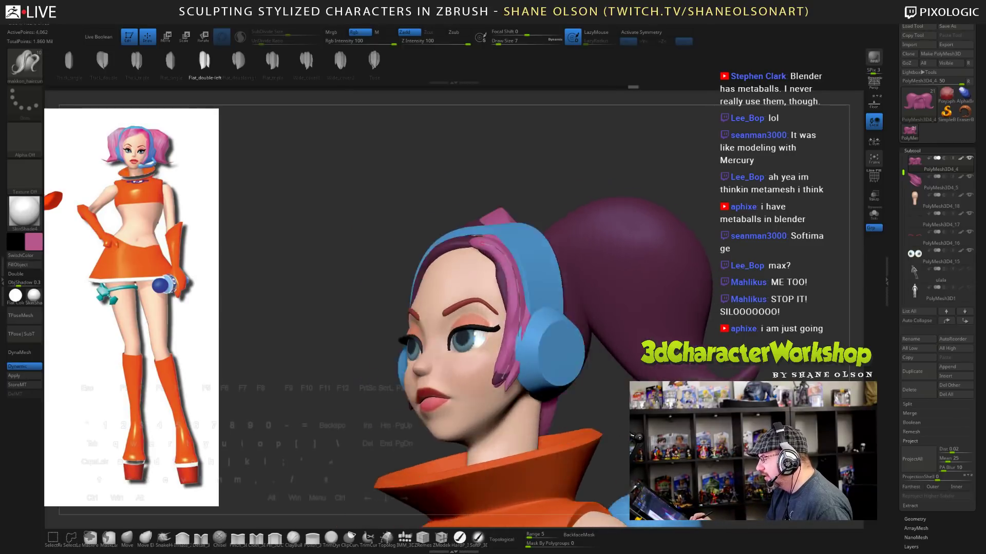
{"action": "left_click_drag", "start_coordinate": [682, 304], "coordinate": [711, 317]}
{"action": "key", "text": "2"}
{"action": "left_click", "coordinate": [733, 368]}
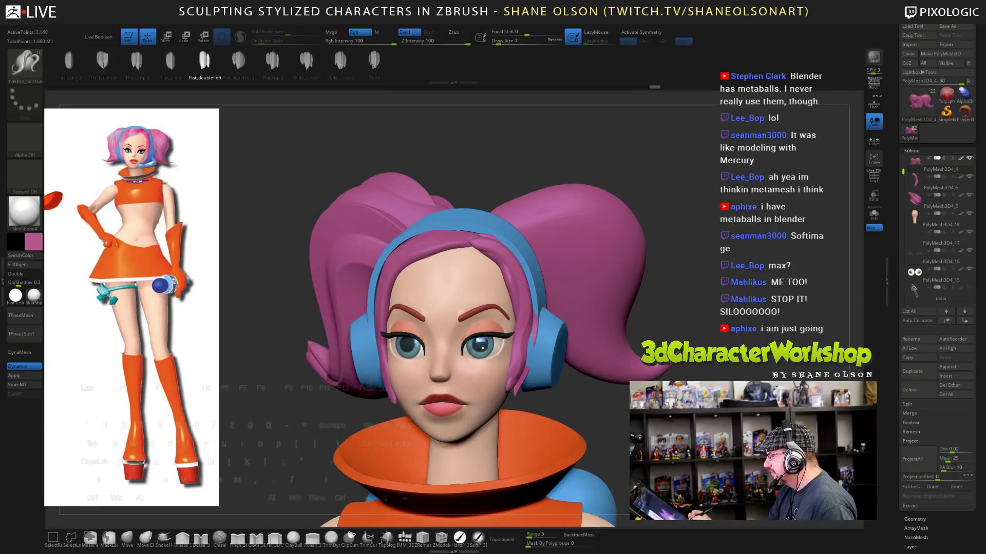
- Turn on transparency, select the new face-side strand with its polyframe displayed, and set the draw size to 16
{"action": "left_click", "coordinate": [873, 196]}
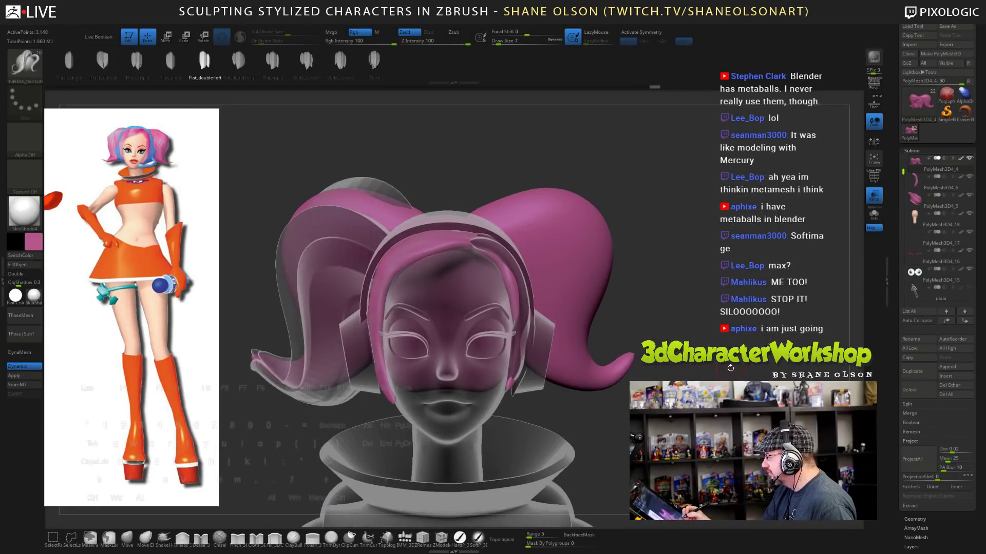
{"action": "key", "text": "Down"}
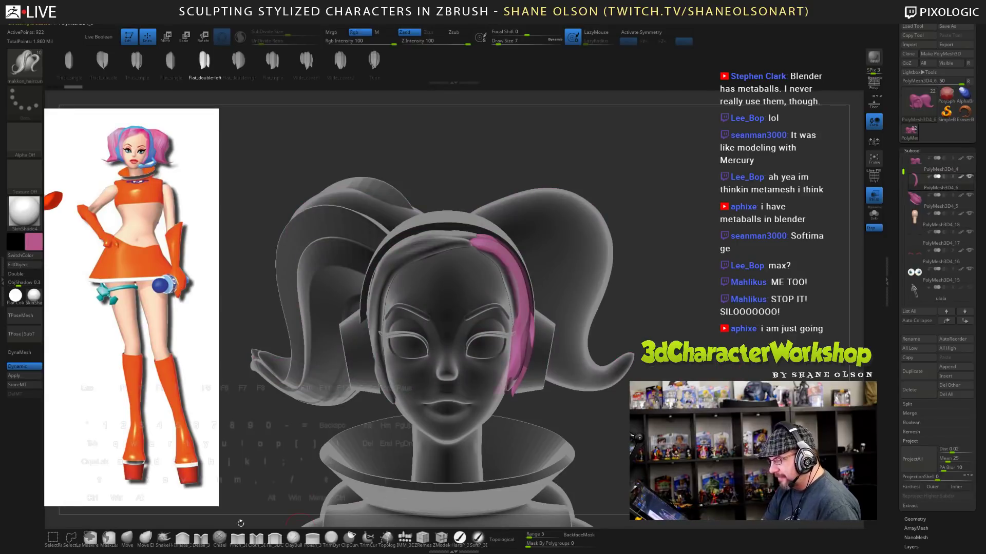
{"action": "mouse_move", "coordinate": [241, 524]}
{"action": "left_mouse_down"}
{"action": "mouse_move", "coordinate": [169, 523]}
{"action": "mouse_move", "coordinate": [226, 524]}
{"action": "mouse_move", "coordinate": [198, 522]}
{"action": "left_mouse_up"}
{"action": "left_click", "coordinate": [501, 42]}
{"action": "left_click_drag", "start_coordinate": [606, 386], "coordinate": [670, 386]}
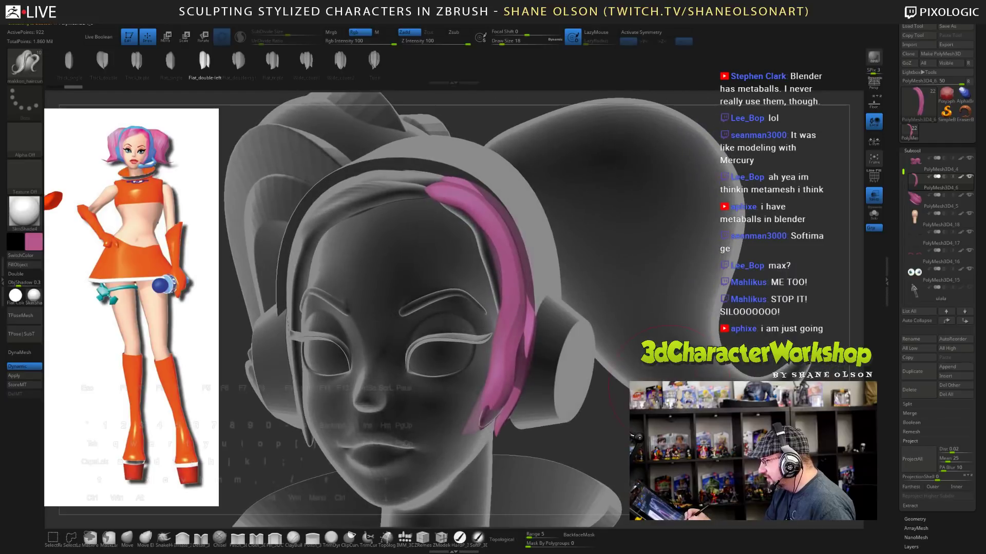
{"action": "key", "text": "shift+f"}
{"action": "mouse_move", "coordinate": [617, 436]}
{"action": "left_mouse_down", "text": "alt"}
{"action": "mouse_move", "coordinate": [622, 422]}
{"action": "mouse_move", "coordinate": [690, 430]}
{"action": "left_mouse_up", "text": "alt"}
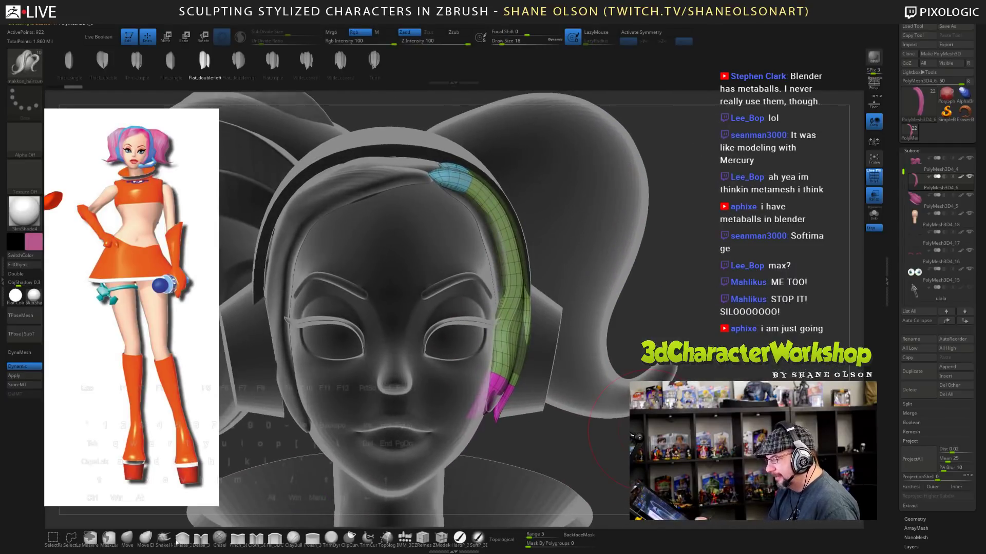
- Reshape the new strand's curve beside the earpiece with the Move brush at draw size 14
{"action": "left_click", "coordinate": [129, 538]}
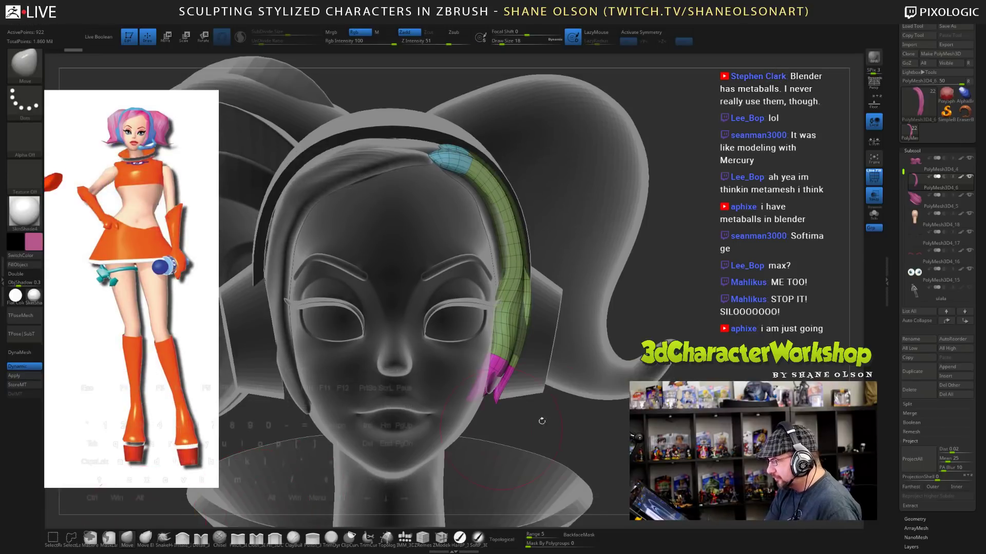
{"action": "key", "text": "bracketleft"}
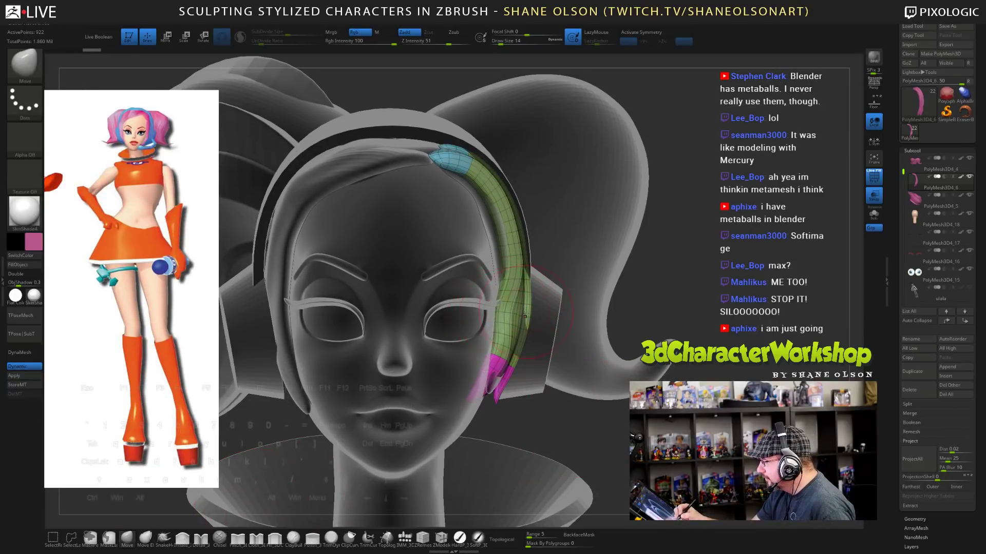
{"action": "right_click_drag", "start_coordinate": [524, 316], "coordinate": [564, 313]}
{"action": "left_click_drag", "start_coordinate": [519, 312], "coordinate": [507, 310]}
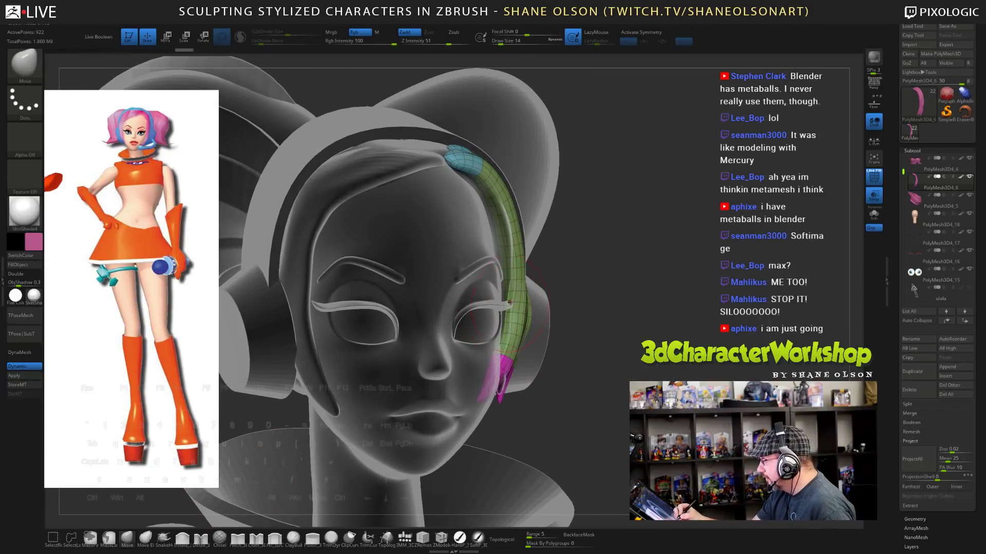
{"action": "left_click_drag", "start_coordinate": [629, 367], "coordinate": [560, 363]}
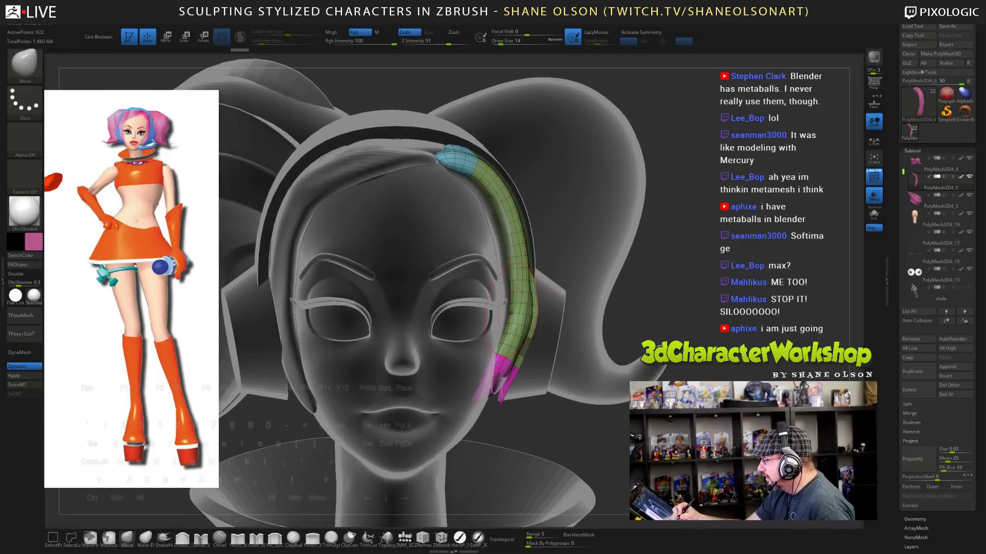
{"action": "left_click_drag", "start_coordinate": [661, 435], "coordinate": [548, 297]}
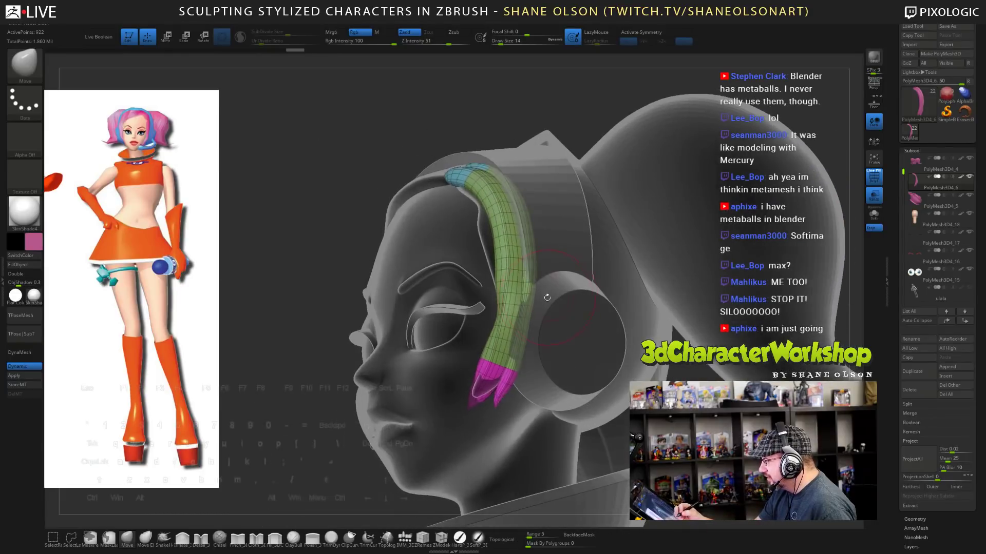
{"action": "mouse_move", "coordinate": [523, 319]}
{"action": "right_mouse_down"}
{"action": "mouse_move", "coordinate": [734, 303]}
{"action": "mouse_move", "coordinate": [707, 302]}
{"action": "mouse_move", "coordinate": [701, 359]}
{"action": "mouse_move", "coordinate": [678, 359]}
{"action": "mouse_move", "coordinate": [689, 348]}
{"action": "right_mouse_up"}
- Isolate the new strand, set the draw size to 9 and examine its shape from several angles
{"action": "left_click", "coordinate": [874, 215]}
{"action": "key", "text": "s"}
{"action": "key", "text": "s"}
{"action": "key", "text": "s"}
{"action": "left_click_drag", "start_coordinate": [658, 374], "coordinate": [661, 374]}
{"action": "right_click_drag", "start_coordinate": [661, 374], "coordinate": [624, 393]}
{"action": "left_click_drag", "start_coordinate": [625, 392], "coordinate": [651, 382]}
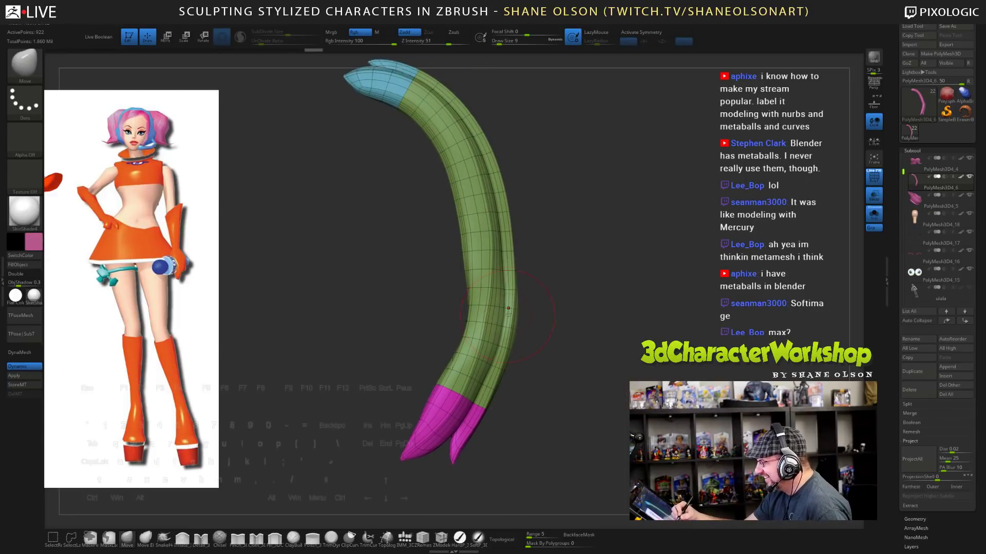
{"action": "left_click_drag", "start_coordinate": [534, 380], "coordinate": [624, 406]}
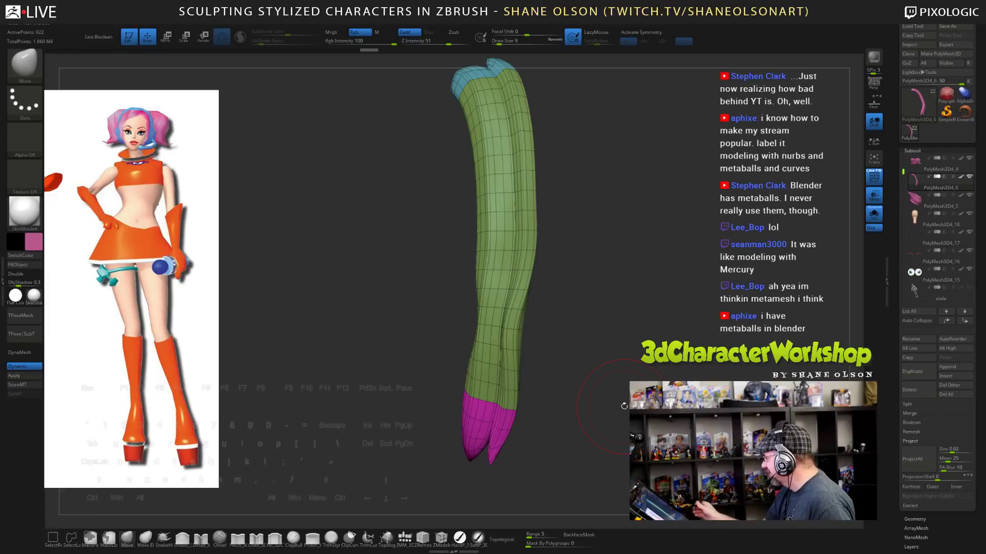
{"action": "left_click_drag", "start_coordinate": [634, 371], "coordinate": [822, 289]}
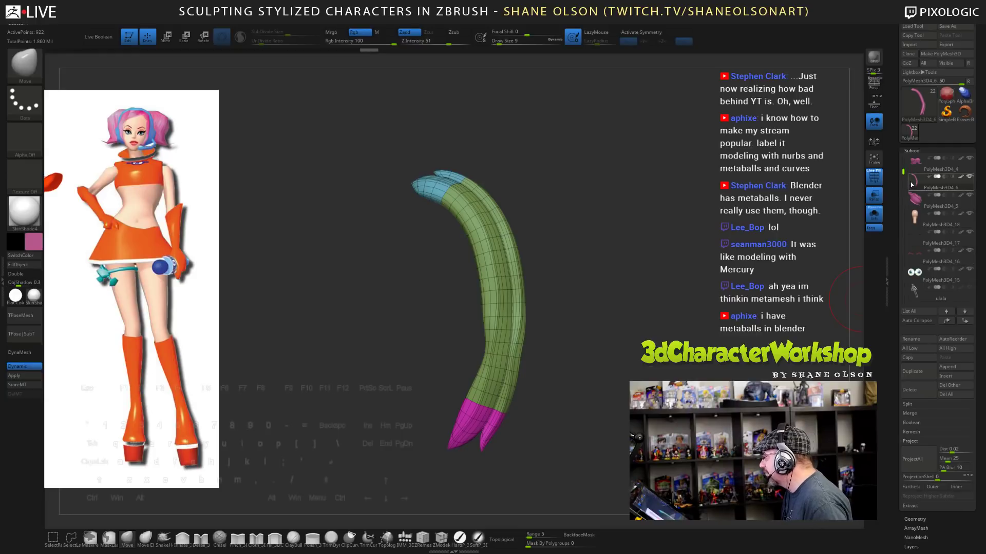
- Delete the new strand's subtool and reselect the main hair mesh
{"action": "left_click", "coordinate": [917, 390]}
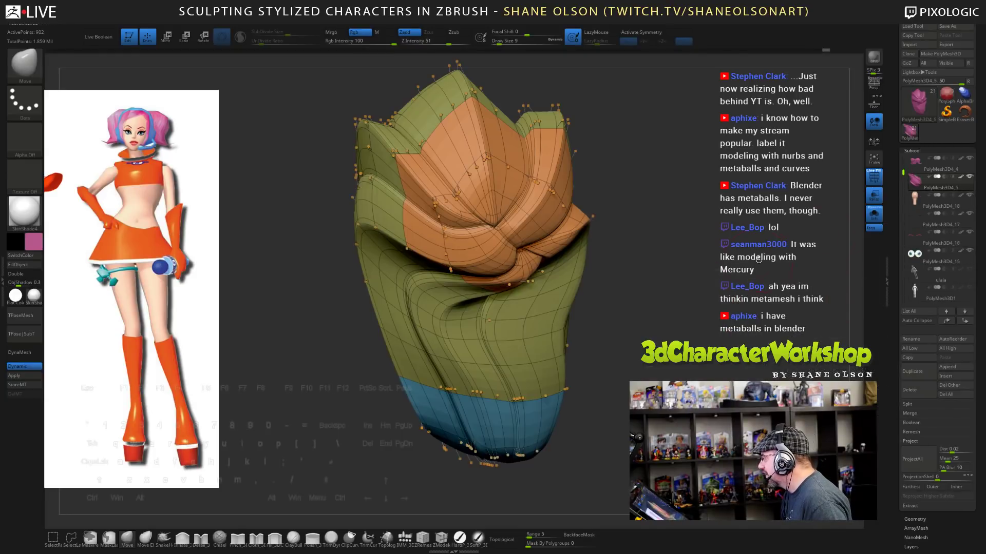
{"action": "left_click_drag", "start_coordinate": [758, 259], "coordinate": [842, 272]}
{"action": "left_click", "coordinate": [921, 164]}
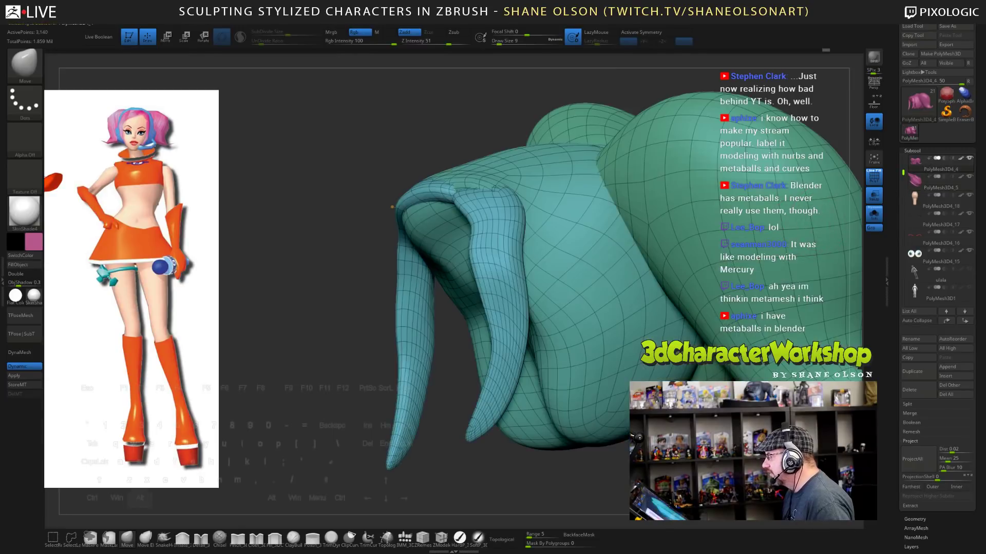
- Smooth the root of the face-side strand with the draw size set to 8
{"action": "left_click_drag", "start_coordinate": [534, 487], "coordinate": [607, 489]}
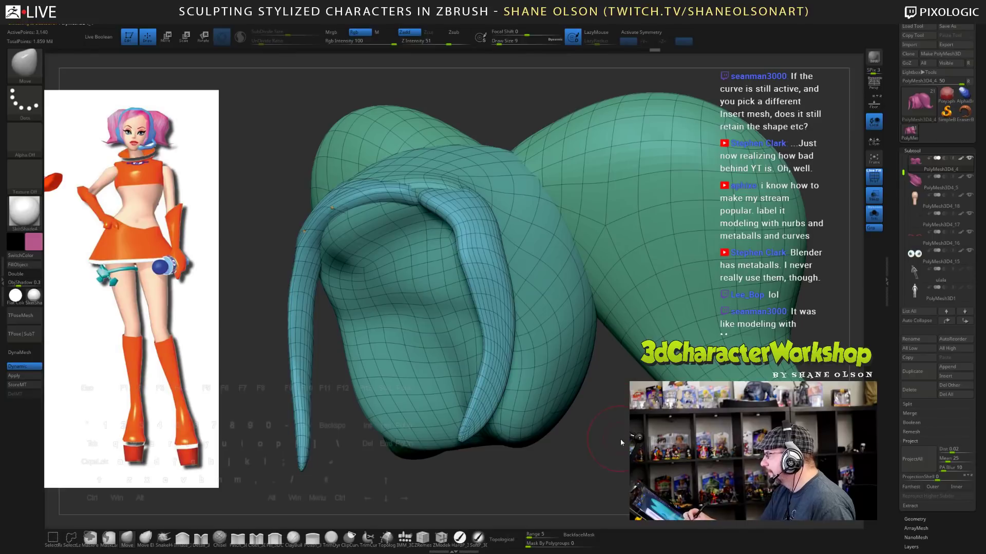
{"action": "key", "text": "bracketright"}
{"action": "left_click_drag", "start_coordinate": [620, 437], "coordinate": [585, 400]}
{"action": "key", "text": "bracketleft"}
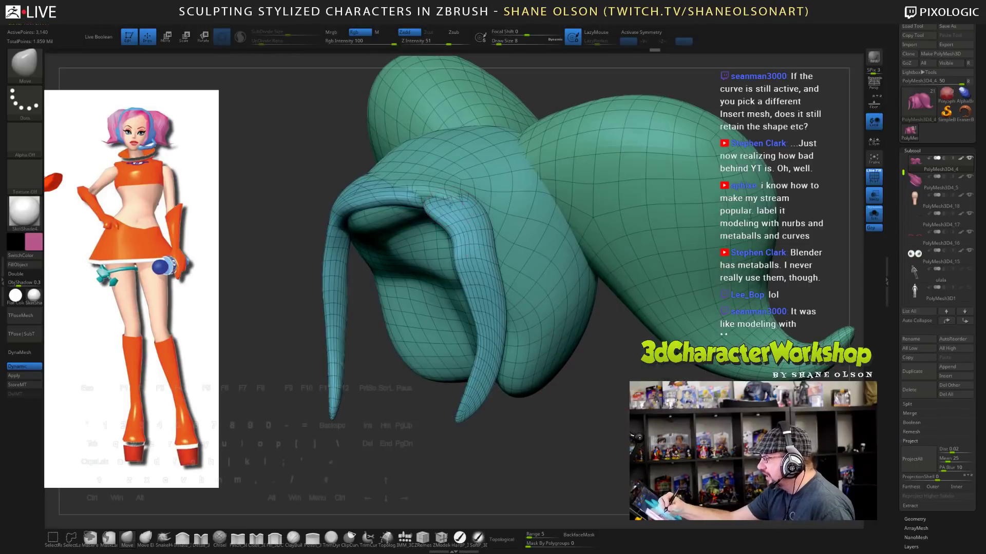
{"action": "left_click_drag", "start_coordinate": [461, 218], "coordinate": [445, 206], "text": "shift"}
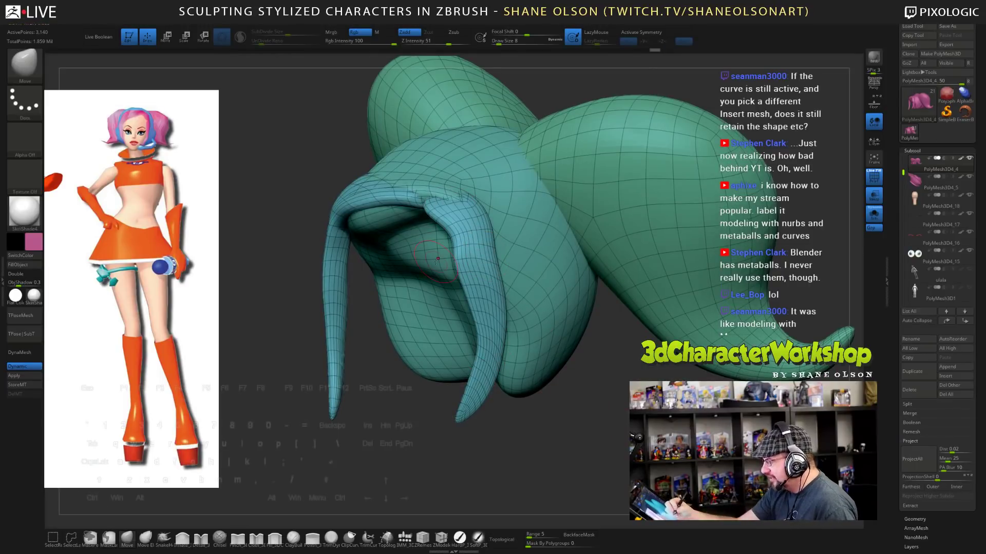
- Choose the insert-mesh hair curve brush and draw a Flat_double-left strand along the face-side strand from root to tip
{"action": "key", "text": "b"}
{"action": "key", "text": "b"}
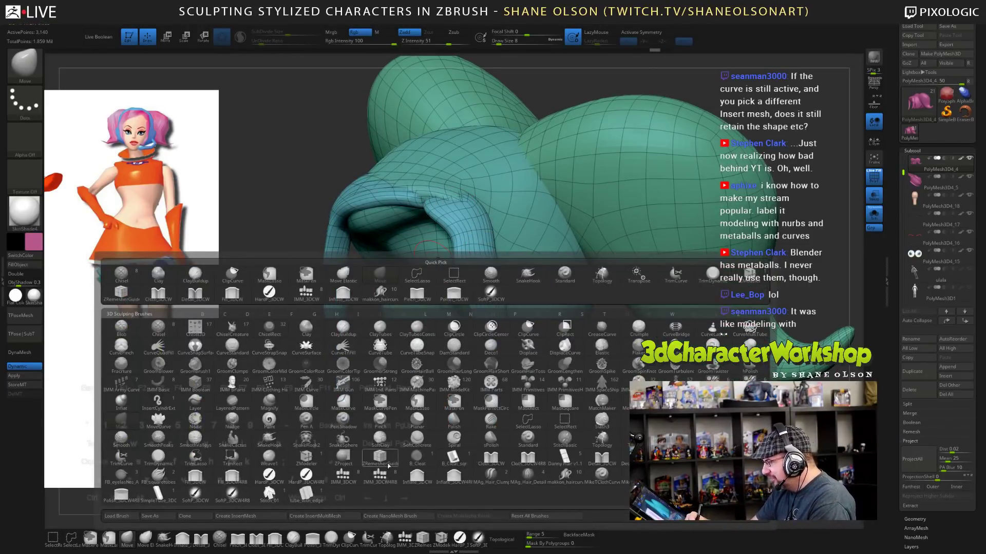
{"action": "left_click", "coordinate": [565, 473]}
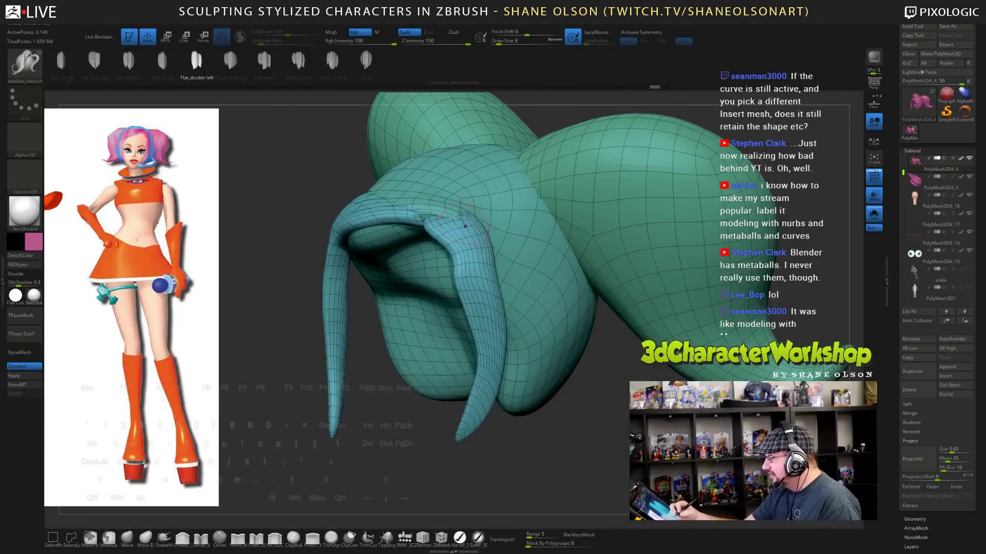
{"action": "left_click_drag", "start_coordinate": [464, 226], "coordinate": [480, 280]}
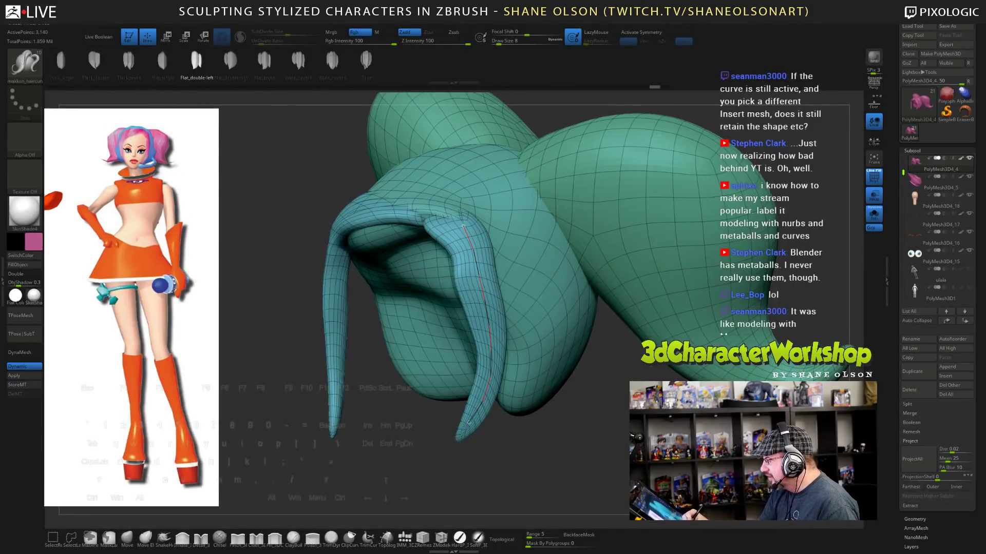
{"action": "left_click_drag", "start_coordinate": [467, 424], "coordinate": [466, 427]}
{"action": "mouse_move", "coordinate": [578, 474]}
{"action": "left_mouse_down"}
{"action": "mouse_move", "coordinate": [611, 472]}
{"action": "mouse_move", "coordinate": [627, 485]}
{"action": "mouse_move", "coordinate": [585, 468]}
{"action": "mouse_move", "coordinate": [662, 452]}
{"action": "mouse_move", "coordinate": [618, 450]}
{"action": "left_mouse_up"}
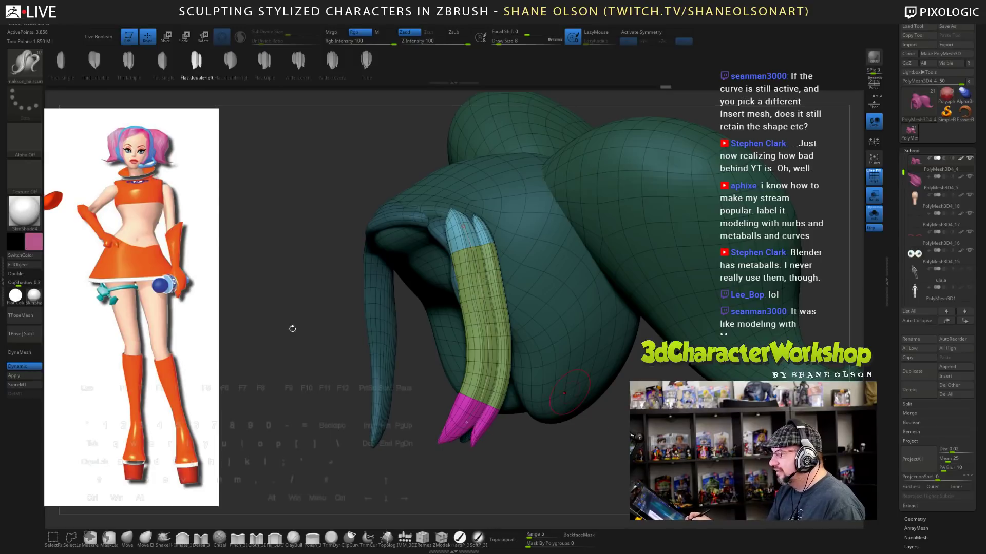
- Try the Thick_double hair mesh on the active strand curve
{"action": "left_click", "coordinate": [94, 61]}
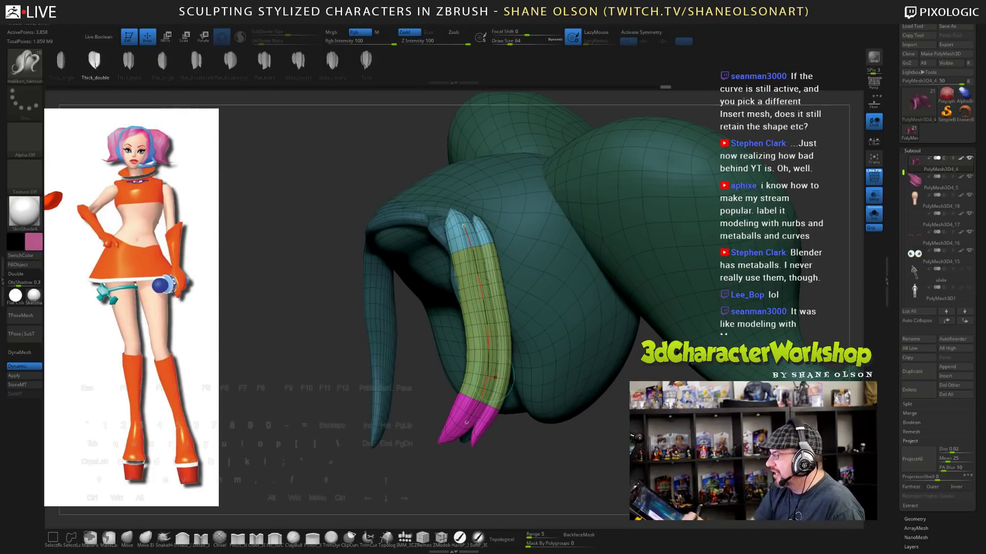
{"action": "left_click", "coordinate": [488, 325]}
{"action": "mouse_move", "coordinate": [565, 464]}
{"action": "left_mouse_down"}
{"action": "mouse_move", "coordinate": [598, 462]}
{"action": "mouse_move", "coordinate": [573, 461]}
{"action": "mouse_move", "coordinate": [563, 447]}
{"action": "left_mouse_up"}
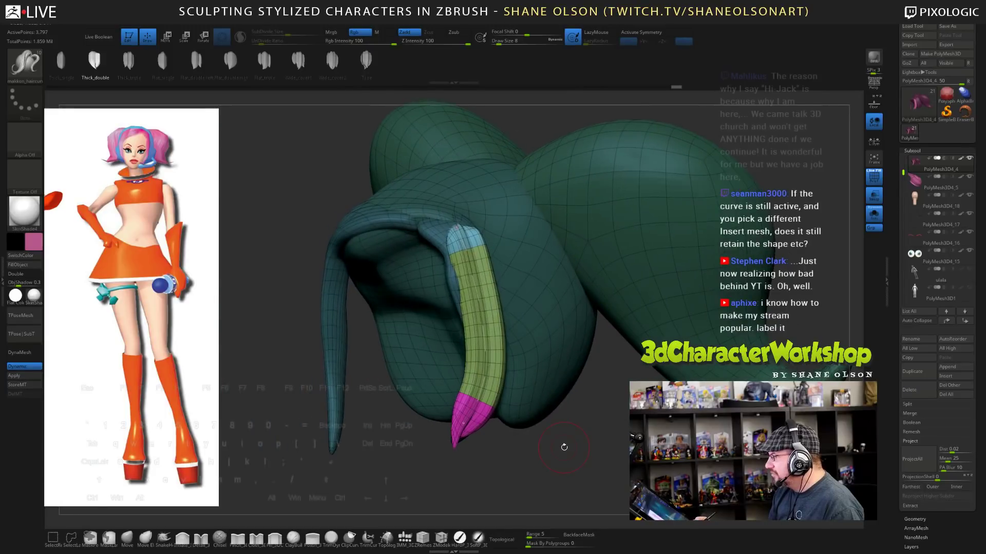
- Try the Wide_cover2 hair mesh on the active strand curve and examine it from several angles
{"action": "left_click", "coordinate": [332, 61]}
{"action": "left_click", "coordinate": [485, 333]}
{"action": "left_click_drag", "start_coordinate": [573, 448], "coordinate": [629, 461]}
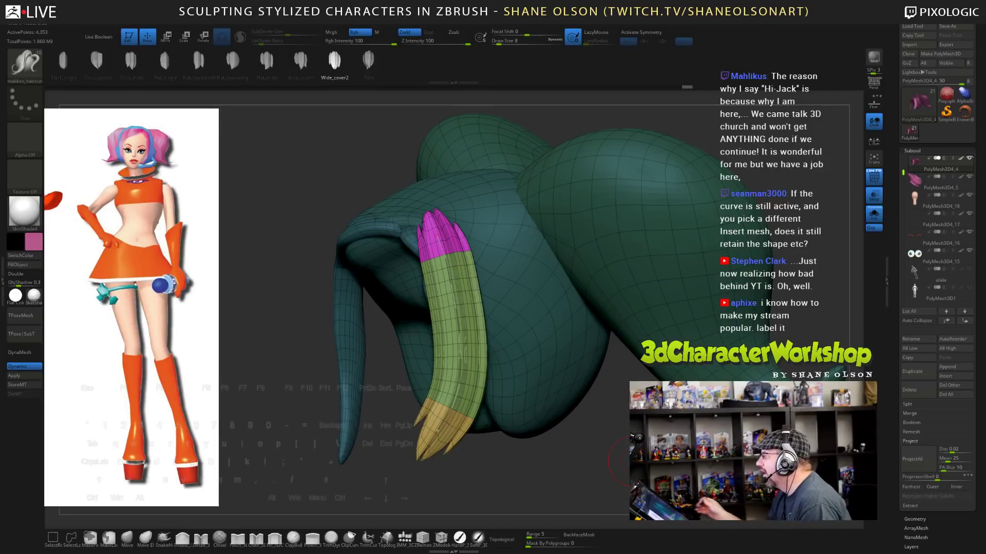
{"action": "left_click_drag", "start_coordinate": [631, 461], "coordinate": [619, 428], "text": "alt"}
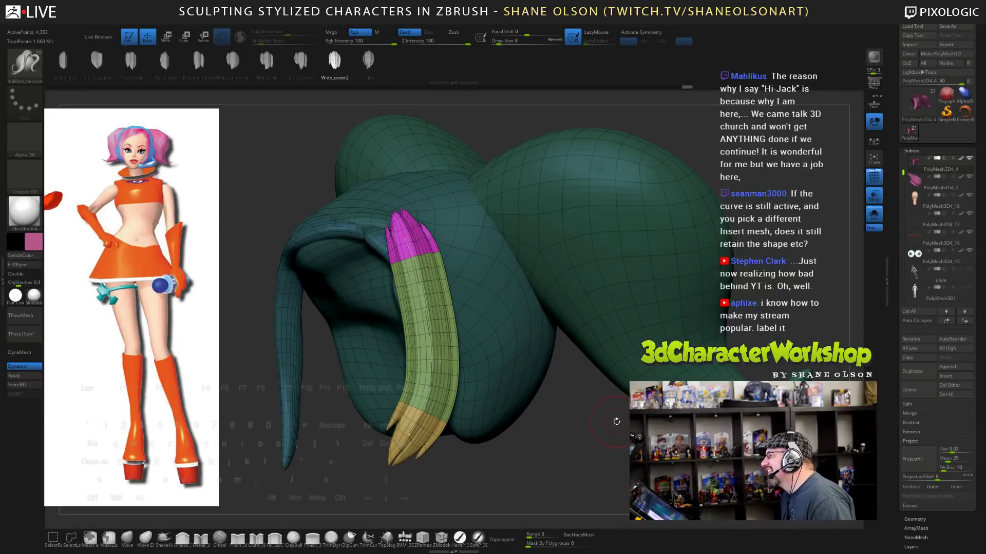
{"action": "left_click_drag", "start_coordinate": [612, 415], "coordinate": [578, 420]}
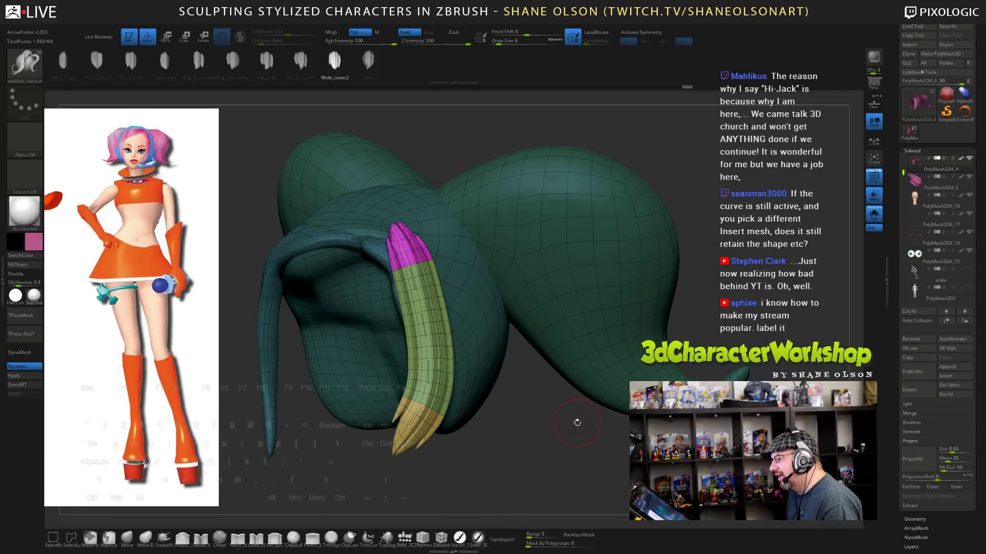
{"action": "left_click_drag", "start_coordinate": [577, 422], "coordinate": [590, 444], "text": "alt"}
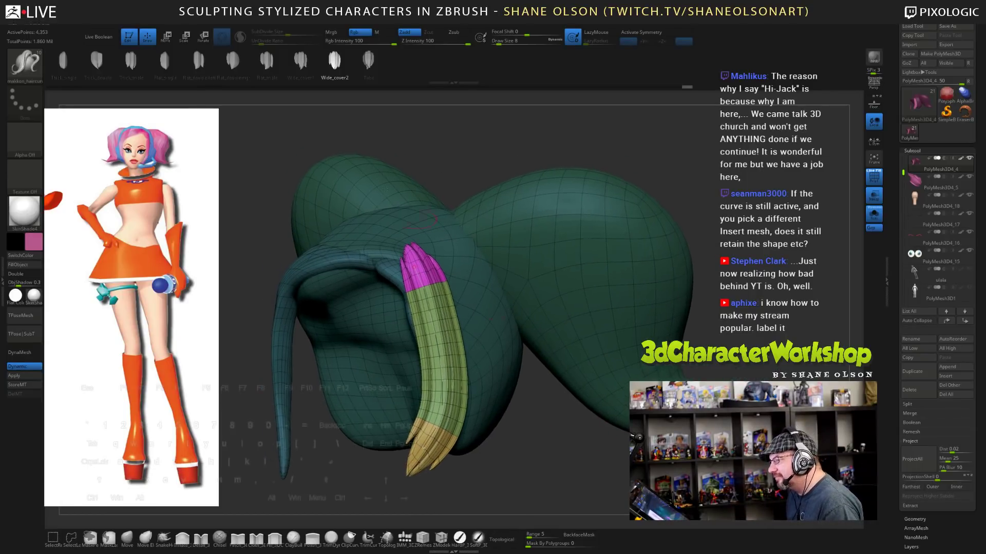
- Try the Flat_triple hair mesh on the active strand curve
{"action": "left_click", "coordinate": [265, 61]}
{"action": "left_click", "coordinate": [477, 367]}
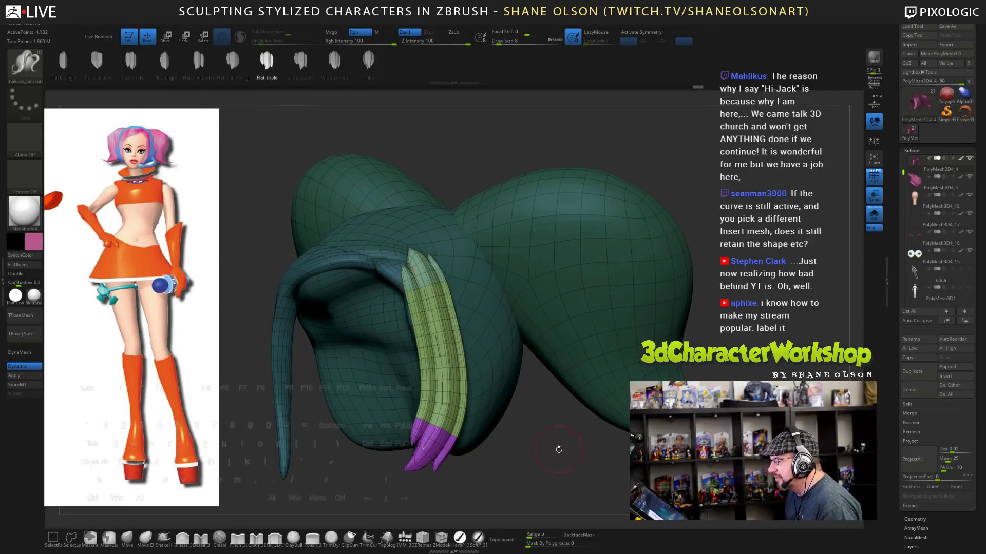
{"action": "left_click_drag", "start_coordinate": [558, 450], "coordinate": [576, 446]}
- Reshape the strand's curve by moving its upper end inward along the hairline and its lower end down towards the underlying strand's tip
{"action": "left_click_drag", "start_coordinate": [591, 262], "coordinate": [633, 289]}
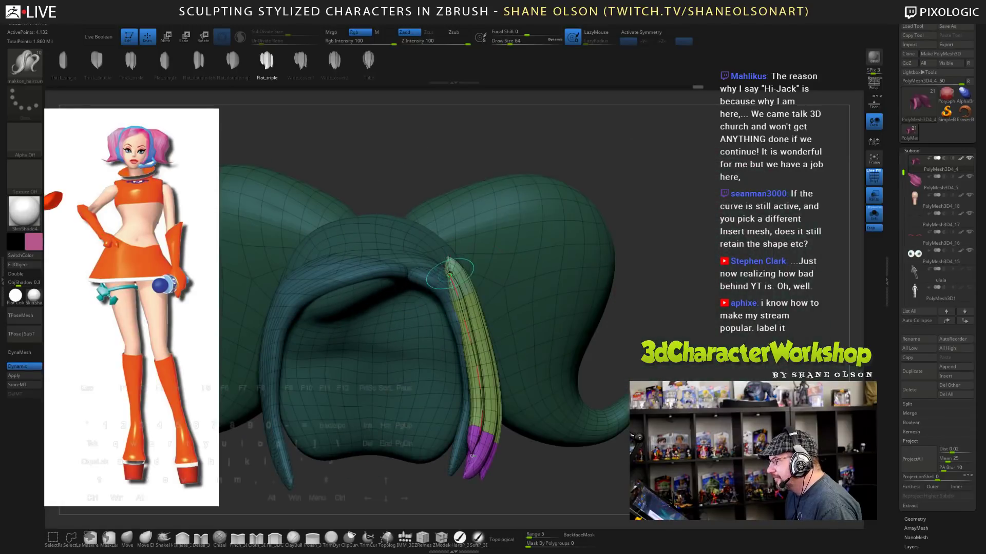
{"action": "left_click_drag", "start_coordinate": [450, 275], "coordinate": [390, 279]}
{"action": "left_click_drag", "start_coordinate": [668, 299], "coordinate": [712, 334]}
{"action": "left_click_drag", "start_coordinate": [501, 504], "coordinate": [455, 445], "text": "alt"}
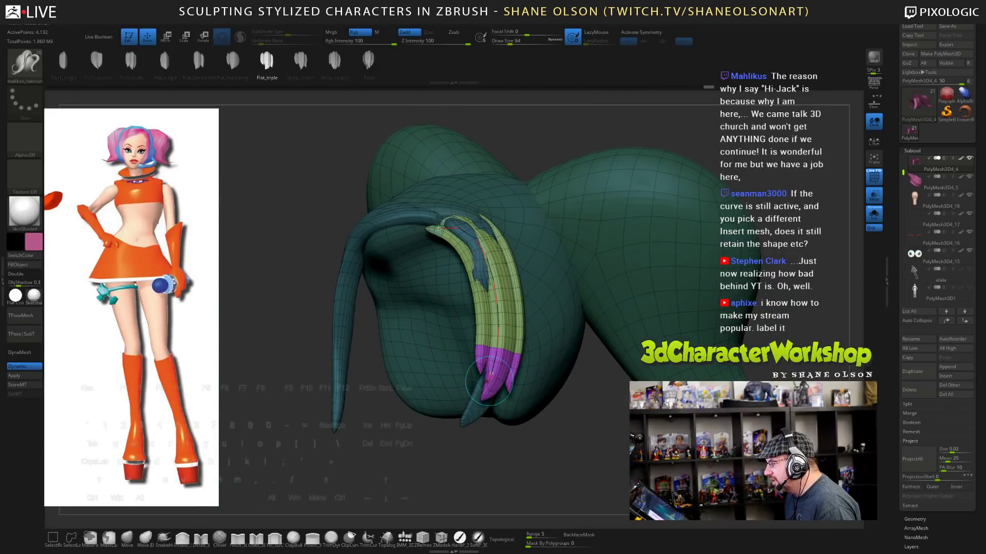
{"action": "mouse_move", "coordinate": [597, 414]}
{"action": "left_mouse_down", "text": "alt"}
{"action": "mouse_move", "coordinate": [607, 452]}
{"action": "mouse_move", "coordinate": [611, 395]}
{"action": "left_mouse_up", "text": "alt"}
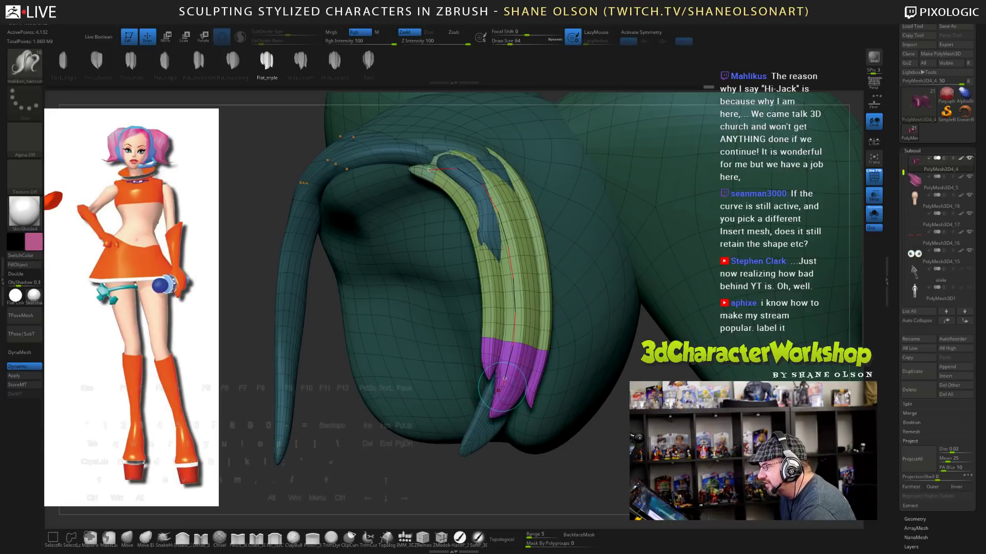
{"action": "left_click_drag", "start_coordinate": [482, 418], "coordinate": [468, 437]}
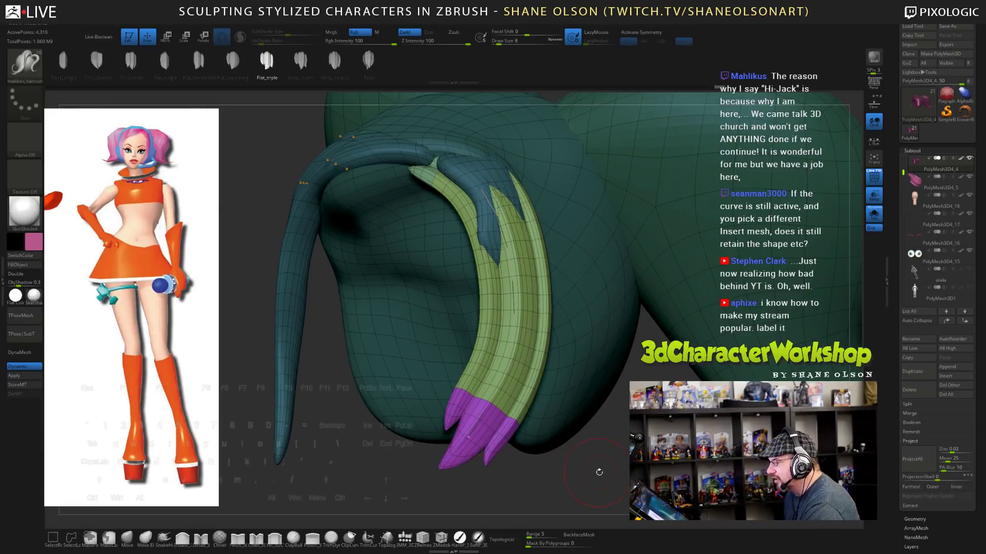
{"action": "left_click_drag", "start_coordinate": [600, 470], "coordinate": [598, 447]}
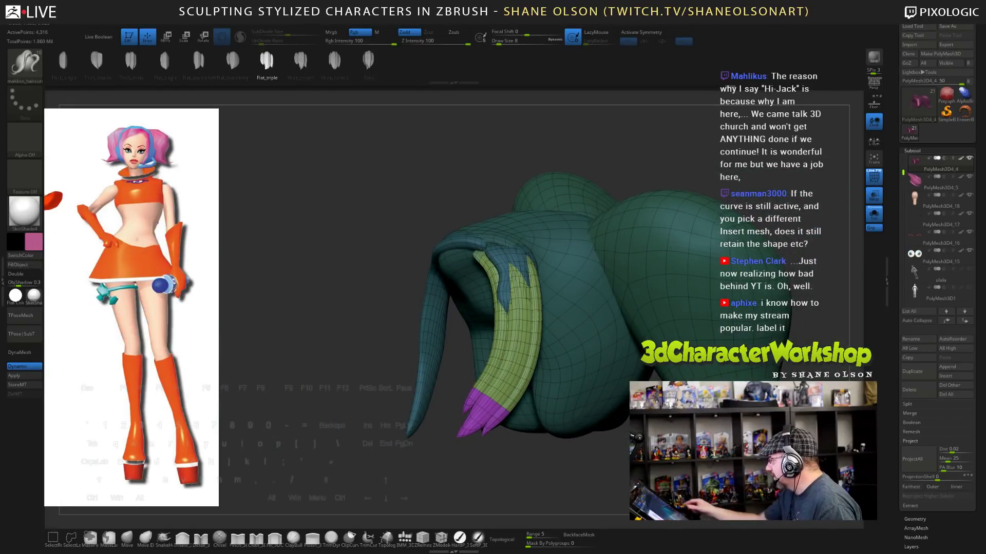
{"action": "left_click_drag", "start_coordinate": [593, 464], "coordinate": [619, 448], "text": "alt"}
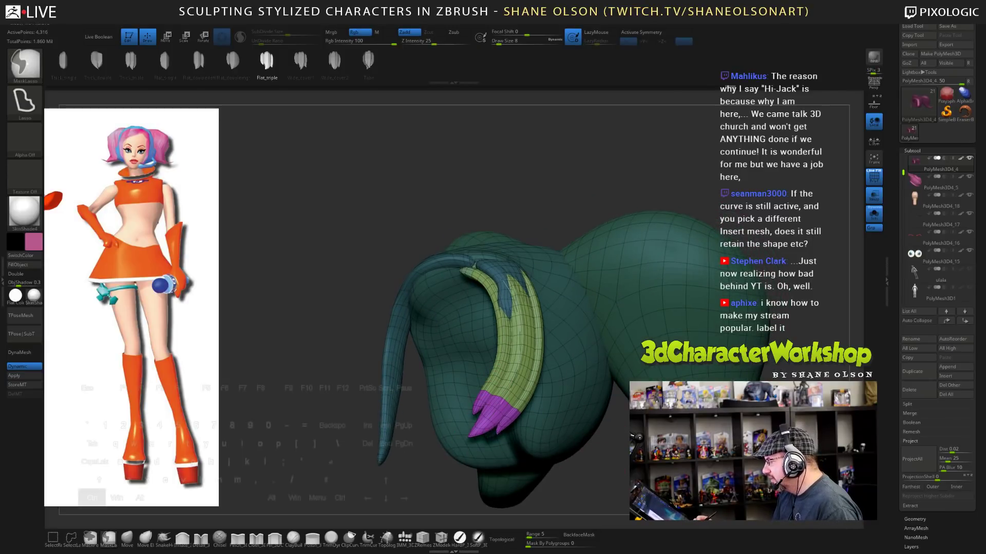
- Swap the mesh on the reshaped curve to Flat_double-left
{"action": "left_click", "coordinate": [198, 61]}
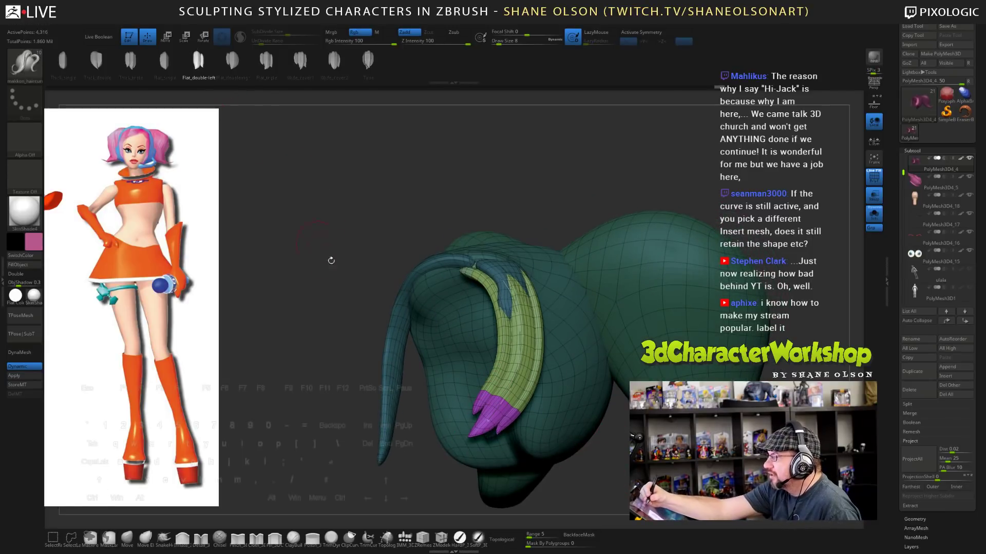
{"action": "left_click_drag", "start_coordinate": [616, 466], "coordinate": [514, 470]}
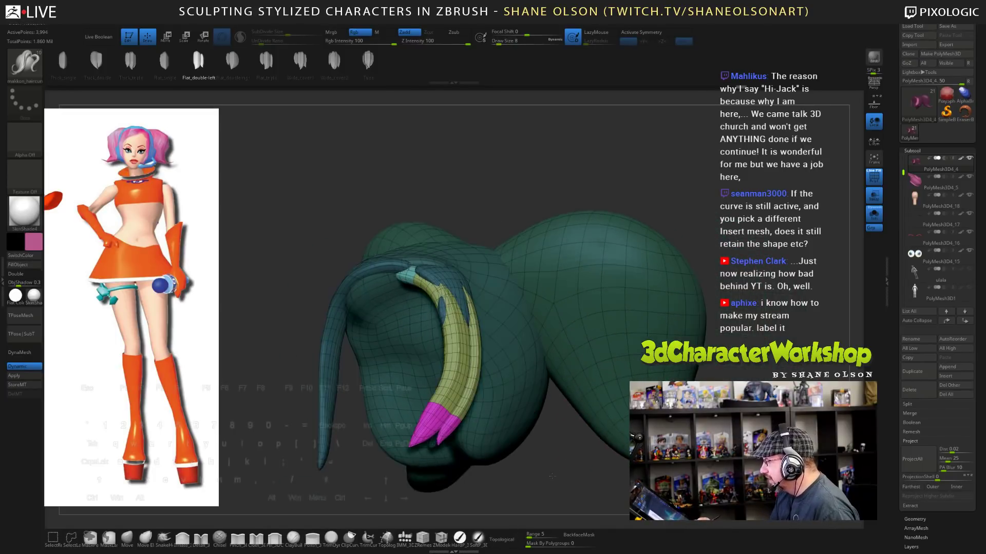
- Split the unmasked new strand from the hair mesh into its own subtool
{"action": "key", "text": "2"}
{"action": "key", "text": "space"}
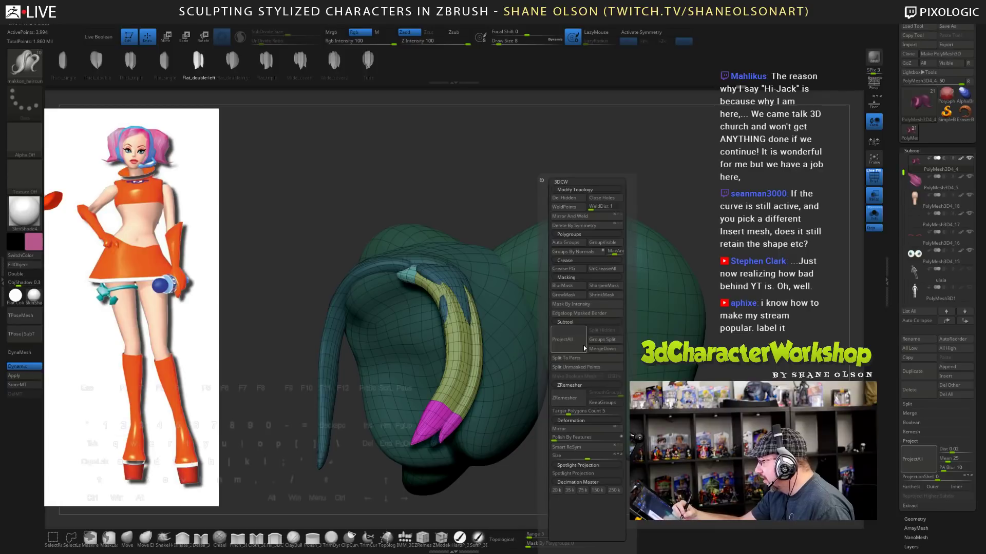
{"action": "left_click", "coordinate": [601, 305]}
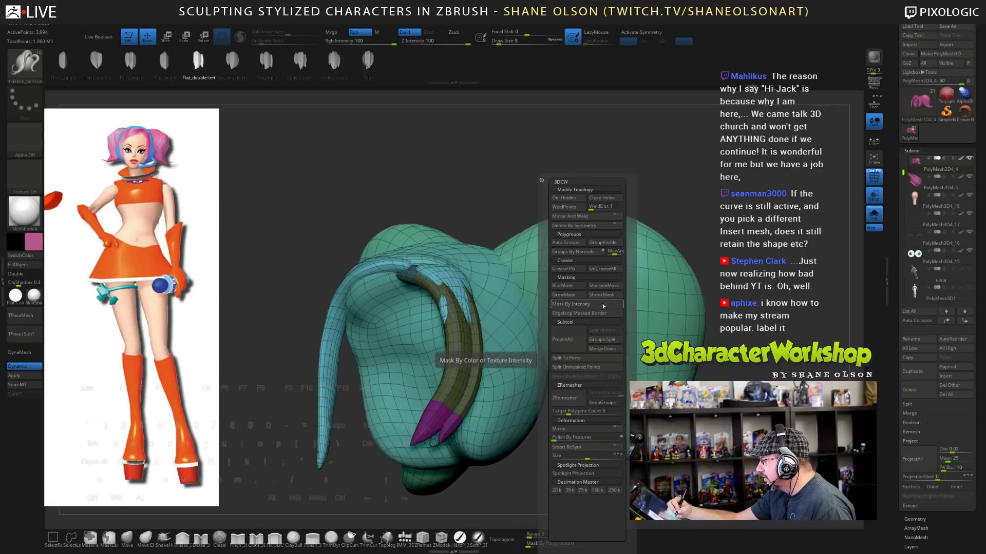
{"action": "left_click", "coordinate": [679, 165], "text": "ctrl"}
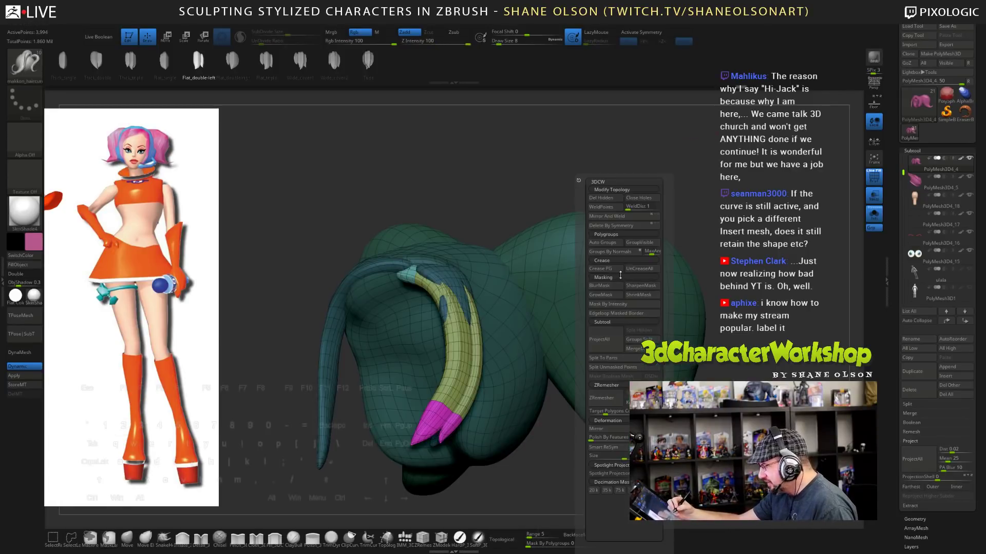
{"action": "key", "text": "space"}
{"action": "left_click", "coordinate": [626, 368]}
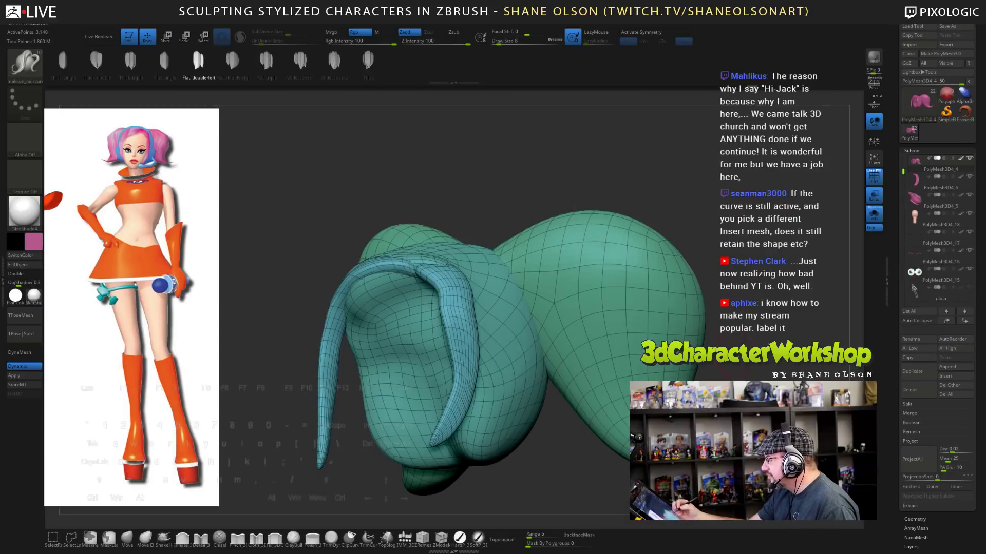
- Select the new strand's subtool and turn off Solo to show it with the whole character
{"action": "left_click", "coordinate": [937, 182]}
{"action": "left_click_drag", "start_coordinate": [729, 303], "coordinate": [827, 304]}
{"action": "left_click", "coordinate": [873, 215]}
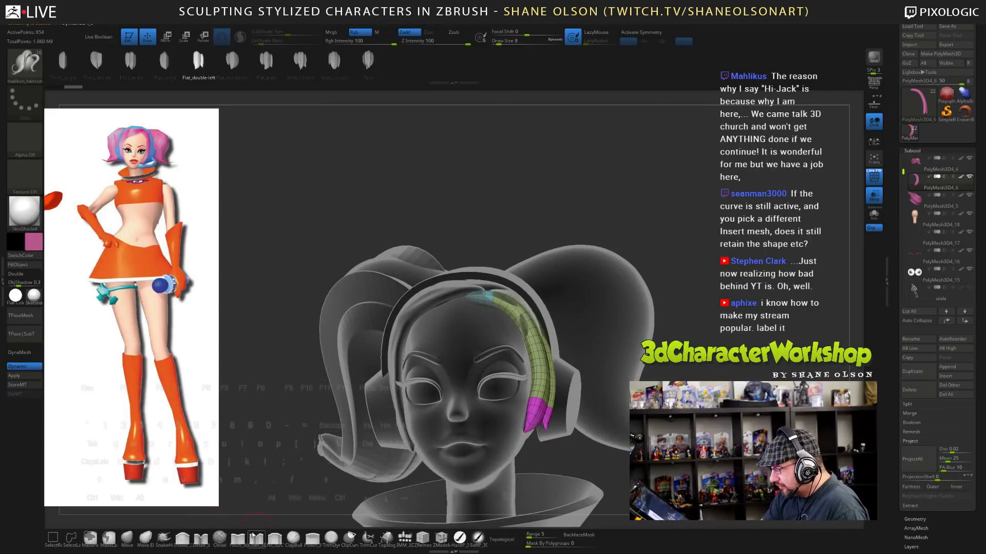
- Pull the new strand's upper end into place along the hairline with the SnakeHook brush at draw size 25
{"action": "left_click", "coordinate": [163, 538]}
{"action": "key", "text": "s"}
{"action": "left_click_drag", "start_coordinate": [494, 193], "coordinate": [495, 193]}
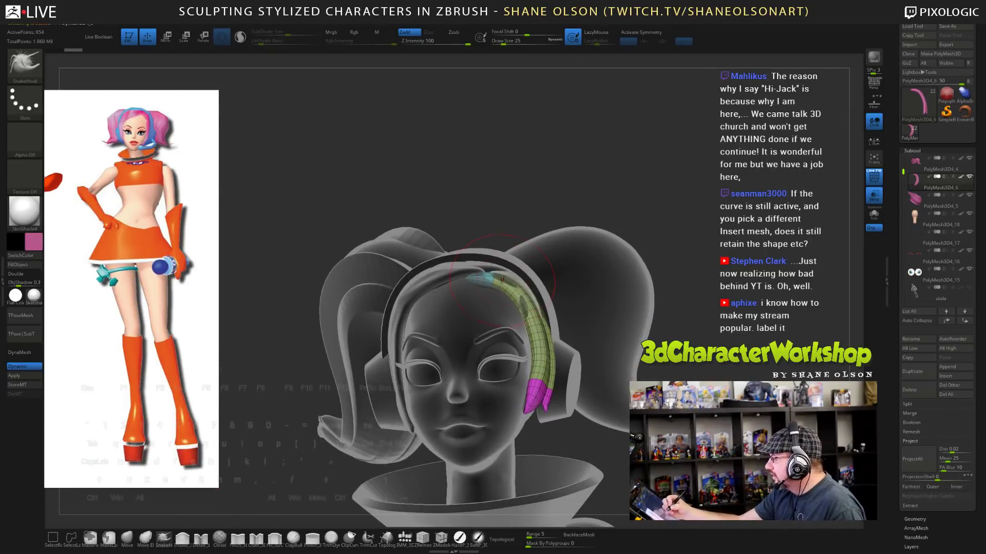
{"action": "left_click_drag", "start_coordinate": [502, 284], "coordinate": [512, 281]}
{"action": "right_click_drag", "start_coordinate": [512, 288], "coordinate": [516, 307], "text": "ctrl"}
{"action": "left_click_drag", "start_coordinate": [516, 307], "coordinate": [526, 295]}
{"action": "right_click_drag", "start_coordinate": [474, 259], "coordinate": [486, 285]}
{"action": "left_click_drag", "start_coordinate": [467, 272], "coordinate": [475, 257]}
- Reposition the strand's middle and tip in front of the earpiece, enlarging the SnakeHook draw size to 37
{"action": "right_click_drag", "start_coordinate": [456, 229], "coordinate": [360, 246]}
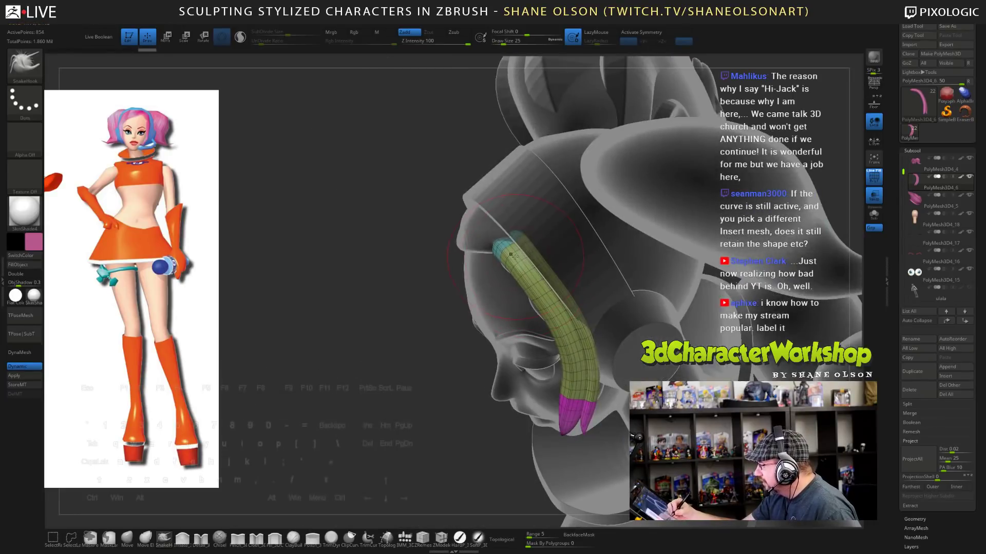
{"action": "left_click_drag", "start_coordinate": [560, 339], "coordinate": [537, 341]}
{"action": "left_click_drag", "start_coordinate": [462, 356], "coordinate": [512, 352]}
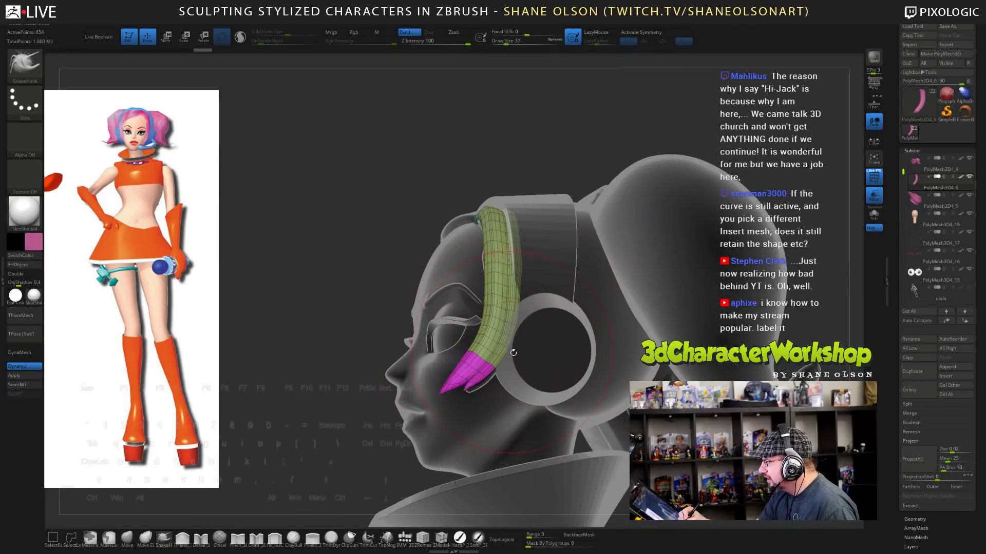
{"action": "left_click_drag", "start_coordinate": [446, 383], "coordinate": [463, 394]}
{"action": "left_click_drag", "start_coordinate": [519, 338], "coordinate": [487, 342]}
{"action": "mouse_move", "coordinate": [451, 379]}
{"action": "left_mouse_down"}
{"action": "mouse_move", "coordinate": [444, 390]}
{"action": "mouse_move", "coordinate": [440, 353]}
{"action": "left_mouse_up"}
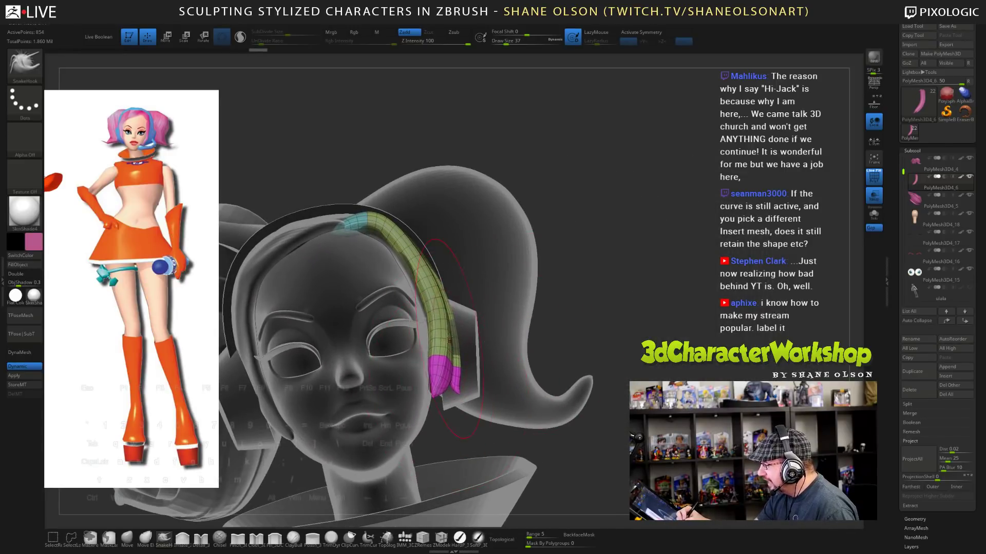
- Pull the strand's middle section to fit the side of the face, reducing the draw size to 27
{"action": "left_click_drag", "start_coordinate": [443, 318], "coordinate": [436, 316]}
{"action": "left_click_drag", "start_coordinate": [438, 273], "coordinate": [434, 267]}
{"action": "left_click_drag", "start_coordinate": [575, 280], "coordinate": [436, 299]}
{"action": "key", "text": "s"}
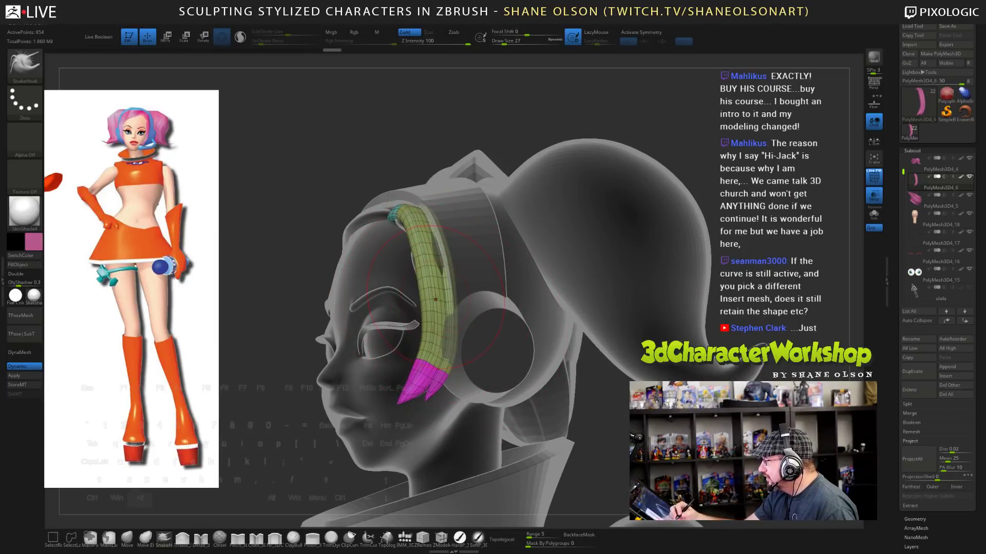
{"action": "right_click_drag", "start_coordinate": [435, 299], "coordinate": [435, 329], "text": "alt"}
{"action": "left_click_drag", "start_coordinate": [430, 339], "coordinate": [436, 338]}
{"action": "left_click_drag", "start_coordinate": [423, 272], "coordinate": [427, 273]}
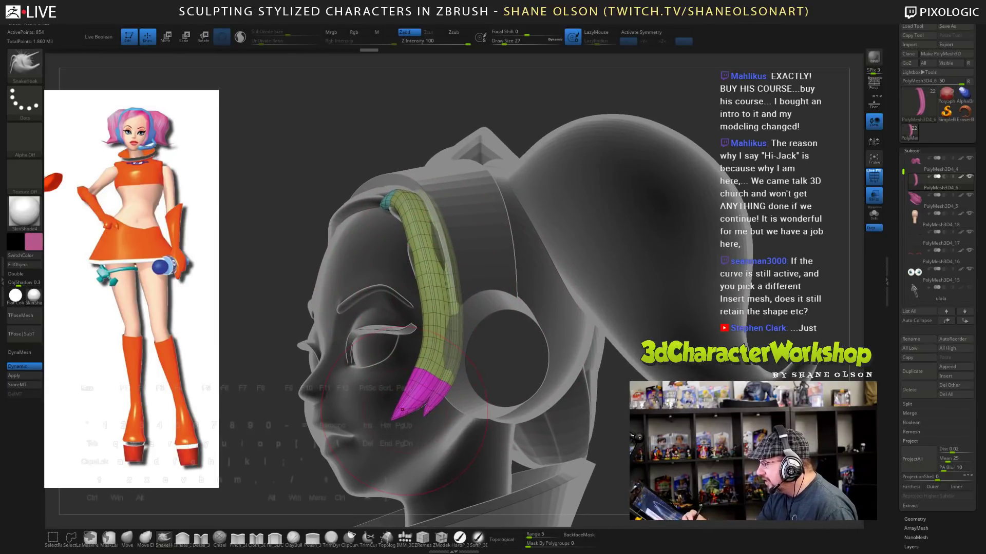
- Refine the lower part of the front strand beside the cheek with the SnakeHook brush, using a draw size of 14
{"action": "mouse_move", "coordinate": [459, 394]}
{"action": "left_mouse_down"}
{"action": "mouse_move", "coordinate": [441, 354]}
{"action": "mouse_move", "coordinate": [461, 325]}
{"action": "mouse_move", "coordinate": [497, 329]}
{"action": "mouse_move", "coordinate": [430, 301]}
{"action": "left_mouse_up"}
{"action": "key", "text": "s"}
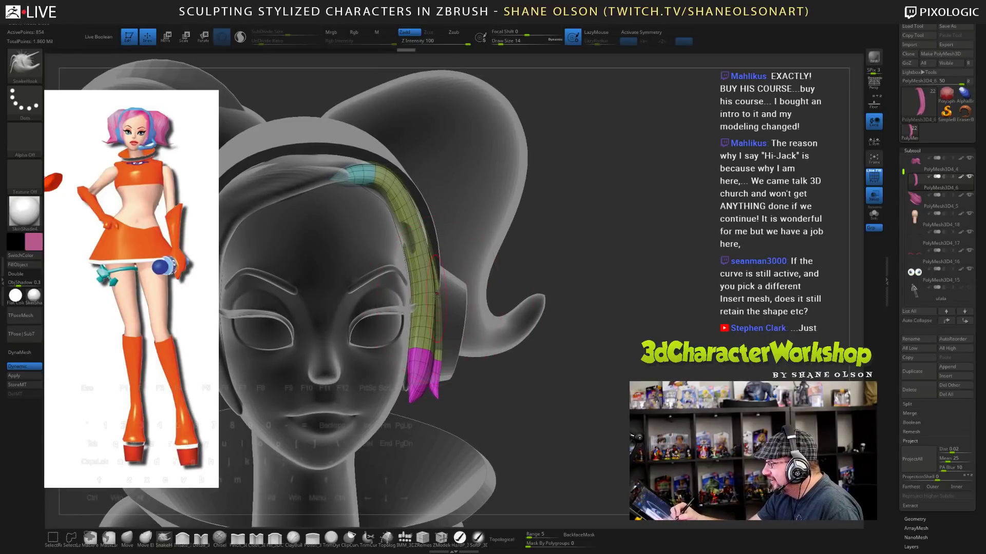
{"action": "mouse_move", "coordinate": [480, 354]}
{"action": "left_mouse_down"}
{"action": "mouse_move", "coordinate": [444, 361]}
{"action": "mouse_move", "coordinate": [474, 371]}
{"action": "mouse_move", "coordinate": [466, 392]}
{"action": "left_mouse_up"}
{"action": "key", "text": "s"}
{"action": "mouse_move", "coordinate": [440, 336]}
{"action": "left_mouse_down"}
{"action": "mouse_move", "coordinate": [541, 325]}
{"action": "mouse_move", "coordinate": [585, 333]}
{"action": "mouse_move", "coordinate": [540, 370]}
{"action": "mouse_move", "coordinate": [449, 235]}
{"action": "mouse_move", "coordinate": [426, 220]}
{"action": "mouse_move", "coordinate": [430, 211]}
{"action": "mouse_move", "coordinate": [452, 226]}
{"action": "left_mouse_up"}
{"action": "key", "text": "s"}
{"action": "left_click_drag", "start_coordinate": [684, 317], "coordinate": [578, 305], "text": "alt"}
- Pull the strand's middle section into a smoother curve along the temple with the SnakeHook draw size at 27
{"action": "key", "text": "s"}
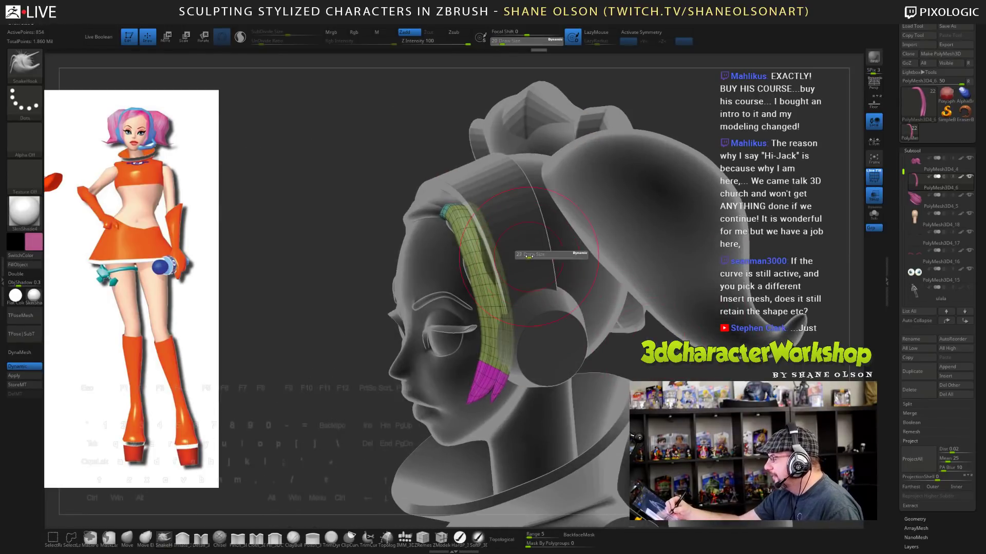
{"action": "left_click_drag", "start_coordinate": [526, 254], "coordinate": [475, 272]}
{"action": "left_click_drag", "start_coordinate": [482, 311], "coordinate": [490, 309]}
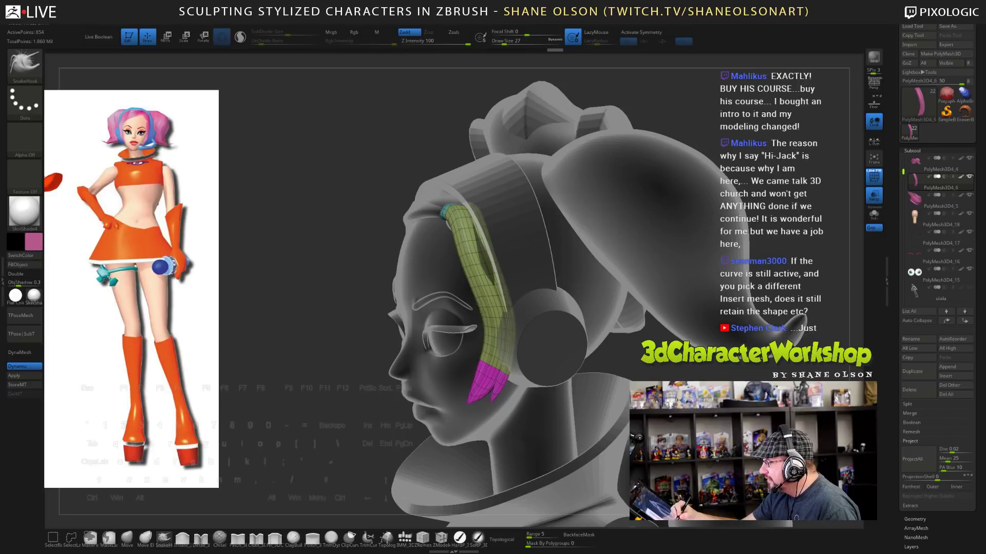
{"action": "left_click_drag", "start_coordinate": [471, 262], "coordinate": [466, 261]}
{"action": "mouse_move", "coordinate": [545, 303]}
{"action": "left_mouse_down"}
{"action": "mouse_move", "coordinate": [575, 302]}
{"action": "mouse_move", "coordinate": [547, 298]}
{"action": "left_mouse_up"}
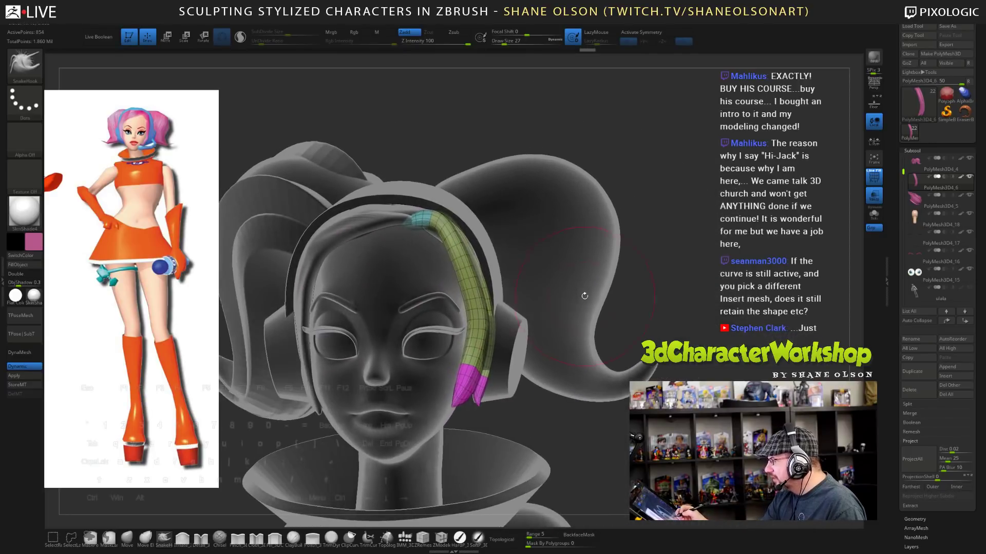
{"action": "left_click_drag", "start_coordinate": [518, 254], "coordinate": [529, 290]}
- Turn off transparency to show the character in full color, reduce the draw size to 8 and save the project
{"action": "left_click", "coordinate": [874, 195]}
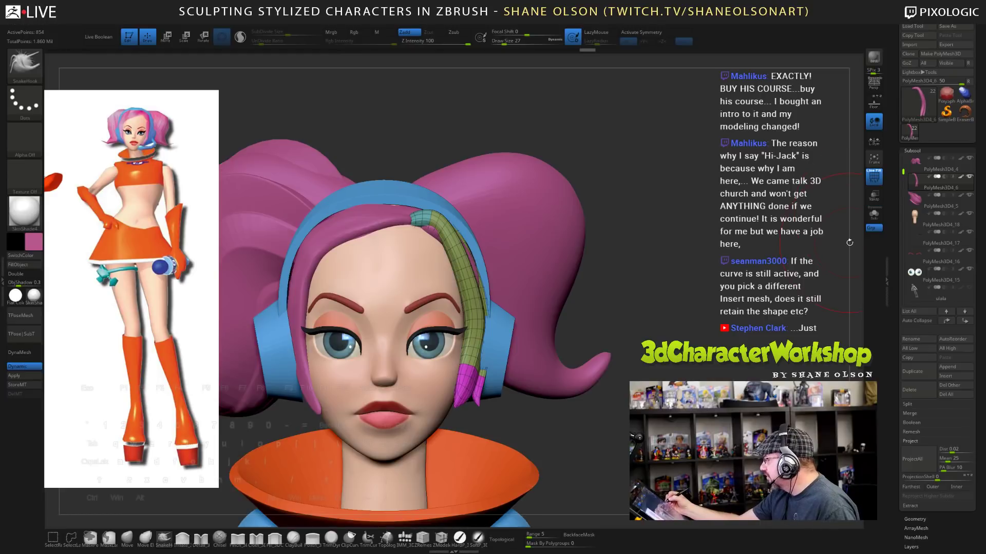
{"action": "left_click_drag", "start_coordinate": [689, 426], "coordinate": [688, 388], "text": "alt"}
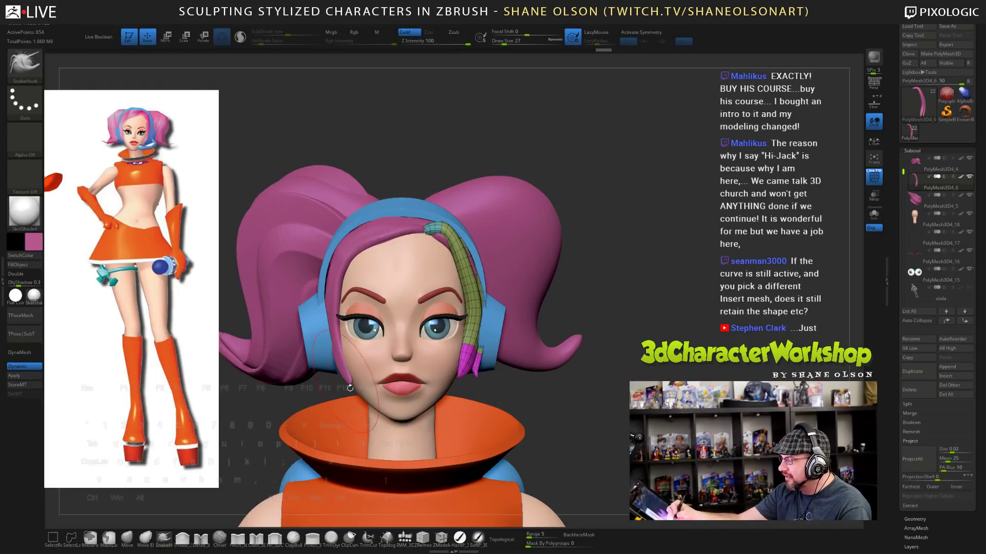
{"action": "key", "text": "s"}
{"action": "left_click", "coordinate": [640, 269]}
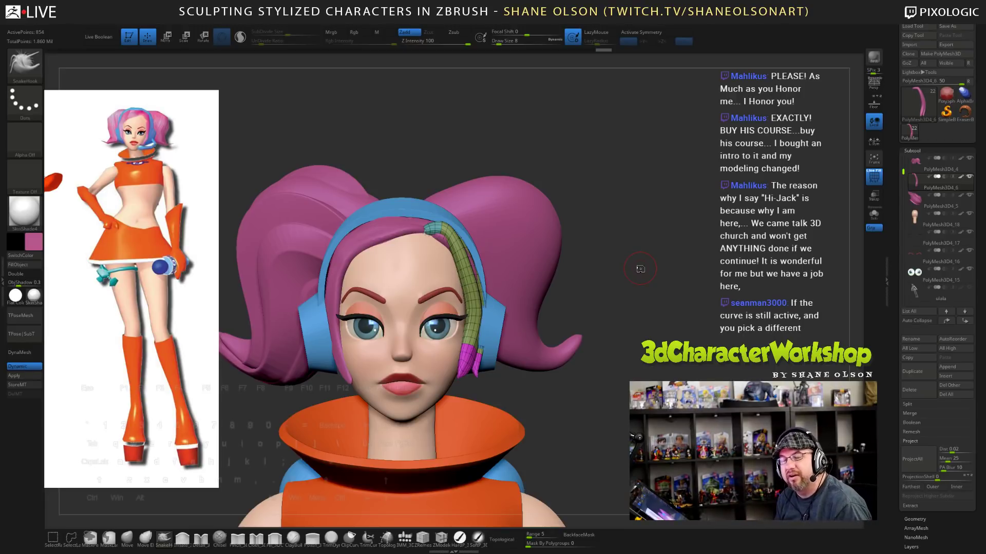
{"action": "key", "text": "ctrl+s"}
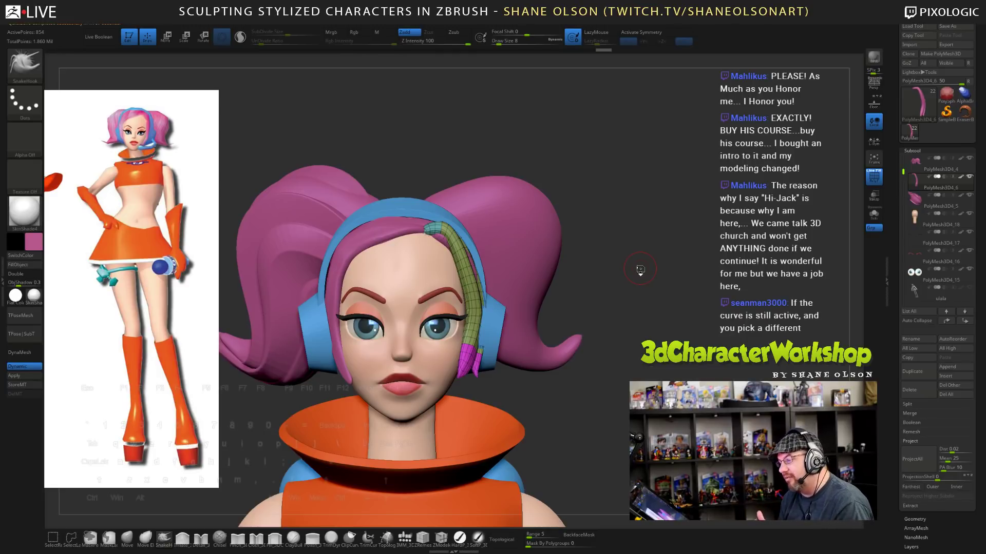
- Pull the strand's upper curve and lower end closer to the side of the face, enlarging the SnakeHook draw size to 35
{"action": "mouse_move", "coordinate": [651, 369]}
{"action": "left_mouse_down", "text": "alt"}
{"action": "mouse_move", "coordinate": [696, 372]}
{"action": "mouse_move", "coordinate": [665, 370]}
{"action": "mouse_move", "coordinate": [666, 313]}
{"action": "left_mouse_up", "text": "alt"}
{"action": "key", "text": "s"}
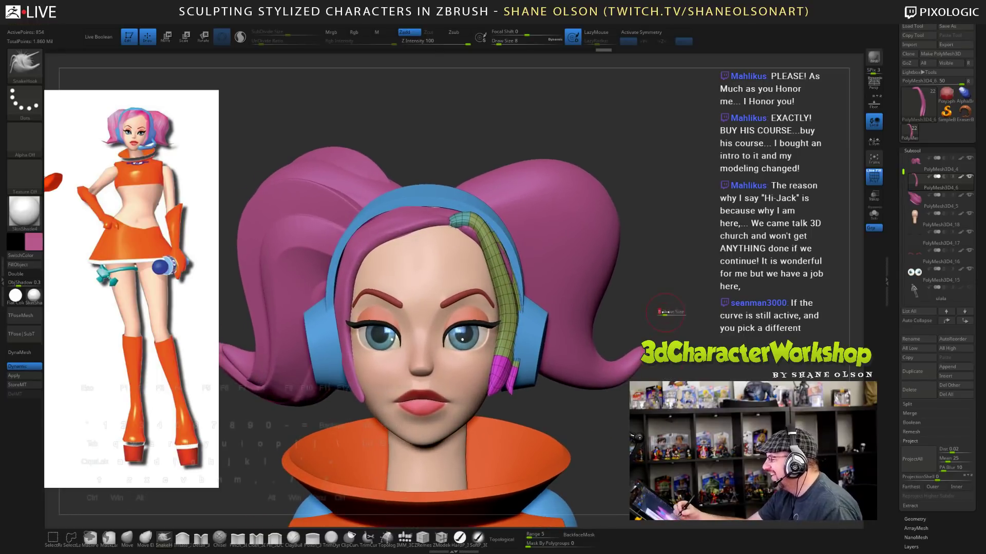
{"action": "key", "text": "s"}
{"action": "left_click_drag", "start_coordinate": [659, 274], "coordinate": [681, 269]}
{"action": "left_click_drag", "start_coordinate": [510, 255], "coordinate": [474, 232]}
{"action": "key", "text": "s"}
{"action": "mouse_move", "coordinate": [682, 322]}
{"action": "left_mouse_down"}
{"action": "mouse_move", "coordinate": [724, 320]}
{"action": "mouse_move", "coordinate": [675, 319]}
{"action": "left_mouse_up"}
{"action": "key", "text": "s"}
{"action": "left_click_drag", "start_coordinate": [543, 334], "coordinate": [529, 336]}
{"action": "mouse_move", "coordinate": [554, 355]}
{"action": "right_mouse_down"}
{"action": "mouse_move", "coordinate": [562, 355]}
{"action": "mouse_move", "coordinate": [542, 362]}
{"action": "right_mouse_up"}
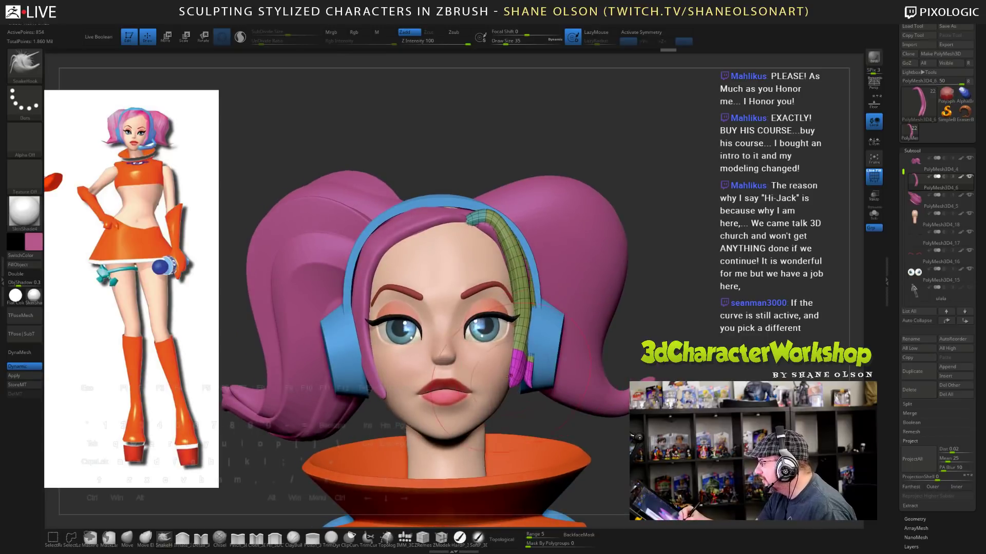
{"action": "left_click_drag", "start_coordinate": [509, 377], "coordinate": [533, 360]}
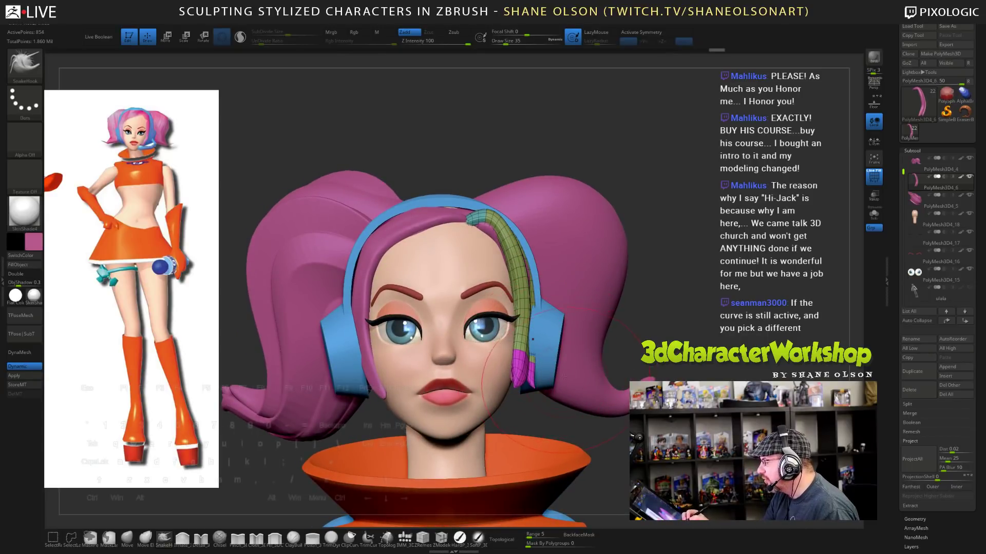
- Nudge the strand's double-pointed tip in front of the earpiece with the SnakeHook draw size reduced to 29
{"action": "right_click_drag", "start_coordinate": [545, 327], "coordinate": [537, 359]}
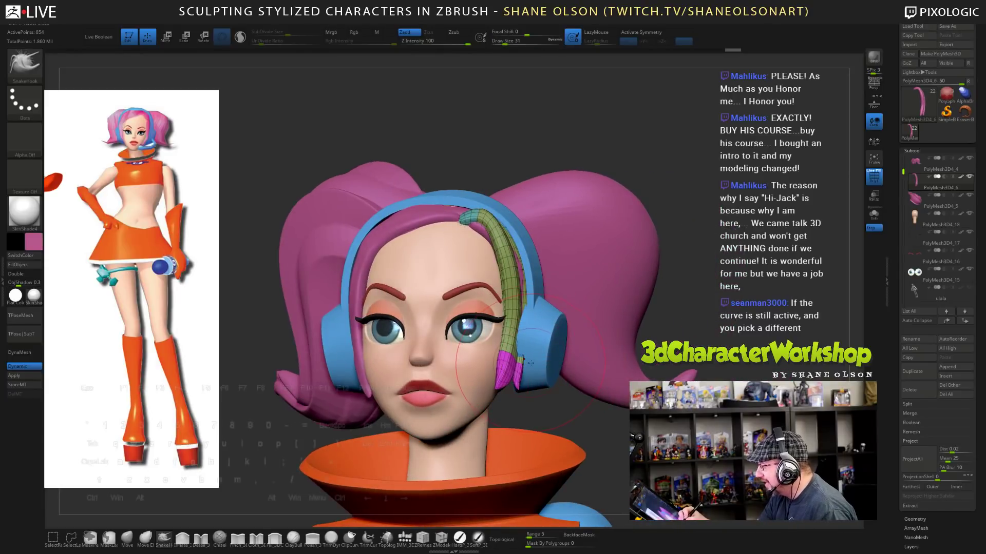
{"action": "key", "text": "s"}
{"action": "left_click", "coordinate": [530, 363]}
{"action": "mouse_move", "coordinate": [527, 362]}
{"action": "left_mouse_down"}
{"action": "mouse_move", "coordinate": [515, 336]}
{"action": "mouse_move", "coordinate": [506, 362]}
{"action": "left_mouse_up"}
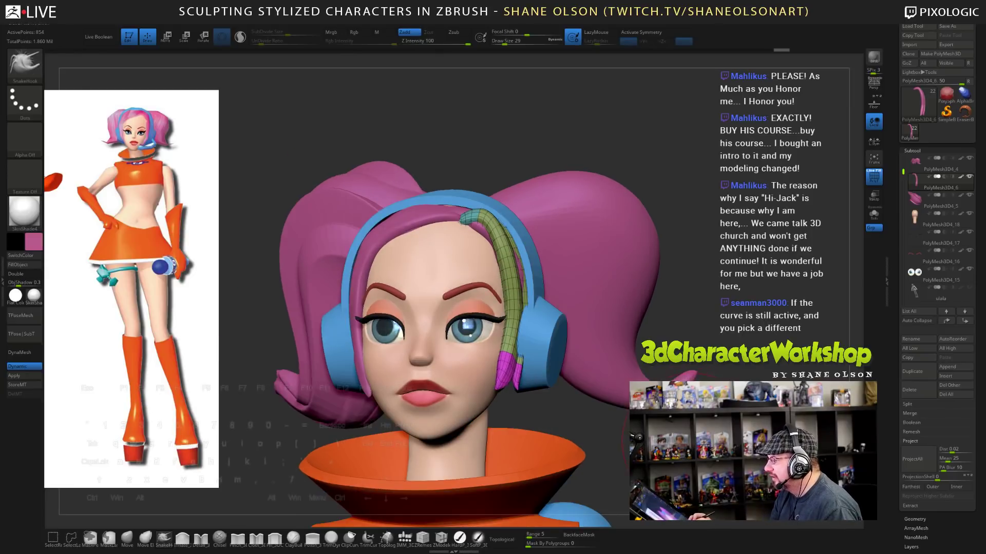
{"action": "mouse_move", "coordinate": [689, 440]}
{"action": "left_mouse_down", "text": "shift"}
{"action": "mouse_move", "coordinate": [681, 421]}
{"action": "mouse_move", "coordinate": [712, 404]}
{"action": "left_mouse_up", "text": "shift"}
- Hide the PolyMesh3D4_4 hair subtool and the polyframe to examine the new strand against the bare forehead
{"action": "key", "text": "s"}
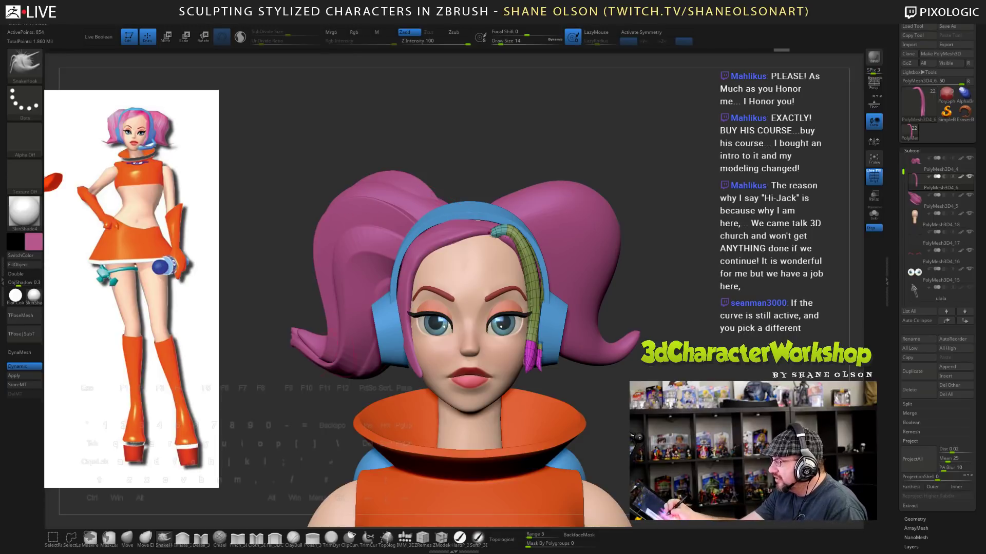
{"action": "left_click_drag", "start_coordinate": [616, 361], "coordinate": [615, 436]}
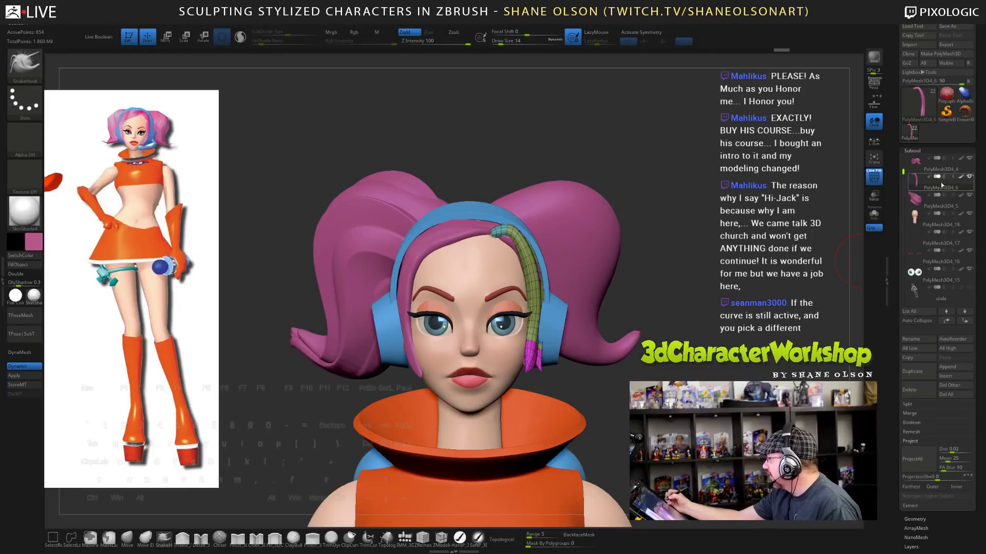
{"action": "left_click", "coordinate": [969, 161]}
{"action": "left_click_drag", "start_coordinate": [606, 256], "coordinate": [770, 265]}
{"action": "left_click_drag", "start_coordinate": [514, 379], "coordinate": [445, 377]}
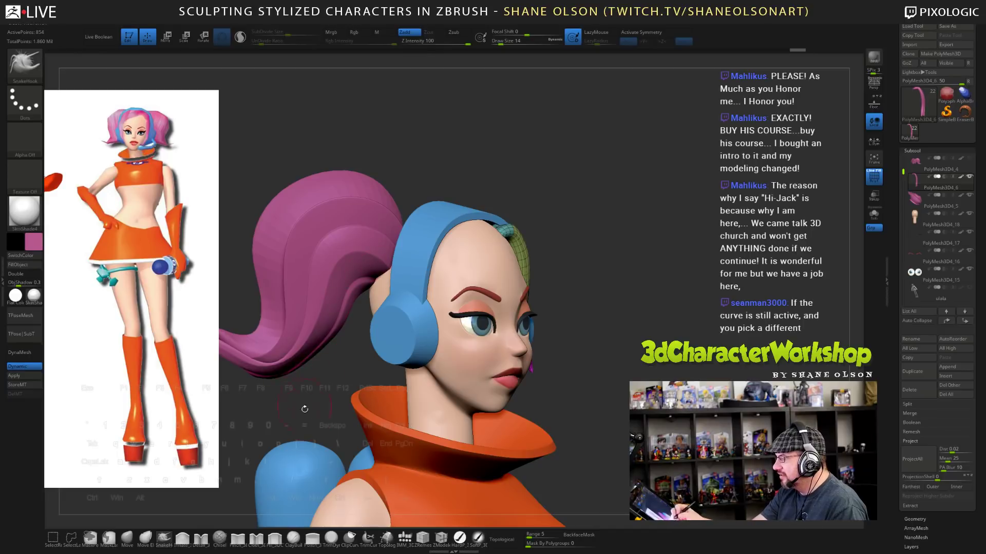
{"action": "mouse_move", "coordinate": [630, 368]}
{"action": "left_mouse_down"}
{"action": "mouse_move", "coordinate": [698, 378]}
{"action": "mouse_move", "coordinate": [642, 379]}
{"action": "mouse_move", "coordinate": [651, 368]}
{"action": "mouse_move", "coordinate": [567, 292]}
{"action": "left_mouse_up"}
{"action": "key", "text": "shift"}
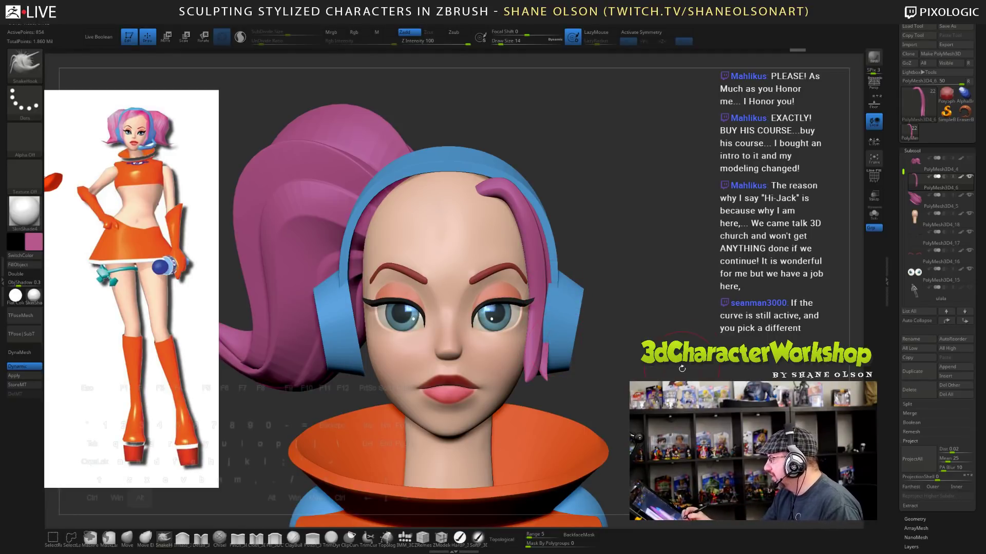
{"action": "mouse_move", "coordinate": [681, 369]}
{"action": "left_mouse_down", "text": "alt"}
{"action": "mouse_move", "coordinate": [679, 338]}
{"action": "mouse_move", "coordinate": [675, 352]}
{"action": "mouse_move", "coordinate": [683, 345]}
{"action": "mouse_move", "coordinate": [702, 365]}
{"action": "left_mouse_up", "text": "alt"}
- Show the PolyMesh3D4_4 hair subtool again and make it the active subtool, with the draw size at 12
{"action": "left_click", "coordinate": [968, 158]}
{"action": "key", "text": "s"}
{"action": "left_click", "coordinate": [703, 372]}
{"action": "left_click_drag", "start_coordinate": [561, 353], "coordinate": [596, 327], "text": "alt"}
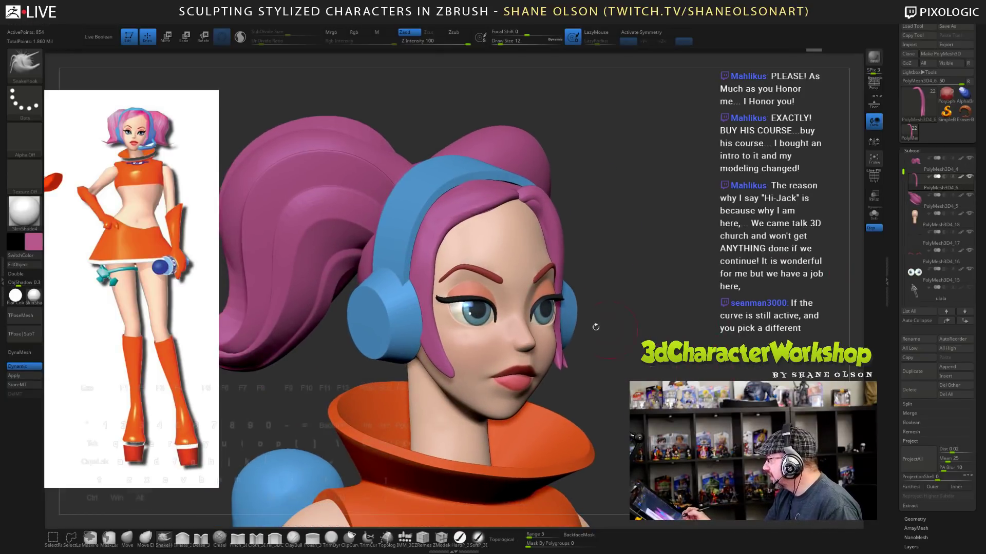
{"action": "left_click", "coordinate": [459, 202], "text": "alt"}
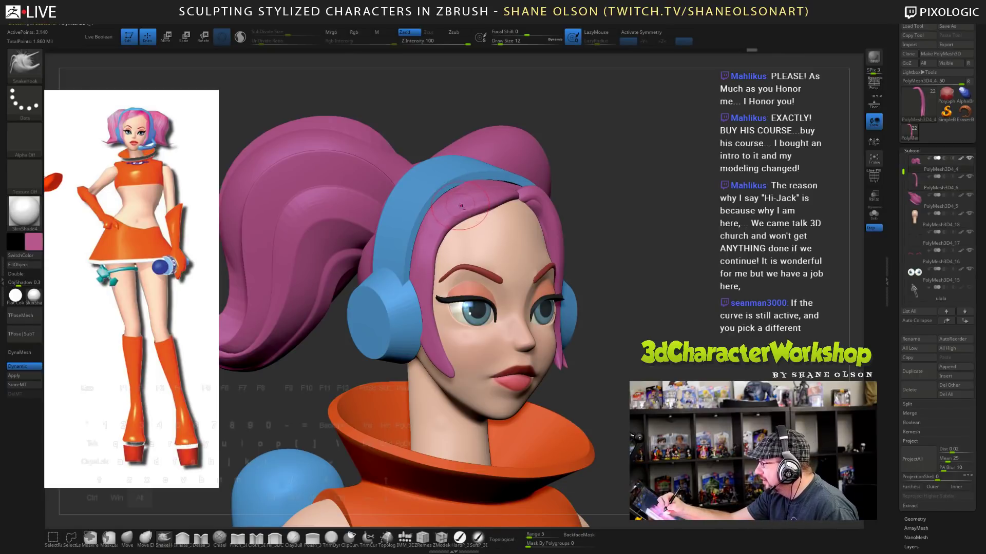
{"action": "left_click_drag", "start_coordinate": [703, 280], "coordinate": [662, 338]}
{"action": "left_click_drag", "start_coordinate": [308, 411], "coordinate": [374, 417]}
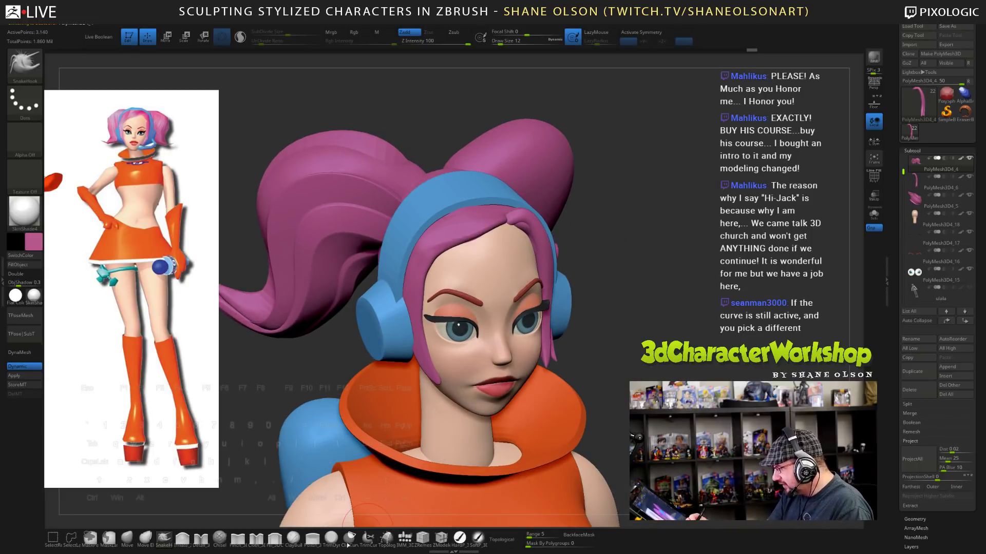
- Switch to the hair-curve insert brush, choose its Flat_triple strand mesh and reduce the draw size
{"action": "key", "text": "b"}
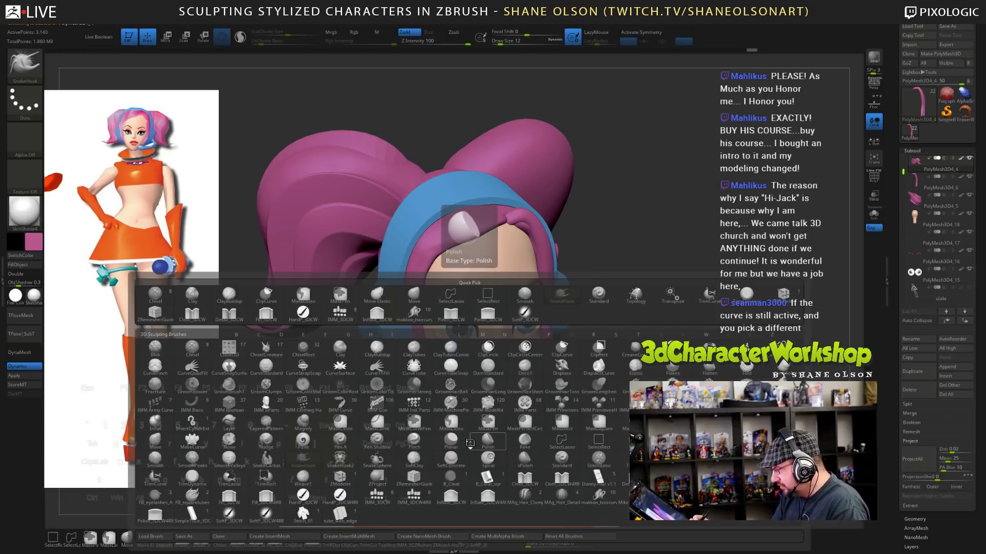
{"action": "left_click", "coordinate": [475, 471]}
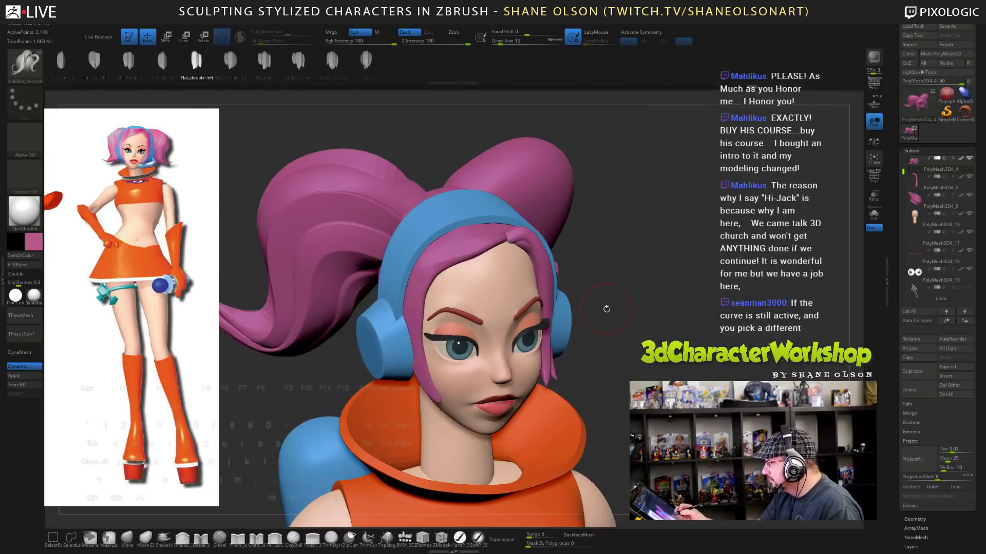
{"action": "right_click_drag", "start_coordinate": [605, 308], "coordinate": [602, 337]}
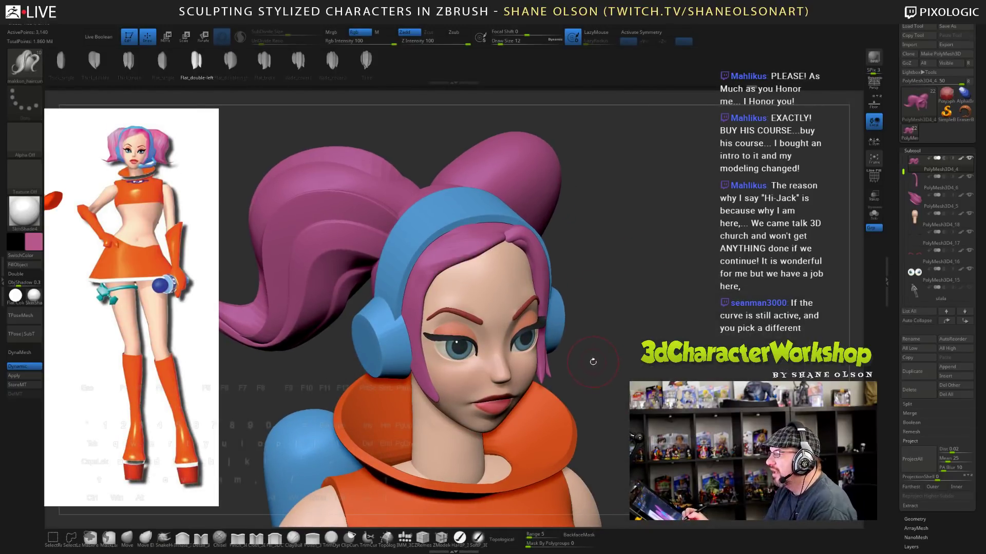
{"action": "left_click", "coordinate": [265, 62]}
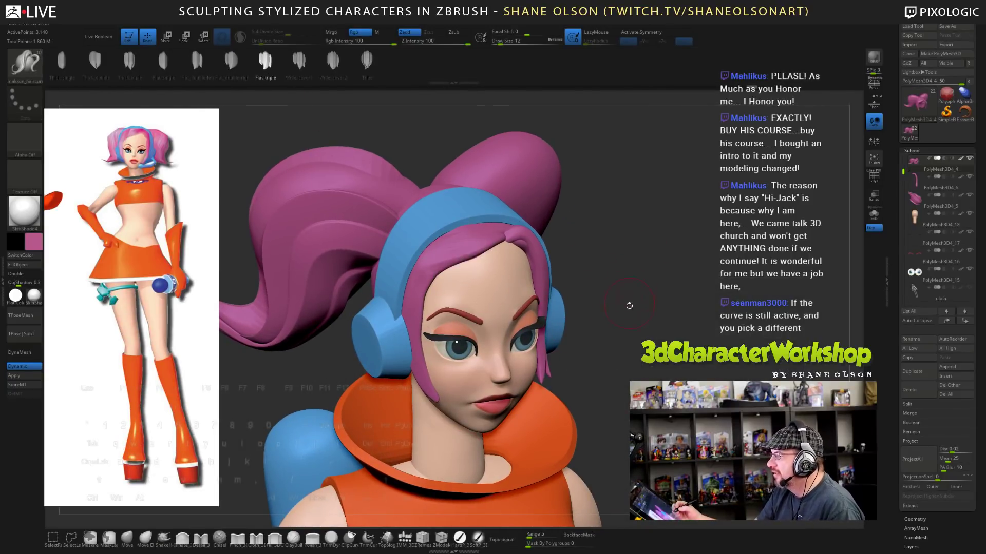
{"action": "right_click_drag", "start_coordinate": [589, 268], "coordinate": [649, 359]}
{"action": "key", "text": "bracketleft"}
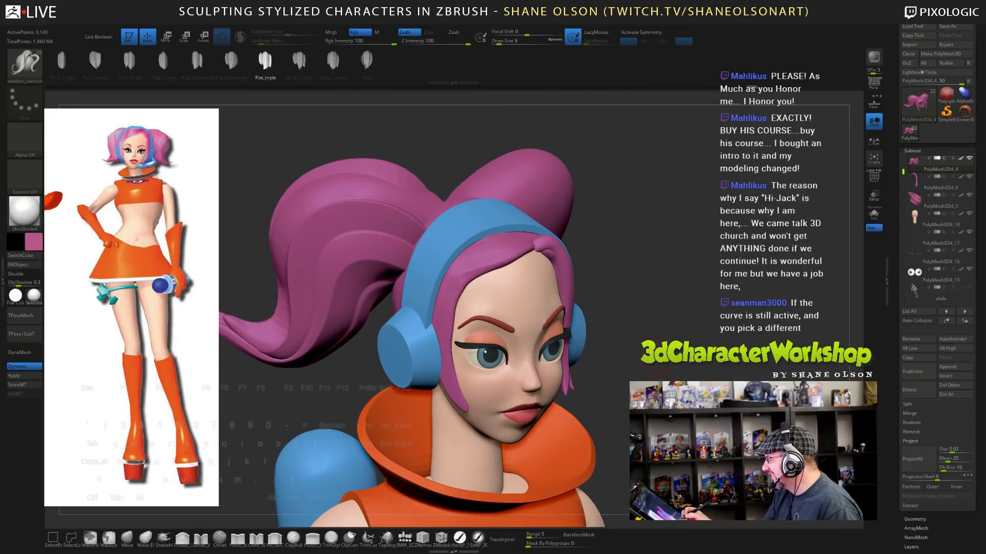
- Draw a Flat_triple strand along the hairline from the parting down beside the face and adjust its curve at draw size 64
{"action": "right_click_drag", "start_coordinate": [580, 314], "coordinate": [637, 306]}
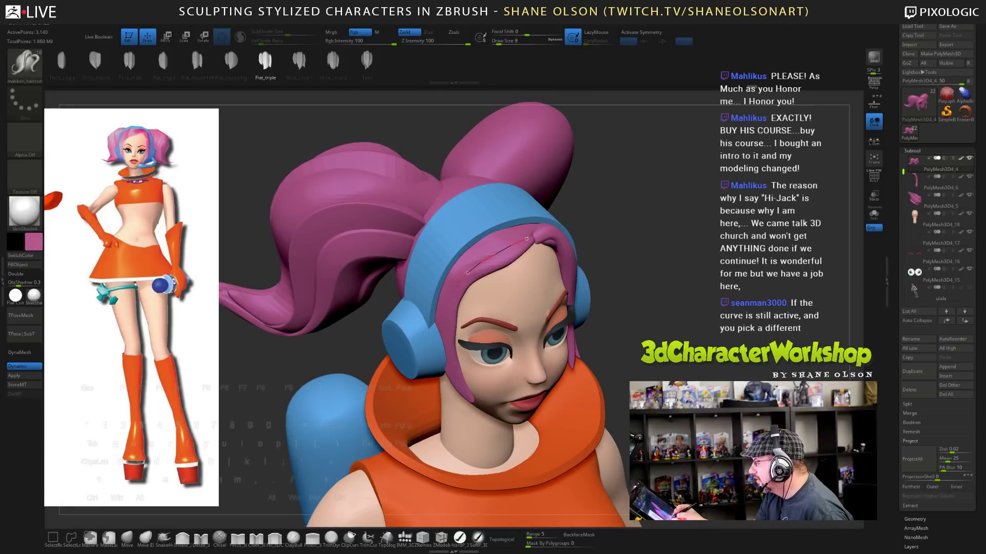
{"action": "left_click_drag", "start_coordinate": [467, 396], "coordinate": [469, 398]}
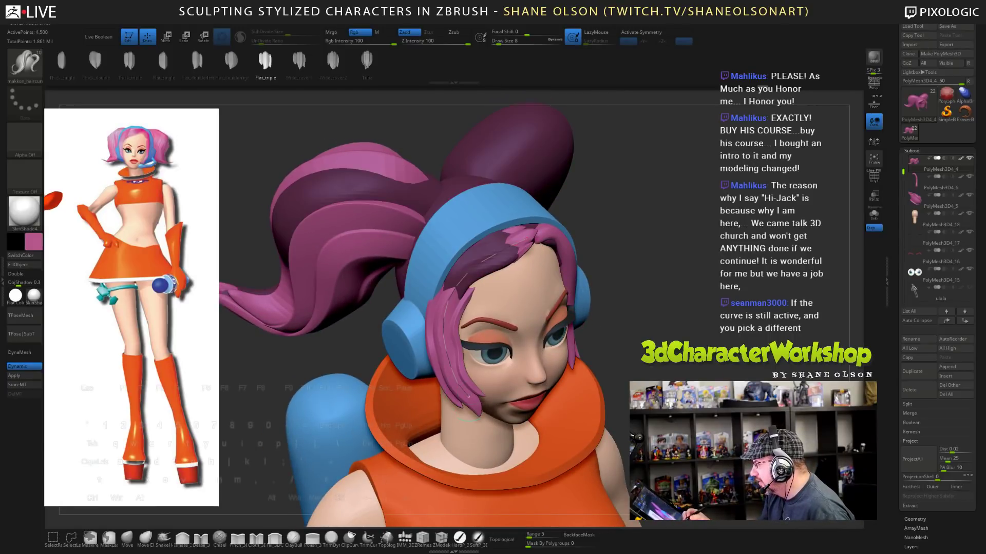
{"action": "right_click_drag", "start_coordinate": [605, 318], "coordinate": [605, 280]}
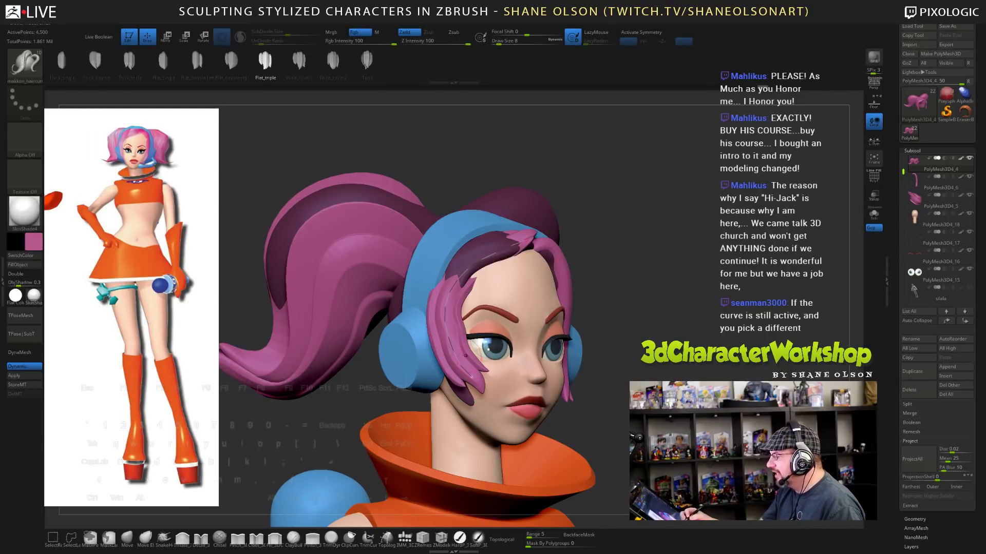
{"action": "key", "text": "]"}
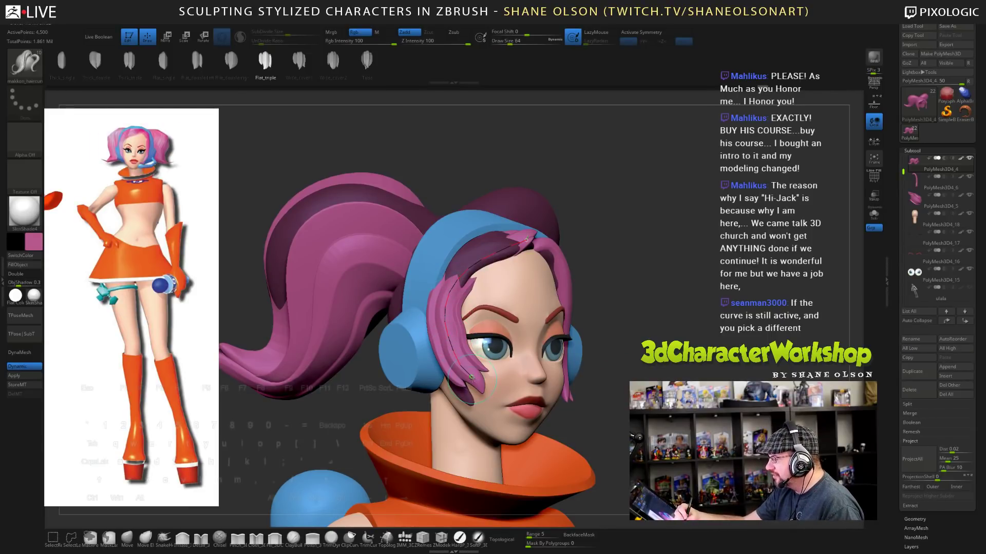
{"action": "left_click_drag", "start_coordinate": [471, 378], "coordinate": [474, 380]}
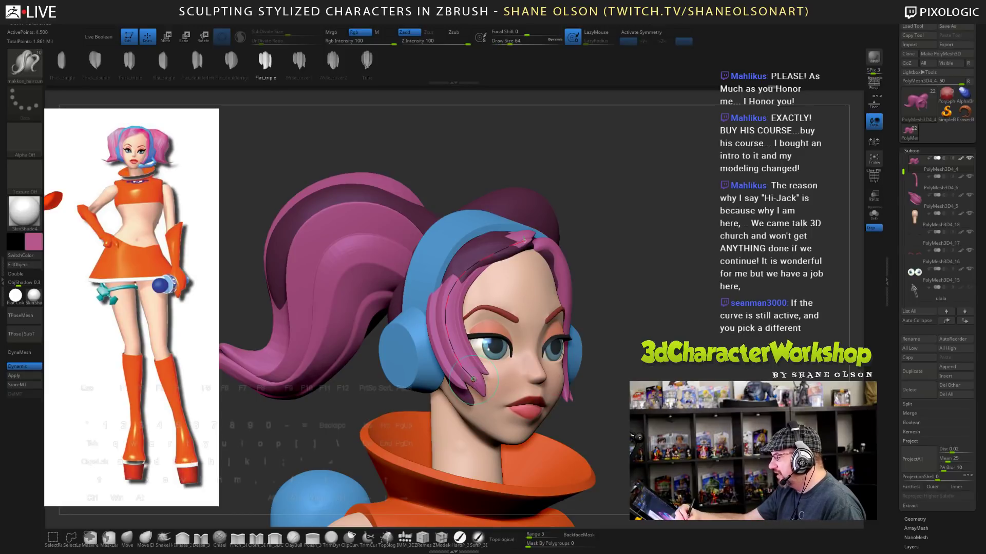
{"action": "key", "text": "ctrl"}
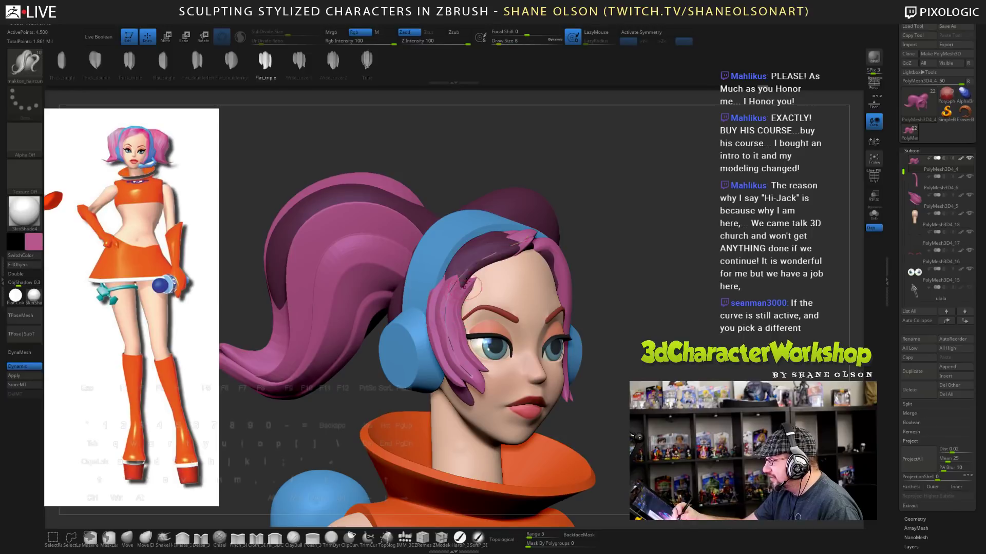
- Adjust the curve of the Flat_triple strand so it runs along the hairline and down beside the cheek
{"action": "mouse_move", "coordinate": [605, 287]}
{"action": "left_mouse_down"}
{"action": "mouse_move", "coordinate": [544, 288]}
{"action": "mouse_move", "coordinate": [647, 288]}
{"action": "left_mouse_up"}
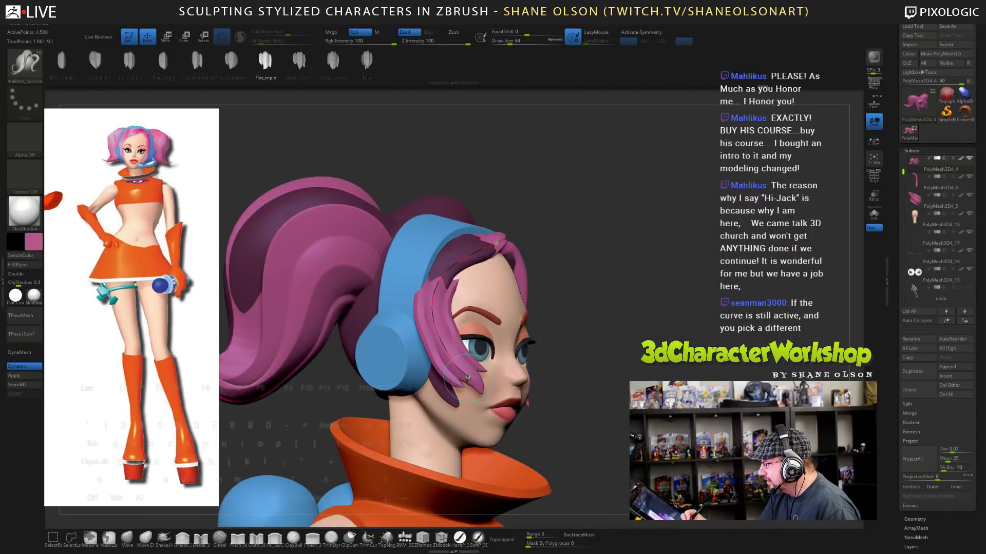
{"action": "left_click_drag", "start_coordinate": [467, 378], "coordinate": [492, 385]}
{"action": "left_click_drag", "start_coordinate": [605, 288], "coordinate": [544, 288]}
{"action": "right_click_drag", "start_coordinate": [532, 380], "coordinate": [500, 381]}
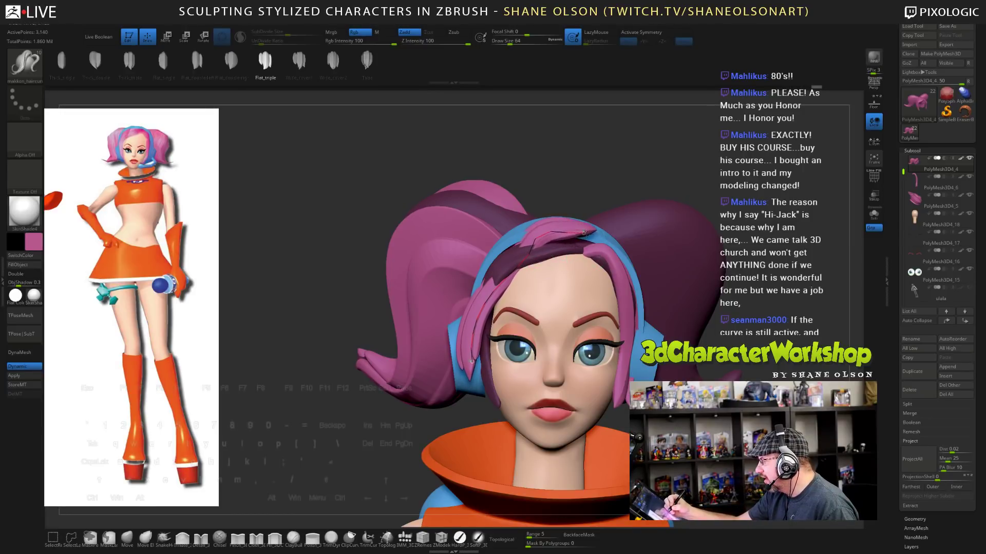
{"action": "mouse_move", "coordinate": [688, 221]}
{"action": "left_mouse_down"}
{"action": "mouse_move", "coordinate": [699, 296]}
{"action": "mouse_move", "coordinate": [694, 310]}
{"action": "mouse_move", "coordinate": [684, 307]}
{"action": "left_mouse_up"}
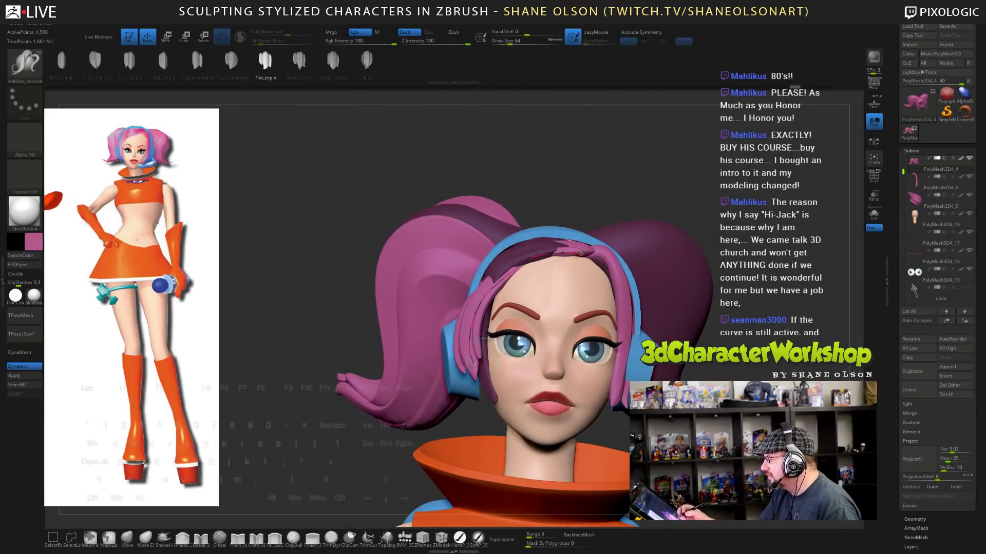
{"action": "left_click_drag", "start_coordinate": [546, 373], "coordinate": [488, 331]}
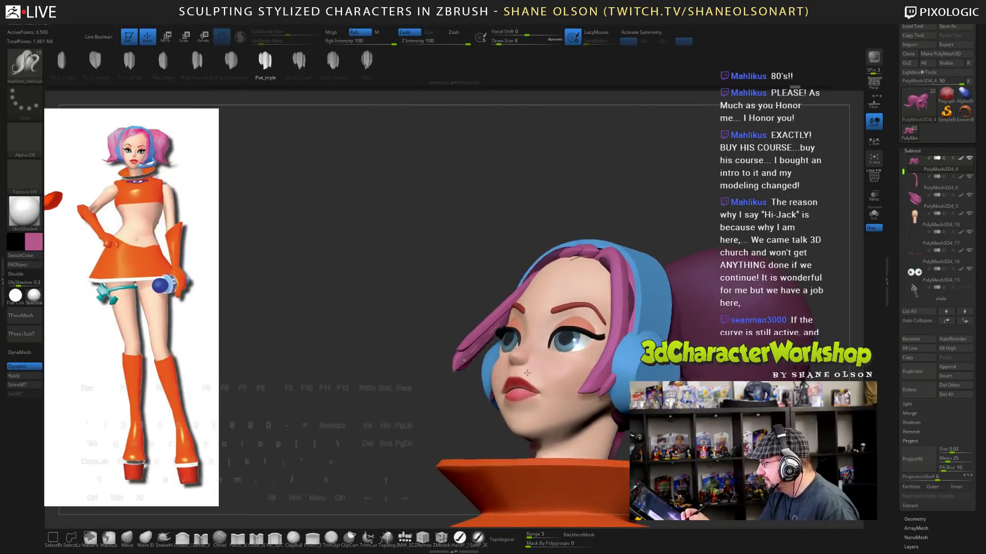
- Undo the last curve change and reposition the Flat_triple strand's lower curve closer to the cheek
{"action": "key", "text": "ctrl+z"}
{"action": "mouse_move", "coordinate": [457, 378]}
{"action": "left_mouse_down"}
{"action": "mouse_move", "coordinate": [468, 377]}
{"action": "mouse_move", "coordinate": [470, 398]}
{"action": "left_mouse_up"}
{"action": "mouse_move", "coordinate": [369, 354]}
{"action": "left_mouse_down"}
{"action": "mouse_move", "coordinate": [562, 352]}
{"action": "mouse_move", "coordinate": [538, 329]}
{"action": "left_mouse_up"}
{"action": "left_click_drag", "start_coordinate": [603, 394], "coordinate": [599, 427]}
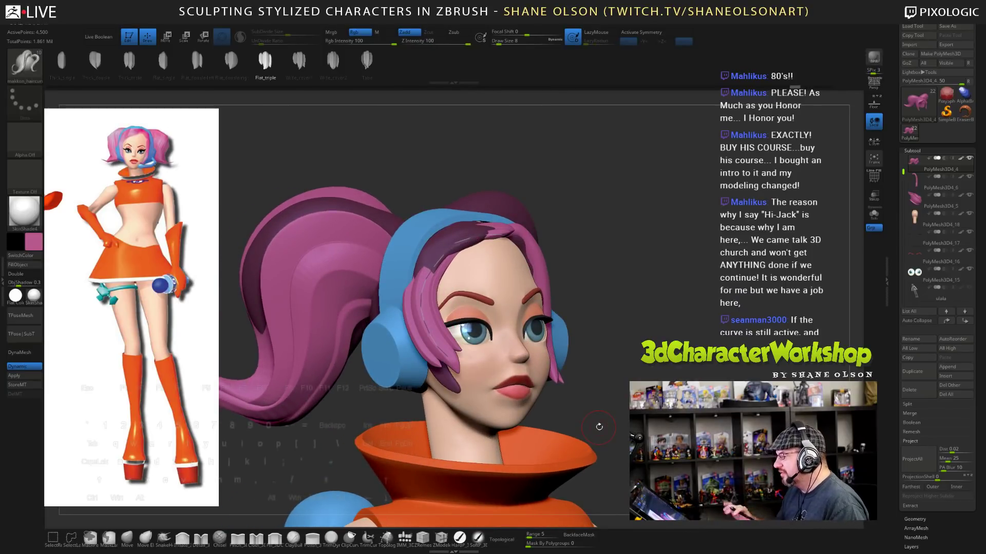
{"action": "mouse_move", "coordinate": [599, 426]}
{"action": "left_mouse_down"}
{"action": "mouse_move", "coordinate": [613, 425]}
{"action": "mouse_move", "coordinate": [580, 411]}
{"action": "left_mouse_up"}
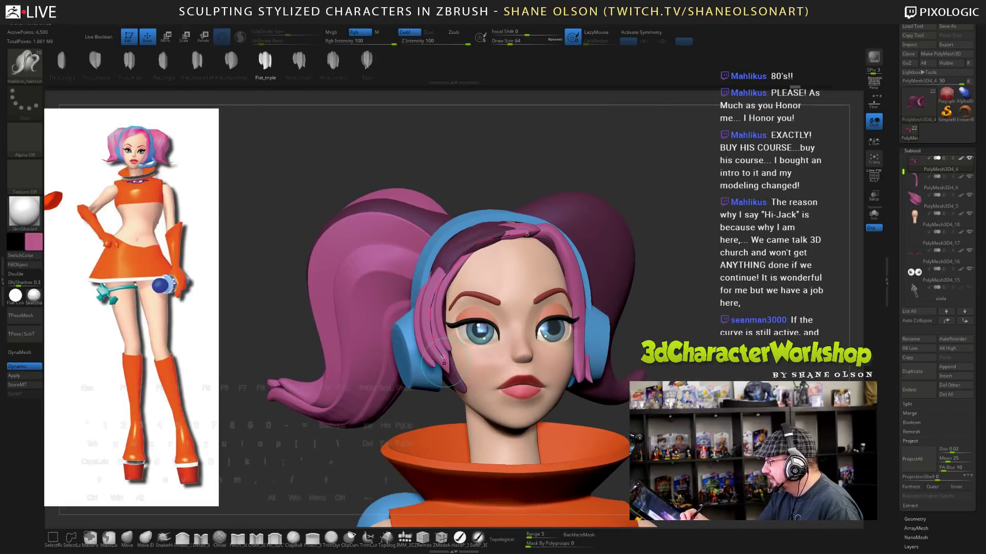
{"action": "left_click_drag", "start_coordinate": [445, 359], "coordinate": [452, 373]}
{"action": "mouse_move", "coordinate": [613, 411]}
{"action": "left_mouse_down"}
{"action": "mouse_move", "coordinate": [531, 410]}
{"action": "mouse_move", "coordinate": [701, 411]}
{"action": "mouse_move", "coordinate": [559, 411]}
{"action": "mouse_move", "coordinate": [570, 411]}
{"action": "mouse_move", "coordinate": [559, 401]}
{"action": "left_mouse_up"}
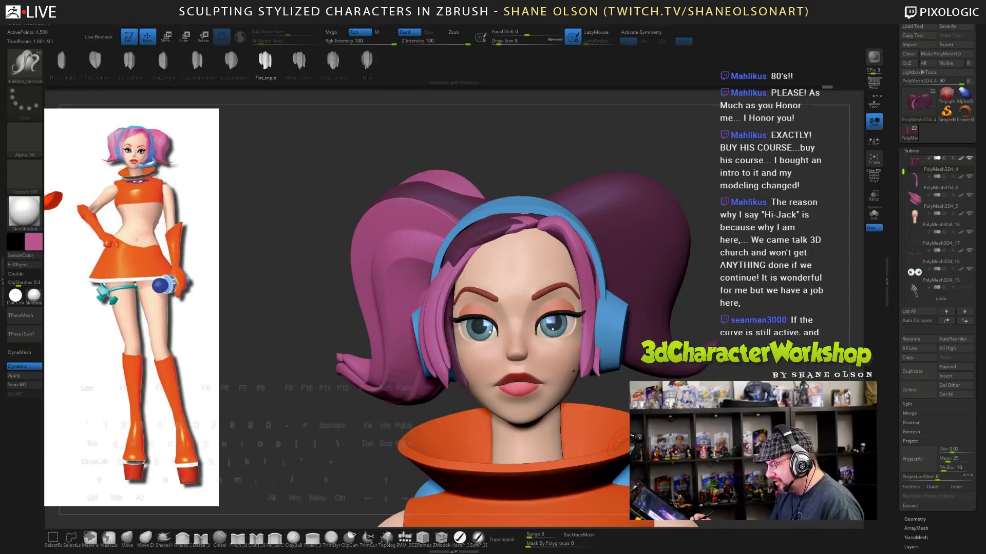
- Split the unmasked triple-pointed strand into its own subtool and make that subtool active
{"action": "key", "text": "3"}
{"action": "left_click", "coordinate": [610, 367]}
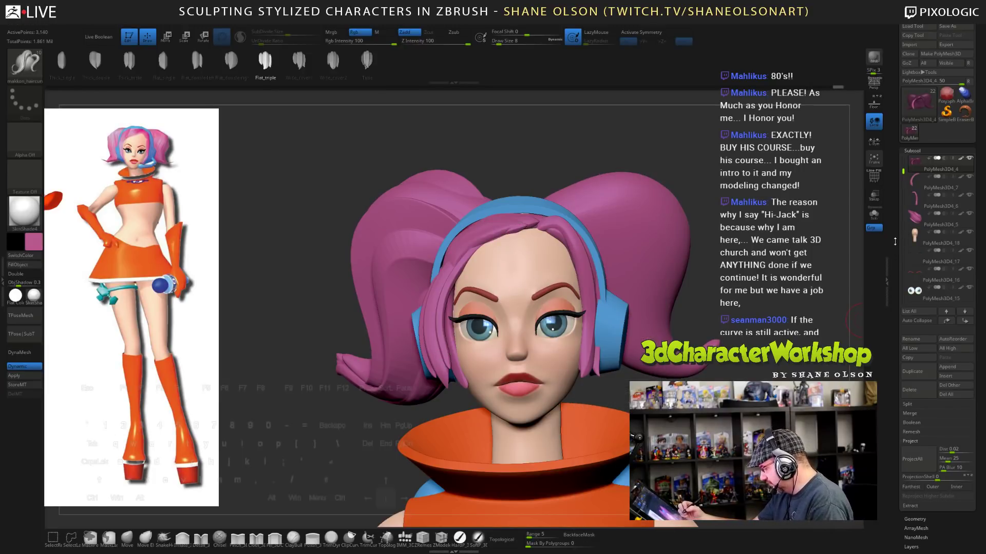
{"action": "left_click", "coordinate": [921, 183]}
{"action": "left_click_drag", "start_coordinate": [598, 417], "coordinate": [595, 405], "text": "alt"}
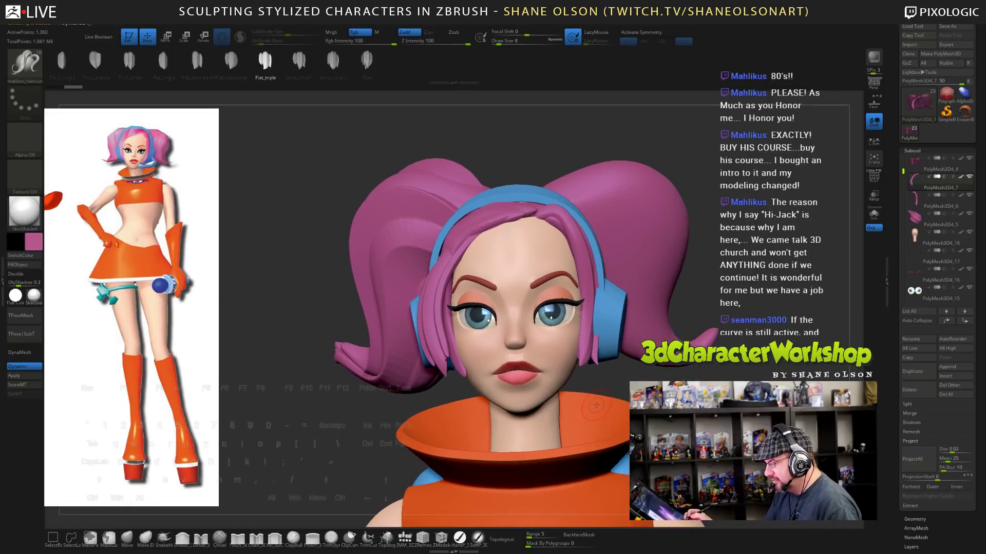
- Switch to the SnakeHook brush, turn on transparency and pull the strand's upper part along the hairline at draw size 39
{"action": "left_click", "coordinate": [128, 539]}
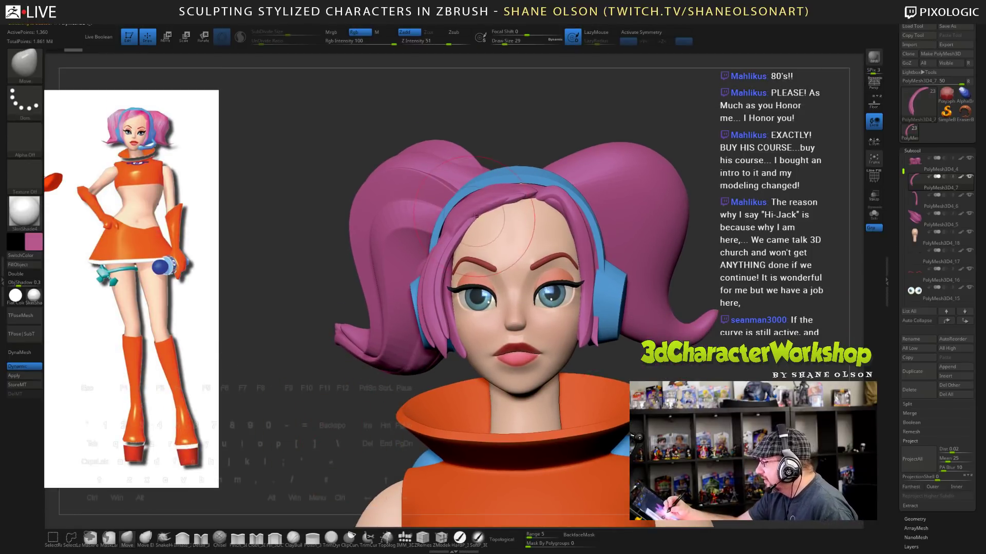
{"action": "left_click", "coordinate": [163, 538]}
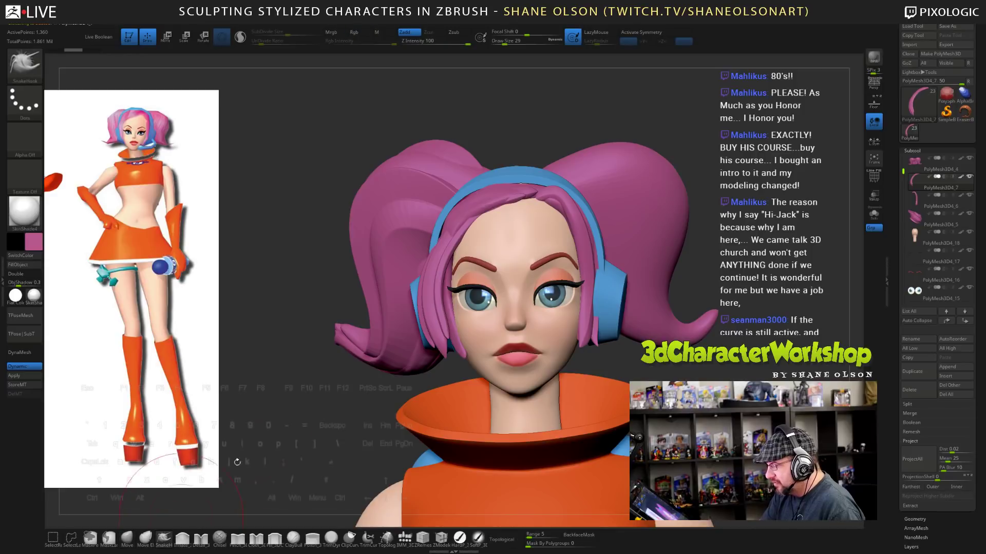
{"action": "key", "text": "s"}
{"action": "left_click_drag", "start_coordinate": [503, 231], "coordinate": [506, 232]}
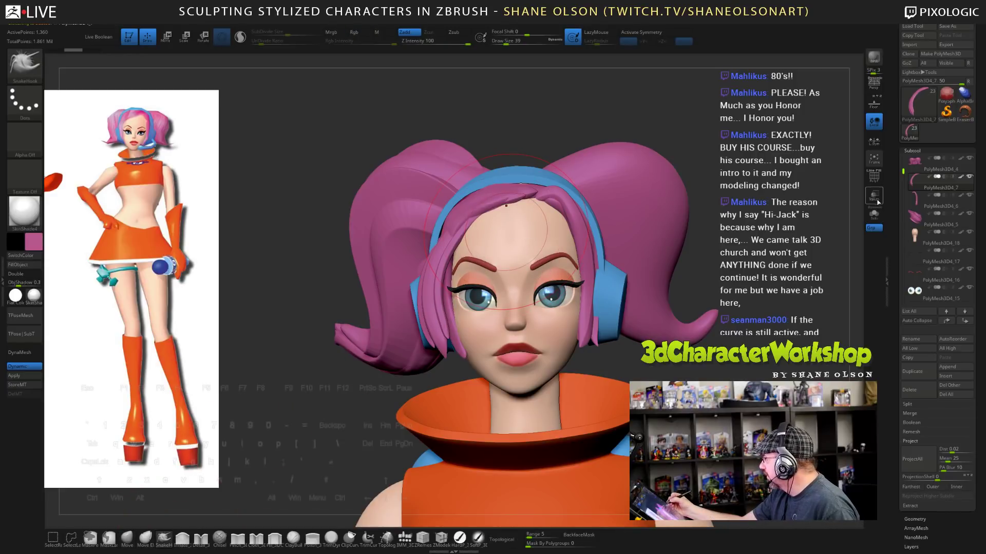
{"action": "left_click", "coordinate": [876, 201]}
{"action": "left_click_drag", "start_coordinate": [483, 212], "coordinate": [473, 201]}
- Pull the strand's lower half in toward the side of the face with SnakeHook at draw size 51
{"action": "mouse_move", "coordinate": [474, 371]}
{"action": "left_mouse_down"}
{"action": "mouse_move", "coordinate": [442, 372]}
{"action": "mouse_move", "coordinate": [437, 345]}
{"action": "mouse_move", "coordinate": [447, 346]}
{"action": "left_mouse_up"}
{"action": "key", "text": "s"}
{"action": "left_click", "coordinate": [391, 419]}
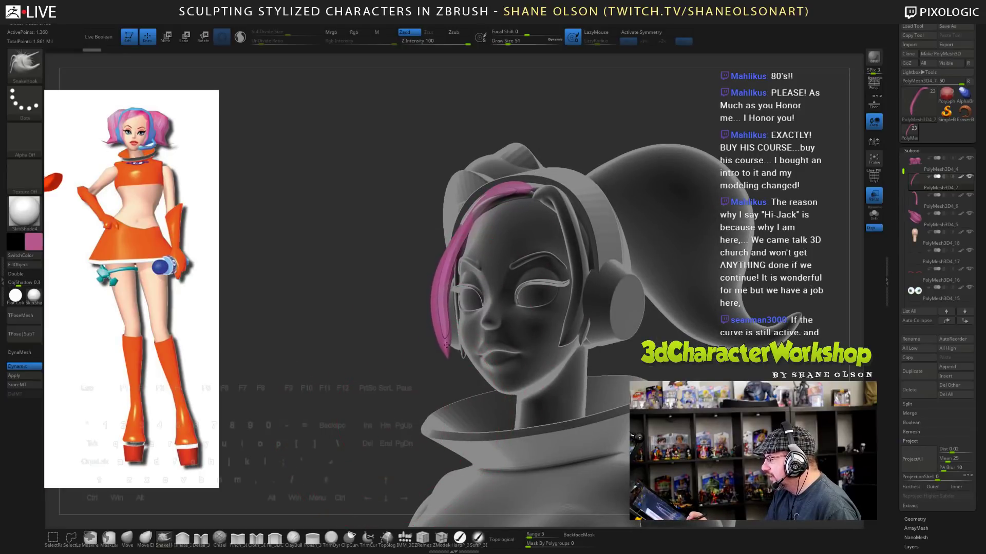
{"action": "left_click_drag", "start_coordinate": [434, 312], "coordinate": [444, 315]}
{"action": "mouse_move", "coordinate": [395, 354]}
{"action": "left_mouse_down"}
{"action": "mouse_move", "coordinate": [432, 353]}
{"action": "mouse_move", "coordinate": [450, 338]}
{"action": "left_mouse_up"}
{"action": "left_click_drag", "start_coordinate": [444, 382], "coordinate": [519, 380]}
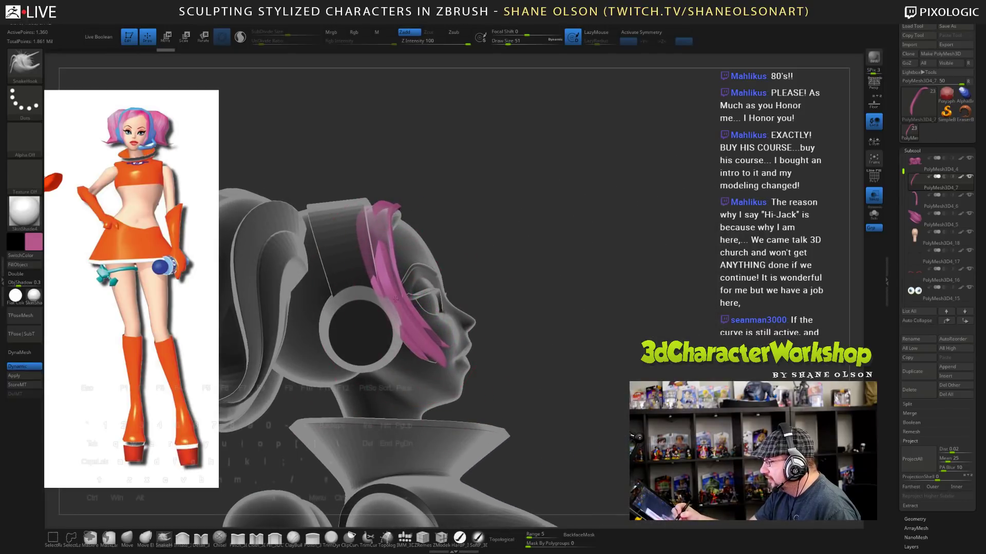
{"action": "right_click_drag", "start_coordinate": [440, 353], "coordinate": [506, 354]}
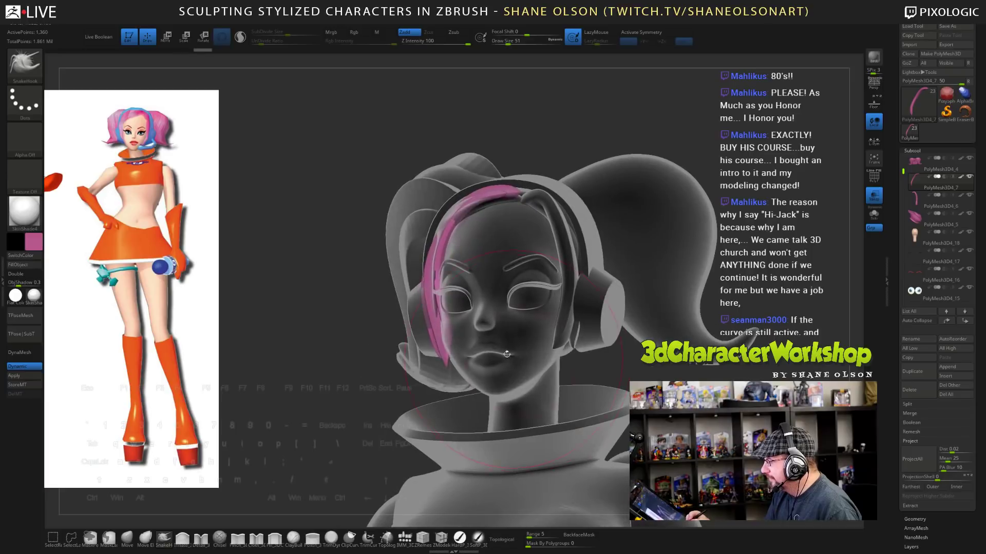
- Reshape the strand's middle section around the temple with SnakeHook at draw size 31
{"action": "key", "text": "bracketleft"}
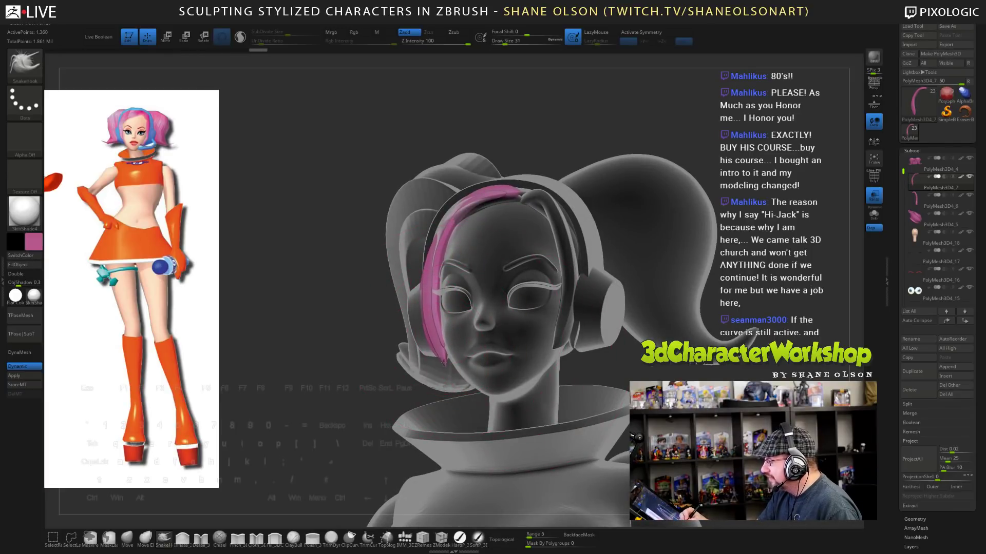
{"action": "mouse_move", "coordinate": [436, 274]}
{"action": "right_mouse_down"}
{"action": "mouse_move", "coordinate": [411, 318]}
{"action": "mouse_move", "coordinate": [448, 300]}
{"action": "mouse_move", "coordinate": [415, 328]}
{"action": "right_mouse_up"}
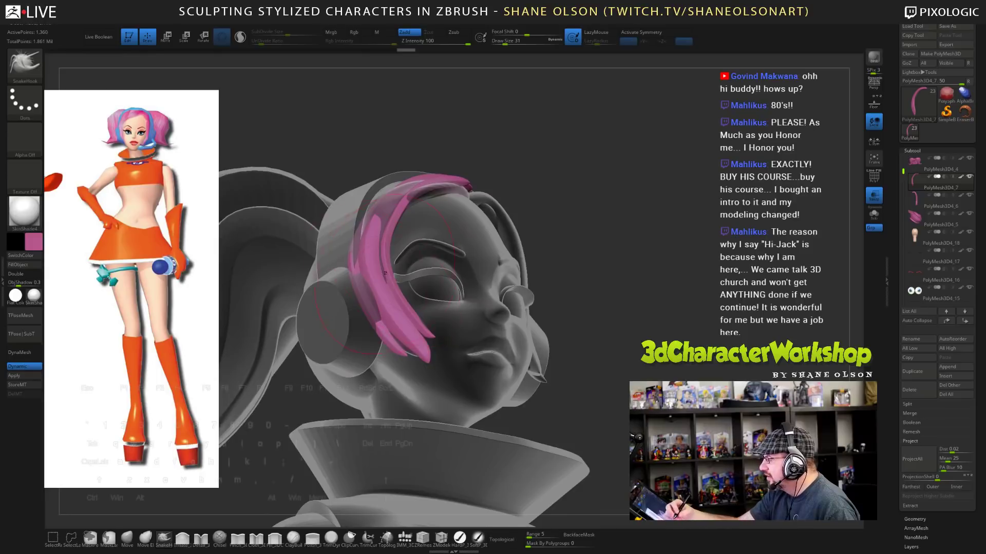
{"action": "right_click_drag", "start_coordinate": [383, 233], "coordinate": [387, 218]}
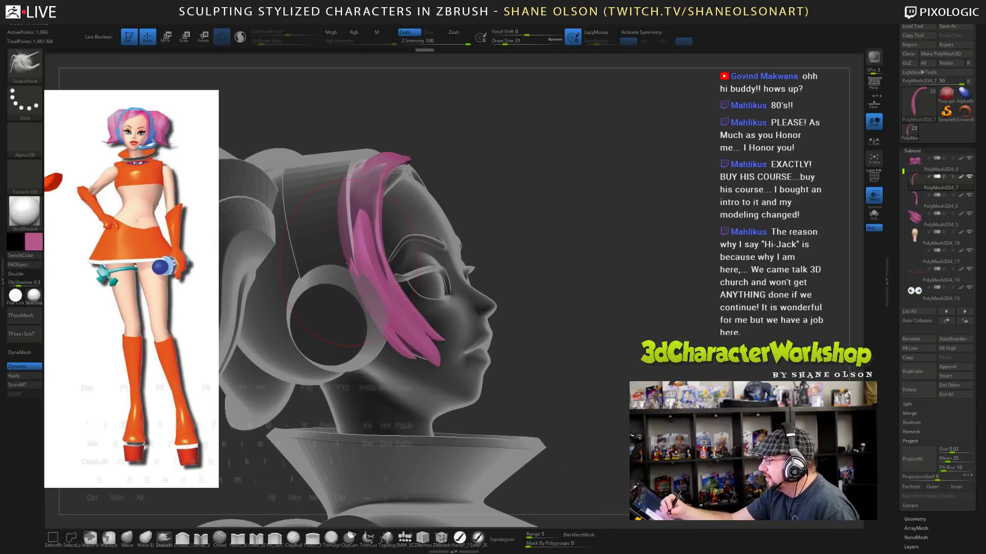
{"action": "mouse_move", "coordinate": [607, 214]}
{"action": "left_mouse_down", "text": "alt"}
{"action": "mouse_move", "coordinate": [601, 229]}
{"action": "mouse_move", "coordinate": [629, 228]}
{"action": "left_mouse_up", "text": "alt"}
- Refine the strand's upper bend near the headband with SnakeHook at draw size 20
{"action": "key", "text": "s"}
{"action": "mouse_move", "coordinate": [636, 272]}
{"action": "left_mouse_down"}
{"action": "mouse_move", "coordinate": [612, 298]}
{"action": "mouse_move", "coordinate": [630, 291]}
{"action": "left_mouse_up"}
{"action": "left_click_drag", "start_coordinate": [630, 250], "coordinate": [623, 287], "text": "alt"}
{"action": "left_click_drag", "start_coordinate": [600, 251], "coordinate": [564, 260]}
{"action": "left_click_drag", "start_coordinate": [404, 238], "coordinate": [407, 241]}
{"action": "mouse_move", "coordinate": [496, 208]}
{"action": "left_mouse_down"}
{"action": "mouse_move", "coordinate": [459, 243]}
{"action": "mouse_move", "coordinate": [482, 231]}
{"action": "mouse_move", "coordinate": [503, 198]}
{"action": "mouse_move", "coordinate": [447, 202]}
{"action": "mouse_move", "coordinate": [491, 206]}
{"action": "mouse_move", "coordinate": [492, 193]}
{"action": "mouse_move", "coordinate": [469, 222]}
{"action": "mouse_move", "coordinate": [459, 217]}
{"action": "mouse_move", "coordinate": [508, 208]}
{"action": "mouse_move", "coordinate": [489, 233]}
{"action": "mouse_move", "coordinate": [518, 213]}
{"action": "mouse_move", "coordinate": [490, 234]}
{"action": "mouse_move", "coordinate": [497, 172]}
{"action": "left_mouse_up"}
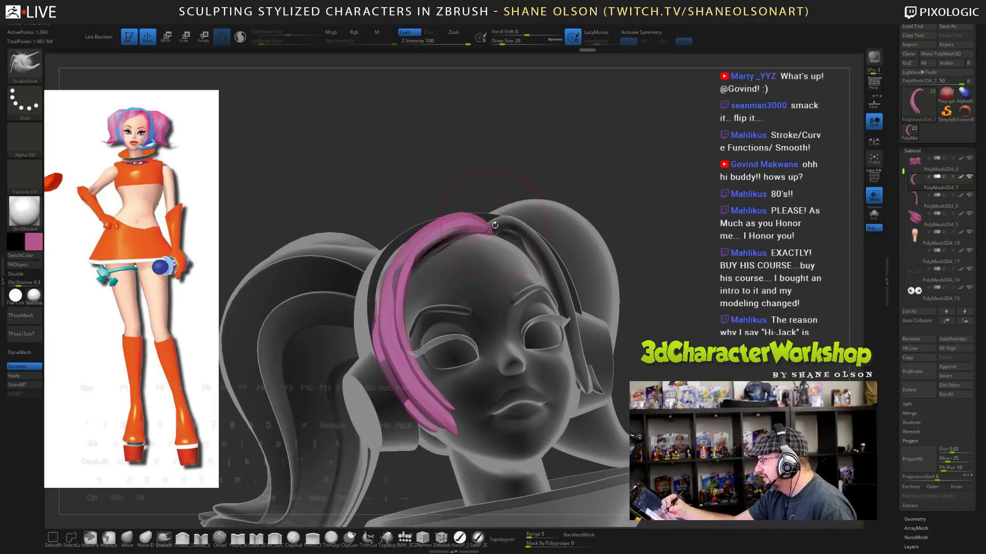
{"action": "left_click_drag", "start_coordinate": [495, 224], "coordinate": [491, 248]}
- Push the strand's upper curve inward over the forehead with SnakeHook at draw size 49
{"action": "key", "text": "s"}
{"action": "left_click", "coordinate": [476, 279]}
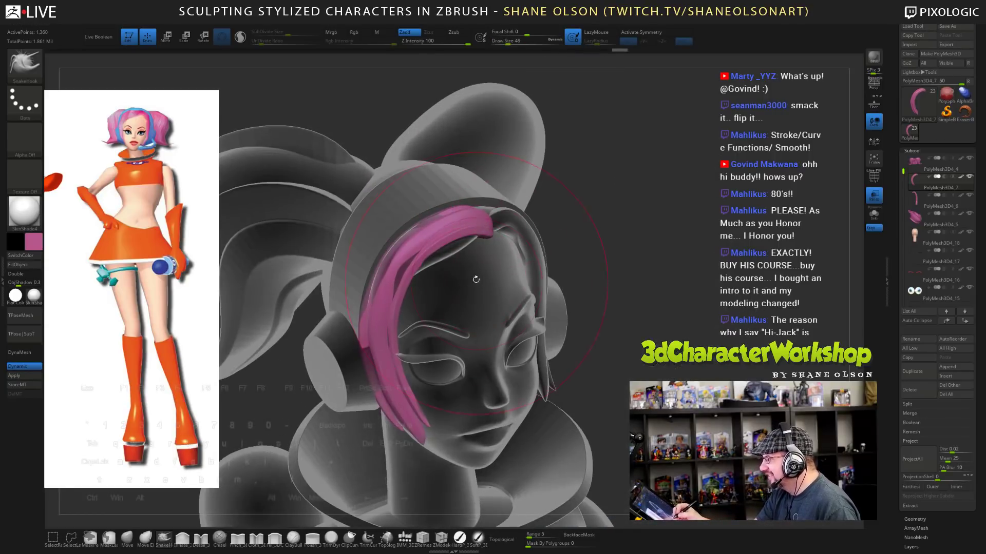
{"action": "left_click_drag", "start_coordinate": [412, 277], "coordinate": [439, 269]}
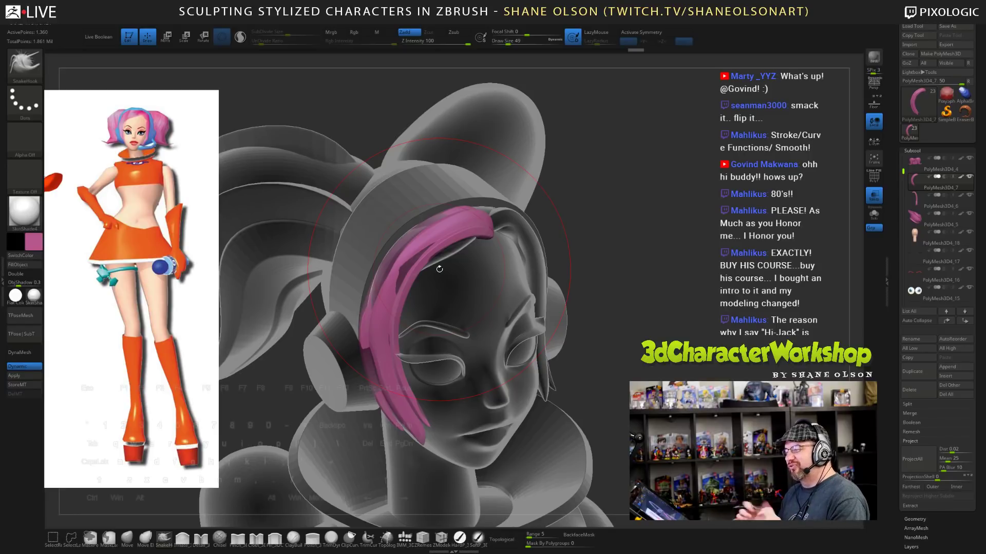
{"action": "mouse_move", "coordinate": [632, 309]}
{"action": "left_mouse_down"}
{"action": "mouse_move", "coordinate": [631, 280]}
{"action": "mouse_move", "coordinate": [605, 253]}
{"action": "left_mouse_up"}
- Set the draw size to 22 and pull the strand's root toward the parting to meet the opposite strand
{"action": "key", "text": "s"}
{"action": "left_click_drag", "start_coordinate": [625, 323], "coordinate": [623, 301]}
{"action": "left_click_drag", "start_coordinate": [556, 282], "coordinate": [487, 267]}
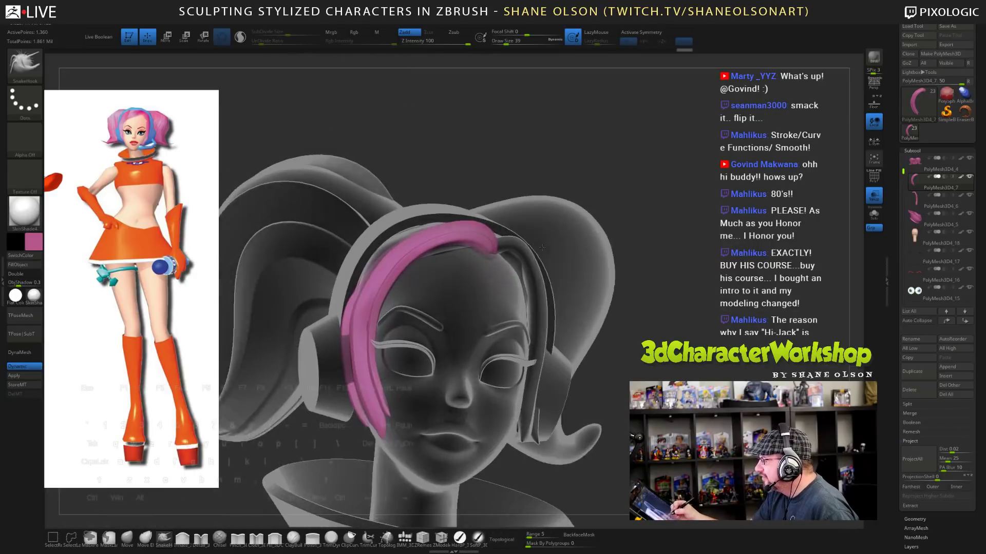
{"action": "left_click_drag", "start_coordinate": [556, 205], "coordinate": [573, 230], "text": "alt"}
{"action": "left_click_drag", "start_coordinate": [504, 192], "coordinate": [499, 178], "text": "alt"}
{"action": "type", "text": "s22"}
{"action": "key", "text": "Return"}
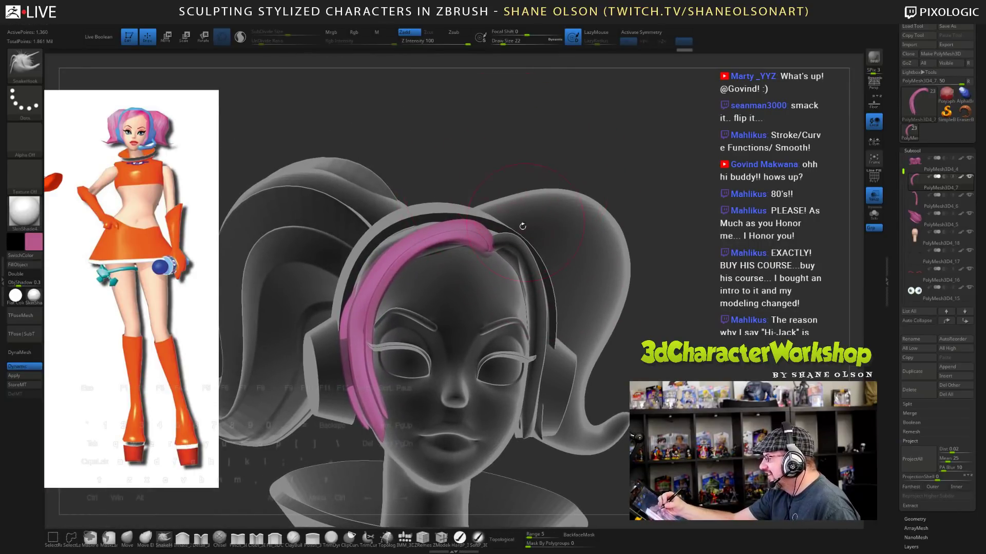
{"action": "left_click_drag", "start_coordinate": [488, 248], "coordinate": [501, 247]}
{"action": "left_click_drag", "start_coordinate": [590, 175], "coordinate": [557, 229]}
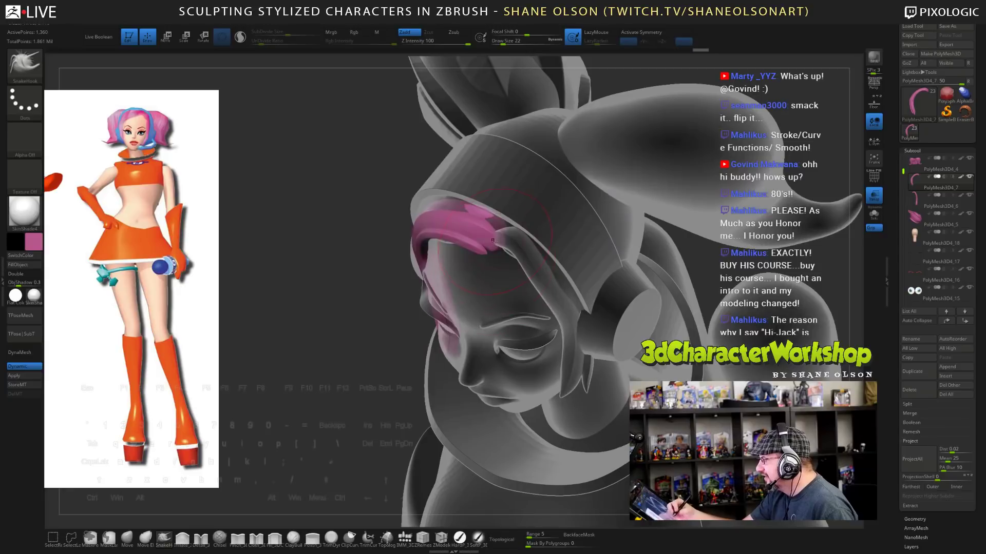
{"action": "left_click_drag", "start_coordinate": [489, 230], "coordinate": [498, 241]}
- Turn off transparency and hide the PolyMesh3D4_4 hair subtool to expose the parting
{"action": "left_click", "coordinate": [873, 196]}
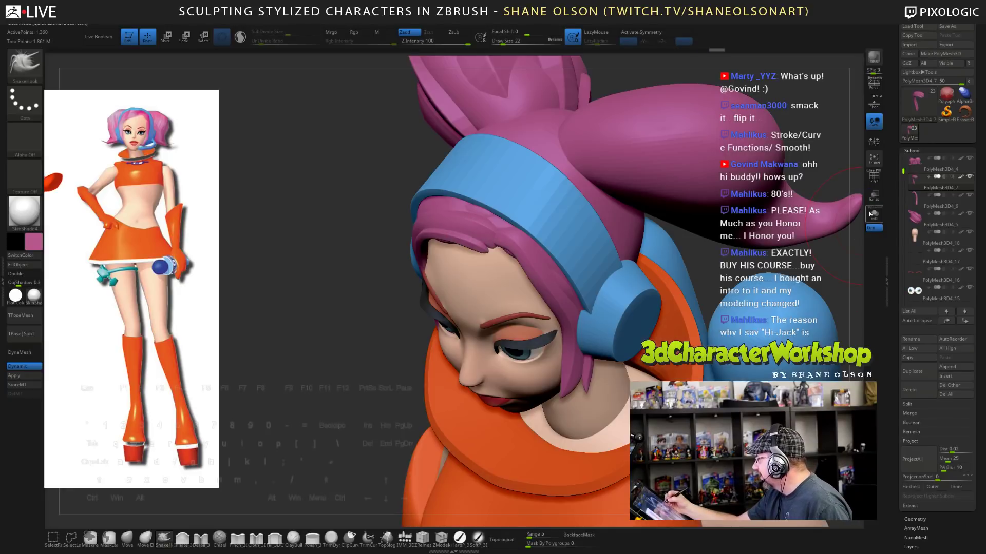
{"action": "right_click_drag", "start_coordinate": [625, 365], "coordinate": [644, 311]}
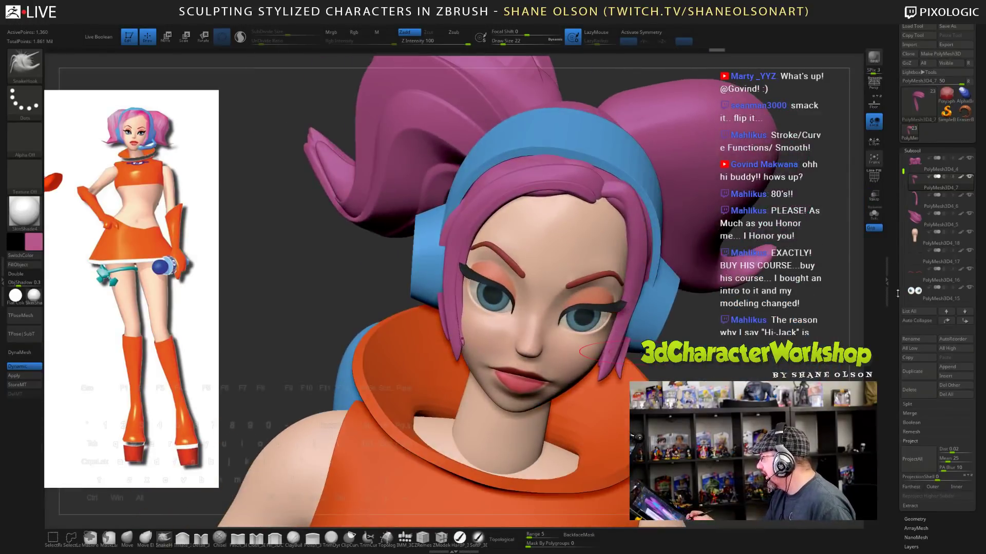
{"action": "left_click", "coordinate": [968, 159]}
{"action": "mouse_move", "coordinate": [705, 220]}
{"action": "left_mouse_down"}
{"action": "mouse_move", "coordinate": [686, 288]}
{"action": "mouse_move", "coordinate": [693, 233]}
{"action": "left_mouse_up"}
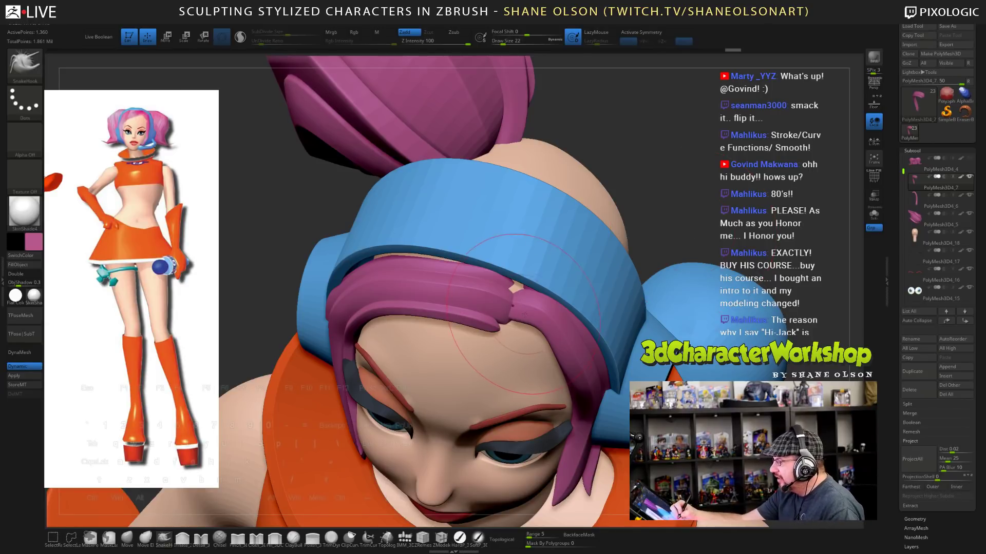
- Move the triple-pointed strand's root against the opposite strand at the parting with SnakeHook at draw size 22
{"action": "right_click_drag", "start_coordinate": [505, 307], "coordinate": [509, 249]}
{"action": "left_click_drag", "start_coordinate": [494, 330], "coordinate": [502, 334]}
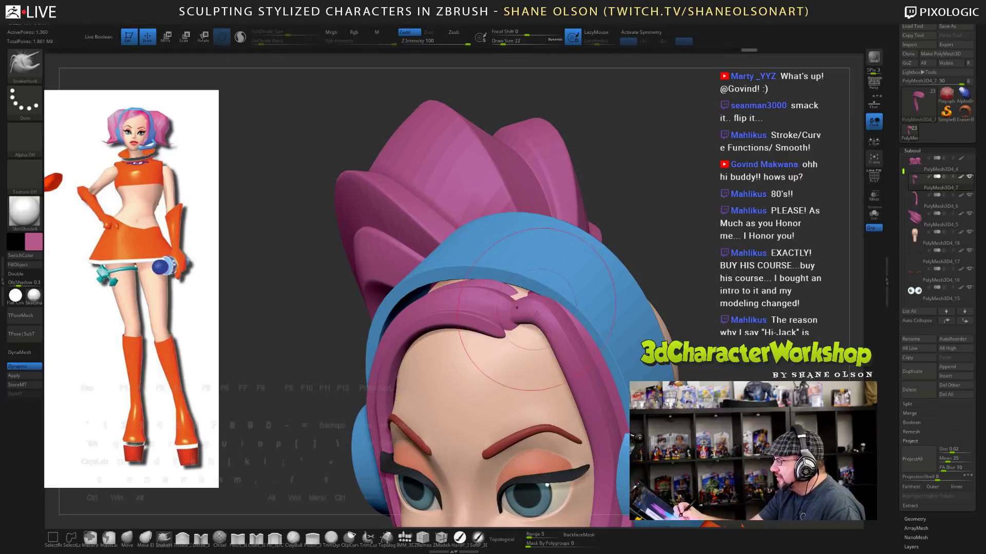
{"action": "right_click_drag", "start_coordinate": [512, 309], "coordinate": [507, 325]}
- Reduce the draw size to 7 and refine the tips of the strand's root where the two strands meet
{"action": "key", "text": "s"}
{"action": "left_click_drag", "start_coordinate": [522, 303], "coordinate": [515, 304]}
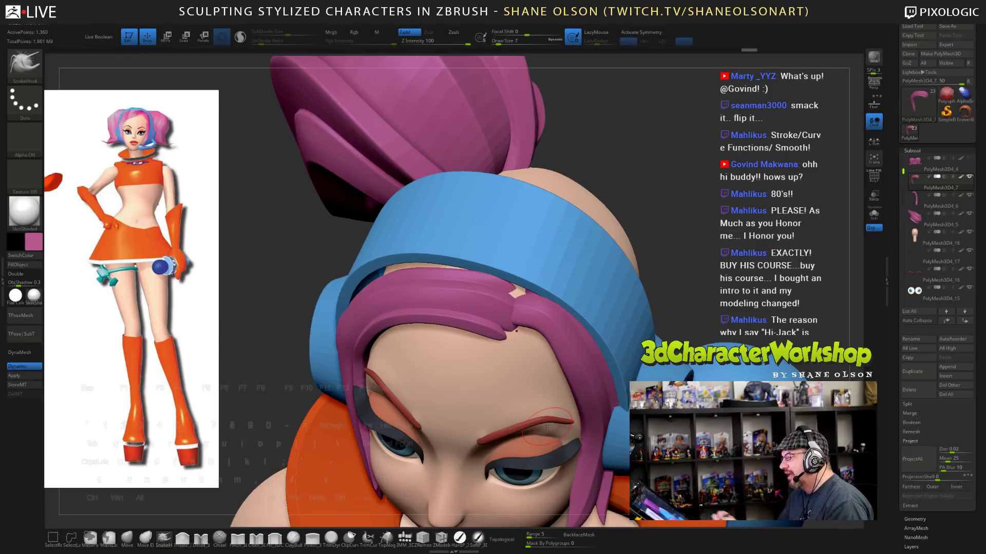
{"action": "right_click_drag", "start_coordinate": [547, 426], "coordinate": [515, 309]}
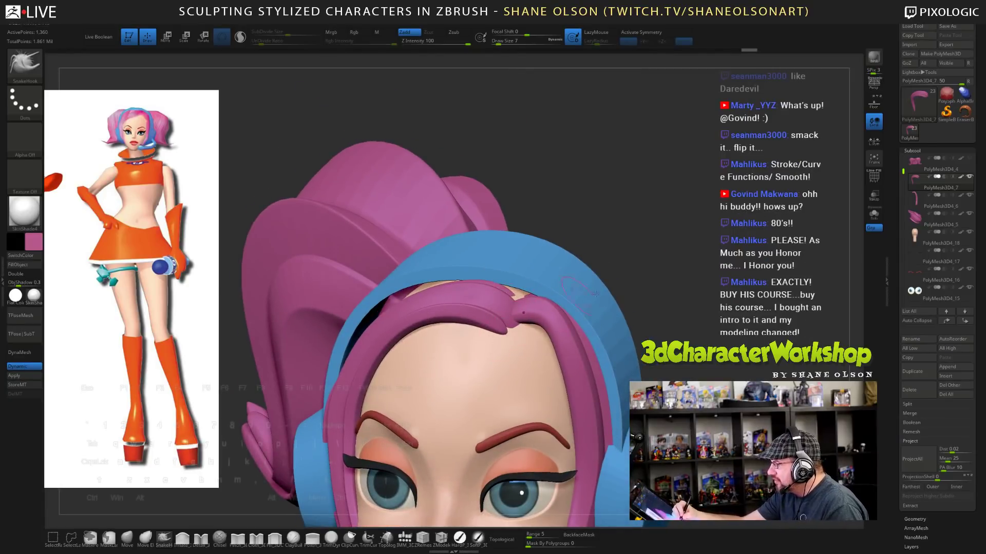
{"action": "right_click_drag", "start_coordinate": [500, 349], "coordinate": [509, 308]}
{"action": "right_click_drag", "start_coordinate": [604, 290], "coordinate": [624, 364]}
{"action": "right_click_drag", "start_coordinate": [516, 308], "coordinate": [520, 289]}
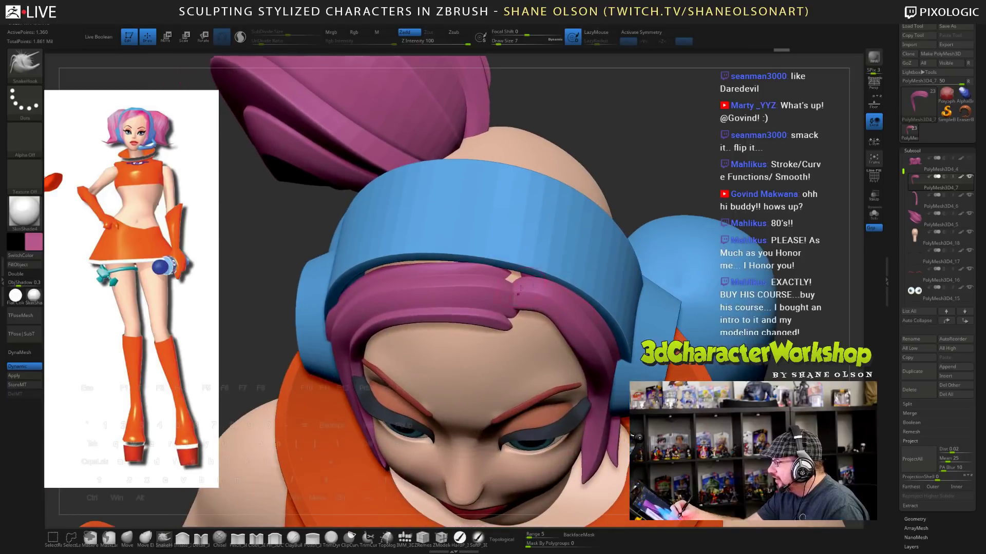
- Select the opposite front strand, PolyMesh3D4_6, and pull its top edge at the parting with draw size 20
{"action": "left_click", "coordinate": [604, 236], "text": "alt"}
{"action": "key", "text": "s"}
{"action": "left_click_drag", "start_coordinate": [633, 201], "coordinate": [637, 200]}
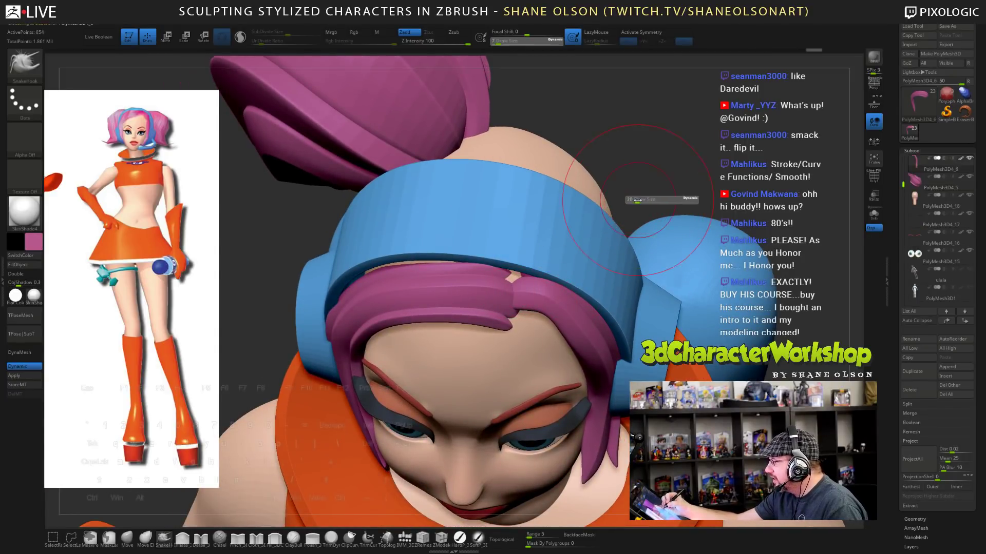
{"action": "mouse_move", "coordinate": [528, 288]}
{"action": "left_mouse_down"}
{"action": "mouse_move", "coordinate": [523, 307]}
{"action": "mouse_move", "coordinate": [528, 296]}
{"action": "left_mouse_up"}
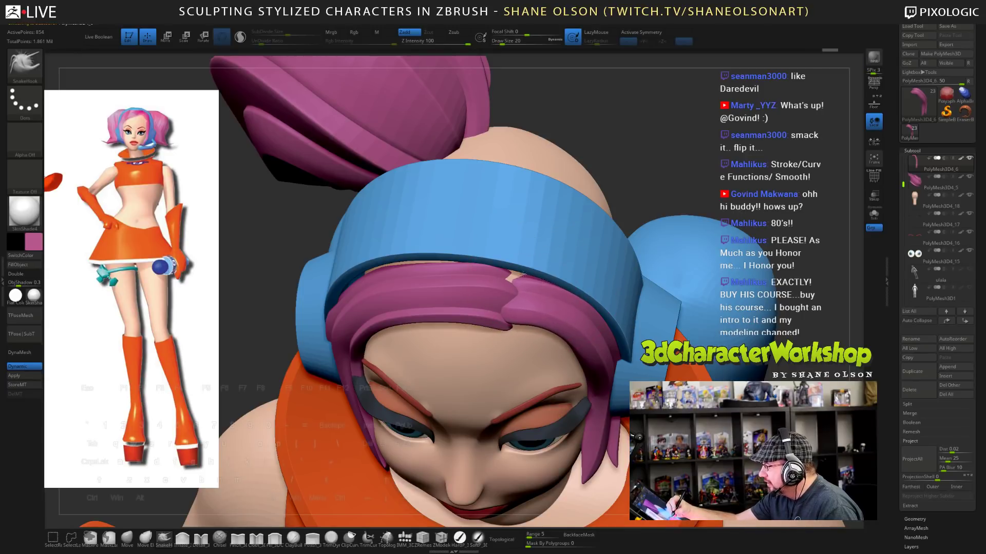
- Make the triple-pointed strand PolyMesh3D4_7 active again and adjust its root over the parting
{"action": "left_click", "coordinate": [503, 271], "text": "alt"}
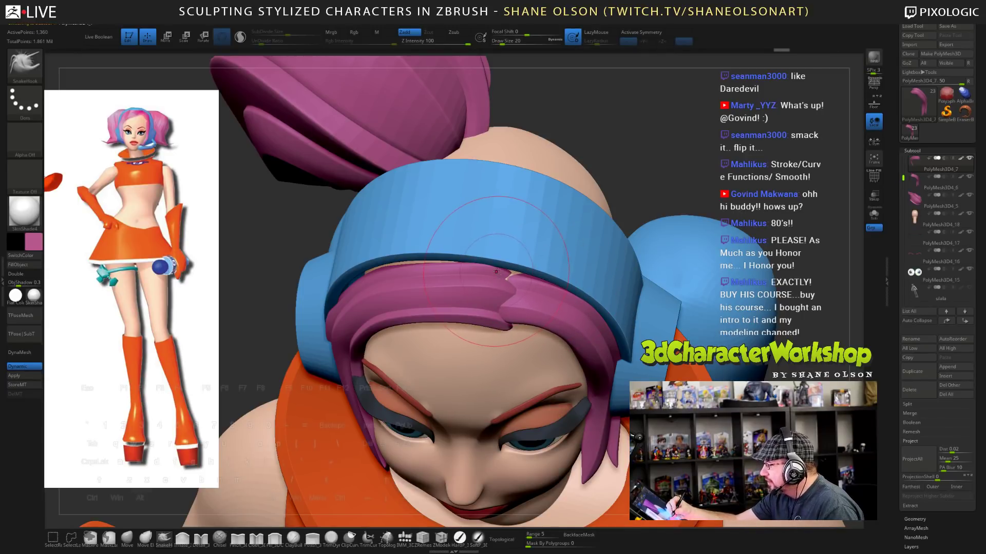
{"action": "mouse_move", "coordinate": [444, 239]}
{"action": "right_mouse_down"}
{"action": "mouse_move", "coordinate": [401, 288]}
{"action": "mouse_move", "coordinate": [400, 308]}
{"action": "right_mouse_up"}
{"action": "right_click_drag", "start_coordinate": [392, 263], "coordinate": [402, 276]}
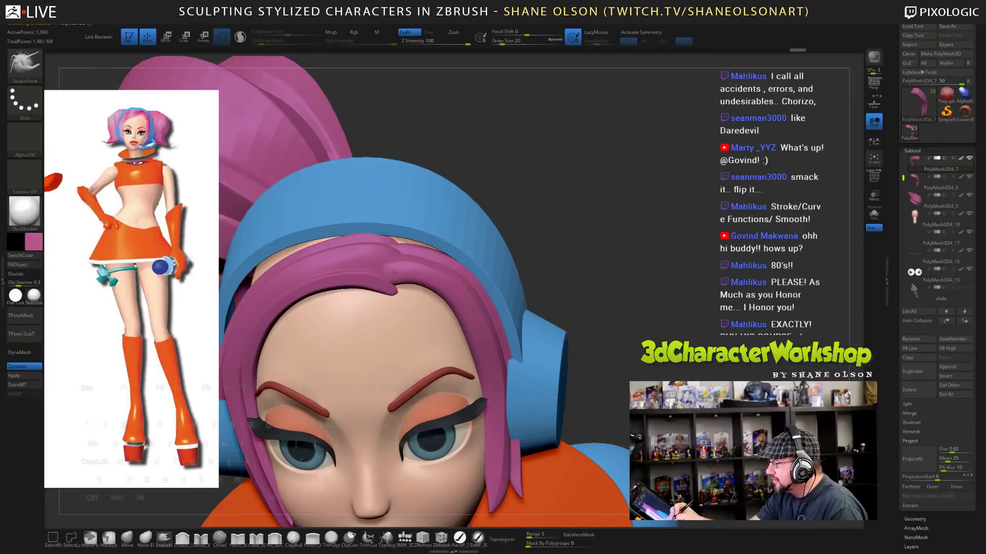
- Select the opposite front strand, PolyMesh3D4_6, and reshape its root at the parting, ending with draw size 23
{"action": "left_click", "coordinate": [392, 271], "text": "alt"}
{"action": "left_click_drag", "start_coordinate": [392, 271], "coordinate": [398, 280]}
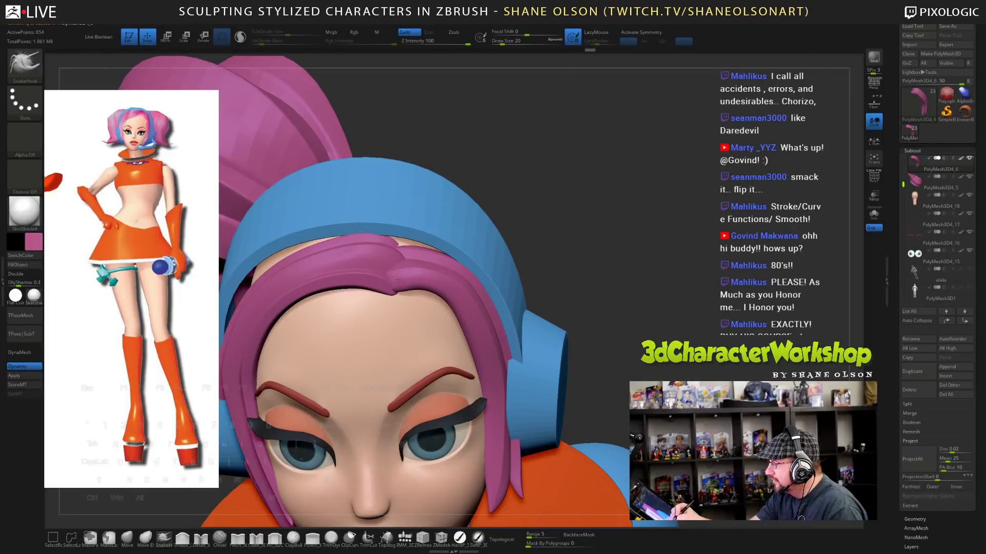
{"action": "mouse_move", "coordinate": [436, 279]}
{"action": "right_mouse_down"}
{"action": "mouse_move", "coordinate": [414, 283]}
{"action": "mouse_move", "coordinate": [628, 284]}
{"action": "mouse_move", "coordinate": [454, 317]}
{"action": "mouse_move", "coordinate": [513, 298]}
{"action": "mouse_move", "coordinate": [682, 308]}
{"action": "mouse_move", "coordinate": [649, 291]}
{"action": "right_mouse_up"}
{"action": "key", "text": "s"}
{"action": "left_click_drag", "start_coordinate": [427, 303], "coordinate": [431, 304]}
{"action": "right_click_drag", "start_coordinate": [454, 311], "coordinate": [400, 312]}
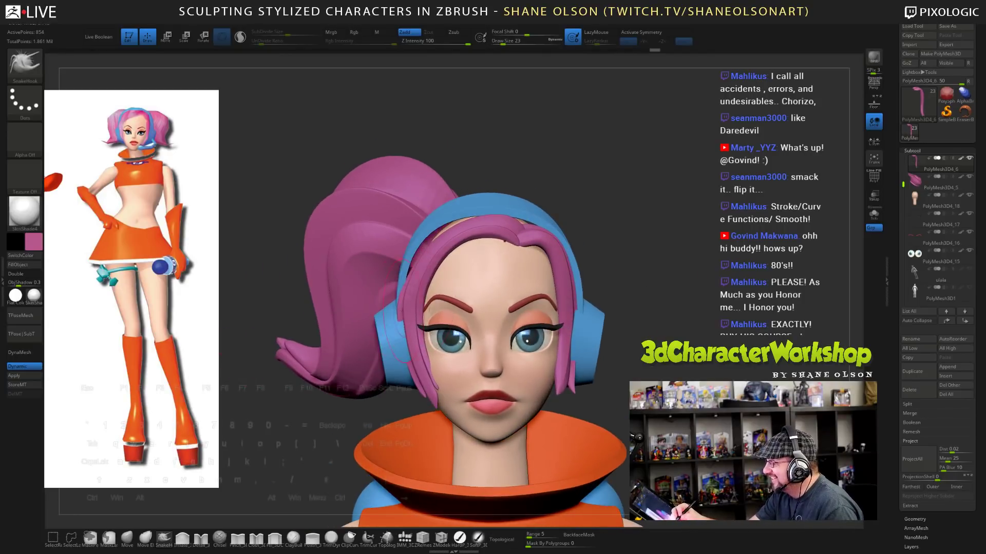
- Make the triple-pointed strand PolyMesh3D4_7 active and refine its side profile in front of the headphone with draw size 31
{"action": "left_click", "coordinate": [404, 306], "text": "alt"}
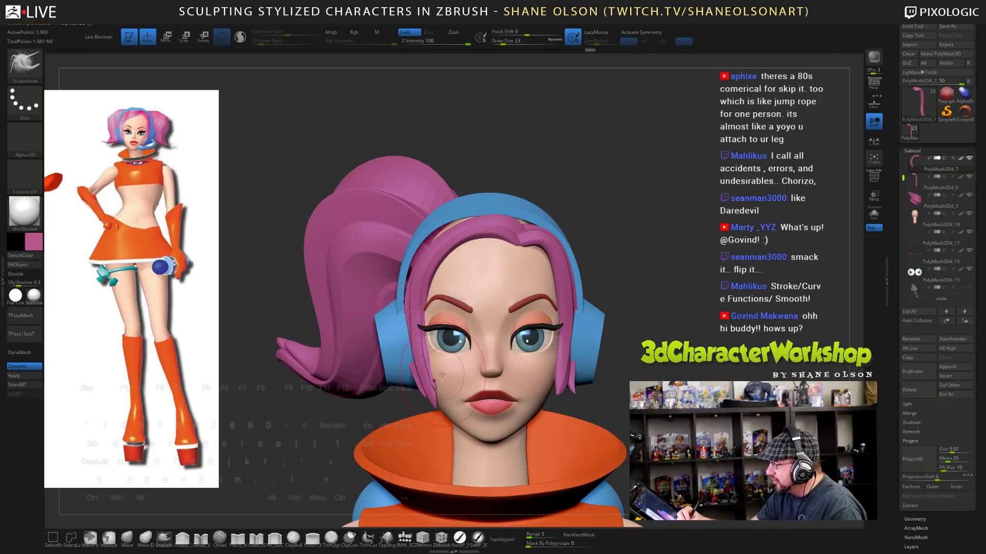
{"action": "right_click_drag", "start_coordinate": [427, 315], "coordinate": [397, 378]}
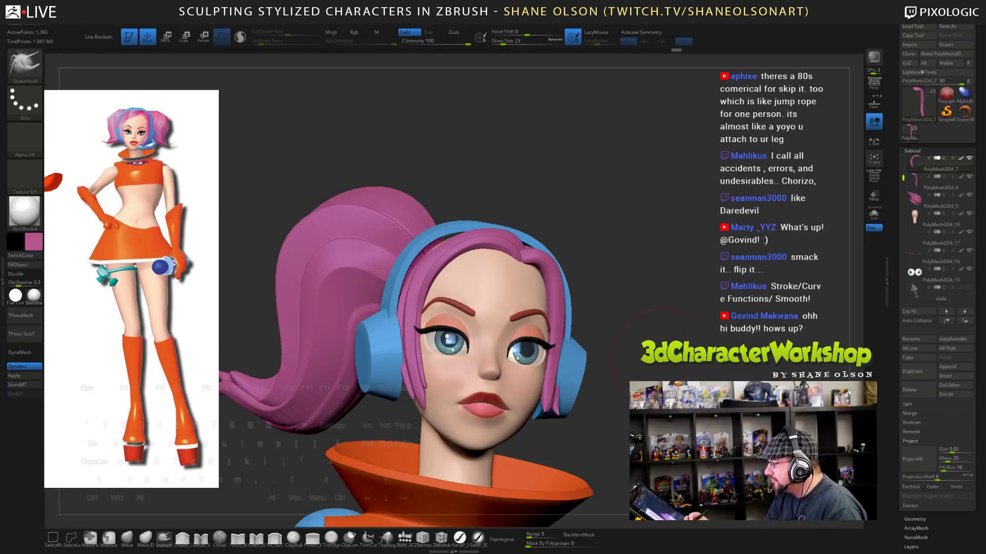
{"action": "left_click_drag", "start_coordinate": [663, 360], "coordinate": [614, 343]}
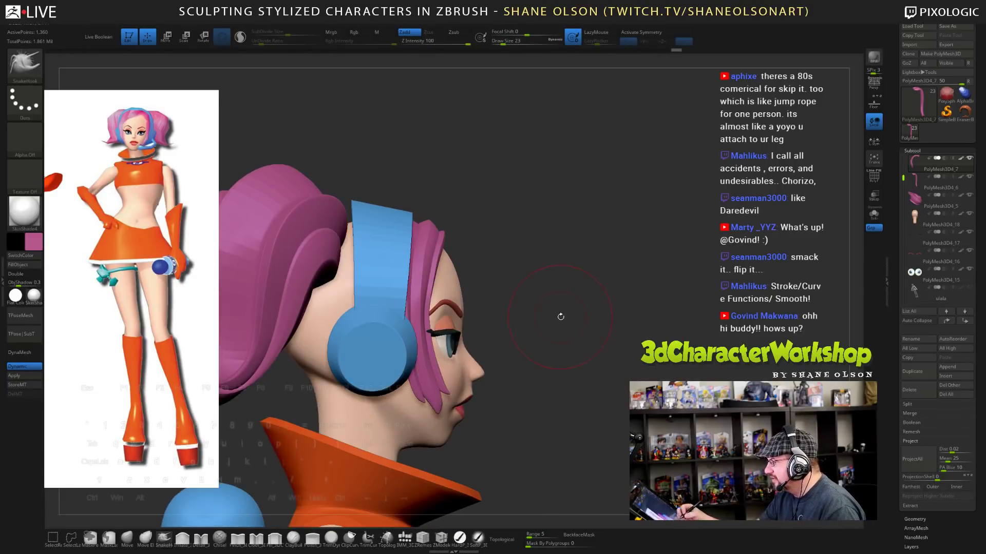
{"action": "key", "text": "bracketright"}
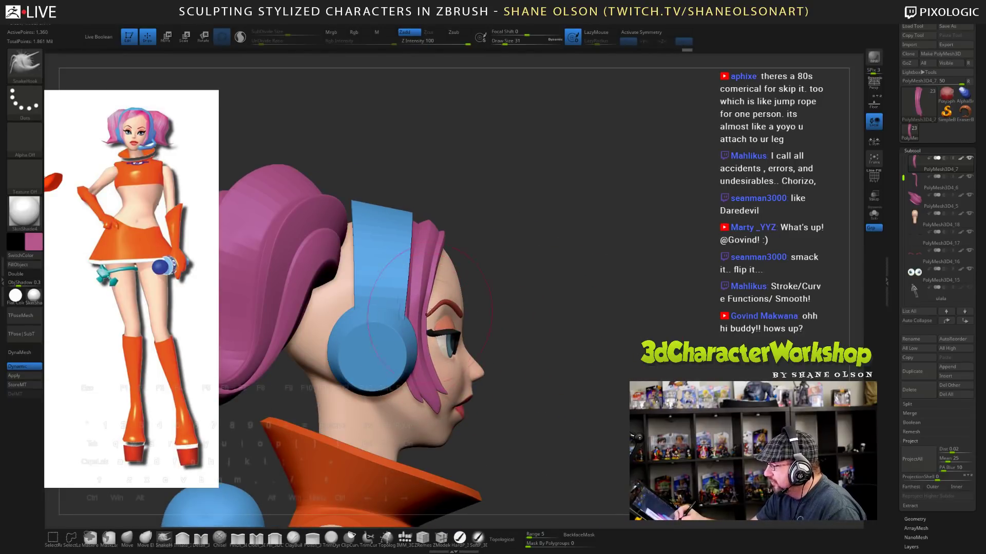
{"action": "mouse_move", "coordinate": [525, 291]}
{"action": "right_mouse_down"}
{"action": "mouse_move", "coordinate": [661, 380]}
{"action": "mouse_move", "coordinate": [651, 333]}
{"action": "mouse_move", "coordinate": [624, 357]}
{"action": "mouse_move", "coordinate": [673, 368]}
{"action": "mouse_move", "coordinate": [660, 370]}
{"action": "mouse_move", "coordinate": [652, 349]}
{"action": "right_mouse_up"}
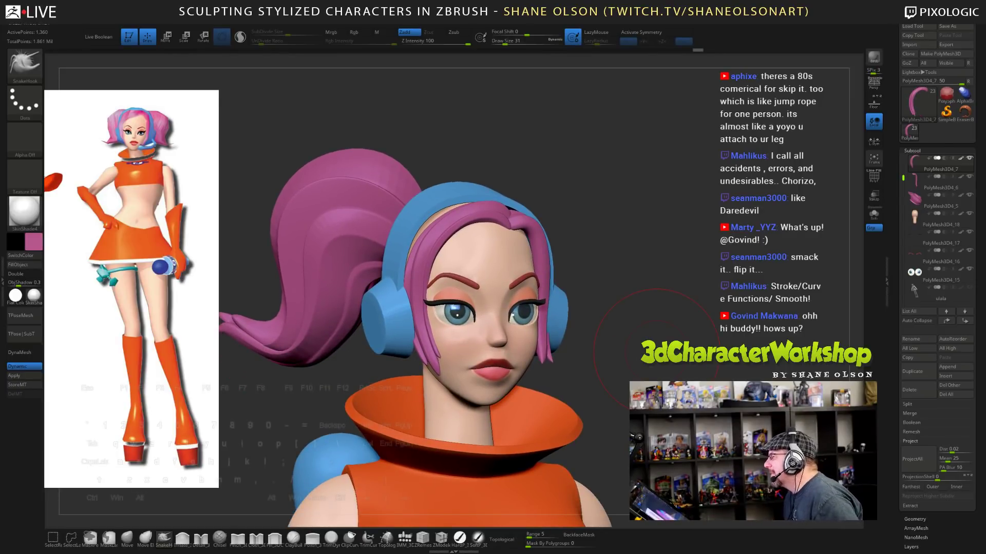
{"action": "mouse_move", "coordinate": [656, 349]}
{"action": "right_mouse_down"}
{"action": "mouse_move", "coordinate": [659, 291]}
{"action": "mouse_move", "coordinate": [667, 311]}
{"action": "right_mouse_up"}
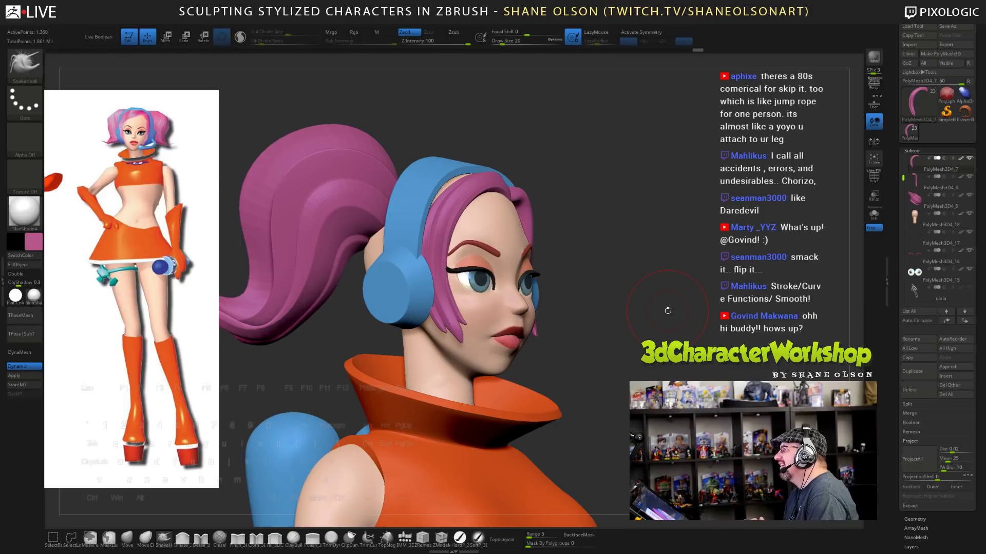
{"action": "mouse_move", "coordinate": [632, 302]}
{"action": "right_mouse_down"}
{"action": "mouse_move", "coordinate": [637, 325]}
{"action": "mouse_move", "coordinate": [609, 254]}
{"action": "mouse_move", "coordinate": [620, 282]}
{"action": "right_mouse_up"}
- Set the draw size to 25 and examine how the triple-pointed strand sits against the headband from several angles
{"action": "key", "text": "s"}
{"action": "left_click", "coordinate": [610, 262]}
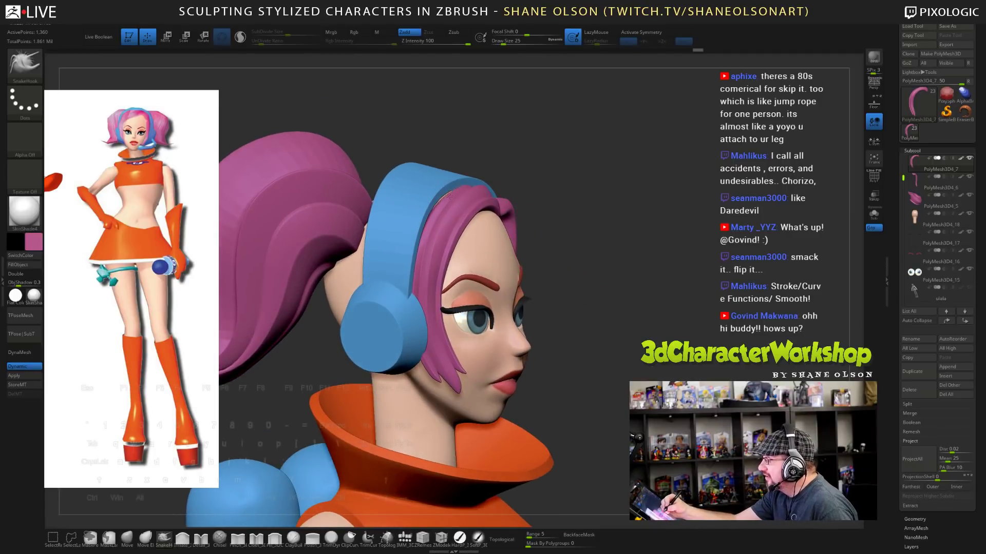
{"action": "mouse_move", "coordinate": [659, 252]}
{"action": "right_mouse_down"}
{"action": "mouse_move", "coordinate": [592, 261]}
{"action": "mouse_move", "coordinate": [570, 251]}
{"action": "right_mouse_up"}
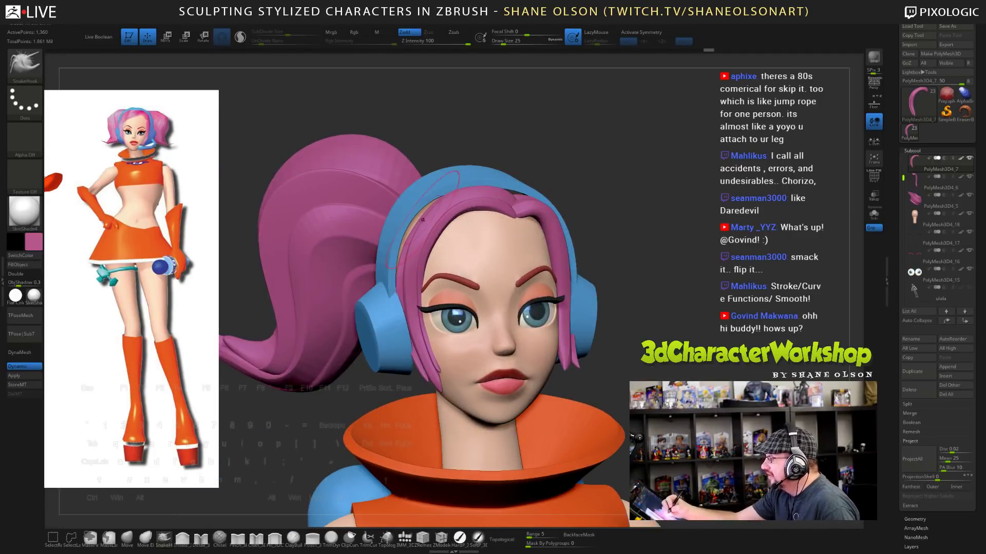
{"action": "right_click_drag", "start_coordinate": [415, 226], "coordinate": [683, 331]}
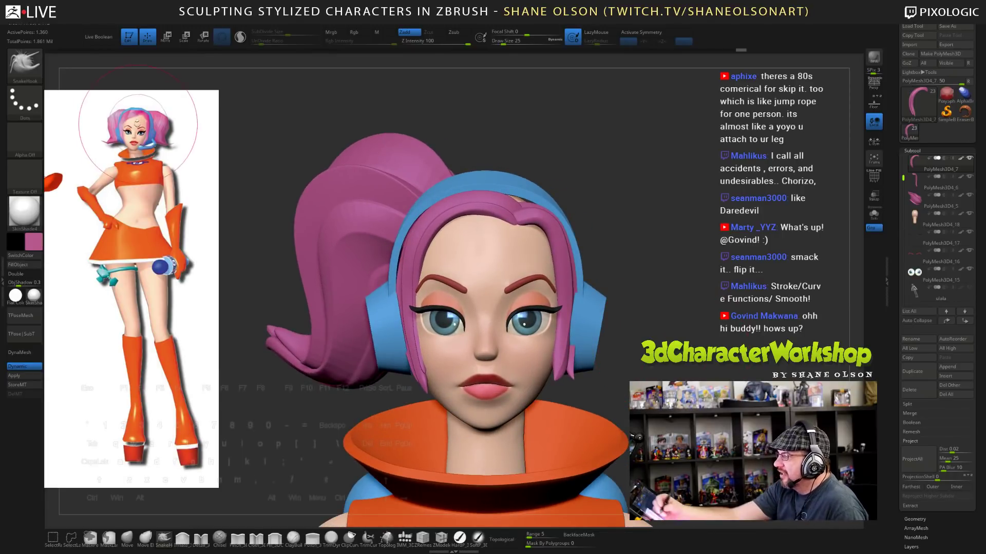
{"action": "right_click_drag", "start_coordinate": [670, 354], "coordinate": [684, 365]}
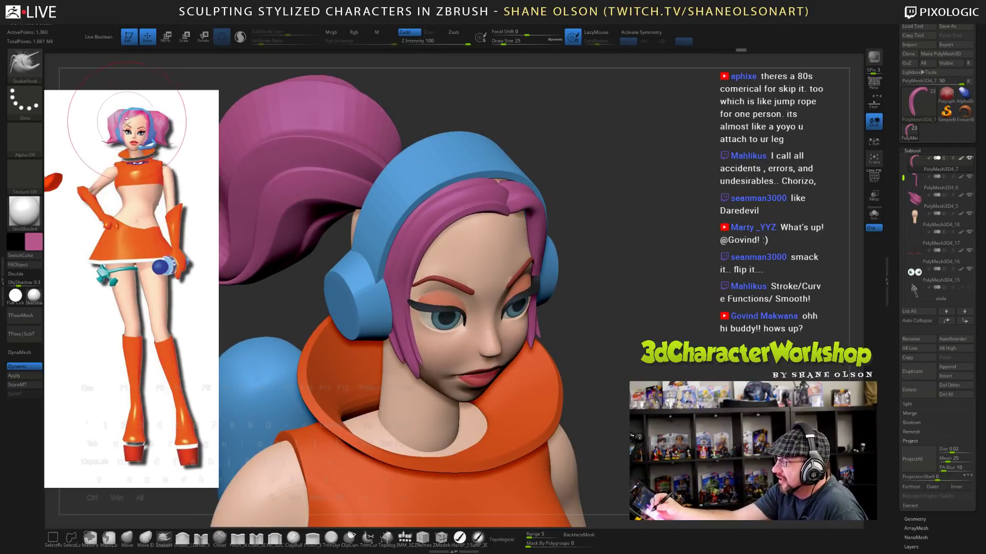
{"action": "right_click_drag", "start_coordinate": [127, 123], "coordinate": [147, 125]}
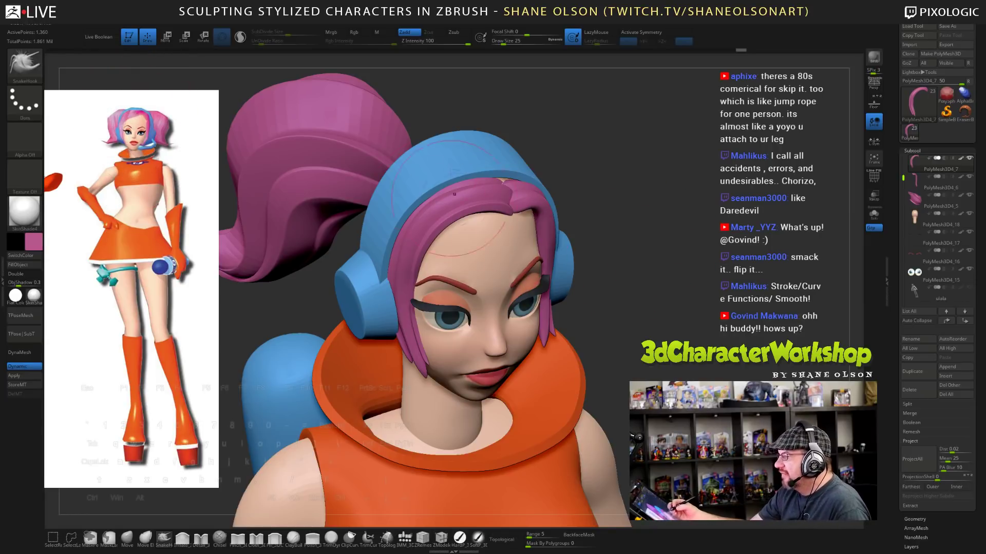
{"action": "right_click_drag", "start_coordinate": [120, 134], "coordinate": [98, 123], "text": "shift"}
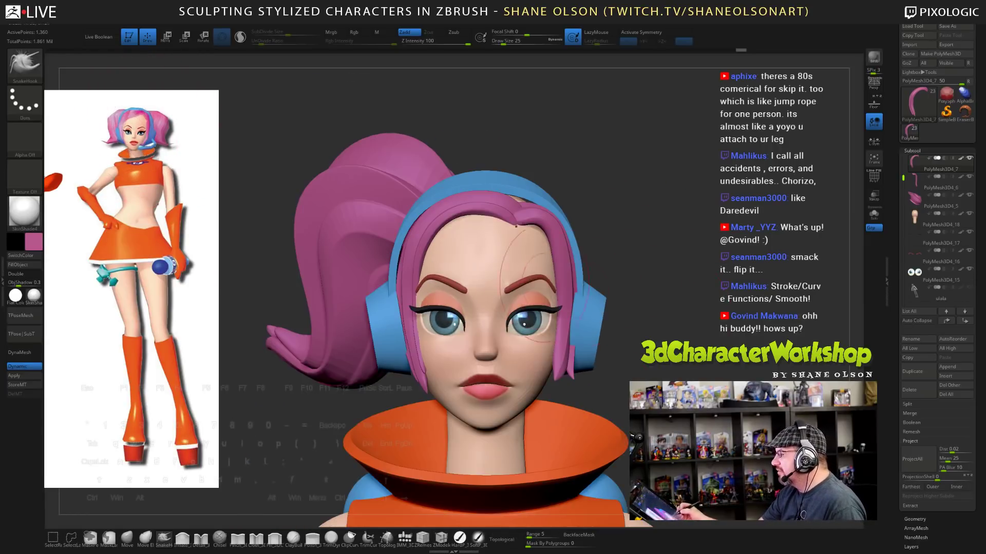
- Reduce the draw size to 18 and reshape the triple-pointed strand's upper section along the forehead
{"action": "right_click_drag", "start_coordinate": [516, 225], "coordinate": [672, 339]}
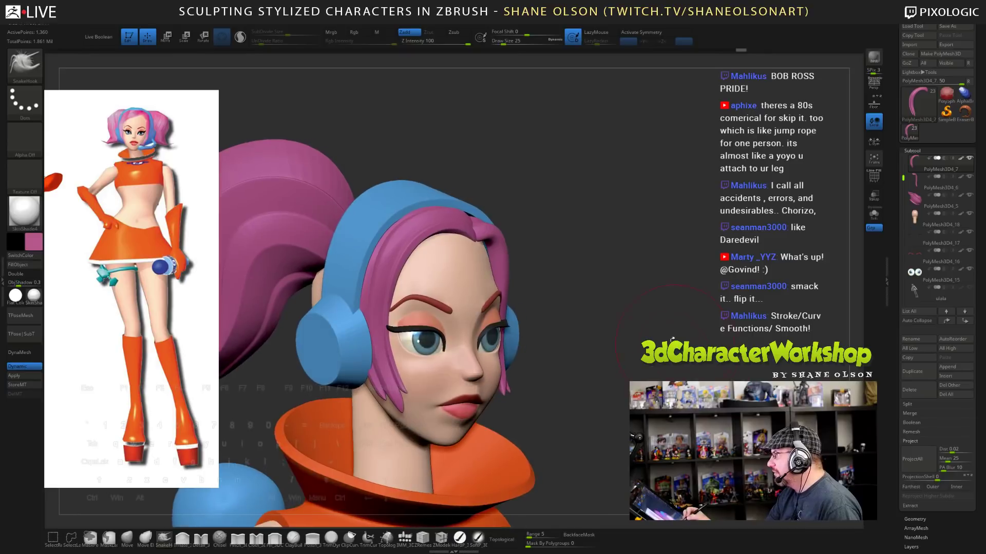
{"action": "mouse_move", "coordinate": [672, 340]}
{"action": "left_mouse_down", "text": "alt"}
{"action": "mouse_move", "coordinate": [717, 363]}
{"action": "mouse_move", "coordinate": [742, 362]}
{"action": "mouse_move", "coordinate": [676, 341]}
{"action": "left_mouse_up", "text": "alt"}
{"action": "key", "text": "s"}
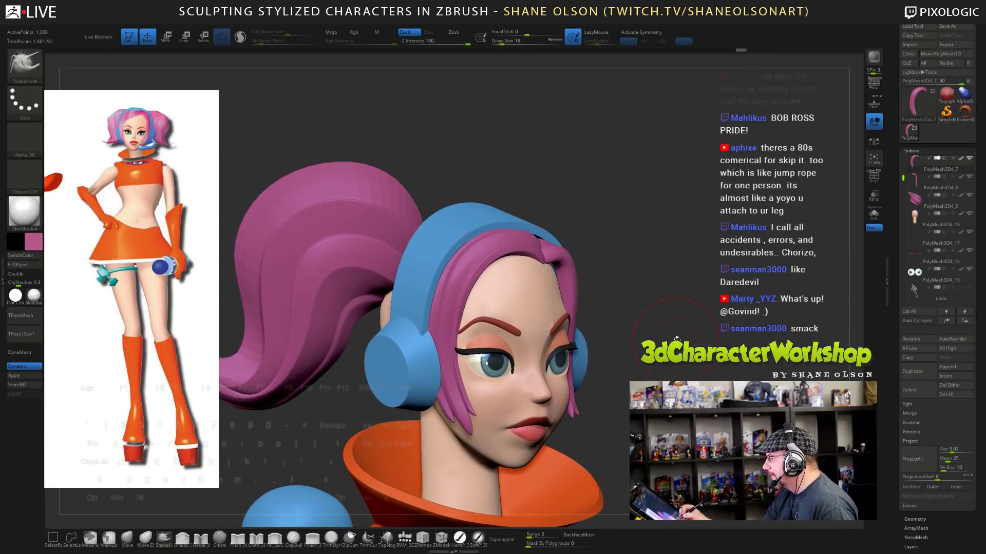
{"action": "right_click_drag", "start_coordinate": [676, 339], "coordinate": [608, 293]}
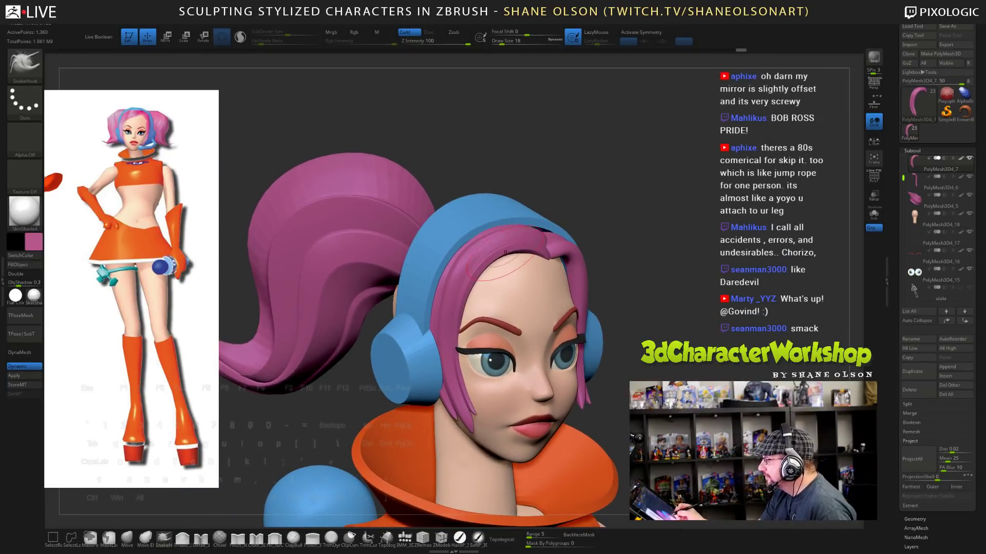
{"action": "right_click_drag", "start_coordinate": [537, 275], "coordinate": [523, 301]}
{"action": "mouse_move", "coordinate": [523, 301]}
{"action": "left_mouse_down"}
{"action": "mouse_move", "coordinate": [508, 289]}
{"action": "mouse_move", "coordinate": [511, 270]}
{"action": "left_mouse_up"}
- Set the draw size to 22 and pull the triple-pointed strand's top toward the headband to cover the gap at the parting
{"action": "right_click_drag", "start_coordinate": [507, 286], "coordinate": [515, 283]}
{"action": "key", "text": "s"}
{"action": "left_click_drag", "start_coordinate": [513, 244], "coordinate": [510, 238]}
{"action": "right_click_drag", "start_coordinate": [505, 303], "coordinate": [515, 308]}
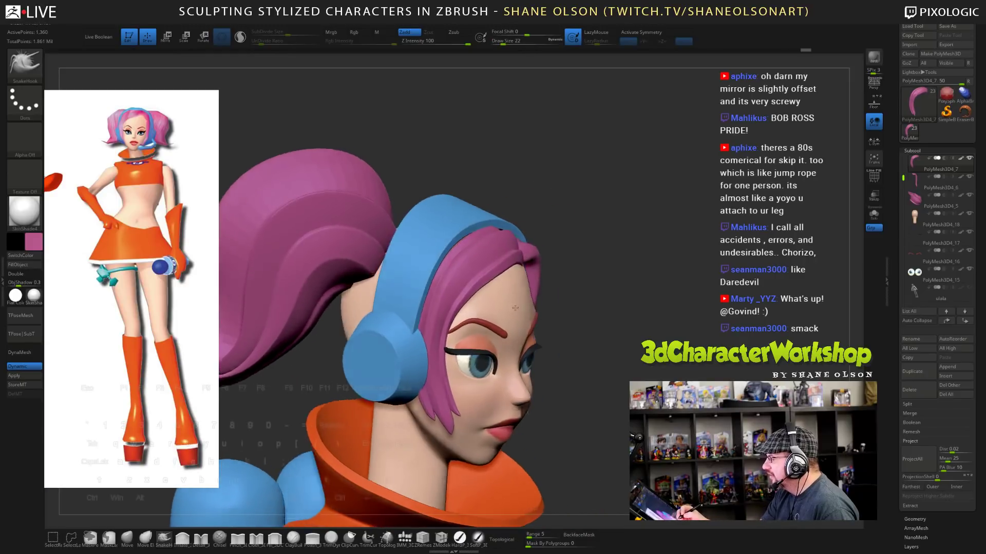
{"action": "left_click_drag", "start_coordinate": [515, 308], "coordinate": [518, 253]}
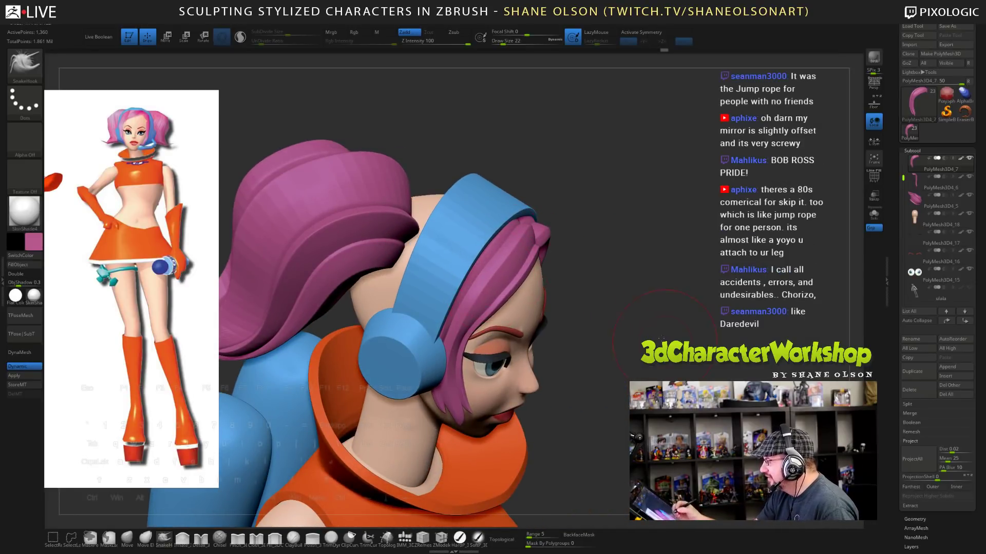
{"action": "left_click_drag", "start_coordinate": [709, 287], "coordinate": [651, 308]}
{"action": "left_click_drag", "start_coordinate": [724, 338], "coordinate": [712, 318], "text": "alt"}
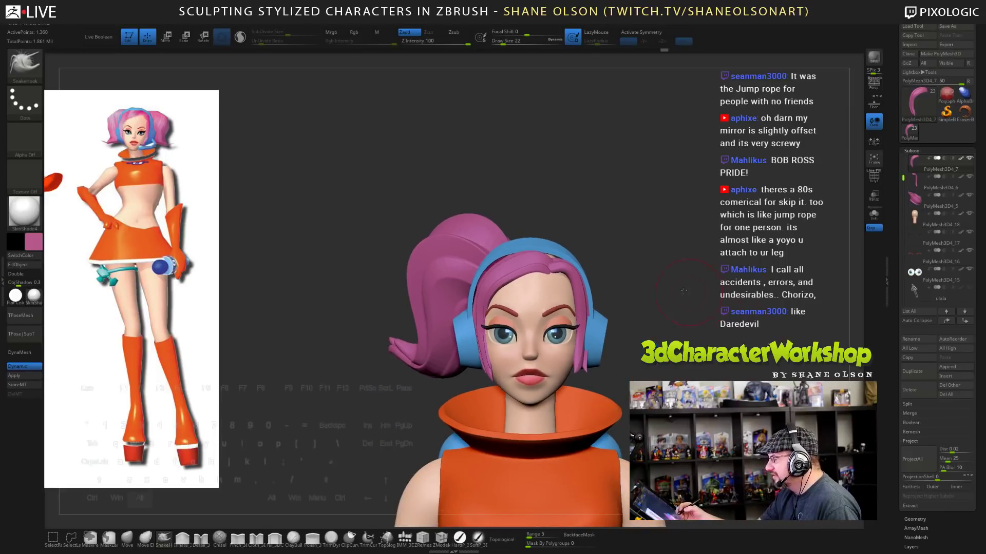
- Widen the triple-pointed strand's sweep over the forehead with draw sizes 20 and 27
{"action": "mouse_move", "coordinate": [667, 285]}
{"action": "left_mouse_down", "text": "alt"}
{"action": "mouse_move", "coordinate": [652, 272]}
{"action": "mouse_move", "coordinate": [612, 272]}
{"action": "mouse_move", "coordinate": [678, 280]}
{"action": "left_mouse_up", "text": "alt"}
{"action": "key", "text": "s"}
{"action": "left_click", "coordinate": [507, 267]}
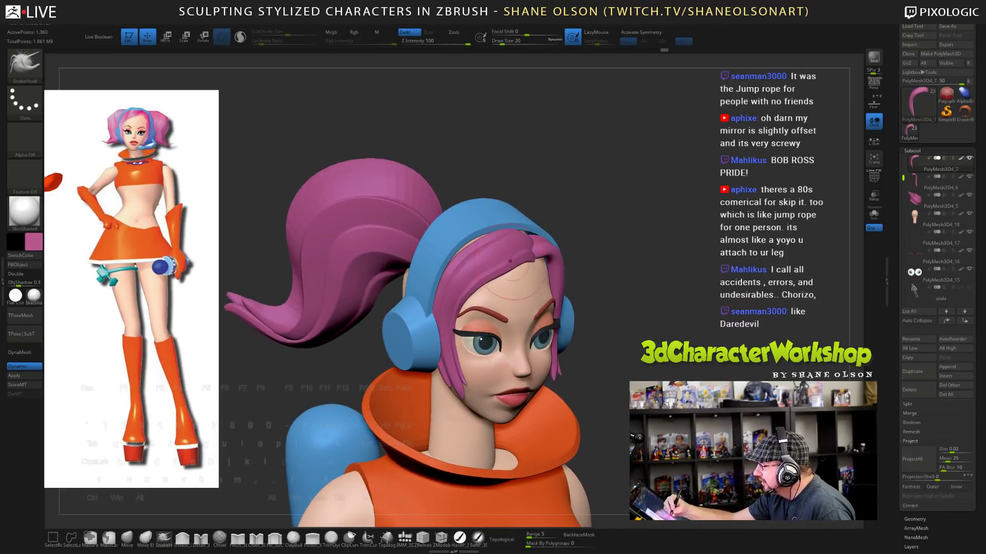
{"action": "mouse_move", "coordinate": [502, 271]}
{"action": "left_mouse_down"}
{"action": "mouse_move", "coordinate": [474, 288]}
{"action": "mouse_move", "coordinate": [503, 263]}
{"action": "mouse_move", "coordinate": [491, 261]}
{"action": "mouse_move", "coordinate": [548, 286]}
{"action": "mouse_move", "coordinate": [559, 315]}
{"action": "mouse_move", "coordinate": [538, 263]}
{"action": "mouse_move", "coordinate": [605, 272]}
{"action": "mouse_move", "coordinate": [654, 296]}
{"action": "mouse_move", "coordinate": [719, 297]}
{"action": "mouse_move", "coordinate": [648, 298]}
{"action": "left_mouse_up"}
{"action": "key", "text": "s"}
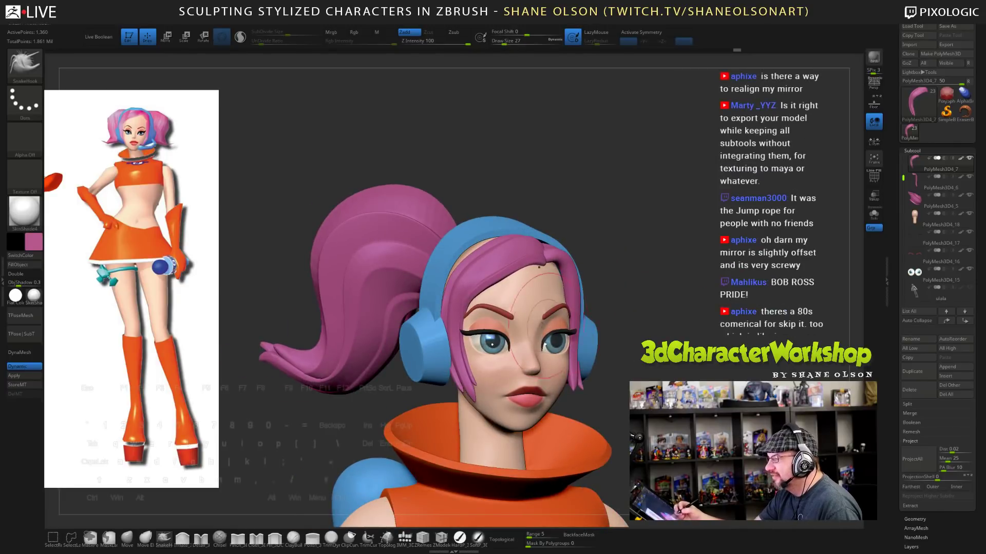
{"action": "left_click_drag", "start_coordinate": [728, 359], "coordinate": [657, 421]}
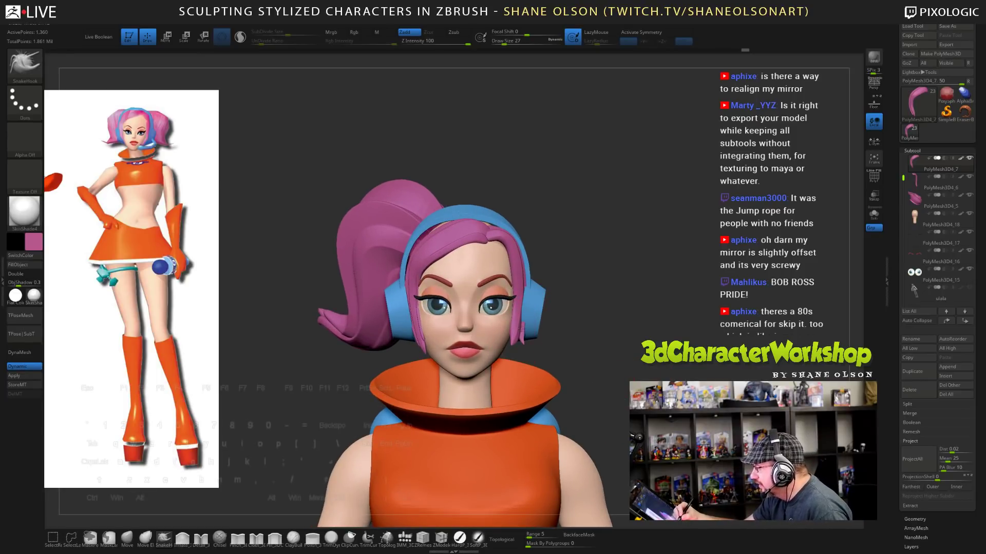
- Select the opposite front strand, PolyMesh3D4_6, adjust its lower tips beside the cheek with draw size 27, and save the file
{"action": "left_click", "coordinate": [522, 335], "text": "alt"}
{"action": "left_click_drag", "start_coordinate": [522, 335], "coordinate": [517, 334]}
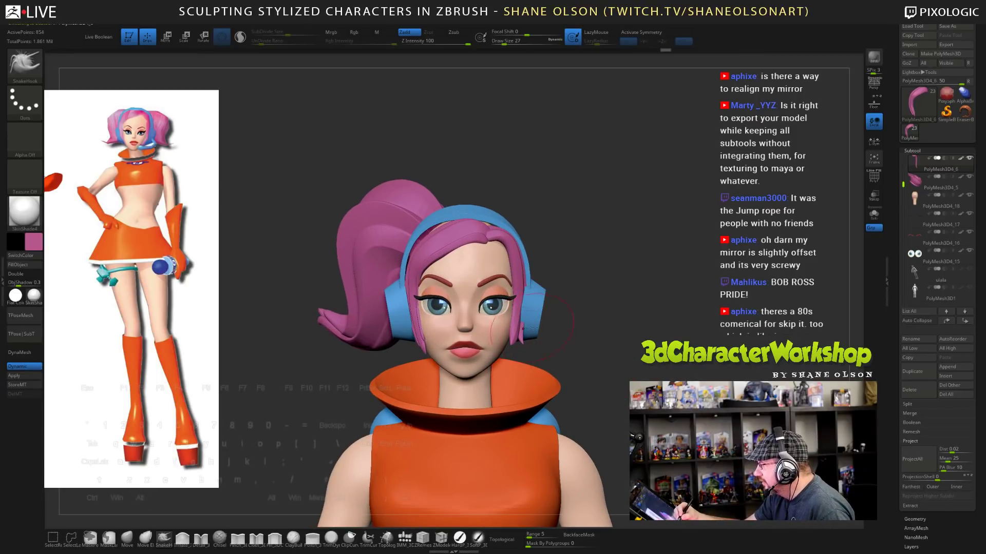
{"action": "left_click_drag", "start_coordinate": [592, 340], "coordinate": [591, 332], "text": "alt"}
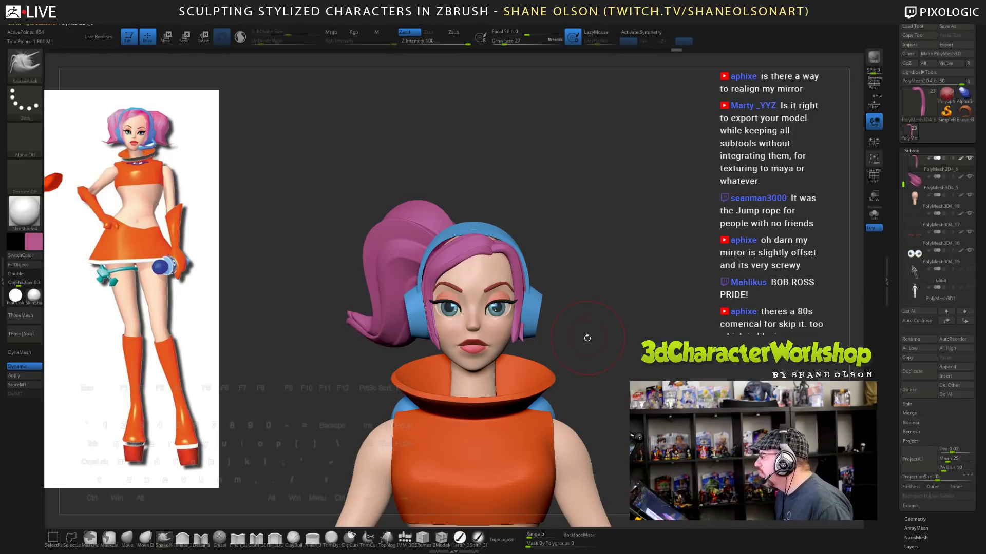
{"action": "left_click_drag", "start_coordinate": [677, 273], "coordinate": [661, 253], "text": "alt"}
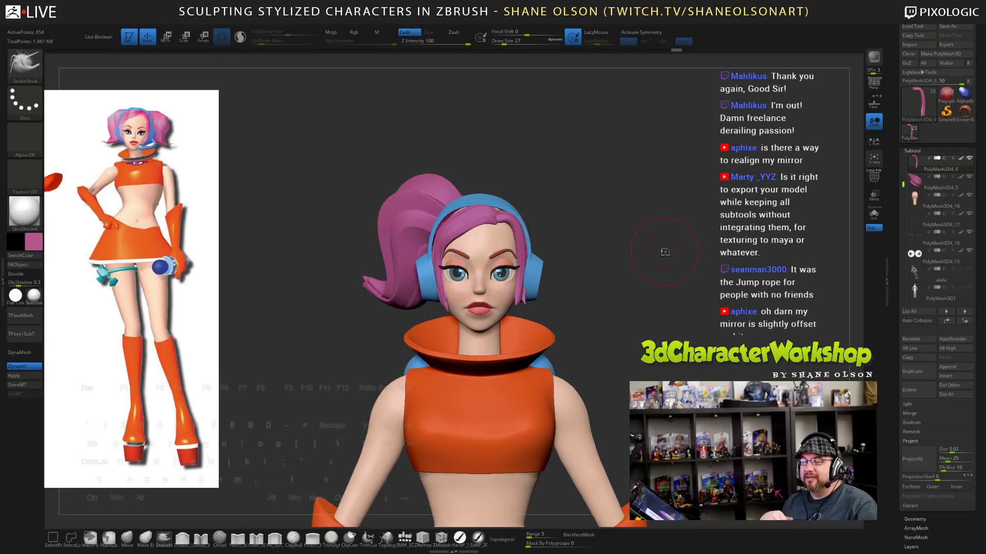
{"action": "key", "text": "ctrl+s"}
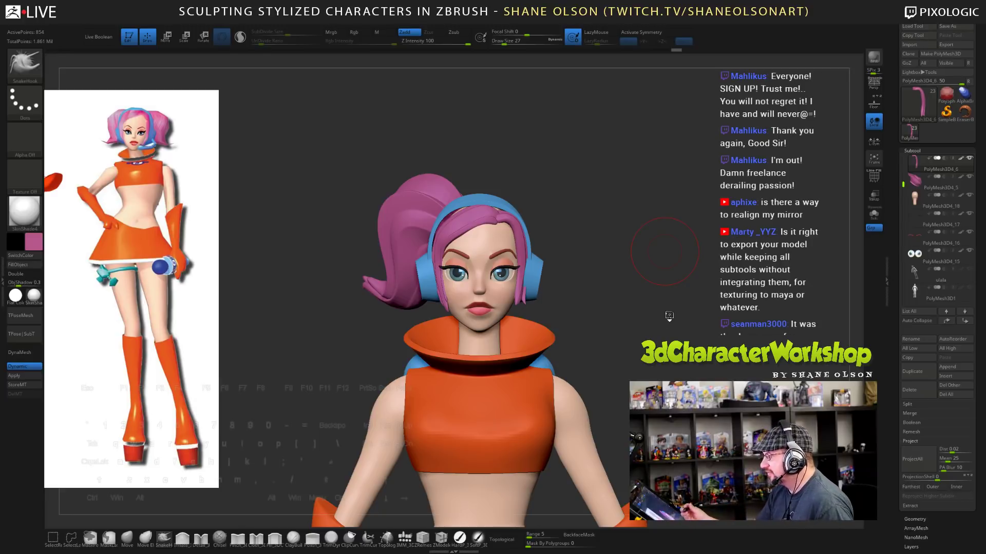
- Make the triple-pointed strand PolyMesh3D4_7 active and show the hidden pigtail subtool PolyMesh3D4_4
{"action": "mouse_move", "coordinate": [655, 343]}
{"action": "left_mouse_down"}
{"action": "mouse_move", "coordinate": [644, 293]}
{"action": "mouse_move", "coordinate": [672, 317]}
{"action": "mouse_move", "coordinate": [622, 283]}
{"action": "mouse_move", "coordinate": [648, 290]}
{"action": "mouse_move", "coordinate": [610, 276]}
{"action": "mouse_move", "coordinate": [642, 330]}
{"action": "left_mouse_up"}
{"action": "left_click", "coordinate": [524, 300], "text": "alt"}
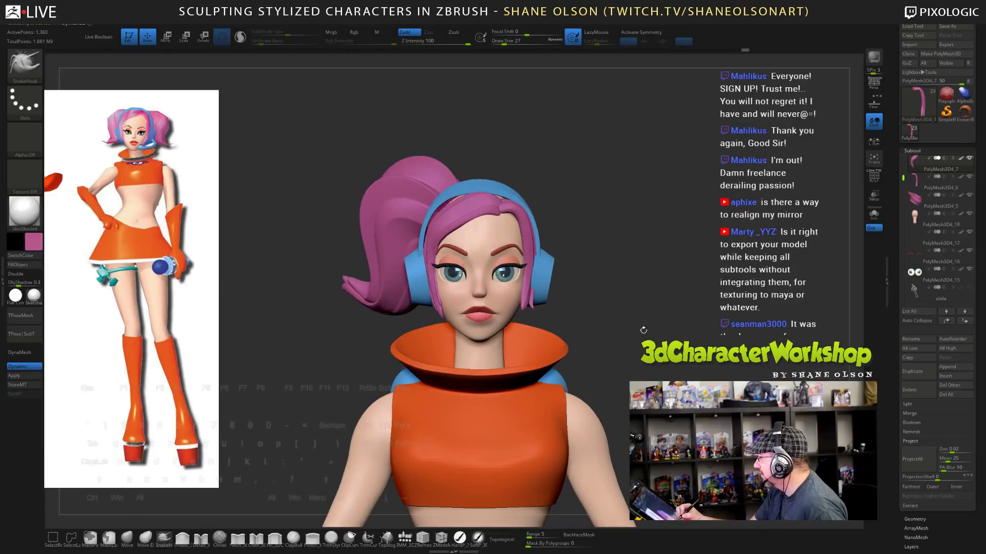
{"action": "scroll", "coordinate": [964, 193], "scroll_direction": "up", "scroll_amount": 3}
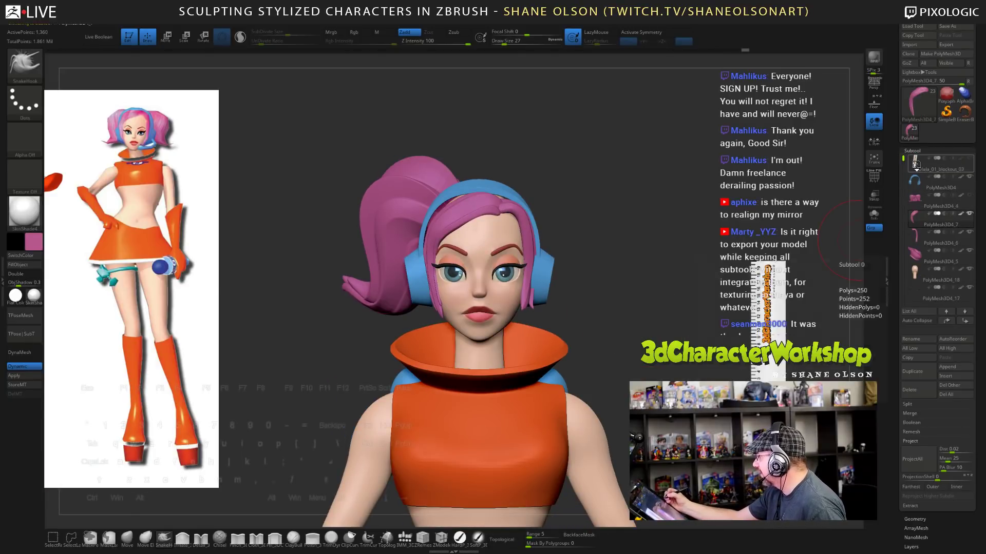
{"action": "left_click", "coordinate": [968, 197]}
{"action": "left_click_drag", "start_coordinate": [724, 354], "coordinate": [696, 373]}
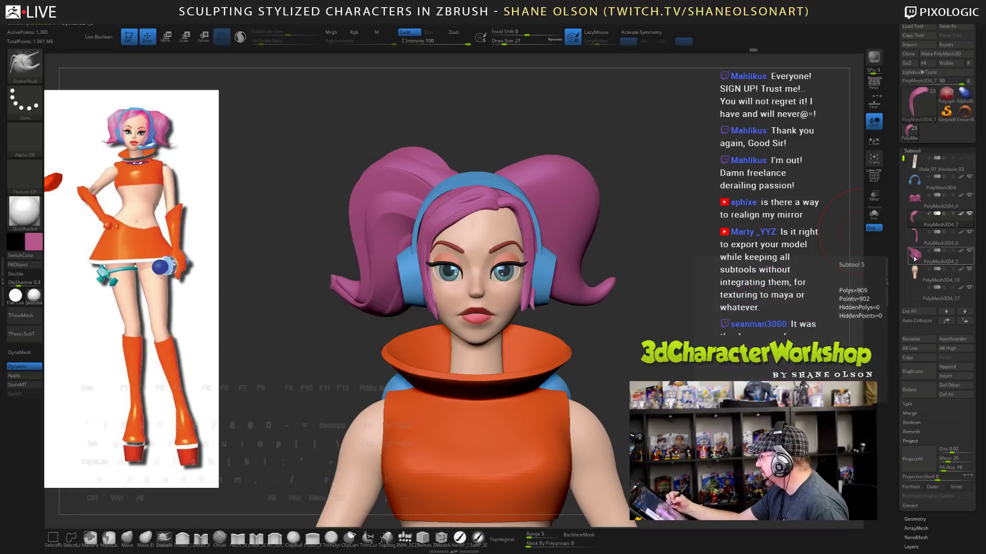
- Select the reshaped pigtail, PolyMesh3D4_5, and mirror it to the opposite side of the head
{"action": "left_click", "coordinate": [935, 255]}
{"action": "key", "text": "space"}
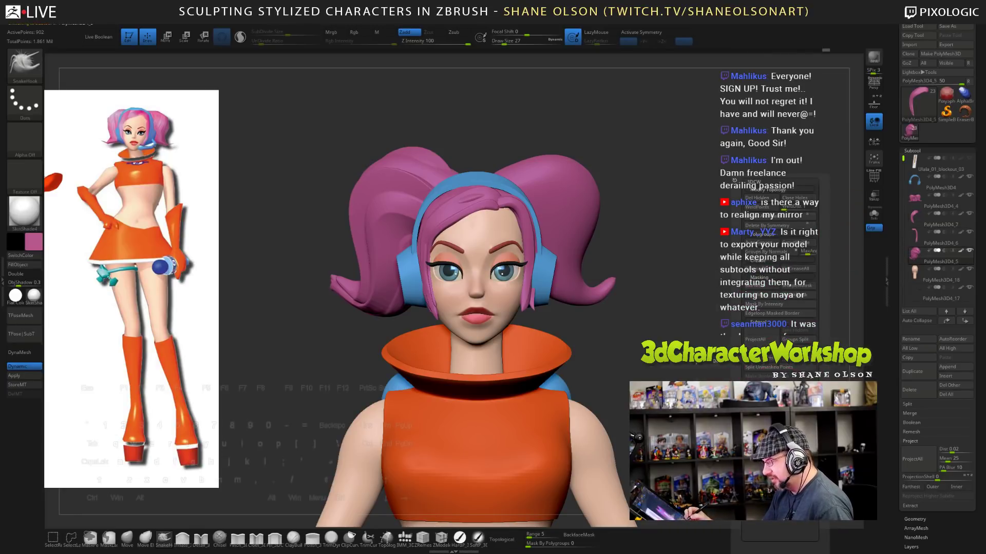
{"action": "left_click", "coordinate": [772, 218]}
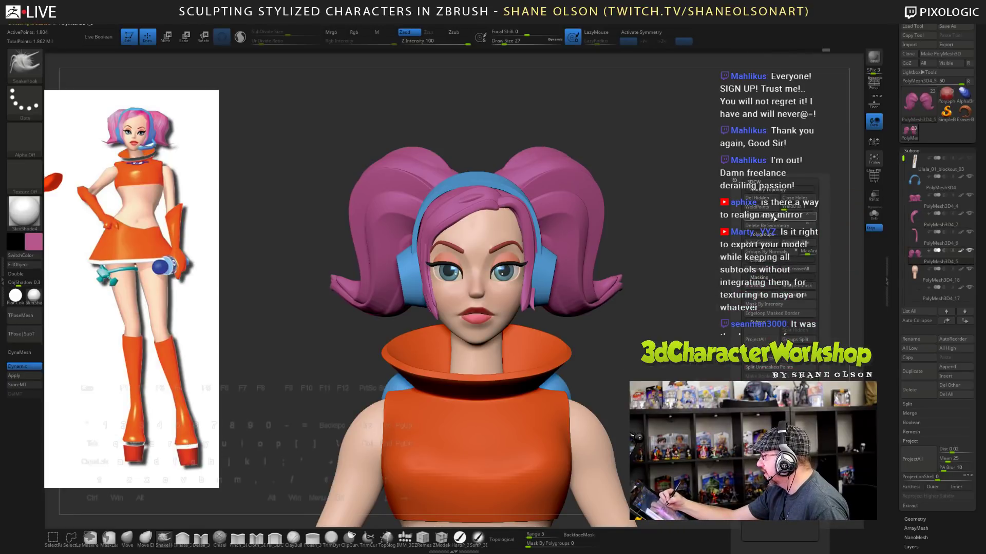
{"action": "mouse_move", "coordinate": [825, 125]}
{"action": "left_mouse_down"}
{"action": "mouse_move", "coordinate": [691, 381]}
{"action": "mouse_move", "coordinate": [690, 349]}
{"action": "mouse_move", "coordinate": [719, 359]}
{"action": "mouse_move", "coordinate": [680, 366]}
{"action": "mouse_move", "coordinate": [697, 374]}
{"action": "mouse_move", "coordinate": [659, 313]}
{"action": "mouse_move", "coordinate": [754, 313]}
{"action": "mouse_move", "coordinate": [701, 313]}
{"action": "mouse_move", "coordinate": [675, 337]}
{"action": "left_mouse_up"}
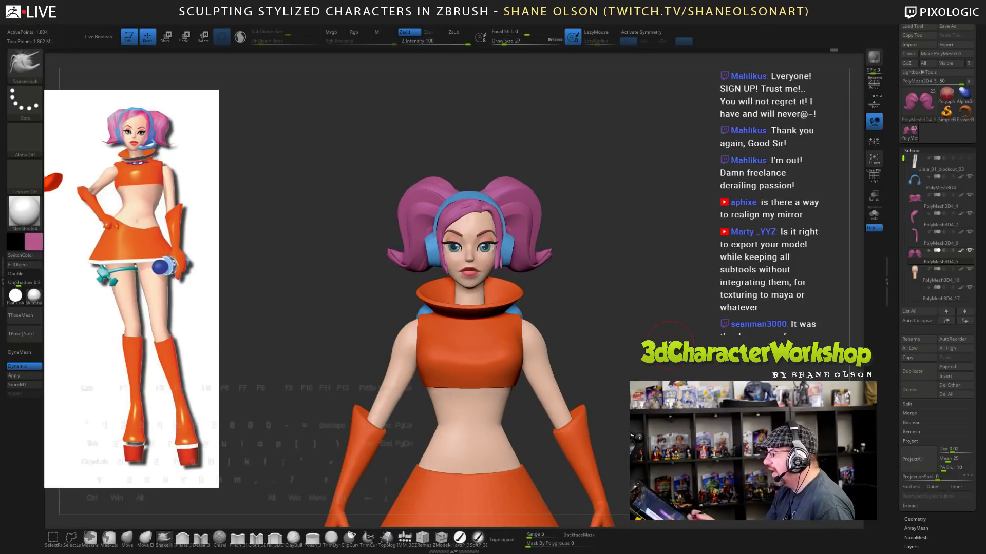
{"action": "left_click_drag", "start_coordinate": [635, 352], "coordinate": [683, 398], "text": "alt"}
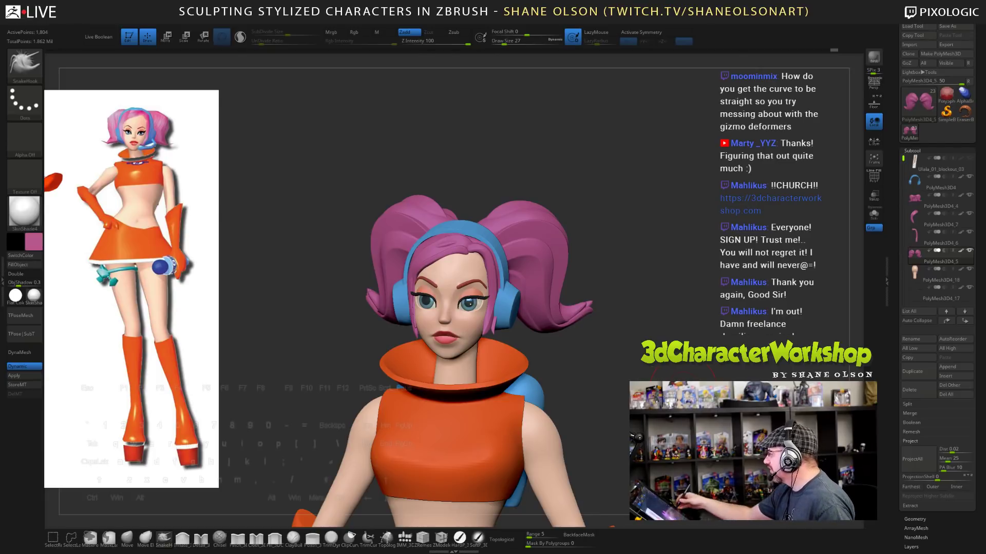
{"action": "left_click_drag", "start_coordinate": [679, 368], "coordinate": [635, 248], "text": "shift"}
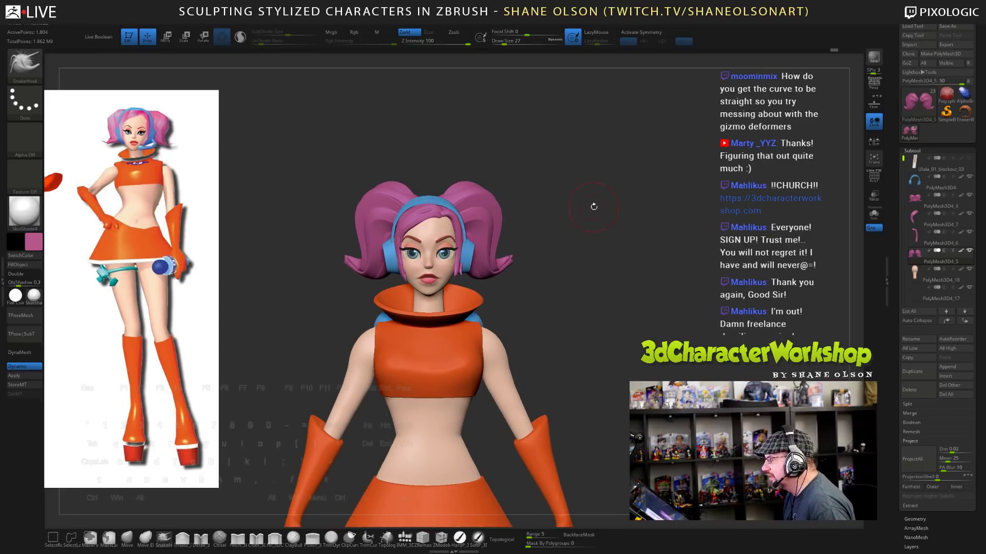
- Select the hair subtool PolyMesh3D4_4 and switch to the insert-mesh hair curve brush with the Flat_triple strand
{"action": "left_click_drag", "start_coordinate": [593, 206], "coordinate": [663, 217], "text": "alt"}
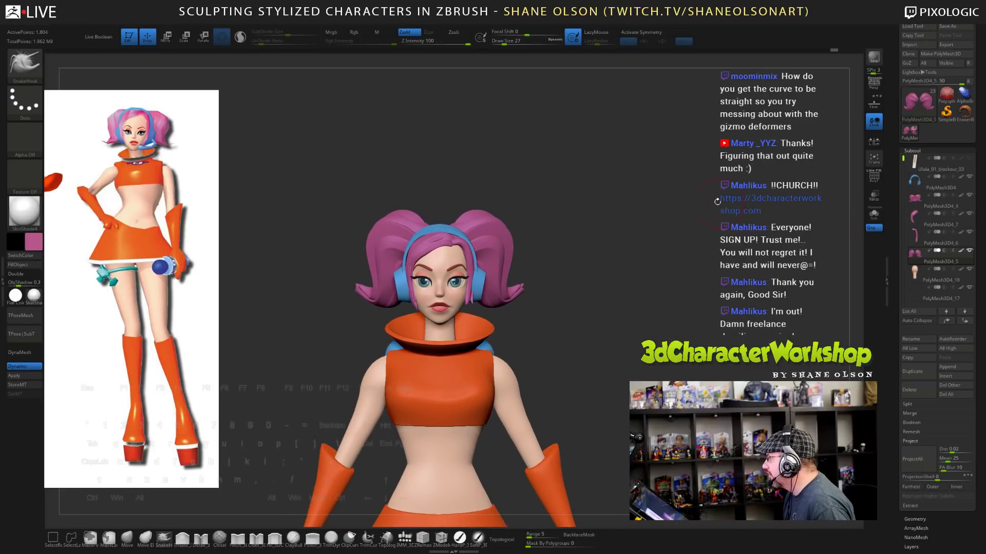
{"action": "left_click_drag", "start_coordinate": [717, 202], "coordinate": [524, 229]}
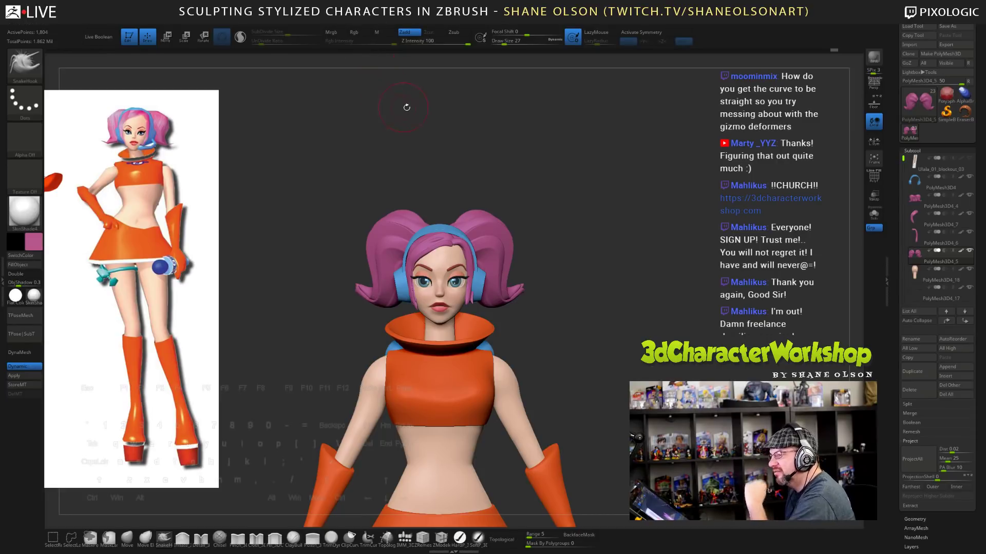
{"action": "left_click", "coordinate": [484, 223], "text": "alt"}
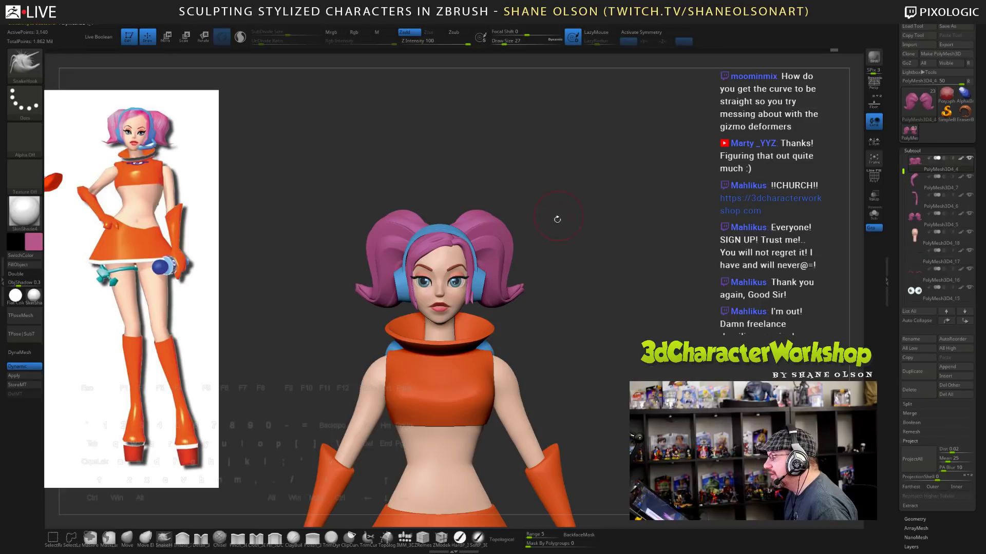
{"action": "key", "text": "b"}
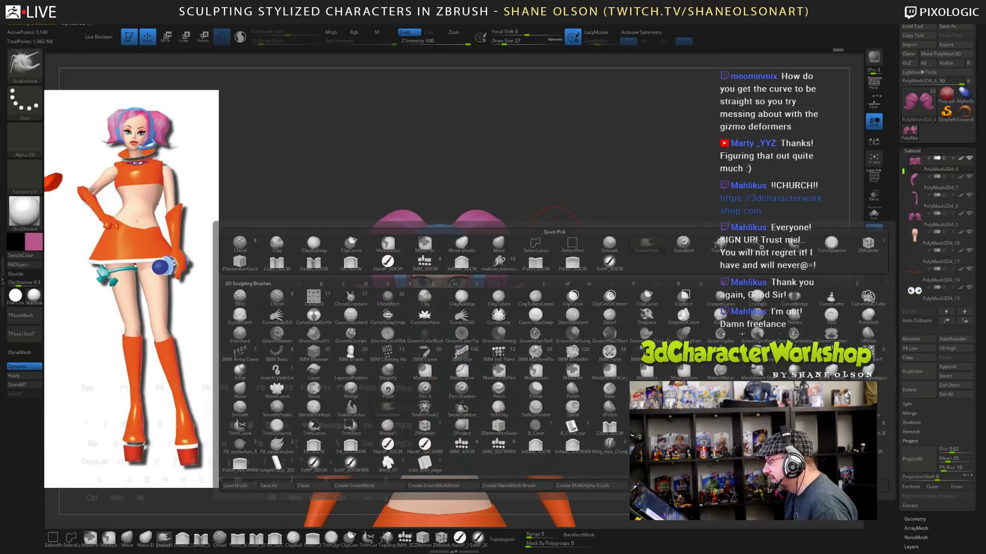
{"action": "left_click", "coordinate": [706, 411]}
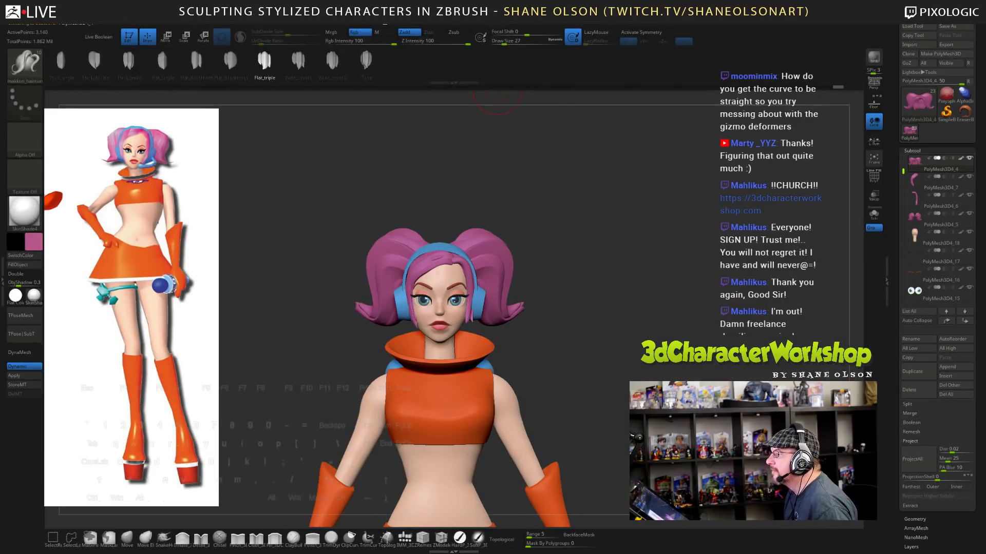
- Turn on AsLine in the hair brush's curve settings so its strokes are drawn straight
{"action": "left_click", "coordinate": [385, 22]}
{"action": "left_click", "coordinate": [423, 131]}
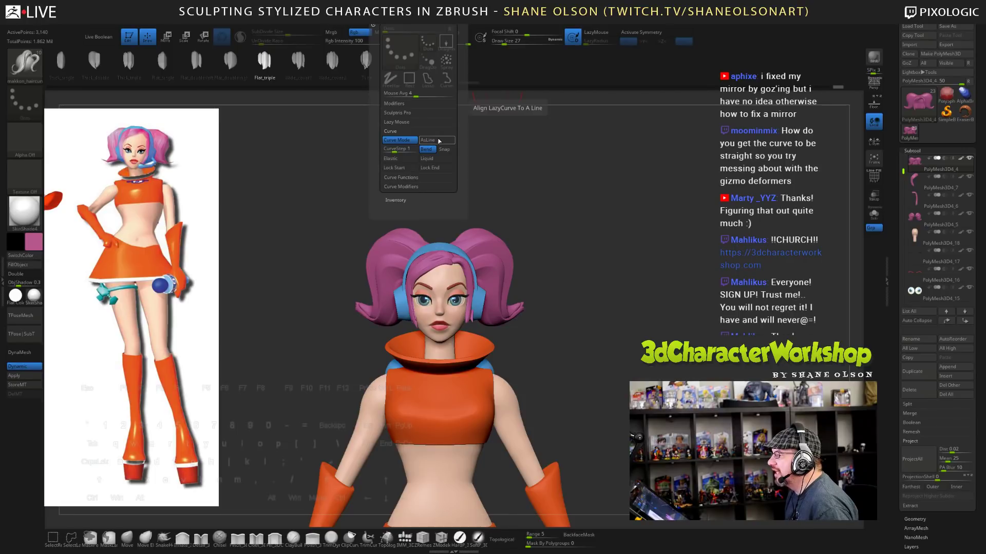
{"action": "left_click", "coordinate": [434, 140]}
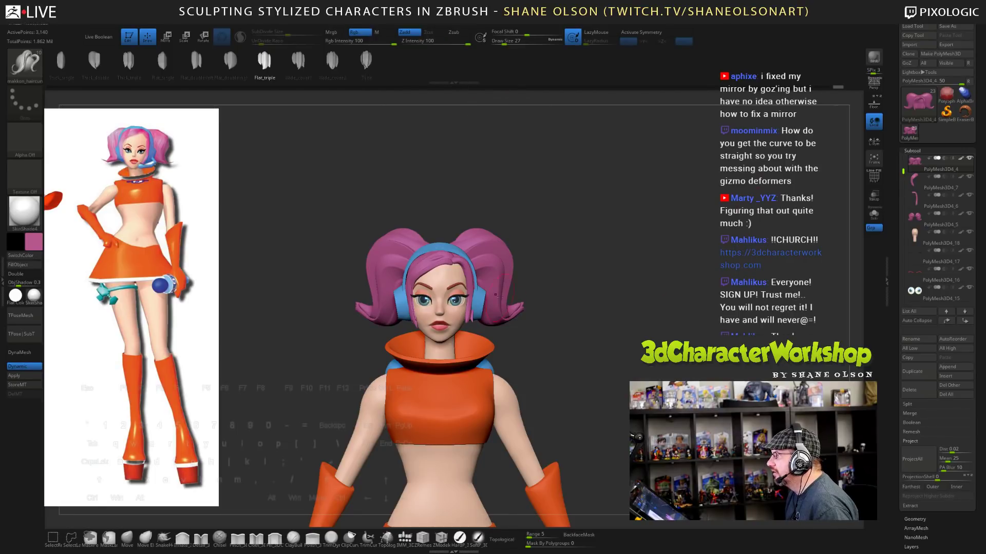
- Try to insert a straight Flat_triple strand sideways from the pigtail in front view and split it off by groups
{"action": "mouse_move", "coordinate": [544, 240]}
{"action": "left_mouse_down"}
{"action": "mouse_move", "coordinate": [773, 252]}
{"action": "mouse_move", "coordinate": [756, 250]}
{"action": "left_mouse_up"}
{"action": "left_click_drag", "start_coordinate": [757, 252], "coordinate": [764, 253]}
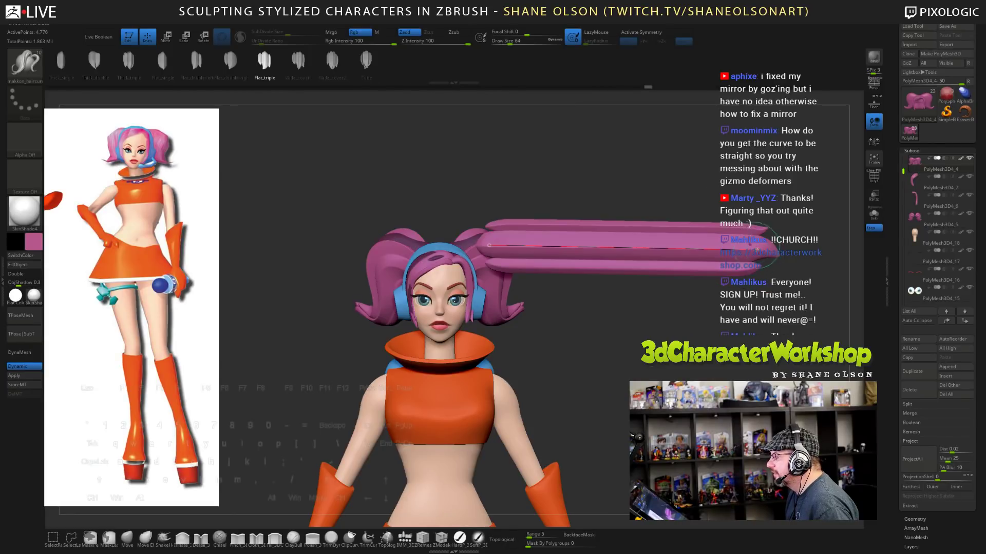
{"action": "left_click_drag", "start_coordinate": [673, 168], "coordinate": [669, 187]}
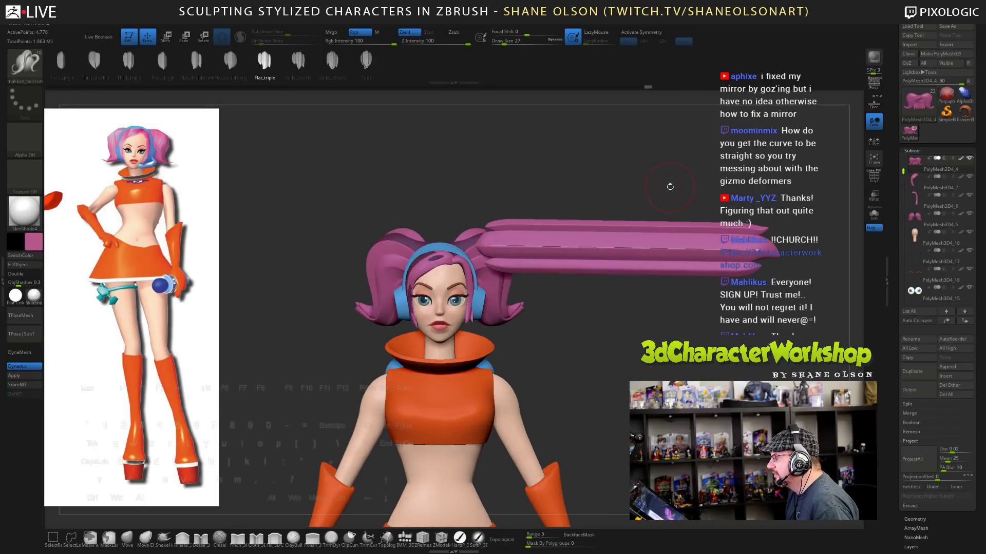
{"action": "mouse_move", "coordinate": [643, 162]}
{"action": "left_mouse_down", "text": "alt"}
{"action": "mouse_move", "coordinate": [652, 174]}
{"action": "mouse_move", "coordinate": [636, 176]}
{"action": "left_mouse_up", "text": "alt"}
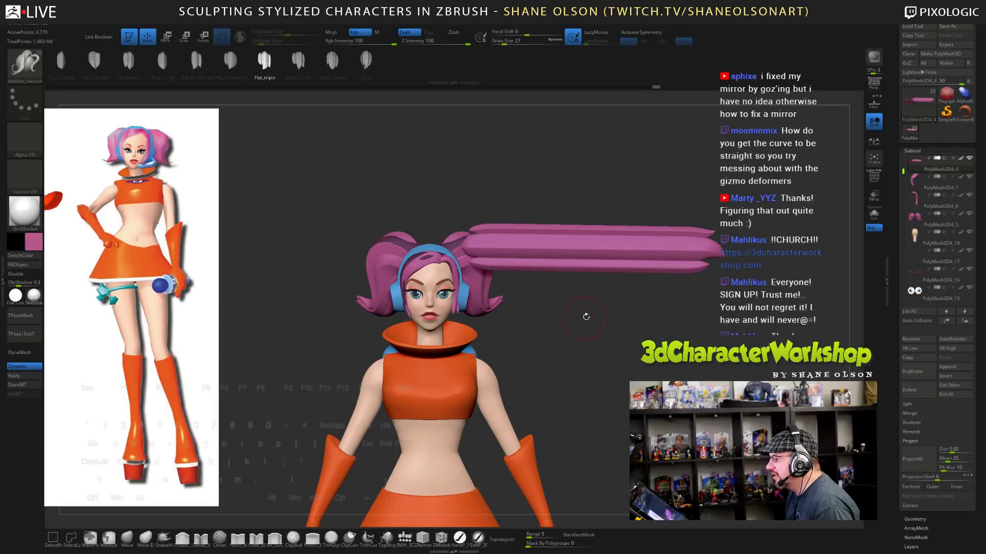
{"action": "key", "text": "3"}
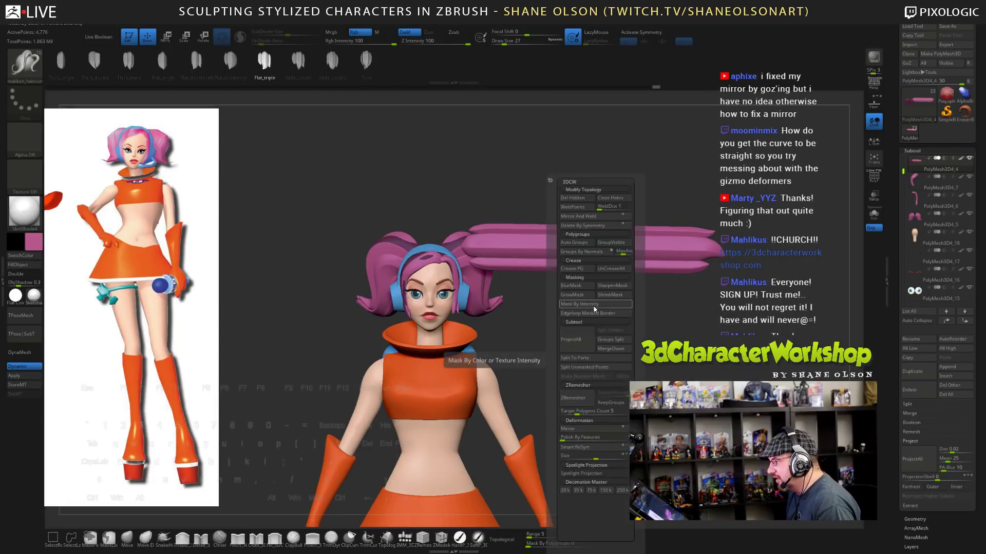
{"action": "left_click", "coordinate": [614, 340]}
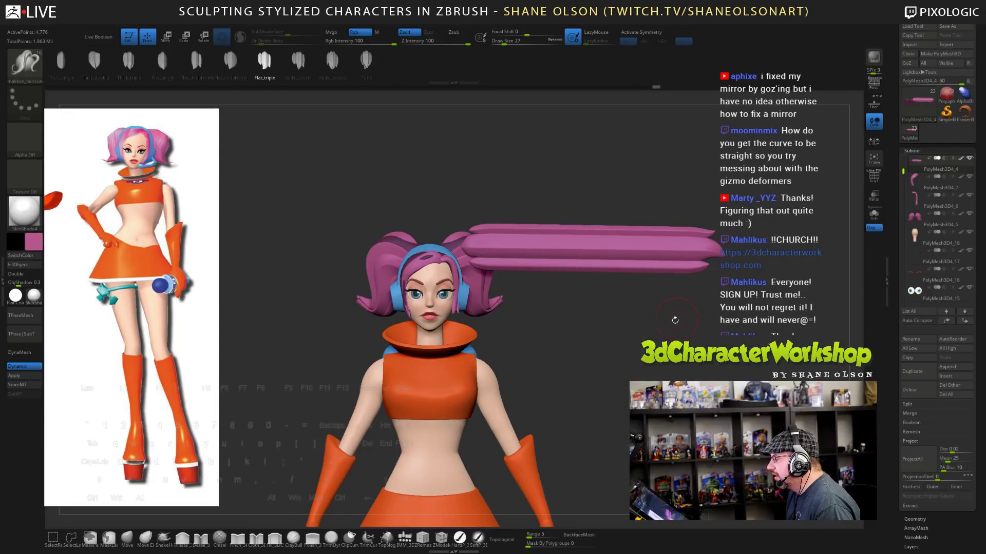
{"action": "key", "text": "ctrl"}
{"action": "key", "text": "ctrl+z"}
- Try to insert the straight hair strand sideways while viewing the head from above
{"action": "left_click_drag", "start_coordinate": [646, 331], "coordinate": [645, 436]}
{"action": "left_click_drag", "start_coordinate": [552, 298], "coordinate": [743, 296]}
{"action": "left_click_drag", "start_coordinate": [725, 374], "coordinate": [705, 312]}
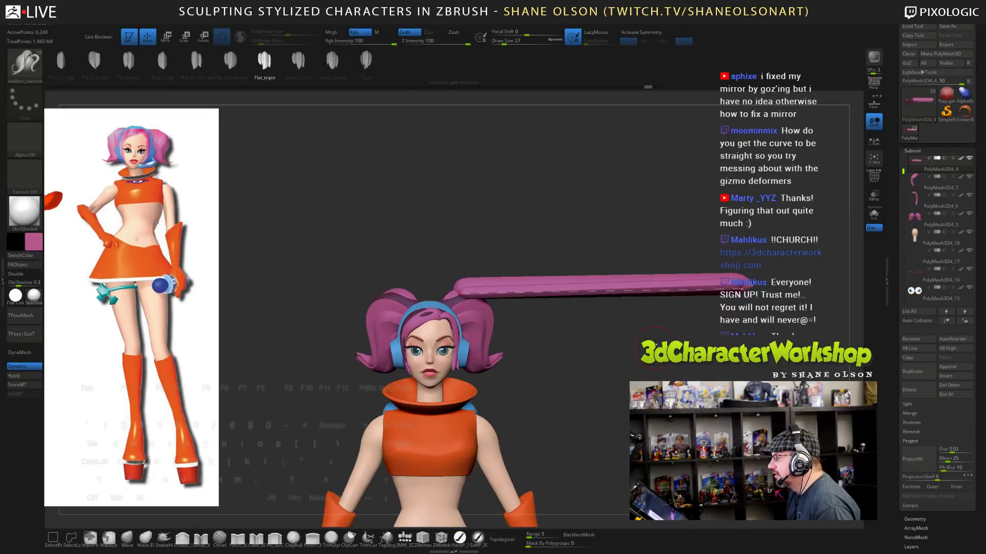
{"action": "key", "text": "ctrl+z"}
- Insert a shorter straight Flat_triple strand sideways from the head's centre in top view and split its unmasked points into a separate subtool
{"action": "left_click_drag", "start_coordinate": [656, 348], "coordinate": [649, 457]}
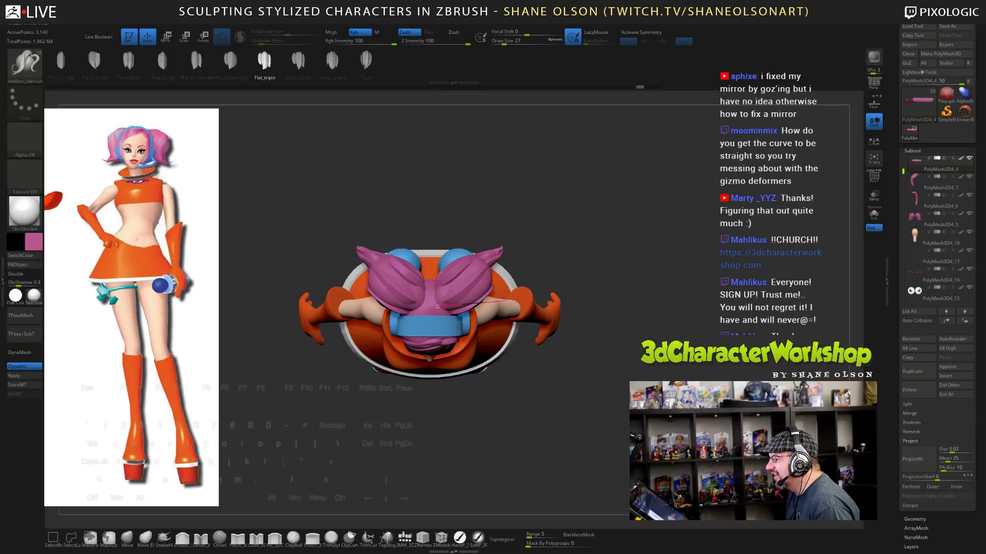
{"action": "left_click_drag", "start_coordinate": [516, 303], "coordinate": [646, 306]}
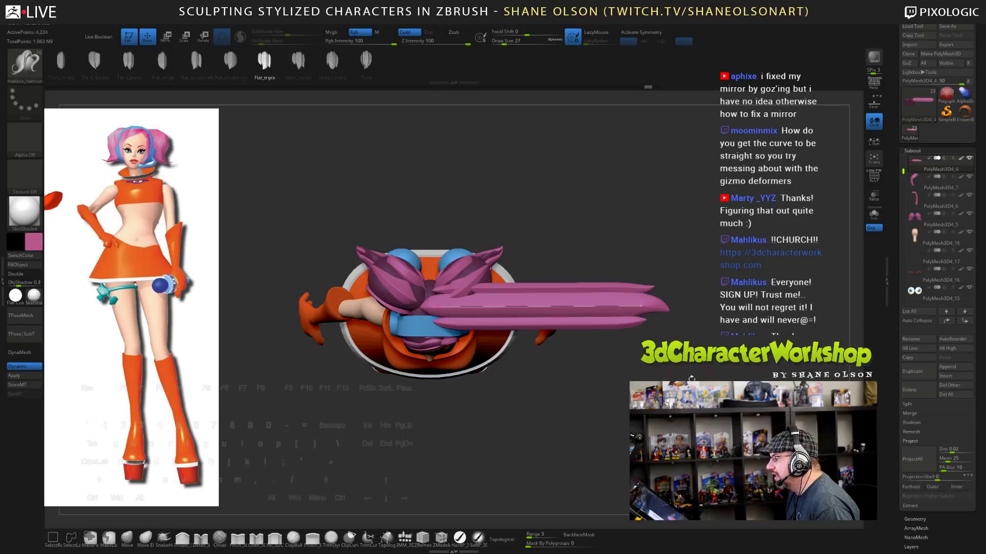
{"action": "left_click_drag", "start_coordinate": [686, 431], "coordinate": [698, 316]}
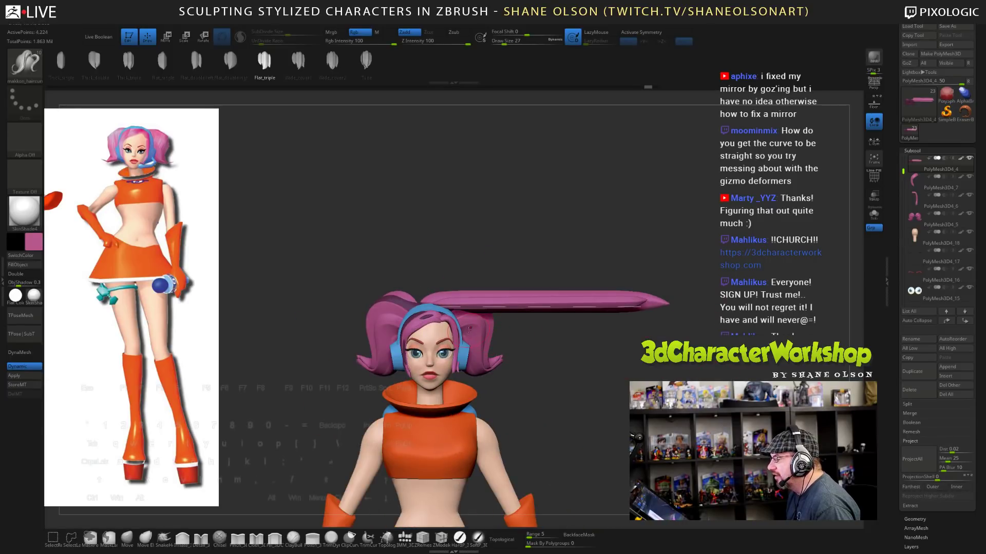
{"action": "key", "text": "2"}
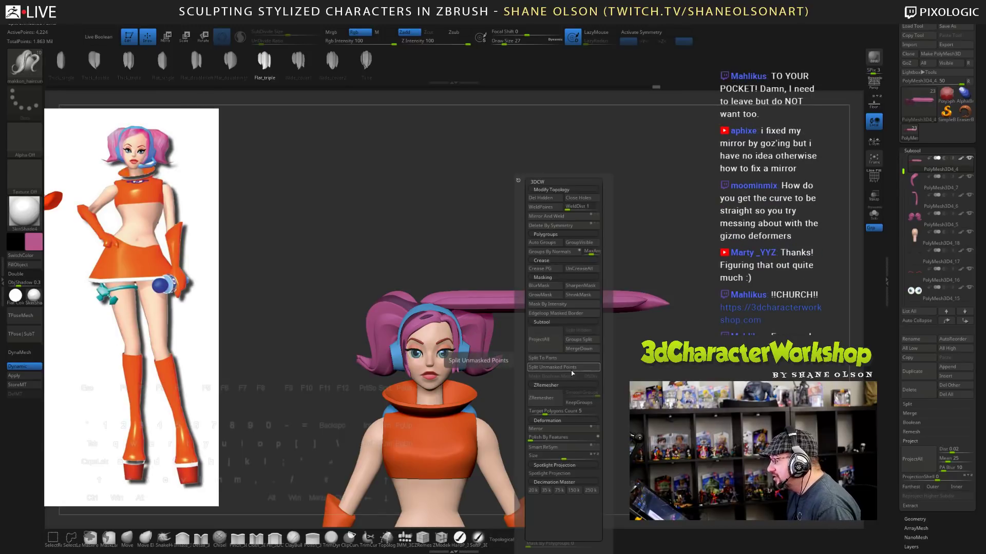
{"action": "left_click", "coordinate": [571, 368]}
{"action": "left_click_drag", "start_coordinate": [680, 239], "coordinate": [662, 205], "text": "alt"}
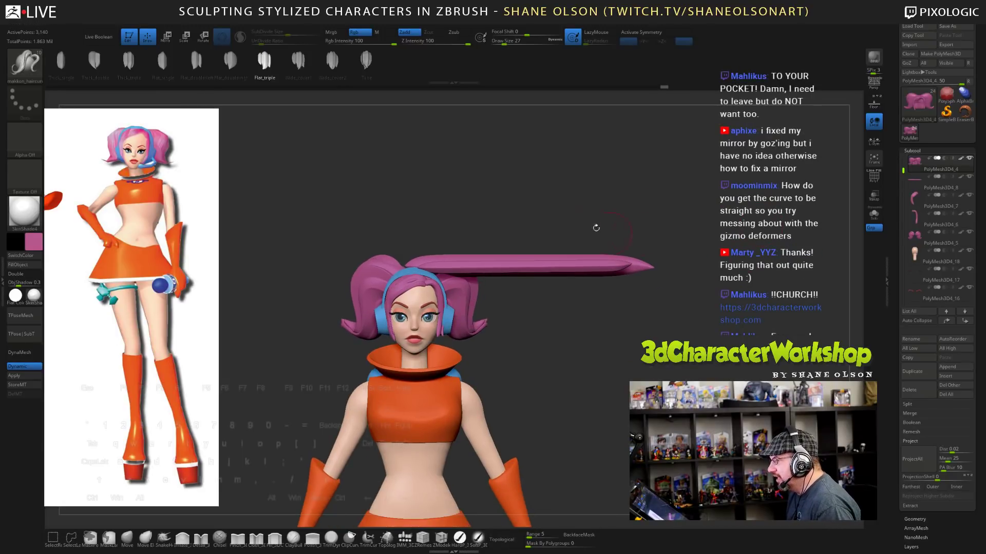
- Select the new straight strand, PolyMesh3D4_8, centre the gizmo on it and reset the gizmo's orientation
{"action": "key", "text": "w"}
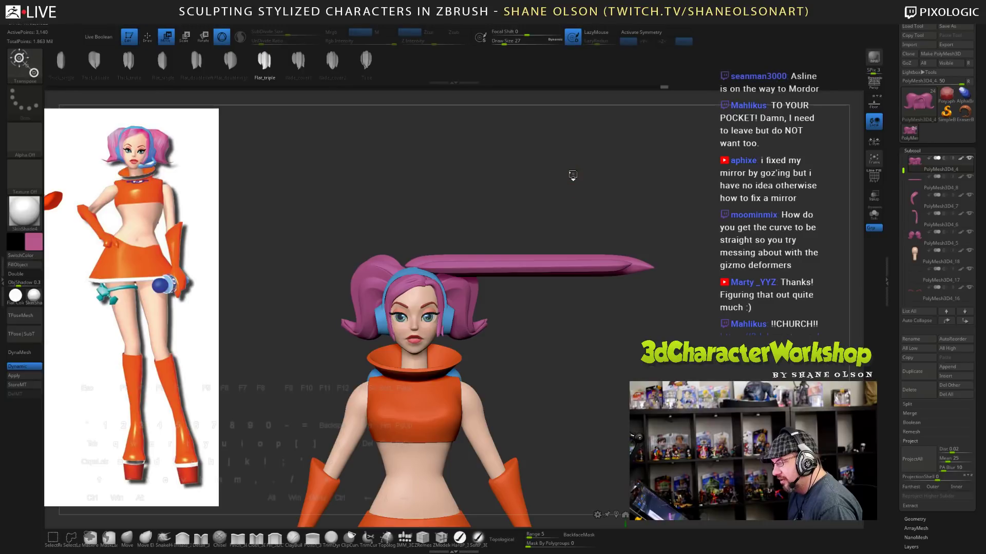
{"action": "left_click", "coordinate": [428, 272], "text": "alt"}
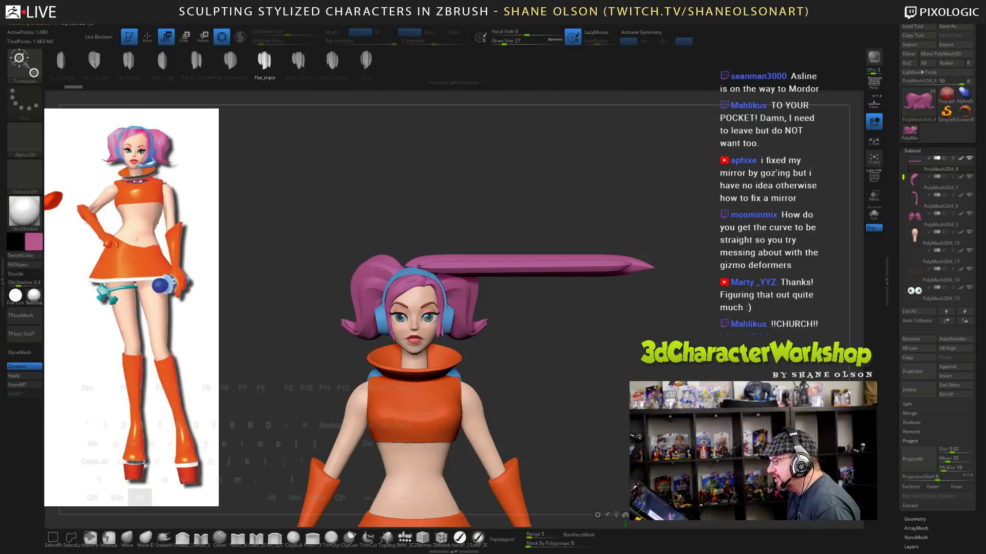
{"action": "left_click", "coordinate": [431, 262], "text": "alt"}
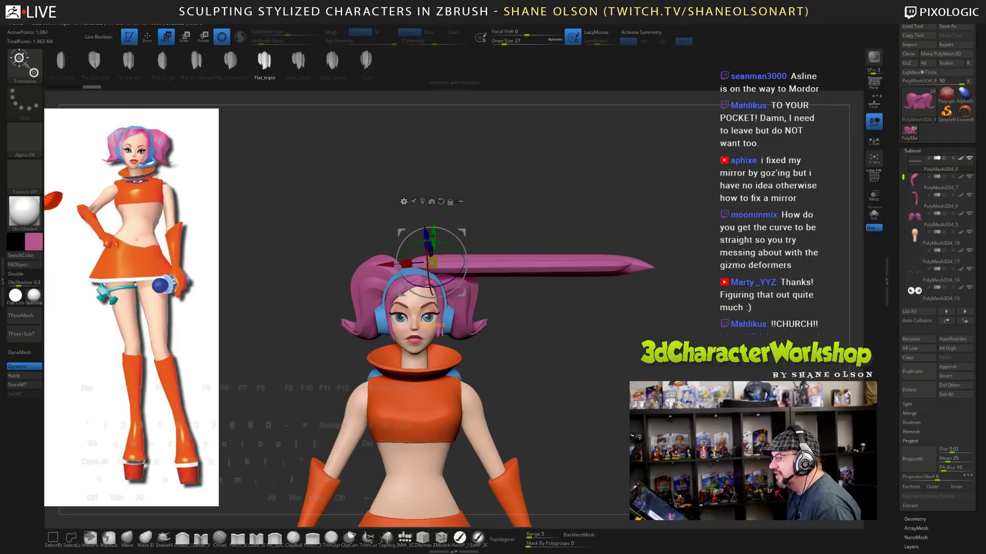
{"action": "left_click", "coordinate": [422, 202]}
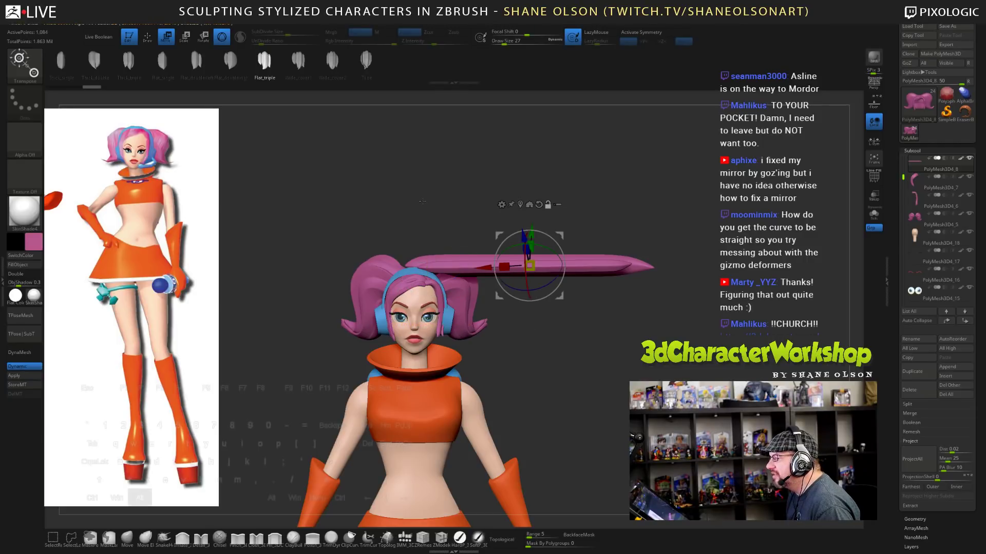
{"action": "left_click", "coordinate": [538, 204], "text": "alt"}
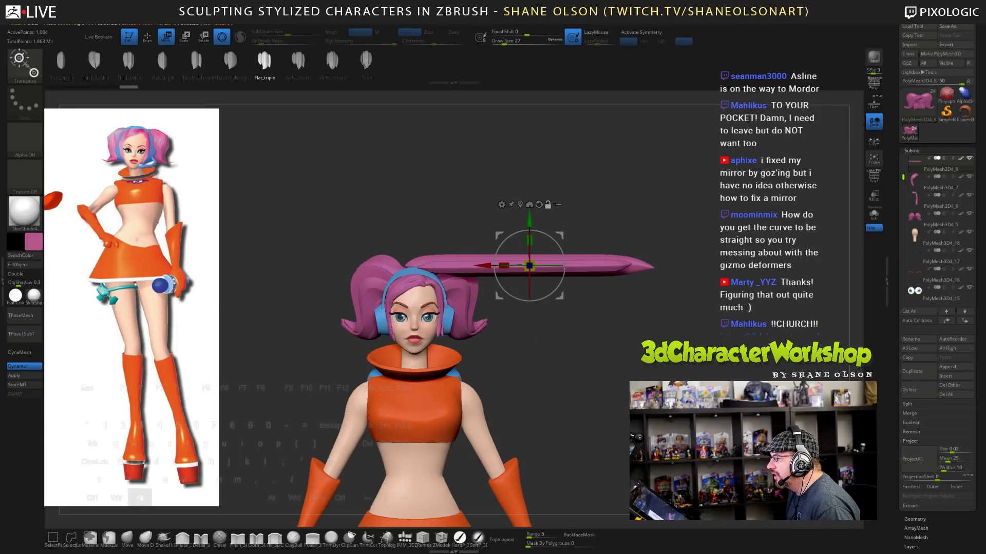
- Apply the Bend Curve deformer to the straight strand and set its curve to five control points along the length
{"action": "left_click", "coordinate": [502, 204]}
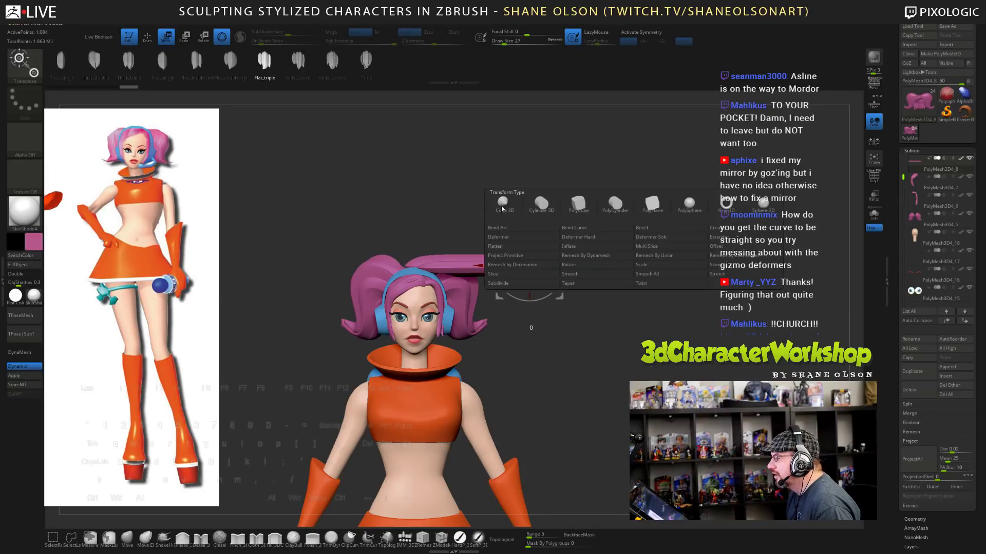
{"action": "left_click", "coordinate": [586, 229]}
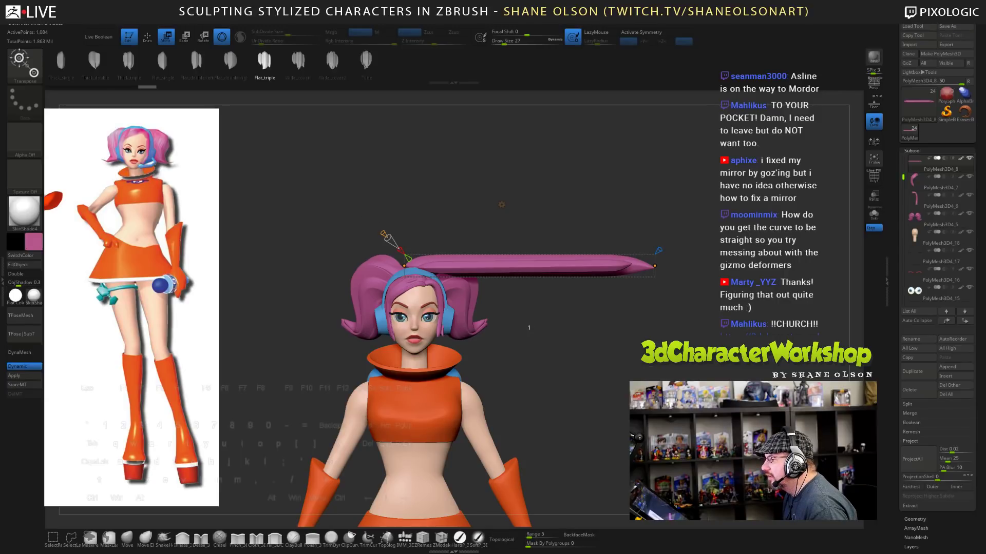
{"action": "left_click_drag", "start_coordinate": [387, 238], "coordinate": [380, 231]}
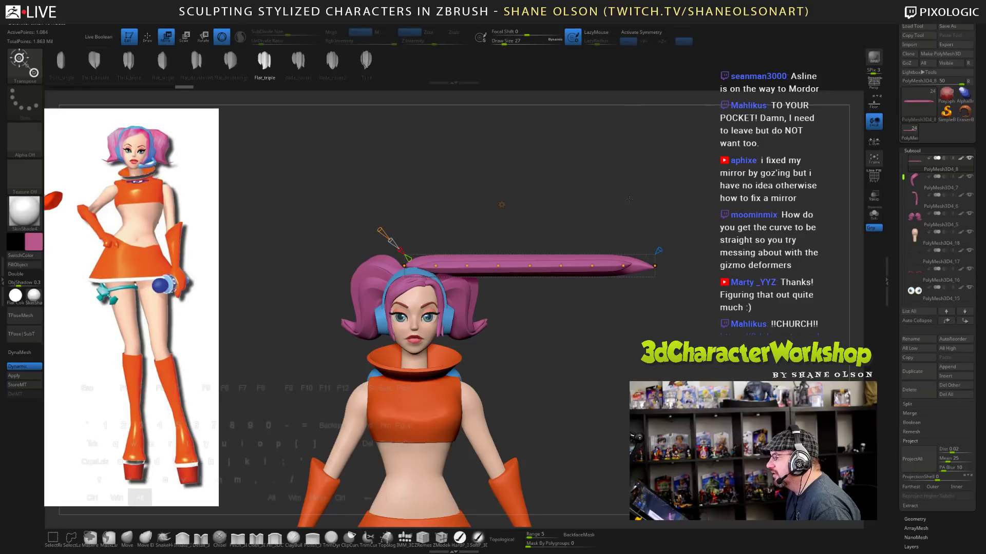
{"action": "left_click_drag", "start_coordinate": [502, 204], "coordinate": [497, 235], "text": "alt"}
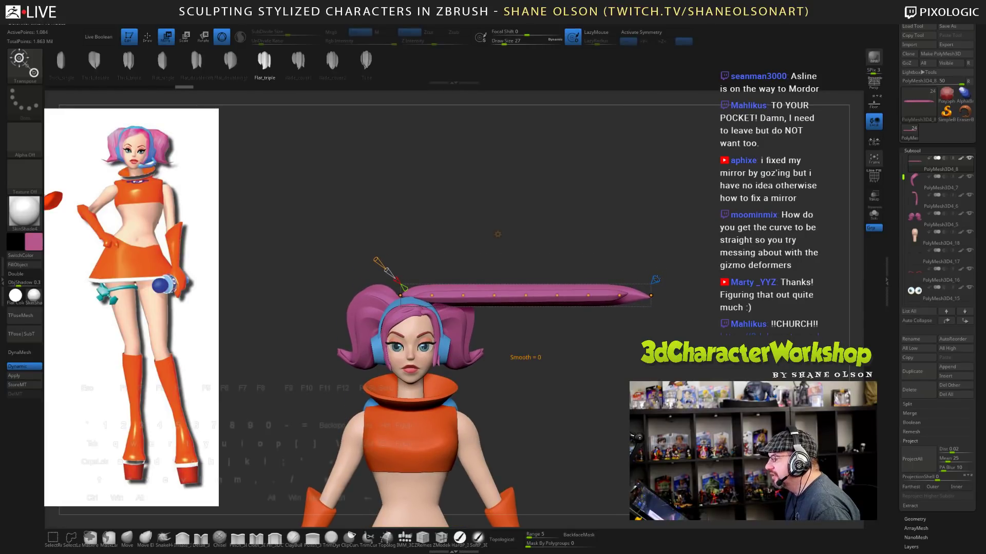
{"action": "mouse_move", "coordinate": [397, 280]}
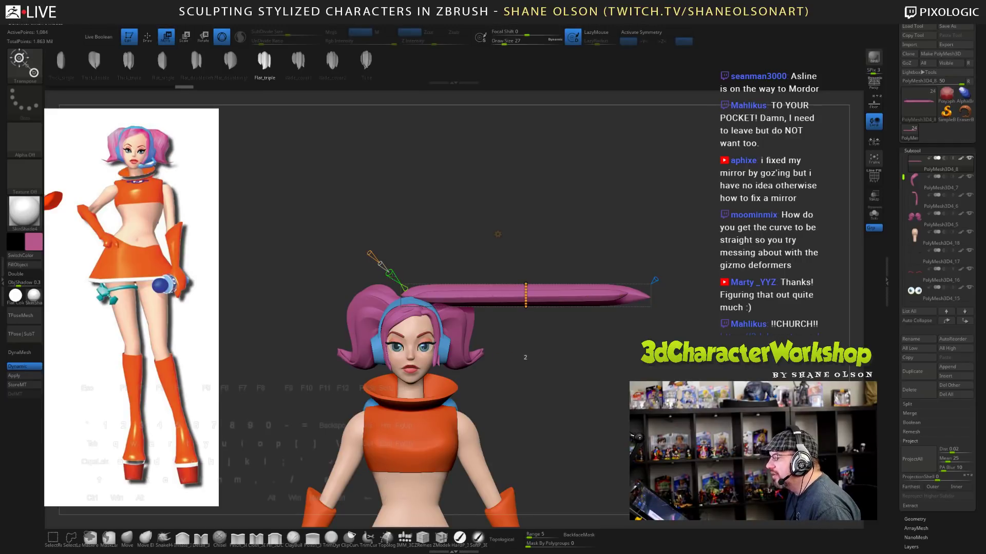
{"action": "left_click_drag", "start_coordinate": [540, 232], "coordinate": [506, 257]}
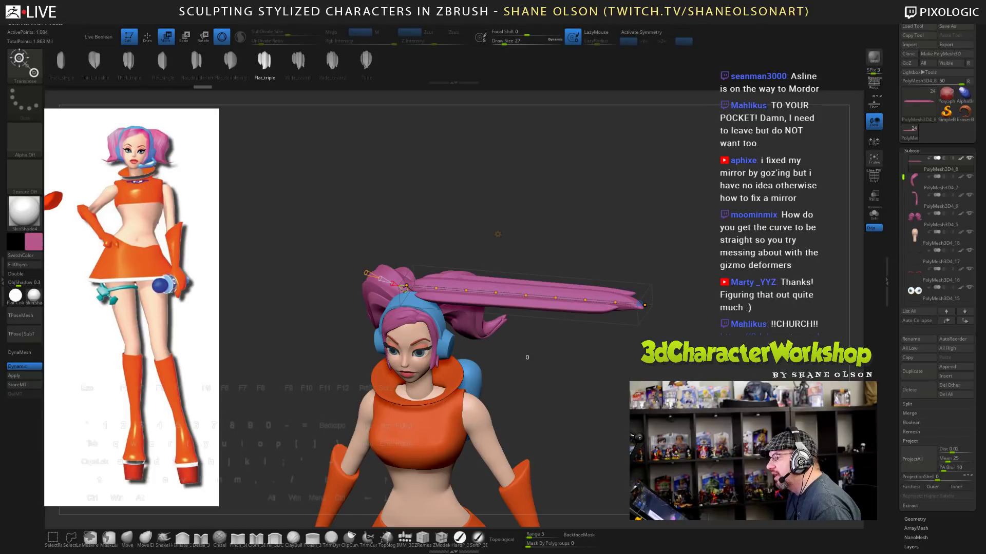
{"action": "left_click_drag", "start_coordinate": [605, 231], "coordinate": [675, 177], "text": "shift"}
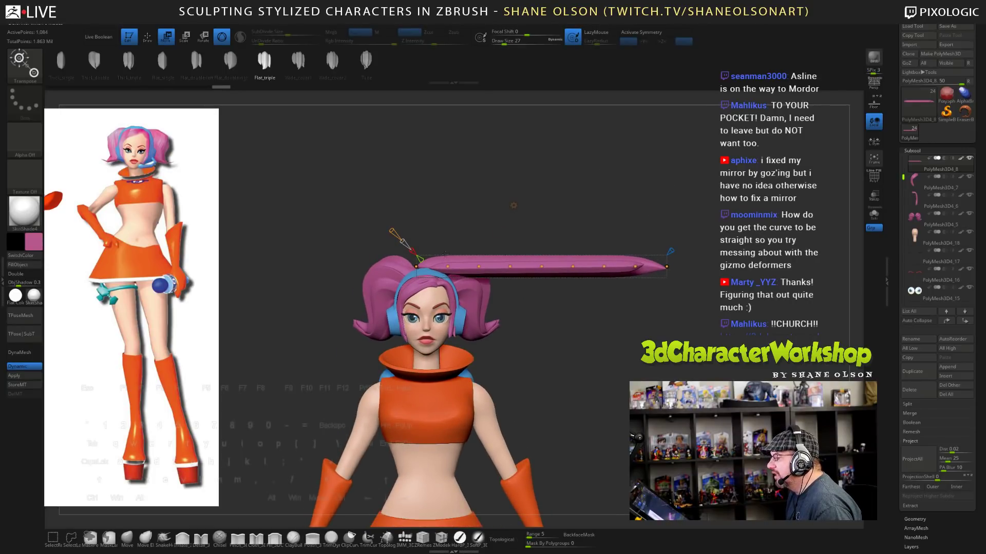
{"action": "mouse_move", "coordinate": [396, 237]}
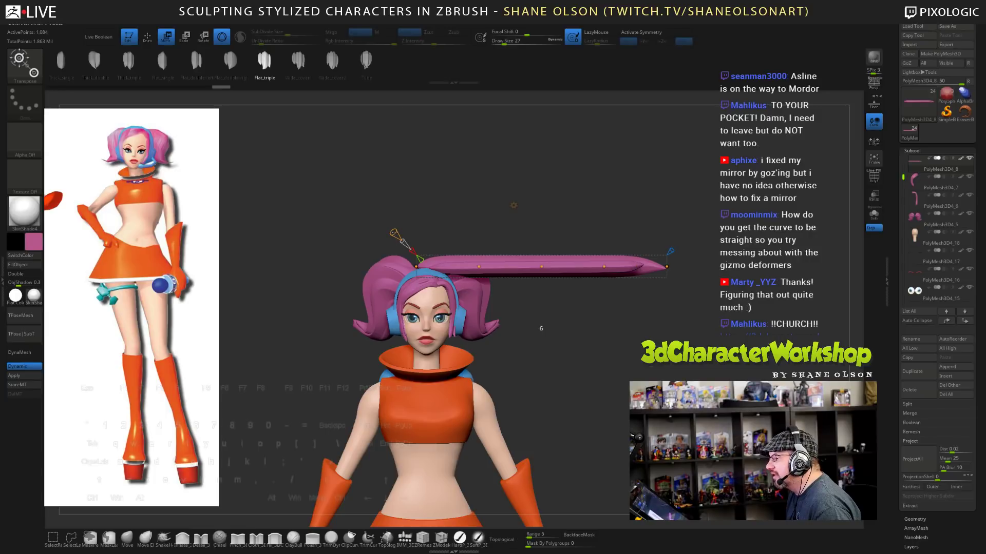
{"action": "mouse_move", "coordinate": [478, 267]}
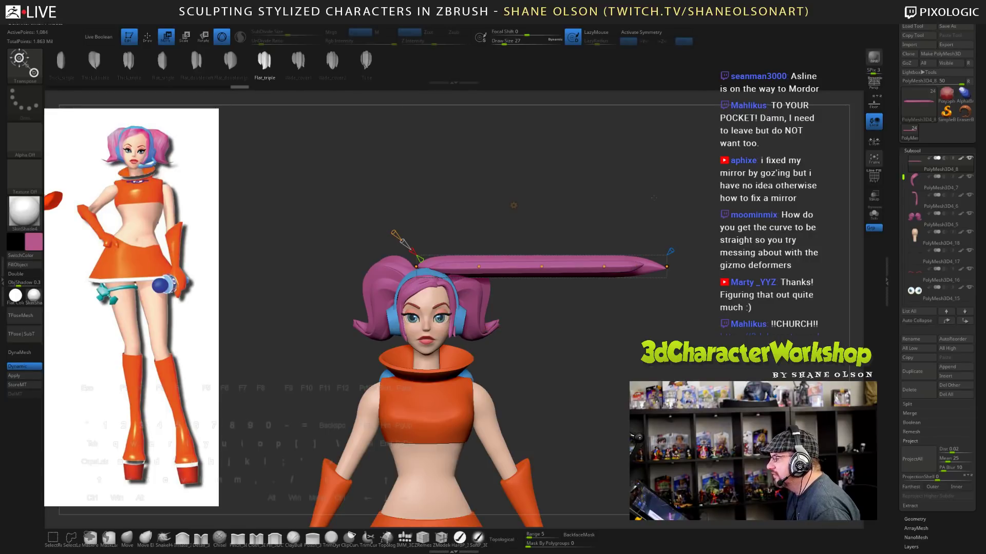
- Bend the straight strand down beside the head into a pigtail shape by repositioning its Bend Curve points
{"action": "left_click_drag", "start_coordinate": [616, 308], "coordinate": [643, 306], "text": "alt"}
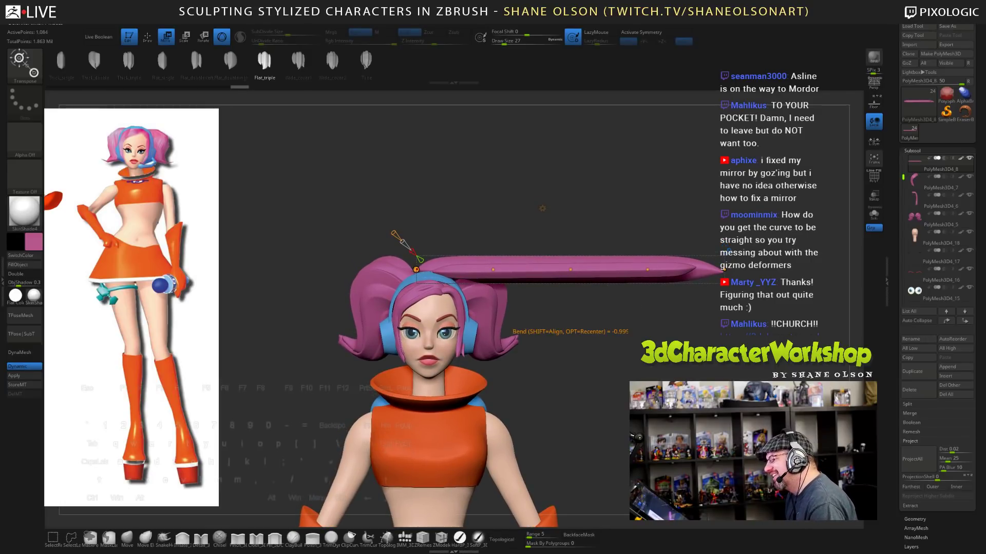
{"action": "left_click_drag", "start_coordinate": [416, 269], "coordinate": [425, 273]}
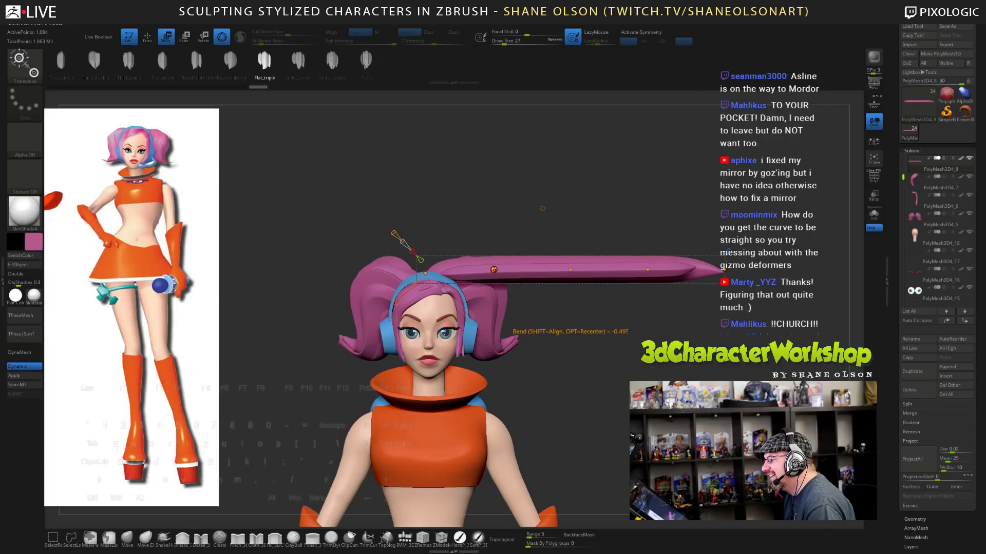
{"action": "left_click_drag", "start_coordinate": [493, 269], "coordinate": [532, 344]}
{"action": "left_click_drag", "start_coordinate": [485, 298], "coordinate": [478, 265]}
{"action": "left_click_drag", "start_coordinate": [569, 268], "coordinate": [538, 341]}
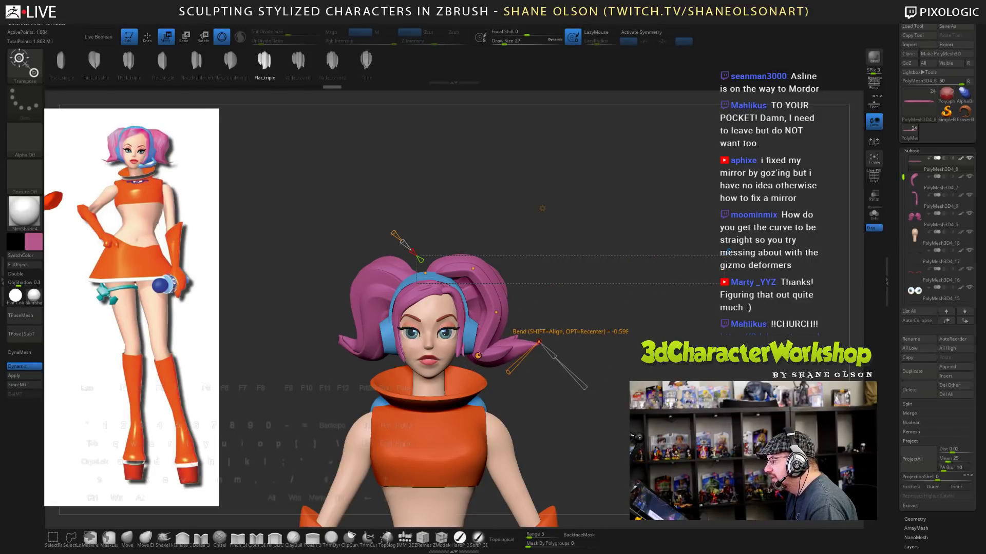
- Angle the pigtail's tip outward and adjust the handles of the lower curve point
{"action": "left_click_drag", "start_coordinate": [478, 356], "coordinate": [491, 345]}
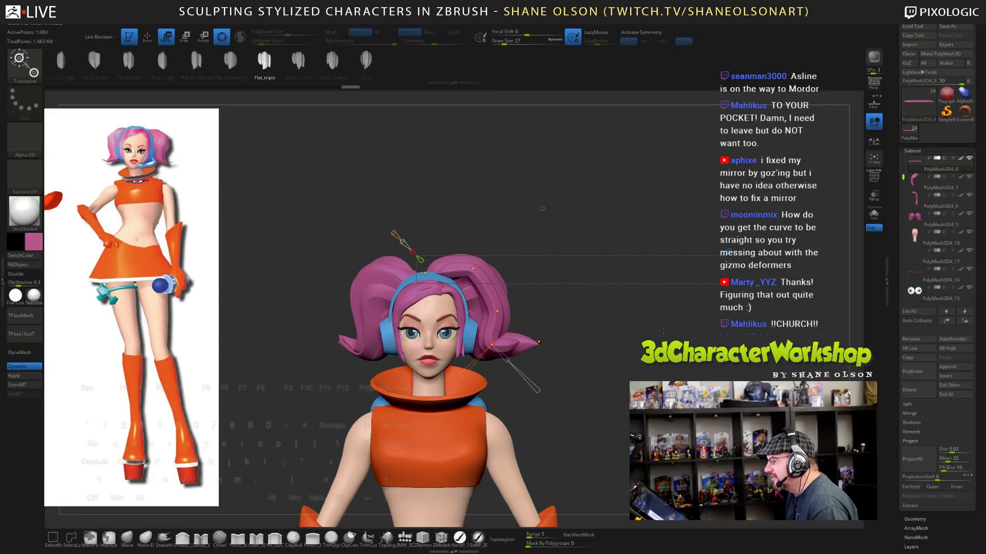
{"action": "mouse_move", "coordinate": [662, 331]}
{"action": "left_mouse_down"}
{"action": "mouse_move", "coordinate": [501, 332]}
{"action": "mouse_move", "coordinate": [662, 333]}
{"action": "left_mouse_up"}
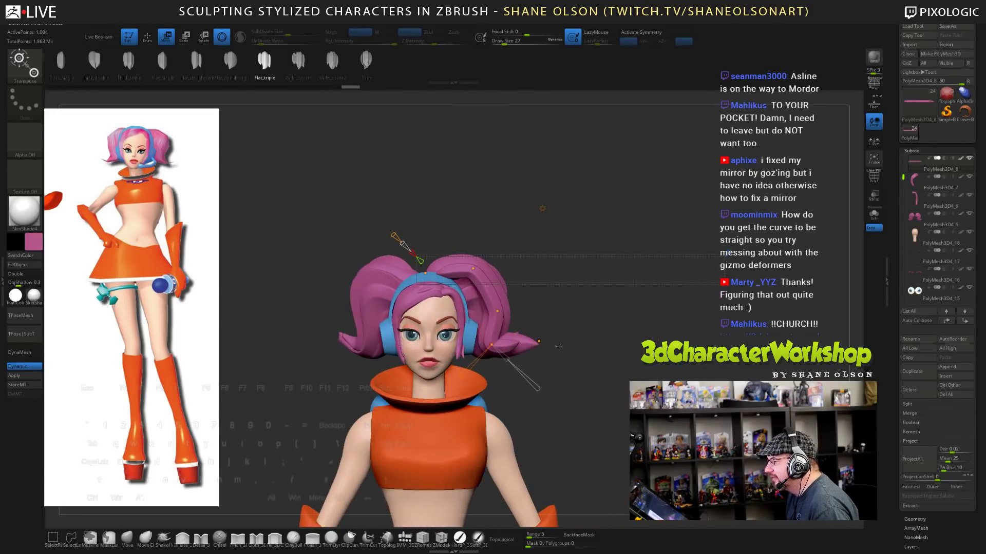
{"action": "left_click_drag", "start_coordinate": [539, 342], "coordinate": [557, 361]}
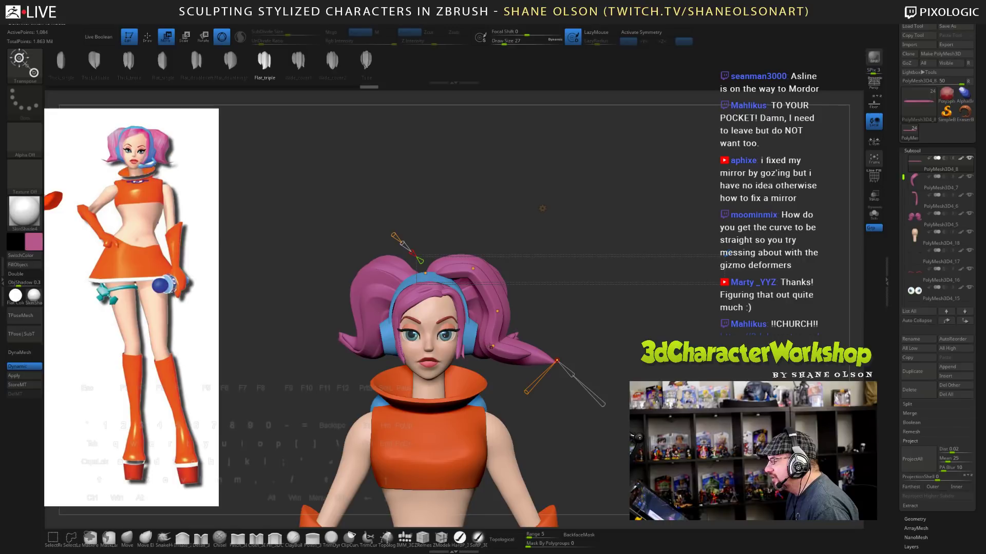
{"action": "left_click", "coordinate": [493, 347]}
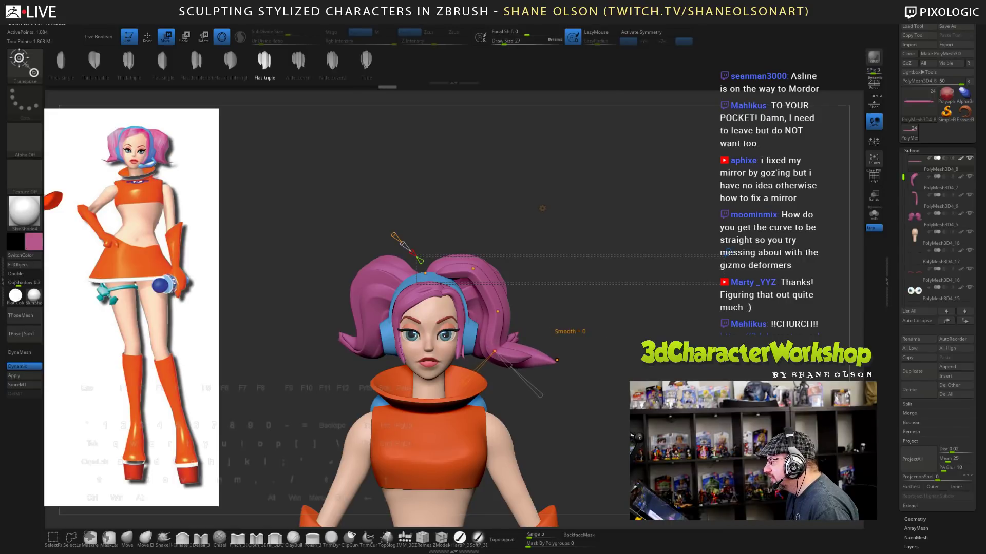
{"action": "mouse_move", "coordinate": [494, 351]}
{"action": "left_mouse_down"}
{"action": "mouse_move", "coordinate": [503, 346]}
{"action": "mouse_move", "coordinate": [495, 352]}
{"action": "left_mouse_up"}
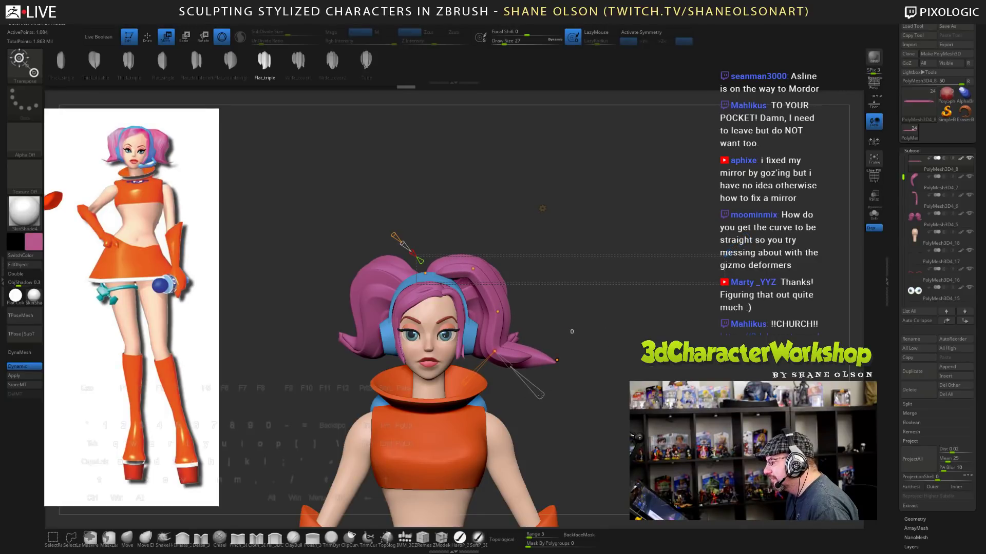
{"action": "mouse_move", "coordinate": [540, 395]}
{"action": "left_mouse_down"}
{"action": "mouse_move", "coordinate": [525, 382]}
{"action": "mouse_move", "coordinate": [539, 396]}
{"action": "left_mouse_up"}
{"action": "left_click_drag", "start_coordinate": [510, 366], "coordinate": [469, 384]}
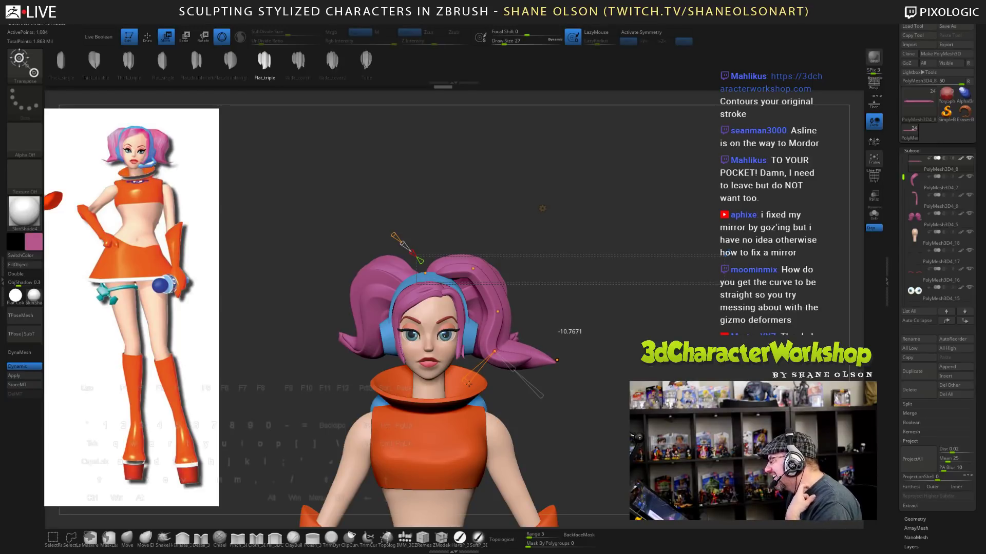
- Curl the pigtail's tip upward using more curve points and refine the bend near the top of the strand
{"action": "right_click_drag", "start_coordinate": [469, 384], "coordinate": [389, 356], "text": "alt"}
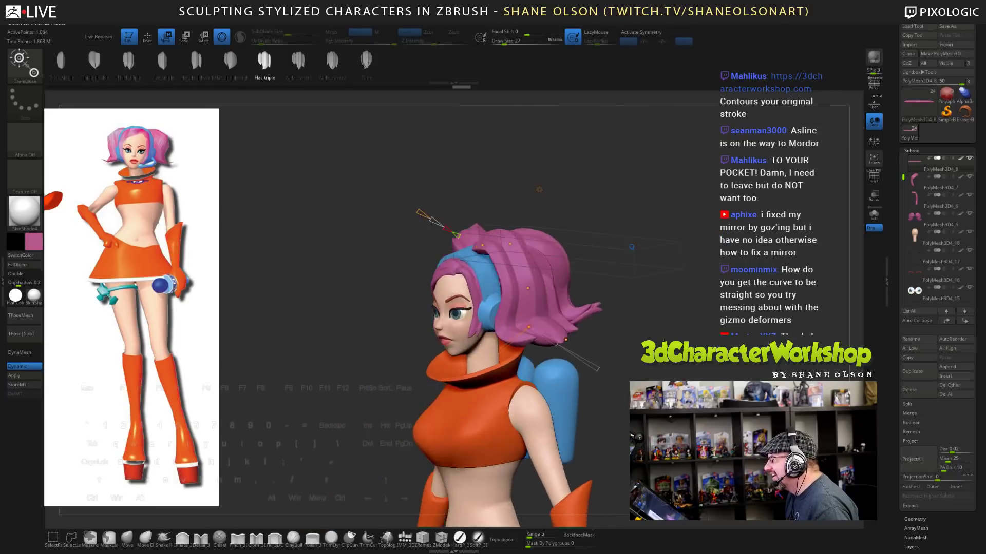
{"action": "left_click_drag", "start_coordinate": [631, 247], "coordinate": [619, 250]}
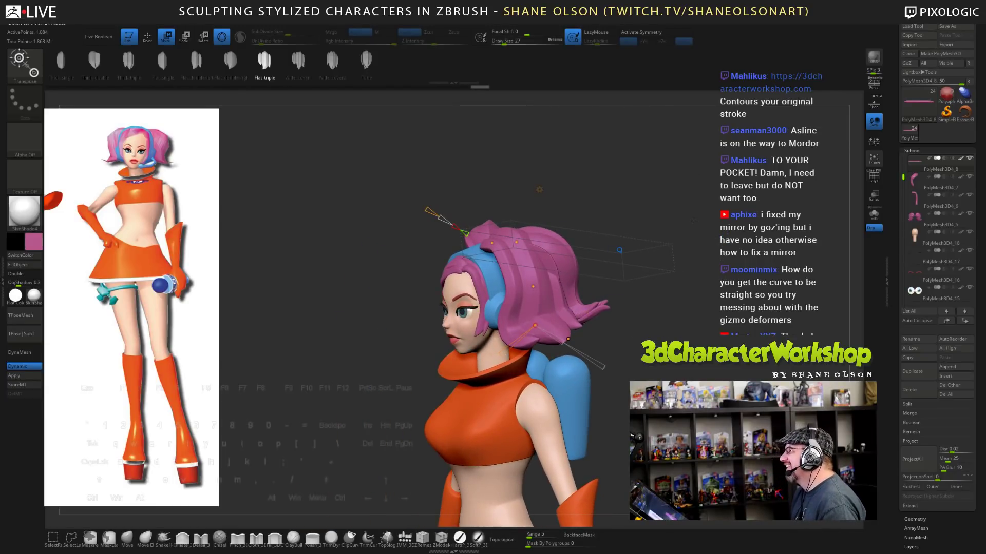
{"action": "left_click_drag", "start_coordinate": [693, 220], "coordinate": [704, 243]}
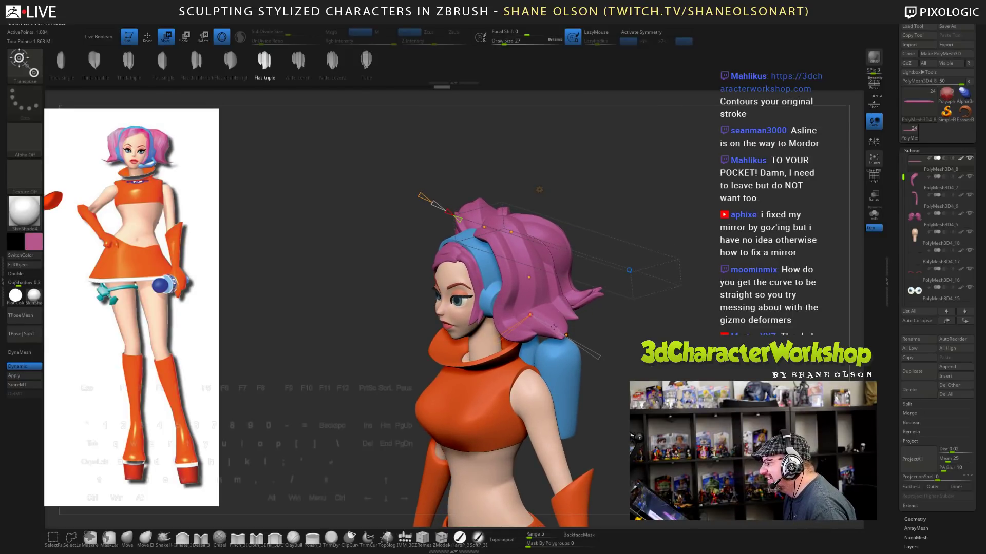
{"action": "left_click_drag", "start_coordinate": [554, 327], "coordinate": [490, 358]}
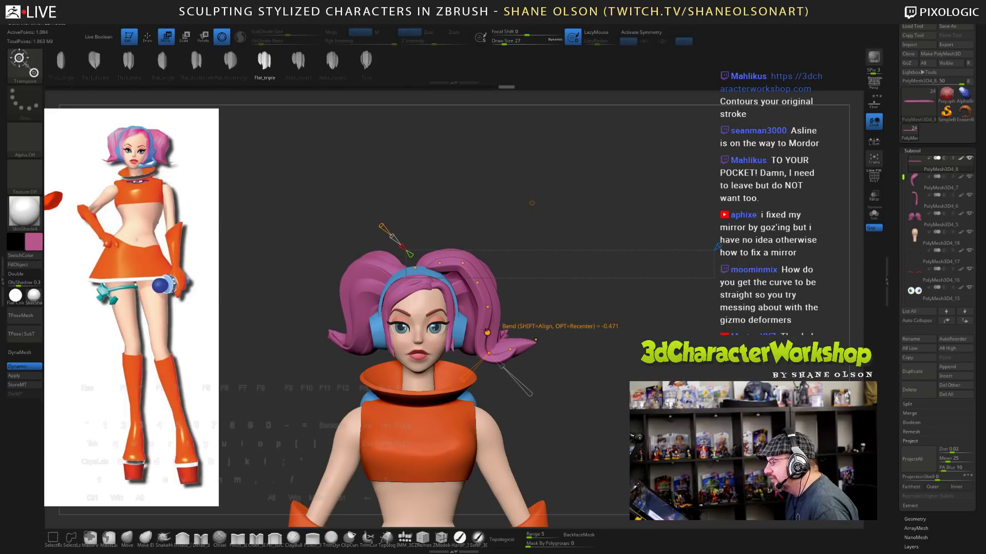
{"action": "left_click_drag", "start_coordinate": [488, 333], "coordinate": [440, 260]}
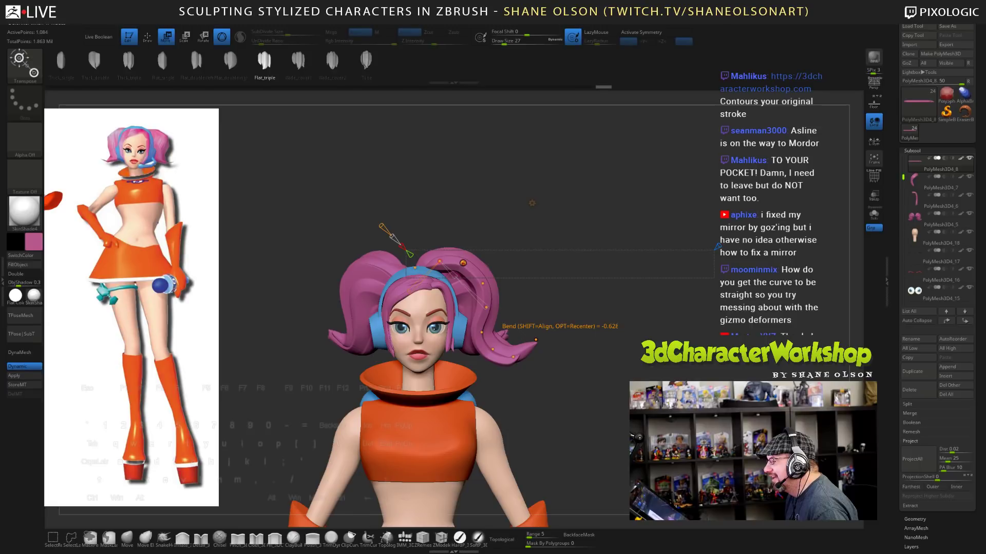
{"action": "mouse_move", "coordinate": [565, 318]}
{"action": "left_mouse_down"}
{"action": "mouse_move", "coordinate": [607, 314]}
{"action": "mouse_move", "coordinate": [632, 288]}
{"action": "mouse_move", "coordinate": [616, 257]}
{"action": "mouse_move", "coordinate": [631, 215]}
{"action": "mouse_move", "coordinate": [681, 167]}
{"action": "left_mouse_up"}
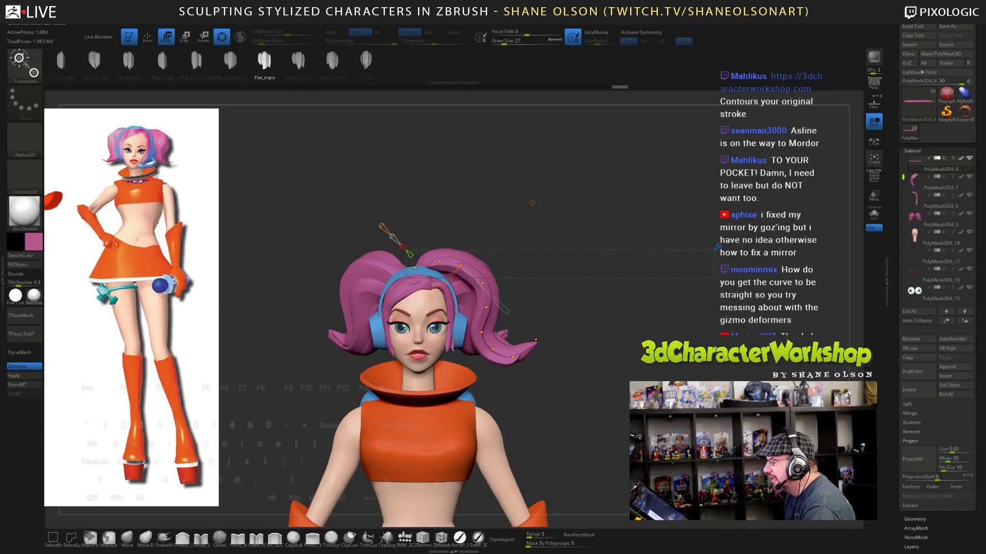
- Reset the Bend Curve deformation and delete the straight demonstration strand's subtool
{"action": "left_click", "coordinate": [532, 203]}
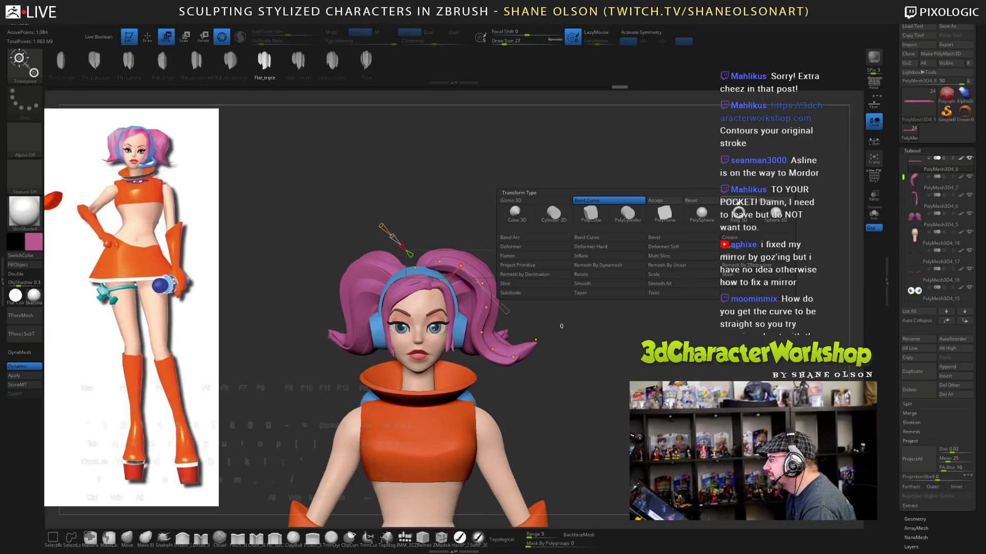
{"action": "left_click", "coordinate": [773, 203]}
{"action": "left_click_drag", "start_coordinate": [652, 169], "coordinate": [628, 190]}
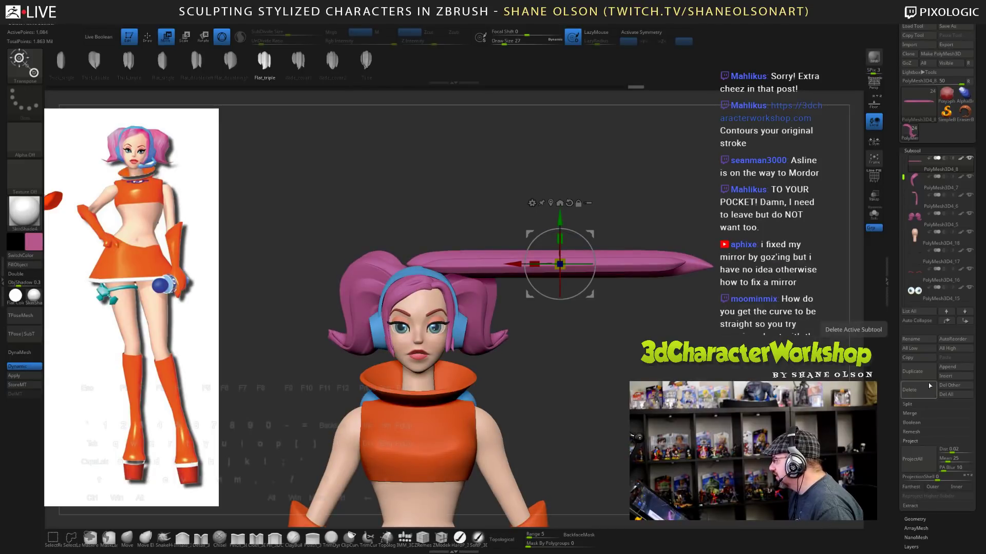
{"action": "left_click", "coordinate": [909, 390]}
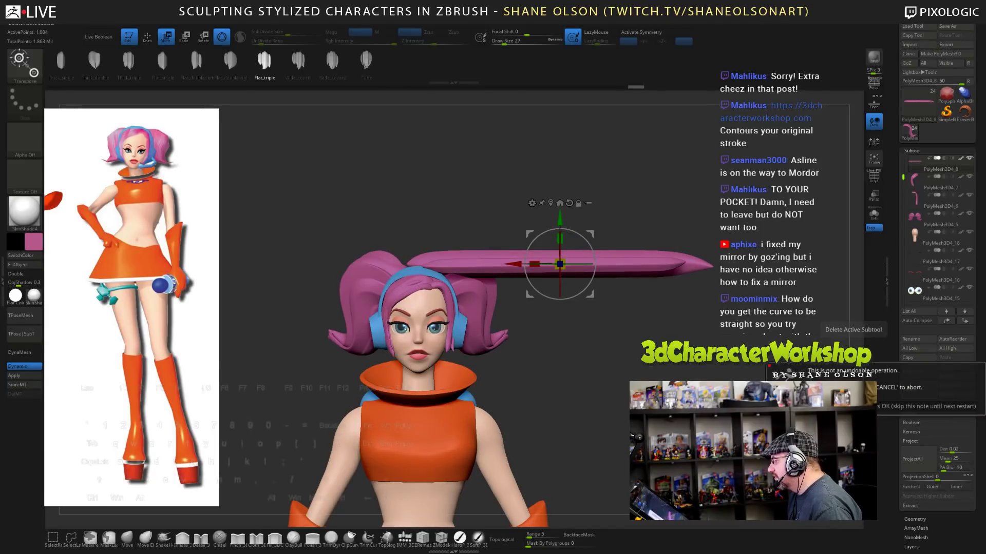
{"action": "left_click", "coordinate": [788, 406]}
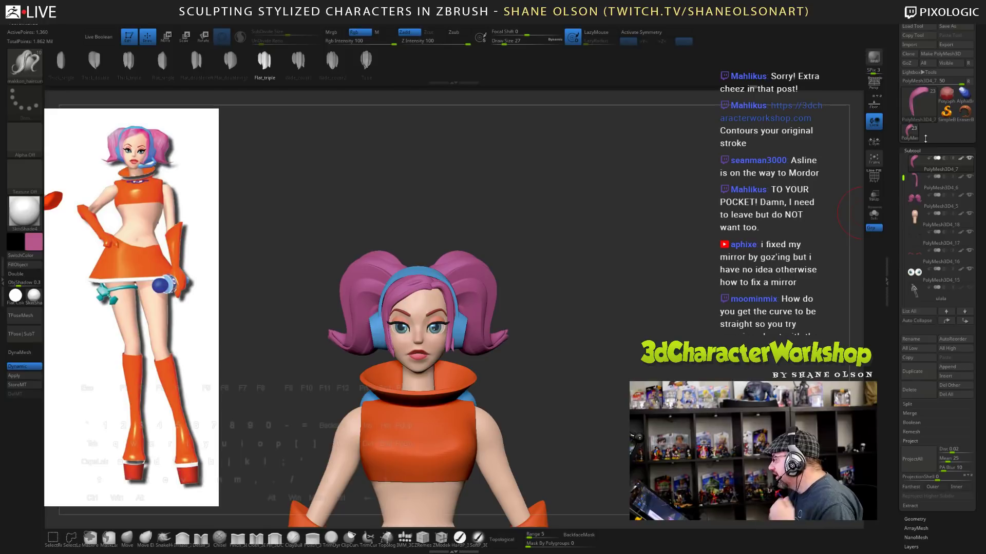
- Switch to the PolySphere1 tool, frame the red head mesh in the view and display its wireframe
{"action": "left_click", "coordinate": [948, 96]}
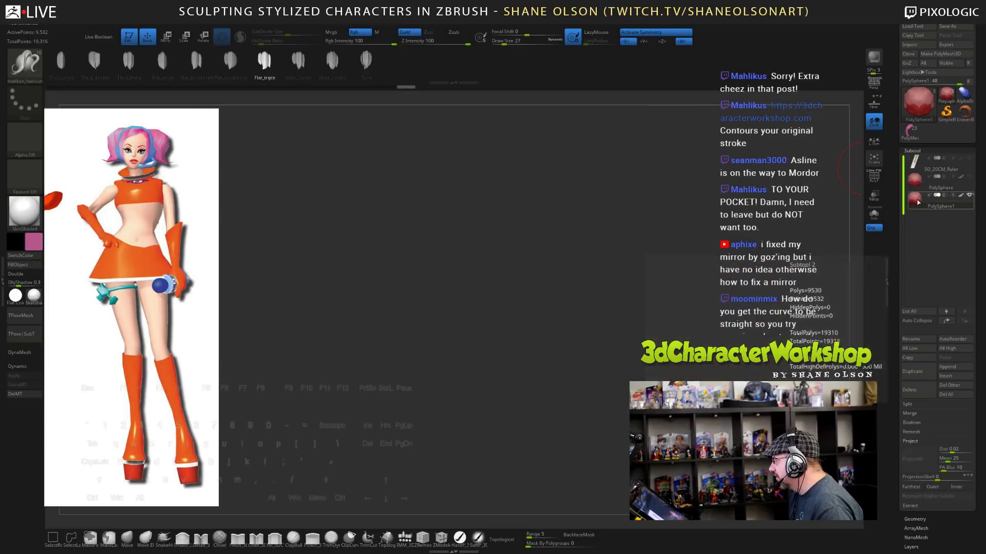
{"action": "key", "text": "f"}
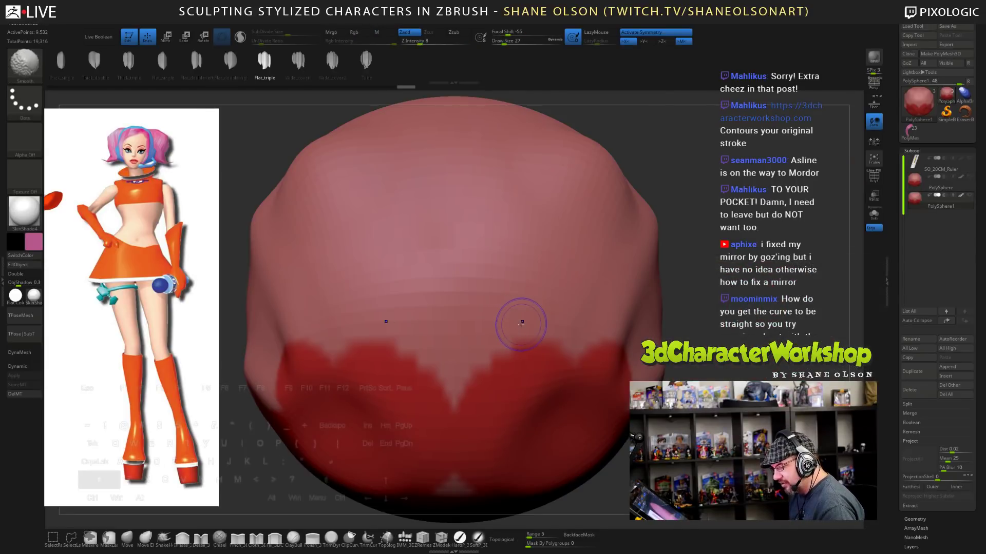
{"action": "key", "text": "shift+z"}
{"action": "left_click_drag", "start_coordinate": [727, 346], "coordinate": [667, 303], "text": "alt"}
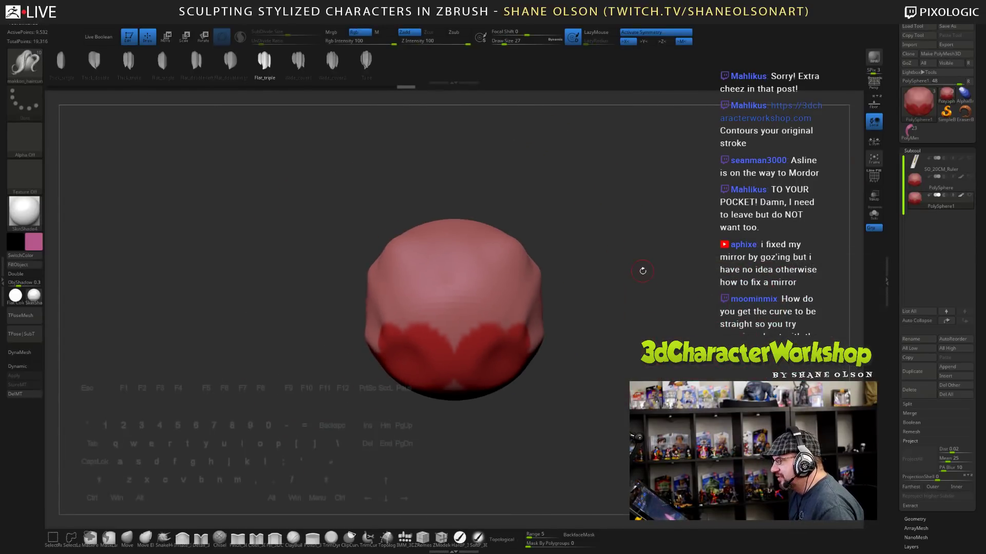
{"action": "key", "text": "shift+f"}
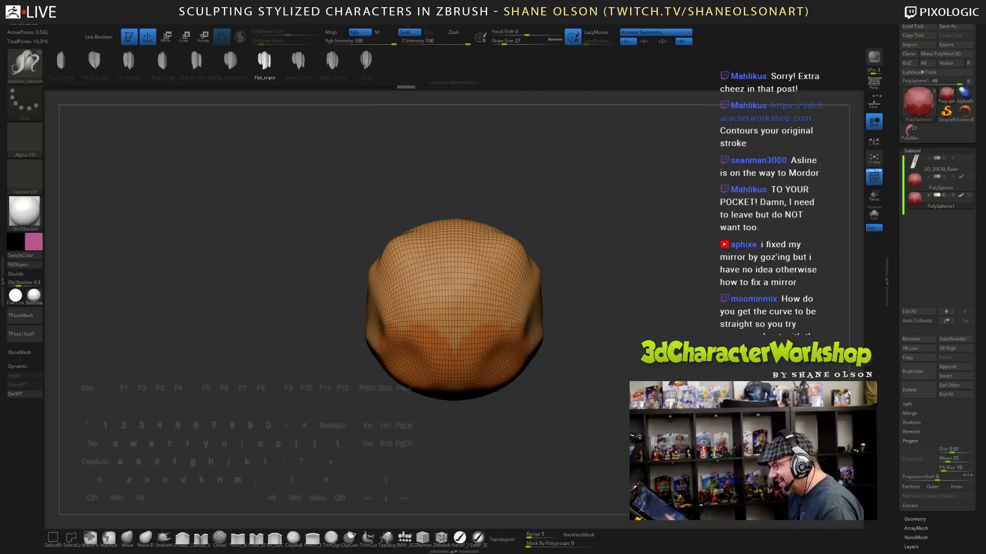
{"action": "left_click_drag", "start_coordinate": [298, 234], "coordinate": [296, 243], "text": "alt"}
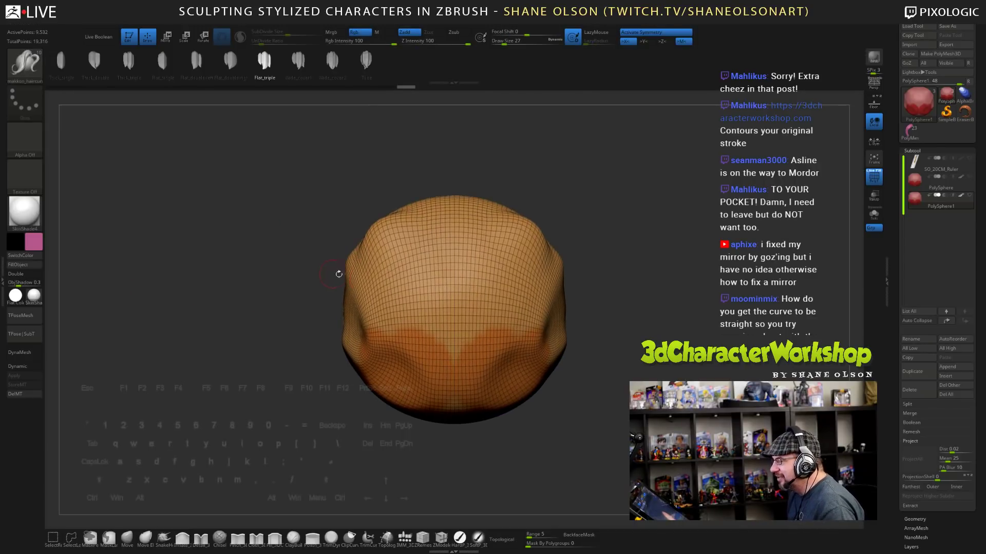
- Fill the head mesh with a pale pink colour using the HardP_3DCW brush, with the draw size at 46
{"action": "key", "text": "s"}
{"action": "left_click", "coordinate": [242, 293]}
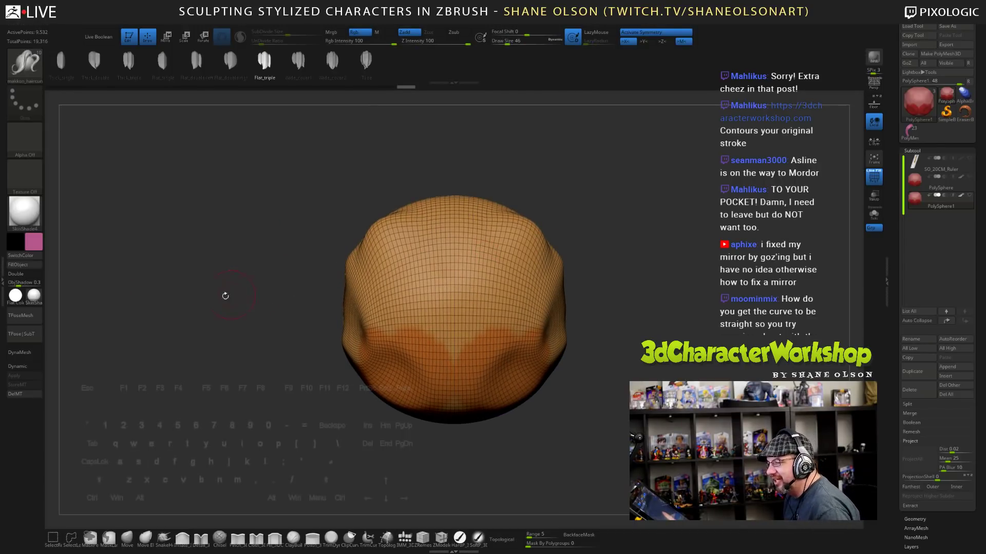
{"action": "left_click", "coordinate": [38, 243]}
{"action": "left_click_drag", "start_coordinate": [38, 243], "coordinate": [46, 200]}
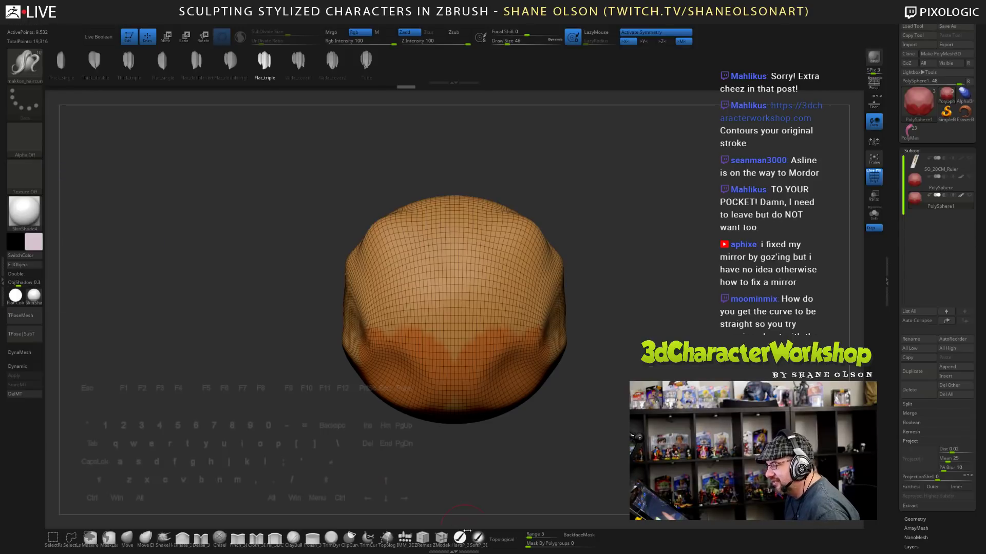
{"action": "left_click", "coordinate": [460, 537]}
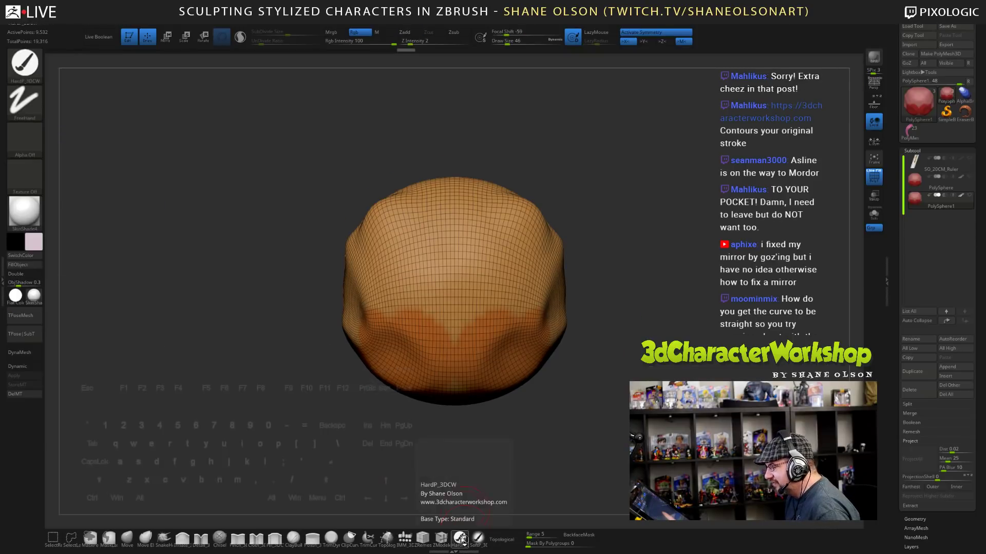
{"action": "left_click", "coordinate": [17, 265]}
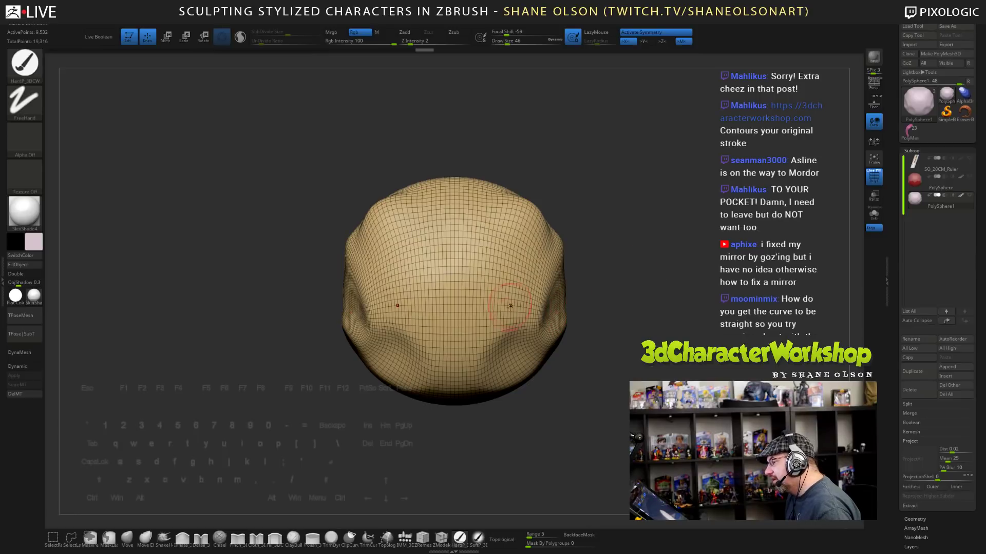
- Display the floor grid, turn symmetry off and move the head mesh slightly sideways off the centre line
{"action": "left_click_drag", "start_coordinate": [657, 305], "coordinate": [662, 331], "text": "alt"}
{"action": "left_click", "coordinate": [874, 103]}
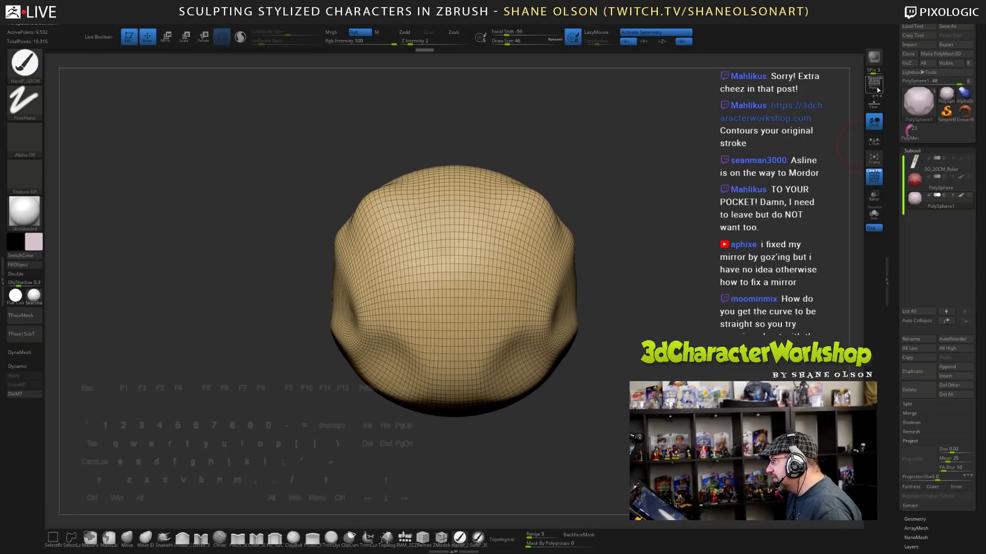
{"action": "left_click_drag", "start_coordinate": [686, 215], "coordinate": [686, 219], "text": "alt"}
{"action": "left_click_drag", "start_coordinate": [664, 182], "coordinate": [658, 208], "text": "alt"}
{"action": "key", "text": "w"}
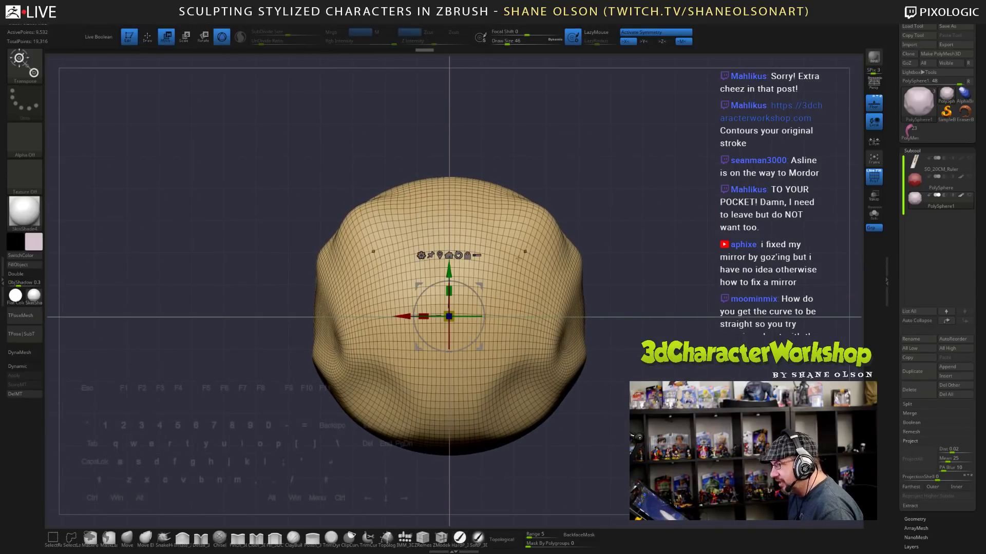
{"action": "key", "text": "x"}
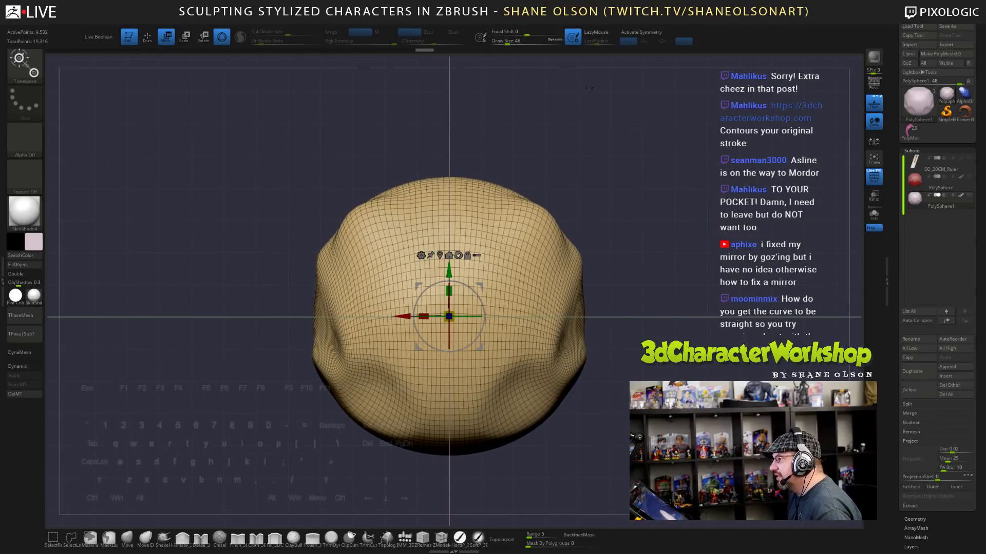
{"action": "left_click_drag", "start_coordinate": [401, 317], "coordinate": [398, 319]}
- Apply Mirror And Weld to the off-centre head mesh
{"action": "right_click_drag", "start_coordinate": [461, 163], "coordinate": [461, 190], "text": "ctrl"}
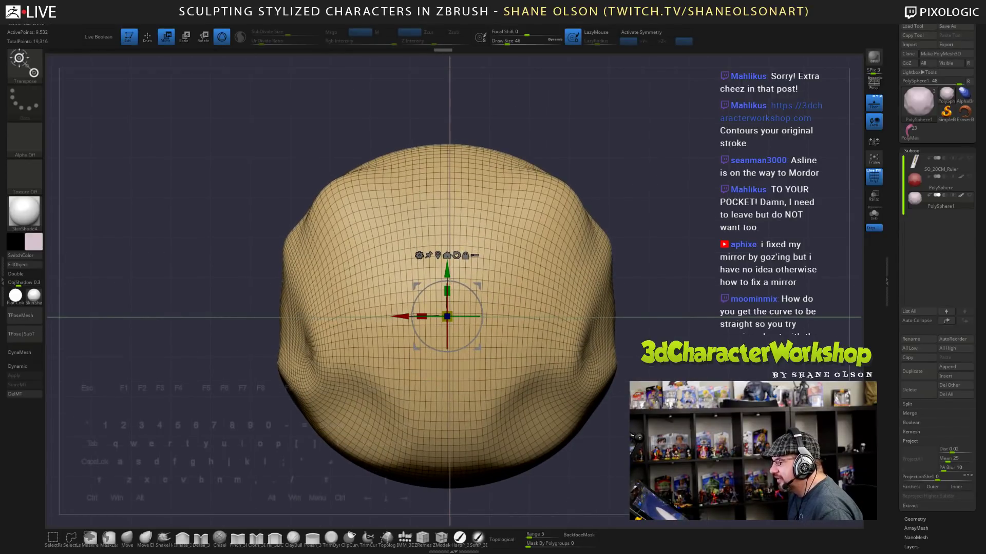
{"action": "key", "text": "ctrl+z"}
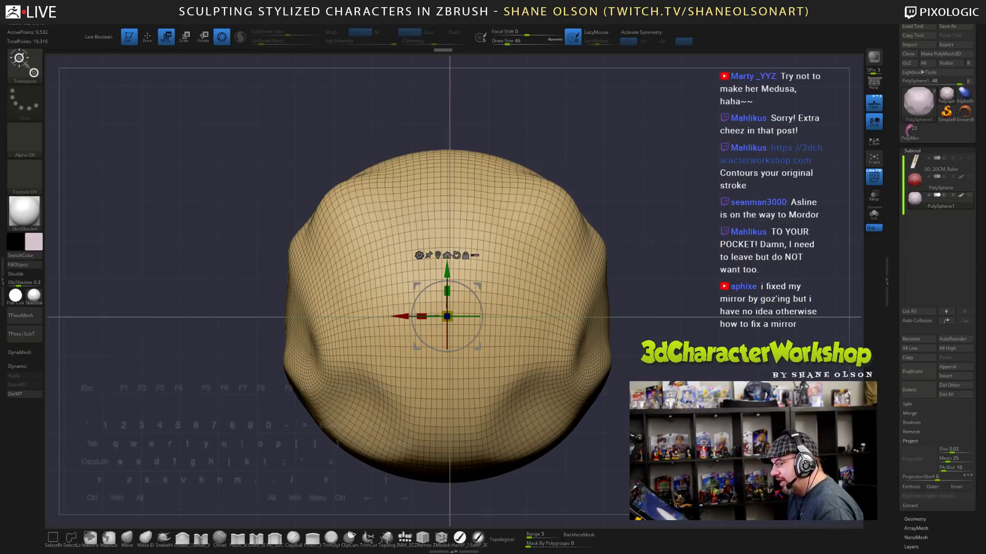
{"action": "key", "text": "3"}
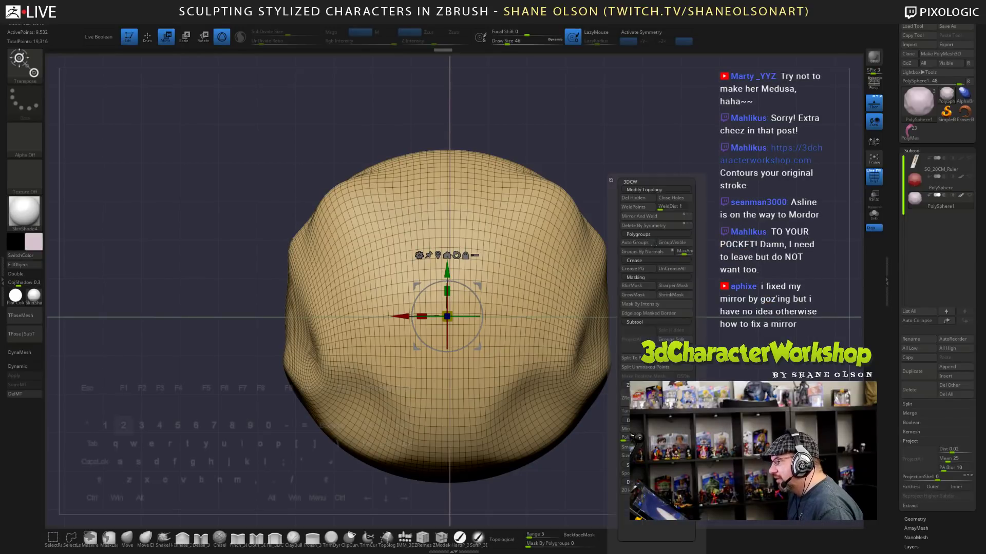
{"action": "left_click", "coordinate": [637, 218]}
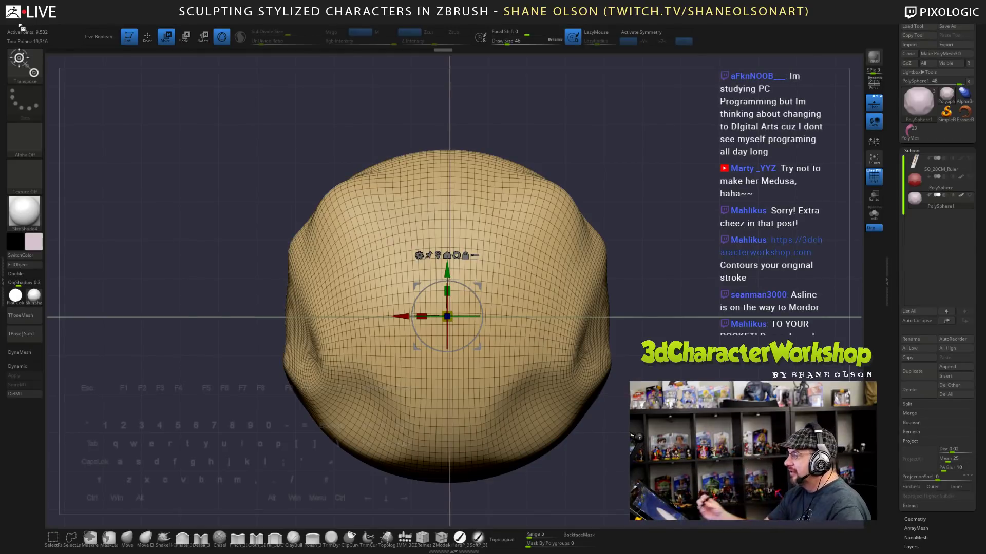
- Locate the Mirror And Weld command among the Modify Topology options for the head mesh
{"action": "key", "text": "3"}
{"action": "key", "text": "3"}
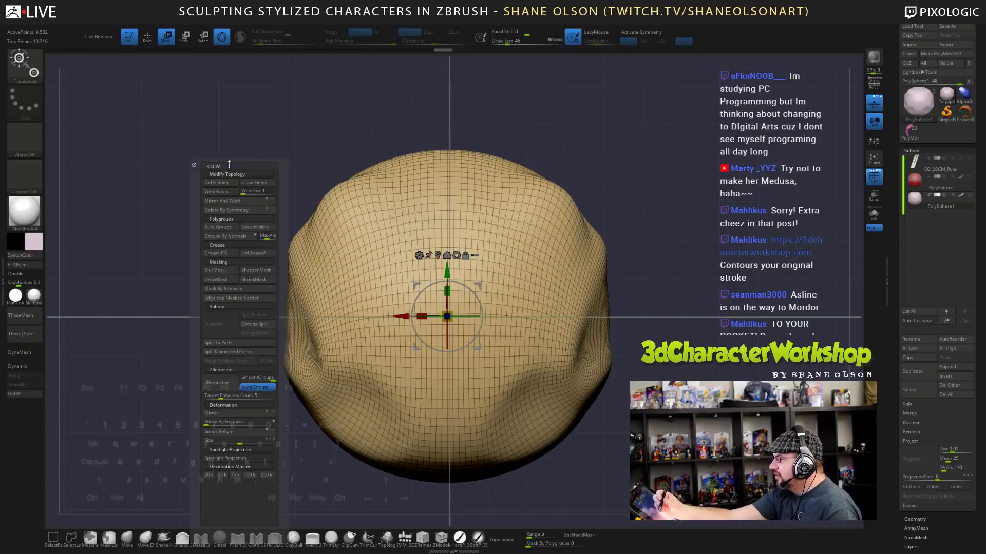
{"action": "key", "text": "3"}
{"action": "key", "text": "3"}
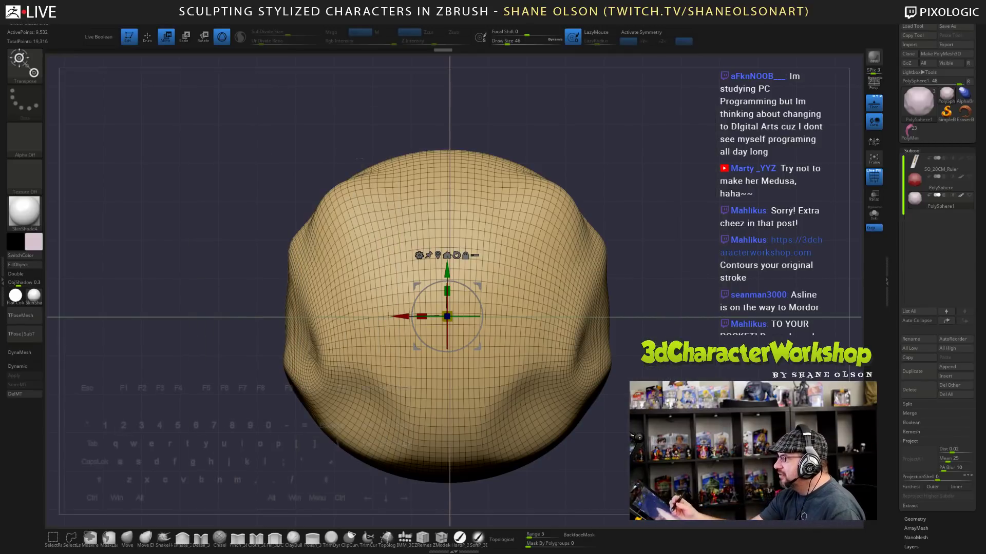
{"action": "key", "text": "3"}
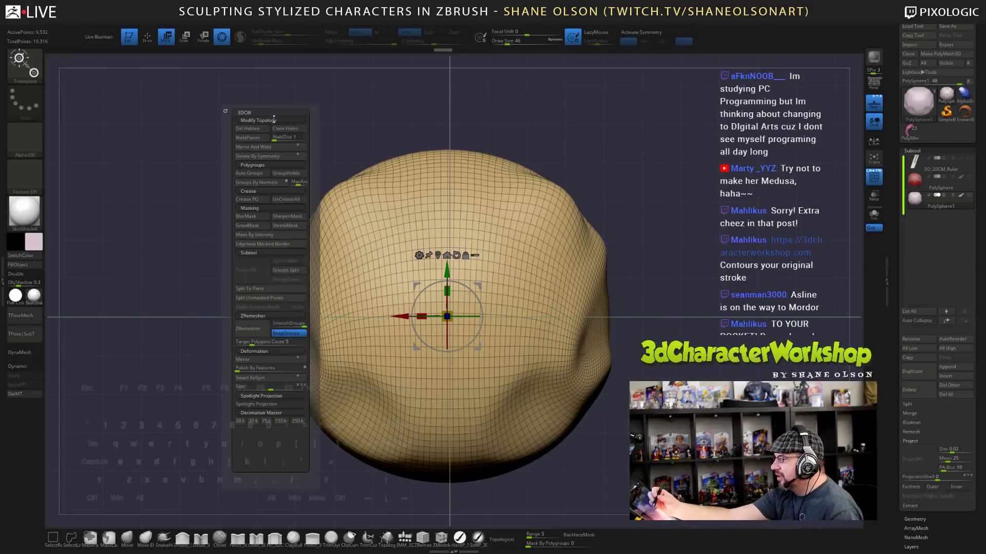
{"action": "left_click", "coordinate": [257, 147]}
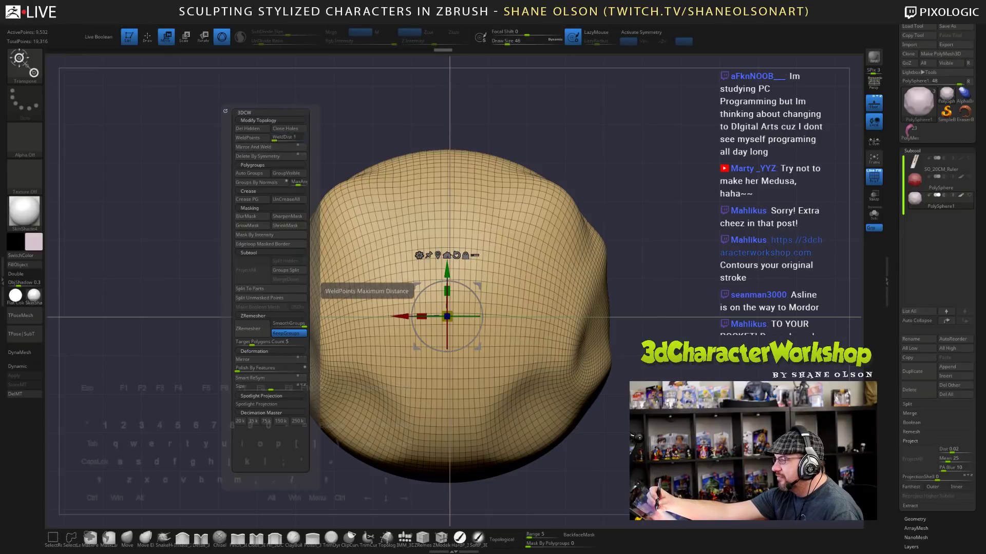
{"action": "left_click_drag", "start_coordinate": [894, 362], "coordinate": [895, 269]}
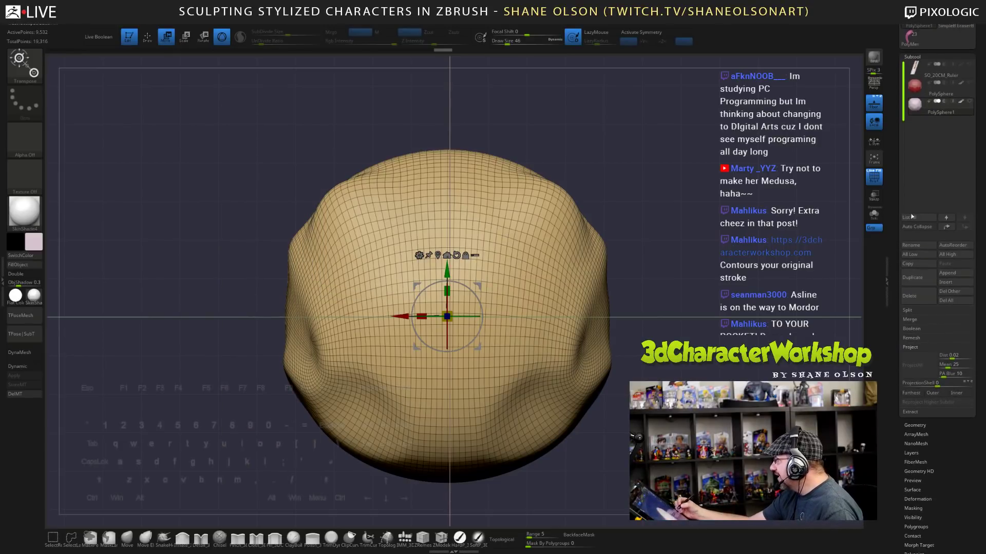
{"action": "left_click", "coordinate": [913, 425]}
{"action": "left_click", "coordinate": [918, 222]}
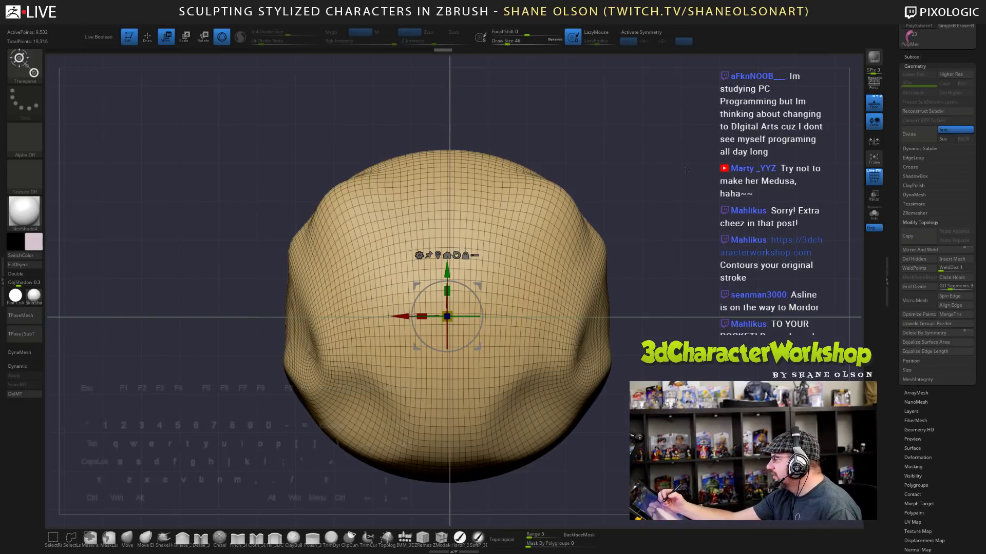
- Try Mirror And Weld on the off-centre head mesh, inspect the seam up close and undo the operation
{"action": "key", "text": "3"}
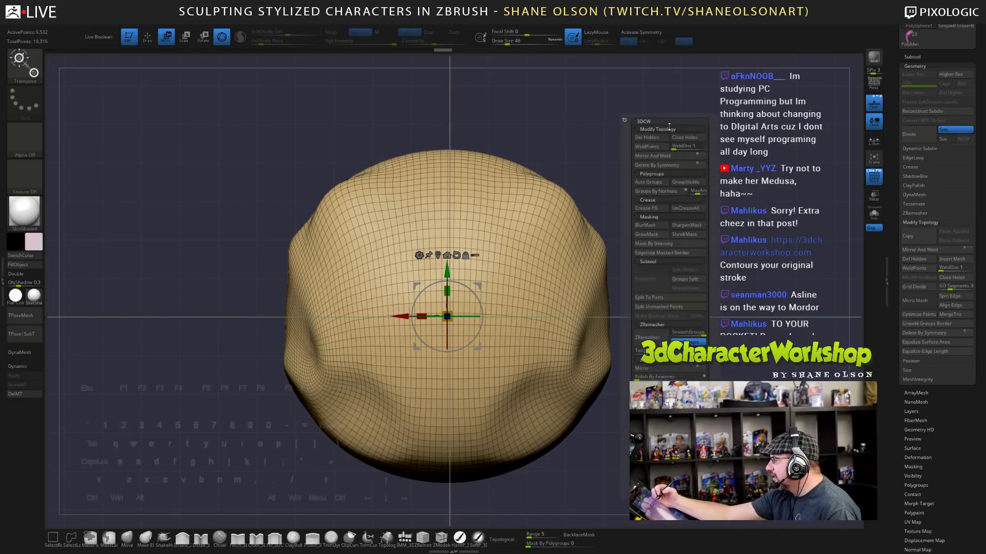
{"action": "left_click", "coordinate": [665, 156]}
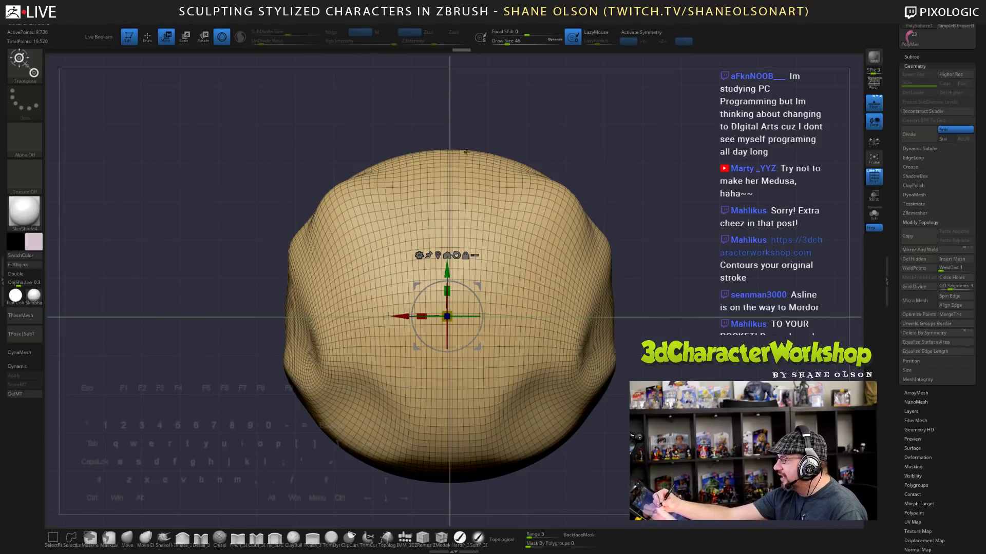
{"action": "left_click_drag", "start_coordinate": [692, 259], "coordinate": [678, 333]}
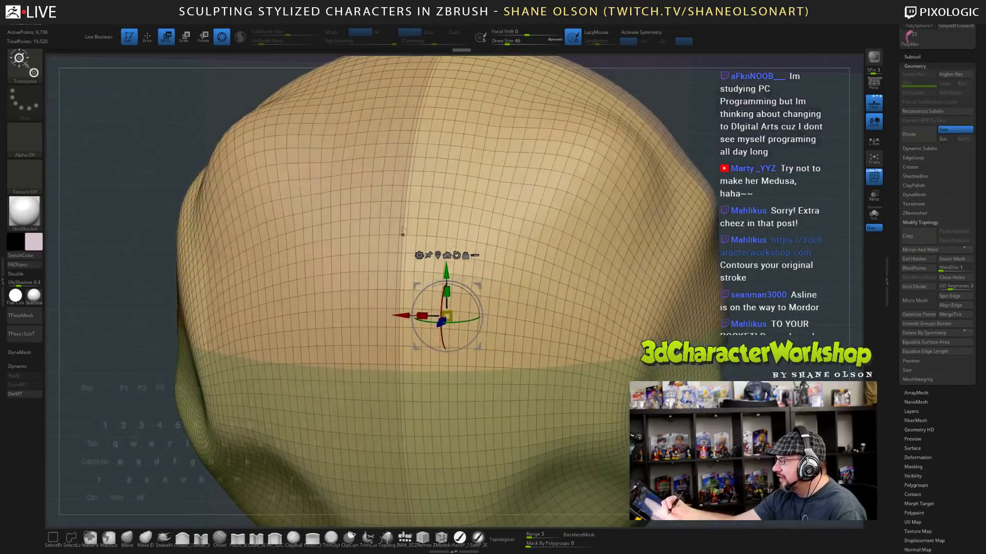
{"action": "left_click_drag", "start_coordinate": [739, 318], "coordinate": [774, 289]}
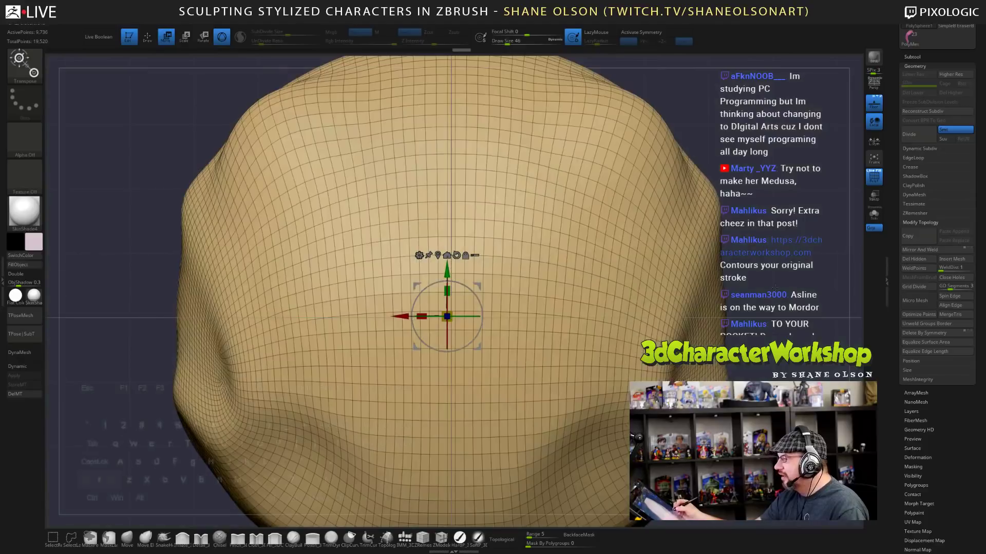
{"action": "left_click_drag", "start_coordinate": [713, 328], "coordinate": [710, 304], "text": "alt"}
{"action": "key", "text": "ctrl+z"}
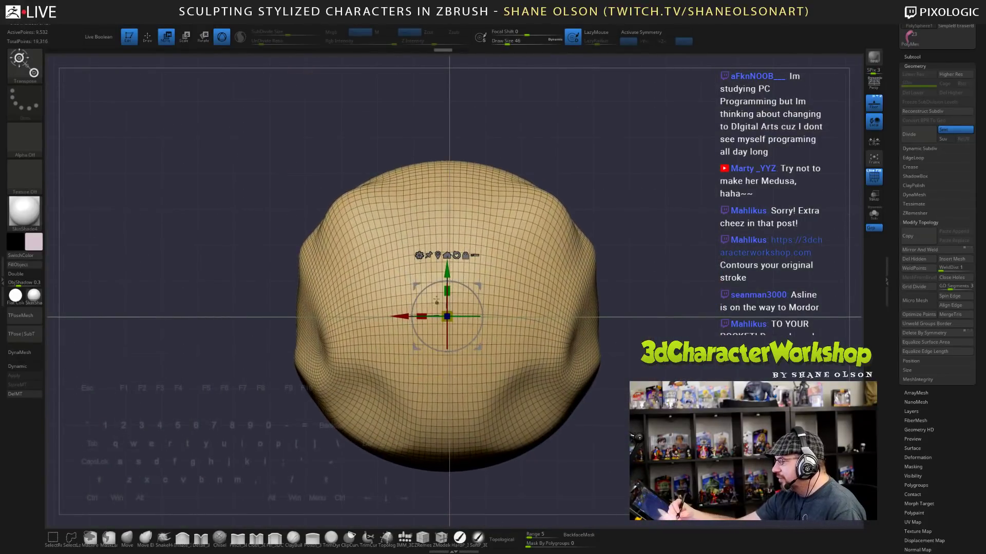
- Nudge the head mesh slightly along the X axis to line up its middle edge loop with the grid's centre line
{"action": "left_click_drag", "start_coordinate": [402, 322], "coordinate": [405, 319]}
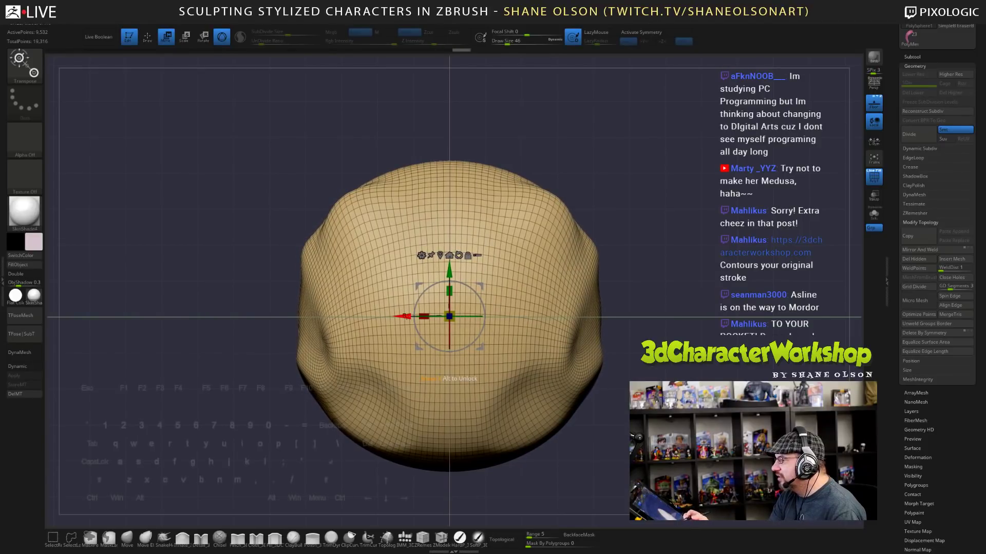
{"action": "left_click_drag", "start_coordinate": [657, 264], "coordinate": [642, 293], "text": "alt"}
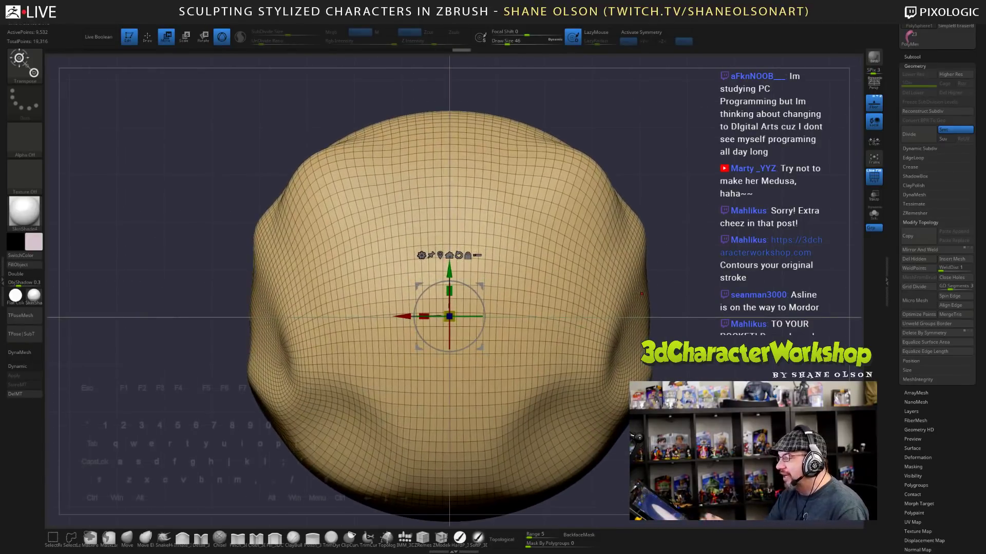
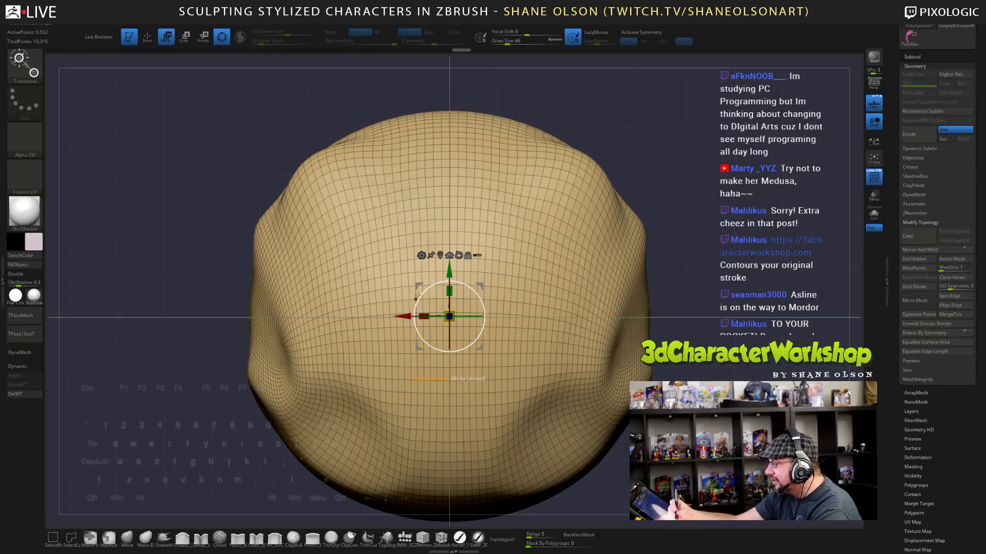
{"action": "left_click_drag", "start_coordinate": [402, 316], "coordinate": [405, 318]}
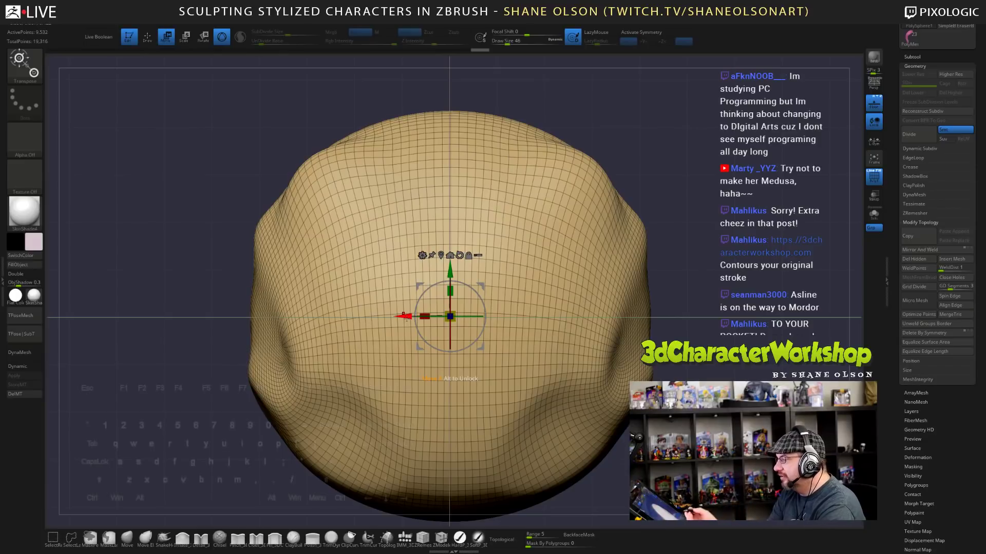
{"action": "left_click_drag", "start_coordinate": [407, 318], "coordinate": [410, 314]}
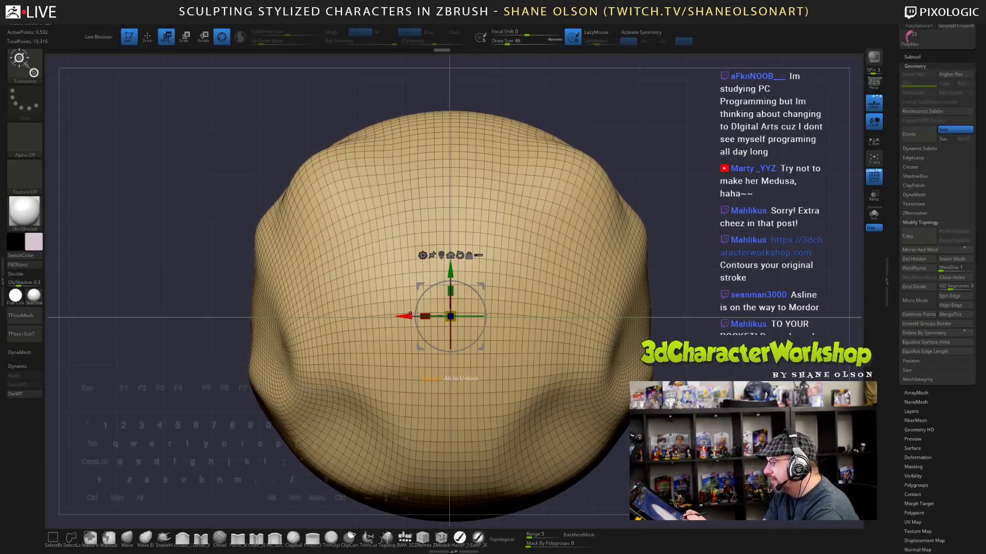
- Shift the lower middle edges of the head around the centre line with the Move brush and apply Mirror And Weld
{"action": "left_click", "coordinate": [126, 537]}
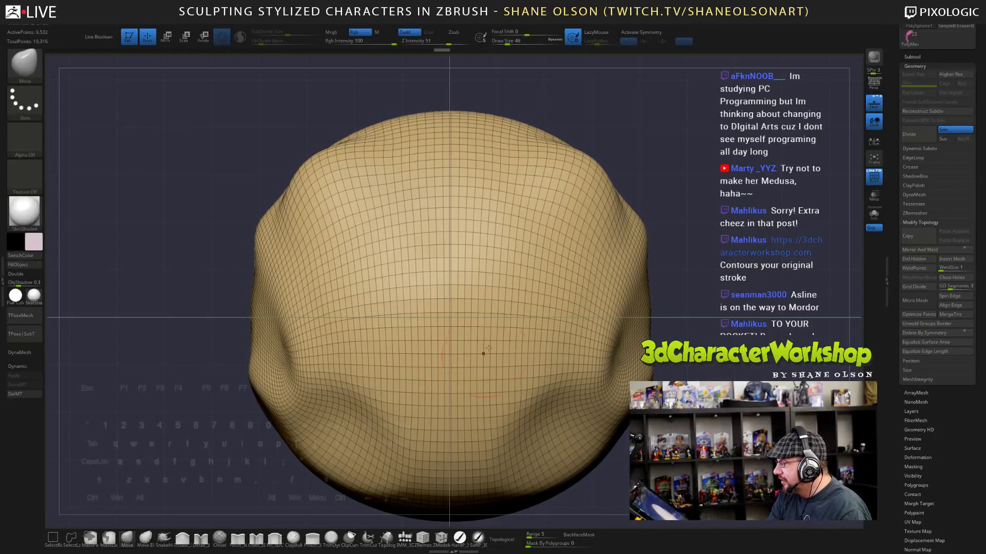
{"action": "key", "text": "s"}
{"action": "left_click_drag", "start_coordinate": [458, 361], "coordinate": [442, 359]}
{"action": "left_click_drag", "start_coordinate": [448, 410], "coordinate": [456, 410]}
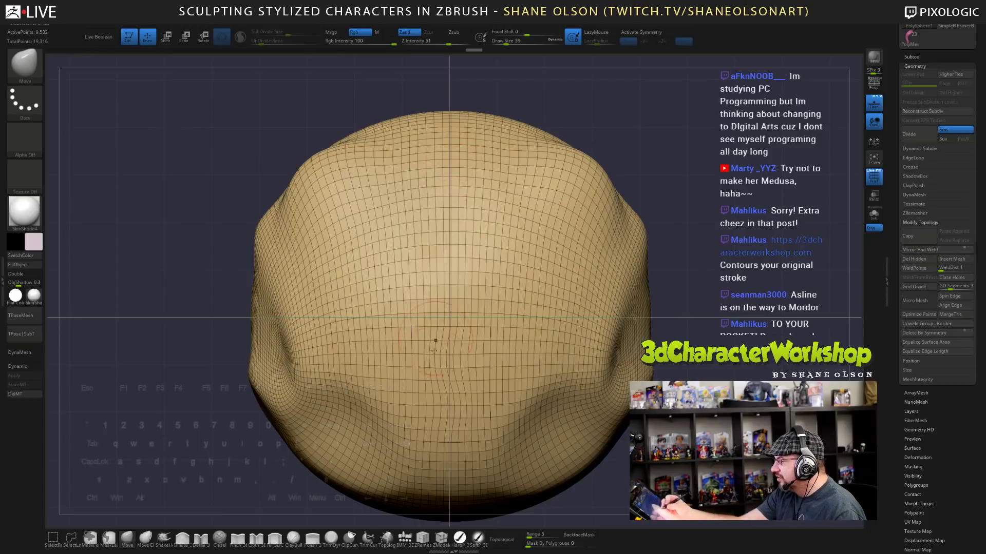
{"action": "key", "text": "3"}
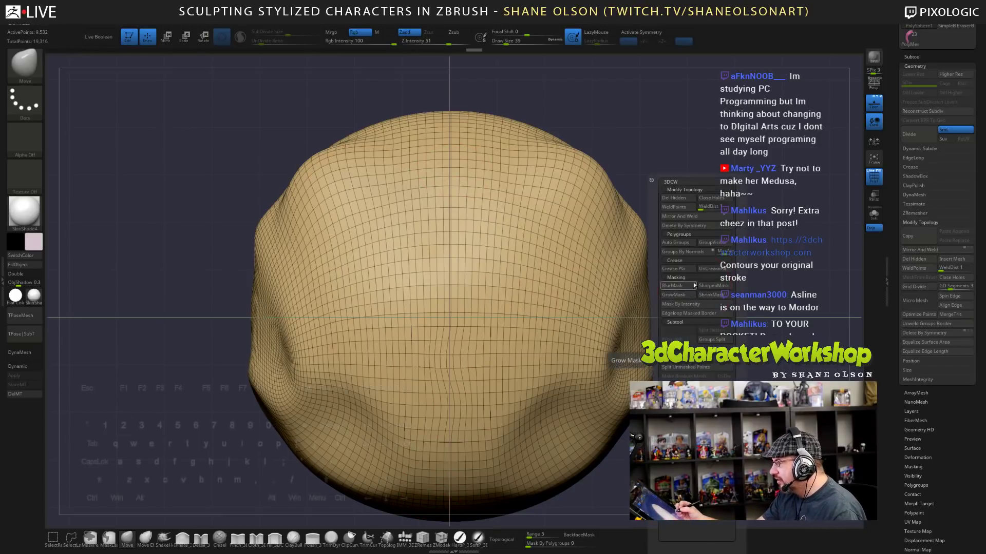
{"action": "left_click", "coordinate": [682, 217]}
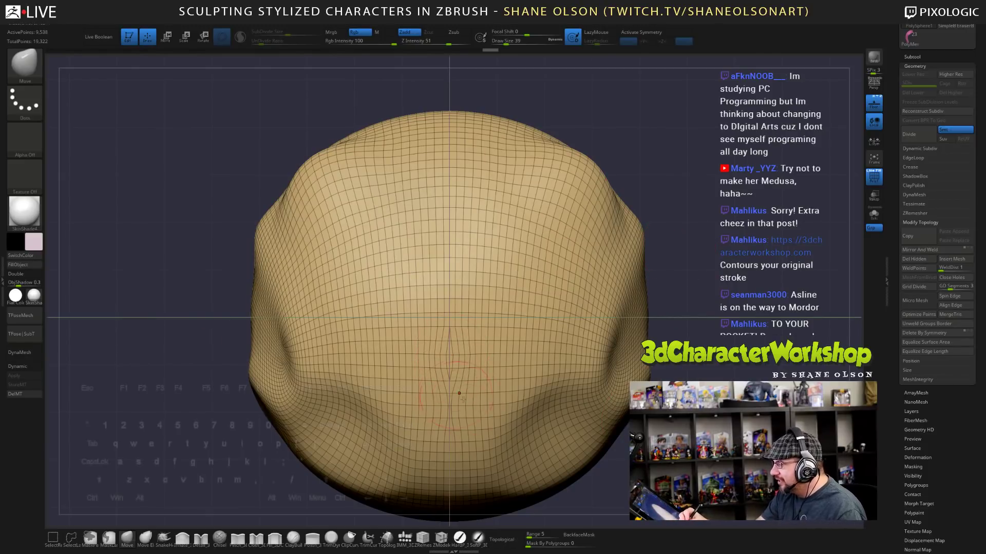
- Adjust the vertices along the head's lower centre seam with the Move brush, reducing the draw size to 11
{"action": "right_click_drag", "start_coordinate": [494, 379], "coordinate": [448, 345], "text": "alt"}
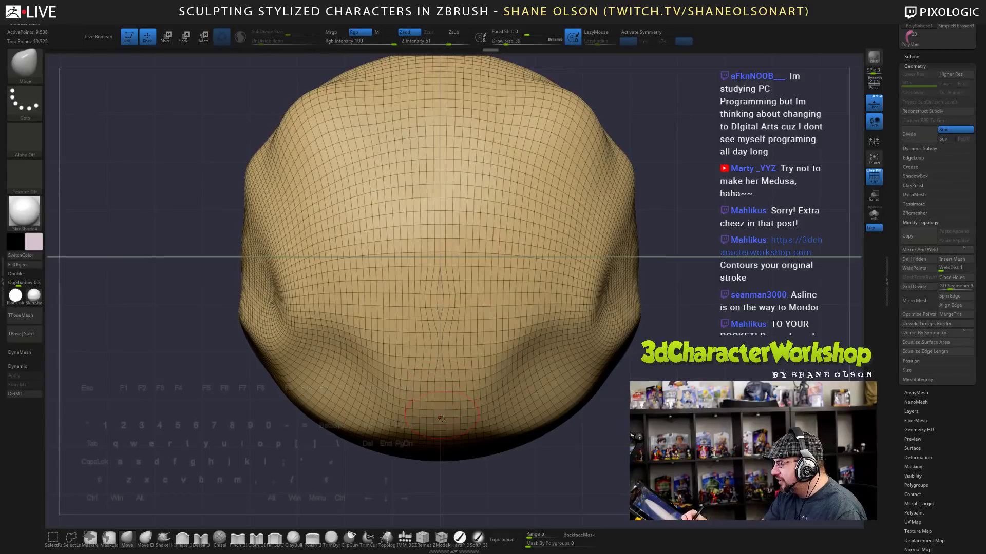
{"action": "right_click_drag", "start_coordinate": [611, 429], "coordinate": [601, 395], "text": "ctrl"}
{"action": "key", "text": "s"}
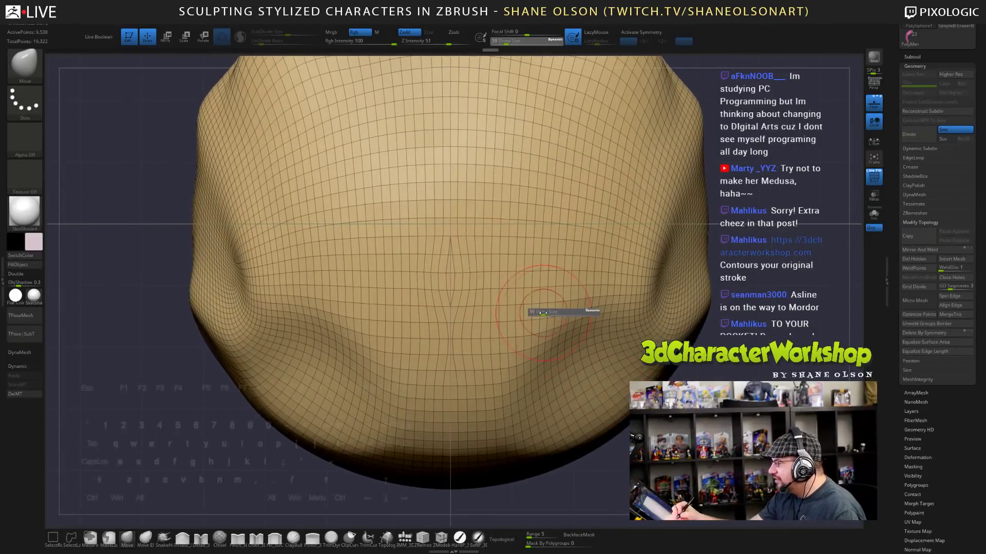
{"action": "left_click_drag", "start_coordinate": [543, 311], "coordinate": [541, 312]}
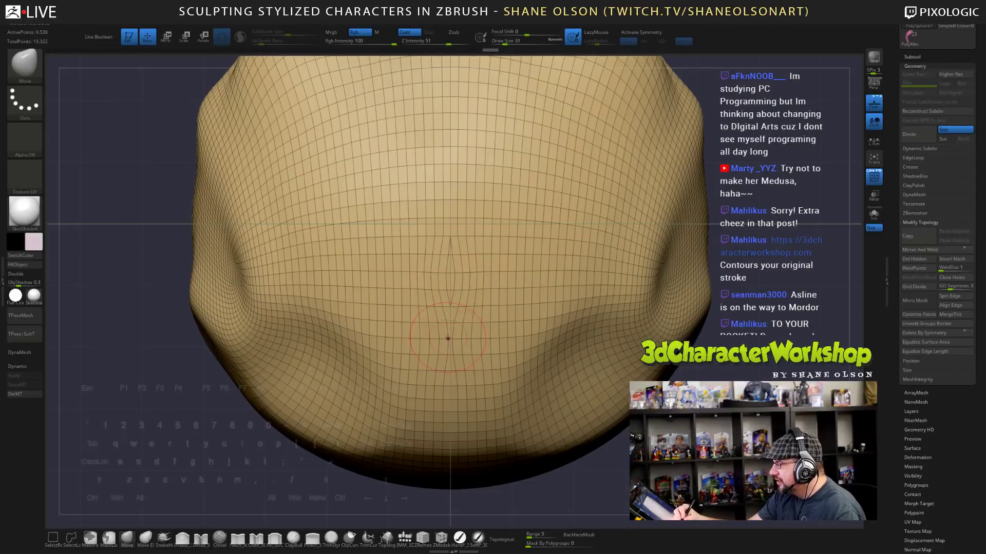
{"action": "mouse_move", "coordinate": [446, 339]}
{"action": "left_mouse_down"}
{"action": "mouse_move", "coordinate": [426, 330]}
{"action": "mouse_move", "coordinate": [461, 339]}
{"action": "mouse_move", "coordinate": [445, 337]}
{"action": "left_mouse_up"}
{"action": "key", "text": "s"}
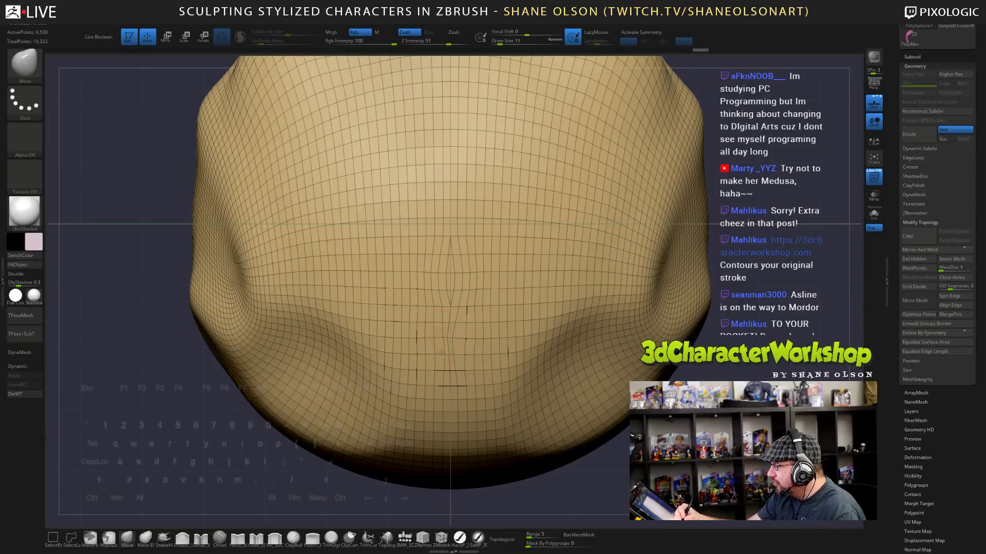
{"action": "mouse_move", "coordinate": [448, 290]}
{"action": "left_mouse_down"}
{"action": "mouse_move", "coordinate": [456, 290]}
{"action": "mouse_move", "coordinate": [452, 237]}
{"action": "left_mouse_up"}
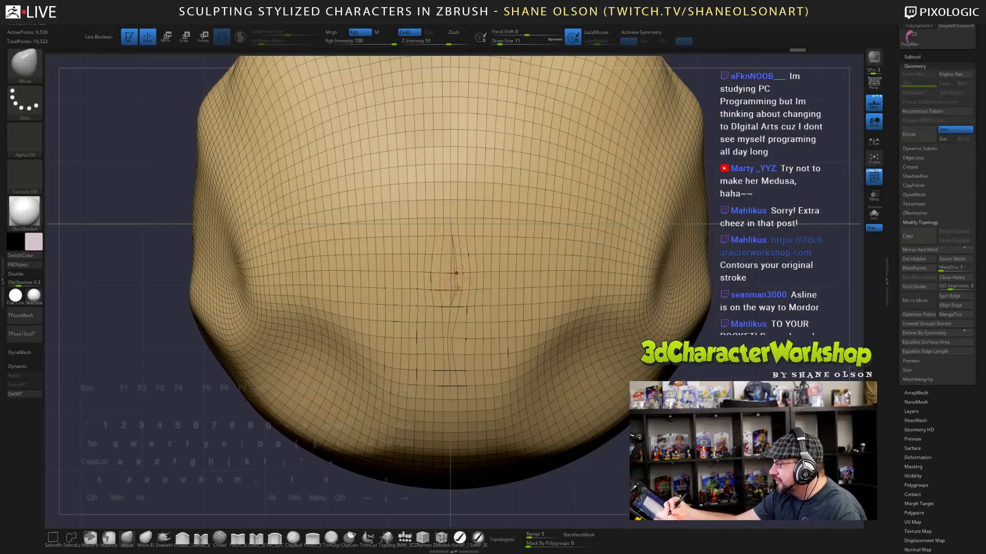
{"action": "left_click_drag", "start_coordinate": [455, 305], "coordinate": [457, 224]}
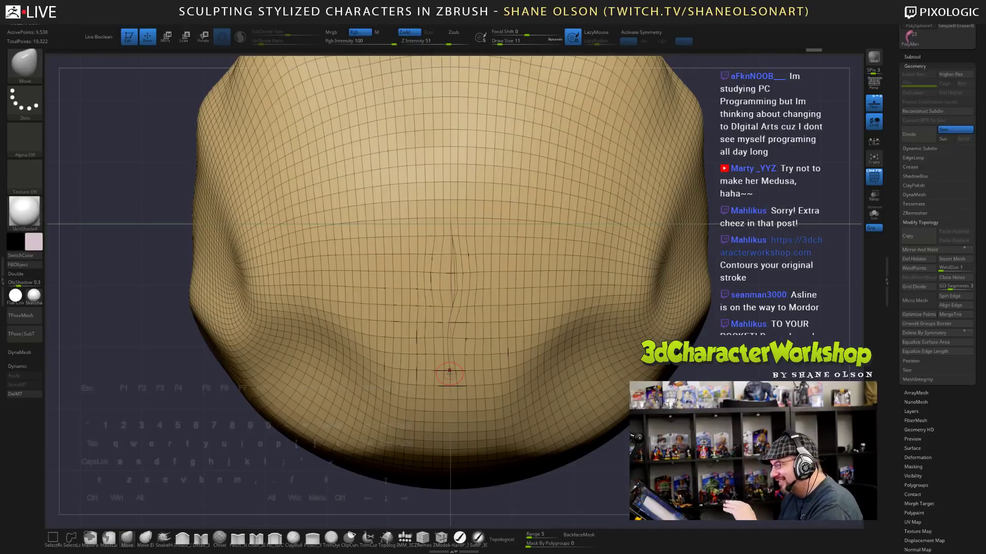
{"action": "mouse_move", "coordinate": [444, 256]}
{"action": "left_mouse_down"}
{"action": "mouse_move", "coordinate": [435, 288]}
{"action": "mouse_move", "coordinate": [433, 252]}
{"action": "mouse_move", "coordinate": [437, 354]}
{"action": "mouse_move", "coordinate": [455, 338]}
{"action": "mouse_move", "coordinate": [453, 359]}
{"action": "mouse_move", "coordinate": [443, 353]}
{"action": "mouse_move", "coordinate": [460, 355]}
{"action": "mouse_move", "coordinate": [457, 343]}
{"action": "mouse_move", "coordinate": [459, 373]}
{"action": "left_mouse_up"}
- Smooth the edges around the centre seam at draw size 14 and apply Mirror And Weld to the head
{"action": "key", "text": "s"}
{"action": "mouse_move", "coordinate": [454, 338]}
{"action": "left_mouse_down", "text": "shift"}
{"action": "mouse_move", "coordinate": [438, 373]}
{"action": "mouse_move", "coordinate": [431, 318]}
{"action": "mouse_move", "coordinate": [422, 329]}
{"action": "left_mouse_up", "text": "shift"}
{"action": "mouse_move", "coordinate": [529, 303]}
{"action": "right_mouse_down", "text": "alt"}
{"action": "mouse_move", "coordinate": [535, 273]}
{"action": "mouse_move", "coordinate": [527, 313]}
{"action": "right_mouse_up", "text": "alt"}
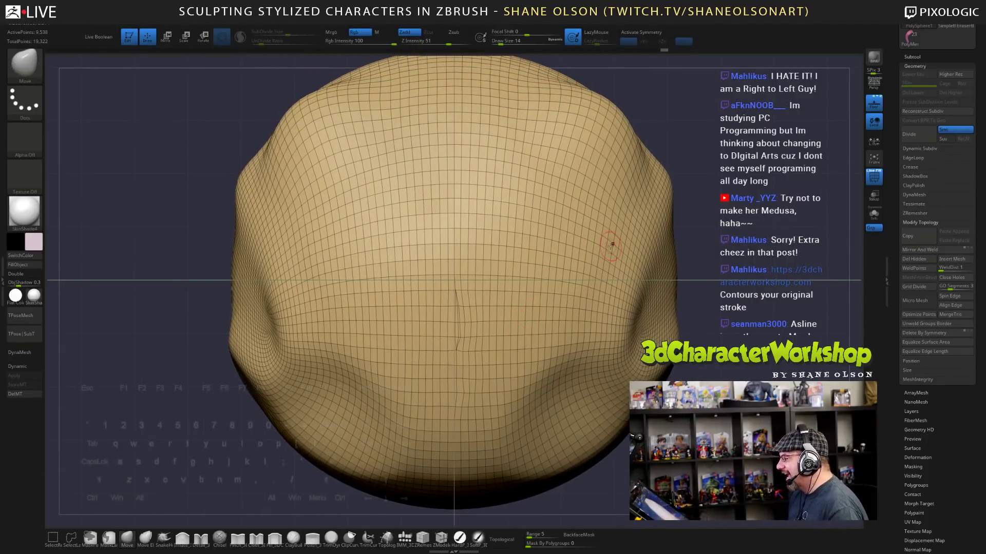
{"action": "key", "text": "space"}
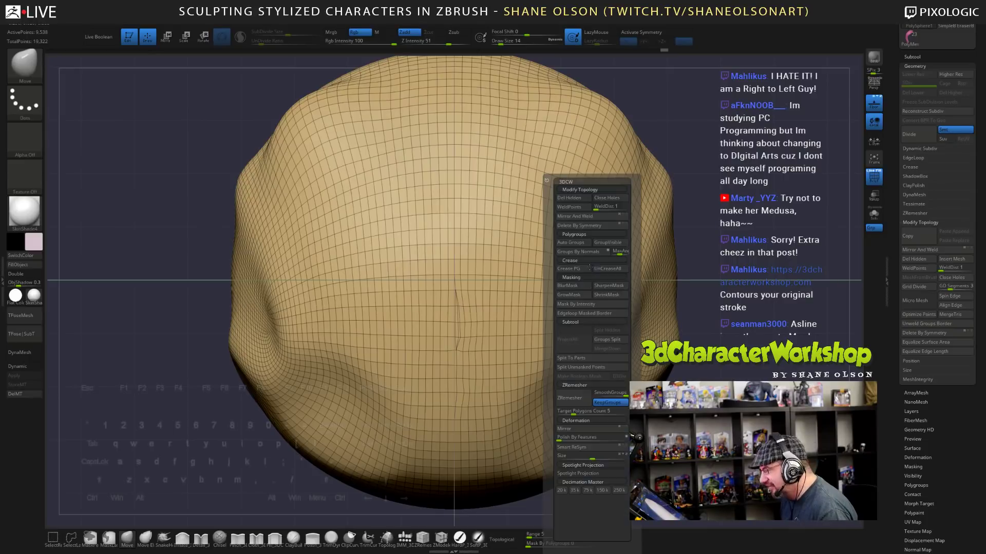
{"action": "left_click", "coordinate": [584, 217]}
- Set the draw size to 20 and rework the edges beside the head's centre line with the Move brush
{"action": "mouse_move", "coordinate": [730, 335]}
{"action": "left_mouse_down"}
{"action": "mouse_move", "coordinate": [757, 334]}
{"action": "mouse_move", "coordinate": [753, 352]}
{"action": "mouse_move", "coordinate": [724, 339]}
{"action": "left_mouse_up"}
{"action": "key", "text": "s"}
{"action": "mouse_move", "coordinate": [507, 361]}
{"action": "left_mouse_down"}
{"action": "mouse_move", "coordinate": [464, 350]}
{"action": "mouse_move", "coordinate": [465, 364]}
{"action": "left_mouse_up"}
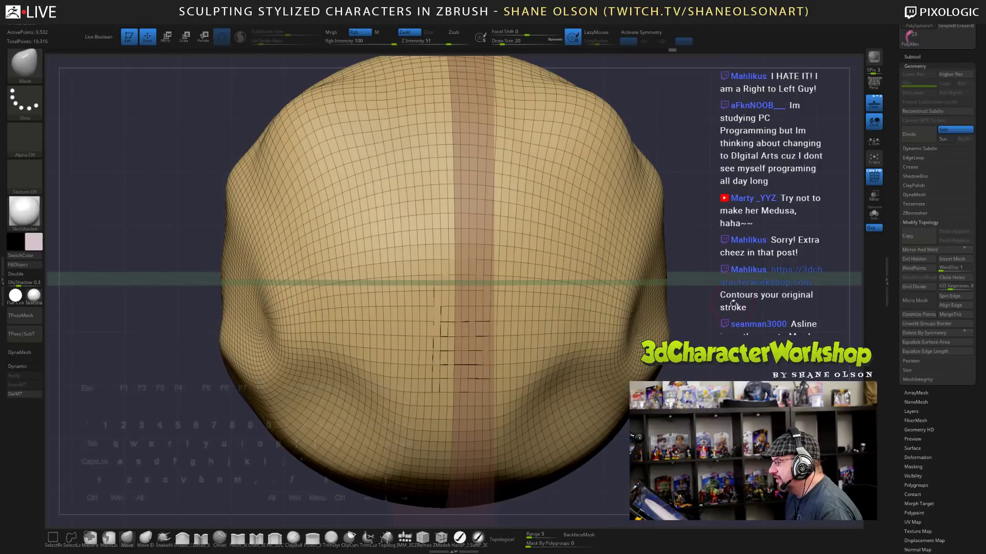
{"action": "left_click_drag", "start_coordinate": [731, 306], "coordinate": [715, 331]}
{"action": "right_click_drag", "start_coordinate": [469, 349], "coordinate": [449, 295], "text": "ctrl"}
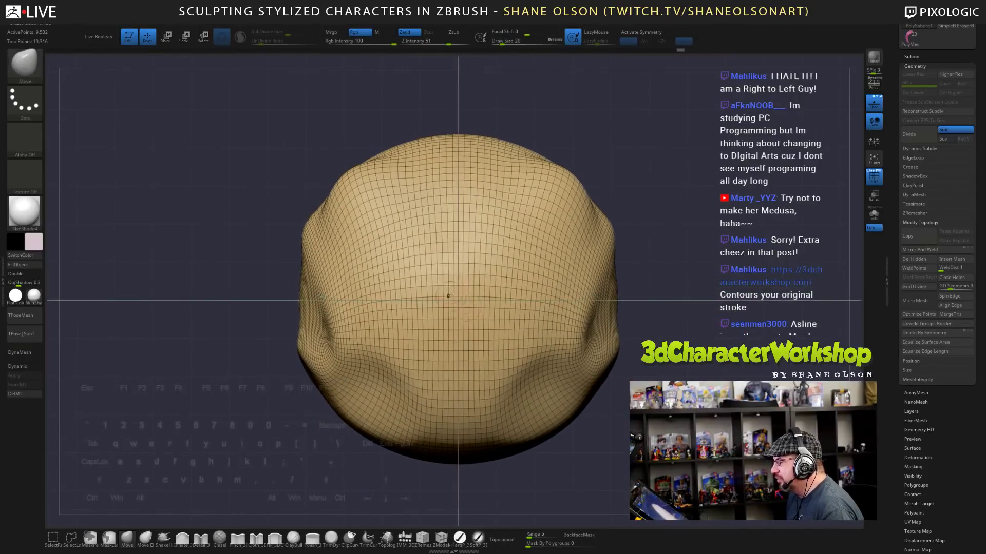
- Set the draw size to 44 and hide the floor grid and the wireframe on the head mesh
{"action": "key", "text": "s"}
{"action": "left_click_drag", "start_coordinate": [471, 279], "coordinate": [476, 280]}
{"action": "mouse_move", "coordinate": [666, 369]}
{"action": "left_mouse_down"}
{"action": "mouse_move", "coordinate": [723, 377]}
{"action": "mouse_move", "coordinate": [673, 377]}
{"action": "left_mouse_up"}
{"action": "mouse_move", "coordinate": [695, 213]}
{"action": "right_mouse_down"}
{"action": "mouse_move", "coordinate": [716, 200]}
{"action": "mouse_move", "coordinate": [579, 332]}
{"action": "right_mouse_up"}
{"action": "mouse_move", "coordinate": [679, 260]}
{"action": "right_mouse_down", "text": "ctrl"}
{"action": "mouse_move", "coordinate": [722, 249]}
{"action": "mouse_move", "coordinate": [656, 236]}
{"action": "right_mouse_up", "text": "ctrl"}
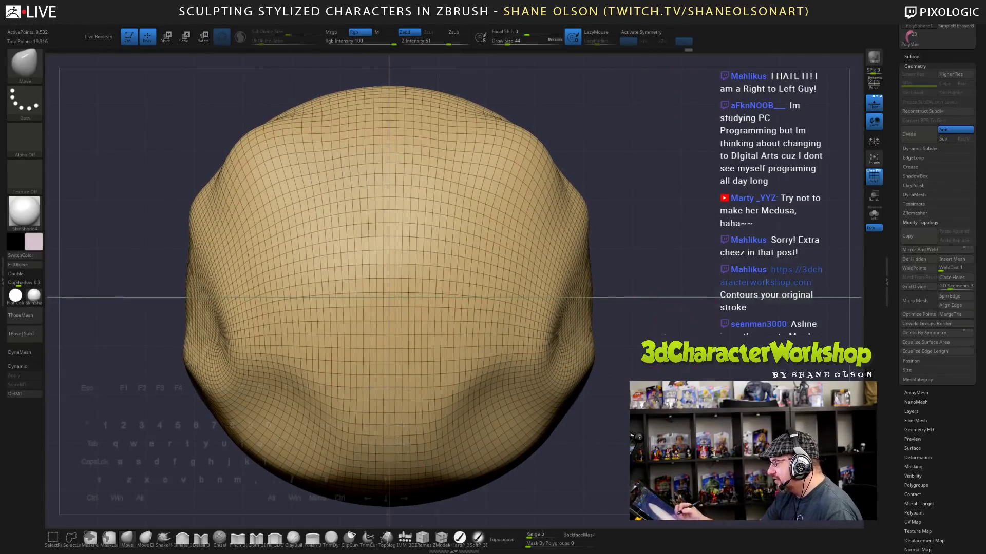
{"action": "mouse_move", "coordinate": [679, 313]}
{"action": "right_mouse_down"}
{"action": "mouse_move", "coordinate": [695, 326]}
{"action": "mouse_move", "coordinate": [693, 377]}
{"action": "mouse_move", "coordinate": [693, 349]}
{"action": "mouse_move", "coordinate": [676, 369]}
{"action": "right_mouse_up"}
{"action": "left_click", "coordinate": [875, 107]}
{"action": "key", "text": "shift+f"}
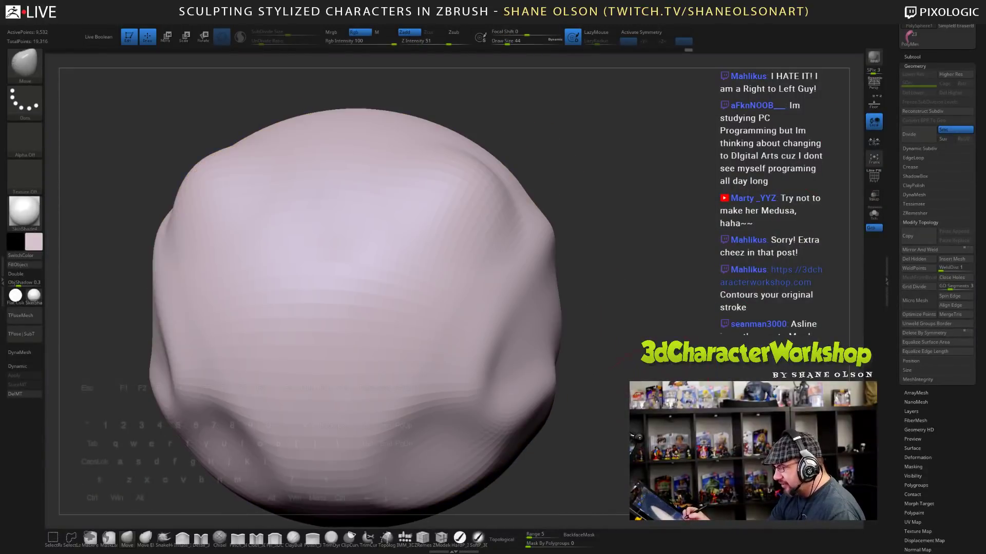
- Sculpt several test strokes on the side of the head with the FreeHand 3DCW brush at Z Intensity 15
{"action": "left_click", "coordinate": [256, 539]}
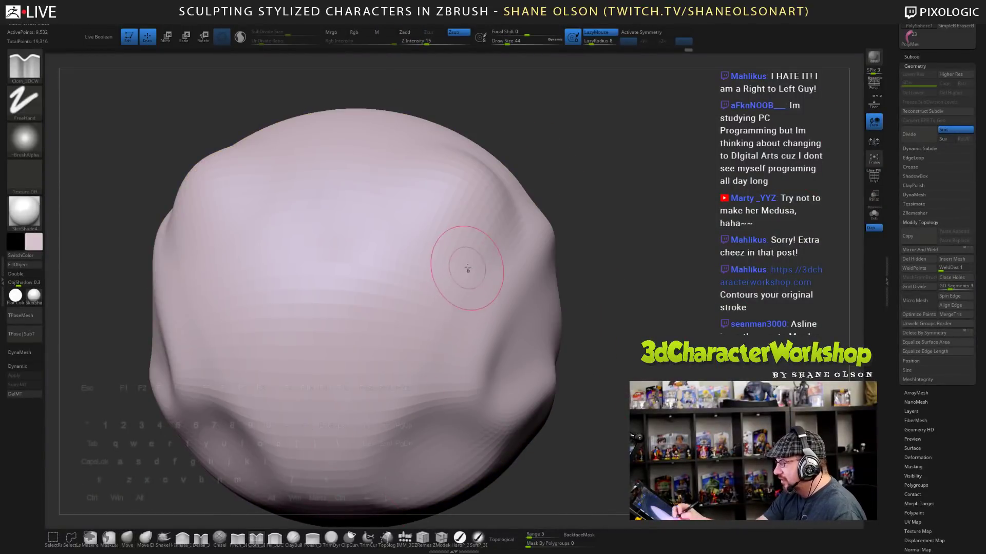
{"action": "mouse_move", "coordinate": [466, 259]}
{"action": "left_mouse_down"}
{"action": "mouse_move", "coordinate": [456, 291]}
{"action": "mouse_move", "coordinate": [480, 332]}
{"action": "left_mouse_up"}
{"action": "left_click_drag", "start_coordinate": [501, 270], "coordinate": [531, 344]}
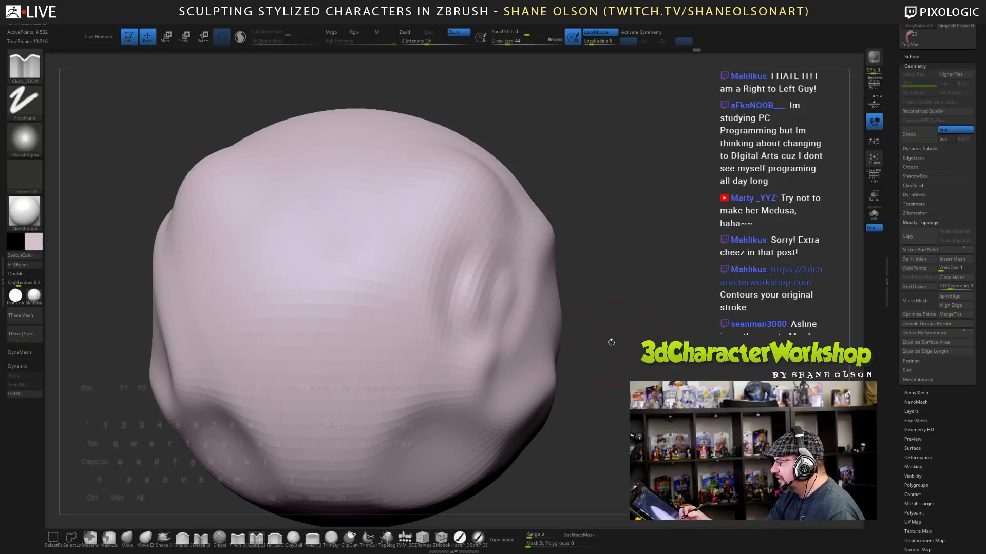
{"action": "left_click_drag", "start_coordinate": [473, 297], "coordinate": [514, 219]}
{"action": "mouse_move", "coordinate": [638, 301]}
{"action": "left_mouse_down"}
{"action": "mouse_move", "coordinate": [533, 241]}
{"action": "mouse_move", "coordinate": [572, 269]}
{"action": "mouse_move", "coordinate": [539, 345]}
{"action": "mouse_move", "coordinate": [505, 318]}
{"action": "mouse_move", "coordinate": [365, 408]}
{"action": "left_mouse_up"}
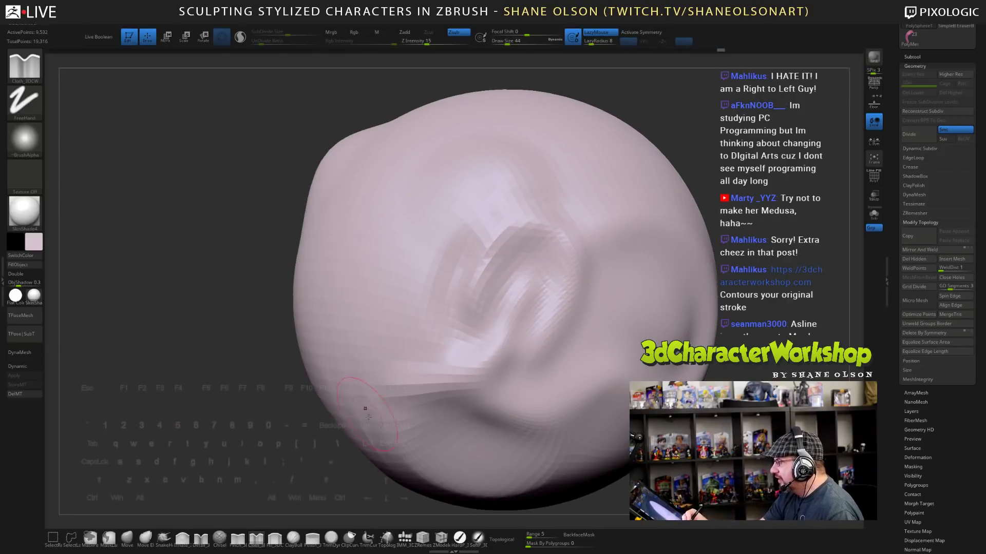
- Sculpt further test strokes on the side of the head beside the existing grooves
{"action": "mouse_move", "coordinate": [302, 436]}
{"action": "left_mouse_down"}
{"action": "mouse_move", "coordinate": [426, 433]}
{"action": "mouse_move", "coordinate": [395, 435]}
{"action": "mouse_move", "coordinate": [395, 380]}
{"action": "left_mouse_up"}
{"action": "mouse_move", "coordinate": [395, 437]}
{"action": "left_mouse_down"}
{"action": "mouse_move", "coordinate": [292, 436]}
{"action": "mouse_move", "coordinate": [424, 436]}
{"action": "mouse_move", "coordinate": [397, 436]}
{"action": "left_mouse_up"}
{"action": "mouse_move", "coordinate": [586, 370]}
{"action": "left_mouse_down", "text": "alt"}
{"action": "mouse_move", "coordinate": [586, 422]}
{"action": "mouse_move", "coordinate": [622, 416]}
{"action": "mouse_move", "coordinate": [603, 404]}
{"action": "left_mouse_up", "text": "alt"}
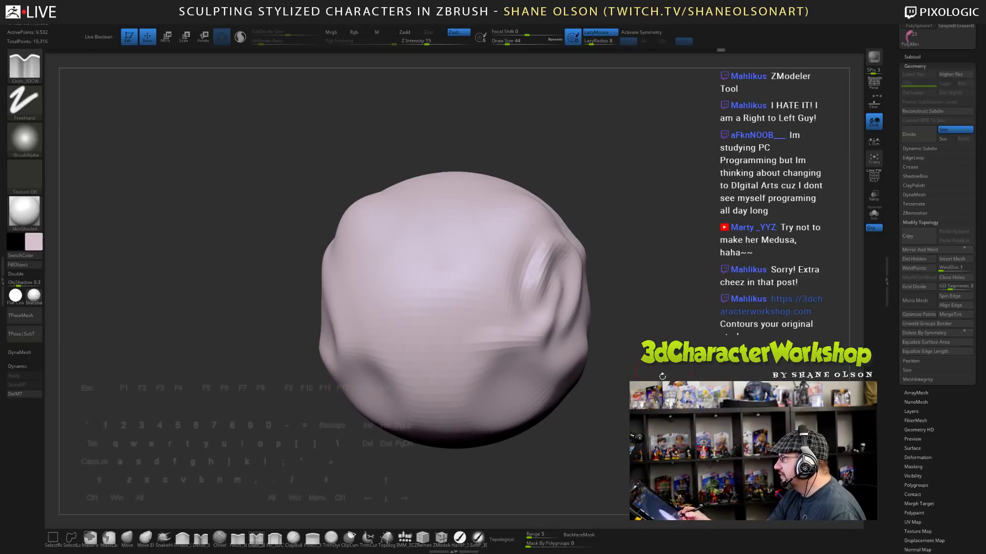
{"action": "left_click_drag", "start_coordinate": [662, 376], "coordinate": [518, 333]}
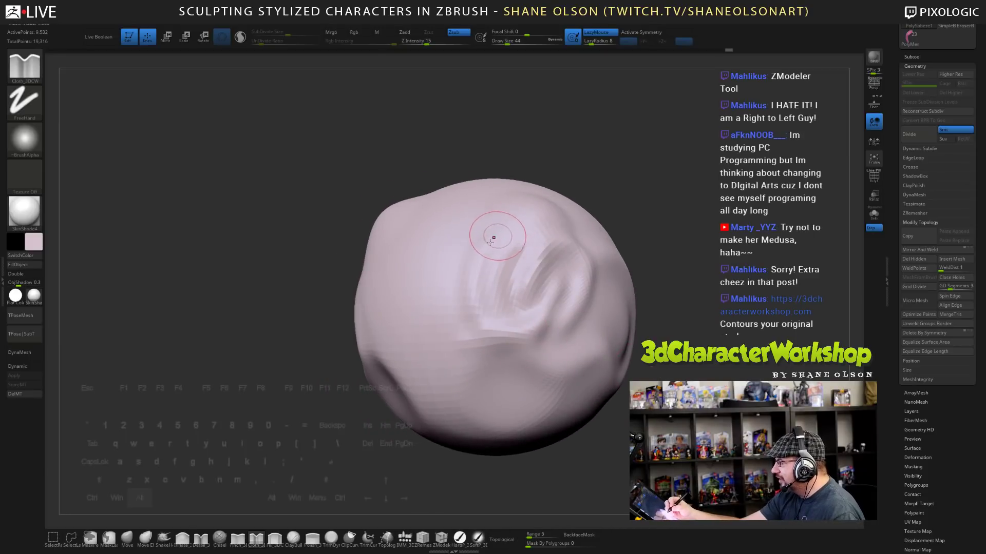
{"action": "left_click_drag", "start_coordinate": [493, 238], "coordinate": [482, 318]}
{"action": "left_click_drag", "start_coordinate": [655, 360], "coordinate": [556, 341]}
{"action": "mouse_move", "coordinate": [490, 285]}
{"action": "left_mouse_down"}
{"action": "mouse_move", "coordinate": [517, 235]}
{"action": "mouse_move", "coordinate": [508, 244]}
{"action": "left_mouse_up"}
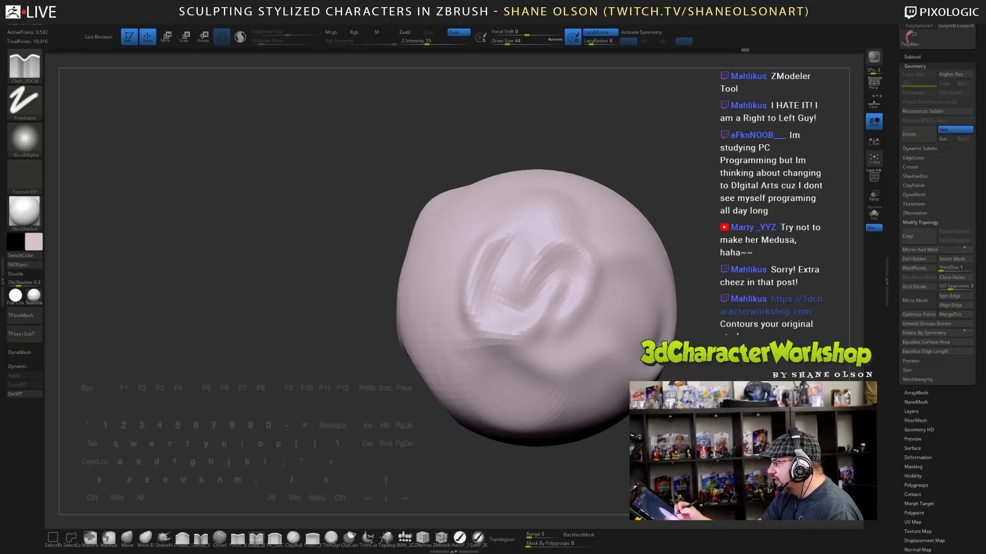
{"action": "mouse_move", "coordinate": [247, 287]}
{"action": "left_mouse_down"}
{"action": "mouse_move", "coordinate": [350, 287]}
{"action": "mouse_move", "coordinate": [338, 287]}
{"action": "left_mouse_up"}
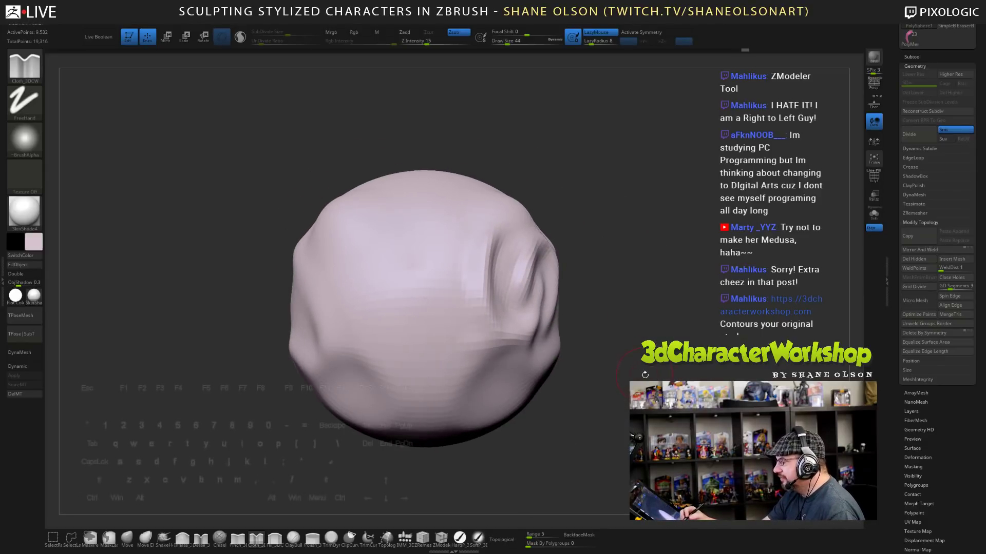
- Flip the head to its mirror image with the Mirror deformation
{"action": "right_click", "coordinate": [654, 388]}
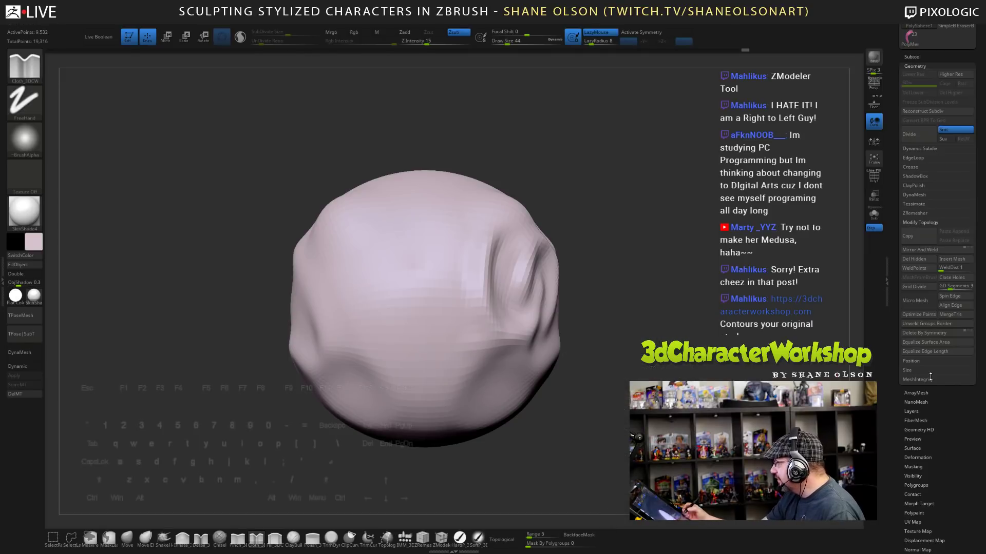
{"action": "left_click_drag", "start_coordinate": [912, 442], "coordinate": [908, 223]}
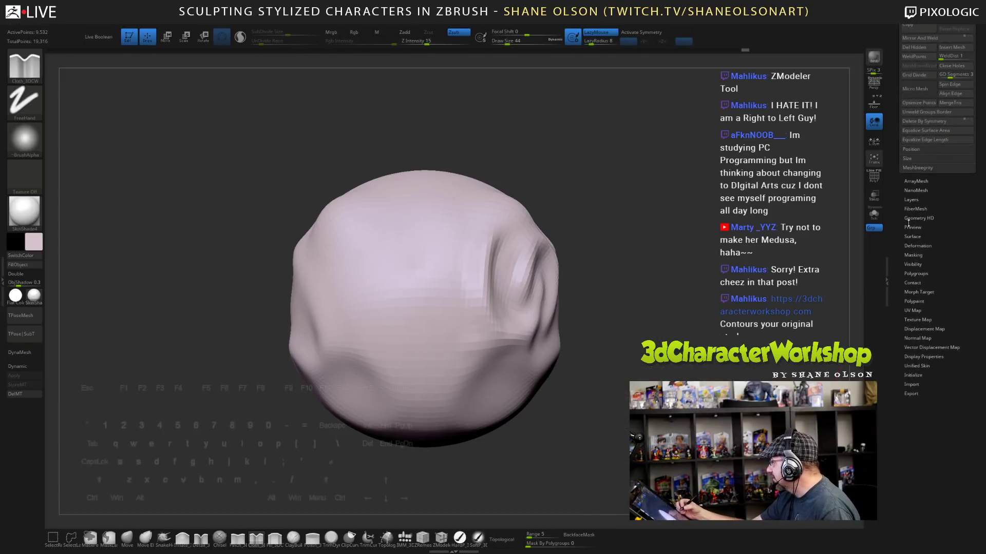
{"action": "left_click", "coordinate": [915, 246]}
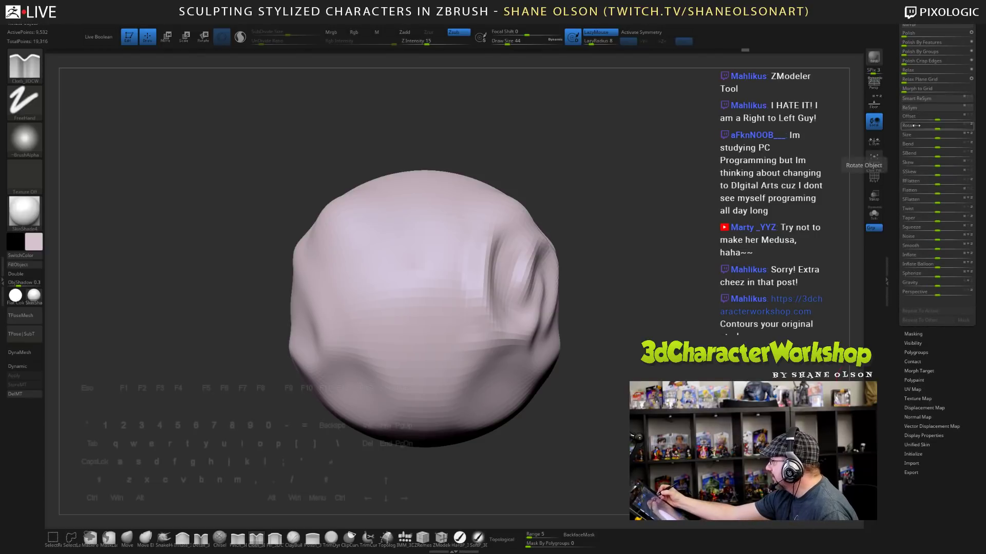
{"action": "scroll", "coordinate": [896, 237], "scroll_direction": "up", "scroll_amount": 5}
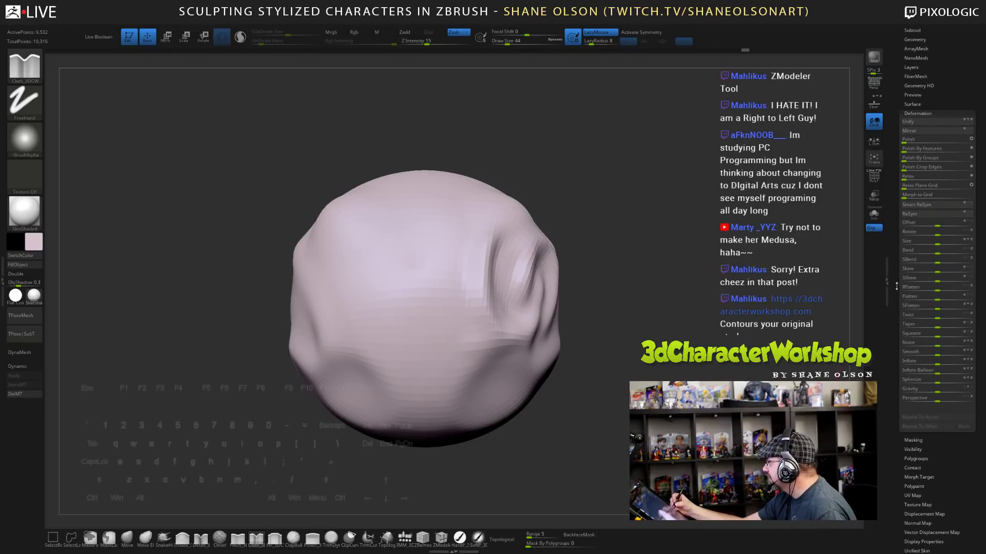
{"action": "left_click", "coordinate": [920, 130]}
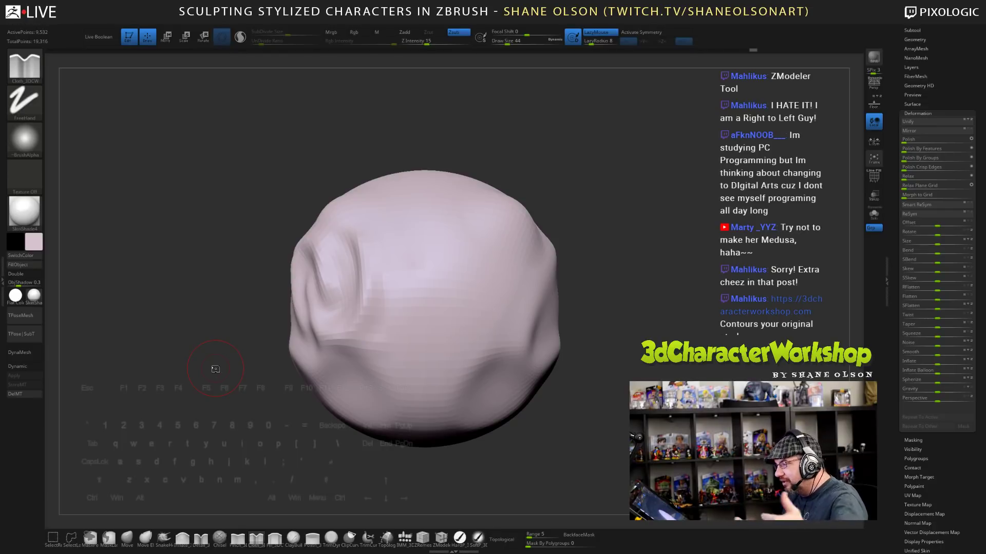
- Apply Mirror And Weld to the flipped head and inspect the grooves on both sides
{"action": "key", "text": "2"}
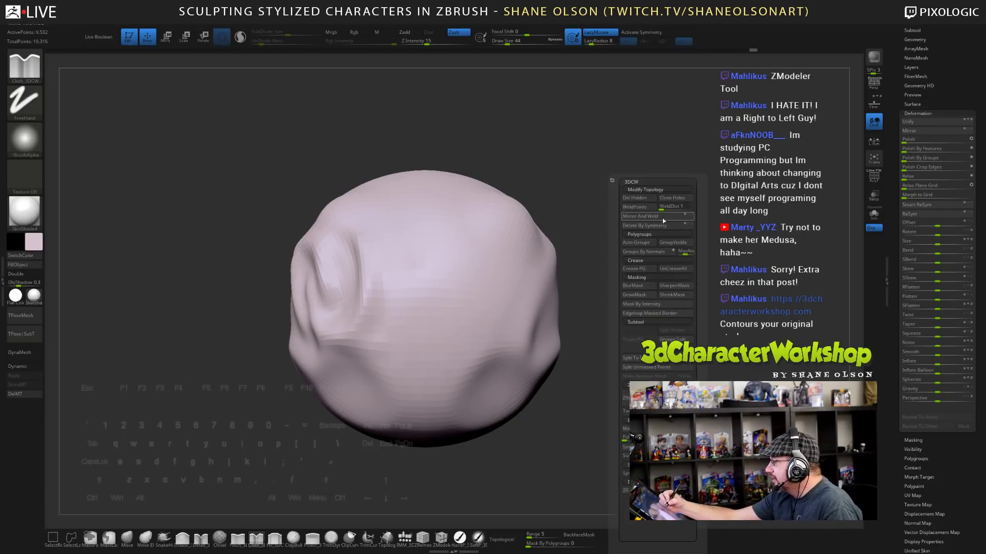
{"action": "left_click", "coordinate": [663, 221]}
{"action": "mouse_move", "coordinate": [717, 371]}
{"action": "left_mouse_down"}
{"action": "mouse_move", "coordinate": [770, 371]}
{"action": "mouse_move", "coordinate": [683, 371]}
{"action": "mouse_move", "coordinate": [715, 364]}
{"action": "mouse_move", "coordinate": [674, 339]}
{"action": "mouse_move", "coordinate": [630, 378]}
{"action": "left_mouse_up"}
{"action": "left_click_drag", "start_coordinate": [587, 408], "coordinate": [575, 415]}
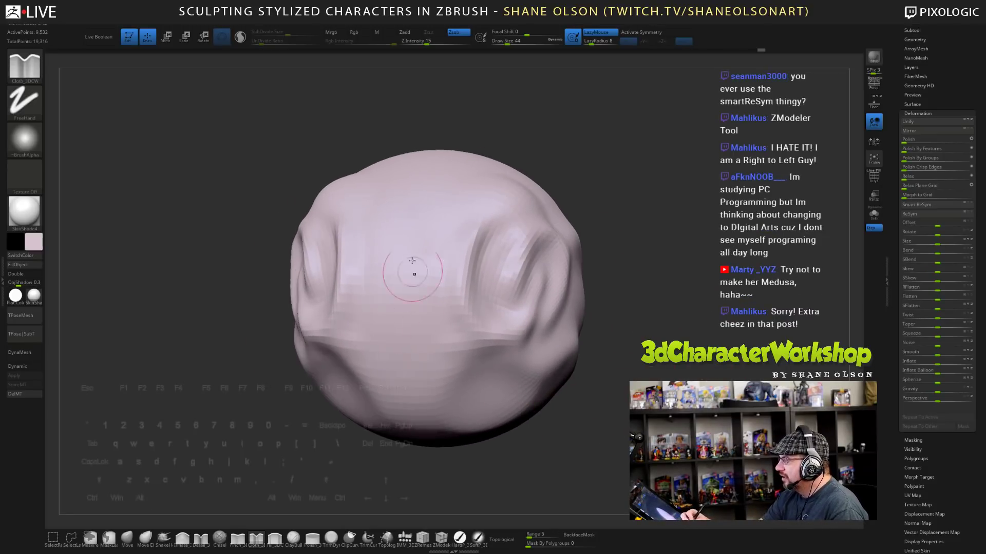
{"action": "left_click_drag", "start_coordinate": [513, 449], "coordinate": [479, 440]}
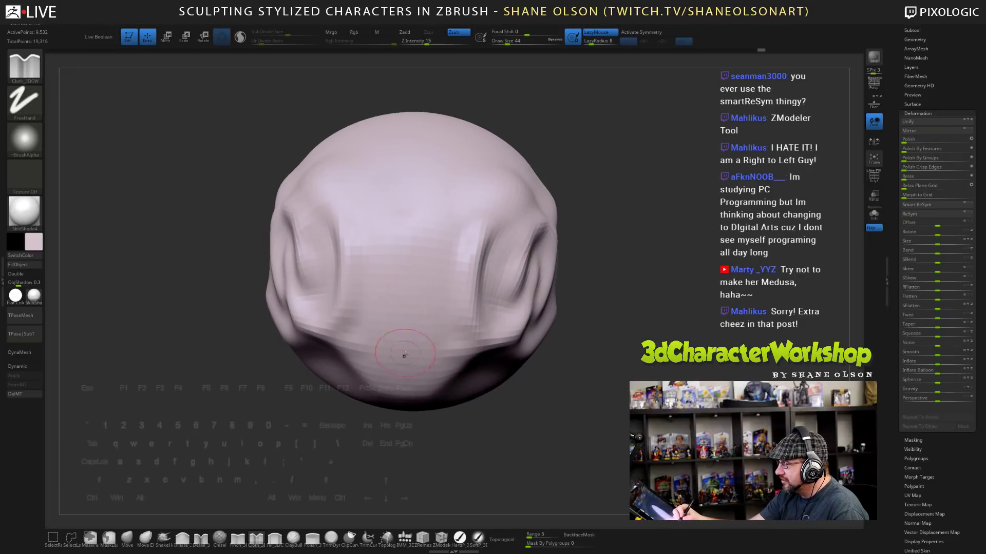
{"action": "key", "text": "shift"}
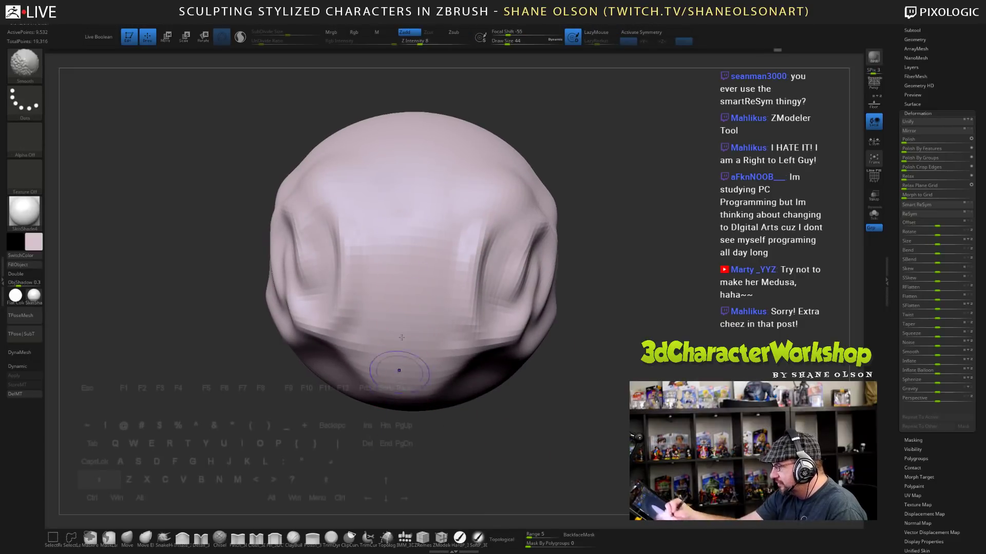
{"action": "left_click_drag", "start_coordinate": [473, 424], "coordinate": [528, 387]}
{"action": "key", "text": "shift"}
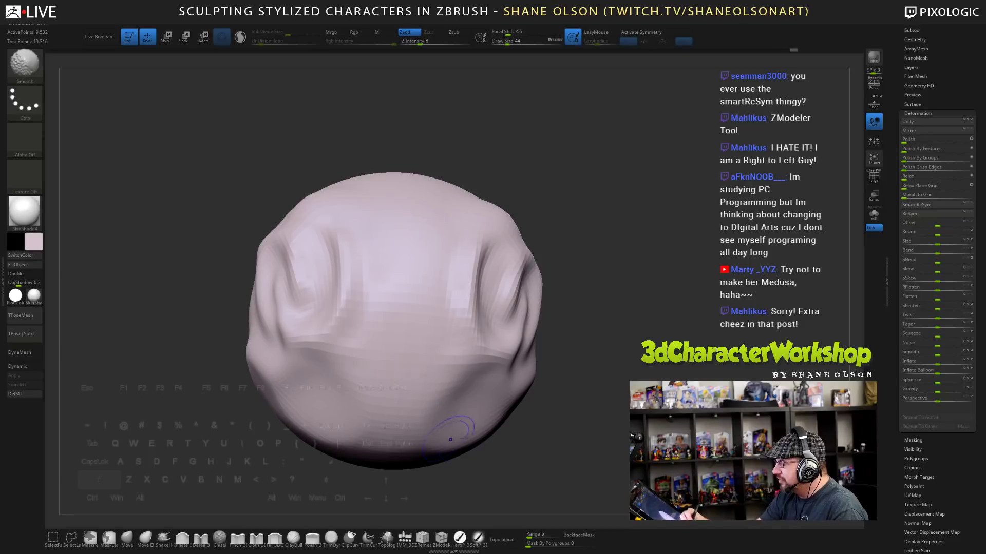
{"action": "left_click_drag", "start_coordinate": [611, 406], "coordinate": [614, 431]}
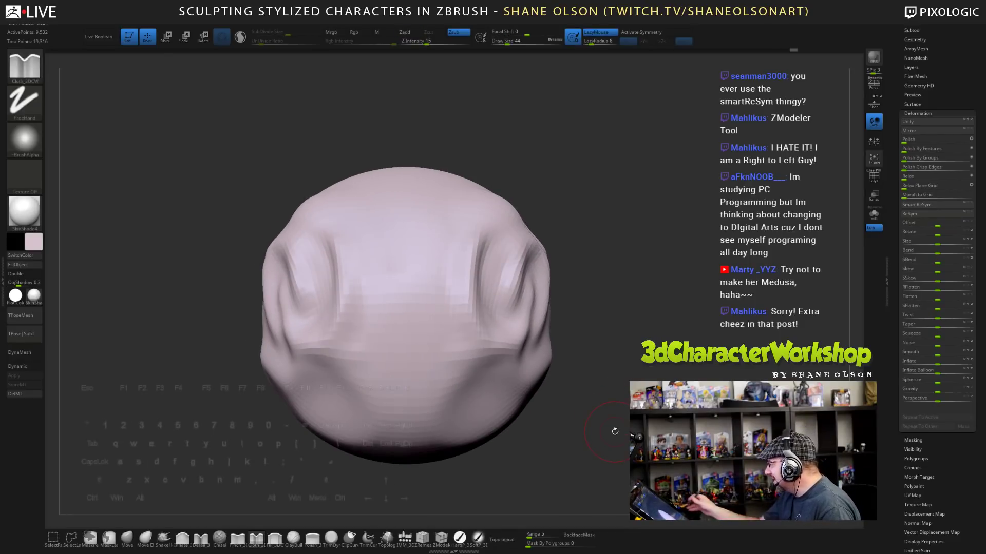
- Undo the Mirror And Weld and the Mirror deformation on the head
{"action": "key", "text": "ctrl"}
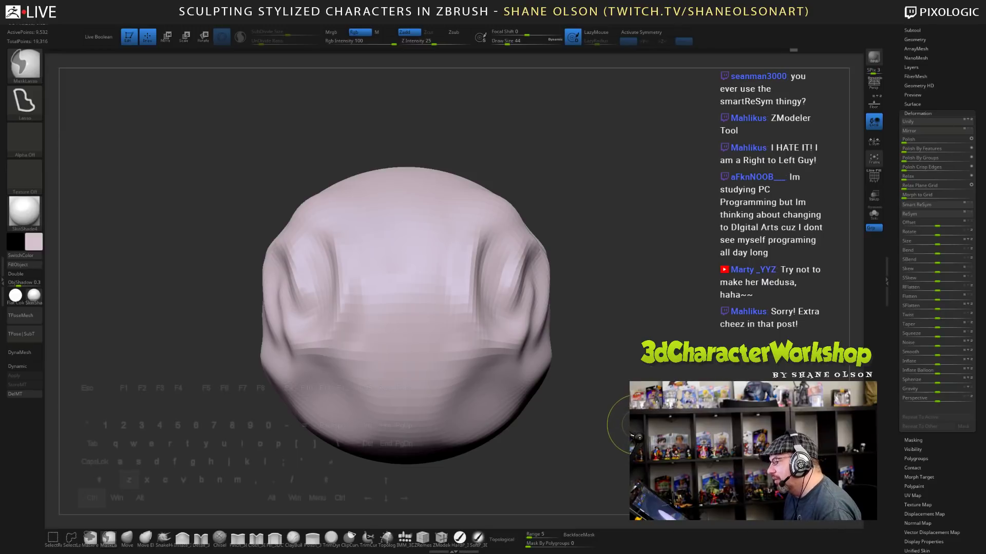
{"action": "key", "text": "ctrl+z"}
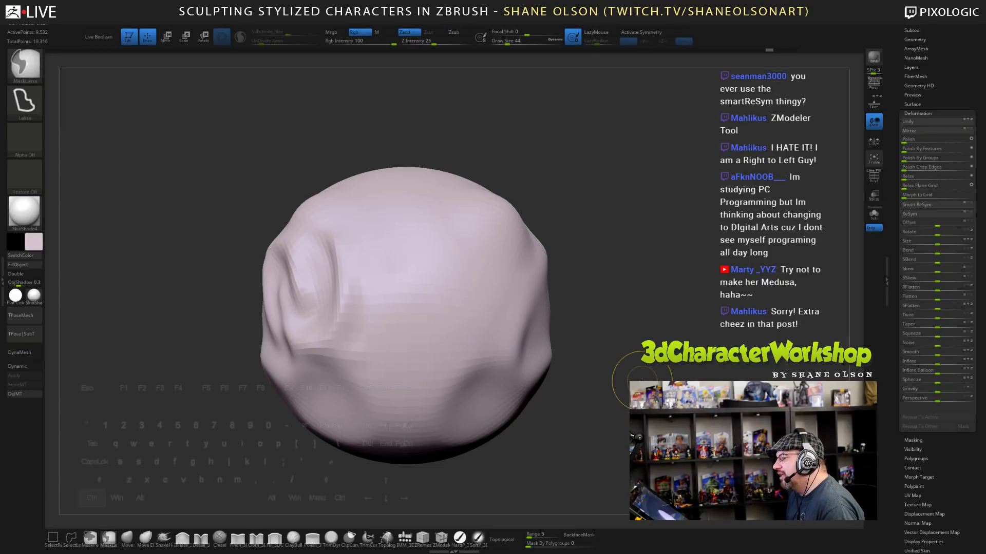
{"action": "key", "text": "ctrl+z"}
{"action": "mouse_move", "coordinate": [641, 380]}
{"action": "left_mouse_down", "text": "alt"}
{"action": "mouse_move", "coordinate": [628, 363]}
{"action": "mouse_move", "coordinate": [640, 374]}
{"action": "left_mouse_up", "text": "alt"}
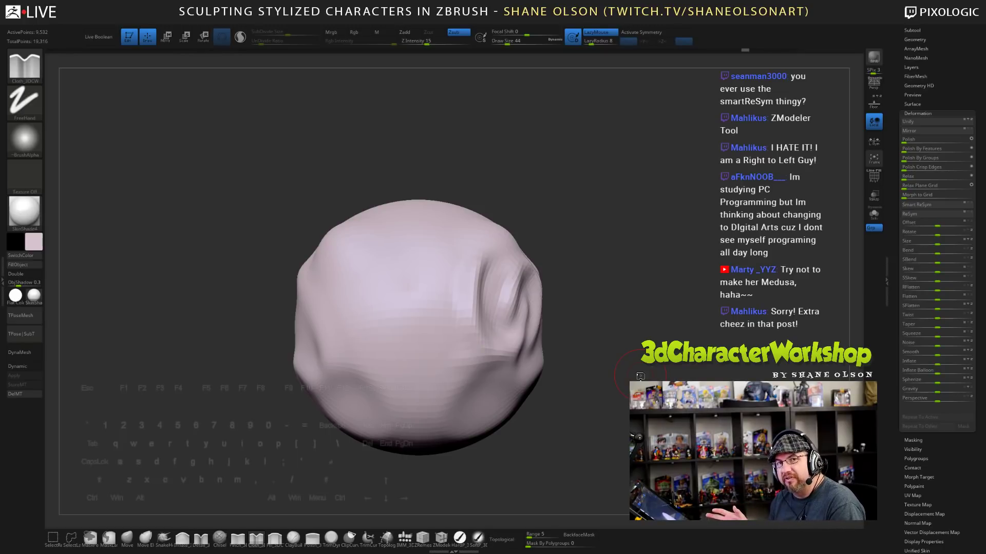
- Divide the head mesh twice to add two higher subdivision levels
{"action": "key", "text": "ctrl"}
{"action": "key", "text": "ctrl+d"}
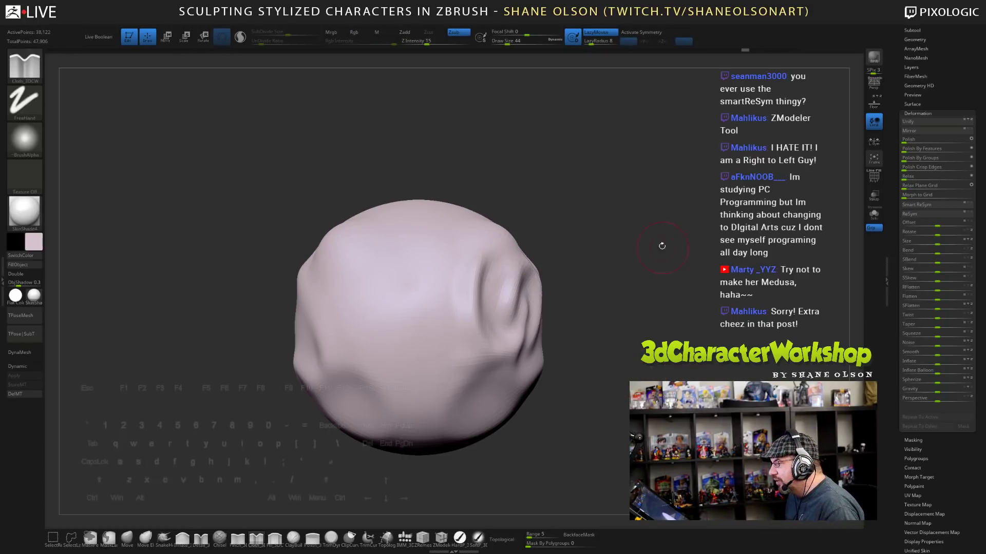
{"action": "key", "text": "ctrl+d"}
{"action": "mouse_move", "coordinate": [635, 326]}
{"action": "left_mouse_down", "text": "alt"}
{"action": "mouse_move", "coordinate": [646, 316]}
{"action": "mouse_move", "coordinate": [635, 292]}
{"action": "left_mouse_up", "text": "alt"}
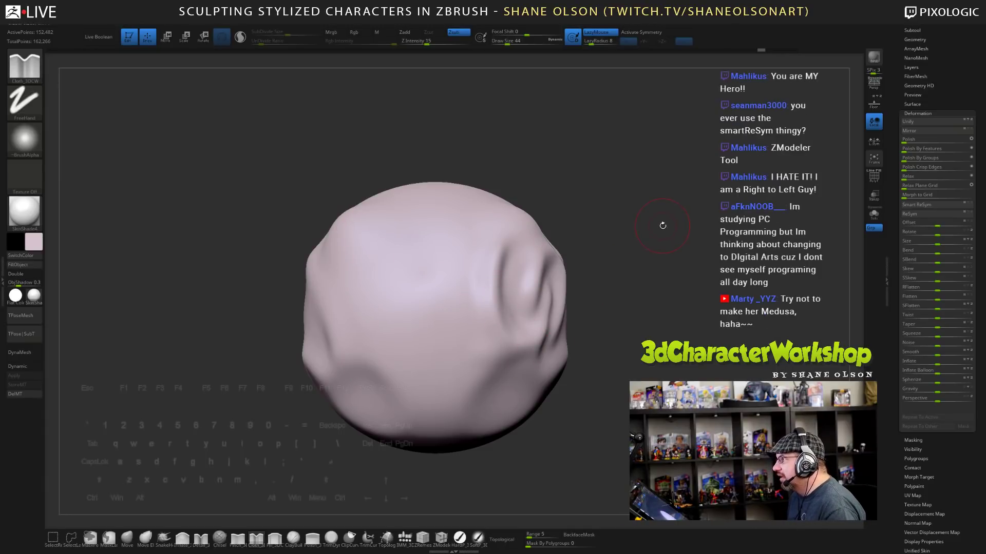
- Mask the half of the head carrying the test strokes and apply Smart ReSym at the lowest subdivision level
{"action": "left_click_drag", "start_coordinate": [662, 226], "coordinate": [671, 225]}
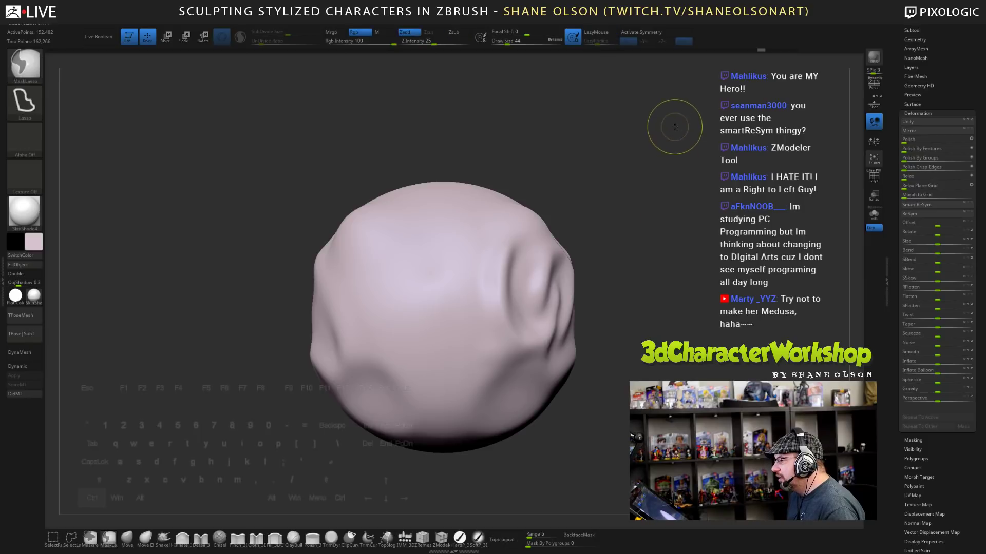
{"action": "mouse_move", "coordinate": [670, 136]}
{"action": "left_mouse_down", "text": "ctrl"}
{"action": "mouse_move", "coordinate": [622, 413]}
{"action": "mouse_move", "coordinate": [550, 468]}
{"action": "mouse_move", "coordinate": [493, 457]}
{"action": "mouse_move", "coordinate": [469, 436]}
{"action": "mouse_move", "coordinate": [464, 198]}
{"action": "mouse_move", "coordinate": [475, 121]}
{"action": "left_mouse_up", "text": "ctrl"}
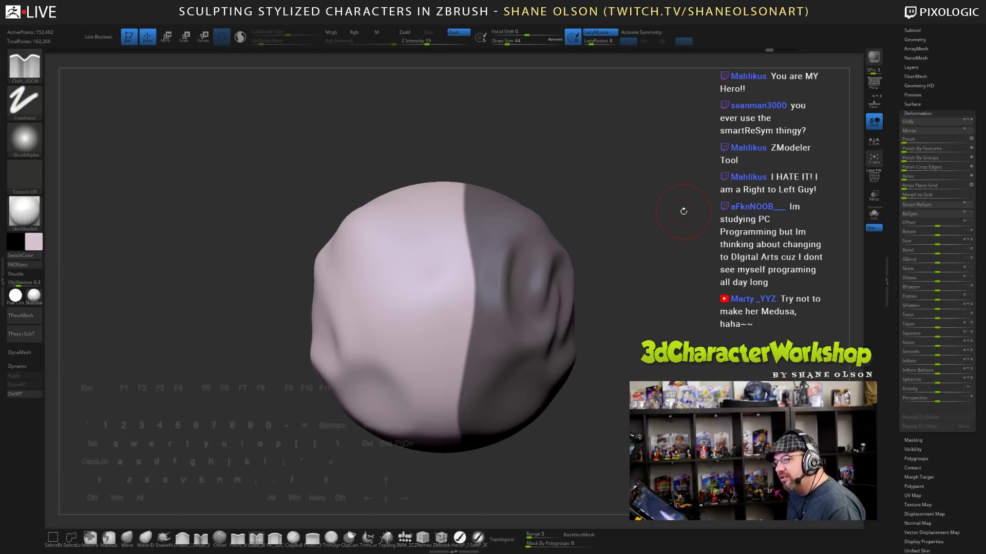
{"action": "key", "text": "shift"}
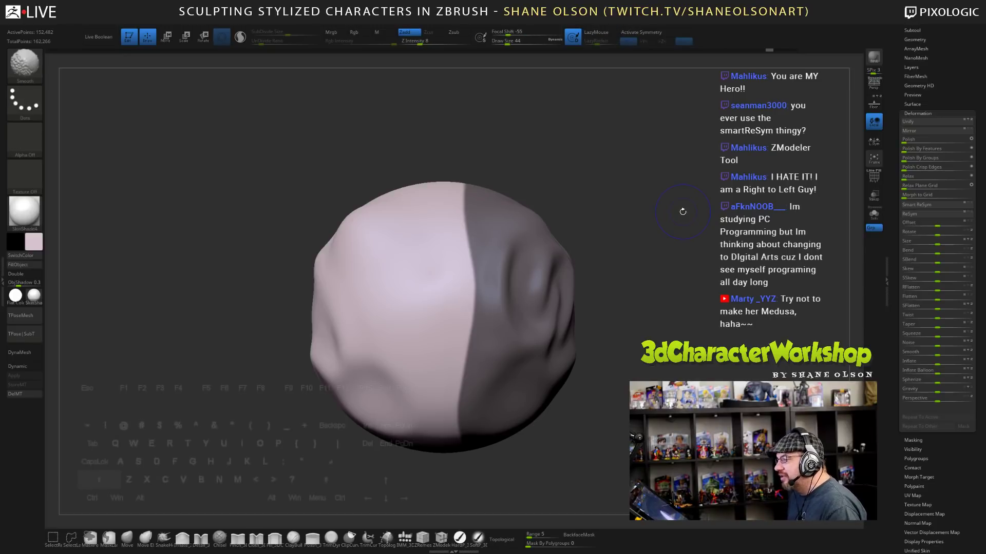
{"action": "key", "text": "shift+d"}
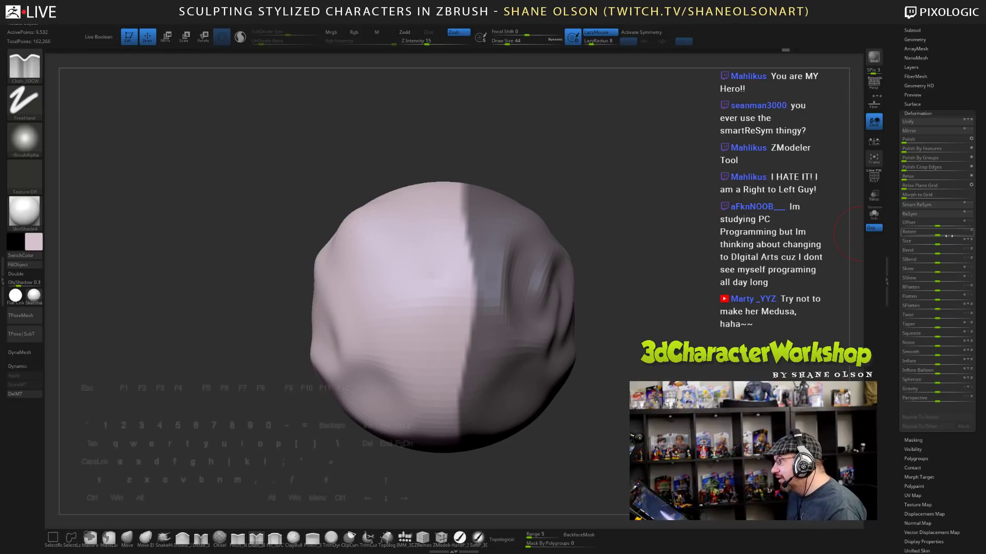
{"action": "left_click", "coordinate": [911, 208]}
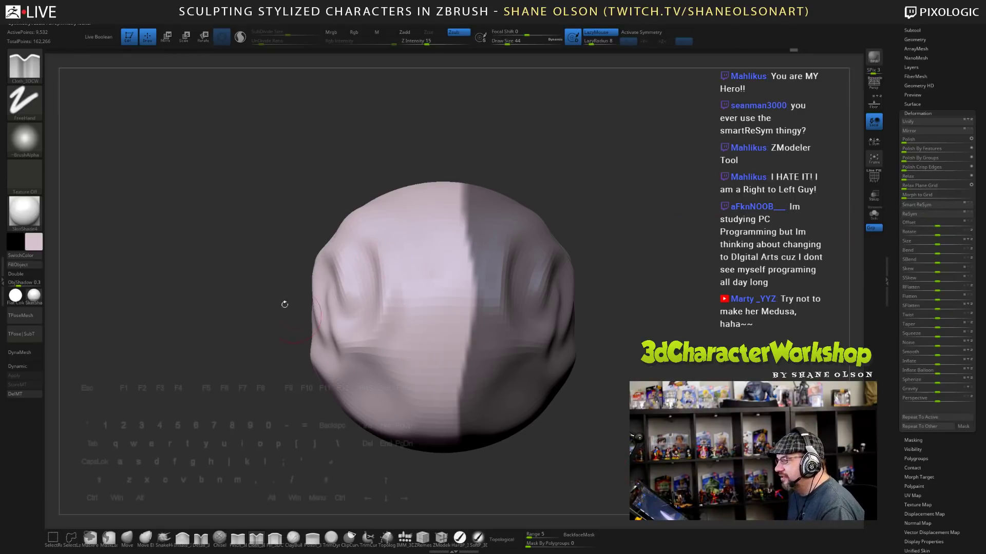
- Apply Smart ReSym at each of the two higher subdivision levels and clear the mask from the head
{"action": "key", "text": "ctrl+d"}
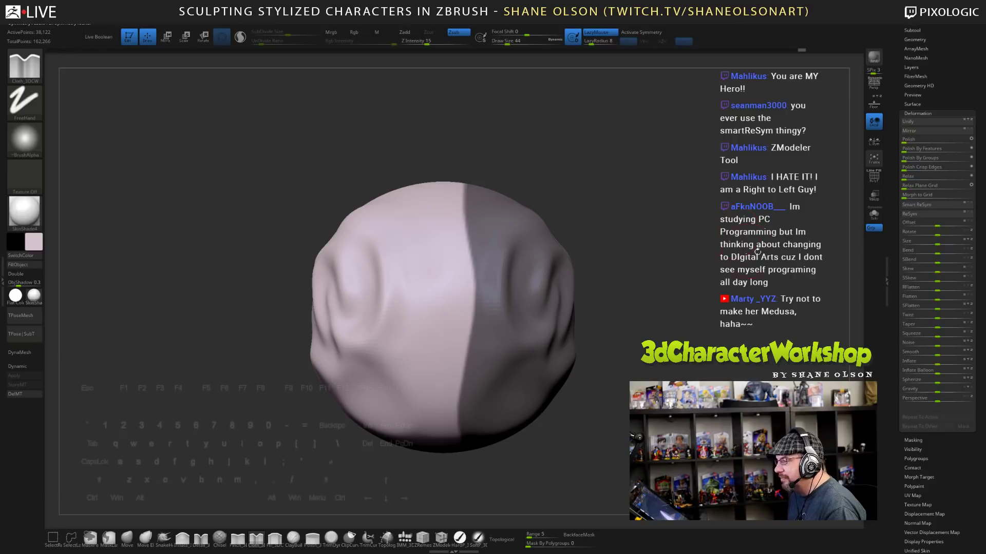
{"action": "left_click", "coordinate": [906, 206]}
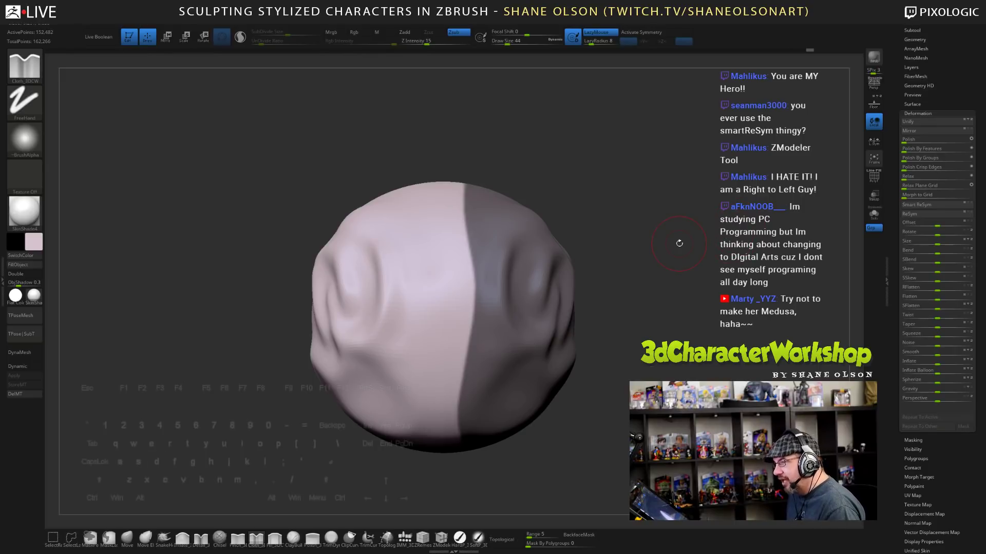
{"action": "left_click", "coordinate": [915, 205]}
{"action": "left_click_drag", "start_coordinate": [654, 264], "coordinate": [669, 288], "text": "ctrl"}
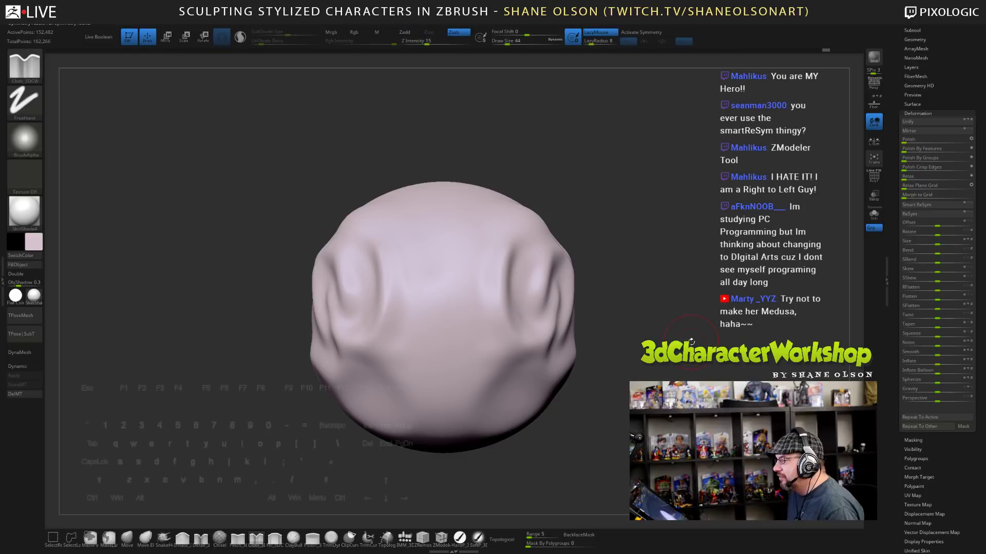
- Switch the active tool from the sculpted sphere to the full character model with the purple pigtails
{"action": "left_click_drag", "start_coordinate": [674, 365], "coordinate": [739, 314], "text": "alt"}
{"action": "left_click_drag", "start_coordinate": [740, 315], "coordinate": [679, 335]}
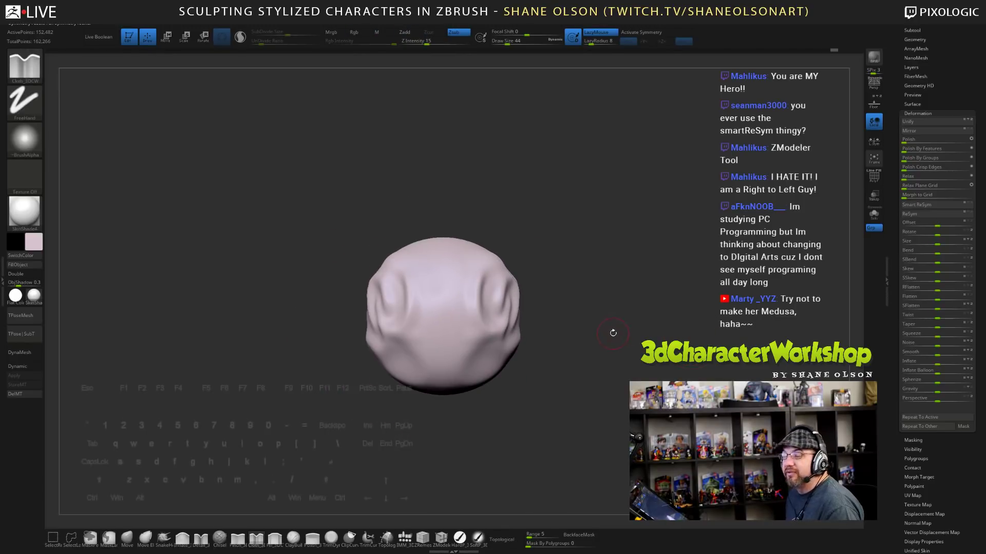
{"action": "left_click_drag", "start_coordinate": [617, 262], "coordinate": [620, 276], "text": "ctrl"}
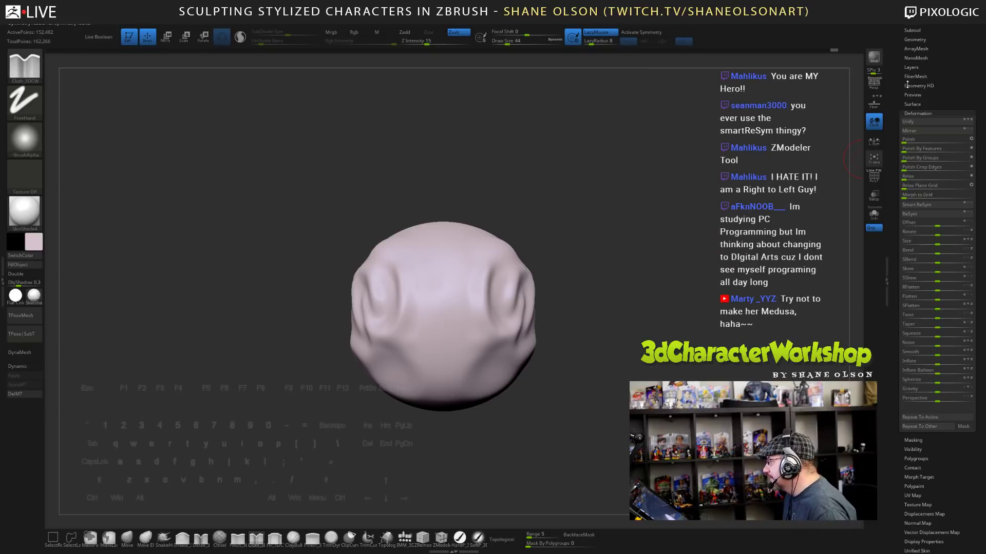
{"action": "left_click_drag", "start_coordinate": [907, 85], "coordinate": [881, 176]}
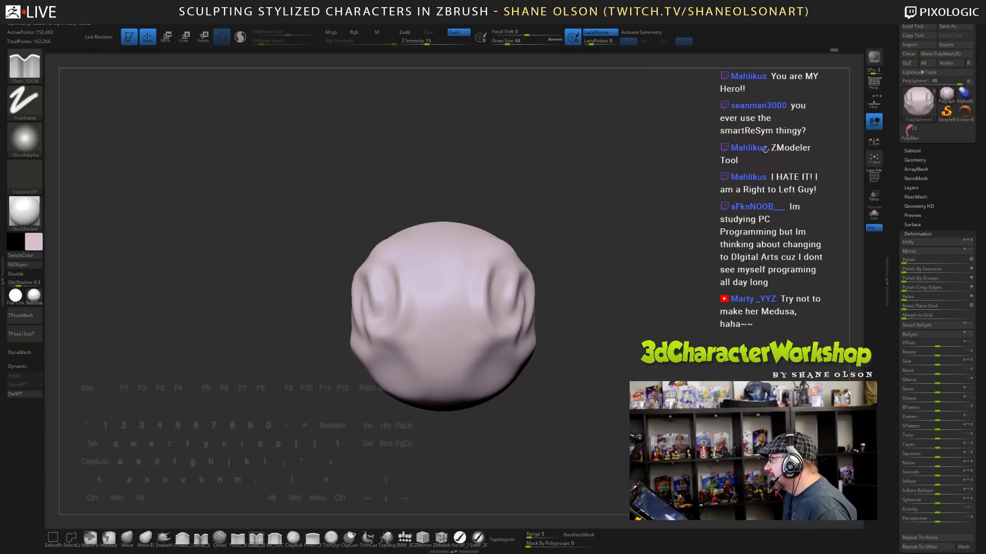
{"action": "left_click", "coordinate": [906, 134]}
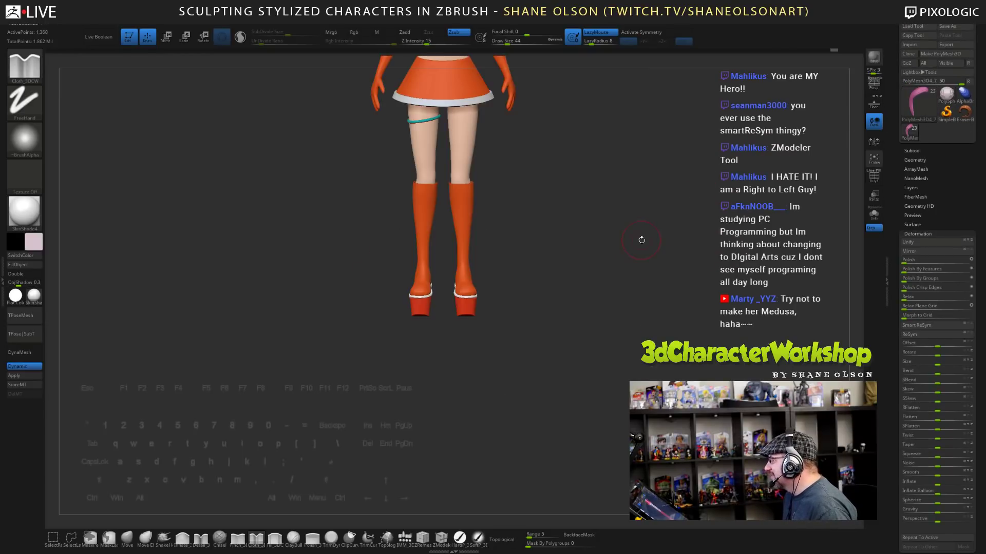
- Select the character's orange skirt subtool, show its polyframe and isolate it with Solo
{"action": "left_click_drag", "start_coordinate": [606, 240], "coordinate": [602, 279], "text": "alt"}
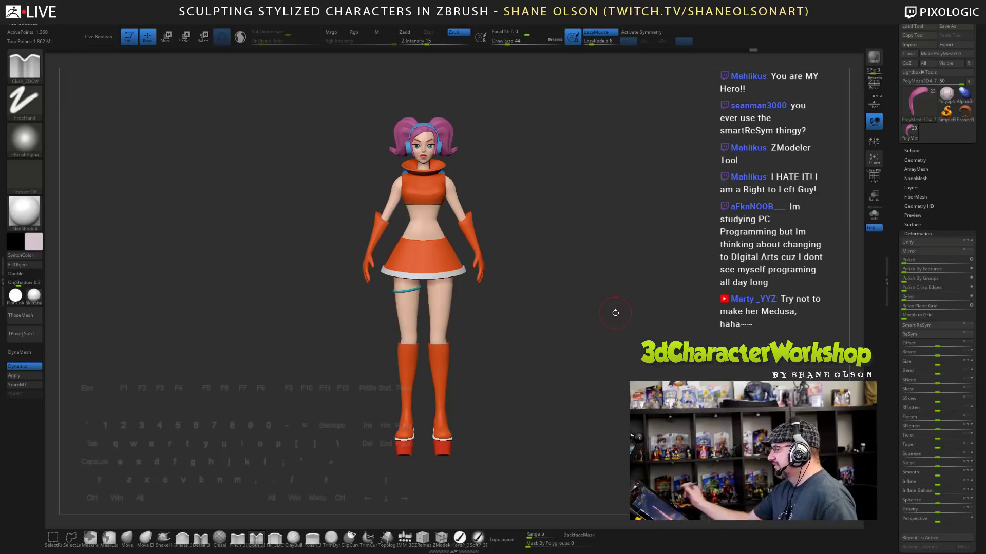
{"action": "left_click_drag", "start_coordinate": [592, 333], "coordinate": [575, 295]}
{"action": "left_click_drag", "start_coordinate": [593, 343], "coordinate": [586, 307]}
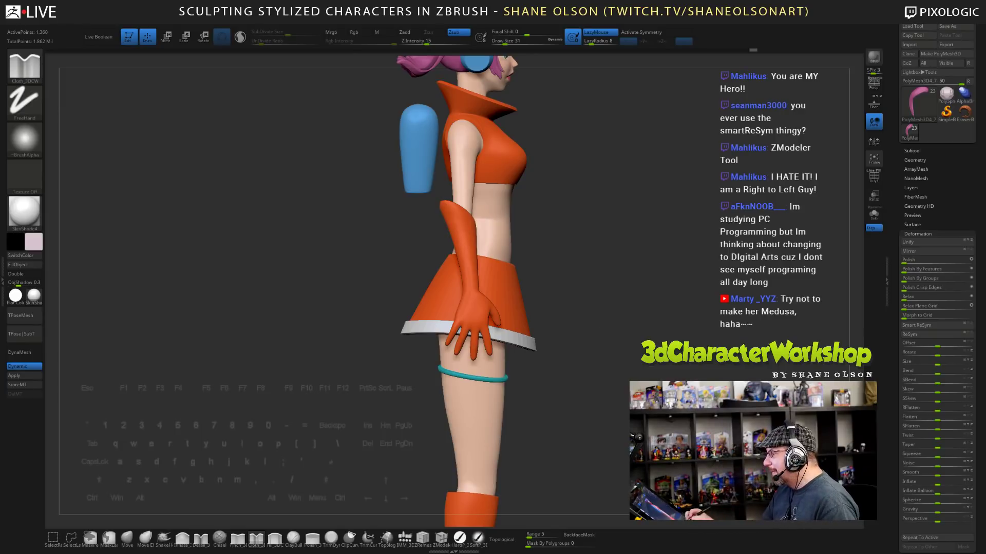
{"action": "left_click_drag", "start_coordinate": [586, 306], "coordinate": [641, 405], "text": "shift"}
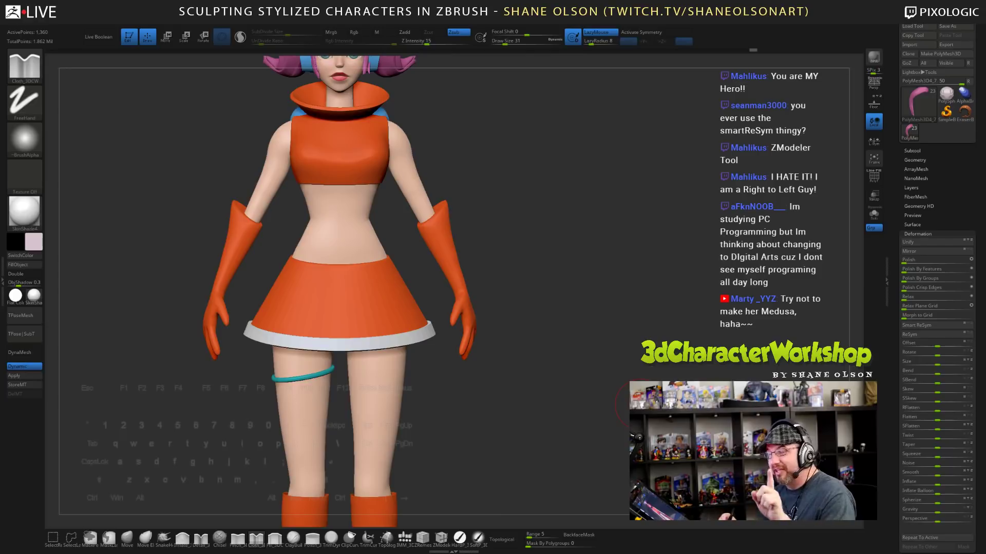
{"action": "left_click", "coordinate": [911, 151]}
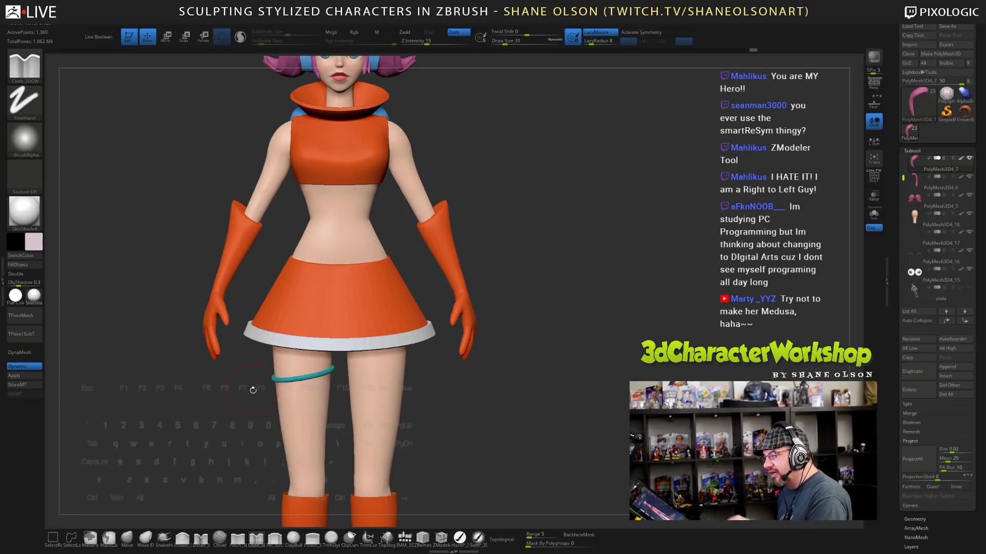
{"action": "left_click_drag", "start_coordinate": [639, 358], "coordinate": [674, 339], "text": "alt"}
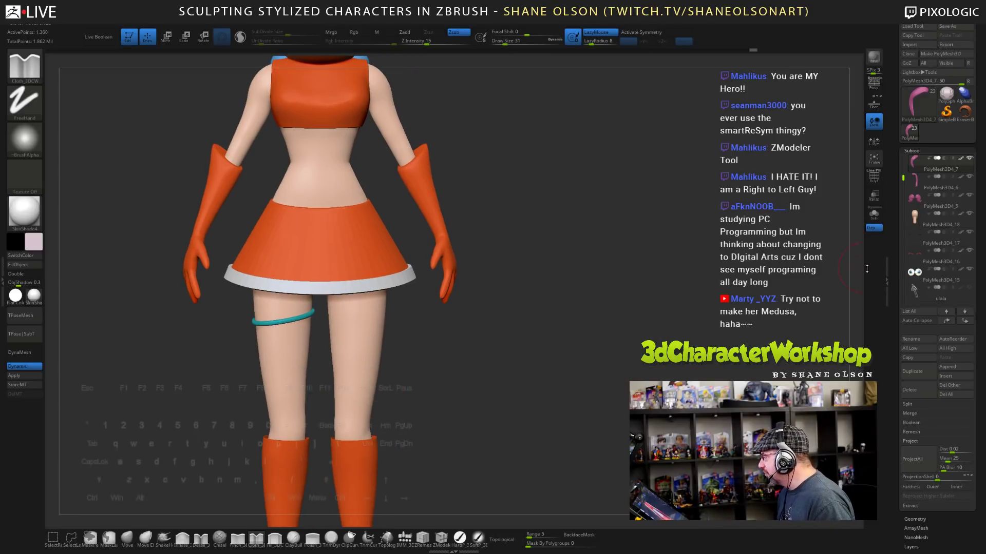
{"action": "left_click", "coordinate": [366, 261], "text": "alt"}
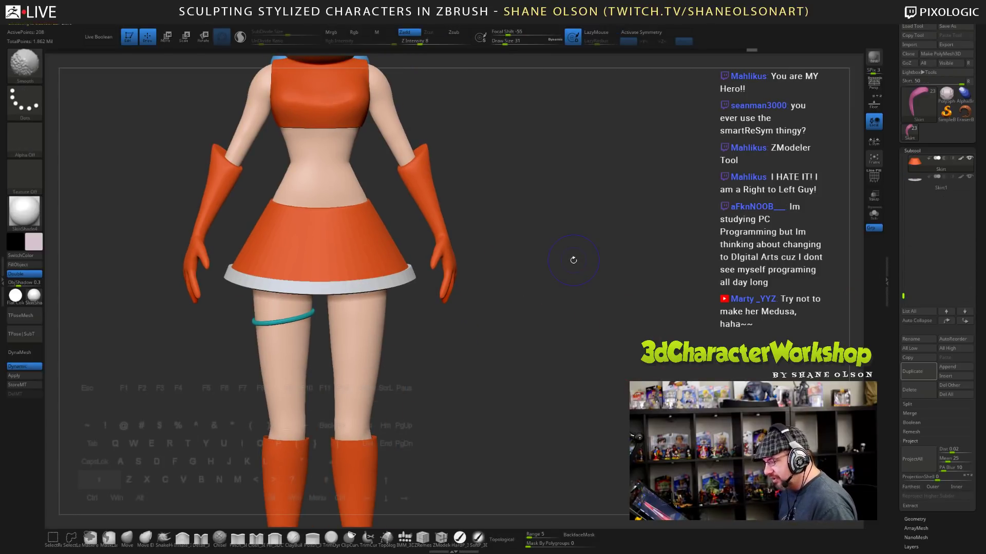
{"action": "key", "text": "shift+f"}
{"action": "left_click_drag", "start_coordinate": [572, 231], "coordinate": [643, 299], "text": "alt"}
{"action": "left_click", "coordinate": [876, 219]}
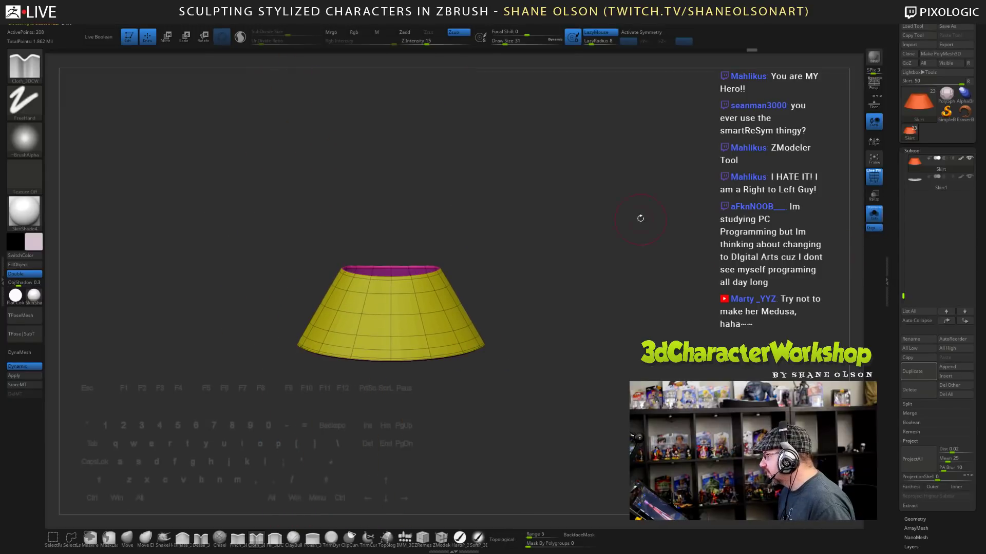
- Turn off the skirt's dynamic subdivision and push a front centre vertex out of line using the Move brush at draw size 20
{"action": "mouse_move", "coordinate": [640, 218]}
{"action": "left_mouse_down", "text": "alt"}
{"action": "mouse_move", "coordinate": [646, 319]}
{"action": "mouse_move", "coordinate": [647, 243]}
{"action": "mouse_move", "coordinate": [665, 273]}
{"action": "left_mouse_up", "text": "alt"}
{"action": "key", "text": "s"}
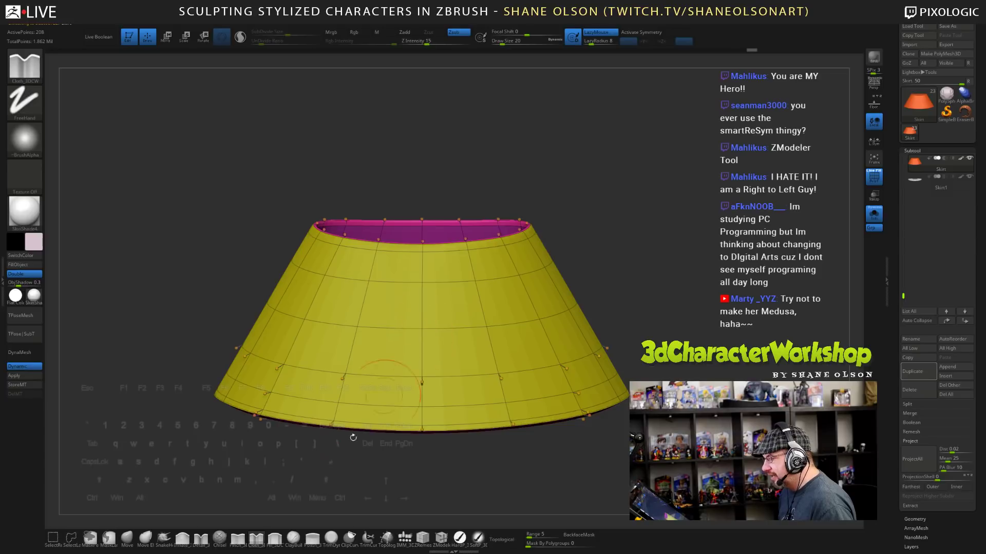
{"action": "left_click", "coordinate": [129, 539]}
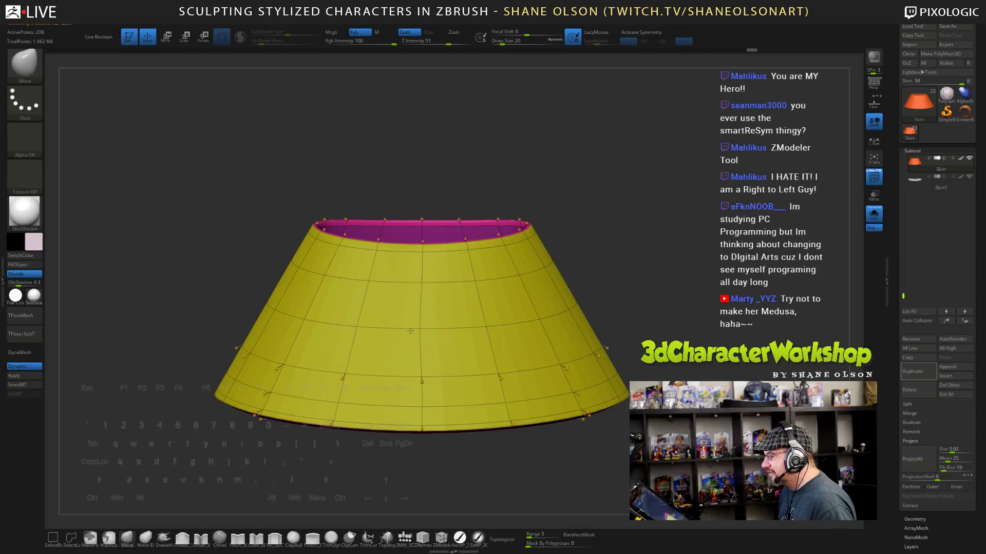
{"action": "key", "text": "shift+d"}
{"action": "left_click_drag", "start_coordinate": [696, 312], "coordinate": [723, 294], "text": "alt"}
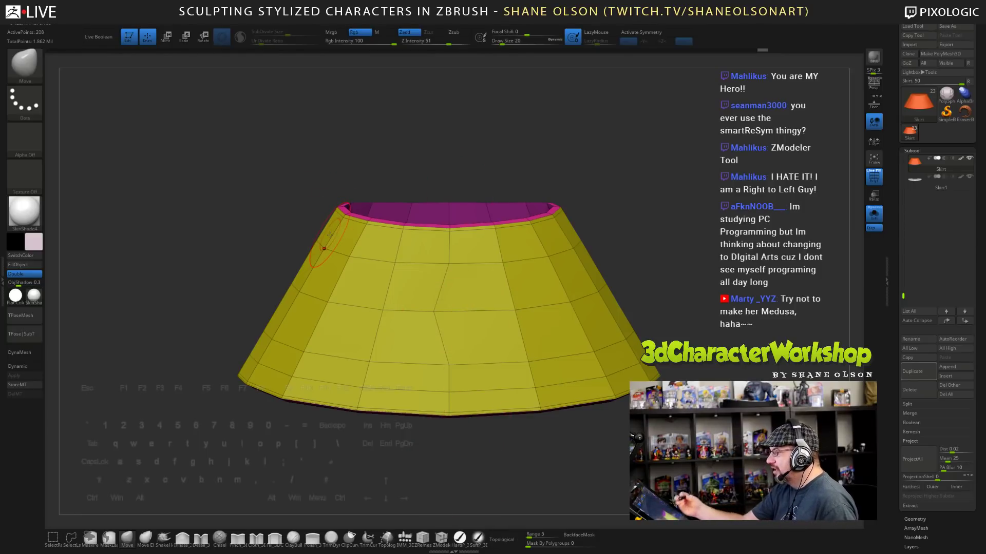
- Mask the left half of the skirt and try straightening the bent front centre edge with a vertical ClipCurve
{"action": "mouse_move", "coordinate": [434, 180]}
{"action": "left_mouse_down", "text": "ctrl"}
{"action": "mouse_move", "coordinate": [194, 399]}
{"action": "mouse_move", "coordinate": [416, 475]}
{"action": "mouse_move", "coordinate": [428, 205]}
{"action": "left_mouse_up", "text": "ctrl"}
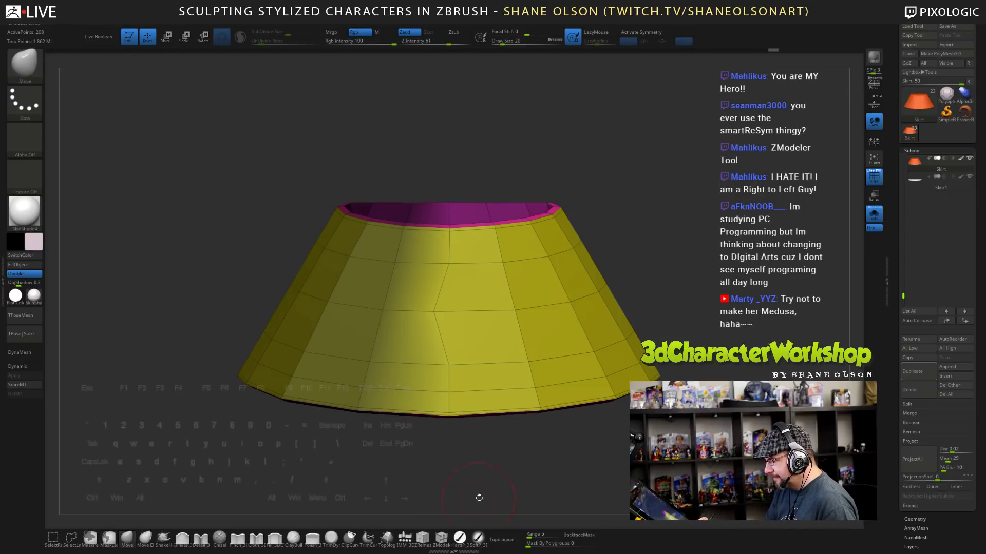
{"action": "mouse_move", "coordinate": [462, 485]}
{"action": "left_mouse_down", "text": "ctrl+shift"}
{"action": "mouse_move", "coordinate": [462, 154]}
{"action": "mouse_move", "coordinate": [447, 143]}
{"action": "left_mouse_up", "text": "ctrl+shift"}
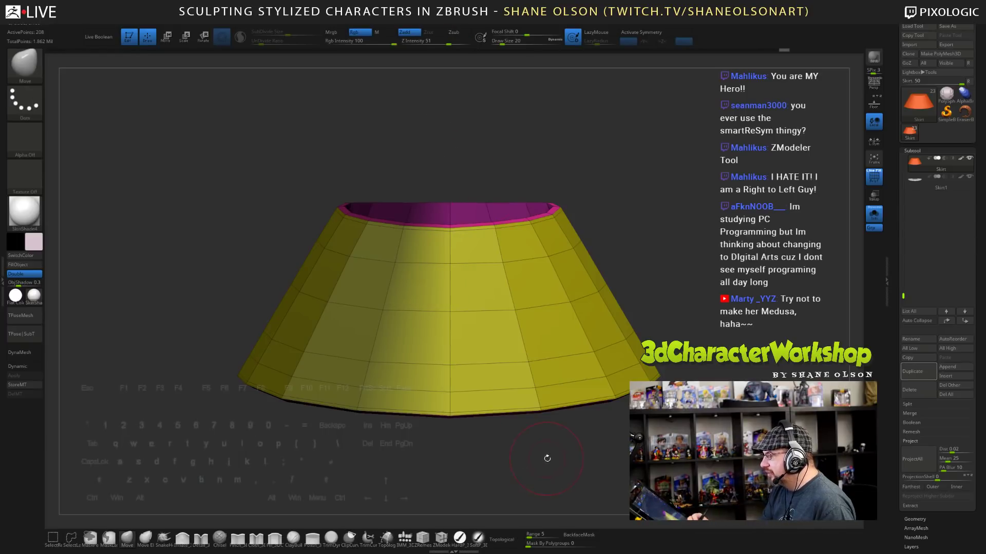
{"action": "mouse_move", "coordinate": [548, 448]}
{"action": "left_mouse_down"}
{"action": "mouse_move", "coordinate": [546, 483]}
{"action": "mouse_move", "coordinate": [544, 453]}
{"action": "left_mouse_up"}
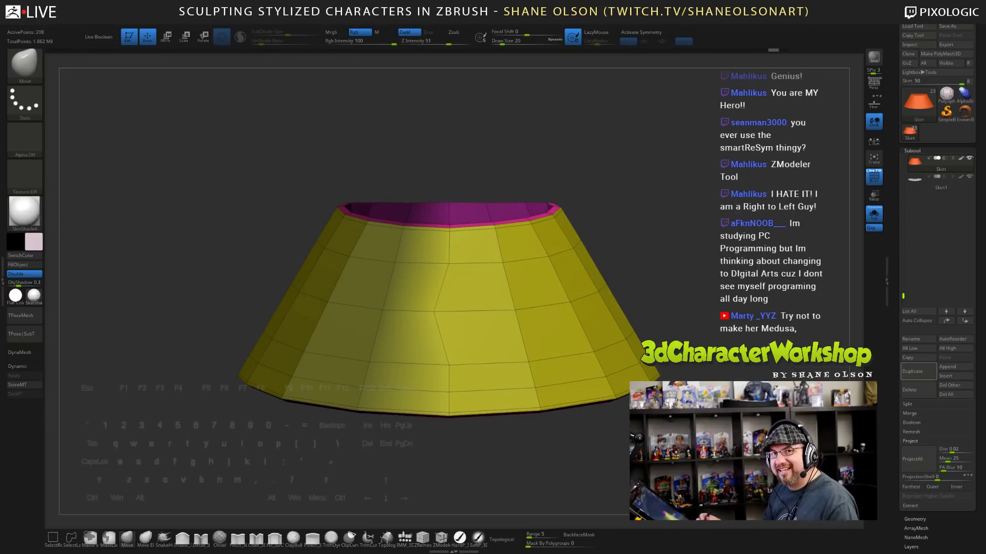
- Try a vertical ClipCurve down the middle of the skirt with the mask cleared
{"action": "left_click_drag", "start_coordinate": [705, 352], "coordinate": [729, 345], "text": "alt"}
{"action": "left_click_drag", "start_coordinate": [733, 298], "coordinate": [737, 328]}
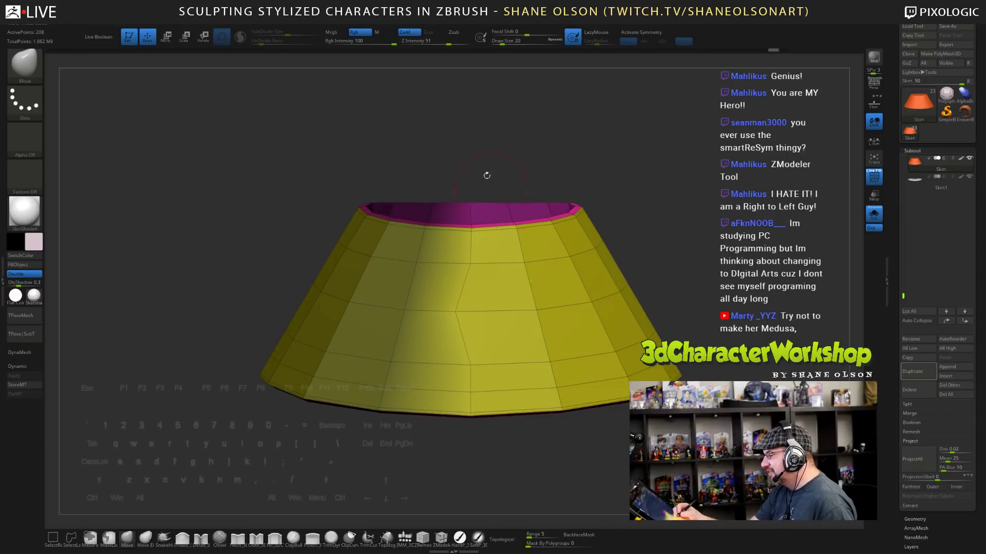
{"action": "key", "text": "shift"}
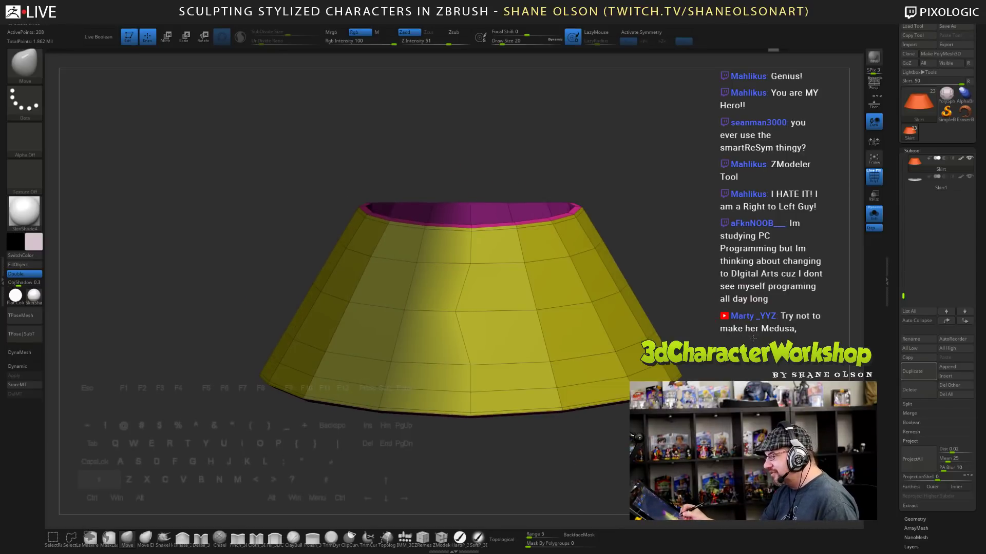
{"action": "left_click_drag", "start_coordinate": [747, 342], "coordinate": [716, 344], "text": "alt"}
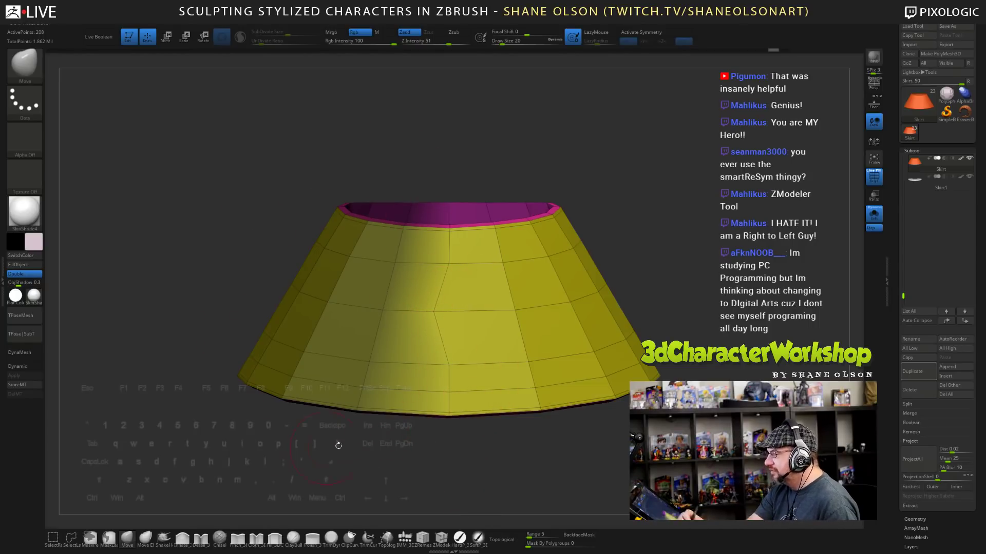
{"action": "mouse_move", "coordinate": [473, 457]}
{"action": "left_mouse_down", "text": "ctrl"}
{"action": "mouse_move", "coordinate": [494, 467]}
{"action": "mouse_move", "coordinate": [450, 205]}
{"action": "mouse_move", "coordinate": [450, 138]}
{"action": "left_mouse_up", "text": "ctrl"}
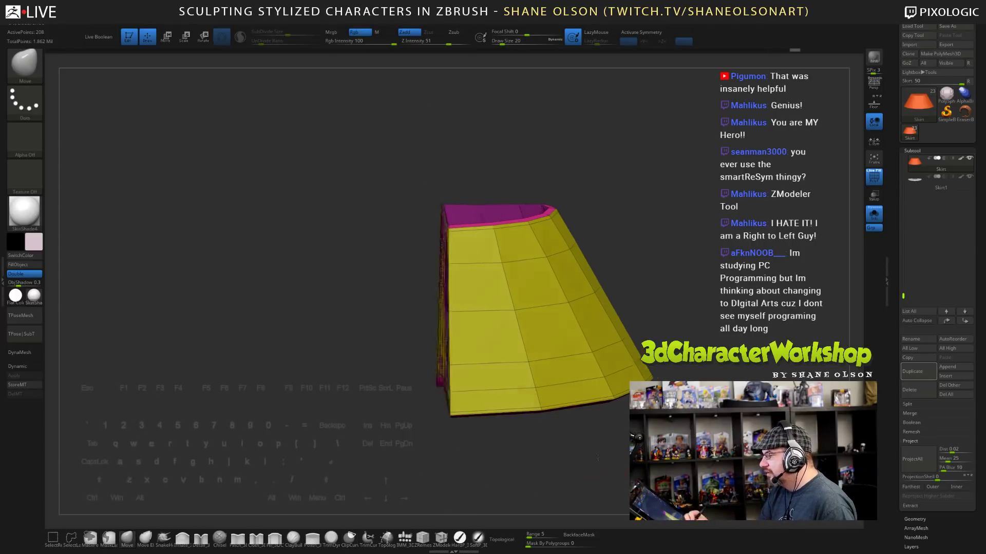
{"action": "mouse_move", "coordinate": [619, 451]}
{"action": "left_mouse_down"}
{"action": "mouse_move", "coordinate": [589, 462]}
{"action": "mouse_move", "coordinate": [563, 445]}
{"action": "left_mouse_up"}
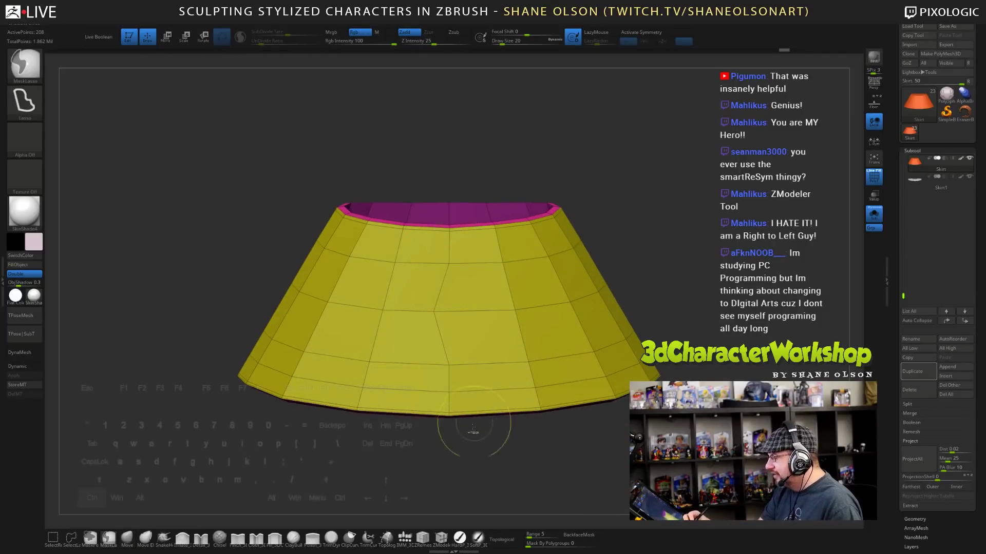
- Mask both sides of the skirt, leaving the front centre strip free, and straighten its centre edge with a vertical ClipCurve
{"action": "mouse_move", "coordinate": [464, 449]}
{"action": "left_mouse_down", "text": "ctrl"}
{"action": "mouse_move", "coordinate": [462, 231]}
{"action": "mouse_move", "coordinate": [434, 149]}
{"action": "mouse_move", "coordinate": [457, 288]}
{"action": "mouse_move", "coordinate": [463, 464]}
{"action": "left_mouse_up", "text": "ctrl"}
{"action": "left_click_drag", "start_coordinate": [547, 466], "coordinate": [550, 493], "text": "ctrl"}
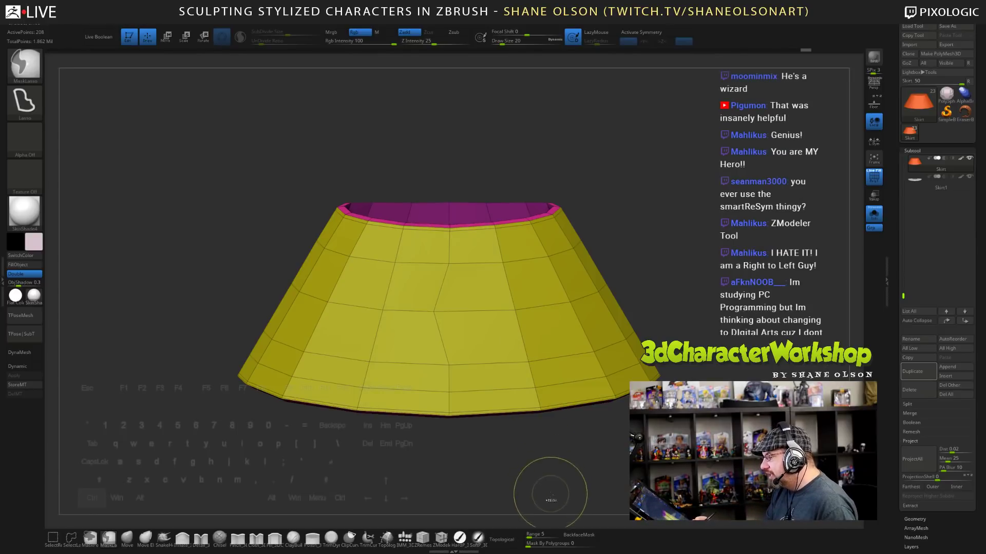
{"action": "key", "text": "ctrl+z"}
{"action": "left_click", "coordinate": [640, 450], "text": "ctrl"}
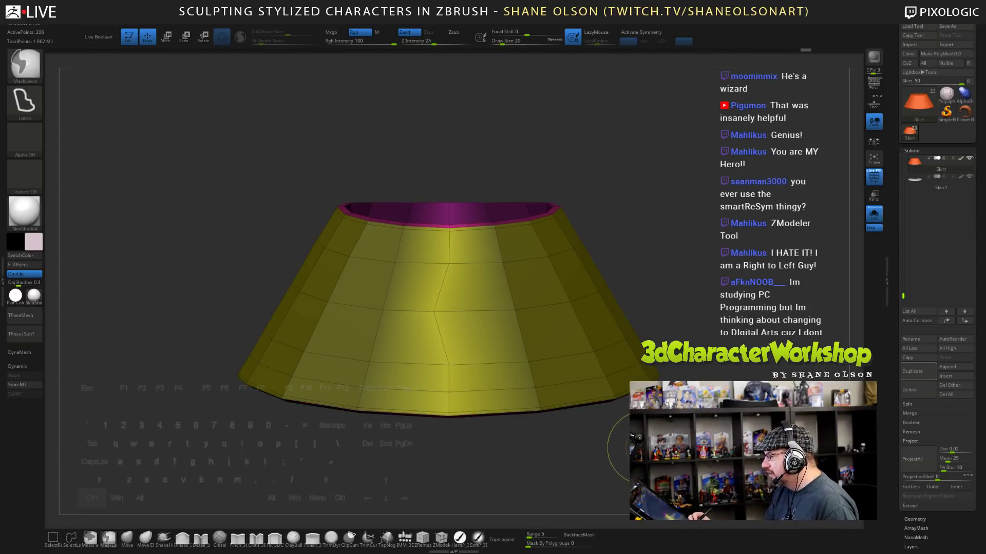
{"action": "mouse_move", "coordinate": [449, 475]}
{"action": "left_mouse_down", "text": "ctrl+shift"}
{"action": "mouse_move", "coordinate": [443, 157]}
{"action": "mouse_move", "coordinate": [448, 162]}
{"action": "left_mouse_up", "text": "ctrl+shift"}
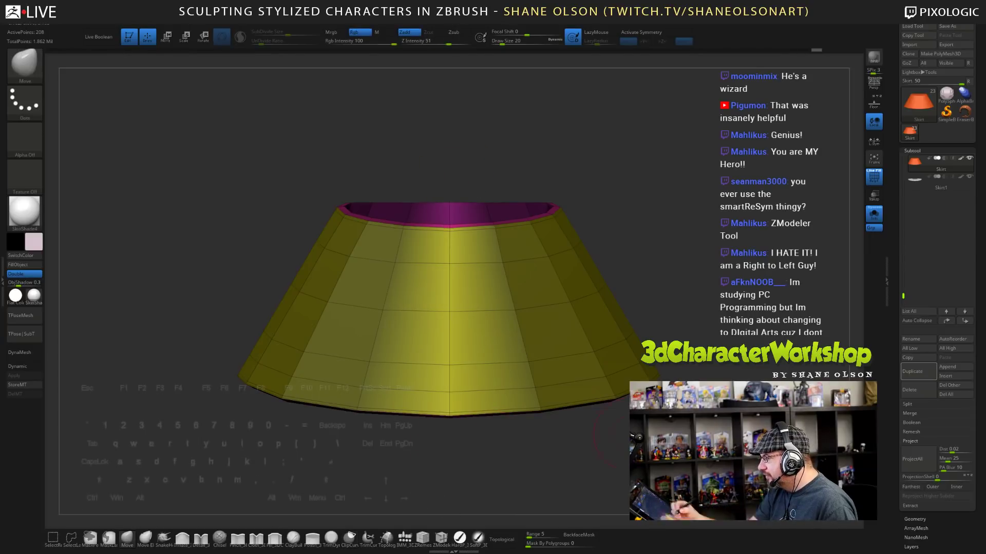
{"action": "mouse_move", "coordinate": [642, 457]}
{"action": "left_mouse_down"}
{"action": "mouse_move", "coordinate": [647, 482]}
{"action": "mouse_move", "coordinate": [644, 455]}
{"action": "left_mouse_up"}
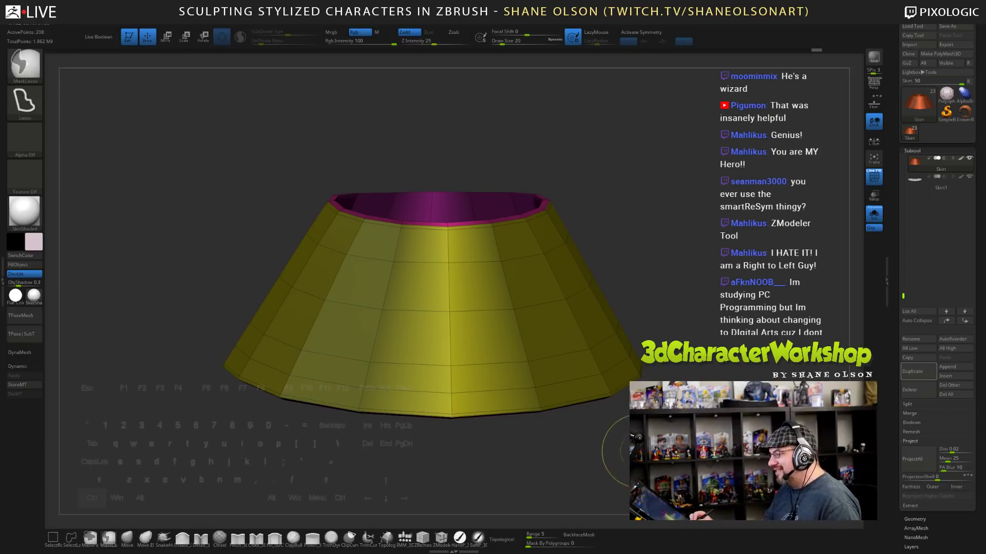
- Undo the centre clip, restore it from the undo history and clear the skirt's mask
{"action": "key", "text": "ctrl+z"}
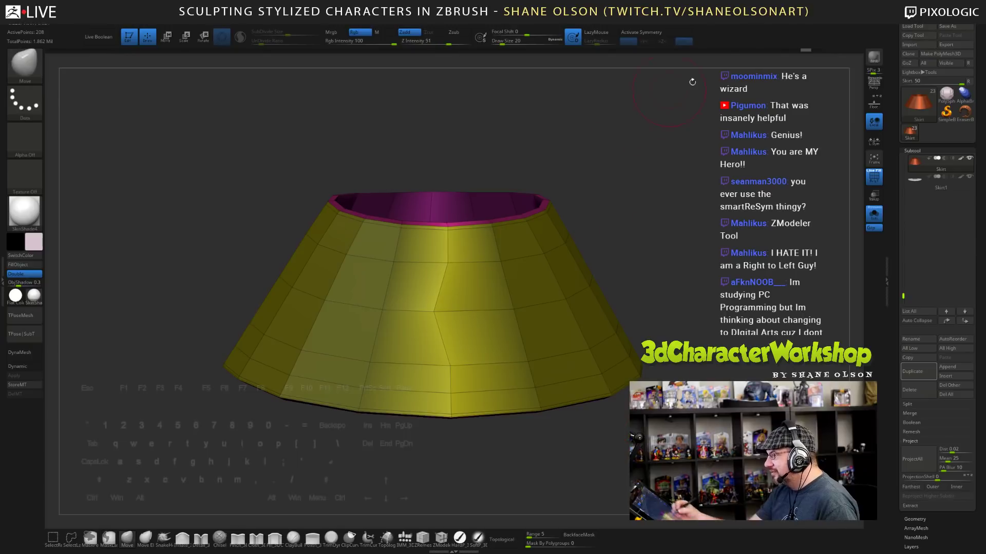
{"action": "left_click", "coordinate": [816, 50]}
{"action": "left_click_drag", "start_coordinate": [746, 262], "coordinate": [697, 259]}
{"action": "left_click_drag", "start_coordinate": [541, 180], "coordinate": [635, 235]}
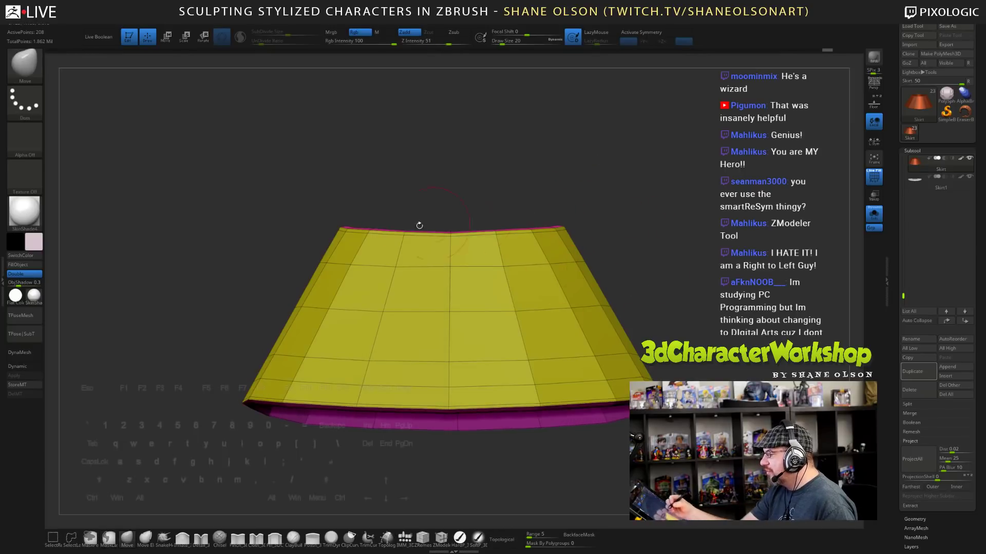
{"action": "left_click_drag", "start_coordinate": [676, 268], "coordinate": [687, 283]}
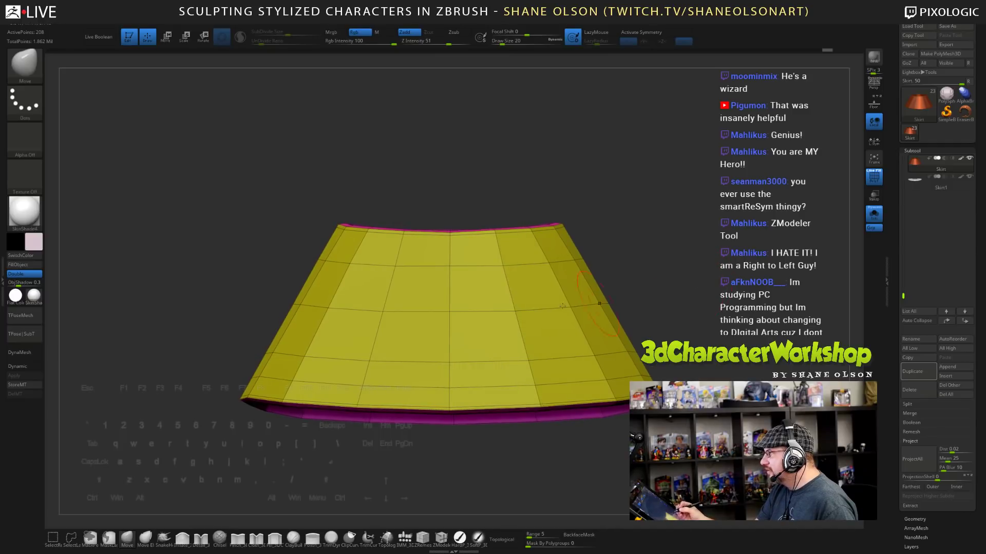
- Try aligning the front centre edge with a vertical ClipCurve from a tilted view, masking the rest of the skirt
{"action": "mouse_move", "coordinate": [205, 259]}
{"action": "left_mouse_down", "text": "ctrl+shift"}
{"action": "mouse_move", "coordinate": [658, 247]}
{"action": "mouse_move", "coordinate": [666, 228]}
{"action": "left_mouse_up", "text": "ctrl+shift"}
{"action": "mouse_move", "coordinate": [729, 301]}
{"action": "left_mouse_down"}
{"action": "mouse_move", "coordinate": [719, 369]}
{"action": "mouse_move", "coordinate": [703, 308]}
{"action": "mouse_move", "coordinate": [711, 303]}
{"action": "mouse_move", "coordinate": [729, 378]}
{"action": "mouse_move", "coordinate": [728, 302]}
{"action": "mouse_move", "coordinate": [716, 403]}
{"action": "mouse_move", "coordinate": [714, 314]}
{"action": "left_mouse_up"}
{"action": "mouse_move", "coordinate": [549, 459]}
{"action": "left_mouse_down"}
{"action": "mouse_move", "coordinate": [550, 467]}
{"action": "mouse_move", "coordinate": [573, 422]}
{"action": "mouse_move", "coordinate": [517, 212]}
{"action": "mouse_move", "coordinate": [491, 426]}
{"action": "left_mouse_up"}
{"action": "left_click", "coordinate": [609, 452], "text": "ctrl"}
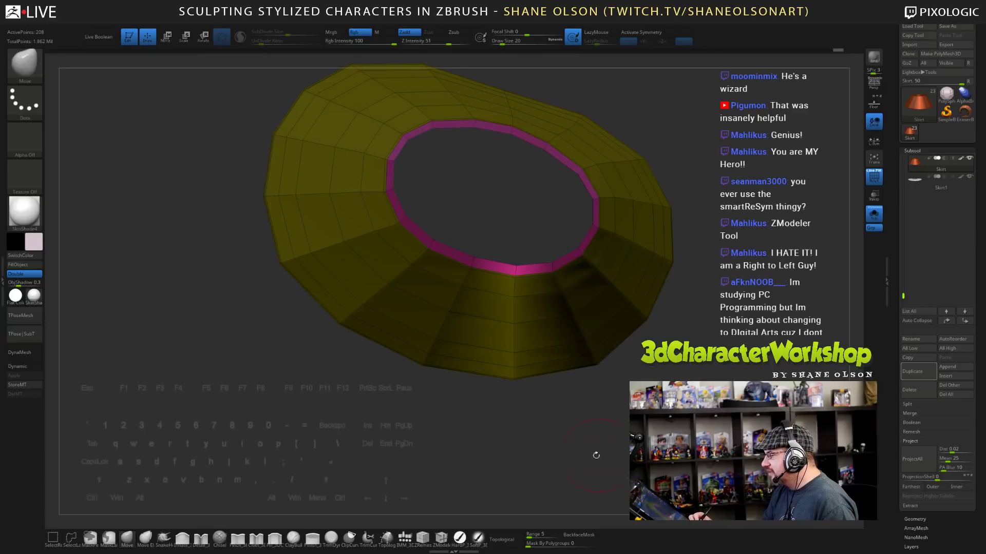
{"action": "left_click_drag", "start_coordinate": [517, 458], "coordinate": [516, 210], "text": "ctrl+shift"}
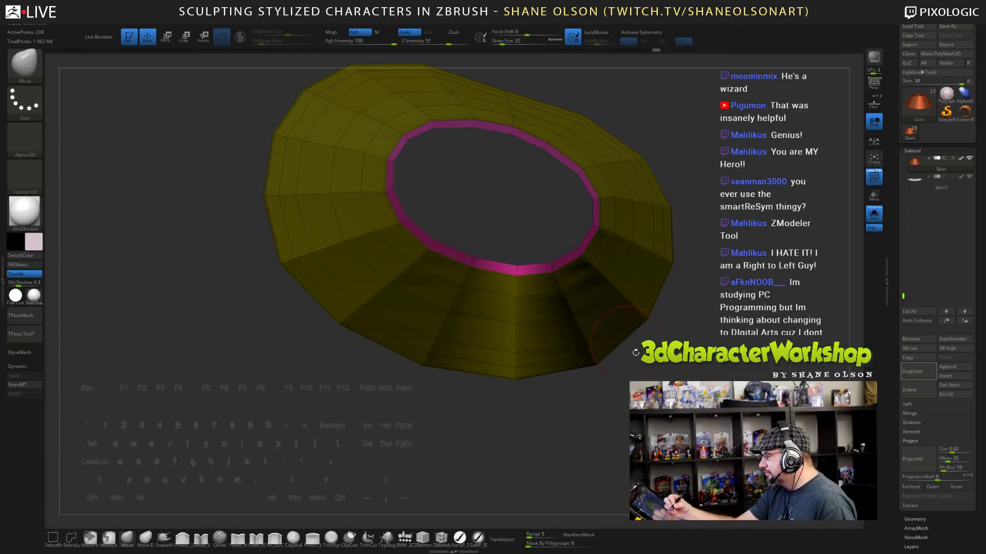
{"action": "left_click_drag", "start_coordinate": [575, 437], "coordinate": [578, 473]}
{"action": "key", "text": "ctrl"}
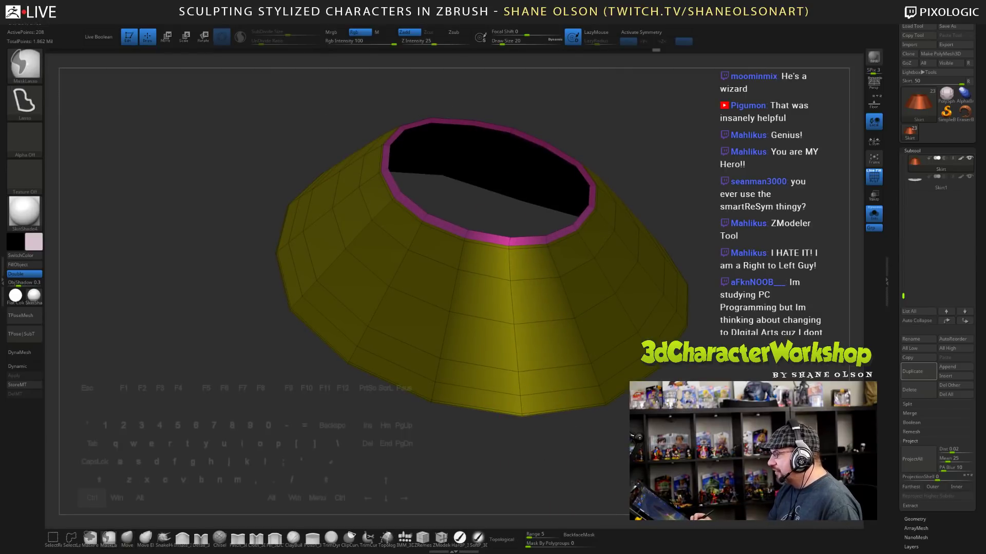
{"action": "key", "text": "ctrl+z"}
{"action": "left_click_drag", "start_coordinate": [549, 198], "coordinate": [549, 169]}
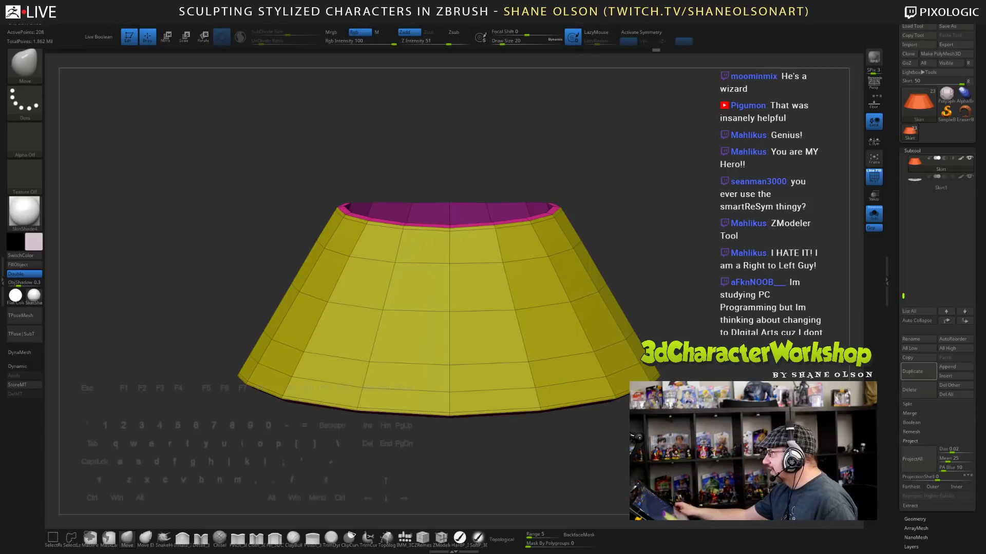
- Try a vertical ClipCurve beside the skirt from the front view and undo it
{"action": "left_click_drag", "start_coordinate": [709, 394], "coordinate": [707, 384], "text": "alt"}
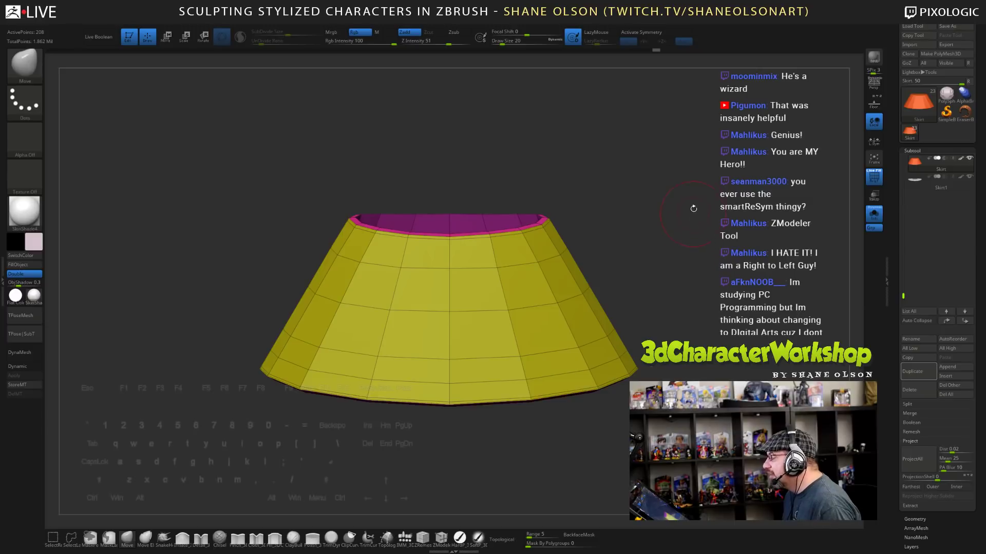
{"action": "mouse_move", "coordinate": [689, 147]}
{"action": "left_mouse_down", "text": "ctrl+shift"}
{"action": "mouse_move", "coordinate": [733, 381]}
{"action": "mouse_move", "coordinate": [671, 382]}
{"action": "mouse_move", "coordinate": [692, 382]}
{"action": "mouse_move", "coordinate": [644, 369]}
{"action": "mouse_move", "coordinate": [692, 370]}
{"action": "mouse_move", "coordinate": [657, 369]}
{"action": "mouse_move", "coordinate": [666, 370]}
{"action": "left_mouse_up", "text": "ctrl+shift"}
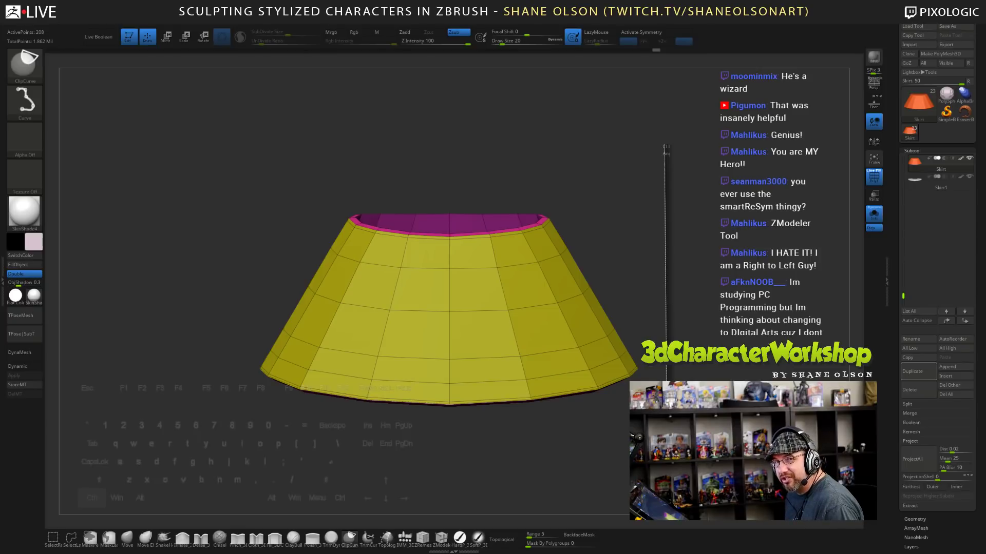
{"action": "left_click_drag", "start_coordinate": [666, 370], "coordinate": [635, 453], "text": "ctrl+shift"}
{"action": "mouse_move", "coordinate": [611, 325]}
{"action": "left_mouse_down"}
{"action": "mouse_move", "coordinate": [668, 323]}
{"action": "mouse_move", "coordinate": [633, 322]}
{"action": "left_mouse_up"}
{"action": "key", "text": "ctrl+z"}
{"action": "key", "text": "ctrl+z"}
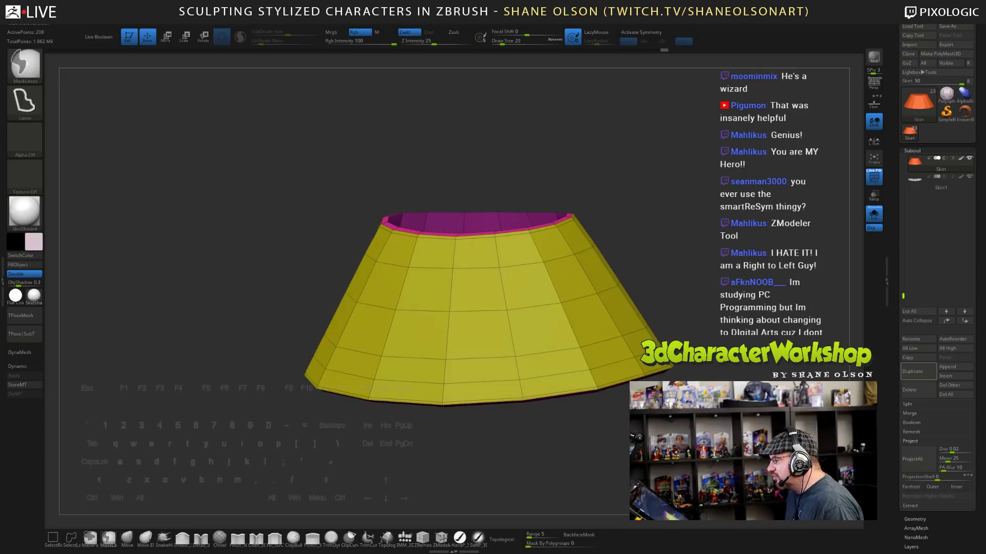
{"action": "left_click_drag", "start_coordinate": [667, 308], "coordinate": [642, 308], "text": "shift"}
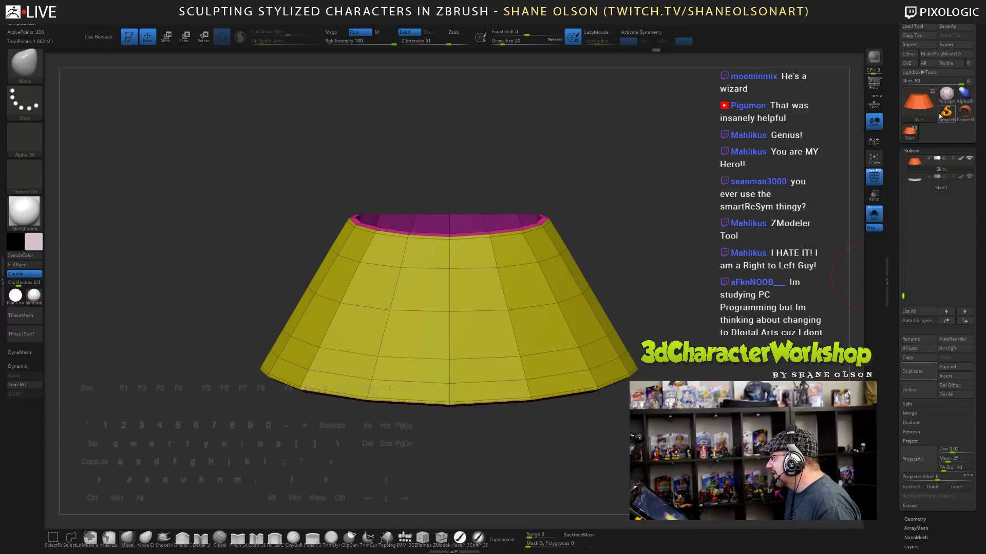
- Switch to the PolySphere1 model and cut a wedge into its side with an angled ClipCurve
{"action": "left_click", "coordinate": [946, 95]}
{"action": "left_click", "coordinate": [707, 239], "text": "alt"}
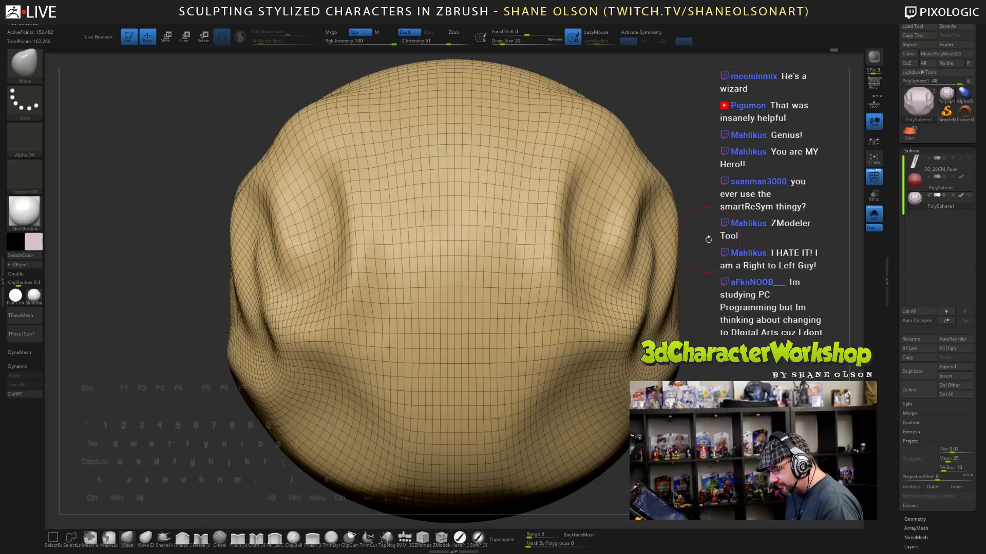
{"action": "mouse_move", "coordinate": [732, 336]}
{"action": "left_mouse_down", "text": "alt"}
{"action": "mouse_move", "coordinate": [714, 283]}
{"action": "mouse_move", "coordinate": [677, 311]}
{"action": "mouse_move", "coordinate": [729, 303]}
{"action": "mouse_move", "coordinate": [680, 296]}
{"action": "left_mouse_up", "text": "alt"}
{"action": "mouse_move", "coordinate": [707, 221]}
{"action": "left_mouse_down", "text": "ctrl+shift"}
{"action": "mouse_move", "coordinate": [480, 330]}
{"action": "mouse_move", "coordinate": [539, 462]}
{"action": "left_mouse_up", "text": "ctrl+shift"}
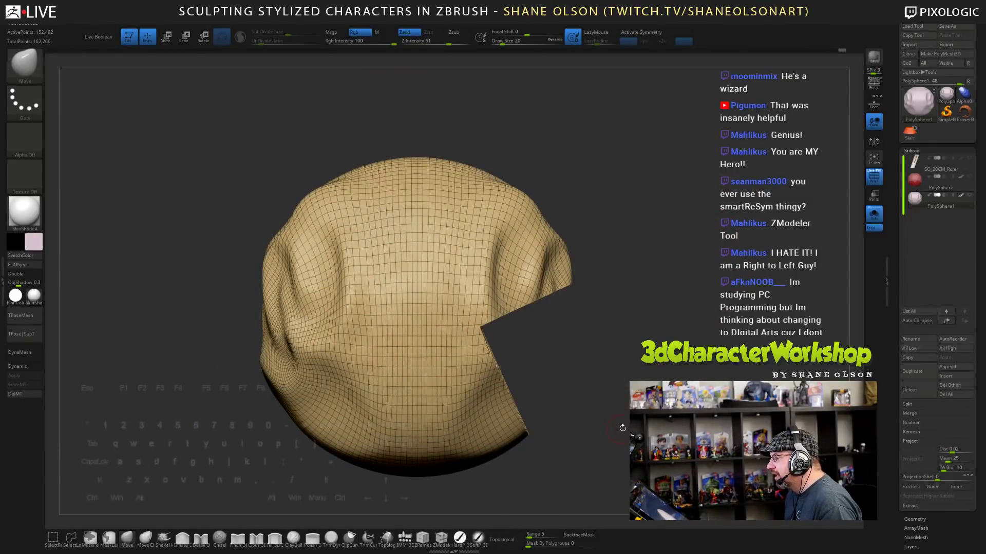
- Examine the clipped wedge on the sphere from several angles, including the collapsed polygons along its edges
{"action": "mouse_move", "coordinate": [664, 355]}
{"action": "left_mouse_down"}
{"action": "mouse_move", "coordinate": [590, 360]}
{"action": "mouse_move", "coordinate": [648, 370]}
{"action": "mouse_move", "coordinate": [665, 356]}
{"action": "mouse_move", "coordinate": [596, 360]}
{"action": "left_mouse_up"}
{"action": "left_click_drag", "start_coordinate": [717, 378], "coordinate": [713, 337]}
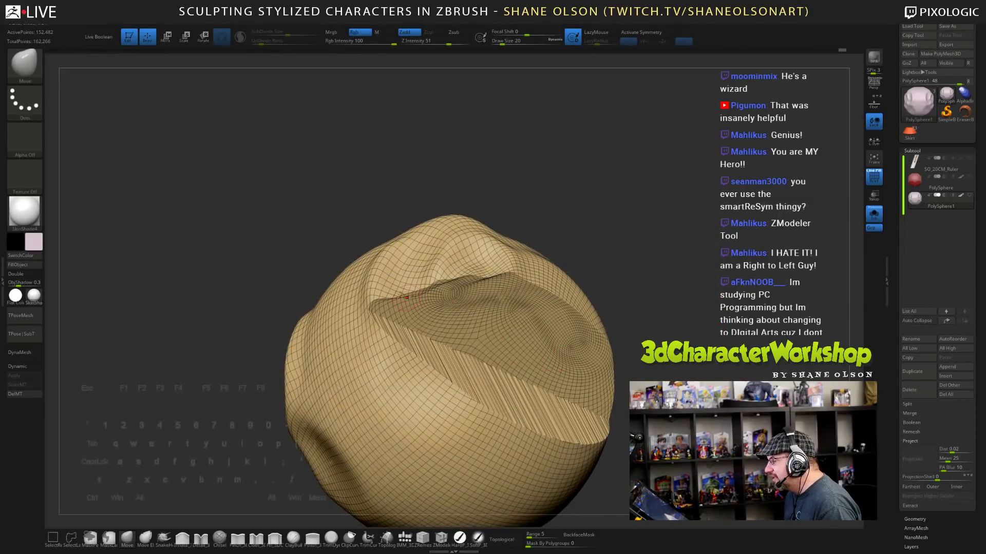
{"action": "left_click_drag", "start_coordinate": [712, 338], "coordinate": [574, 399]}
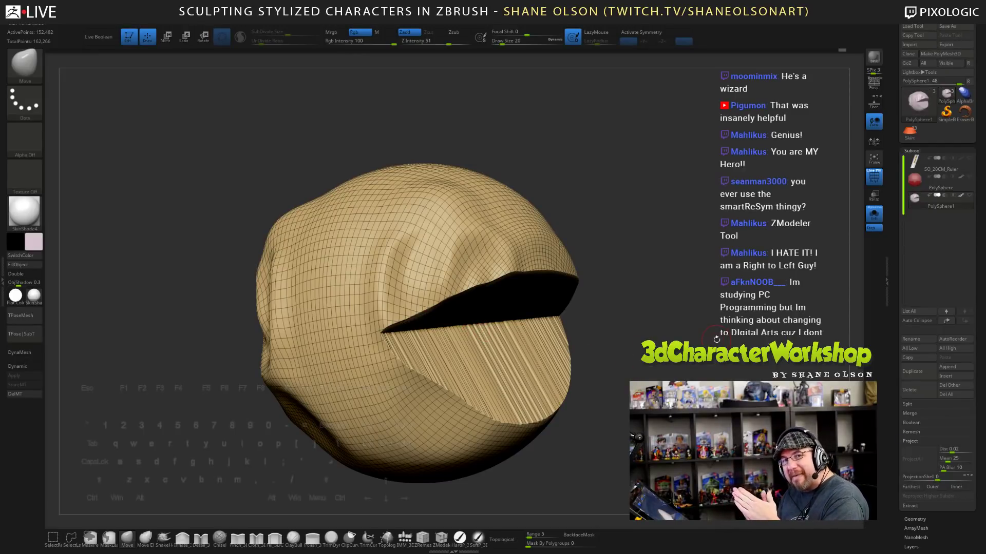
{"action": "left_click_drag", "start_coordinate": [724, 336], "coordinate": [770, 336], "text": "shift"}
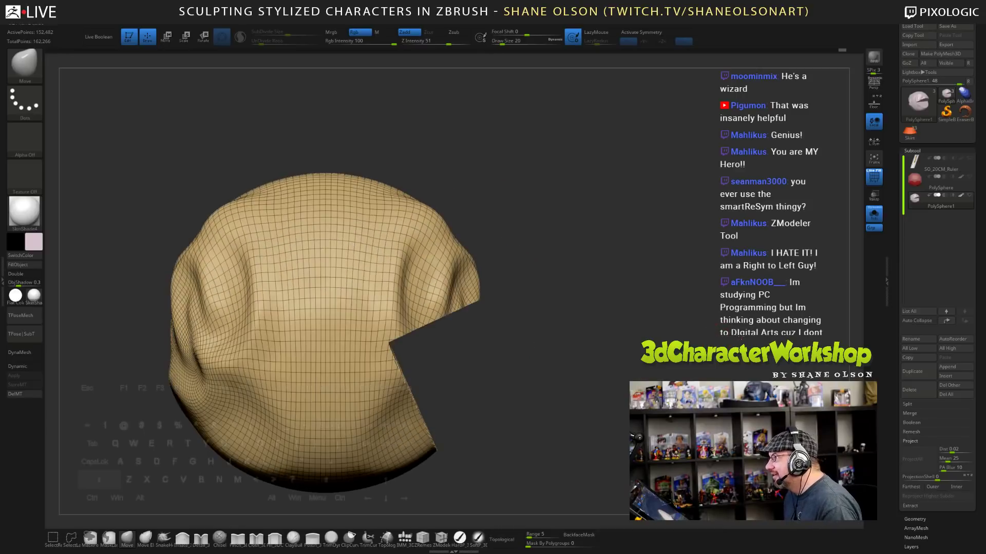
{"action": "mouse_move", "coordinate": [569, 339]}
{"action": "left_mouse_down", "text": "alt"}
{"action": "mouse_move", "coordinate": [614, 334]}
{"action": "mouse_move", "coordinate": [588, 336]}
{"action": "mouse_move", "coordinate": [607, 296]}
{"action": "mouse_move", "coordinate": [673, 256]}
{"action": "mouse_move", "coordinate": [726, 204]}
{"action": "mouse_move", "coordinate": [682, 229]}
{"action": "mouse_move", "coordinate": [693, 261]}
{"action": "mouse_move", "coordinate": [543, 256]}
{"action": "mouse_move", "coordinate": [662, 290]}
{"action": "mouse_move", "coordinate": [667, 332]}
{"action": "mouse_move", "coordinate": [669, 306]}
{"action": "left_mouse_up", "text": "alt"}
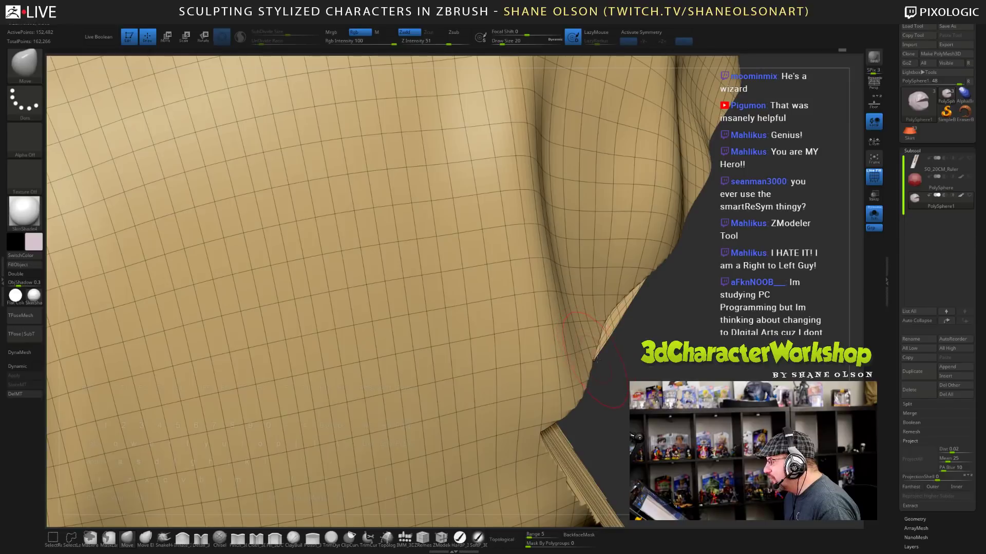
{"action": "left_click_drag", "start_coordinate": [734, 327], "coordinate": [739, 342]}
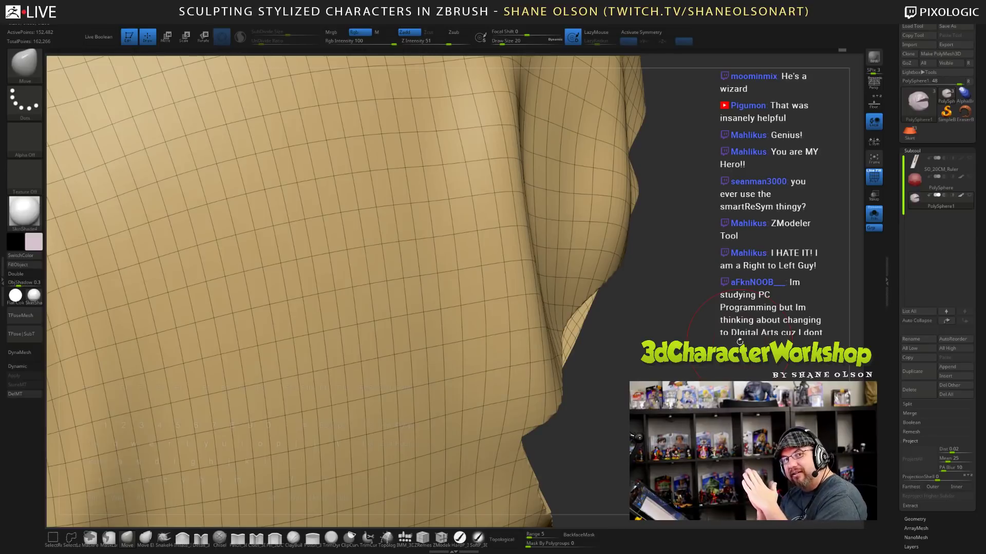
{"action": "left_click_drag", "start_coordinate": [702, 333], "coordinate": [667, 300], "text": "alt"}
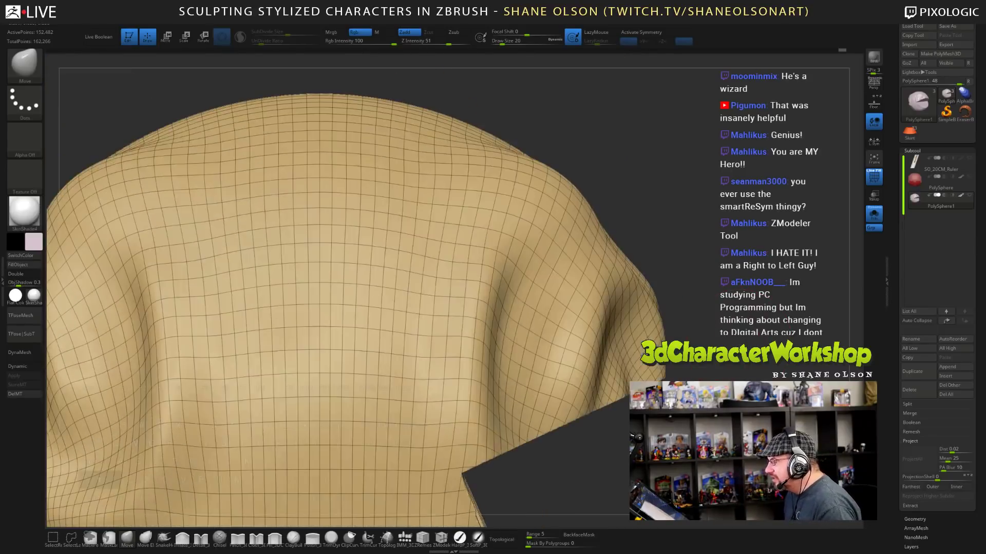
{"action": "left_click_drag", "start_coordinate": [698, 426], "coordinate": [683, 323], "text": "alt"}
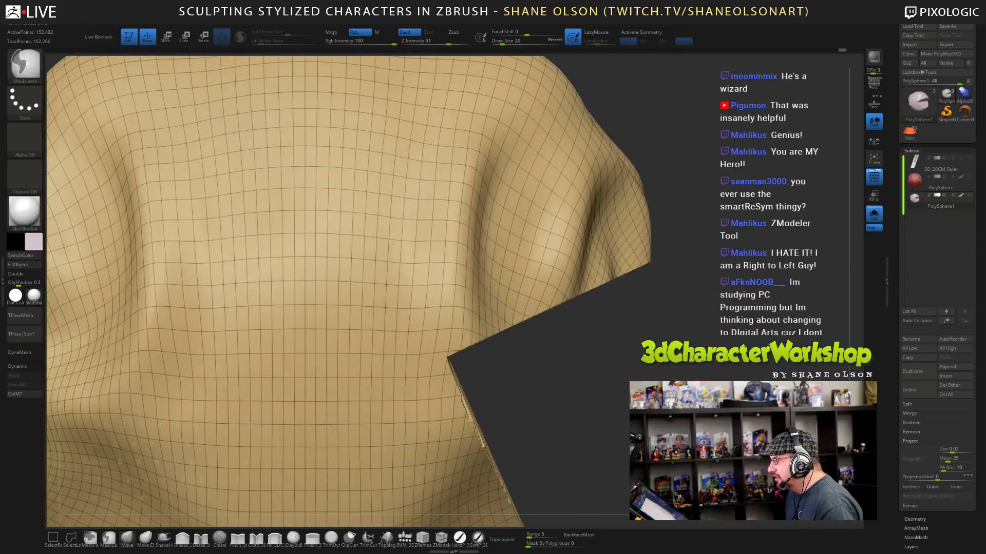
{"action": "left_click_drag", "start_coordinate": [723, 403], "coordinate": [726, 306], "text": "alt"}
- Choose TrimCurve for cutting the restored sphere and delete the sphere's lower subdivision levels
{"action": "left_click", "coordinate": [369, 540]}
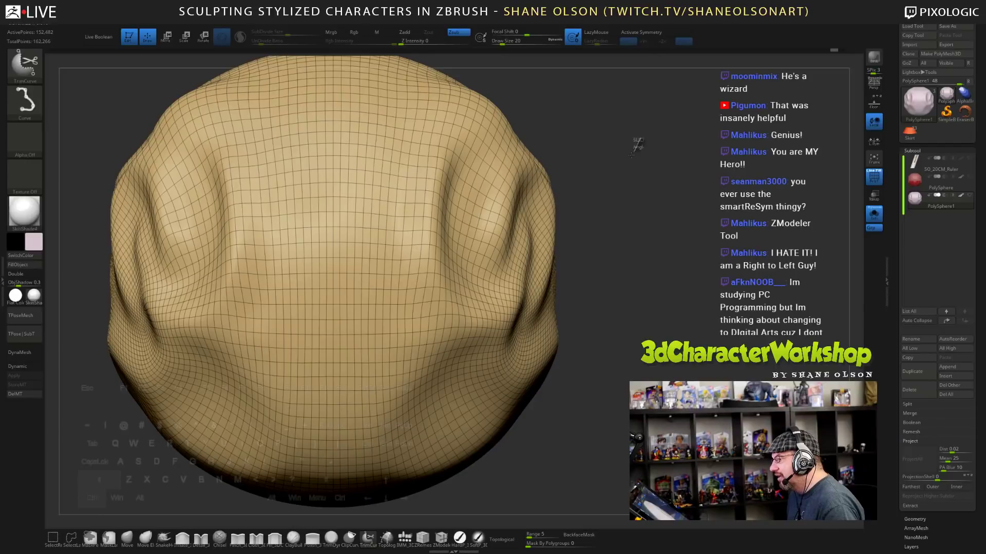
{"action": "left_click_drag", "start_coordinate": [640, 139], "coordinate": [471, 338], "text": "ctrl+shift"}
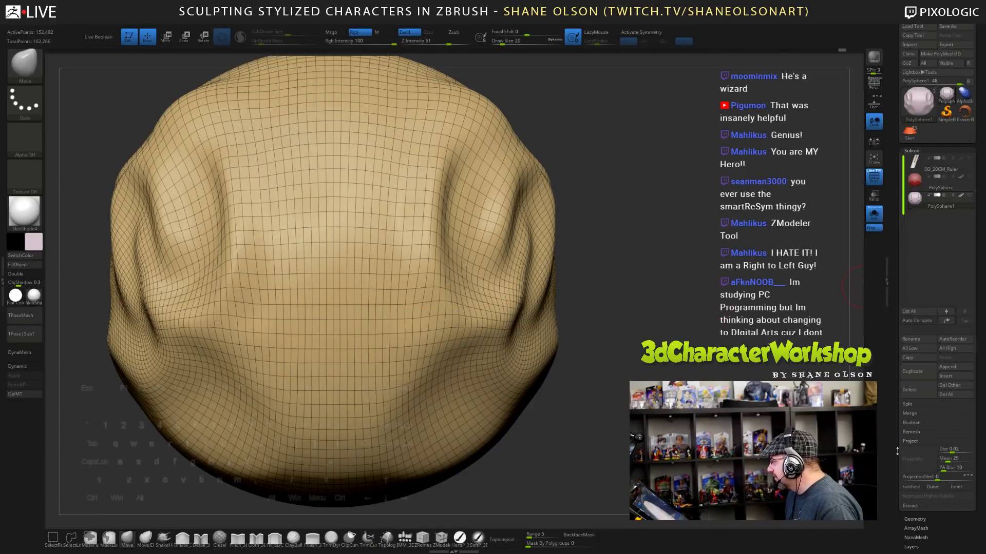
{"action": "left_click_drag", "start_coordinate": [896, 451], "coordinate": [909, 406]}
{"action": "left_click", "coordinate": [916, 284]}
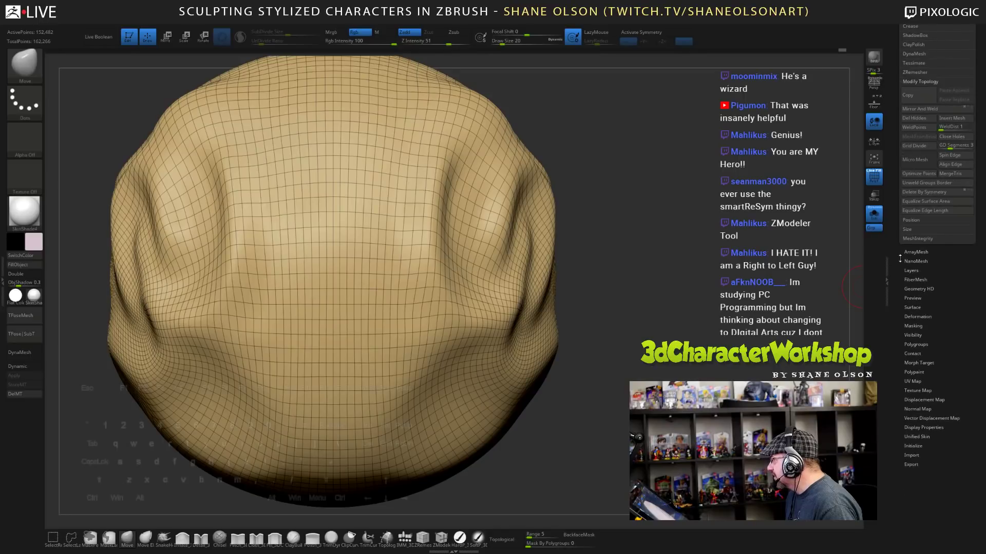
{"action": "left_click", "coordinate": [912, 187]}
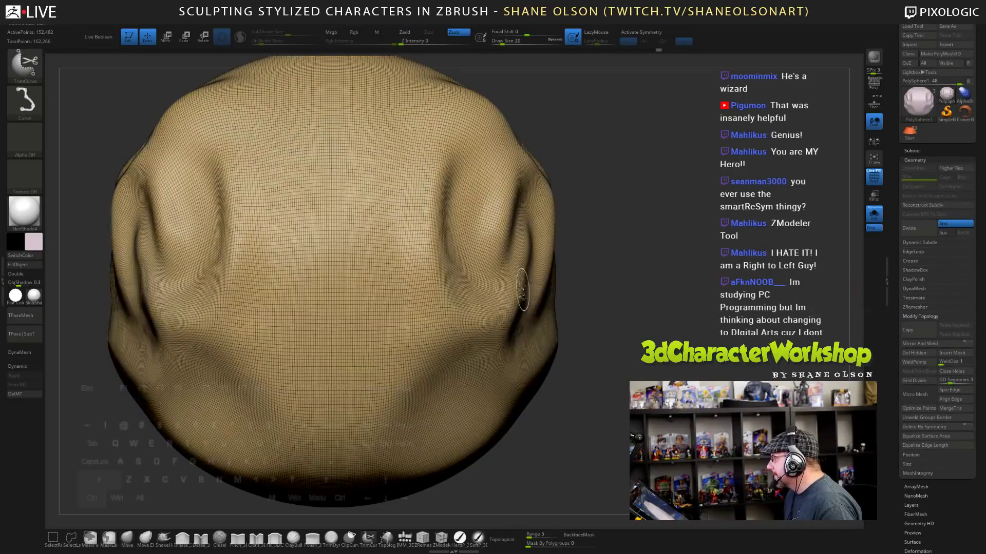
- Try diagonal TrimCurve cuts across the sphere and undo them
{"action": "left_click_drag", "start_coordinate": [485, 290], "coordinate": [673, 158], "text": "ctrl+shift"}
{"action": "left_click_drag", "start_coordinate": [703, 272], "coordinate": [704, 295]}
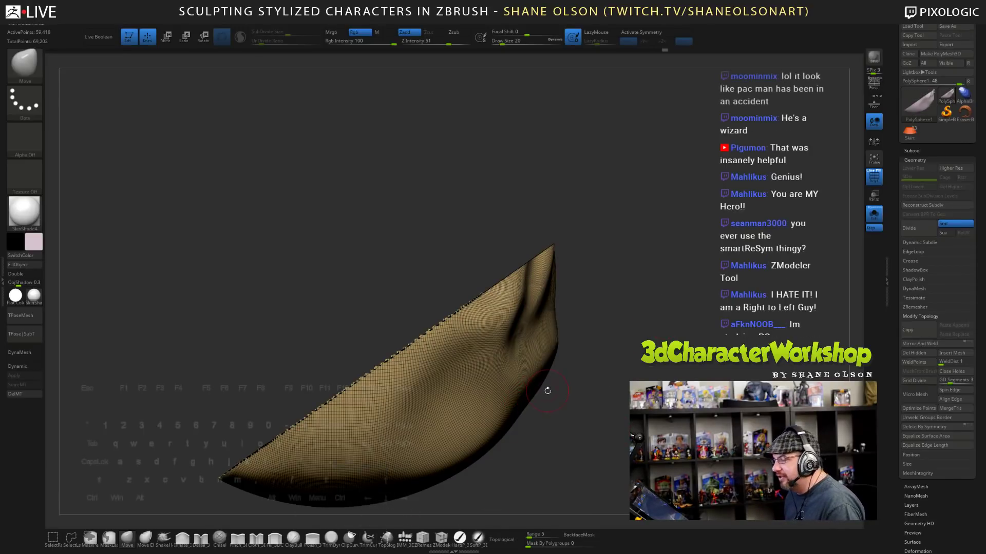
{"action": "key", "text": "ctrl+z"}
{"action": "mouse_move", "coordinate": [590, 446]}
{"action": "left_mouse_down", "text": "ctrl+shift"}
{"action": "mouse_move", "coordinate": [478, 215]}
{"action": "mouse_move", "coordinate": [626, 439]}
{"action": "mouse_move", "coordinate": [583, 504]}
{"action": "mouse_move", "coordinate": [541, 154]}
{"action": "mouse_move", "coordinate": [515, 154]}
{"action": "mouse_move", "coordinate": [525, 482]}
{"action": "left_mouse_up", "text": "ctrl+shift"}
{"action": "key", "text": "ctrl+z"}
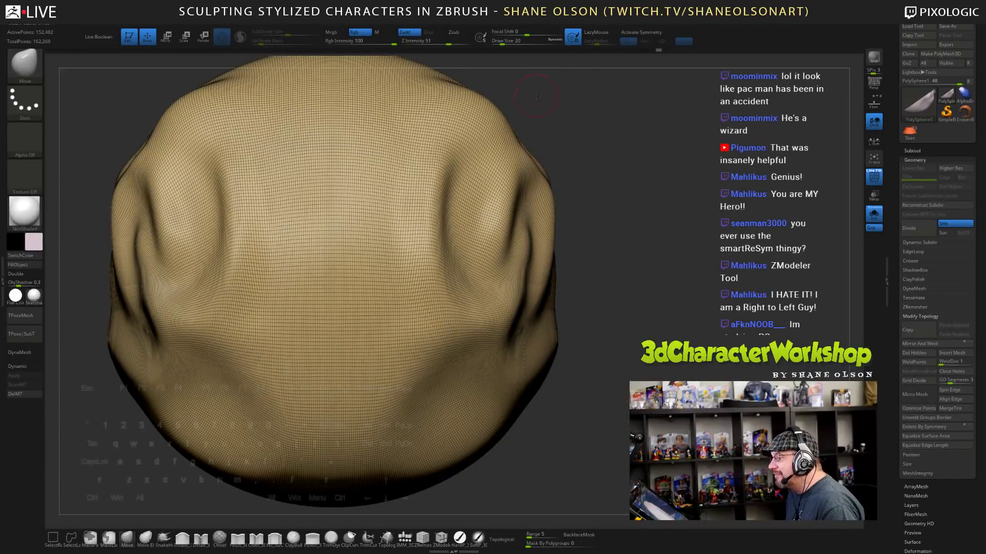
- Trim the sphere's side flat with a near-vertical TrimCurve and inspect the new polygons capping the cut
{"action": "left_click_drag", "start_coordinate": [536, 97], "coordinate": [570, 308]}
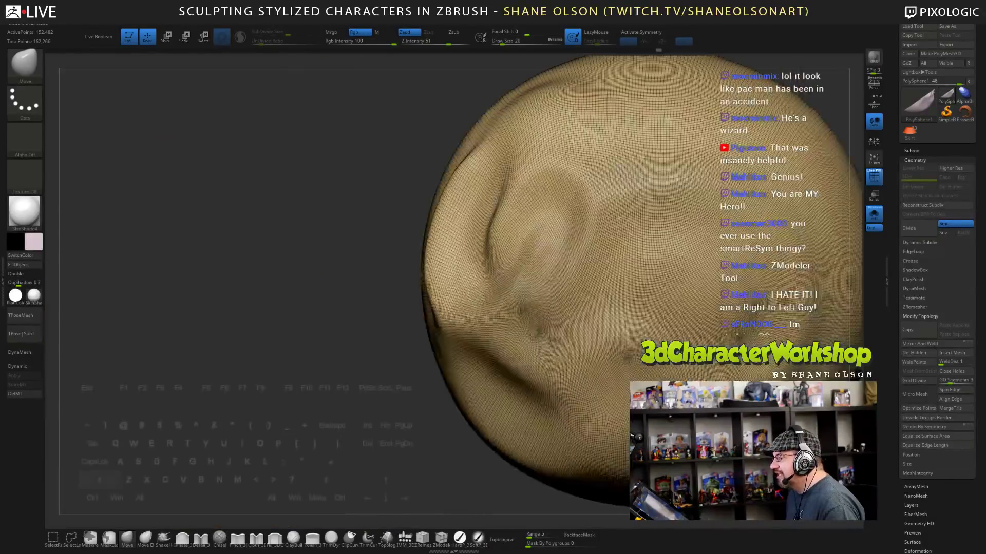
{"action": "left_click_drag", "start_coordinate": [358, 240], "coordinate": [650, 183]}
{"action": "left_click_drag", "start_coordinate": [577, 97], "coordinate": [545, 487], "text": "ctrl+shift"}
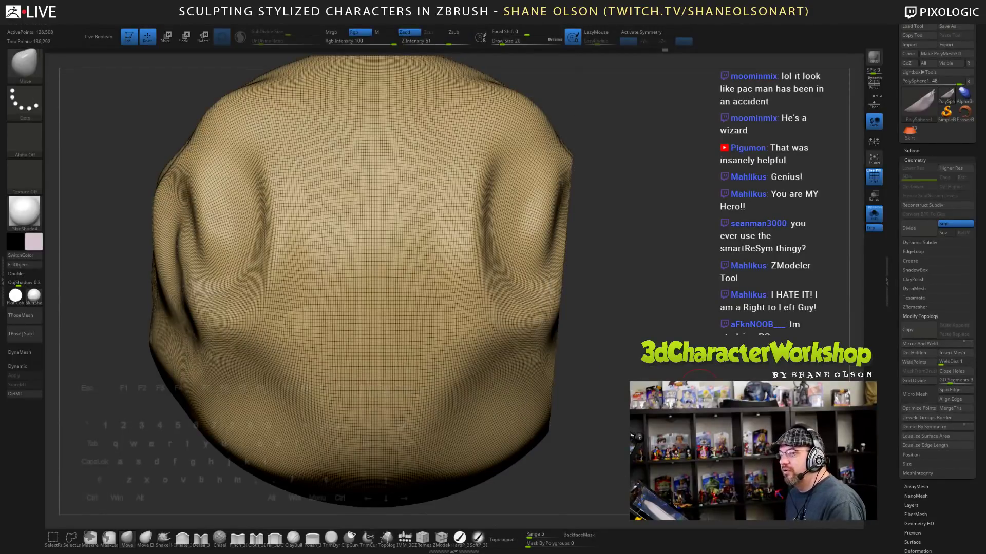
{"action": "left_click_drag", "start_coordinate": [665, 297], "coordinate": [651, 116]}
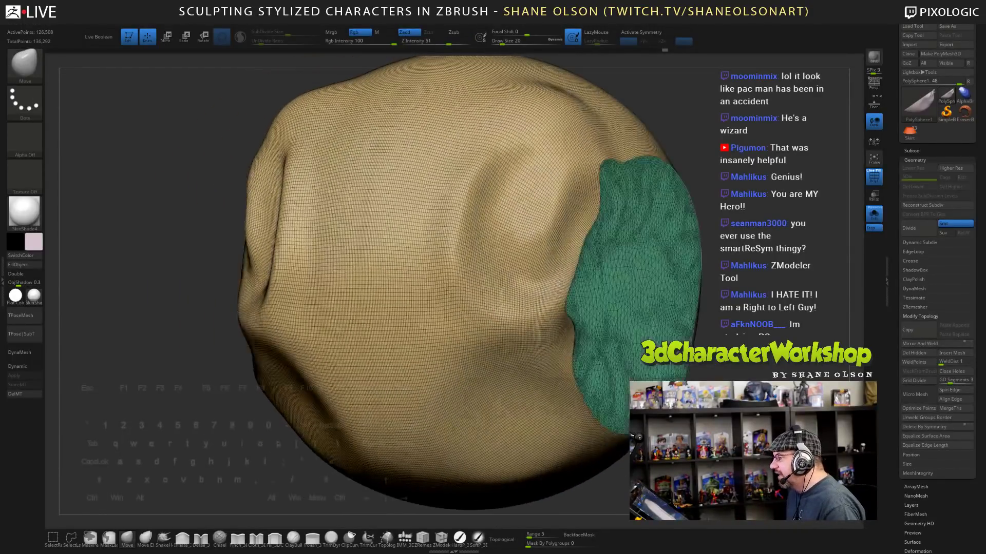
{"action": "mouse_move", "coordinate": [777, 340]}
{"action": "left_mouse_down", "text": "alt"}
{"action": "mouse_move", "coordinate": [567, 328]}
{"action": "mouse_move", "coordinate": [688, 325]}
{"action": "left_mouse_up", "text": "alt"}
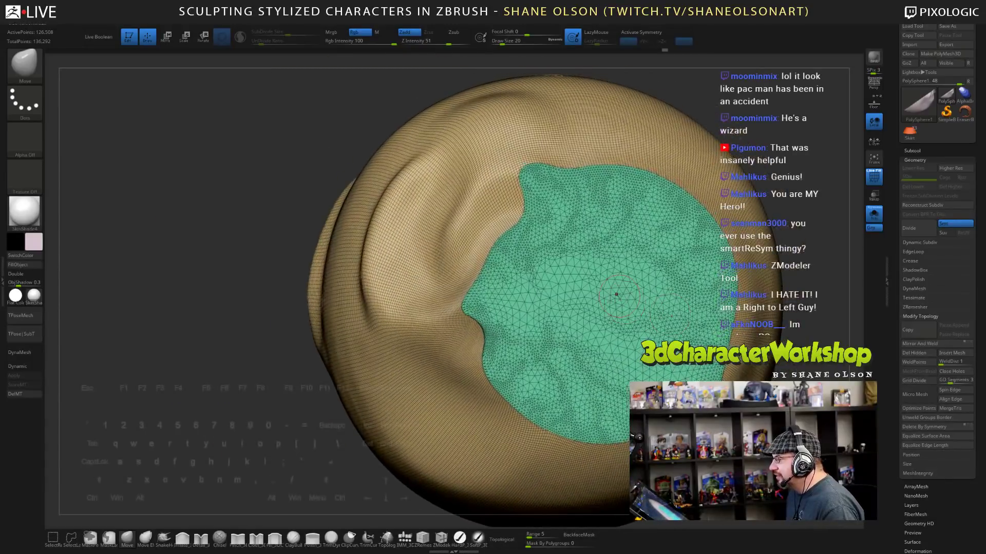
{"action": "left_click_drag", "start_coordinate": [807, 299], "coordinate": [532, 351]}
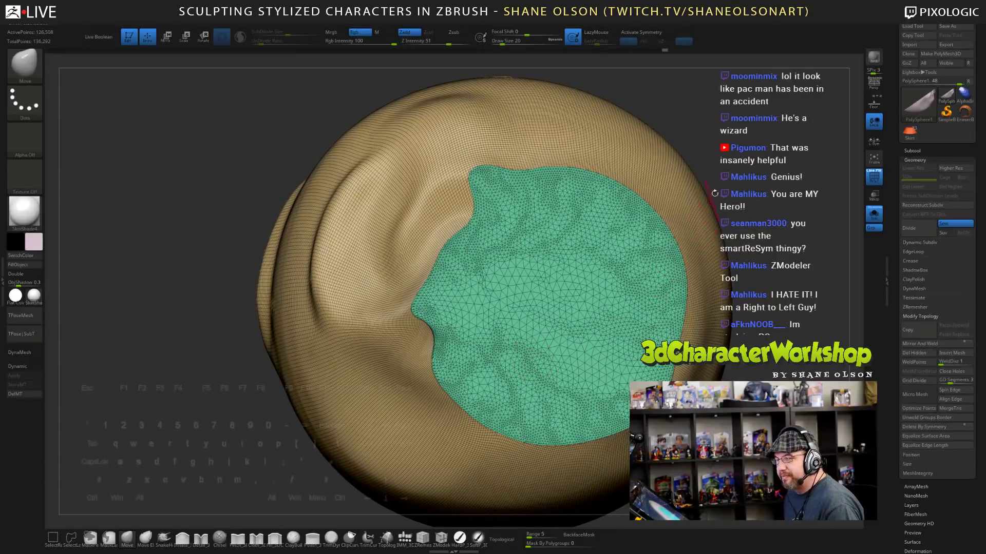
{"action": "left_click_drag", "start_coordinate": [724, 170], "coordinate": [831, 200]}
{"action": "left_click_drag", "start_coordinate": [678, 246], "coordinate": [762, 267], "text": "alt"}
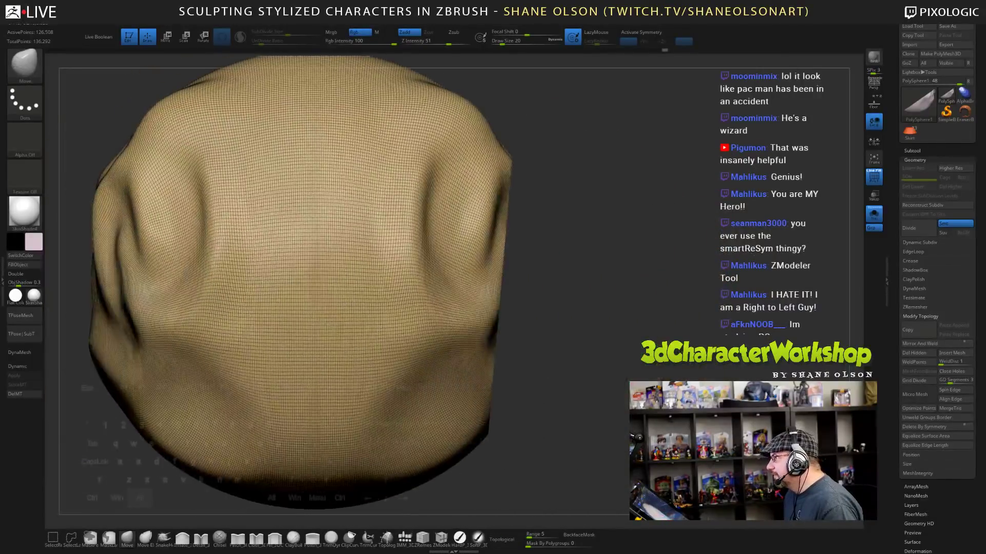
- Slice a curved region on the side of the restored sphere into its own polygroup
{"action": "left_click_drag", "start_coordinate": [611, 275], "coordinate": [632, 272], "text": "alt"}
{"action": "left_click", "coordinate": [631, 273], "text": "ctrl+shift"}
{"action": "mouse_move", "coordinate": [661, 139]}
{"action": "left_mouse_down", "text": "ctrl+shift"}
{"action": "mouse_move", "coordinate": [460, 342]}
{"action": "mouse_move", "coordinate": [474, 296]}
{"action": "mouse_move", "coordinate": [473, 311]}
{"action": "mouse_move", "coordinate": [607, 453]}
{"action": "left_mouse_up", "text": "ctrl+shift"}
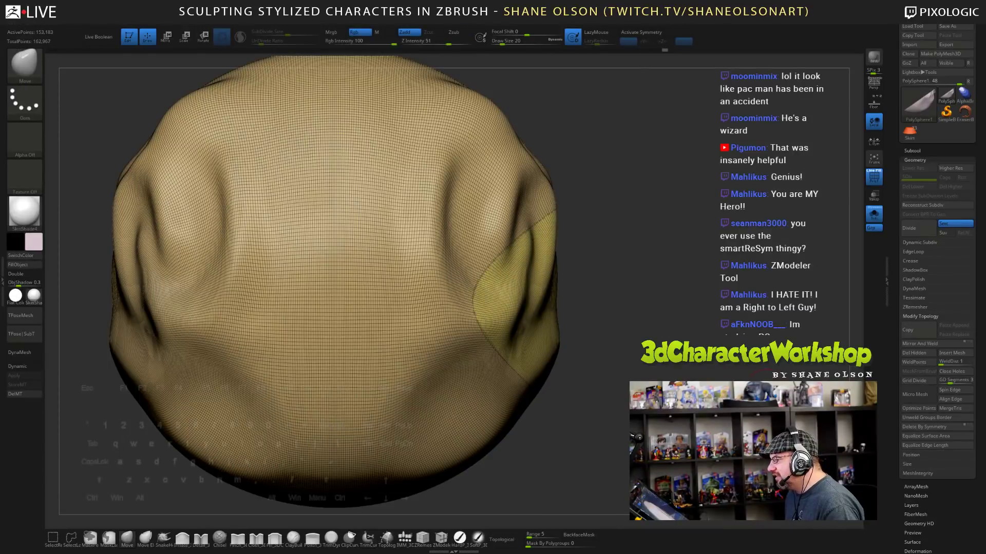
{"action": "left_click_drag", "start_coordinate": [755, 373], "coordinate": [596, 320]}
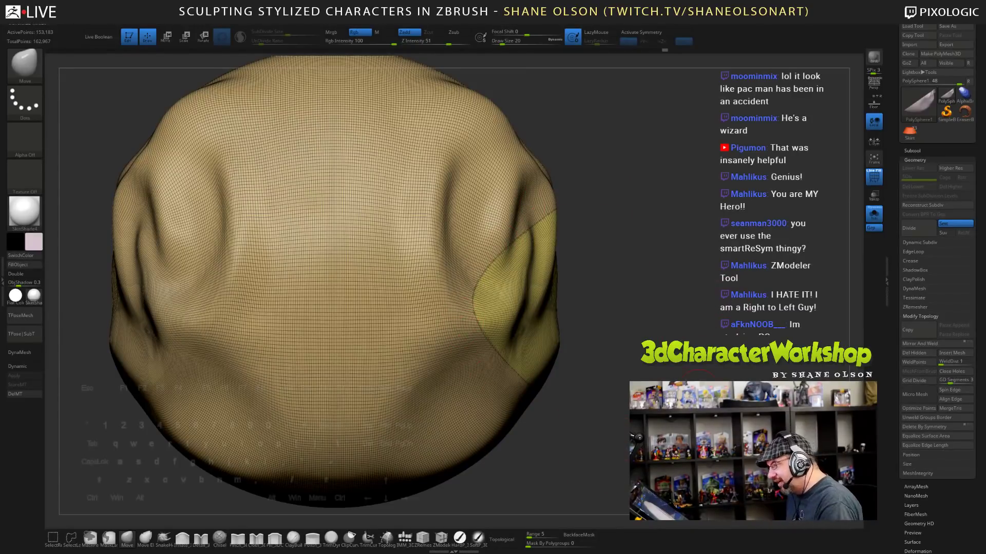
{"action": "right_click_drag", "start_coordinate": [698, 385], "coordinate": [656, 312], "text": "ctrl"}
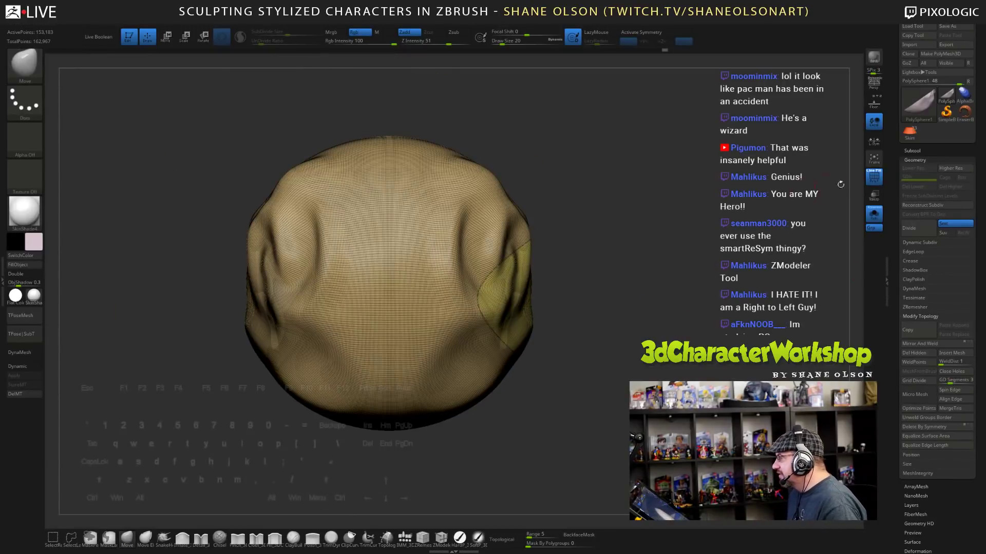
- Return to the skirt with the whole character shown out of Solo mode, and smooth the skirt with dynamic subdivision
{"action": "left_click", "coordinate": [909, 131]}
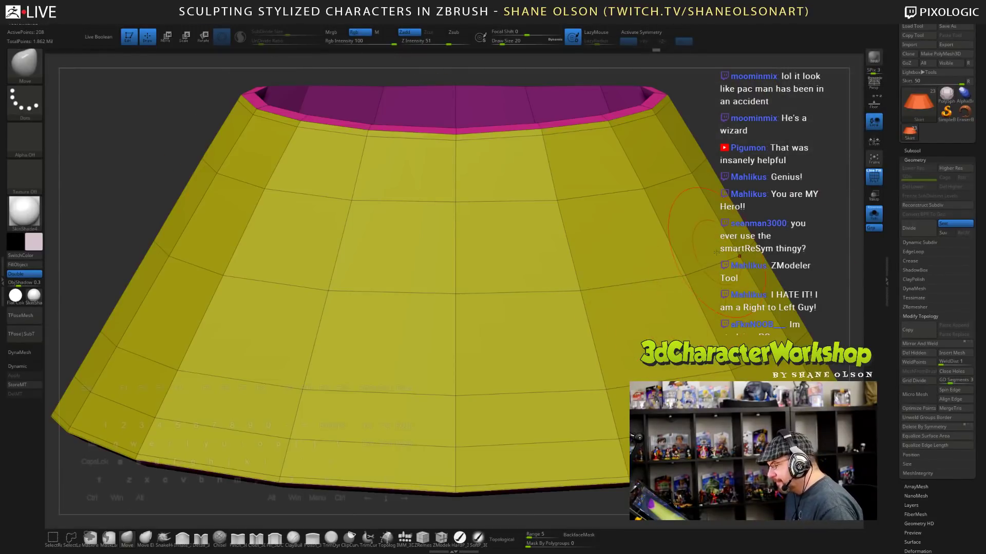
{"action": "right_click_drag", "start_coordinate": [716, 252], "coordinate": [729, 243], "text": "ctrl"}
{"action": "right_click_drag", "start_coordinate": [683, 373], "coordinate": [684, 366], "text": "ctrl"}
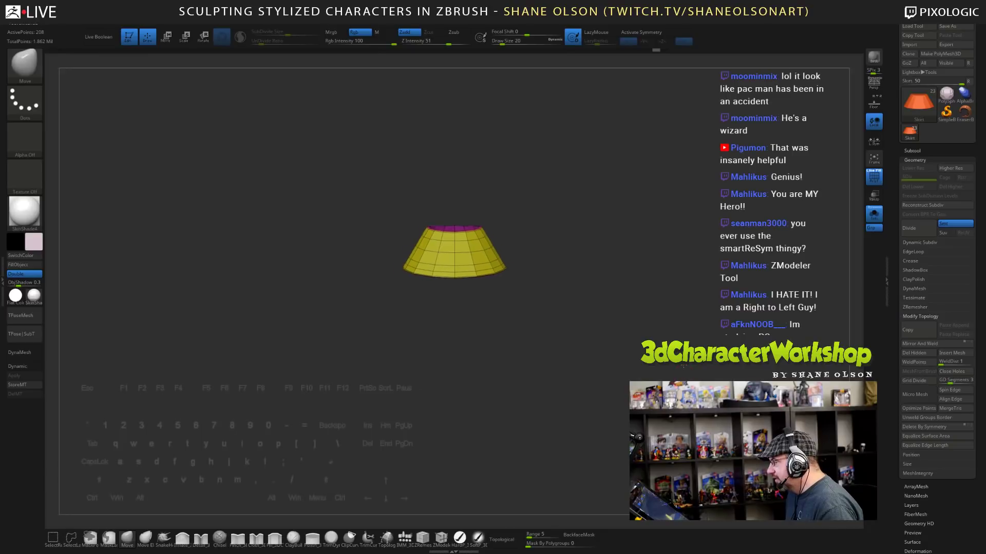
{"action": "left_click", "coordinate": [871, 217]}
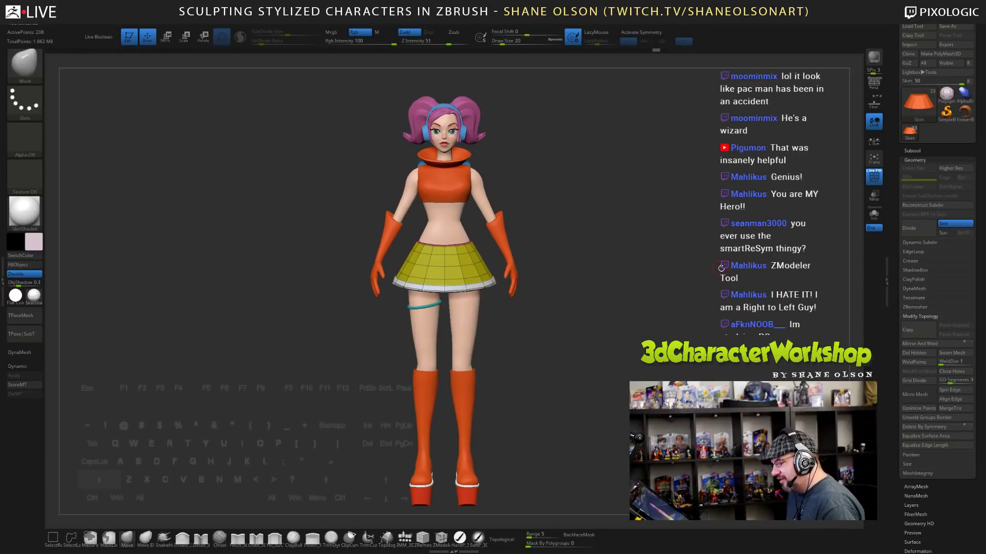
{"action": "key", "text": "d"}
{"action": "left_click_drag", "start_coordinate": [606, 261], "coordinate": [688, 246], "text": "alt"}
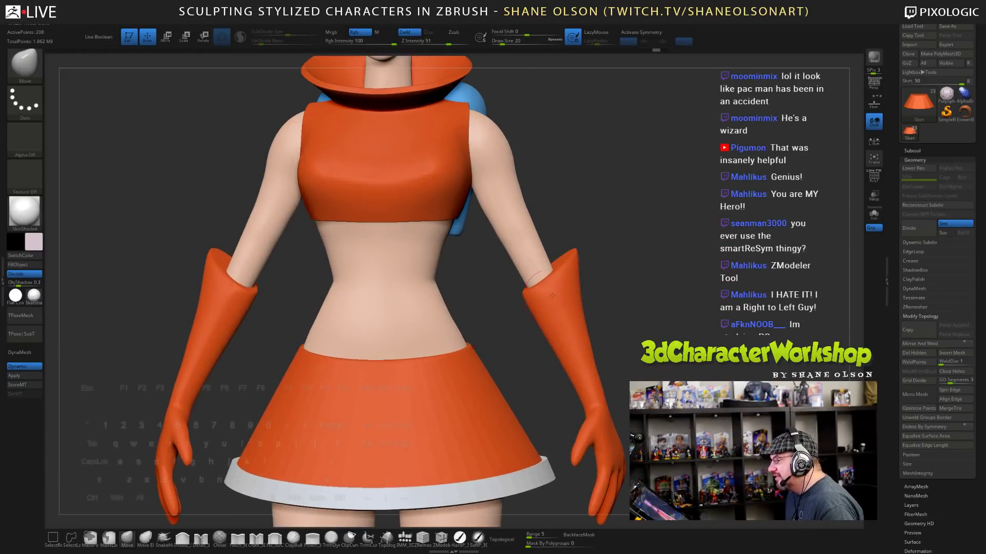
- Select the character's gloves and isolate them in Solo mode
{"action": "left_click", "coordinate": [566, 287], "text": "alt"}
{"action": "right_click_drag", "start_coordinate": [572, 264], "coordinate": [552, 301], "text": "alt"}
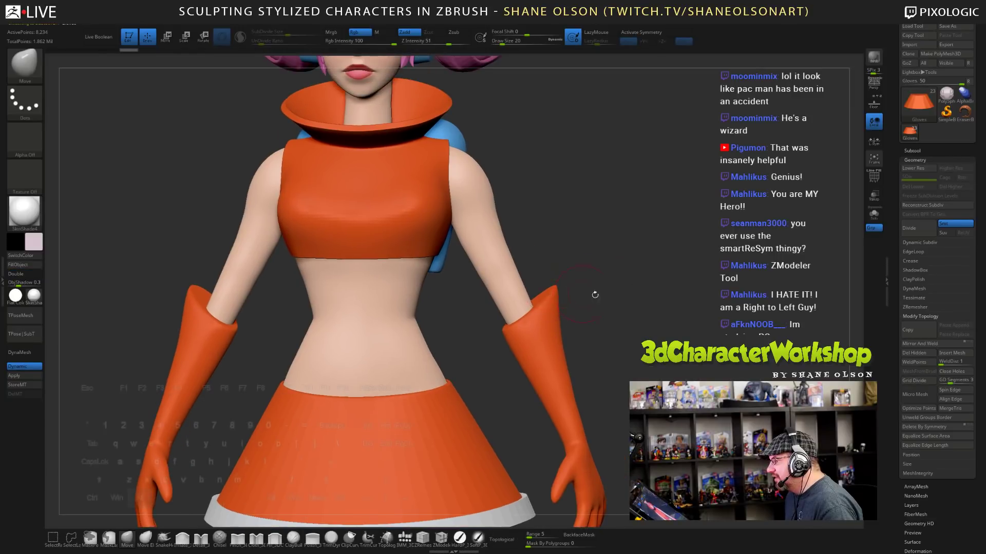
{"action": "left_click", "coordinate": [873, 215]}
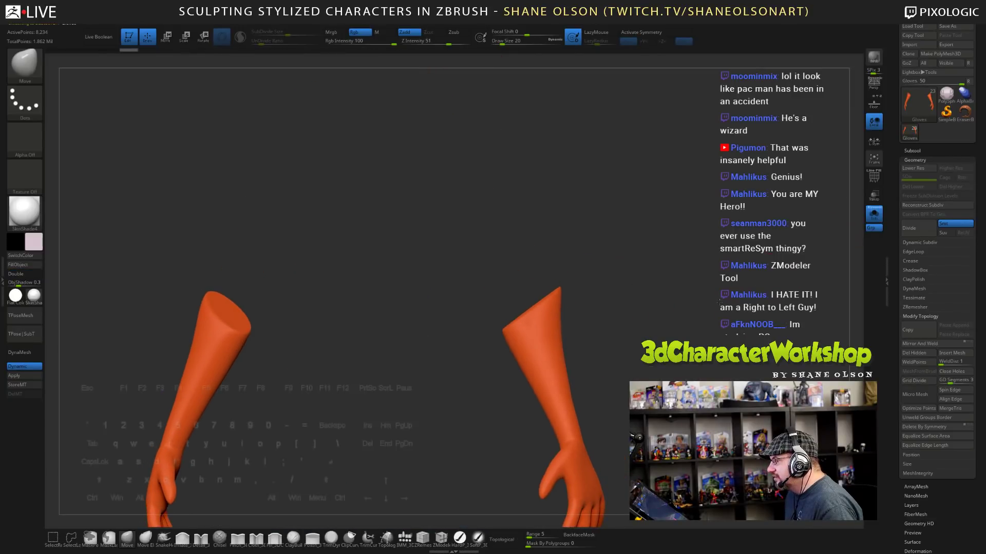
{"action": "left_click_drag", "start_coordinate": [617, 303], "coordinate": [474, 364]}
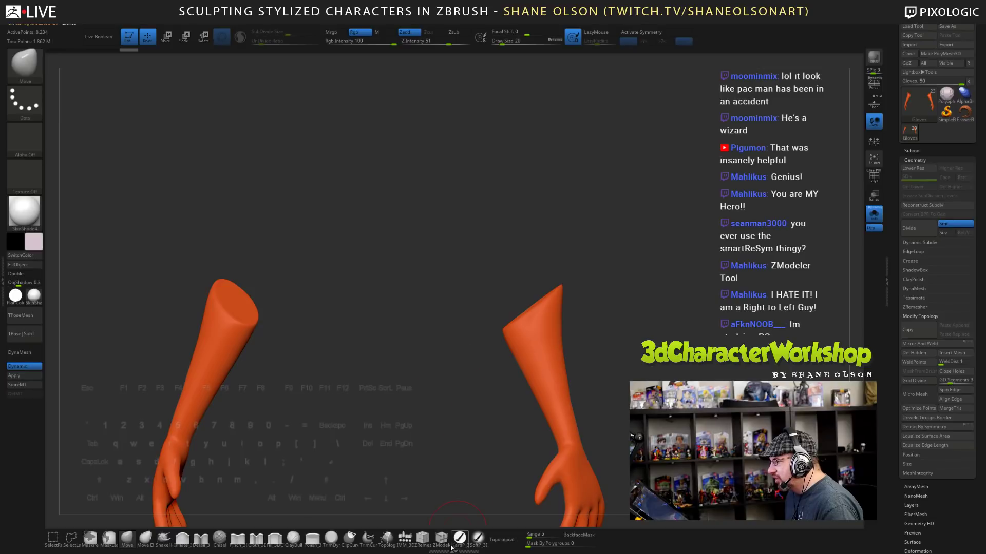
- Clip the upper cuff ends of the gloves with a diagonal ClipCurve, using X symmetry to treat both sides
{"action": "left_click", "coordinate": [350, 538]}
{"action": "left_click", "coordinate": [339, 545]}
{"action": "mouse_move", "coordinate": [462, 350]}
{"action": "left_mouse_down", "text": "ctrl+shift"}
{"action": "mouse_move", "coordinate": [608, 226]}
{"action": "mouse_move", "coordinate": [618, 240]}
{"action": "left_mouse_up", "text": "ctrl+shift"}
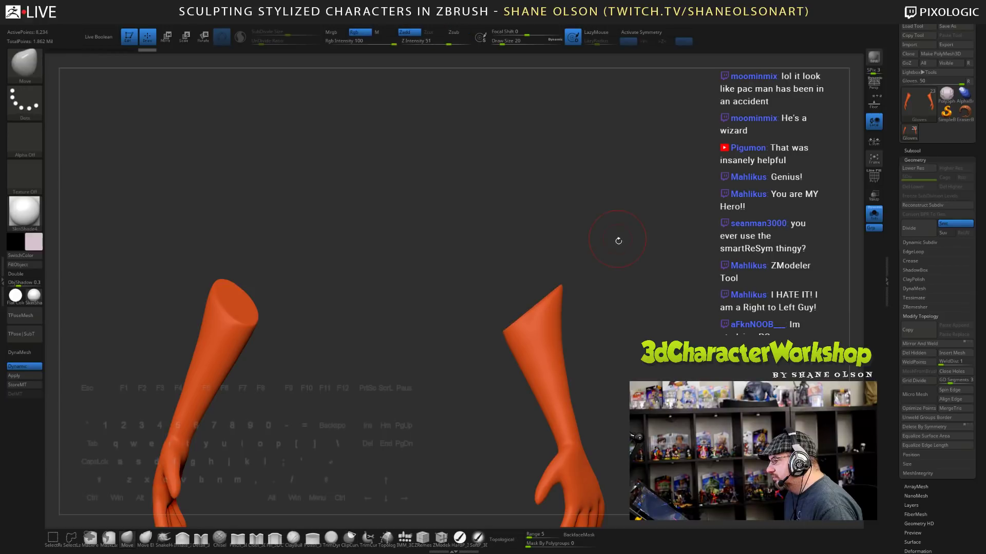
{"action": "mouse_move", "coordinate": [673, 302]}
{"action": "left_mouse_down"}
{"action": "mouse_move", "coordinate": [687, 315]}
{"action": "mouse_move", "coordinate": [703, 282]}
{"action": "mouse_move", "coordinate": [694, 287]}
{"action": "left_mouse_up"}
{"action": "key", "text": "x"}
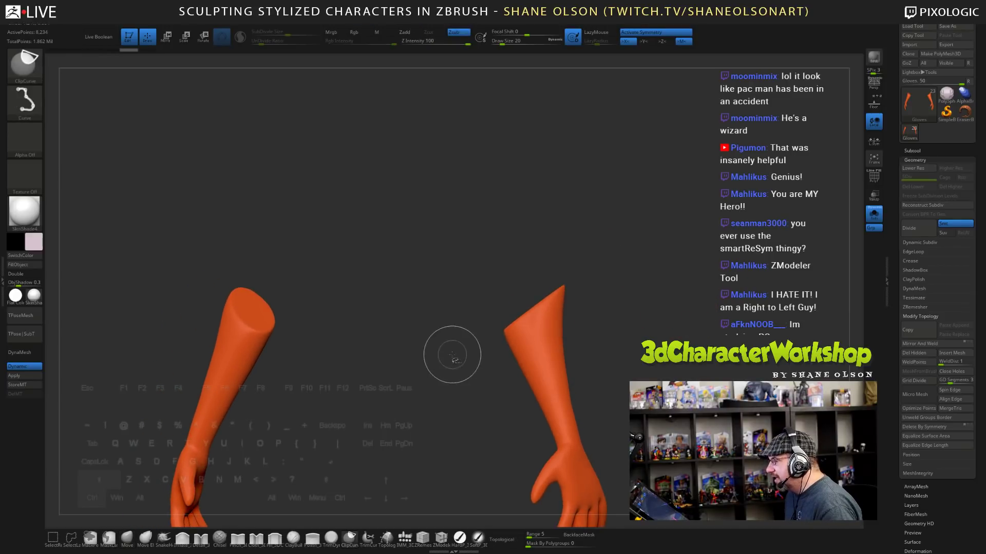
{"action": "left_click_drag", "start_coordinate": [454, 353], "coordinate": [631, 237], "text": "ctrl+shift"}
{"action": "left_click_drag", "start_coordinate": [667, 330], "coordinate": [688, 390]}
- Examine the clipped glove cuff up close from several angles, checking its topology with the polyframe display
{"action": "right_click_drag", "start_coordinate": [688, 390], "coordinate": [645, 338], "text": "ctrl"}
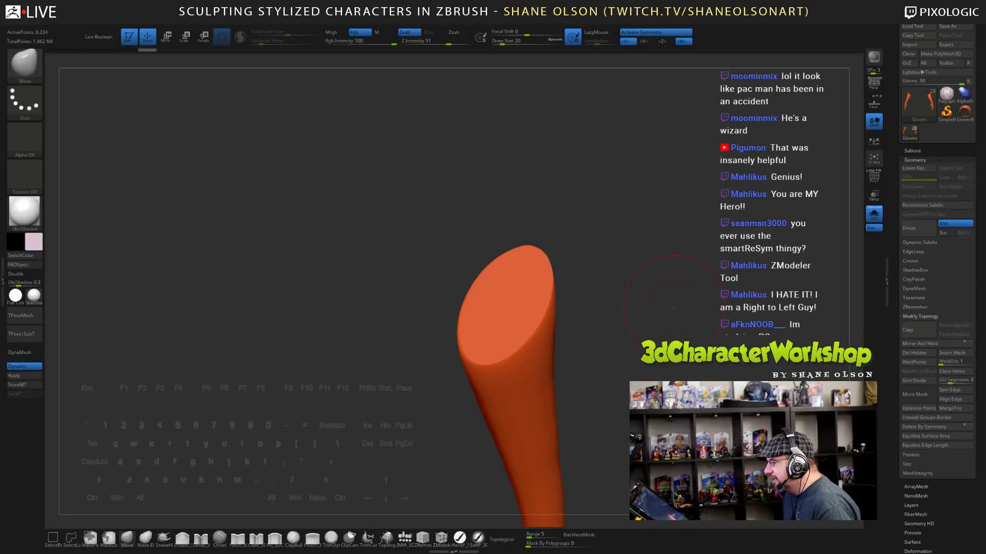
{"action": "mouse_move", "coordinate": [645, 328]}
{"action": "left_mouse_down"}
{"action": "mouse_move", "coordinate": [648, 292]}
{"action": "mouse_move", "coordinate": [650, 320]}
{"action": "mouse_move", "coordinate": [662, 323]}
{"action": "left_mouse_up"}
{"action": "right_click_drag", "start_coordinate": [662, 323], "coordinate": [655, 288], "text": "ctrl"}
{"action": "left_click_drag", "start_coordinate": [655, 329], "coordinate": [703, 295], "text": "shift"}
{"action": "left_click_drag", "start_coordinate": [760, 321], "coordinate": [682, 323]}
{"action": "right_click_drag", "start_coordinate": [682, 324], "coordinate": [696, 343], "text": "ctrl"}
{"action": "left_click_drag", "start_coordinate": [697, 343], "coordinate": [704, 282]}
{"action": "key", "text": "shift+f"}
{"action": "key", "text": "shift+f"}
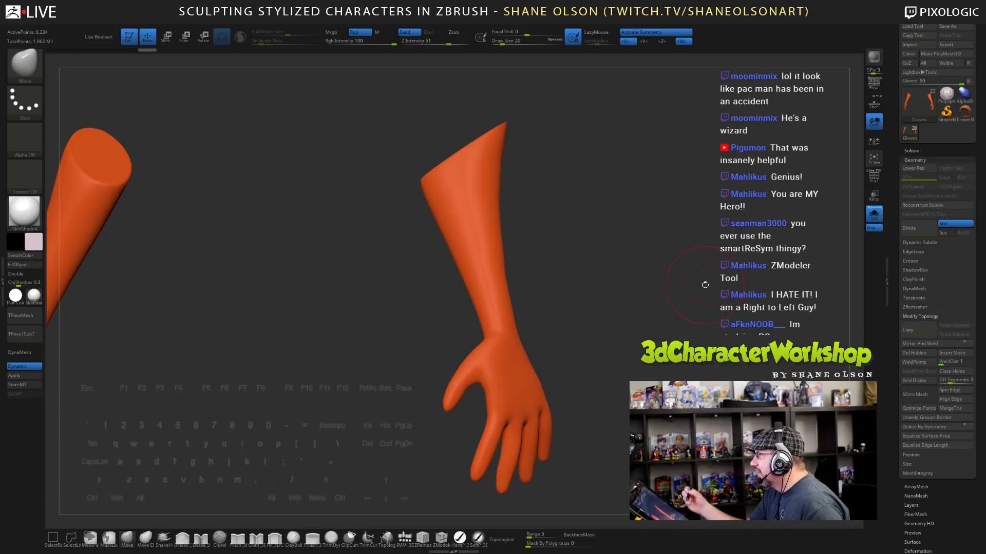
- Frame both gloves and set the brush's draw size to 11
{"action": "mouse_move", "coordinate": [636, 307]}
{"action": "left_mouse_down", "text": "alt"}
{"action": "mouse_move", "coordinate": [654, 267]}
{"action": "mouse_move", "coordinate": [661, 311]}
{"action": "mouse_move", "coordinate": [641, 333]}
{"action": "mouse_move", "coordinate": [669, 312]}
{"action": "left_mouse_up", "text": "alt"}
{"action": "key", "text": "s"}
{"action": "left_click", "coordinate": [649, 263]}
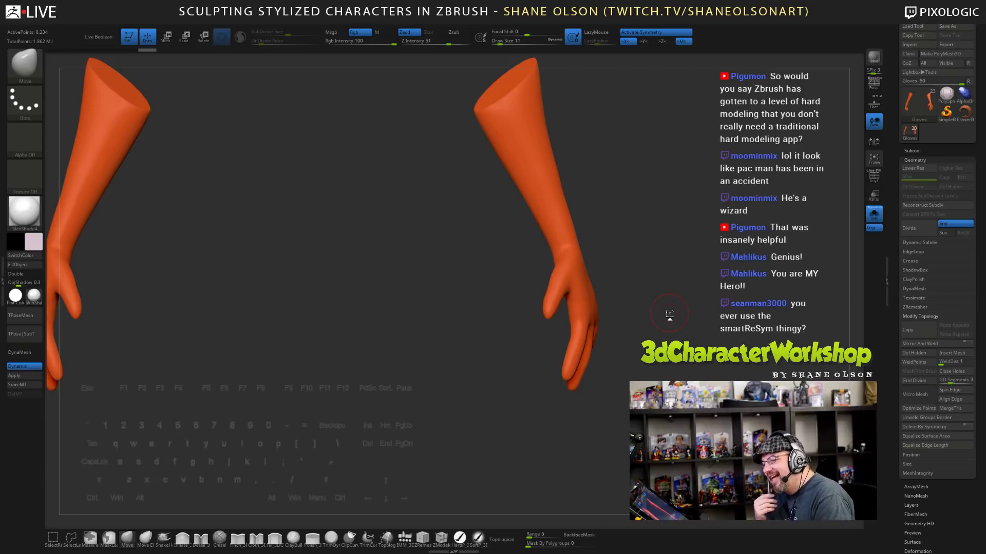
- Bring the whole character back out of Solo mode and save the project
{"action": "left_click", "coordinate": [872, 215]}
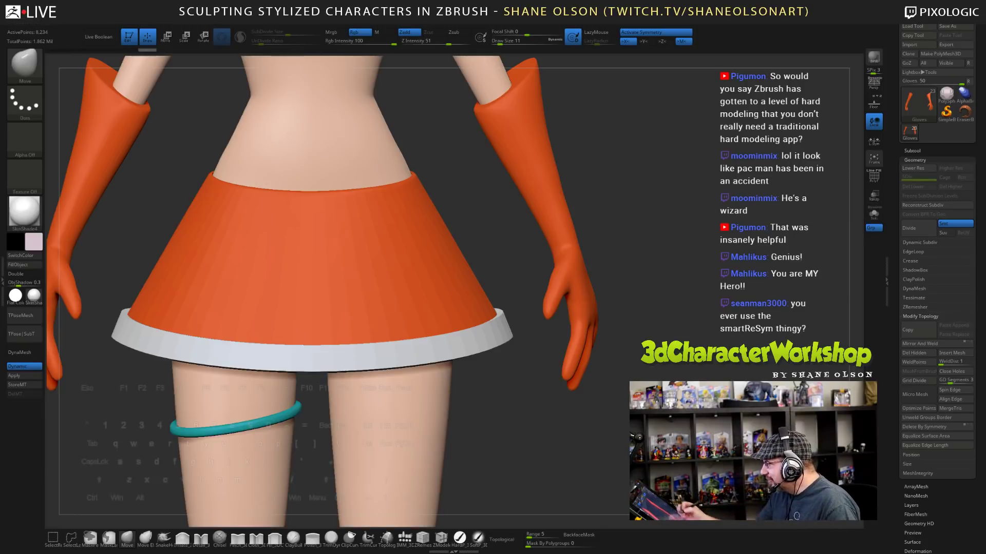
{"action": "left_click_drag", "start_coordinate": [648, 339], "coordinate": [552, 366], "text": "alt"}
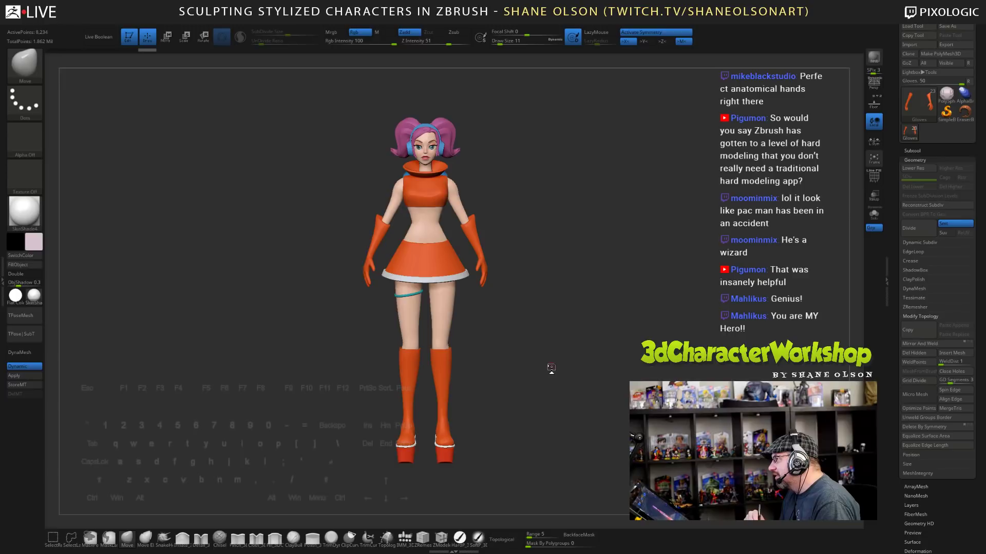
{"action": "key", "text": "ctrl+s"}
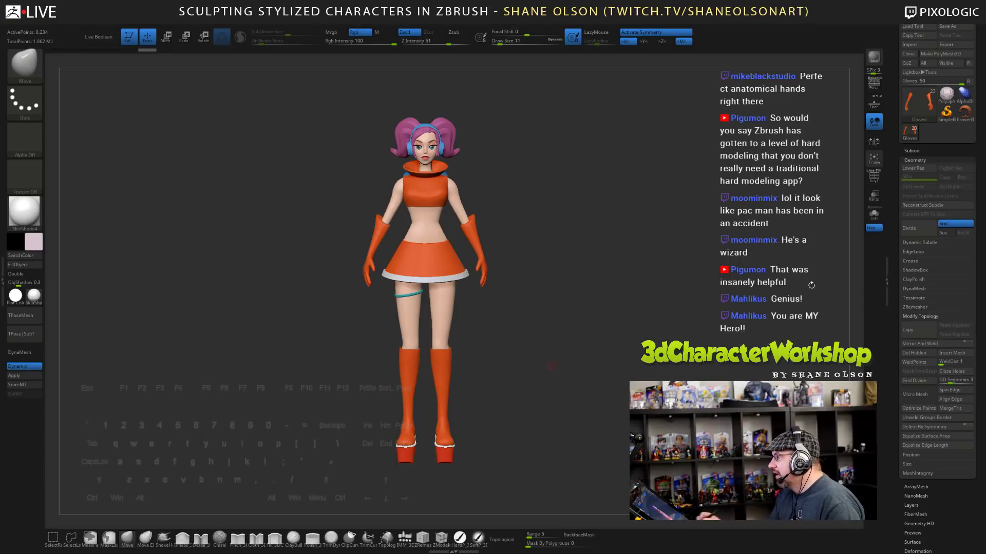
- Switch to the separate polysphere tool, replace its mesh with a PolyCube primitive and accept the primitive's shape
{"action": "left_click", "coordinate": [945, 98]}
{"action": "left_click_drag", "start_coordinate": [645, 378], "coordinate": [618, 334], "text": "alt"}
{"action": "key", "text": "w"}
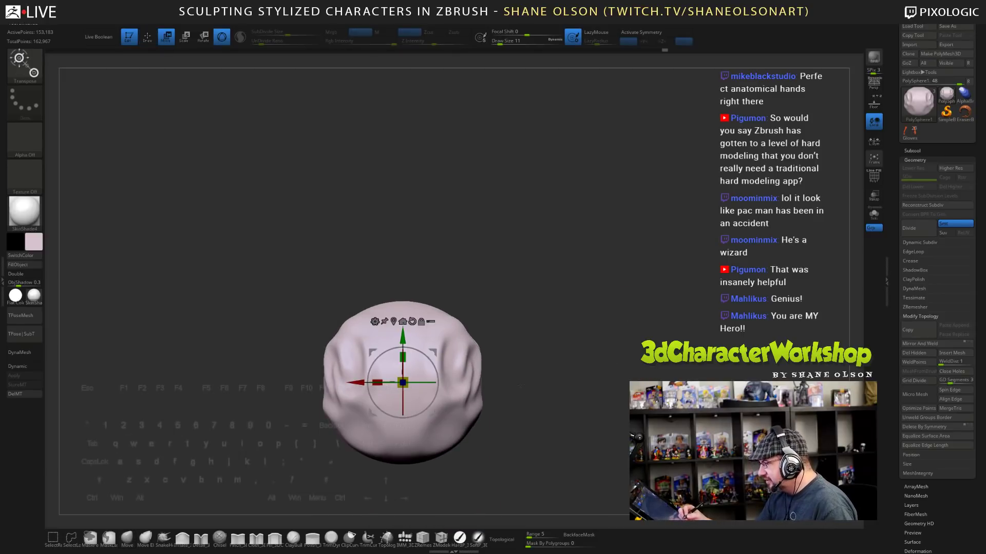
{"action": "left_click", "coordinate": [389, 322]}
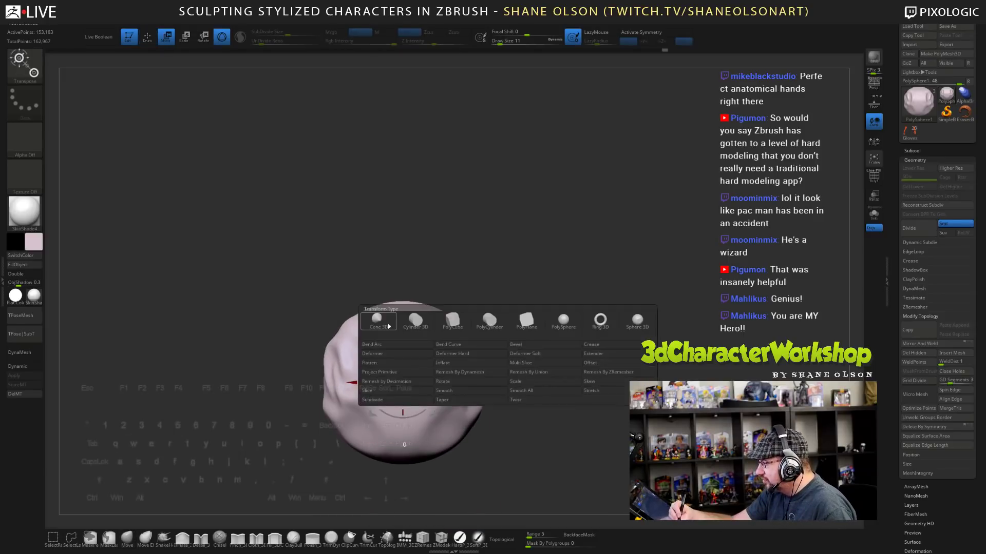
{"action": "left_click", "coordinate": [455, 323]}
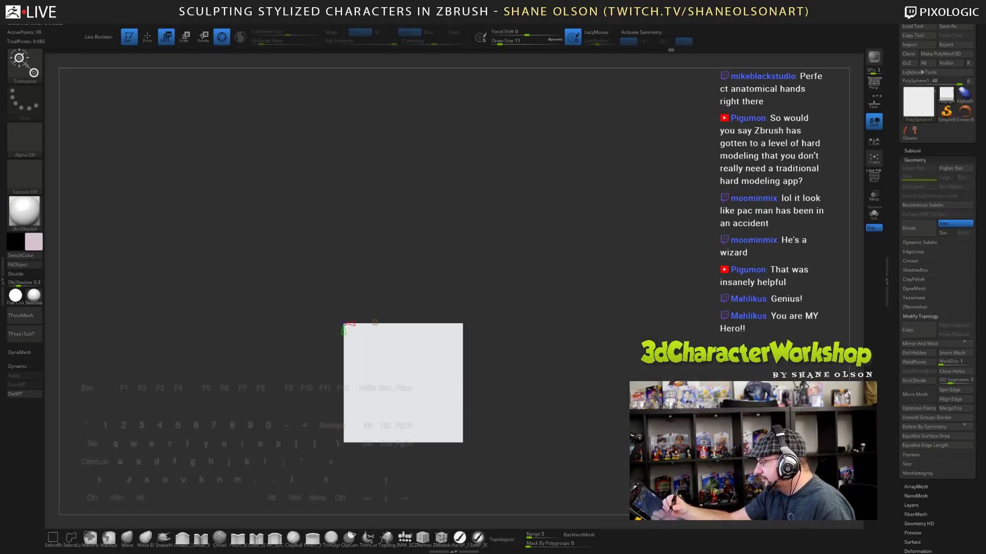
{"action": "key", "text": "shift+f"}
{"action": "key", "text": "shift+f"}
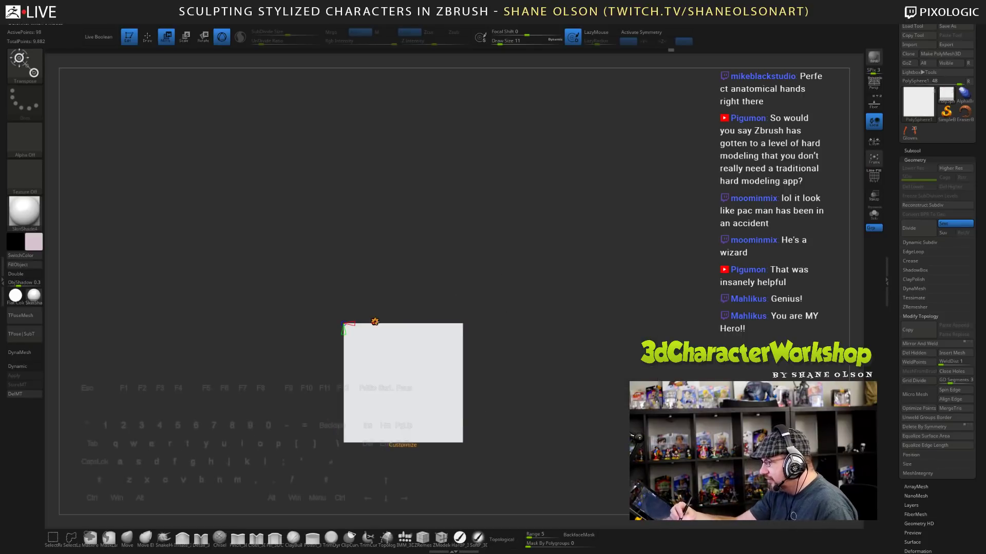
{"action": "left_click", "coordinate": [375, 322]}
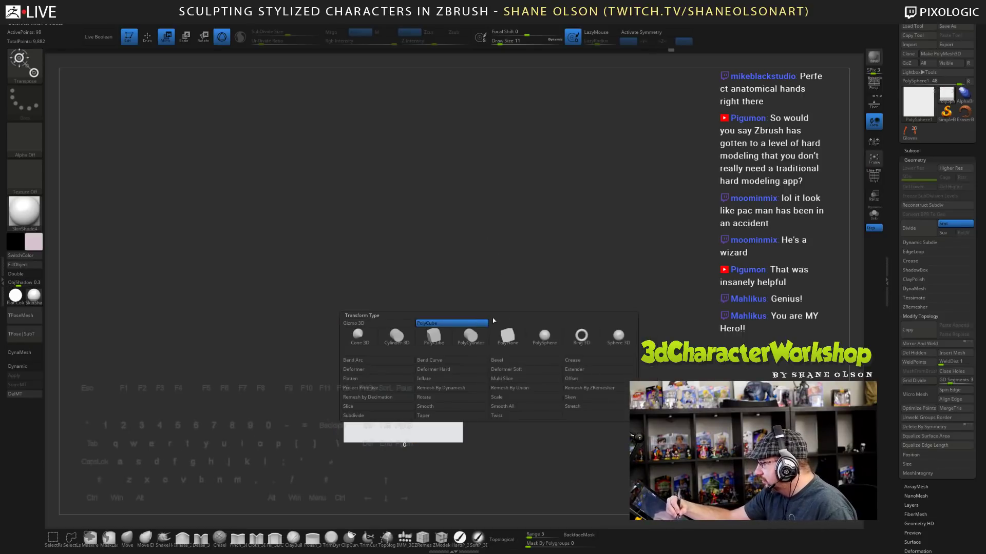
{"action": "left_click", "coordinate": [455, 323]}
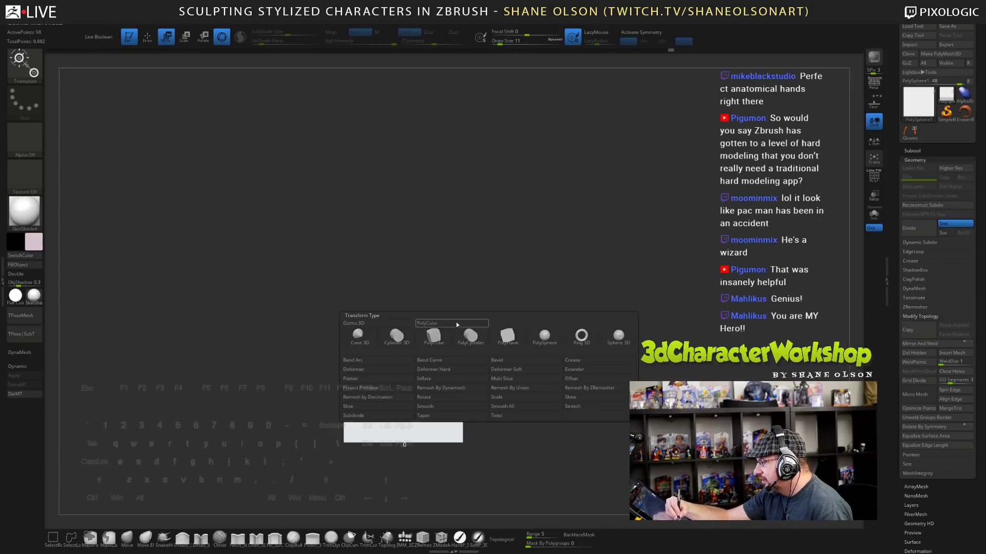
{"action": "key", "text": "q"}
- Show the cube's polyframe and set ZModeler's polygon action to QMesh
{"action": "left_click_drag", "start_coordinate": [497, 269], "coordinate": [502, 305], "text": "alt"}
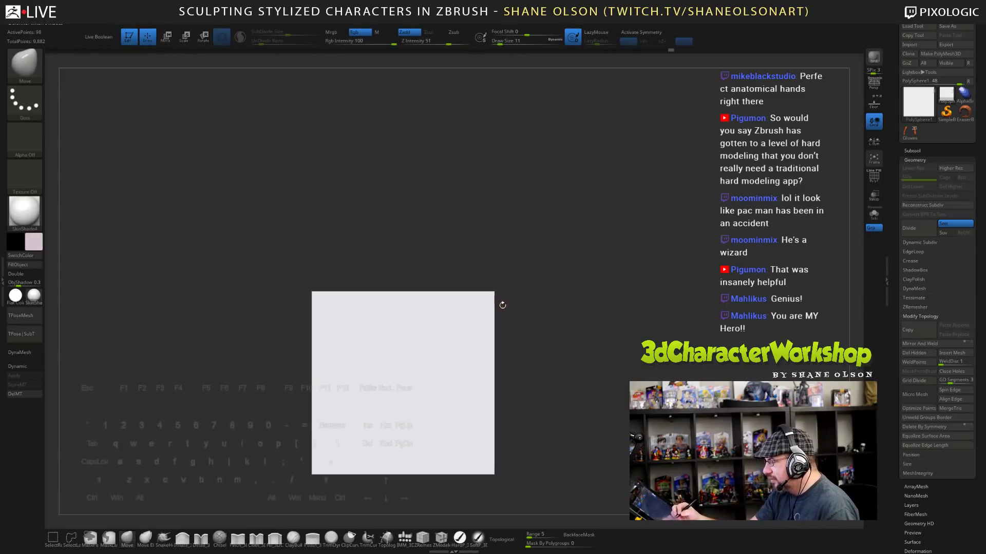
{"action": "key", "text": "shift+f"}
{"action": "mouse_move", "coordinate": [605, 379]}
{"action": "left_mouse_down", "text": "alt"}
{"action": "mouse_move", "coordinate": [634, 346]}
{"action": "mouse_move", "coordinate": [624, 370]}
{"action": "mouse_move", "coordinate": [596, 385]}
{"action": "mouse_move", "coordinate": [603, 344]}
{"action": "left_mouse_up", "text": "alt"}
{"action": "left_click", "coordinate": [443, 544]}
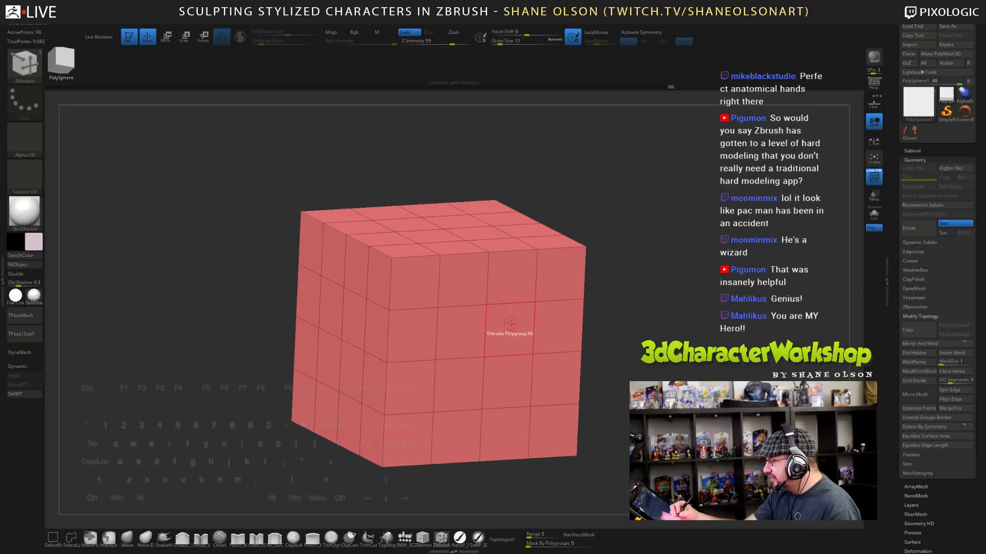
{"action": "key", "text": "space"}
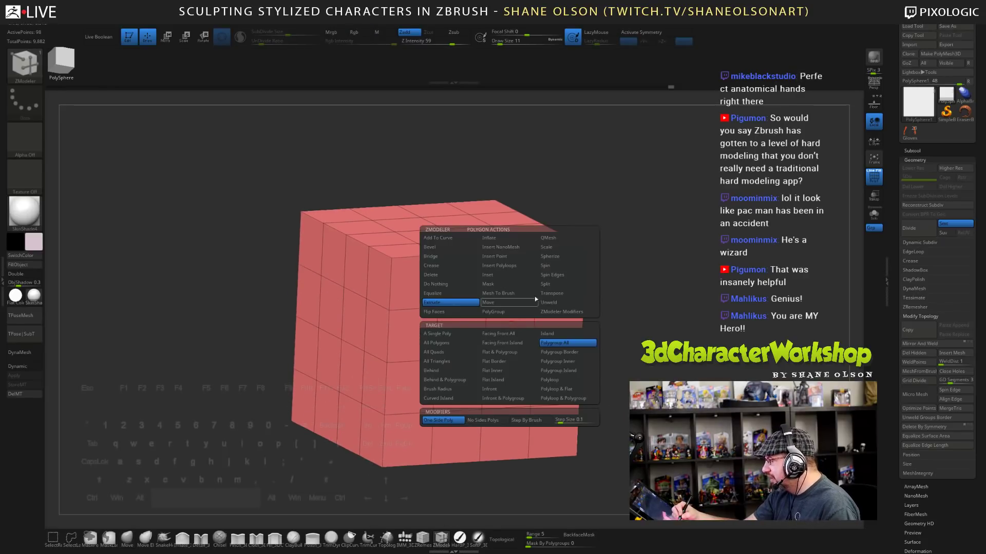
{"action": "left_click", "coordinate": [557, 239]}
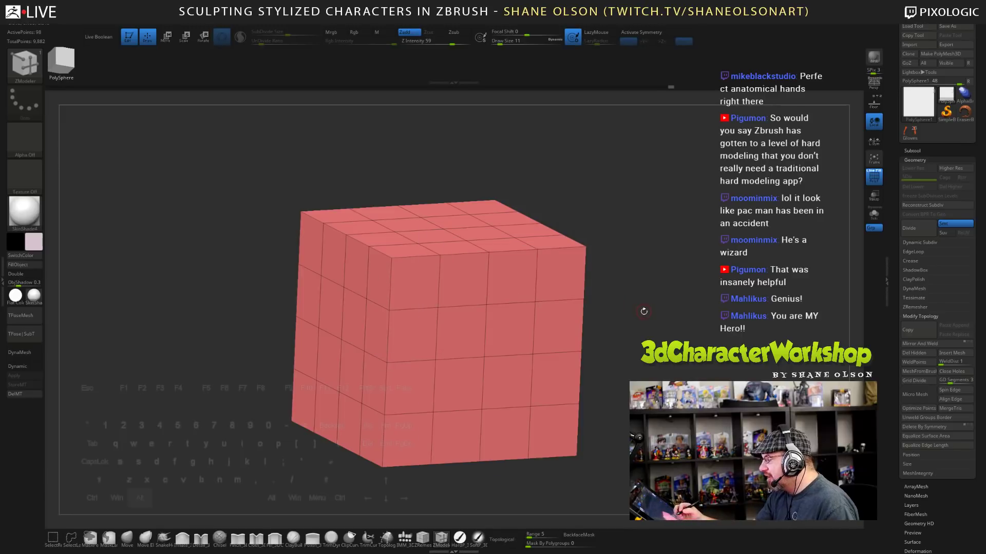
- Assign the two middle polygons along both opposite edges of the cube's upper face to one polygroup, and enable X symmetry
{"action": "left_click_drag", "start_coordinate": [642, 310], "coordinate": [554, 331], "text": "alt"}
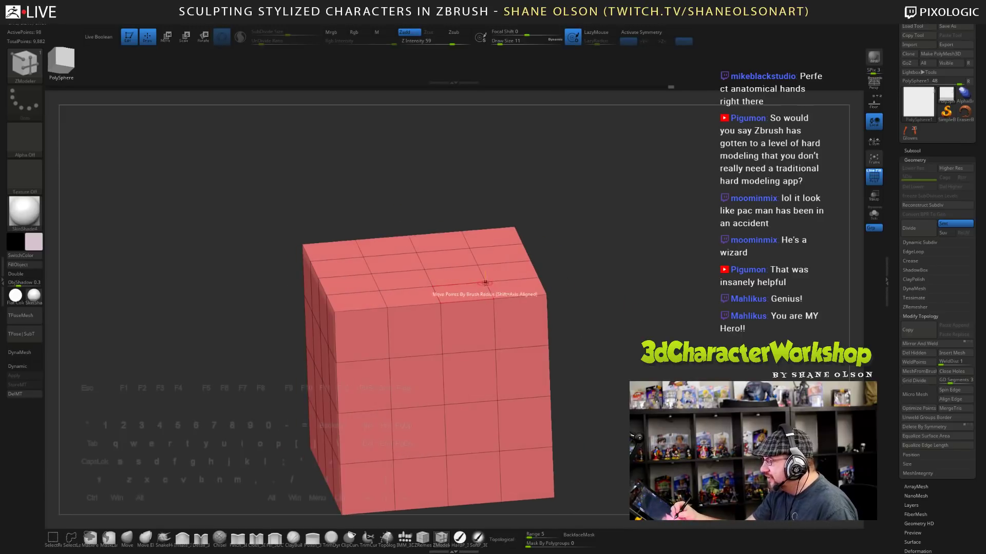
{"action": "right_click_drag", "start_coordinate": [472, 287], "coordinate": [472, 310]}
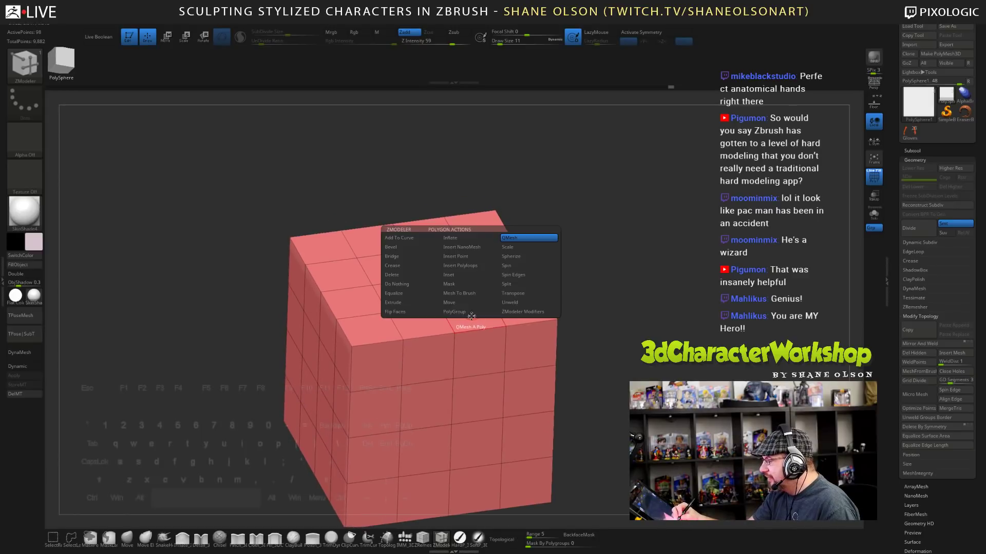
{"action": "key", "text": "space"}
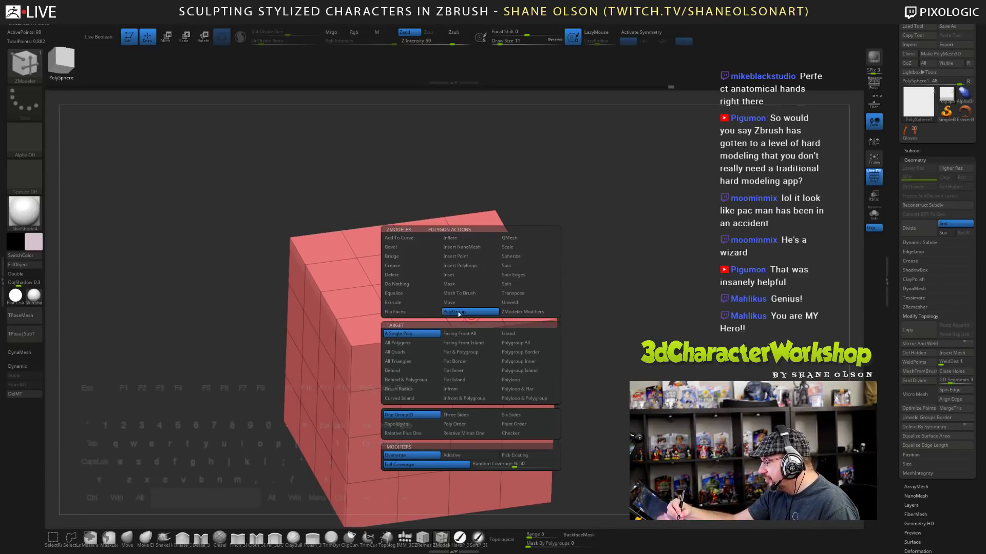
{"action": "left_click", "coordinate": [457, 313]}
{"action": "left_click", "coordinate": [429, 321]}
{"action": "left_click", "coordinate": [426, 235]}
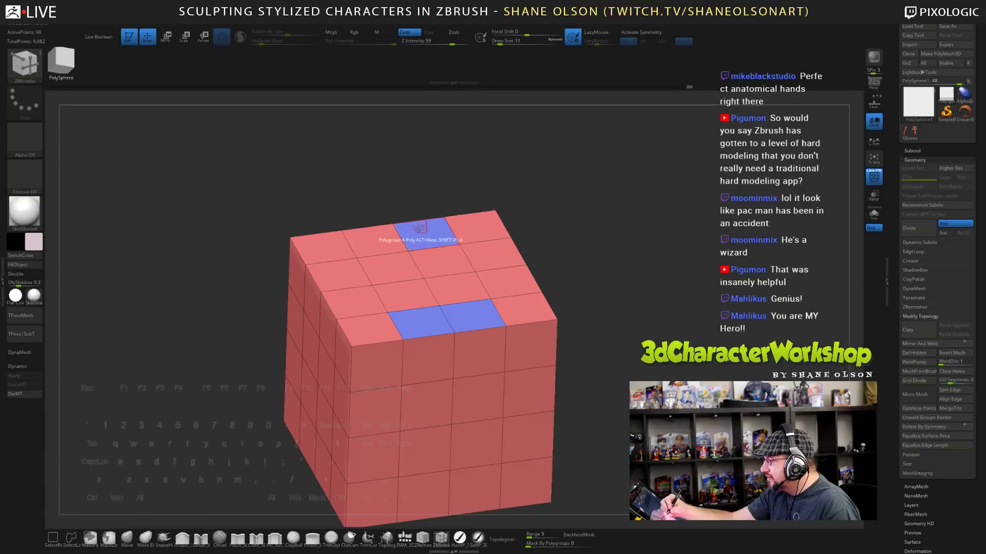
{"action": "left_click", "coordinate": [373, 241]}
{"action": "key", "text": "x"}
{"action": "mouse_move", "coordinate": [604, 306]}
{"action": "left_mouse_down"}
{"action": "mouse_move", "coordinate": [602, 315]}
{"action": "mouse_move", "coordinate": [619, 313]}
{"action": "left_mouse_up"}
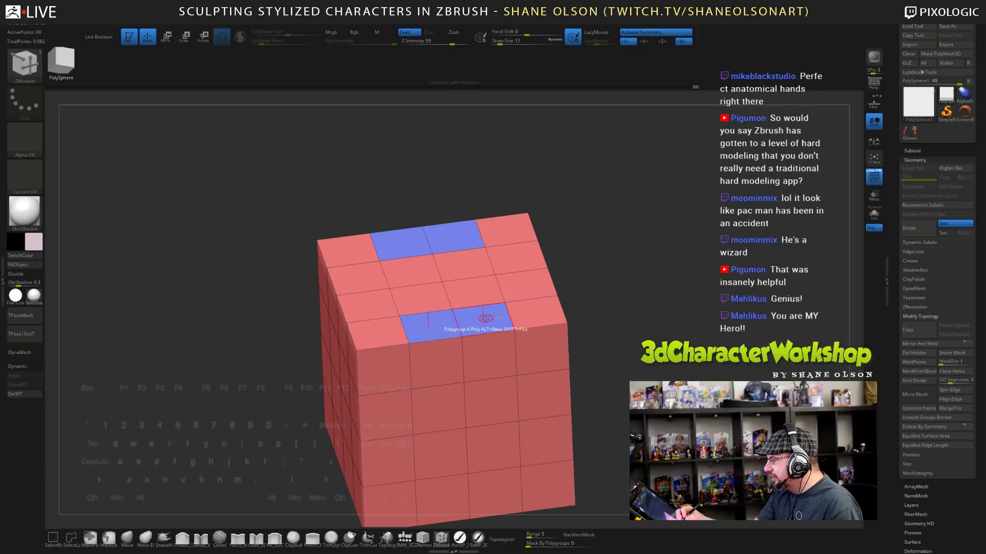
- QMesh the new polygroup inward with the Polygroup All target to cut notches into the cube's opposite upper edges
{"action": "key", "text": "space"}
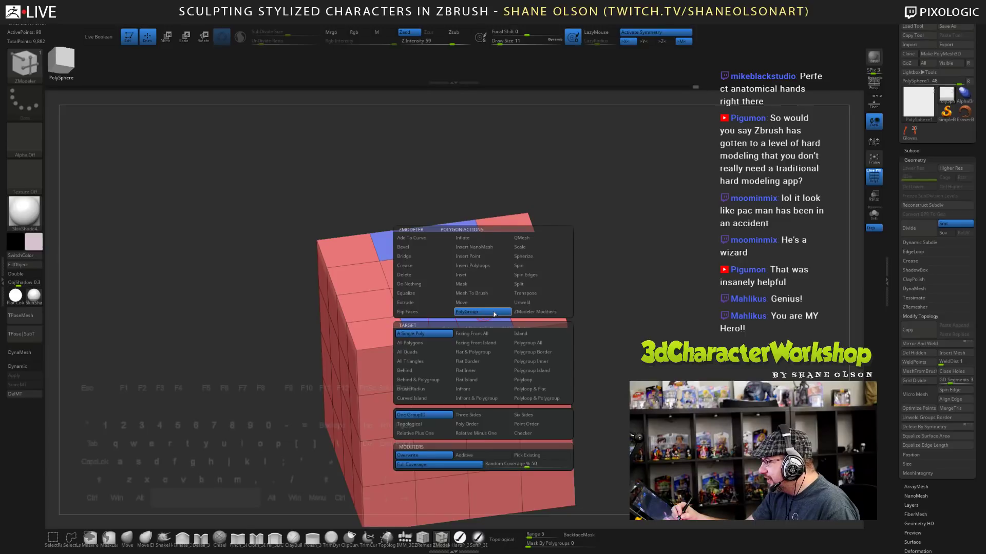
{"action": "left_click", "coordinate": [527, 238]}
{"action": "left_click", "coordinate": [532, 343]}
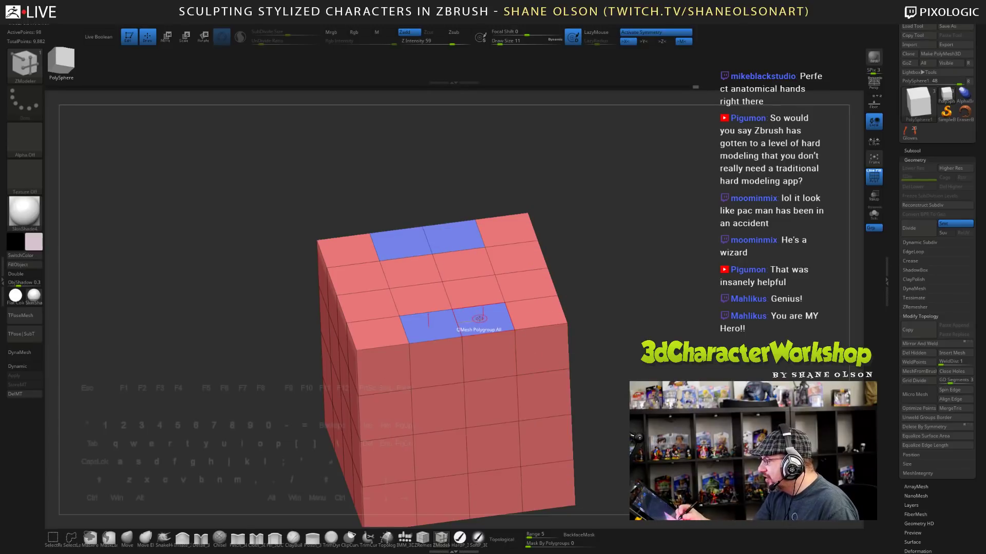
{"action": "mouse_move", "coordinate": [480, 320]}
{"action": "left_mouse_down"}
{"action": "mouse_move", "coordinate": [480, 344]}
{"action": "mouse_move", "coordinate": [479, 324]}
{"action": "left_mouse_up"}
{"action": "left_click_drag", "start_coordinate": [590, 355], "coordinate": [668, 369]}
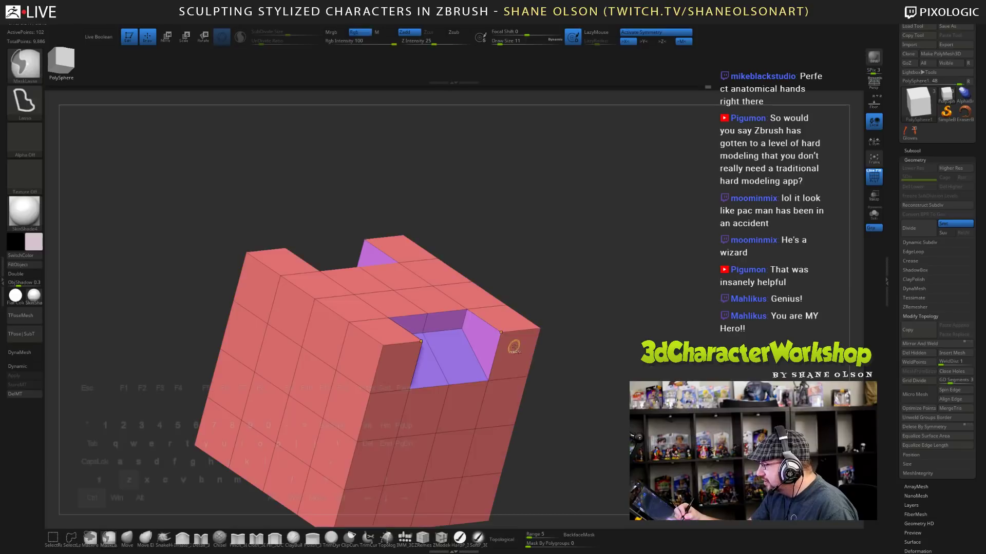
- QMesh single polygons to push back the cube's front upper corners and punch a rectangular hole through its middle
{"action": "key", "text": "space"}
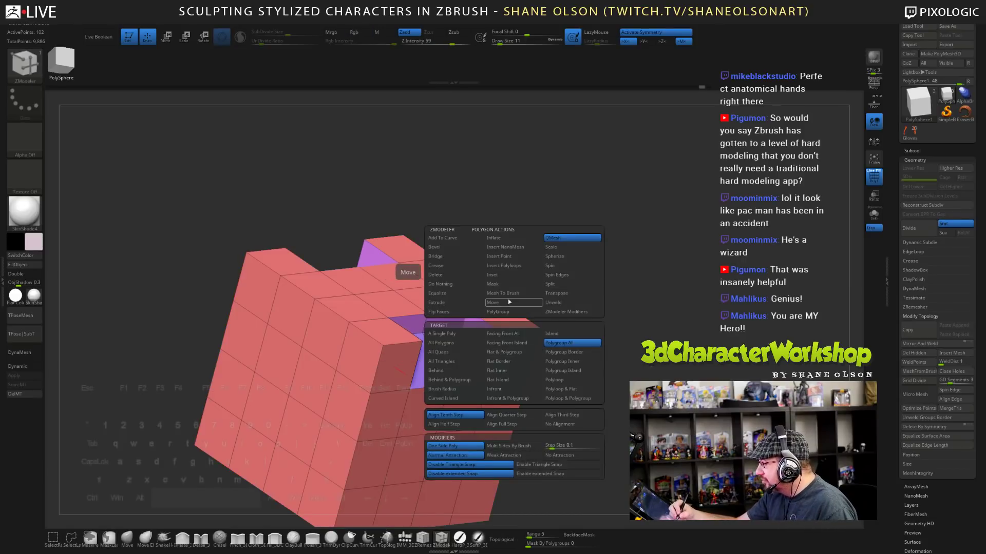
{"action": "left_click", "coordinate": [451, 333]}
{"action": "left_click_drag", "start_coordinate": [595, 266], "coordinate": [605, 306]}
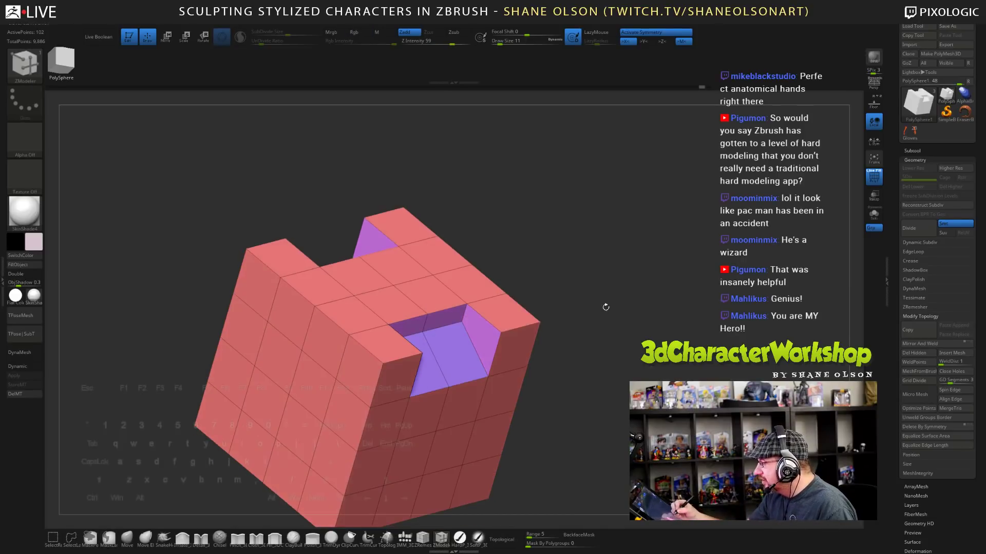
{"action": "left_click_drag", "start_coordinate": [516, 344], "coordinate": [487, 321]}
{"action": "mouse_move", "coordinate": [571, 343]}
{"action": "left_mouse_down"}
{"action": "mouse_move", "coordinate": [544, 369]}
{"action": "mouse_move", "coordinate": [569, 344]}
{"action": "mouse_move", "coordinate": [597, 369]}
{"action": "mouse_move", "coordinate": [605, 441]}
{"action": "mouse_move", "coordinate": [633, 358]}
{"action": "mouse_move", "coordinate": [573, 356]}
{"action": "left_mouse_up"}
{"action": "left_click_drag", "start_coordinate": [453, 390], "coordinate": [557, 345]}
{"action": "left_click_drag", "start_coordinate": [685, 347], "coordinate": [770, 367]}
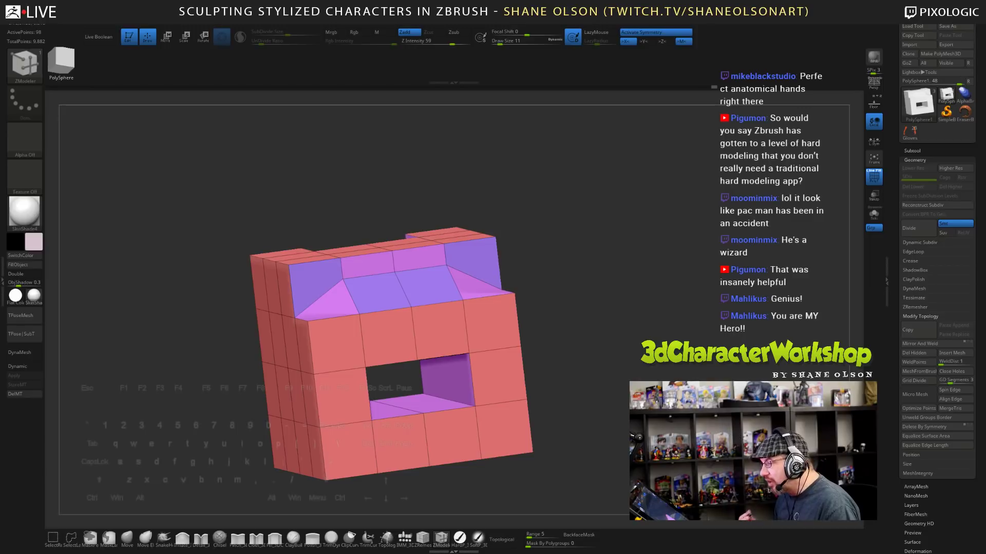
{"action": "left_click_drag", "start_coordinate": [770, 368], "coordinate": [713, 347]}
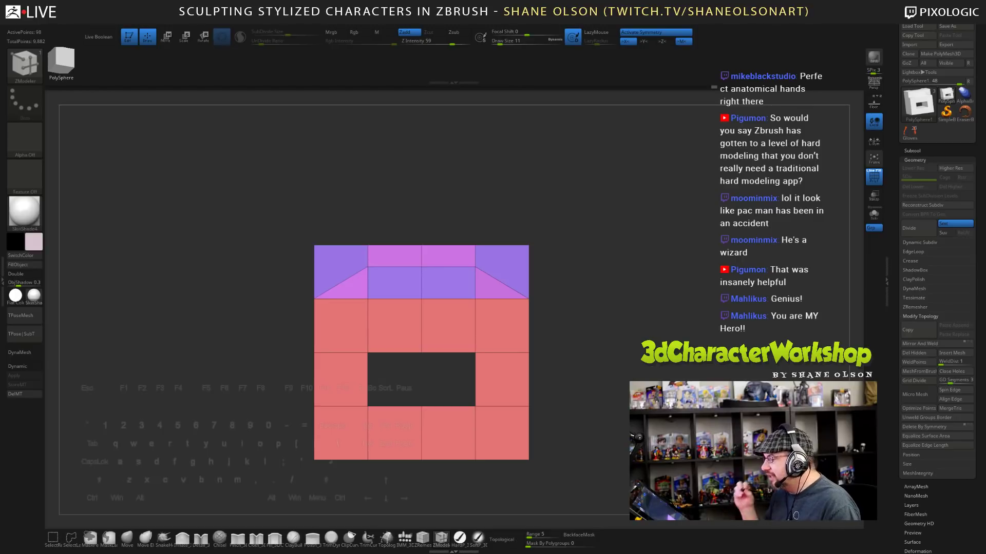
- Mask the block except for a soft area low on its side and reshape the unmasked polygons there
{"action": "mouse_move", "coordinate": [713, 347]}
{"action": "left_mouse_down"}
{"action": "mouse_move", "coordinate": [657, 381]}
{"action": "mouse_move", "coordinate": [624, 379]}
{"action": "mouse_move", "coordinate": [638, 352]}
{"action": "mouse_move", "coordinate": [567, 390]}
{"action": "mouse_move", "coordinate": [578, 455]}
{"action": "mouse_move", "coordinate": [623, 412]}
{"action": "mouse_move", "coordinate": [598, 414]}
{"action": "mouse_move", "coordinate": [610, 442]}
{"action": "mouse_move", "coordinate": [527, 362]}
{"action": "mouse_move", "coordinate": [602, 440]}
{"action": "mouse_move", "coordinate": [625, 434]}
{"action": "left_mouse_up"}
{"action": "left_click", "coordinate": [610, 436], "text": "ctrl"}
{"action": "left_click", "coordinate": [532, 408]}
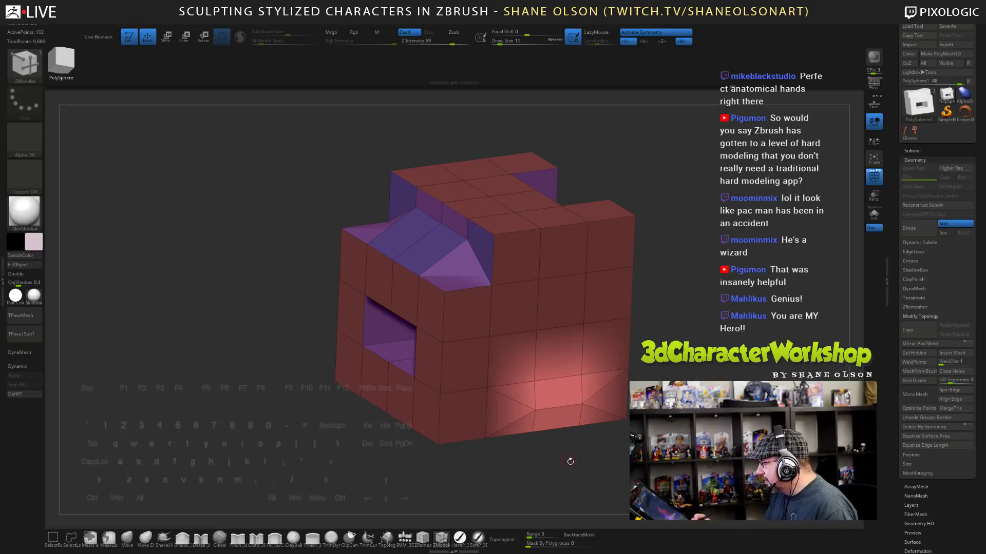
- Set the ZModeler edge action to Extrude and extrude two edges outward from the unmasked area low on the block's side
{"action": "left_click_drag", "start_coordinate": [603, 467], "coordinate": [491, 481]}
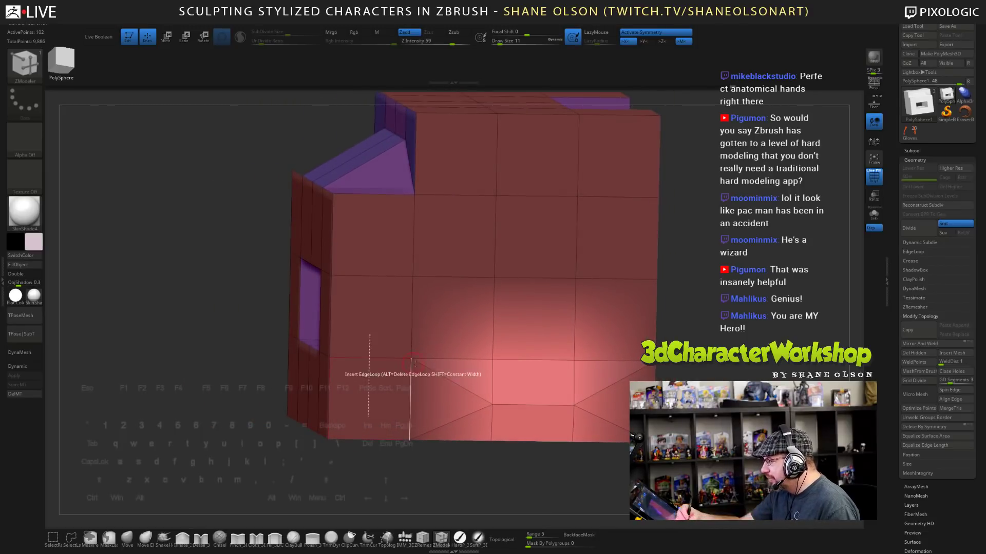
{"action": "left_click_drag", "start_coordinate": [606, 465], "coordinate": [686, 467]}
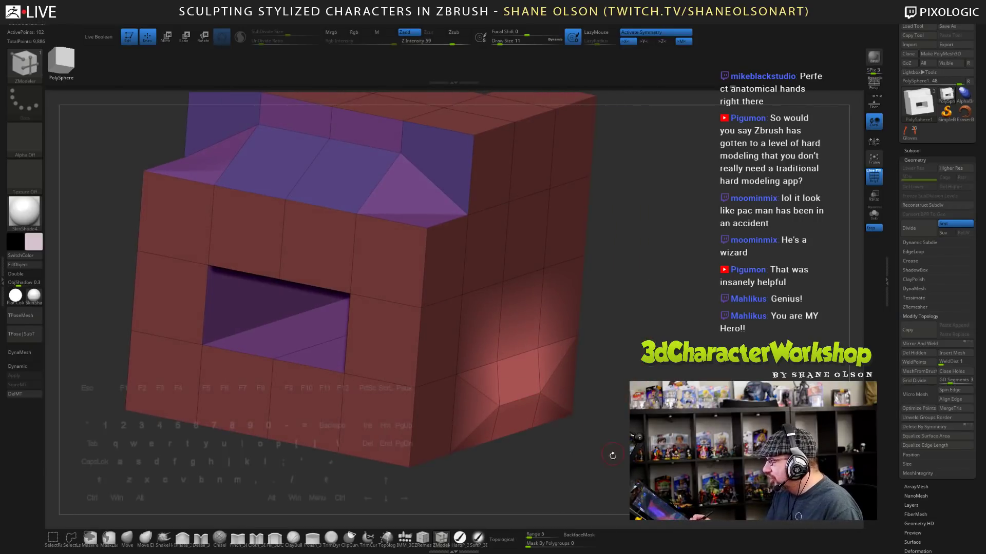
{"action": "left_click_drag", "start_coordinate": [611, 456], "coordinate": [600, 461]}
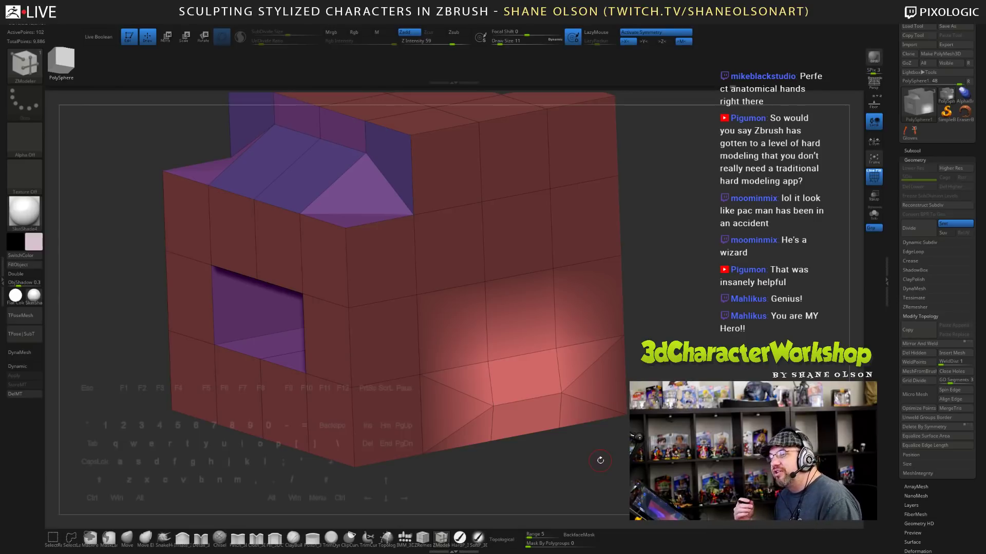
{"action": "left_click_drag", "start_coordinate": [599, 461], "coordinate": [585, 464]}
{"action": "key", "text": "space"}
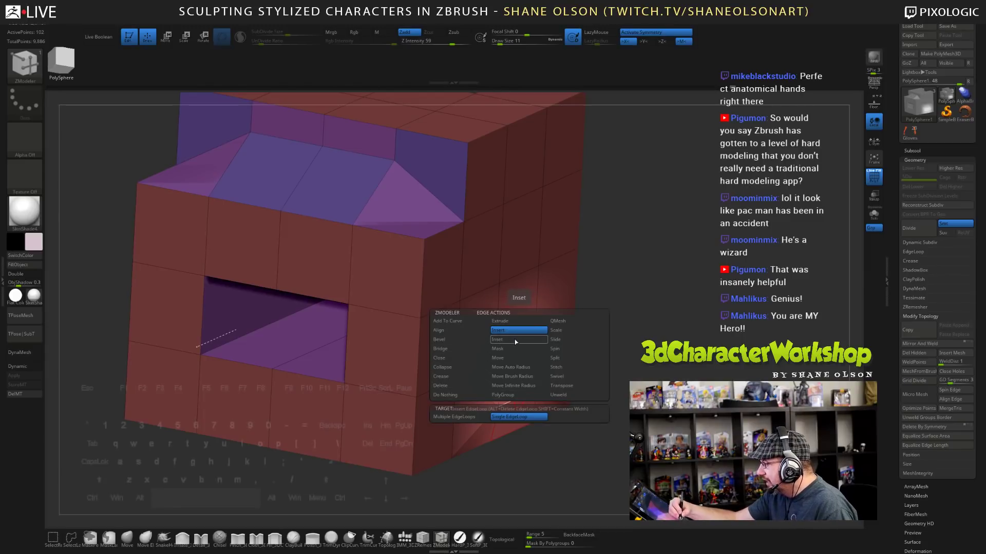
{"action": "left_click", "coordinate": [518, 320]}
{"action": "left_click_drag", "start_coordinate": [598, 436], "coordinate": [597, 462]}
{"action": "left_click_drag", "start_coordinate": [518, 395], "coordinate": [546, 403]}
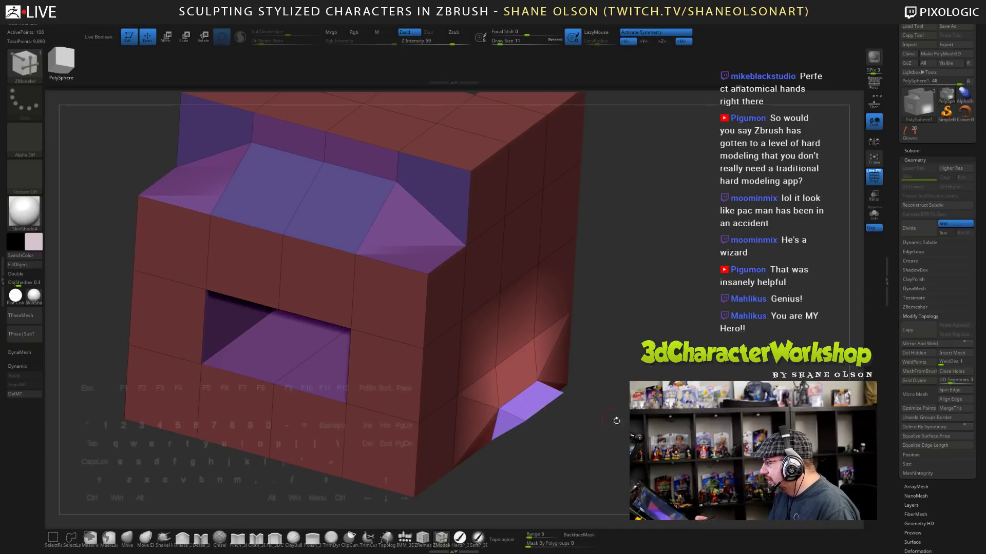
{"action": "left_click_drag", "start_coordinate": [616, 420], "coordinate": [603, 372]}
{"action": "left_click_drag", "start_coordinate": [524, 381], "coordinate": [552, 380]}
{"action": "left_click_drag", "start_coordinate": [616, 370], "coordinate": [582, 397]}
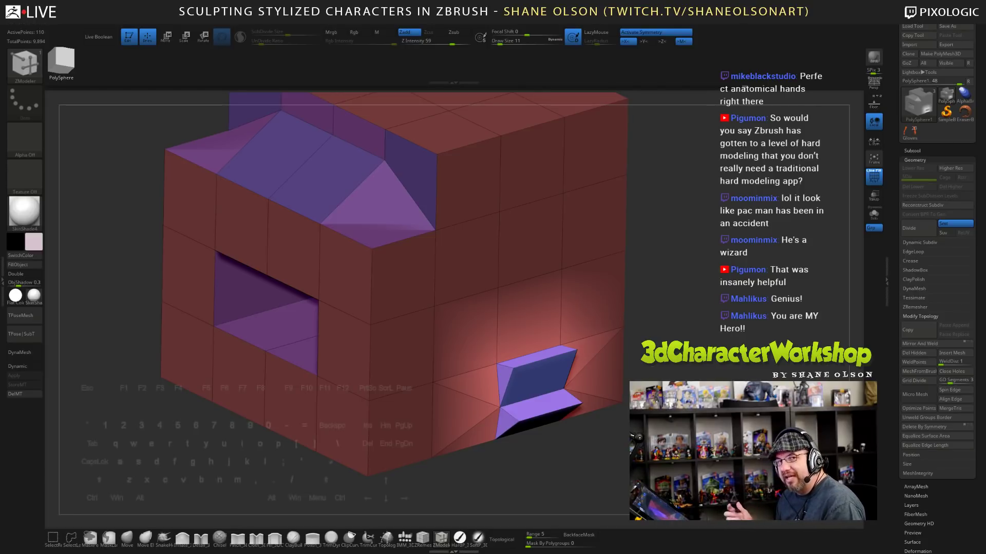
- Clear the mask from the block and inspect the reshaped model from several angles
{"action": "left_click_drag", "start_coordinate": [108, 215], "coordinate": [134, 242], "text": "ctrl"}
{"action": "key", "text": "f"}
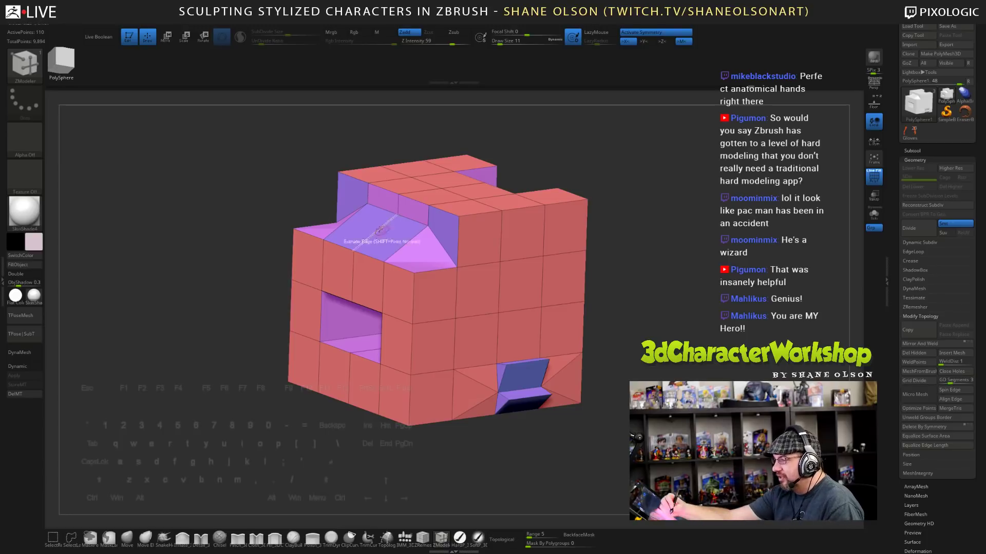
{"action": "right_click_drag", "start_coordinate": [533, 366], "coordinate": [585, 349]}
{"action": "right_click_drag", "start_coordinate": [401, 422], "coordinate": [426, 411]}
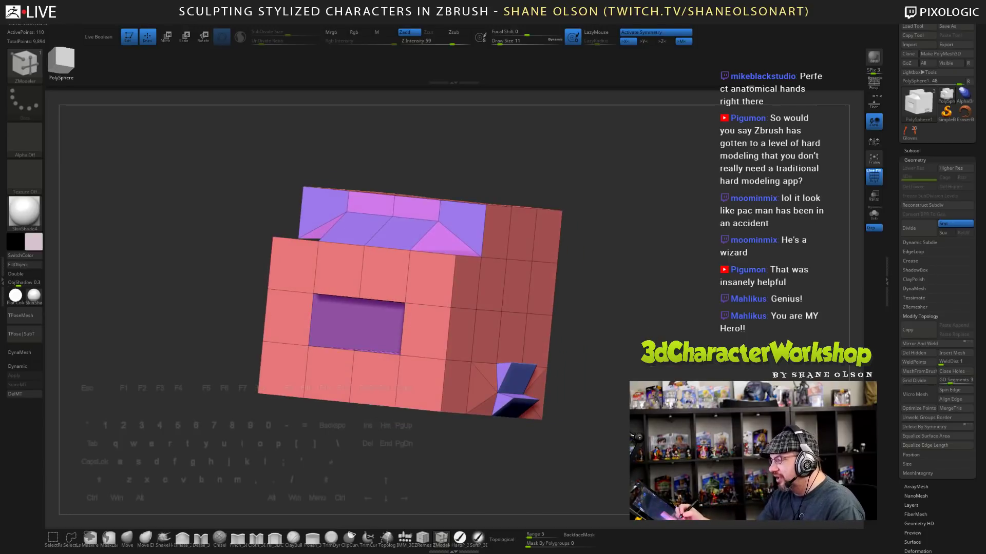
{"action": "right_click_drag", "start_coordinate": [685, 349], "coordinate": [672, 379]}
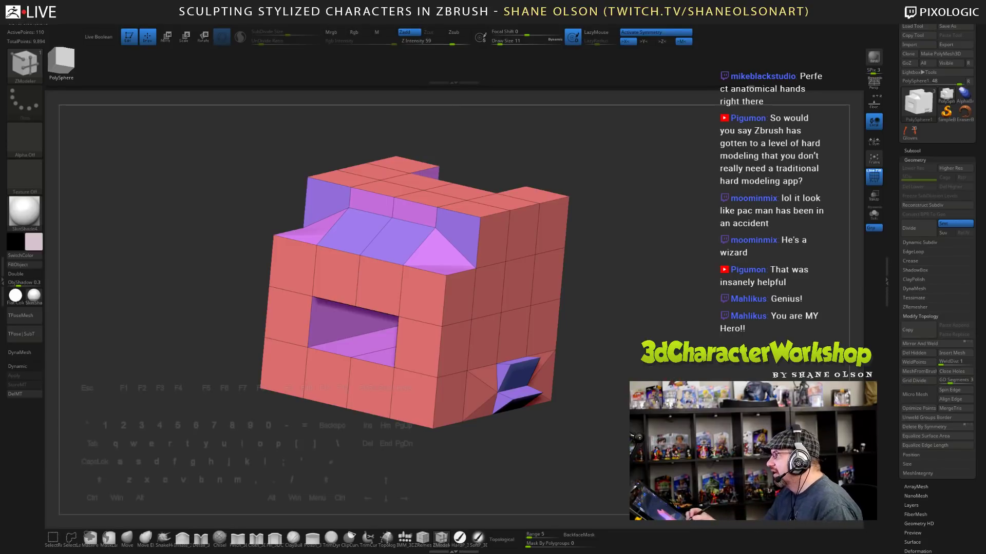
{"action": "mouse_move", "coordinate": [672, 380]}
{"action": "right_mouse_down"}
{"action": "mouse_move", "coordinate": [648, 367]}
{"action": "mouse_move", "coordinate": [695, 374]}
{"action": "mouse_move", "coordinate": [663, 365]}
{"action": "right_mouse_up"}
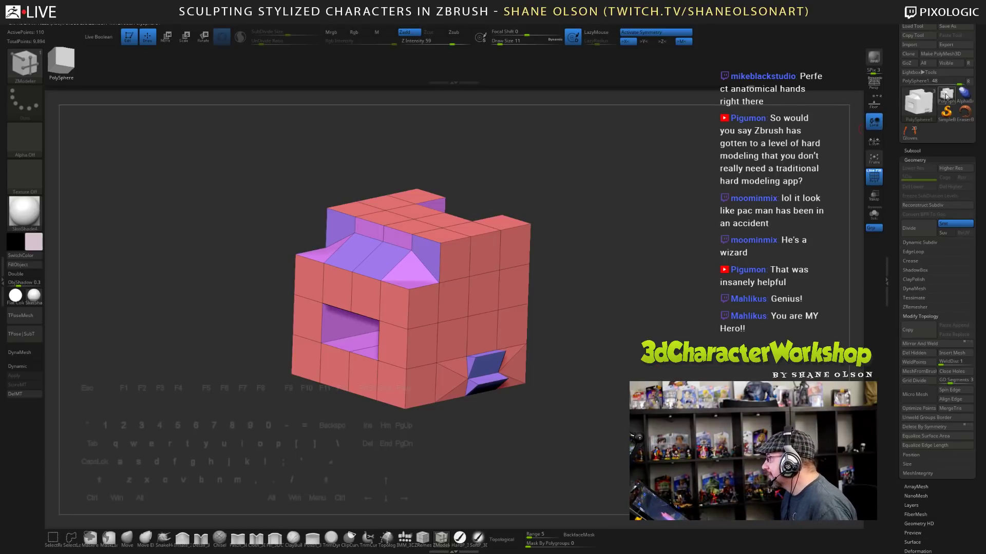
- Switch back to the character model with the gloves and turn off its polyframe display
{"action": "left_click", "coordinate": [910, 131]}
{"action": "right_click_drag", "start_coordinate": [648, 253], "coordinate": [644, 282], "text": "alt"}
{"action": "left_click_drag", "start_coordinate": [655, 237], "coordinate": [647, 282], "text": "alt"}
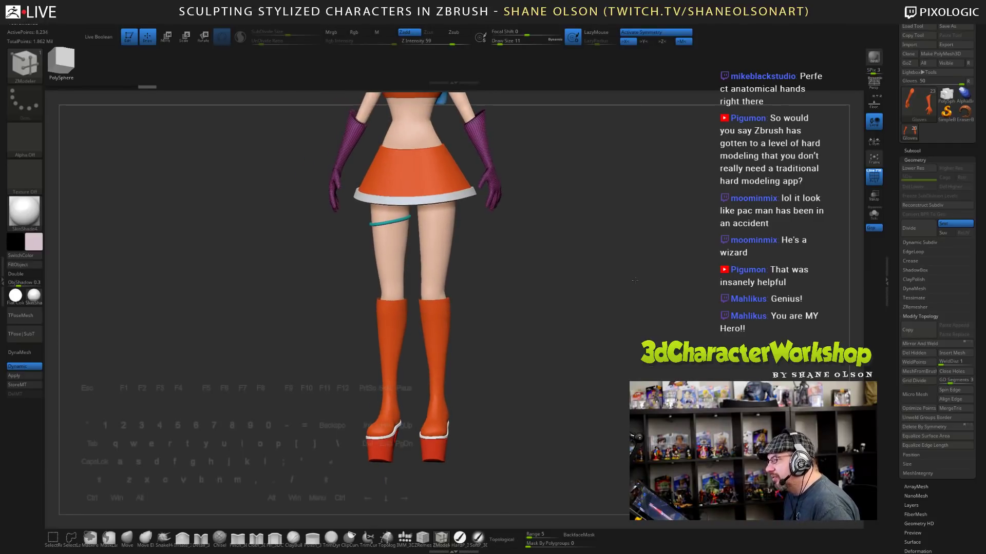
{"action": "key", "text": "shift+f"}
{"action": "left_click_drag", "start_coordinate": [608, 199], "coordinate": [618, 306], "text": "alt"}
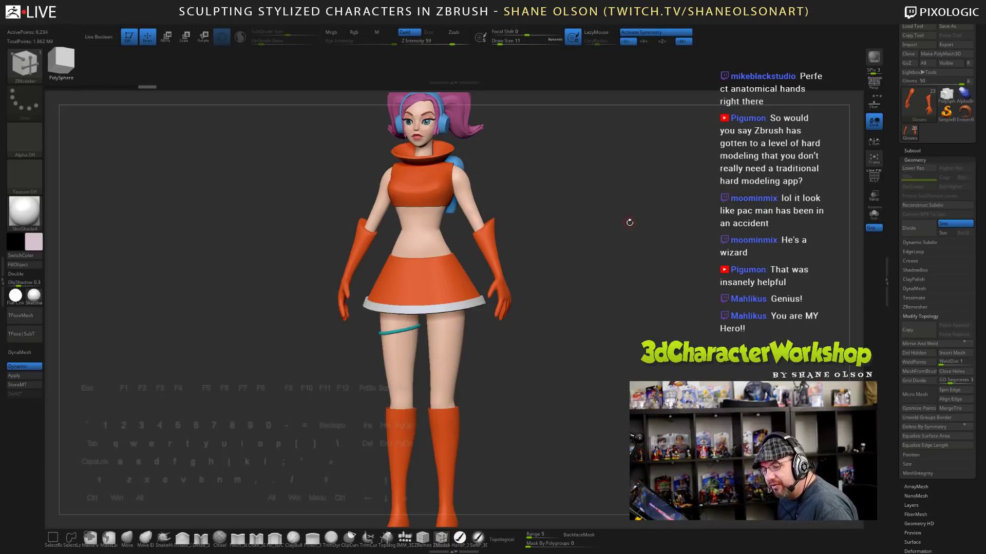
- Examine the character's proportions and outfit from the front and the side, closing in on the head and torso
{"action": "left_click_drag", "start_coordinate": [630, 226], "coordinate": [636, 231]}
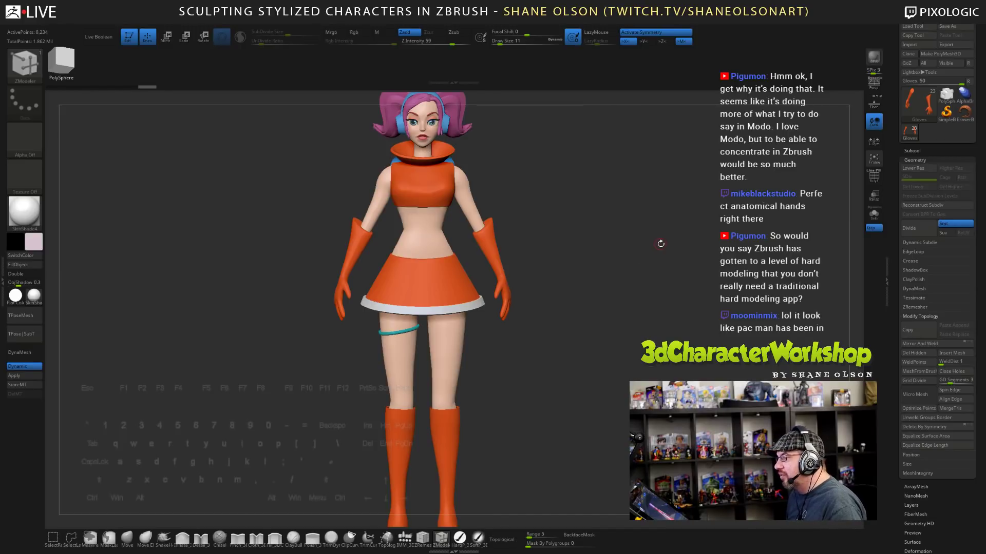
{"action": "left_click_drag", "start_coordinate": [661, 243], "coordinate": [726, 289], "text": "alt"}
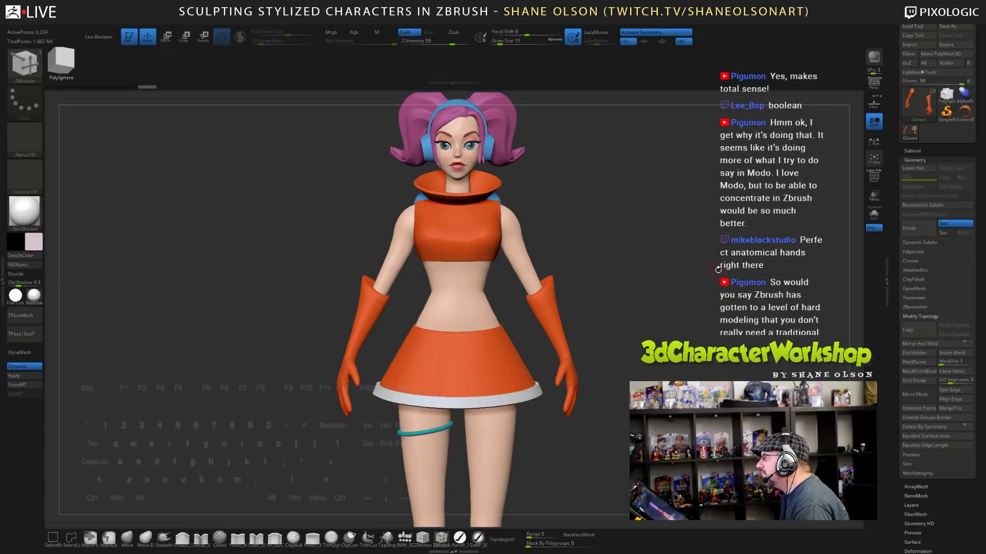
{"action": "left_click_drag", "start_coordinate": [718, 269], "coordinate": [711, 268]}
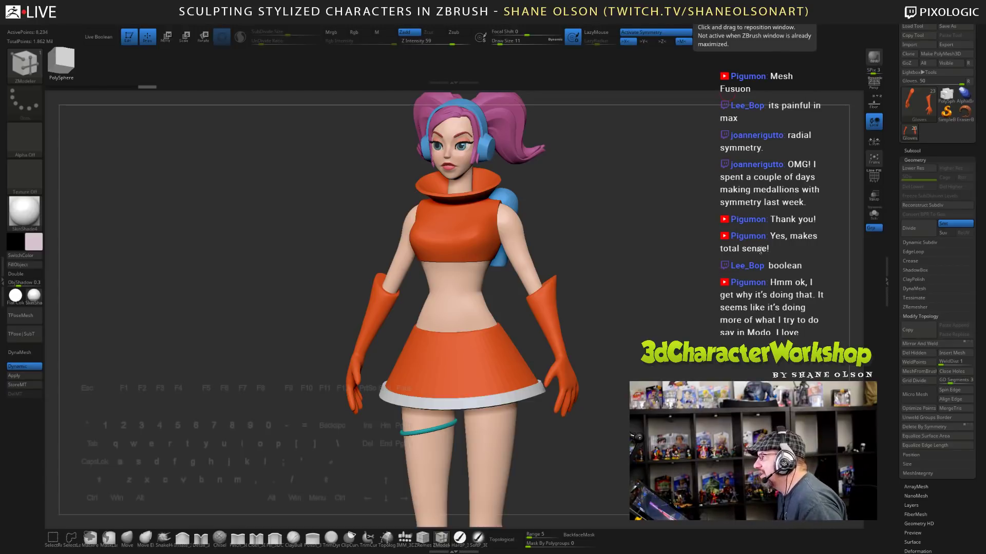
{"action": "left_click_drag", "start_coordinate": [726, 241], "coordinate": [704, 265], "text": "shift"}
{"action": "left_click_drag", "start_coordinate": [703, 226], "coordinate": [703, 262], "text": "alt"}
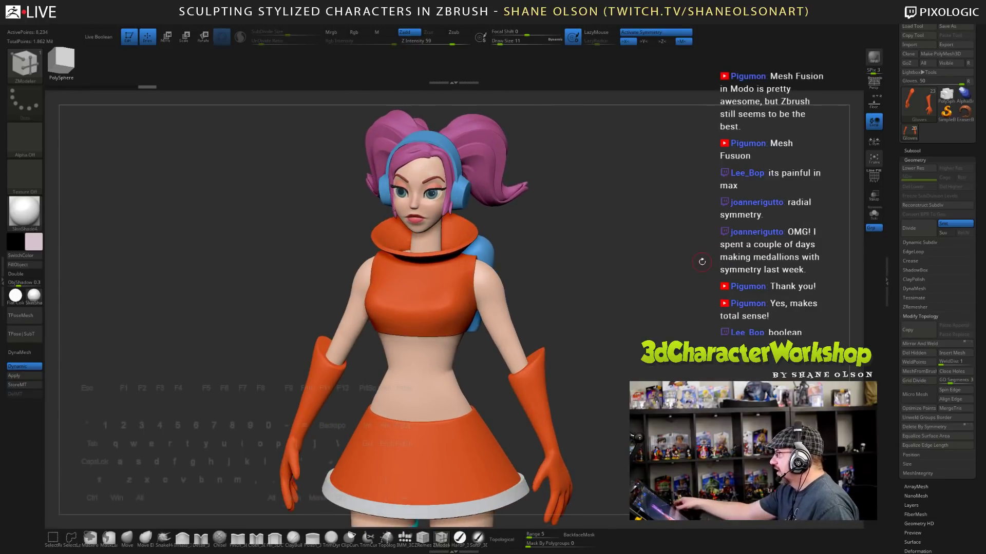
{"action": "left_click_drag", "start_coordinate": [640, 343], "coordinate": [623, 321]}
{"action": "left_click_drag", "start_coordinate": [654, 379], "coordinate": [607, 303]}
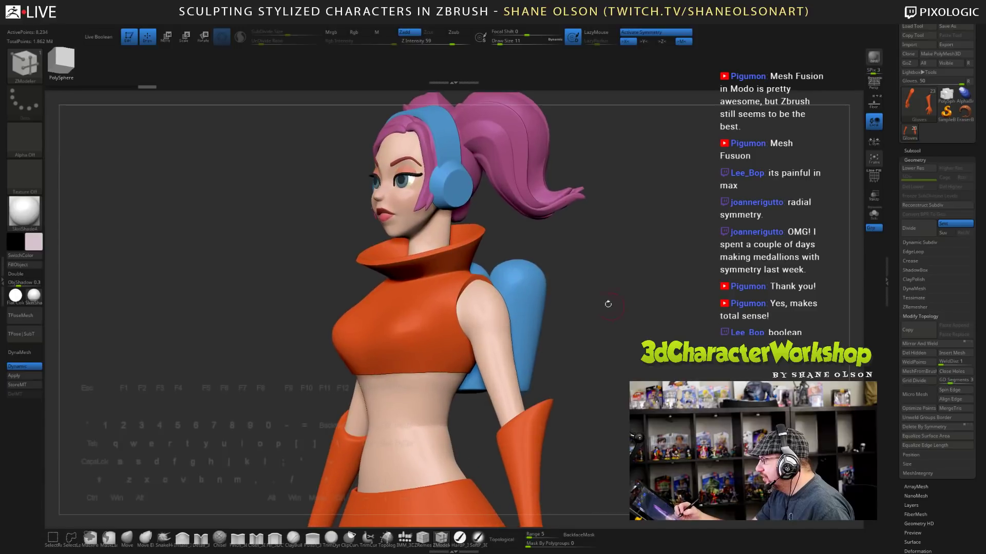
- Select the pigtails, enable X symmetry, and nudge their curled shape with the Move brush, using draw sizes of about 33 and 46
{"action": "left_click", "coordinate": [531, 185], "text": "alt"}
{"action": "key", "text": "x"}
{"action": "mouse_move", "coordinate": [576, 248]}
{"action": "left_mouse_down"}
{"action": "mouse_move", "coordinate": [582, 323]}
{"action": "mouse_move", "coordinate": [614, 299]}
{"action": "left_mouse_up"}
{"action": "left_click", "coordinate": [127, 539]}
{"action": "key", "text": "s"}
{"action": "left_click_drag", "start_coordinate": [502, 254], "coordinate": [487, 262]}
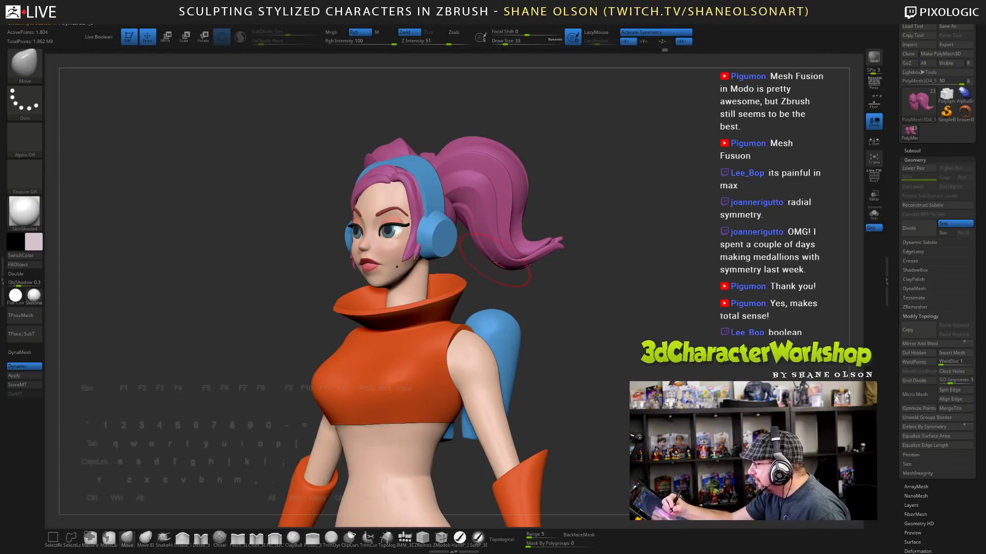
{"action": "mouse_move", "coordinate": [575, 314]}
{"action": "left_mouse_down"}
{"action": "mouse_move", "coordinate": [657, 316]}
{"action": "mouse_move", "coordinate": [615, 302]}
{"action": "mouse_move", "coordinate": [623, 308]}
{"action": "mouse_move", "coordinate": [614, 291]}
{"action": "left_mouse_up"}
{"action": "mouse_move", "coordinate": [575, 233]}
{"action": "left_mouse_down", "text": "alt"}
{"action": "mouse_move", "coordinate": [618, 265]}
{"action": "mouse_move", "coordinate": [591, 310]}
{"action": "mouse_move", "coordinate": [557, 226]}
{"action": "left_mouse_up", "text": "alt"}
{"action": "key", "text": "s"}
{"action": "key", "text": "s"}
{"action": "left_click_drag", "start_coordinate": [553, 172], "coordinate": [555, 172]}
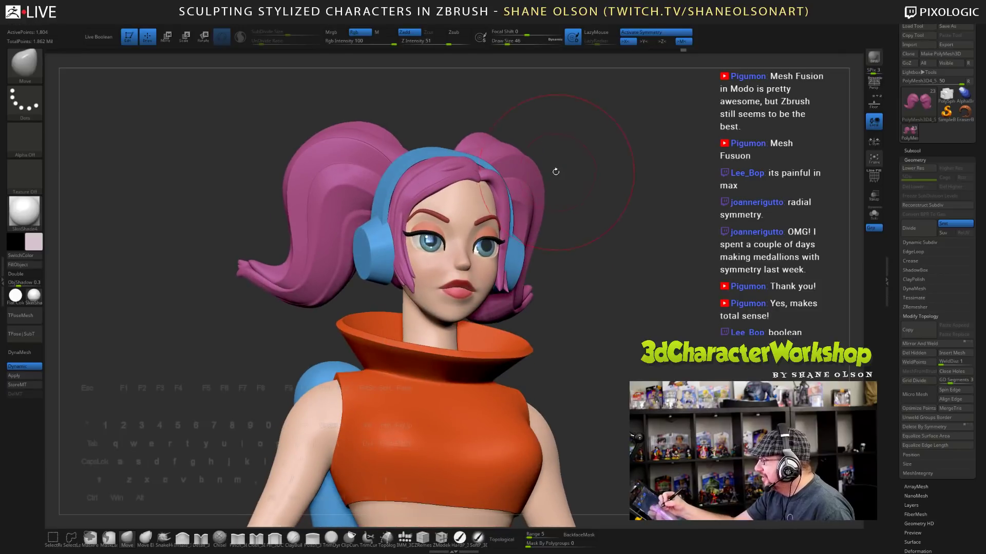
- Select the front hair piece above the forehead and set the Move brush's draw size to 31
{"action": "left_click", "coordinate": [454, 173], "text": "alt"}
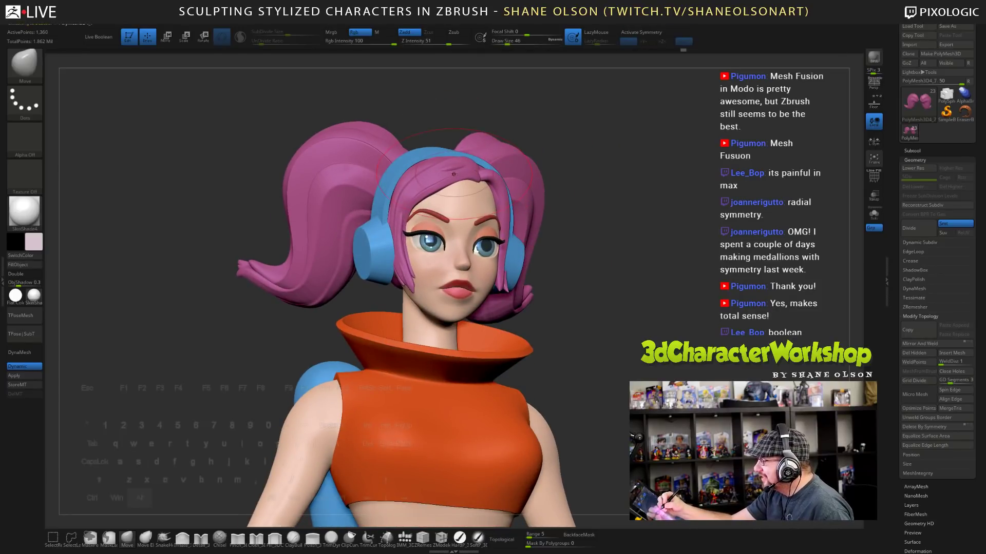
{"action": "left_click_drag", "start_coordinate": [632, 172], "coordinate": [584, 151]}
{"action": "key", "text": "s"}
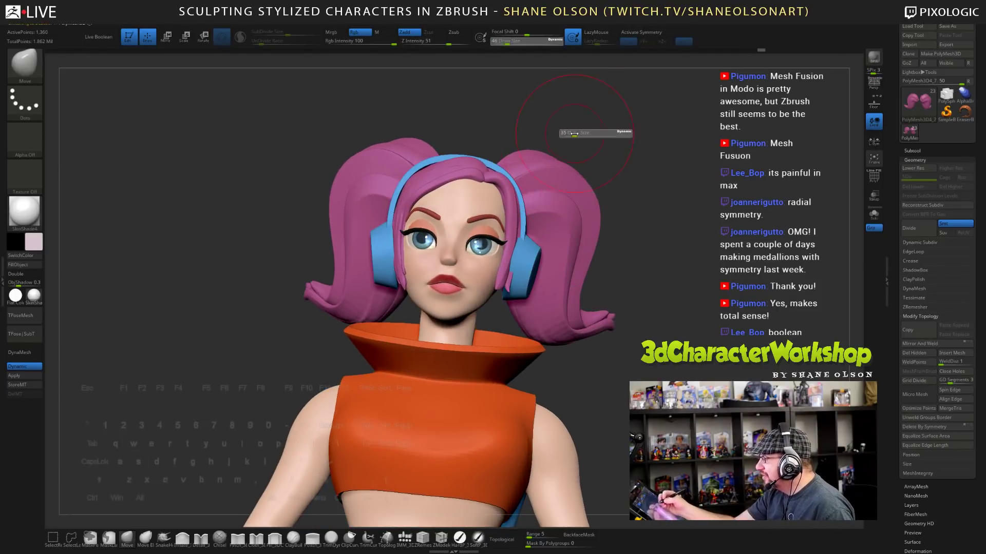
{"action": "left_click", "coordinate": [574, 135]}
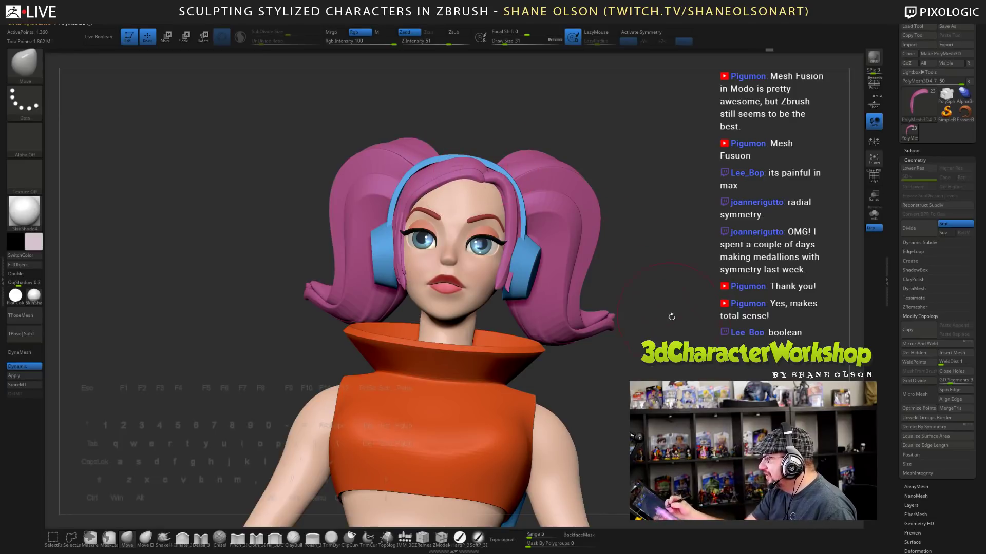
- Compare the full character with the reference sheet, enlarging the reference around the skirt and the bow on the thigh band
{"action": "left_click_drag", "start_coordinate": [671, 317], "coordinate": [638, 303], "text": "alt"}
{"action": "left_click_drag", "start_coordinate": [645, 354], "coordinate": [682, 403], "text": "alt"}
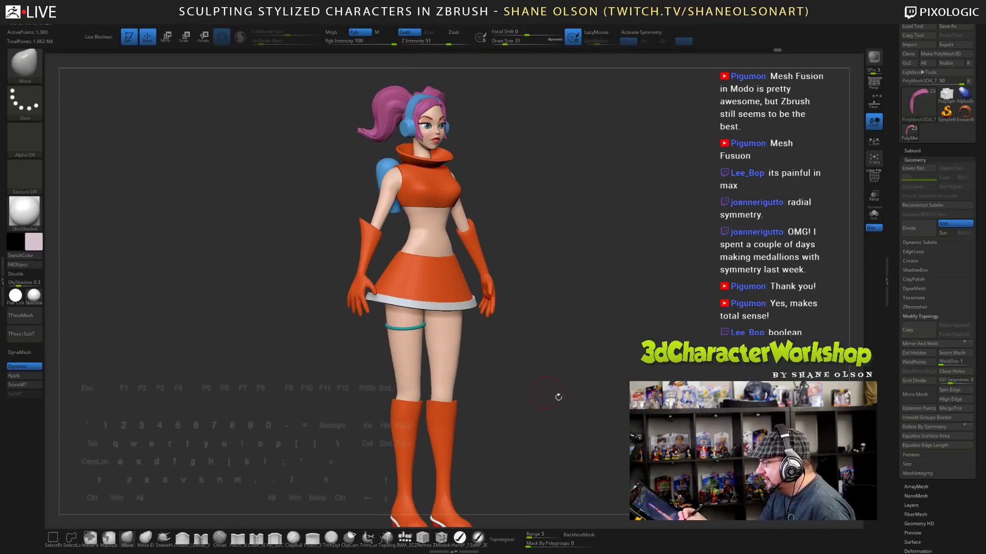
{"action": "left_click_drag", "start_coordinate": [556, 398], "coordinate": [568, 424], "text": "shift"}
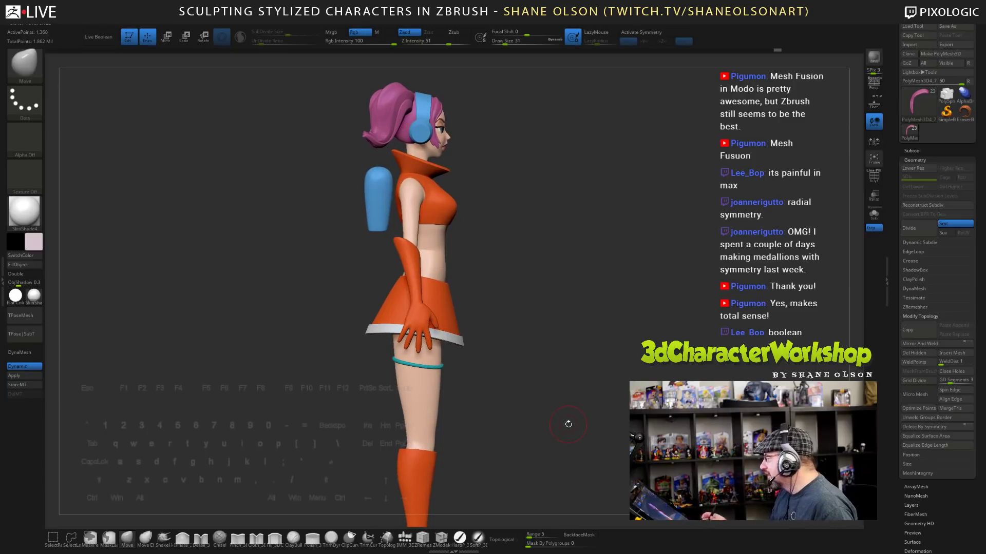
{"action": "key", "text": "shift+z"}
{"action": "left_click", "coordinate": [167, 330]}
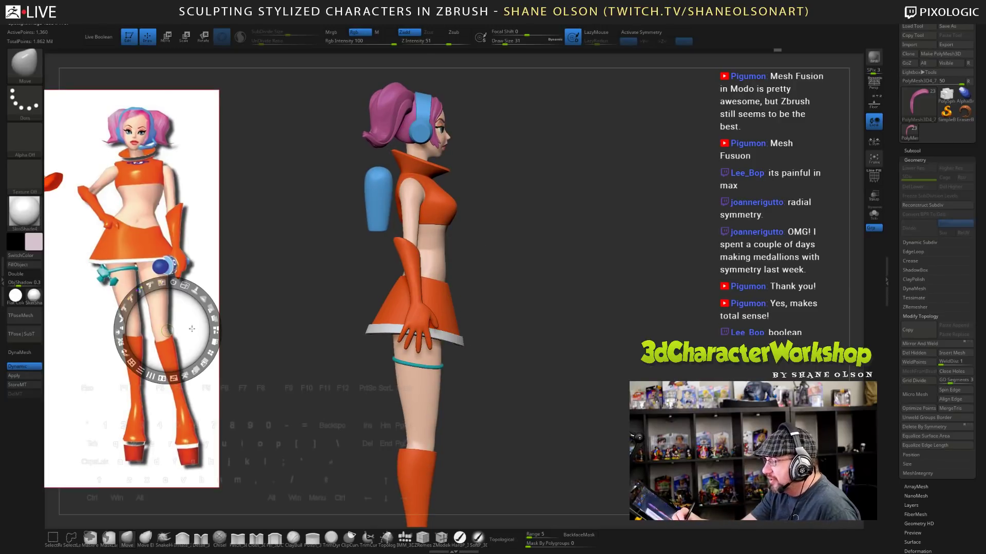
{"action": "left_click_drag", "start_coordinate": [182, 314], "coordinate": [718, 343]}
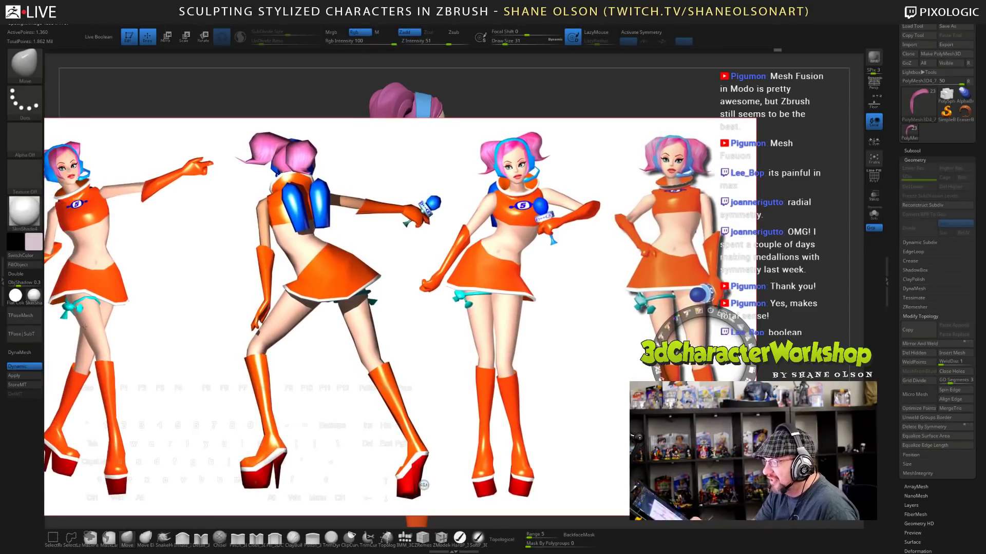
{"action": "left_click_drag", "start_coordinate": [85, 326], "coordinate": [224, 387]}
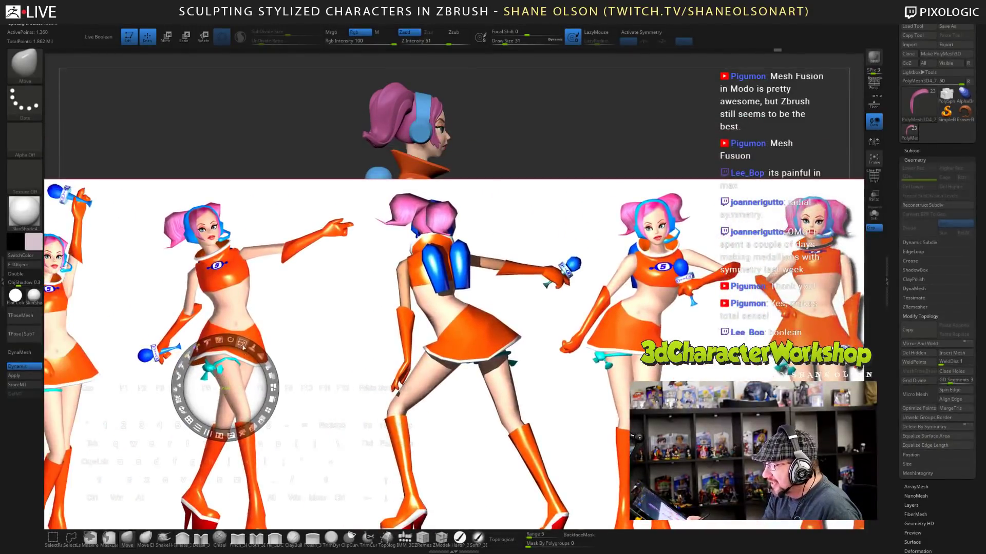
{"action": "left_click_drag", "start_coordinate": [242, 343], "coordinate": [201, 480]}
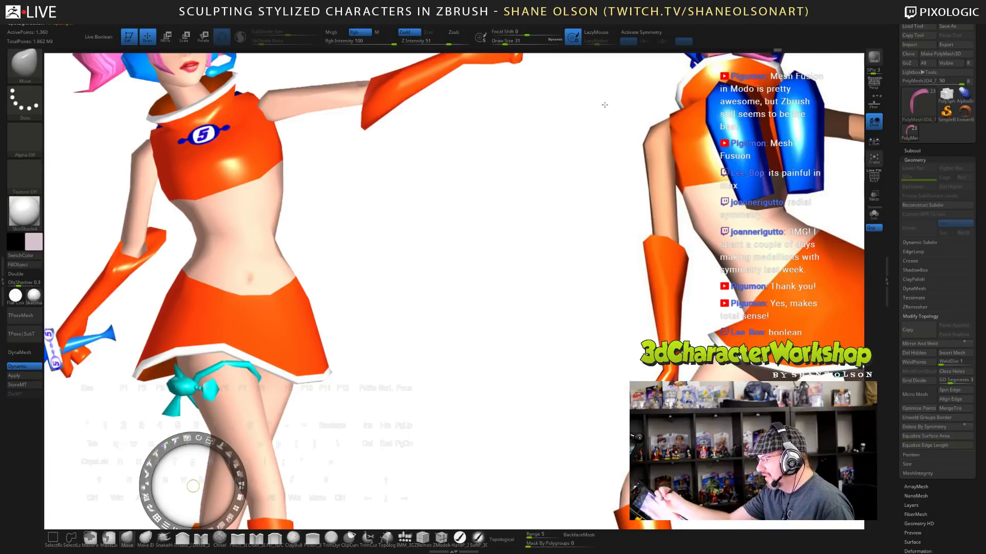
{"action": "key", "text": "shift+z"}
- Return to the model and select the teal band around the thigh
{"action": "left_click_drag", "start_coordinate": [594, 359], "coordinate": [556, 345], "text": "alt"}
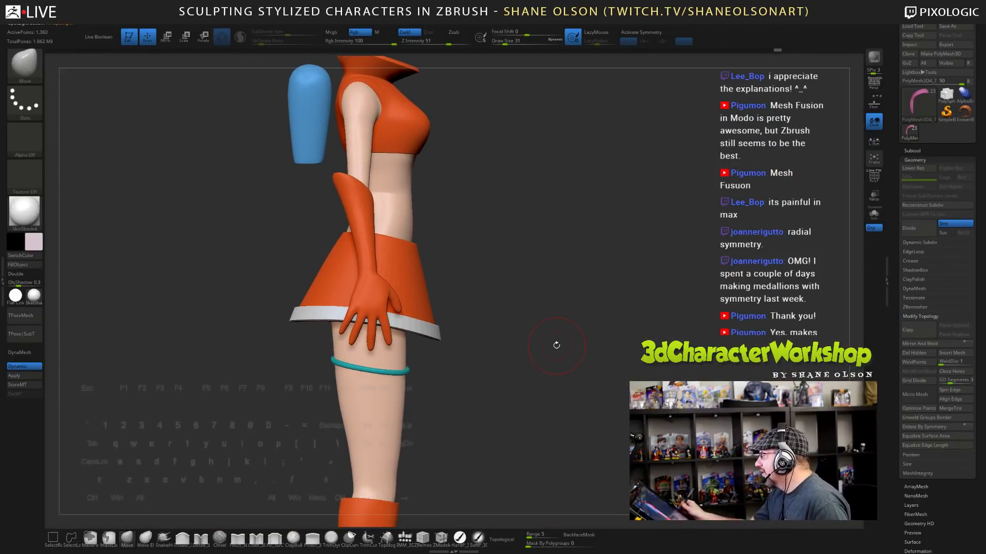
{"action": "left_click_drag", "start_coordinate": [524, 306], "coordinate": [528, 256], "text": "alt"}
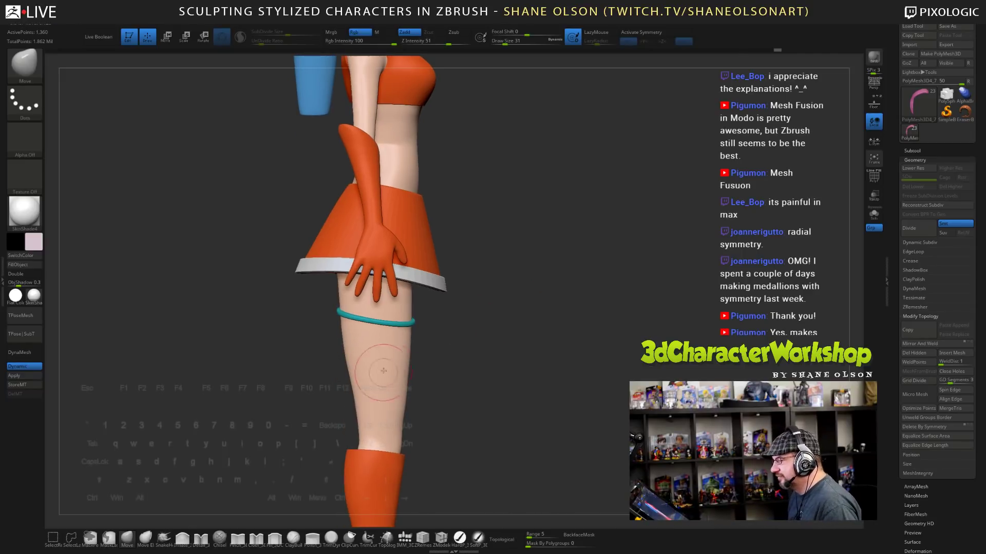
{"action": "left_click_drag", "start_coordinate": [456, 343], "coordinate": [474, 311], "text": "alt"}
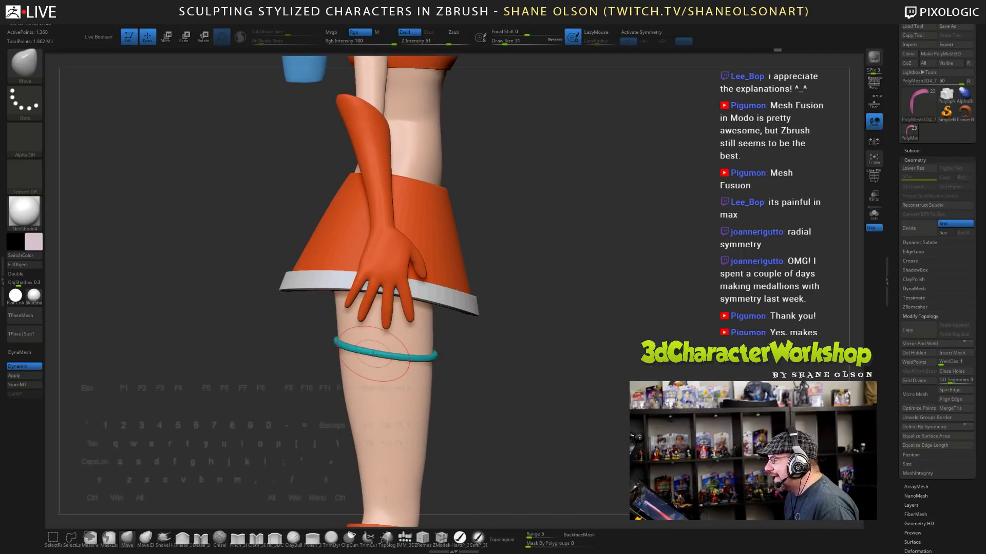
{"action": "left_click", "coordinate": [380, 362], "text": "alt"}
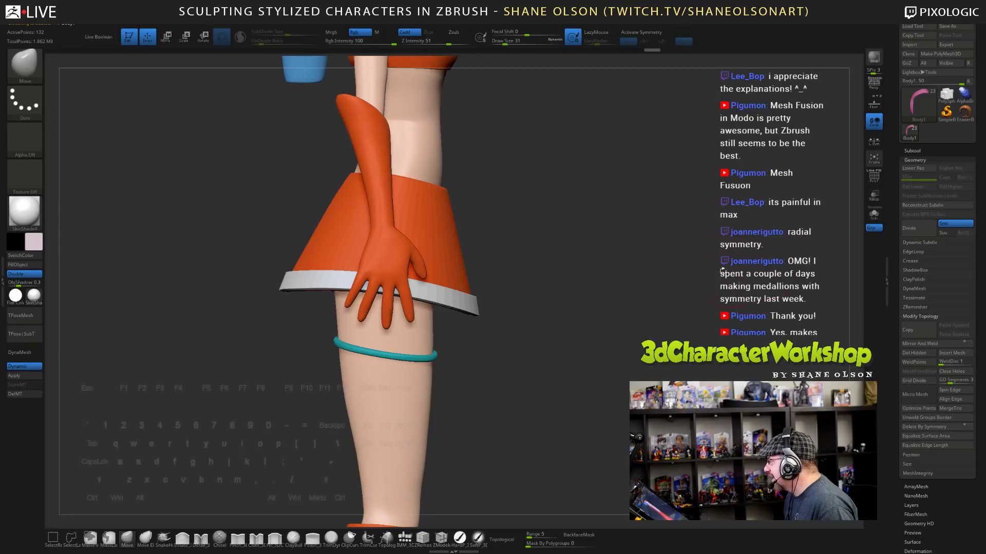
{"action": "left_click_drag", "start_coordinate": [723, 271], "coordinate": [671, 305]}
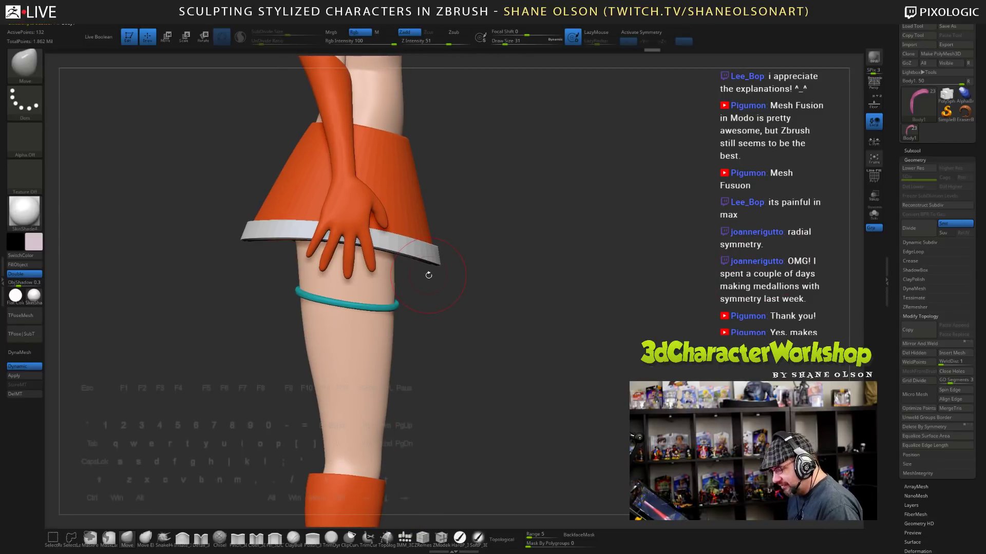
- Insert a QuadSphere-2 mesh on the outer side of the thigh band and display the polyframe
{"action": "left_click", "coordinate": [405, 538]}
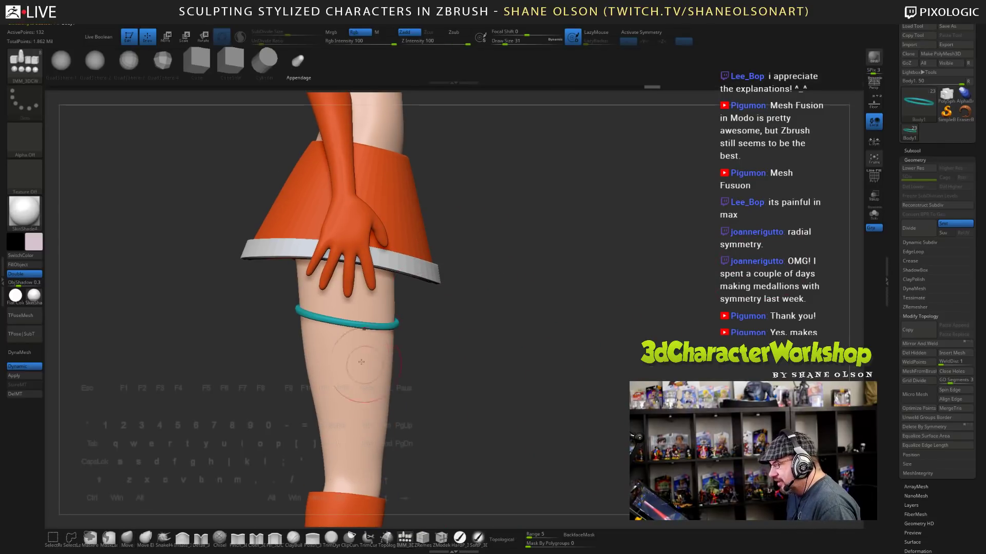
{"action": "left_click", "coordinate": [95, 60]}
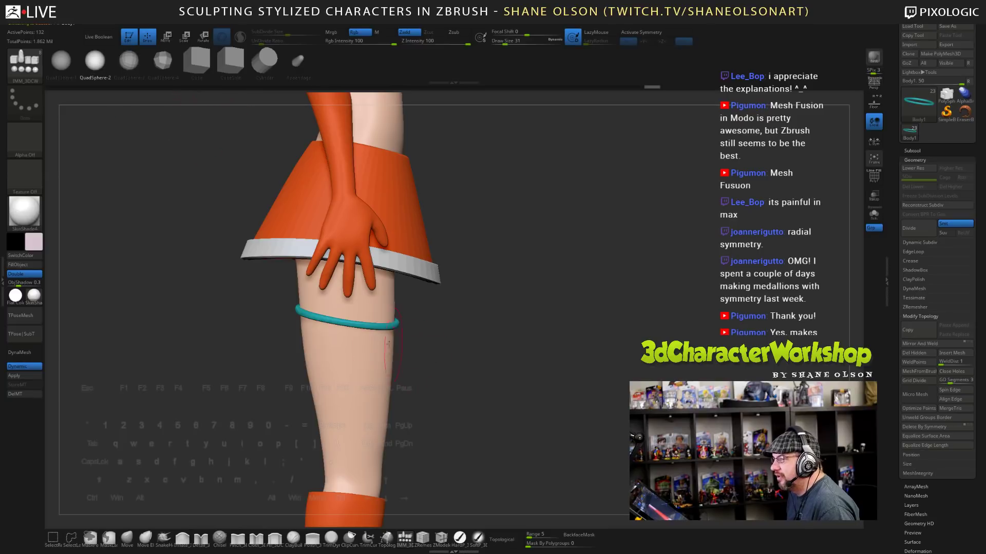
{"action": "left_click_drag", "start_coordinate": [342, 322], "coordinate": [359, 335]}
{"action": "key", "text": "shift+f"}
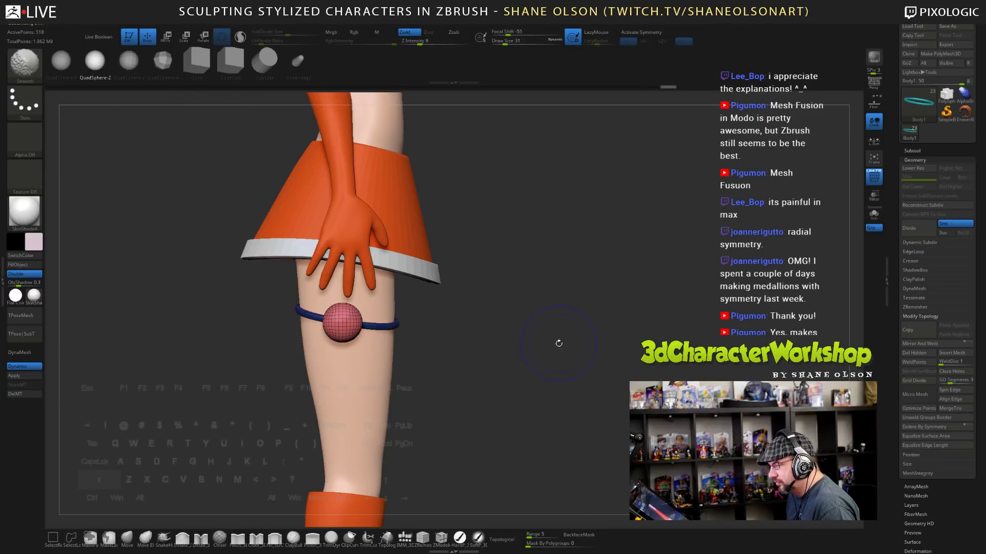
- Separate the inserted sphere from the thigh band into its own subtool with Split Unmasked Points
{"action": "left_click_drag", "start_coordinate": [557, 340], "coordinate": [572, 350], "text": "alt"}
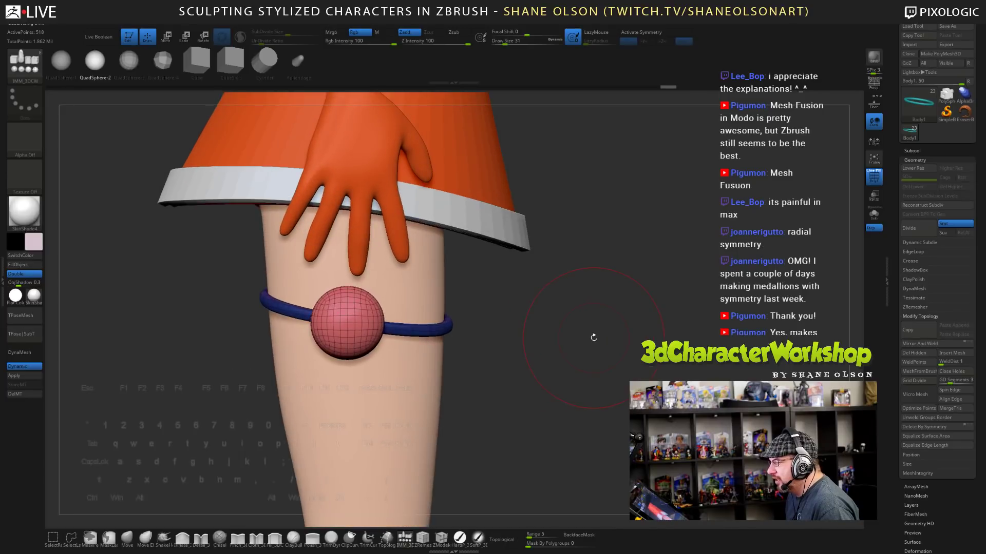
{"action": "key", "text": "1"}
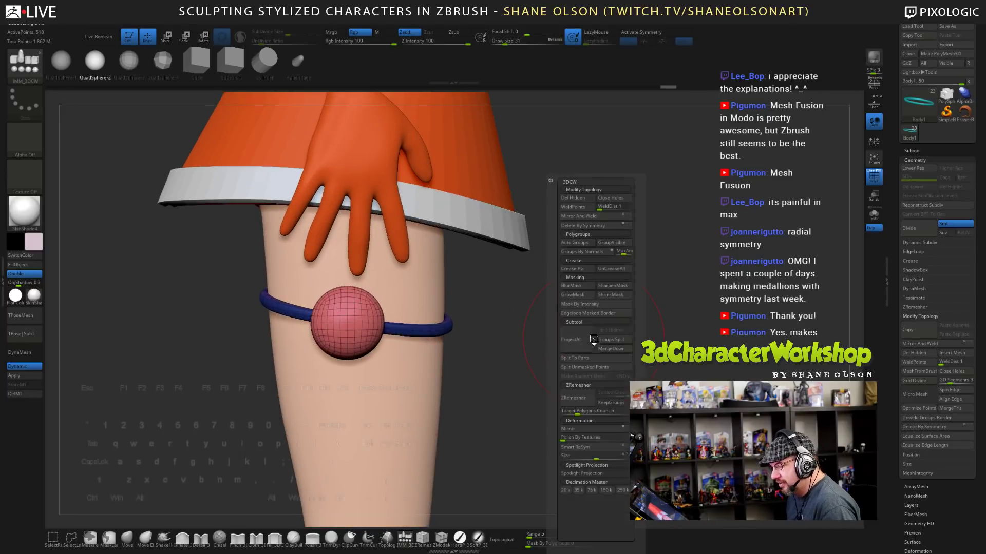
{"action": "left_click", "coordinate": [587, 366]}
{"action": "left_click_drag", "start_coordinate": [583, 325], "coordinate": [557, 387]}
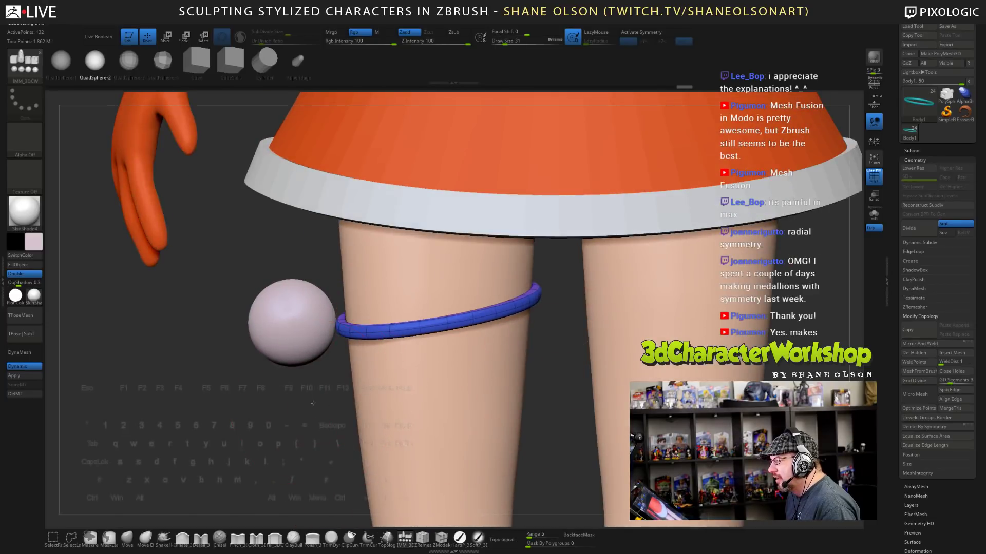
- Show the floor grid and select the sphere beside the thigh band as the active subtool
{"action": "left_click_drag", "start_coordinate": [312, 403], "coordinate": [308, 370], "text": "alt"}
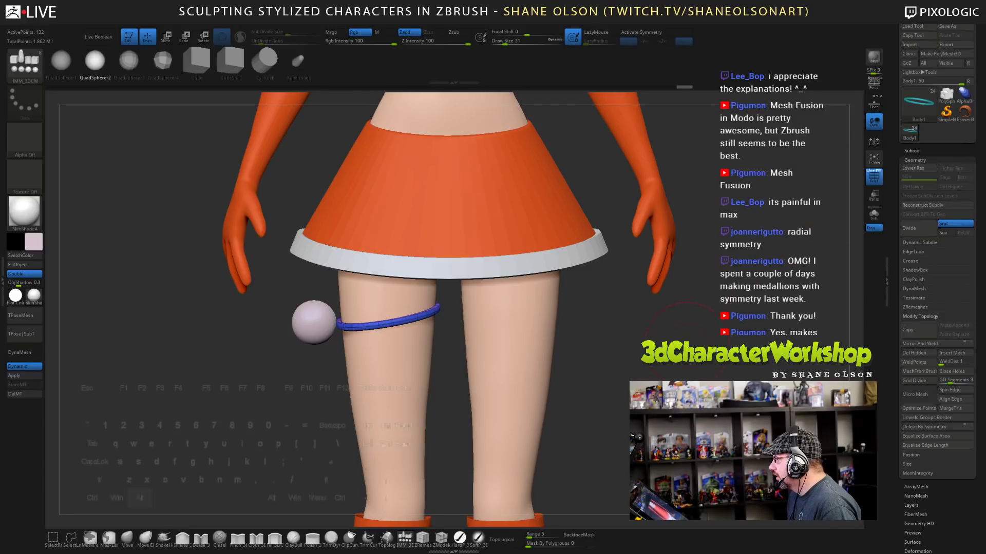
{"action": "left_click_drag", "start_coordinate": [675, 353], "coordinate": [643, 276], "text": "alt"}
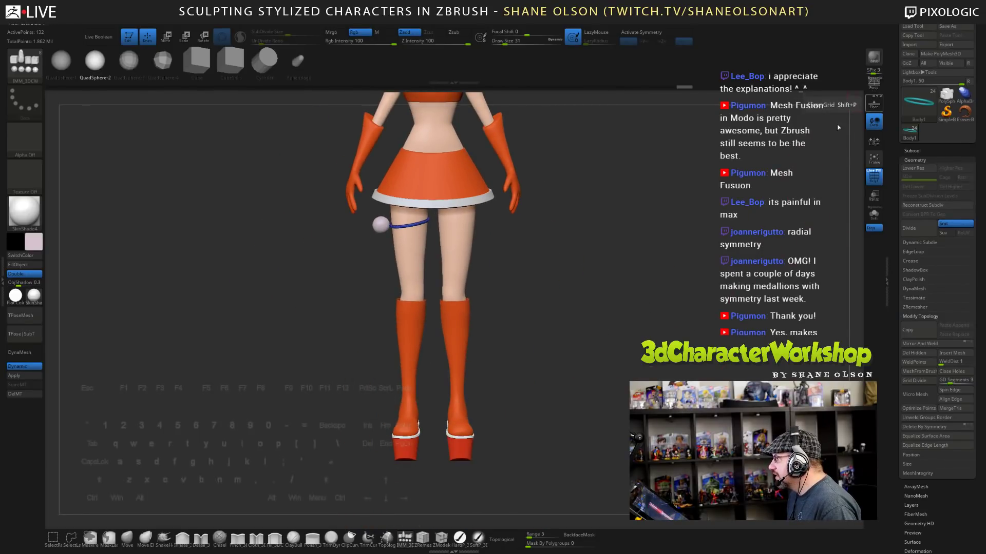
{"action": "left_click", "coordinate": [873, 104]}
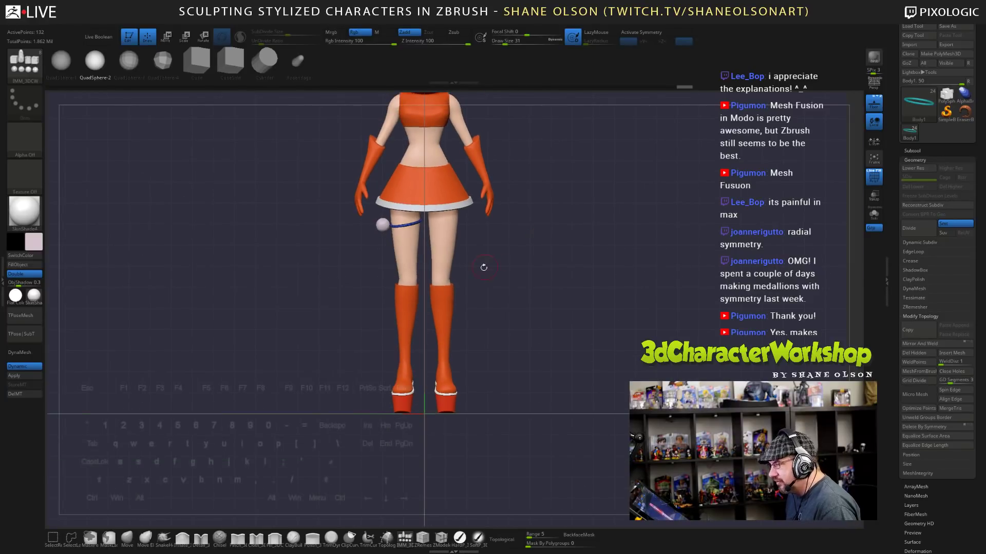
{"action": "left_click", "coordinate": [382, 225], "text": "alt"}
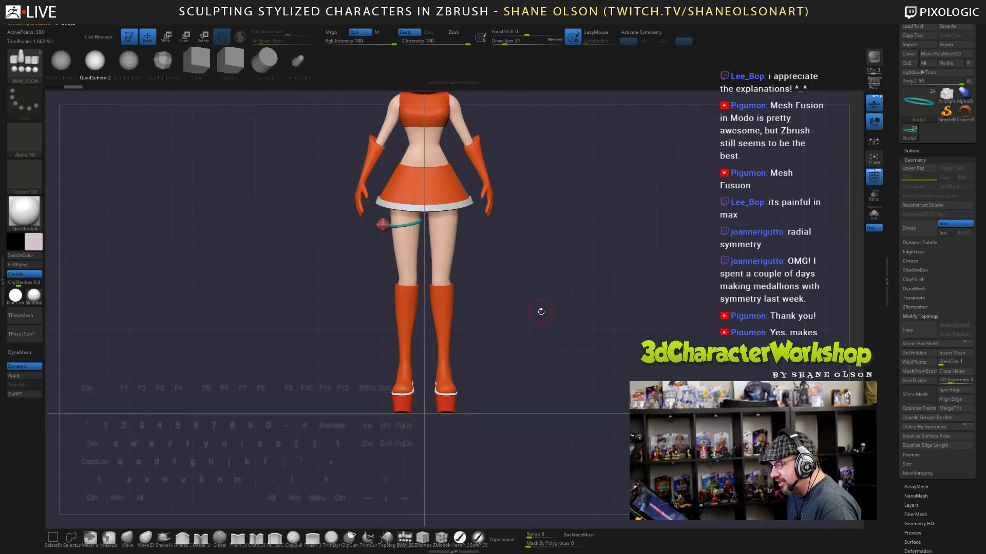
- Replace the small sphere with a PolySphere primitive through the transform gizmo's customization options
{"action": "right_click", "coordinate": [541, 311]}
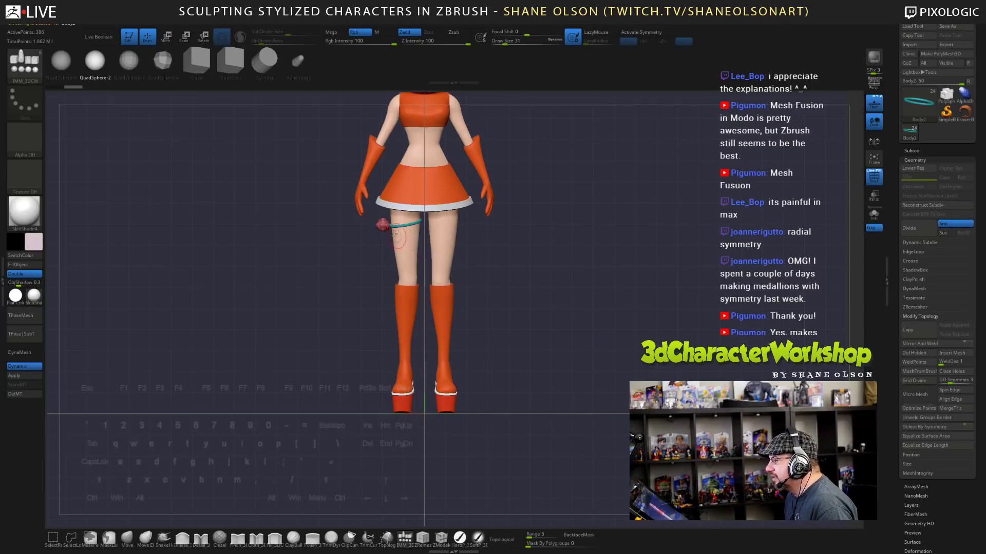
{"action": "key", "text": "space"}
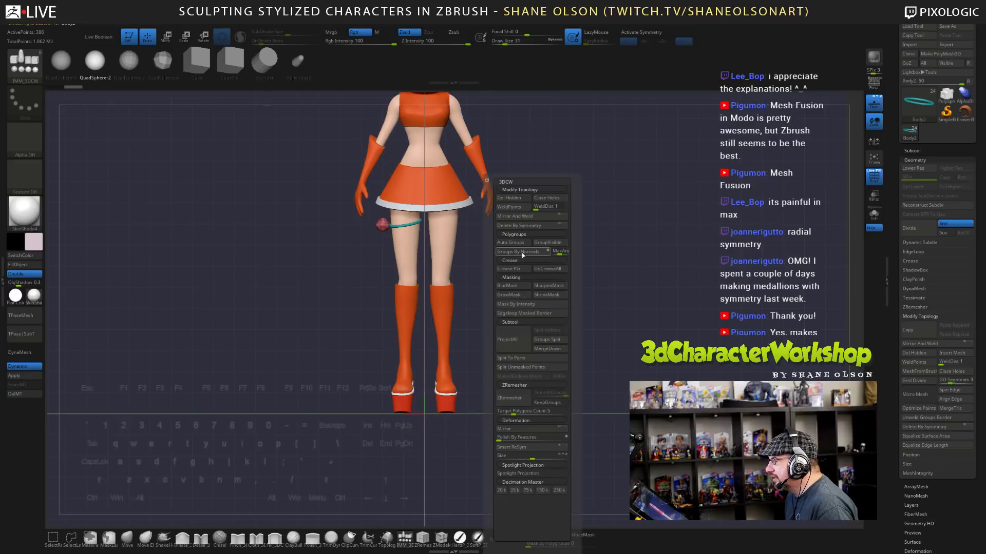
{"action": "key", "text": "w"}
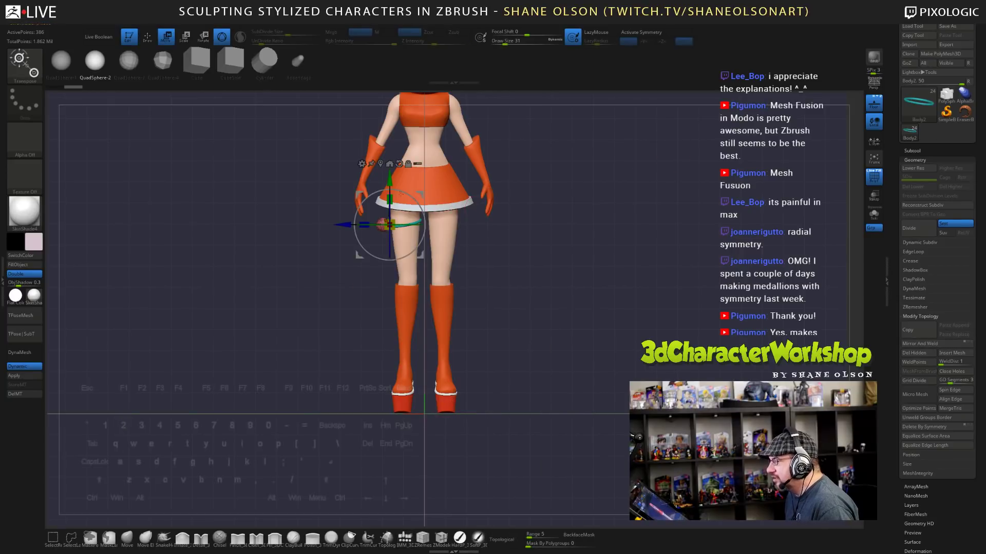
{"action": "left_click", "coordinate": [361, 164]}
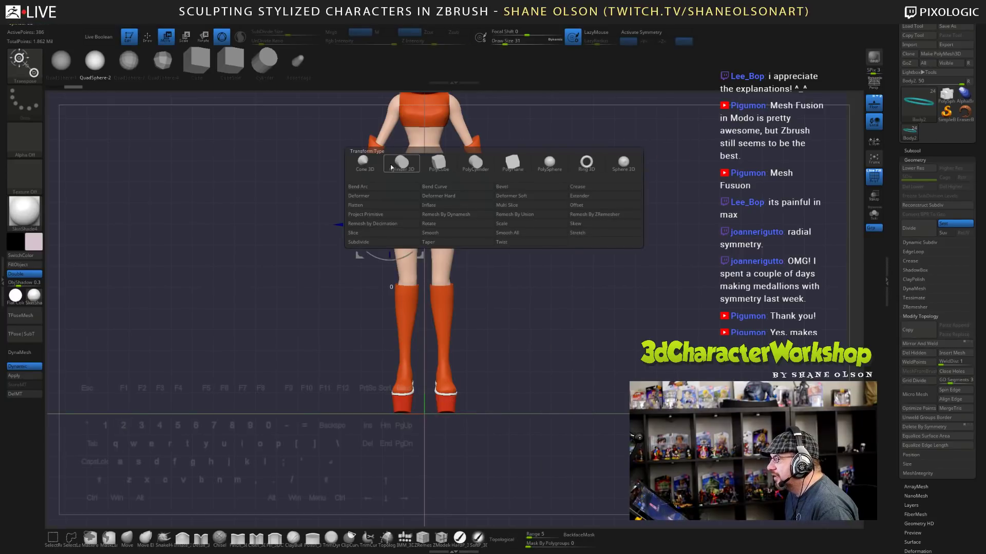
{"action": "left_click", "coordinate": [550, 165]}
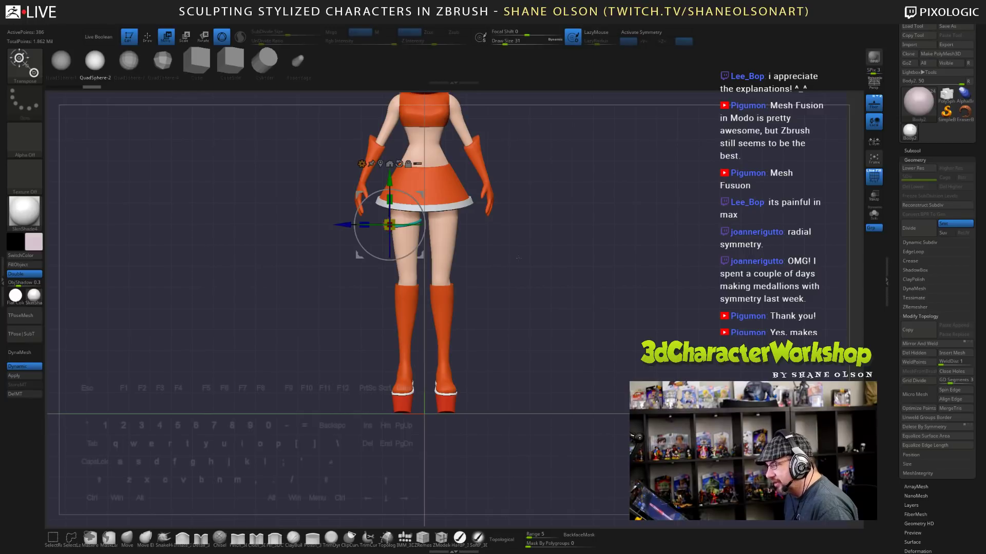
- Center the gizmo on the new PolySphere between the feet and reset its orientation
{"action": "left_click", "coordinate": [361, 164]}
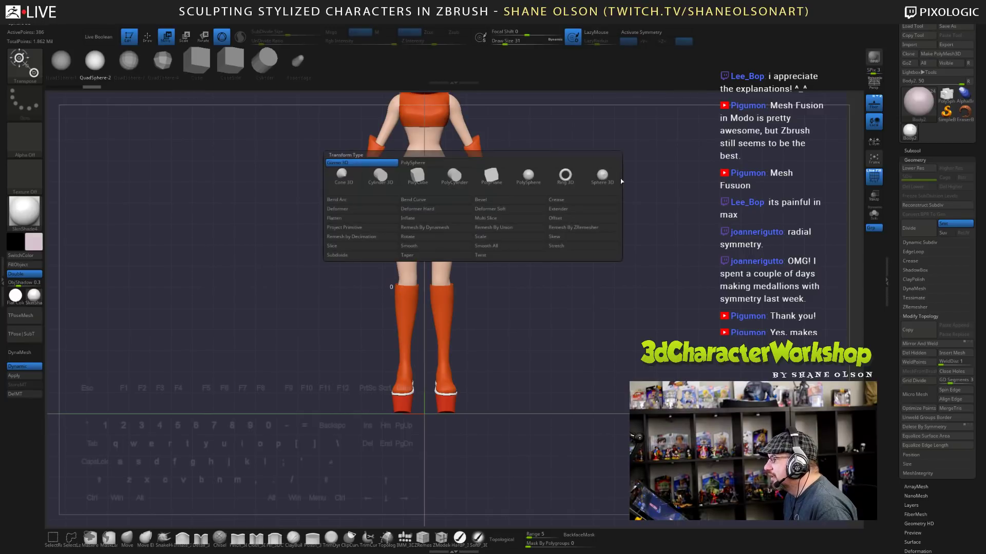
{"action": "left_click", "coordinate": [375, 165]}
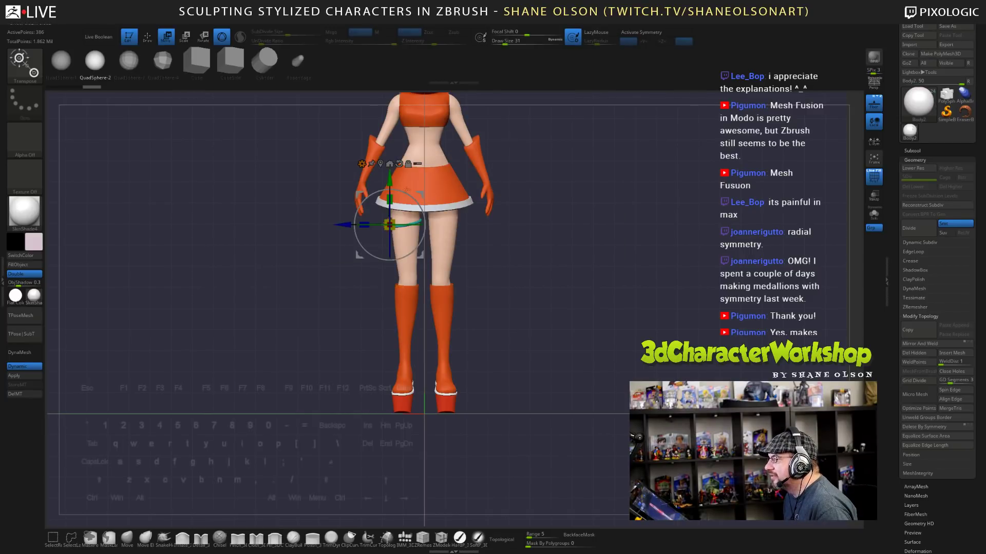
{"action": "left_click", "coordinate": [389, 163]}
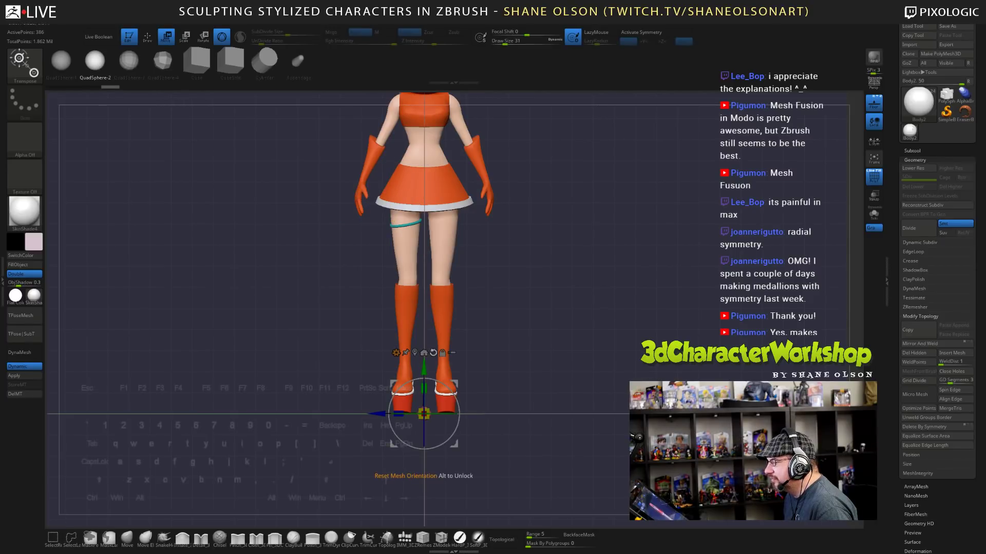
{"action": "left_click", "coordinate": [432, 353]}
{"action": "left_click_drag", "start_coordinate": [565, 359], "coordinate": [619, 373]}
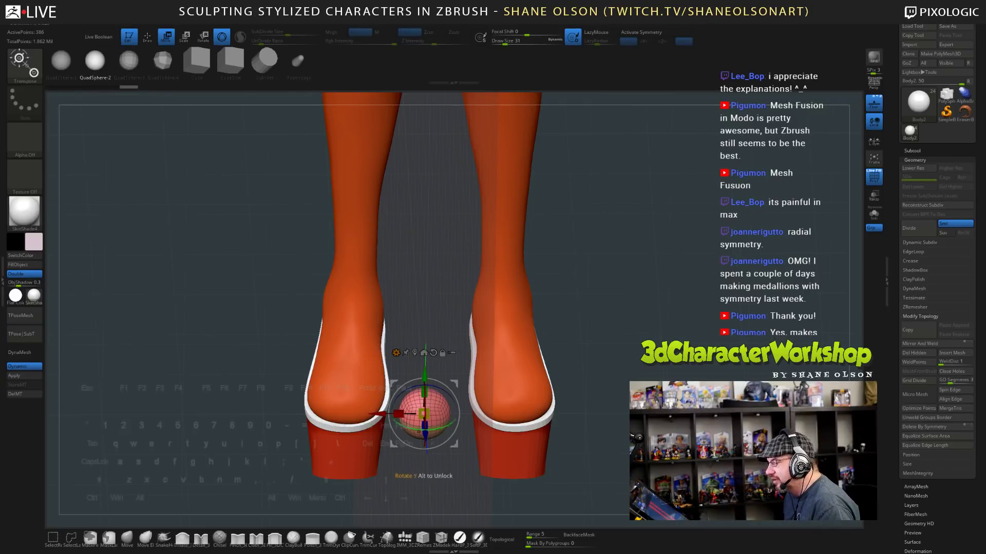
- Choose PolySphere as the gizmo's transform type for the sphere between the shoes
{"action": "left_click", "coordinate": [396, 353]}
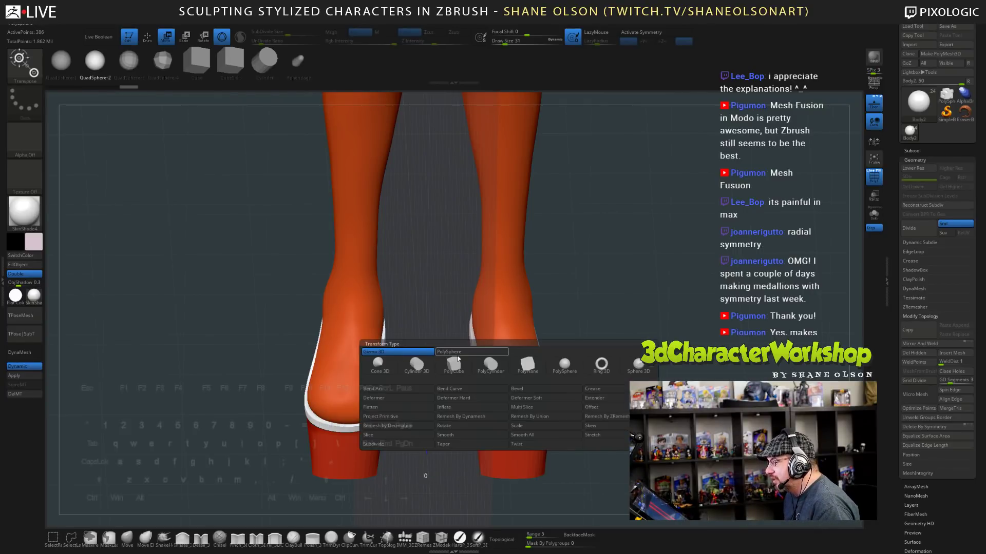
{"action": "left_click", "coordinate": [396, 351]}
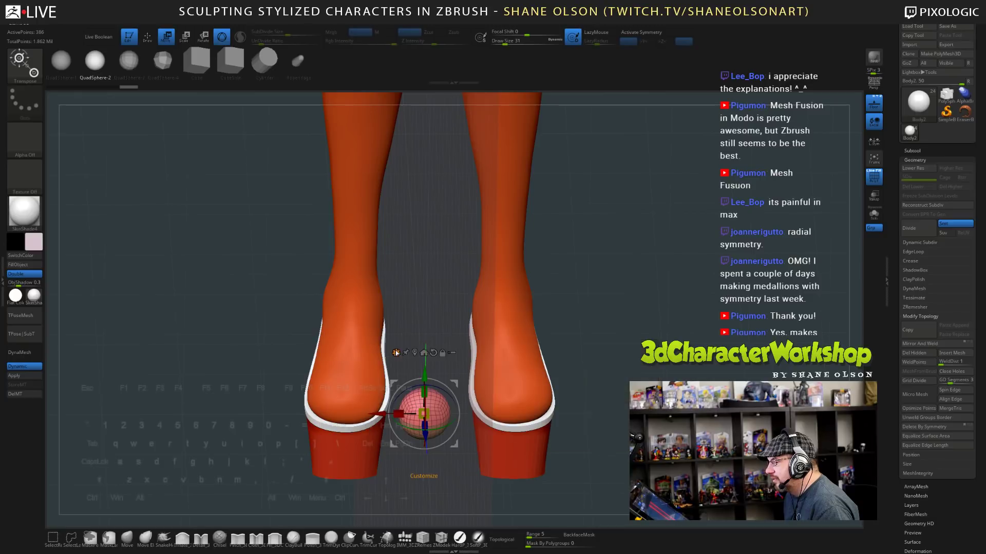
{"action": "left_click_drag", "start_coordinate": [625, 353], "coordinate": [616, 380], "text": "shift"}
{"action": "left_click", "coordinate": [396, 353]}
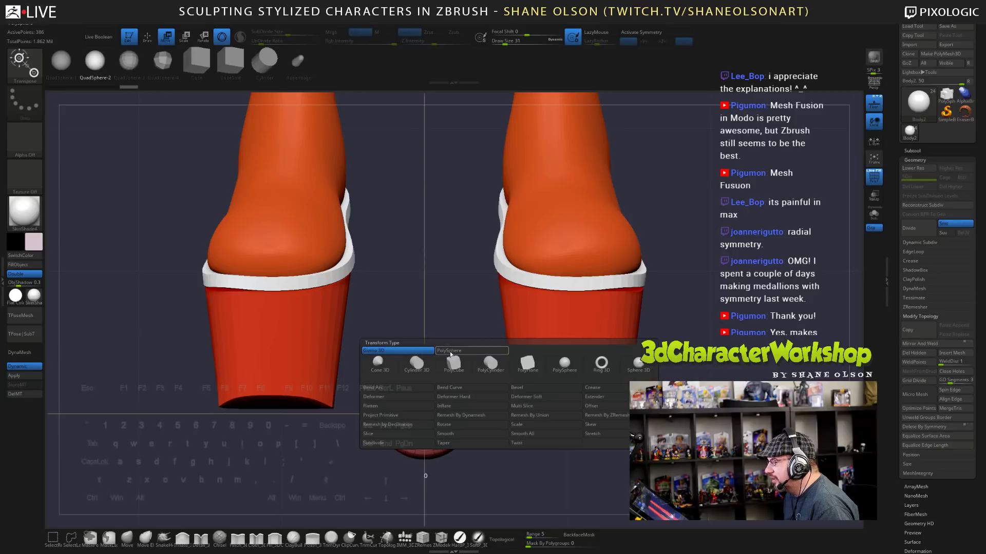
{"action": "left_click", "coordinate": [465, 350]}
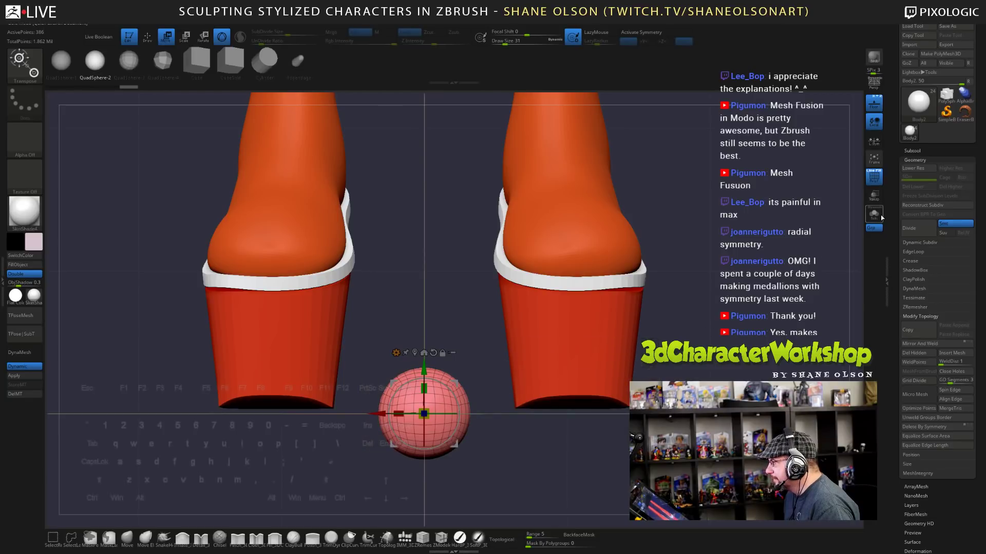
- Isolate the sphere with Solo mode, seen from the side, and hide the floor grid
{"action": "left_click_drag", "start_coordinate": [683, 216], "coordinate": [842, 215]}
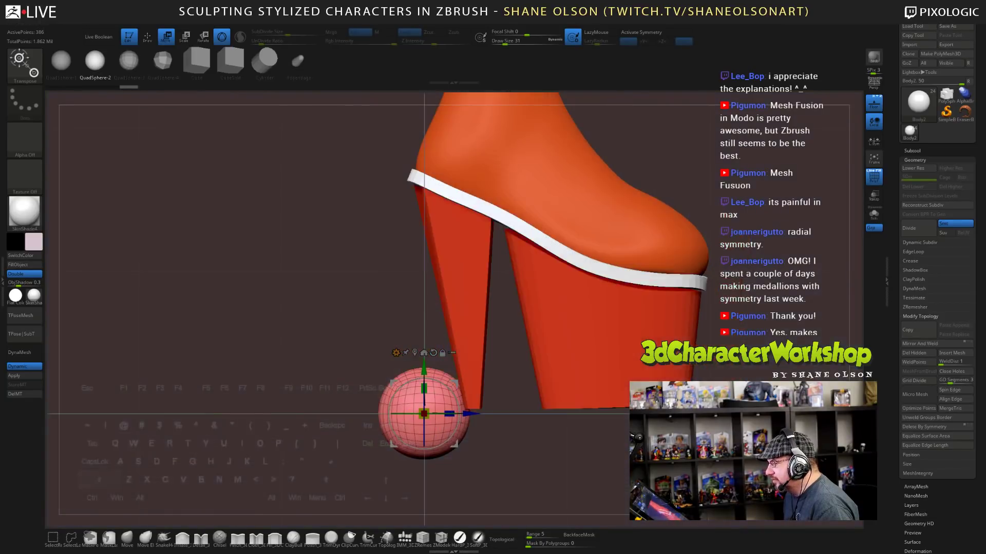
{"action": "left_click", "coordinate": [874, 213]}
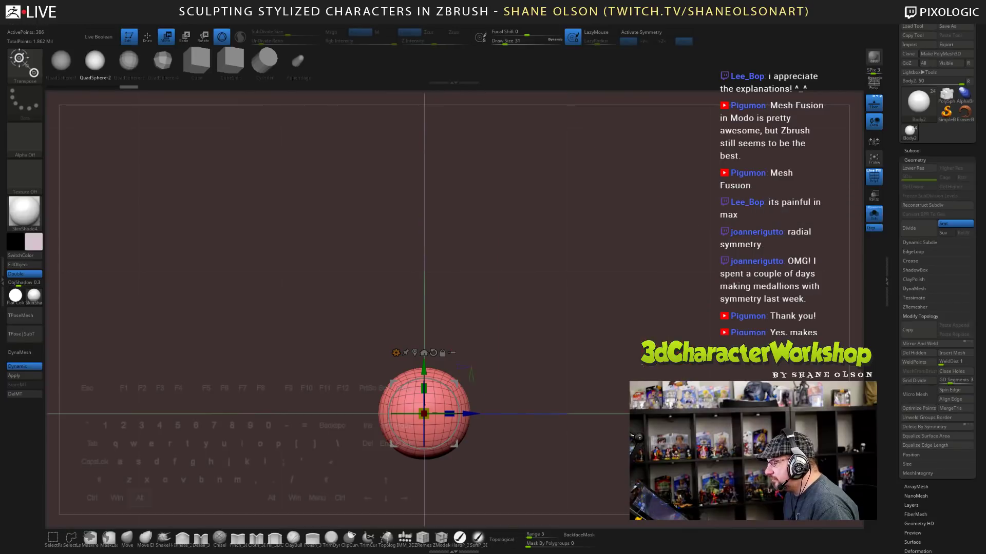
{"action": "left_click", "coordinate": [874, 103]}
{"action": "left_click_drag", "start_coordinate": [490, 413], "coordinate": [534, 358], "text": "alt"}
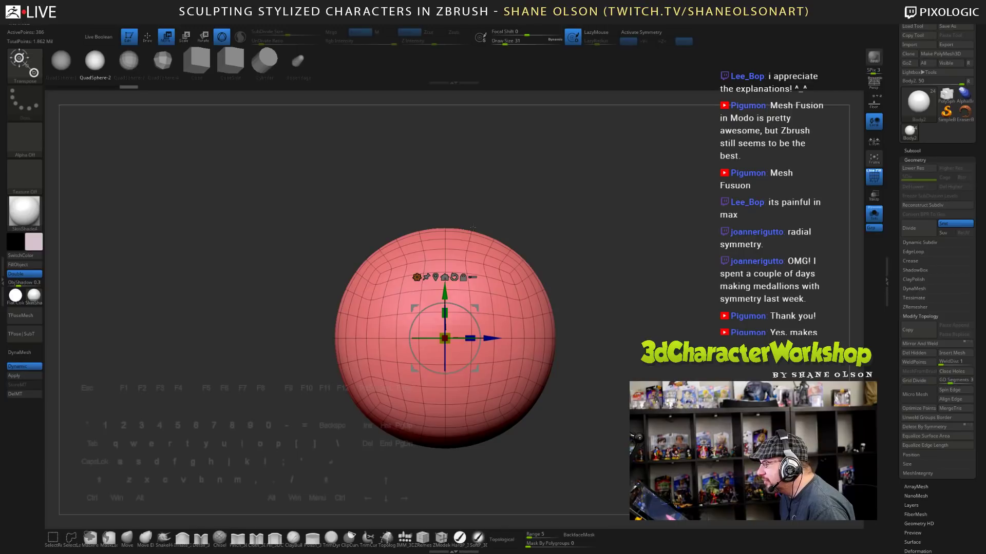
{"action": "left_click_drag", "start_coordinate": [603, 313], "coordinate": [502, 292], "text": "alt"}
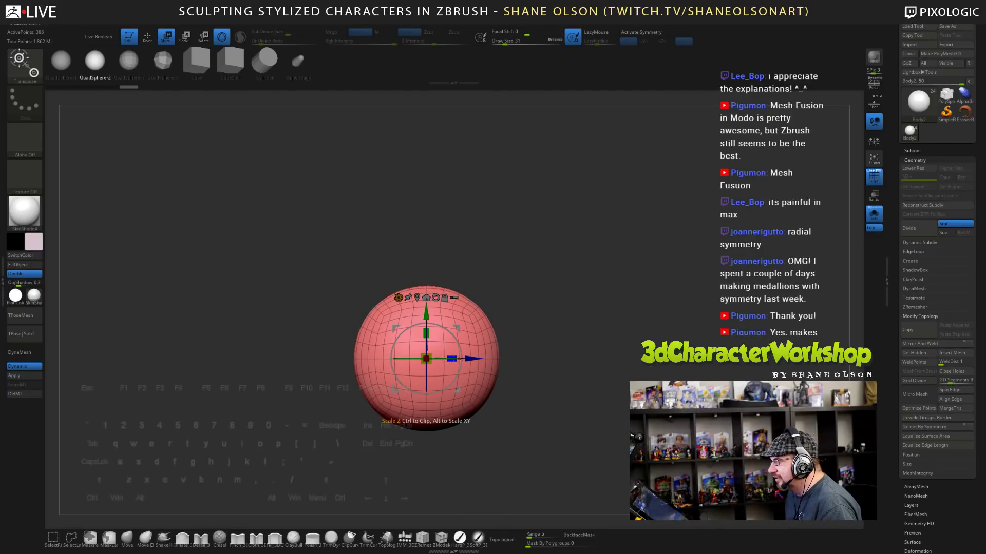
- Stretch the sphere along the Z axis into an elongated ellipsoid for the bow
{"action": "left_click_drag", "start_coordinate": [452, 359], "coordinate": [597, 281]}
{"action": "mouse_move", "coordinate": [535, 264]}
{"action": "left_mouse_down", "text": "alt"}
{"action": "mouse_move", "coordinate": [464, 255]}
{"action": "mouse_move", "coordinate": [561, 264]}
{"action": "left_mouse_up", "text": "alt"}
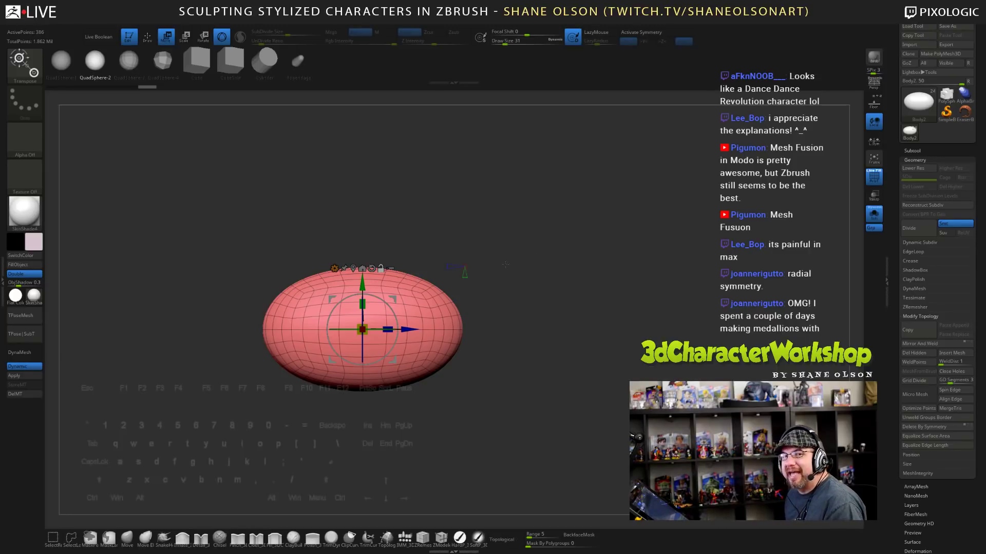
{"action": "left_click_drag", "start_coordinate": [531, 303], "coordinate": [558, 306], "text": "alt"}
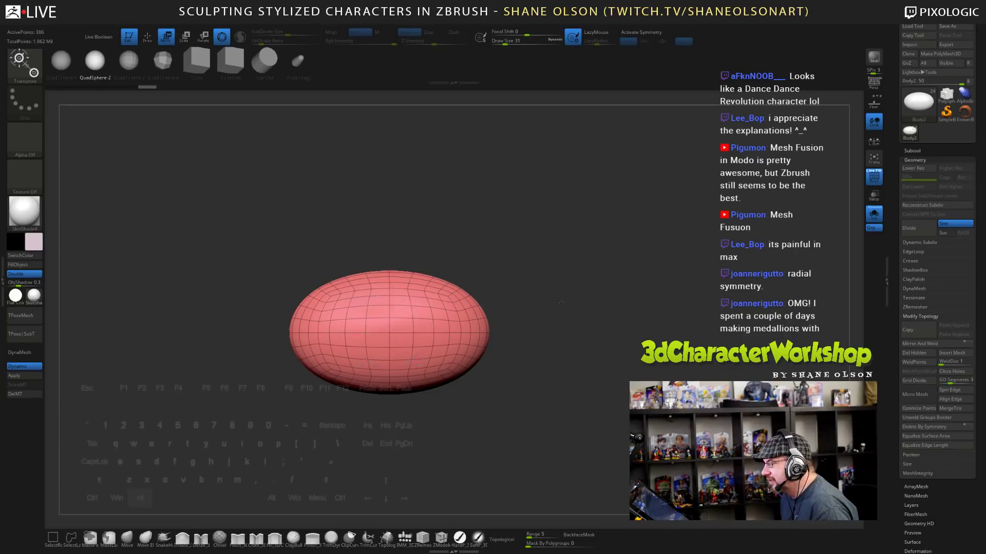
{"action": "left_click_drag", "start_coordinate": [561, 303], "coordinate": [551, 300], "text": "alt"}
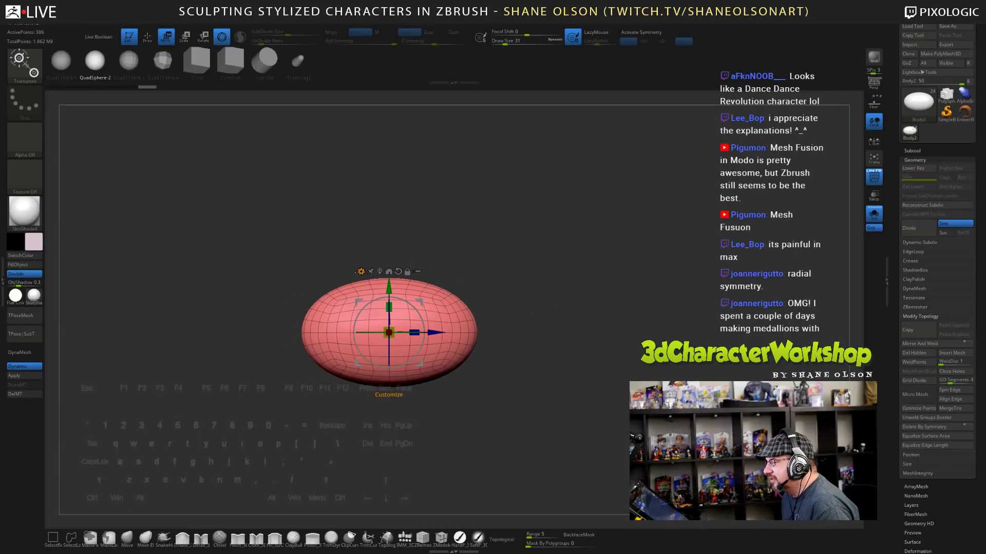
- Try adding a separate sphere beside the ellipsoid with the Project Primitive deformer, offset along the Z axis
{"action": "left_click", "coordinate": [361, 271]}
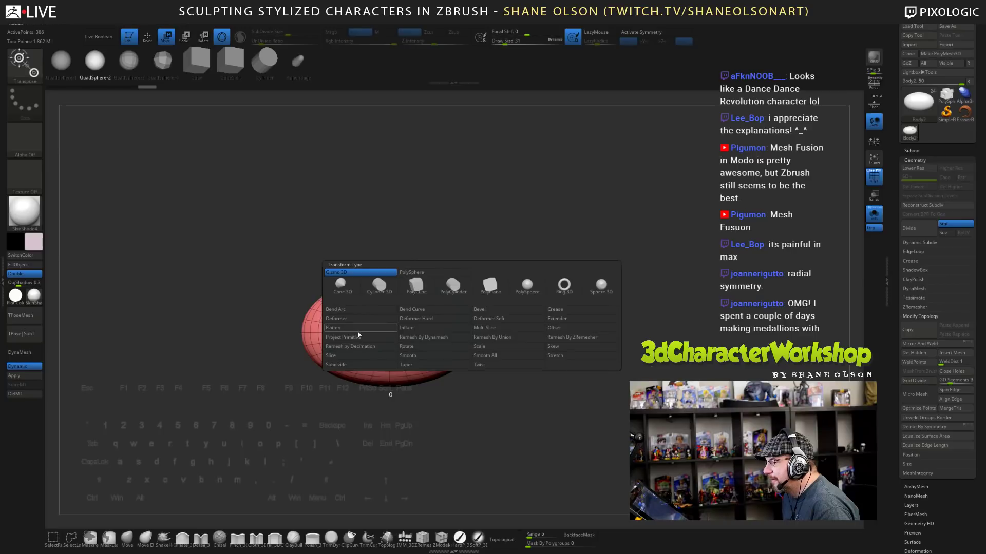
{"action": "left_click", "coordinate": [375, 337]}
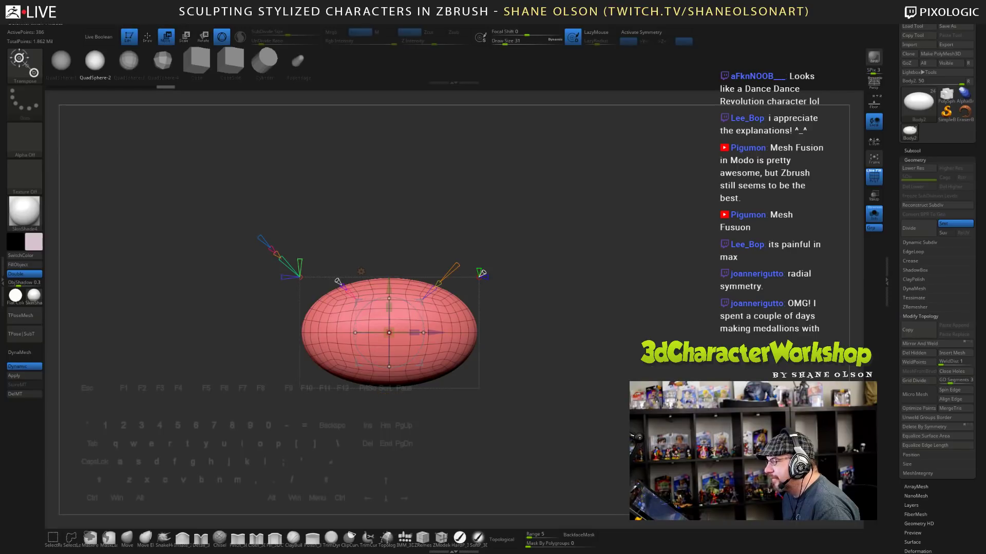
{"action": "left_click_drag", "start_coordinate": [555, 288], "coordinate": [601, 306]}
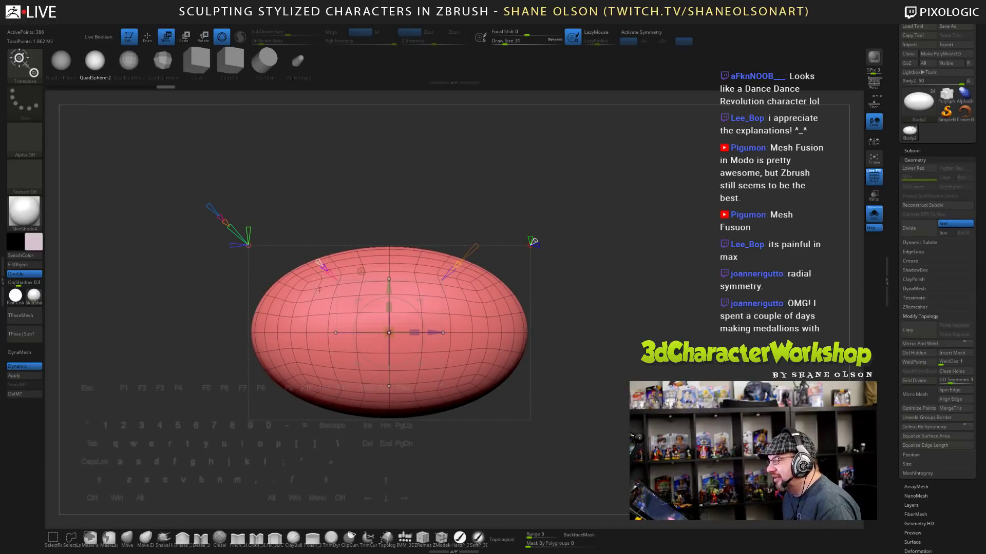
{"action": "left_click_drag", "start_coordinate": [440, 333], "coordinate": [647, 347]}
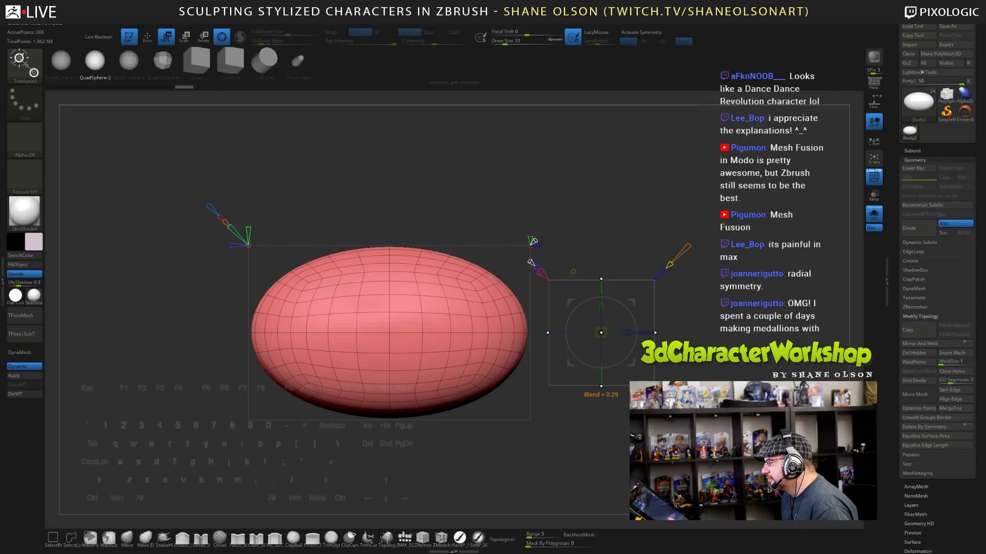
{"action": "left_click", "coordinate": [601, 332]}
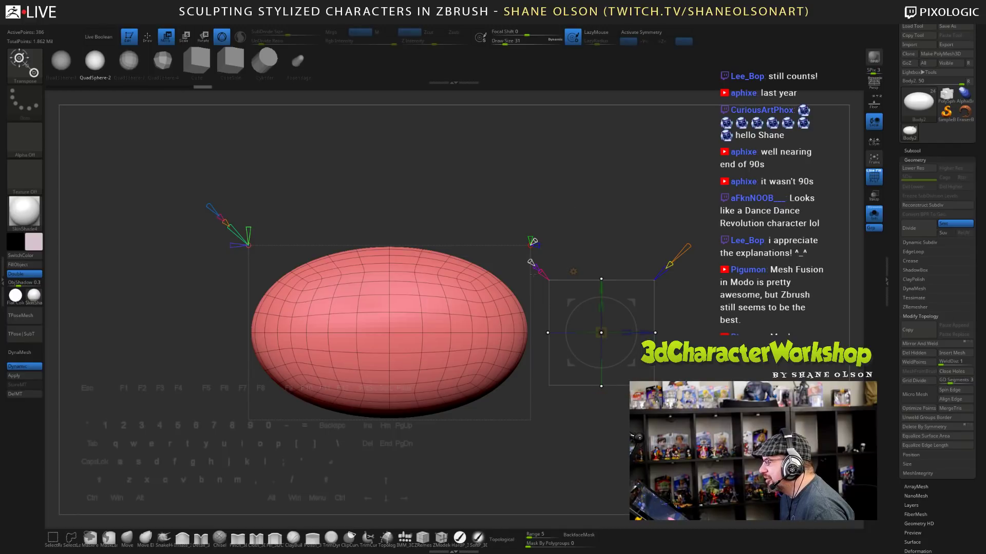
{"action": "left_click_drag", "start_coordinate": [533, 266], "coordinate": [495, 254]}
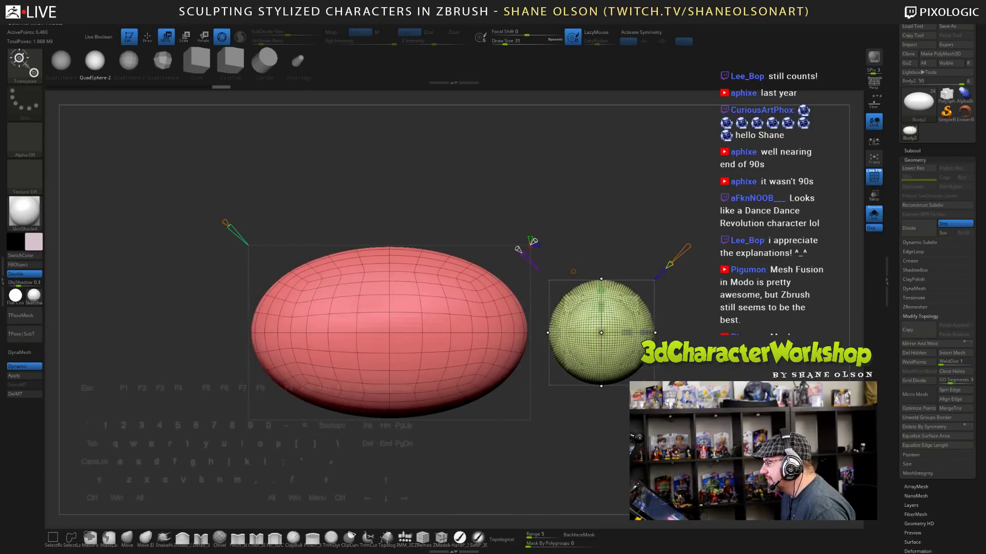
- Try reshaping the projected sphere into a thin round disc with the deformer's control cones
{"action": "left_click", "coordinate": [669, 265]}
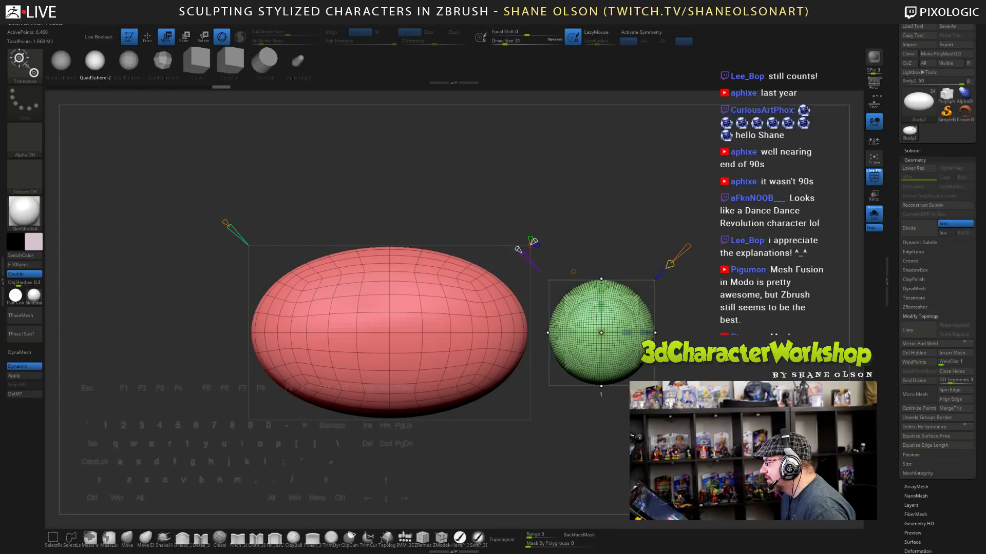
{"action": "left_click_drag", "start_coordinate": [670, 265], "coordinate": [705, 339]}
{"action": "mouse_move", "coordinate": [656, 188]}
{"action": "left_mouse_down"}
{"action": "mouse_move", "coordinate": [633, 213]}
{"action": "mouse_move", "coordinate": [649, 195]}
{"action": "mouse_move", "coordinate": [646, 204]}
{"action": "left_mouse_up"}
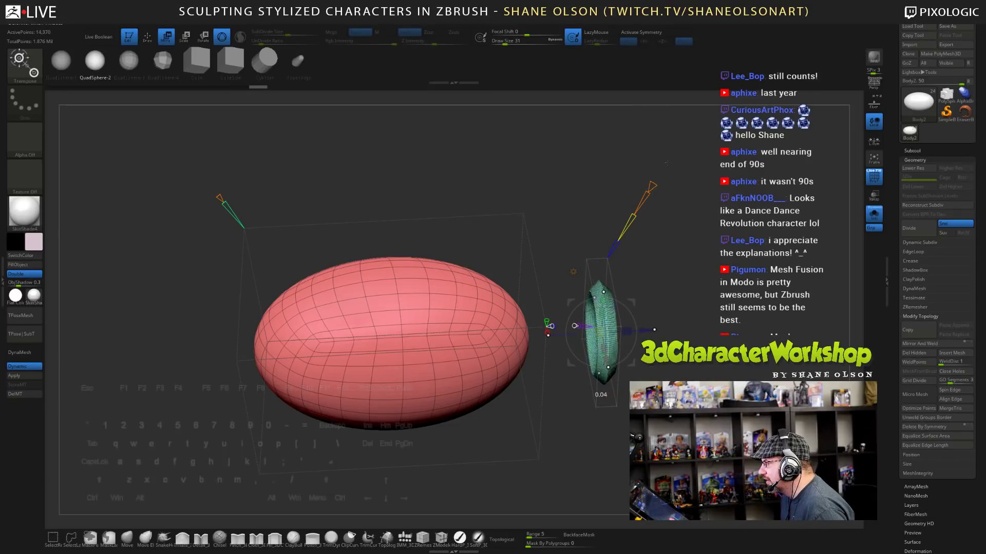
{"action": "left_click_drag", "start_coordinate": [667, 162], "coordinate": [672, 152]}
{"action": "mouse_move", "coordinate": [631, 219]}
{"action": "left_mouse_down"}
{"action": "mouse_move", "coordinate": [650, 191]}
{"action": "mouse_move", "coordinate": [637, 213]}
{"action": "left_mouse_up"}
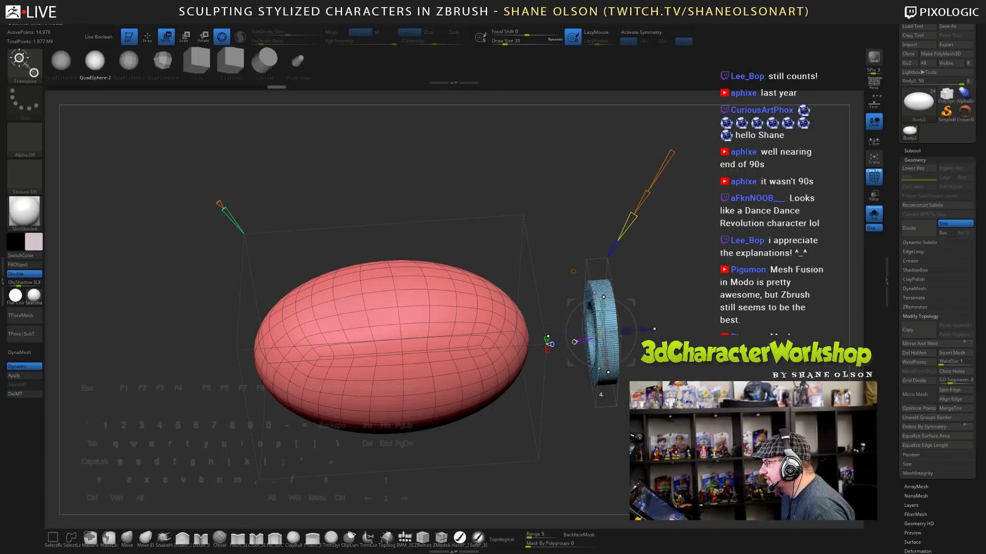
- Try diamond-shaped, pointed and thin flat variations of the projected primitive with its control cones
{"action": "left_click_drag", "start_coordinate": [648, 230], "coordinate": [627, 228]}
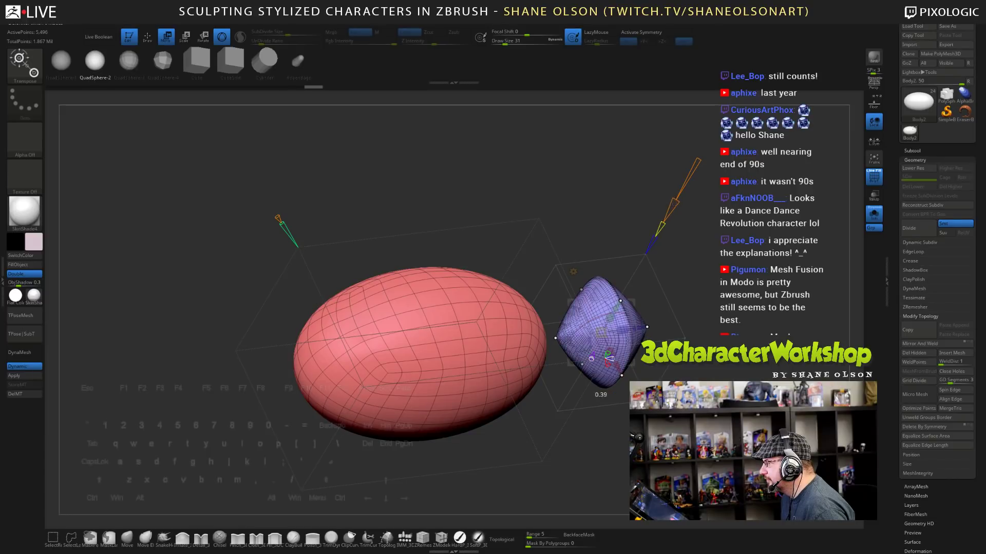
{"action": "left_click_drag", "start_coordinate": [672, 206], "coordinate": [667, 217]}
{"action": "mouse_move", "coordinate": [689, 178]}
{"action": "left_mouse_down"}
{"action": "mouse_move", "coordinate": [679, 198]}
{"action": "mouse_move", "coordinate": [699, 157]}
{"action": "mouse_move", "coordinate": [670, 213]}
{"action": "mouse_move", "coordinate": [712, 136]}
{"action": "mouse_move", "coordinate": [693, 170]}
{"action": "left_mouse_up"}
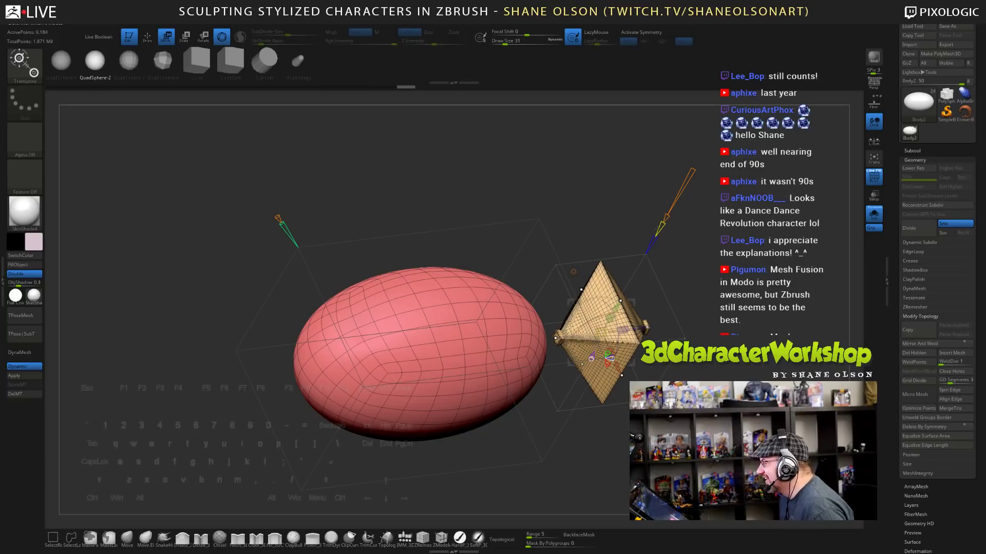
{"action": "left_click_drag", "start_coordinate": [660, 226], "coordinate": [662, 167]}
{"action": "left_click_drag", "start_coordinate": [638, 222], "coordinate": [624, 244]}
{"action": "left_click_drag", "start_coordinate": [639, 237], "coordinate": [686, 231]}
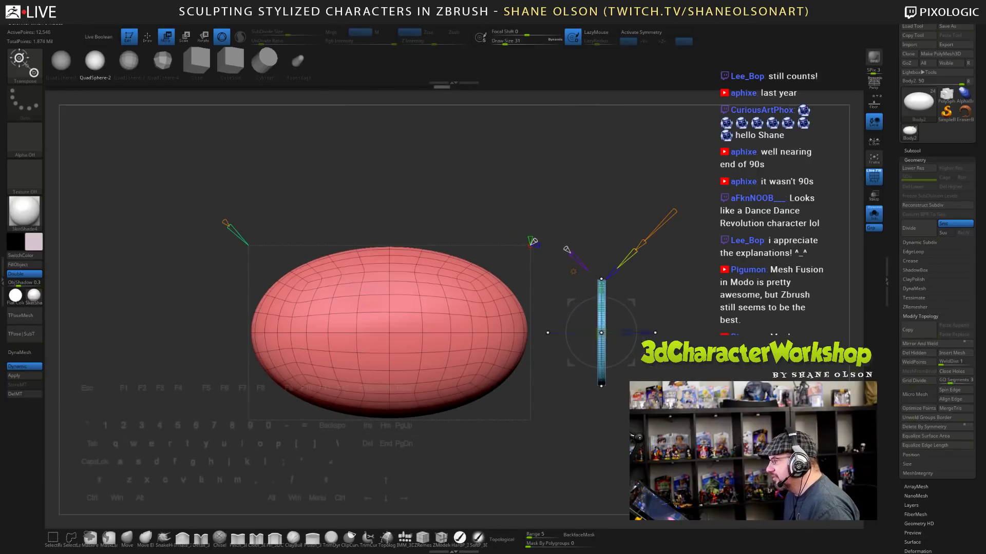
- Discard the Project Primitive deformation and return to the standard gizmo on the ellipsoid
{"action": "left_click", "coordinate": [573, 271]}
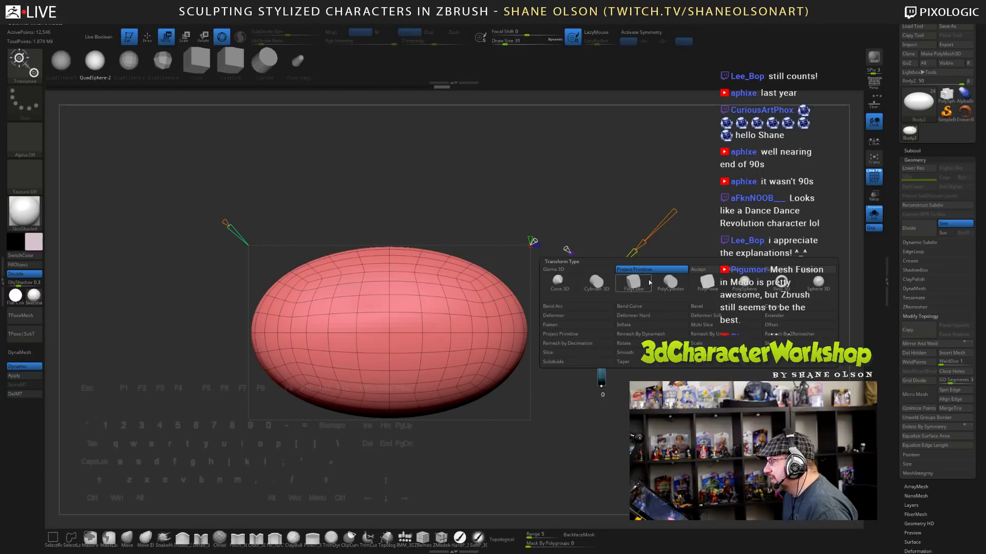
{"action": "left_click", "coordinate": [817, 270]}
{"action": "left_click_drag", "start_coordinate": [563, 267], "coordinate": [587, 236], "text": "alt"}
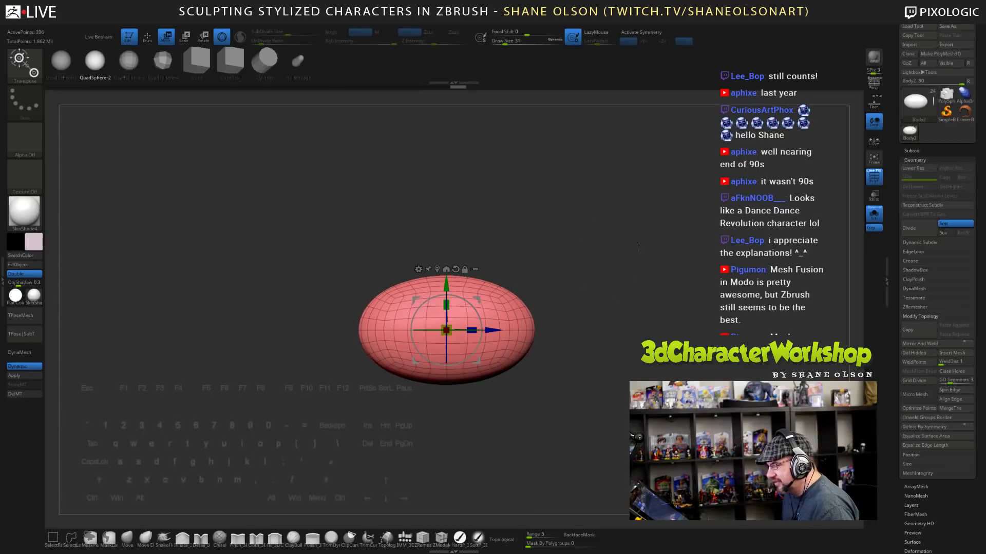
- Examine the thigh band's bow in the reference images, then return to the model
{"action": "key", "text": "shift+z"}
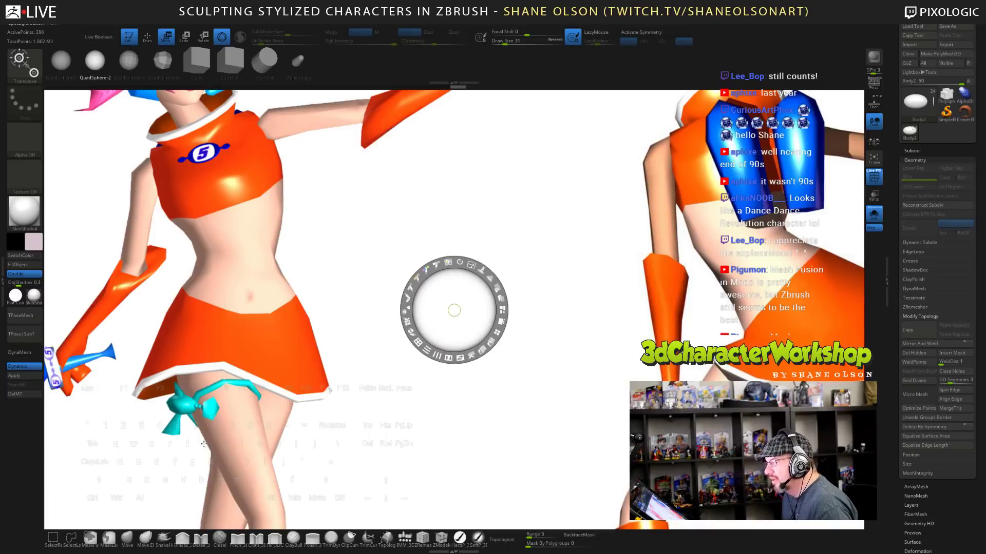
{"action": "key", "text": "z"}
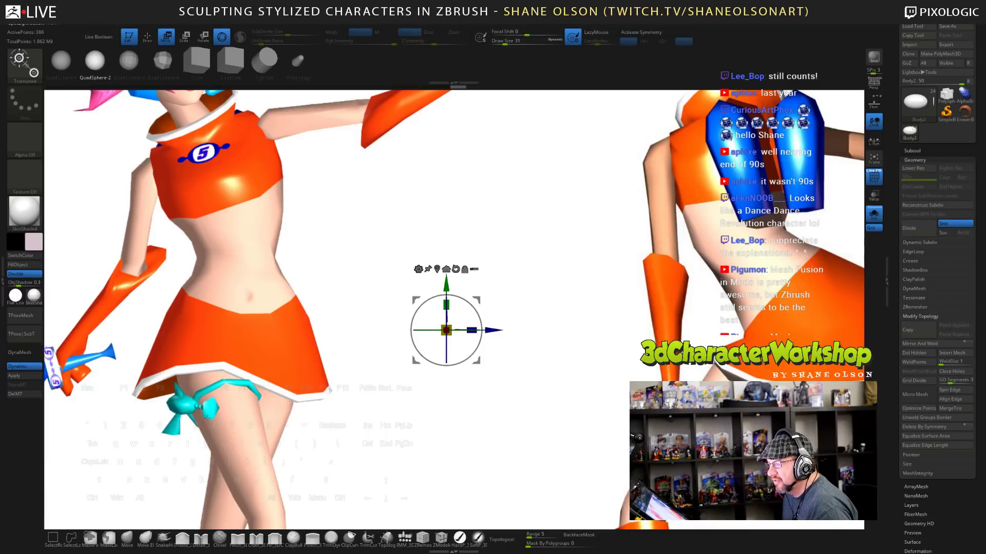
{"action": "key", "text": "shift+z"}
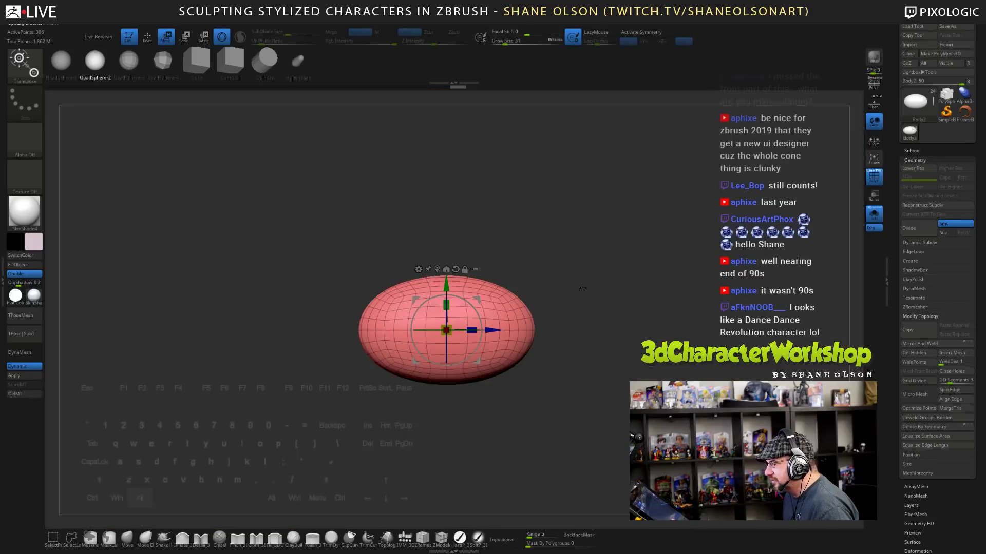
- Insert a small QuadSphere-2 mesh at the center of the ellipsoid's end, seen end-on
{"action": "left_click_drag", "start_coordinate": [651, 339], "coordinate": [628, 312], "text": "alt"}
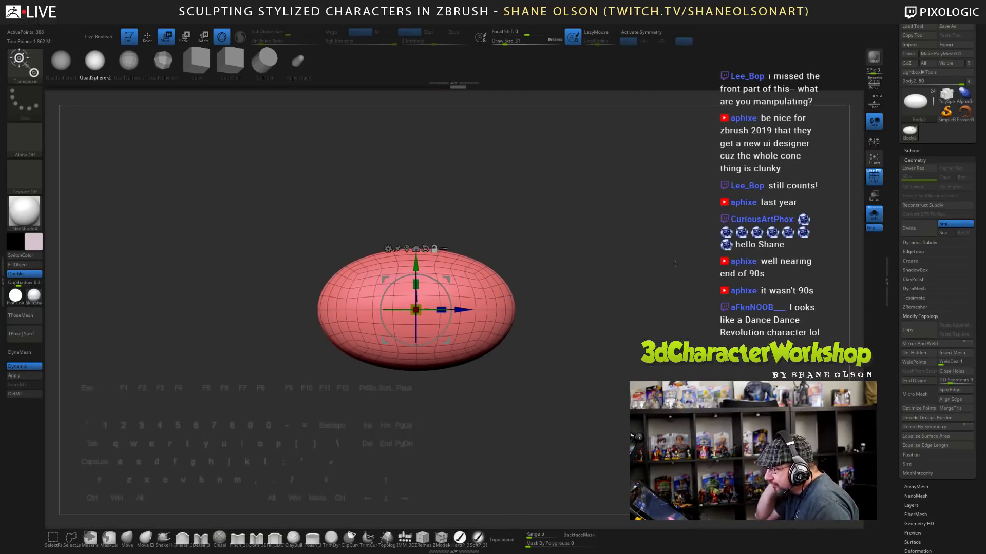
{"action": "left_click_drag", "start_coordinate": [561, 406], "coordinate": [572, 294], "text": "alt"}
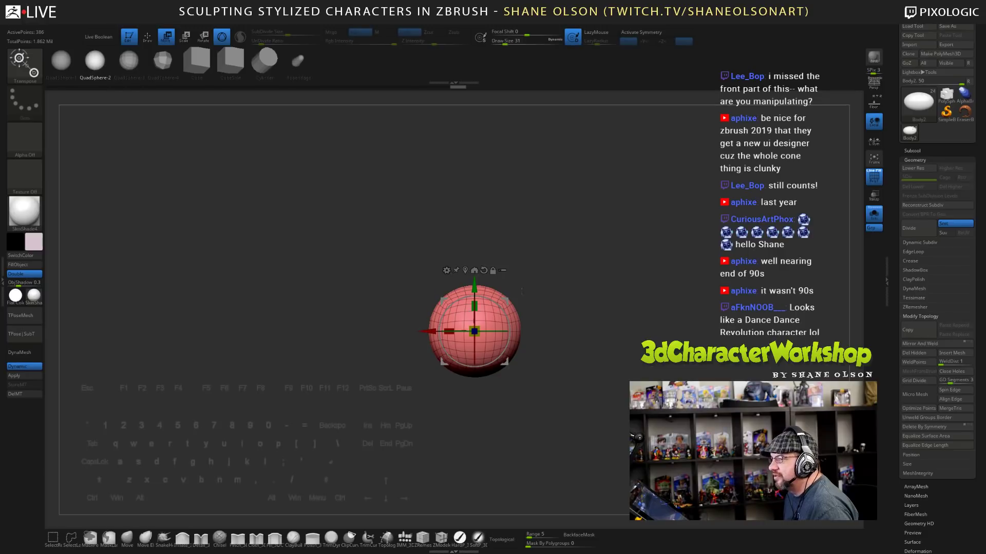
{"action": "key", "text": "q"}
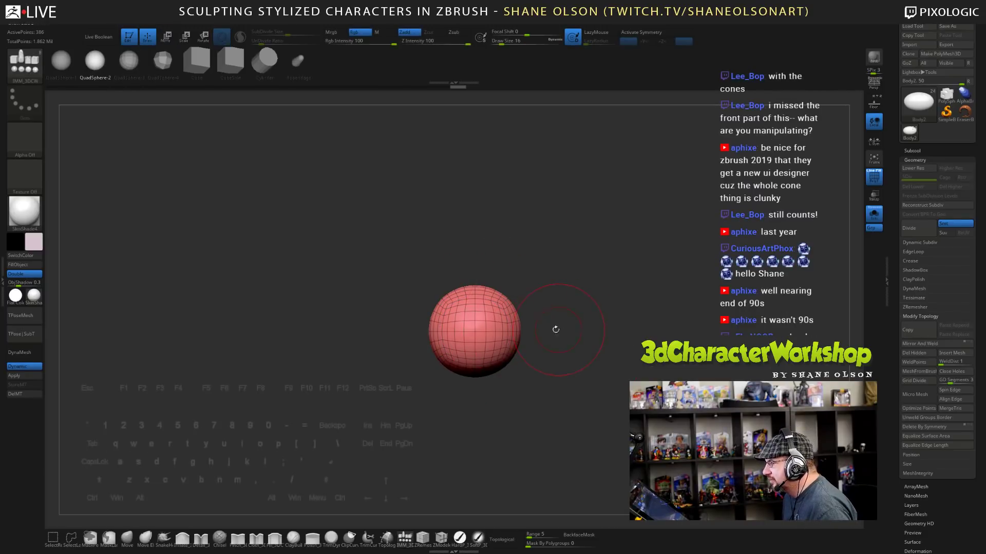
{"action": "left_click_drag", "start_coordinate": [474, 331], "coordinate": [475, 347]}
{"action": "left_click_drag", "start_coordinate": [566, 317], "coordinate": [714, 343], "text": "alt"}
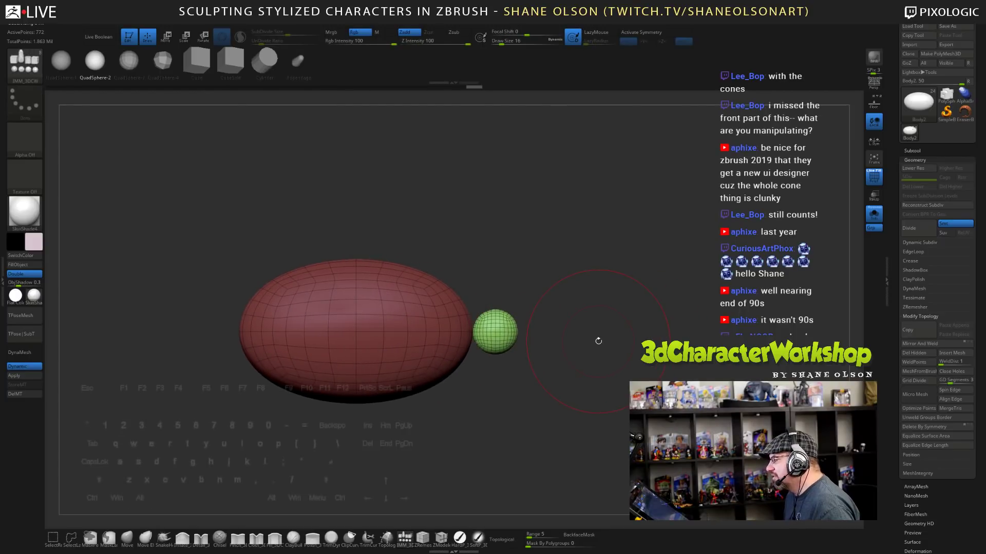
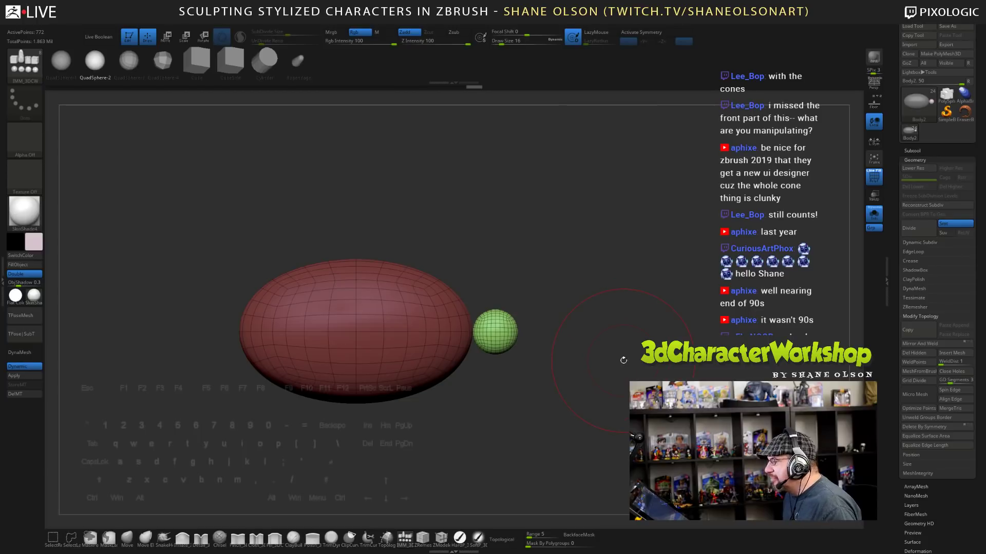
- Duplicate the small sphere outward along the Z axis so both copies sit side by side
{"action": "key", "text": "e"}
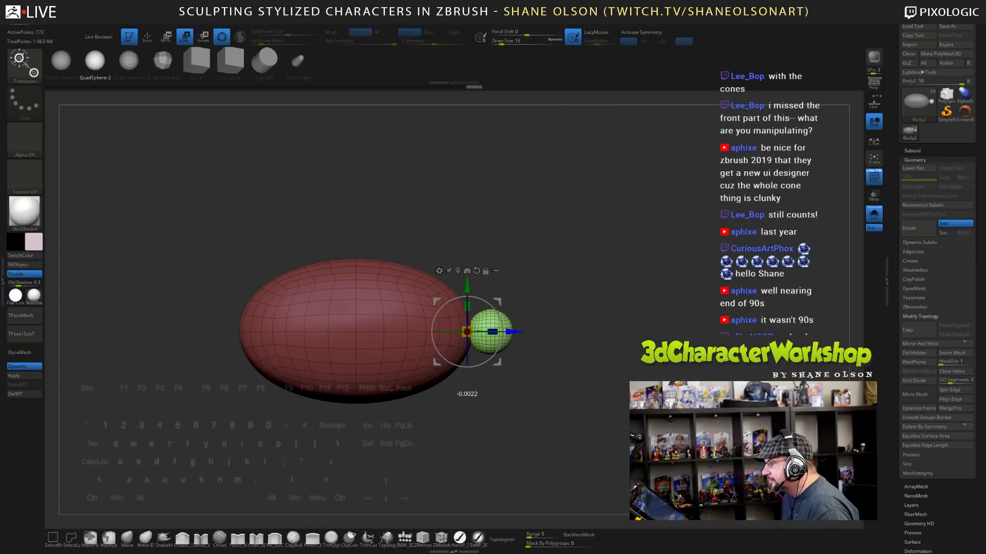
{"action": "left_click_drag", "start_coordinate": [509, 331], "coordinate": [551, 339], "text": "ctrl"}
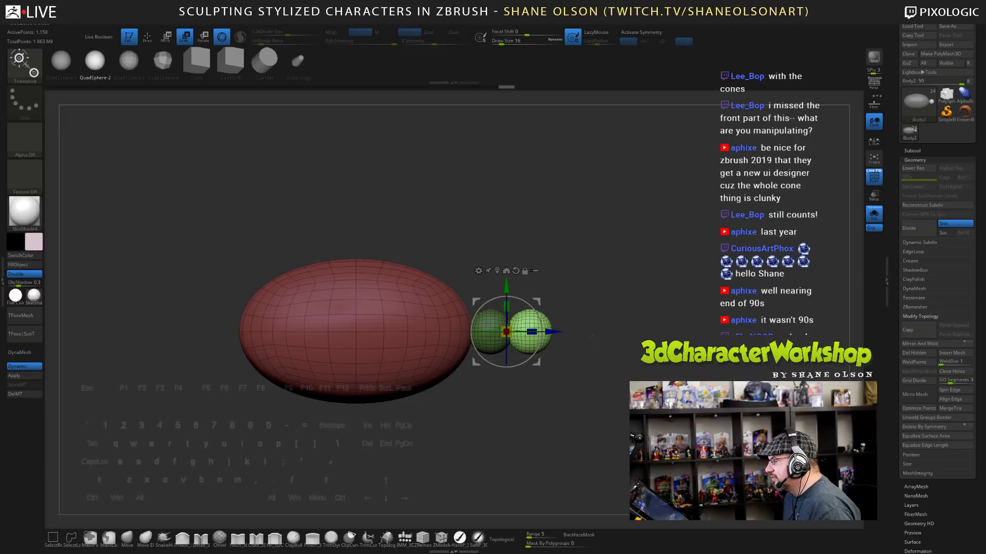
- Try the Cylinder mesh in place of the outermost small sphere, then switch back to QuadSphere-2
{"action": "right_click_drag", "start_coordinate": [667, 288], "coordinate": [683, 305], "text": "ctrl"}
{"action": "left_click", "coordinate": [264, 60]}
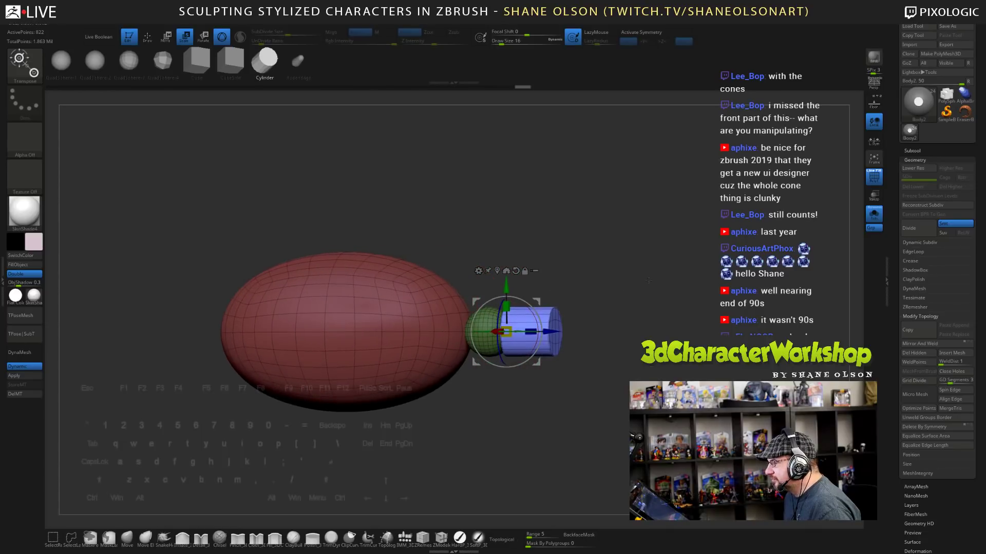
{"action": "left_click", "coordinate": [98, 60]}
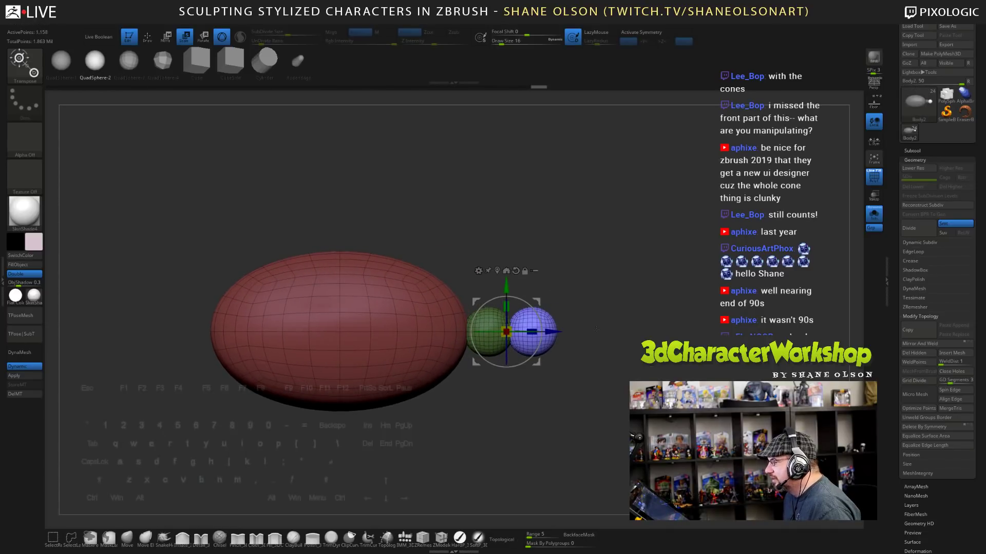
- Add another copy beyond the second small sphere along the Z axis and replace it with the Cylinder mesh
{"action": "left_click_drag", "start_coordinate": [557, 332], "coordinate": [600, 333], "text": "alt"}
{"action": "left_click", "coordinate": [265, 60]}
{"action": "right_click_drag", "start_coordinate": [601, 333], "coordinate": [548, 338], "text": "alt"}
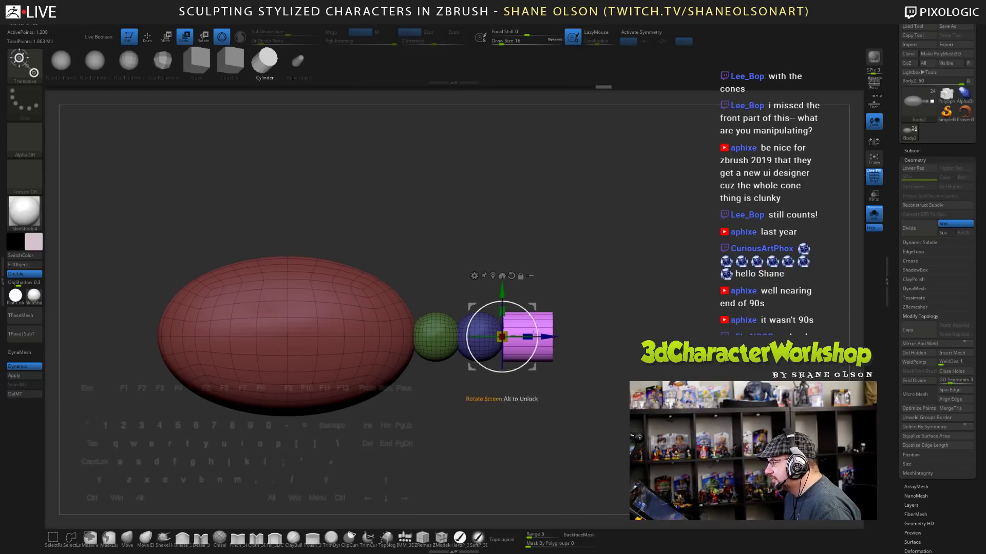
- Shape the cylinder into a cone flaring away from the spheres by masking one end and scaling, then clear the mask
{"action": "left_click_drag", "start_coordinate": [527, 337], "coordinate": [511, 337]}
{"action": "left_click_drag", "start_coordinate": [454, 241], "coordinate": [513, 403], "text": "ctrl"}
{"action": "mouse_move", "coordinate": [502, 337]}
{"action": "left_mouse_down"}
{"action": "mouse_move", "coordinate": [557, 320]}
{"action": "mouse_move", "coordinate": [562, 329]}
{"action": "mouse_move", "coordinate": [486, 339]}
{"action": "mouse_move", "coordinate": [499, 338]}
{"action": "left_mouse_up"}
{"action": "right_click_drag", "start_coordinate": [500, 369], "coordinate": [634, 351], "text": "ctrl"}
{"action": "right_click_drag", "start_coordinate": [635, 308], "coordinate": [636, 331], "text": "ctrl"}
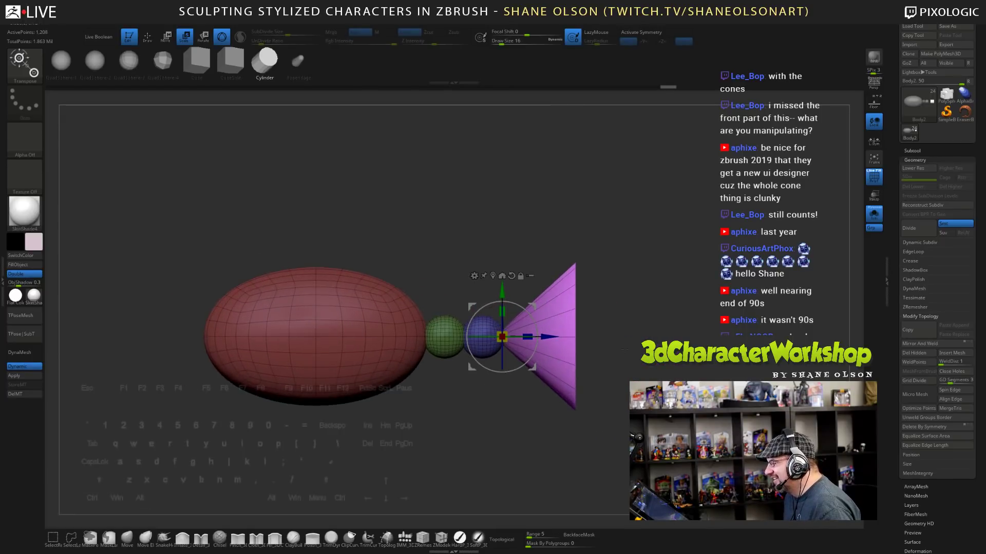
{"action": "left_click_drag", "start_coordinate": [634, 328], "coordinate": [631, 331], "text": "ctrl"}
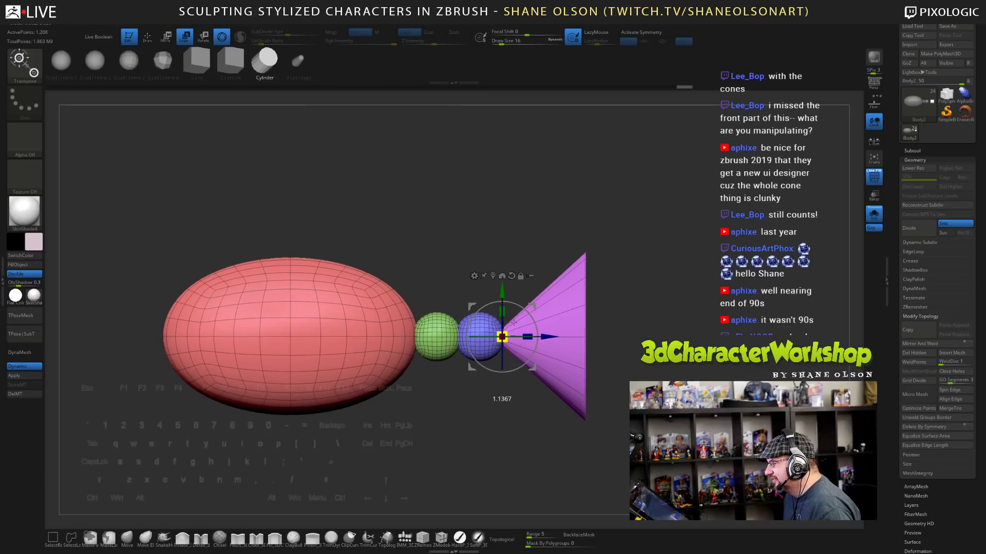
- Mask every piece except the cone, center the gizmo on the cone and reset the gizmo's orientation
{"action": "left_click", "coordinate": [569, 274], "text": "ctrl"}
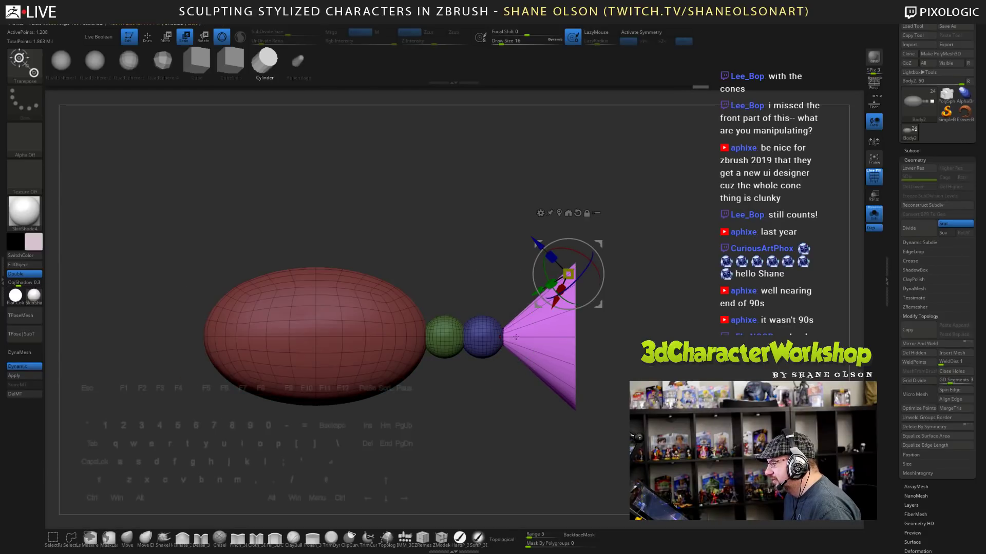
{"action": "left_click", "coordinate": [628, 319], "text": "ctrl"}
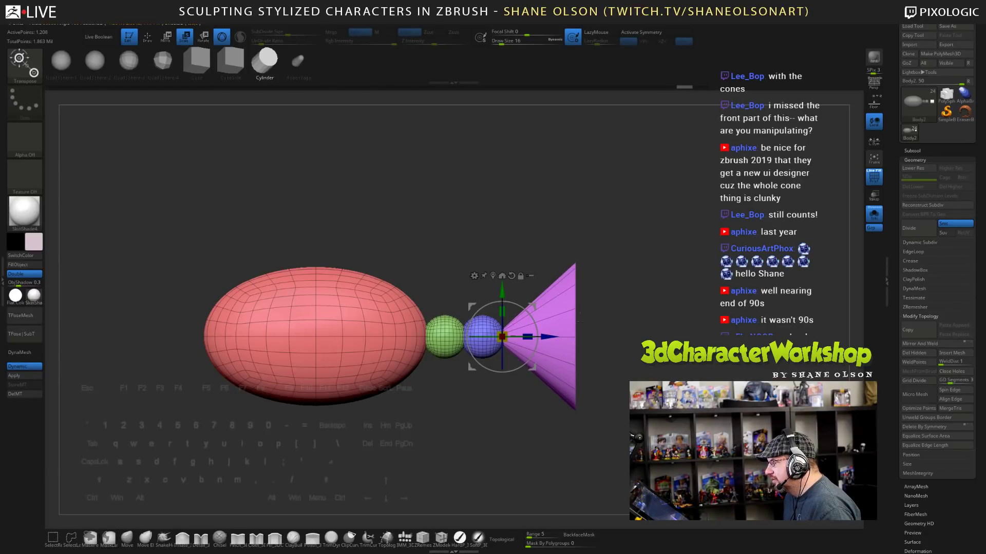
{"action": "left_click", "coordinate": [517, 332], "text": "ctrl"}
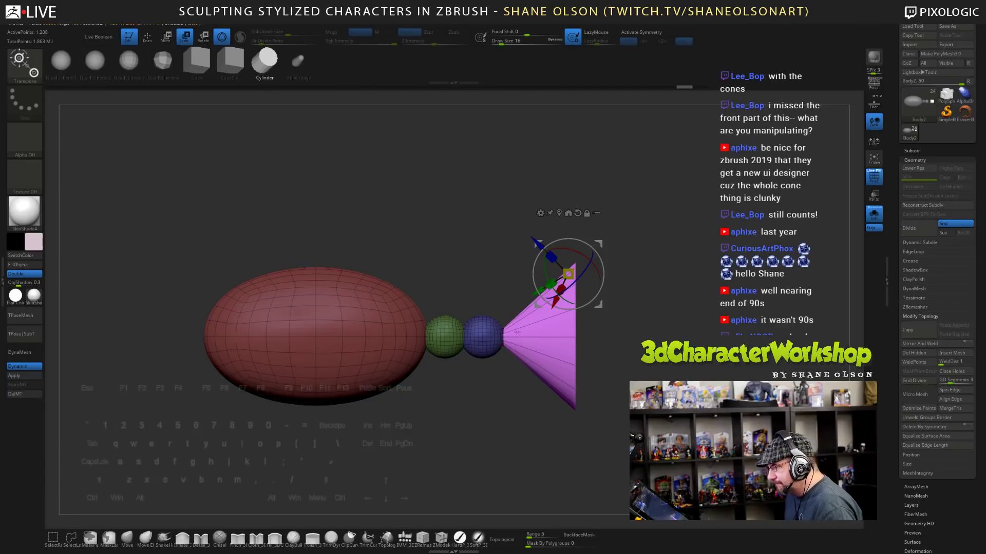
{"action": "left_click_drag", "start_coordinate": [624, 341], "coordinate": [596, 343], "text": "alt"}
{"action": "left_click", "coordinate": [530, 215]}
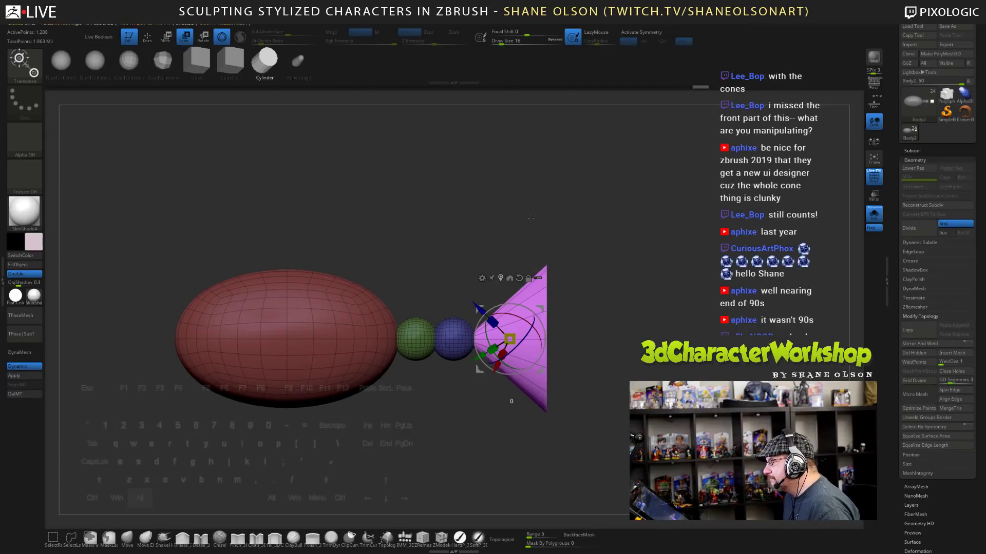
{"action": "left_click", "coordinate": [519, 278], "text": "alt"}
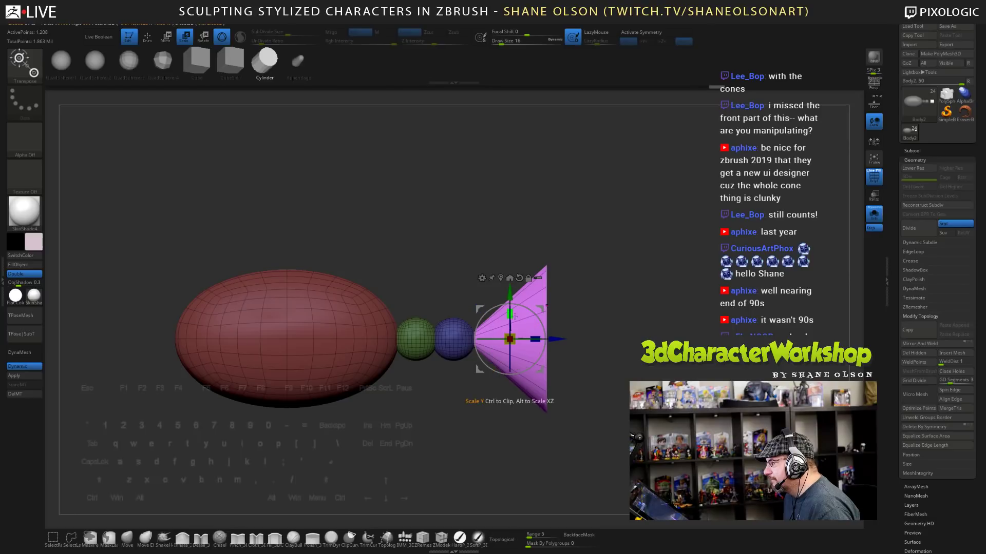
{"action": "left_click_drag", "start_coordinate": [510, 338], "coordinate": [544, 321]}
{"action": "left_click_drag", "start_coordinate": [623, 343], "coordinate": [644, 359], "text": "alt"}
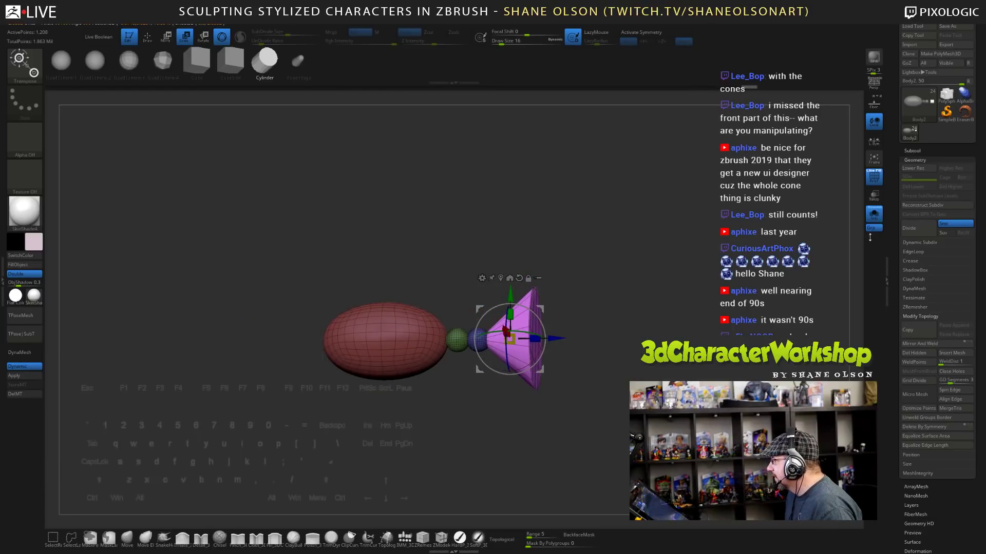
- Show the rest of the character to compare the bow pieces with the thigh band, then isolate the bow pieces again
{"action": "left_click", "coordinate": [873, 214]}
{"action": "left_click_drag", "start_coordinate": [696, 380], "coordinate": [618, 359]}
{"action": "left_click", "coordinate": [873, 214]}
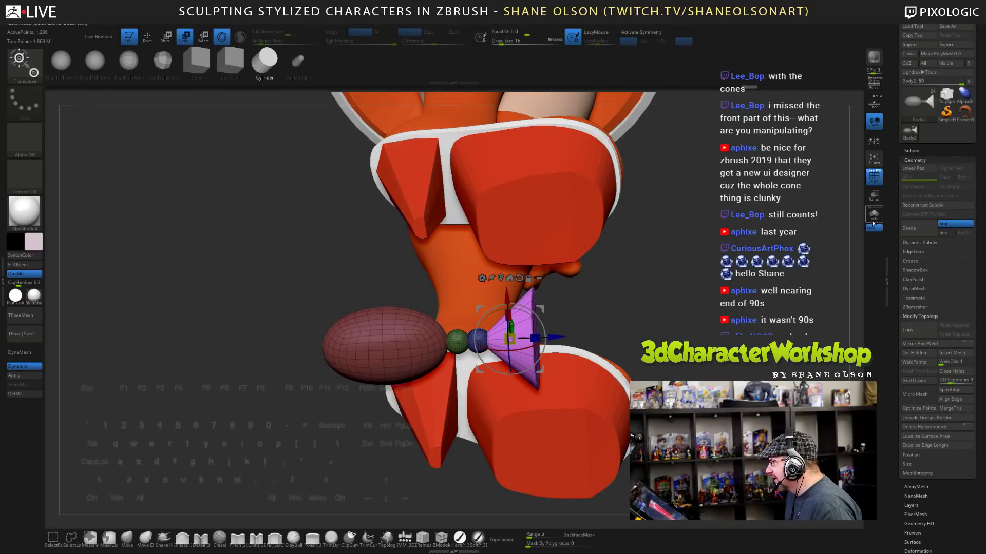
{"action": "left_click", "coordinate": [239, 53]}
{"action": "key", "text": "ctrl+z"}
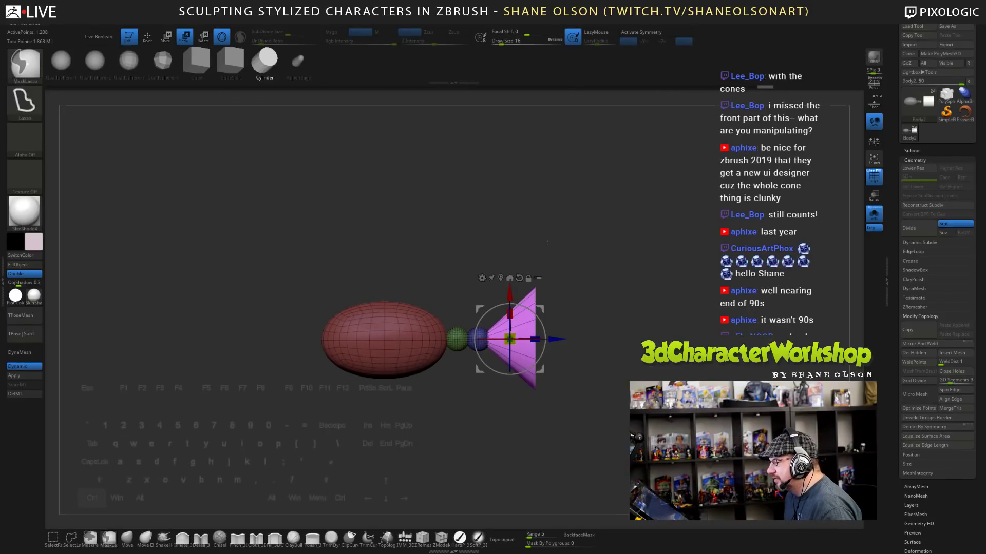
{"action": "left_click", "coordinate": [482, 278]}
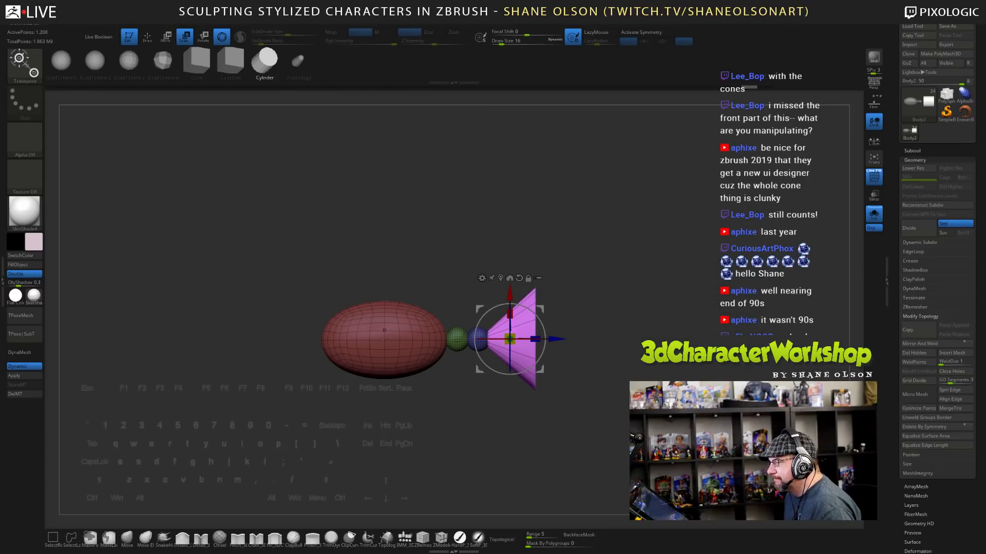
- Insert a Cylinder mesh on the ellipsoid near the end away from the spheres and flatten it along the Y axis
{"action": "key", "text": "q"}
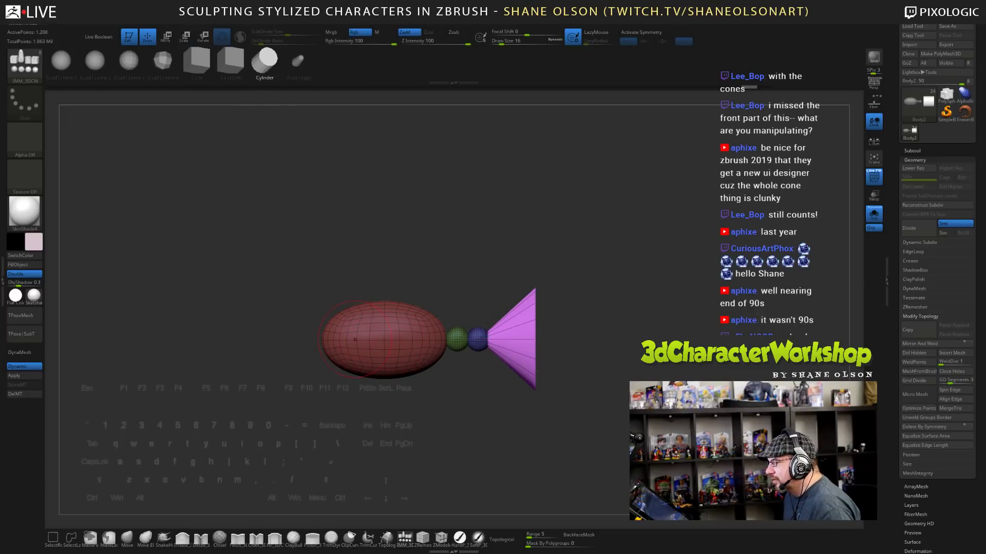
{"action": "left_click_drag", "start_coordinate": [356, 340], "coordinate": [355, 391]}
{"action": "key", "text": "w"}
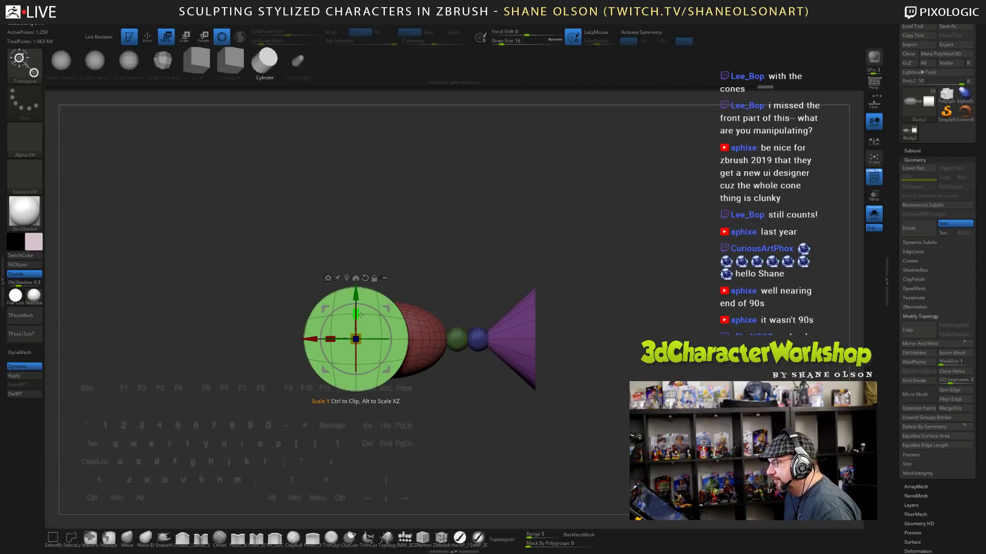
{"action": "left_click_drag", "start_coordinate": [358, 313], "coordinate": [363, 362]}
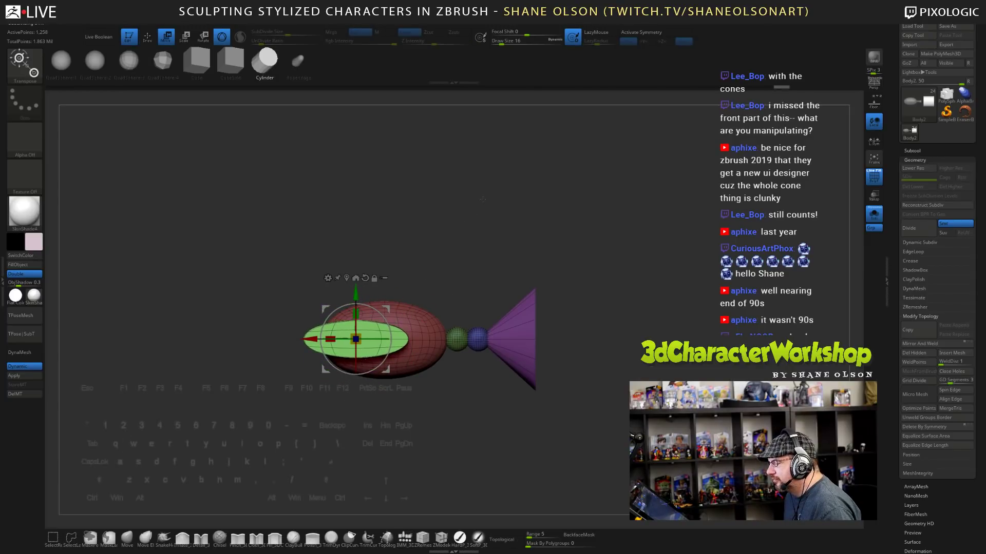
- Mask the flattened cylinder's outer end and scale its inner end narrower in width and thickness to form a taper
{"action": "left_click_drag", "start_coordinate": [483, 198], "coordinate": [562, 240], "text": "shift"}
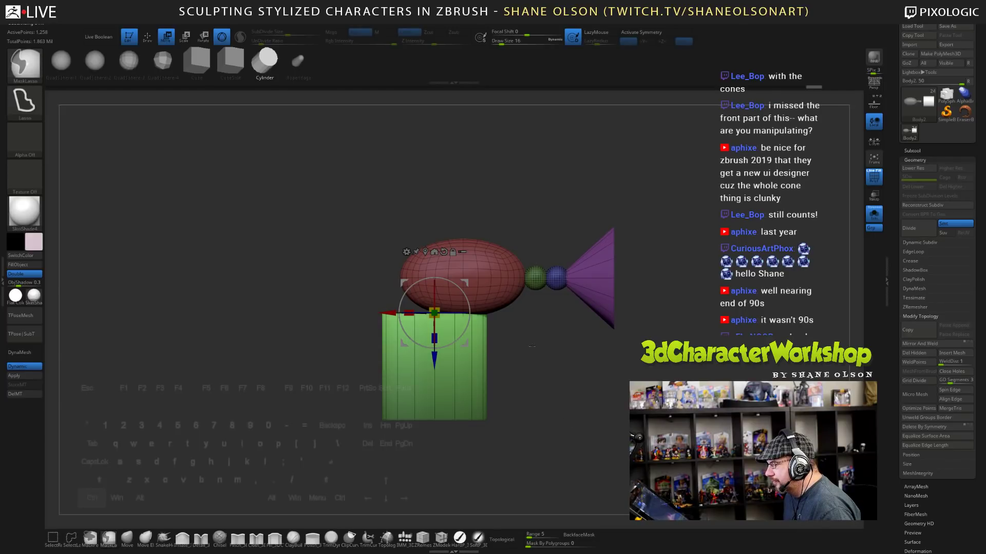
{"action": "key", "text": "ctrl"}
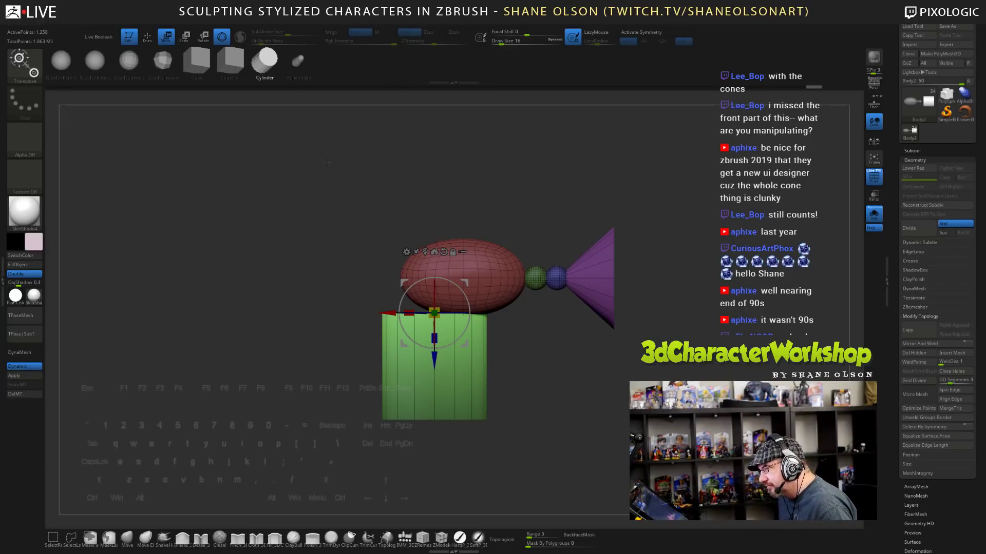
{"action": "left_click_drag", "start_coordinate": [327, 163], "coordinate": [265, 257], "text": "alt"}
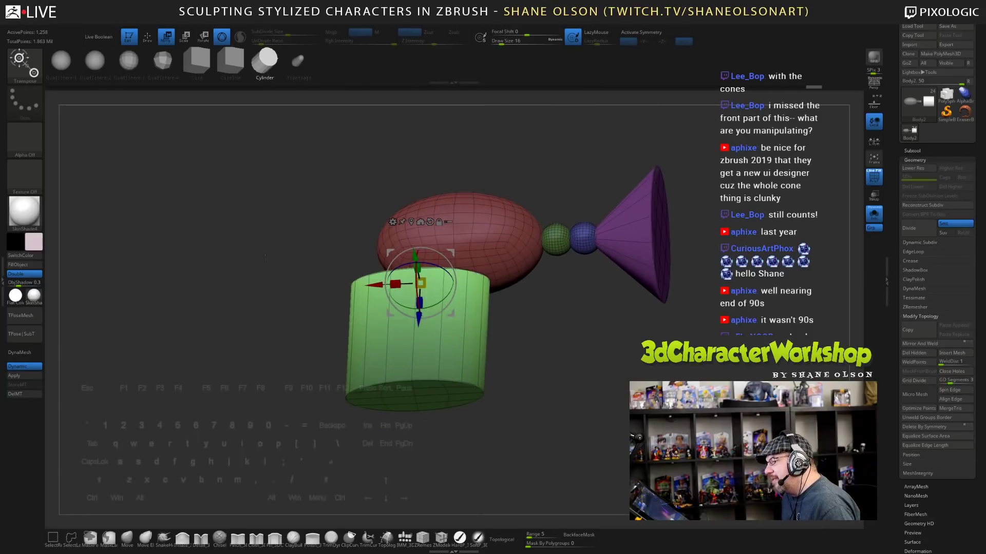
{"action": "left_click_drag", "start_coordinate": [343, 358], "coordinate": [257, 248], "text": "alt"}
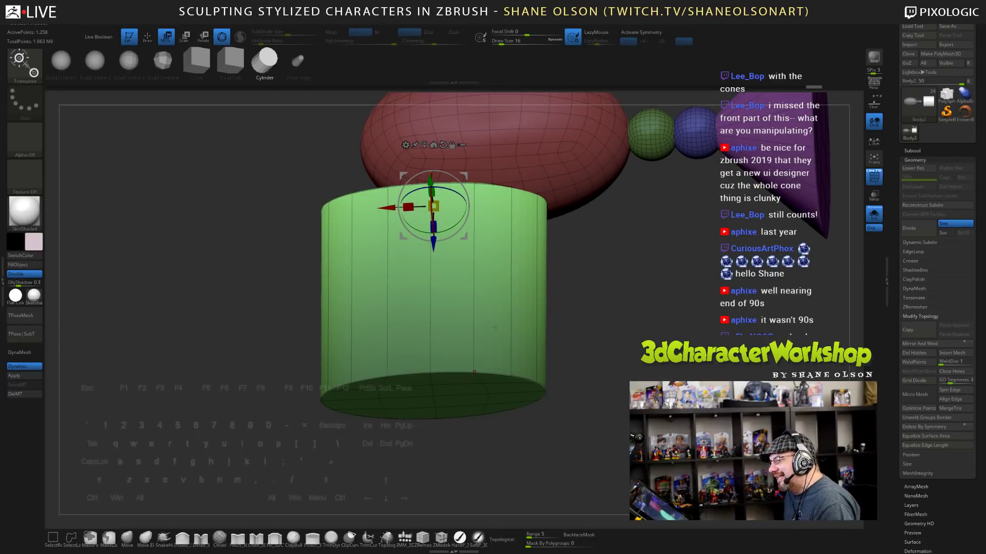
{"action": "left_click_drag", "start_coordinate": [596, 286], "coordinate": [642, 313], "text": "shift"}
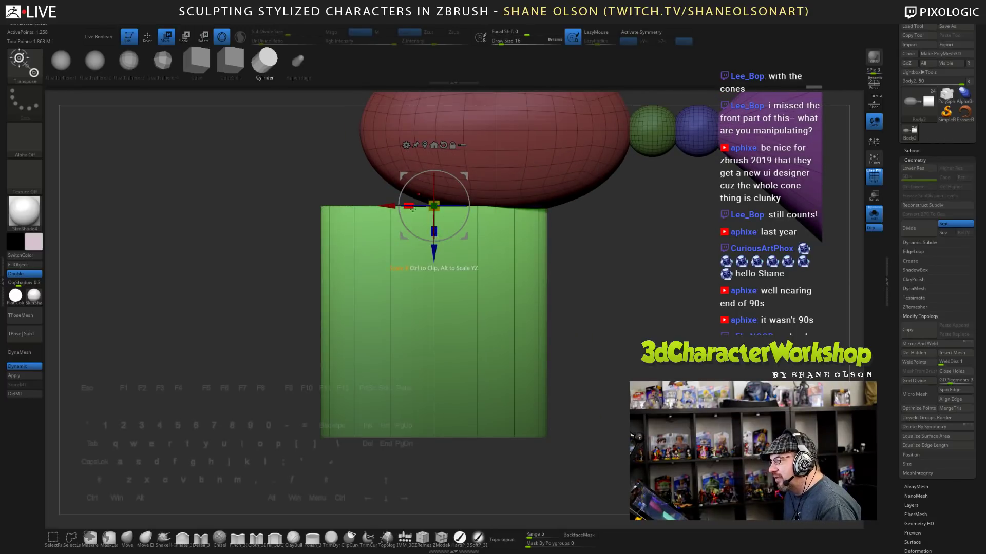
{"action": "left_click_drag", "start_coordinate": [435, 232], "coordinate": [462, 225], "text": "alt"}
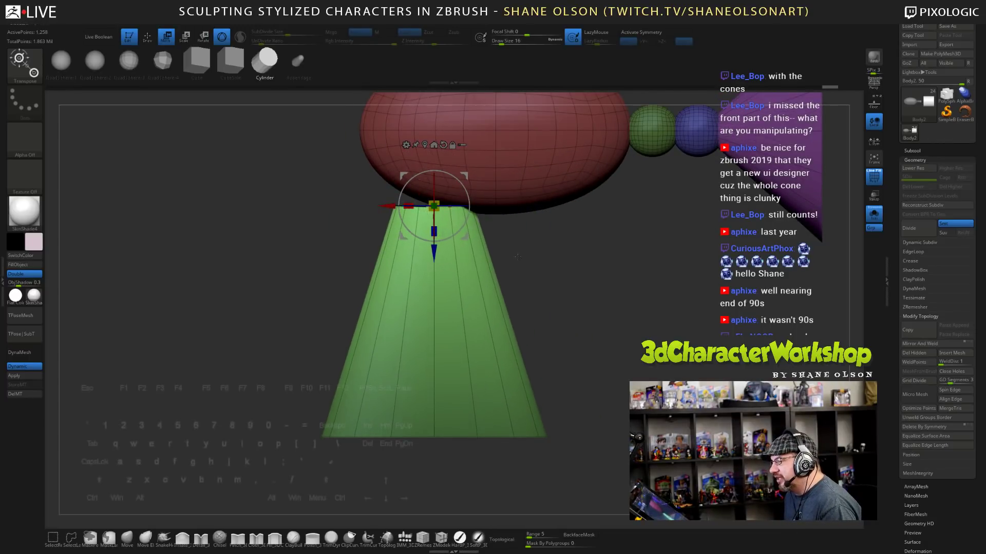
{"action": "left_click_drag", "start_coordinate": [549, 279], "coordinate": [605, 283]}
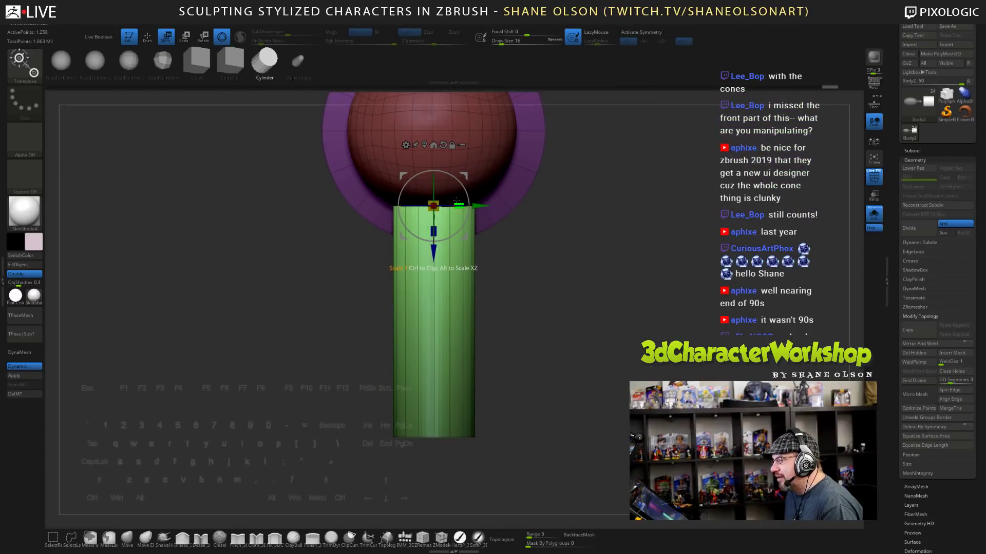
{"action": "left_click_drag", "start_coordinate": [458, 205], "coordinate": [442, 199]}
{"action": "left_click_drag", "start_coordinate": [560, 246], "coordinate": [480, 241]}
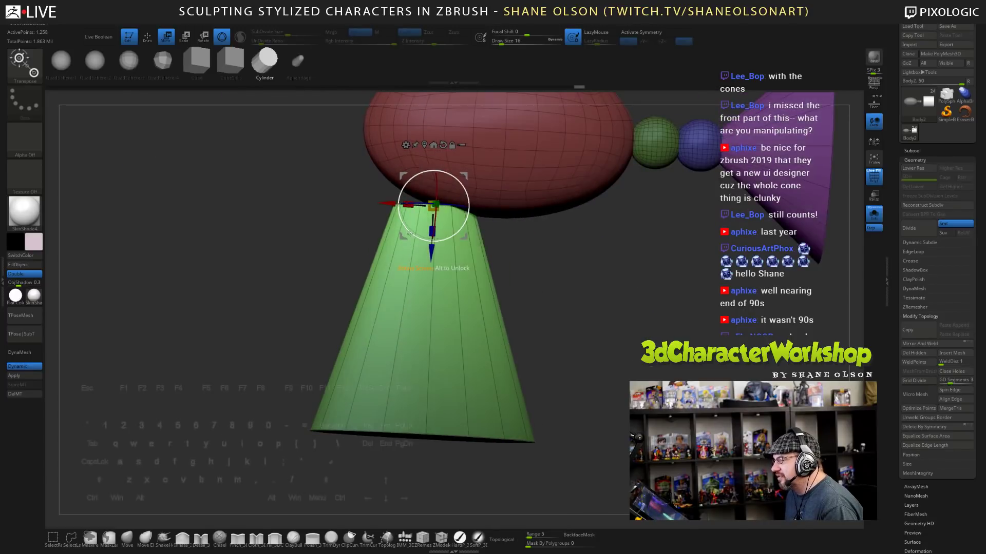
{"action": "left_click_drag", "start_coordinate": [629, 339], "coordinate": [484, 355], "text": "shift"}
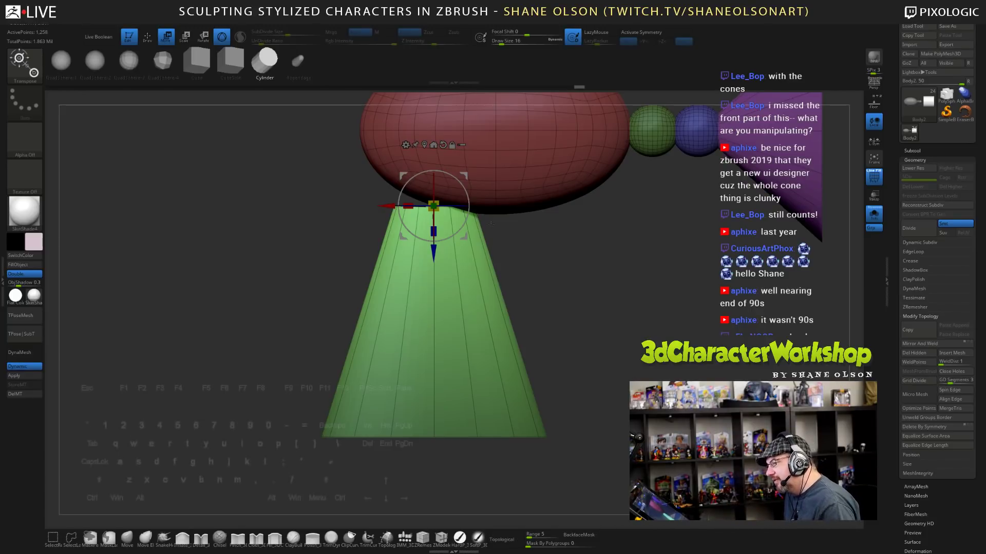
- Tilt the tapered piece's narrow end to follow the ellipsoid's surface, move it closer to the ellipsoid and clear the mask
{"action": "left_click_drag", "start_coordinate": [553, 253], "coordinate": [550, 255], "text": "alt"}
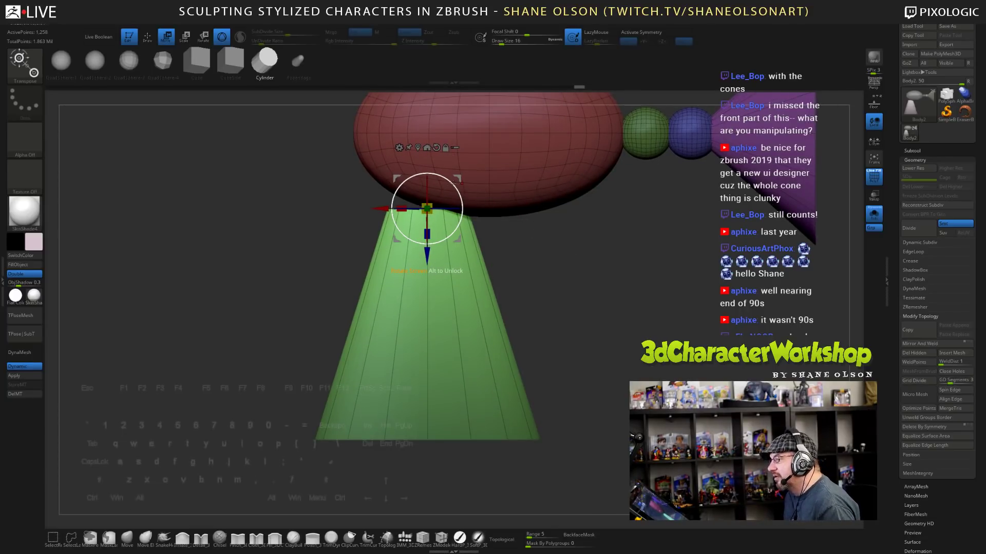
{"action": "left_click_drag", "start_coordinate": [454, 183], "coordinate": [461, 195]}
{"action": "left_click_drag", "start_coordinate": [410, 251], "coordinate": [413, 242]}
{"action": "left_click_drag", "start_coordinate": [462, 216], "coordinate": [595, 368]}
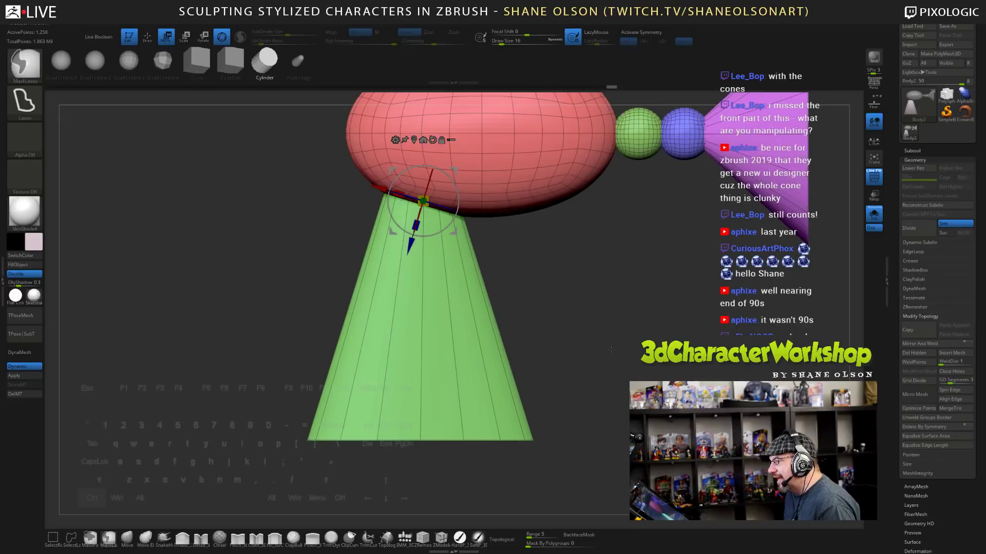
- Mask every piece except the tapered one and scale it slightly thinner along the Y axis
{"action": "left_click_drag", "start_coordinate": [403, 192], "coordinate": [401, 194]}
{"action": "left_click_drag", "start_coordinate": [517, 264], "coordinate": [626, 260]}
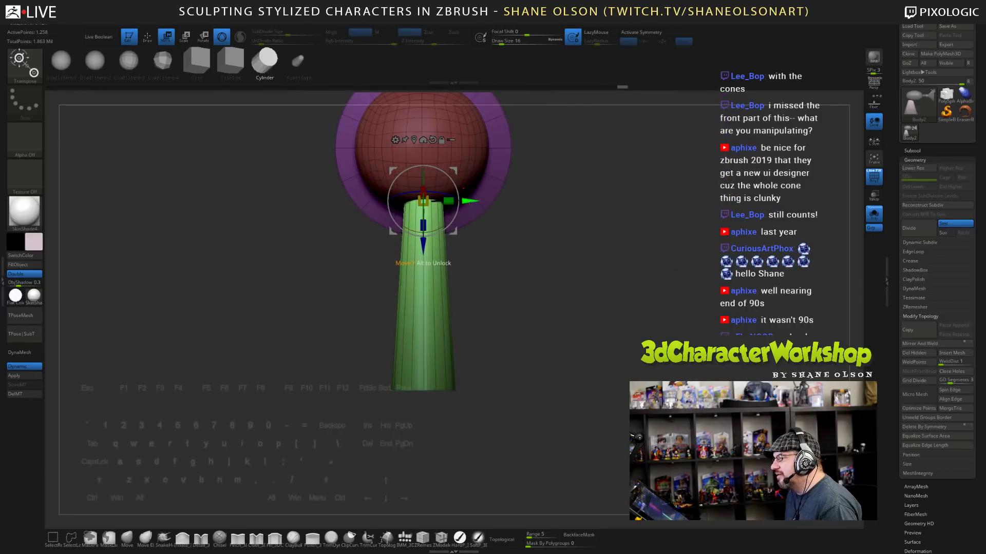
{"action": "left_click_drag", "start_coordinate": [449, 201], "coordinate": [443, 201]}
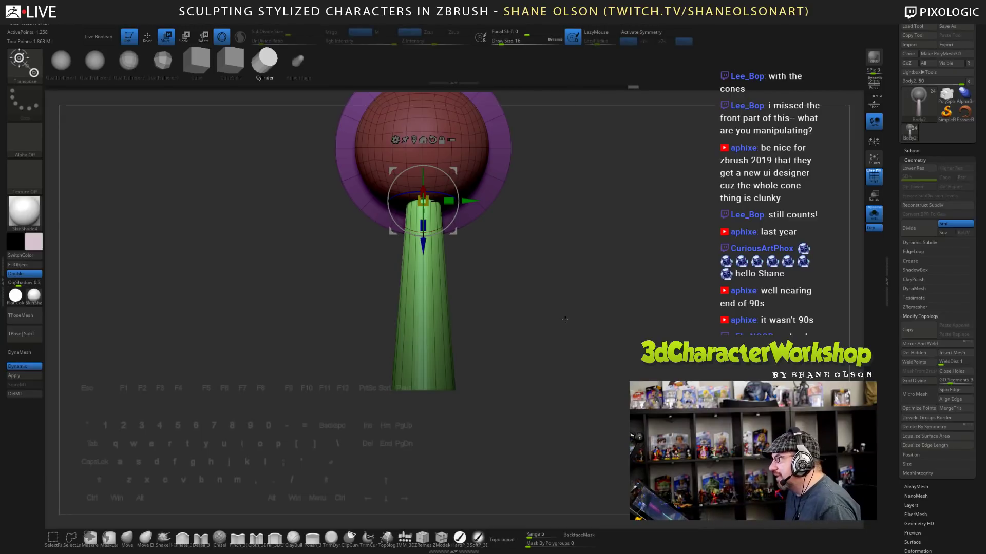
- Isolate the tapered piece's outer end with a mask, center the gizmo there, thicken and tilt the end, then clear the mask
{"action": "left_click_drag", "start_coordinate": [571, 297], "coordinate": [552, 313], "text": "alt"}
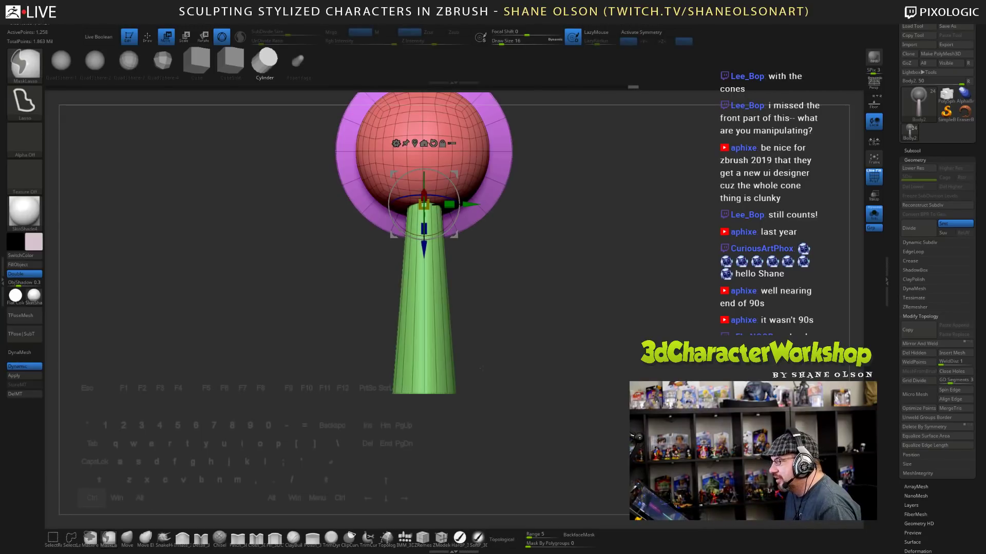
{"action": "mouse_move", "coordinate": [346, 363]}
{"action": "left_mouse_down", "text": "ctrl"}
{"action": "mouse_move", "coordinate": [347, 445]}
{"action": "mouse_move", "coordinate": [595, 349]}
{"action": "mouse_move", "coordinate": [586, 307]}
{"action": "mouse_move", "coordinate": [637, 328]}
{"action": "mouse_move", "coordinate": [599, 331]}
{"action": "mouse_move", "coordinate": [662, 331]}
{"action": "left_mouse_up", "text": "ctrl"}
{"action": "left_click", "coordinate": [596, 349], "text": "ctrl"}
{"action": "left_click", "coordinate": [407, 352], "text": "alt"}
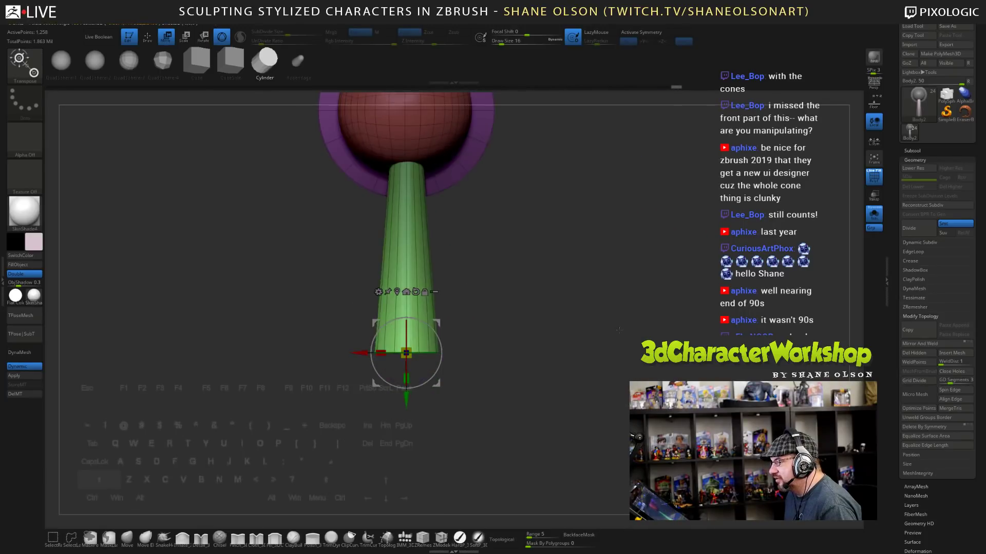
{"action": "left_click_drag", "start_coordinate": [380, 352], "coordinate": [368, 350]}
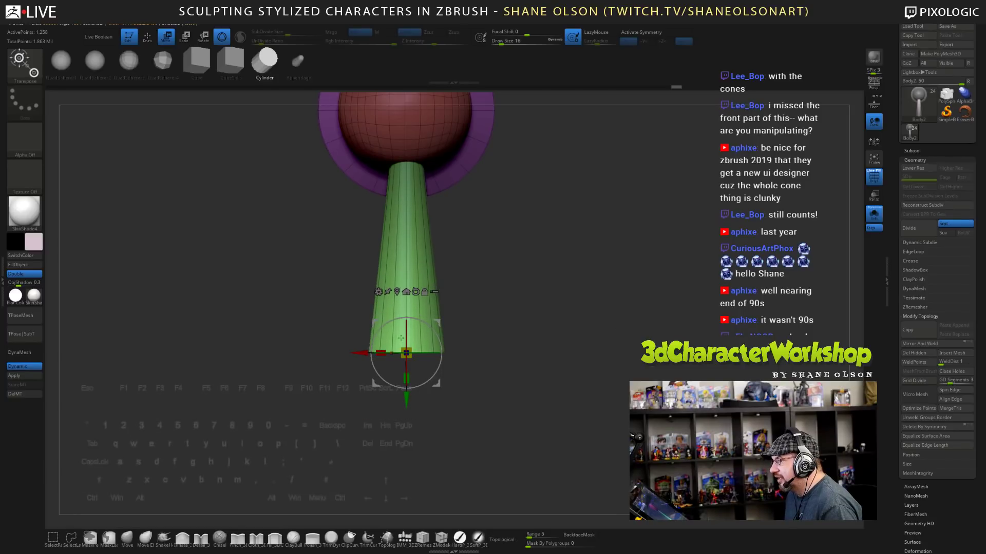
{"action": "left_click_drag", "start_coordinate": [595, 288], "coordinate": [571, 303], "text": "alt"}
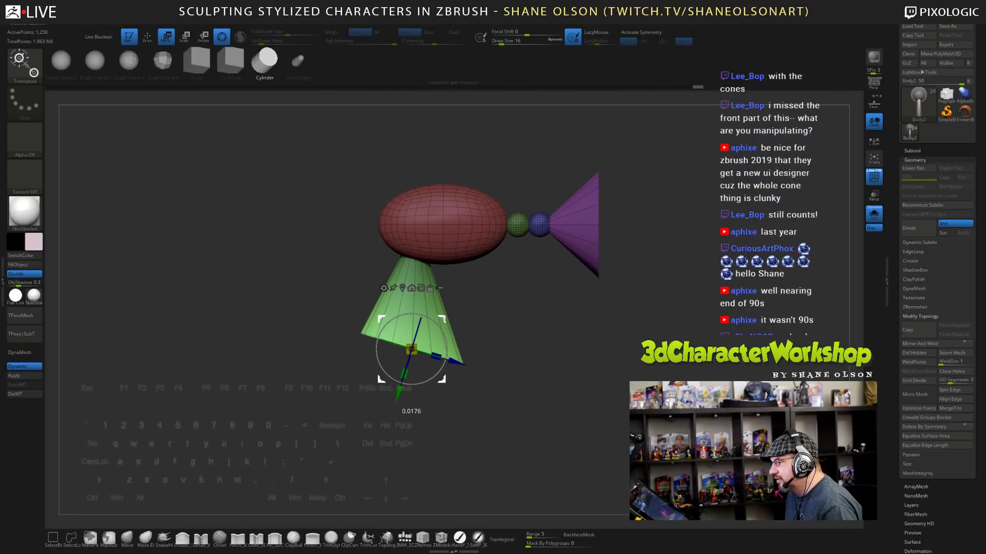
{"action": "left_click_drag", "start_coordinate": [524, 291], "coordinate": [524, 325], "text": "alt"}
{"action": "mouse_move", "coordinate": [524, 325]}
{"action": "left_mouse_down"}
{"action": "mouse_move", "coordinate": [667, 326]}
{"action": "mouse_move", "coordinate": [541, 325]}
{"action": "mouse_move", "coordinate": [533, 362]}
{"action": "mouse_move", "coordinate": [567, 362]}
{"action": "mouse_move", "coordinate": [554, 352]}
{"action": "mouse_move", "coordinate": [516, 363]}
{"action": "mouse_move", "coordinate": [592, 408]}
{"action": "left_mouse_up"}
- Examine the bow pieces from several angles with the polyframe hidden, then show the polyframe again
{"action": "key", "text": "shift+f"}
{"action": "key", "text": "q"}
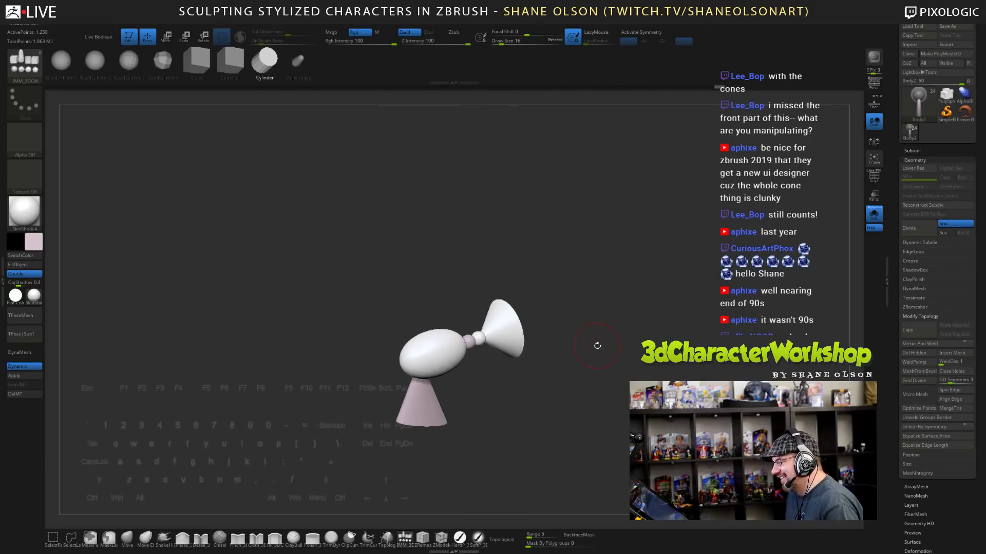
{"action": "left_click_drag", "start_coordinate": [597, 346], "coordinate": [498, 404]}
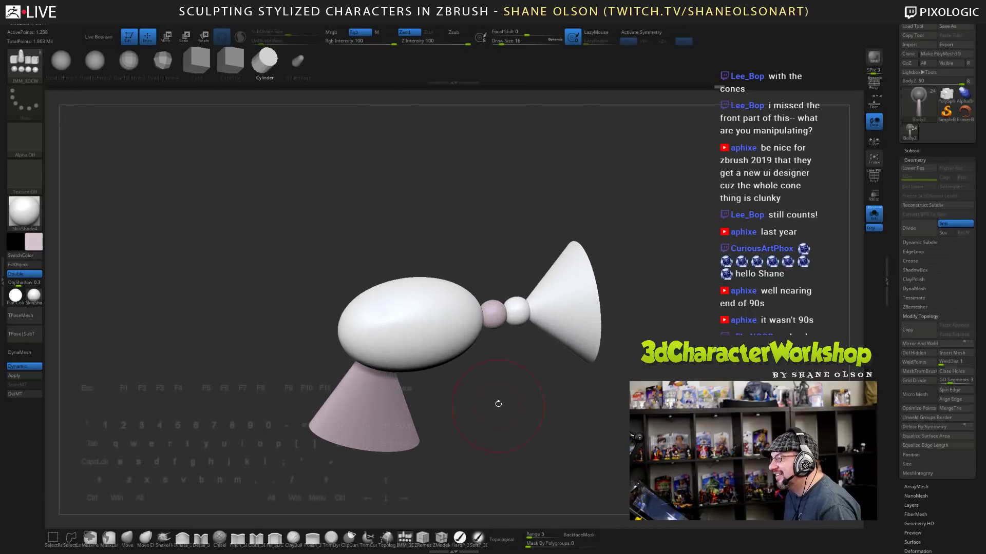
{"action": "left_click_drag", "start_coordinate": [425, 228], "coordinate": [418, 360]}
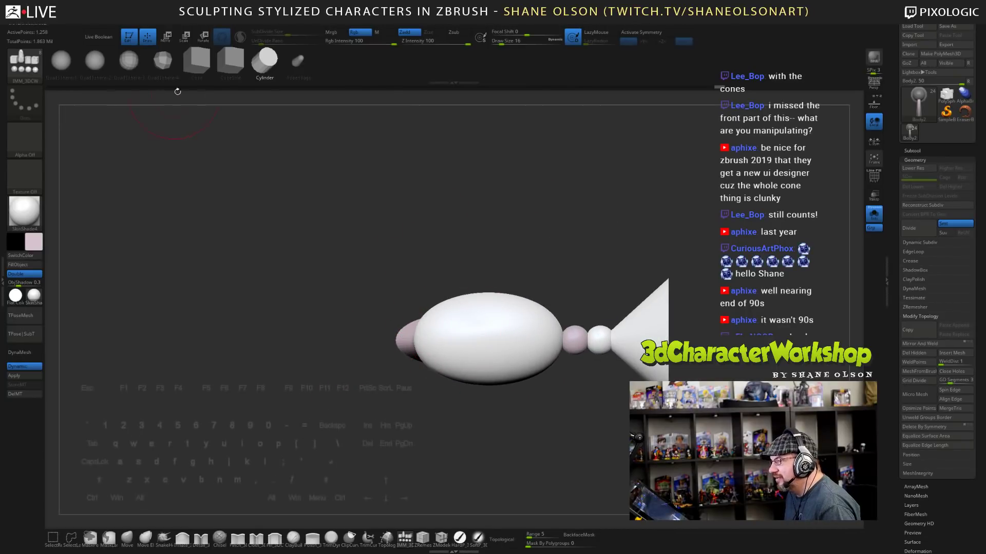
{"action": "key", "text": "shift+f"}
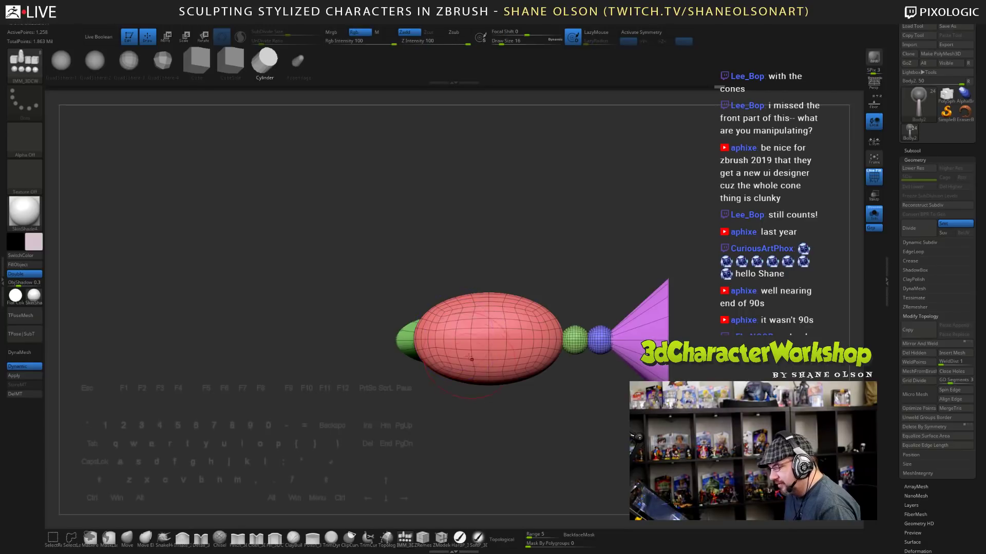
- Insert another cylinder on the ellipsoid's opposite side from the tapered piece and scale it thinner along the Y axis
{"action": "left_click_drag", "start_coordinate": [455, 339], "coordinate": [455, 350]}
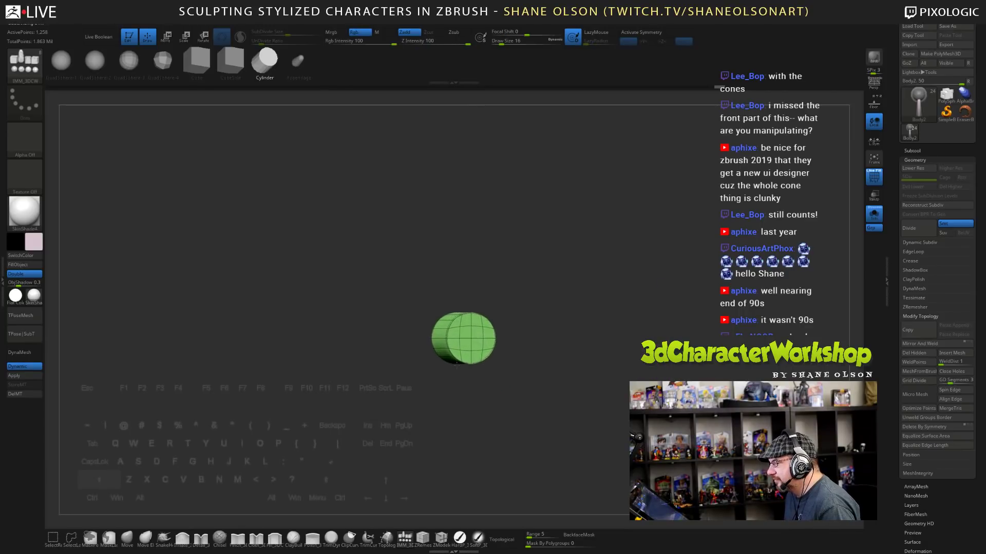
{"action": "left_click_drag", "start_coordinate": [581, 370], "coordinate": [598, 309], "text": "shift"}
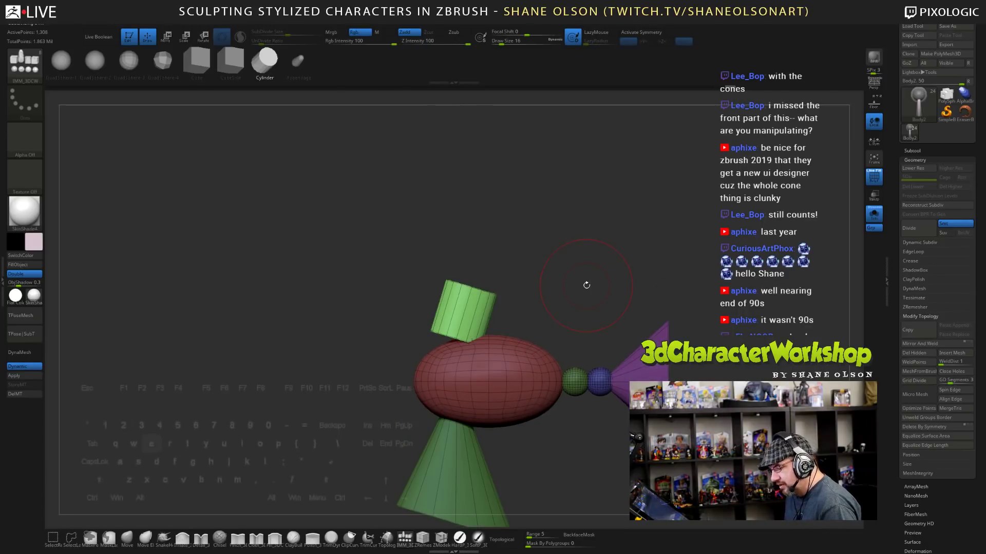
{"action": "key", "text": "e"}
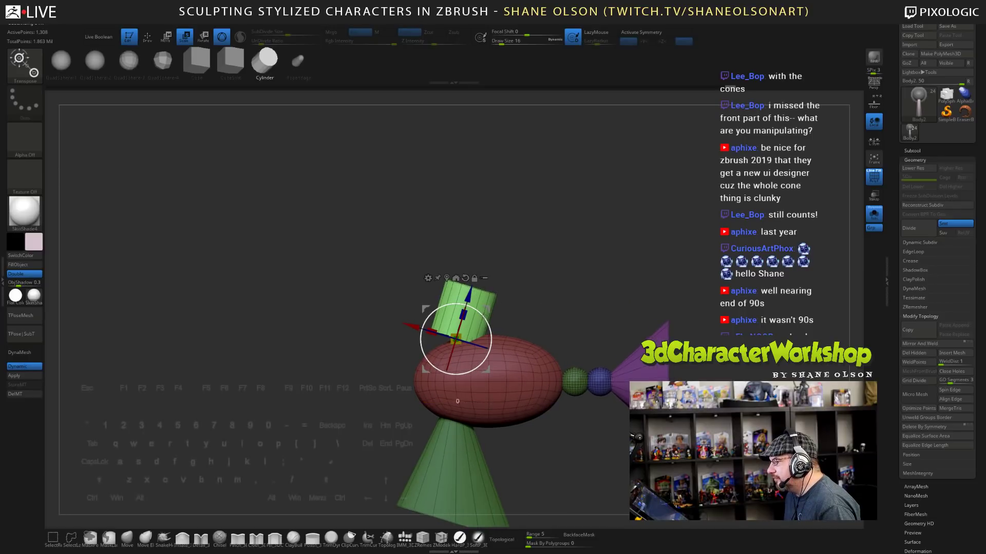
{"action": "left_click_drag", "start_coordinate": [494, 296], "coordinate": [532, 292], "text": "shift"}
{"action": "left_click_drag", "start_coordinate": [432, 338], "coordinate": [442, 339]}
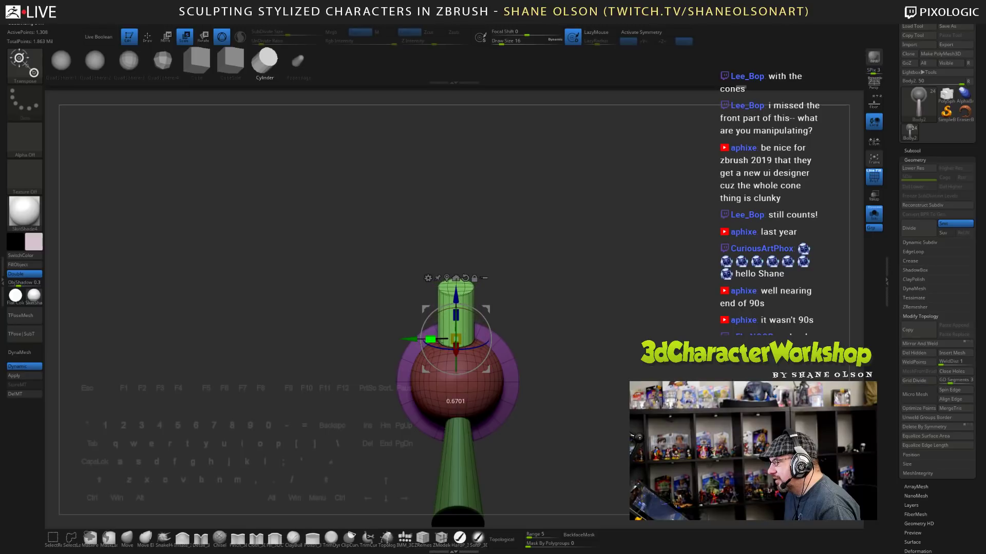
- Switch from the gizmo to drawing with the new cylinder's outer end in view and reduce the brush size to 11
{"action": "right_click_drag", "start_coordinate": [536, 272], "coordinate": [547, 291], "text": "ctrl"}
{"action": "left_click_drag", "start_coordinate": [546, 291], "coordinate": [489, 317], "text": "shift"}
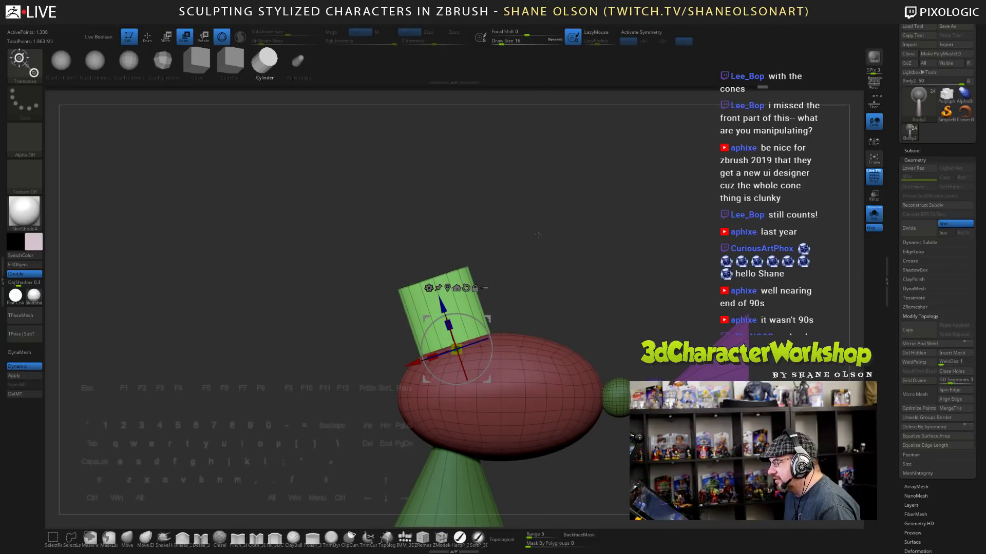
{"action": "right_click_drag", "start_coordinate": [534, 223], "coordinate": [549, 242], "text": "ctrl"}
{"action": "left_click_drag", "start_coordinate": [550, 238], "coordinate": [490, 232]}
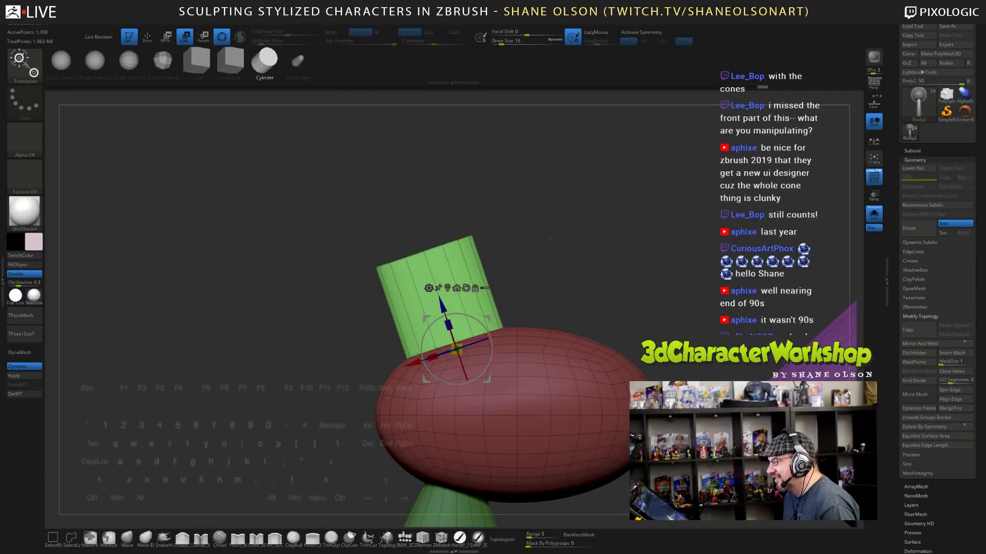
{"action": "key", "text": "ctrl"}
{"action": "mouse_move", "coordinate": [338, 341]}
{"action": "left_mouse_down", "text": "ctrl"}
{"action": "mouse_move", "coordinate": [579, 281]}
{"action": "mouse_move", "coordinate": [577, 267]}
{"action": "left_mouse_up", "text": "ctrl"}
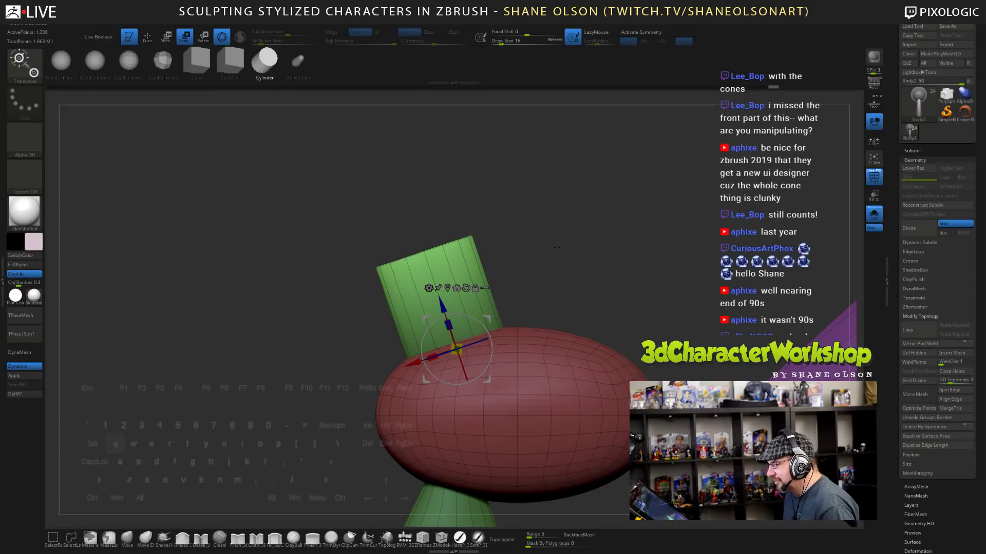
{"action": "key", "text": "q"}
{"action": "key", "text": "shift"}
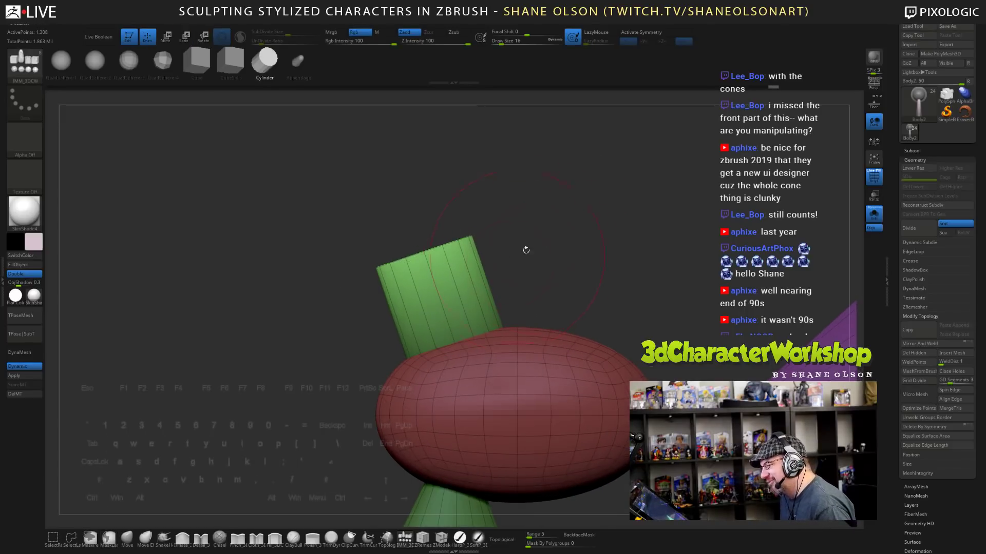
{"action": "left_click_drag", "start_coordinate": [526, 250], "coordinate": [464, 241]}
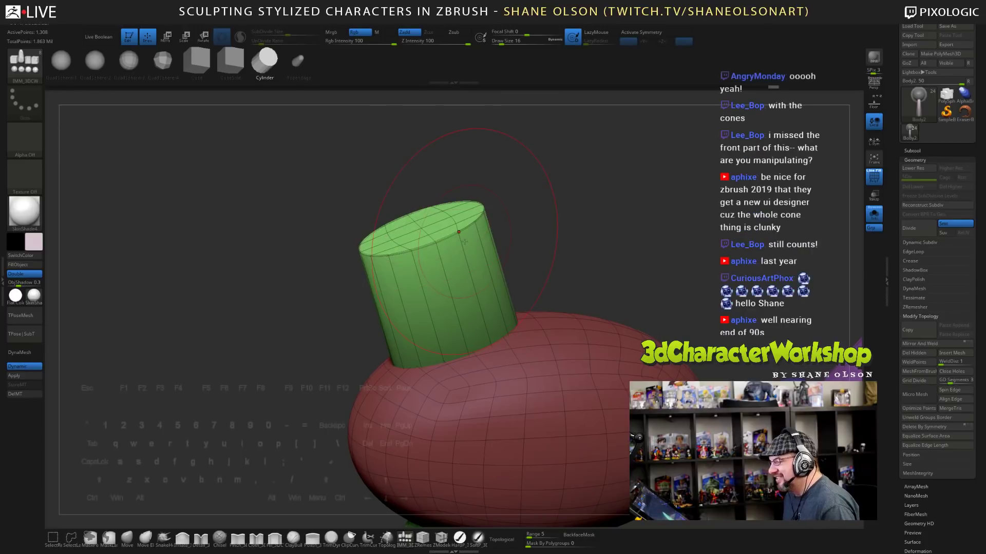
{"action": "key", "text": "s"}
{"action": "mouse_move", "coordinate": [583, 237]}
{"action": "left_mouse_down"}
{"action": "mouse_move", "coordinate": [581, 215]}
{"action": "mouse_move", "coordinate": [581, 227]}
{"action": "mouse_move", "coordinate": [548, 240]}
{"action": "left_mouse_up"}
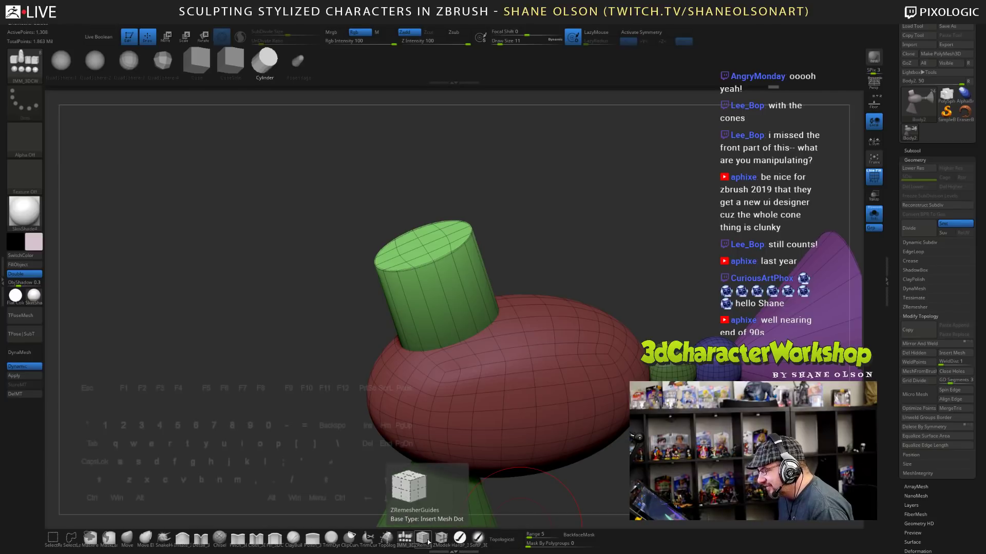
- Turn on X symmetry and uncrease the new cylinder's outer rim with ZModeler's Crease edge action targeting EdgeLoop Complete
{"action": "left_click", "coordinate": [440, 538]}
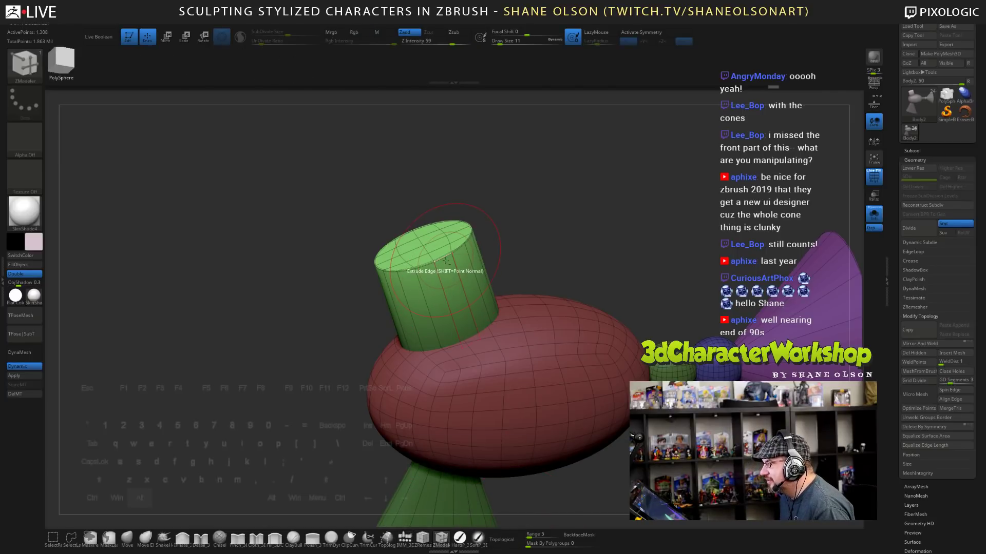
{"action": "key", "text": "space"}
{"action": "left_click", "coordinate": [387, 314]}
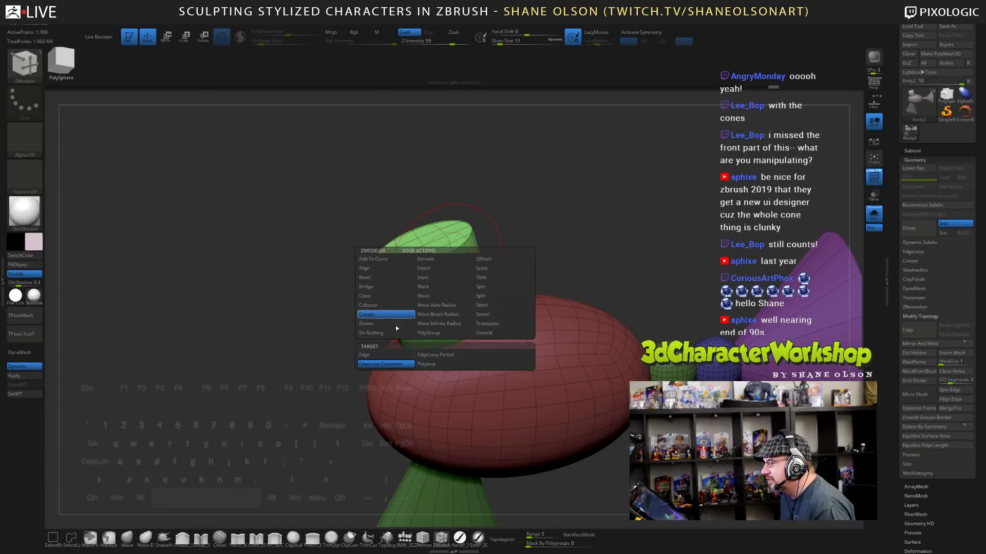
{"action": "left_click", "coordinate": [386, 364]}
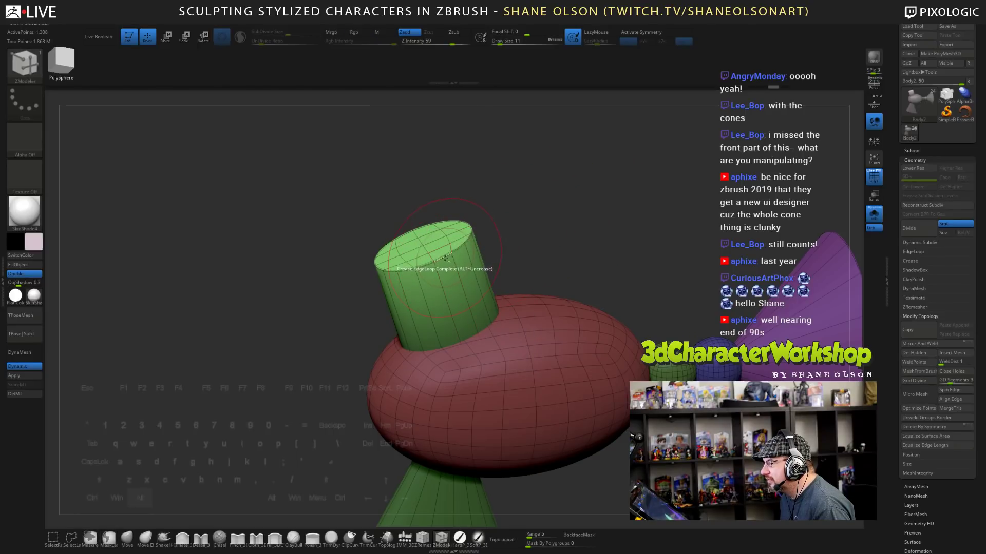
{"action": "key", "text": "x"}
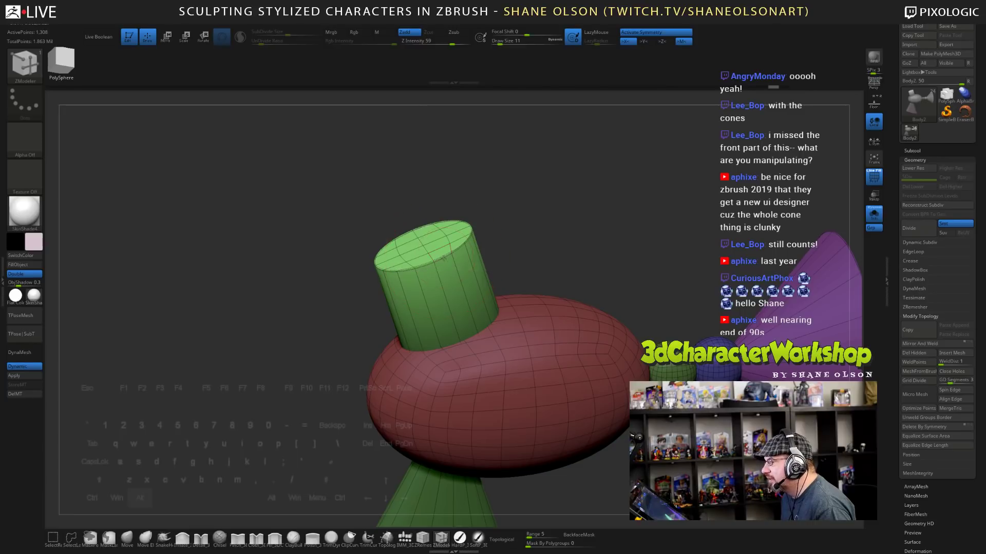
{"action": "left_click", "coordinate": [405, 272]}
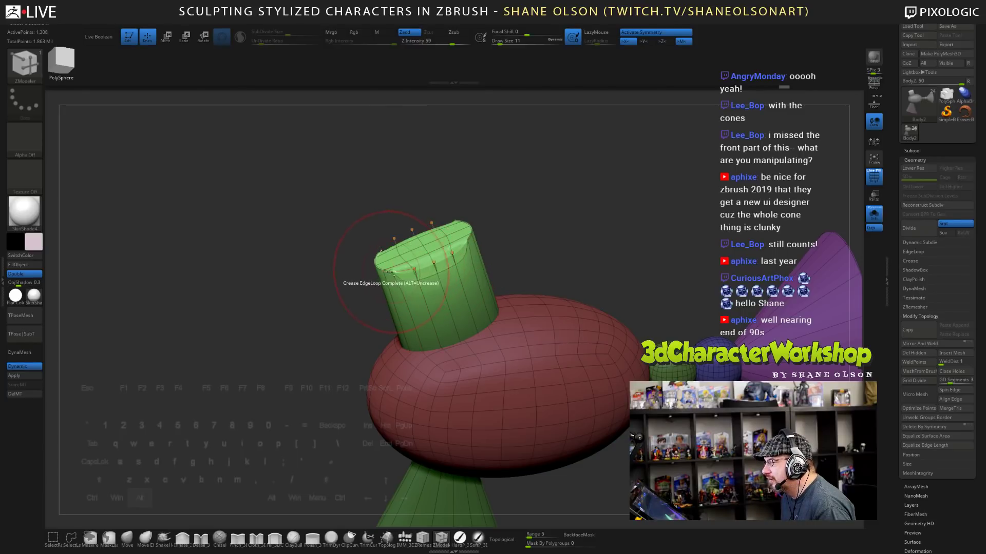
{"action": "left_click", "coordinate": [384, 269], "text": "alt"}
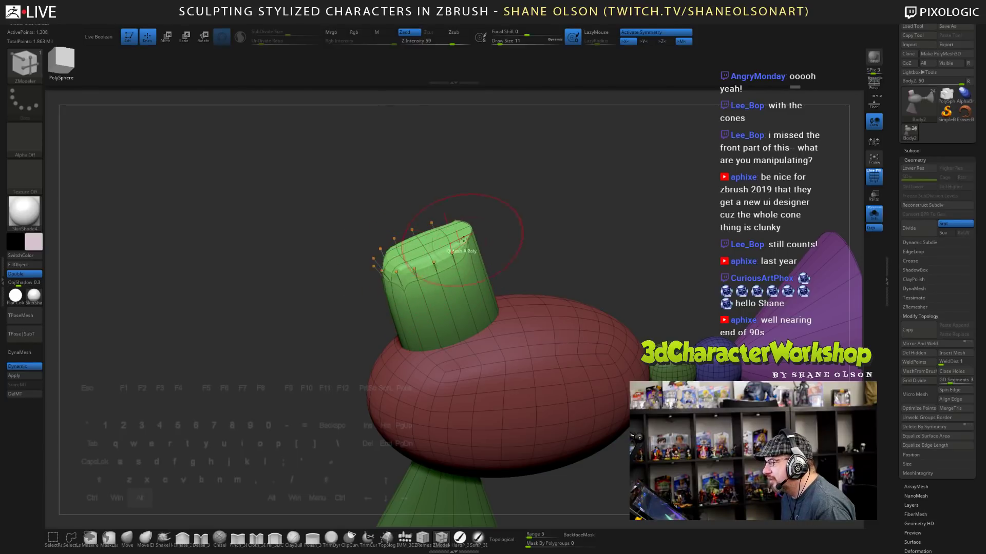
{"action": "left_click", "coordinate": [466, 232], "text": "alt"}
{"action": "left_click_drag", "start_coordinate": [559, 234], "coordinate": [625, 232]}
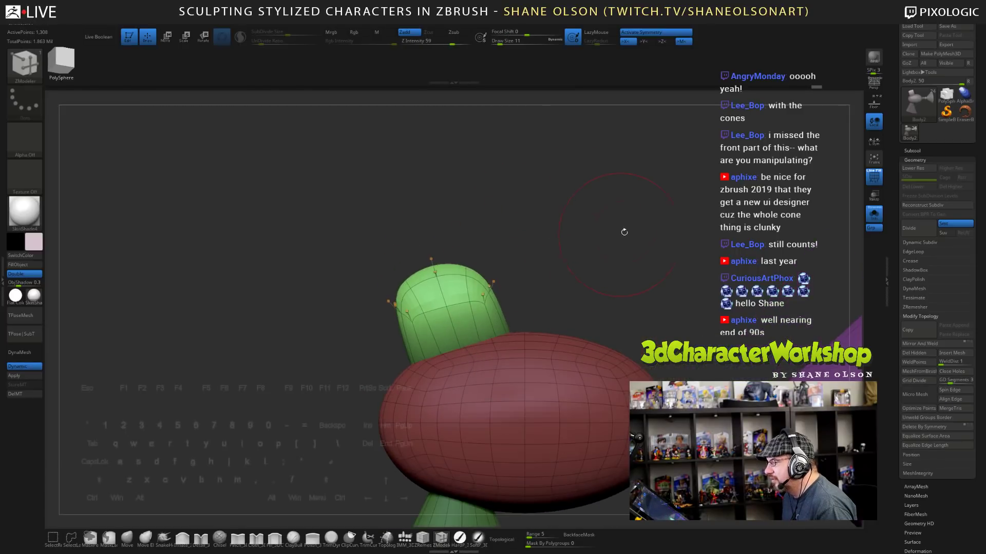
- Pull the new cylinder's outer end into a slanted, rounded point with the Move brush and narrow its sides
{"action": "left_click", "coordinate": [126, 537]}
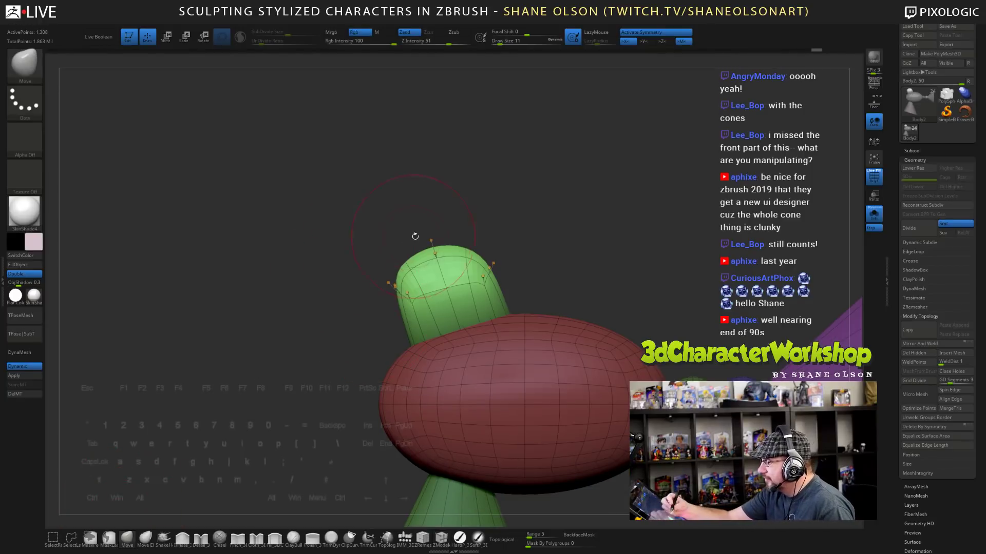
{"action": "left_click_drag", "start_coordinate": [411, 240], "coordinate": [366, 199]}
{"action": "key", "text": "shift"}
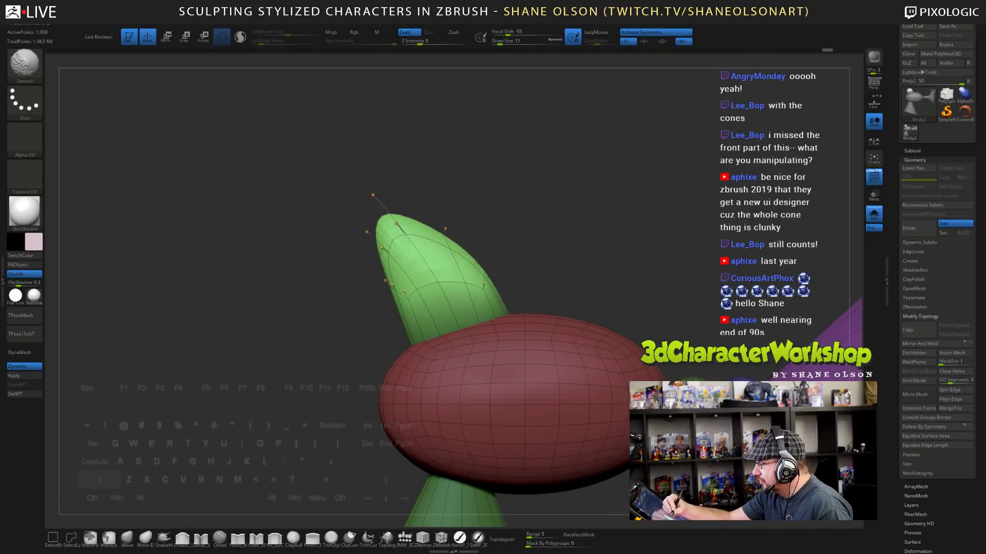
{"action": "mouse_move", "coordinate": [469, 259]}
{"action": "left_mouse_down"}
{"action": "mouse_move", "coordinate": [540, 249]}
{"action": "mouse_move", "coordinate": [530, 250]}
{"action": "left_mouse_up"}
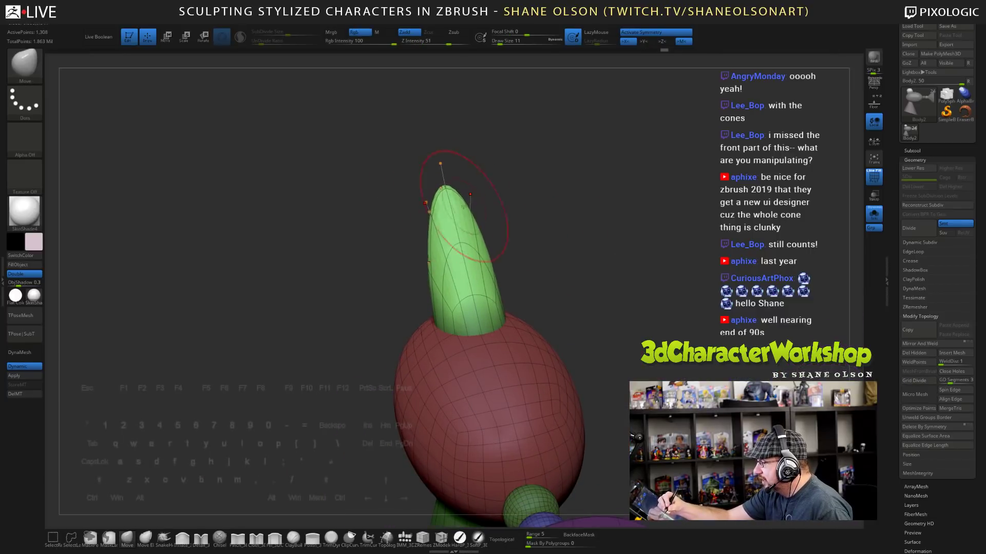
{"action": "left_click_drag", "start_coordinate": [435, 220], "coordinate": [442, 220]}
{"action": "left_click_drag", "start_coordinate": [482, 252], "coordinate": [467, 244]}
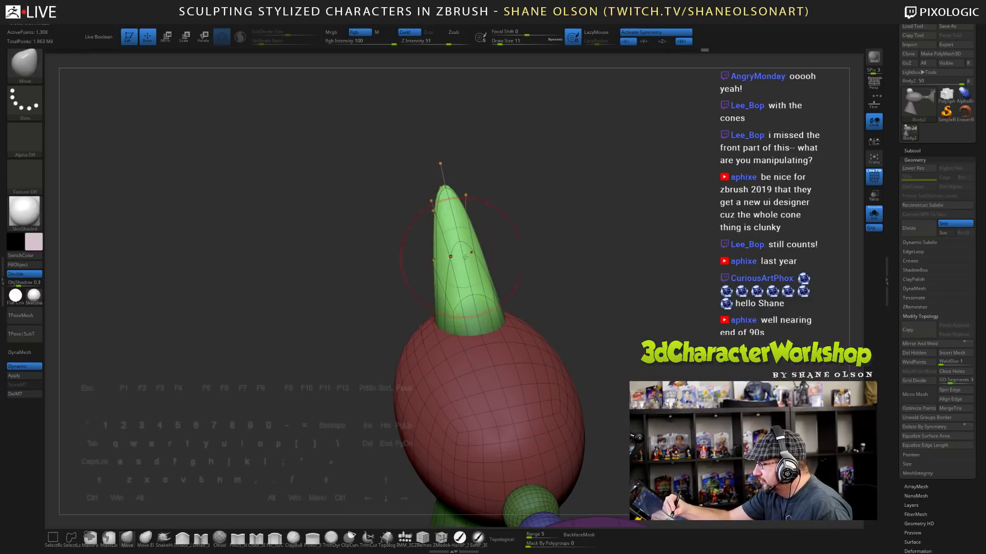
- Inspect the whole assembly with the reshaped fin from several angles without the polyframe, then display the polyframe again
{"action": "mouse_move", "coordinate": [533, 257]}
{"action": "left_mouse_down"}
{"action": "mouse_move", "coordinate": [582, 261]}
{"action": "mouse_move", "coordinate": [548, 214]}
{"action": "mouse_move", "coordinate": [519, 221]}
{"action": "mouse_move", "coordinate": [615, 204]}
{"action": "left_mouse_up"}
{"action": "key", "text": "shift+f"}
{"action": "left_click_drag", "start_coordinate": [687, 275], "coordinate": [573, 272], "text": "alt"}
{"action": "left_click_drag", "start_coordinate": [642, 287], "coordinate": [525, 324]}
{"action": "mouse_move", "coordinate": [610, 389]}
{"action": "left_mouse_down"}
{"action": "mouse_move", "coordinate": [654, 421]}
{"action": "mouse_move", "coordinate": [595, 382]}
{"action": "left_mouse_up"}
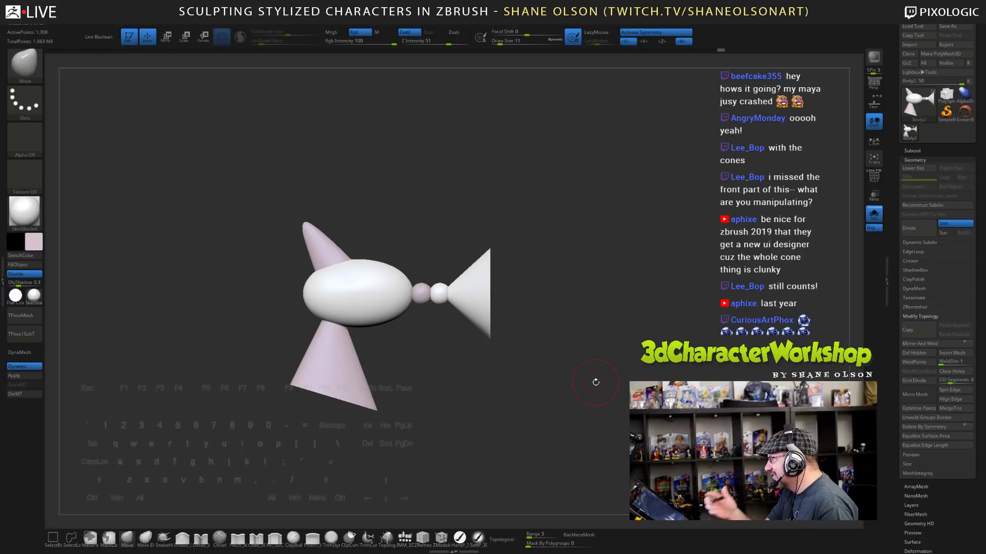
{"action": "mouse_move", "coordinate": [608, 413]}
{"action": "left_mouse_down"}
{"action": "mouse_move", "coordinate": [608, 458]}
{"action": "mouse_move", "coordinate": [622, 400]}
{"action": "left_mouse_up"}
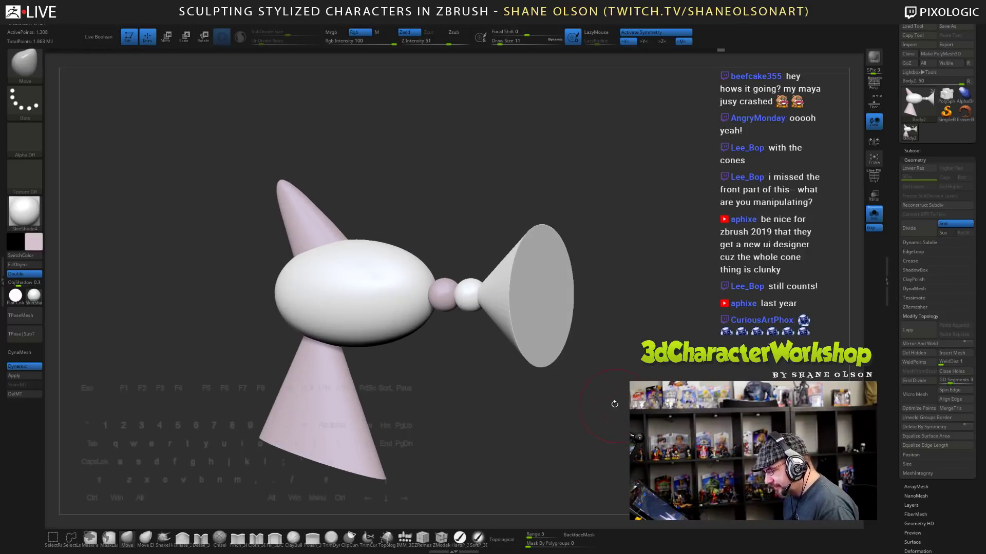
{"action": "key", "text": "shift+f"}
- Reduce the brush size to 2, and isolate the cone's flat end cap to give it its own polygroup
{"action": "mouse_move", "coordinate": [640, 284]}
{"action": "left_mouse_down"}
{"action": "mouse_move", "coordinate": [641, 314]}
{"action": "mouse_move", "coordinate": [658, 316]}
{"action": "mouse_move", "coordinate": [695, 288]}
{"action": "mouse_move", "coordinate": [672, 290]}
{"action": "left_mouse_up"}
{"action": "key", "text": "s"}
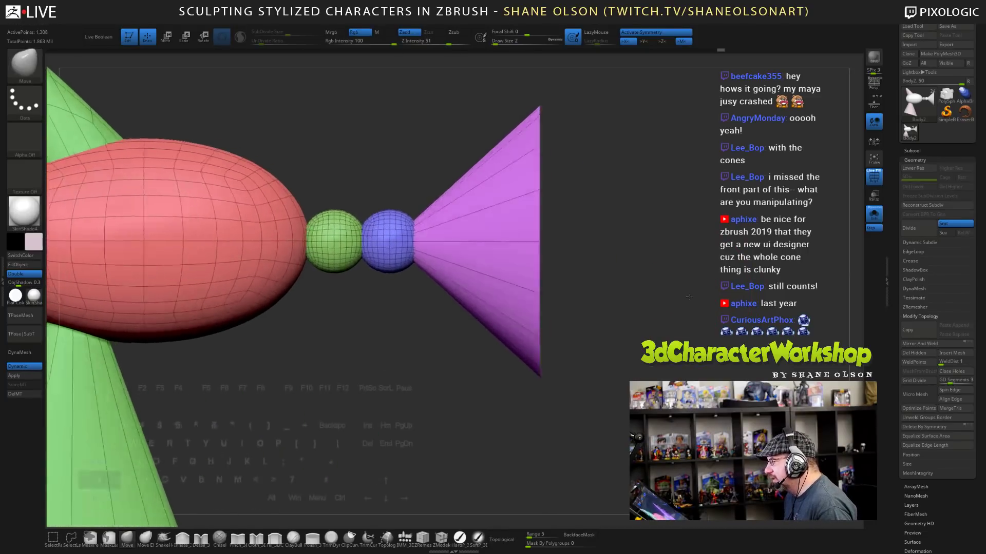
{"action": "mouse_move", "coordinate": [528, 80]}
{"action": "left_mouse_down", "text": "ctrl+shift"}
{"action": "mouse_move", "coordinate": [528, 383]}
{"action": "mouse_move", "coordinate": [520, 409]}
{"action": "left_mouse_up", "text": "ctrl+shift"}
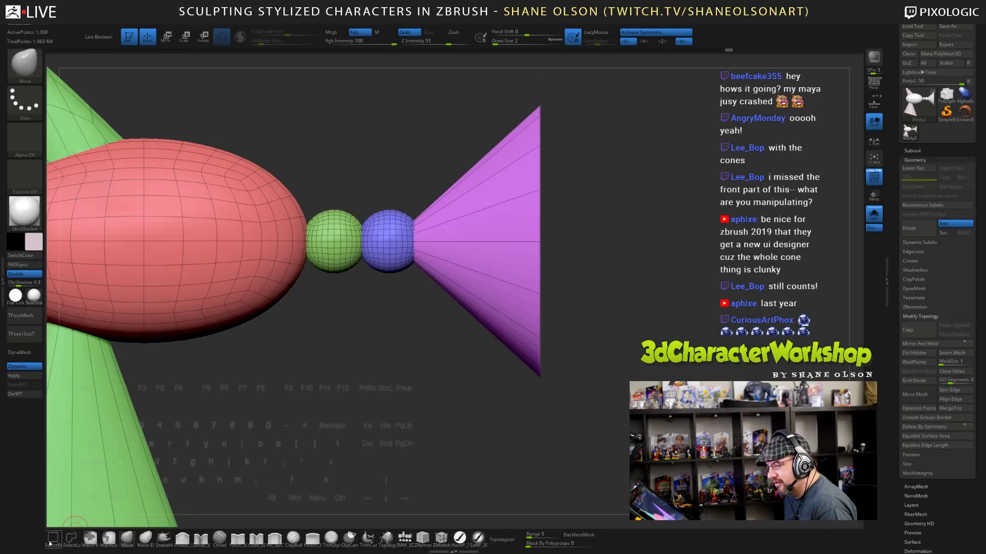
{"action": "mouse_move", "coordinate": [525, 82]}
{"action": "left_mouse_down", "text": "ctrl+shift"}
{"action": "mouse_move", "coordinate": [593, 477]}
{"action": "mouse_move", "coordinate": [565, 462]}
{"action": "mouse_move", "coordinate": [702, 335]}
{"action": "mouse_move", "coordinate": [770, 308]}
{"action": "mouse_move", "coordinate": [709, 334]}
{"action": "left_mouse_up", "text": "ctrl+shift"}
{"action": "left_click", "coordinate": [702, 336], "text": "ctrl+shift"}
{"action": "left_click_drag", "start_coordinate": [624, 246], "coordinate": [625, 292], "text": "alt"}
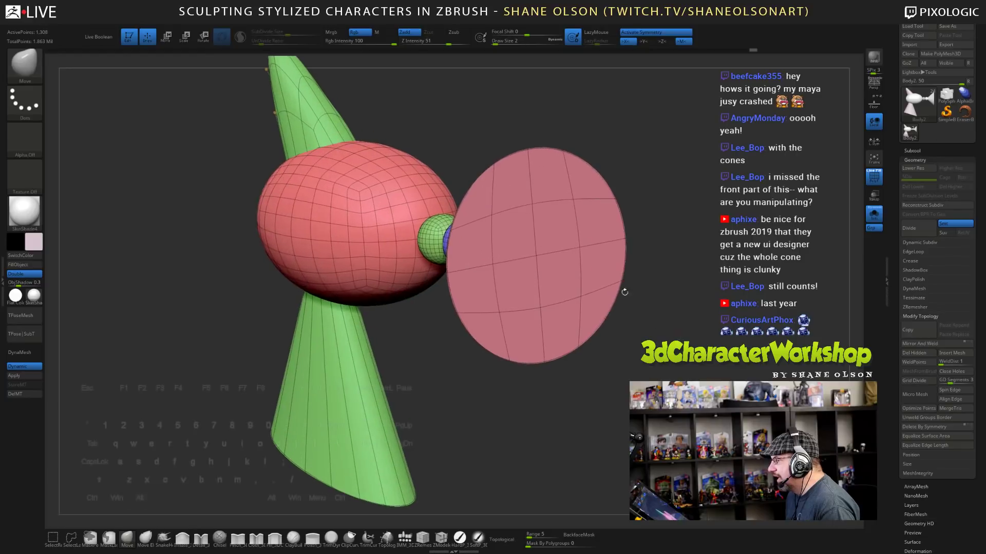
- Try ZModeler's Inset with Inset Each Poly on a single polygon of the cone's end cap, then undo it
{"action": "right_click", "coordinate": [535, 256]}
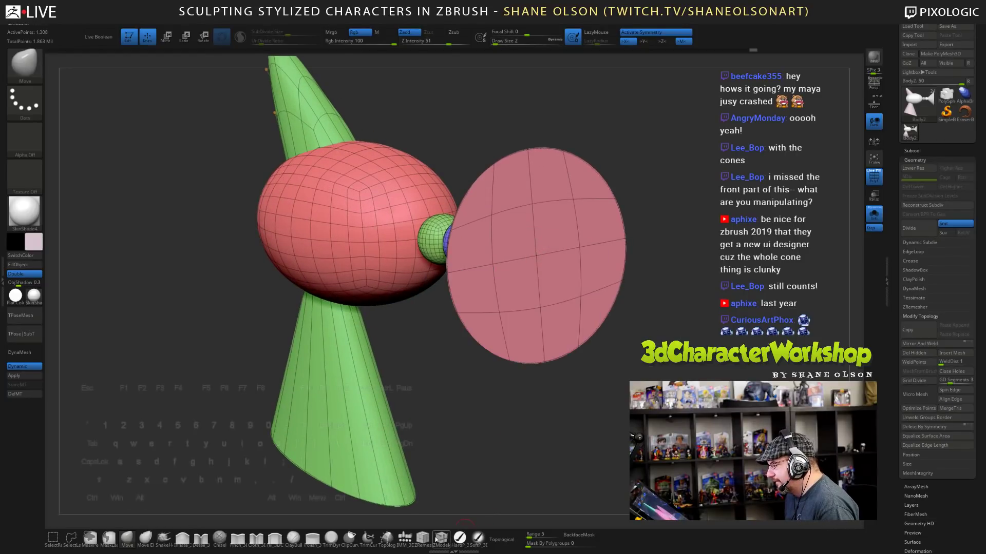
{"action": "left_click", "coordinate": [439, 538]}
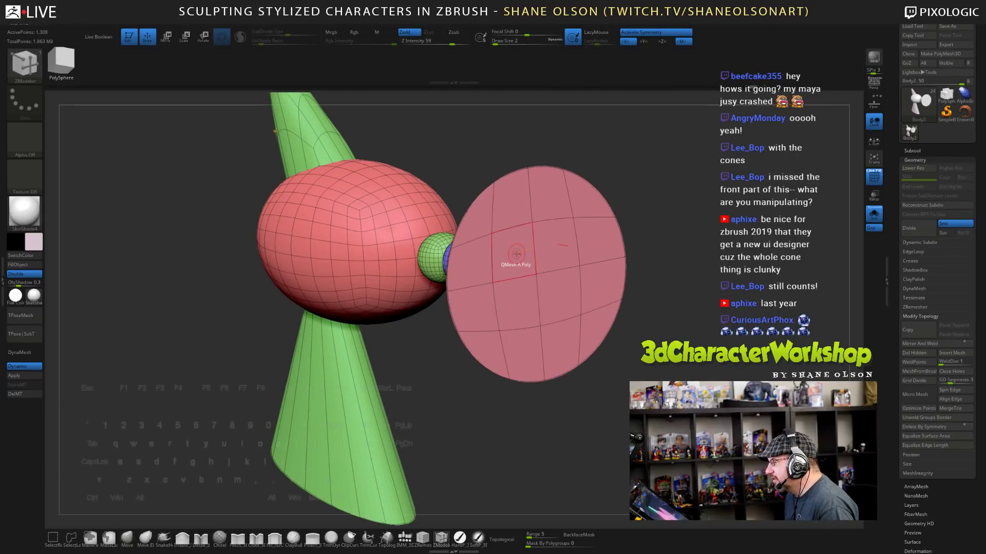
{"action": "key", "text": "space"}
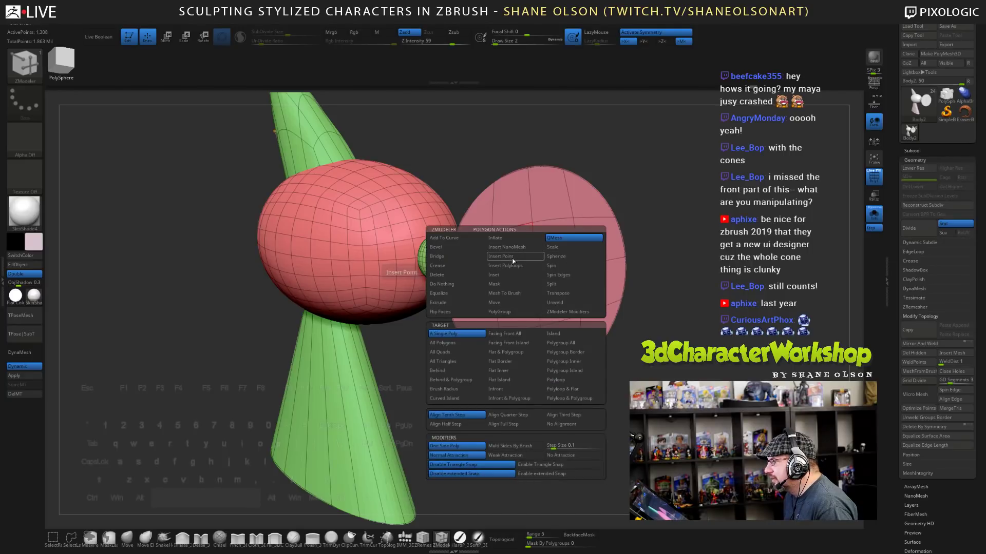
{"action": "left_click", "coordinate": [503, 274]}
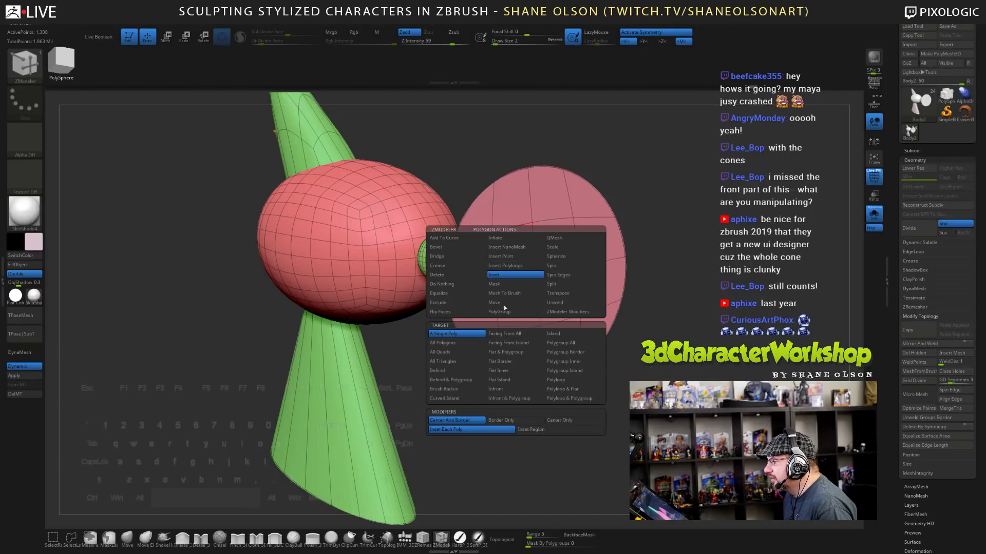
{"action": "left_click", "coordinate": [529, 431]}
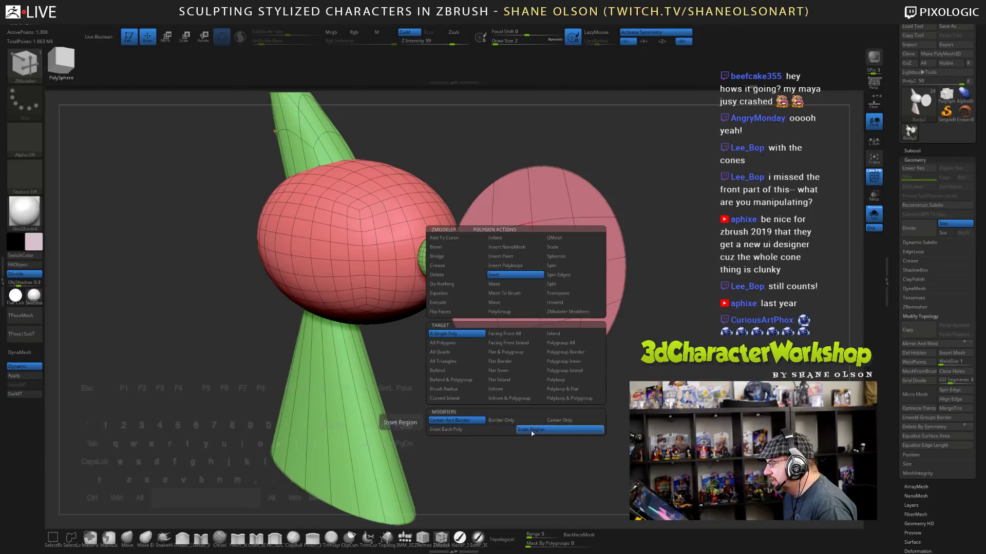
{"action": "left_click", "coordinate": [469, 430]}
{"action": "left_click_drag", "start_coordinate": [508, 256], "coordinate": [518, 256]}
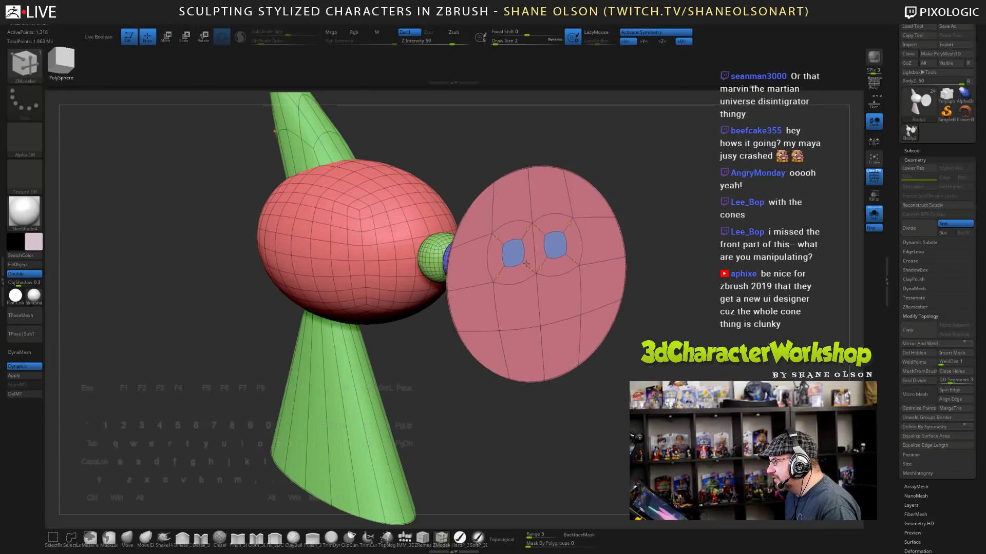
{"action": "key", "text": "ctrl+z"}
- Try insetting the cone's whole end cap twice with the Polygroup All target and Inset Region, undoing each attempt
{"action": "key", "text": "space"}
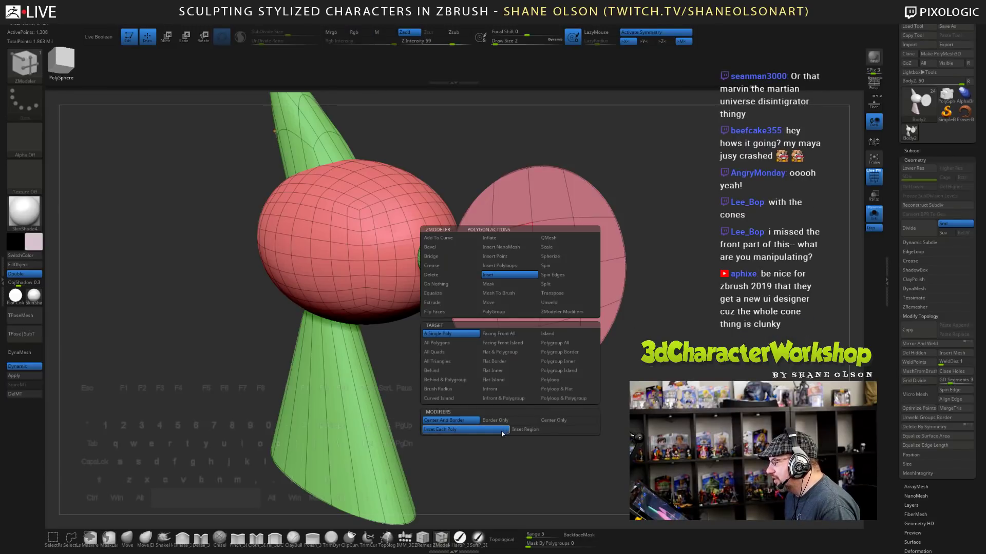
{"action": "left_click", "coordinate": [527, 431]}
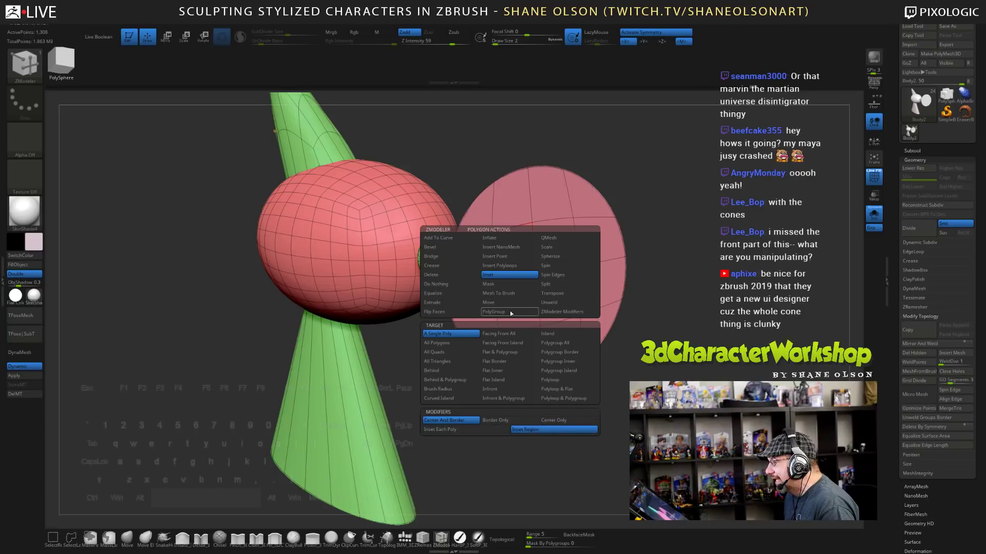
{"action": "left_click", "coordinate": [567, 343]}
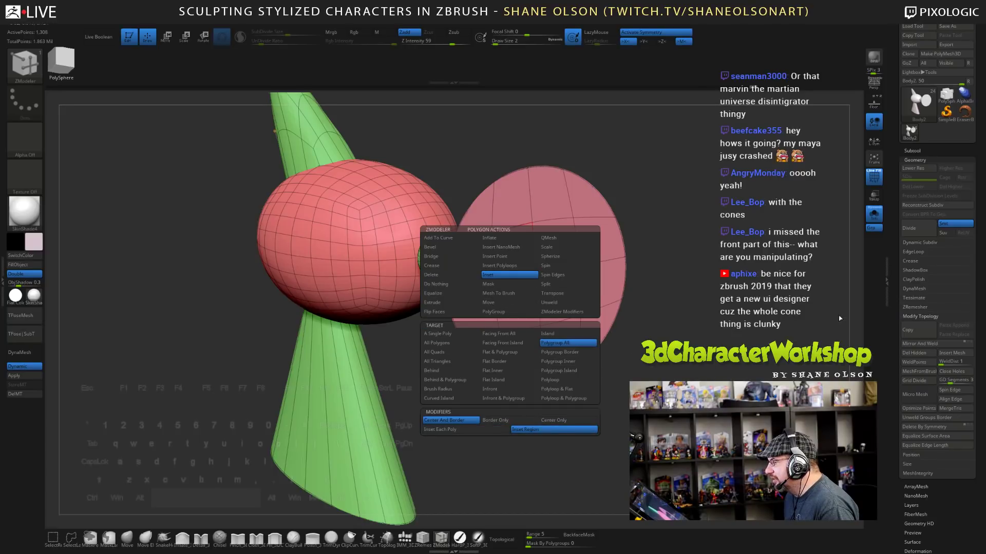
{"action": "left_click_drag", "start_coordinate": [563, 284], "coordinate": [505, 280]}
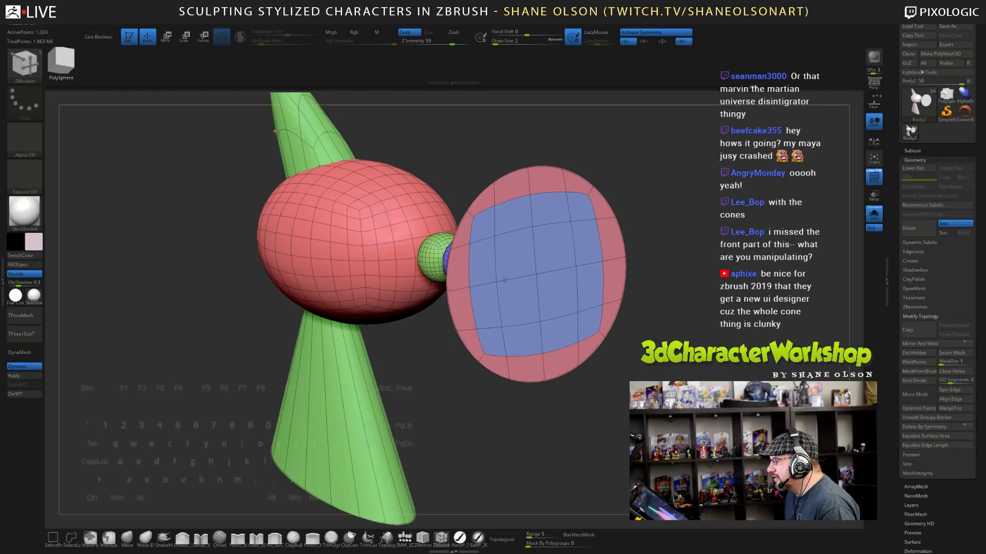
{"action": "left_click_drag", "start_coordinate": [645, 370], "coordinate": [552, 216]}
{"action": "key", "text": "ctrl+z"}
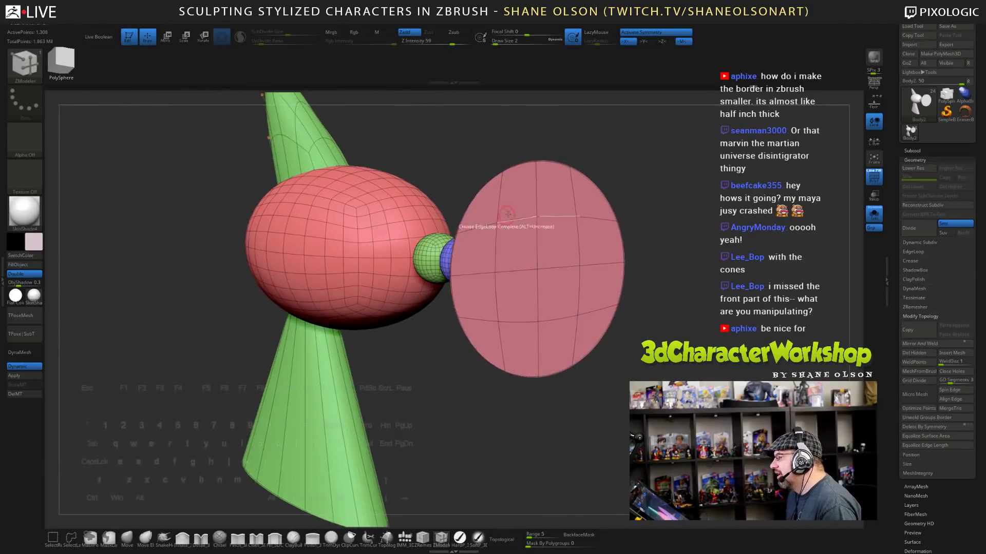
{"action": "left_click_drag", "start_coordinate": [612, 278], "coordinate": [598, 297]}
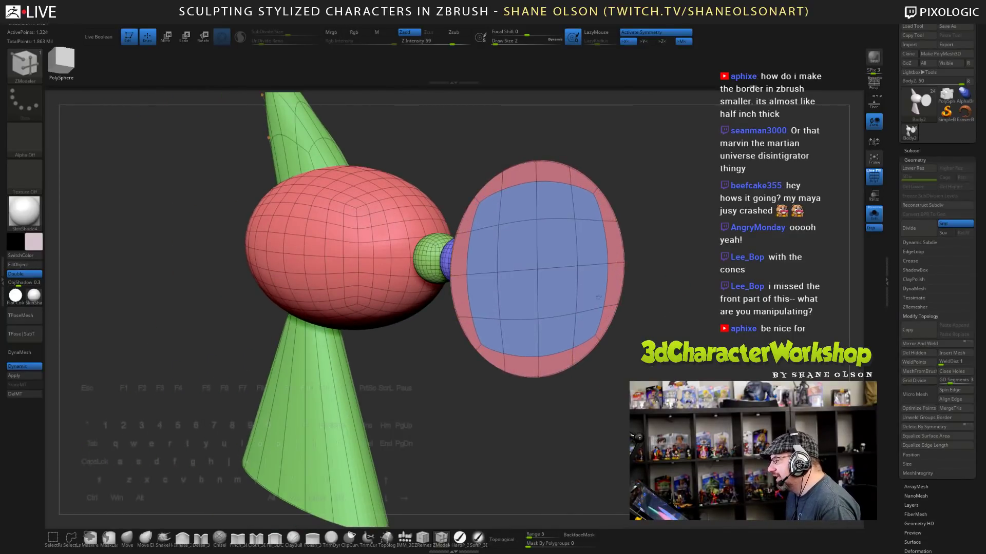
{"action": "key", "text": "ctrl+z"}
{"action": "left_click_drag", "start_coordinate": [687, 375], "coordinate": [655, 299]}
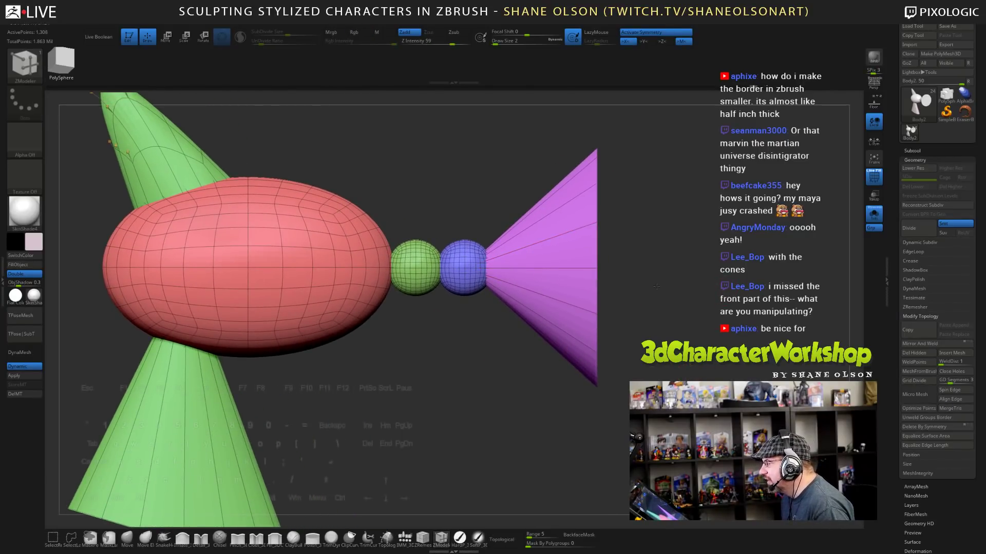
- Try ZModeler edits on the cone's side, including an edge loop around its middle with dynamic subdivision off, and undo them
{"action": "left_click_drag", "start_coordinate": [656, 286], "coordinate": [654, 303], "text": "alt"}
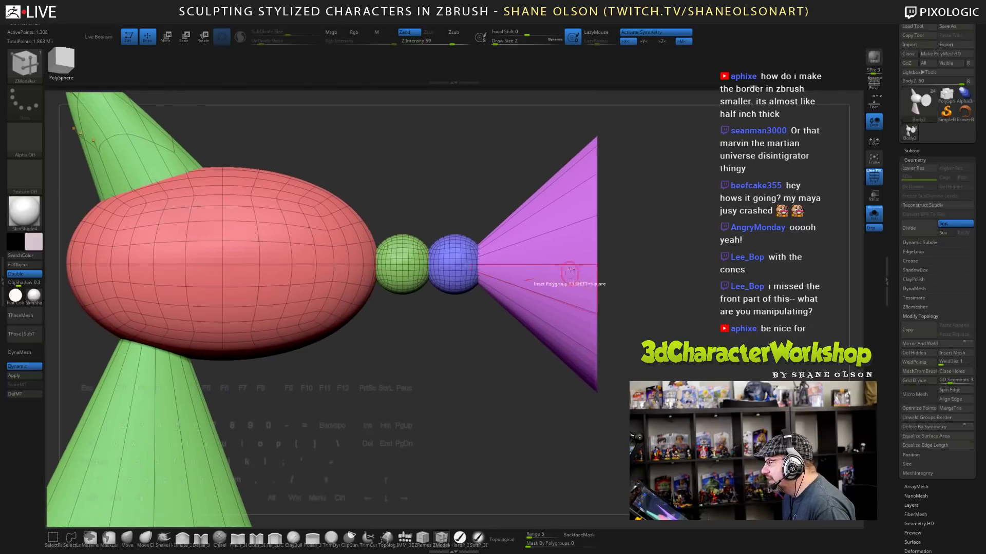
{"action": "left_click", "coordinate": [444, 541]}
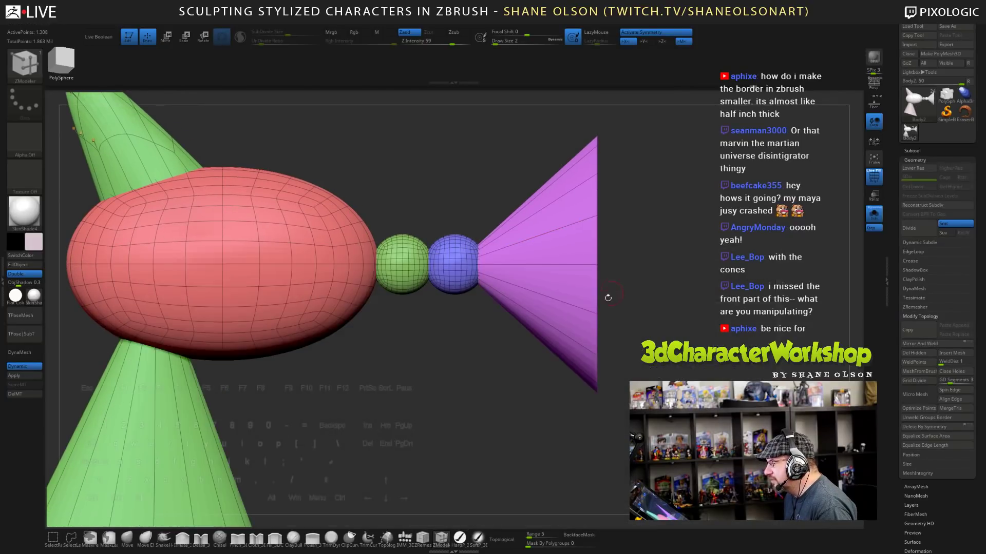
{"action": "key", "text": "space"}
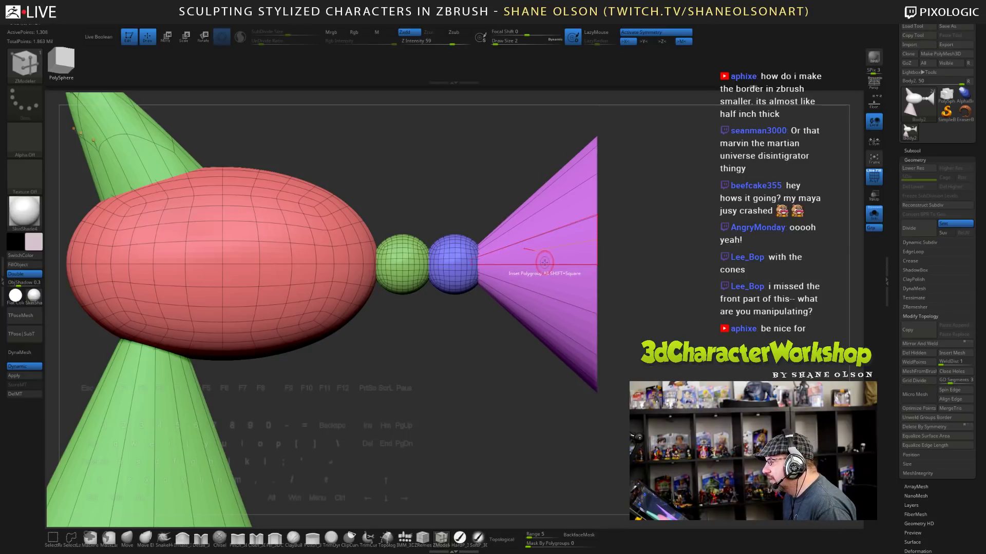
{"action": "left_click_drag", "start_coordinate": [545, 262], "coordinate": [549, 264]}
{"action": "key", "text": "ctrl+z"}
{"action": "key", "text": "shift+f"}
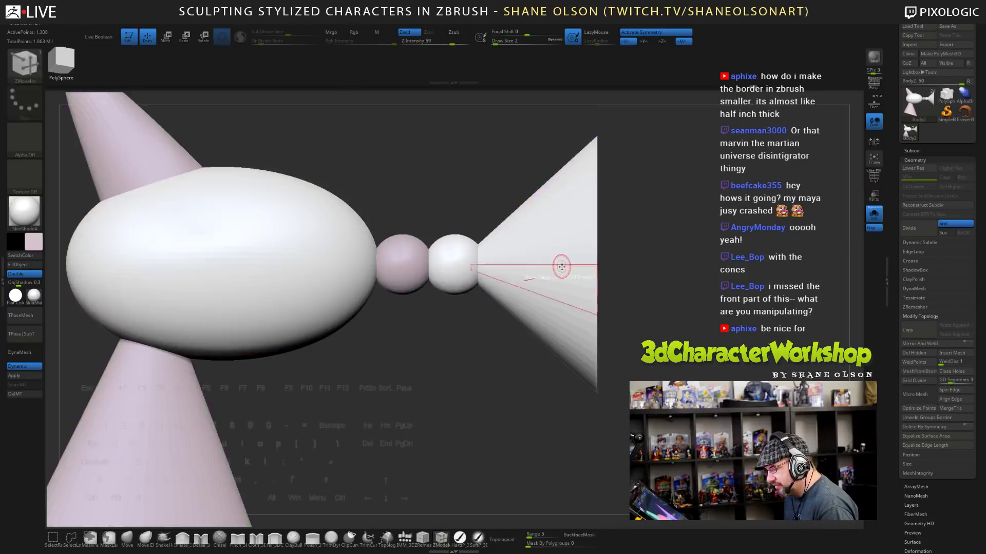
{"action": "key", "text": "shift+f"}
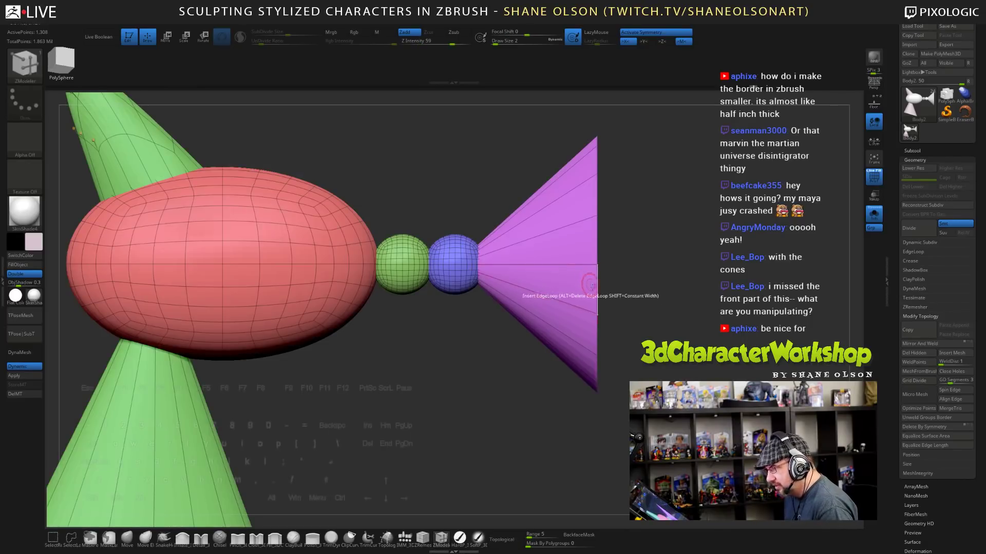
{"action": "key", "text": "shift+d"}
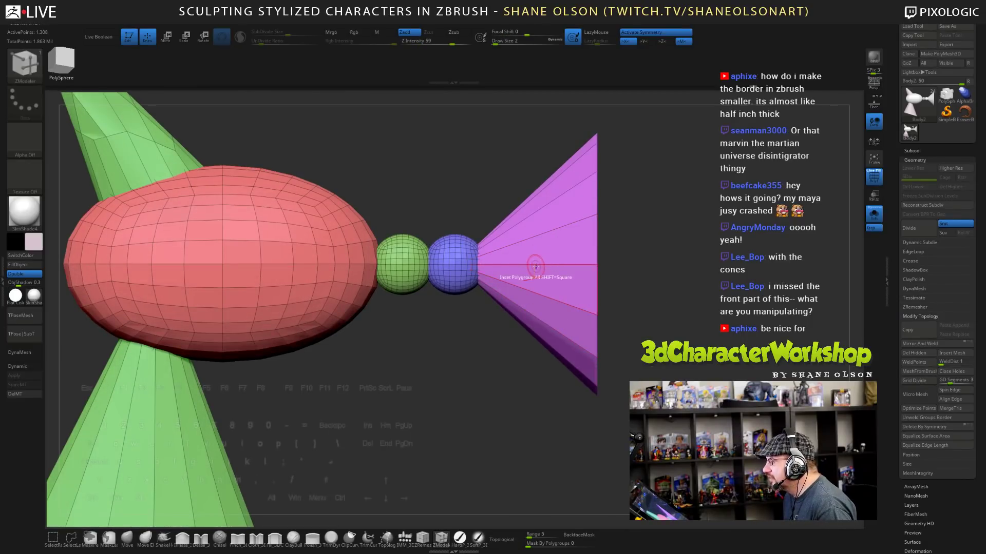
{"action": "left_click", "coordinate": [533, 264]}
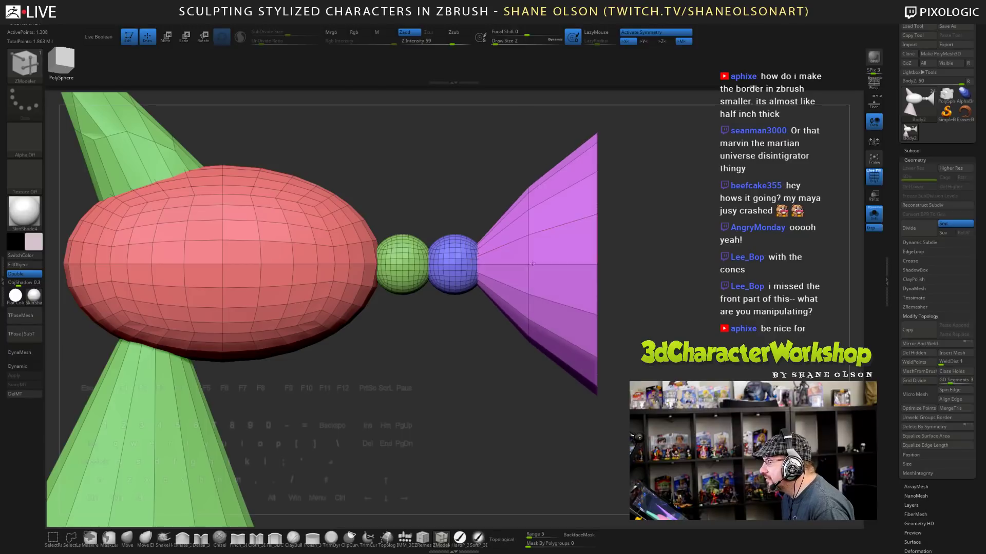
{"action": "key", "text": "shift+d"}
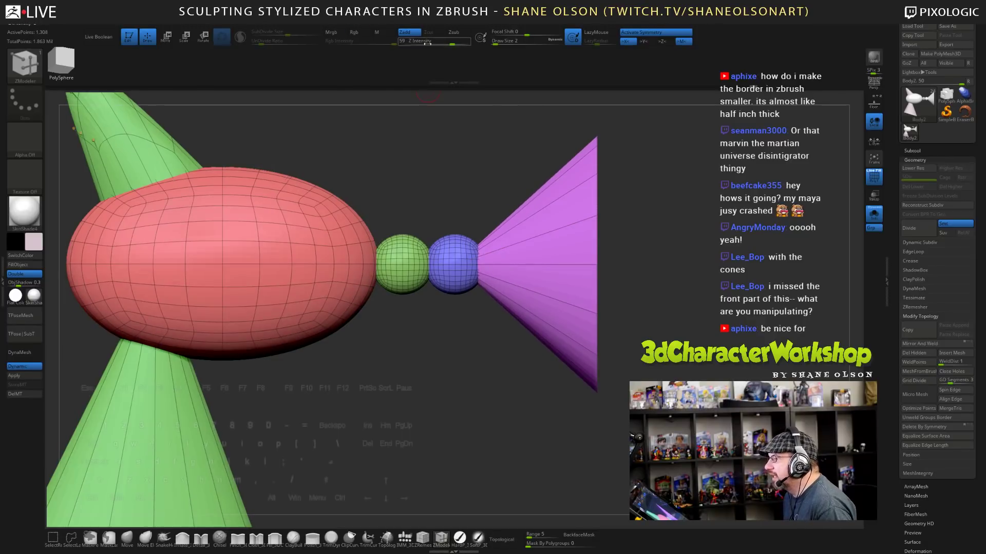
- Set Z Intensity to 0, turn dynamic subdivision off, and insert an edge loop around the cone close to its flat end's rim
{"action": "left_click_drag", "start_coordinate": [427, 43], "coordinate": [398, 44]}
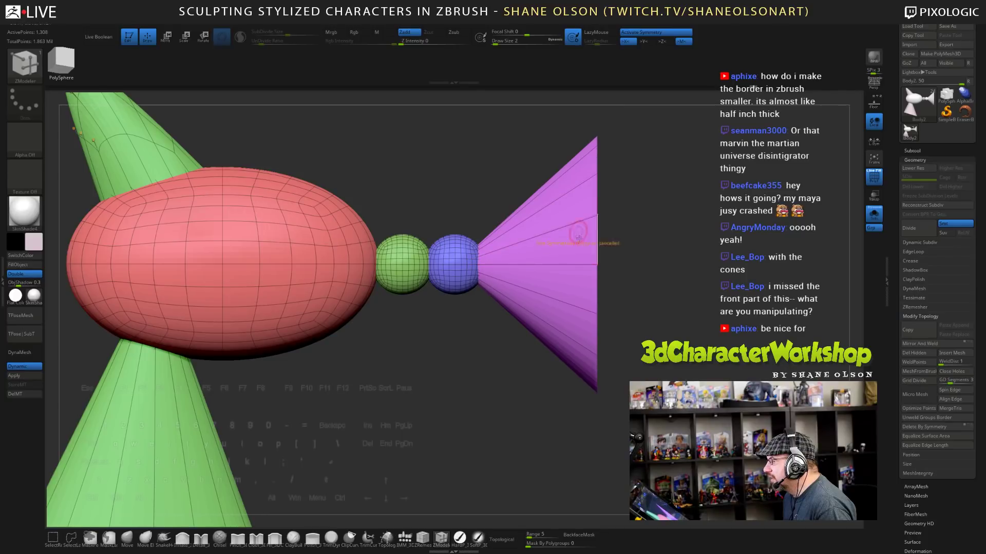
{"action": "left_click_drag", "start_coordinate": [545, 264], "coordinate": [612, 267]}
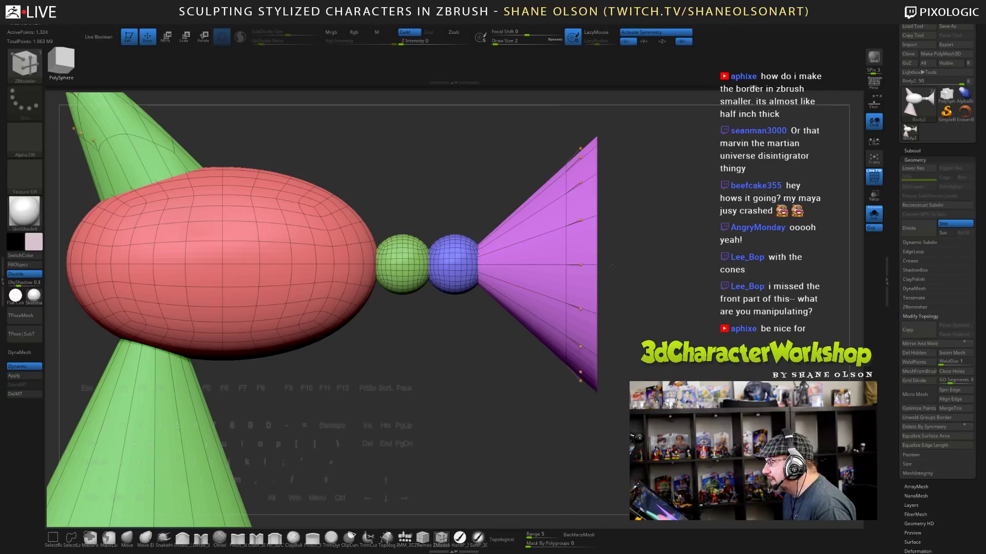
{"action": "key", "text": "shift+d"}
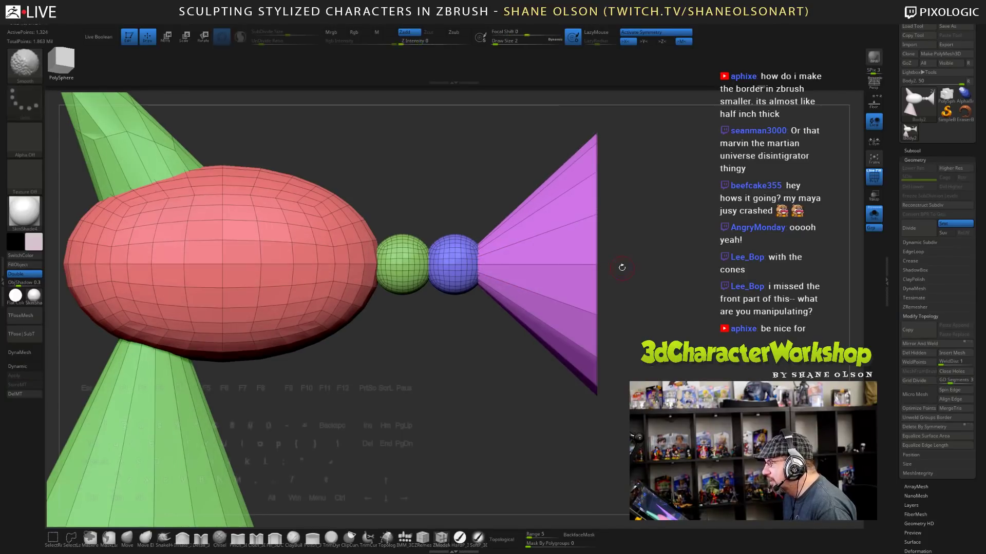
{"action": "key", "text": "ctrl+z"}
{"action": "key", "text": "shift+d"}
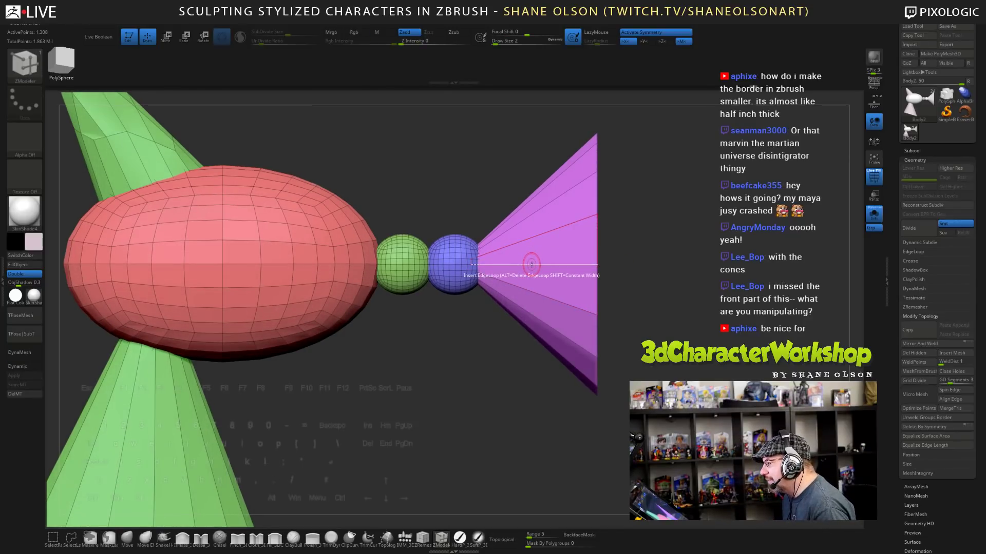
{"action": "left_click", "coordinate": [535, 264]}
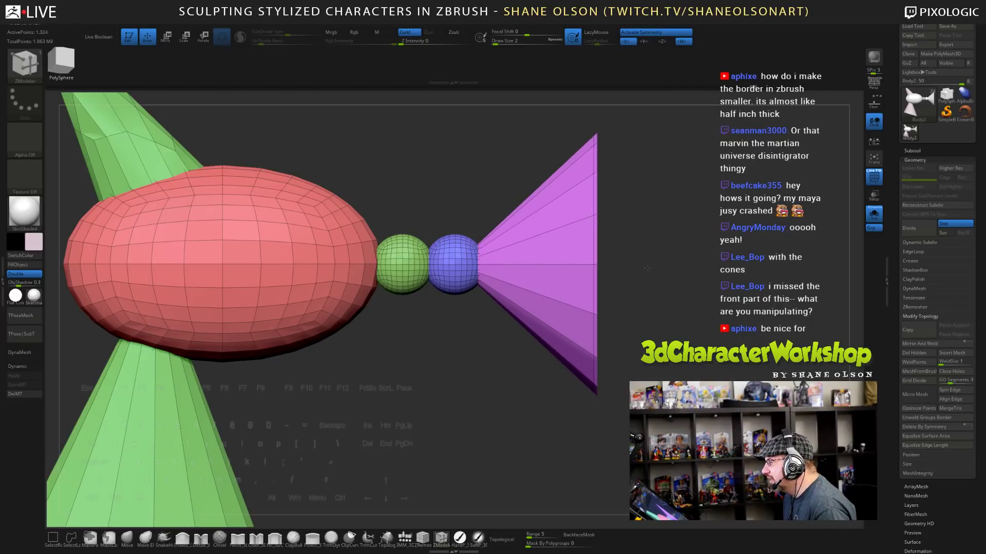
- Apply ZModeler's polygon Transpose action with the Polygroup All target to the cone's flat end cap, masking everything else
{"action": "left_click_drag", "start_coordinate": [648, 268], "coordinate": [671, 303]}
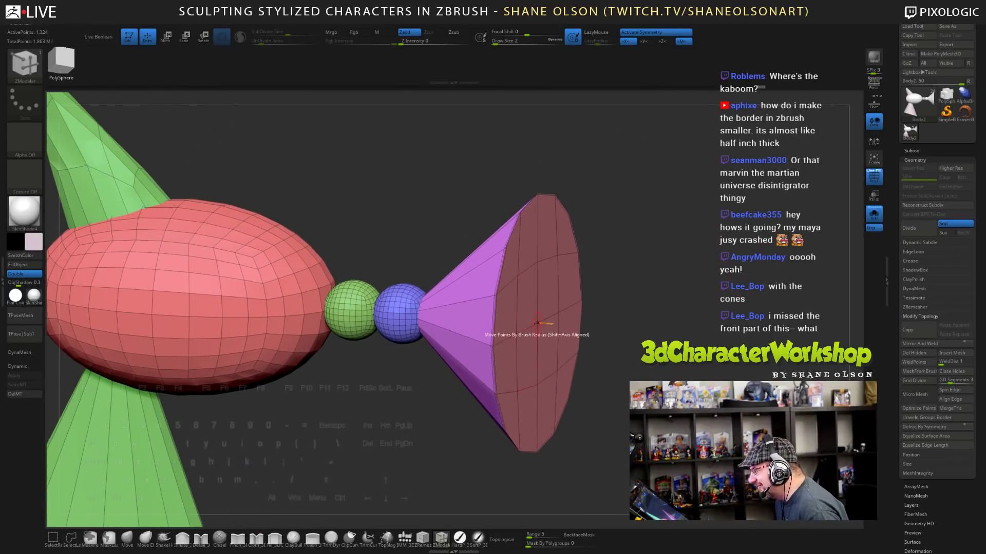
{"action": "key", "text": "space"}
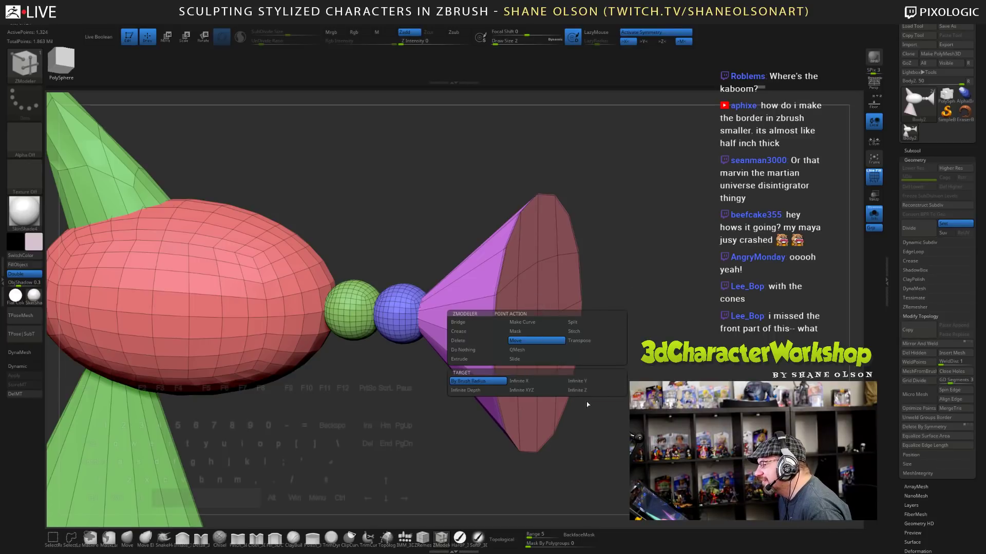
{"action": "left_click", "coordinate": [584, 343]}
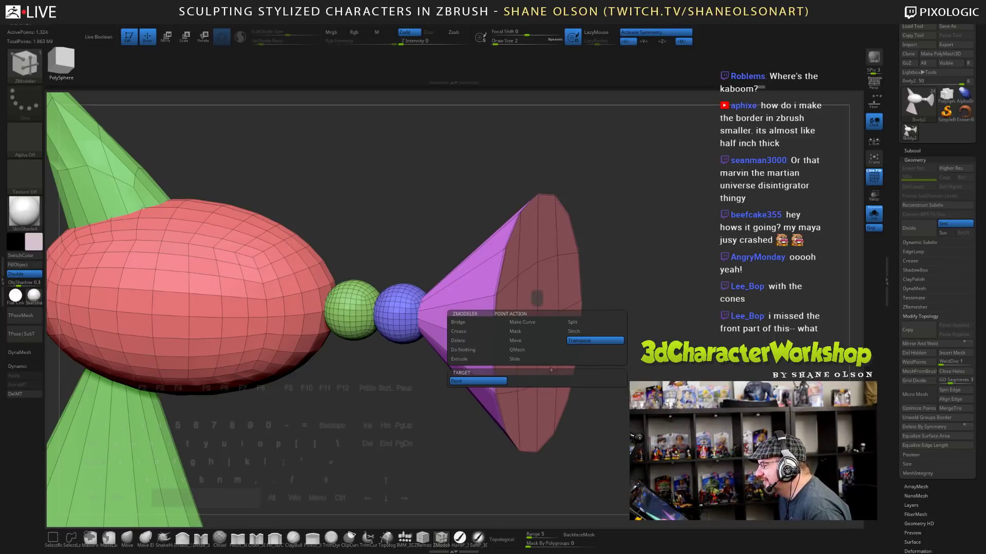
{"action": "key", "text": "space"}
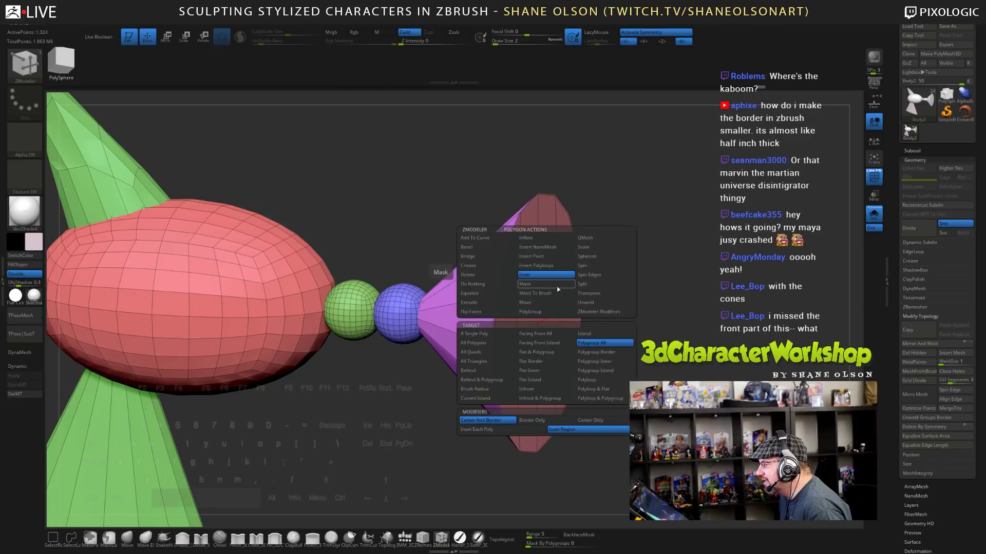
{"action": "left_click", "coordinate": [603, 295]}
{"action": "left_click", "coordinate": [593, 344]}
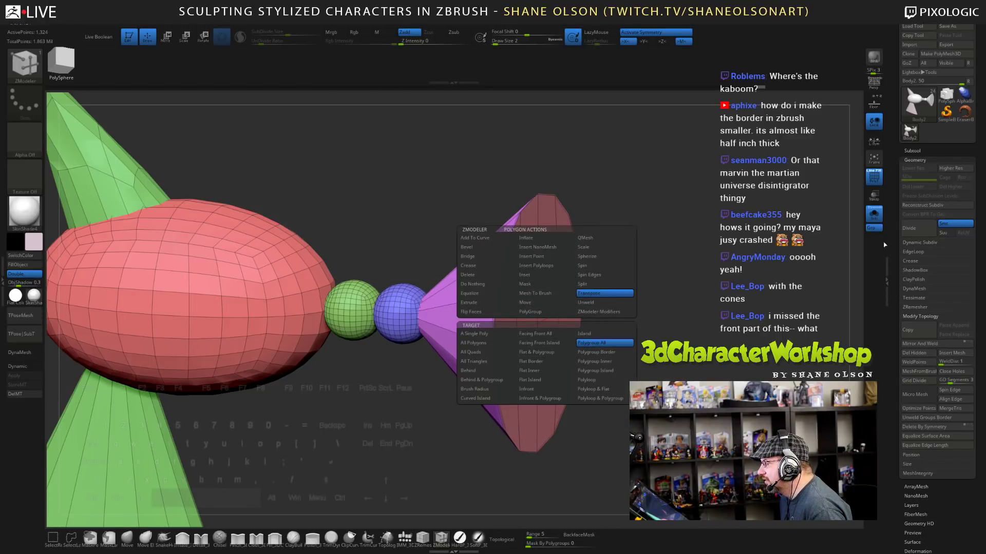
{"action": "left_click", "coordinate": [529, 297]}
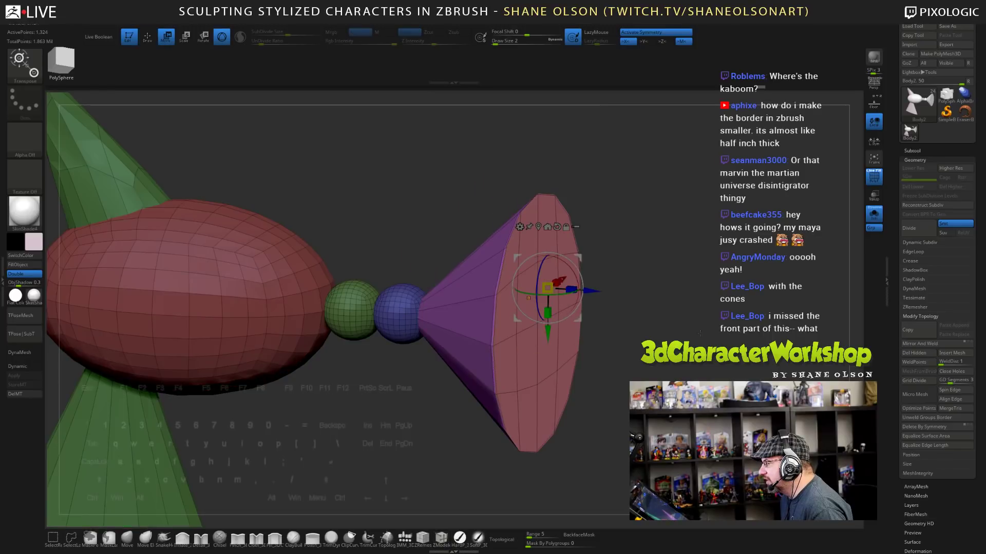
- Reposition the transform gizmo at the center of the end cap and scale the cap inward to create an inset inner face
{"action": "left_click_drag", "start_coordinate": [699, 333], "coordinate": [552, 321]}
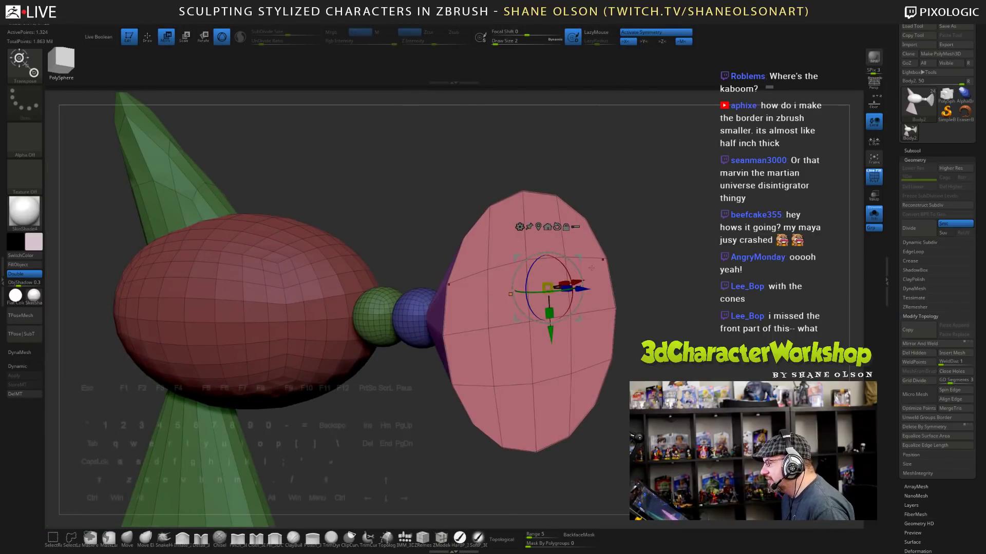
{"action": "left_click_drag", "start_coordinate": [578, 259], "coordinate": [723, 218], "text": "alt"}
{"action": "left_click", "coordinate": [532, 323], "text": "alt"}
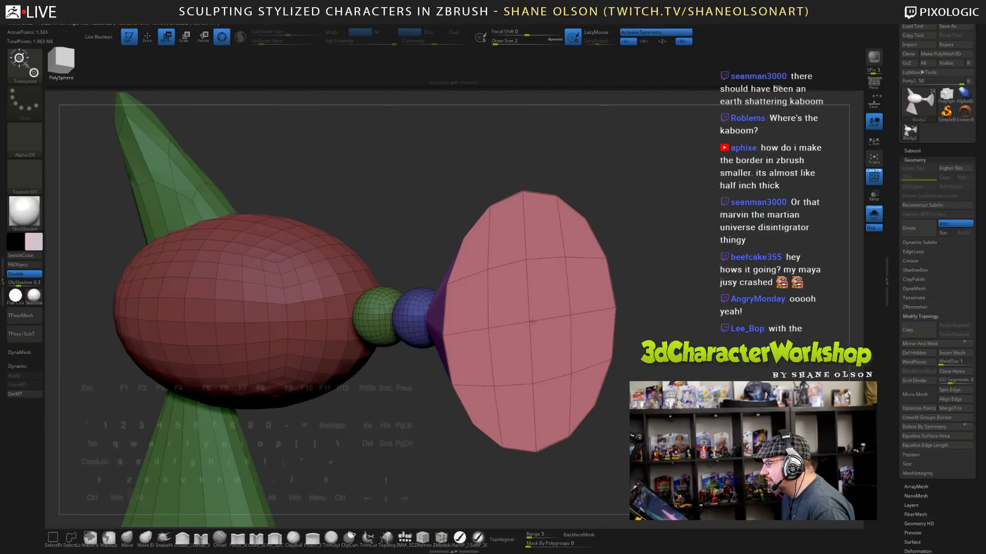
{"action": "left_click_drag", "start_coordinate": [648, 300], "coordinate": [582, 294]}
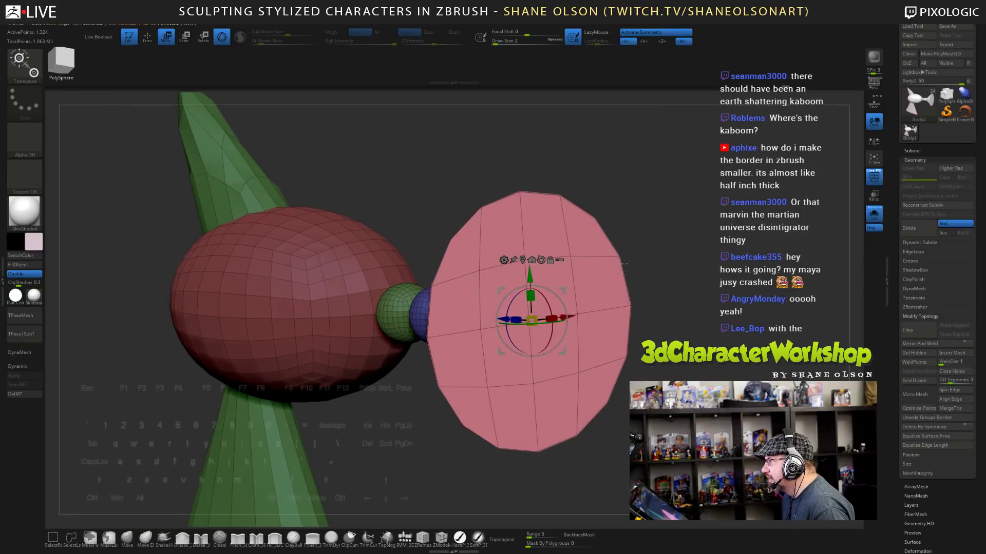
{"action": "left_click_drag", "start_coordinate": [531, 321], "coordinate": [326, 383], "text": "ctrl"}
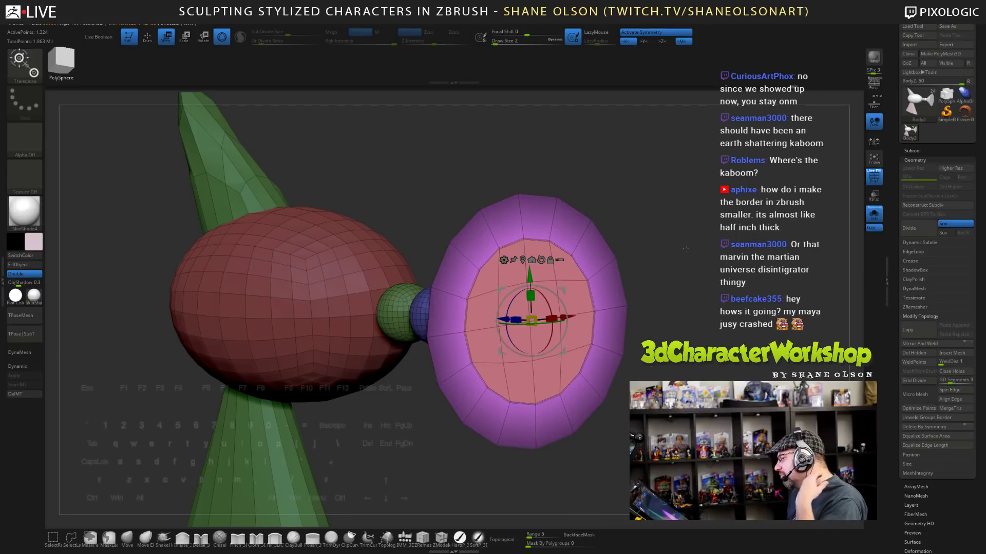
- Nudge the inset face slightly along the cone's axis in side view, and check the resulting rim at an angle
{"action": "left_click_drag", "start_coordinate": [692, 247], "coordinate": [713, 252]}
{"action": "left_click_drag", "start_coordinate": [489, 321], "coordinate": [487, 320]}
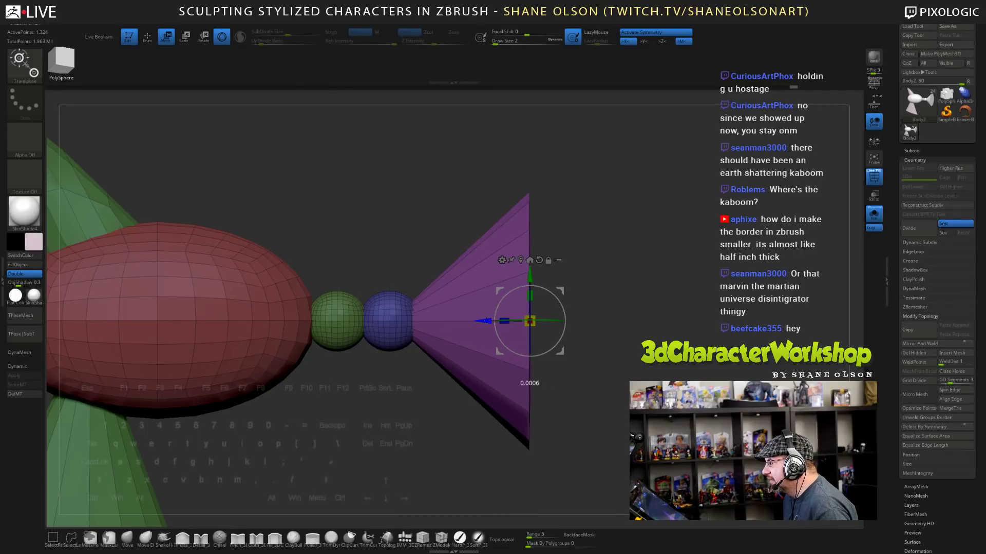
{"action": "mouse_move", "coordinate": [669, 278]}
{"action": "left_mouse_down"}
{"action": "mouse_move", "coordinate": [541, 314]}
{"action": "mouse_move", "coordinate": [661, 280]}
{"action": "left_mouse_up"}
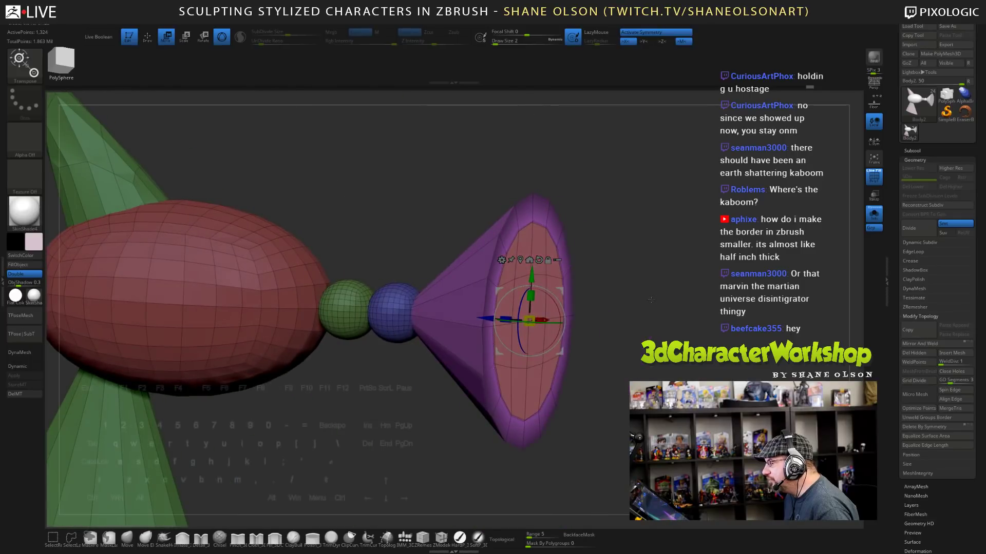
{"action": "left_click_drag", "start_coordinate": [711, 245], "coordinate": [693, 237]}
- Return to the ZModeler brush, clear the mask, and extrude the inset face into the cone using Extrude with the Polygroup All target
{"action": "key", "text": "q"}
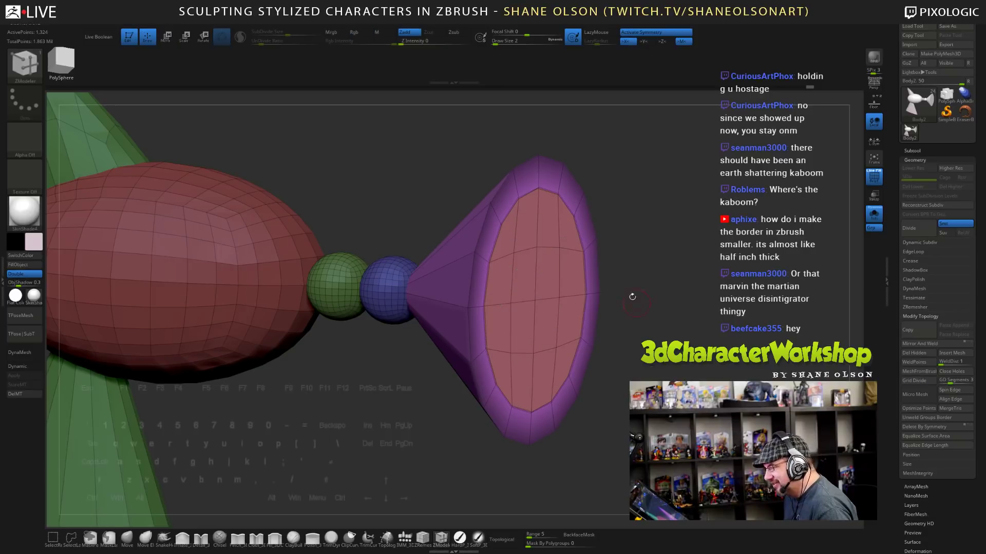
{"action": "key", "text": "b"}
{"action": "key", "text": "z"}
{"action": "key", "text": "m"}
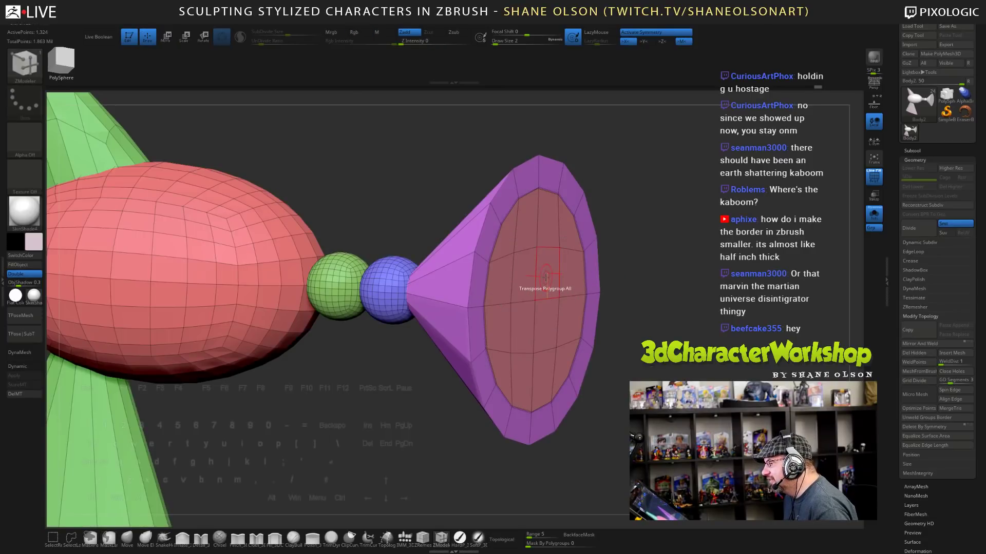
{"action": "key", "text": "space"}
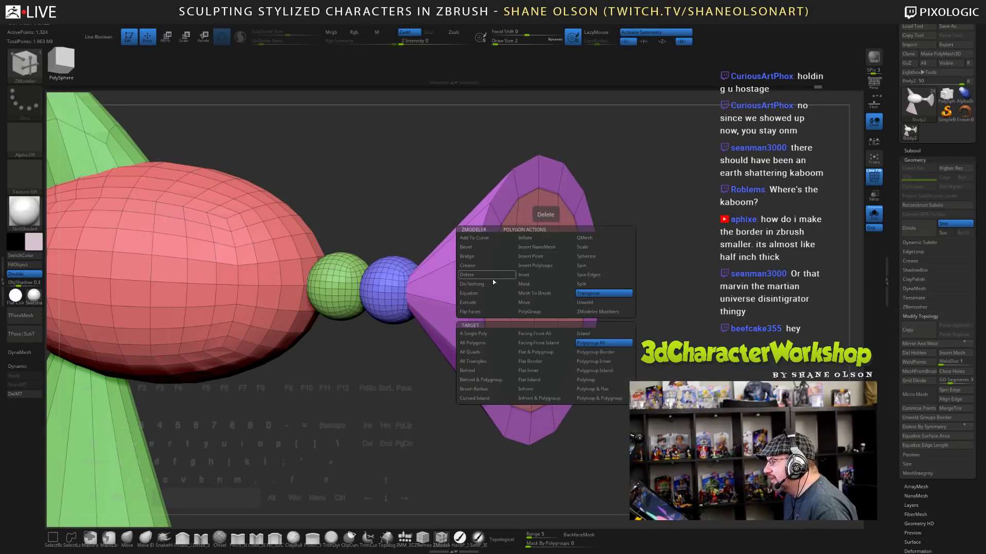
{"action": "left_click", "coordinate": [489, 304]}
{"action": "left_click", "coordinate": [597, 342]}
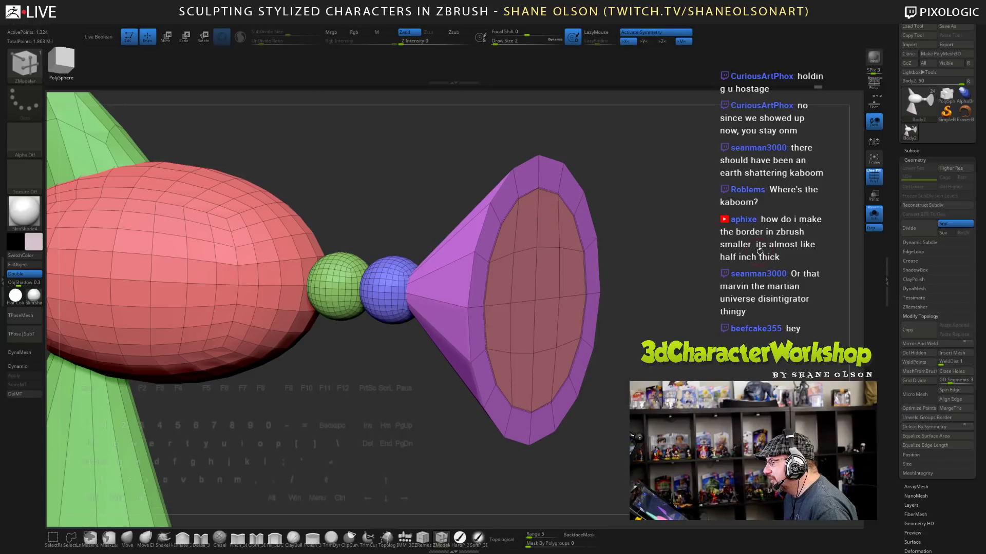
{"action": "left_click_drag", "start_coordinate": [546, 285], "coordinate": [467, 278]}
{"action": "left_click_drag", "start_coordinate": [653, 273], "coordinate": [560, 298], "text": "shift"}
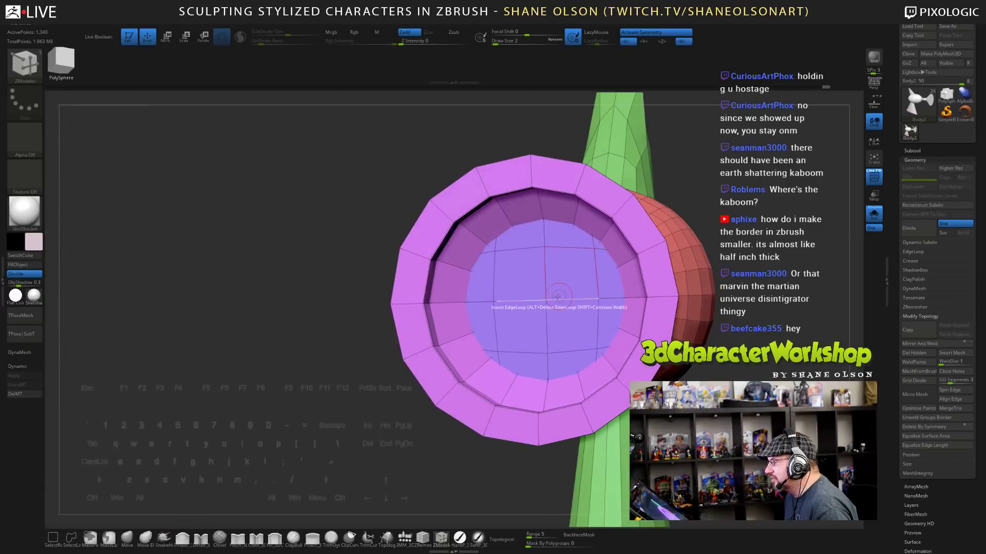
- Apply ZModeler's polygon Transpose action with the Polygroup All target to the recessed inner face of the cone
{"action": "key", "text": "space"}
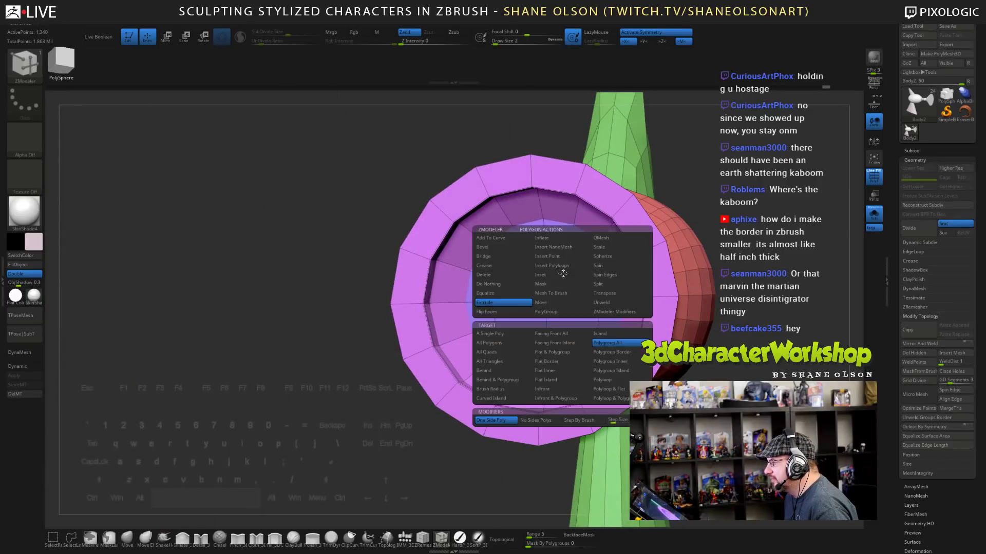
{"action": "left_click", "coordinate": [630, 294]}
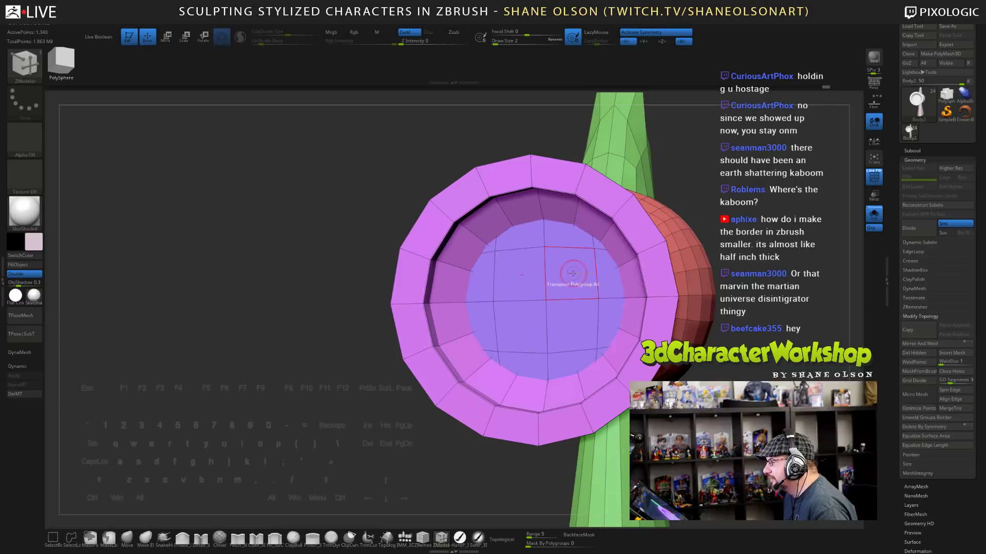
{"action": "left_click", "coordinate": [570, 273]}
- Center the transform gizmo on the recessed face and scale it inward so the barrel's inner walls taper
{"action": "key", "text": "alt"}
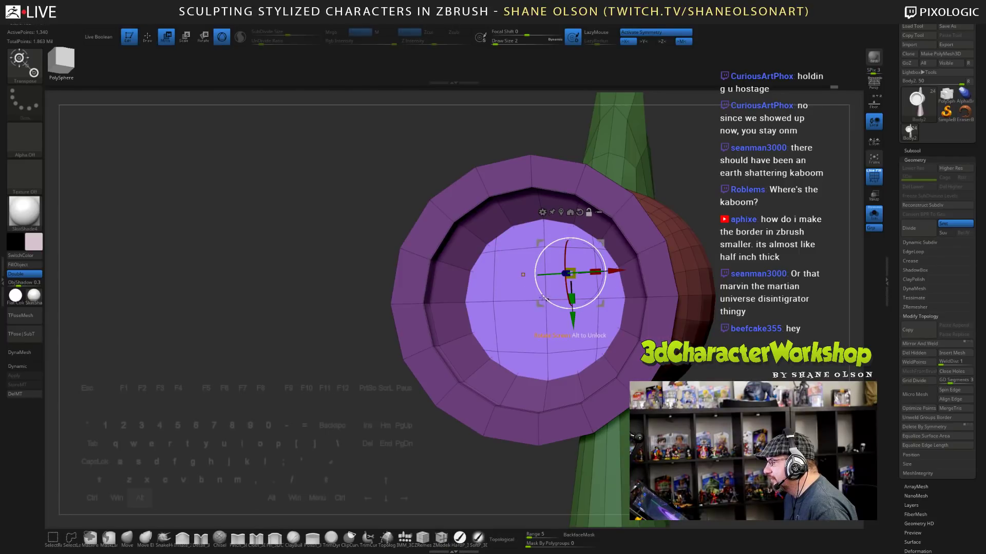
{"action": "left_click_drag", "start_coordinate": [601, 245], "coordinate": [711, 195], "text": "alt"}
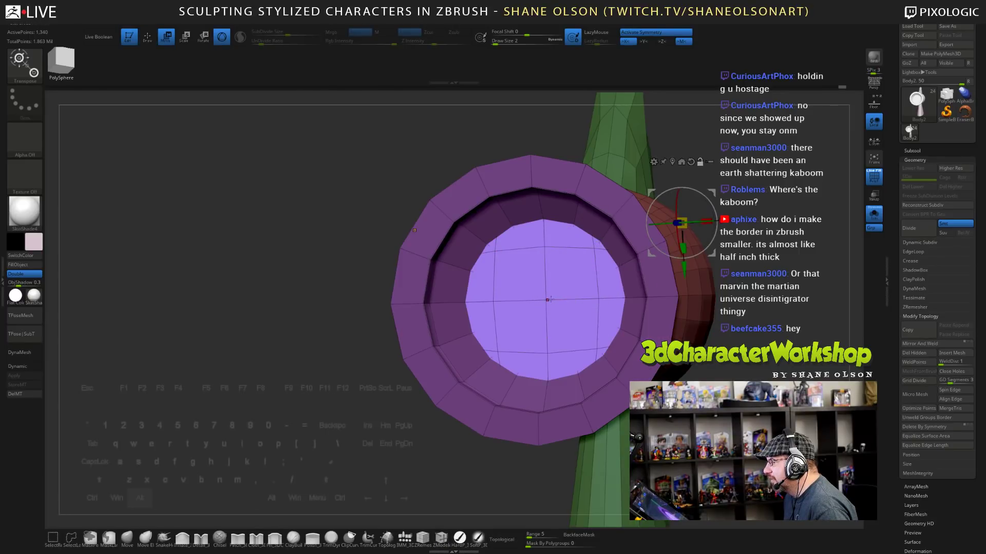
{"action": "left_click", "coordinate": [545, 303], "text": "alt"}
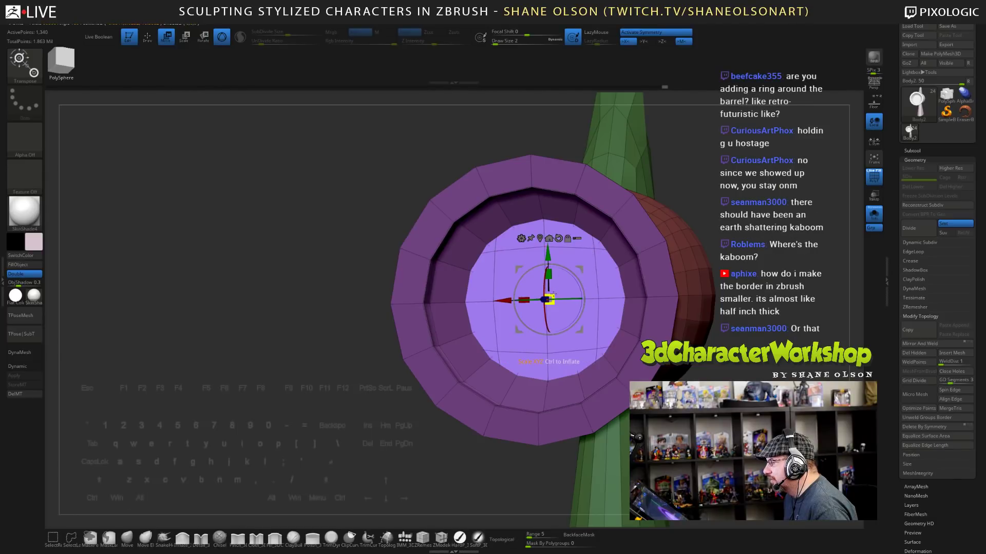
{"action": "left_click_drag", "start_coordinate": [553, 297], "coordinate": [485, 304]}
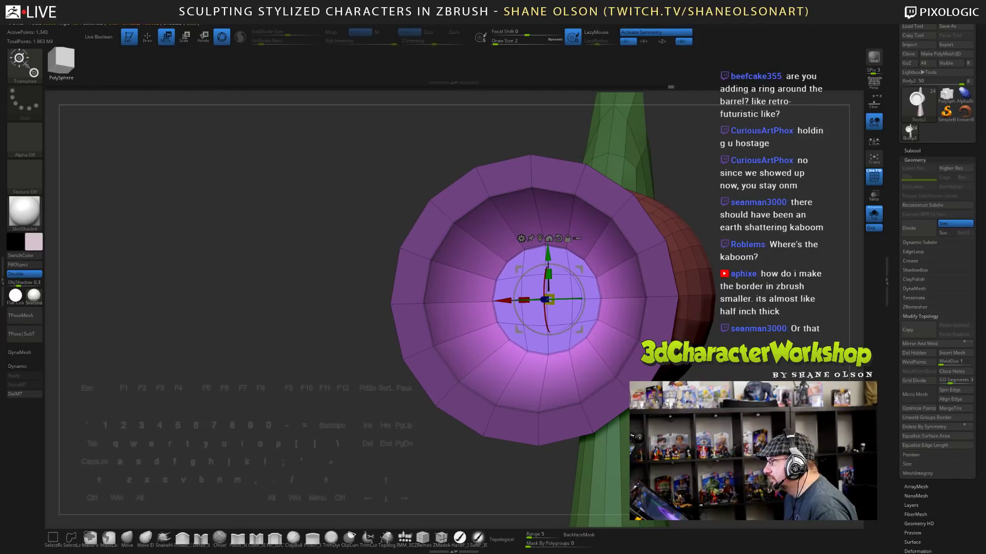
{"action": "left_click_drag", "start_coordinate": [329, 231], "coordinate": [328, 266], "text": "alt"}
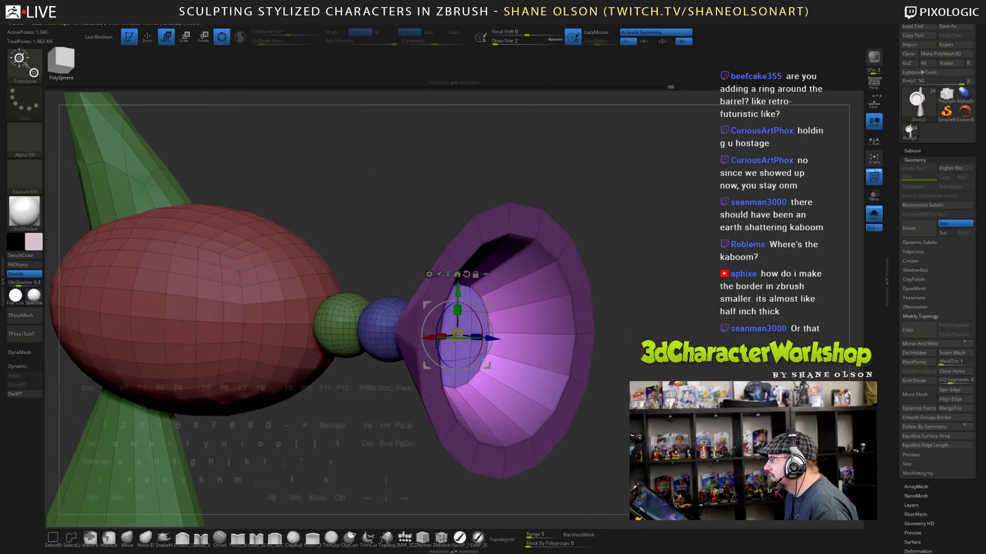
- Return to the ZModeler brush, preview the gun with dynamic subdivision and without polyframe, and check it from several angles
{"action": "mouse_move", "coordinate": [682, 277]}
{"action": "left_mouse_down", "text": "alt"}
{"action": "mouse_move", "coordinate": [677, 233]}
{"action": "mouse_move", "coordinate": [554, 236]}
{"action": "mouse_move", "coordinate": [724, 233]}
{"action": "mouse_move", "coordinate": [713, 233]}
{"action": "mouse_move", "coordinate": [721, 247]}
{"action": "mouse_move", "coordinate": [667, 267]}
{"action": "mouse_move", "coordinate": [699, 297]}
{"action": "mouse_move", "coordinate": [673, 282]}
{"action": "mouse_move", "coordinate": [616, 281]}
{"action": "mouse_move", "coordinate": [816, 278]}
{"action": "mouse_move", "coordinate": [699, 205]}
{"action": "mouse_move", "coordinate": [699, 237]}
{"action": "mouse_move", "coordinate": [657, 225]}
{"action": "mouse_move", "coordinate": [703, 236]}
{"action": "mouse_move", "coordinate": [667, 202]}
{"action": "mouse_move", "coordinate": [610, 178]}
{"action": "mouse_move", "coordinate": [619, 168]}
{"action": "left_mouse_up", "text": "alt"}
{"action": "key", "text": "q"}
{"action": "key", "text": "d"}
{"action": "mouse_move", "coordinate": [639, 221]}
{"action": "left_mouse_down"}
{"action": "mouse_move", "coordinate": [693, 222]}
{"action": "mouse_move", "coordinate": [642, 221]}
{"action": "mouse_move", "coordinate": [642, 190]}
{"action": "mouse_move", "coordinate": [572, 221]}
{"action": "mouse_move", "coordinate": [667, 222]}
{"action": "mouse_move", "coordinate": [643, 222]}
{"action": "mouse_move", "coordinate": [627, 247]}
{"action": "mouse_move", "coordinate": [659, 270]}
{"action": "mouse_move", "coordinate": [627, 253]}
{"action": "mouse_move", "coordinate": [639, 256]}
{"action": "mouse_move", "coordinate": [620, 262]}
{"action": "mouse_move", "coordinate": [651, 255]}
{"action": "left_mouse_up"}
{"action": "key", "text": "shift+f"}
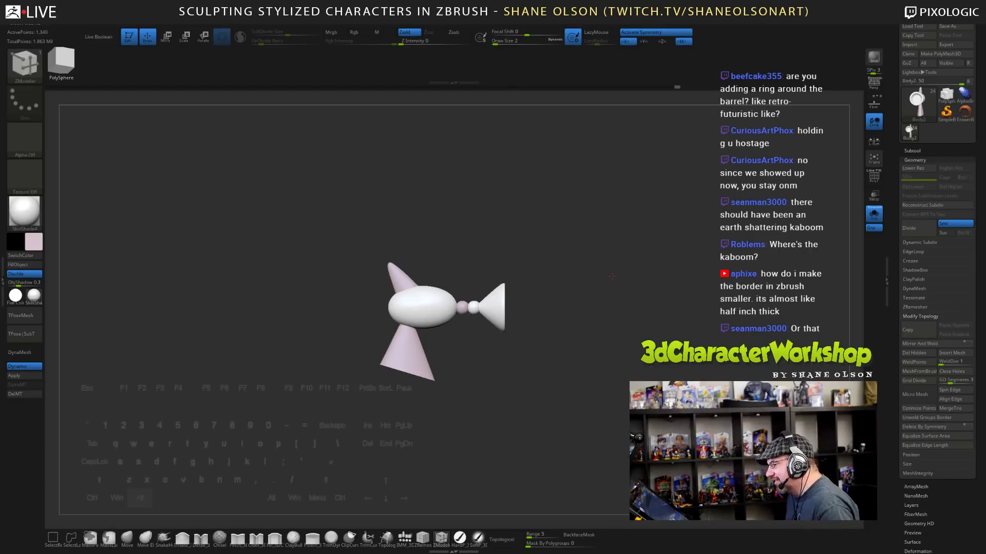
{"action": "left_click_drag", "start_coordinate": [612, 276], "coordinate": [616, 331], "text": "alt"}
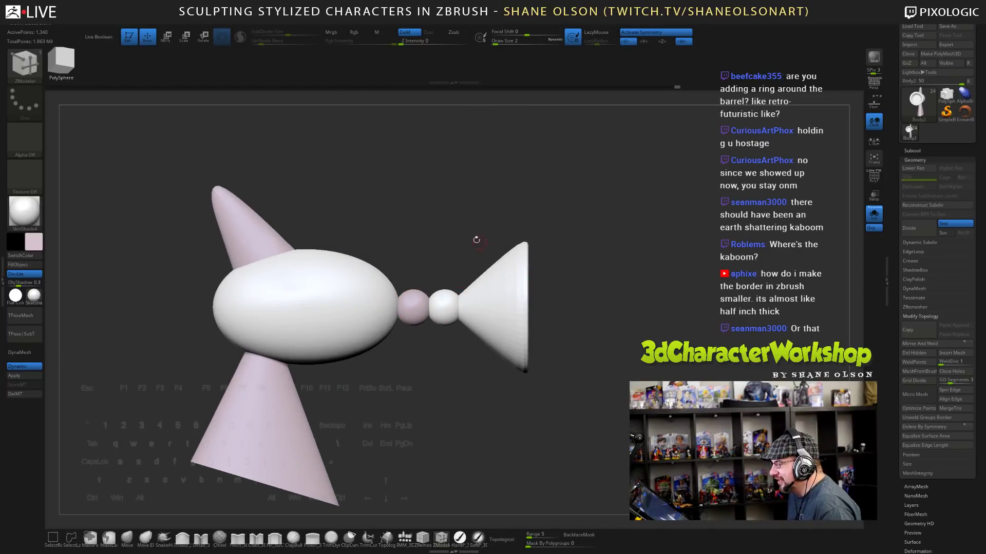
{"action": "left_click_drag", "start_coordinate": [453, 232], "coordinate": [682, 255]}
- Leave Solo mode, sample the teal of the thigh strap and fill the ray gun with that color
{"action": "left_click", "coordinate": [874, 221]}
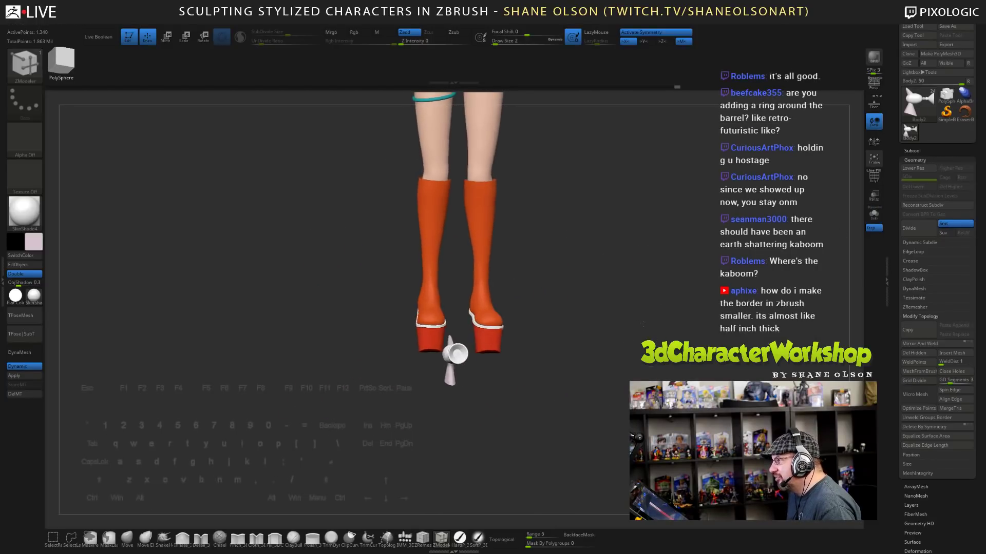
{"action": "left_click_drag", "start_coordinate": [522, 313], "coordinate": [572, 319], "text": "alt"}
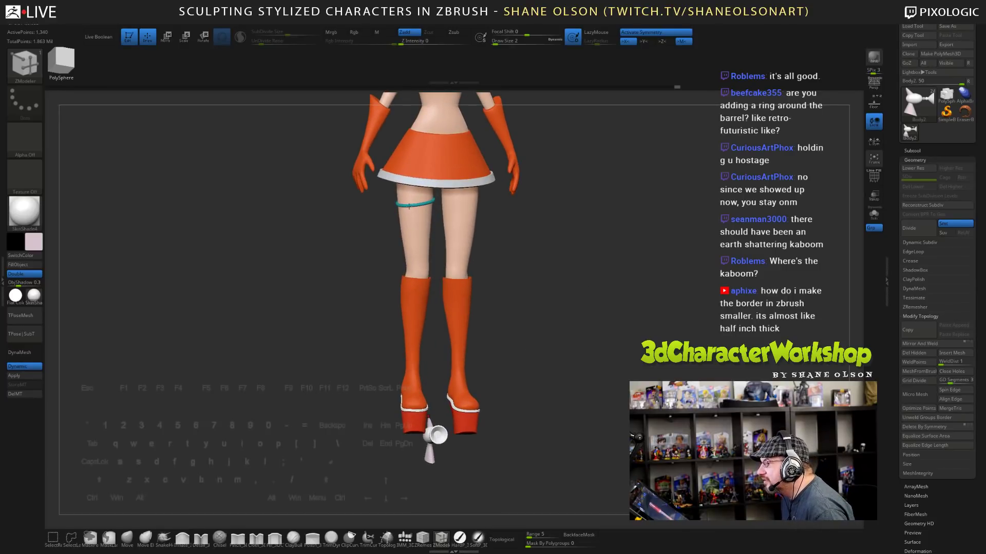
{"action": "key", "text": "c"}
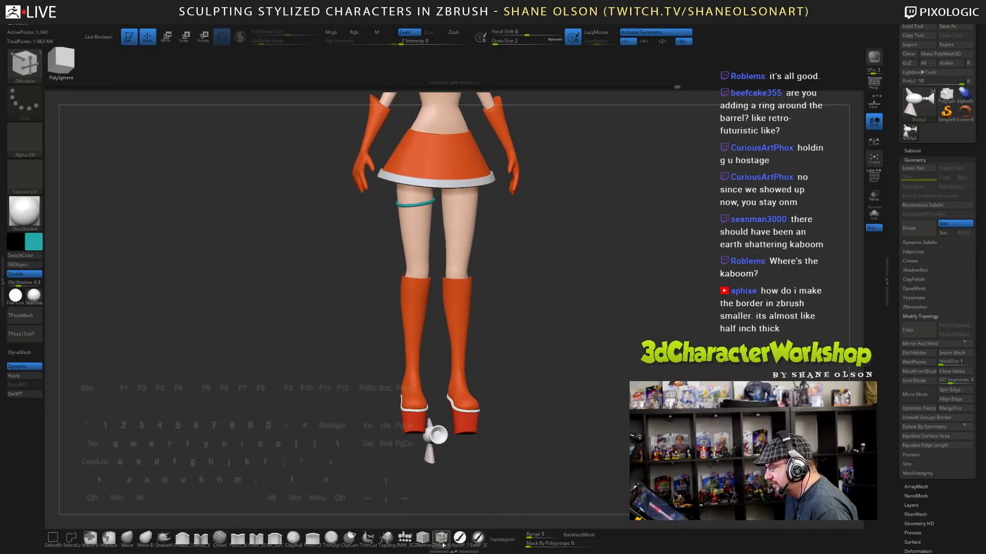
{"action": "left_click", "coordinate": [460, 538]}
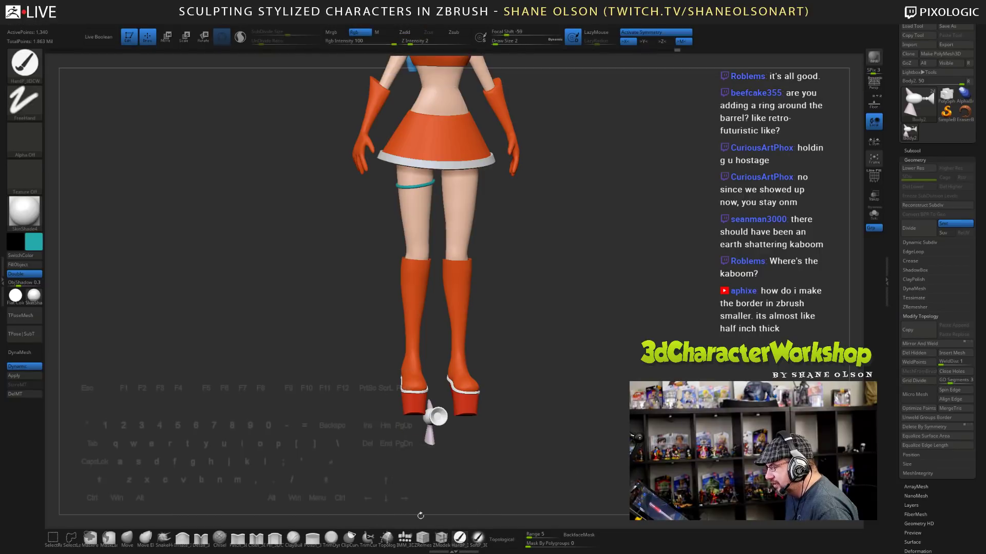
{"action": "left_click", "coordinate": [18, 264]}
- Switch to Move mode in side view and duplicate the ray gun subtool
{"action": "left_click_drag", "start_coordinate": [638, 307], "coordinate": [662, 306]}
{"action": "key", "text": "w"}
{"action": "left_click_drag", "start_coordinate": [560, 370], "coordinate": [624, 349], "text": "alt"}
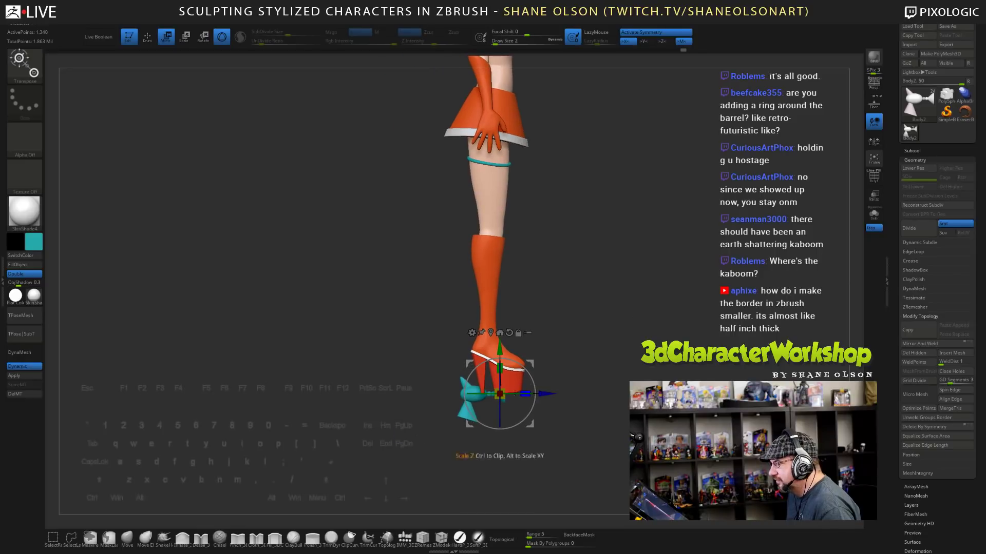
{"action": "left_click", "coordinate": [912, 150]}
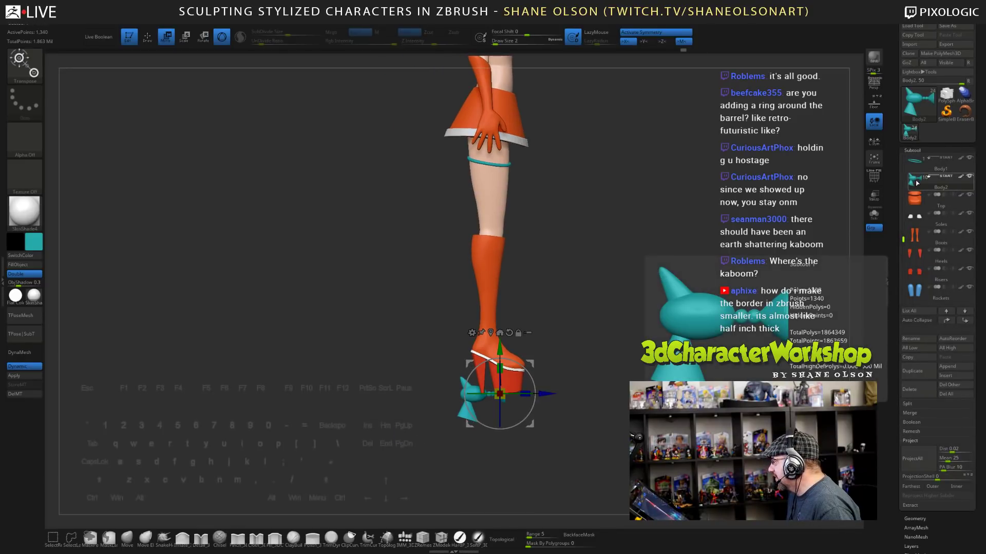
{"action": "left_click", "coordinate": [919, 371]}
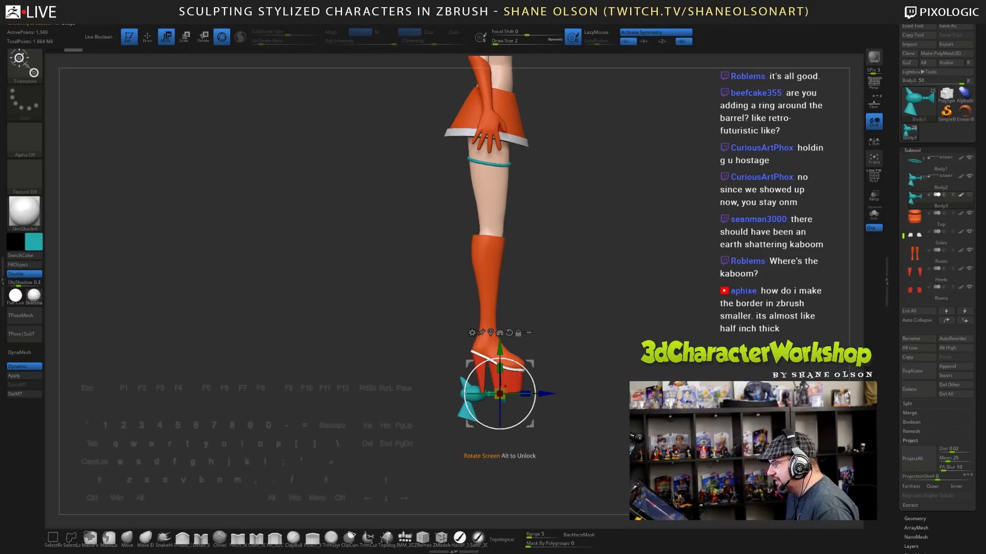
- Move the duplicate gun up to thigh-strap height and, with symmetry turned off, over to the outside of the strapped thigh
{"action": "left_click_drag", "start_coordinate": [499, 394], "coordinate": [514, 199]}
{"action": "left_click_drag", "start_coordinate": [543, 166], "coordinate": [539, 161]}
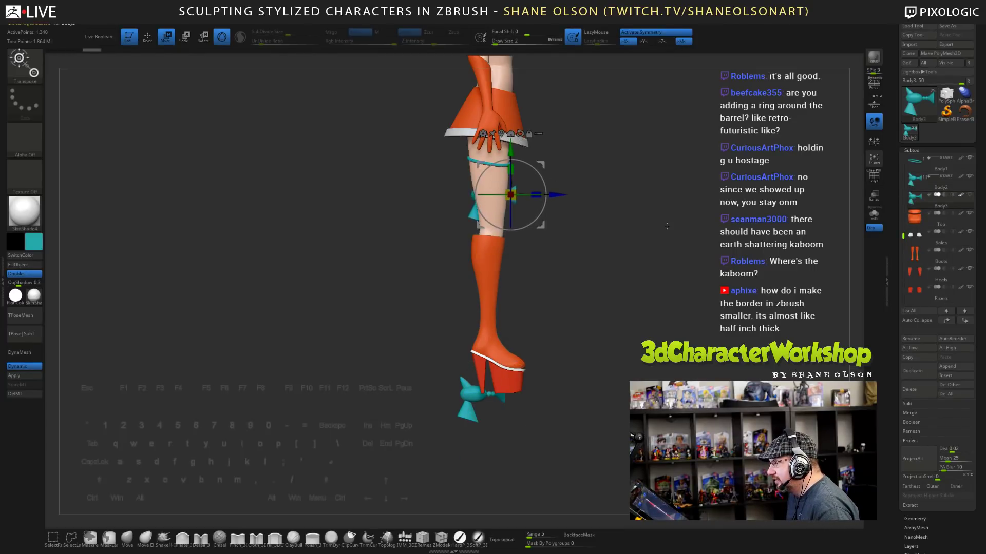
{"action": "left_click_drag", "start_coordinate": [662, 229], "coordinate": [580, 233]}
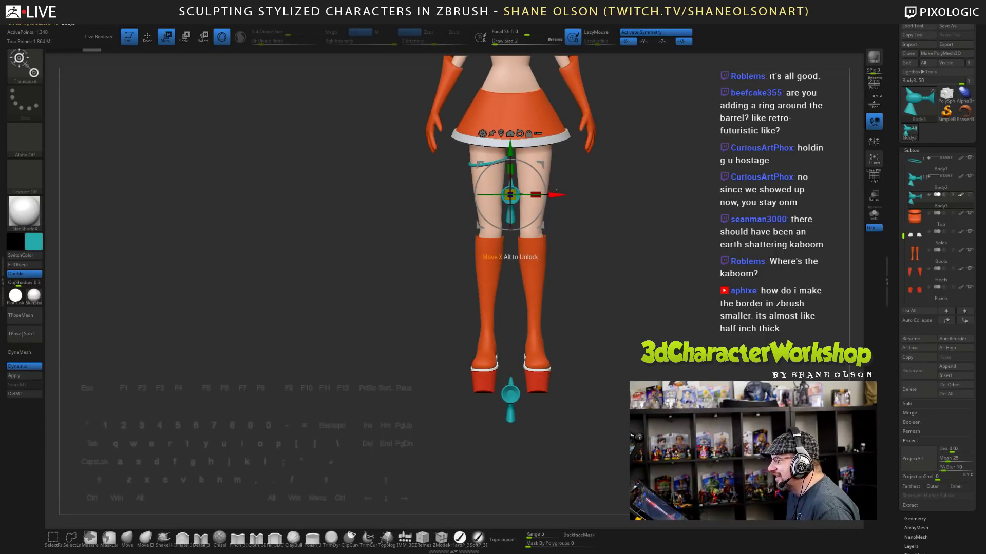
{"action": "left_click_drag", "start_coordinate": [558, 194], "coordinate": [497, 189]}
{"action": "key", "text": "ctrl+z"}
{"action": "key", "text": "x"}
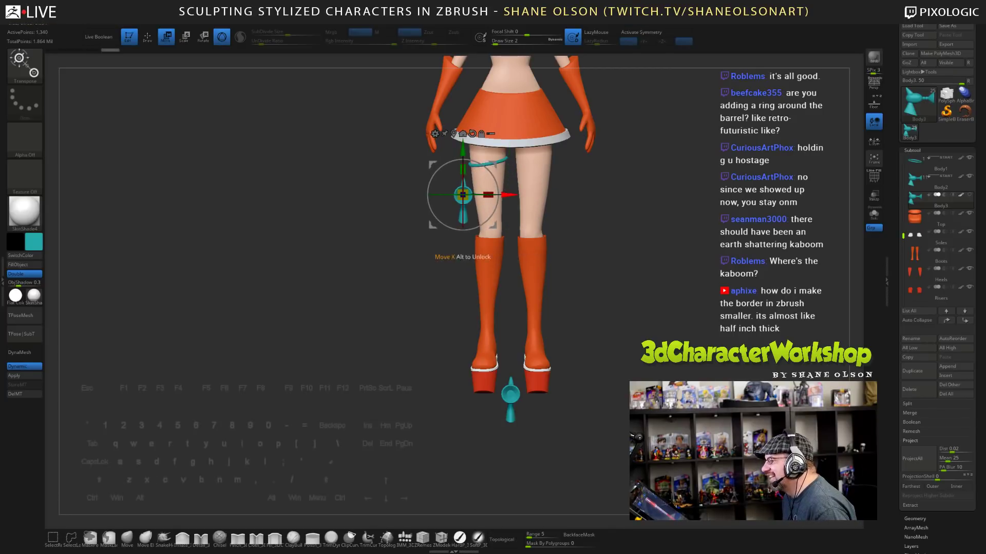
{"action": "left_click_drag", "start_coordinate": [450, 150], "coordinate": [467, 118]}
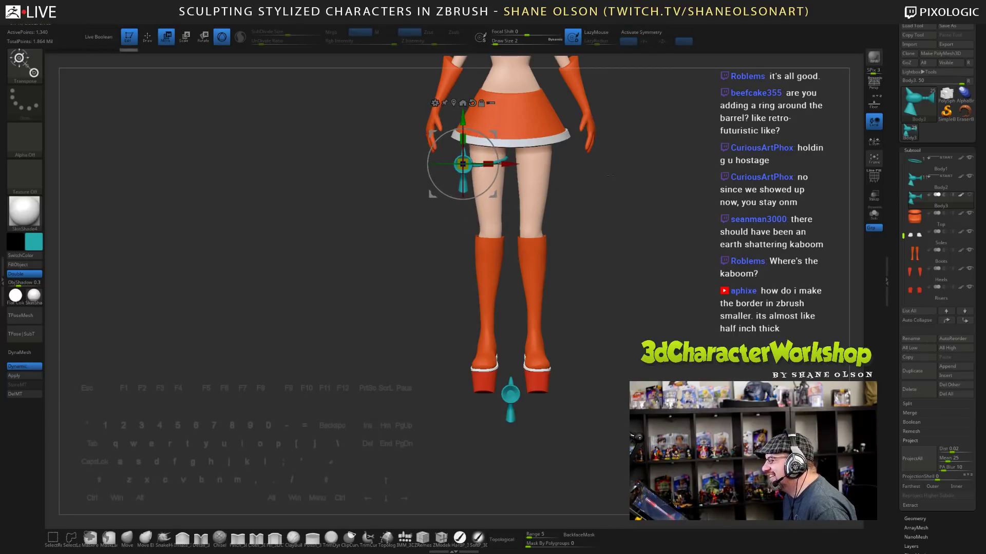
- Center the gizmo on the duplicate gun's body and tilt the barrel downward by about 32 degrees in side view
{"action": "left_click_drag", "start_coordinate": [557, 170], "coordinate": [655, 272]}
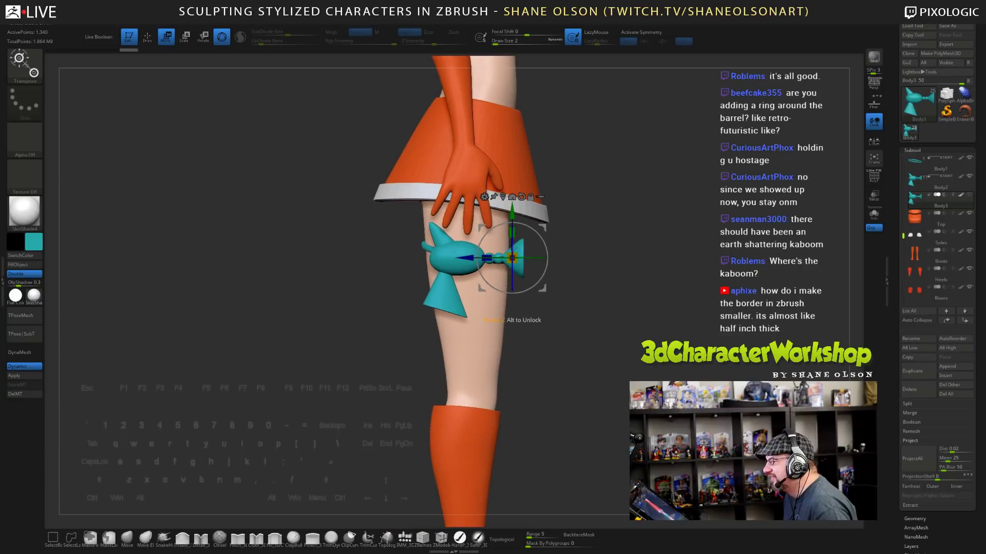
{"action": "left_click_drag", "start_coordinate": [465, 252], "coordinate": [413, 253], "text": "alt"}
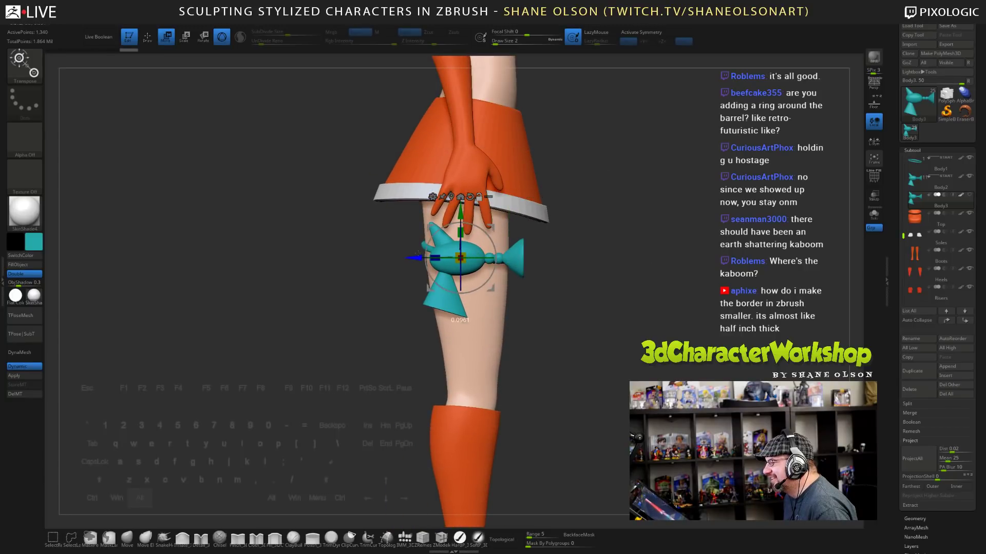
{"action": "left_click_drag", "start_coordinate": [482, 230], "coordinate": [493, 249]}
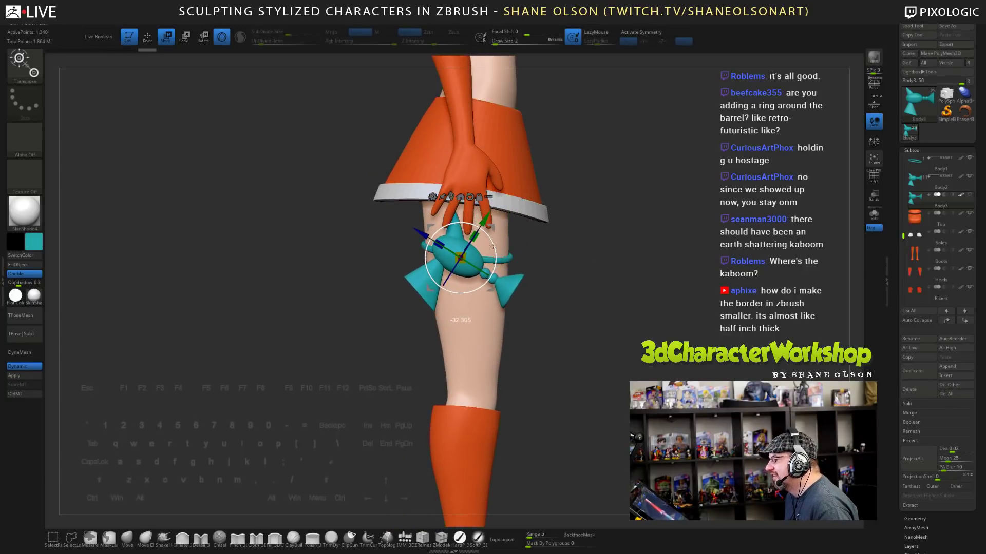
- Adjust the duplicate gun's angle slightly against the thigh in front view, and return to Draw mode
{"action": "mouse_move", "coordinate": [648, 282]}
{"action": "left_mouse_down"}
{"action": "mouse_move", "coordinate": [596, 287]}
{"action": "mouse_move", "coordinate": [631, 308]}
{"action": "mouse_move", "coordinate": [603, 287]}
{"action": "mouse_move", "coordinate": [648, 285]}
{"action": "mouse_move", "coordinate": [628, 297]}
{"action": "left_mouse_up"}
{"action": "key", "text": "q"}
{"action": "key", "text": "w"}
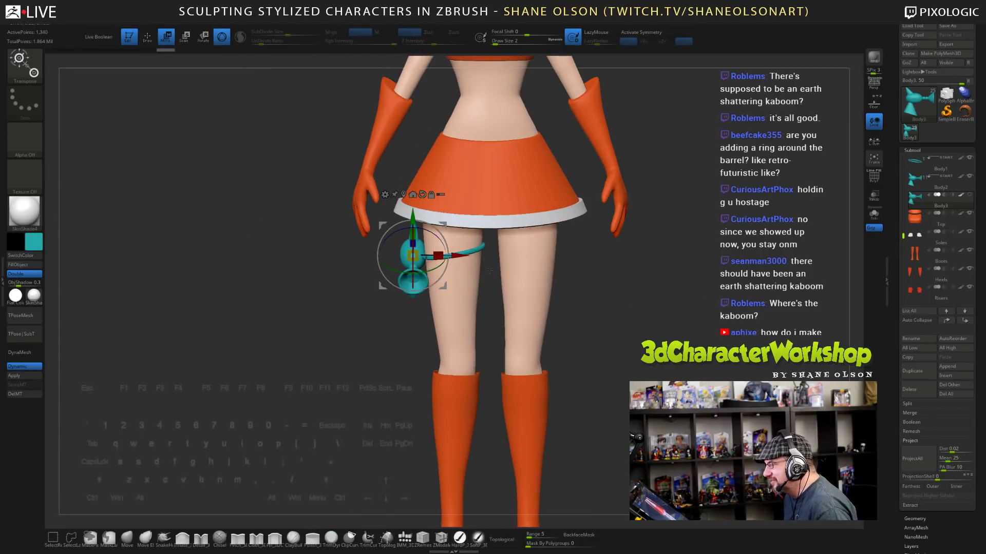
{"action": "left_click_drag", "start_coordinate": [458, 256], "coordinate": [460, 256]}
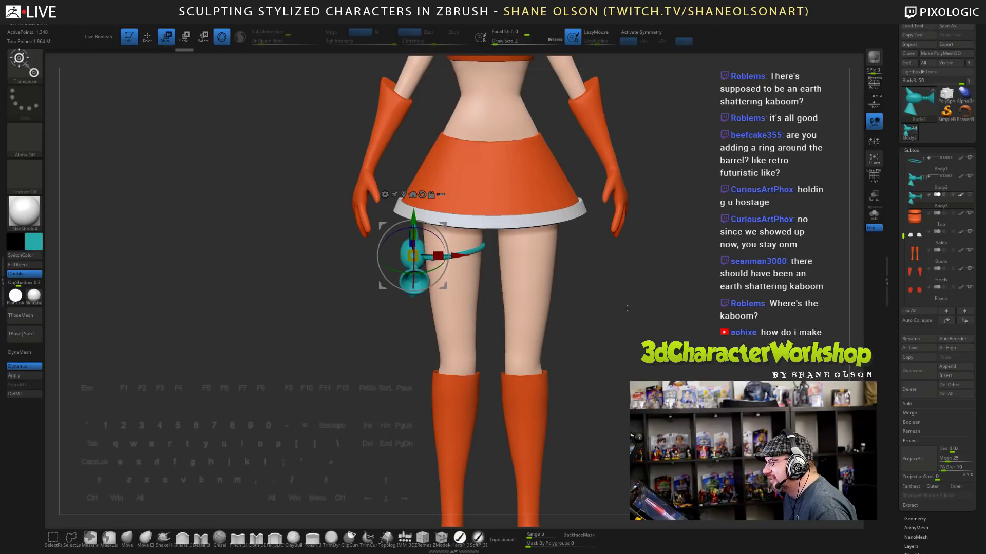
{"action": "mouse_move", "coordinate": [613, 301]}
{"action": "left_mouse_down"}
{"action": "mouse_move", "coordinate": [637, 307]}
{"action": "mouse_move", "coordinate": [621, 307]}
{"action": "mouse_move", "coordinate": [621, 328]}
{"action": "mouse_move", "coordinate": [643, 310]}
{"action": "mouse_move", "coordinate": [619, 279]}
{"action": "mouse_move", "coordinate": [657, 279]}
{"action": "mouse_move", "coordinate": [639, 280]}
{"action": "left_mouse_up"}
{"action": "key", "text": "q"}
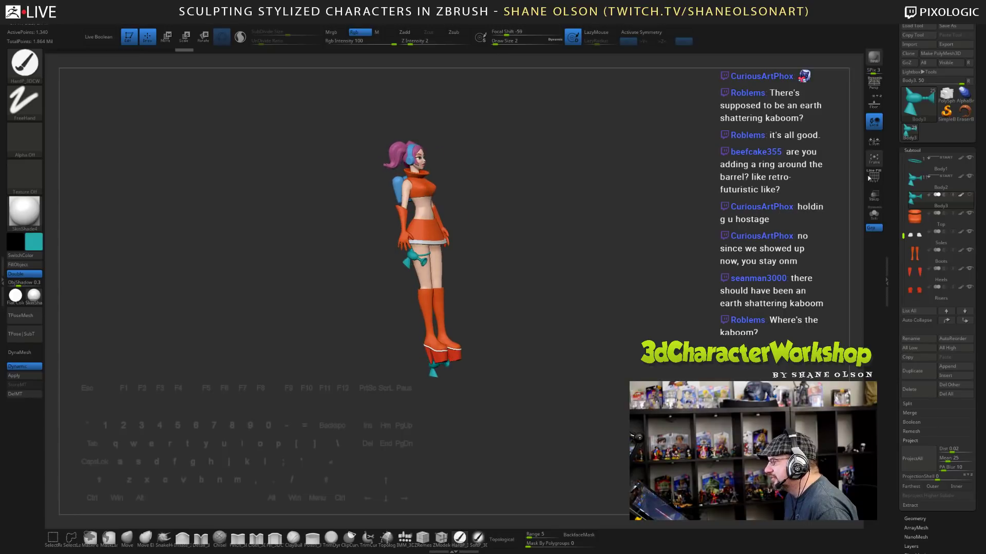
- Hide the original gun subtool at the character's feet, keeping the other subtools visible, and save the project
{"action": "left_click", "coordinate": [969, 181]}
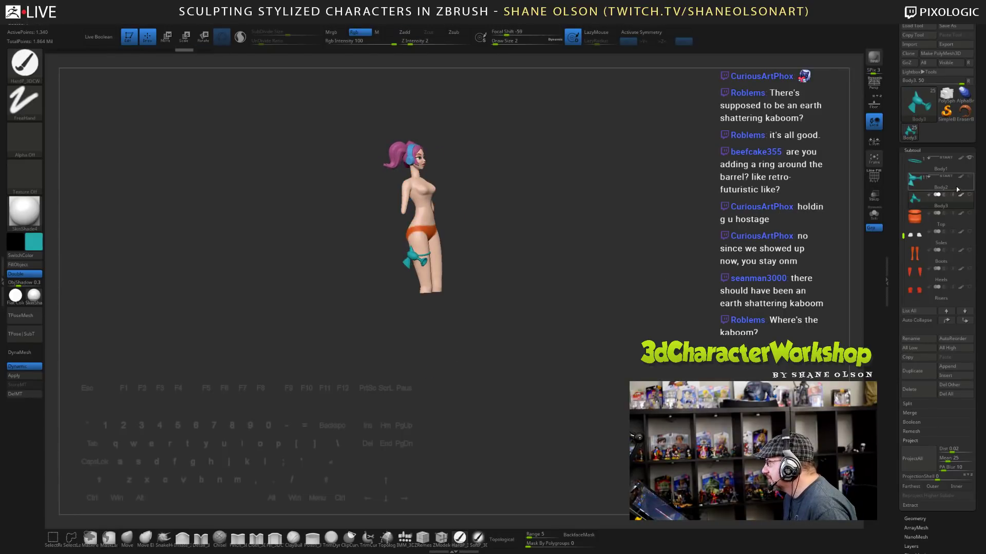
{"action": "left_click", "coordinate": [968, 177], "text": "shift"}
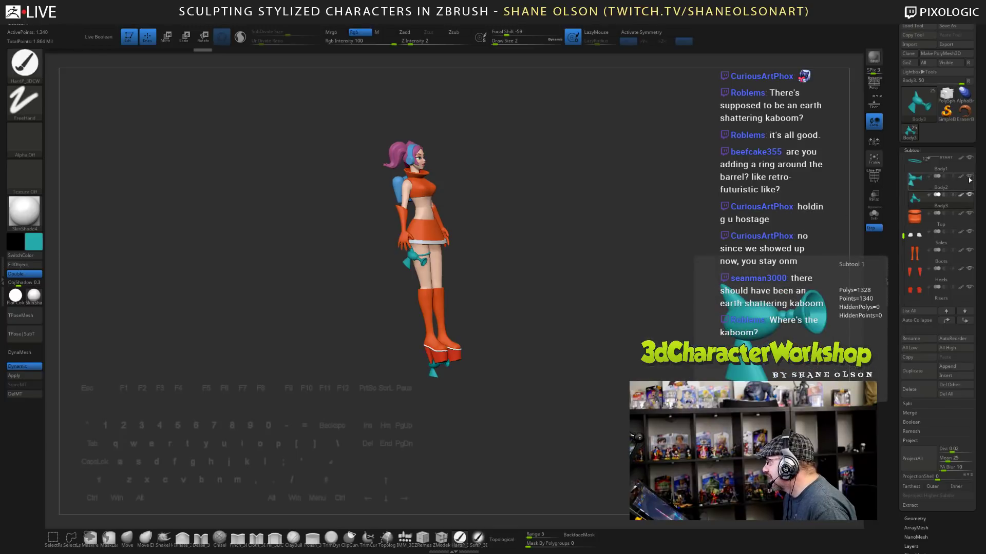
{"action": "left_click_drag", "start_coordinate": [571, 331], "coordinate": [609, 280]}
{"action": "key", "text": "2"}
{"action": "left_click_drag", "start_coordinate": [619, 314], "coordinate": [502, 283], "text": "alt"}
{"action": "key", "text": "ctrl+s"}
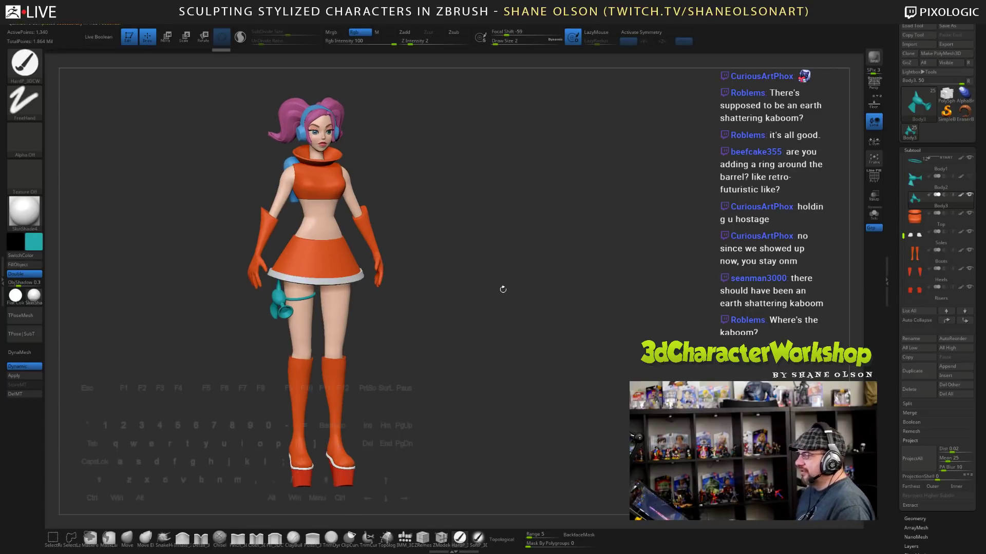
- Show the Spotlight reference image, scale and place it beside the character, and leave Spotlight editing to compare the two
{"action": "left_click_drag", "start_coordinate": [500, 291], "coordinate": [512, 262]}
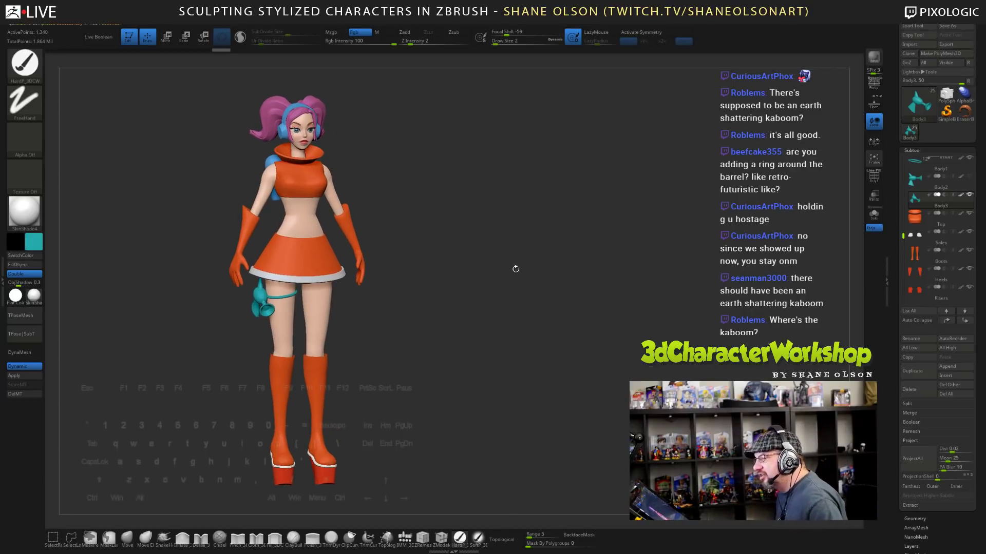
{"action": "key", "text": "shift+z"}
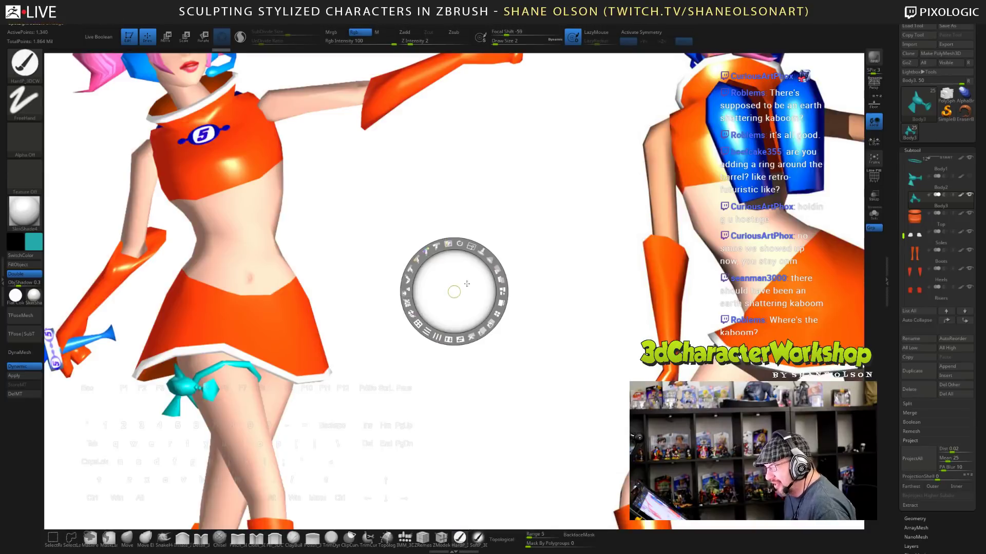
{"action": "left_click_drag", "start_coordinate": [472, 247], "coordinate": [134, 232]}
{"action": "left_click", "coordinate": [448, 275]}
{"action": "left_click_drag", "start_coordinate": [447, 276], "coordinate": [97, 267]}
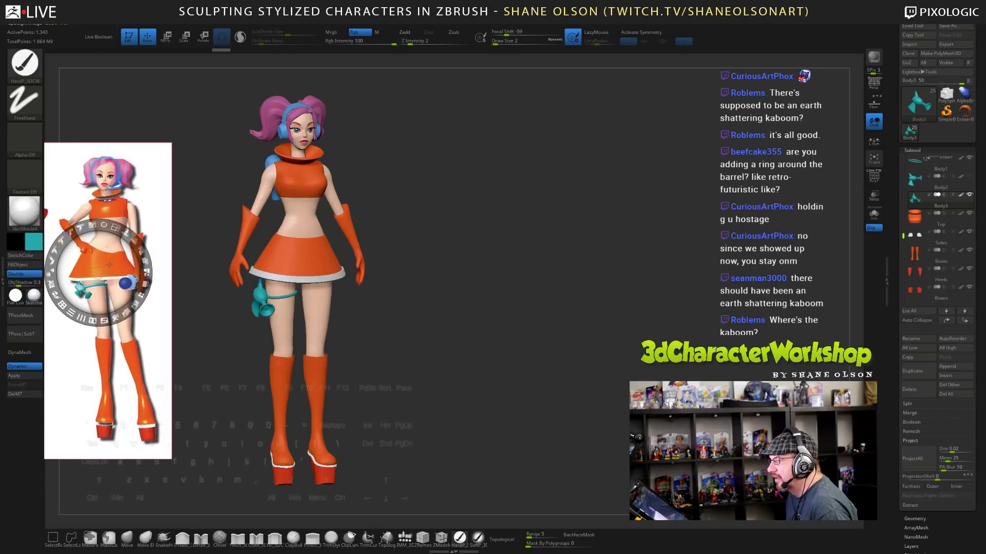
{"action": "mouse_move", "coordinate": [117, 222]}
{"action": "left_mouse_down"}
{"action": "mouse_move", "coordinate": [131, 231]}
{"action": "mouse_move", "coordinate": [118, 232]}
{"action": "mouse_move", "coordinate": [123, 209]}
{"action": "mouse_move", "coordinate": [114, 236]}
{"action": "left_mouse_up"}
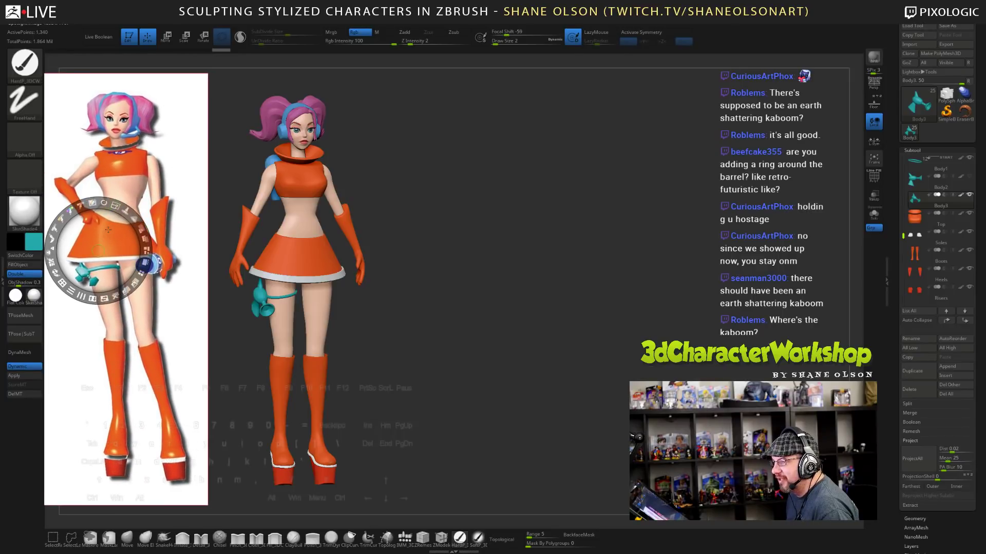
{"action": "key", "text": "z"}
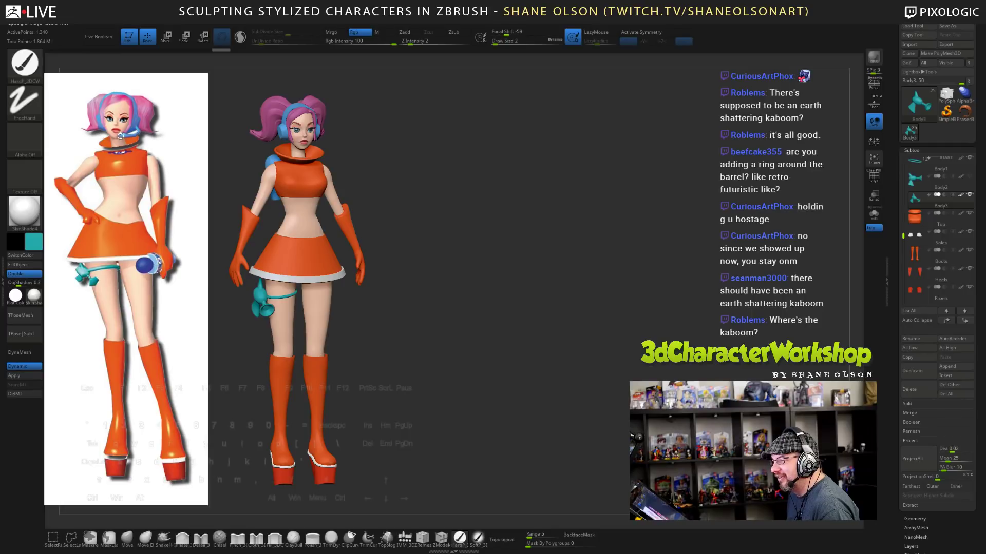
{"action": "left_click_drag", "start_coordinate": [419, 281], "coordinate": [380, 309], "text": "alt"}
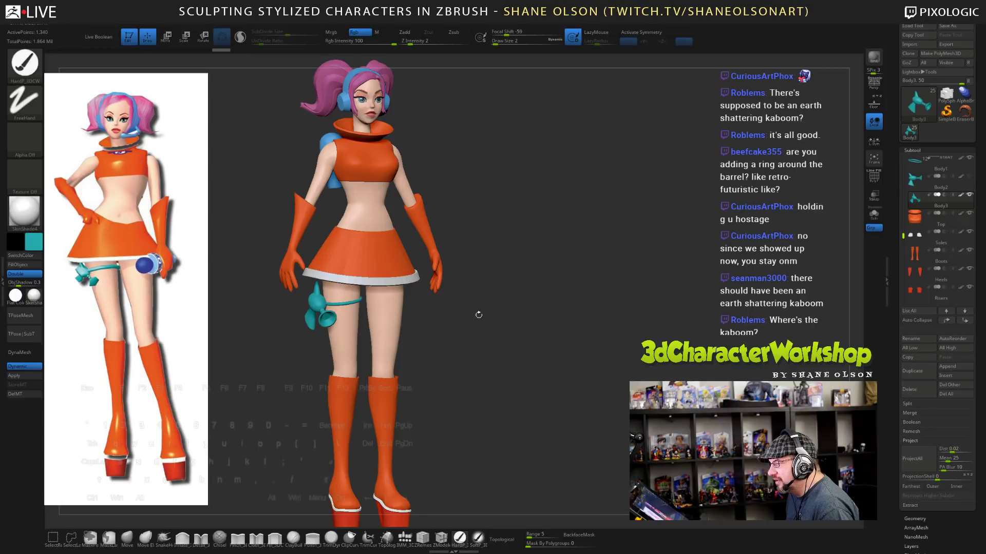
- Compare the full character with the reference image from front, three-quarter and high angles, checking proportions and the holstered gun
{"action": "mouse_move", "coordinate": [523, 300]}
{"action": "left_mouse_down", "text": "alt"}
{"action": "mouse_move", "coordinate": [528, 307]}
{"action": "mouse_move", "coordinate": [521, 293]}
{"action": "mouse_move", "coordinate": [513, 316]}
{"action": "left_mouse_up", "text": "alt"}
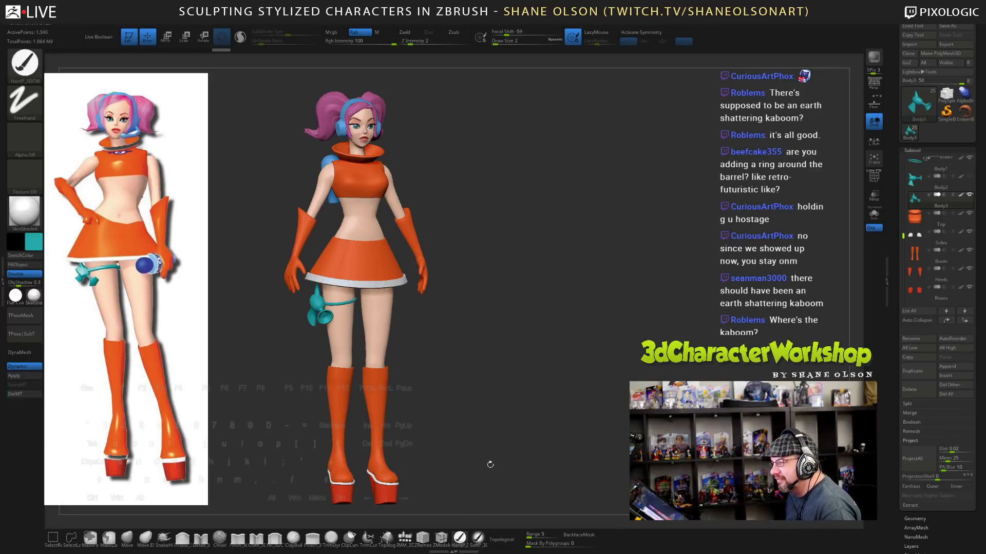
{"action": "mouse_move", "coordinate": [512, 427]}
{"action": "left_mouse_down"}
{"action": "mouse_move", "coordinate": [524, 426]}
{"action": "mouse_move", "coordinate": [512, 428]}
{"action": "left_mouse_up"}
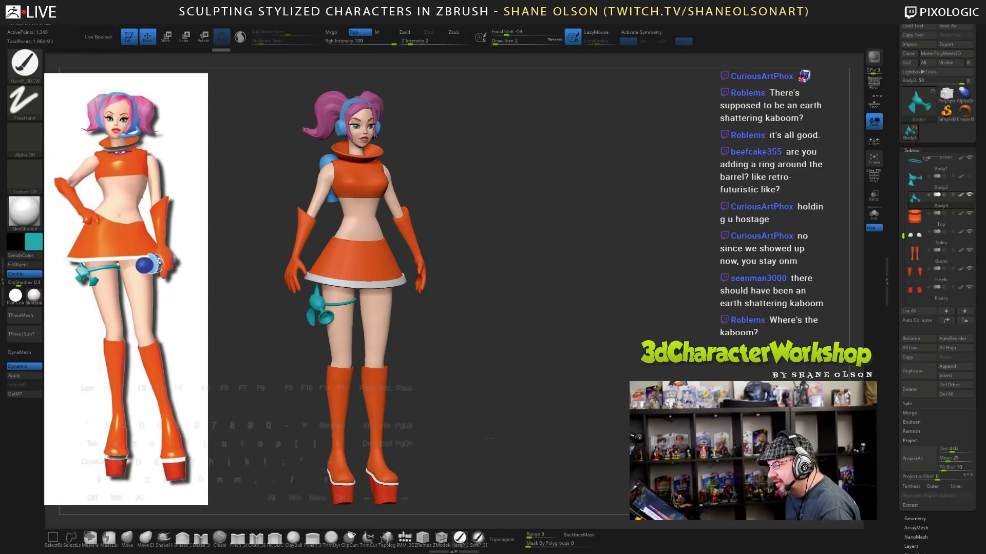
{"action": "left_click_drag", "start_coordinate": [488, 439], "coordinate": [464, 331]}
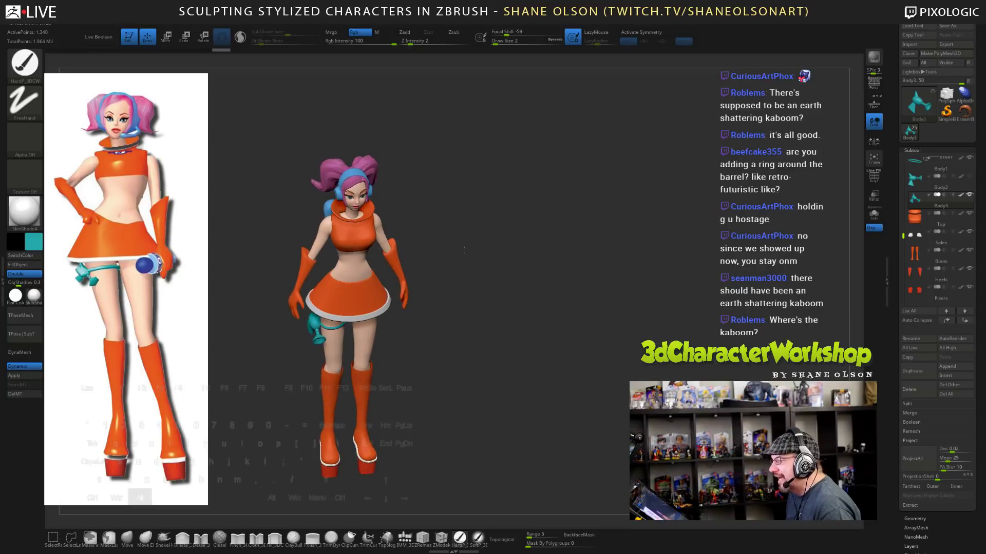
{"action": "left_click_drag", "start_coordinate": [464, 249], "coordinate": [433, 322]}
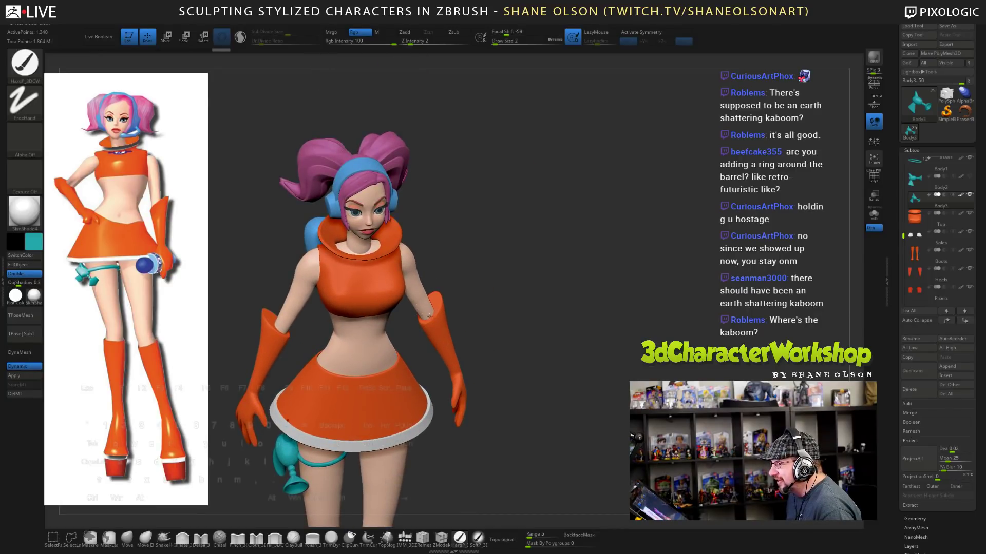
{"action": "left_click_drag", "start_coordinate": [569, 347], "coordinate": [536, 401], "text": "shift"}
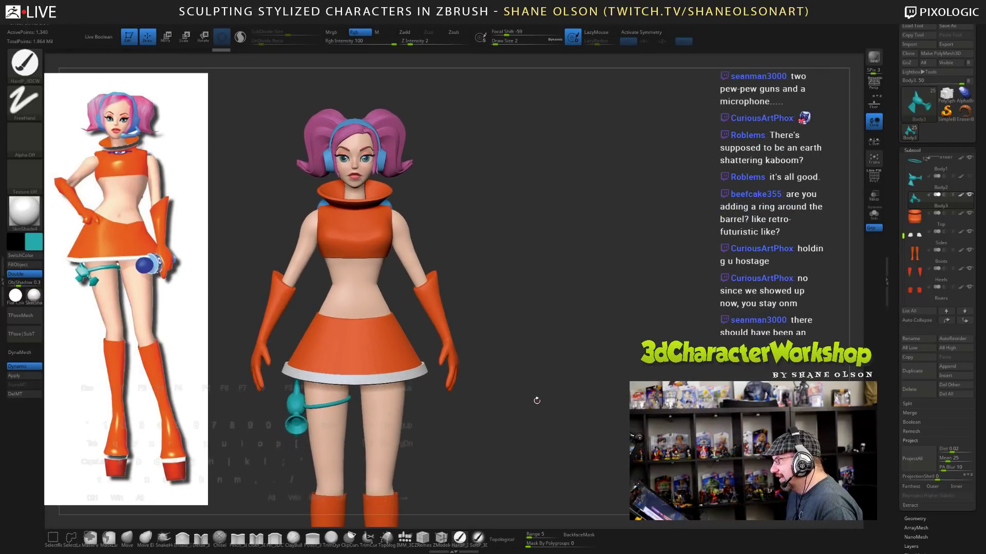
{"action": "left_click_drag", "start_coordinate": [536, 316], "coordinate": [519, 340]}
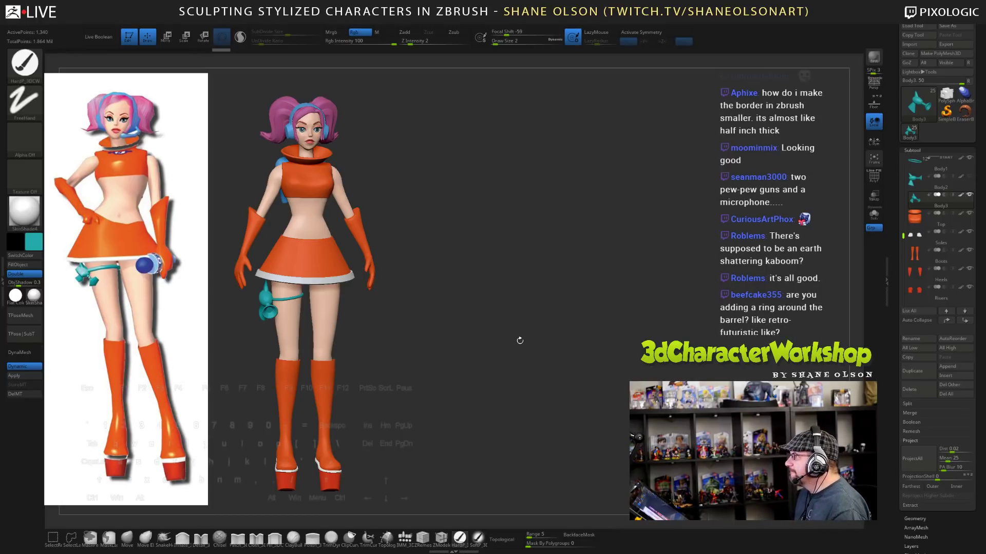
{"action": "left_click_drag", "start_coordinate": [524, 345], "coordinate": [518, 295]}
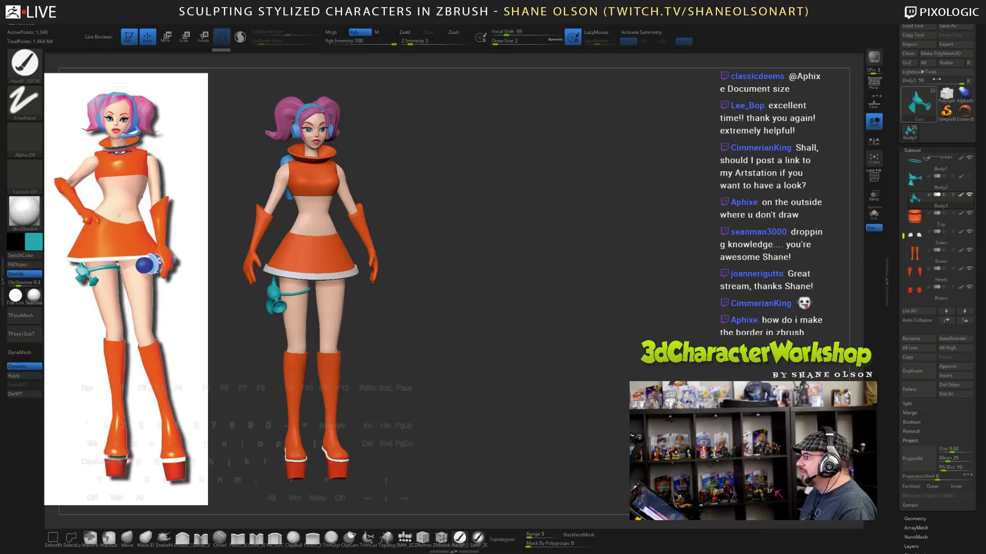
- Save the character tool over the existing Ulala_01_blockout_03 file
{"action": "left_click", "coordinate": [957, 27]}
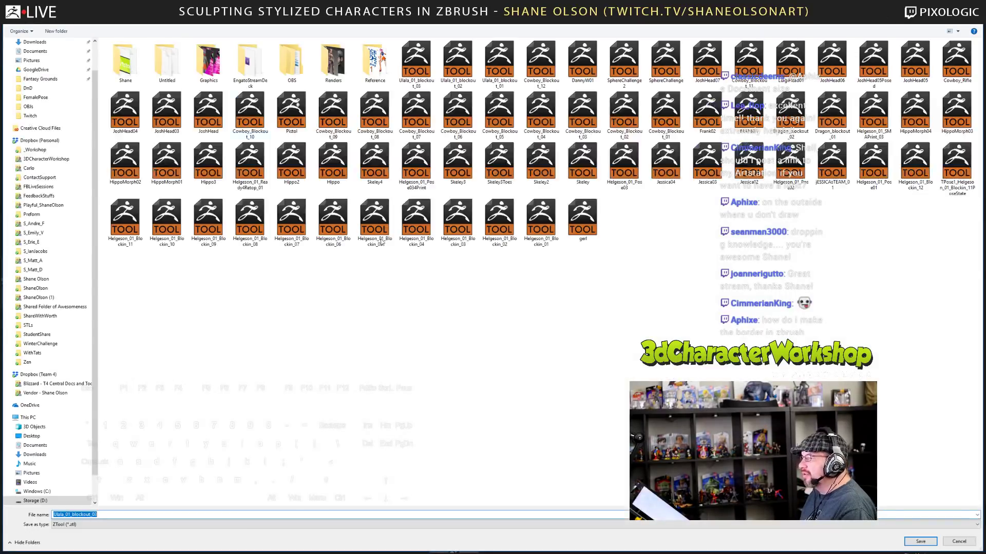
{"action": "double_click", "coordinate": [415, 62]}
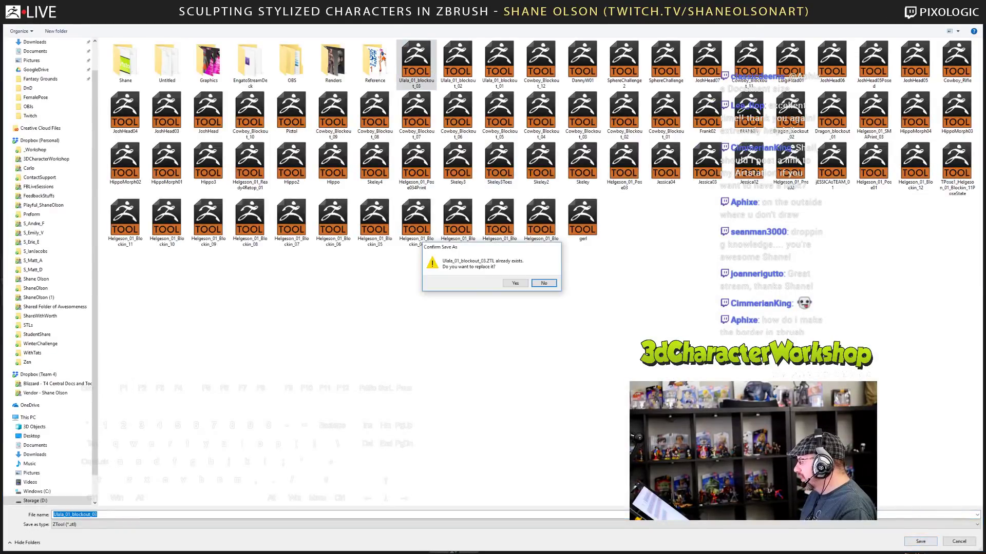
{"action": "left_click", "coordinate": [514, 283]}
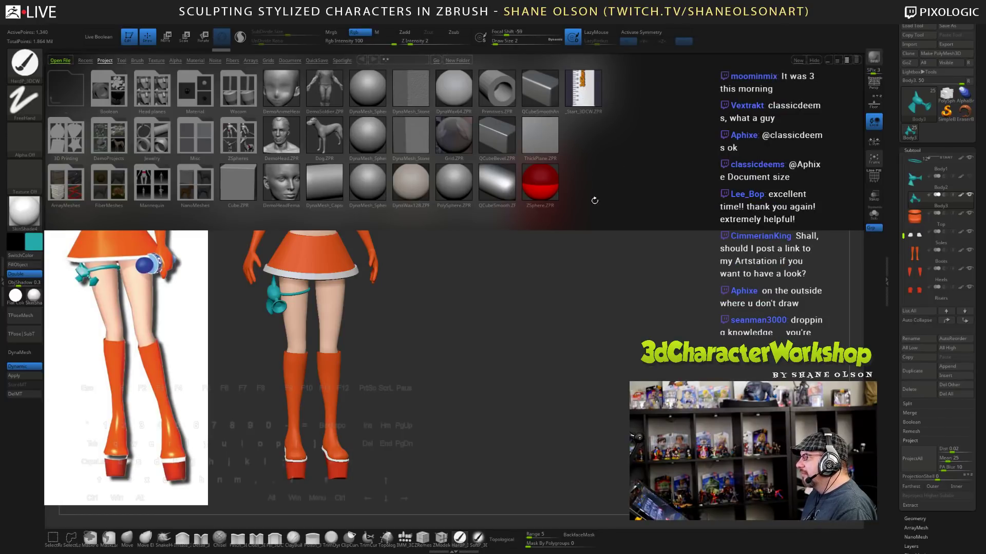
- Open the _Start_3DCW.ZPR starter project from the LightBox projects in place of the character scene
{"action": "left_click", "coordinate": [2, 234]}
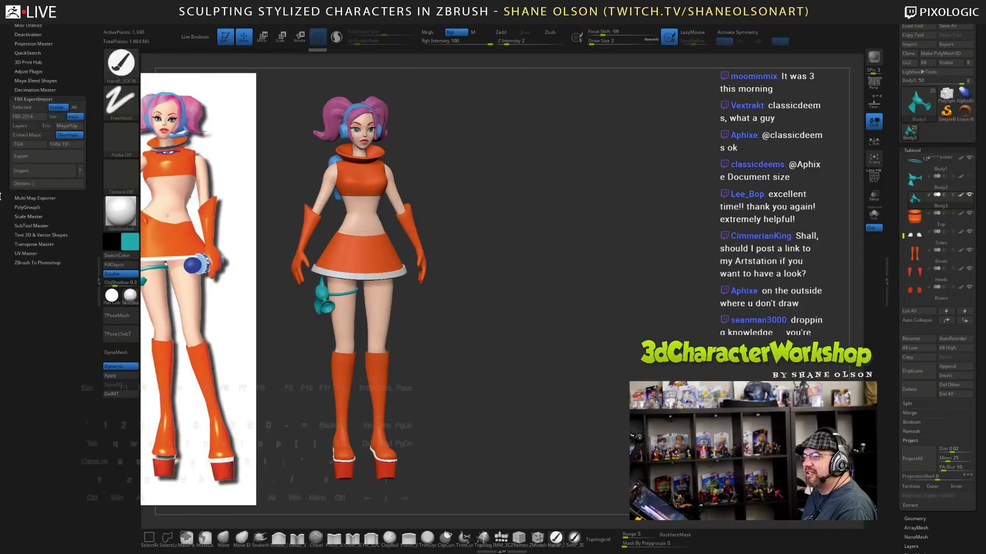
{"action": "key", "text": "comma"}
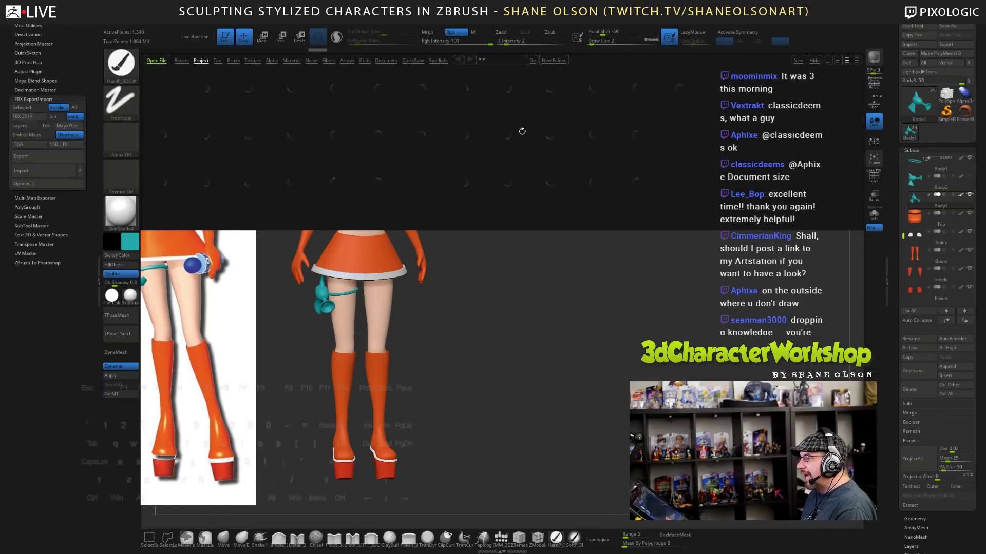
{"action": "double_click", "coordinate": [679, 88]}
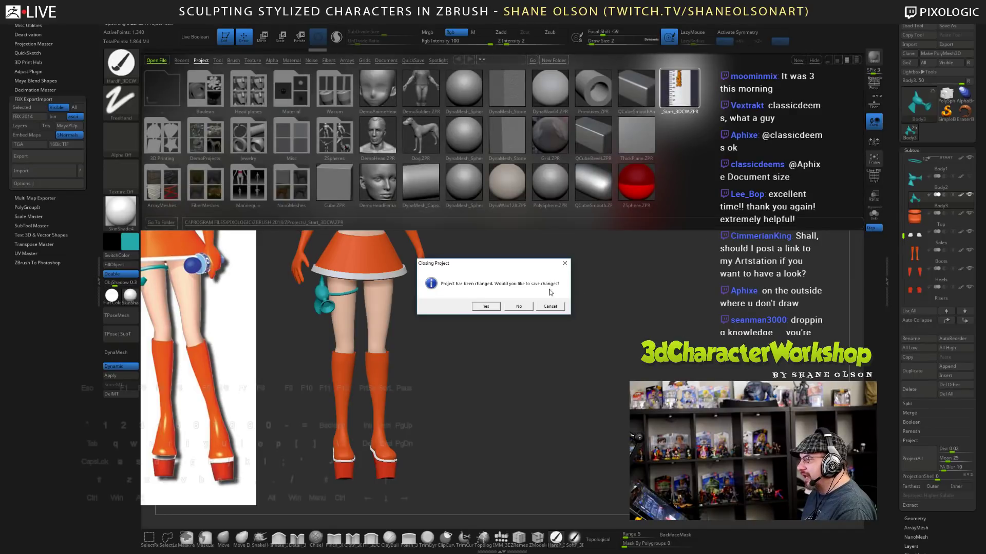
{"action": "left_click", "coordinate": [485, 307]}
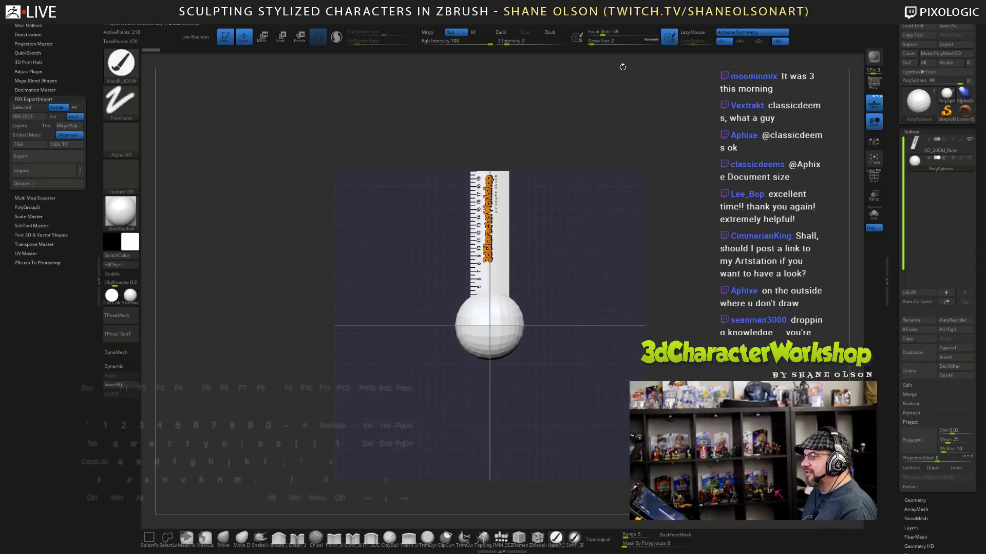
{"action": "left_click", "coordinate": [98, 280]}
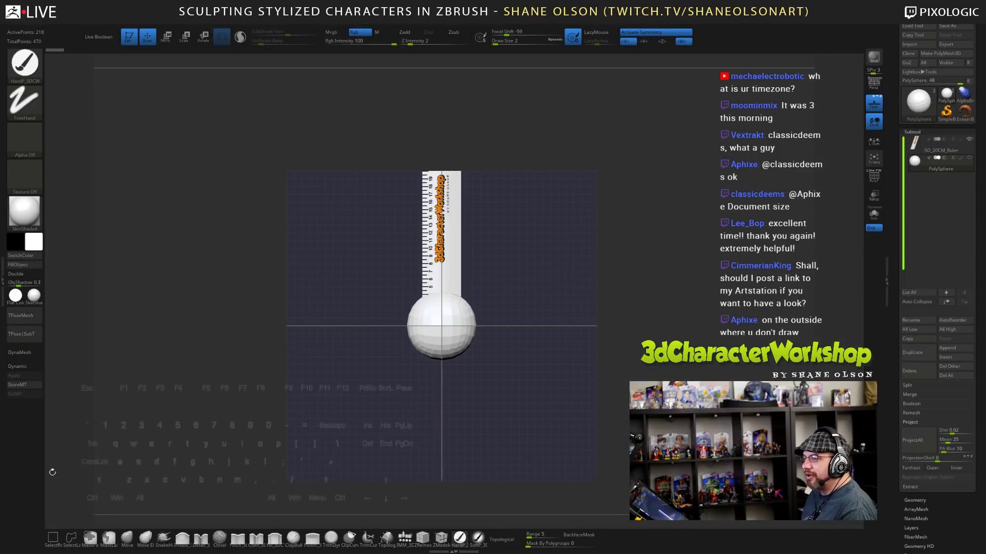
- Reload the _Start_3DCW.ZPR starter project without saving changes to the current one
{"action": "key", "text": "alt"}
{"action": "left_click_drag", "start_coordinate": [602, 292], "coordinate": [608, 261], "text": "alt"}
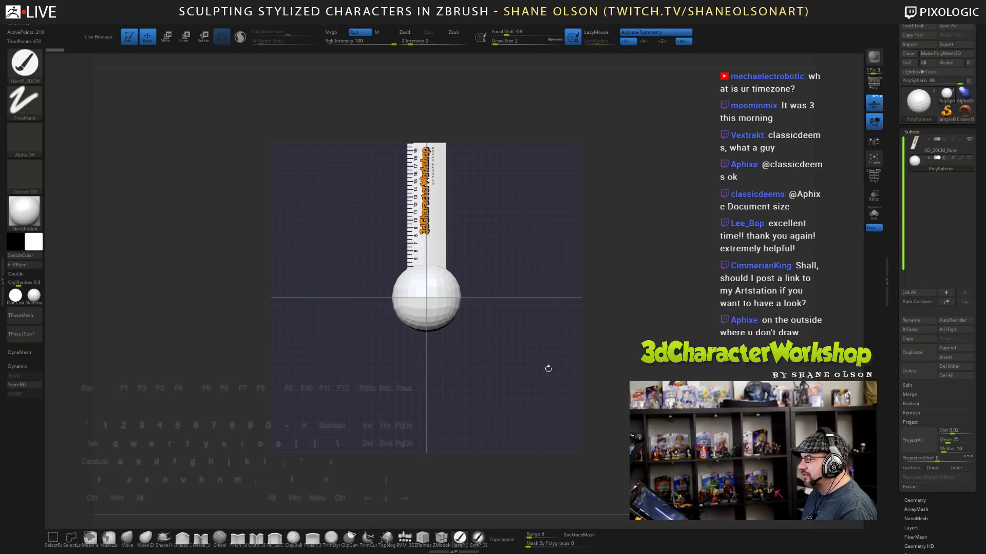
{"action": "key", "text": "comma"}
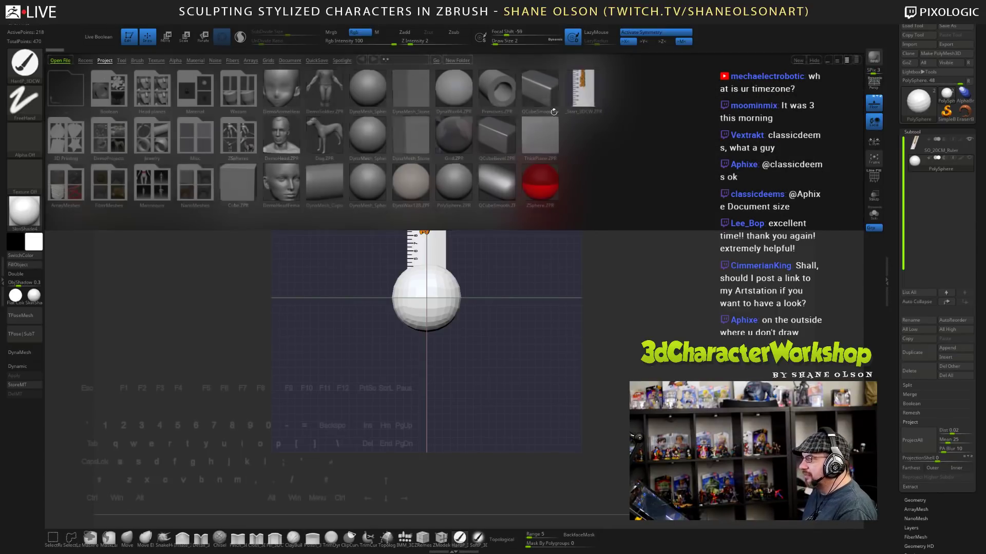
{"action": "double_click", "coordinate": [584, 91]}
{"action": "left_click", "coordinate": [519, 305]}
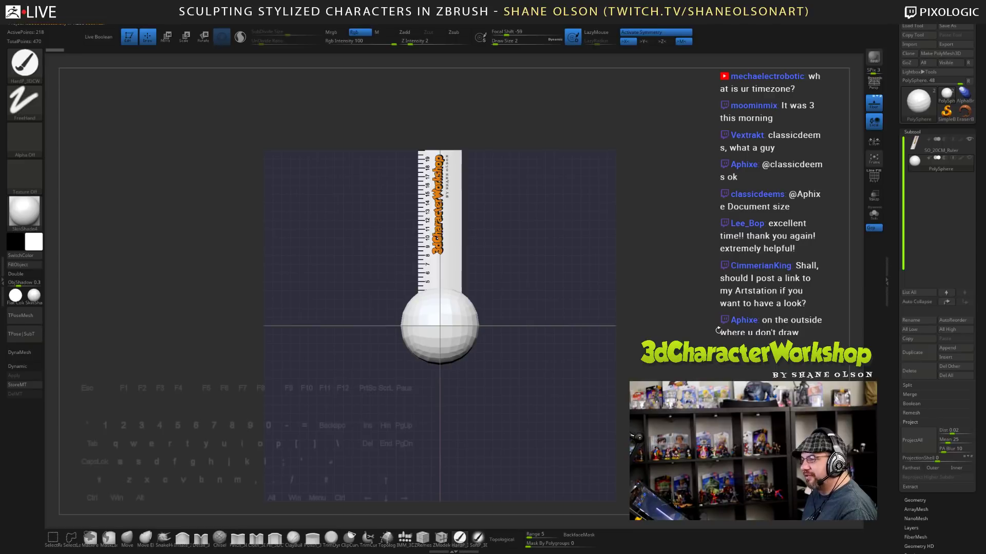
- Examine the ruler and sphere against the floor grids from front, side and angled views to check the scene's scale
{"action": "mouse_move", "coordinate": [675, 294]}
{"action": "left_mouse_down"}
{"action": "mouse_move", "coordinate": [645, 305]}
{"action": "mouse_move", "coordinate": [647, 280]}
{"action": "mouse_move", "coordinate": [671, 282]}
{"action": "mouse_move", "coordinate": [661, 273]}
{"action": "mouse_move", "coordinate": [666, 195]}
{"action": "mouse_move", "coordinate": [667, 247]}
{"action": "mouse_move", "coordinate": [662, 238]}
{"action": "mouse_move", "coordinate": [577, 242]}
{"action": "mouse_move", "coordinate": [588, 250]}
{"action": "mouse_move", "coordinate": [596, 228]}
{"action": "left_mouse_up"}
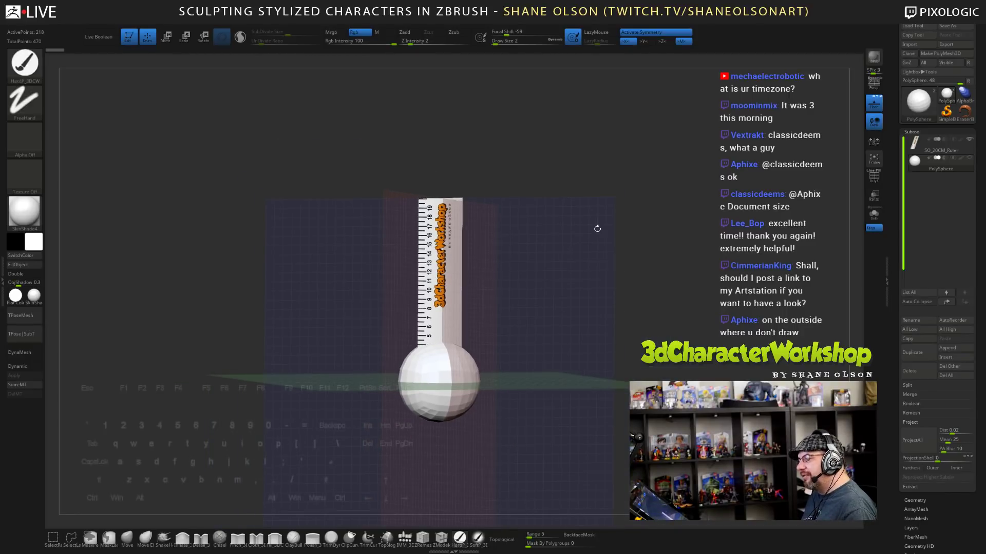
{"action": "mouse_move", "coordinate": [36, 303]}
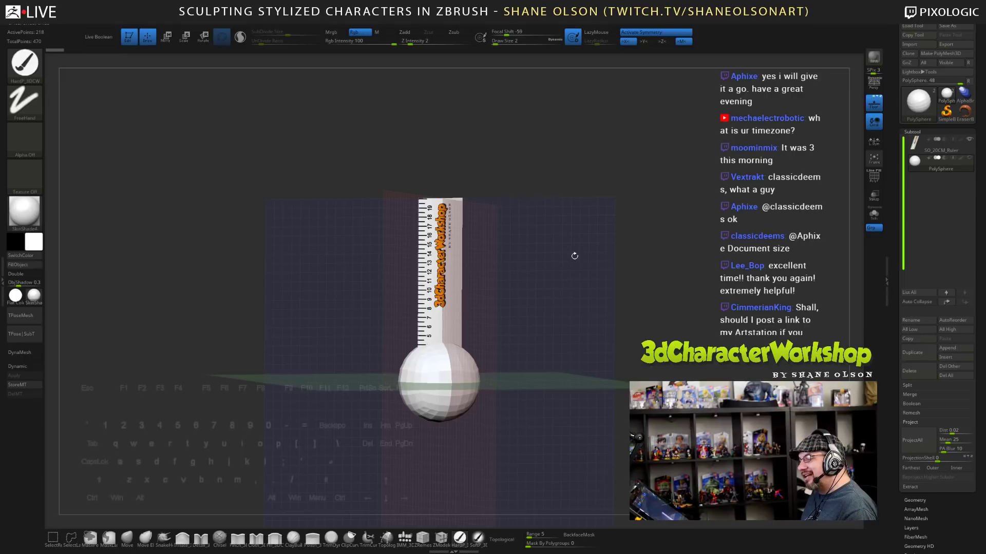
{"action": "left_click_drag", "start_coordinate": [568, 231], "coordinate": [487, 327]}
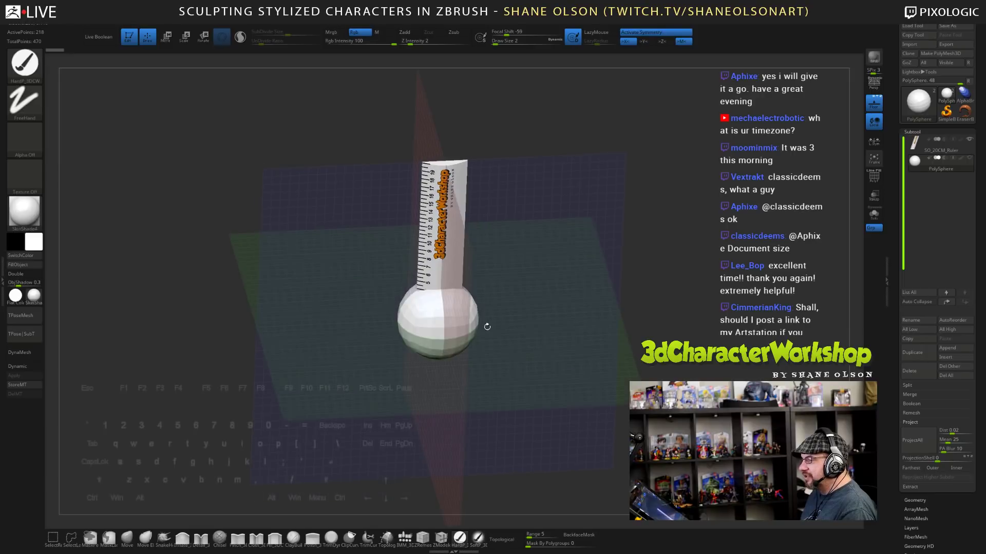
{"action": "left_click_drag", "start_coordinate": [479, 289], "coordinate": [586, 349]}
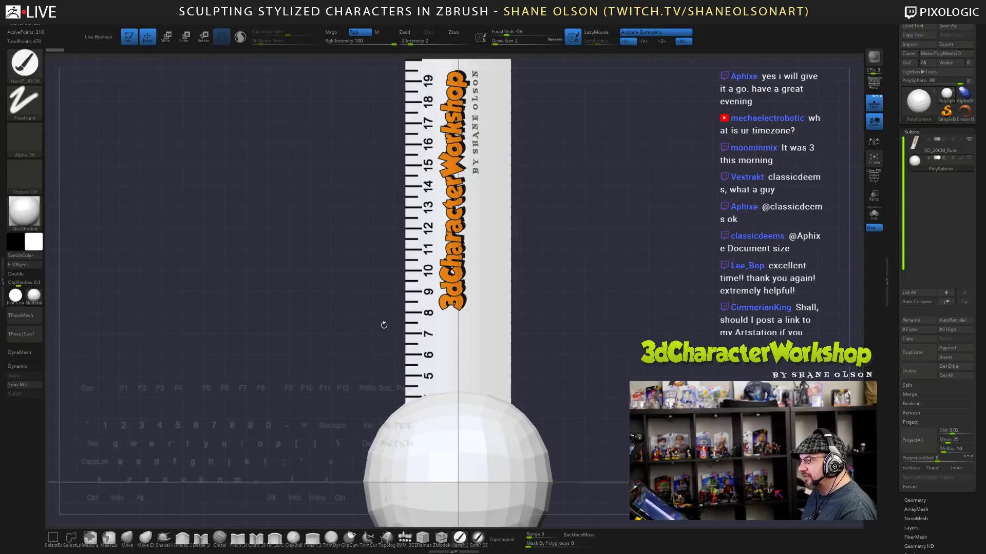
{"action": "left_click_drag", "start_coordinate": [380, 373], "coordinate": [364, 317], "text": "alt"}
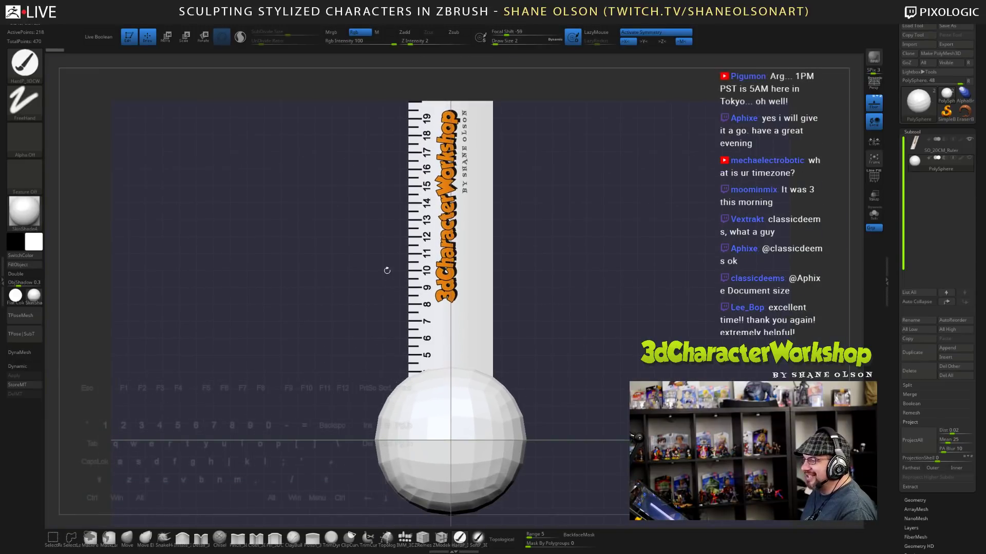
{"action": "left_click_drag", "start_coordinate": [655, 296], "coordinate": [609, 265], "text": "alt"}
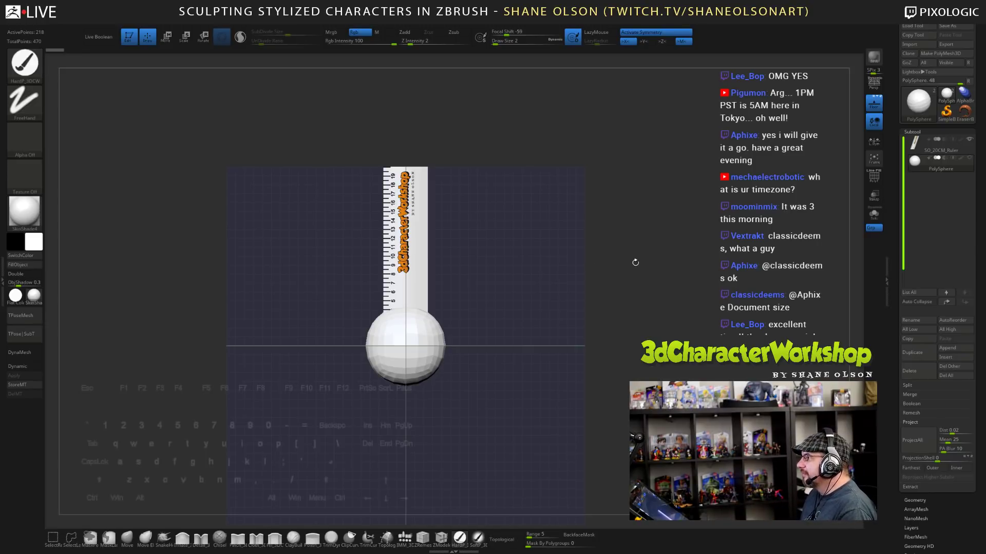
{"action": "mouse_move", "coordinate": [634, 264]}
{"action": "left_mouse_down", "text": "alt"}
{"action": "mouse_move", "coordinate": [612, 281]}
{"action": "mouse_move", "coordinate": [642, 253]}
{"action": "mouse_move", "coordinate": [638, 269]}
{"action": "left_mouse_up", "text": "alt"}
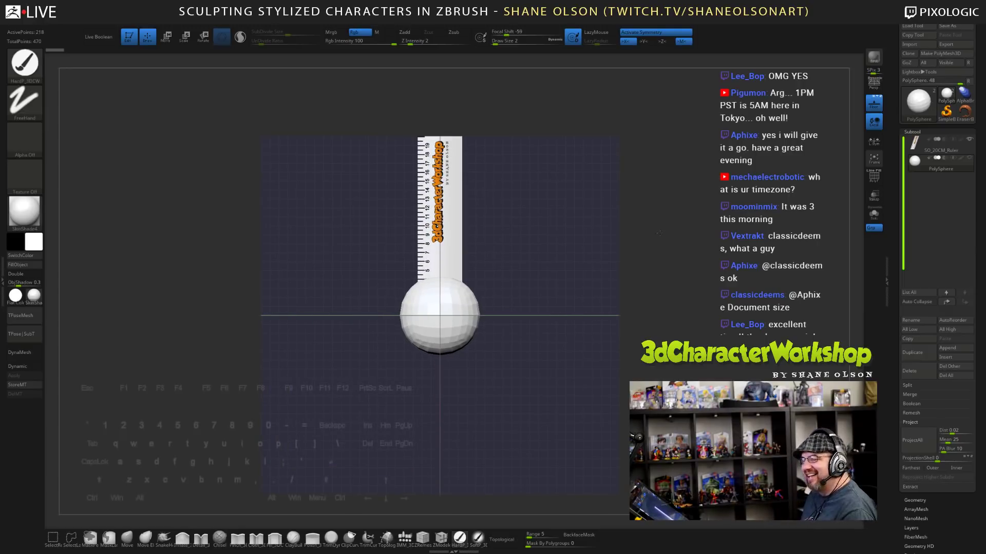
{"action": "left_click_drag", "start_coordinate": [659, 233], "coordinate": [658, 233]}
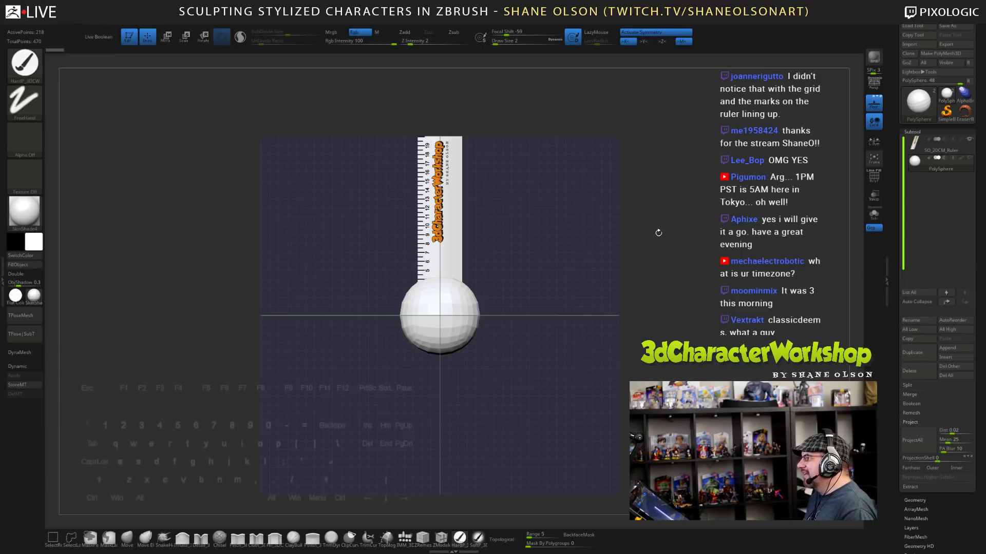
{"action": "left_click_drag", "start_coordinate": [643, 249], "coordinate": [595, 248]}
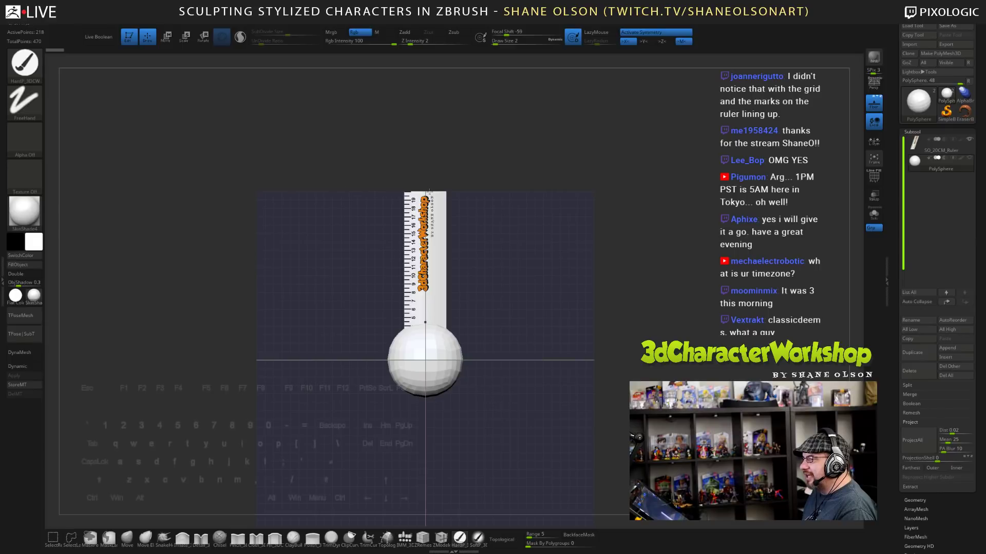
{"action": "left_click_drag", "start_coordinate": [614, 190], "coordinate": [603, 241]}
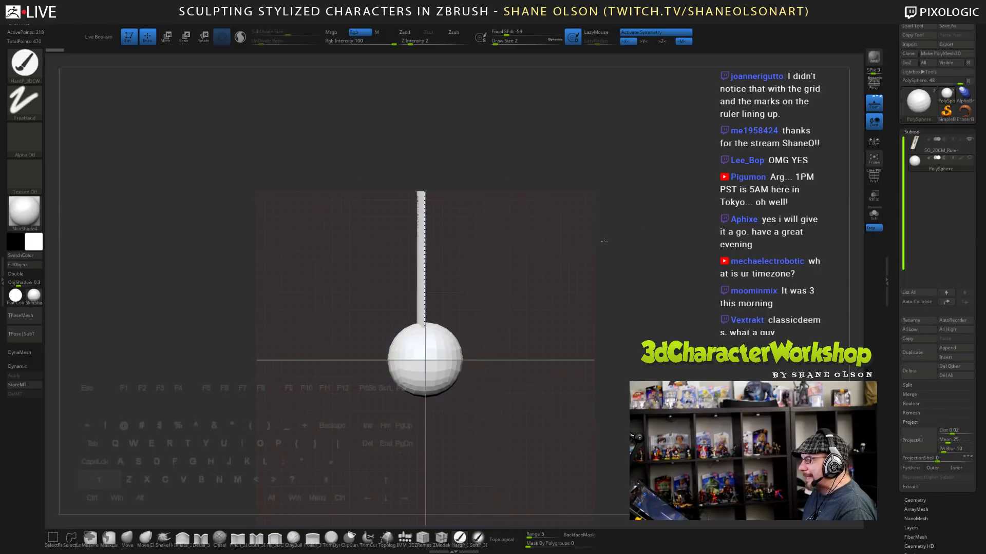
{"action": "left_click_drag", "start_coordinate": [480, 200], "coordinate": [479, 269], "text": "alt"}
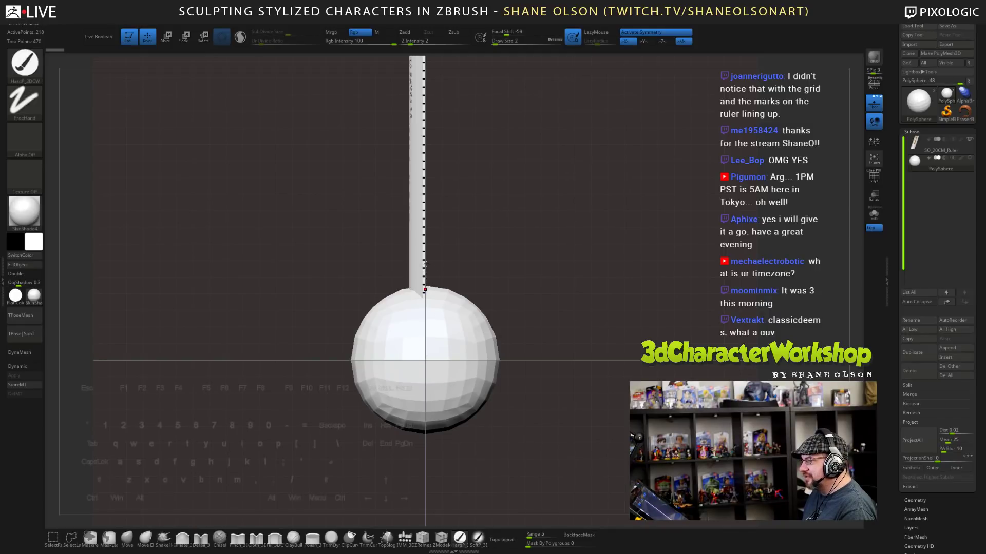
{"action": "left_click_drag", "start_coordinate": [513, 249], "coordinate": [454, 205]}
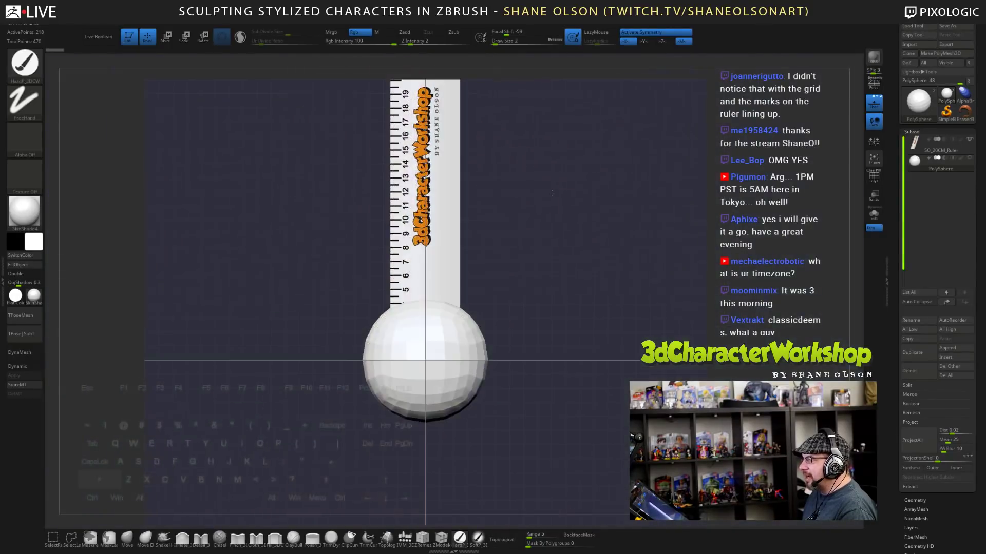
- Make the ruler the active subtool and display its PolyFrame wireframe
{"action": "left_click", "coordinate": [453, 204], "text": "alt"}
{"action": "key", "text": "shift+f"}
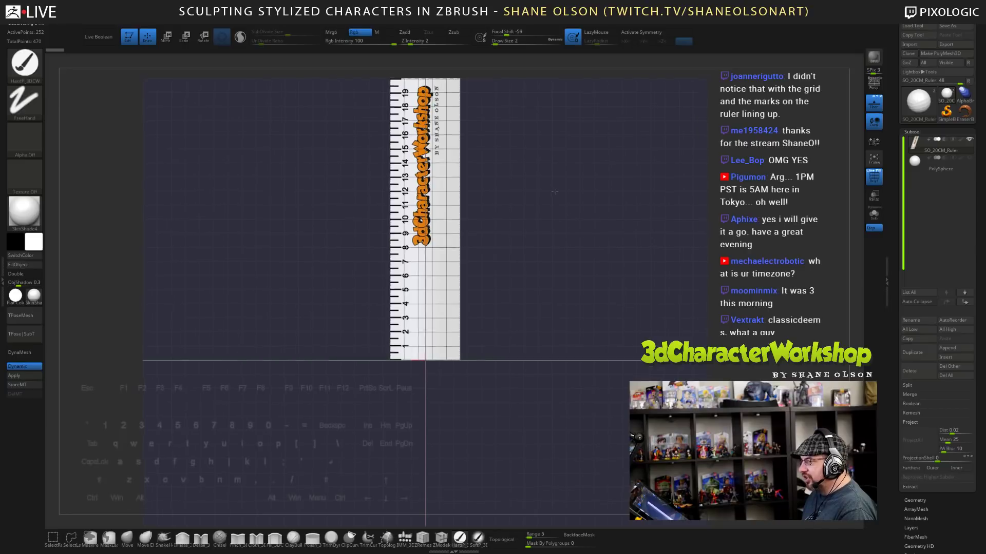
{"action": "key", "text": "f"}
- Examine how the ruler's centimetre marks and wireframe line up with the floor grid in front and slightly angled views
{"action": "left_click_drag", "start_coordinate": [590, 263], "coordinate": [419, 285], "text": "alt"}
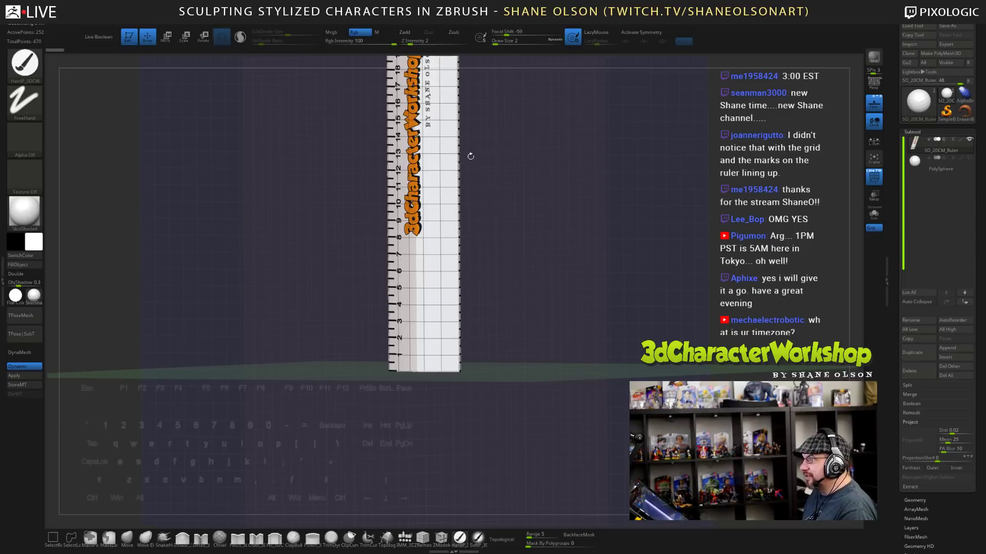
{"action": "left_click_drag", "start_coordinate": [568, 181], "coordinate": [544, 267], "text": "alt"}
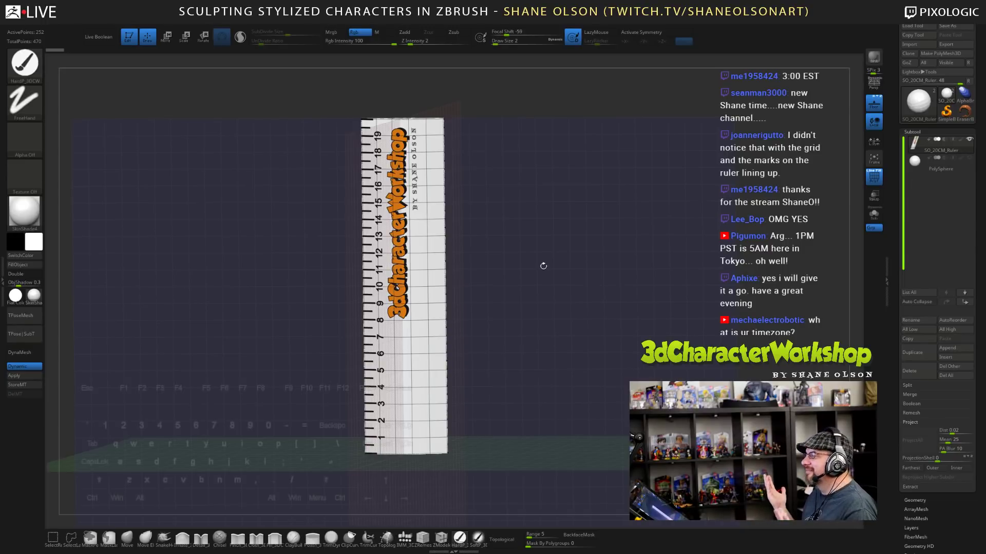
{"action": "left_click_drag", "start_coordinate": [543, 266], "coordinate": [488, 339]}
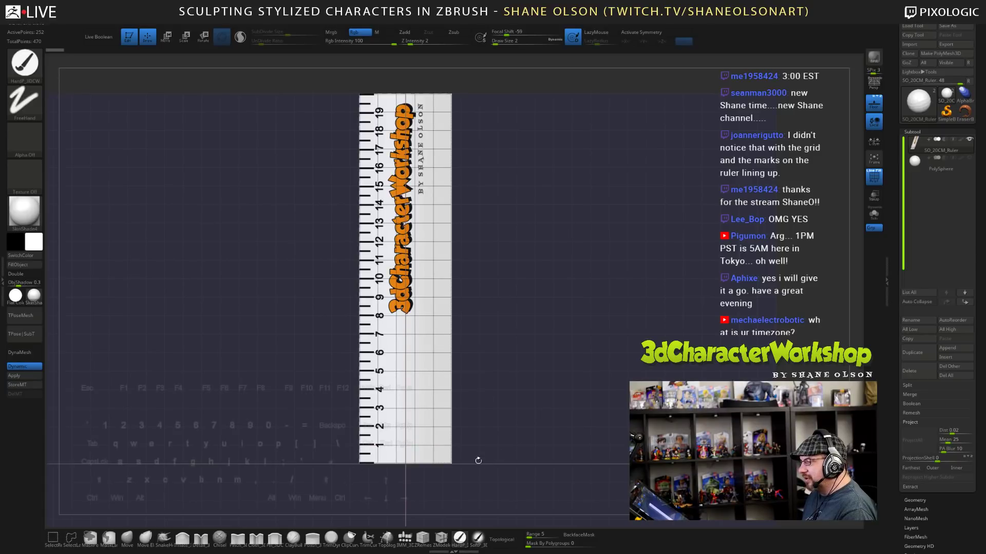
{"action": "left_click_drag", "start_coordinate": [582, 400], "coordinate": [576, 334], "text": "alt"}
{"action": "mouse_move", "coordinate": [892, 370]}
{"action": "left_mouse_down"}
{"action": "mouse_move", "coordinate": [891, 279]}
{"action": "mouse_move", "coordinate": [891, 370]}
{"action": "left_mouse_up"}
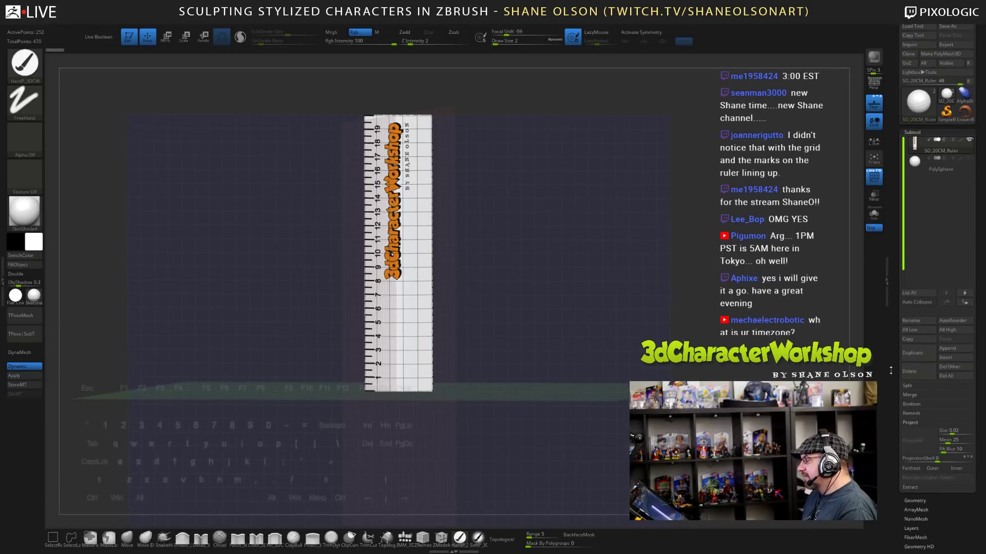
{"action": "left_click_drag", "start_coordinate": [534, 338], "coordinate": [545, 316], "text": "alt"}
{"action": "left_click_drag", "start_coordinate": [546, 316], "coordinate": [614, 314], "text": "shift"}
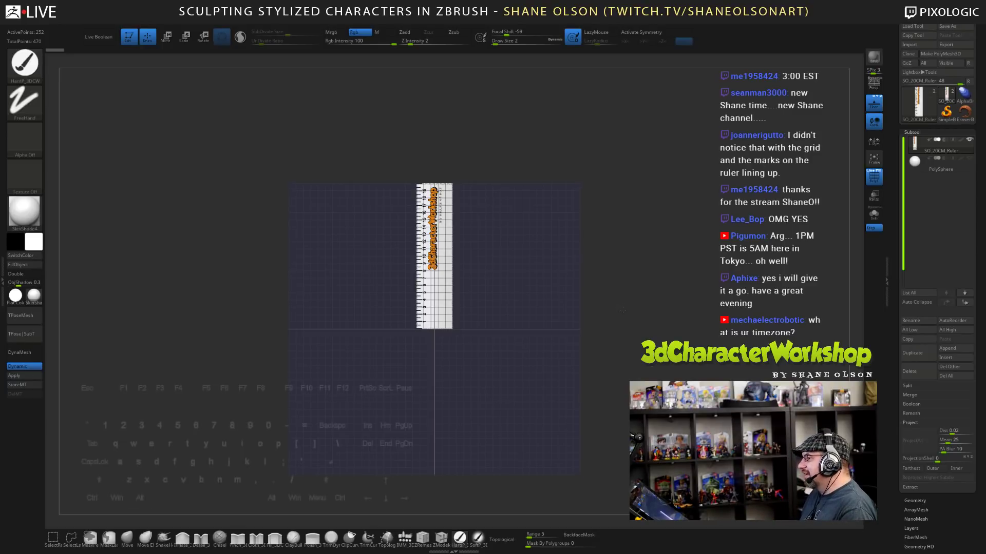
{"action": "left_click_drag", "start_coordinate": [615, 314], "coordinate": [630, 330], "text": "alt"}
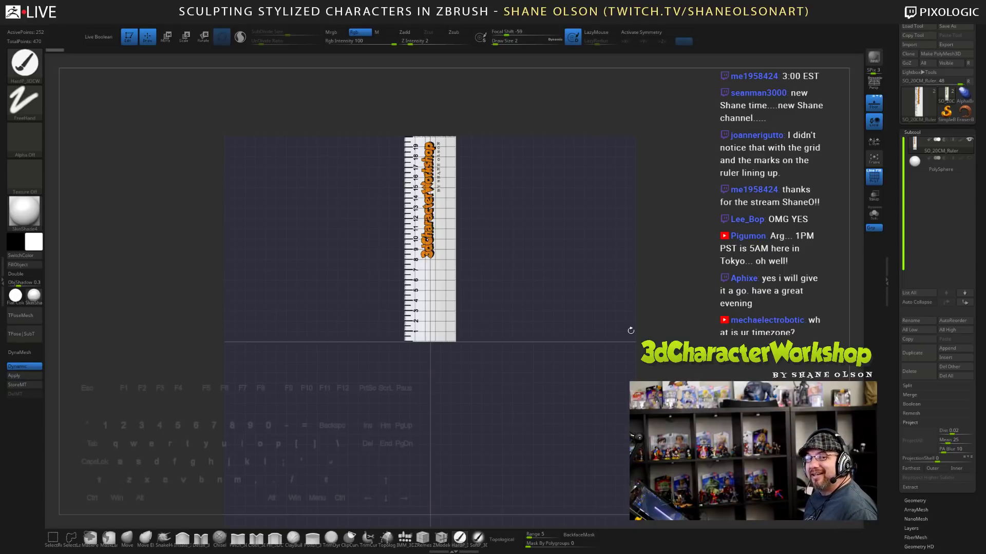